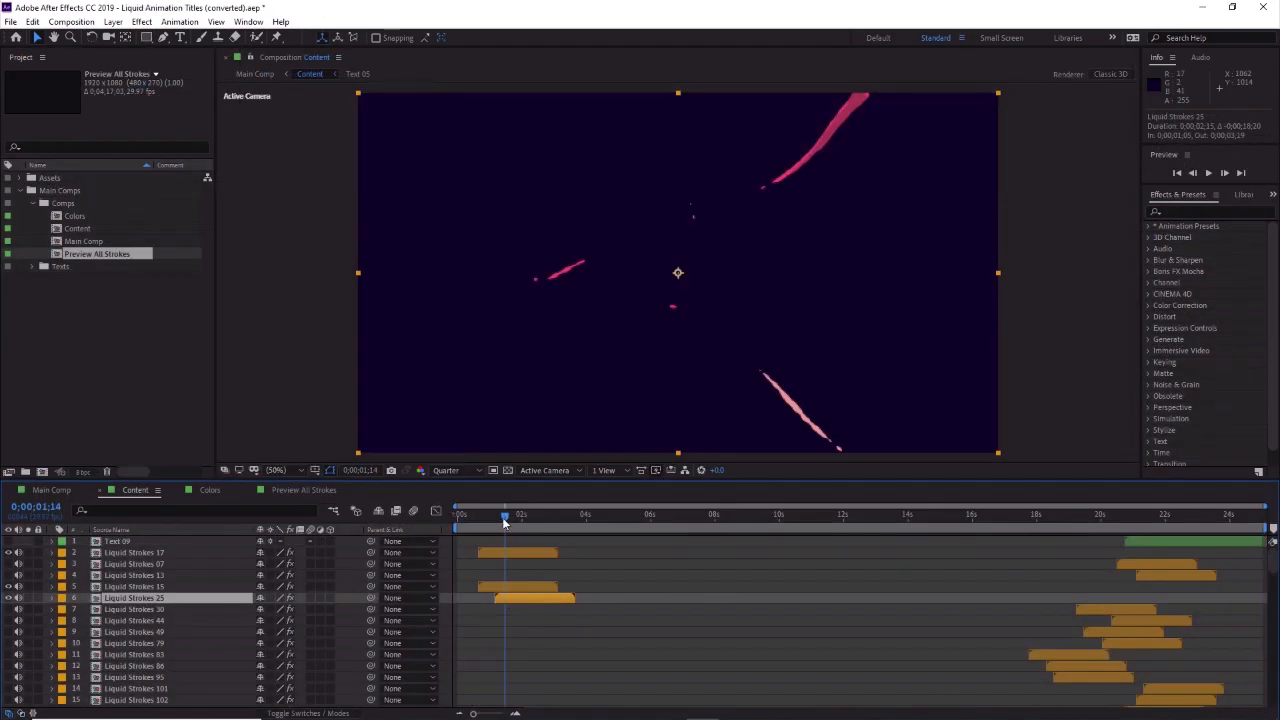
Scrub the Content composition forward from about 1.5 seconds to preview the liquid stroke animation.
{"action": "left_click_drag", "start_coordinate": [505, 521], "coordinate": [527, 521]}
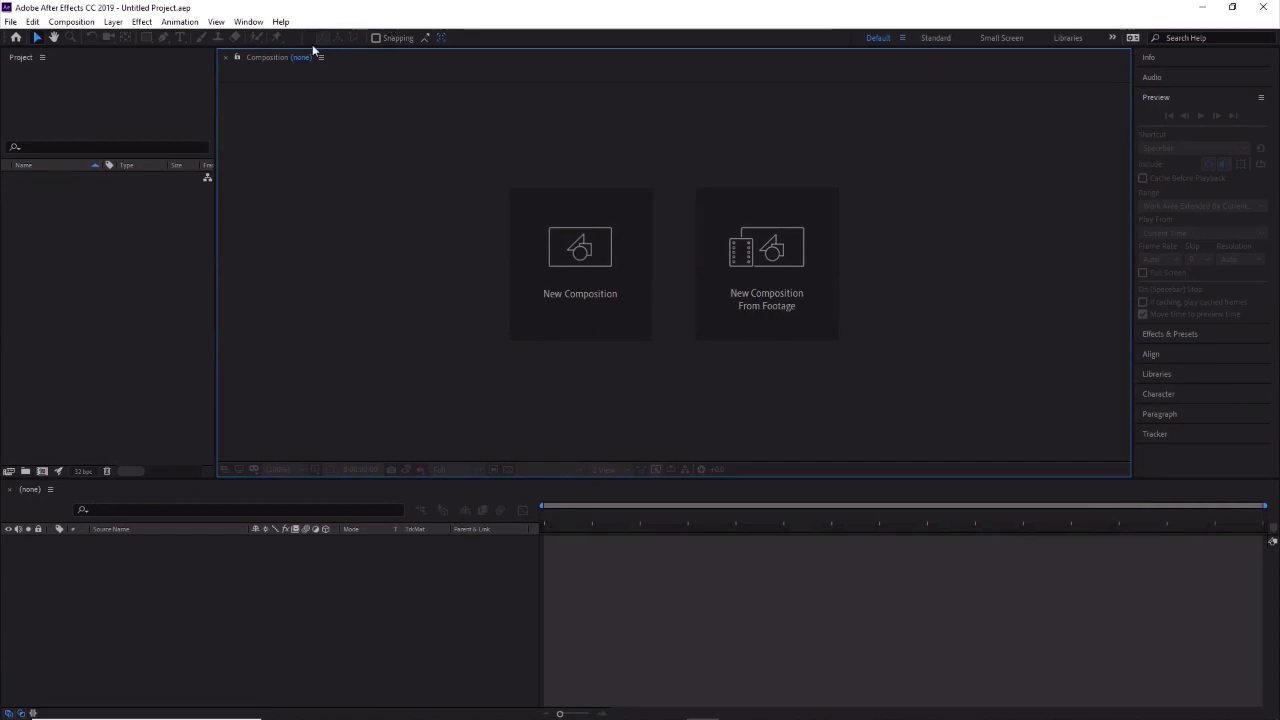
Switch the interface from the Default to the Standard workspace.
{"action": "left_click", "coordinate": [249, 22]}
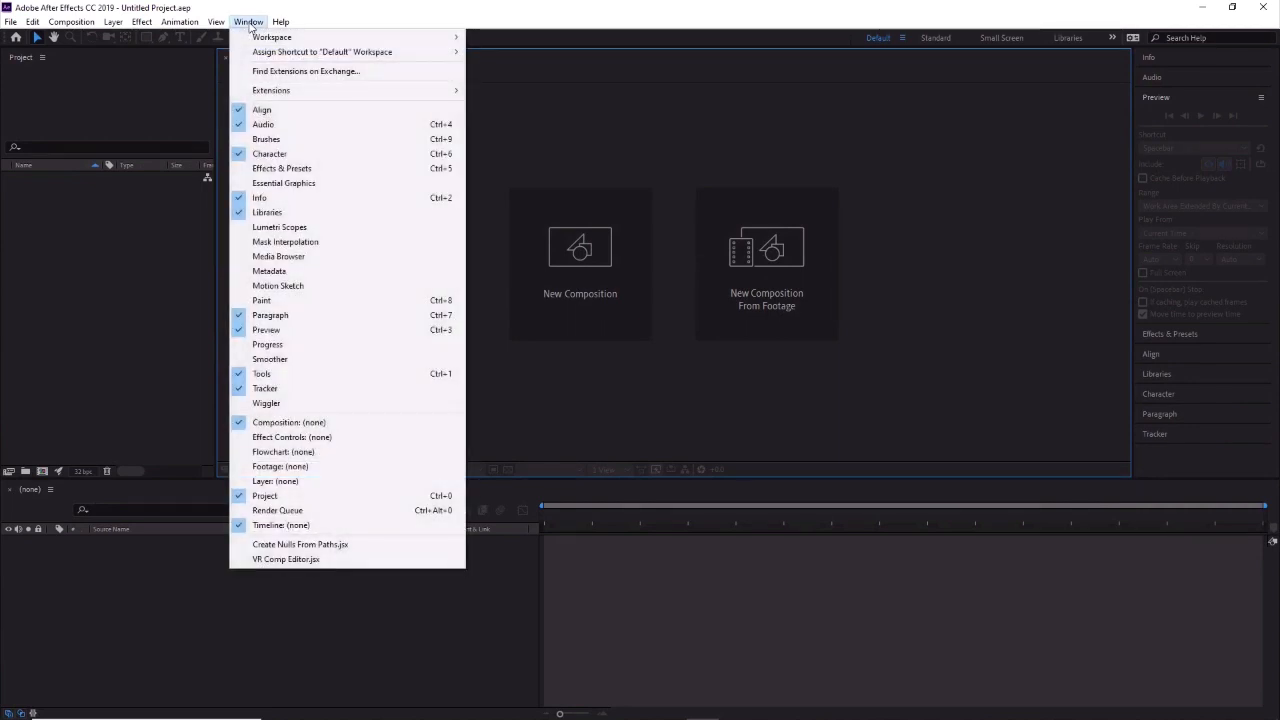
{"action": "mouse_move", "coordinate": [266, 38]}
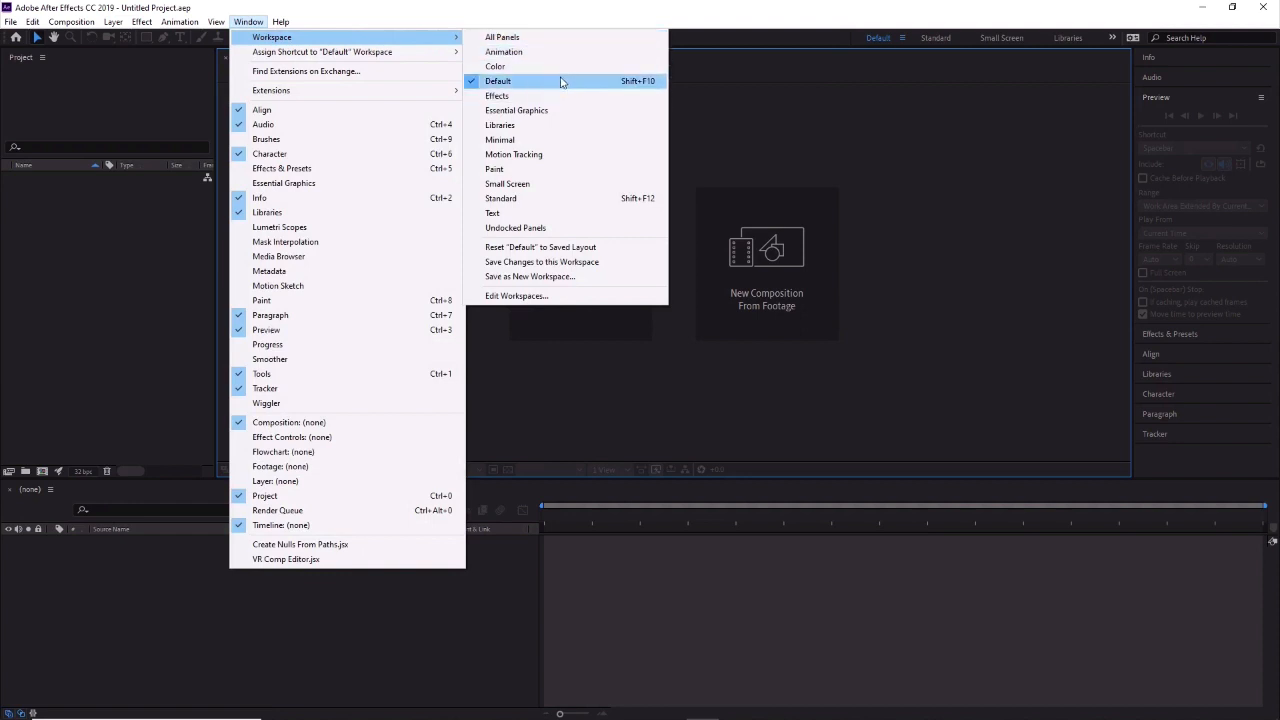
{"action": "left_click", "coordinate": [626, 201]}
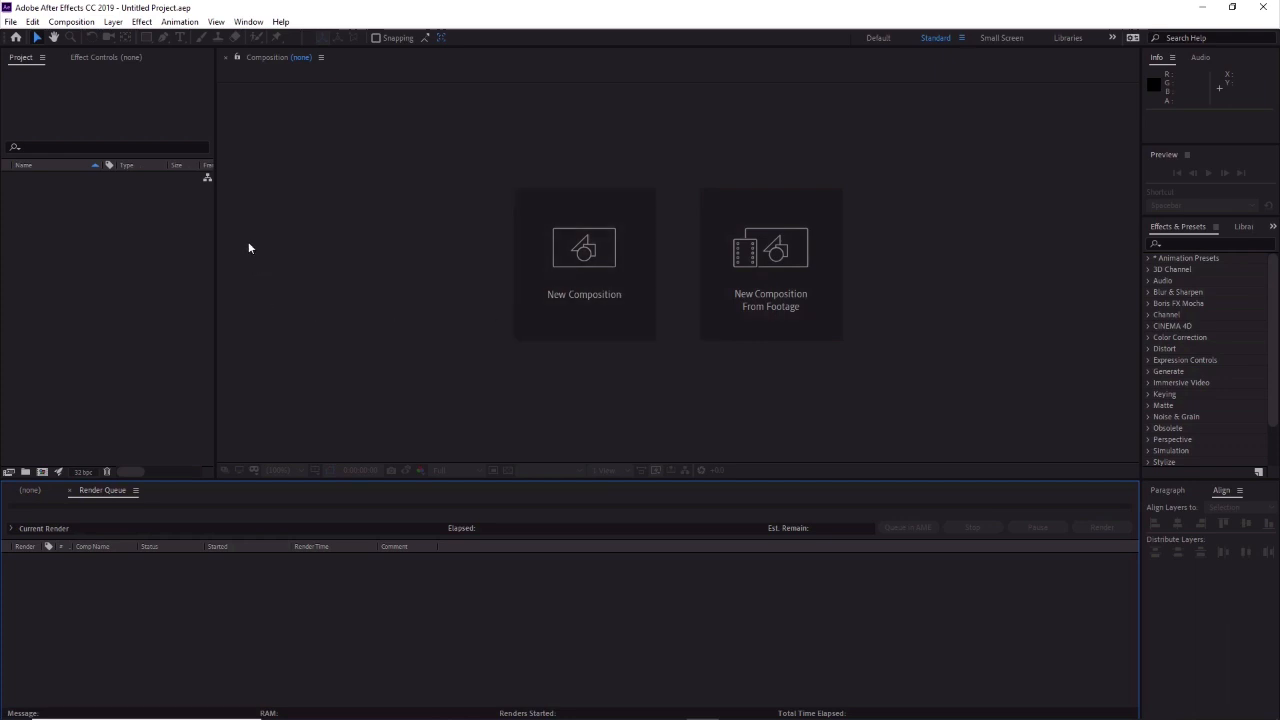
{"action": "left_click", "coordinate": [245, 23]}
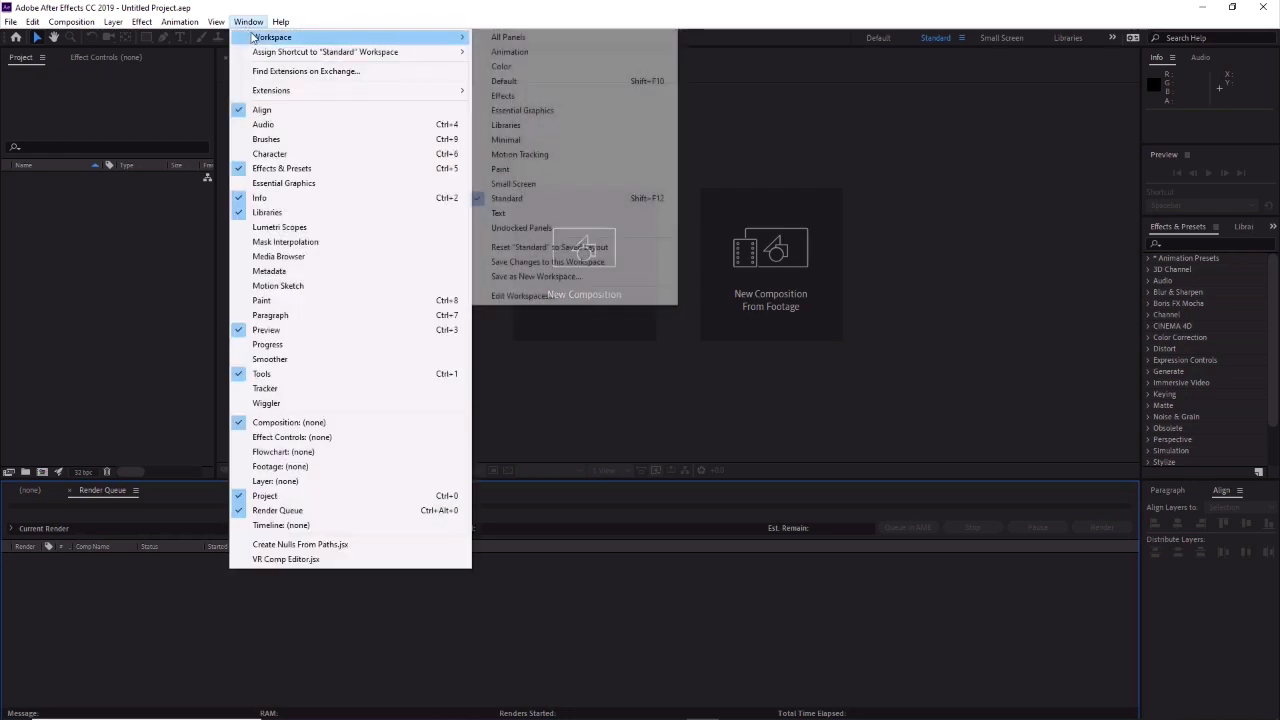
{"action": "mouse_move", "coordinate": [386, 37]}
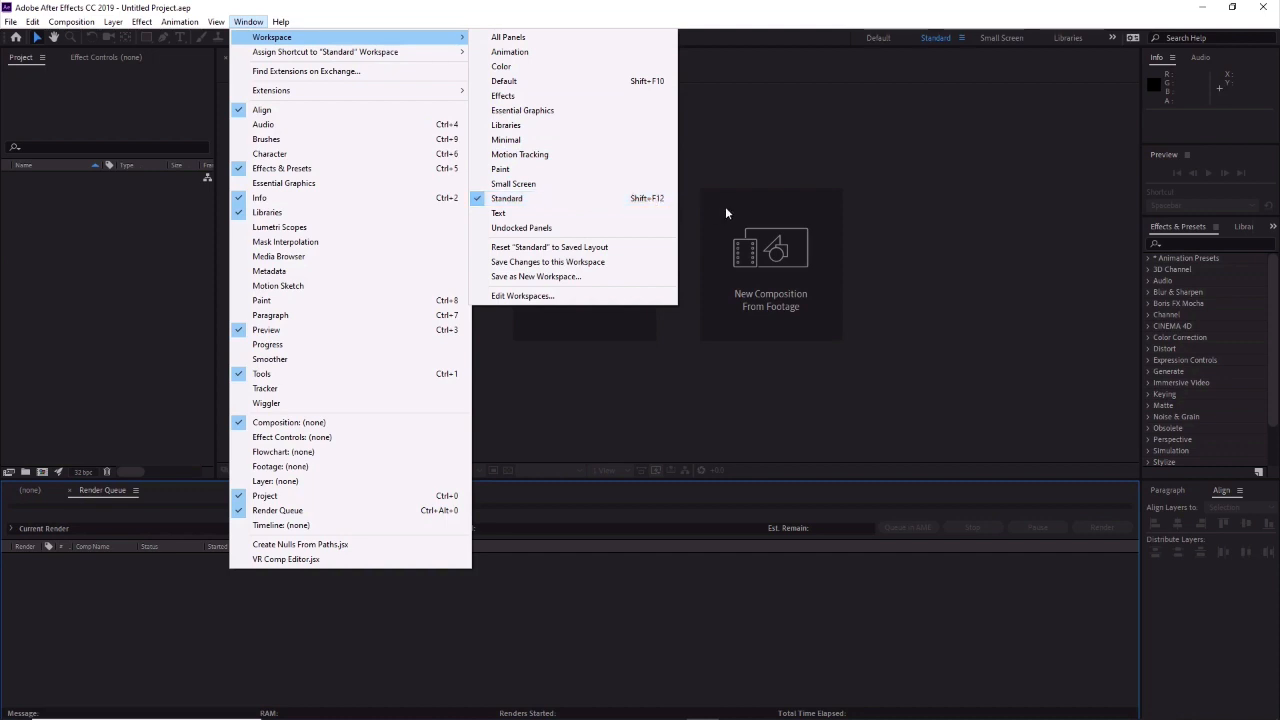
{"action": "left_click", "coordinate": [894, 307]}
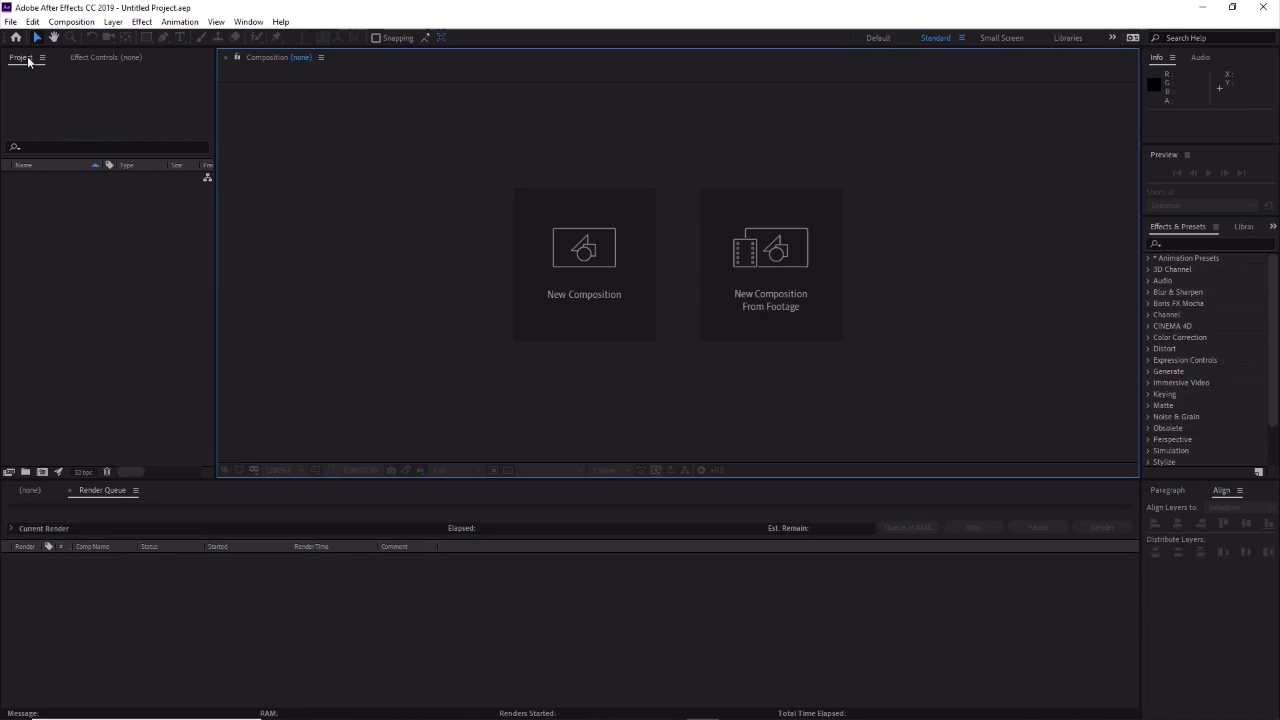
Bring the Effect Controls and Audio panels forward, and make the Audio panel taller and wider.
{"action": "left_click", "coordinate": [98, 62]}
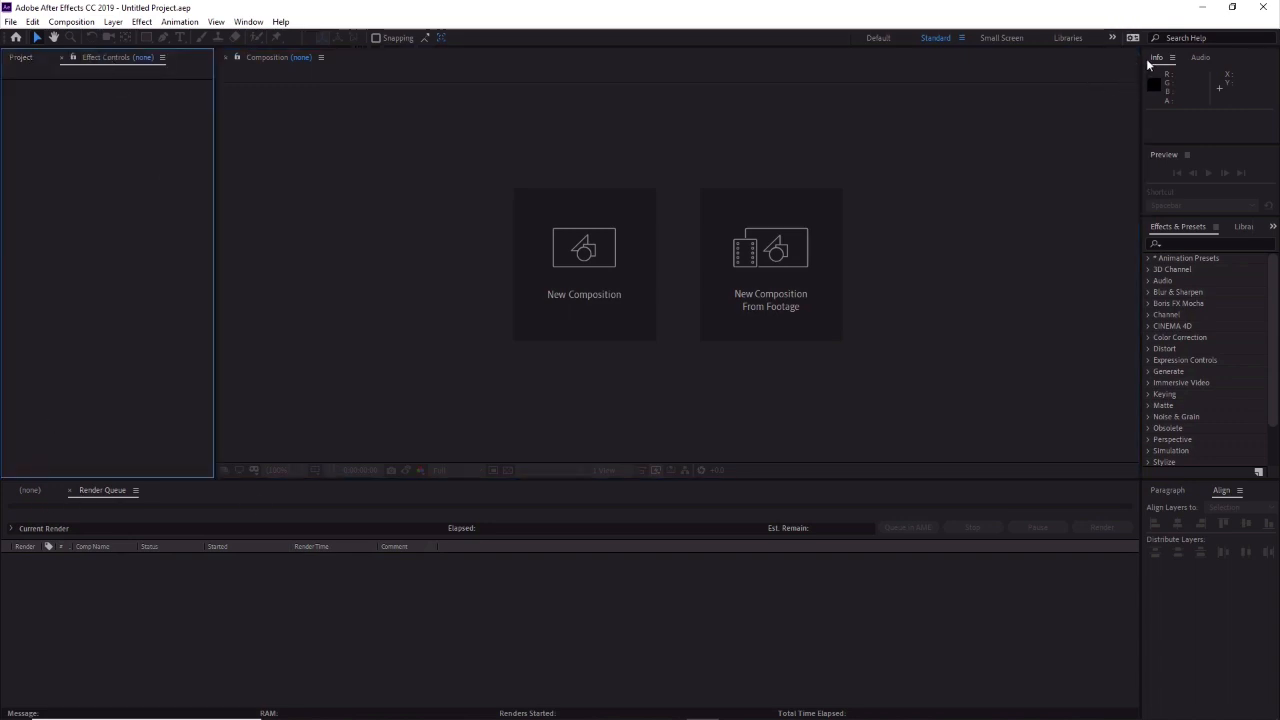
{"action": "left_click", "coordinate": [1201, 58]}
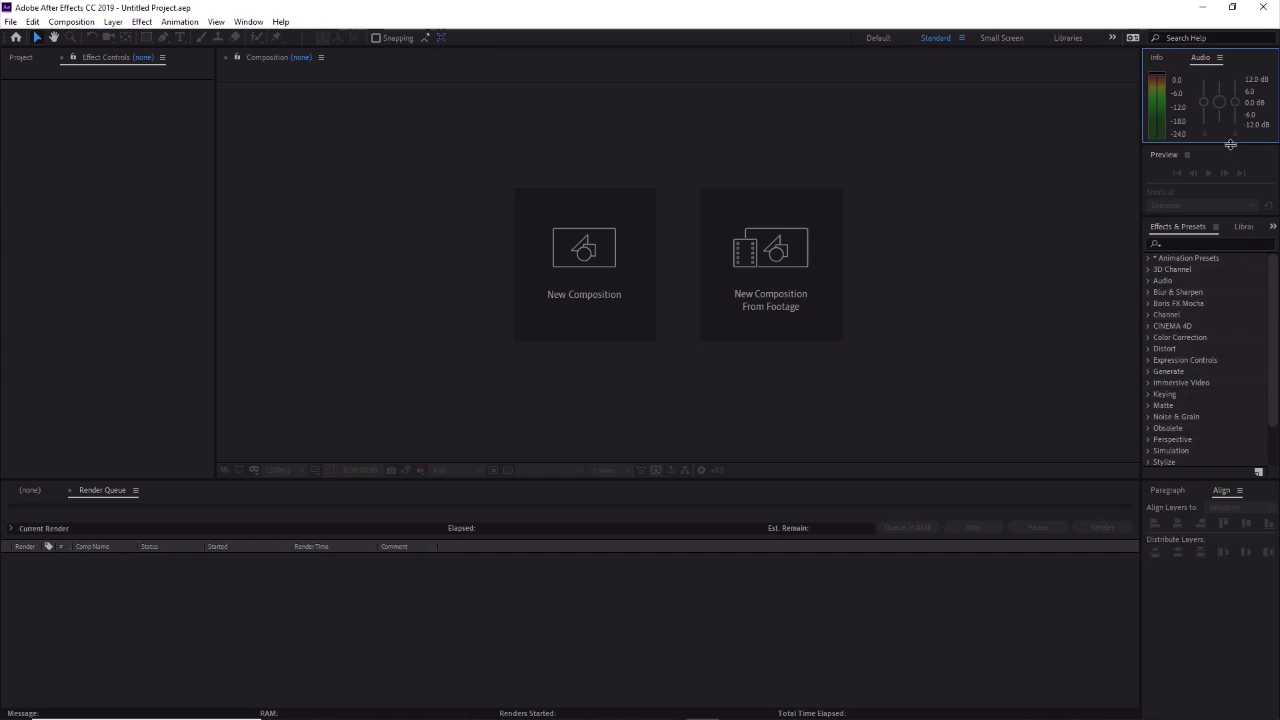
{"action": "left_click_drag", "start_coordinate": [1230, 144], "coordinate": [1239, 228]}
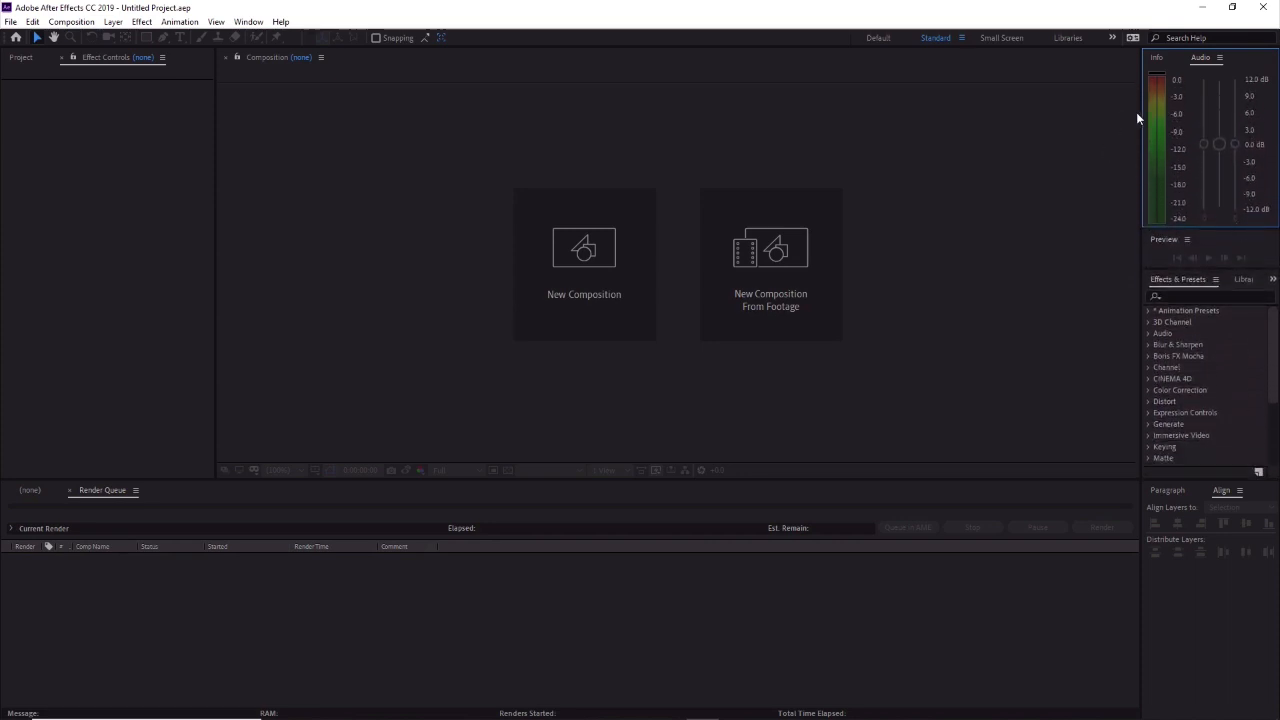
{"action": "left_click_drag", "start_coordinate": [1139, 115], "coordinate": [1049, 170]}
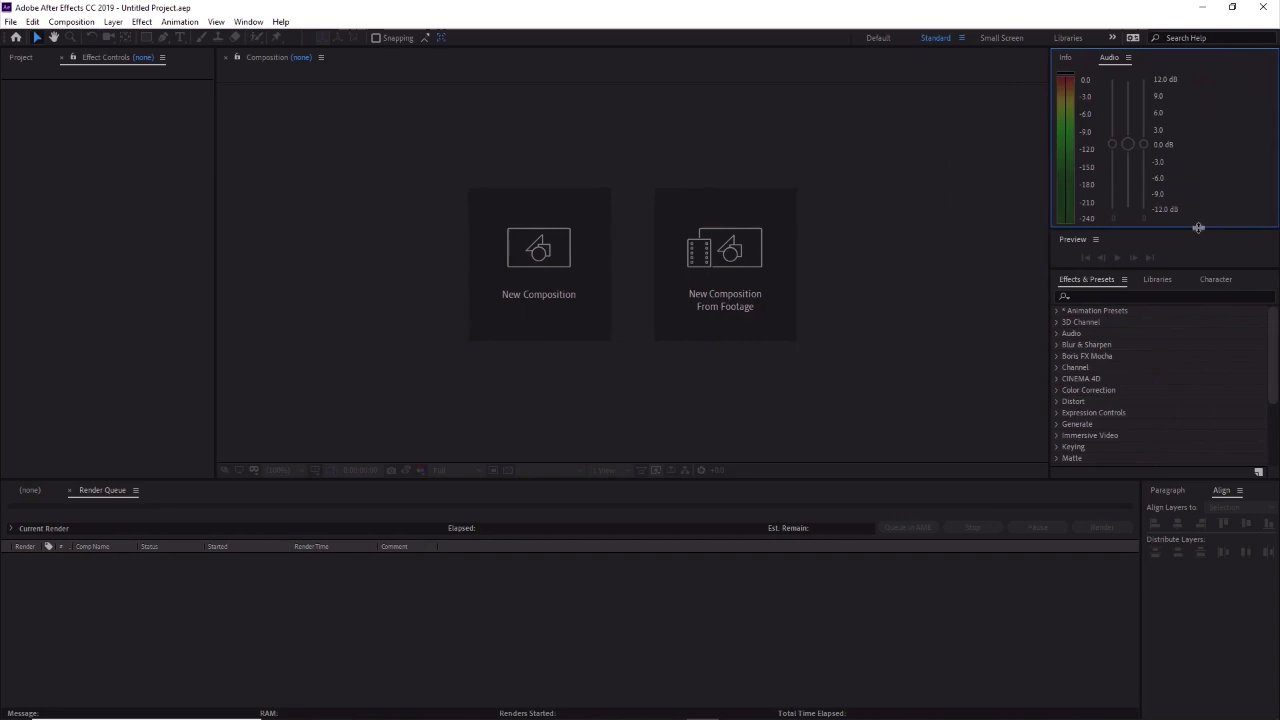
Make the Preview panel taller and narrow the column that holds it and the Audio panel.
{"action": "left_click", "coordinate": [1085, 242]}
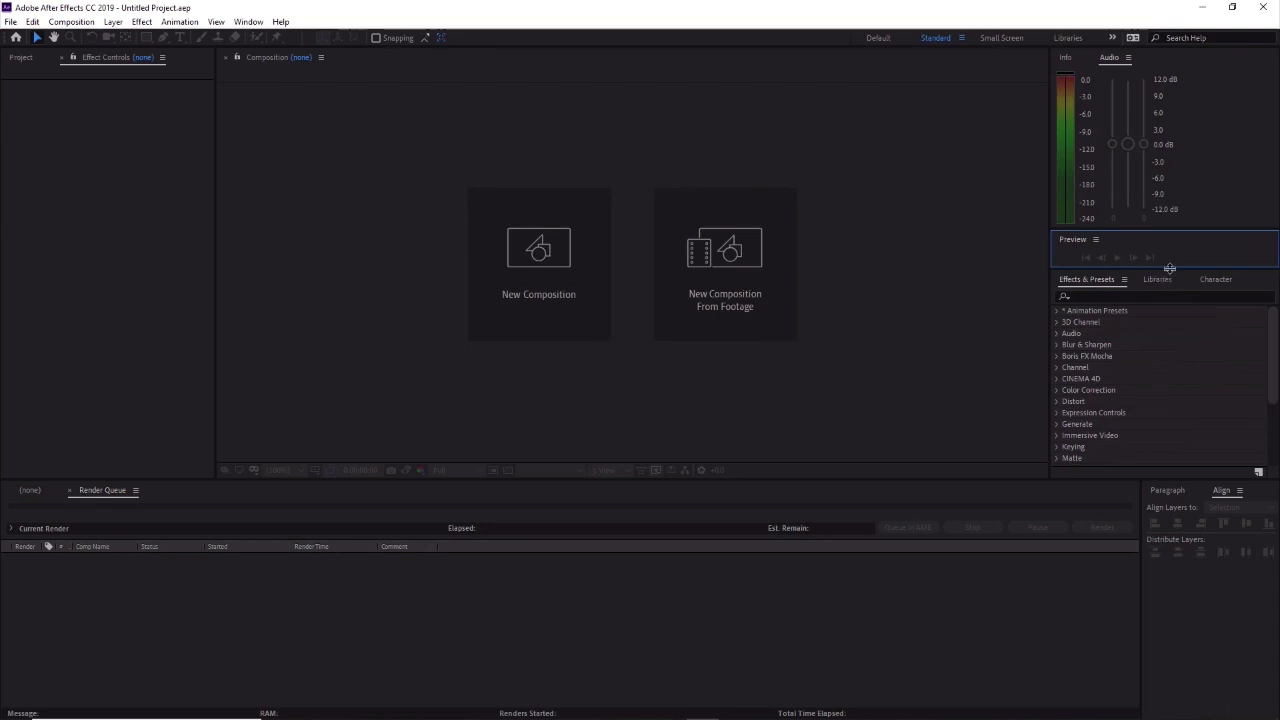
{"action": "left_click_drag", "start_coordinate": [1169, 268], "coordinate": [1180, 367]}
{"action": "left_click_drag", "start_coordinate": [1184, 396], "coordinate": [1186, 418]}
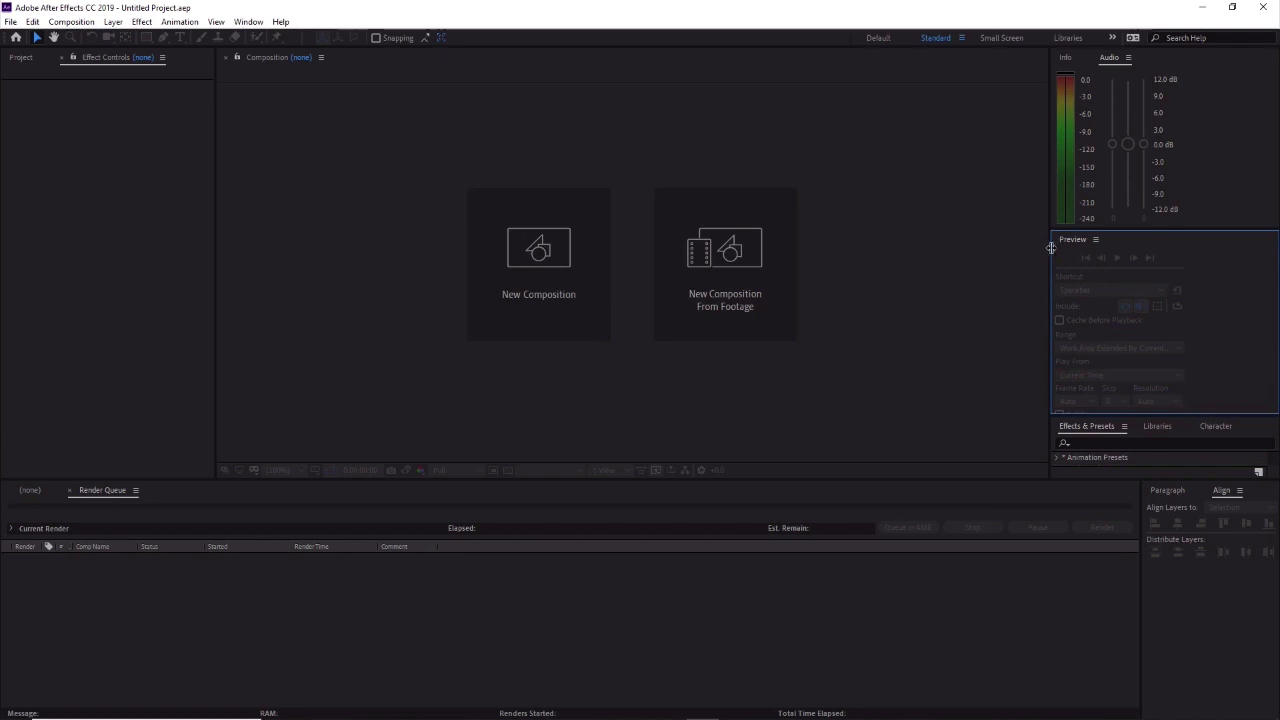
{"action": "left_click_drag", "start_coordinate": [1050, 247], "coordinate": [1141, 255]}
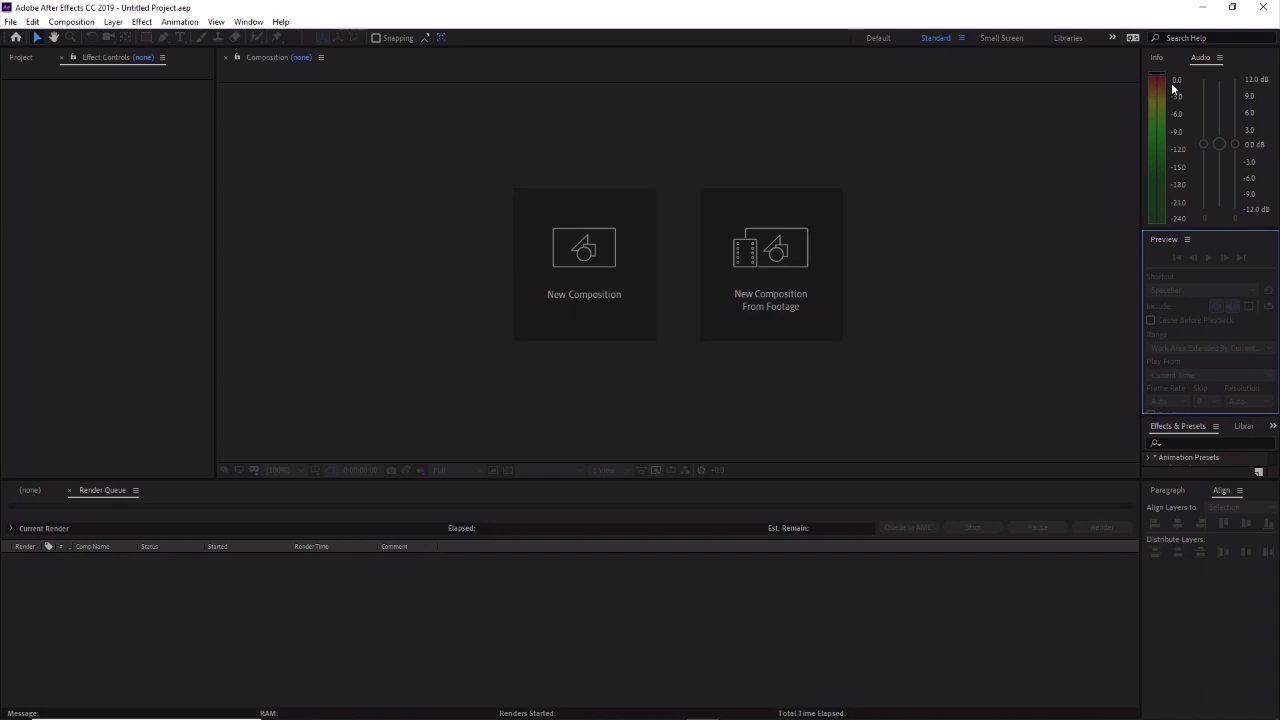
Separate the Info panel from the Audio group and dock it between the Effect Controls and Composition panels.
{"action": "left_click", "coordinate": [1160, 57]}
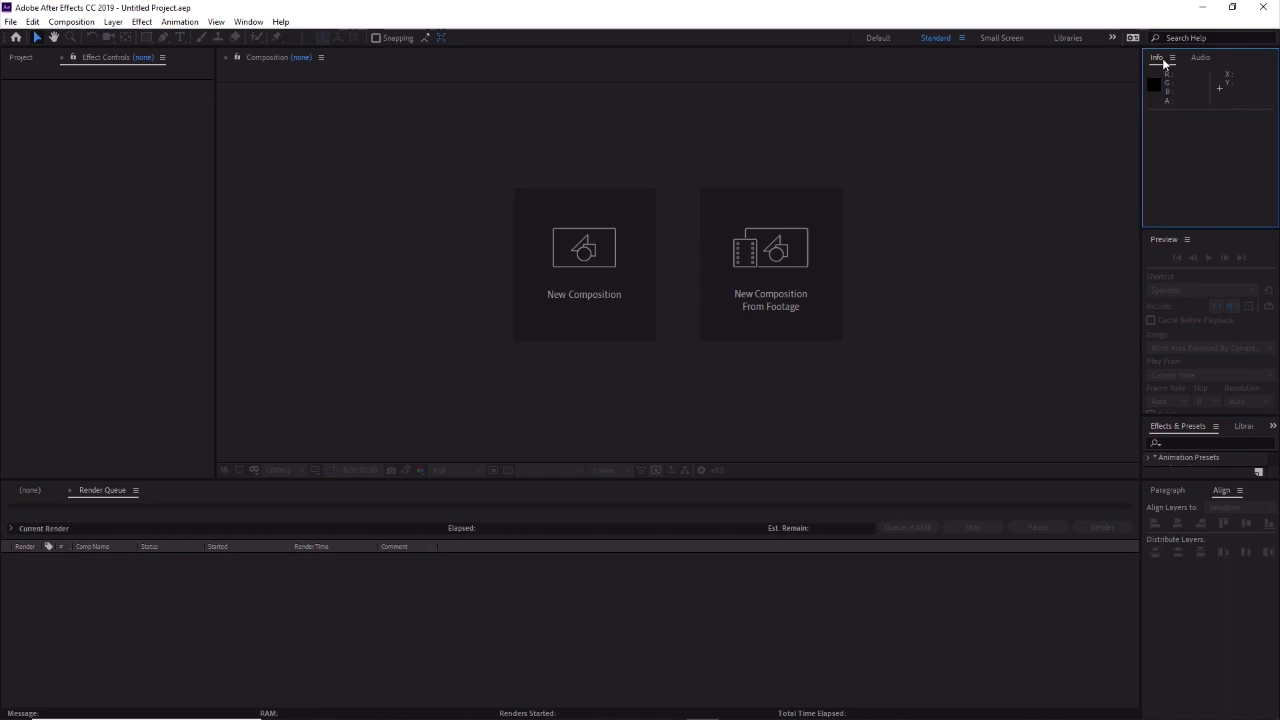
{"action": "left_click_drag", "start_coordinate": [1162, 58], "coordinate": [1130, 182]}
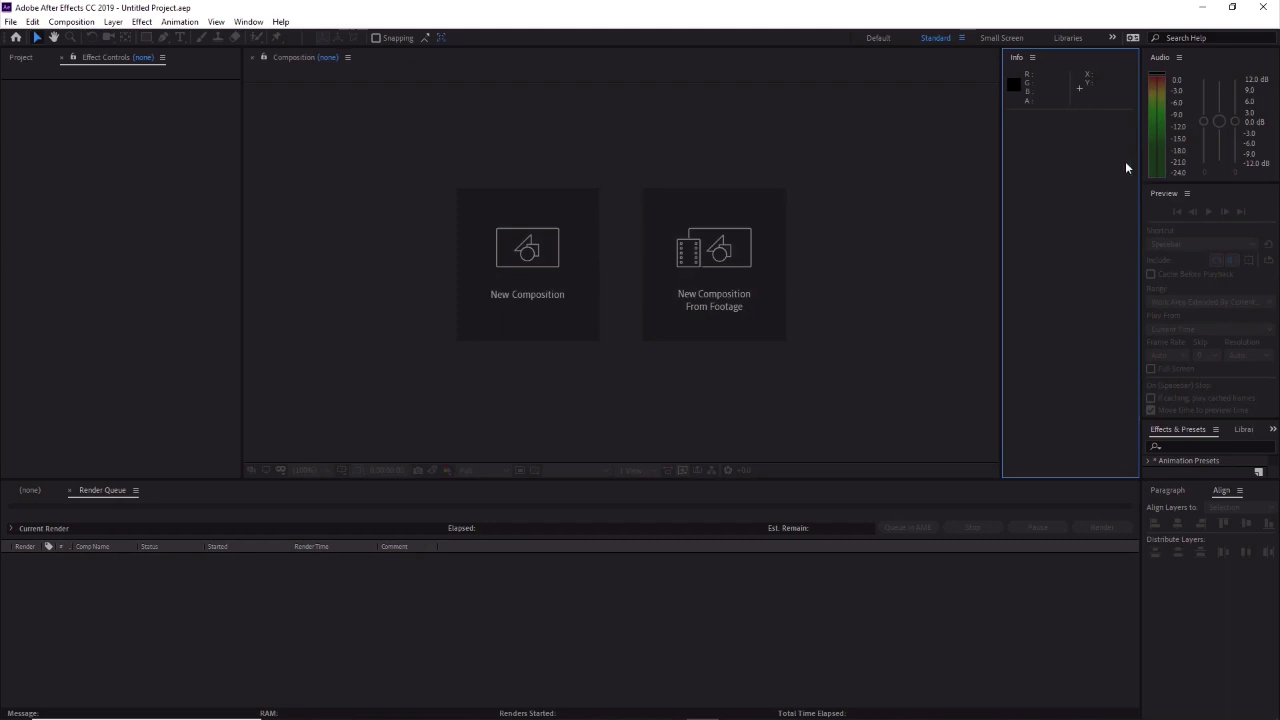
{"action": "left_click_drag", "start_coordinate": [1013, 57], "coordinate": [272, 200]}
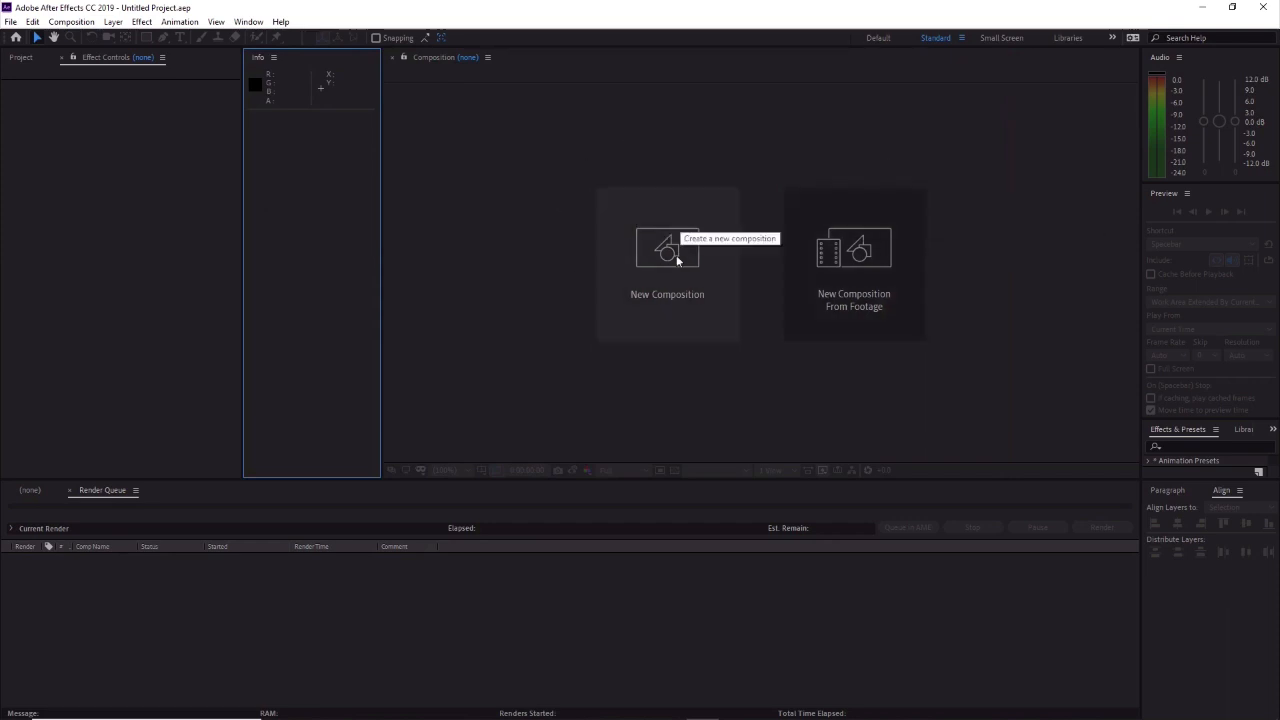
{"action": "left_click", "coordinate": [22, 57]}
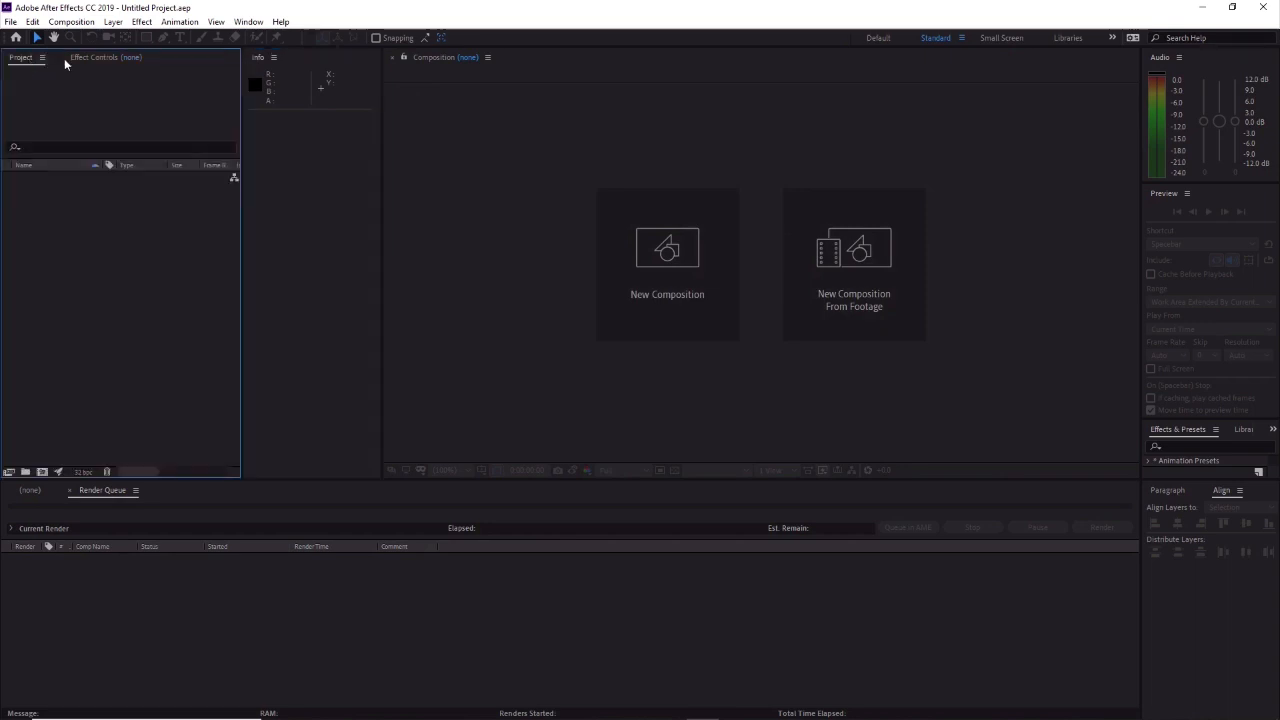
{"action": "left_click", "coordinate": [129, 58]}
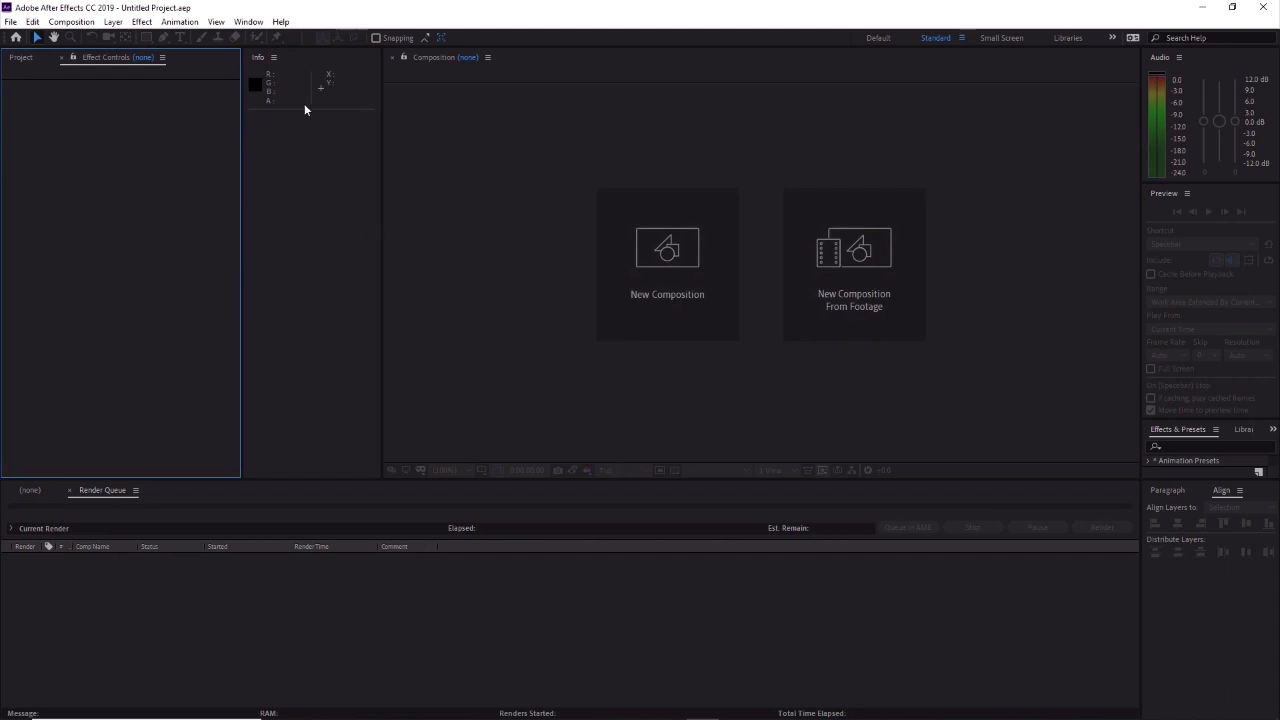
Group the Info panel with the Composition panel and alternate between the two.
{"action": "left_click_drag", "start_coordinate": [256, 55], "coordinate": [800, 220]}
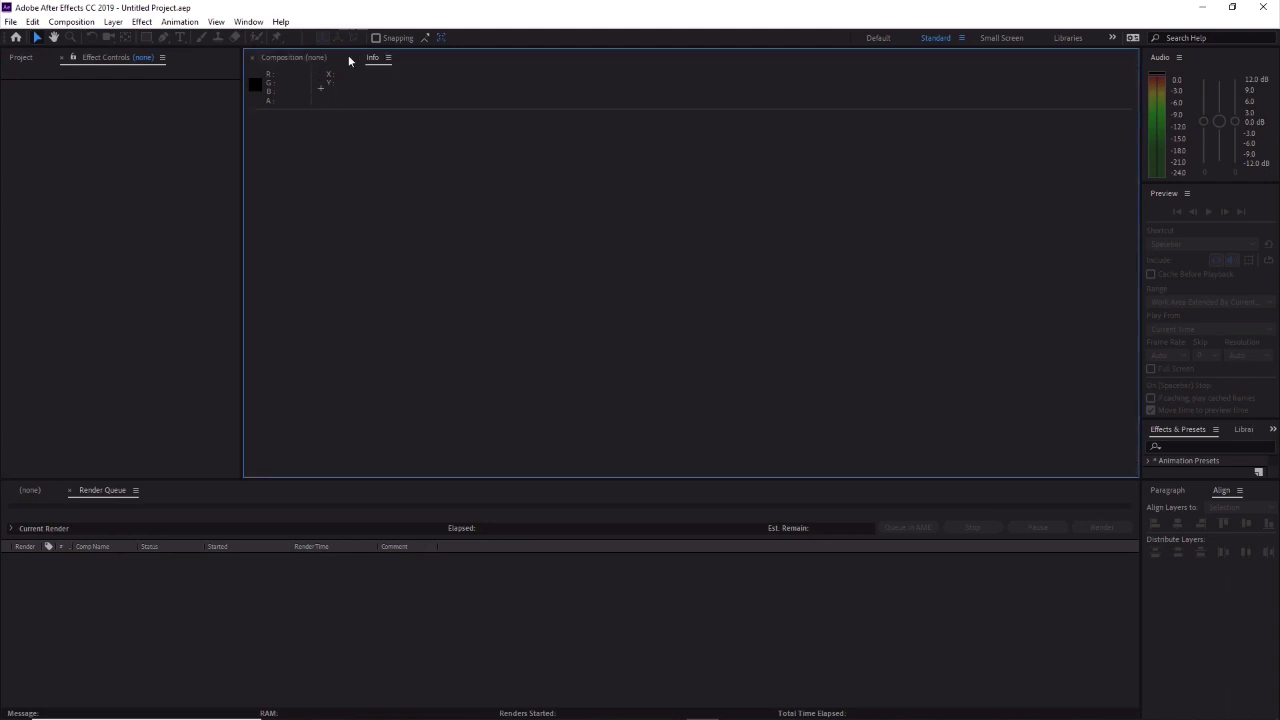
{"action": "left_click", "coordinate": [306, 59]}
{"action": "left_click", "coordinate": [373, 57]}
{"action": "left_click", "coordinate": [308, 56]}
{"action": "left_click", "coordinate": [368, 59]}
Undock the Info panel into a floating window, move it beside the composition placeholders and enlarge it.
{"action": "left_click_drag", "start_coordinate": [368, 60], "coordinate": [584, 190]}
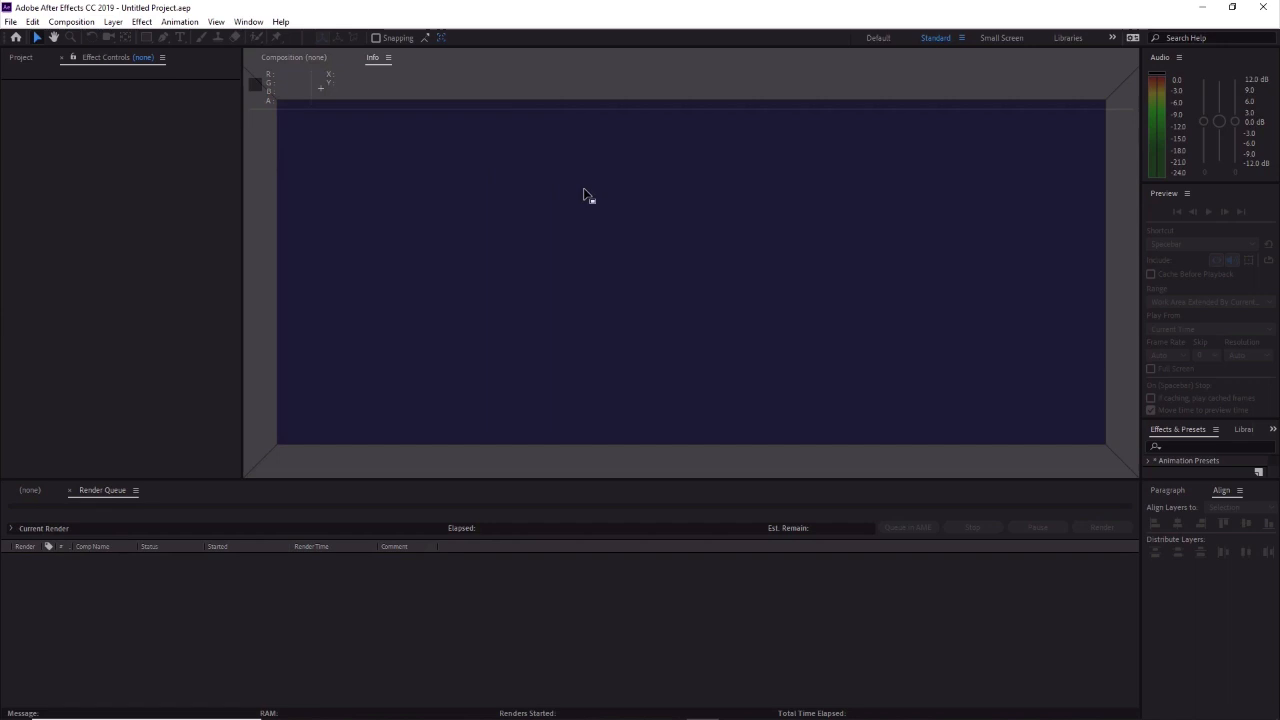
{"action": "left_click_drag", "start_coordinate": [583, 189], "coordinate": [659, 256]}
{"action": "left_click_drag", "start_coordinate": [659, 262], "coordinate": [348, 187]}
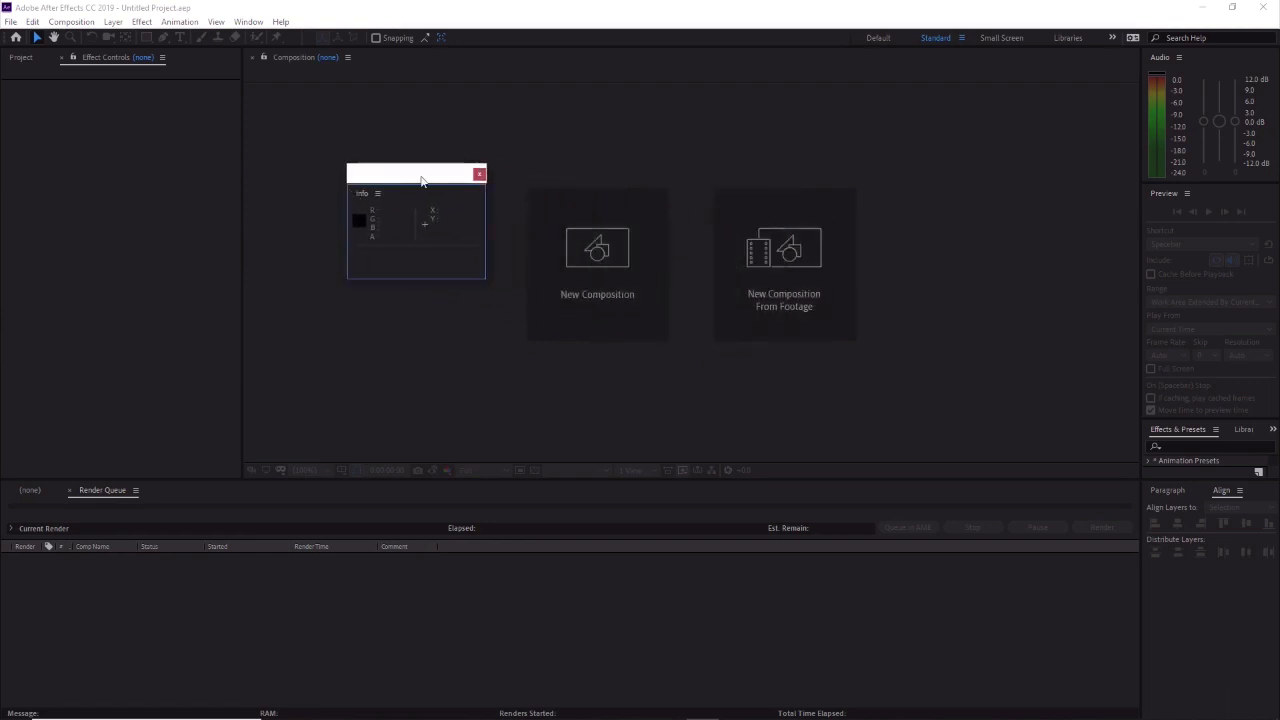
{"action": "left_click_drag", "start_coordinate": [424, 176], "coordinate": [957, 220]}
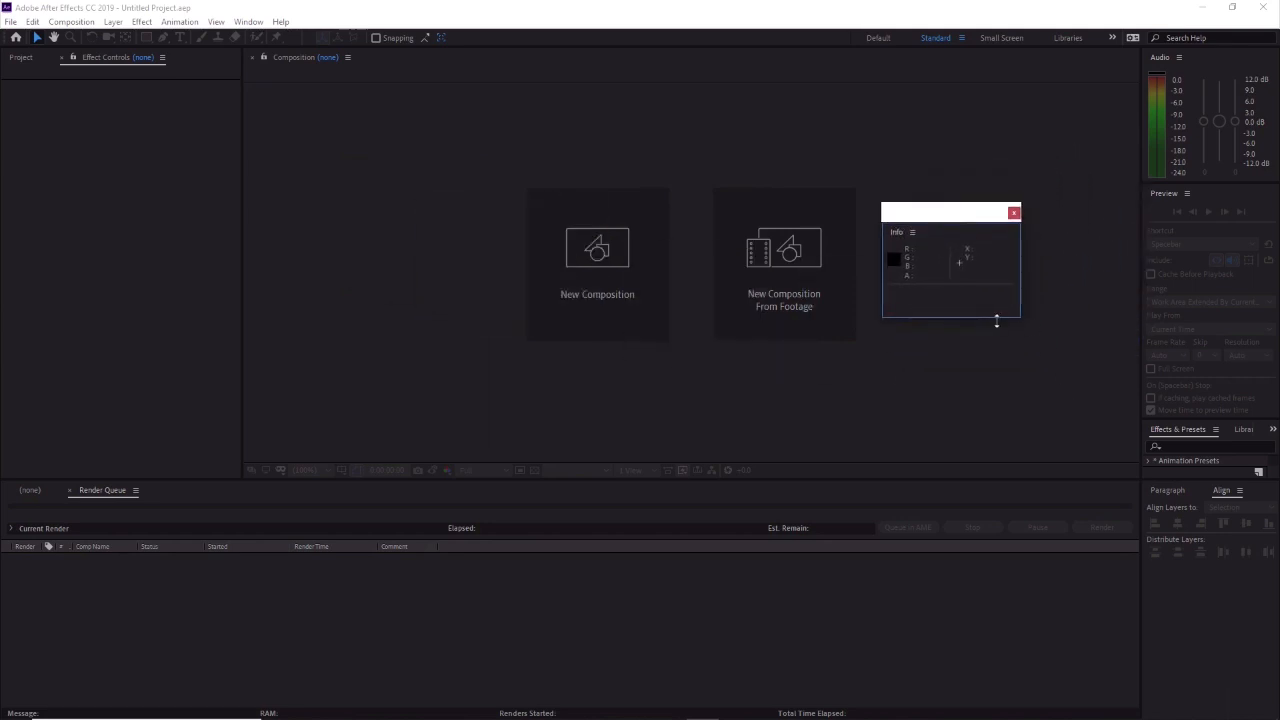
{"action": "left_click_drag", "start_coordinate": [996, 320], "coordinate": [1002, 379]}
{"action": "left_click_drag", "start_coordinate": [1025, 307], "coordinate": [1075, 300]}
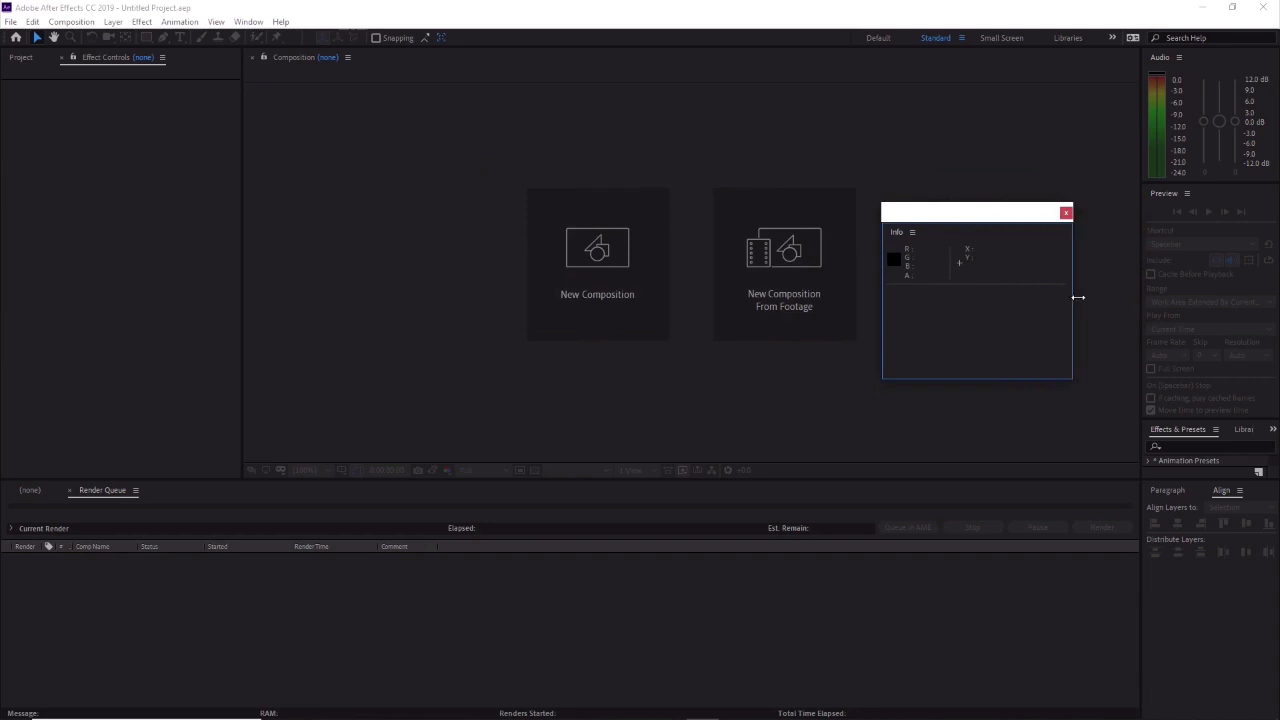
{"action": "left_click_drag", "start_coordinate": [991, 379], "coordinate": [990, 487]}
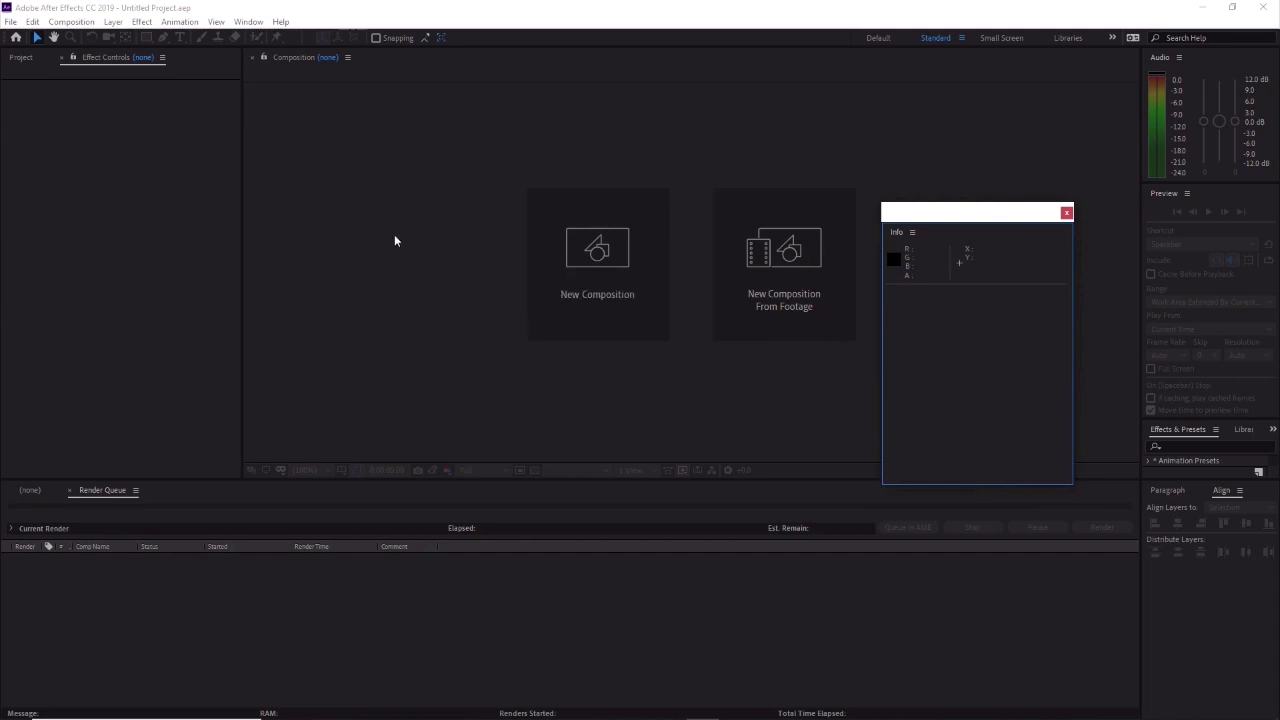
Reset the Standard workspace to its saved layout.
{"action": "left_click", "coordinate": [249, 22]}
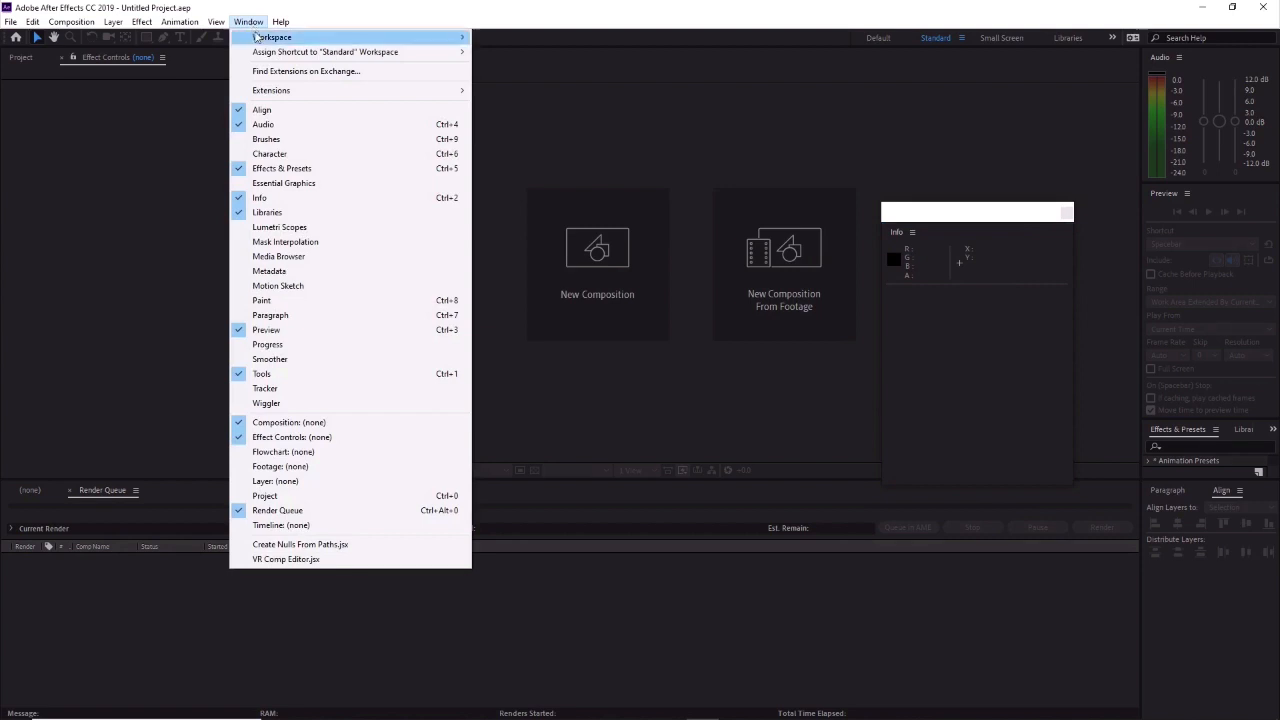
{"action": "mouse_move", "coordinate": [258, 40]}
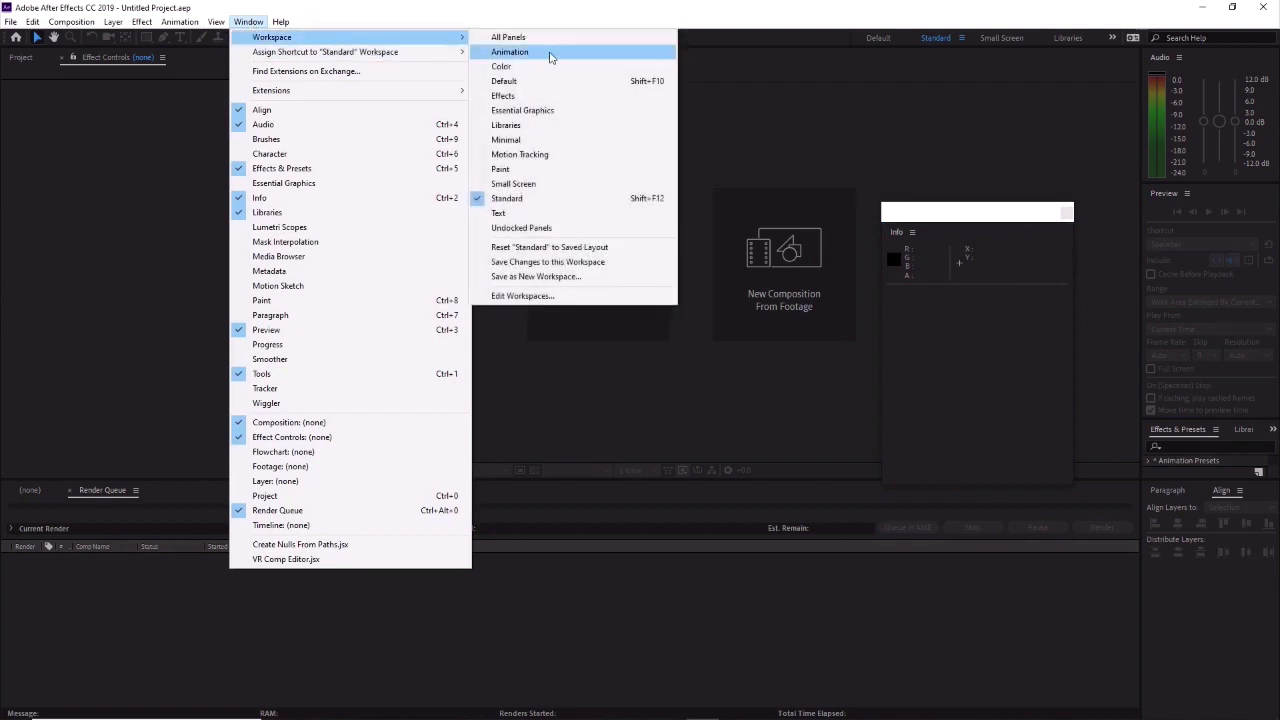
{"action": "left_click", "coordinate": [649, 250]}
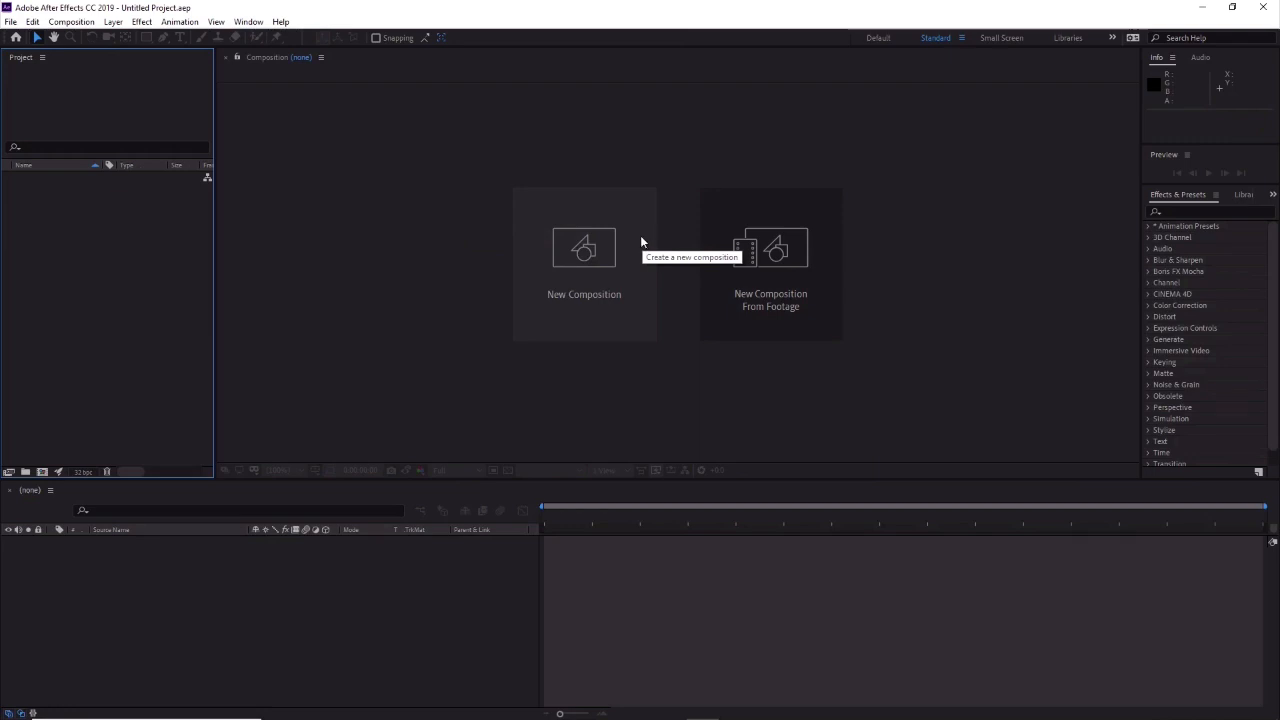
{"action": "left_click", "coordinate": [264, 22]}
{"action": "mouse_move", "coordinate": [300, 40]}
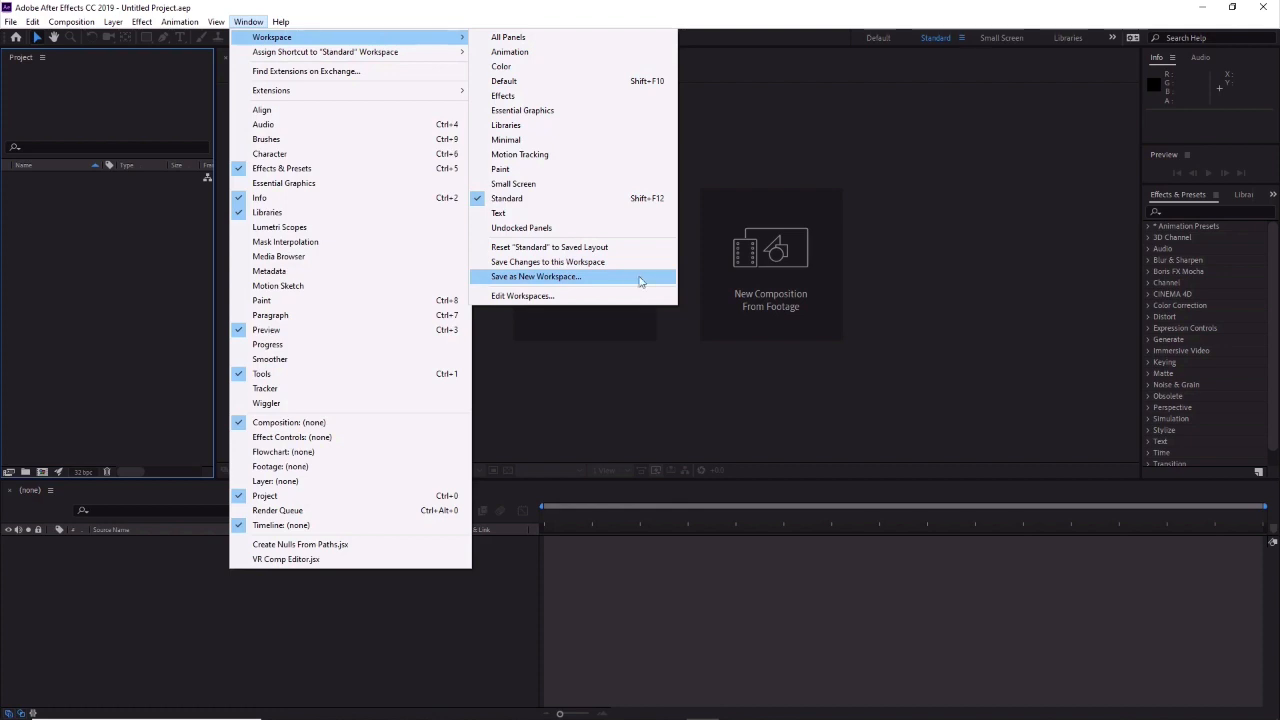
{"action": "left_click", "coordinate": [921, 420]}
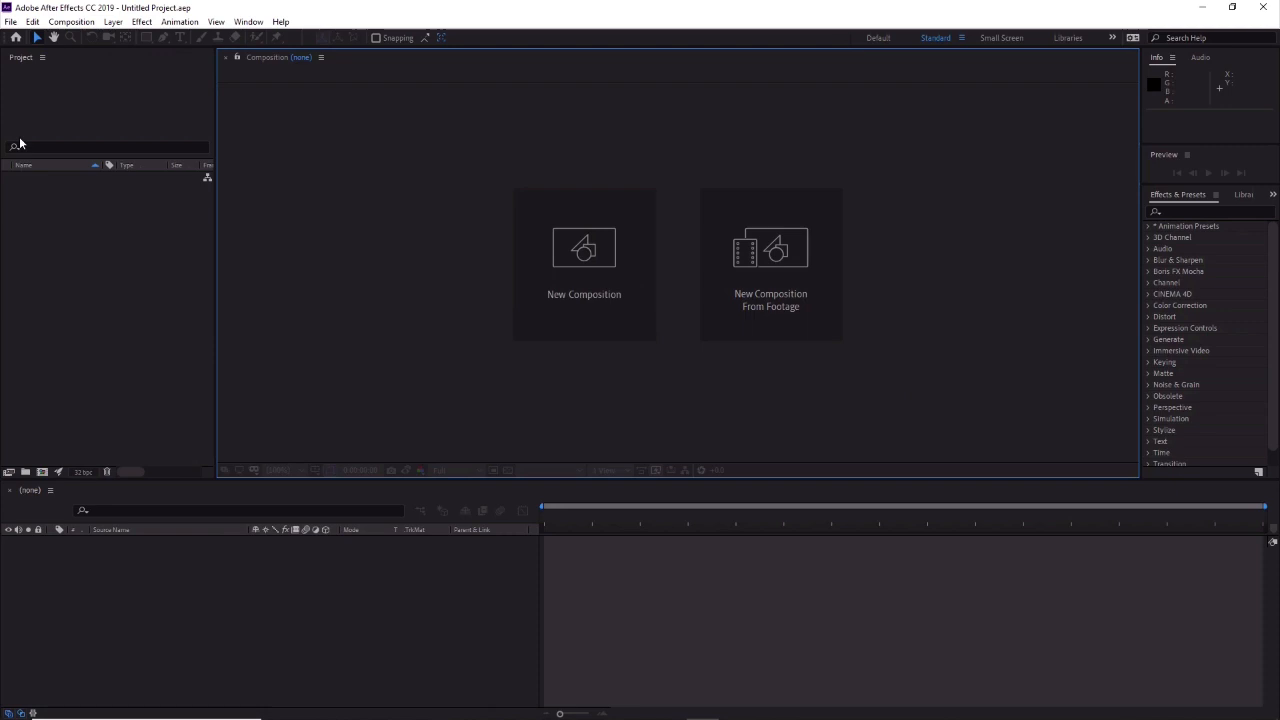
{"action": "left_click", "coordinate": [21, 60]}
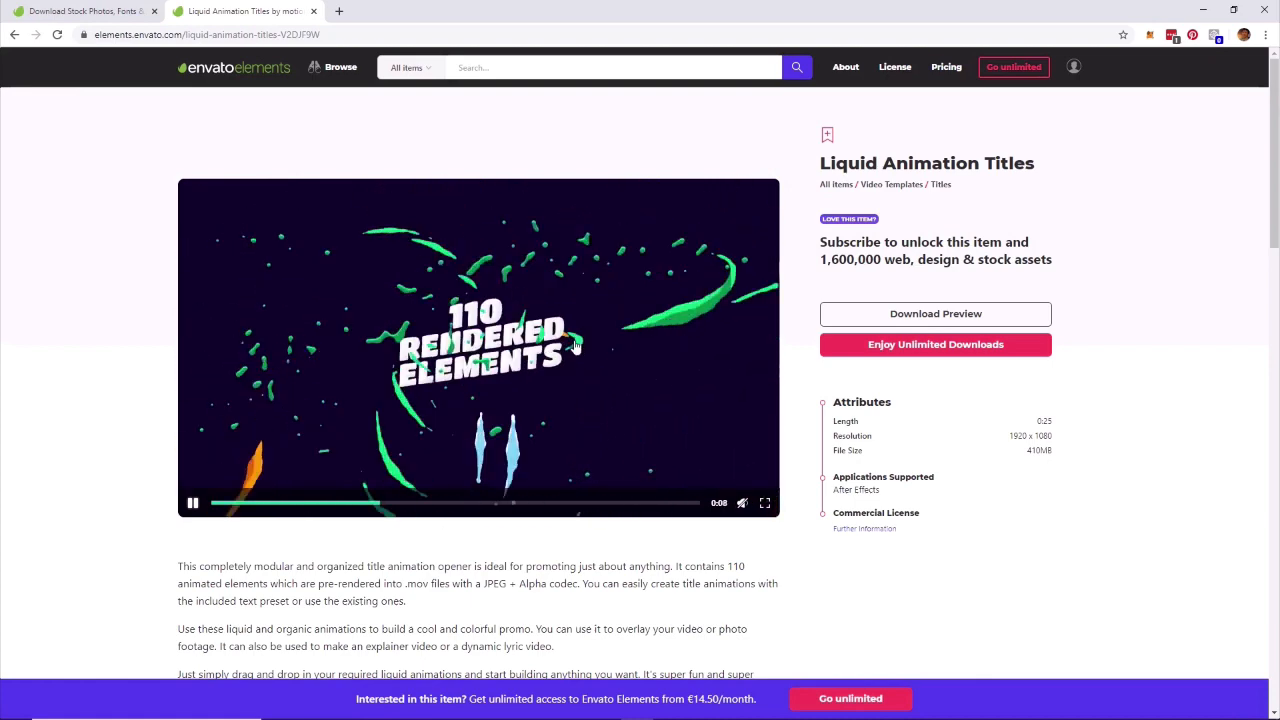
In the browser, pause the Liquid Animation Titles preview and view the browse categories on the Envato Elements homepage.
{"action": "left_click", "coordinate": [604, 297]}
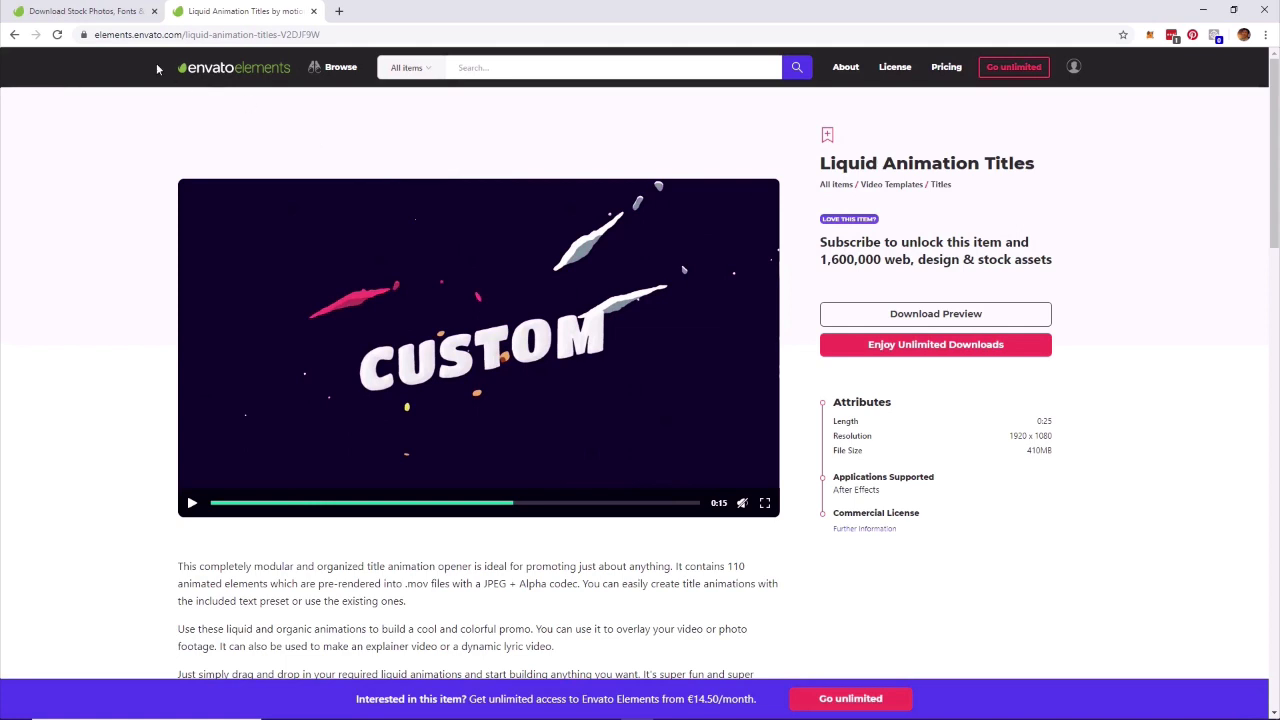
{"action": "left_click", "coordinate": [106, 12]}
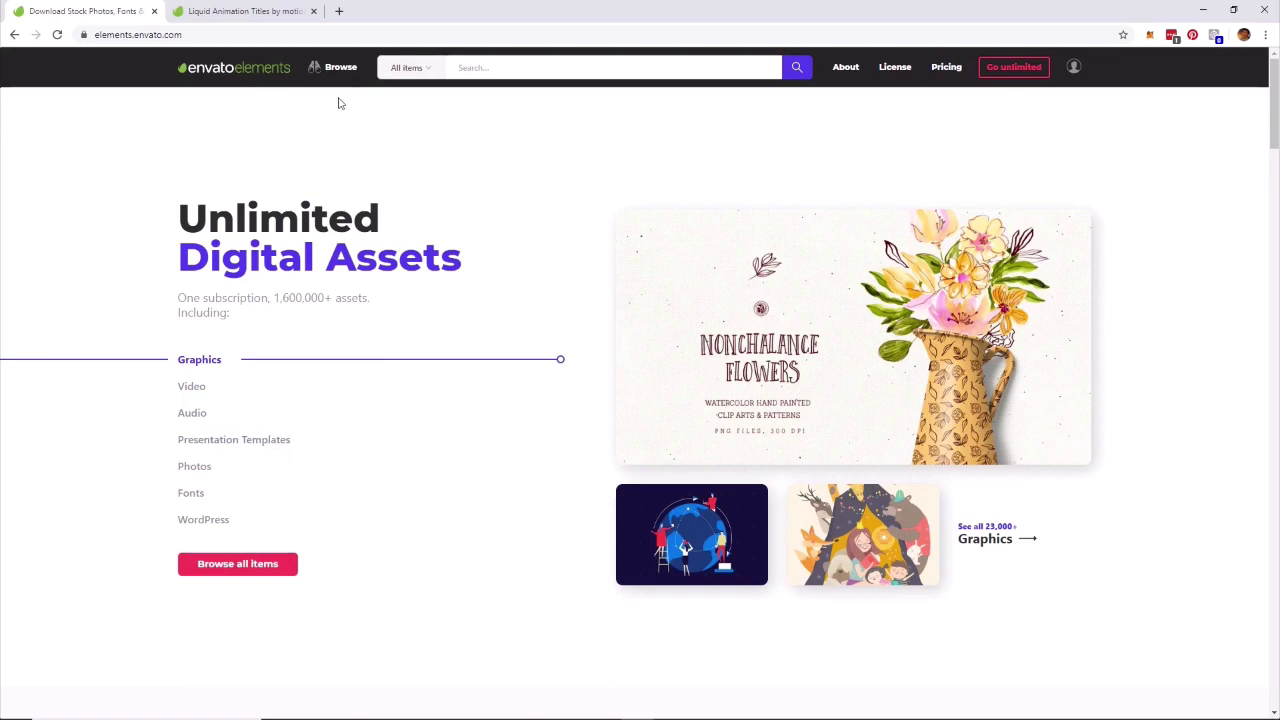
{"action": "mouse_move", "coordinate": [346, 70]}
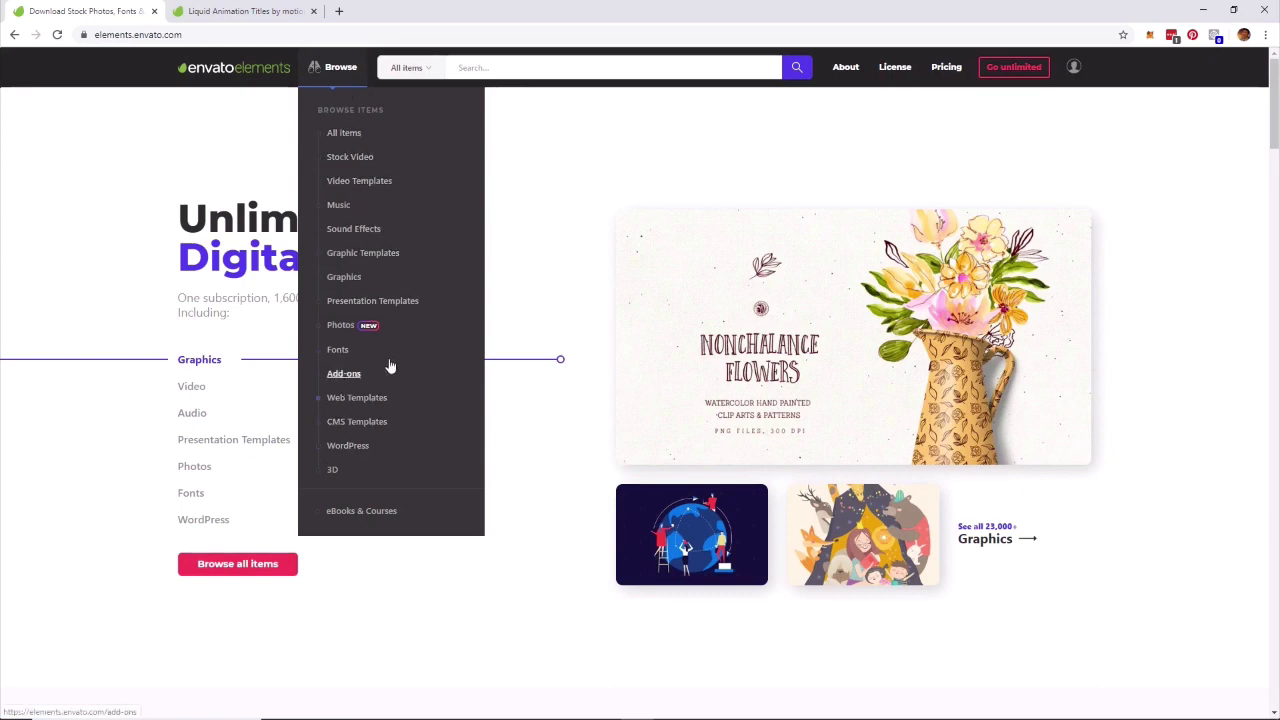
{"action": "mouse_move", "coordinate": [397, 257]}
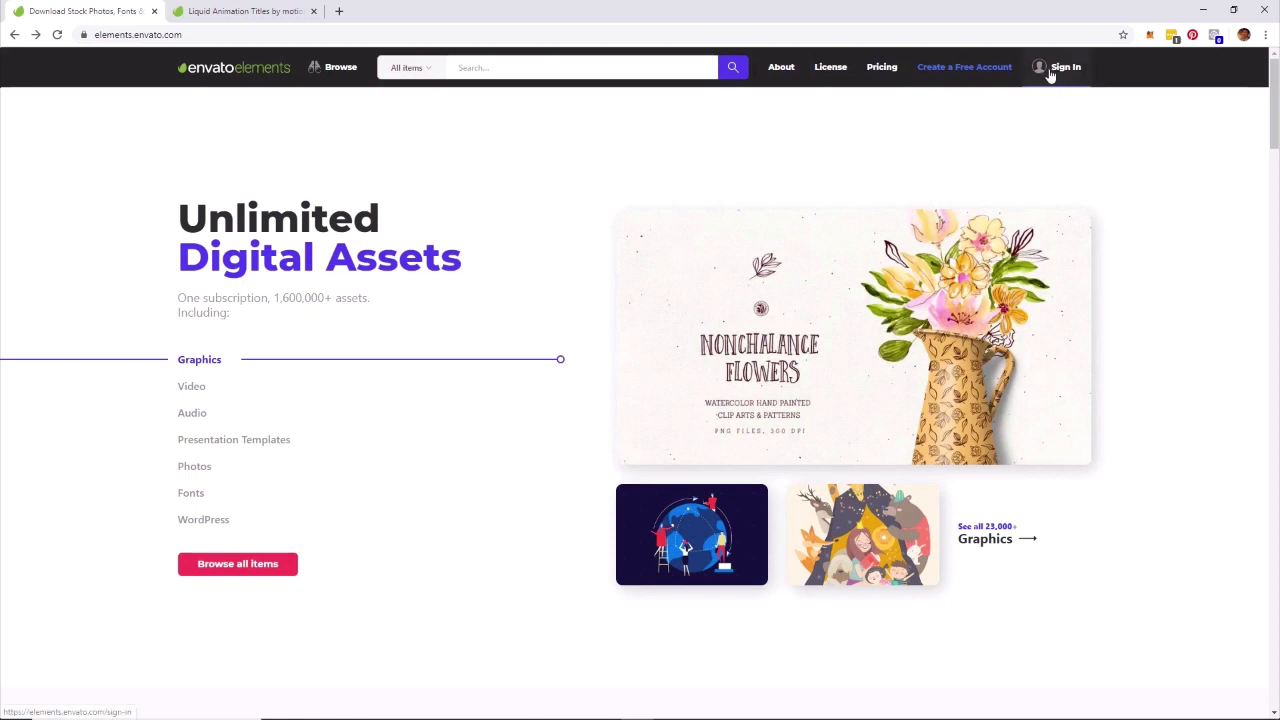
Limit the Envato Elements search to Video Templates and search for "liquid animation".
{"action": "left_click", "coordinate": [985, 78]}
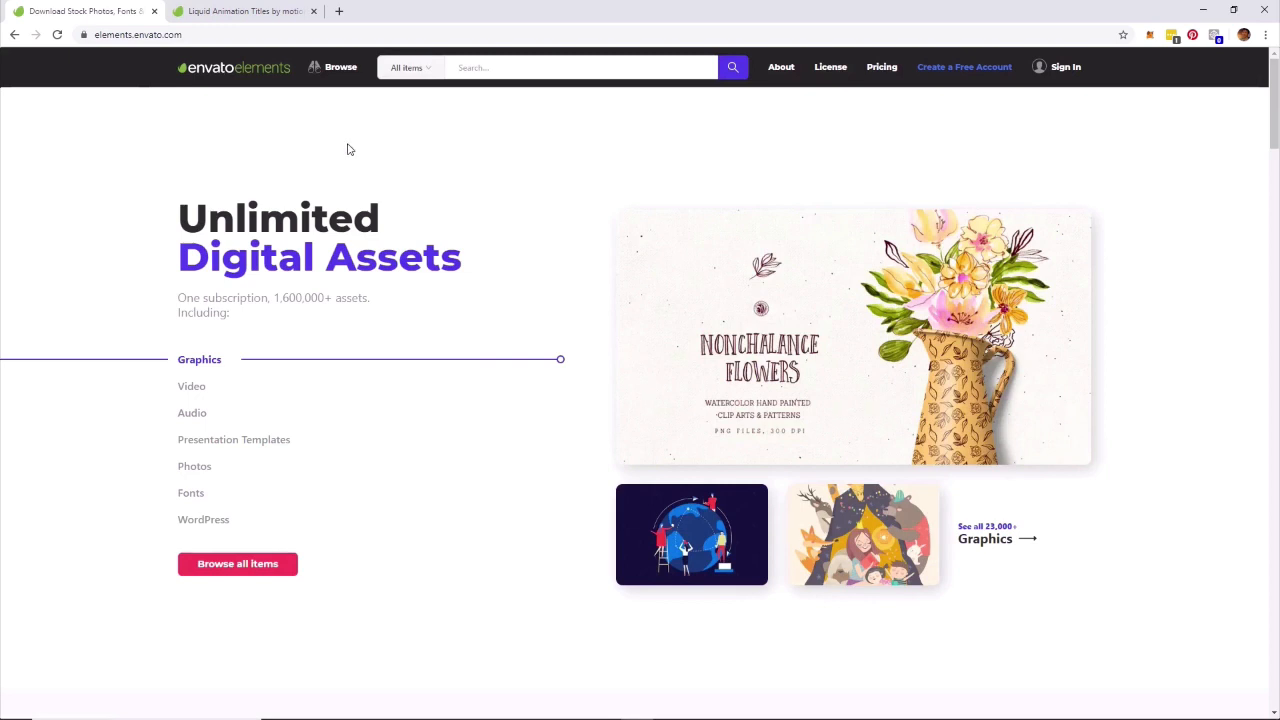
{"action": "mouse_move", "coordinate": [347, 62]}
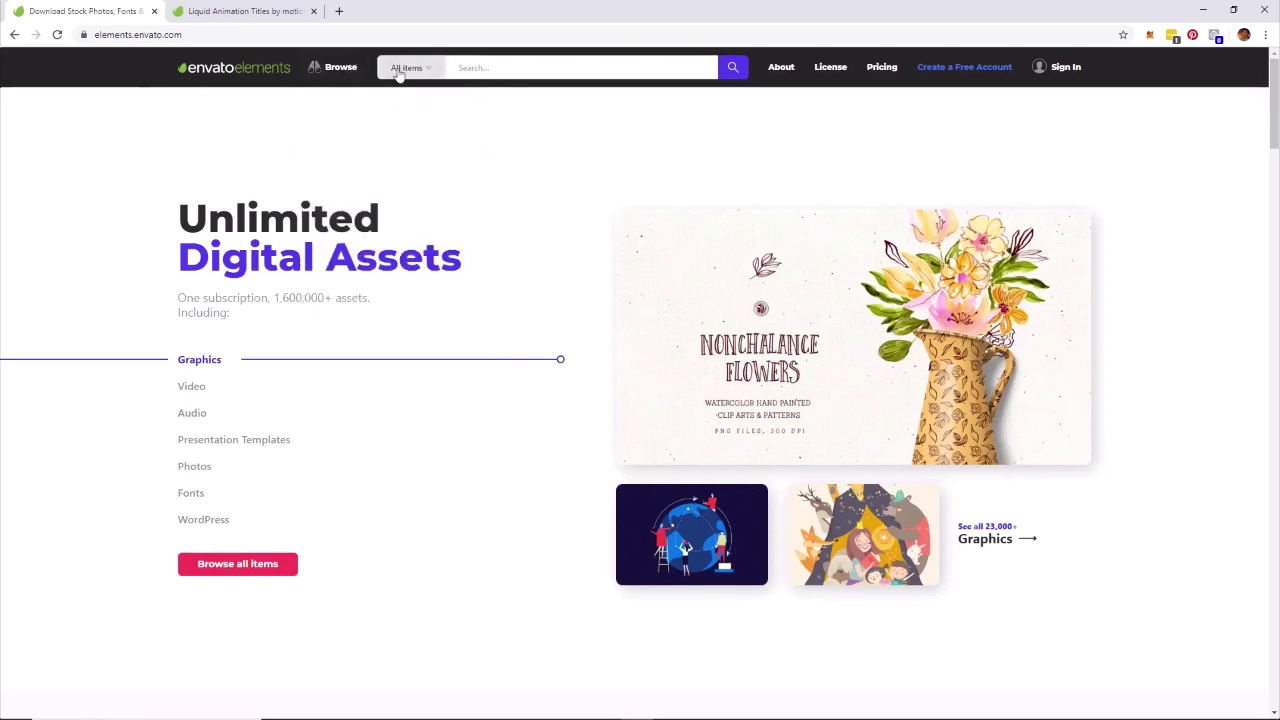
{"action": "left_click", "coordinate": [405, 72]}
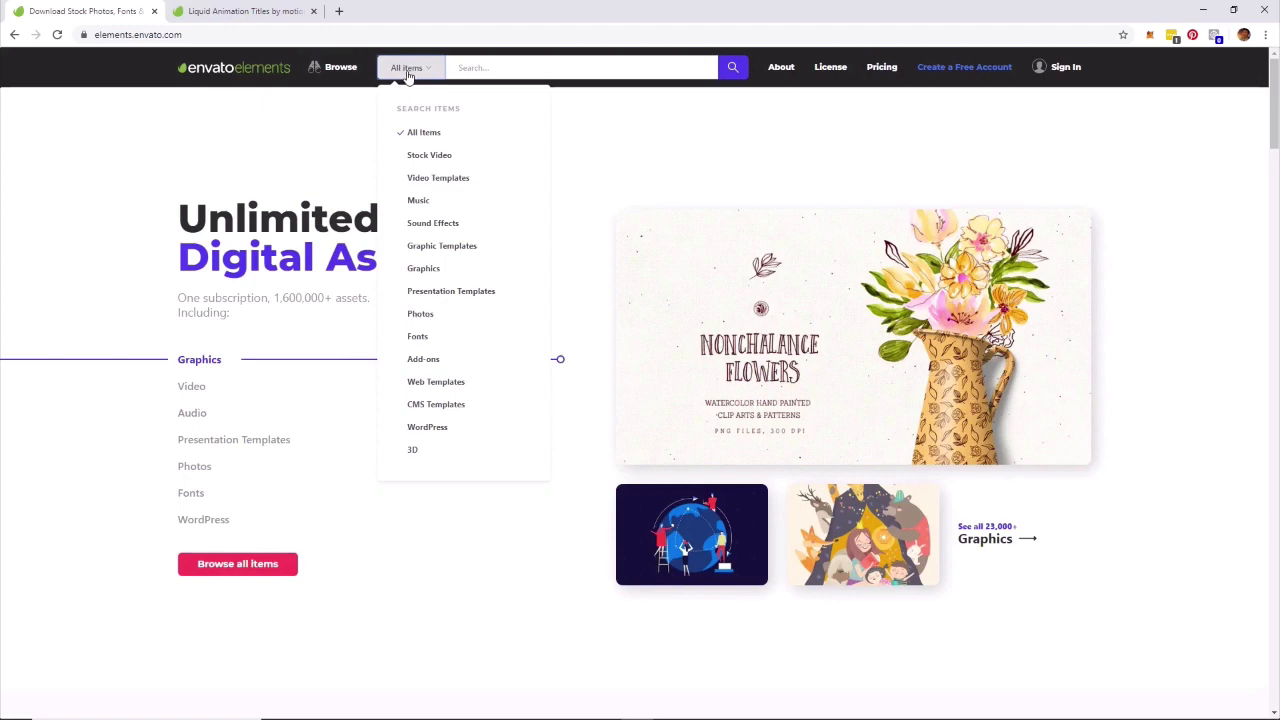
{"action": "left_click", "coordinate": [445, 180]}
{"action": "left_click", "coordinate": [508, 67]}
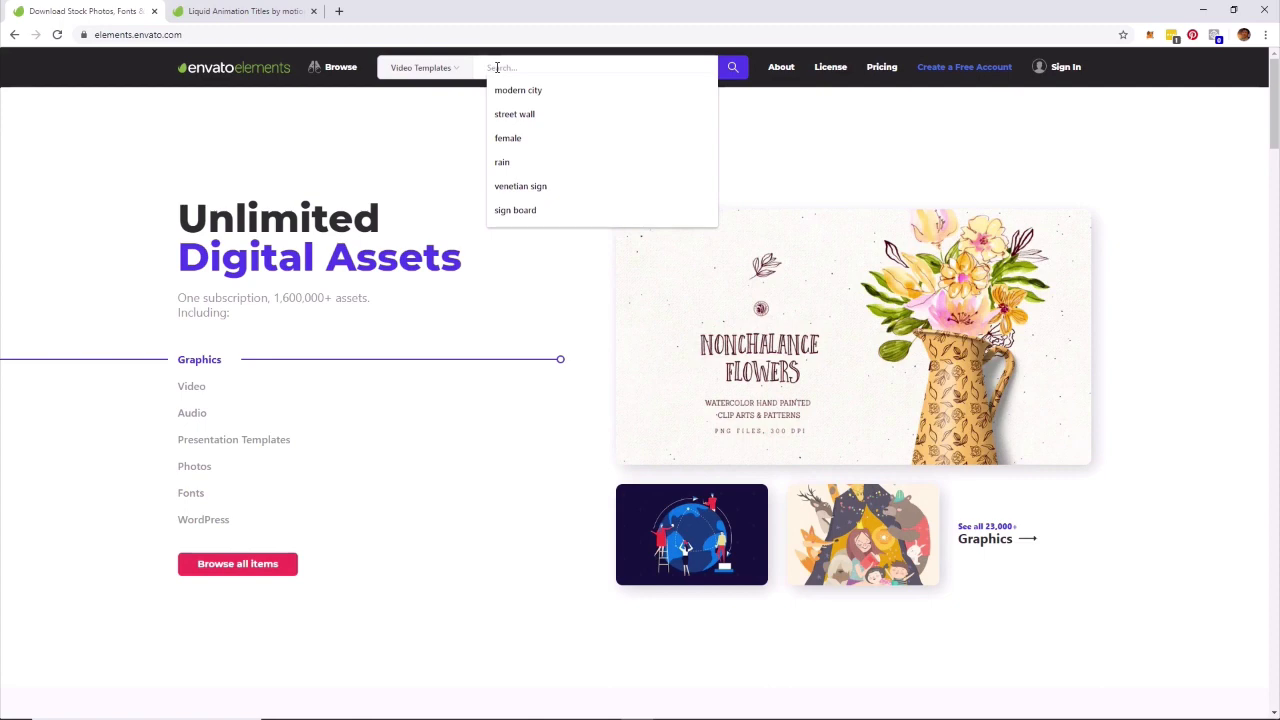
{"action": "type", "text": "liquid anim"}
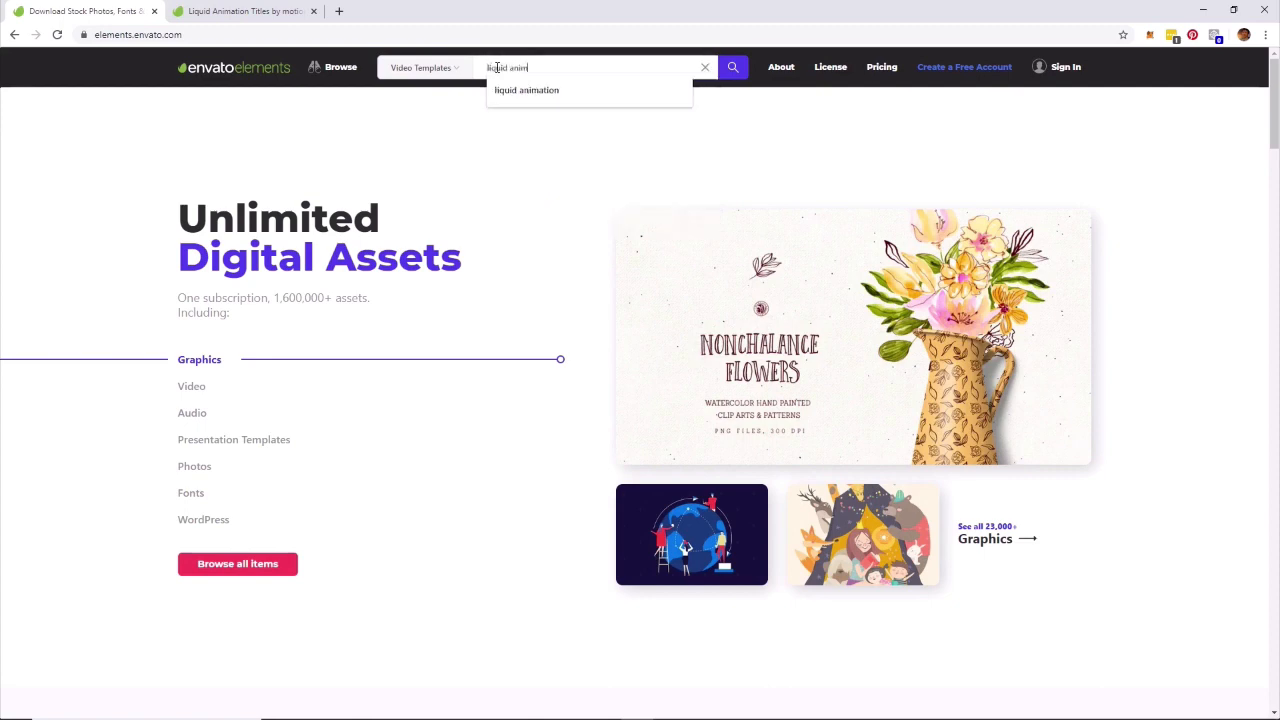
{"action": "type", "text": "ation"}
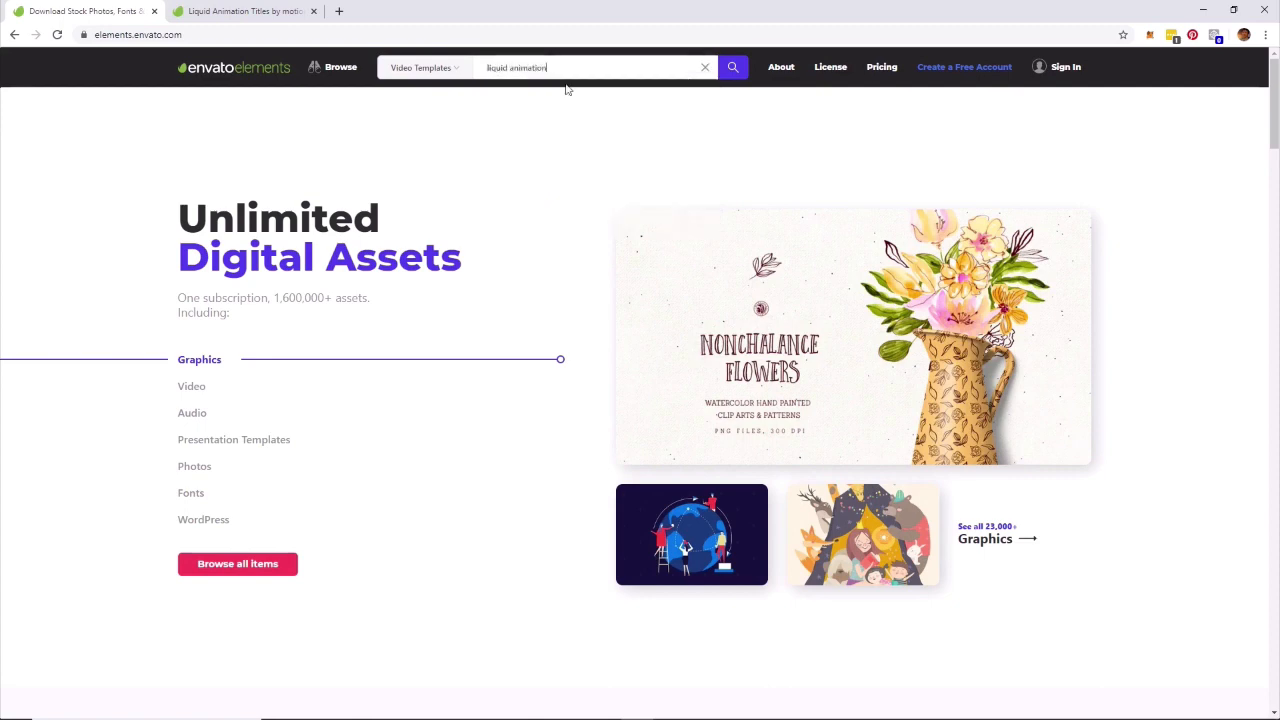
{"action": "left_click", "coordinate": [729, 69]}
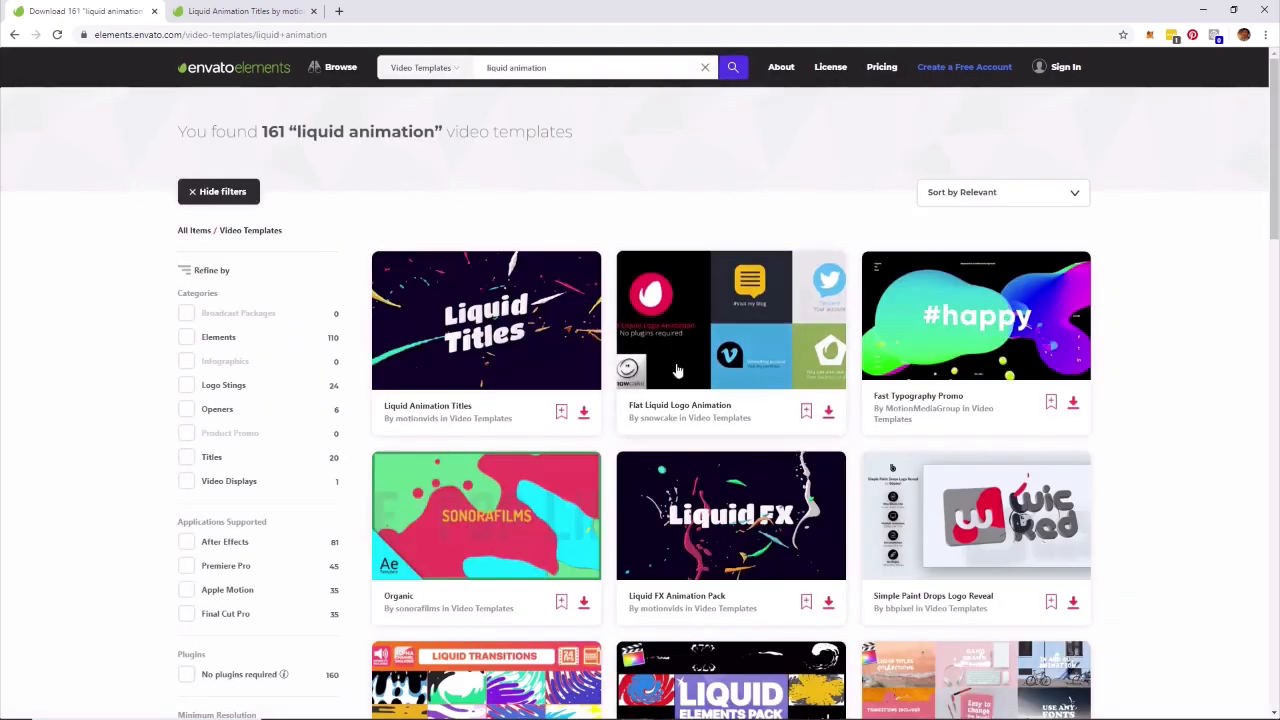
Preview the Liquid Animation Titles and Liquid FX Animation Pack results, open the Liquid Animation Titles item page and play its video.
{"action": "mouse_move", "coordinate": [517, 338]}
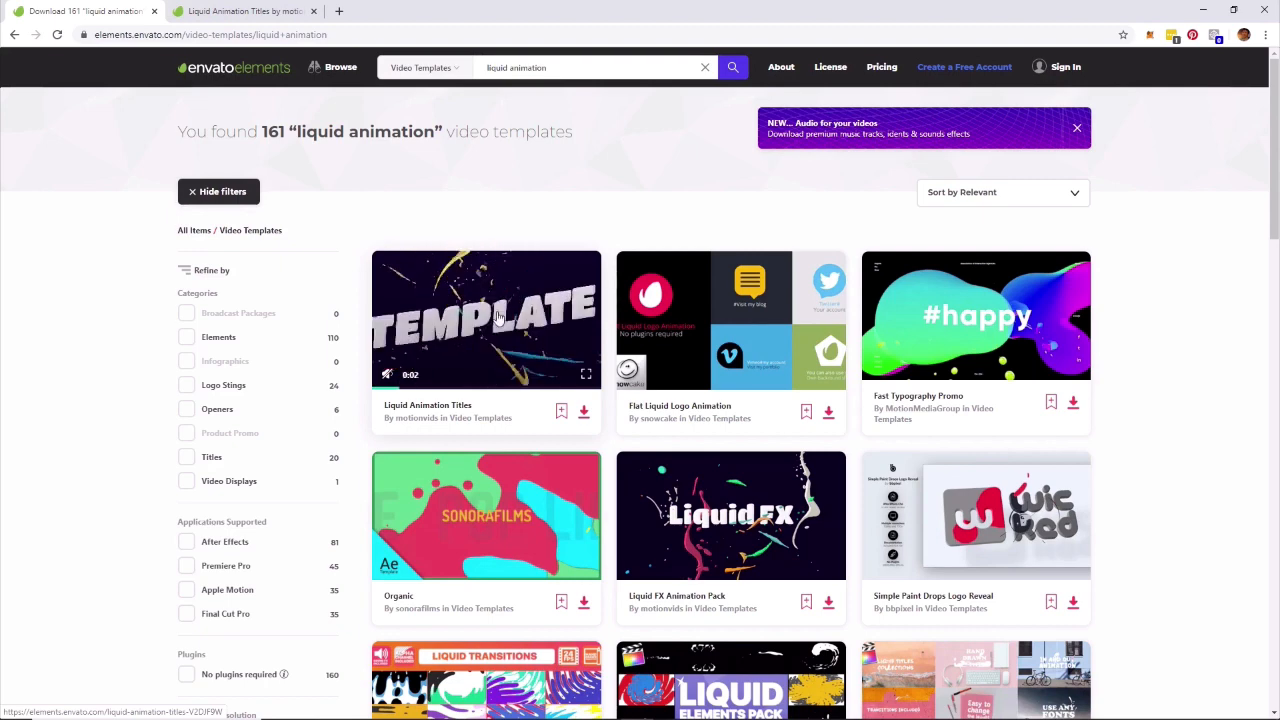
{"action": "mouse_move", "coordinate": [727, 498]}
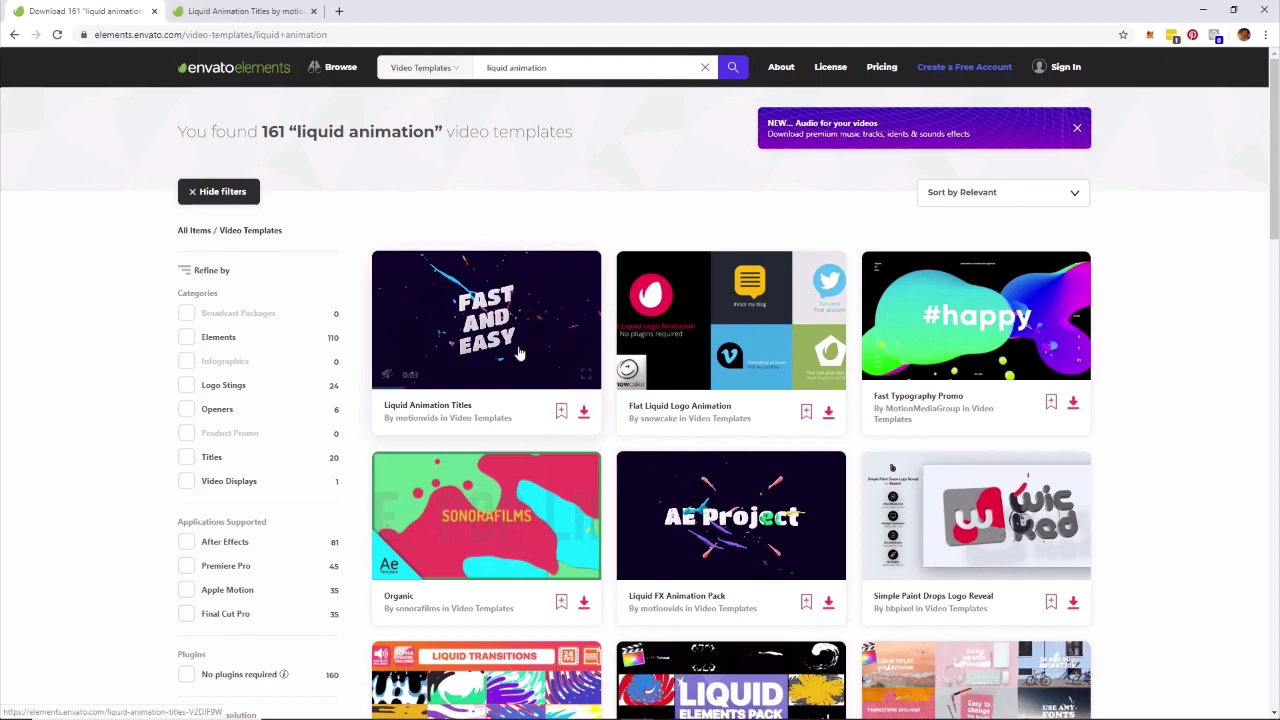
{"action": "mouse_move", "coordinate": [517, 302]}
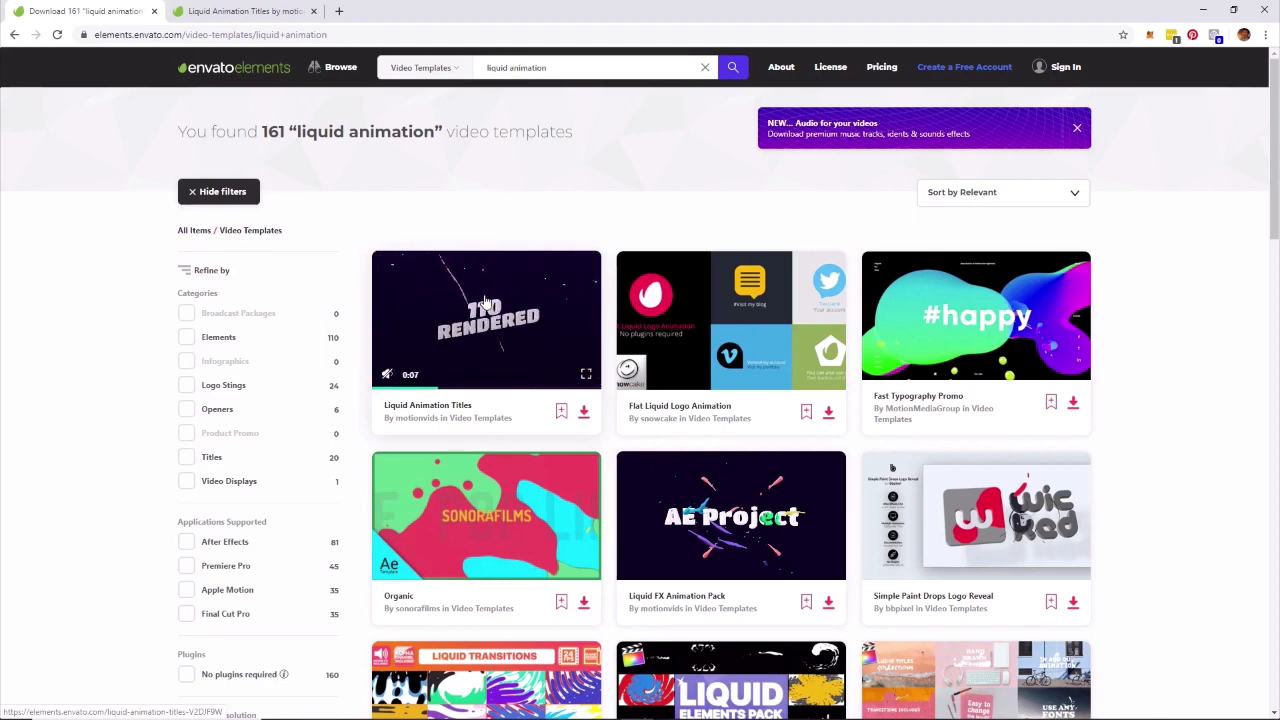
{"action": "left_click", "coordinate": [485, 302]}
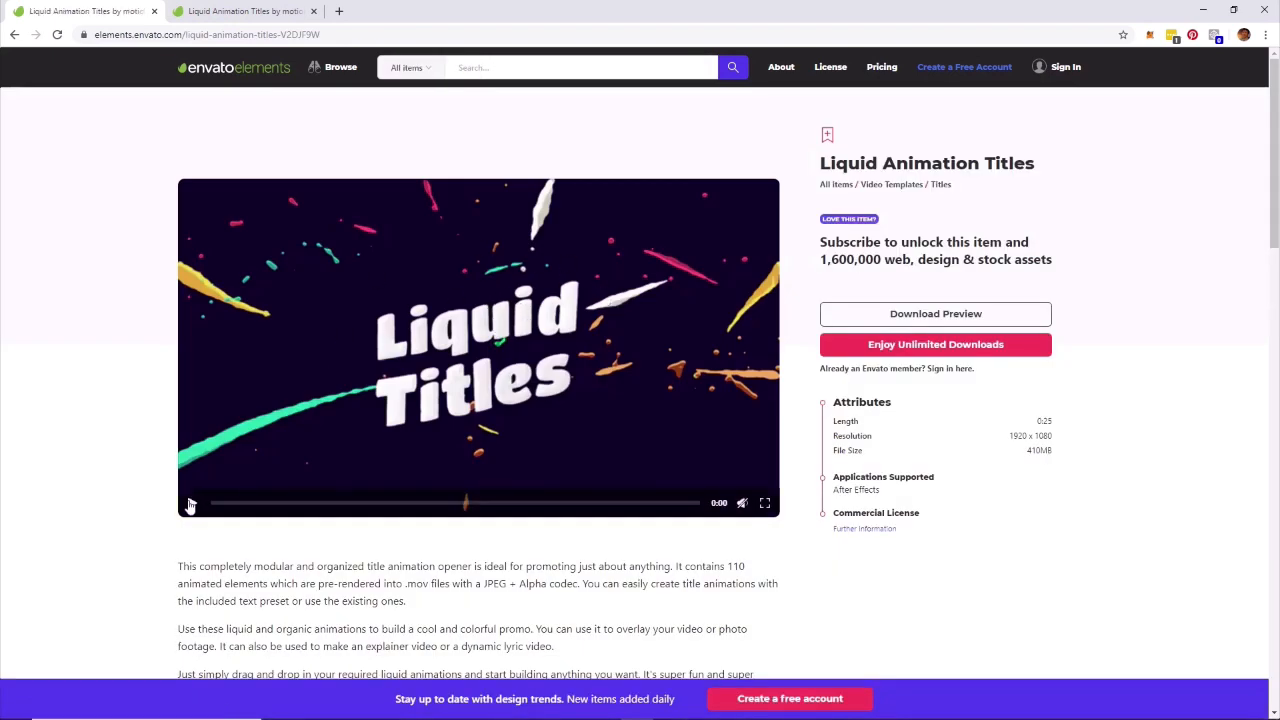
{"action": "left_click", "coordinate": [191, 505]}
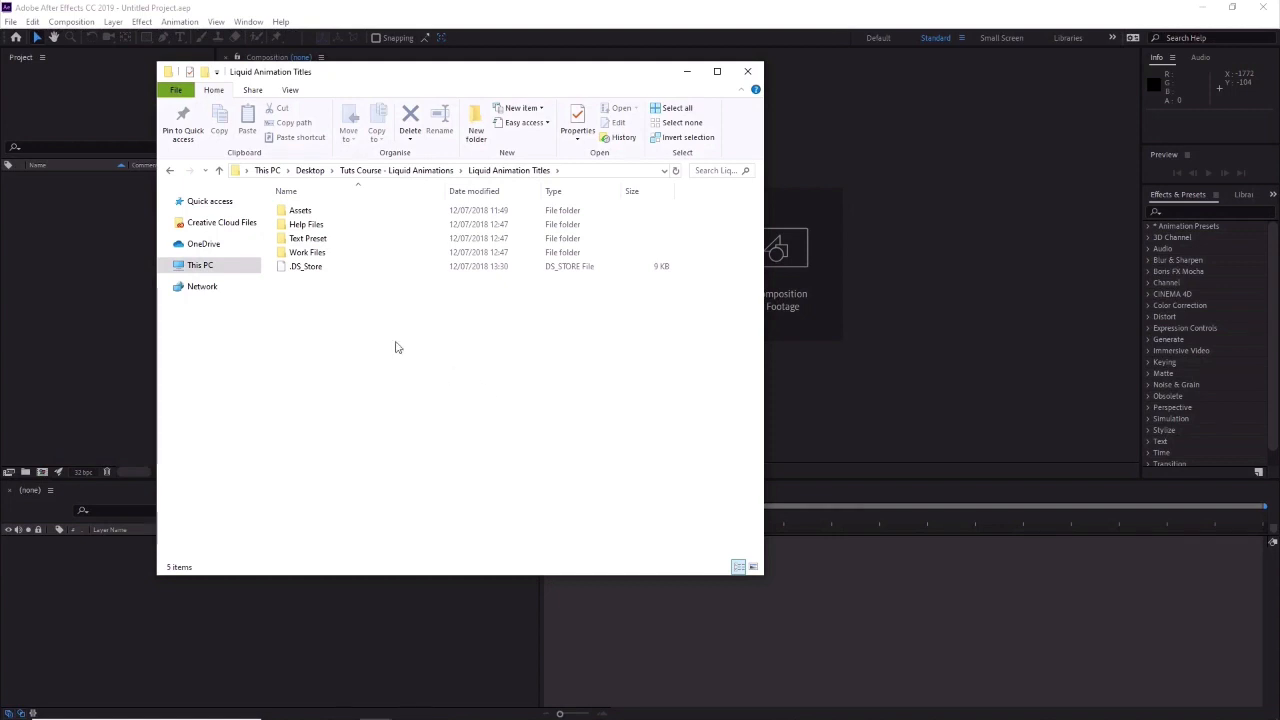
Inspect the Work Files and Assets folders inside the downloaded Liquid Animation Titles folder, and minimize the file window to return to After Effects.
{"action": "left_click", "coordinate": [358, 239]}
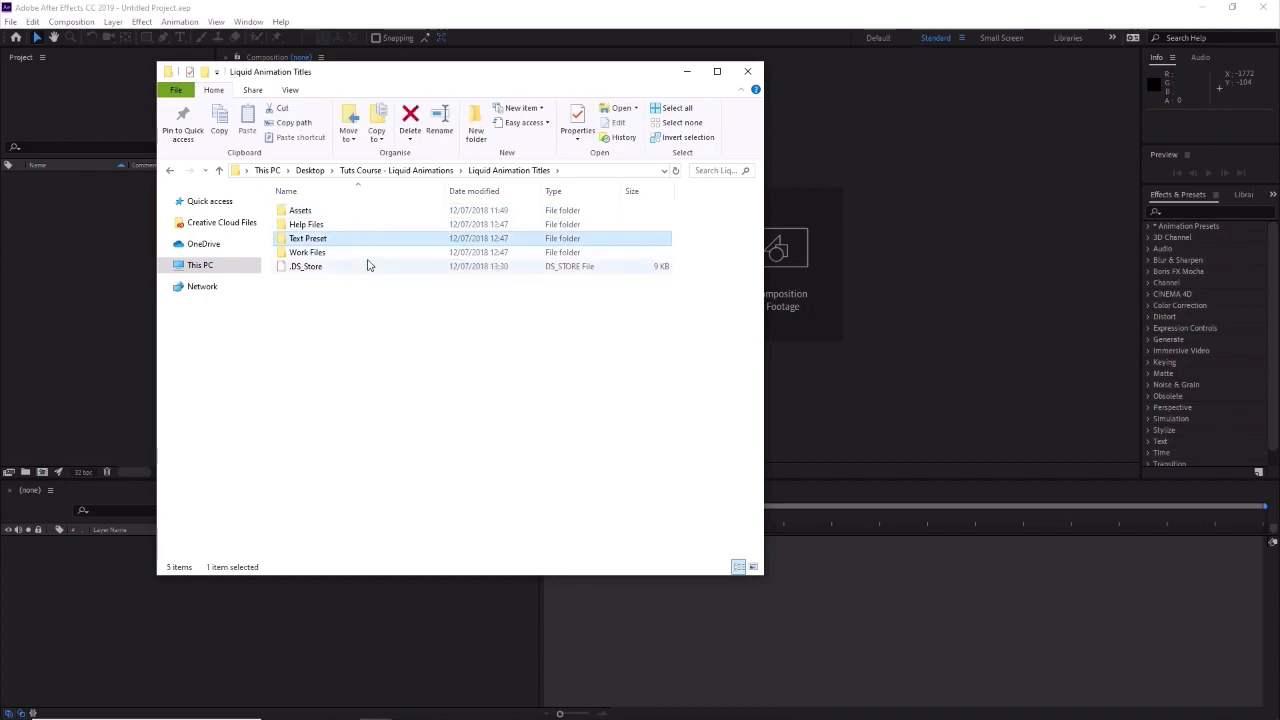
{"action": "left_click", "coordinate": [372, 256]}
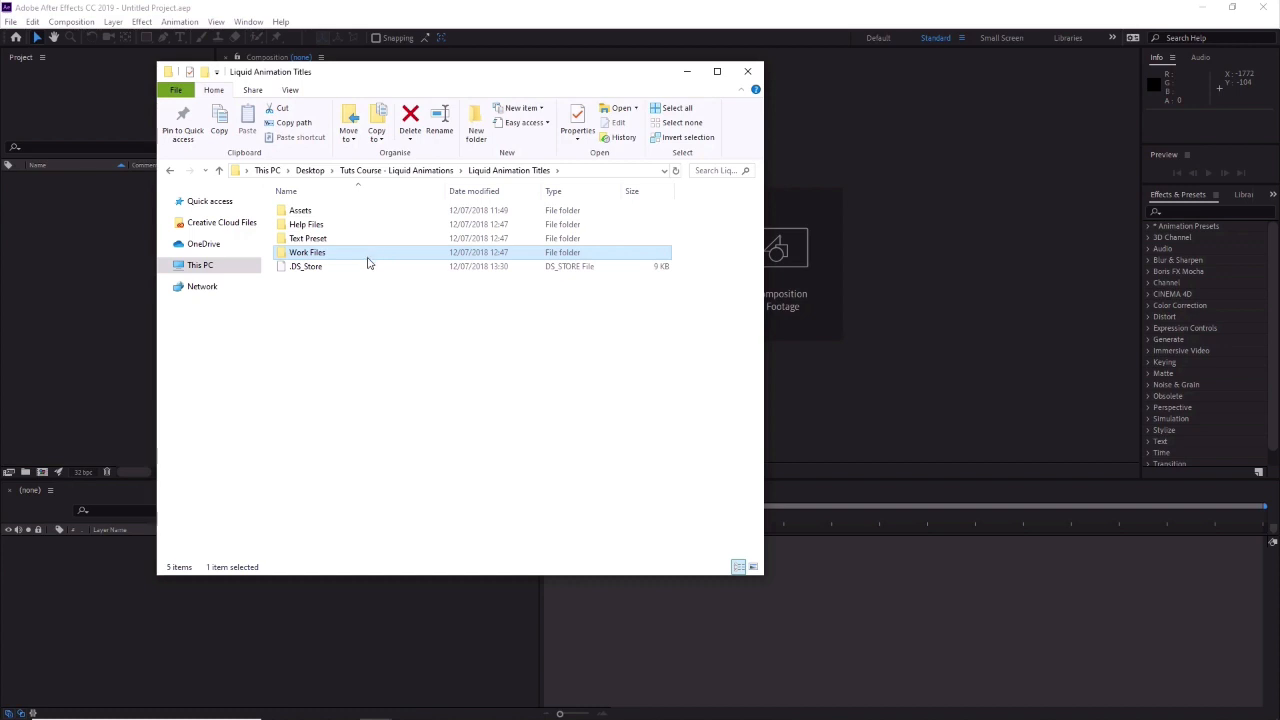
{"action": "double_click", "coordinate": [323, 257]}
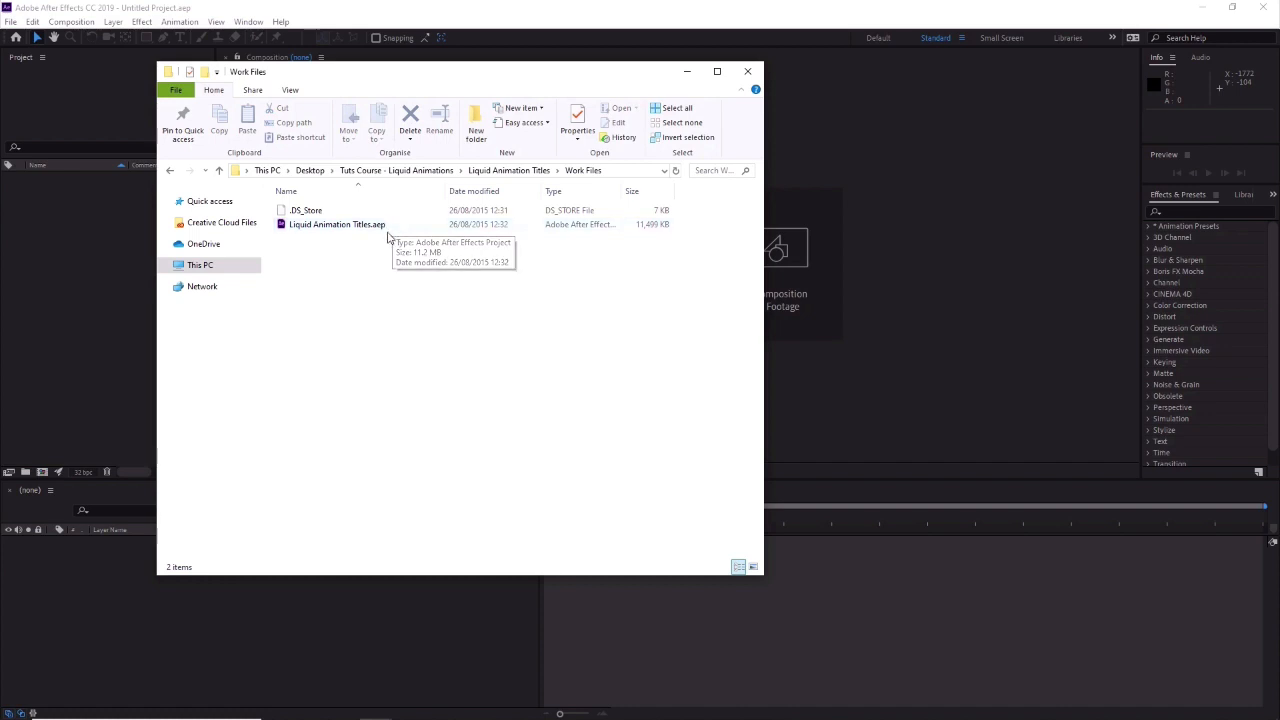
{"action": "left_click", "coordinate": [500, 172]}
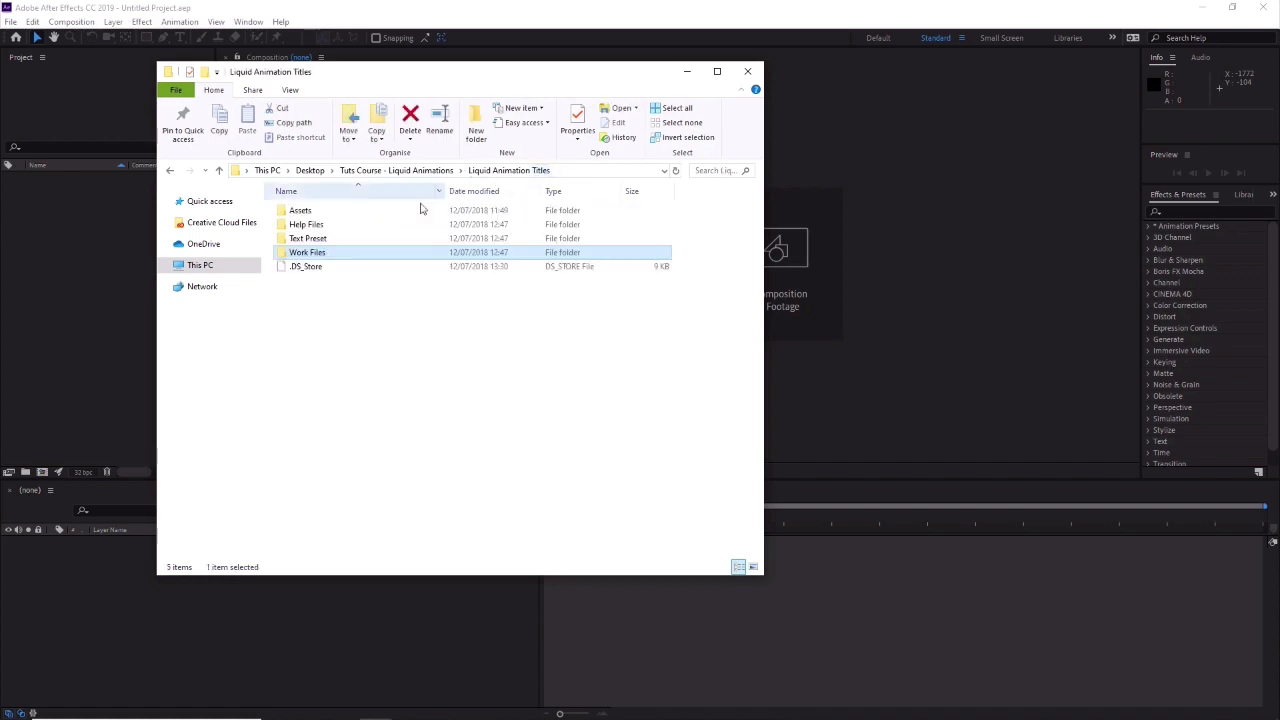
{"action": "double_click", "coordinate": [403, 211]}
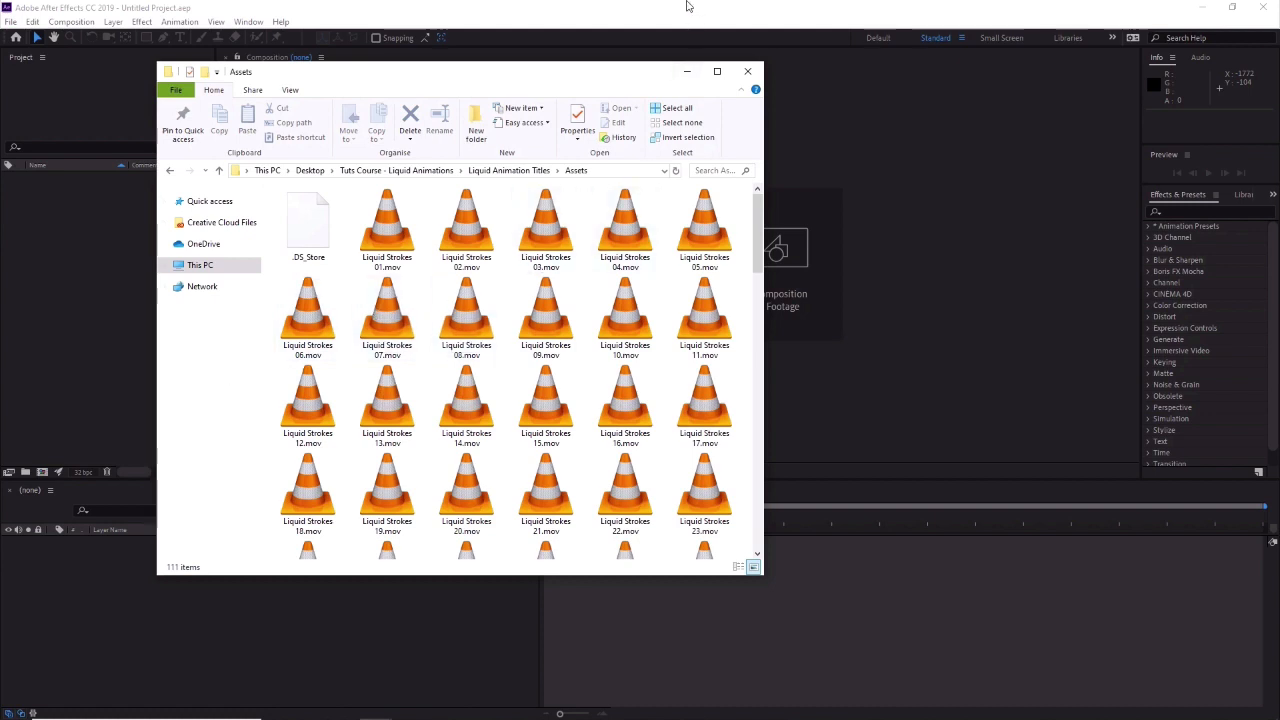
{"action": "left_click", "coordinate": [687, 71]}
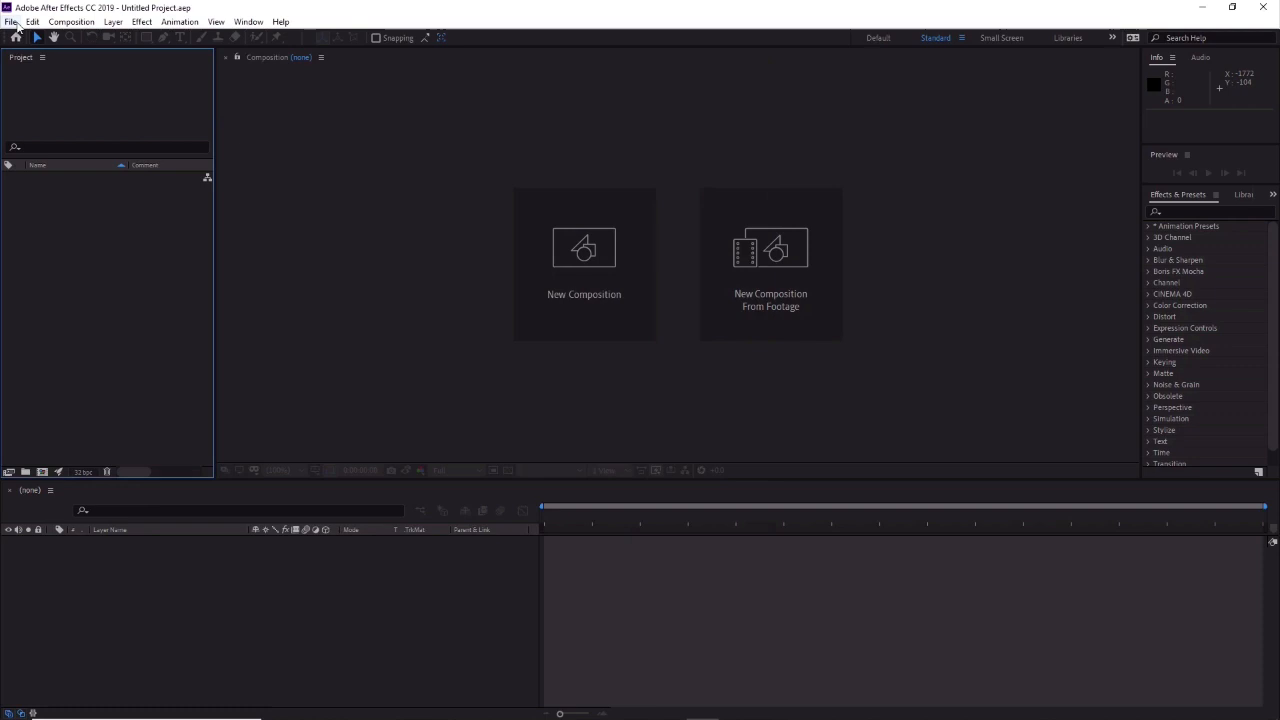
Open the project Liquid Animation Titles.aep from the Work Files folder and accept its version conversion.
{"action": "left_click", "coordinate": [12, 22]}
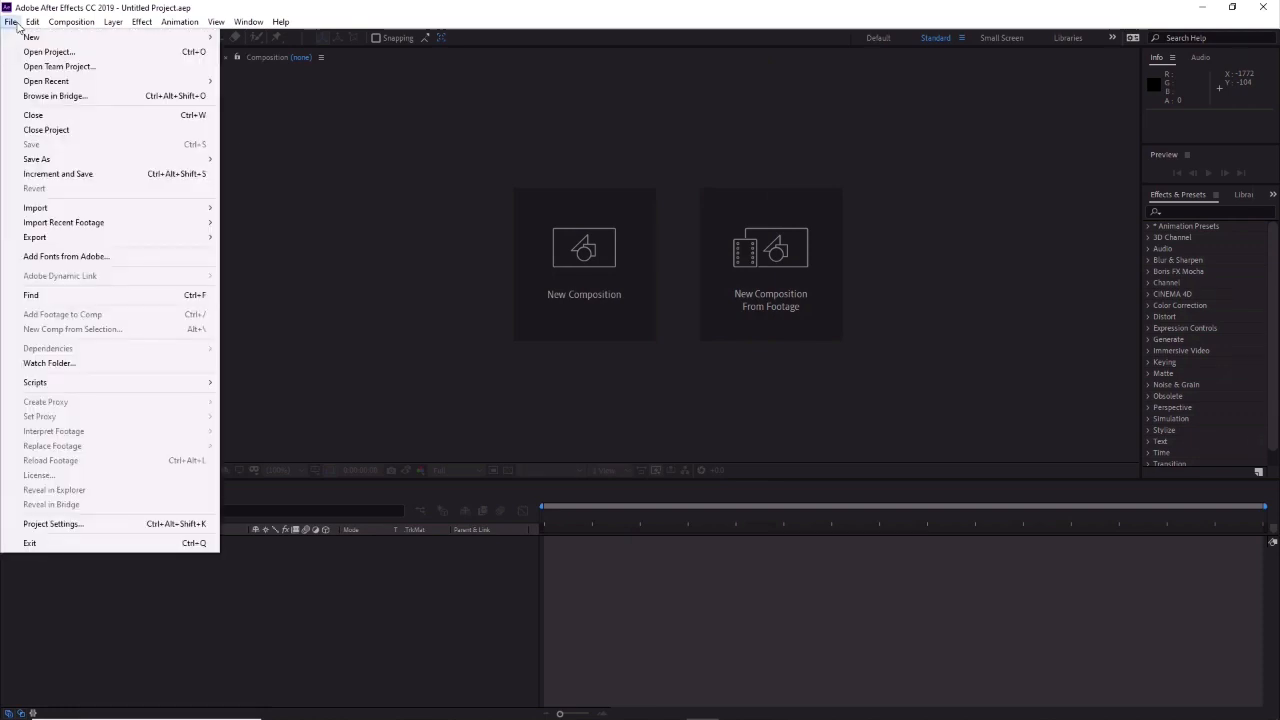
{"action": "left_click", "coordinate": [40, 51]}
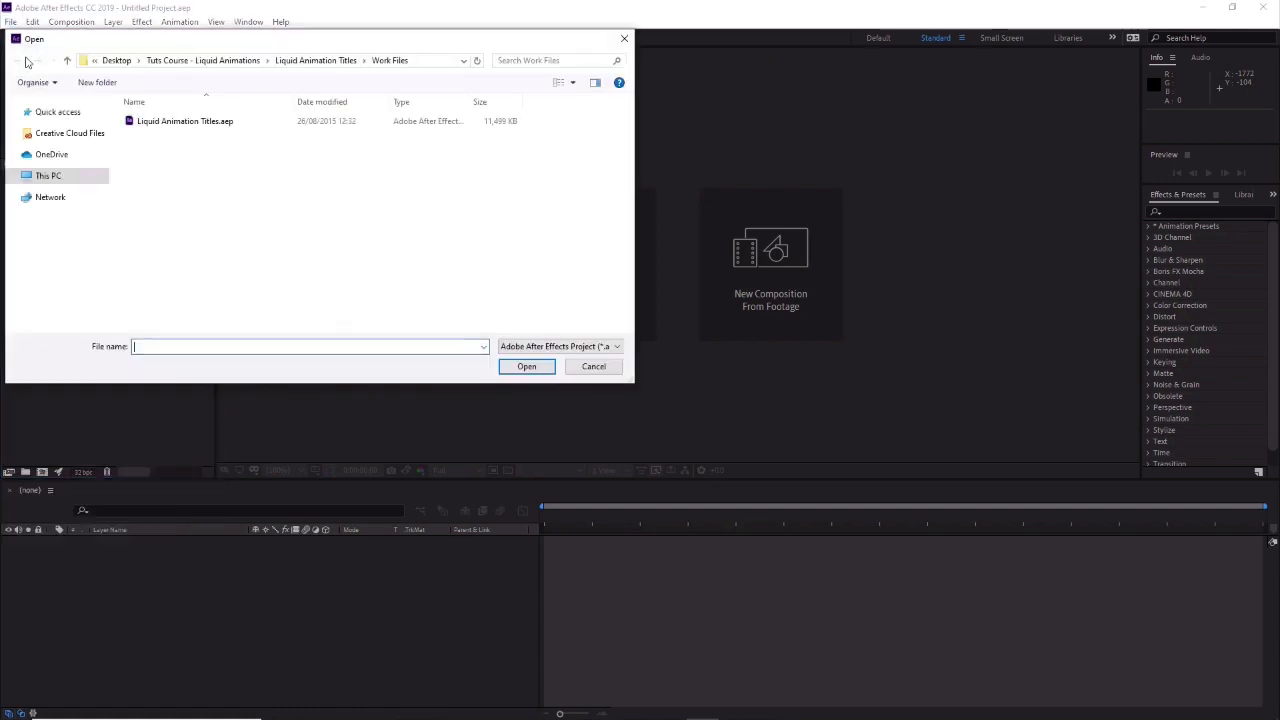
{"action": "left_click", "coordinate": [229, 126]}
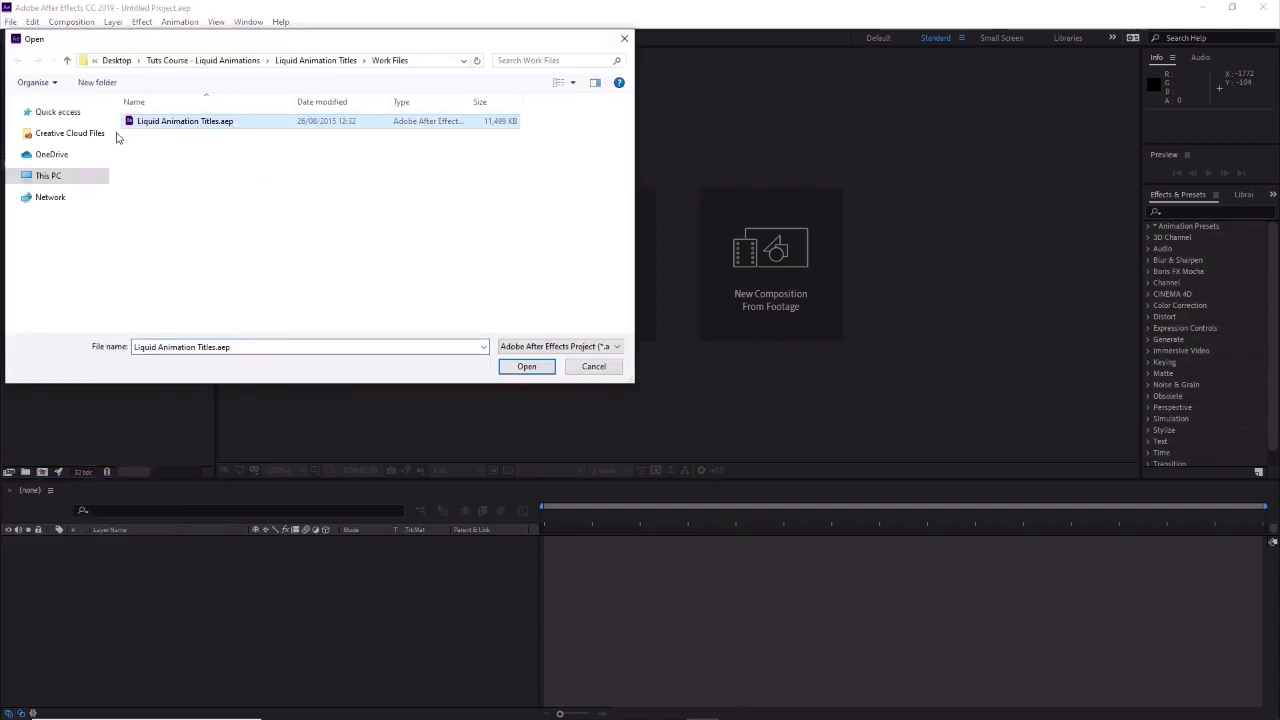
{"action": "left_click", "coordinate": [524, 367]}
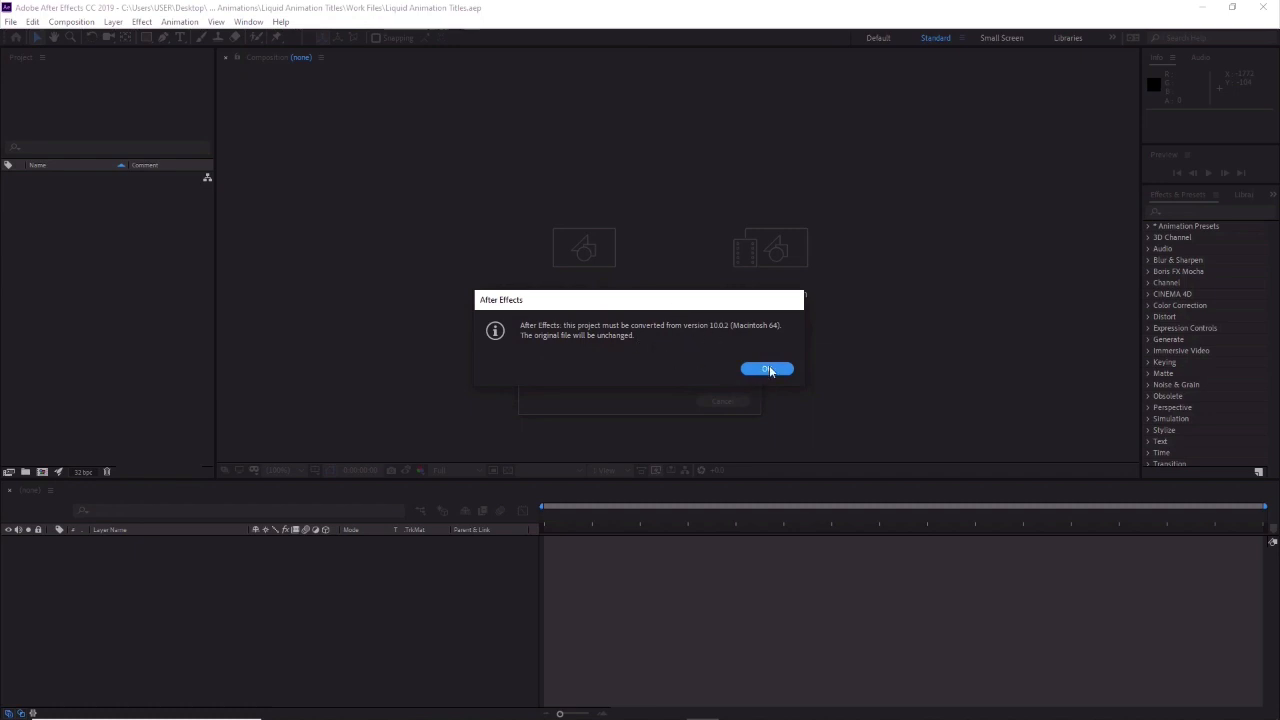
{"action": "left_click_drag", "start_coordinate": [748, 301], "coordinate": [752, 294]}
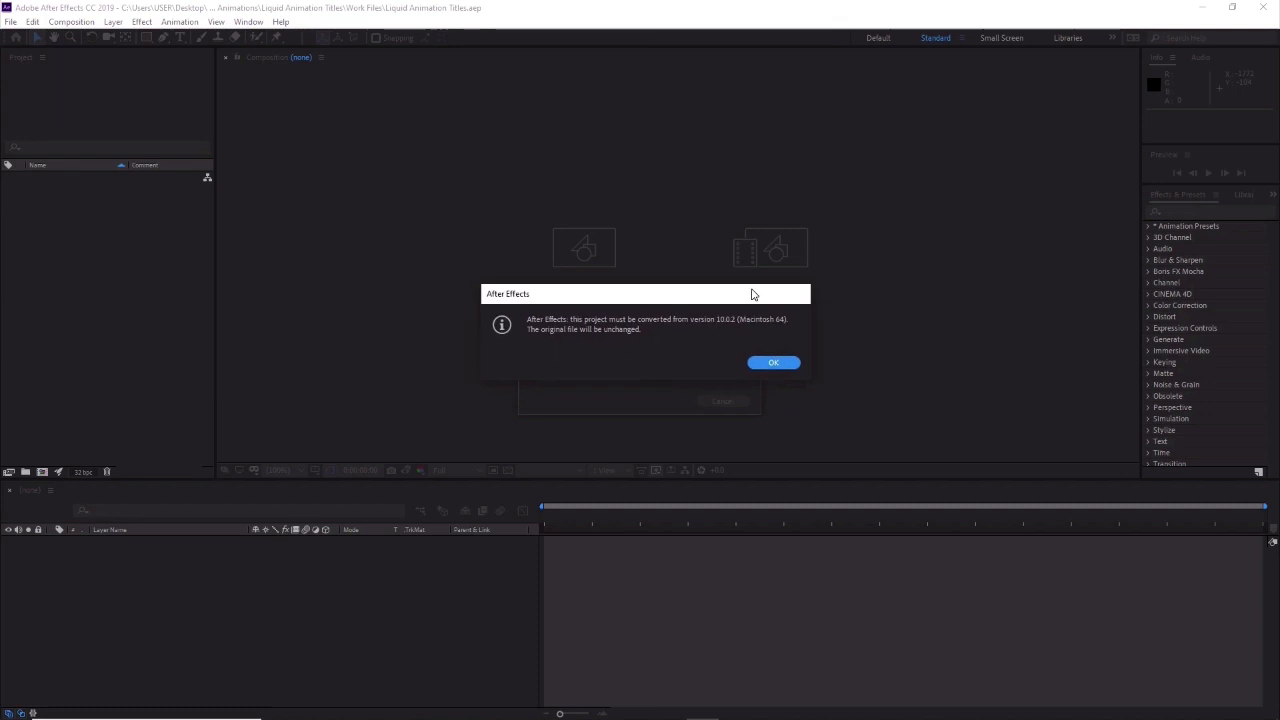
{"action": "left_click", "coordinate": [774, 363]}
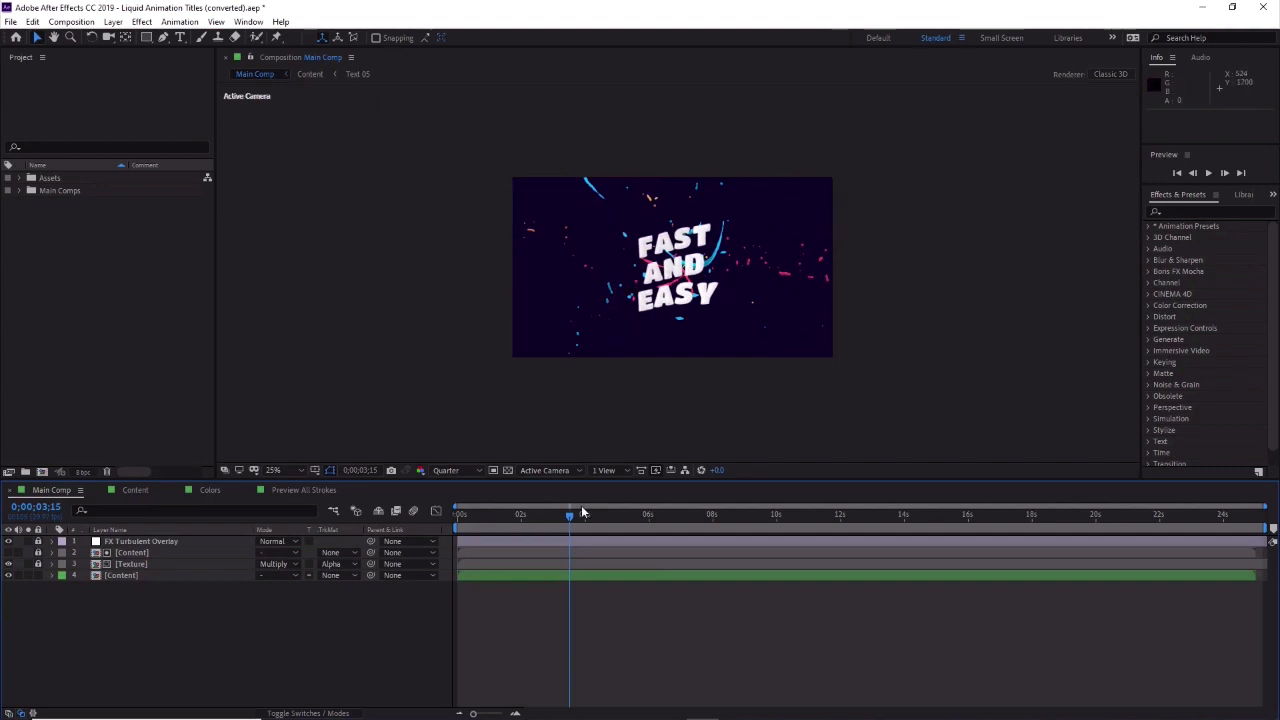
Move the Main Comp playhead to 0;00;00;16 and open the nested Content composition from its unlocked layer.
{"action": "left_click_drag", "start_coordinate": [569, 517], "coordinate": [475, 527]}
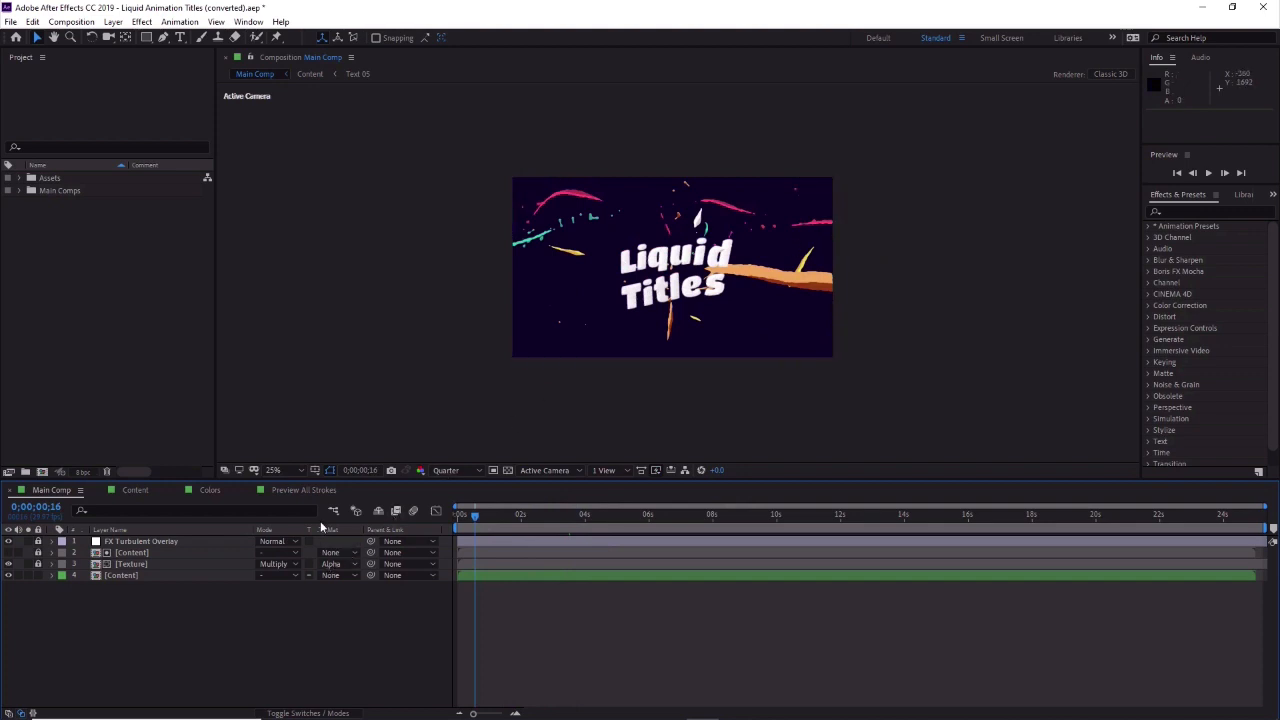
{"action": "left_click", "coordinate": [158, 539]}
{"action": "left_click", "coordinate": [160, 575]}
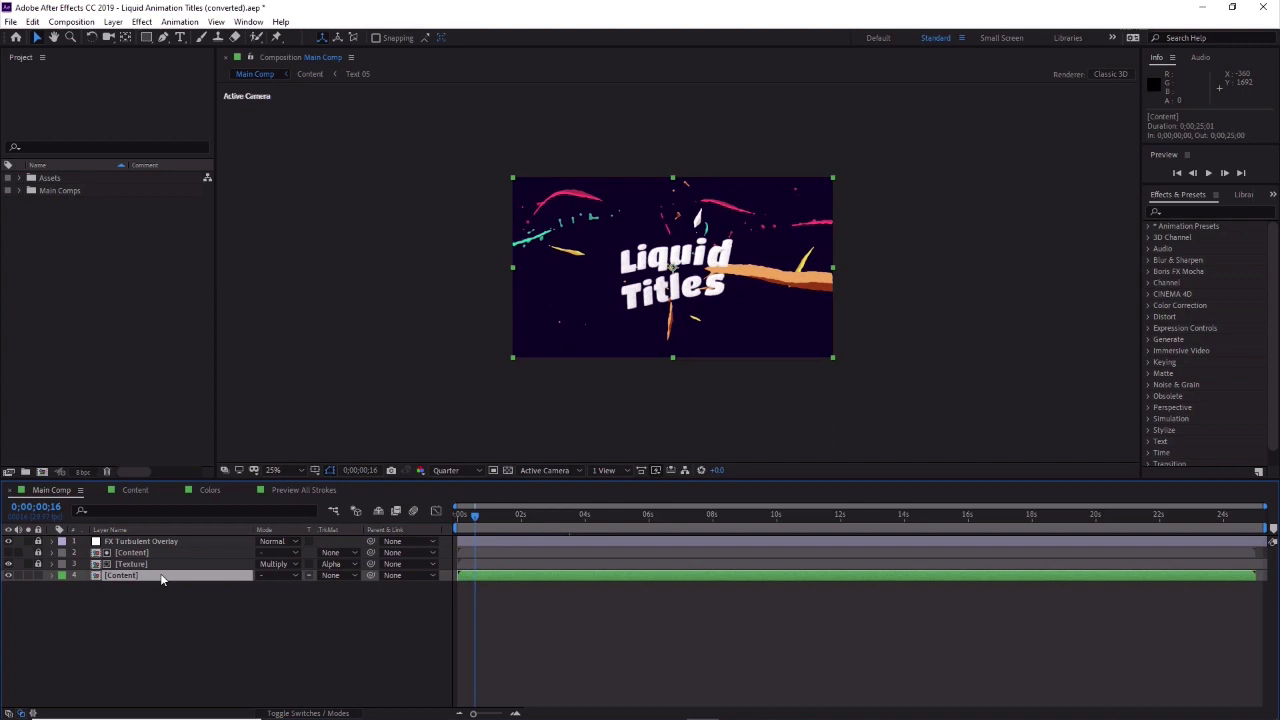
{"action": "double_click", "coordinate": [161, 576]}
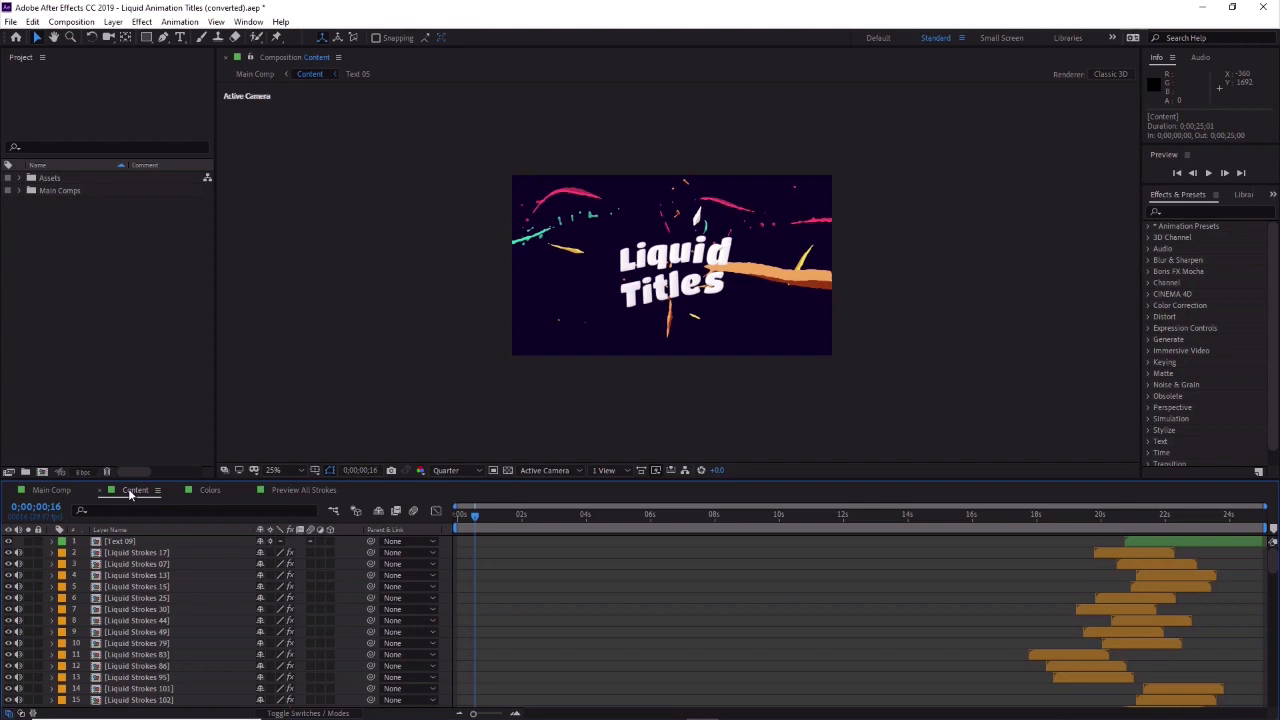
Expand the Main Comps folder and its Comps subfolder in the project, and select the Colors composition.
{"action": "left_click", "coordinate": [20, 191]}
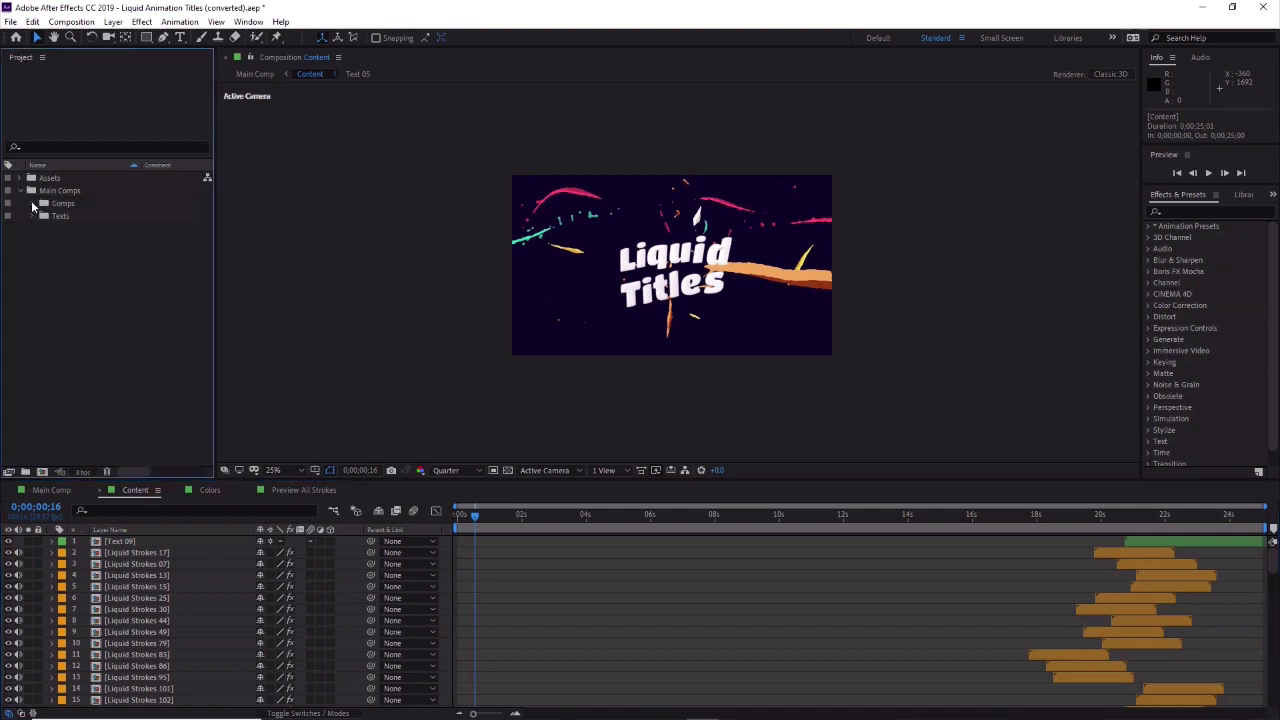
{"action": "left_click", "coordinate": [32, 204]}
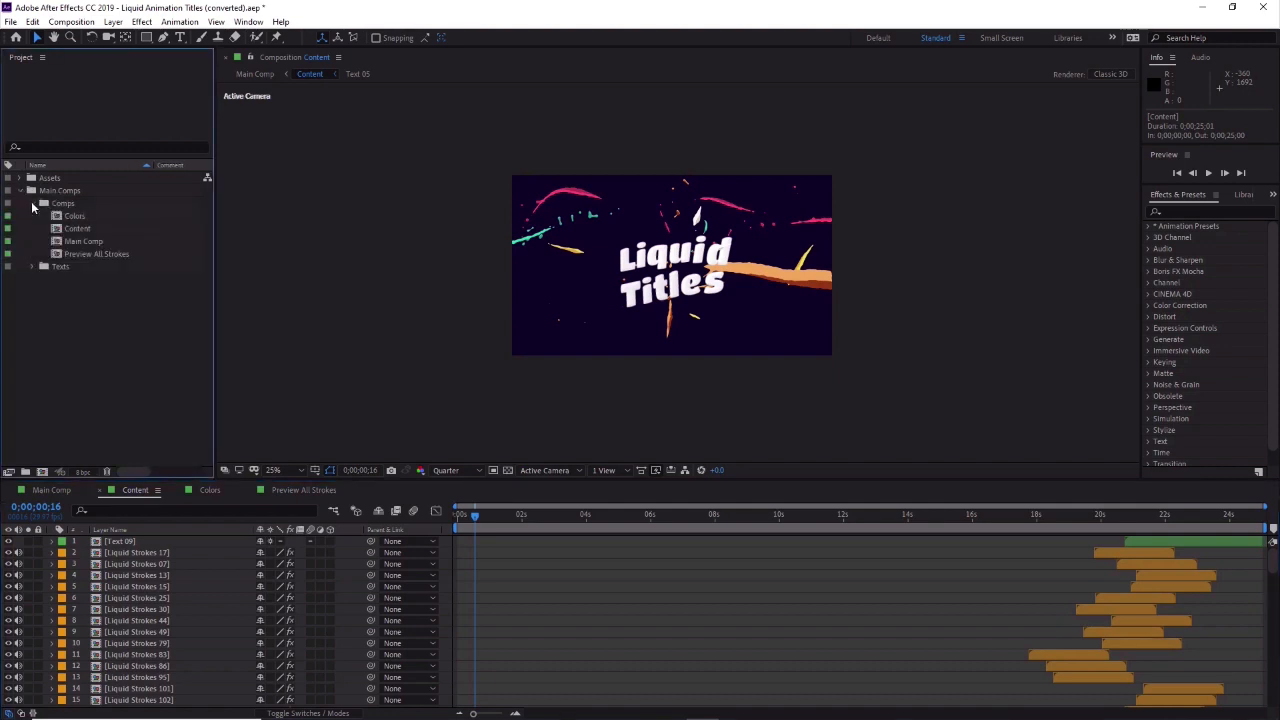
{"action": "left_click", "coordinate": [81, 218]}
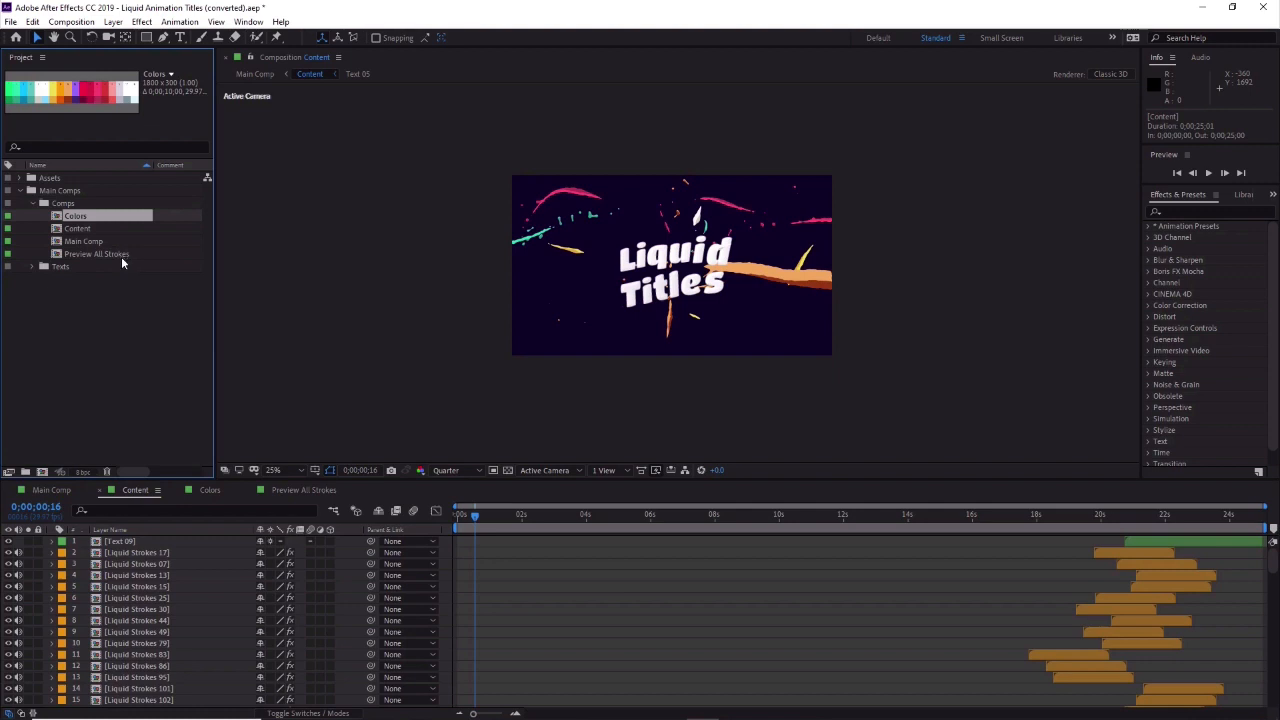
Match the open Main Comp, Content, Colors and Preview All Strokes timelines with their compositions in the Comps folder.
{"action": "left_click", "coordinate": [52, 490]}
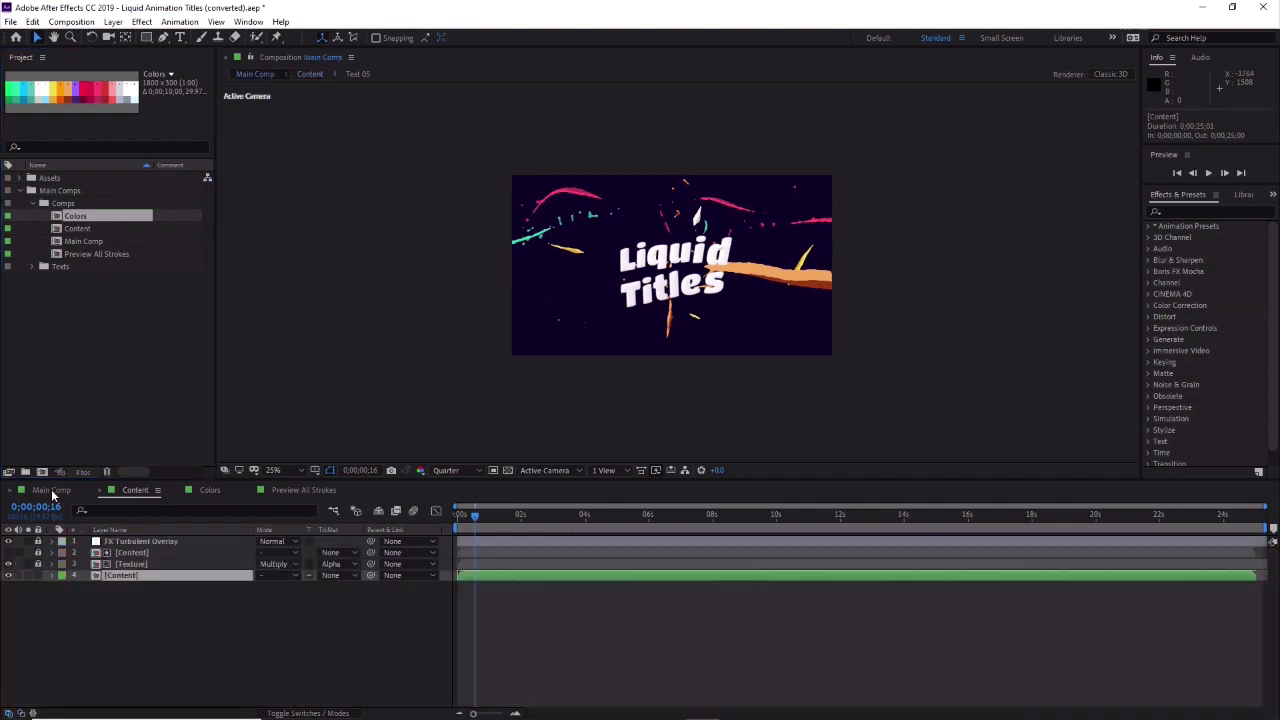
{"action": "left_click", "coordinate": [100, 243]}
{"action": "left_click", "coordinate": [150, 489]}
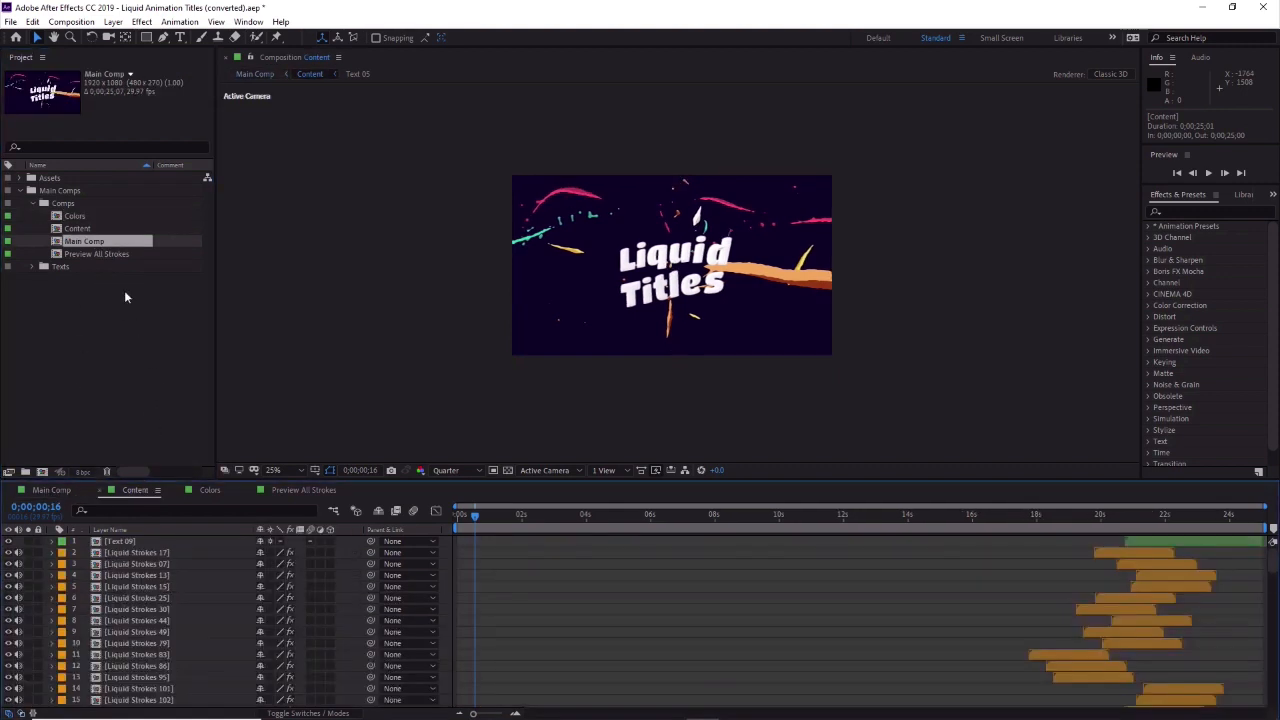
{"action": "left_click", "coordinate": [99, 229]}
{"action": "left_click", "coordinate": [199, 489]}
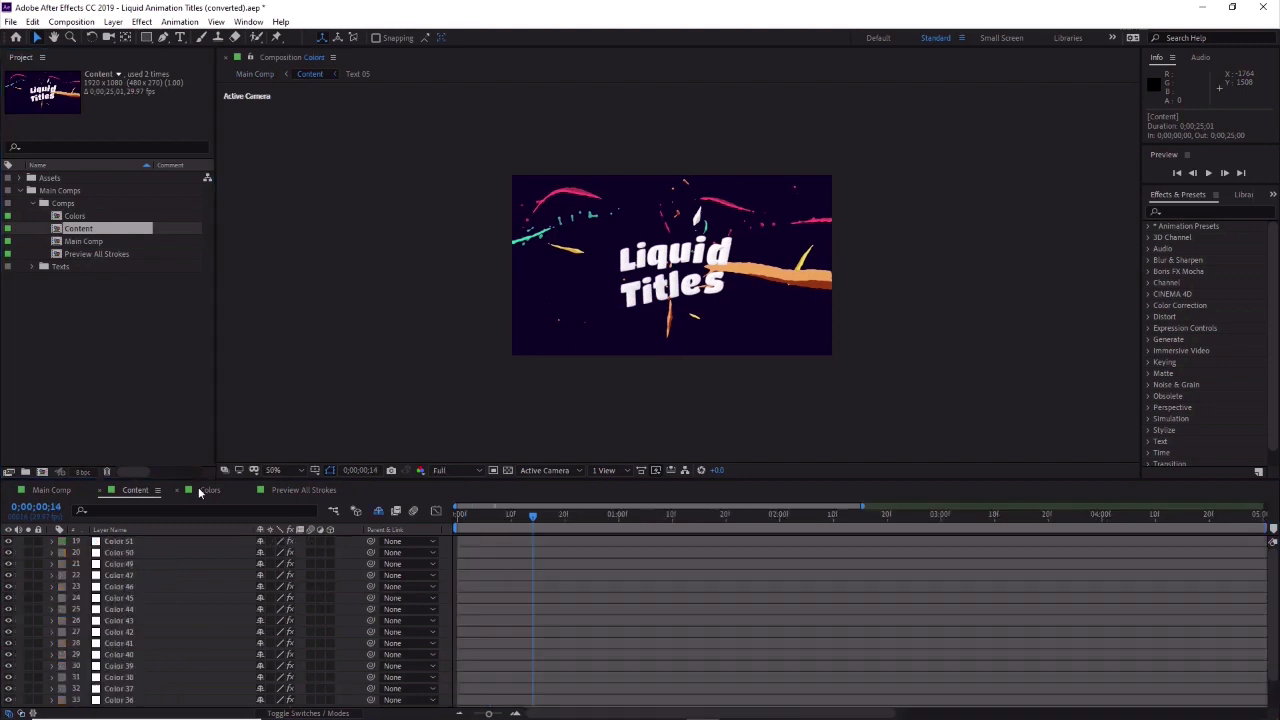
{"action": "left_click", "coordinate": [108, 219]}
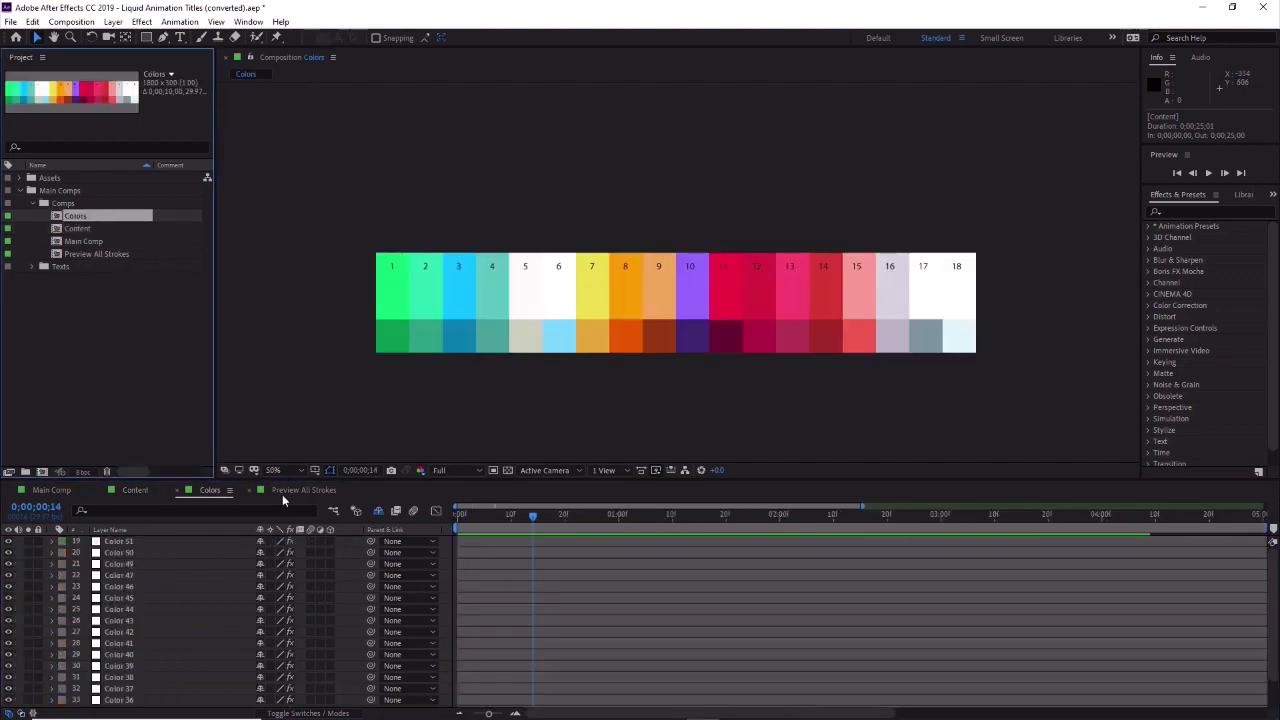
{"action": "left_click", "coordinate": [282, 493]}
{"action": "left_click", "coordinate": [96, 255]}
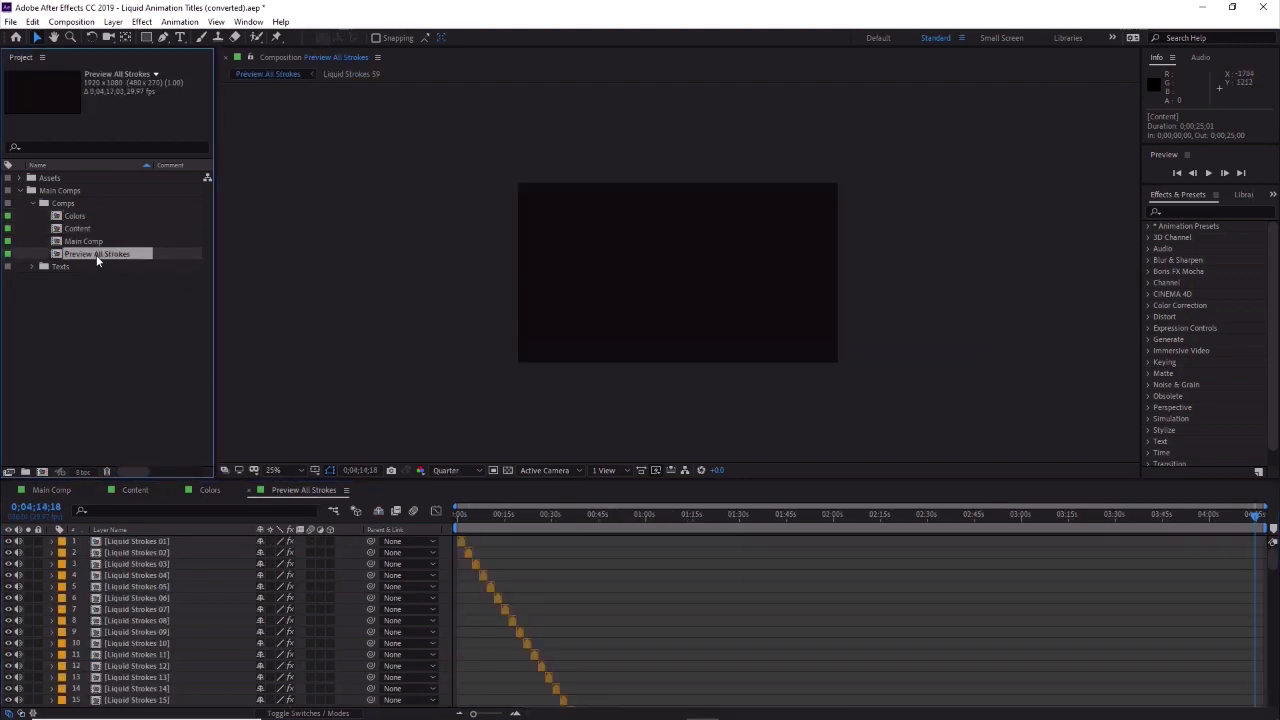
Close the Preview All Strokes, Colors and Content timelines, leaving only Main Comp open.
{"action": "left_click", "coordinate": [248, 492]}
{"action": "left_click", "coordinate": [178, 491]}
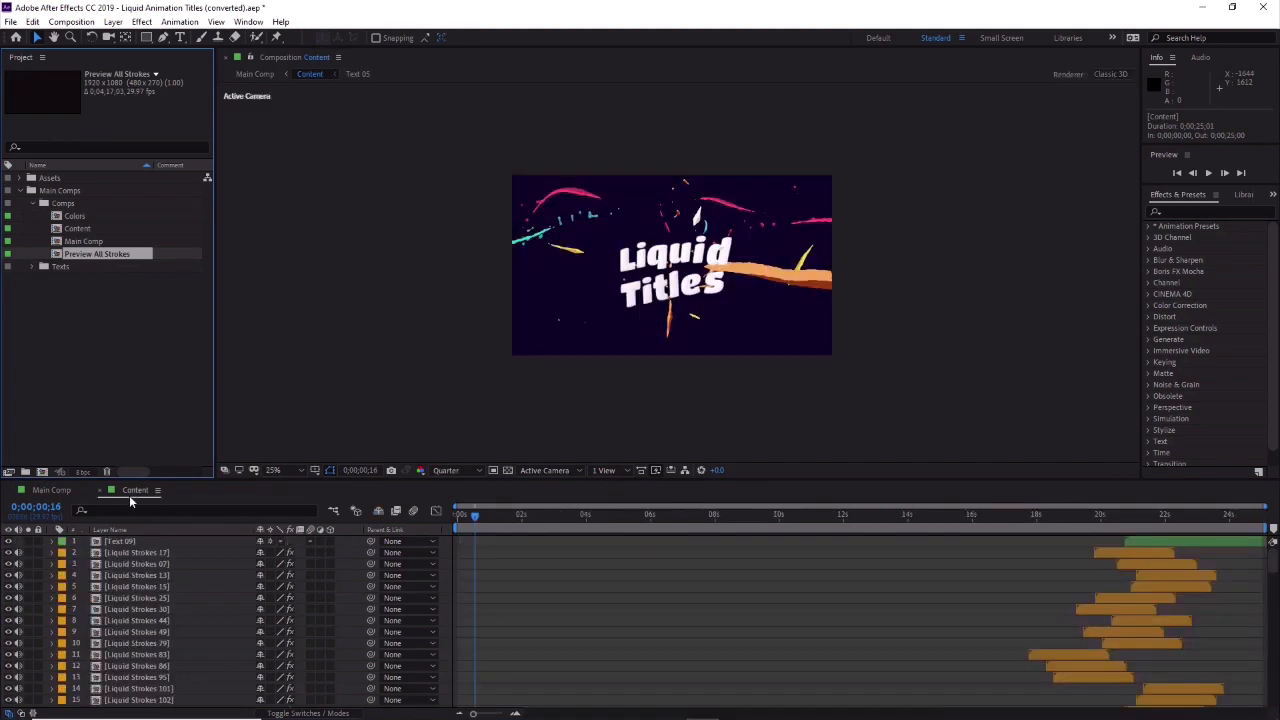
{"action": "left_click", "coordinate": [101, 490]}
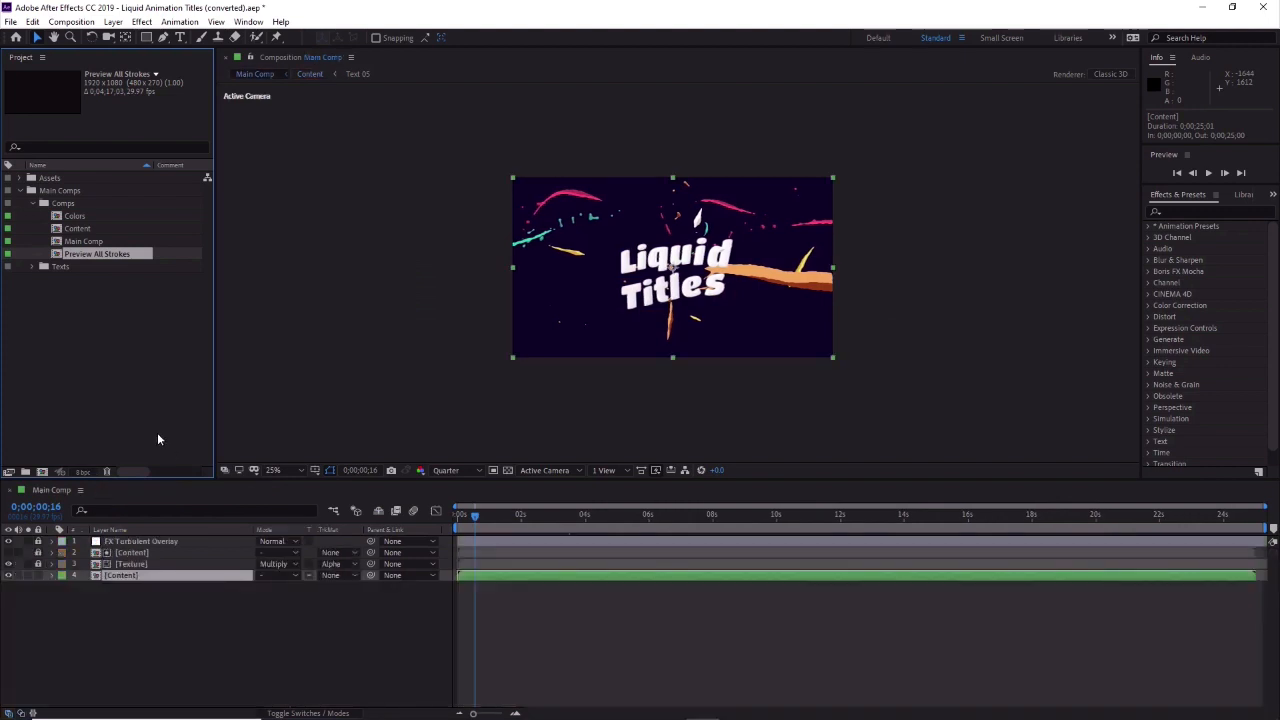
Reopen the Colors, Content and Preview All Strokes compositions from the Comps folder, and place the Content timeline directly after Main Comp.
{"action": "double_click", "coordinate": [84, 222]}
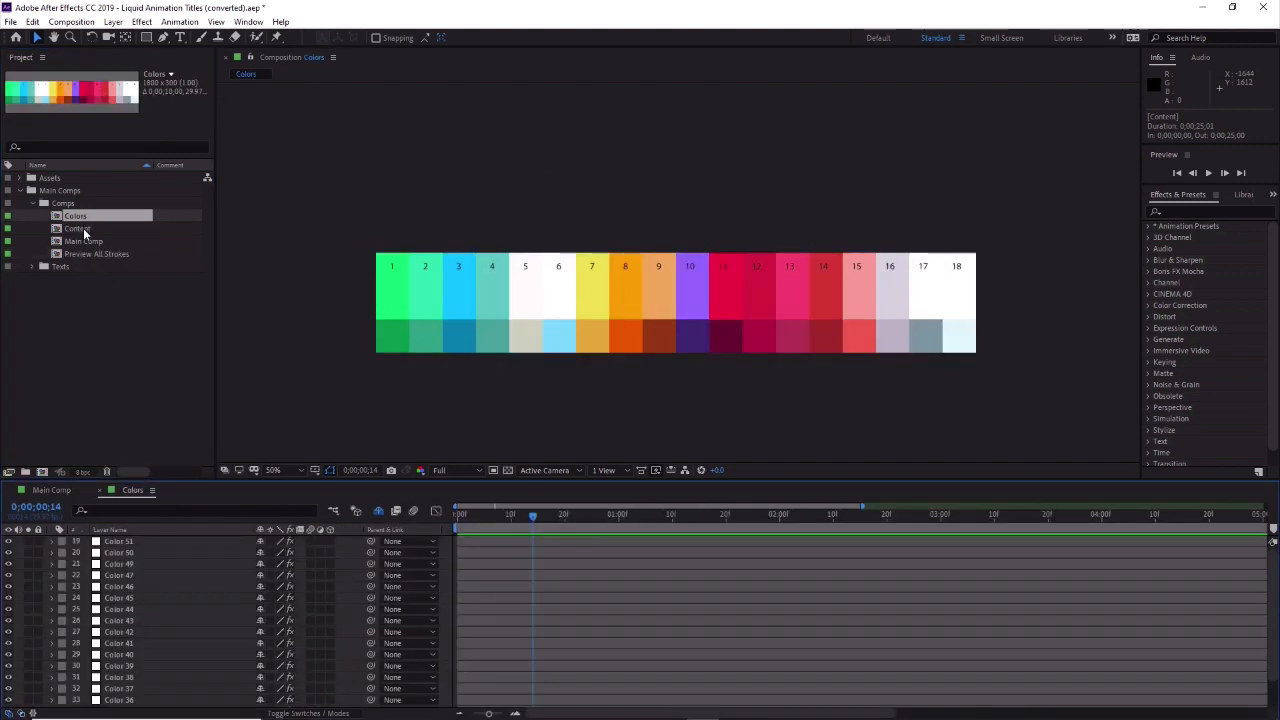
{"action": "double_click", "coordinate": [83, 228]}
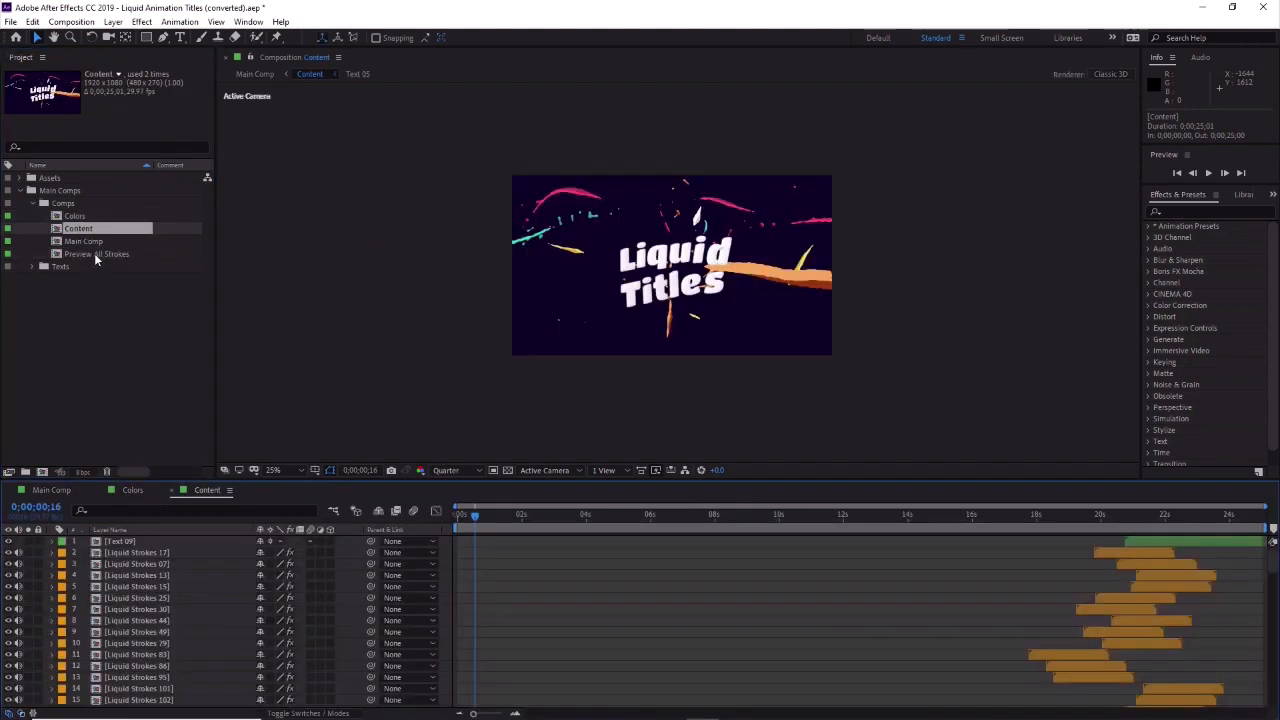
{"action": "double_click", "coordinate": [94, 253]}
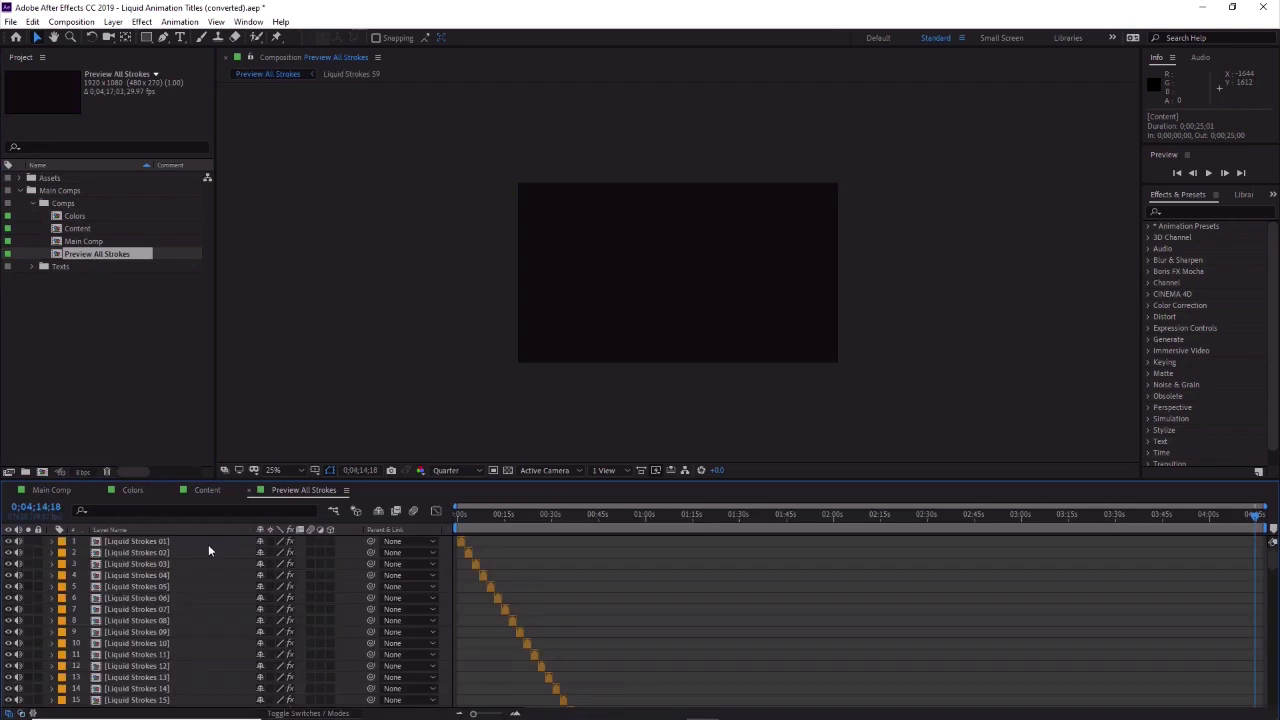
{"action": "left_click", "coordinate": [196, 490]}
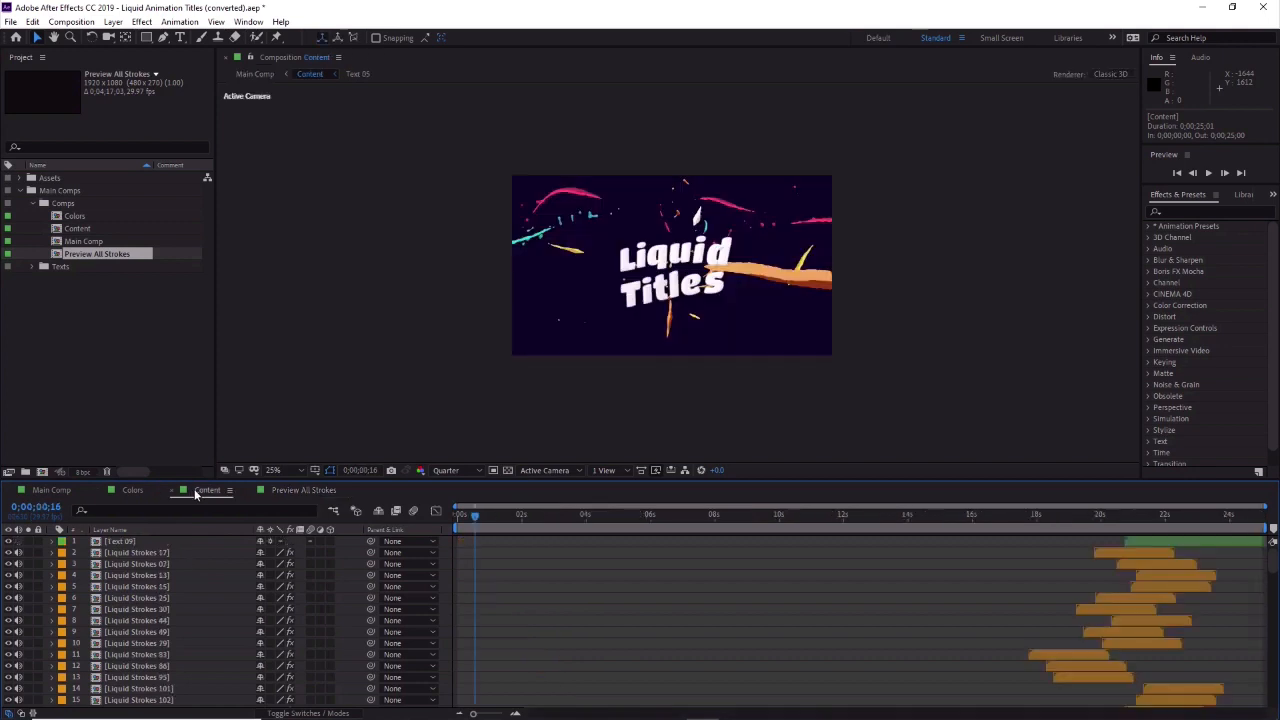
{"action": "left_click_drag", "start_coordinate": [196, 490], "coordinate": [140, 486]}
Hide the Text 09 layer in the Content composition and list the layers by source name.
{"action": "scroll", "coordinate": [137, 625], "scroll_direction": "down", "scroll_amount": 3}
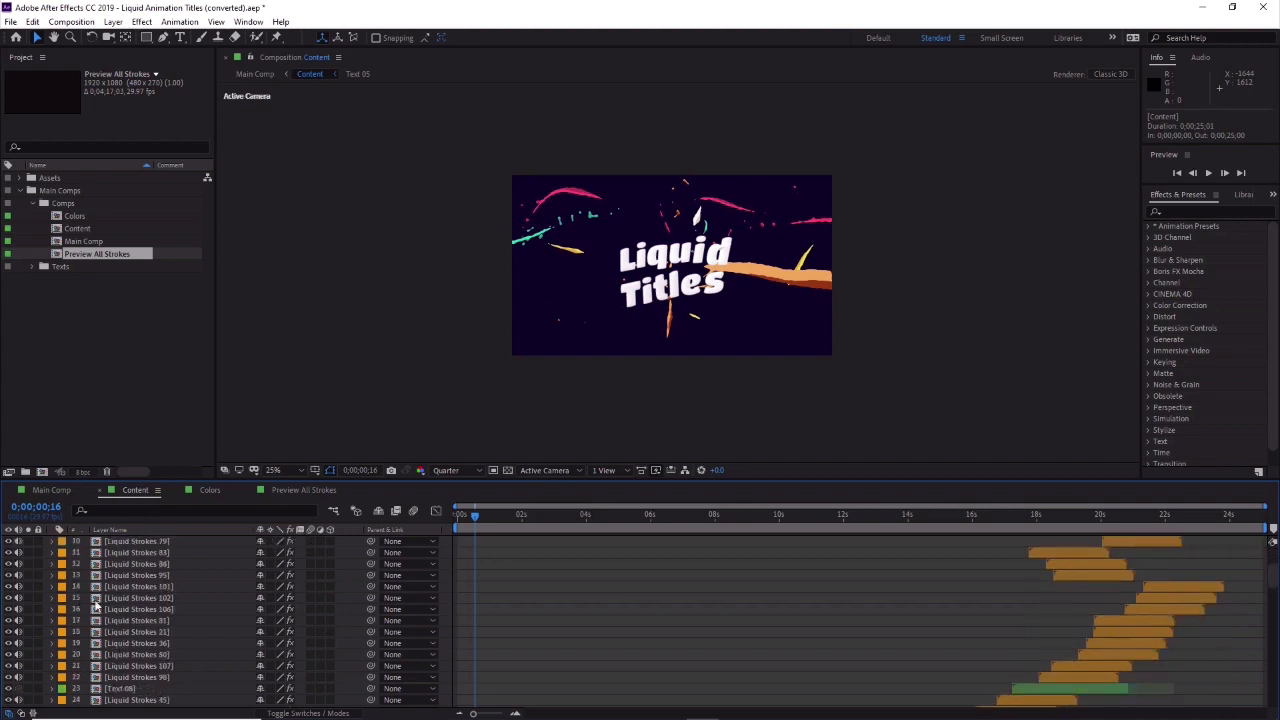
{"action": "scroll", "coordinate": [98, 587], "scroll_direction": "down", "scroll_amount": 3}
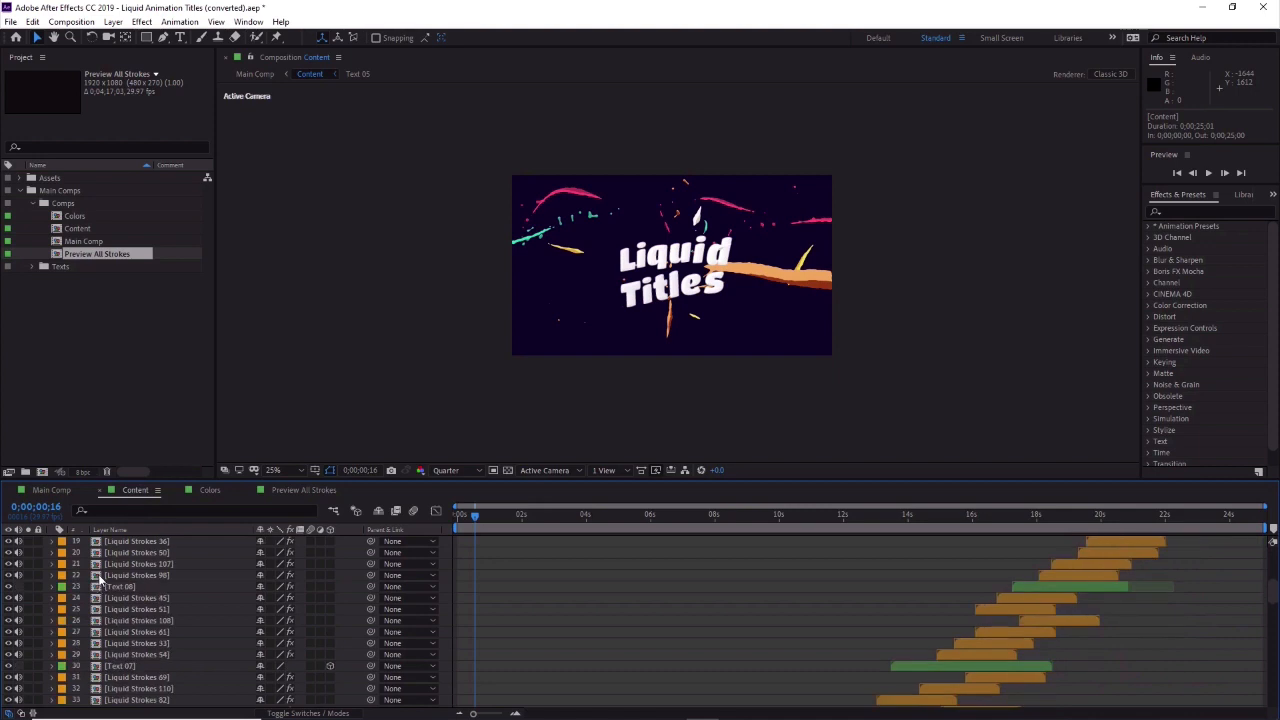
{"action": "scroll", "coordinate": [100, 578], "scroll_direction": "down", "scroll_amount": 2}
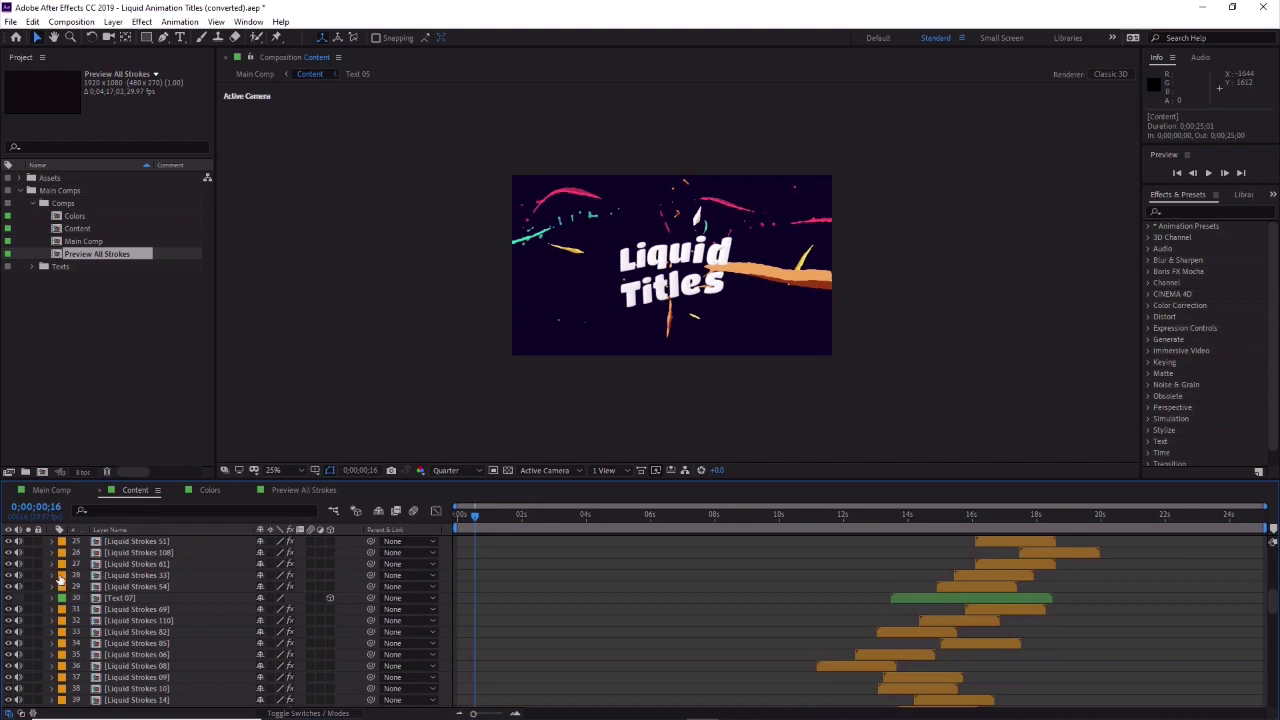
{"action": "scroll", "coordinate": [60, 578], "scroll_direction": "up", "scroll_amount": 8}
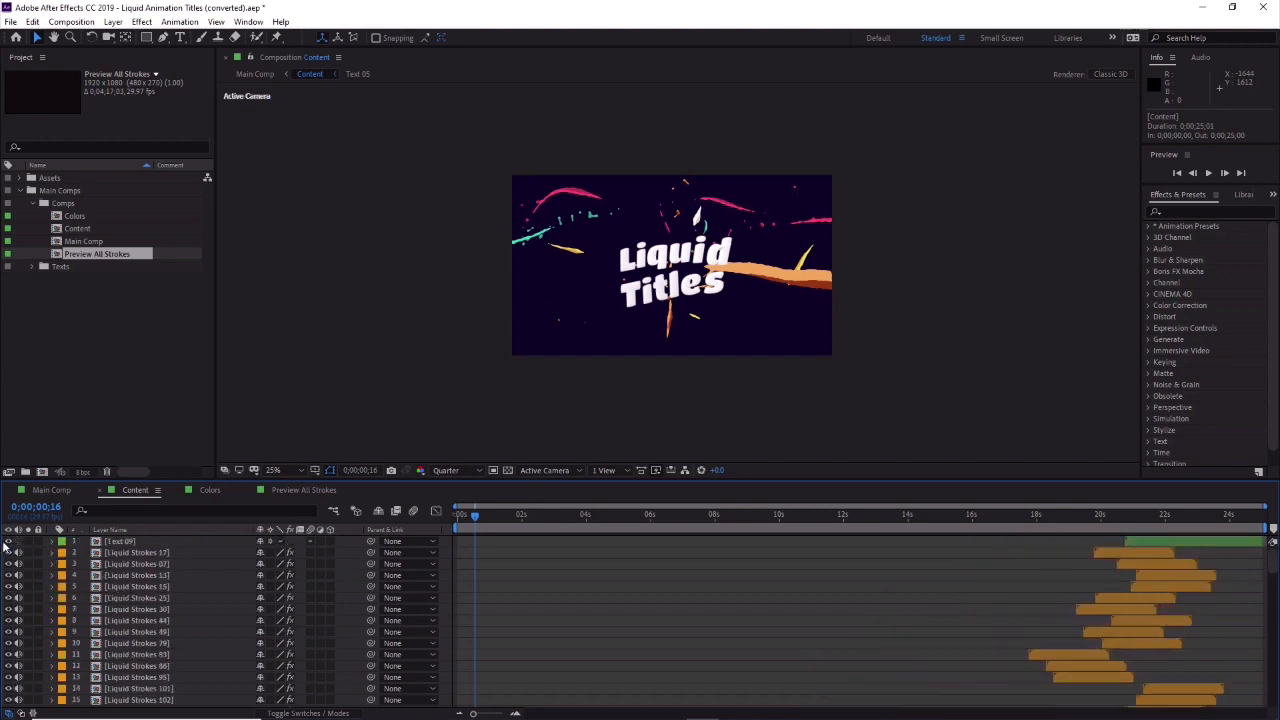
{"action": "left_click", "coordinate": [126, 532]}
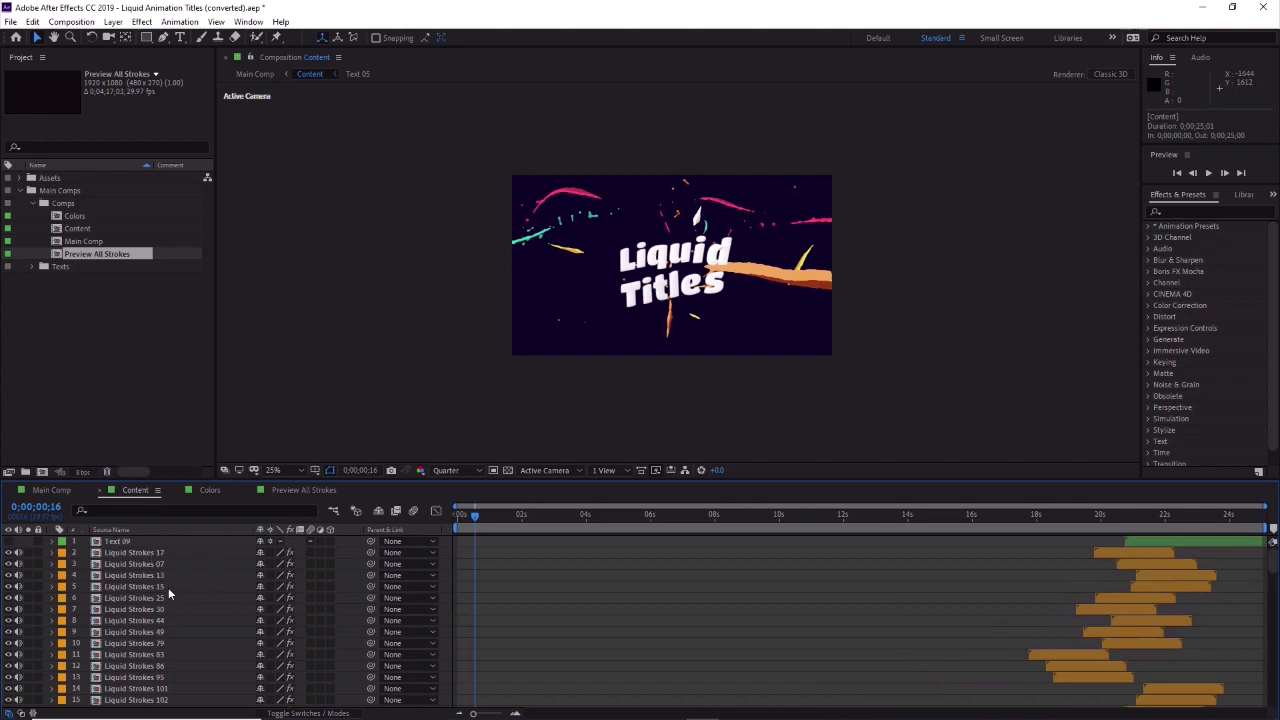
{"action": "scroll", "coordinate": [162, 590], "scroll_direction": "down", "scroll_amount": 5}
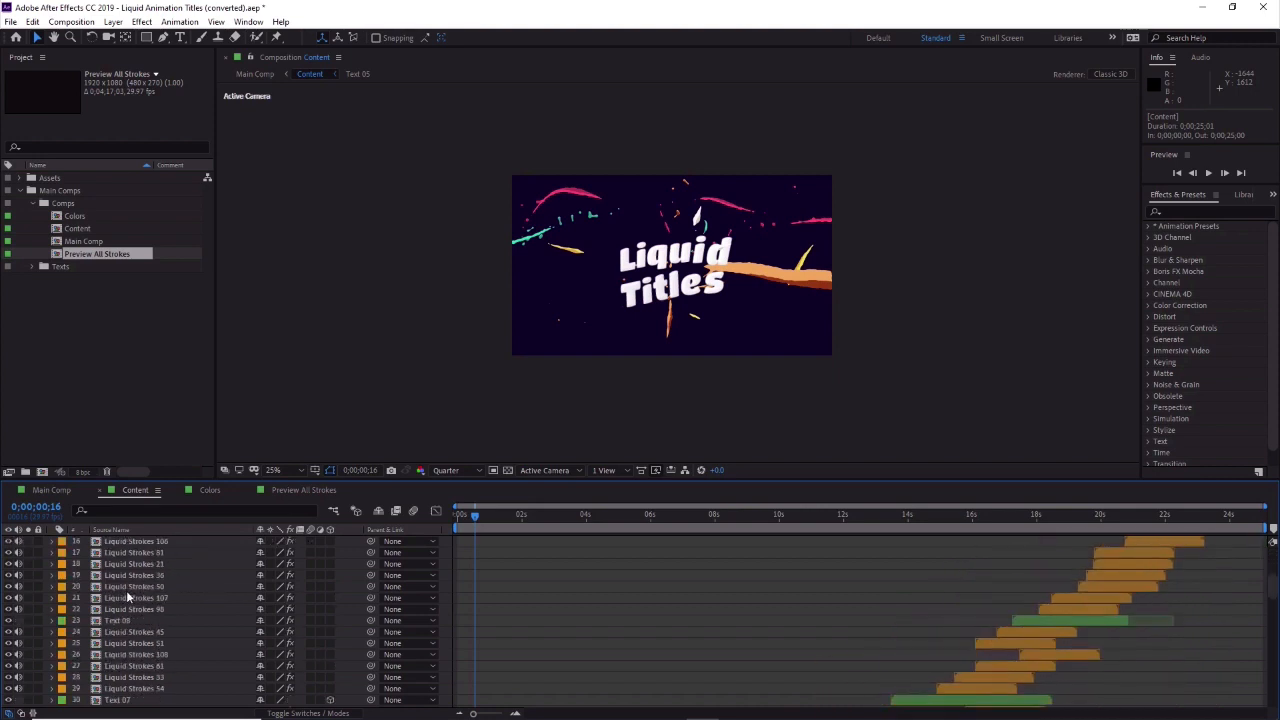
{"action": "scroll", "coordinate": [126, 590], "scroll_direction": "up", "scroll_amount": 5}
{"action": "left_click", "coordinate": [134, 531]}
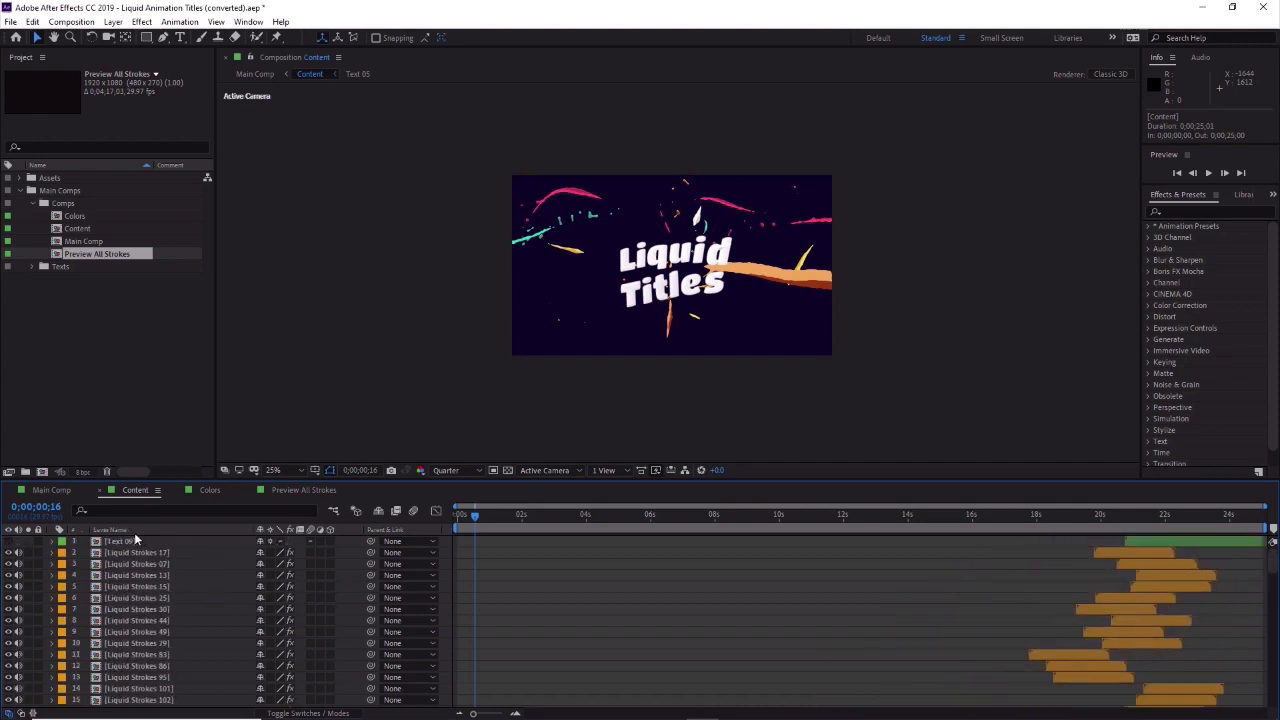
{"action": "left_click", "coordinate": [134, 531]}
Hide the Text 08, Text 07 and Text 06 layers in the Content composition.
{"action": "scroll", "coordinate": [130, 592], "scroll_direction": "down", "scroll_amount": 5}
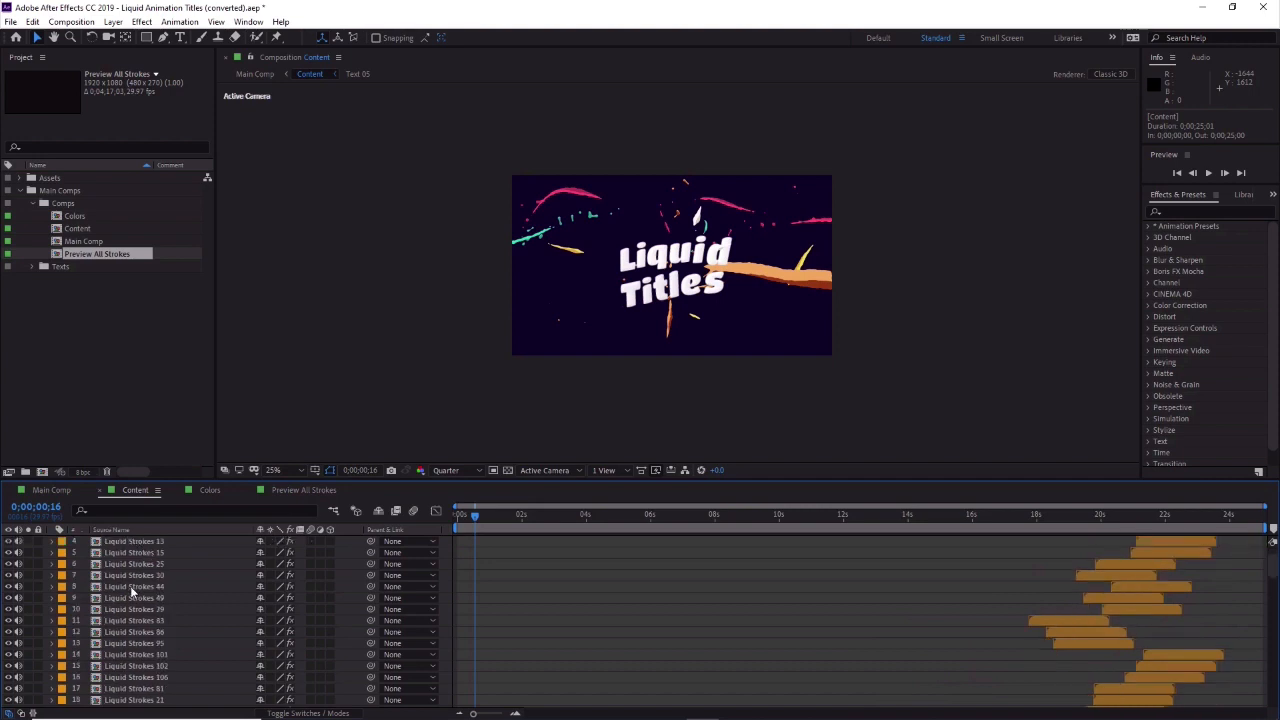
{"action": "left_click", "coordinate": [132, 618]}
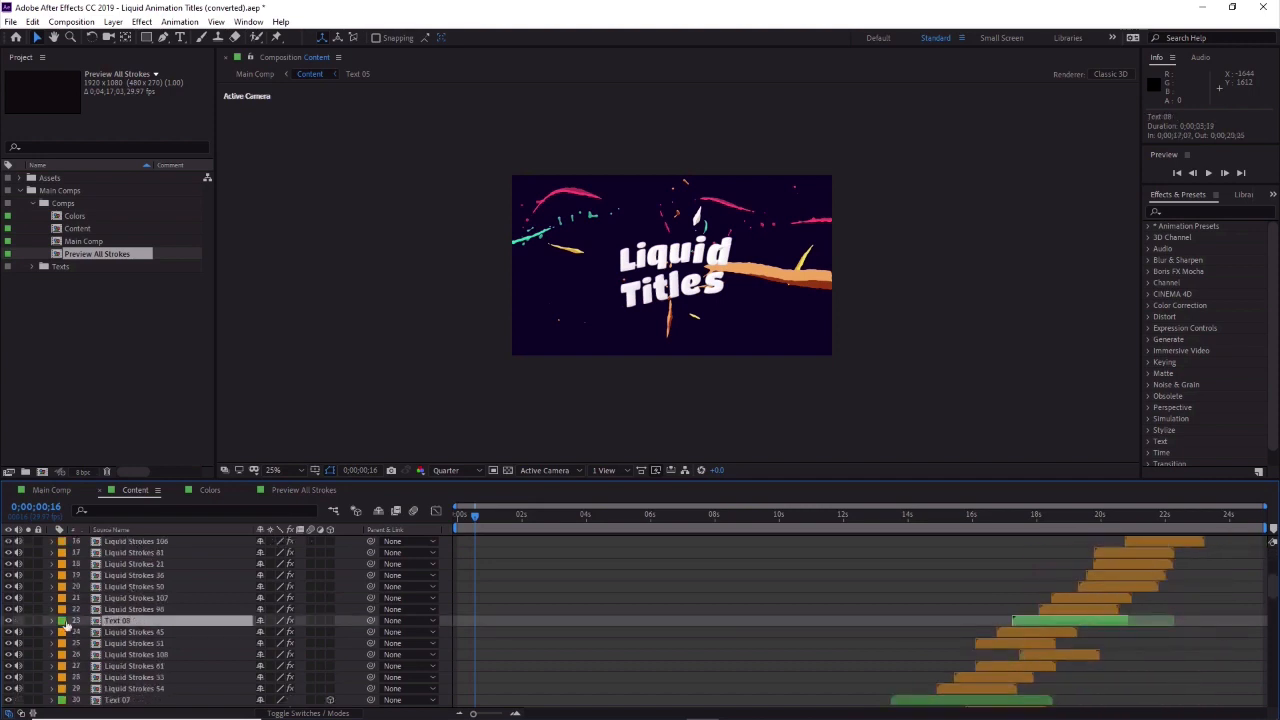
{"action": "scroll", "coordinate": [130, 622], "scroll_direction": "down", "scroll_amount": 2}
{"action": "left_click", "coordinate": [127, 621]}
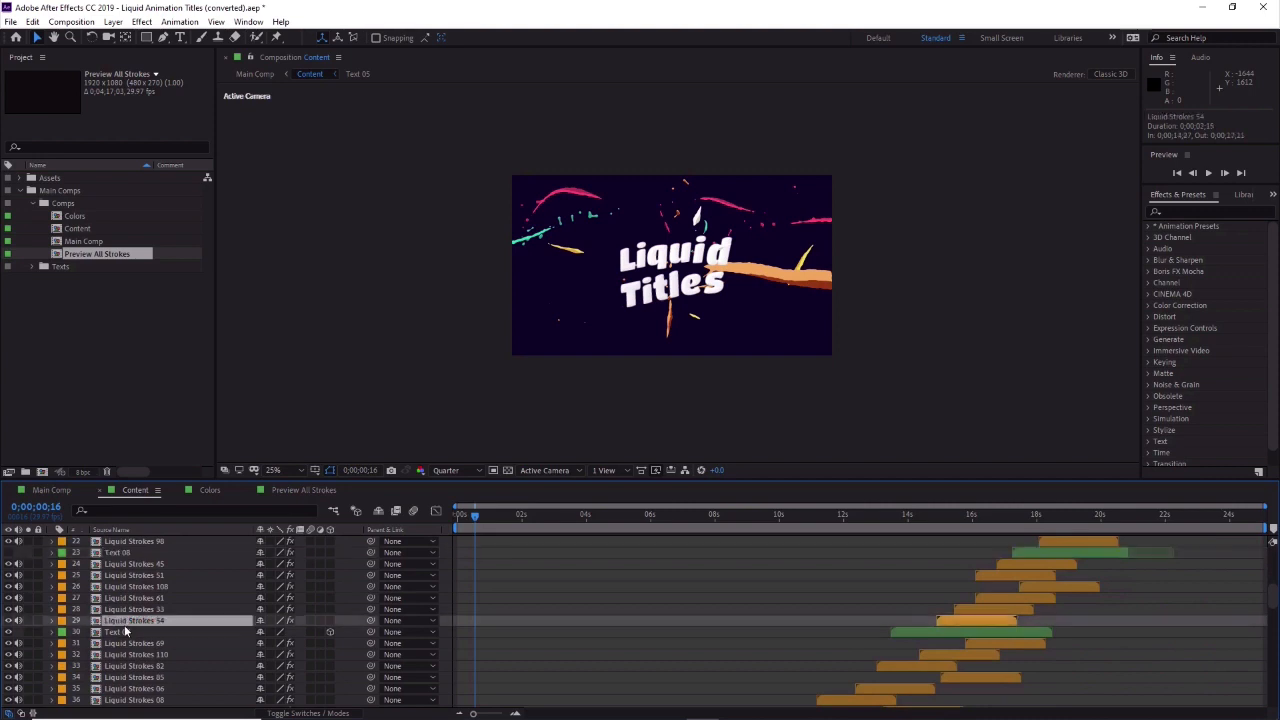
{"action": "left_click", "coordinate": [115, 633]}
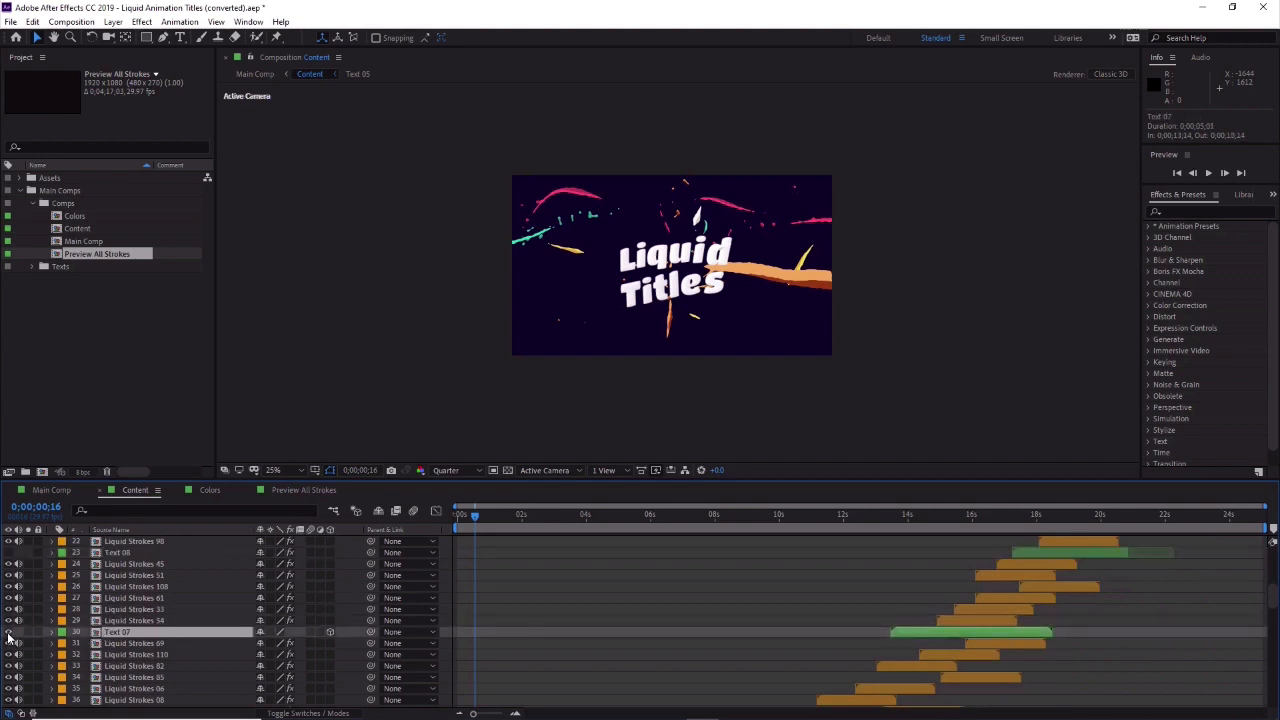
{"action": "scroll", "coordinate": [147, 640], "scroll_direction": "down", "scroll_amount": 7}
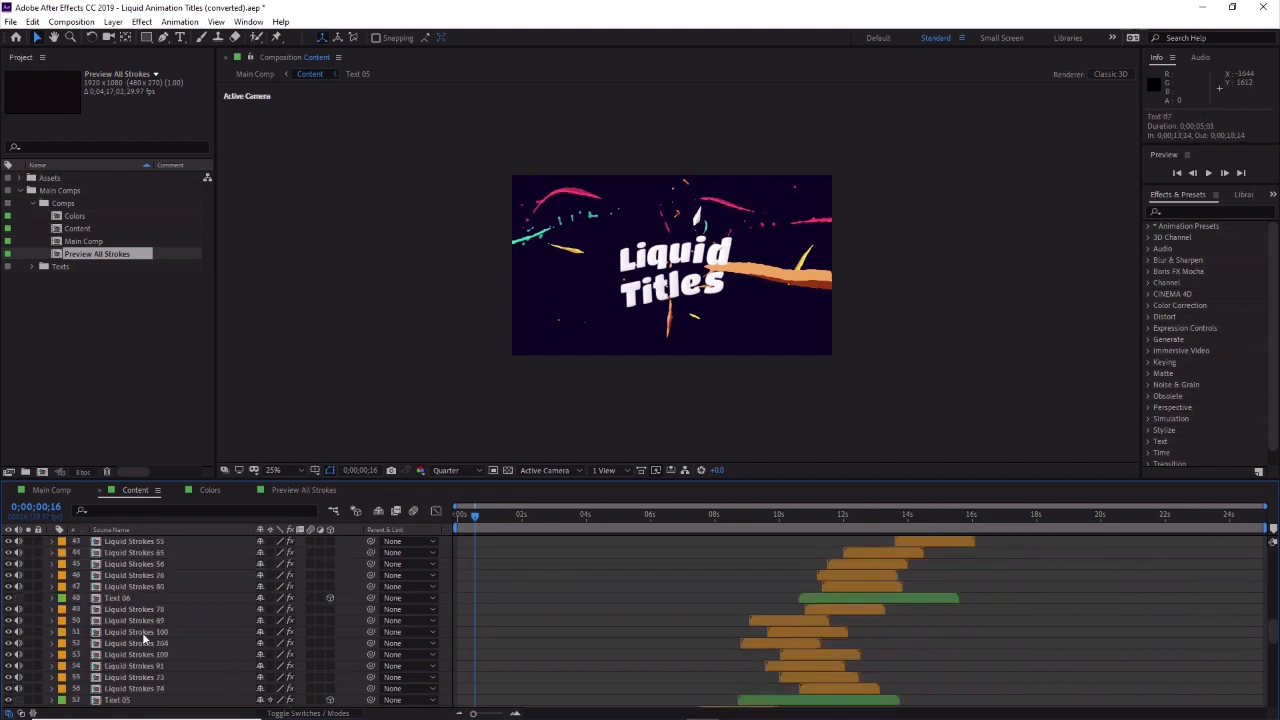
{"action": "left_click", "coordinate": [120, 598]}
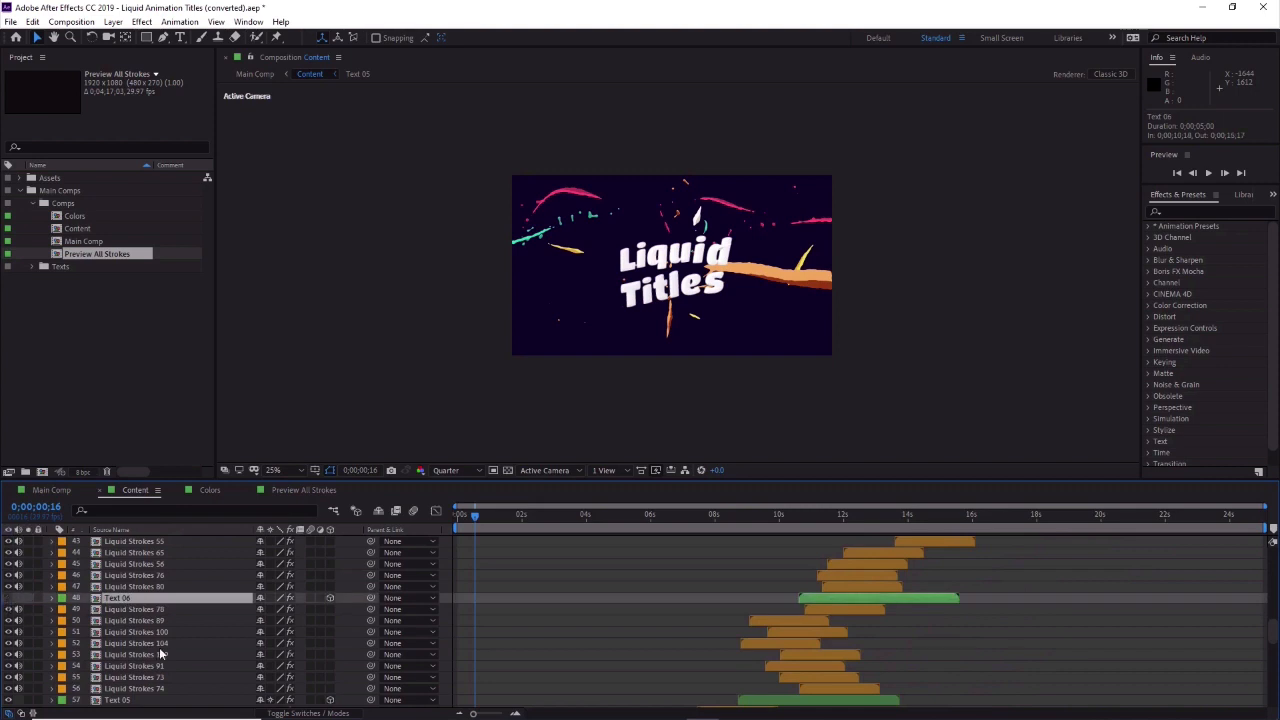
Hide the Text 05, Text 04 and Text 03 layers in the Content composition.
{"action": "scroll", "coordinate": [129, 627], "scroll_direction": "down", "scroll_amount": 4}
{"action": "left_click", "coordinate": [137, 600]}
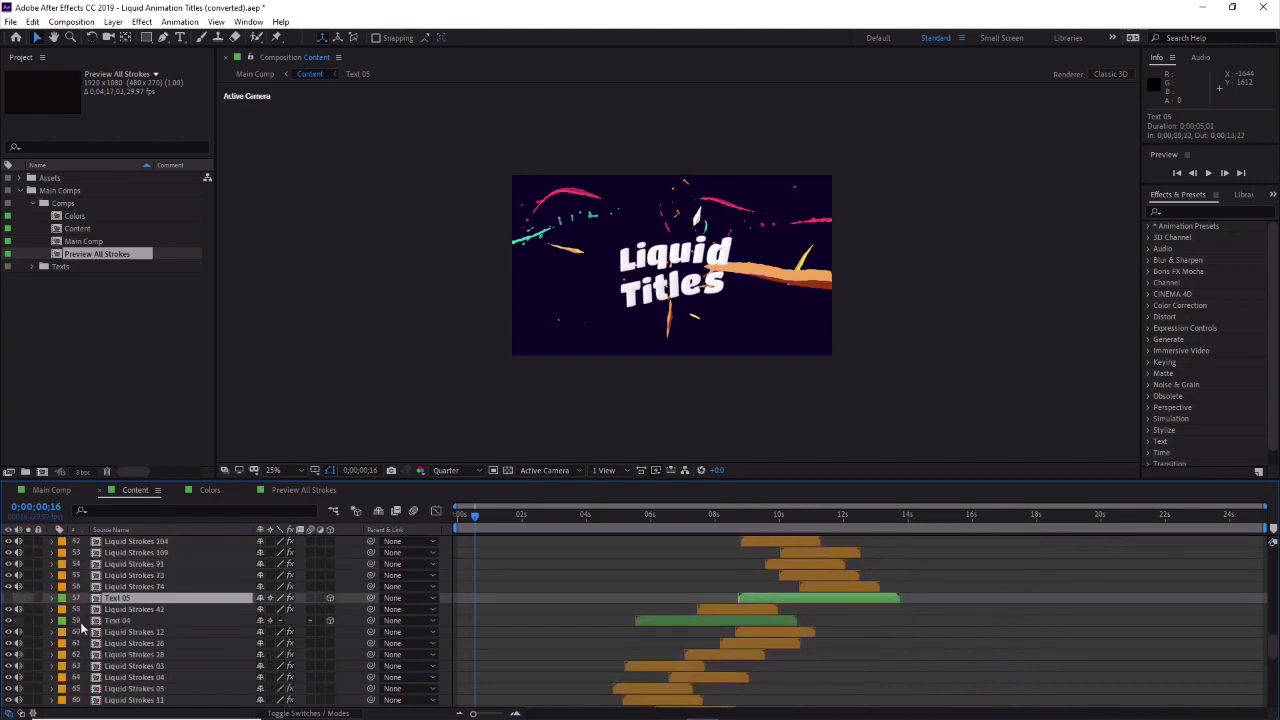
{"action": "left_click", "coordinate": [116, 622]}
{"action": "scroll", "coordinate": [135, 630], "scroll_direction": "down", "scroll_amount": 4}
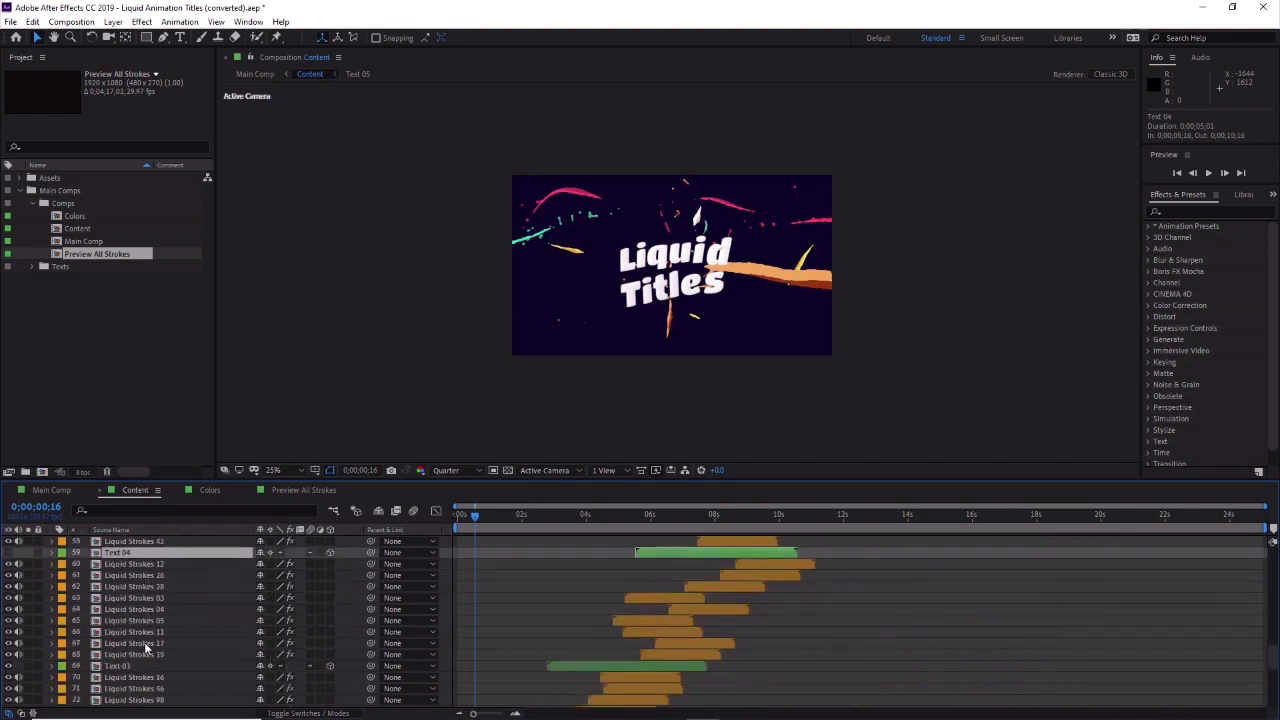
{"action": "left_click", "coordinate": [134, 600]}
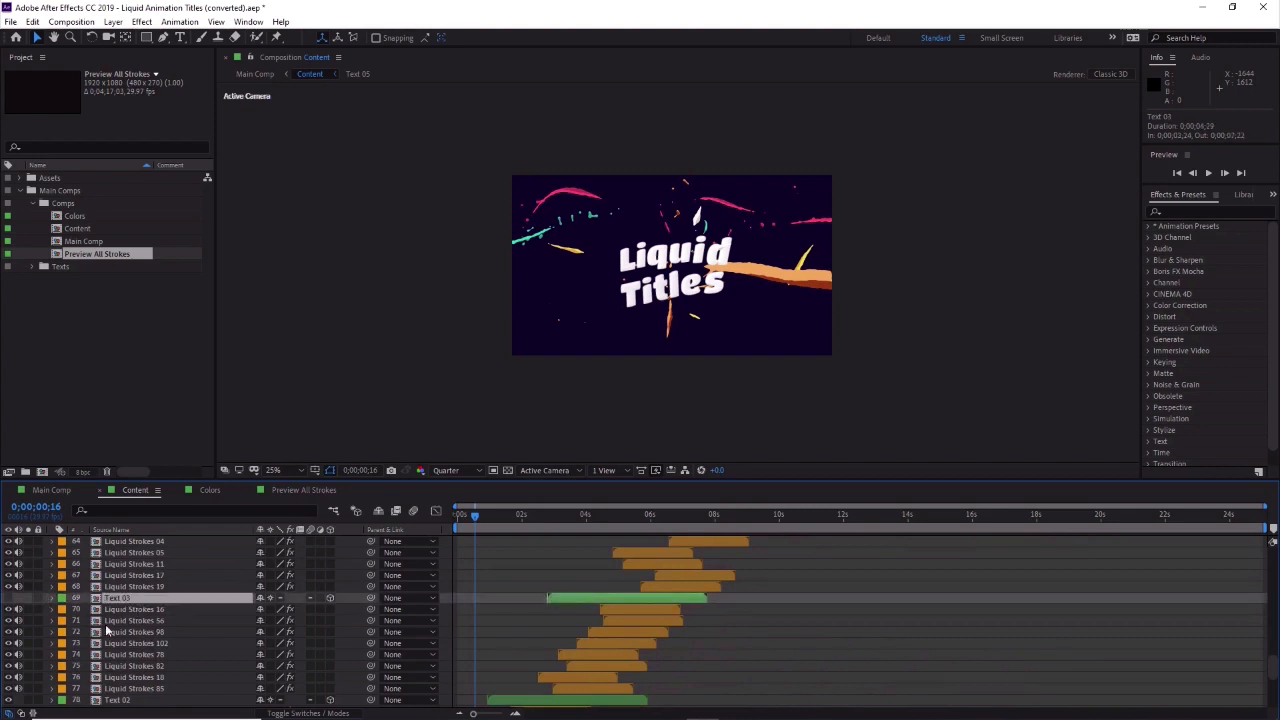
Hide the Text 02 and Text 01 layers, and return to the start of the Content layer list.
{"action": "scroll", "coordinate": [150, 632], "scroll_direction": "down", "scroll_amount": 4}
{"action": "left_click", "coordinate": [131, 564]}
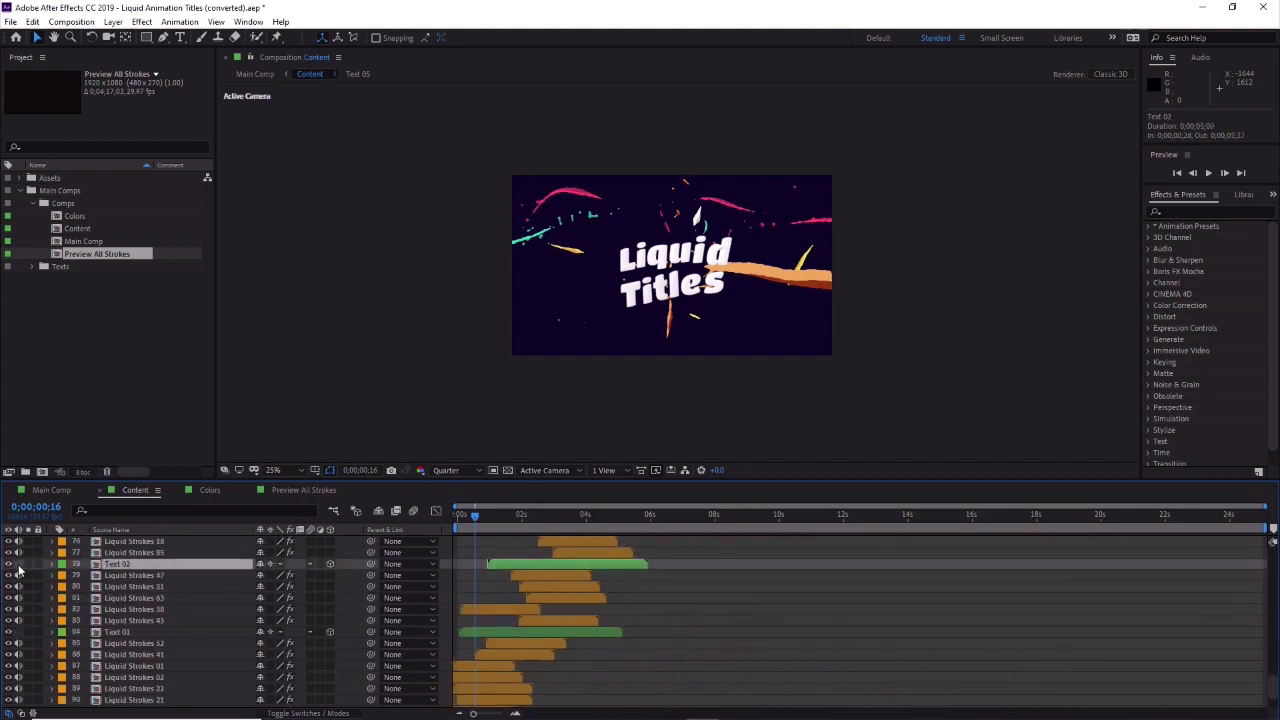
{"action": "left_click", "coordinate": [140, 632]}
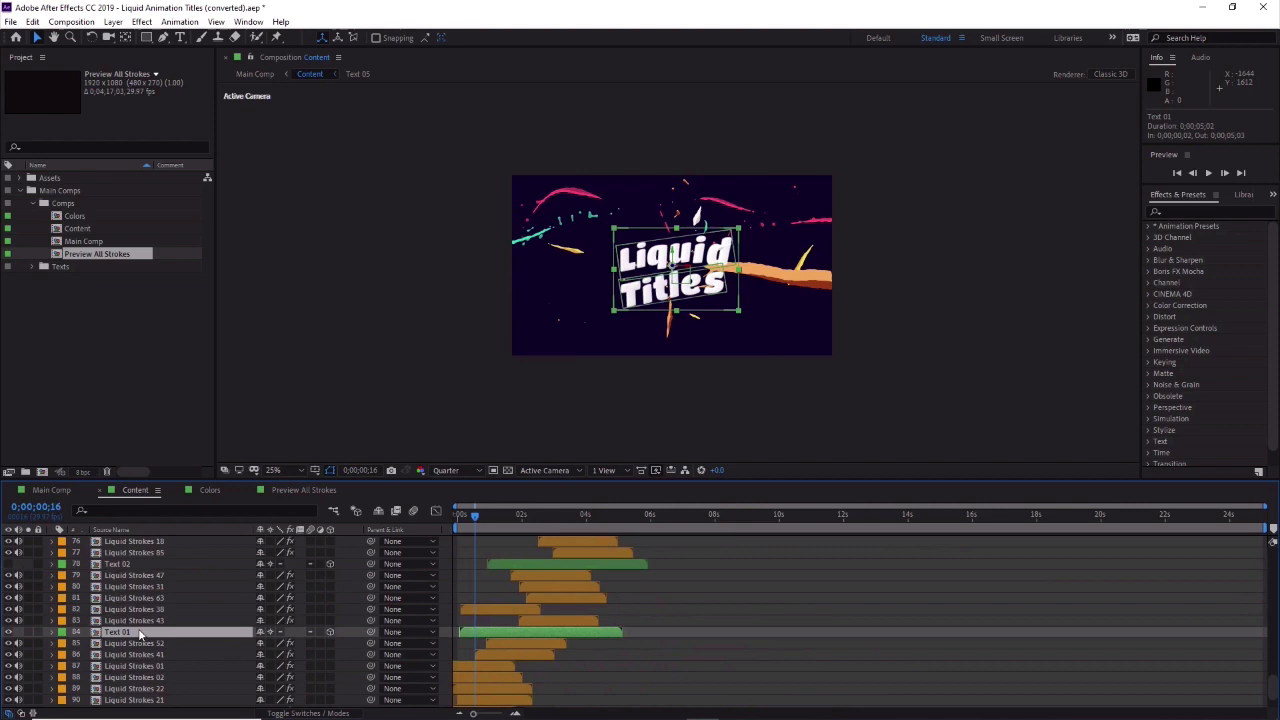
{"action": "left_click", "coordinate": [11, 632]}
{"action": "scroll", "coordinate": [133, 632], "scroll_direction": "down", "scroll_amount": 2}
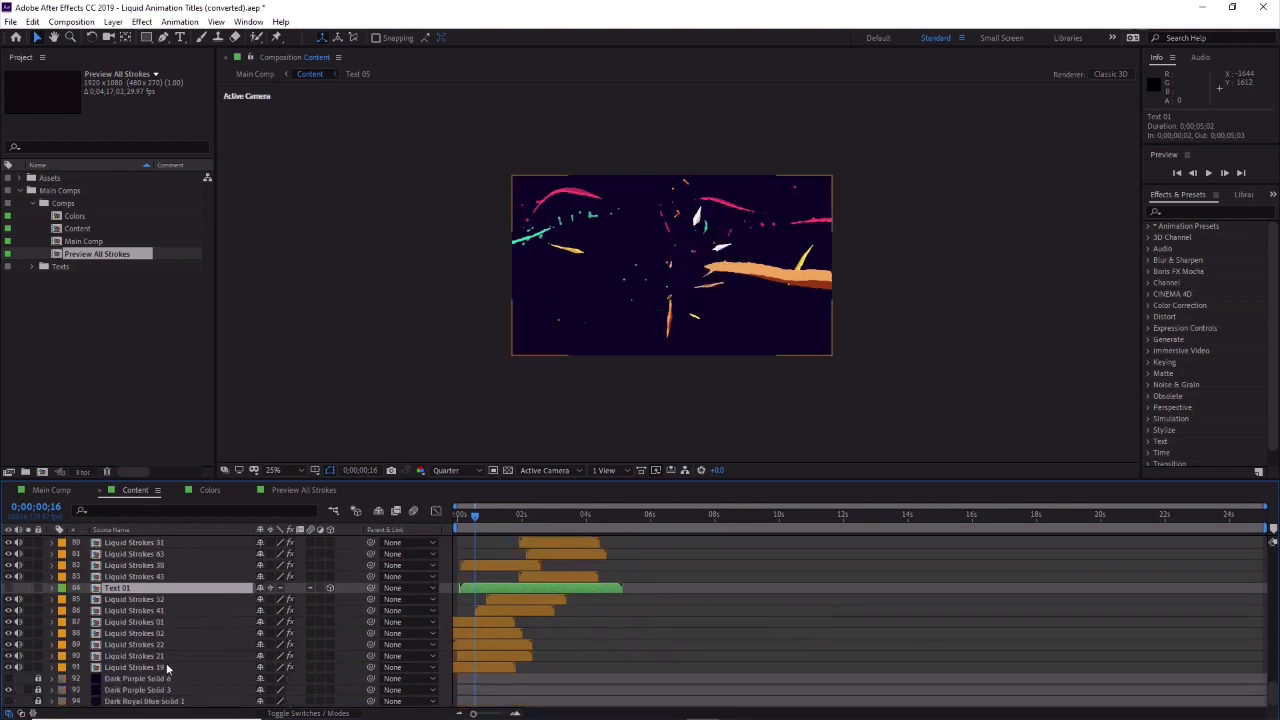
{"action": "scroll", "coordinate": [166, 664], "scroll_direction": "up", "scroll_amount": 3}
{"action": "scroll", "coordinate": [166, 664], "scroll_direction": "up", "scroll_amount": 13}
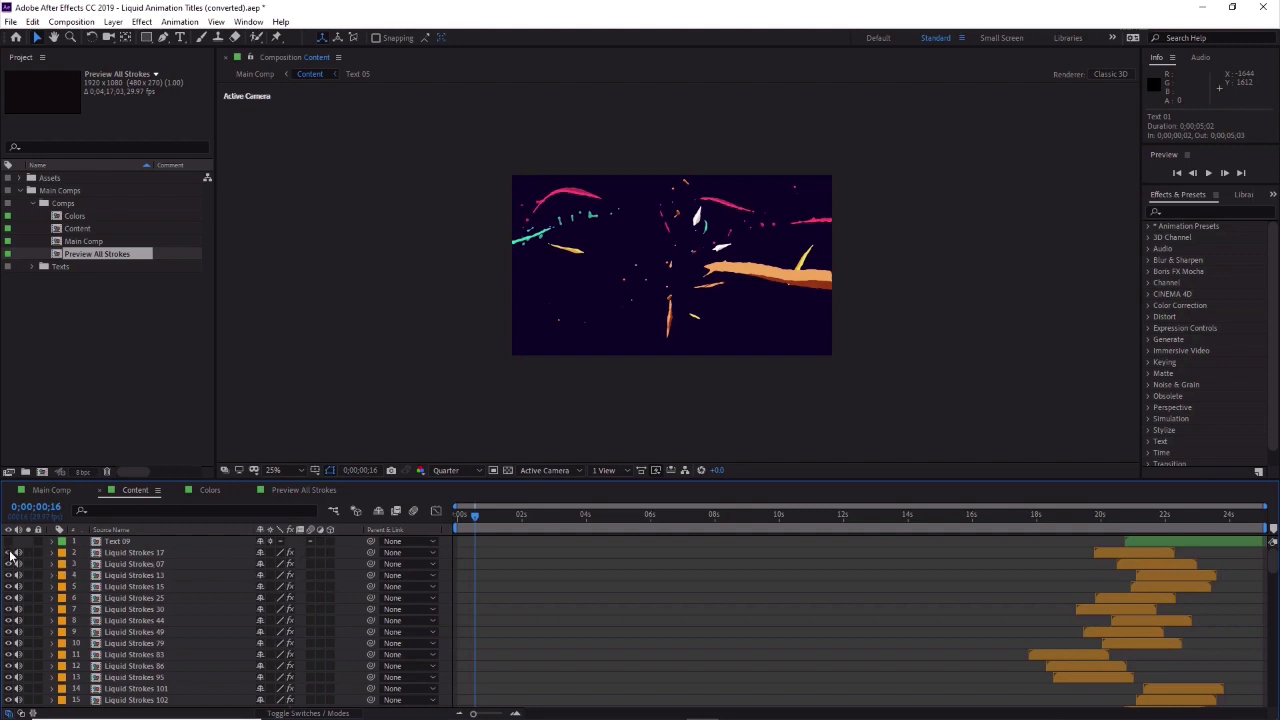
Set the playhead to 0;00;00;00 and move the Liquid Strokes 17 layer earlier so that it starts at 0;00;00;08.
{"action": "left_click", "coordinate": [161, 551]}
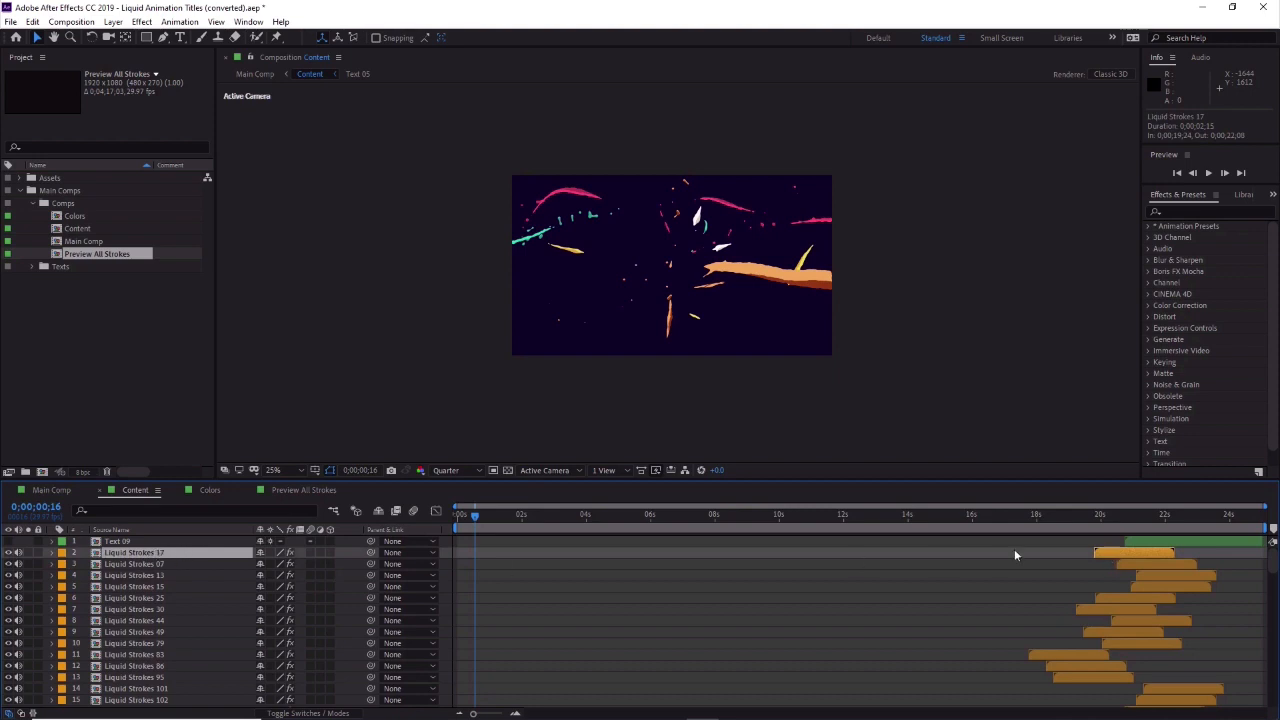
{"action": "left_click_drag", "start_coordinate": [470, 512], "coordinate": [357, 520]}
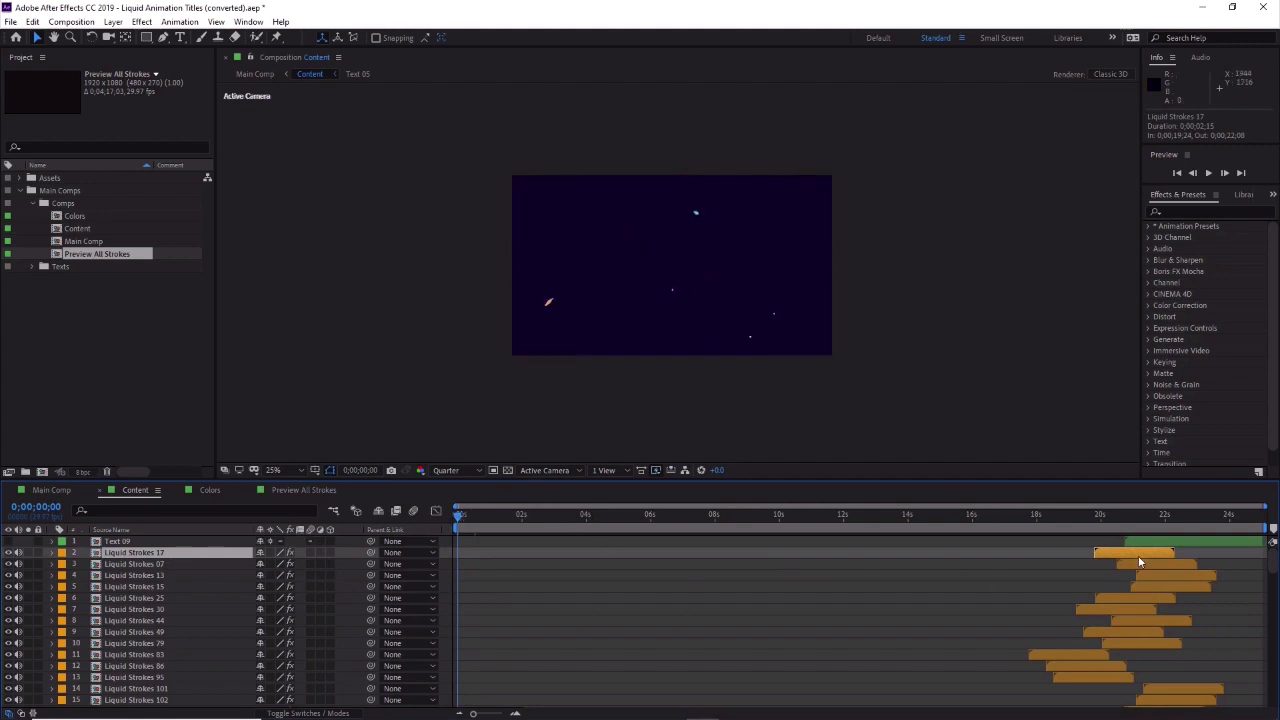
{"action": "left_click_drag", "start_coordinate": [1139, 552], "coordinate": [1130, 551]}
{"action": "mouse_move", "coordinate": [1012, 573]}
{"action": "left_mouse_down"}
{"action": "mouse_move", "coordinate": [794, 560]}
{"action": "mouse_move", "coordinate": [511, 577]}
{"action": "left_mouse_up"}
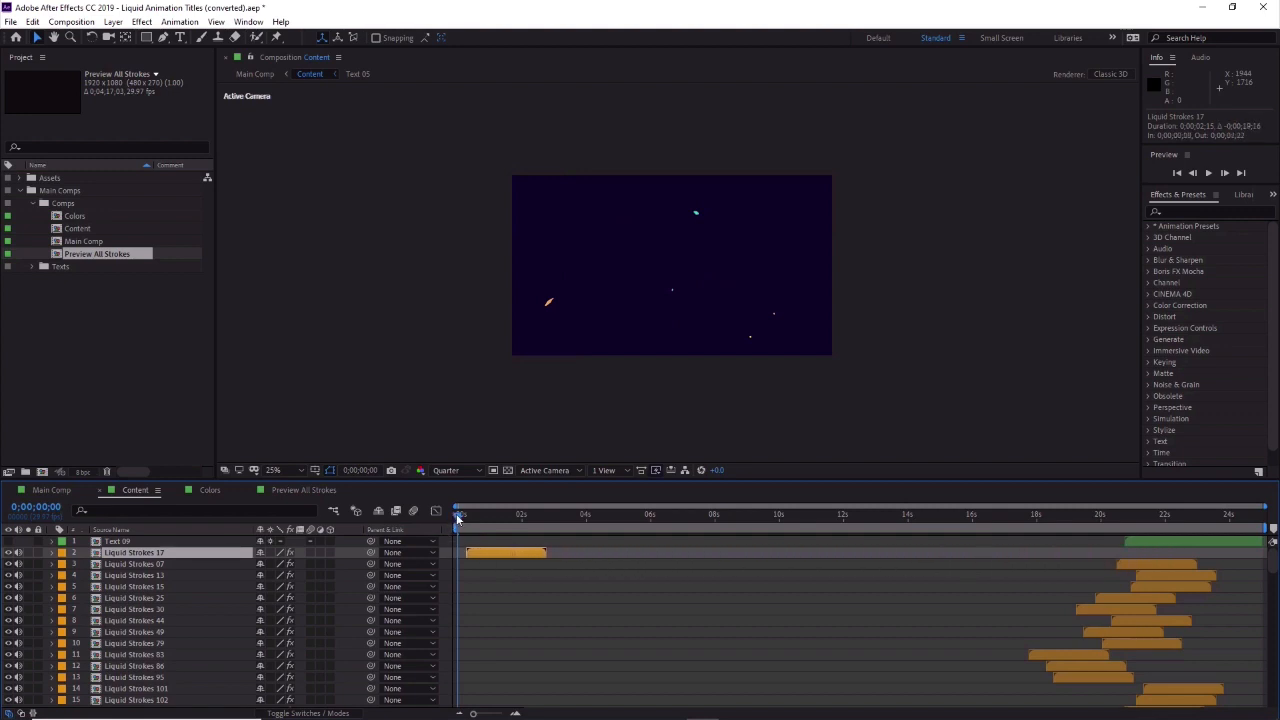
Scrub to 0;00;00;25 and toggle the visibility of Liquid Strokes 17 to check its effect on the frame.
{"action": "left_click_drag", "start_coordinate": [457, 517], "coordinate": [485, 517]}
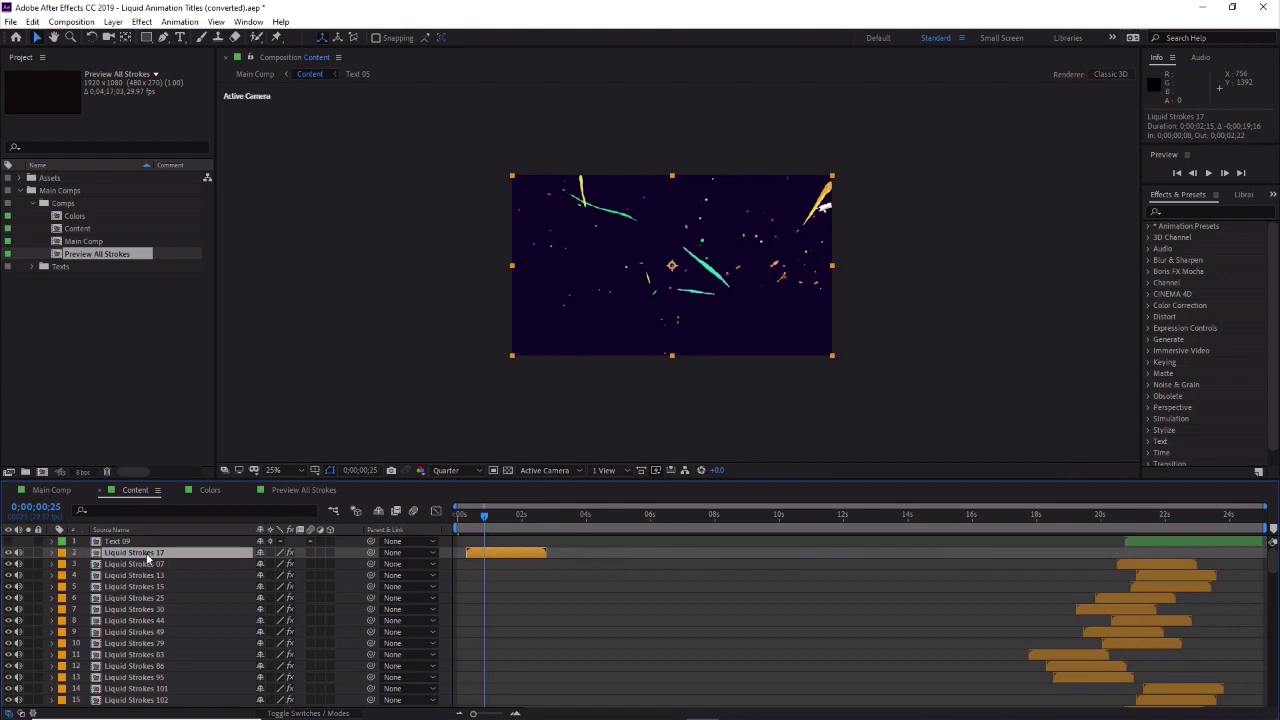
{"action": "left_click", "coordinate": [9, 553]}
{"action": "left_click", "coordinate": [9, 553]}
{"action": "left_click", "coordinate": [9, 553]}
Move the playhead to 0;00;01;22 and compare the frame with Liquid Strokes 17 shown and hidden.
{"action": "left_click_drag", "start_coordinate": [484, 514], "coordinate": [513, 520]}
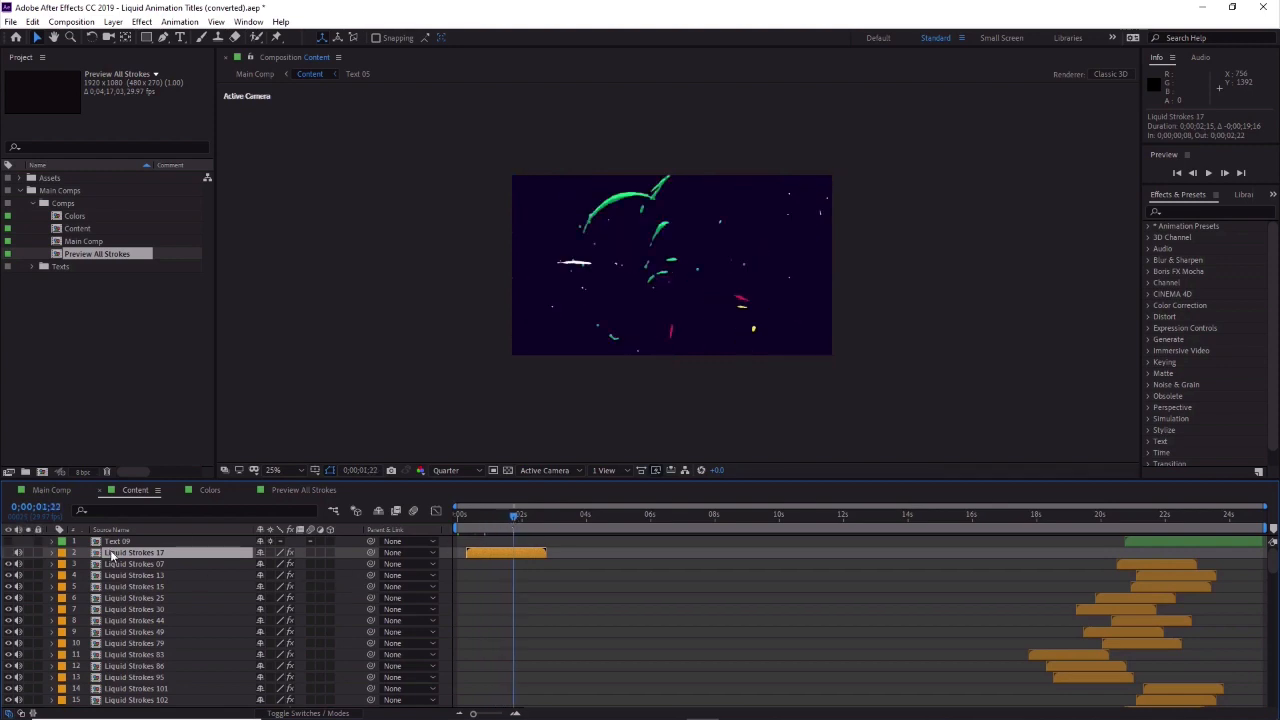
{"action": "left_click", "coordinate": [9, 553]}
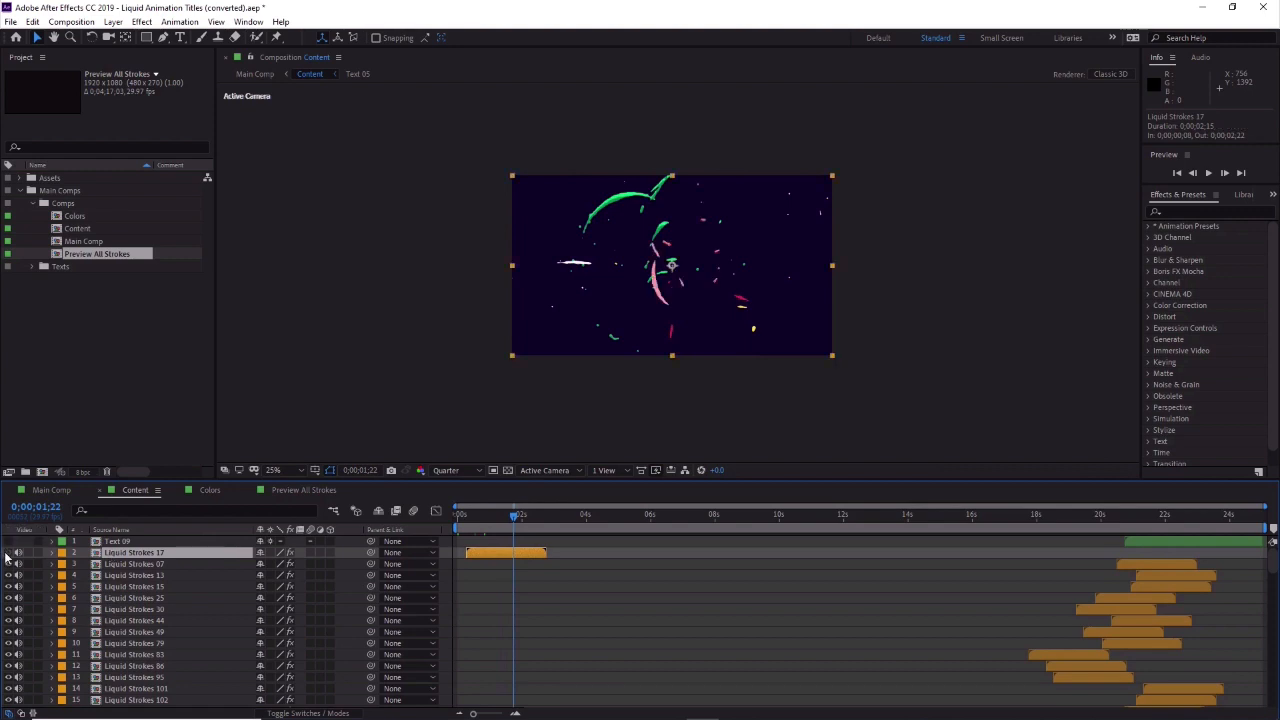
{"action": "left_click", "coordinate": [9, 553]}
{"action": "left_click", "coordinate": [9, 553]}
{"action": "left_click", "coordinate": [9, 553]}
{"action": "left_click", "coordinate": [9, 553]}
Fit the composition to the viewer and hide the Liquid Strokes 17 layer.
{"action": "left_click", "coordinate": [295, 468]}
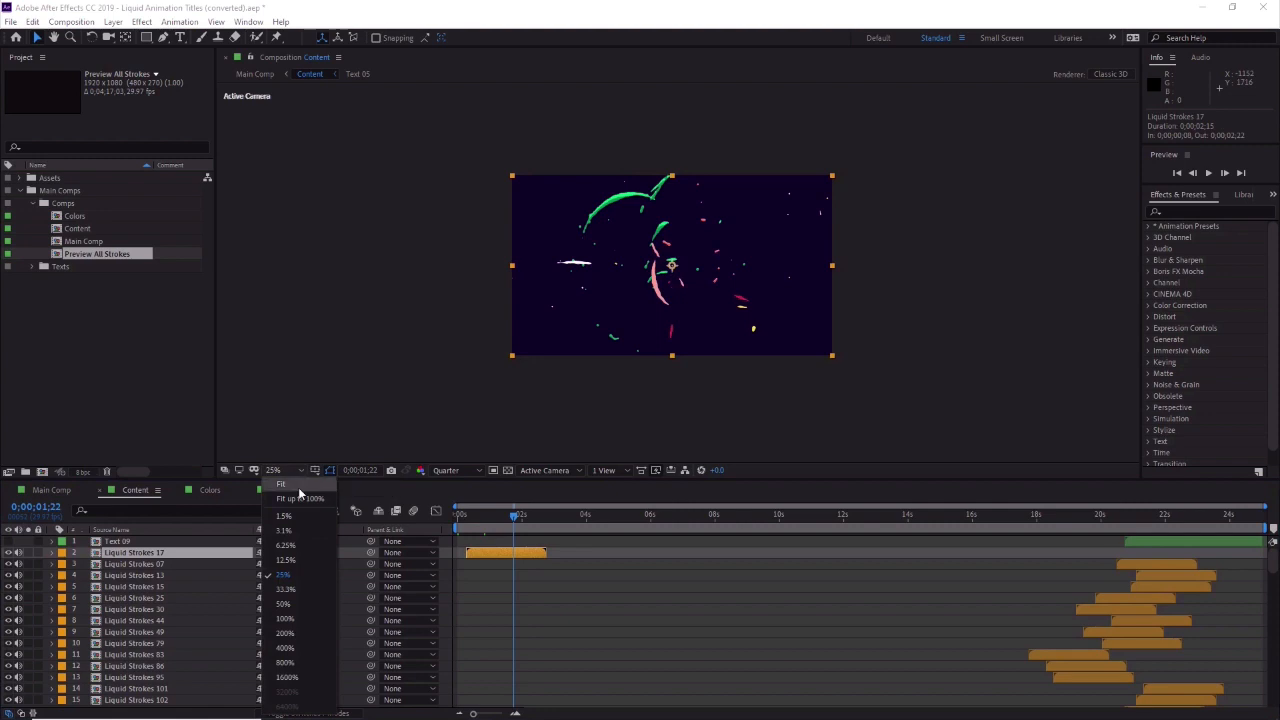
{"action": "left_click", "coordinate": [300, 490]}
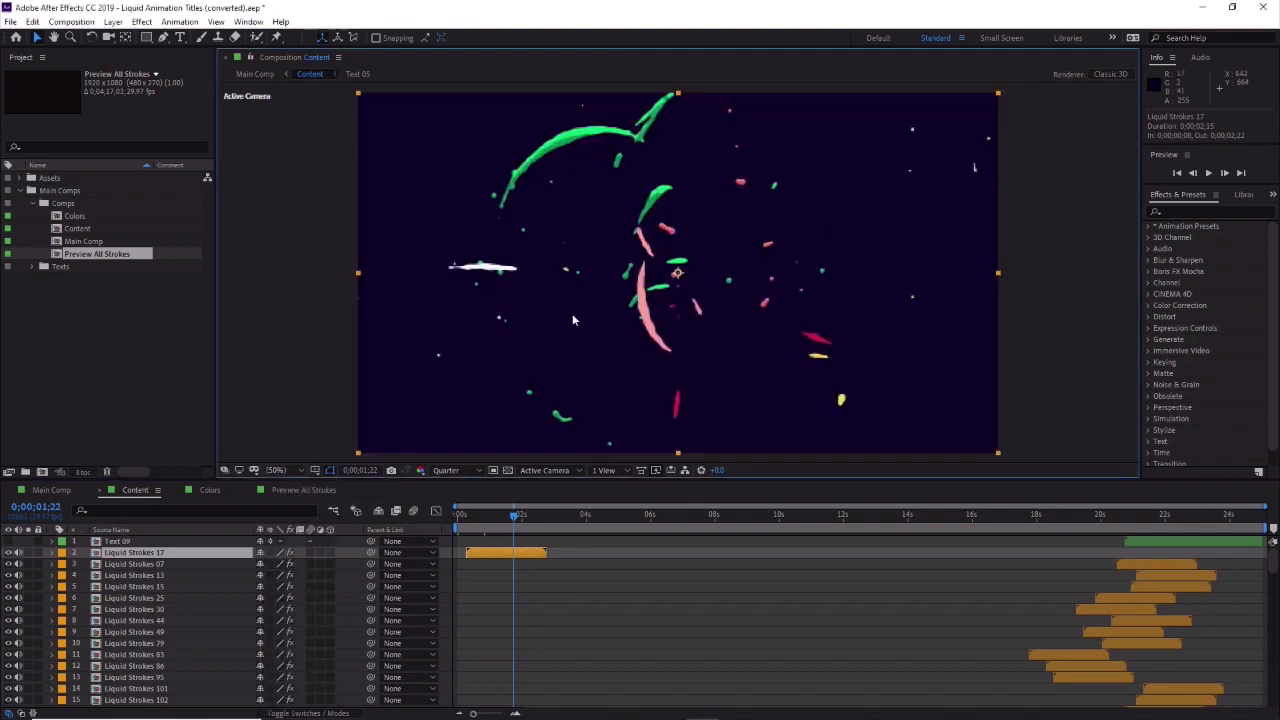
{"action": "left_click", "coordinate": [8, 553]}
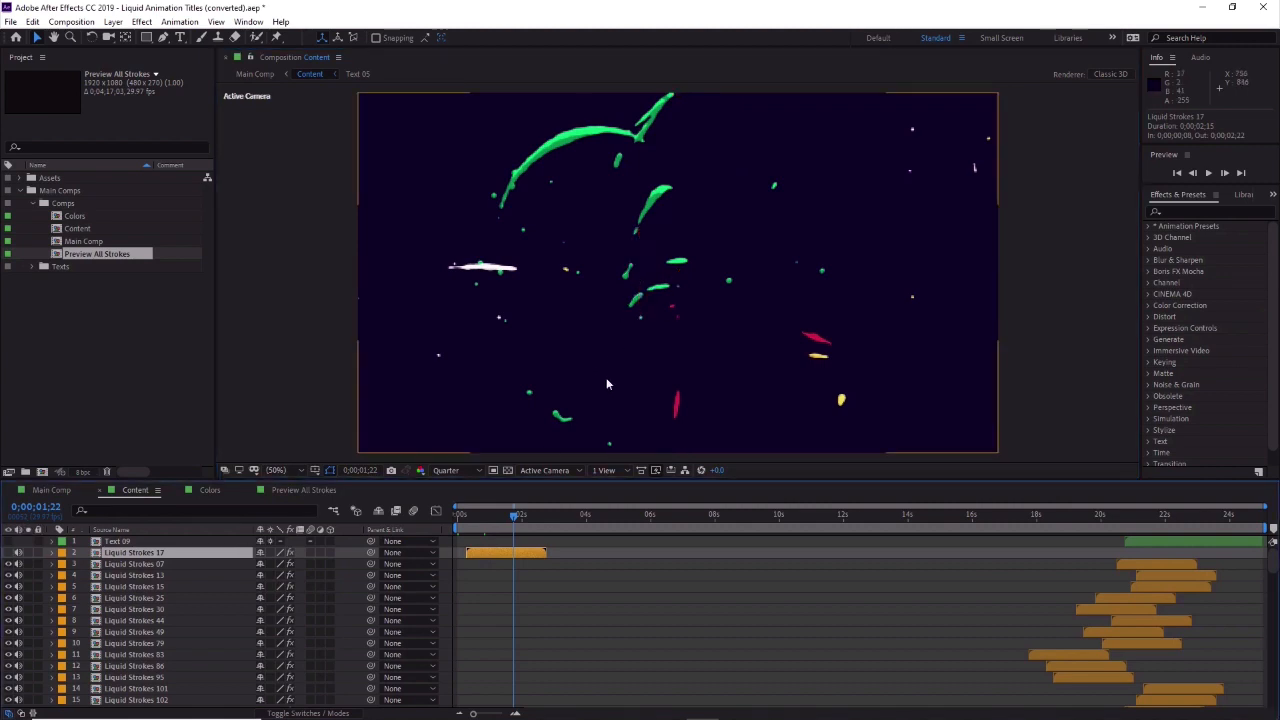
Compare the frame with Liquid Strokes 17 shown and hidden, leave it shown, and move the layer to start at 0;00;00;19.
{"action": "left_click", "coordinate": [9, 553]}
{"action": "left_click", "coordinate": [9, 553]}
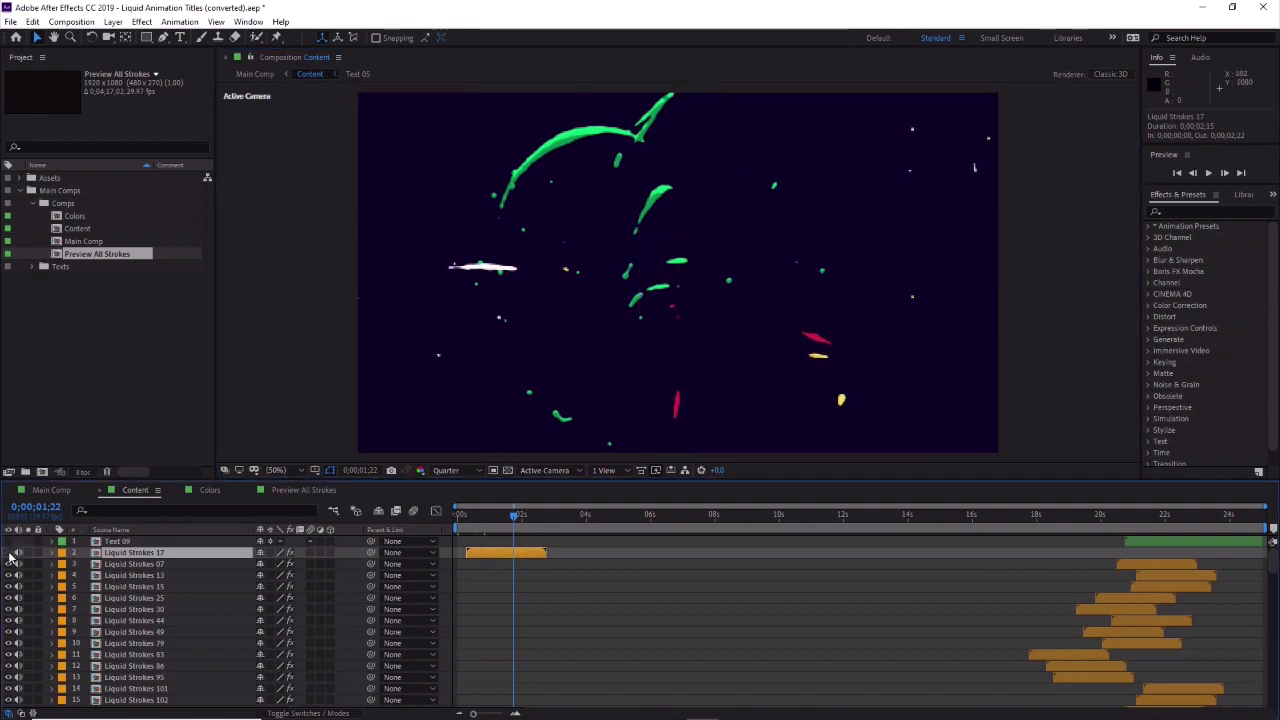
{"action": "left_click", "coordinate": [9, 553]}
{"action": "left_click", "coordinate": [9, 553]}
{"action": "left_click", "coordinate": [9, 553]}
{"action": "left_click", "coordinate": [9, 553]}
{"action": "left_click", "coordinate": [9, 553]}
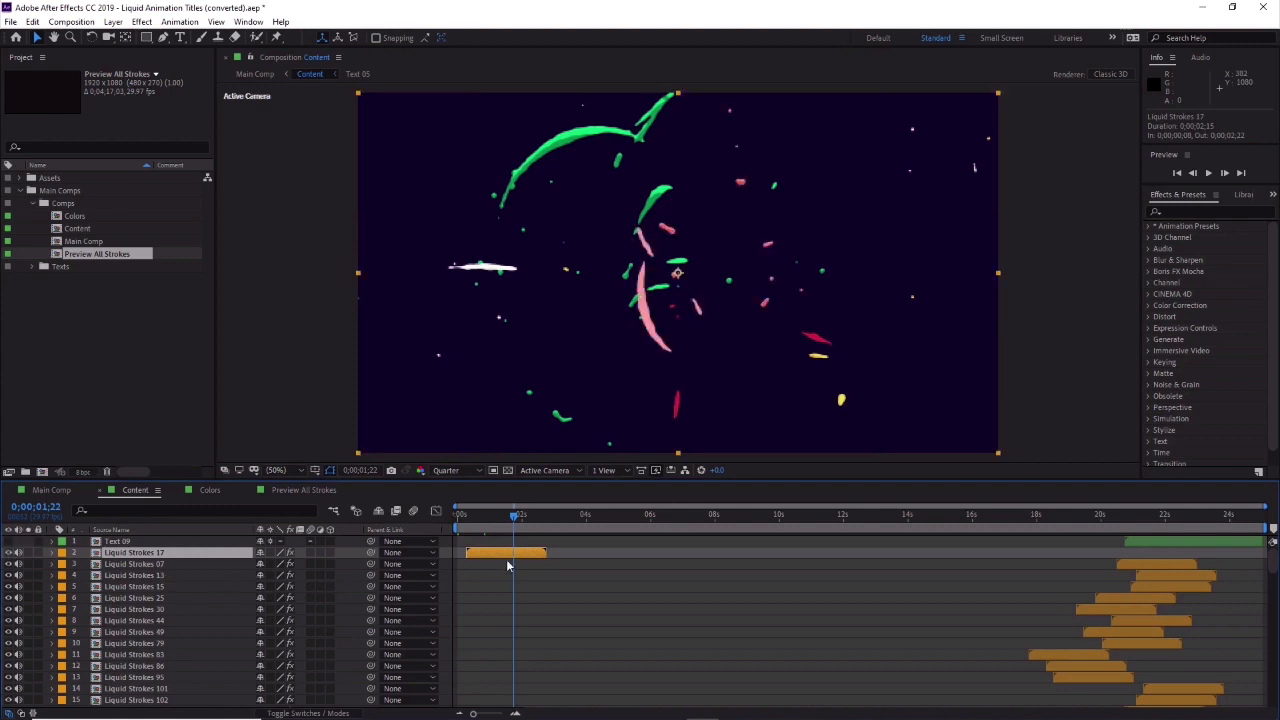
{"action": "mouse_move", "coordinate": [508, 555]}
{"action": "left_mouse_down"}
{"action": "mouse_move", "coordinate": [574, 561]}
{"action": "mouse_move", "coordinate": [502, 568]}
{"action": "mouse_move", "coordinate": [541, 556]}
{"action": "mouse_move", "coordinate": [500, 558]}
{"action": "mouse_move", "coordinate": [521, 556]}
{"action": "left_mouse_up"}
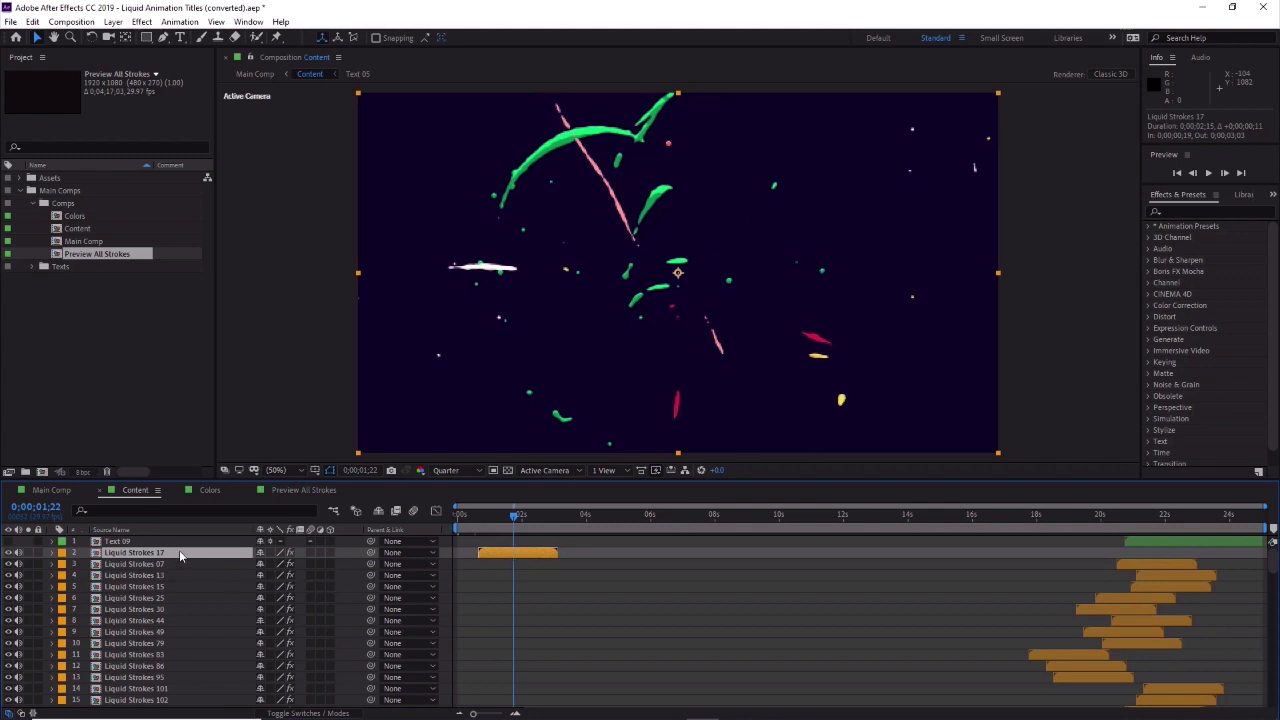
Hide the Liquid Strokes layers from layer 3 (Liquid Strokes 07) through layer 29 in the Content composition.
{"action": "left_click", "coordinate": [128, 564]}
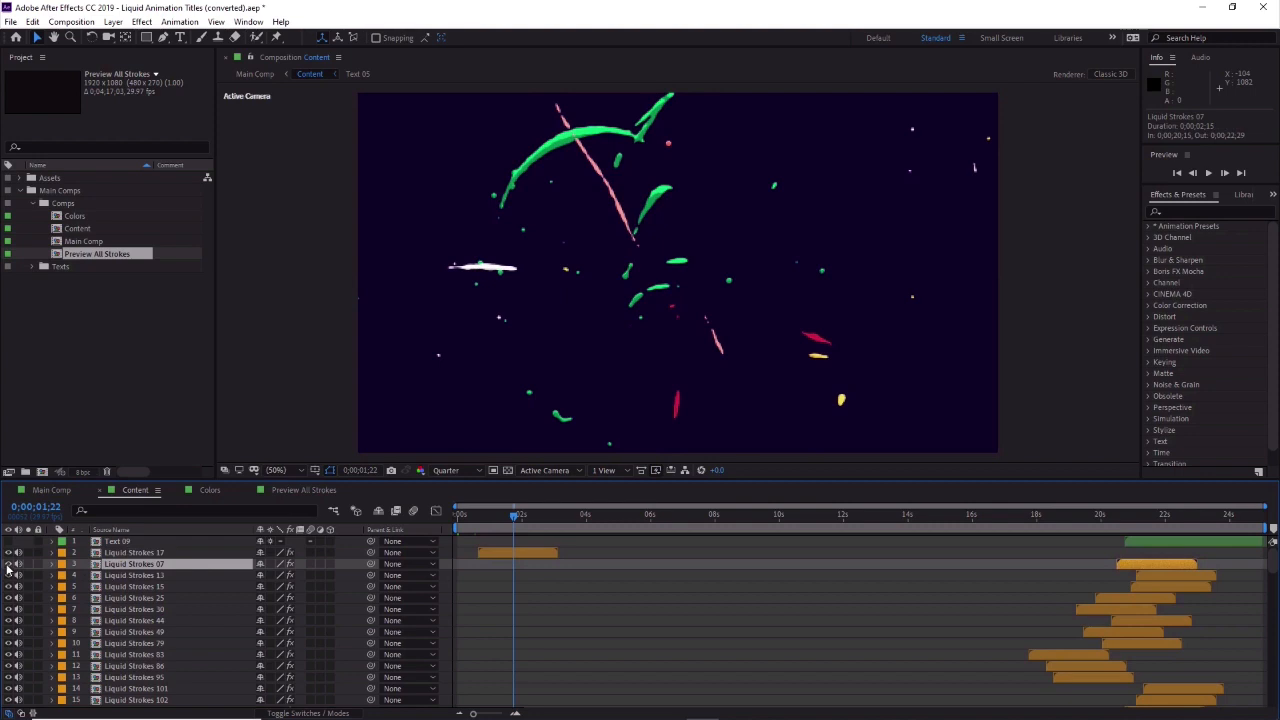
{"action": "left_click_drag", "start_coordinate": [8, 566], "coordinate": [12, 703]}
{"action": "scroll", "coordinate": [10, 630], "scroll_direction": "down", "scroll_amount": 3}
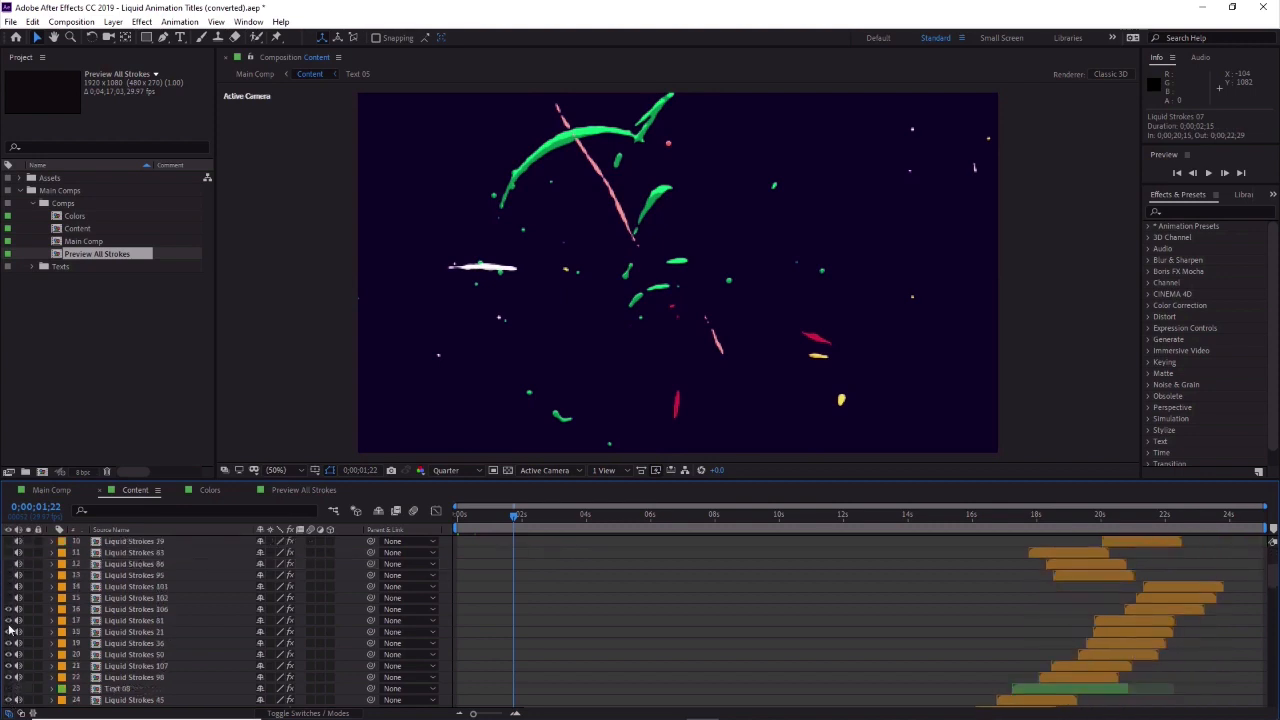
{"action": "scroll", "coordinate": [114, 654], "scroll_direction": "down", "scroll_amount": 4}
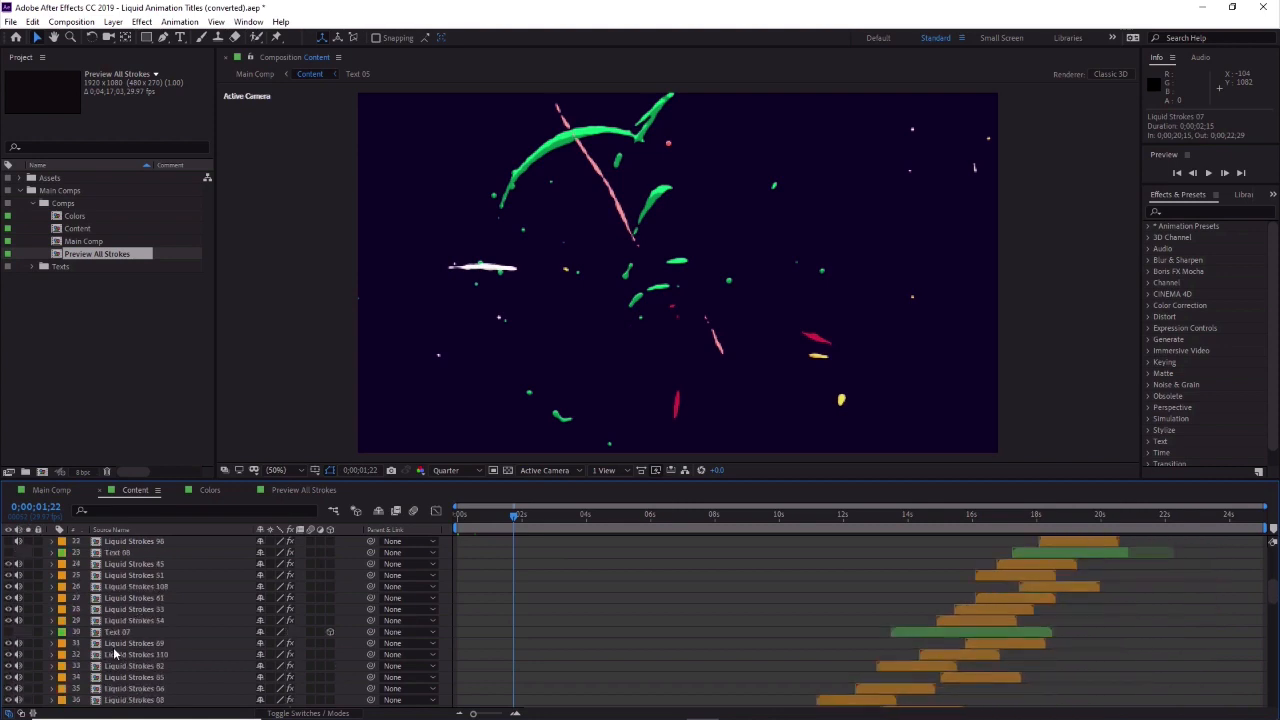
{"action": "scroll", "coordinate": [114, 654], "scroll_direction": "down", "scroll_amount": 1}
{"action": "left_click_drag", "start_coordinate": [9, 543], "coordinate": [7, 578]}
{"action": "scroll", "coordinate": [88, 606], "scroll_direction": "up", "scroll_amount": 2}
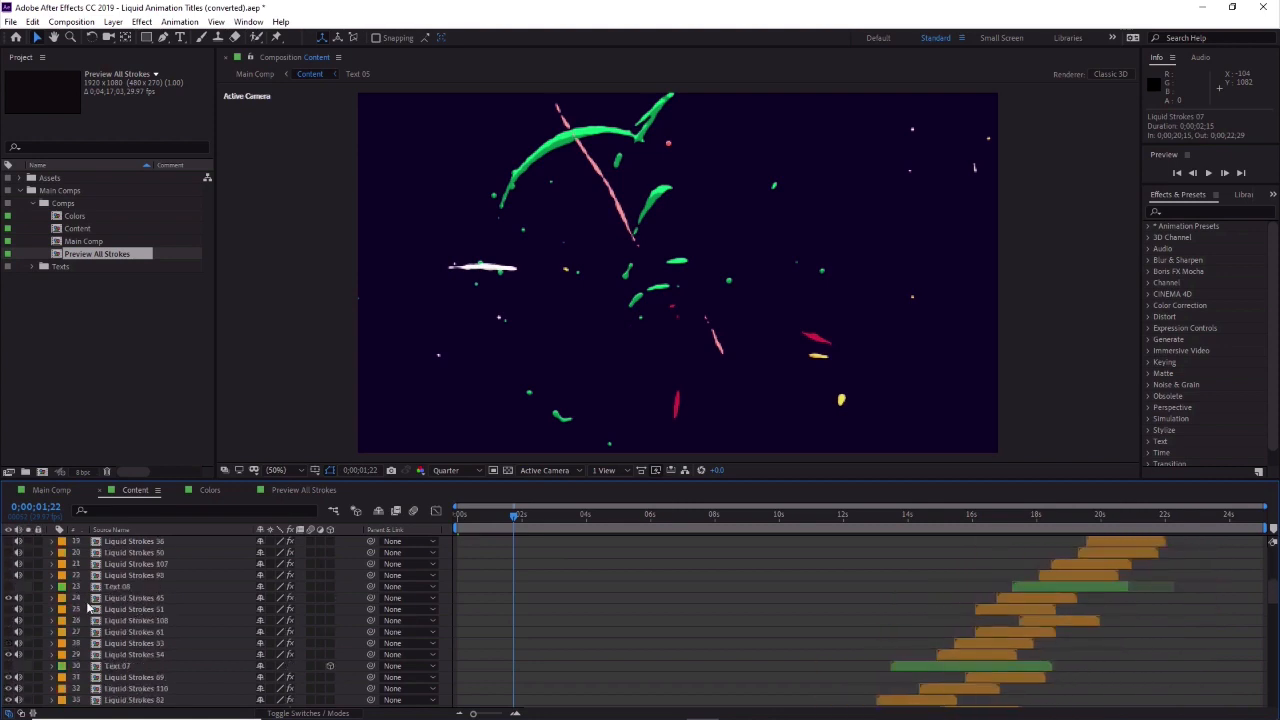
{"action": "scroll", "coordinate": [6, 630], "scroll_direction": "down", "scroll_amount": 2}
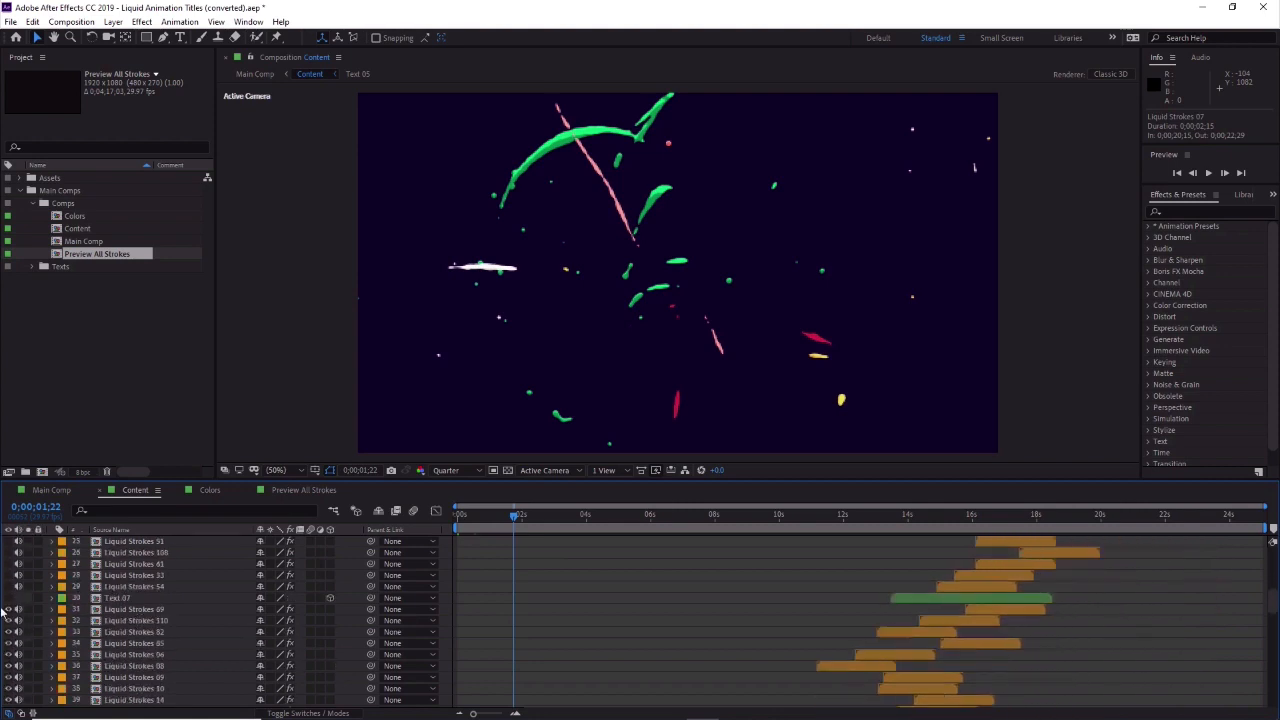
Hide the Liquid Strokes layers numbered 31 through 64 in the Content composition.
{"action": "scroll", "coordinate": [115, 665], "scroll_direction": "down", "scroll_amount": 4}
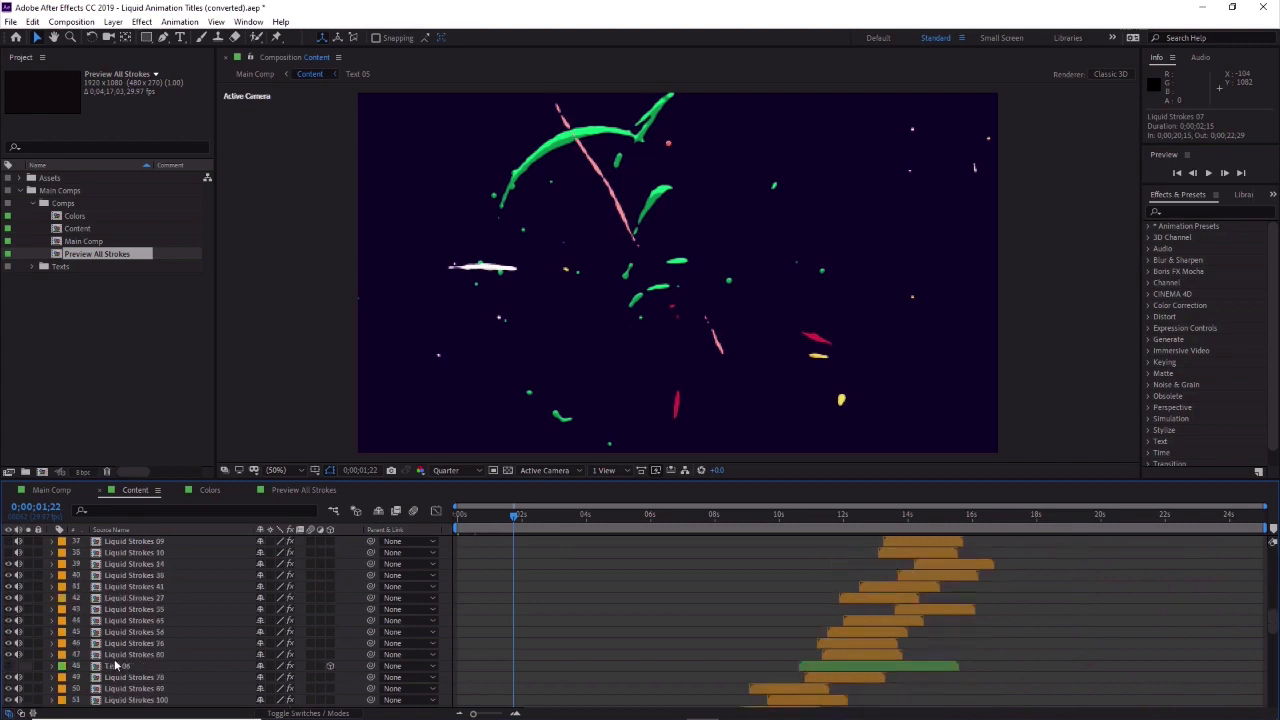
{"action": "left_click_drag", "start_coordinate": [9, 565], "coordinate": [8, 654]}
{"action": "scroll", "coordinate": [130, 647], "scroll_direction": "down", "scroll_amount": 3}
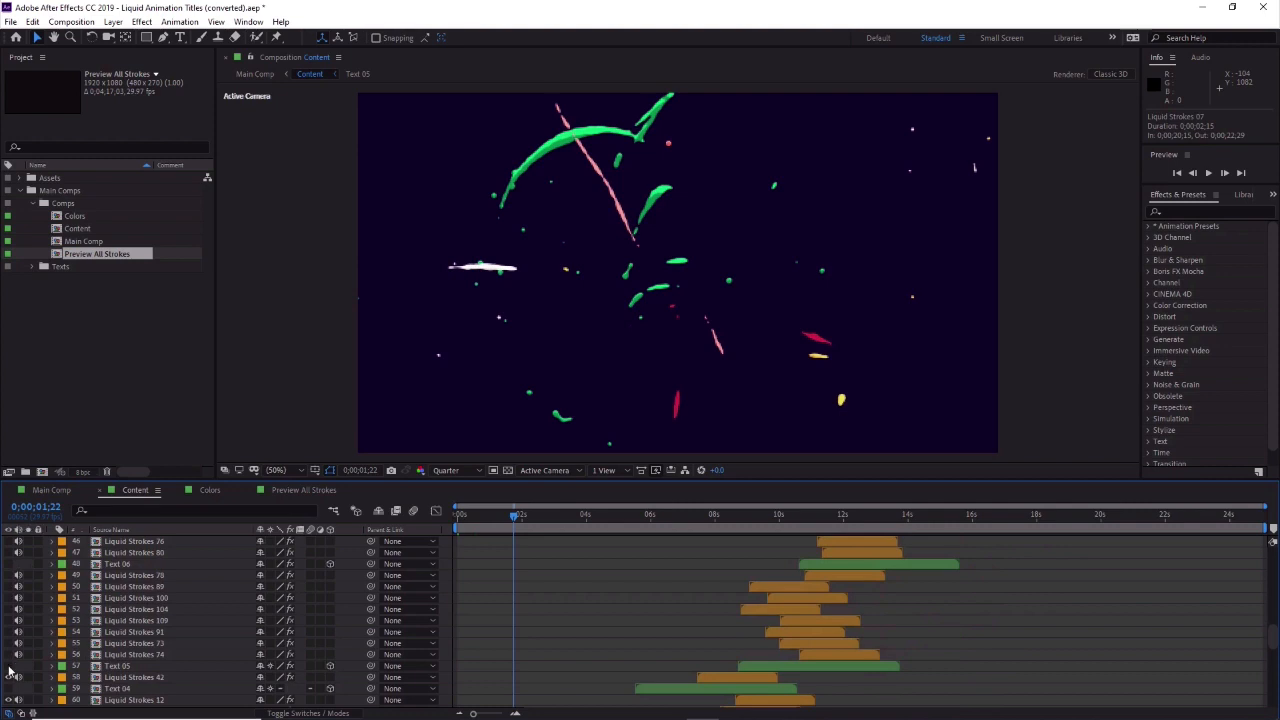
{"action": "scroll", "coordinate": [16, 678], "scroll_direction": "down", "scroll_amount": 2}
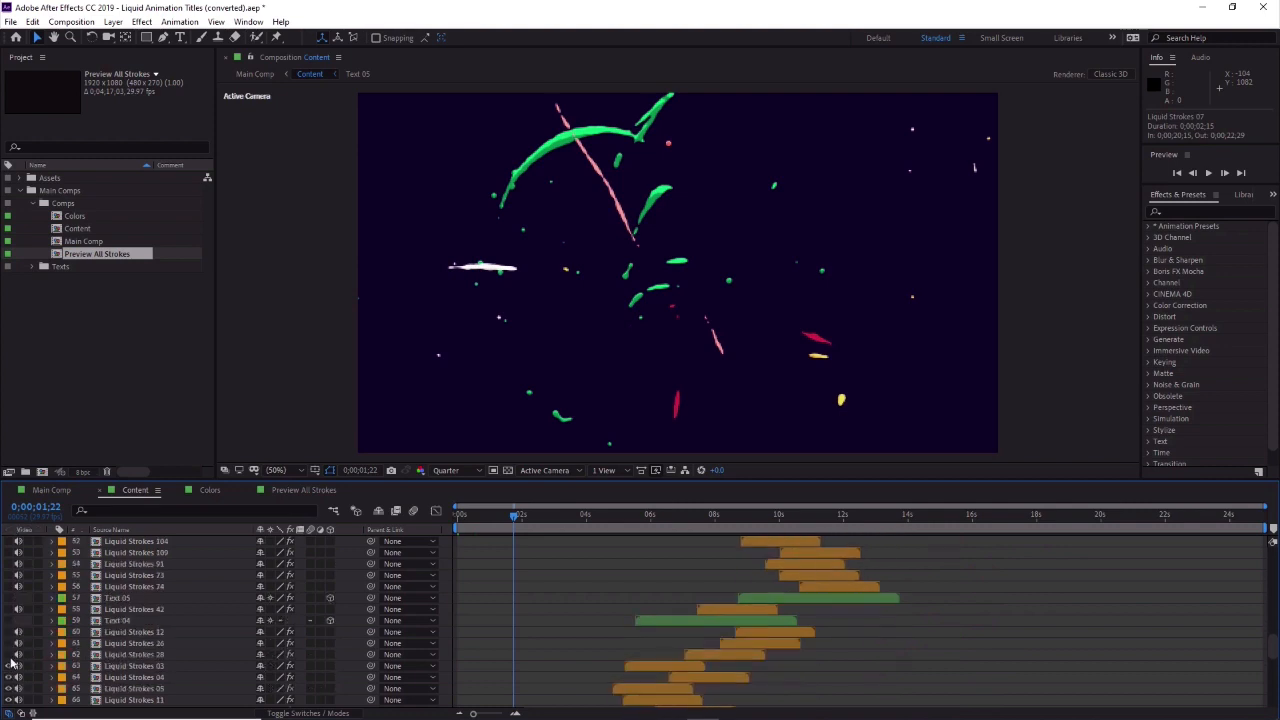
{"action": "scroll", "coordinate": [10, 680], "scroll_direction": "down", "scroll_amount": 3}
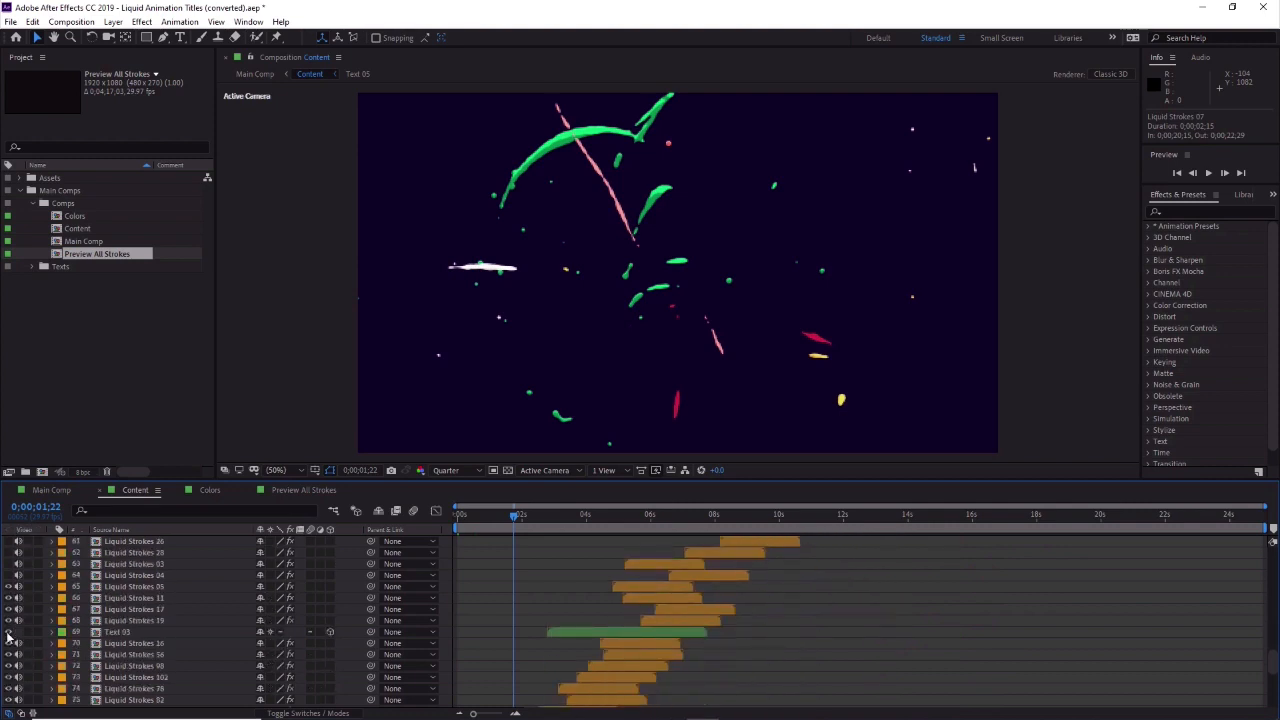
Hide Text 03 and the remaining Liquid Strokes layers numbered 65 through 91, keeping the Dark Purple Solid 3 background shown.
{"action": "left_click_drag", "start_coordinate": [8, 634], "coordinate": [8, 648]}
{"action": "left_click_drag", "start_coordinate": [9, 587], "coordinate": [10, 702]}
{"action": "scroll", "coordinate": [140, 657], "scroll_direction": "down", "scroll_amount": 1}
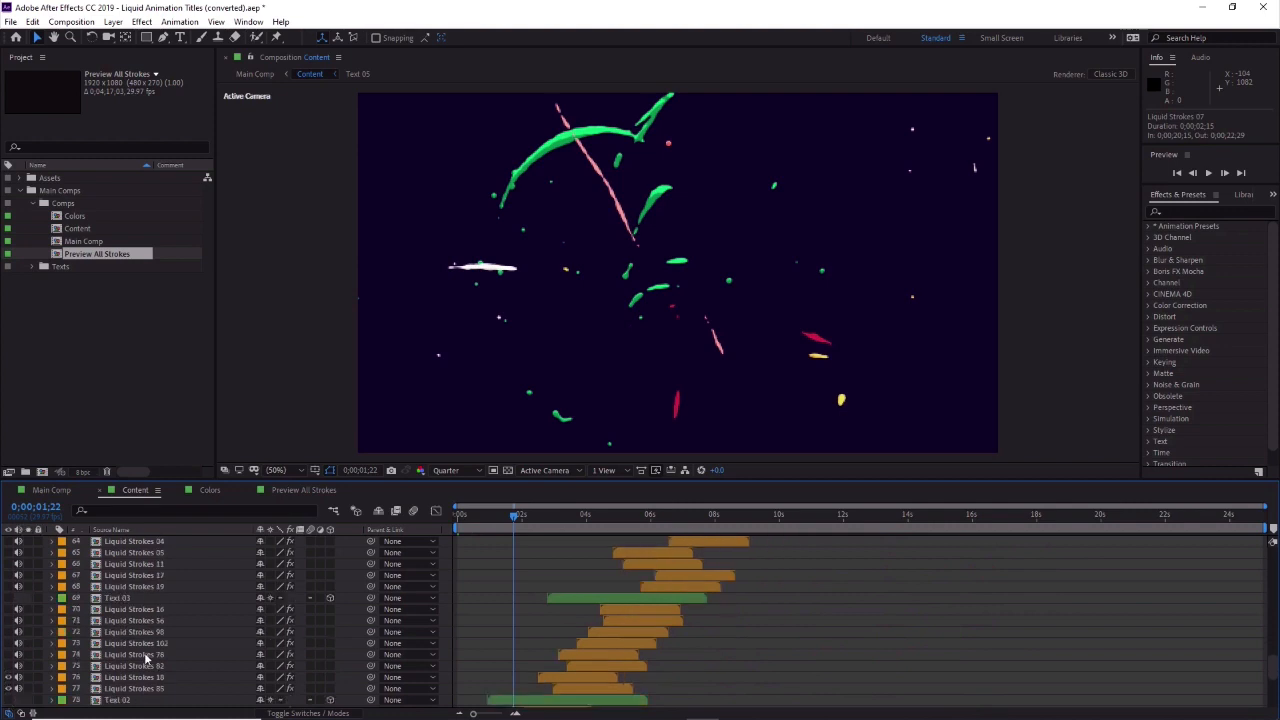
{"action": "scroll", "coordinate": [140, 658], "scroll_direction": "down", "scroll_amount": 3}
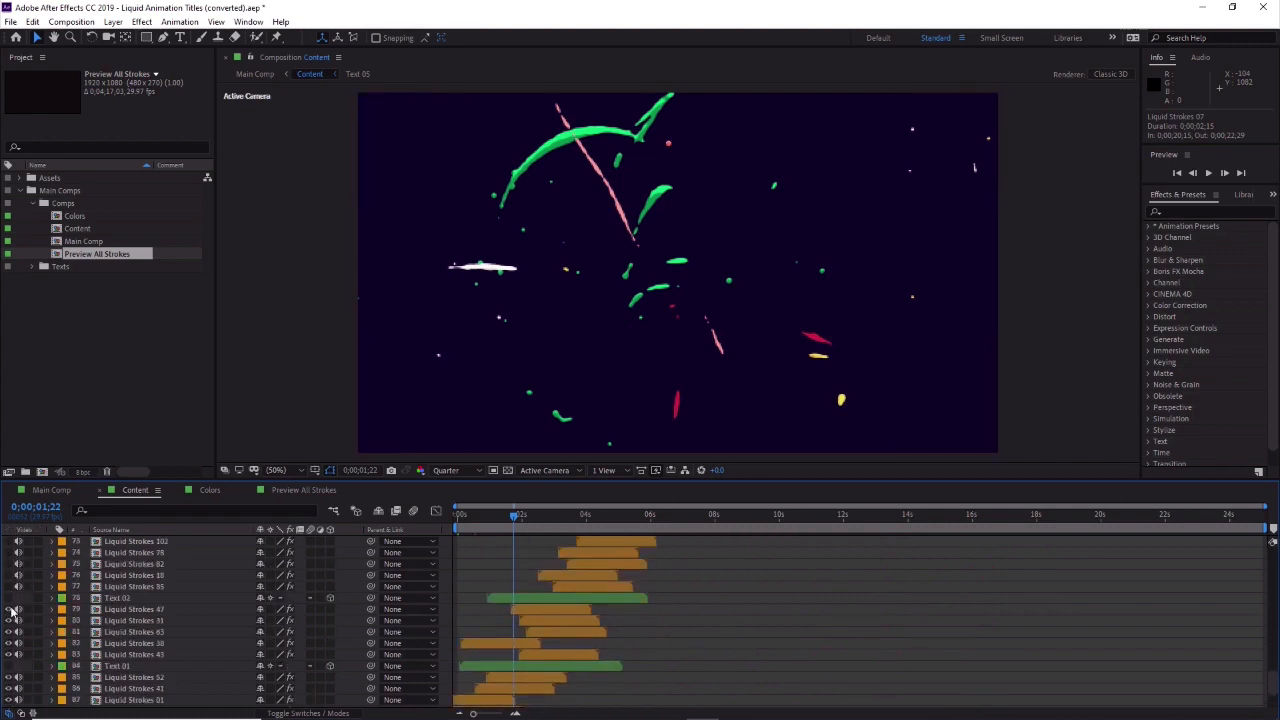
{"action": "left_click_drag", "start_coordinate": [11, 608], "coordinate": [7, 690]}
{"action": "scroll", "coordinate": [76, 660], "scroll_direction": "down", "scroll_amount": 3}
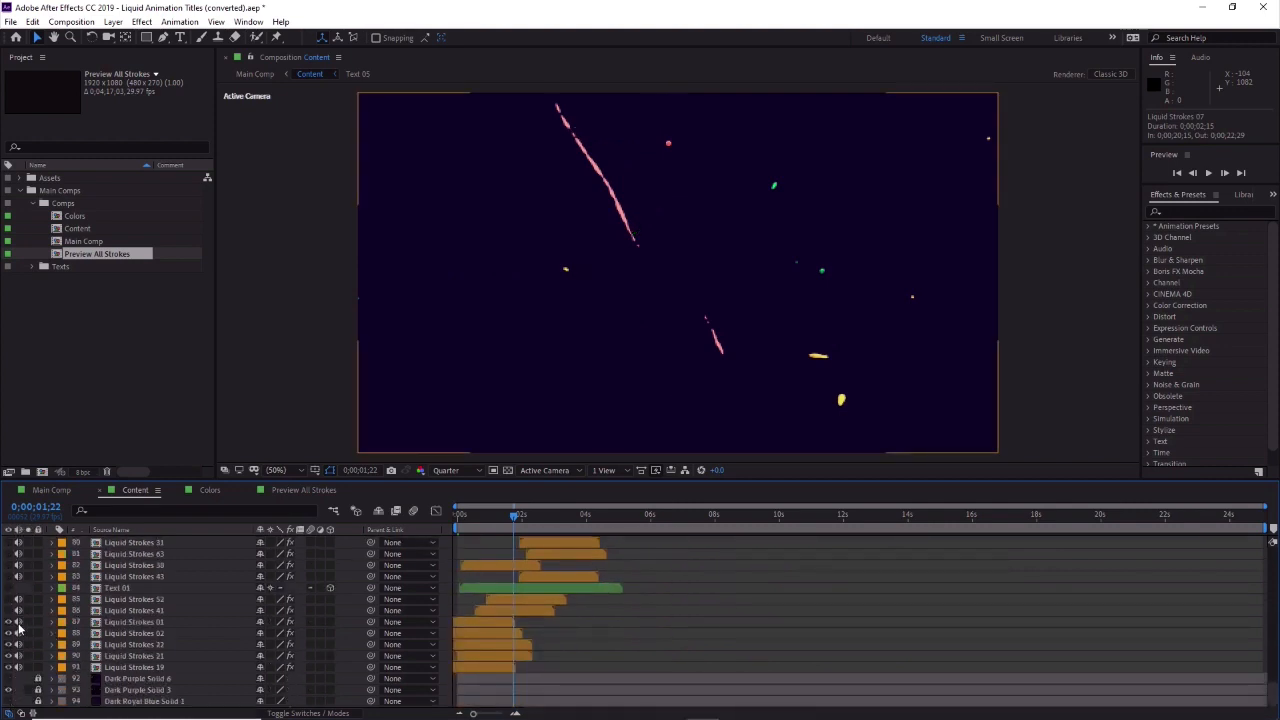
{"action": "left_click_drag", "start_coordinate": [15, 624], "coordinate": [7, 682]}
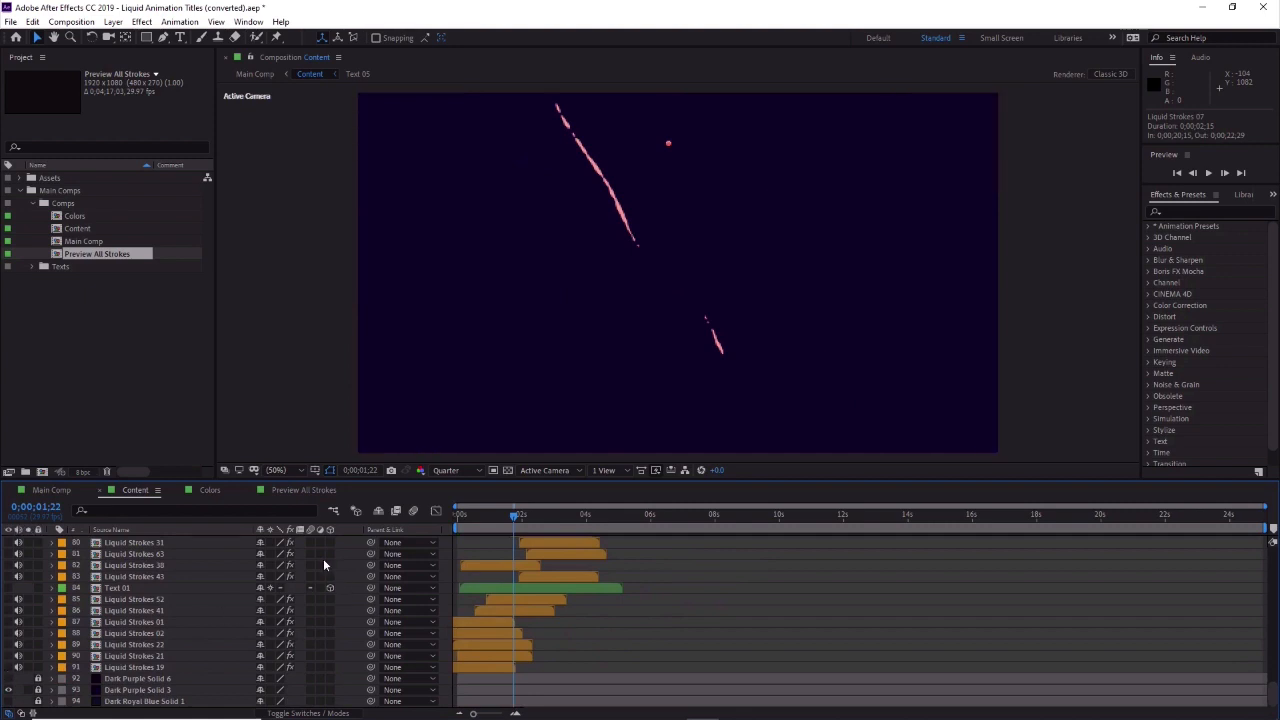
Show Liquid Strokes 15, move it to start at 0;00;00;19, and scrub the playhead to 0;00;01;14.
{"action": "scroll", "coordinate": [298, 553], "scroll_direction": "up", "scroll_amount": 15}
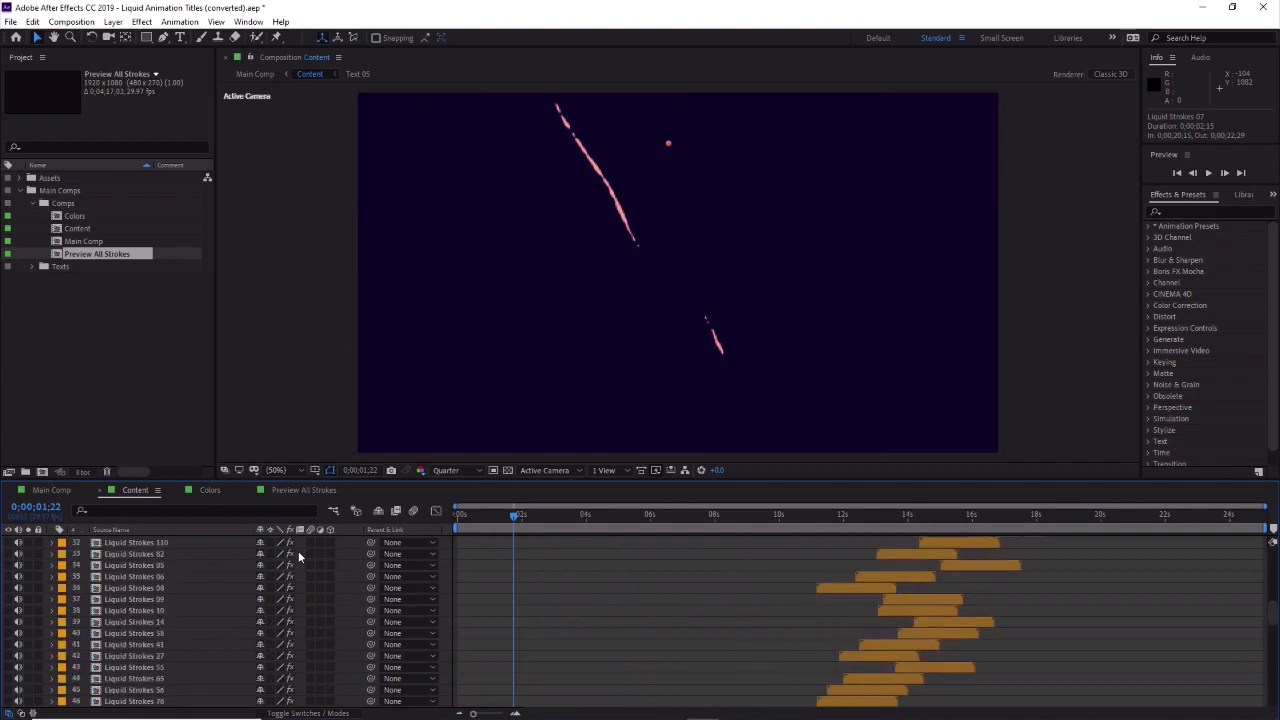
{"action": "scroll", "coordinate": [298, 551], "scroll_direction": "up", "scroll_amount": 10}
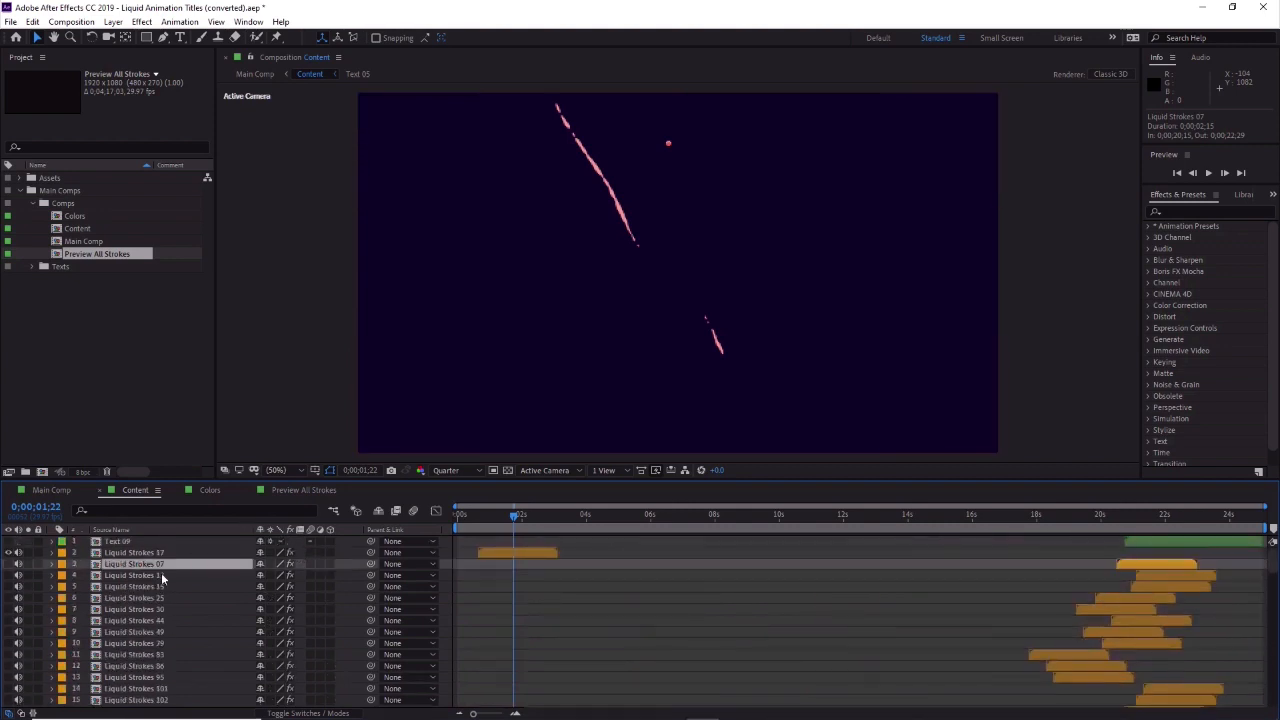
{"action": "left_click", "coordinate": [162, 586]}
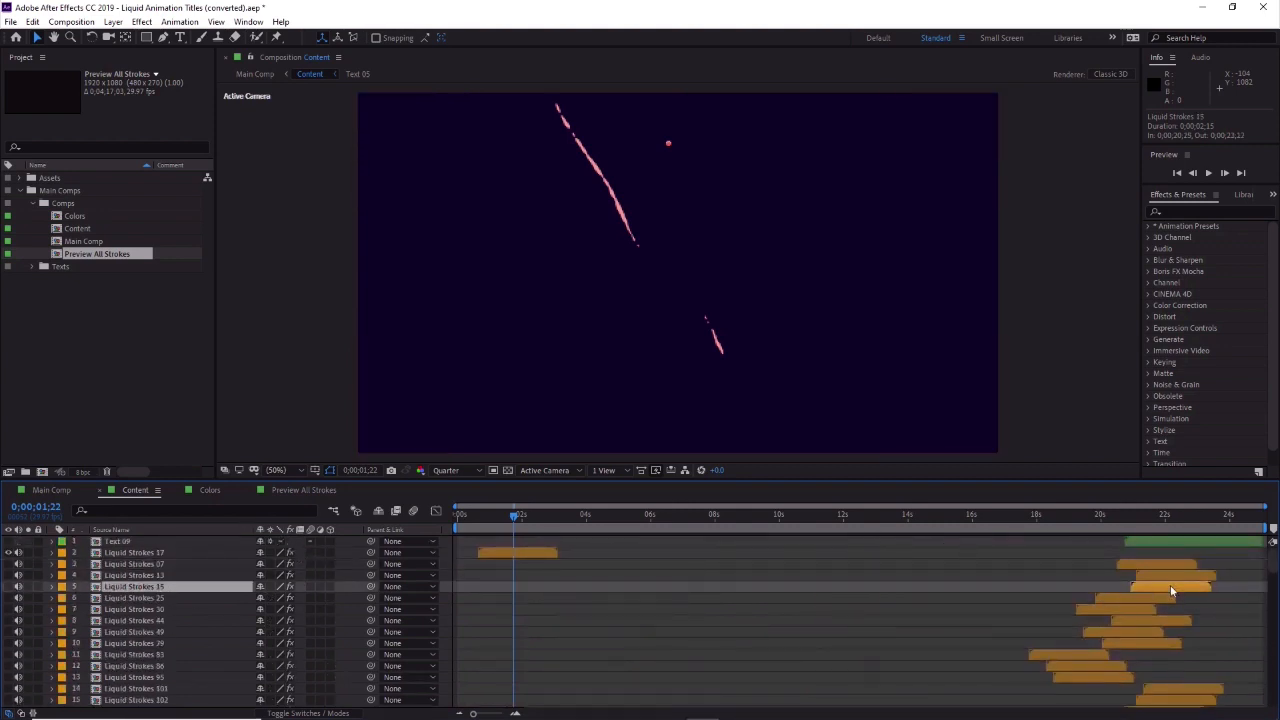
{"action": "left_click_drag", "start_coordinate": [1172, 590], "coordinate": [541, 612]}
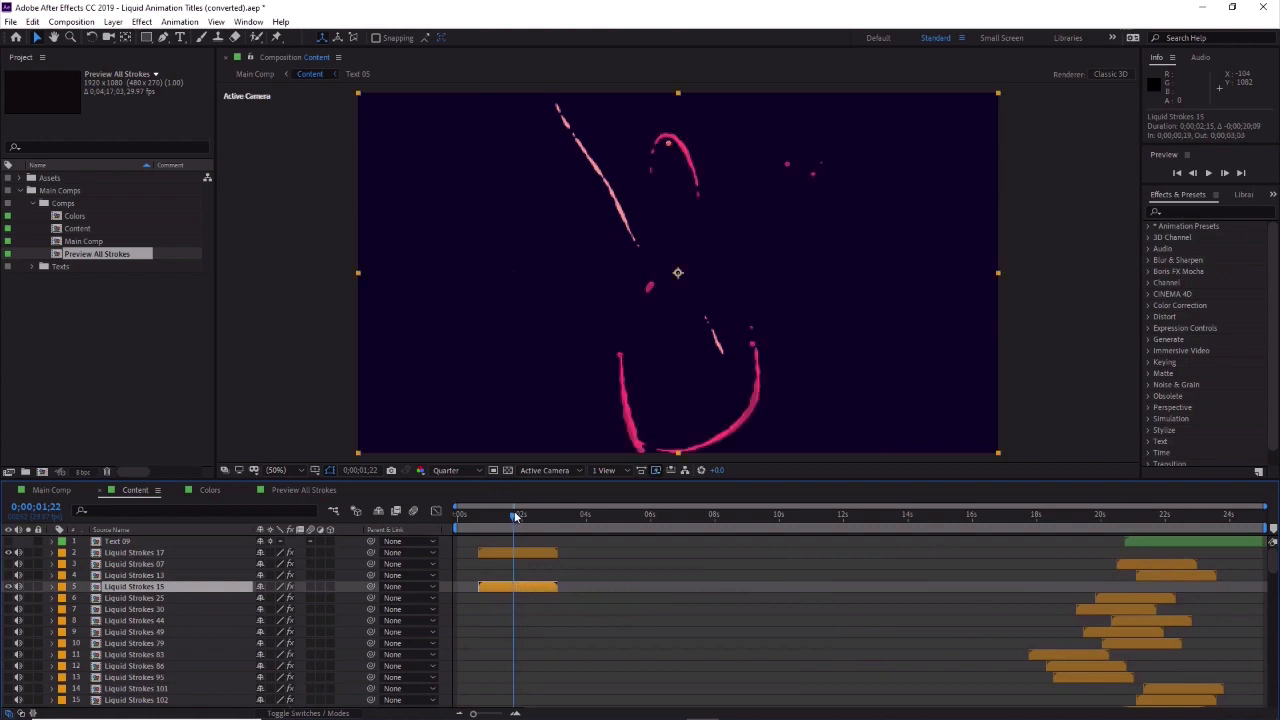
{"action": "left_click_drag", "start_coordinate": [515, 516], "coordinate": [504, 520]}
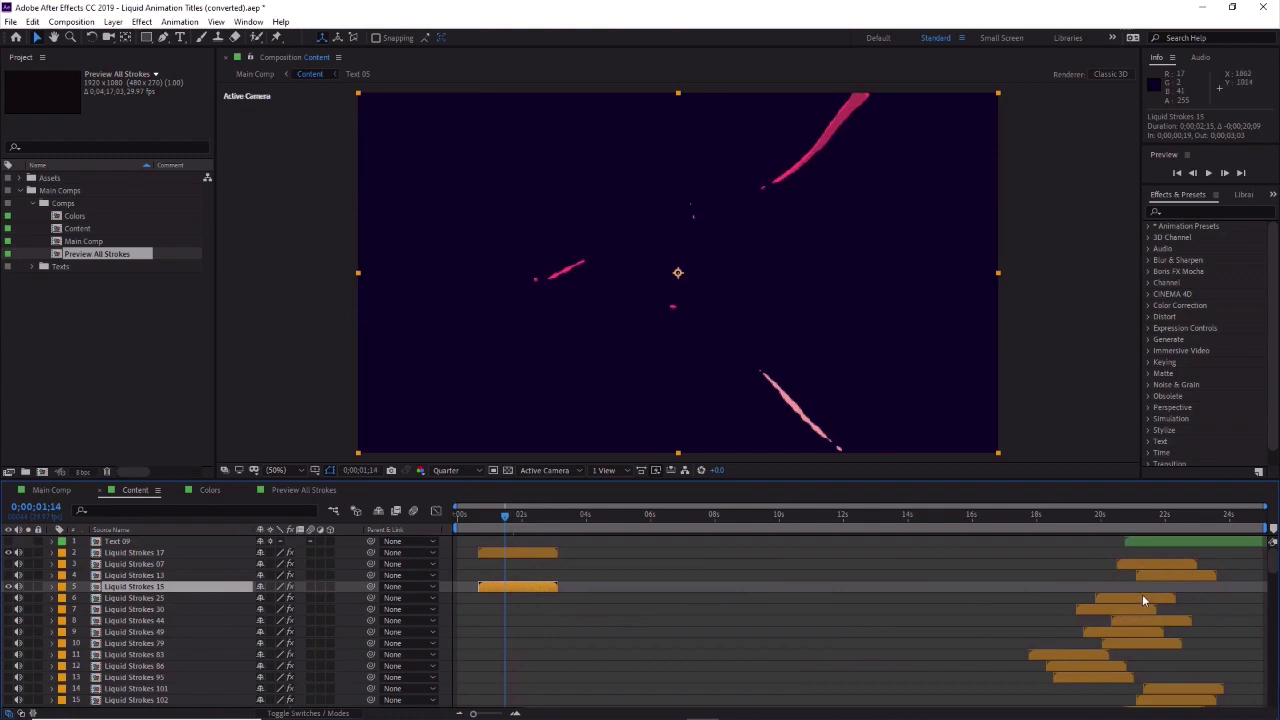
Show Liquid Strokes 25, move it to start at 0;00;01;05, and preview the frame at 0;00;02;05.
{"action": "left_click_drag", "start_coordinate": [1142, 594], "coordinate": [542, 614]}
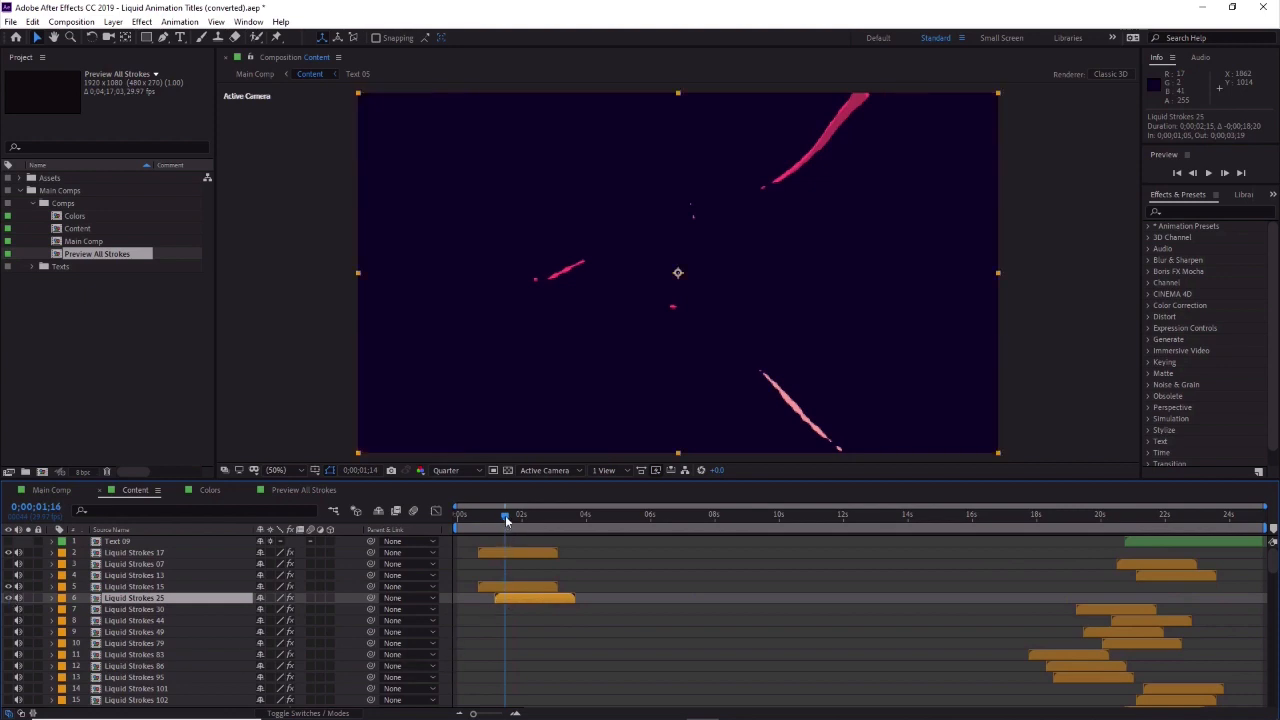
{"action": "left_click_drag", "start_coordinate": [506, 517], "coordinate": [527, 520]}
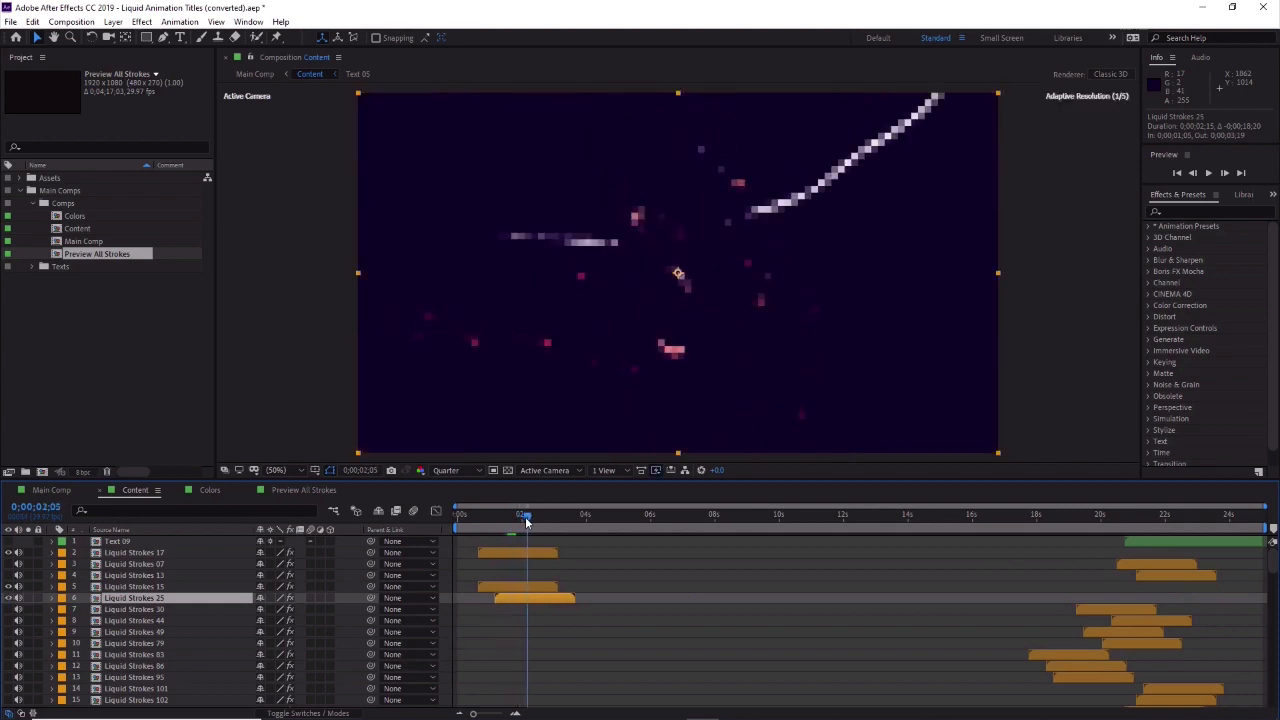
{"action": "left_click", "coordinate": [17, 597]}
{"action": "left_click", "coordinate": [17, 597]}
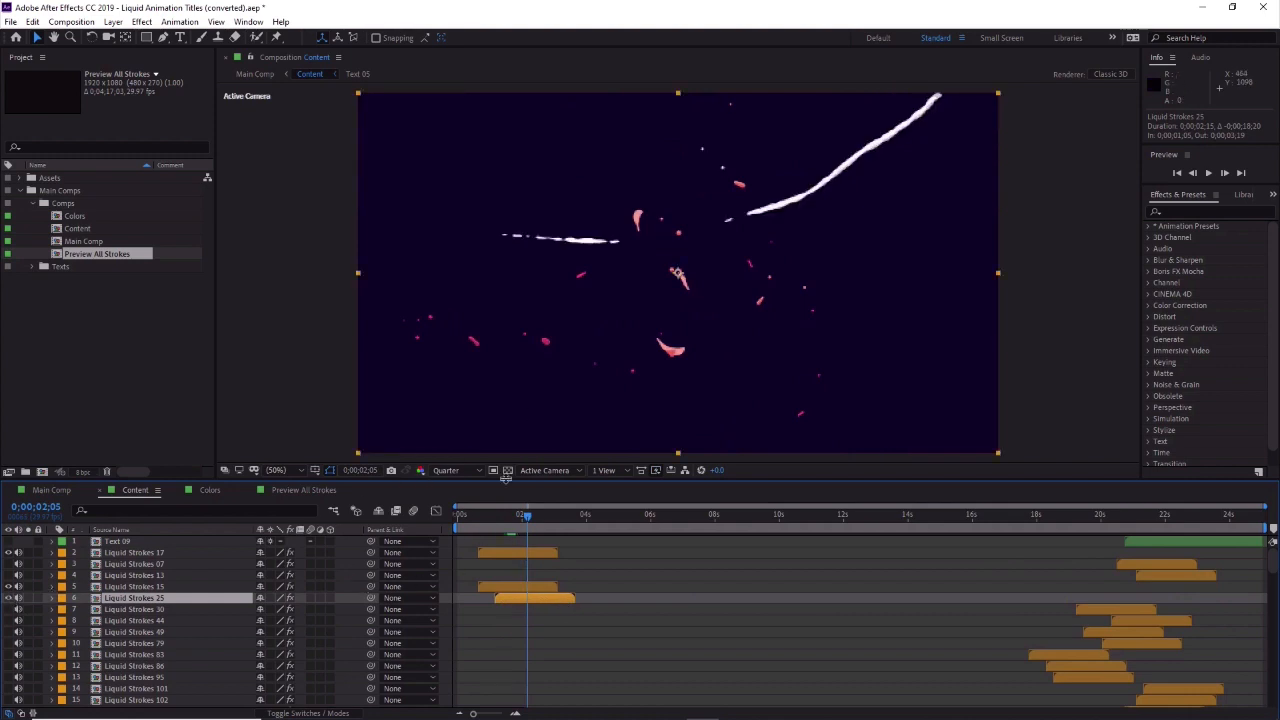
Hide Liquid Strokes 17 and Liquid Strokes 15, and scrub to 0;00;02;13 to view Liquid Strokes 25 alone.
{"action": "left_click_drag", "start_coordinate": [527, 516], "coordinate": [531, 519]}
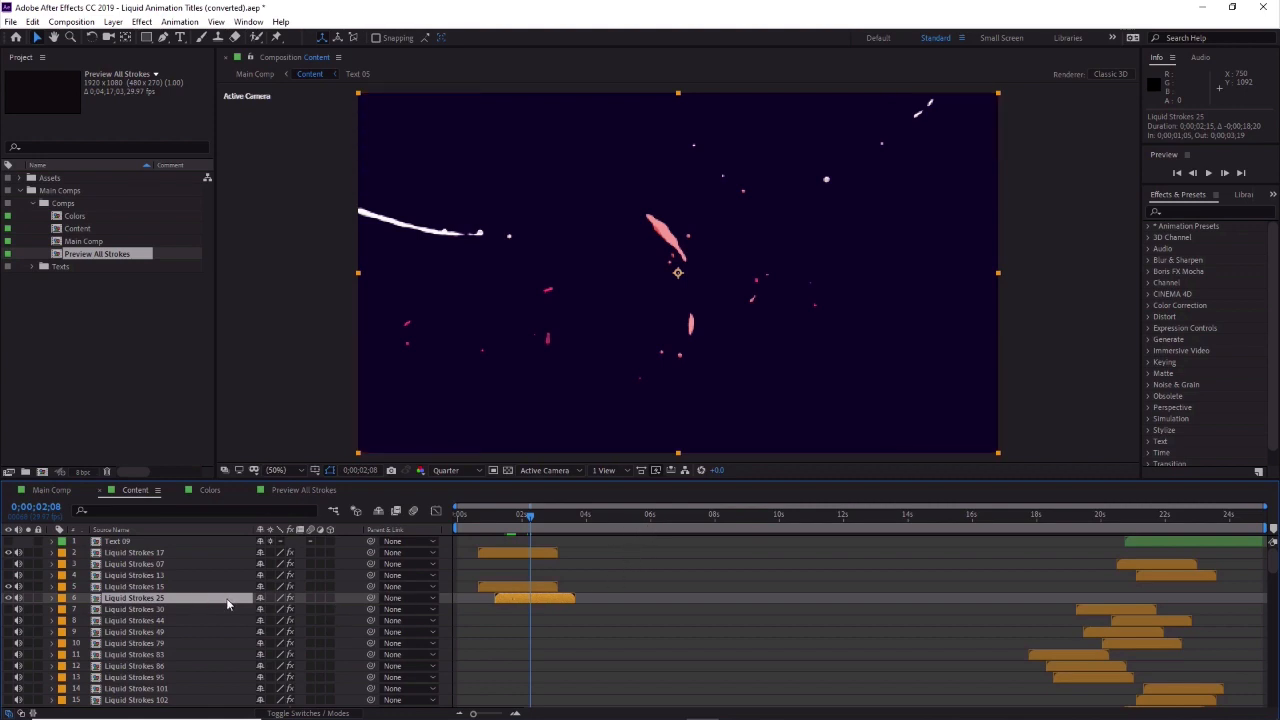
{"action": "left_click", "coordinate": [538, 518]}
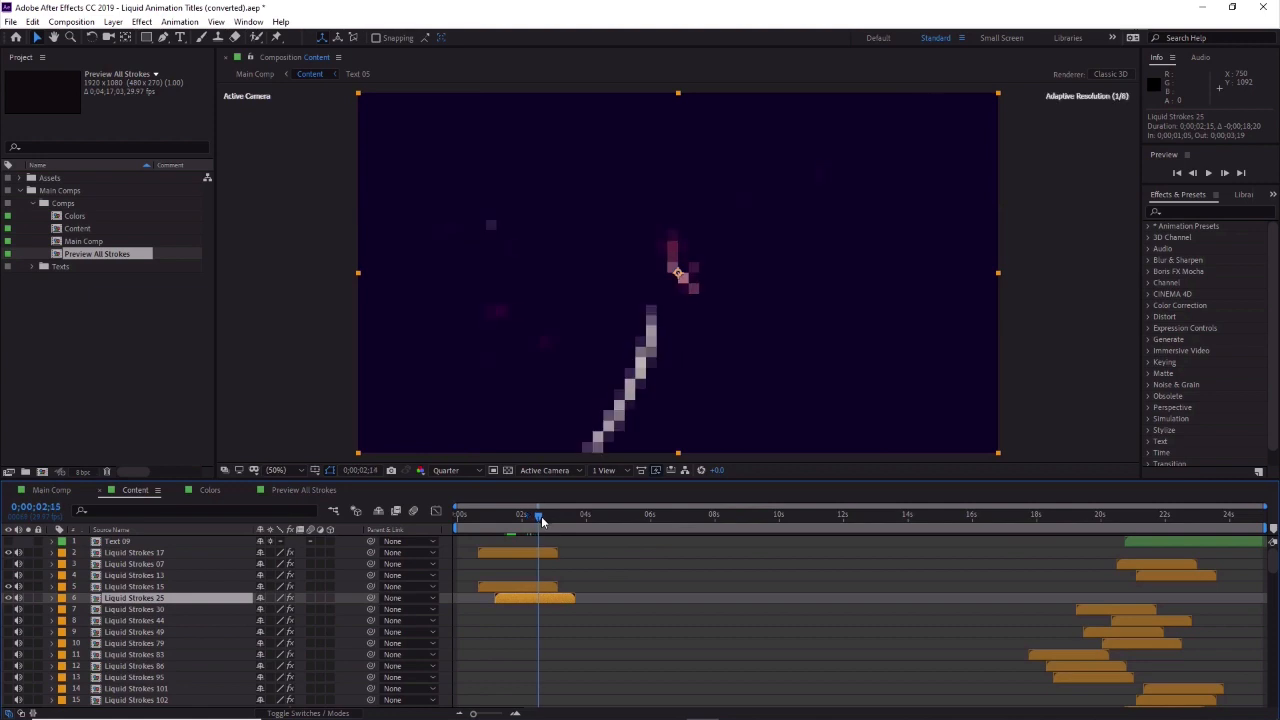
{"action": "left_click_drag", "start_coordinate": [538, 520], "coordinate": [531, 518]}
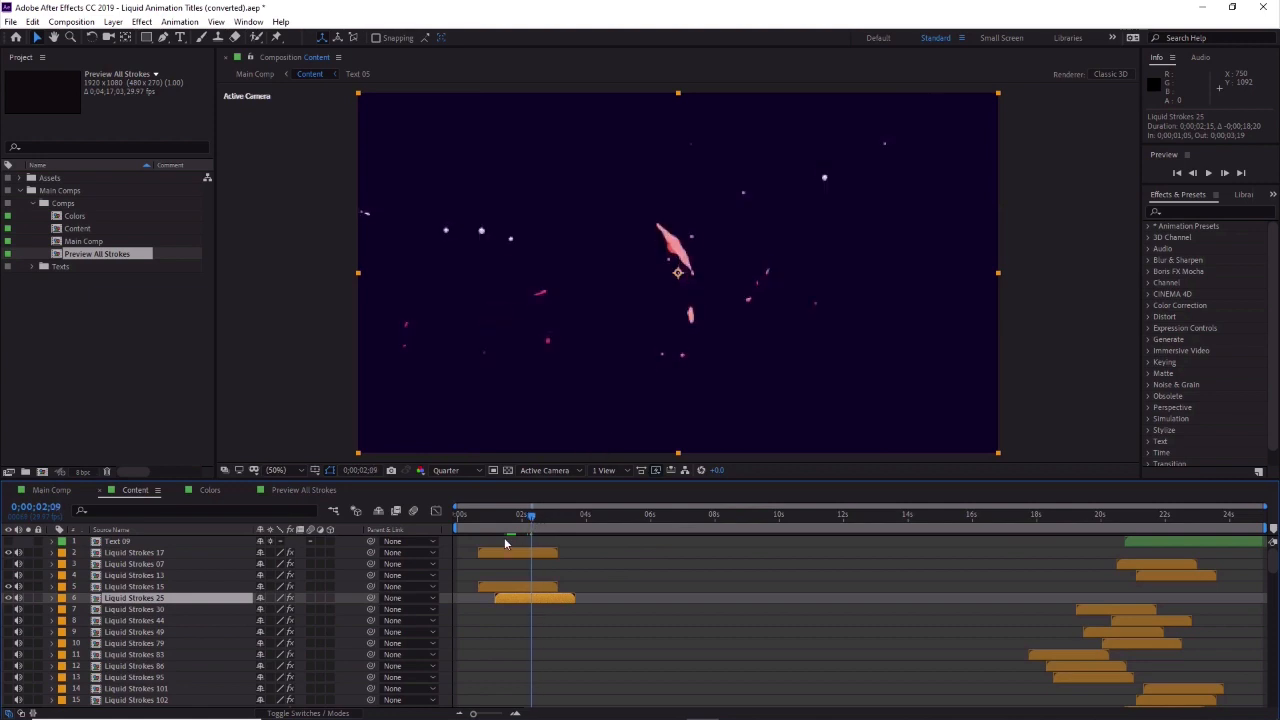
{"action": "left_click", "coordinate": [9, 553]}
{"action": "left_click", "coordinate": [8, 587]}
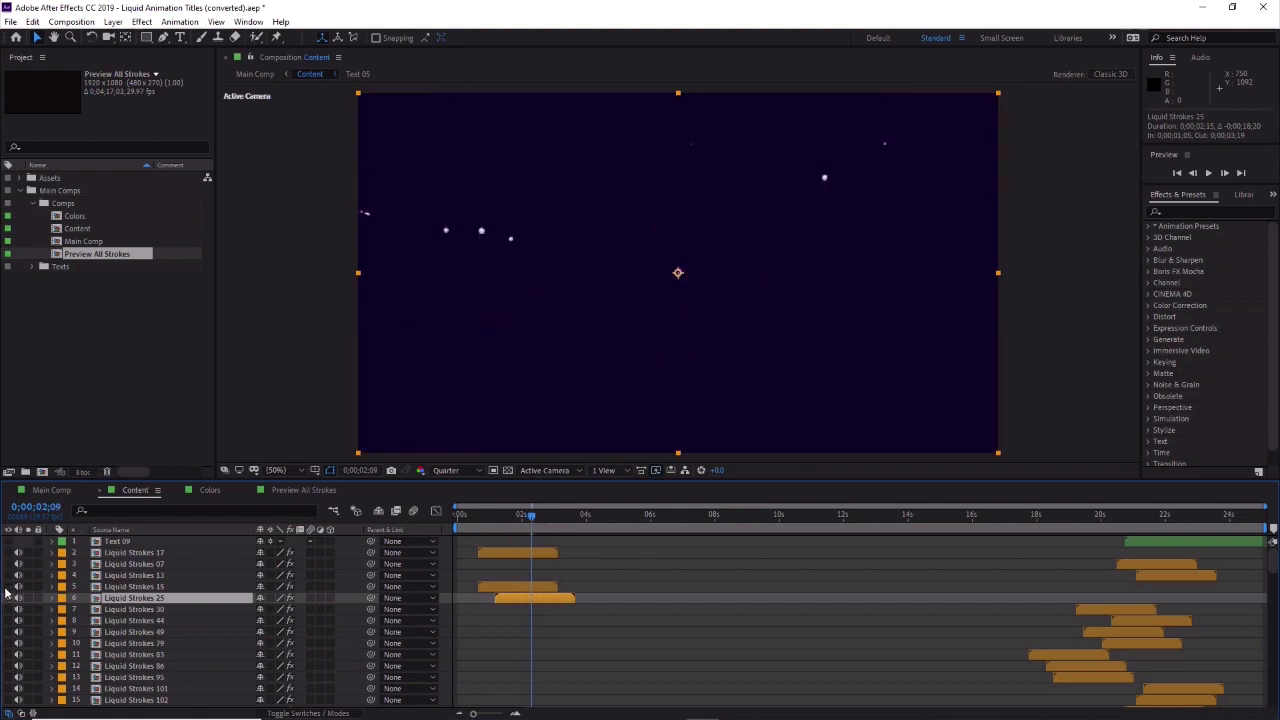
{"action": "mouse_move", "coordinate": [532, 518]}
{"action": "left_mouse_down"}
{"action": "mouse_move", "coordinate": [550, 532]}
{"action": "mouse_move", "coordinate": [535, 531]}
{"action": "left_mouse_up"}
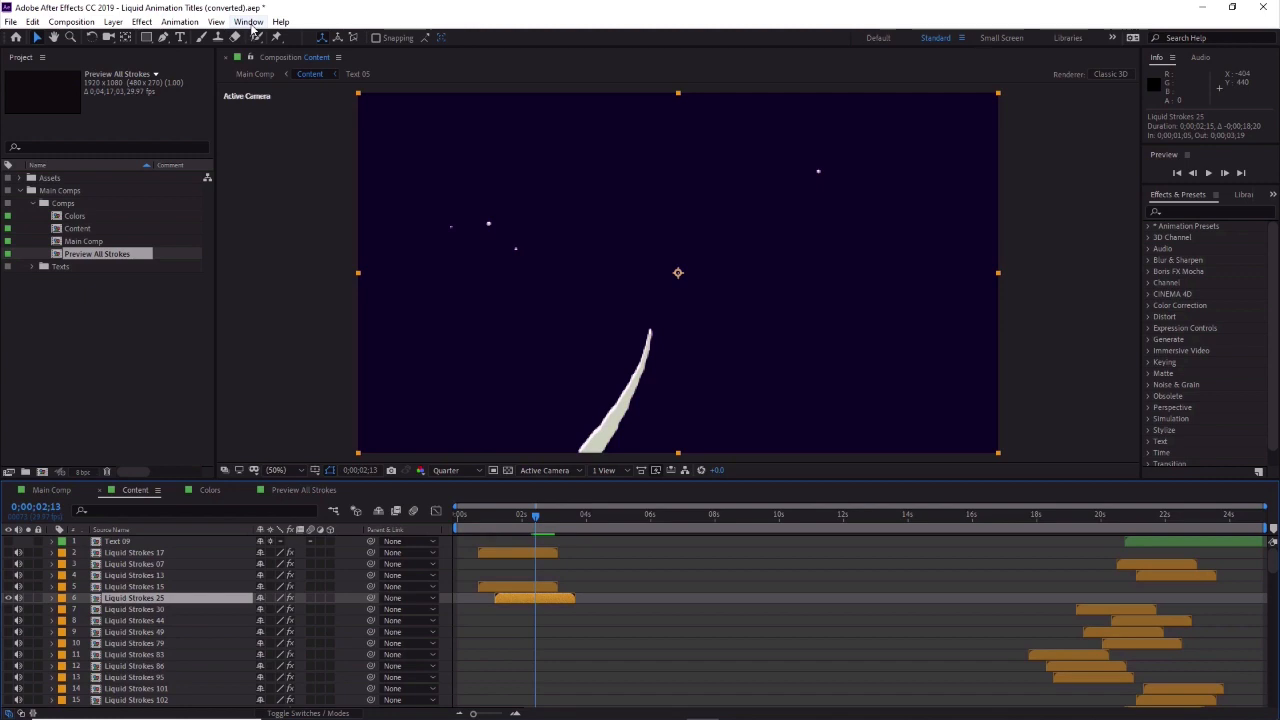
Open Effect Controls for Liquid Strokes 25 and set its Tint Map Black To color to dark red 7E0C0C.
{"action": "left_click", "coordinate": [249, 22]}
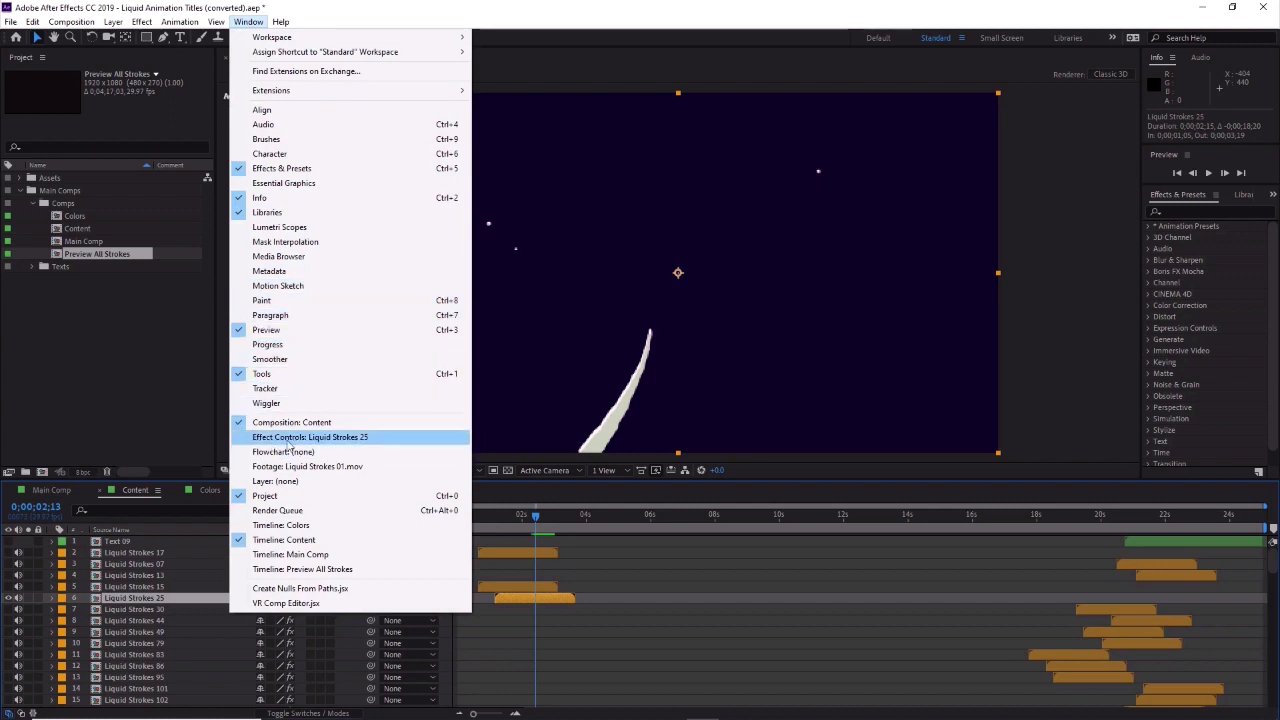
{"action": "left_click", "coordinate": [348, 441]}
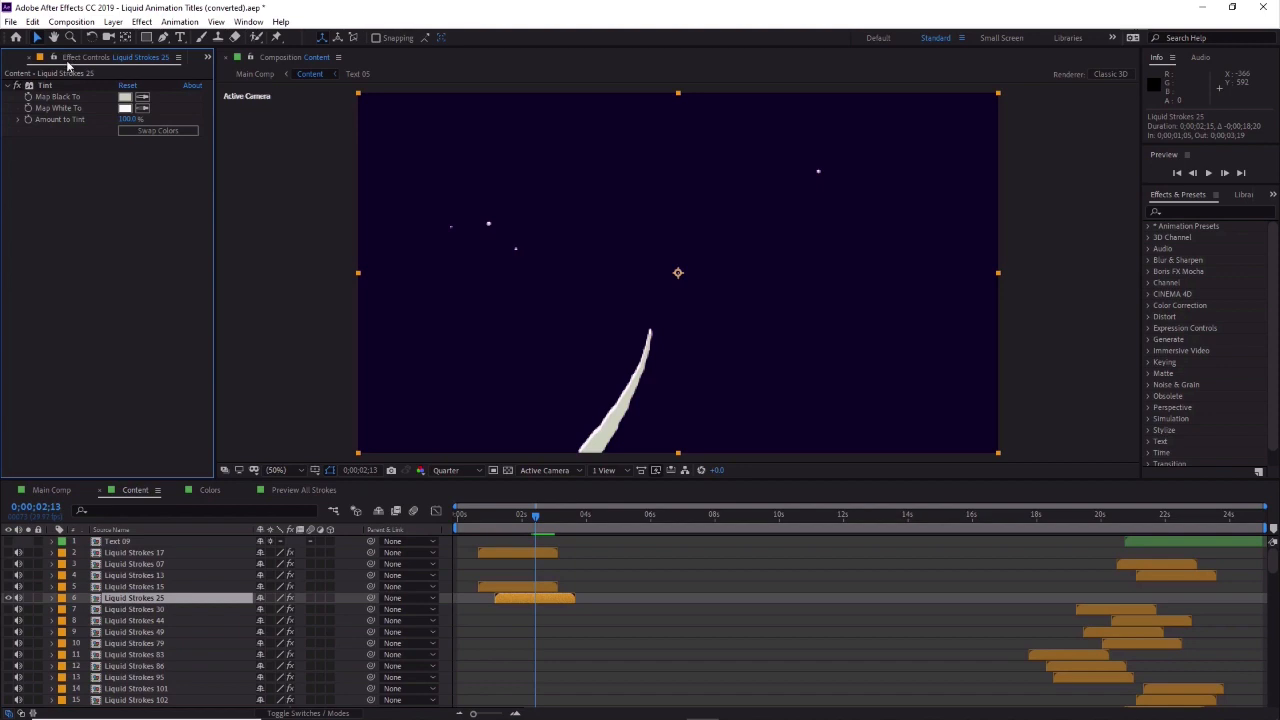
{"action": "left_click", "coordinate": [125, 97]}
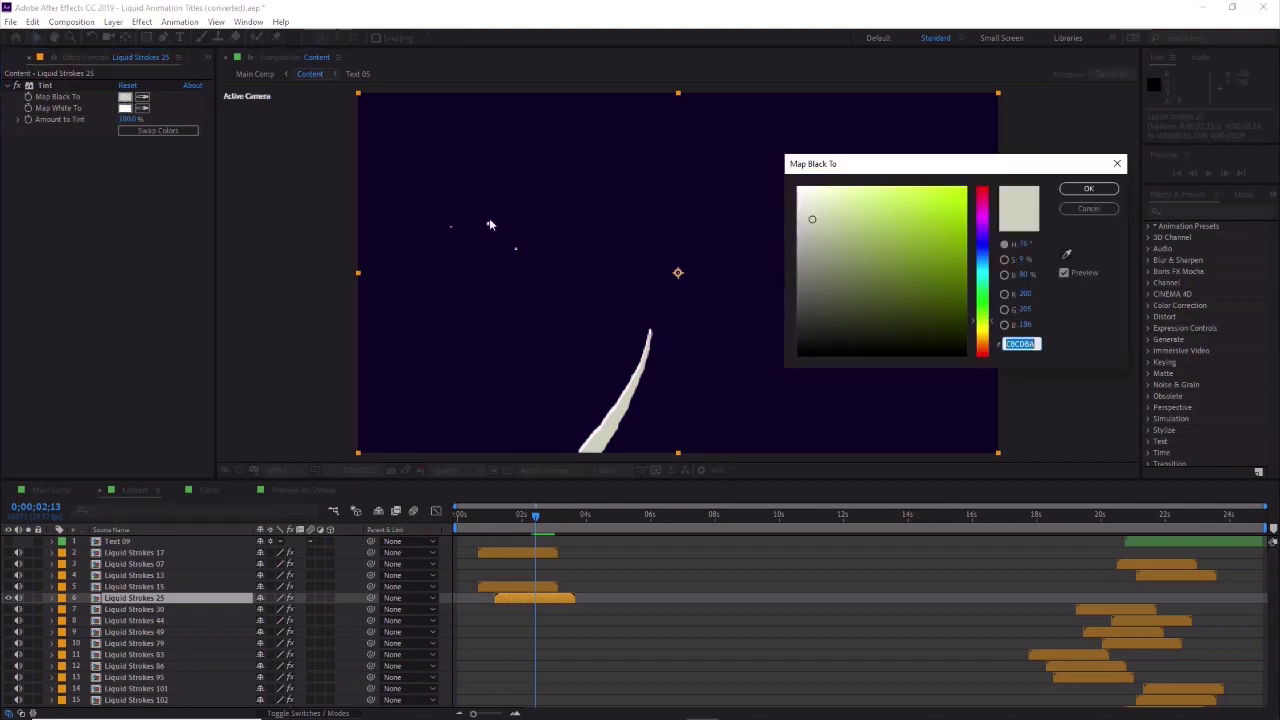
{"action": "mouse_move", "coordinate": [890, 288]}
{"action": "left_mouse_down"}
{"action": "mouse_move", "coordinate": [916, 236]}
{"action": "mouse_move", "coordinate": [916, 305]}
{"action": "left_mouse_up"}
{"action": "mouse_move", "coordinate": [924, 262]}
{"action": "left_mouse_down"}
{"action": "mouse_move", "coordinate": [931, 214]}
{"action": "mouse_move", "coordinate": [940, 315]}
{"action": "left_mouse_up"}
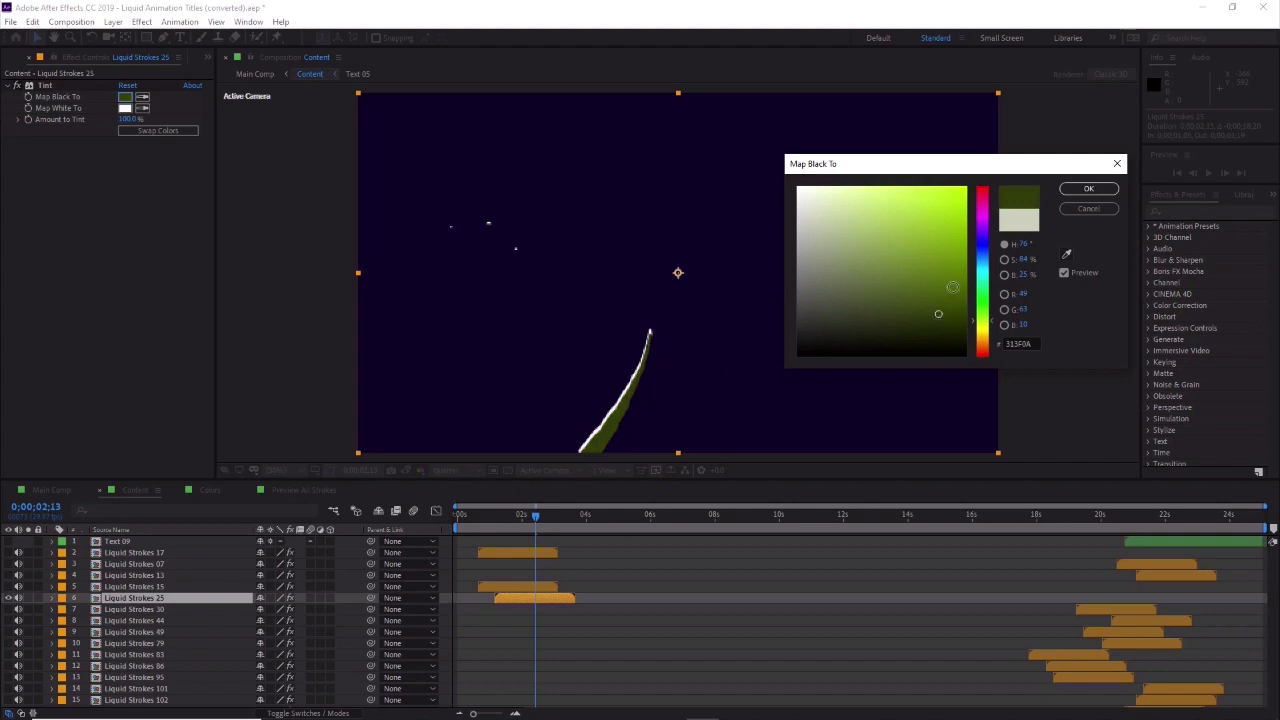
{"action": "left_click_drag", "start_coordinate": [952, 306], "coordinate": [951, 277]}
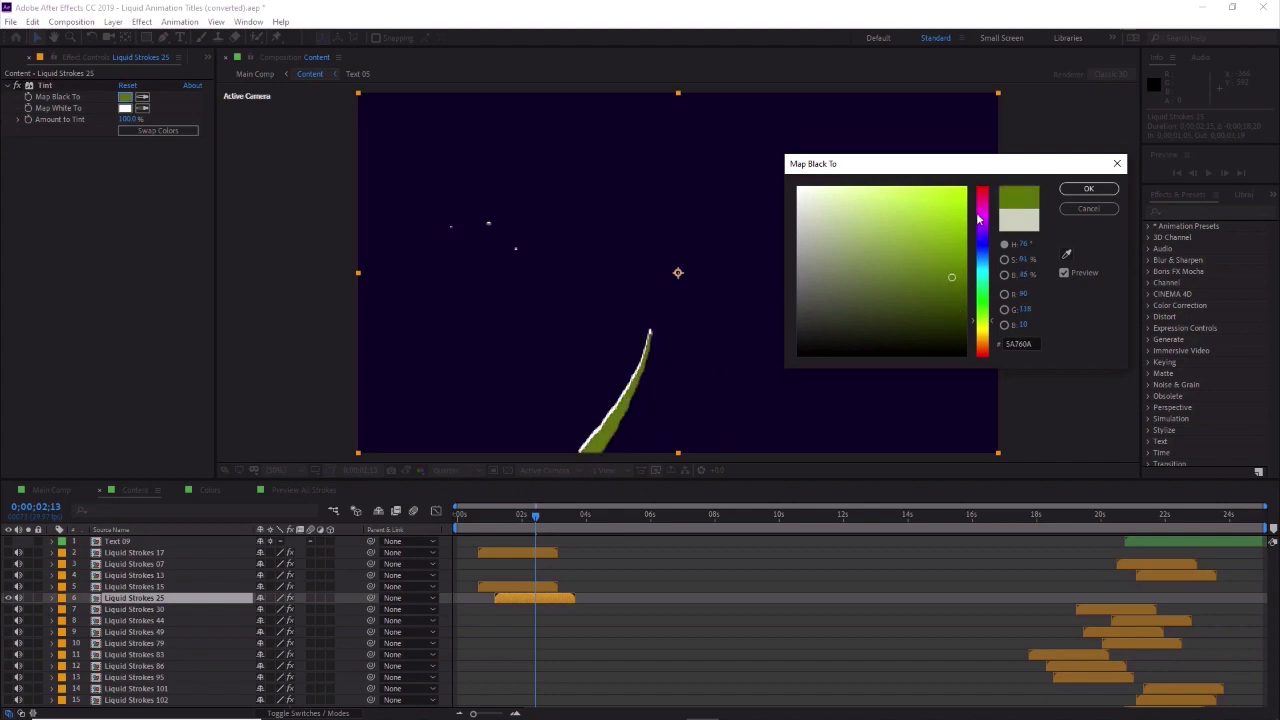
{"action": "left_click_drag", "start_coordinate": [984, 206], "coordinate": [989, 176]}
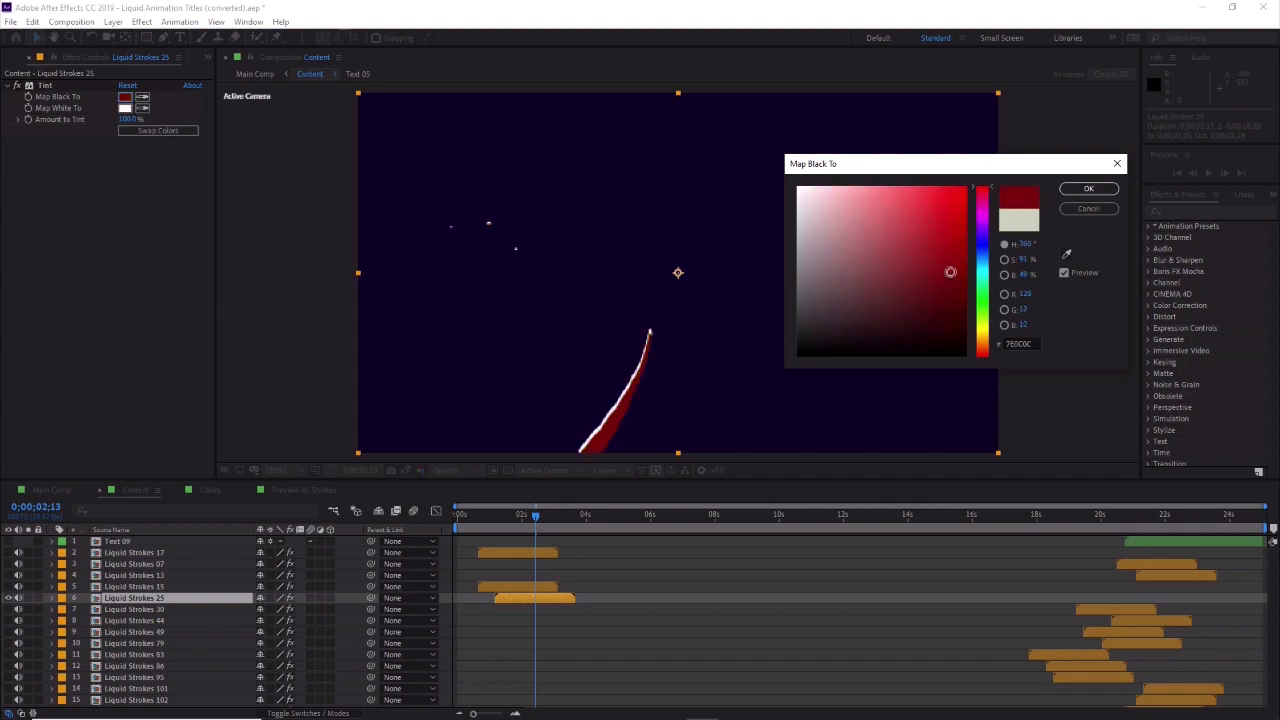
{"action": "left_click", "coordinate": [950, 272]}
{"action": "left_click", "coordinate": [1087, 189]}
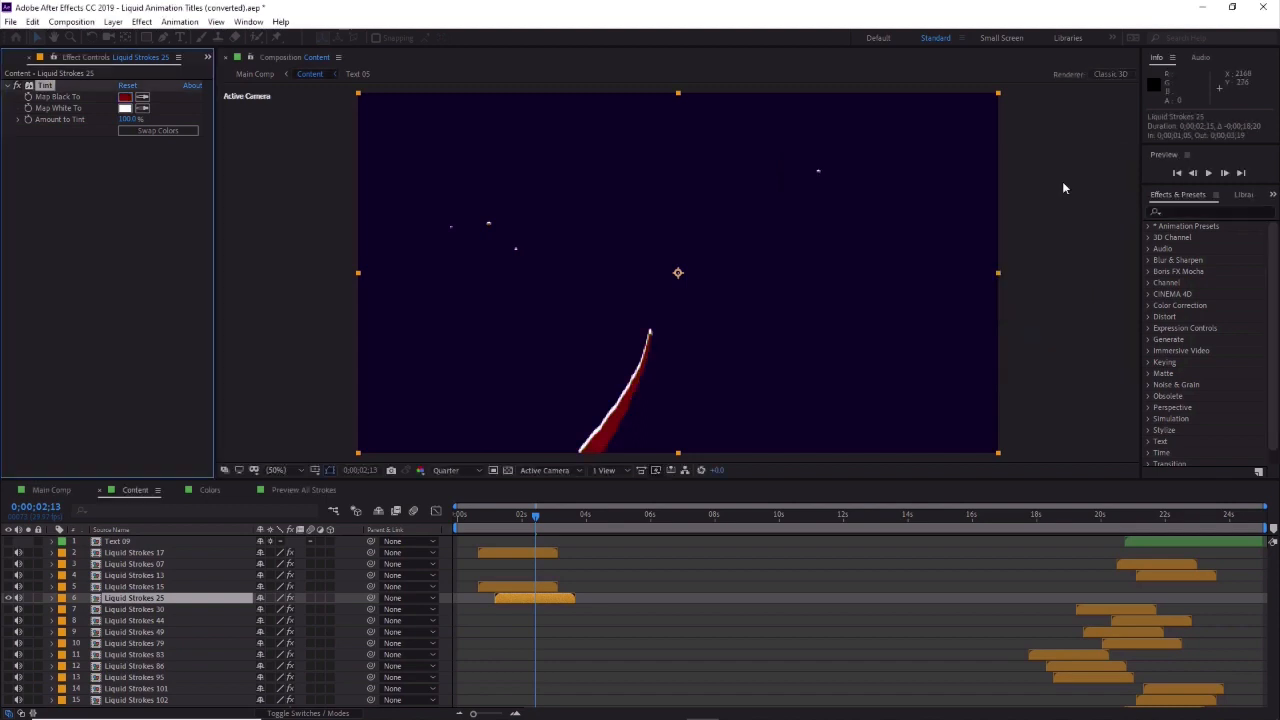
Set the Tint Map White To color of Liquid Strokes 25 to light red FF6262.
{"action": "left_click", "coordinate": [124, 108]}
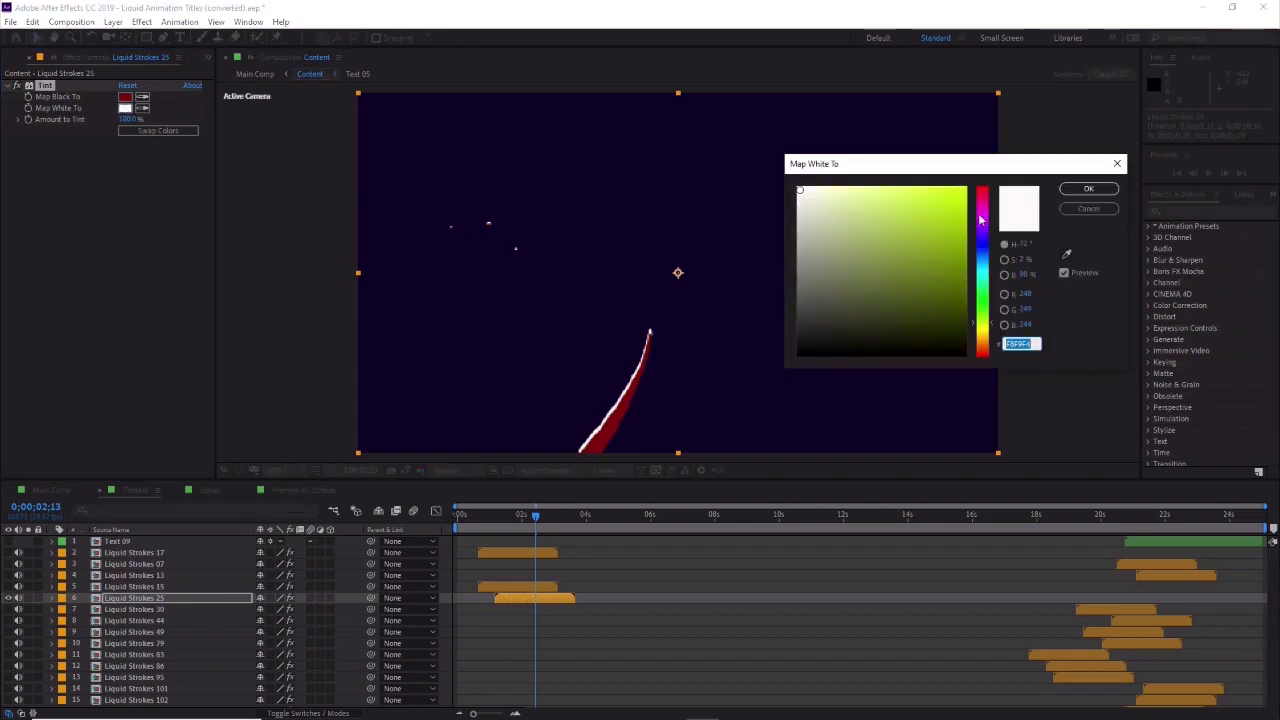
{"action": "left_click_drag", "start_coordinate": [983, 218], "coordinate": [981, 160]}
{"action": "left_click", "coordinate": [877, 186]}
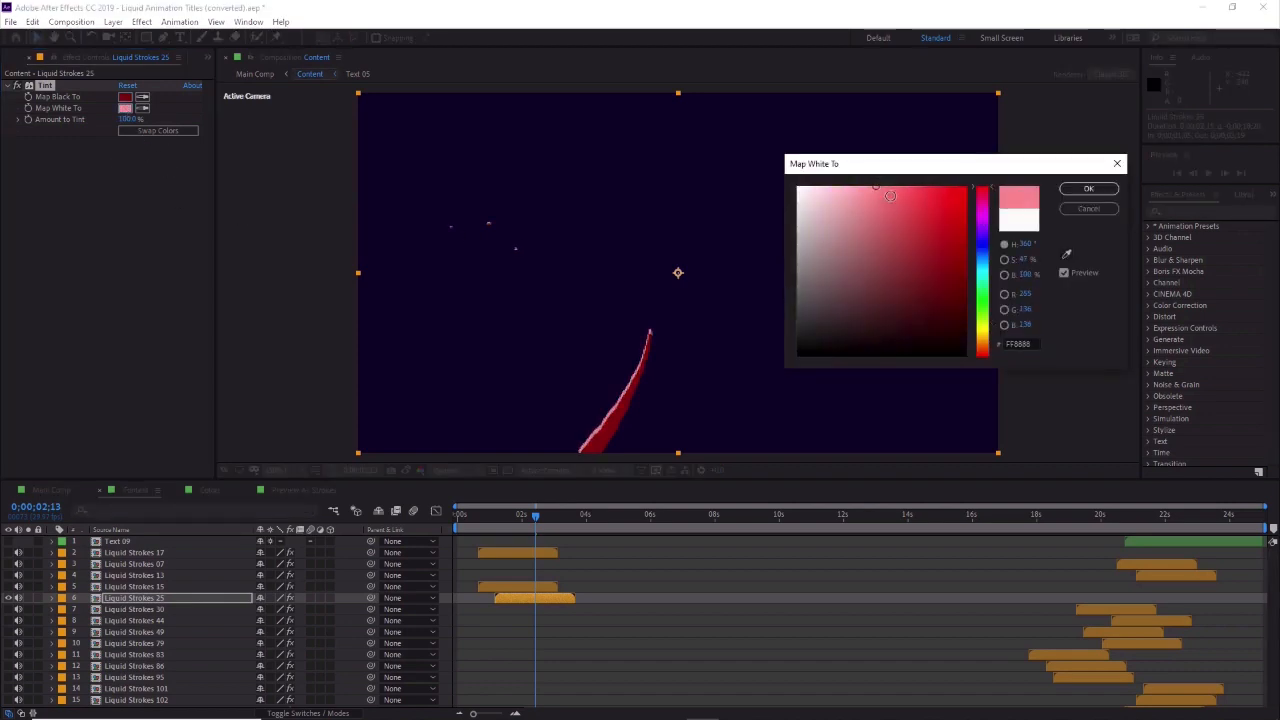
{"action": "left_click", "coordinate": [896, 188]}
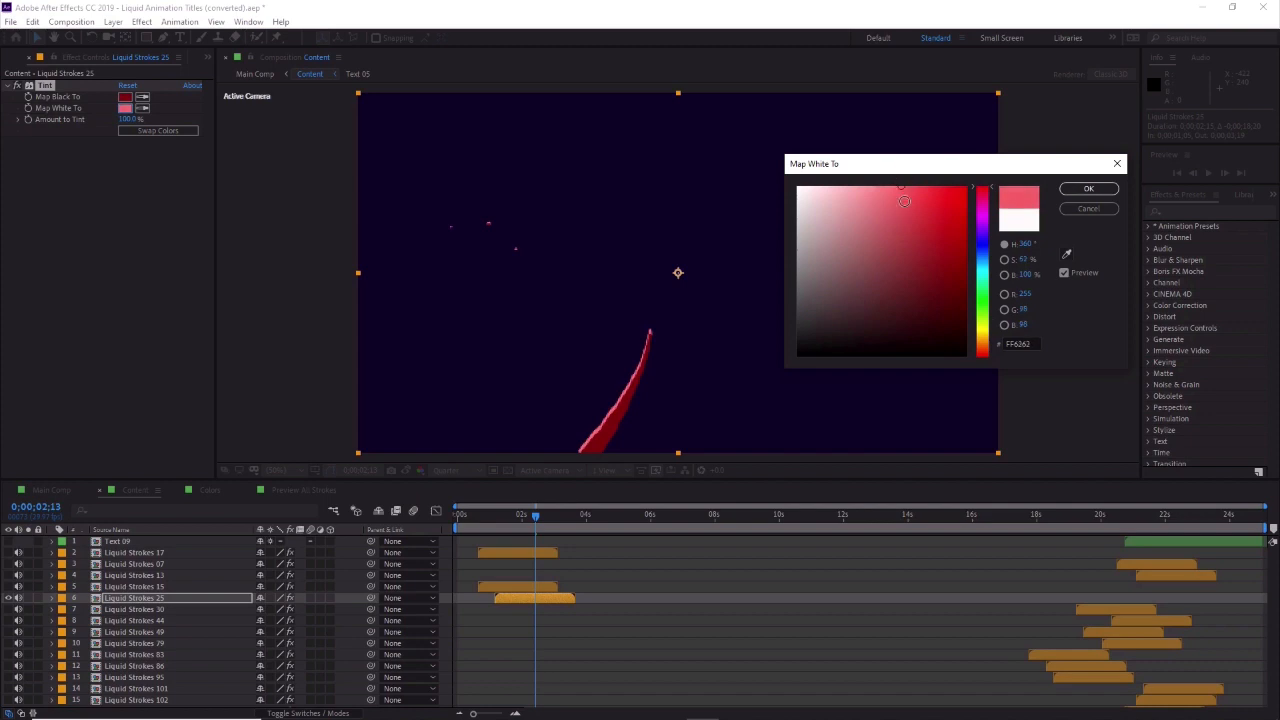
{"action": "left_click", "coordinate": [1088, 189]}
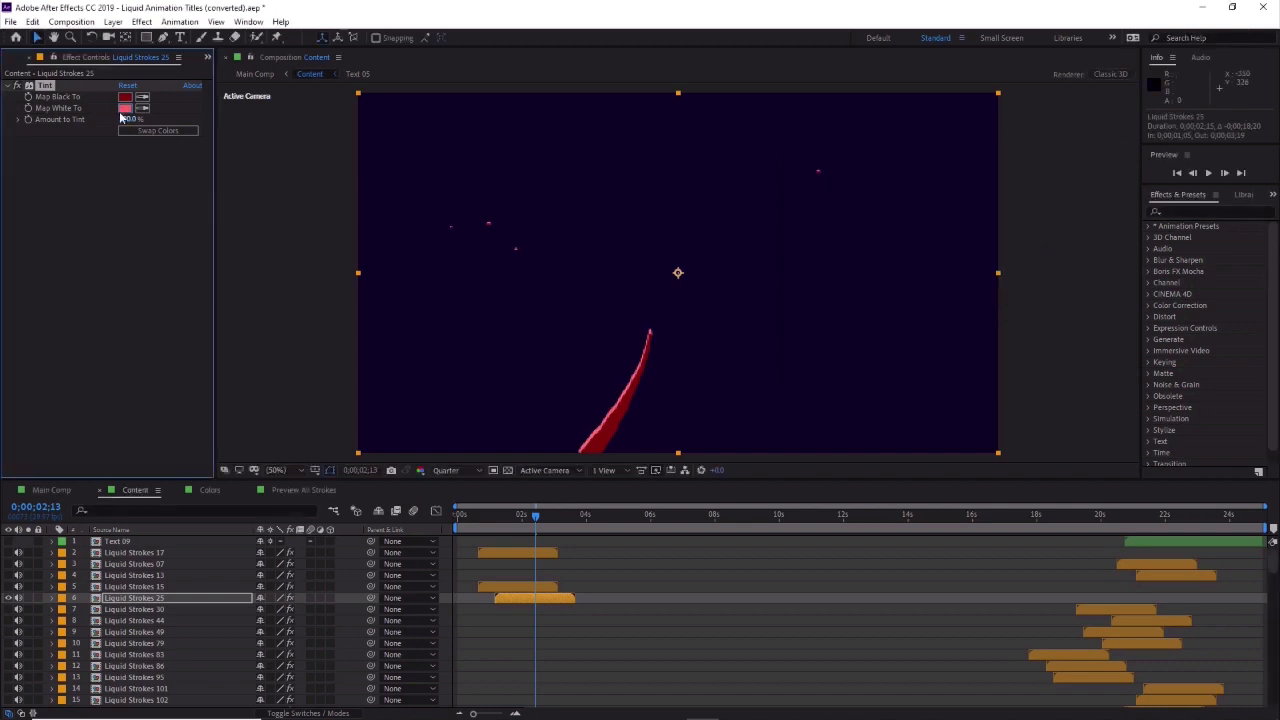
Brighten the Map Black To color of Liquid Strokes 25 to red CC0E0E and preview the stroke at 0;00;02;11.
{"action": "left_click", "coordinate": [125, 96]}
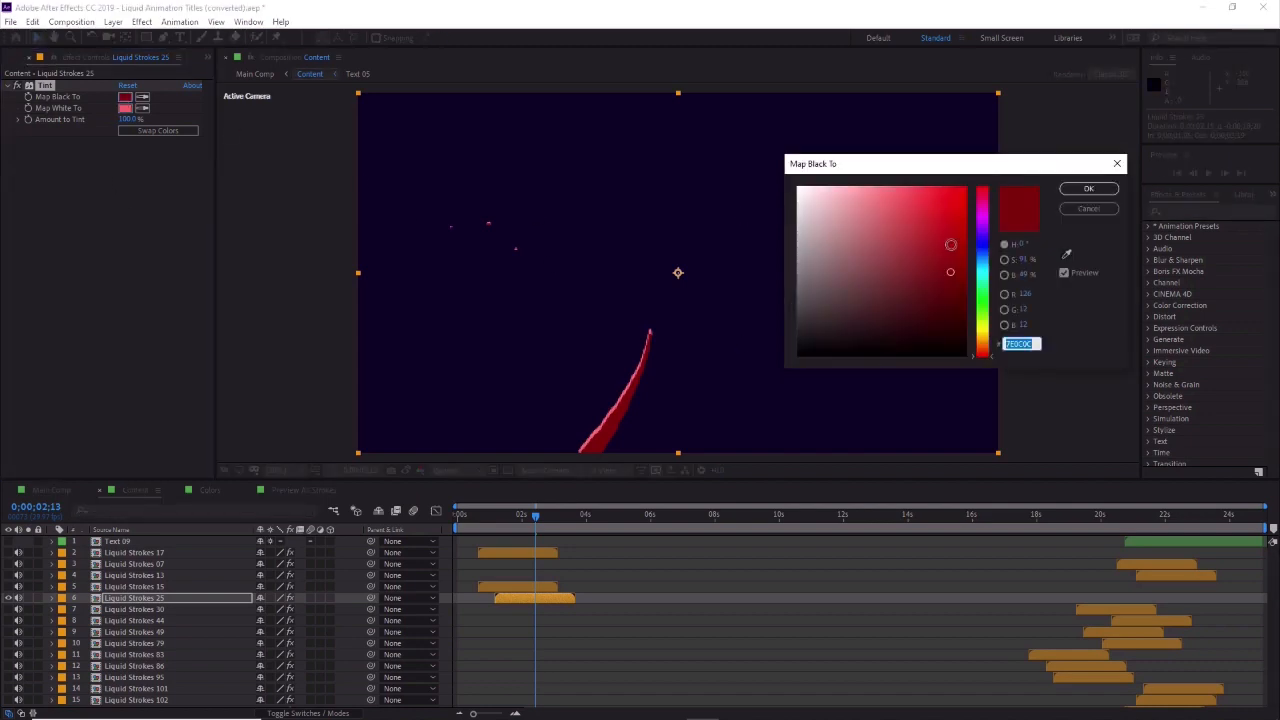
{"action": "left_click_drag", "start_coordinate": [950, 245], "coordinate": [952, 232]}
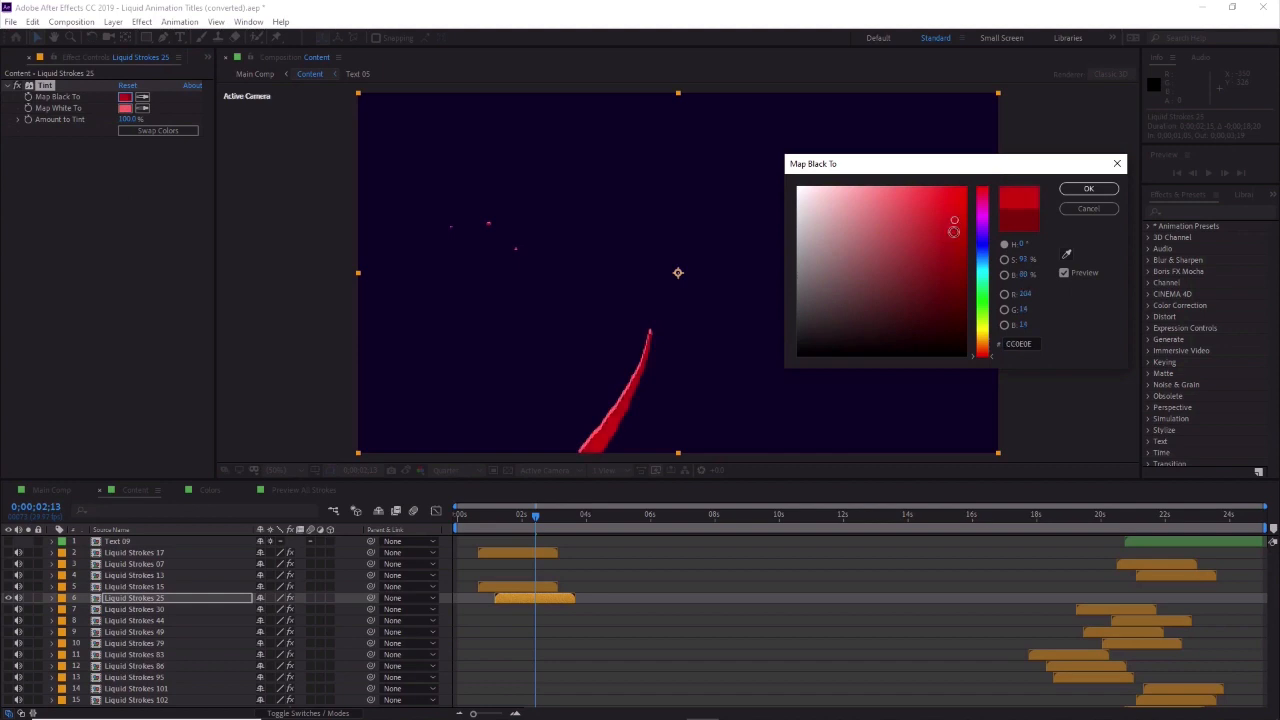
{"action": "left_click", "coordinate": [1085, 189]}
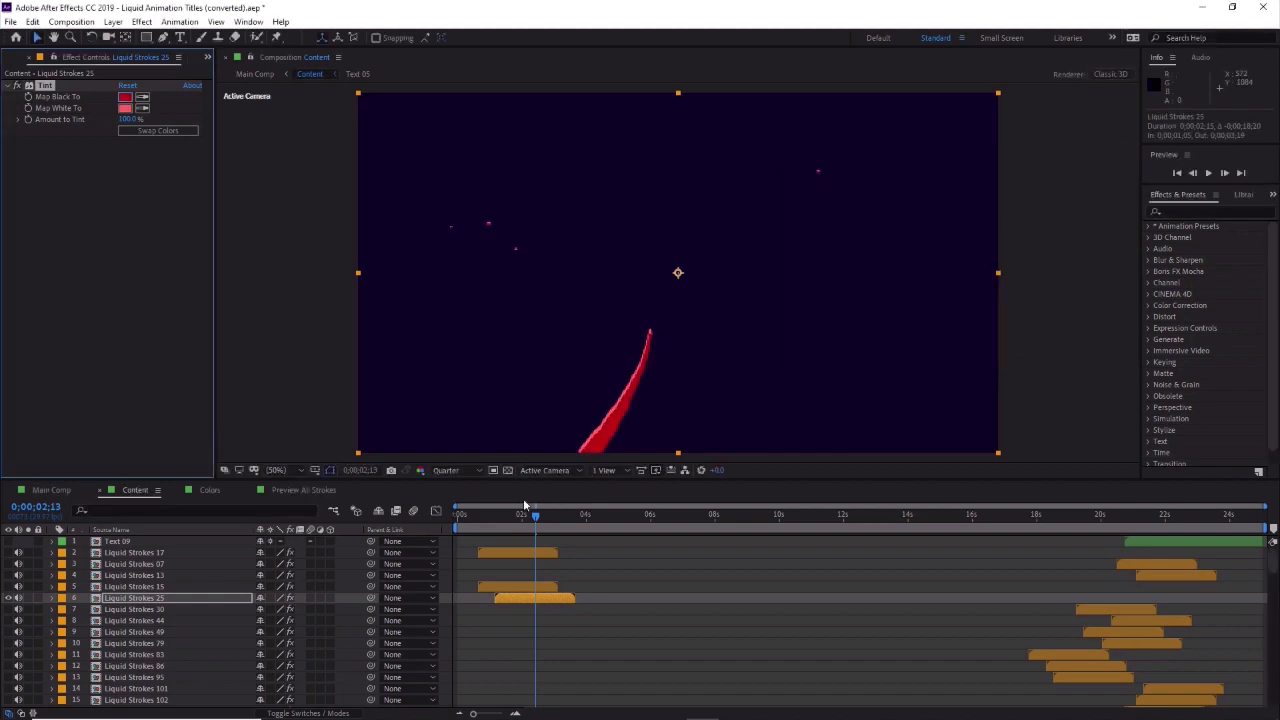
{"action": "mouse_move", "coordinate": [535, 516]}
{"action": "left_mouse_down"}
{"action": "mouse_move", "coordinate": [518, 517]}
{"action": "mouse_move", "coordinate": [534, 524]}
{"action": "left_mouse_up"}
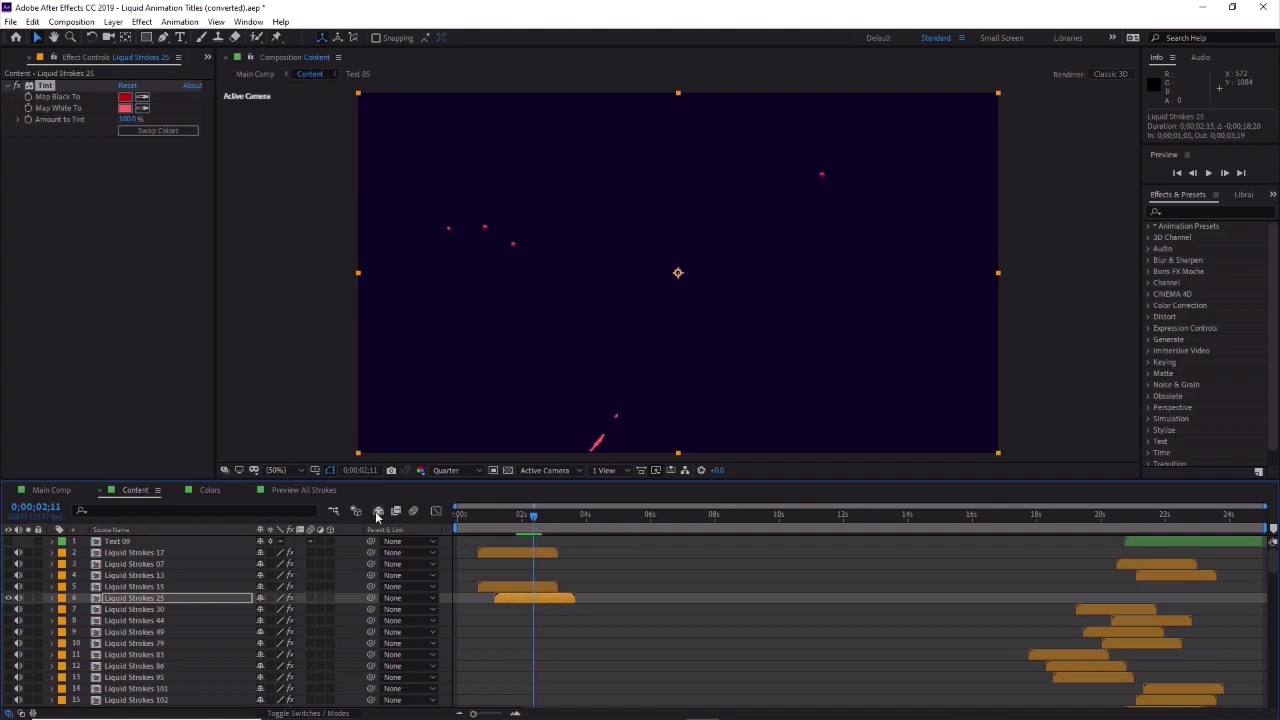
In the Colors composition, copy the Tint effect from purple swatch 10, layer Color 42.
{"action": "left_click", "coordinate": [211, 491]}
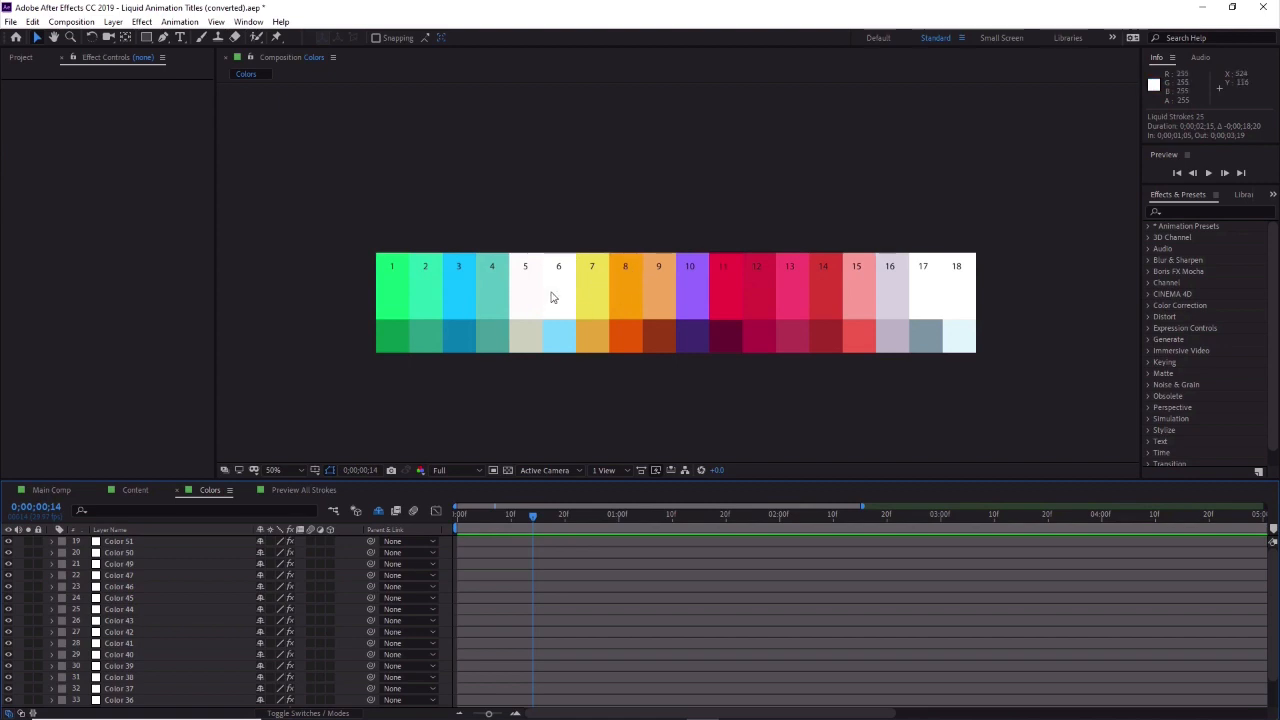
{"action": "left_click", "coordinate": [694, 266]}
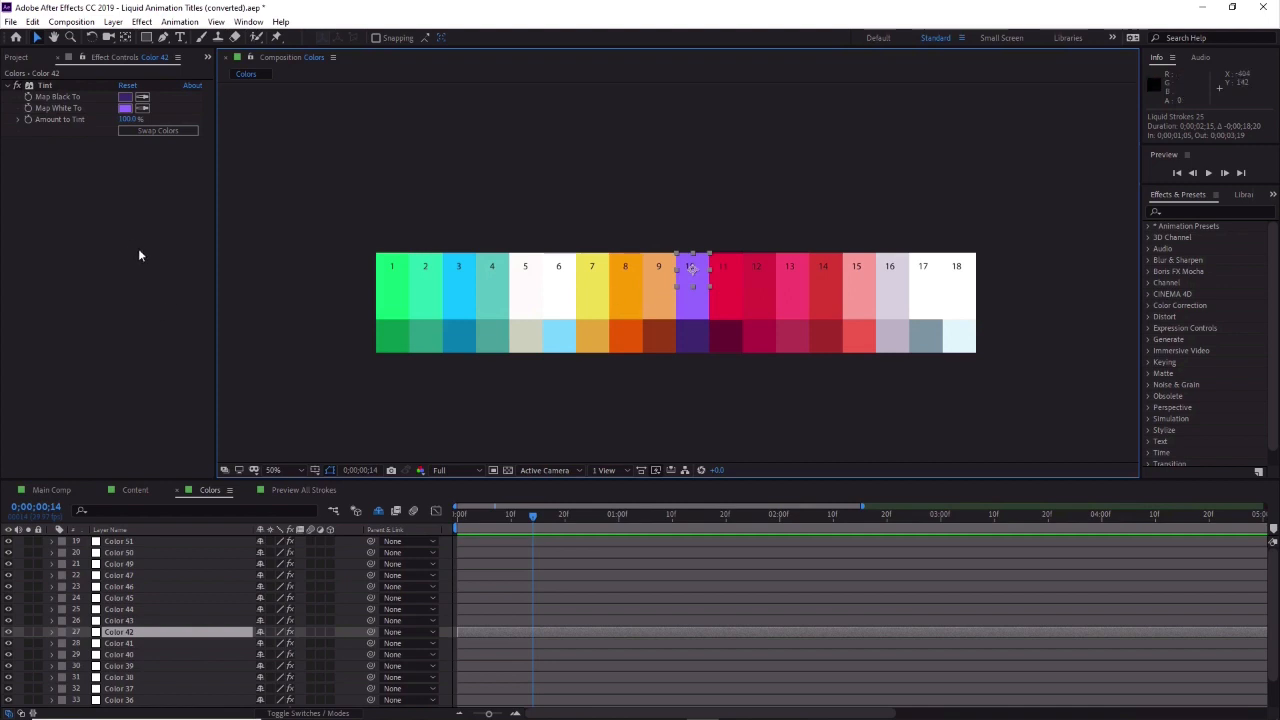
{"action": "left_click", "coordinate": [46, 86]}
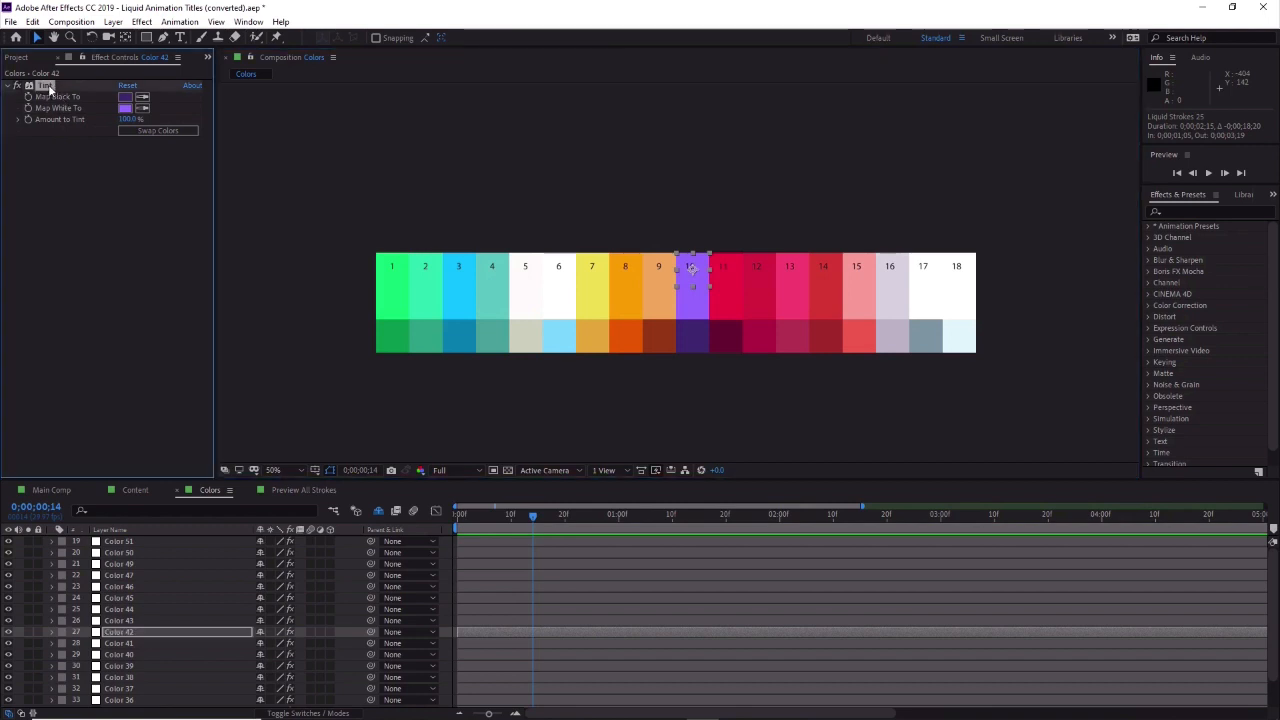
{"action": "right_click", "coordinate": [49, 88]}
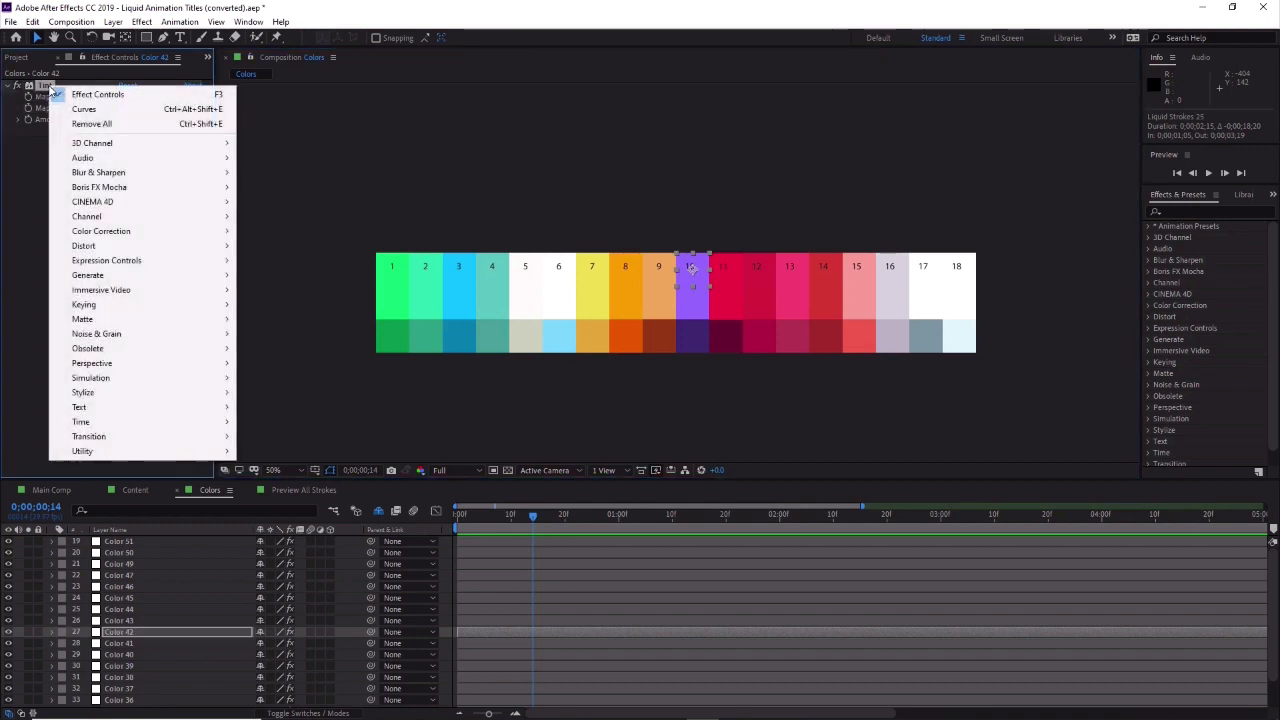
{"action": "left_click", "coordinate": [29, 156]}
{"action": "left_click", "coordinate": [44, 88]}
{"action": "key", "text": "Return"}
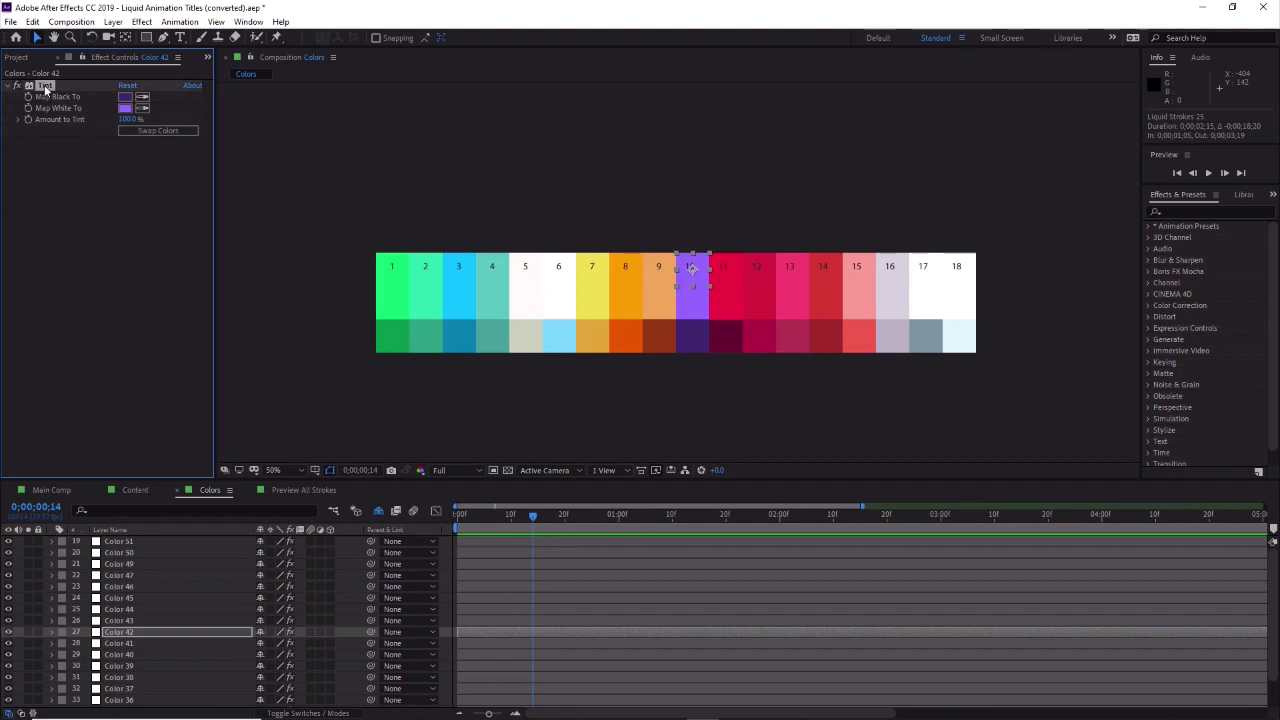
Paste the copied purple Tint over the Tint effect of Liquid Strokes 25 in Content and scrub to 0;00;02;17.
{"action": "left_click", "coordinate": [134, 491]}
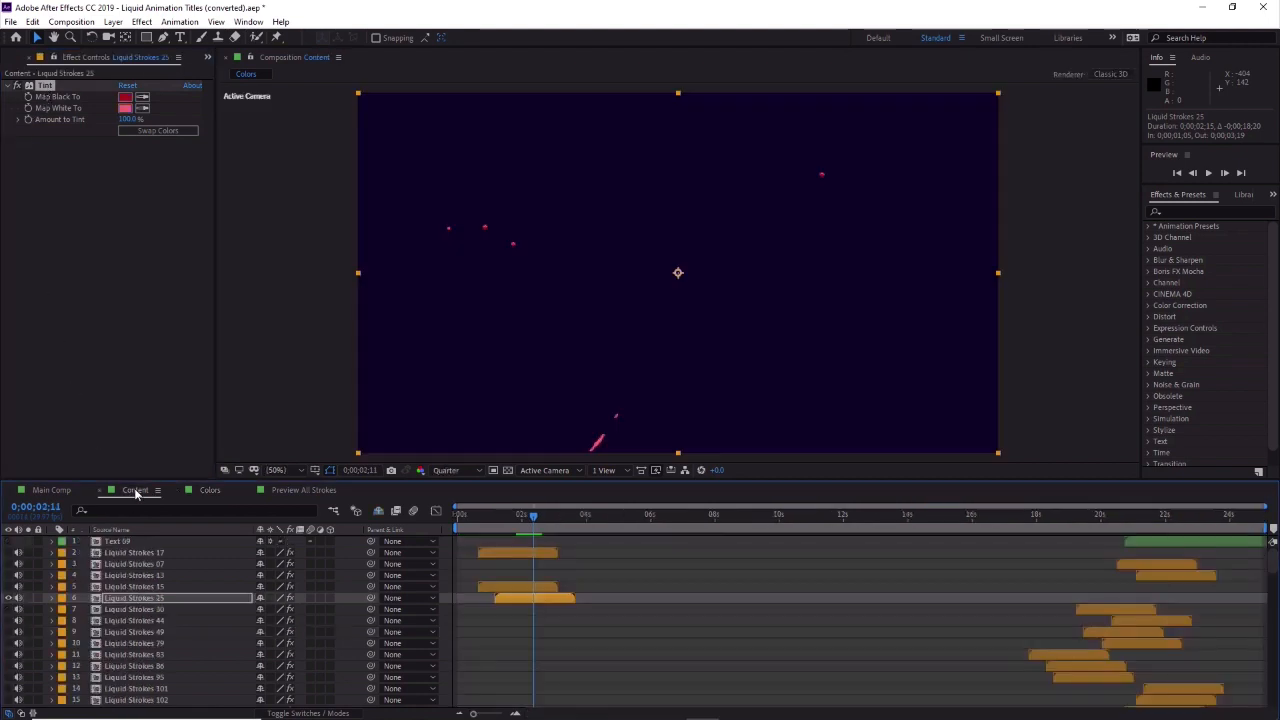
{"action": "mouse_move", "coordinate": [535, 518]}
{"action": "left_mouse_down"}
{"action": "mouse_move", "coordinate": [509, 521]}
{"action": "mouse_move", "coordinate": [537, 533]}
{"action": "left_mouse_up"}
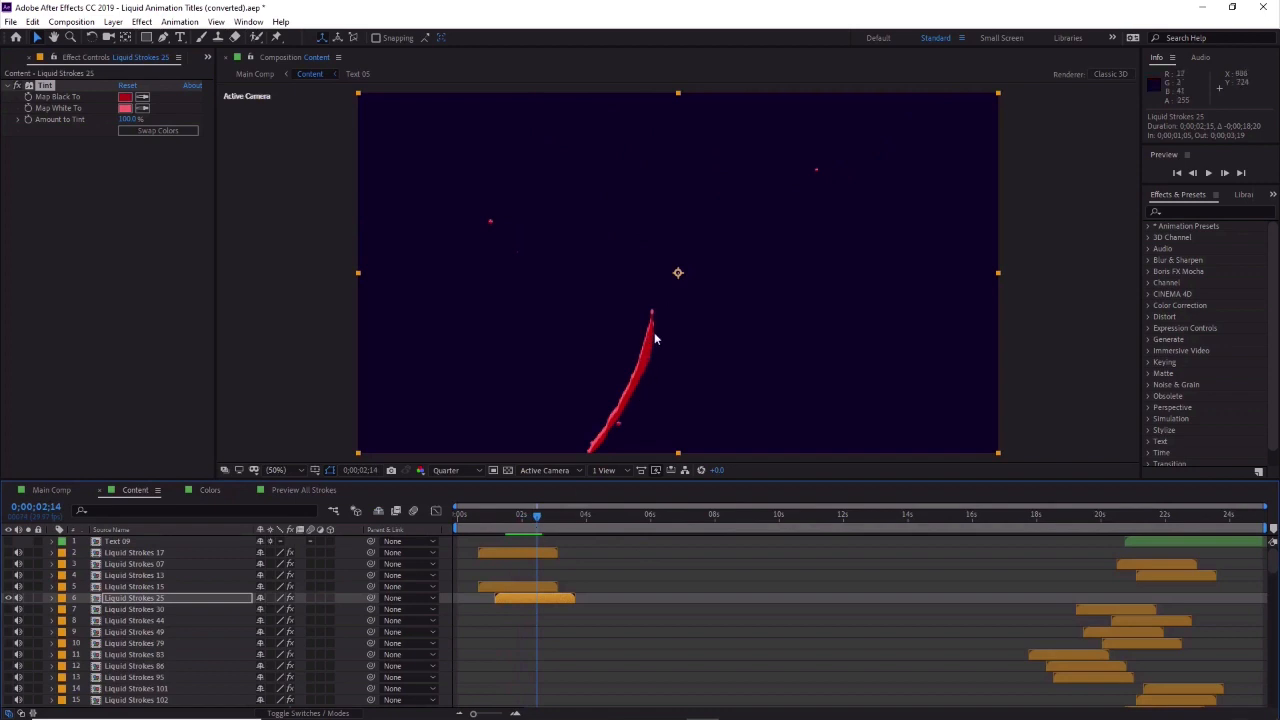
{"action": "left_click", "coordinate": [45, 88]}
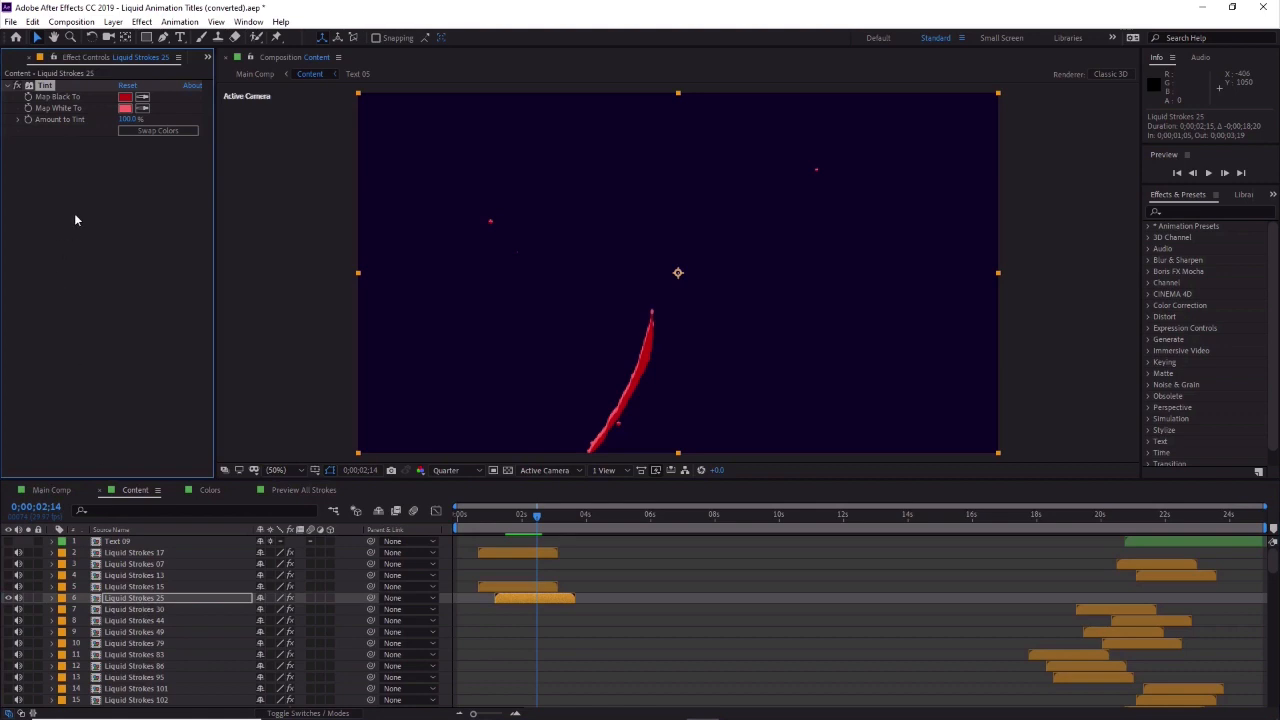
{"action": "key", "text": "ctrl+v"}
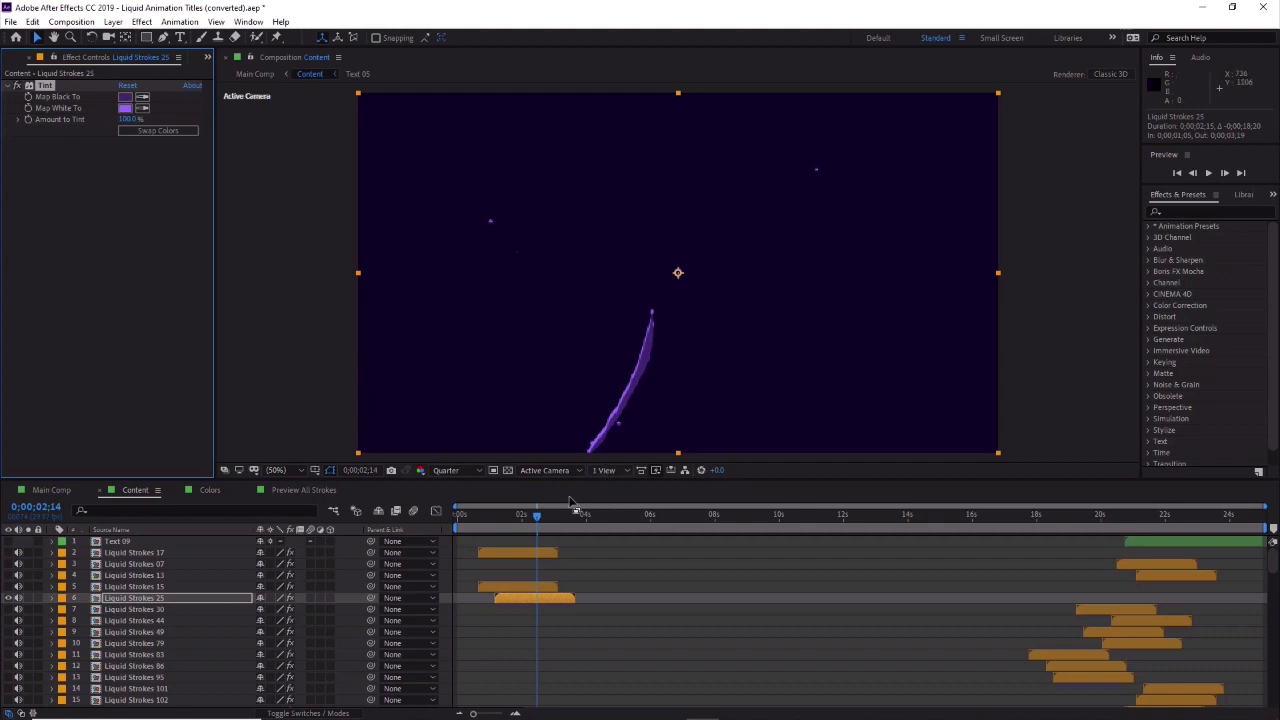
{"action": "mouse_move", "coordinate": [538, 518]}
{"action": "left_mouse_down"}
{"action": "mouse_move", "coordinate": [523, 519]}
{"action": "mouse_move", "coordinate": [540, 521]}
{"action": "left_mouse_up"}
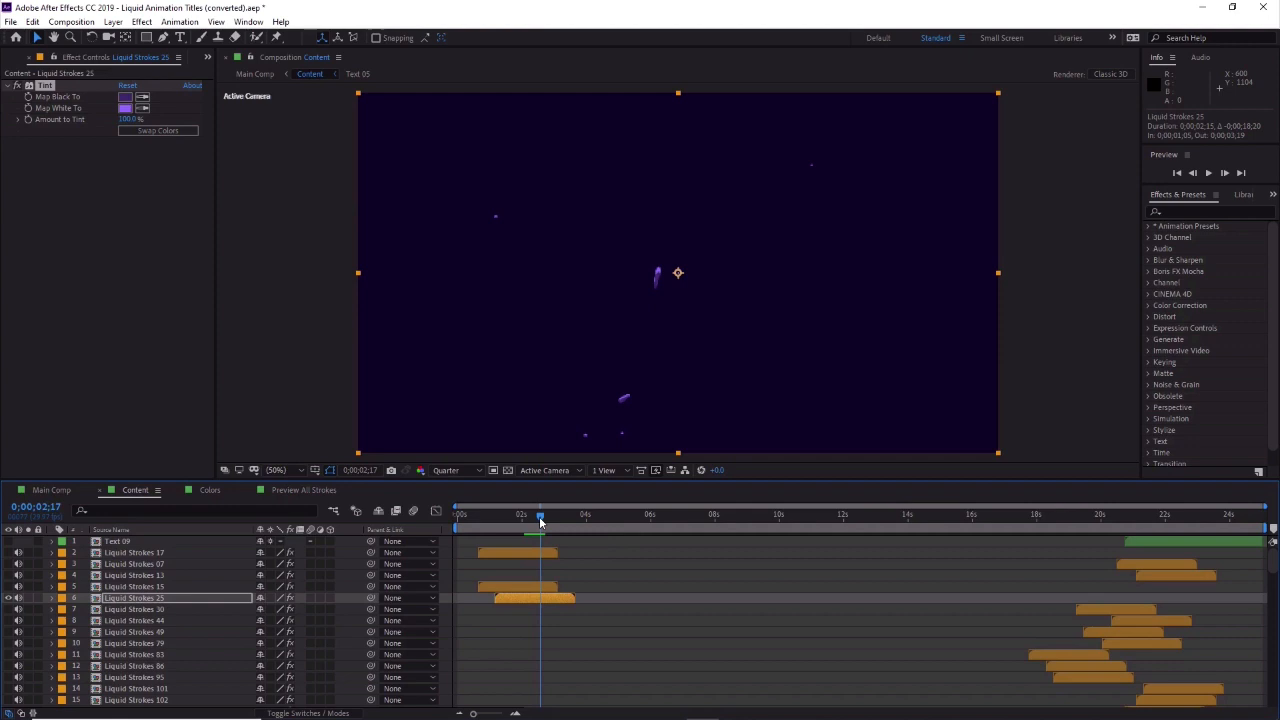
Import the idyllic-paradise tropical island .mov clip as footage and place it in Content beneath all Liquid Strokes layers, directly above Dark Purple Solid 6.
{"action": "left_click", "coordinate": [10, 22]}
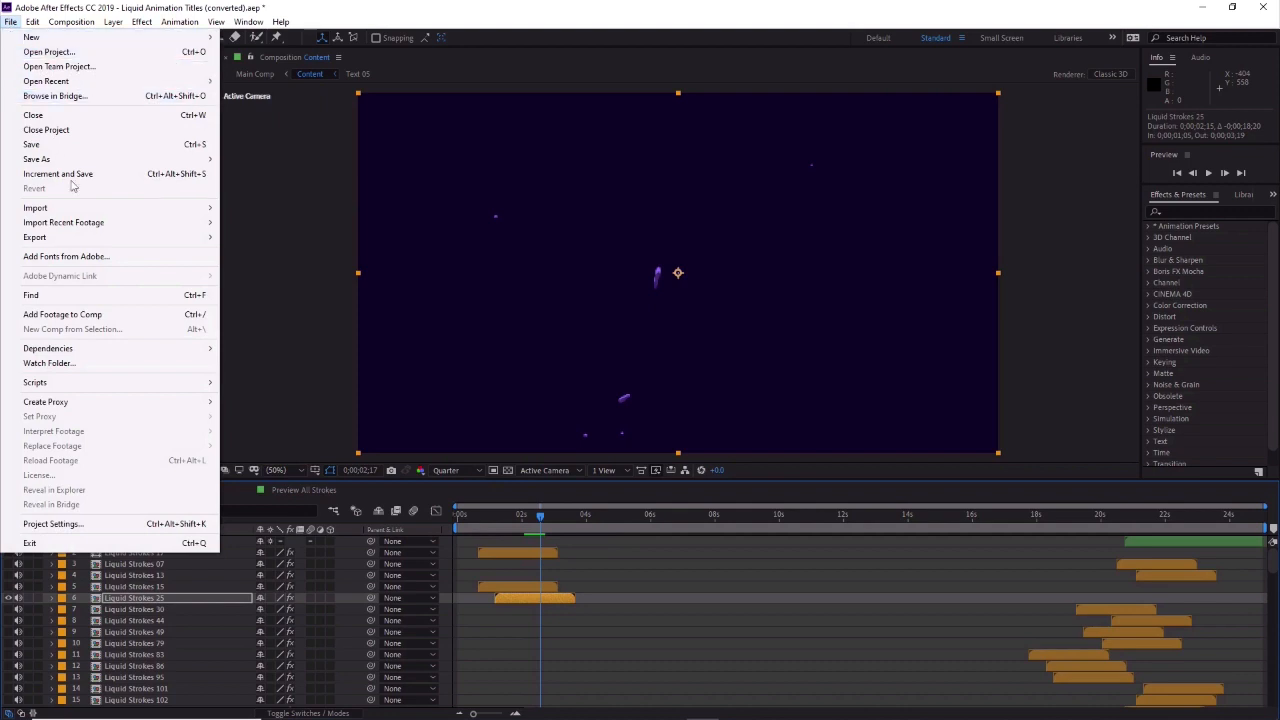
{"action": "mouse_move", "coordinate": [97, 211]}
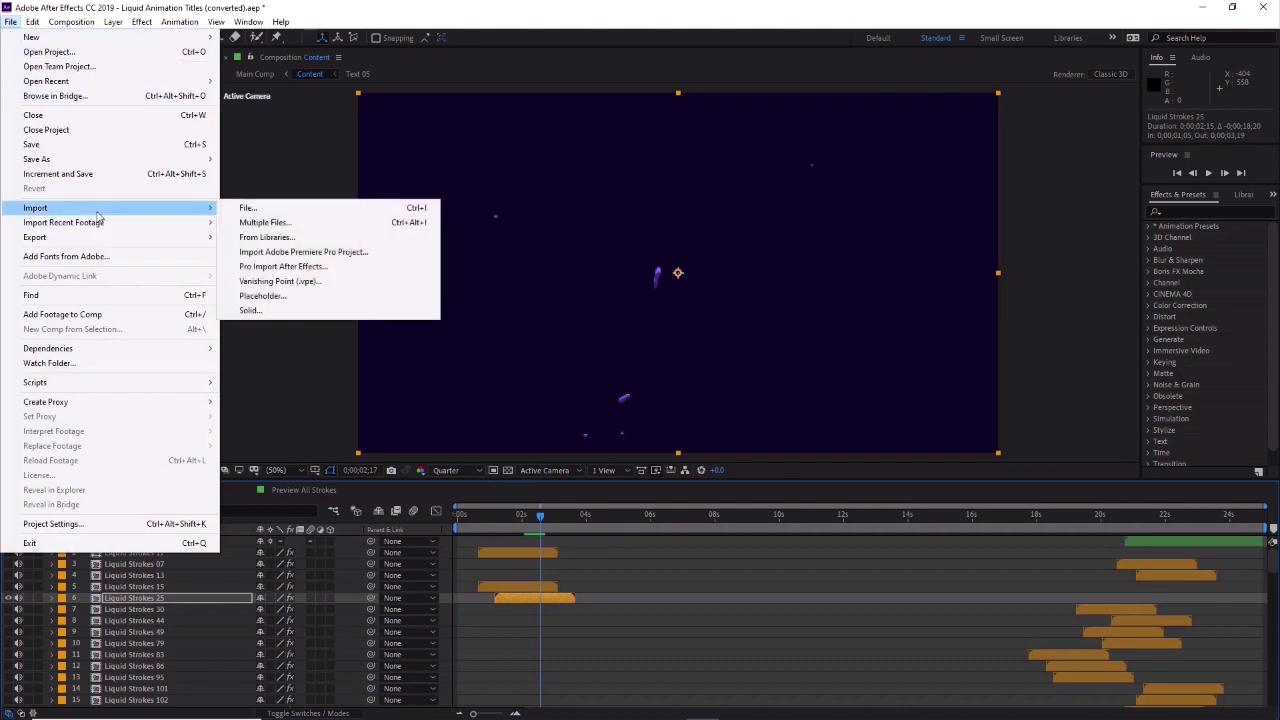
{"action": "left_click", "coordinate": [247, 210]}
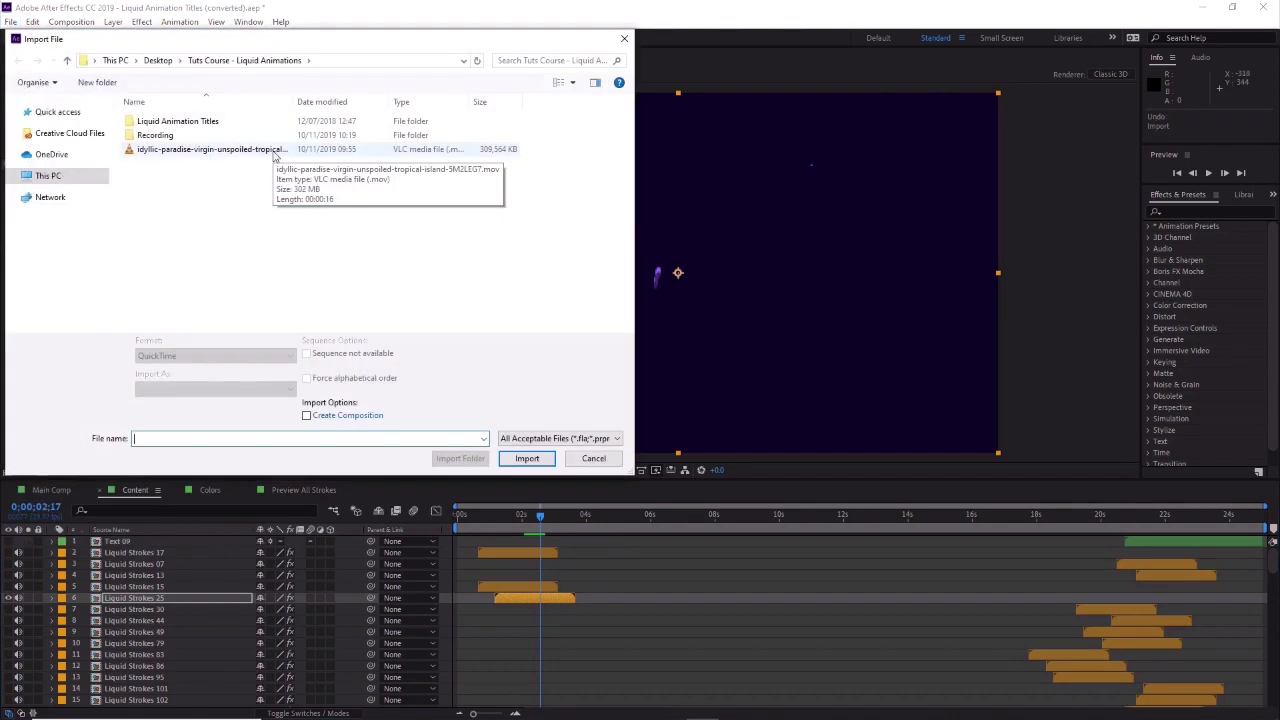
{"action": "left_click", "coordinate": [274, 150]}
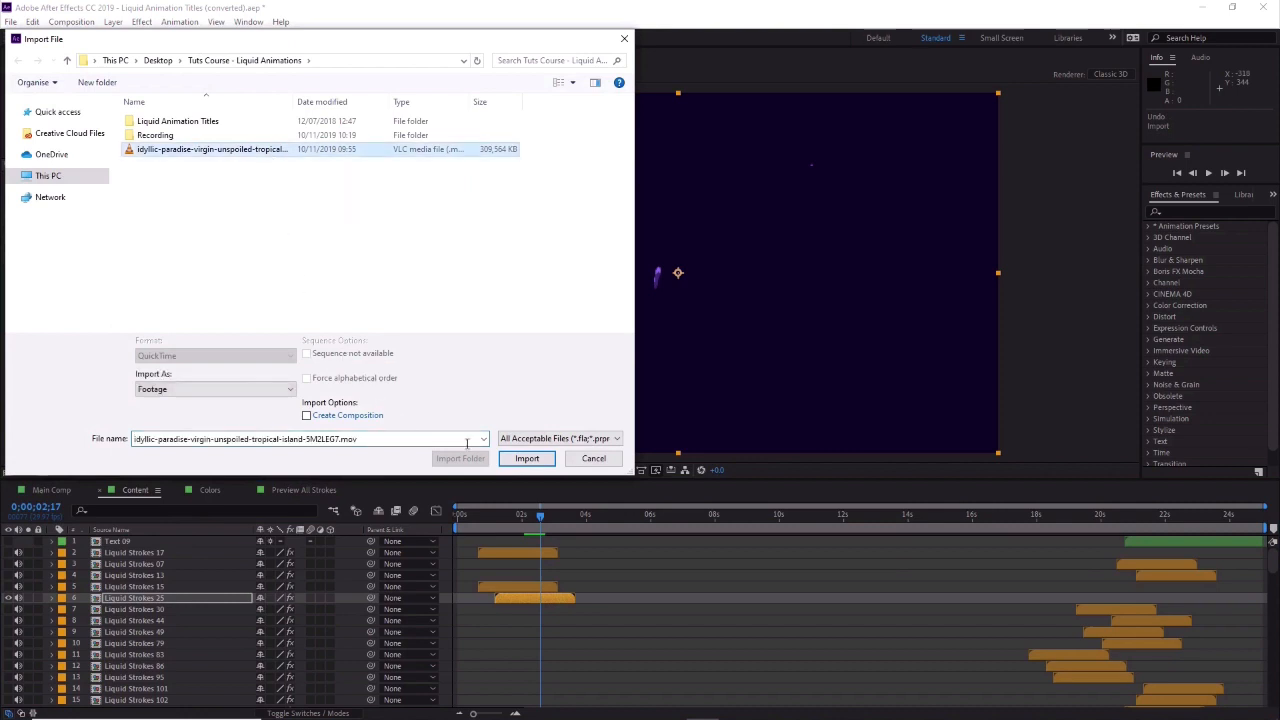
{"action": "left_click", "coordinate": [527, 460]}
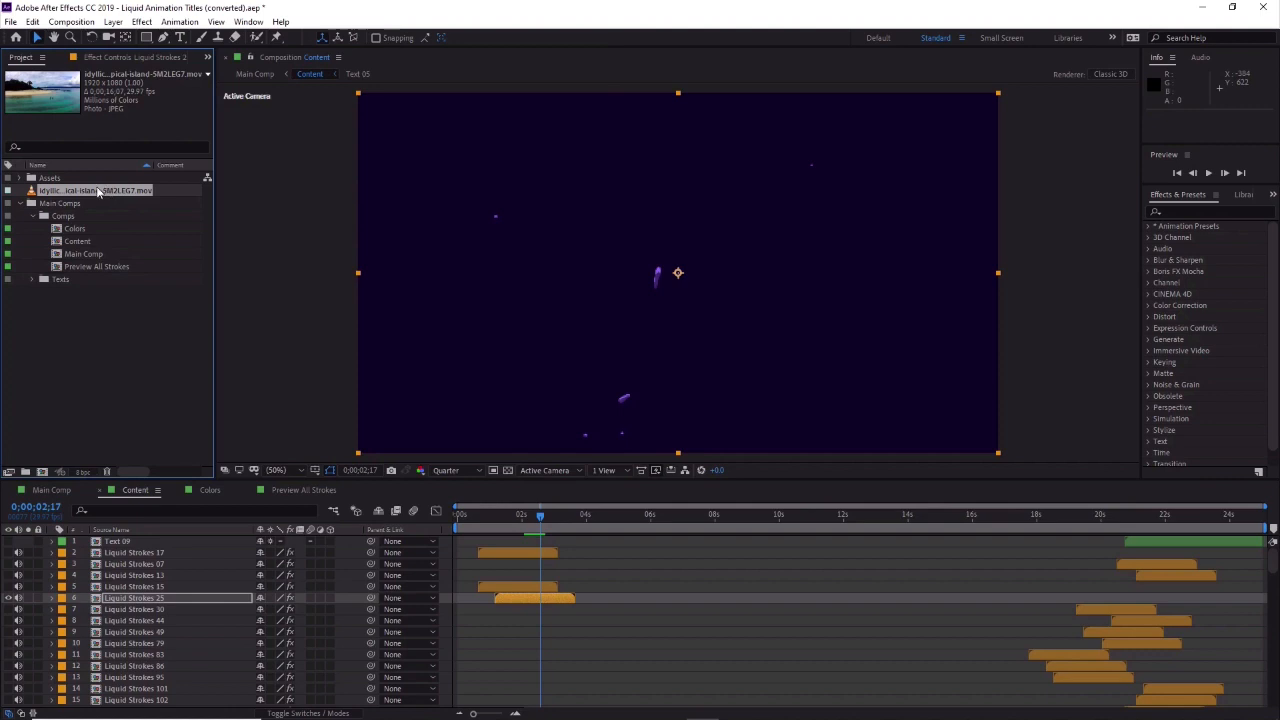
{"action": "left_click_drag", "start_coordinate": [96, 188], "coordinate": [182, 605]}
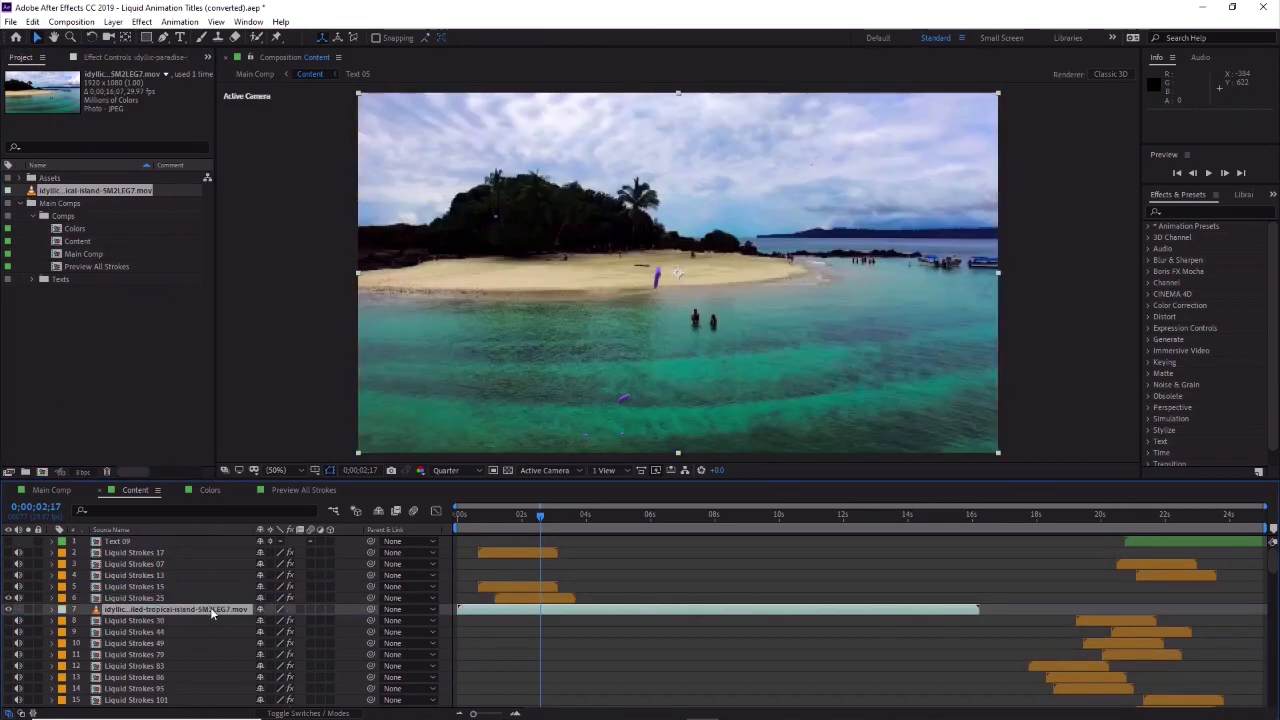
{"action": "mouse_move", "coordinate": [210, 613]}
{"action": "left_mouse_down"}
{"action": "mouse_move", "coordinate": [209, 679]}
{"action": "mouse_move", "coordinate": [228, 706]}
{"action": "mouse_move", "coordinate": [224, 681]}
{"action": "left_mouse_up"}
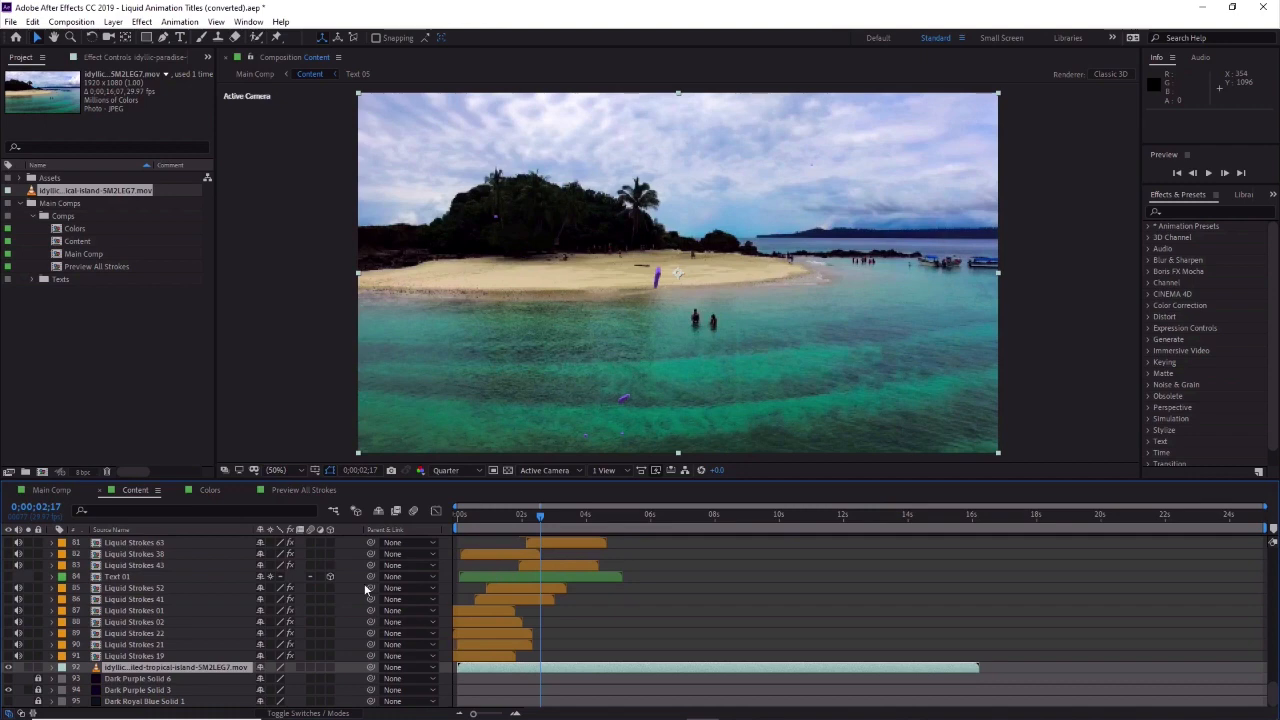
Make Liquid Strokes 17 and 15 visible in Content, hide Liquid Strokes 07, and scrub to 0;00;01;28.
{"action": "scroll", "coordinate": [366, 590], "scroll_direction": "up", "scroll_amount": 14}
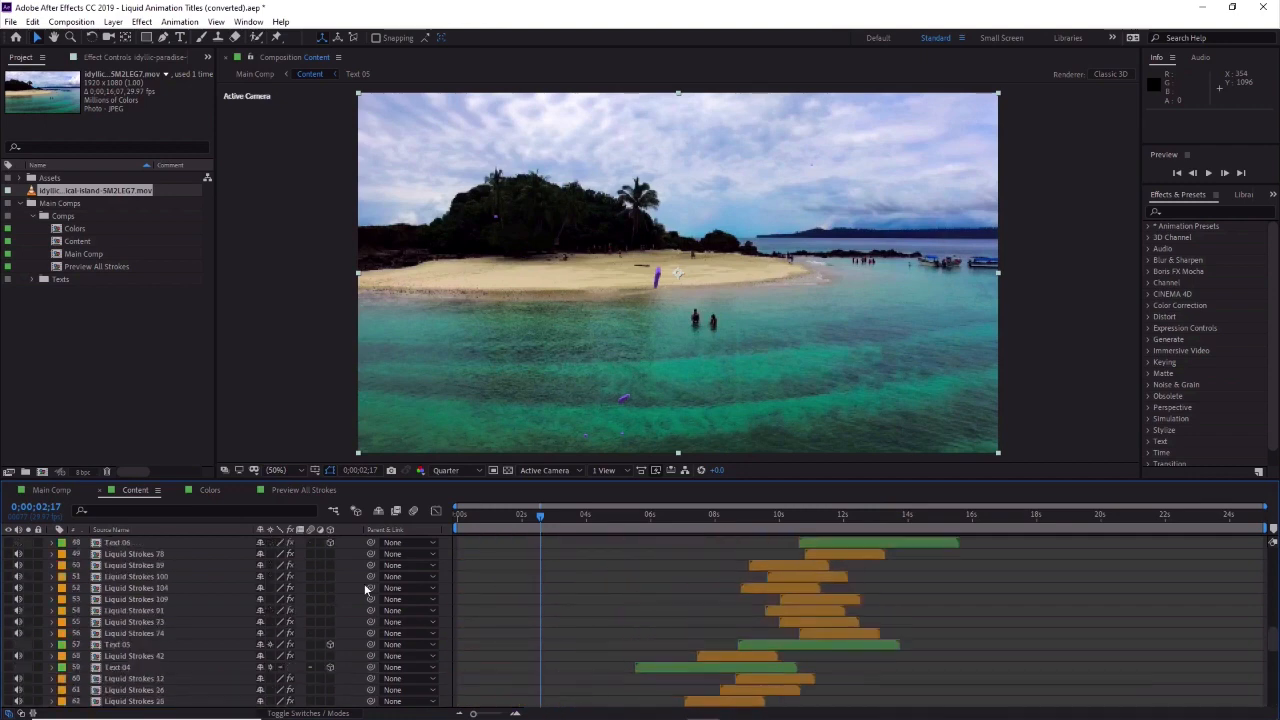
{"action": "scroll", "coordinate": [366, 590], "scroll_direction": "up", "scroll_amount": 2}
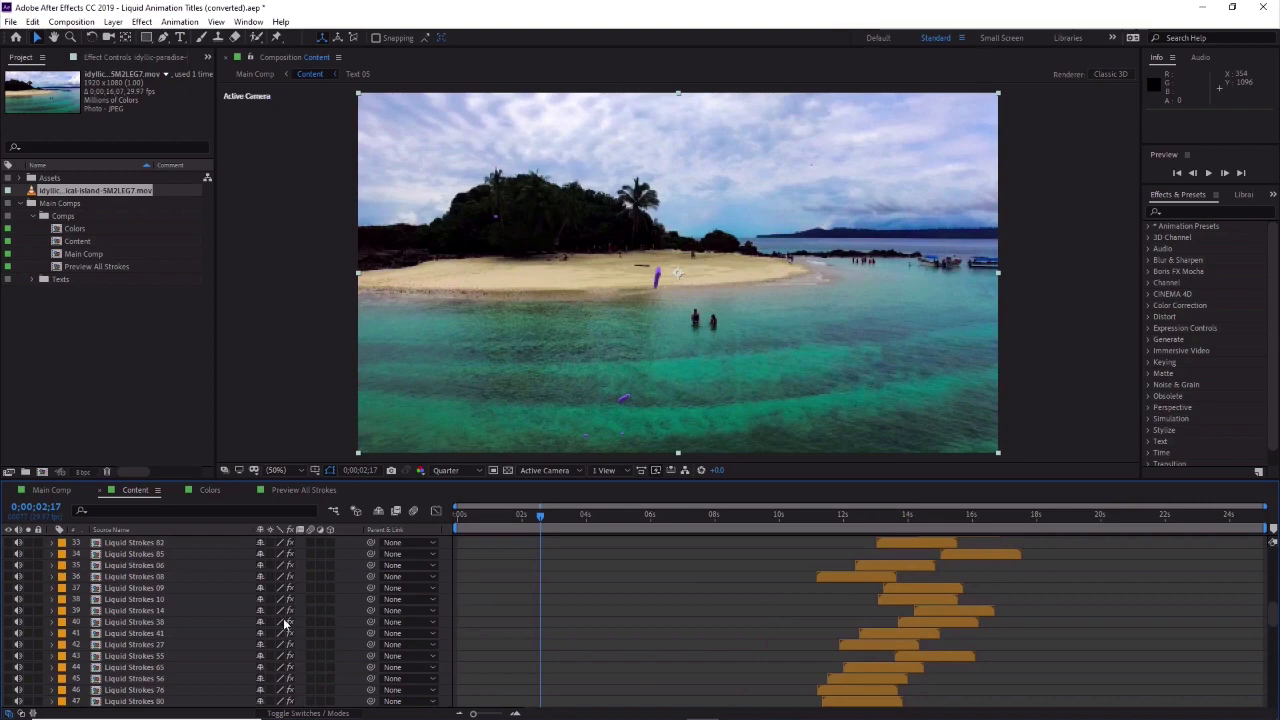
{"action": "scroll", "coordinate": [285, 622], "scroll_direction": "up", "scroll_amount": 10}
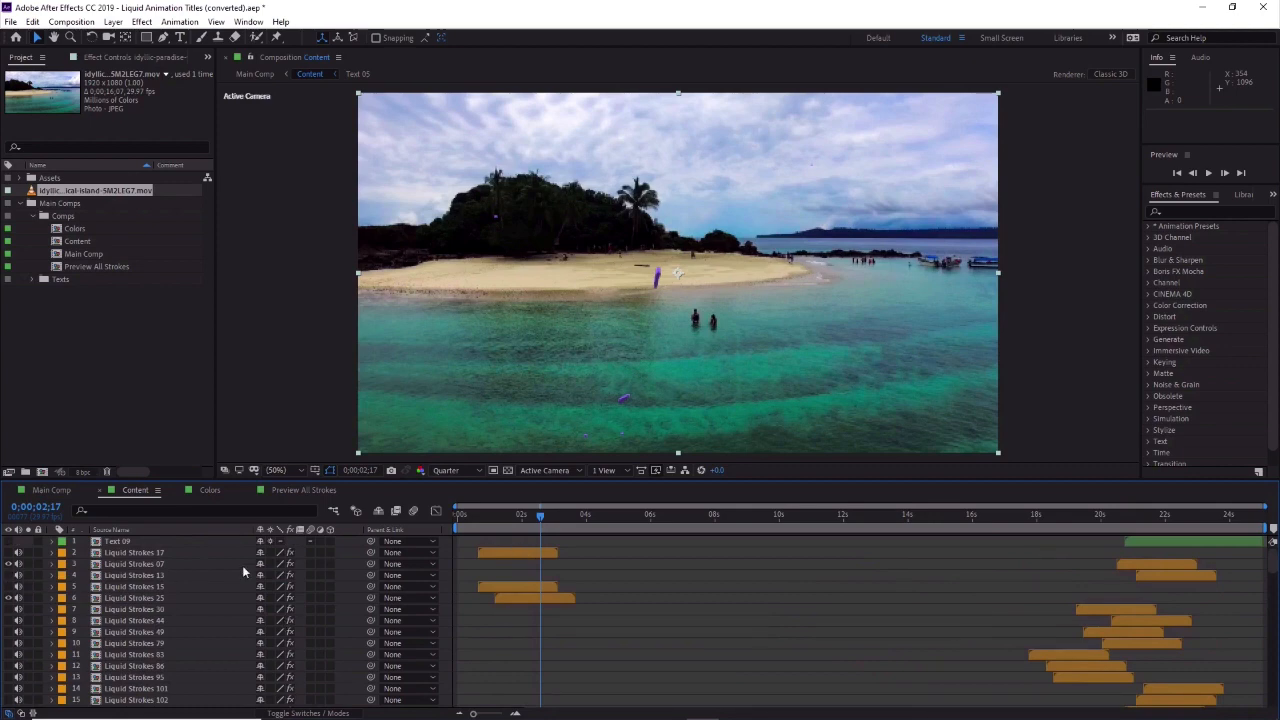
{"action": "left_click", "coordinate": [529, 551]}
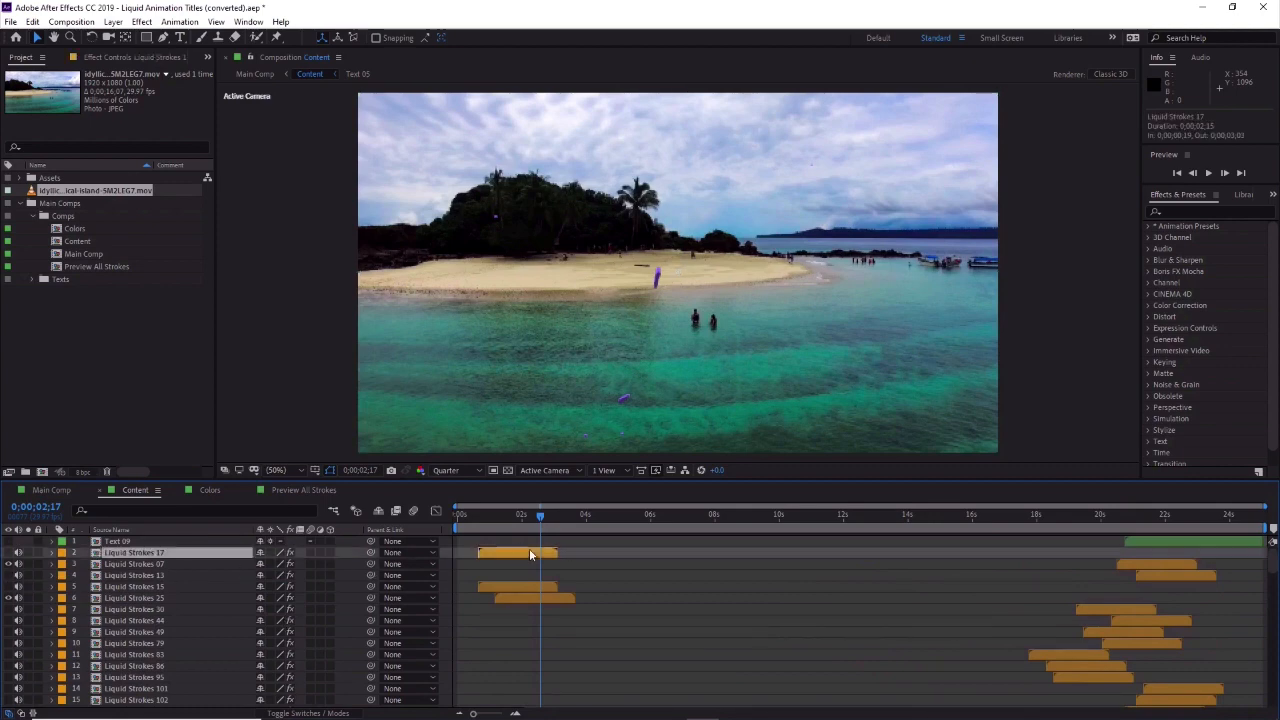
{"action": "left_click", "coordinate": [12, 553]}
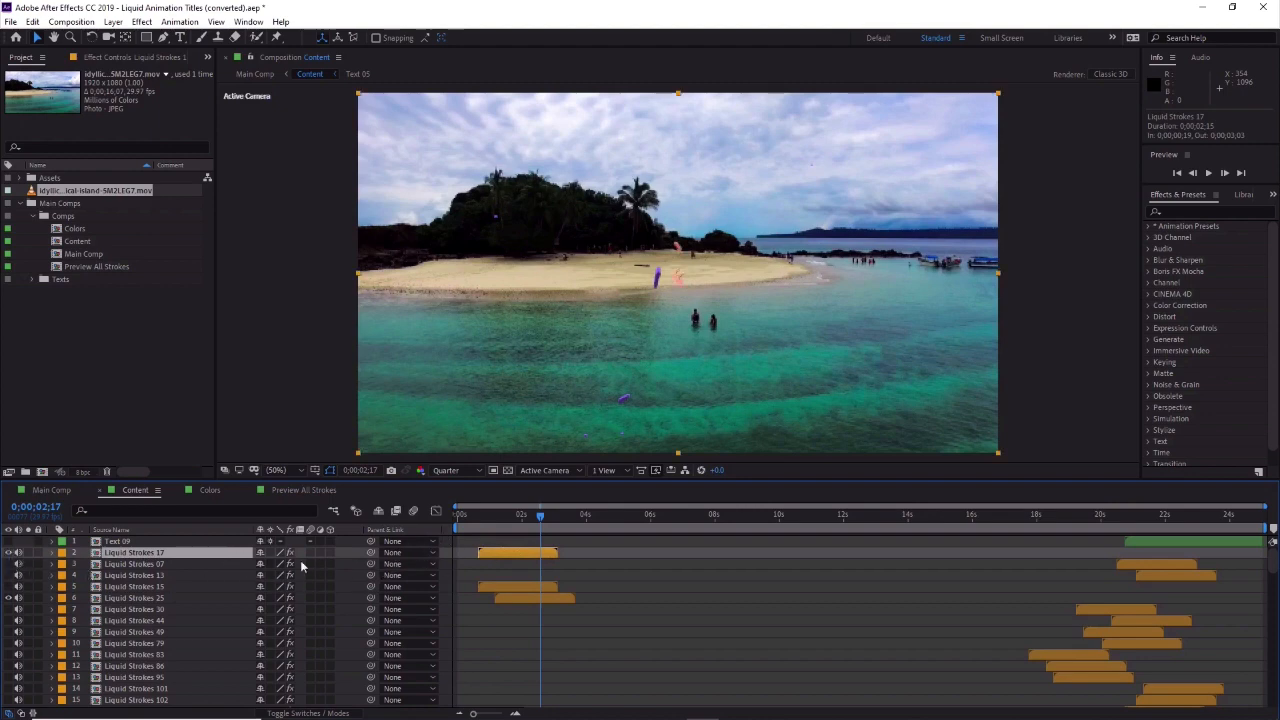
{"action": "left_click", "coordinate": [509, 594]}
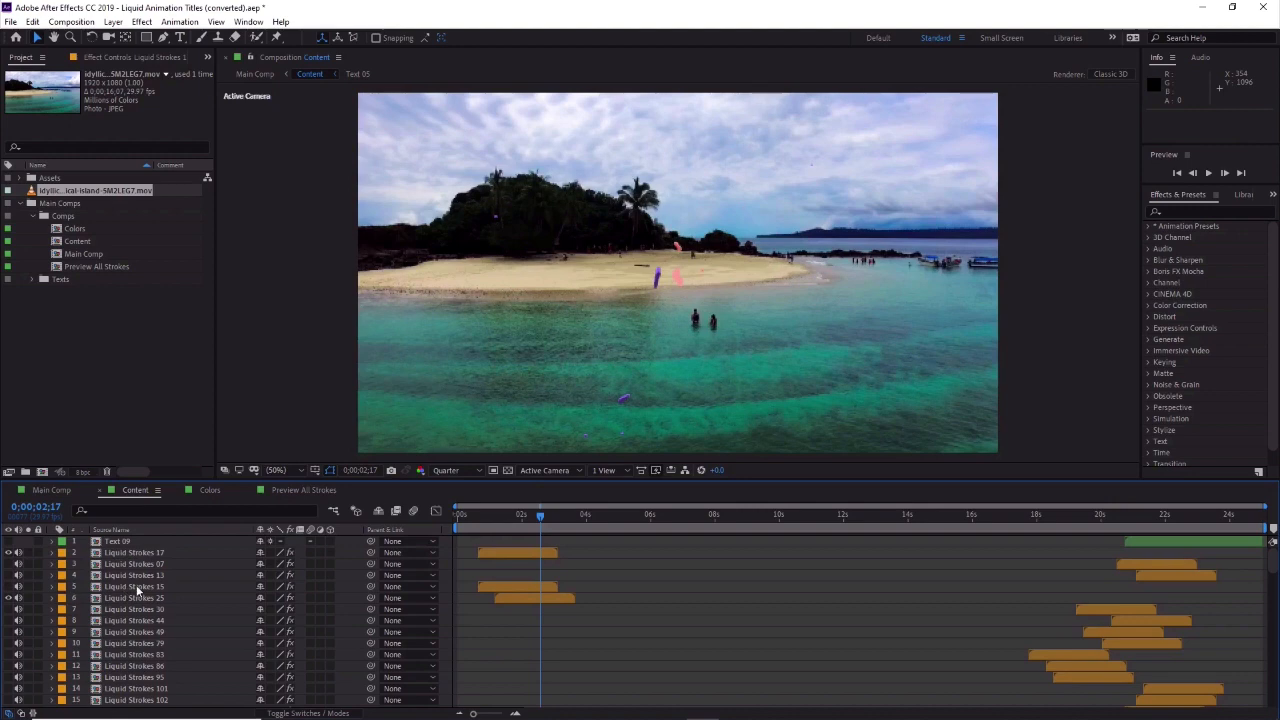
{"action": "mouse_move", "coordinate": [529, 518]}
{"action": "left_mouse_down"}
{"action": "mouse_move", "coordinate": [478, 524]}
{"action": "mouse_move", "coordinate": [512, 536]}
{"action": "mouse_move", "coordinate": [474, 528]}
{"action": "mouse_move", "coordinate": [520, 525]}
{"action": "left_mouse_up"}
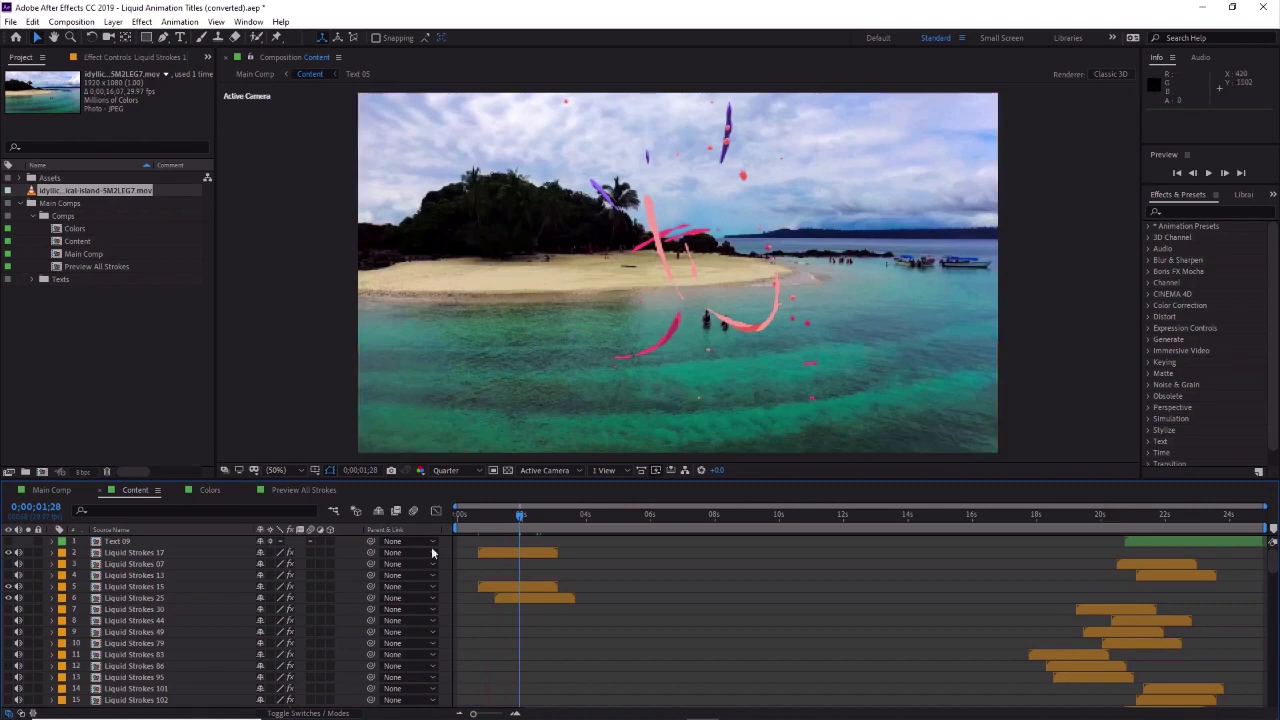
Move Liquid Strokes 07 to start at 0;00;01;12 and stagger Liquid Strokes 17, 15 and 25 across the opening seconds.
{"action": "left_click", "coordinate": [132, 564]}
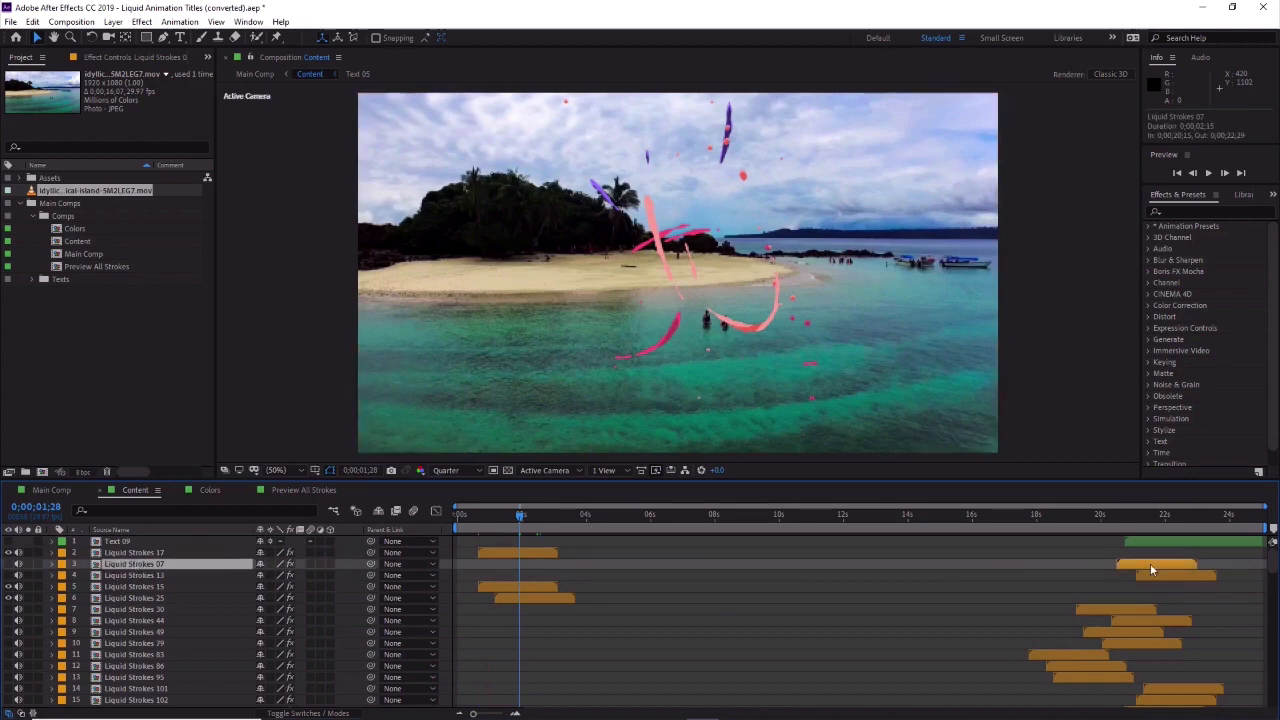
{"action": "mouse_move", "coordinate": [1150, 563]}
{"action": "left_mouse_down"}
{"action": "mouse_move", "coordinate": [517, 583]}
{"action": "mouse_move", "coordinate": [534, 584]}
{"action": "left_mouse_up"}
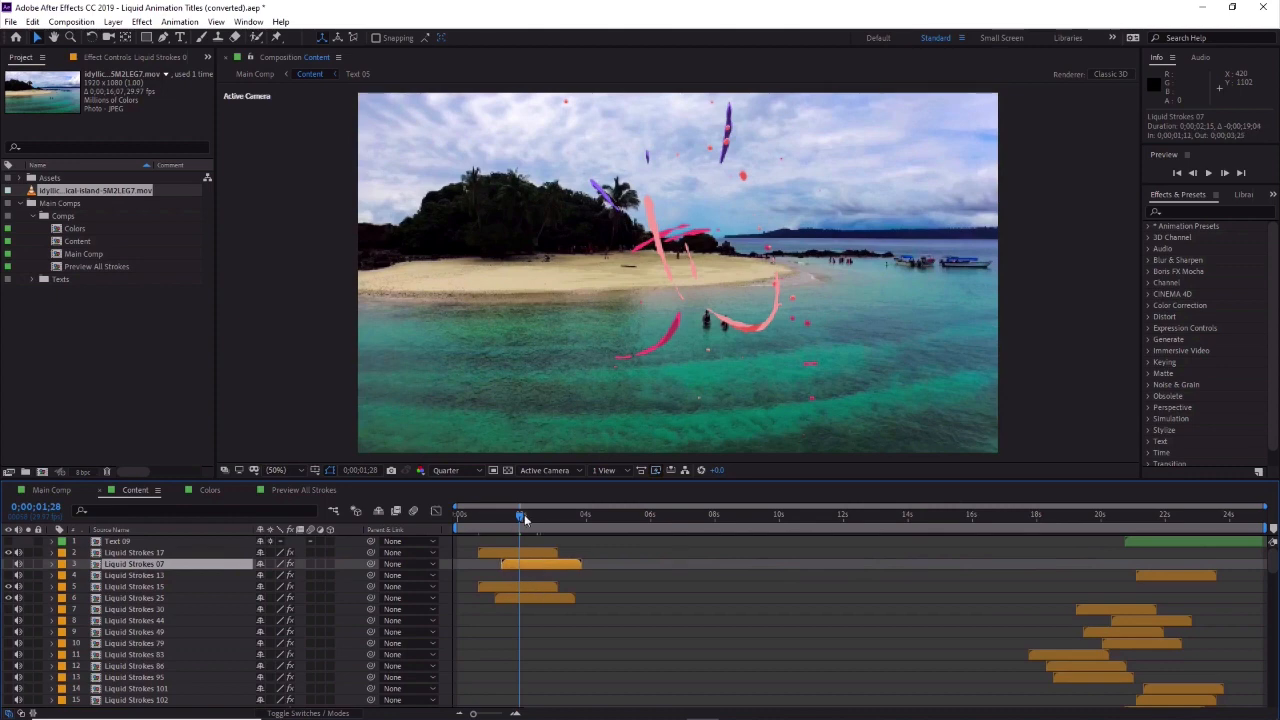
{"action": "mouse_move", "coordinate": [534, 551]}
{"action": "left_mouse_down"}
{"action": "mouse_move", "coordinate": [525, 585]}
{"action": "mouse_move", "coordinate": [538, 599]}
{"action": "left_mouse_up"}
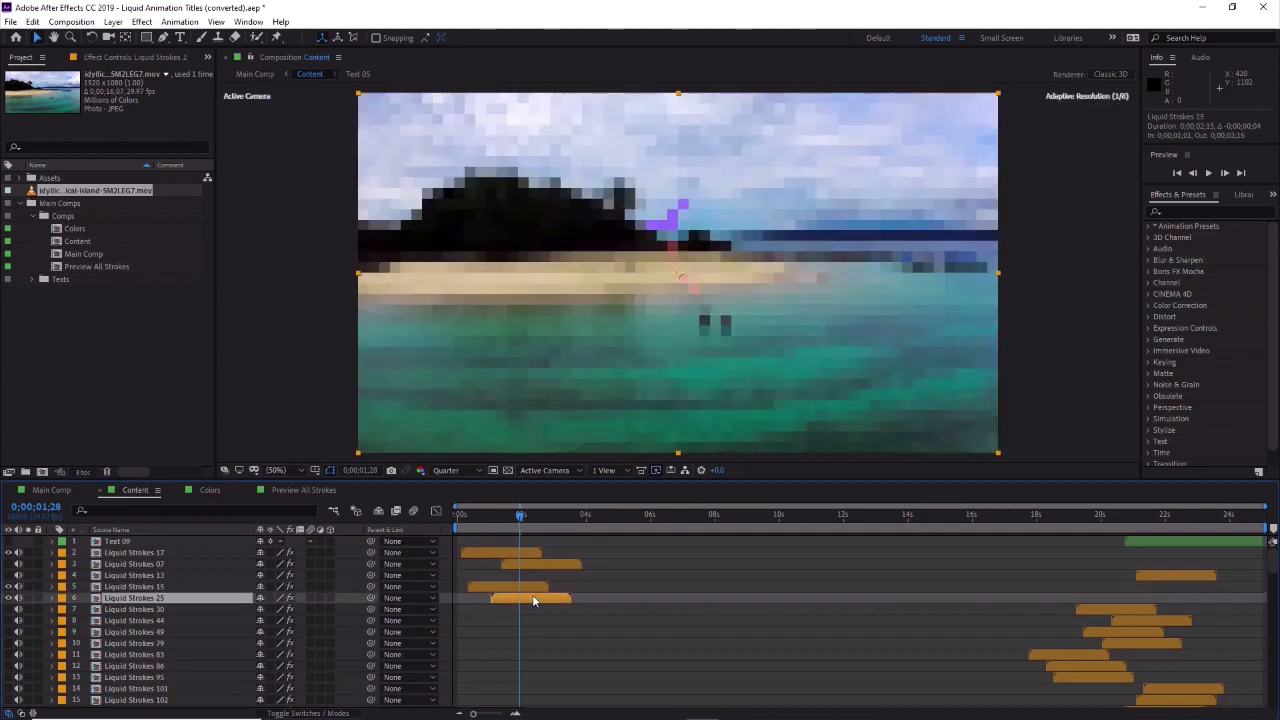
Play the Content composition from 0;00;00;00 twice to review the strokes over the island footage, stopping at 0;00;04;01.
{"action": "left_click_drag", "start_coordinate": [520, 514], "coordinate": [458, 515]}
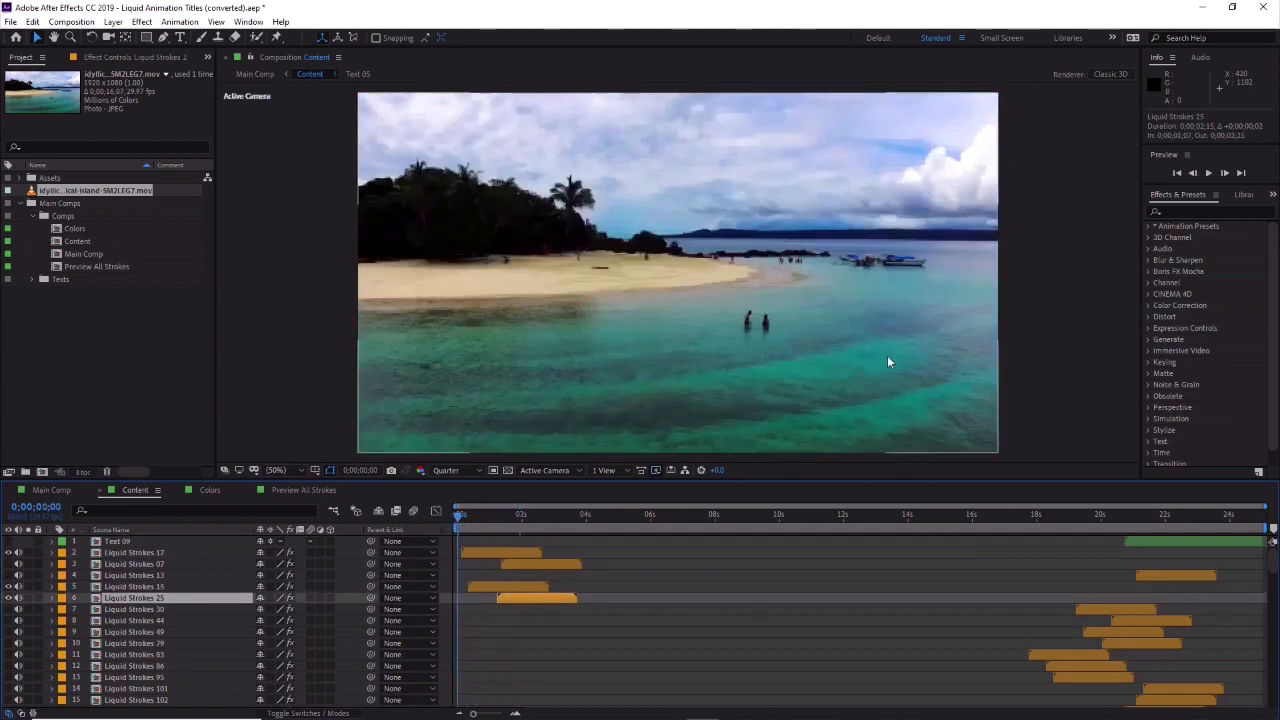
{"action": "left_click", "coordinate": [1210, 174]}
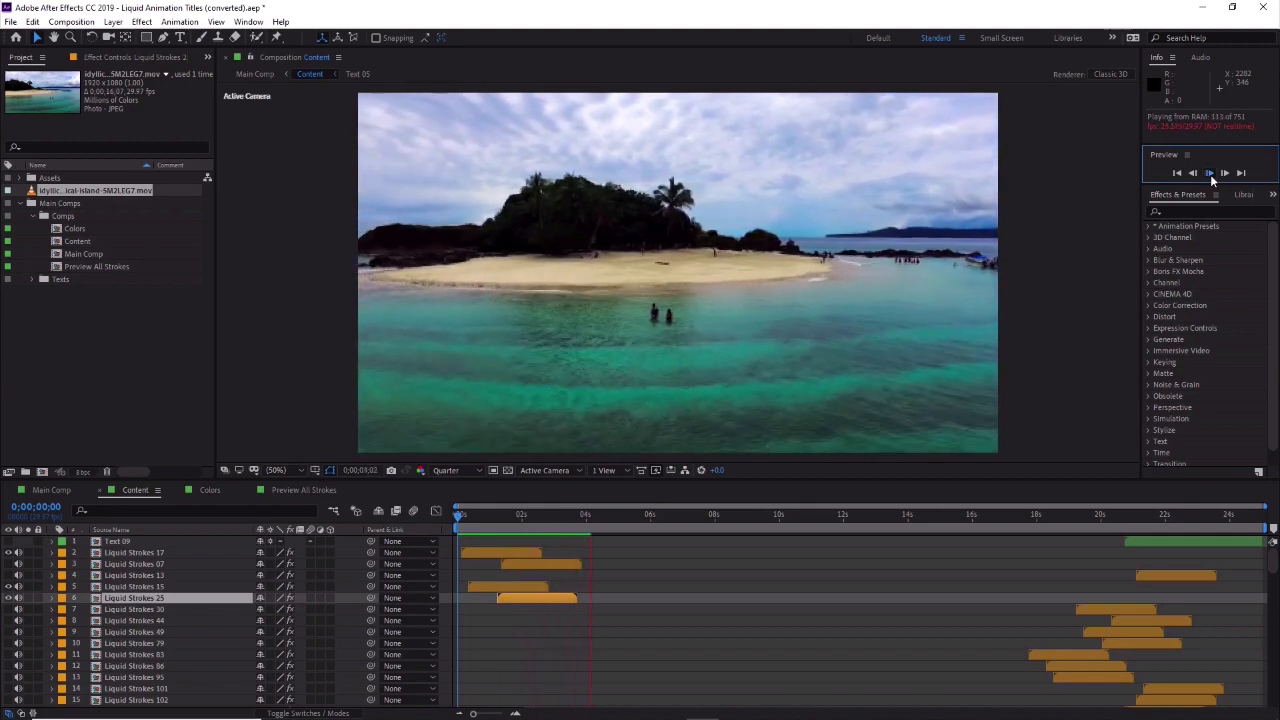
{"action": "left_click", "coordinate": [1210, 174]}
{"action": "left_click_drag", "start_coordinate": [586, 514], "coordinate": [399, 526]}
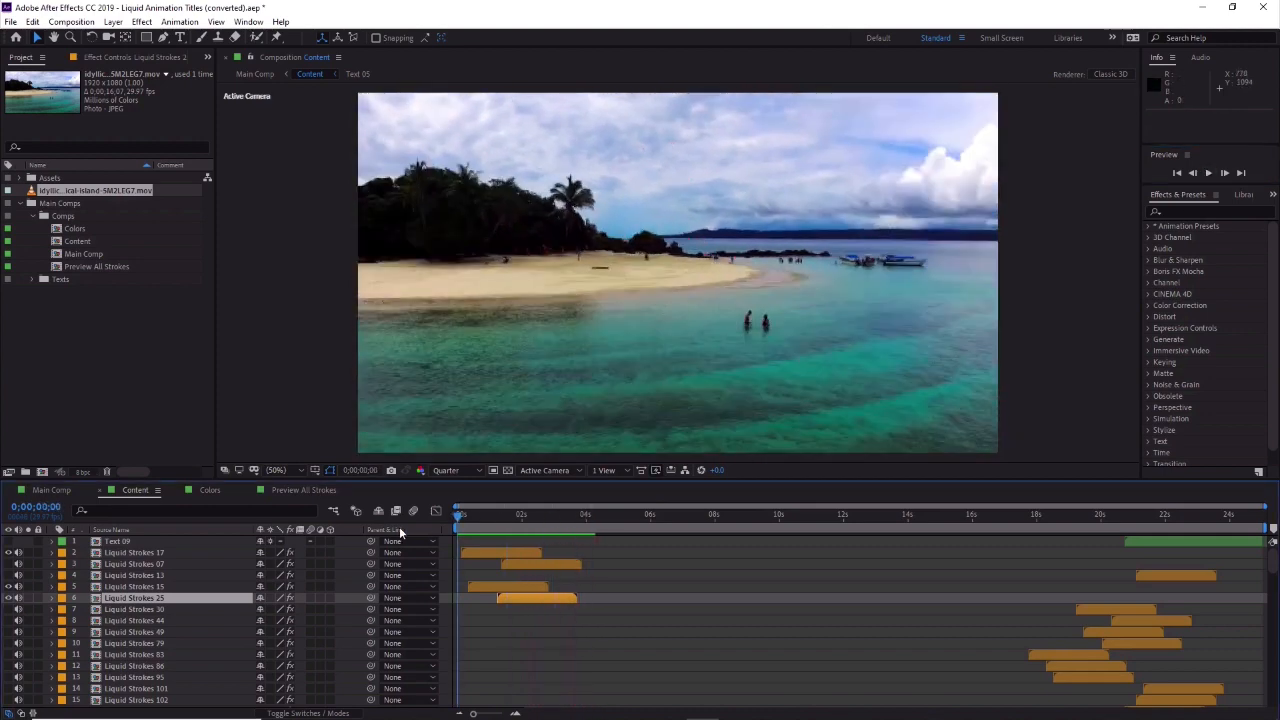
{"action": "left_click", "coordinate": [1210, 173]}
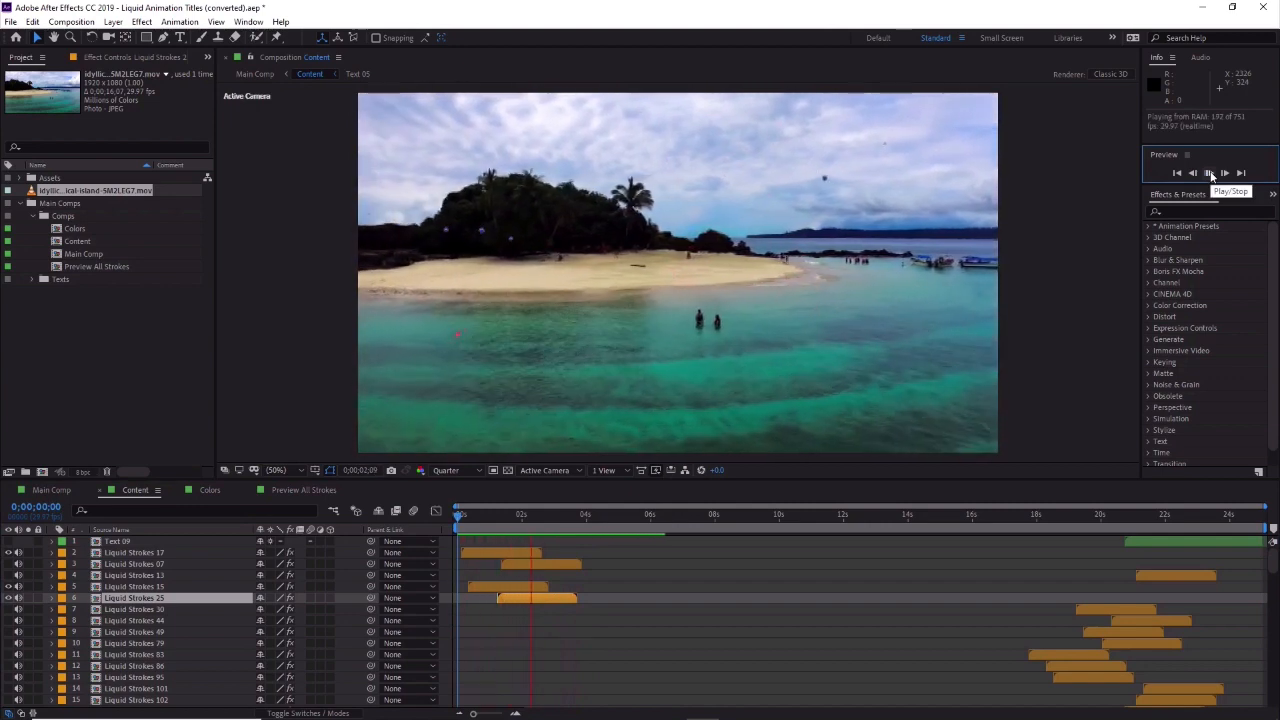
{"action": "left_click", "coordinate": [1210, 173]}
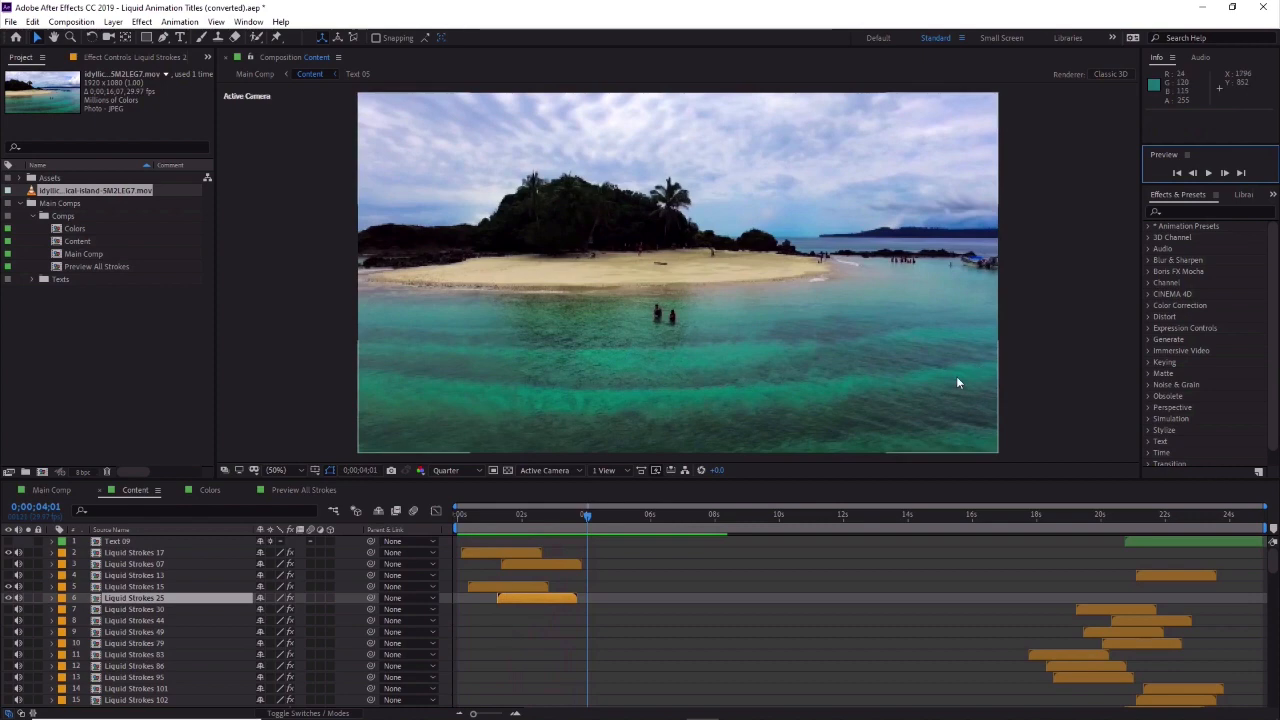
In Preview All Strokes, scrub to the yellow stroke at 0;00;17;19 and copy its layer, Liquid Strokes 08.
{"action": "left_click", "coordinate": [296, 489]}
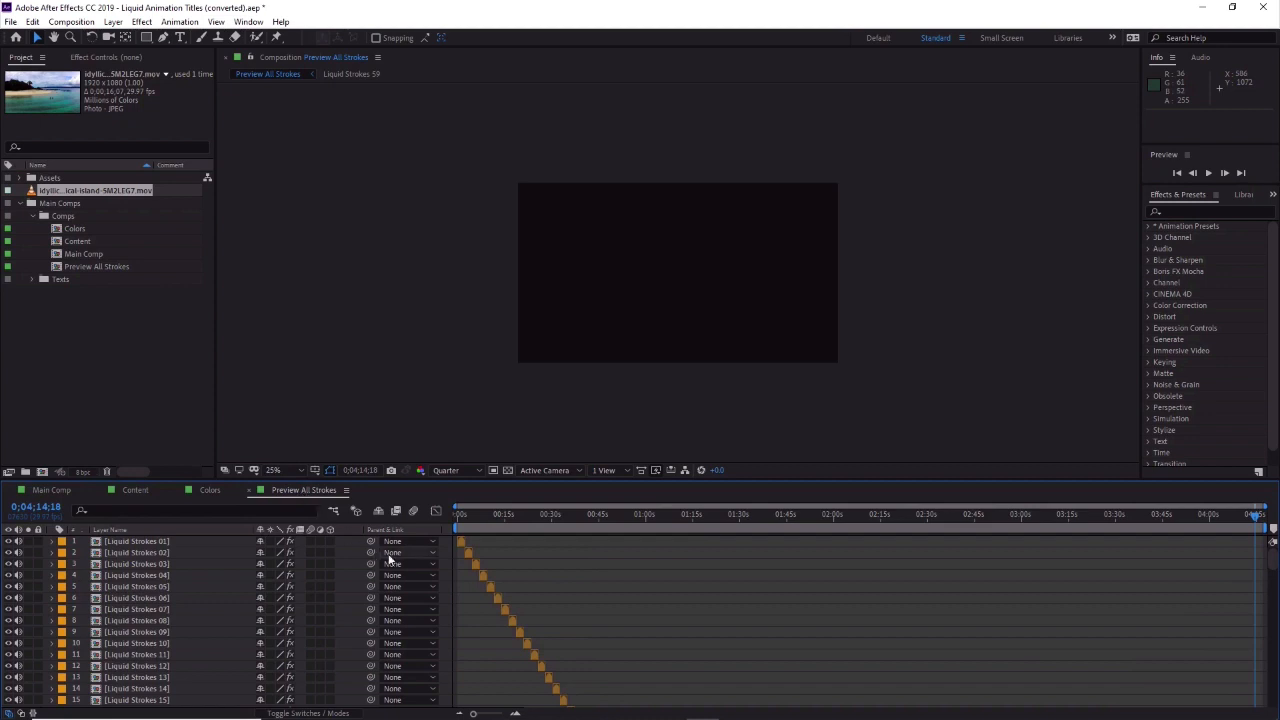
{"action": "mouse_move", "coordinate": [483, 513]}
{"action": "left_mouse_down"}
{"action": "mouse_move", "coordinate": [449, 513]}
{"action": "mouse_move", "coordinate": [511, 522]}
{"action": "left_mouse_up"}
{"action": "left_click", "coordinate": [178, 552]}
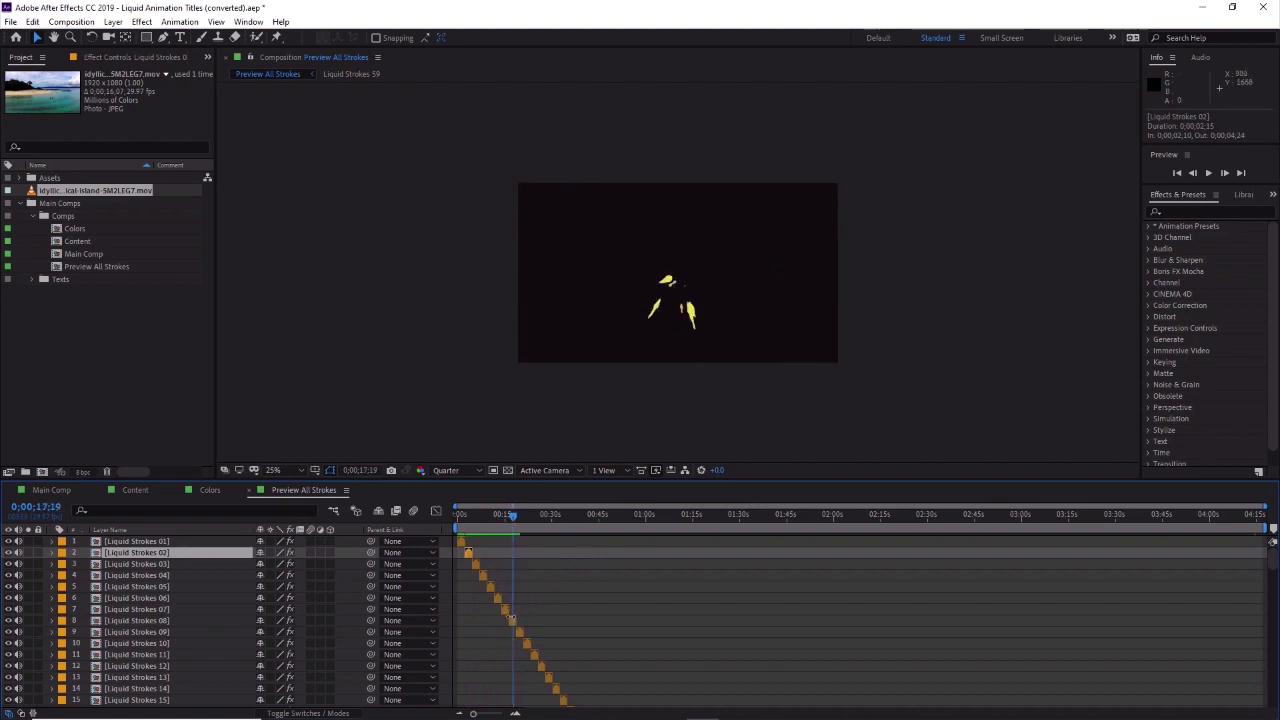
{"action": "left_click", "coordinate": [668, 280]}
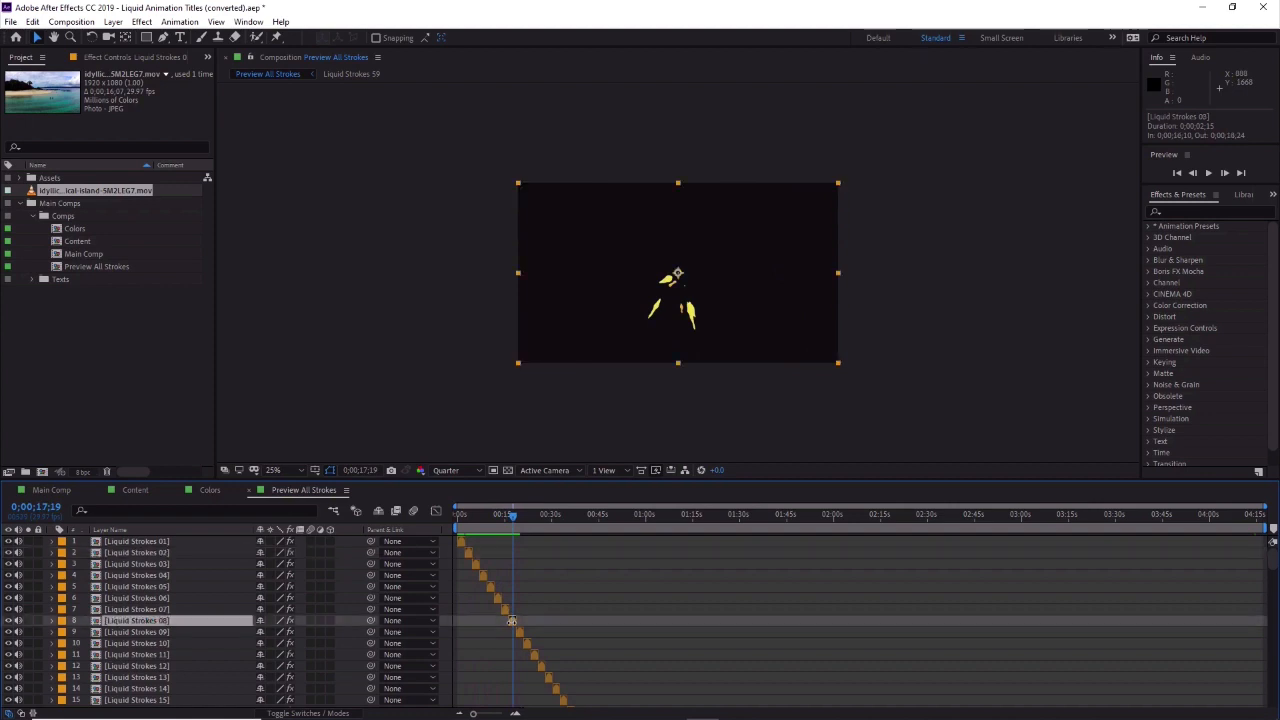
{"action": "right_click", "coordinate": [160, 628]}
{"action": "left_click", "coordinate": [137, 626]}
{"action": "key", "text": "ctrl+c"}
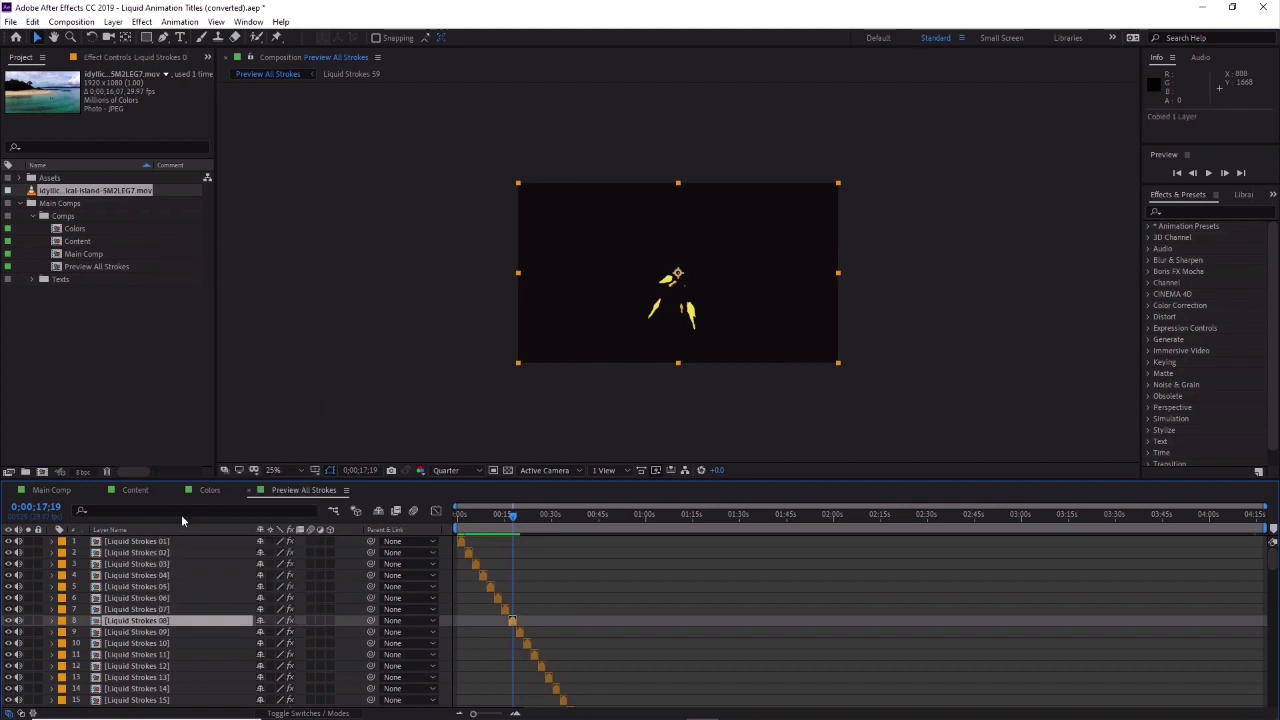
Paste Liquid Strokes 08 into Content, move it to start at 0;00;03;13, and scrub through it to 0;00;04;22.
{"action": "left_click", "coordinate": [132, 491]}
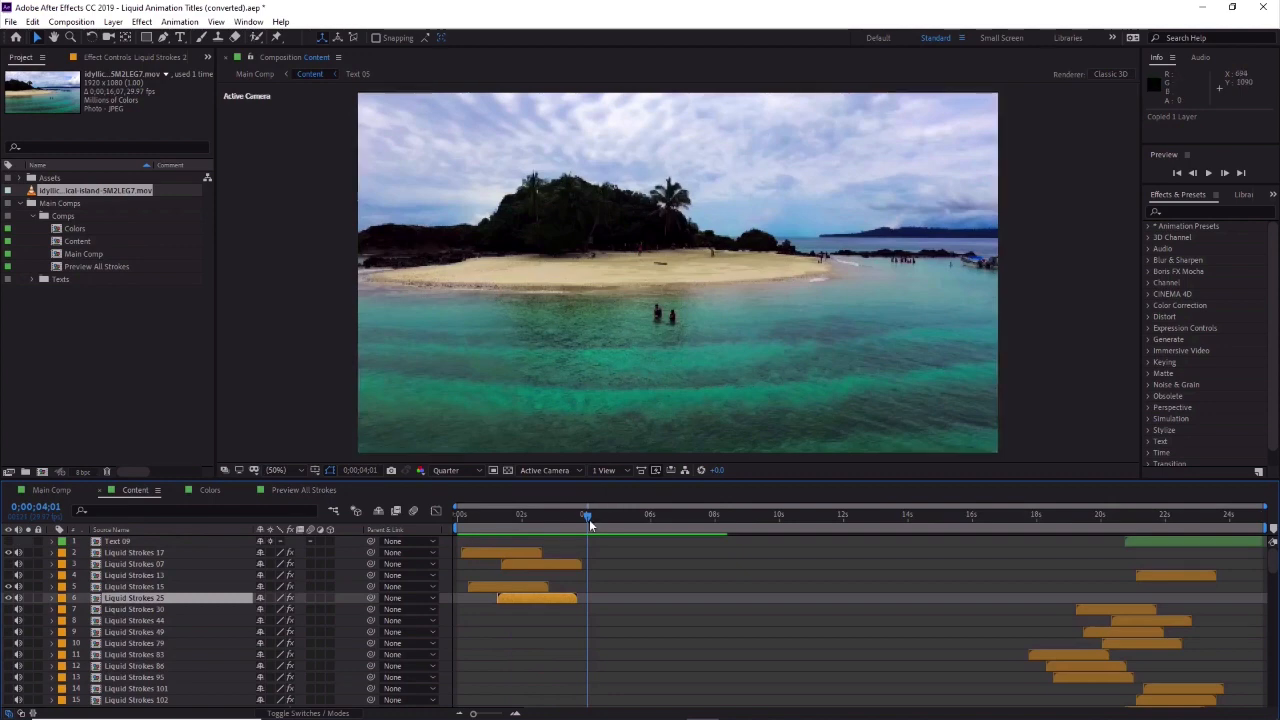
{"action": "left_click_drag", "start_coordinate": [589, 519], "coordinate": [528, 519]}
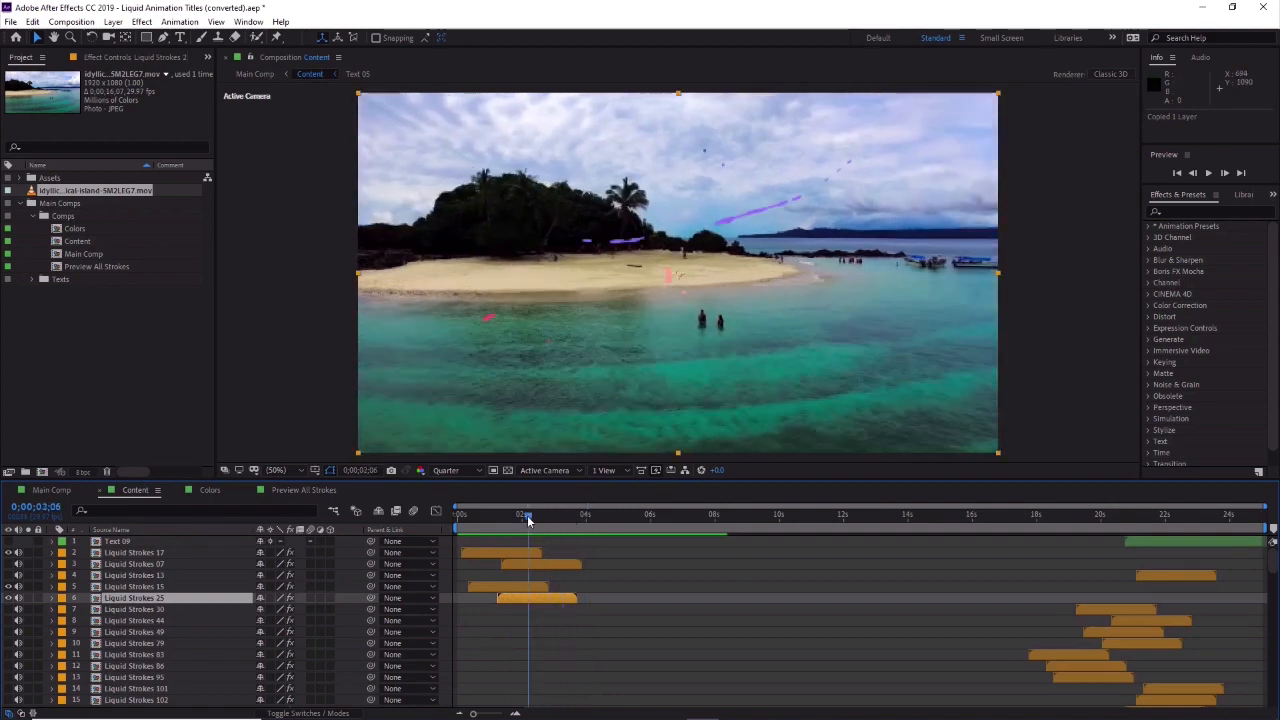
{"action": "key", "text": "ctrl+v"}
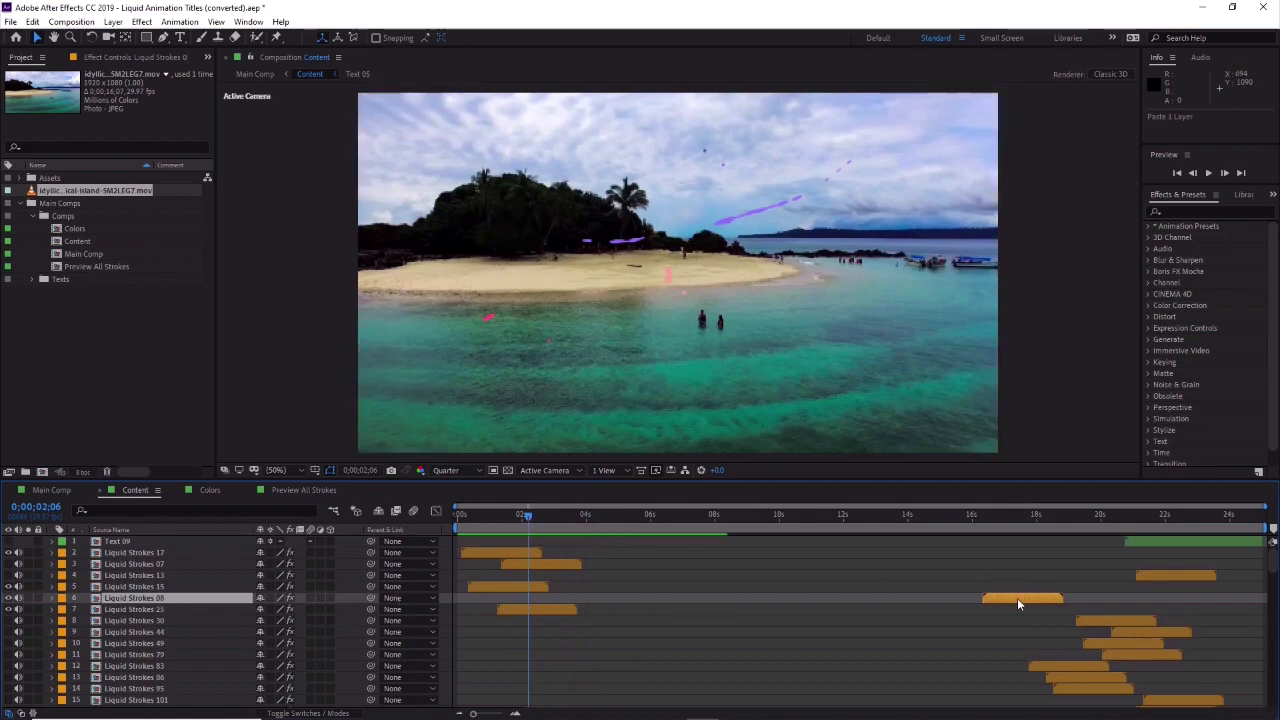
{"action": "left_click_drag", "start_coordinate": [1017, 600], "coordinate": [600, 620]}
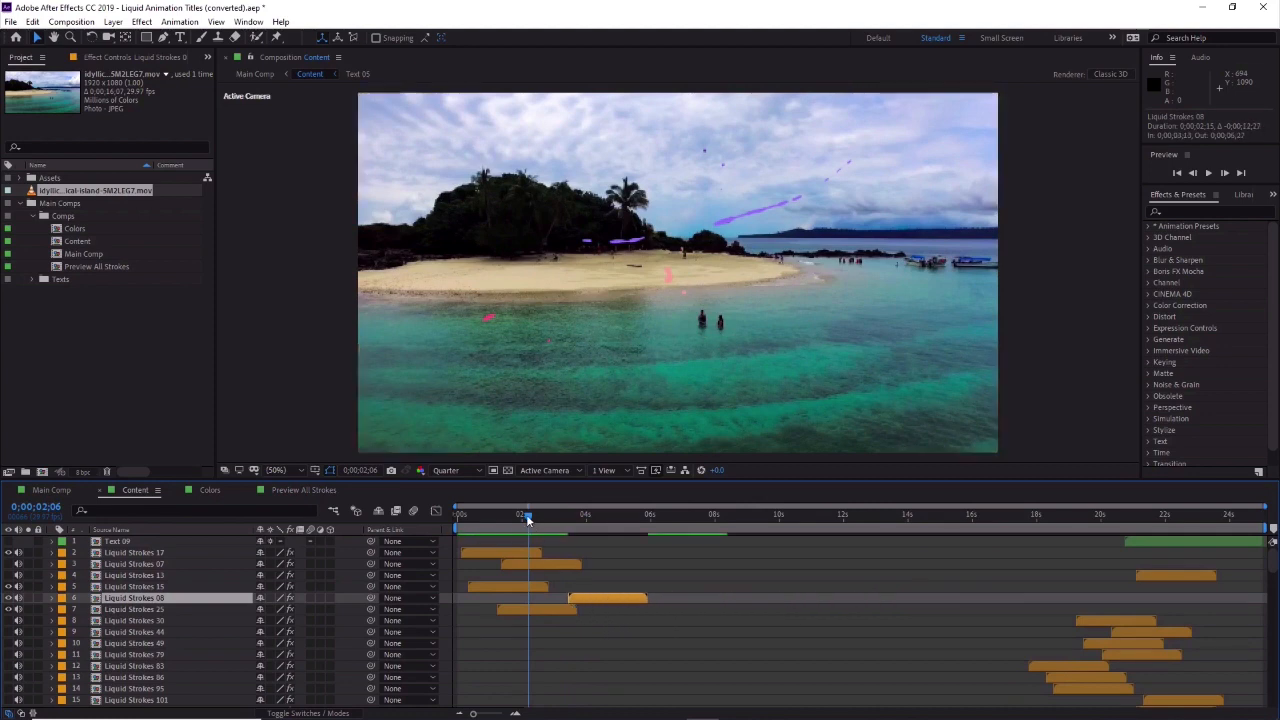
{"action": "mouse_move", "coordinate": [529, 516]}
{"action": "left_mouse_down"}
{"action": "mouse_move", "coordinate": [629, 522]}
{"action": "mouse_move", "coordinate": [600, 520]}
{"action": "left_mouse_up"}
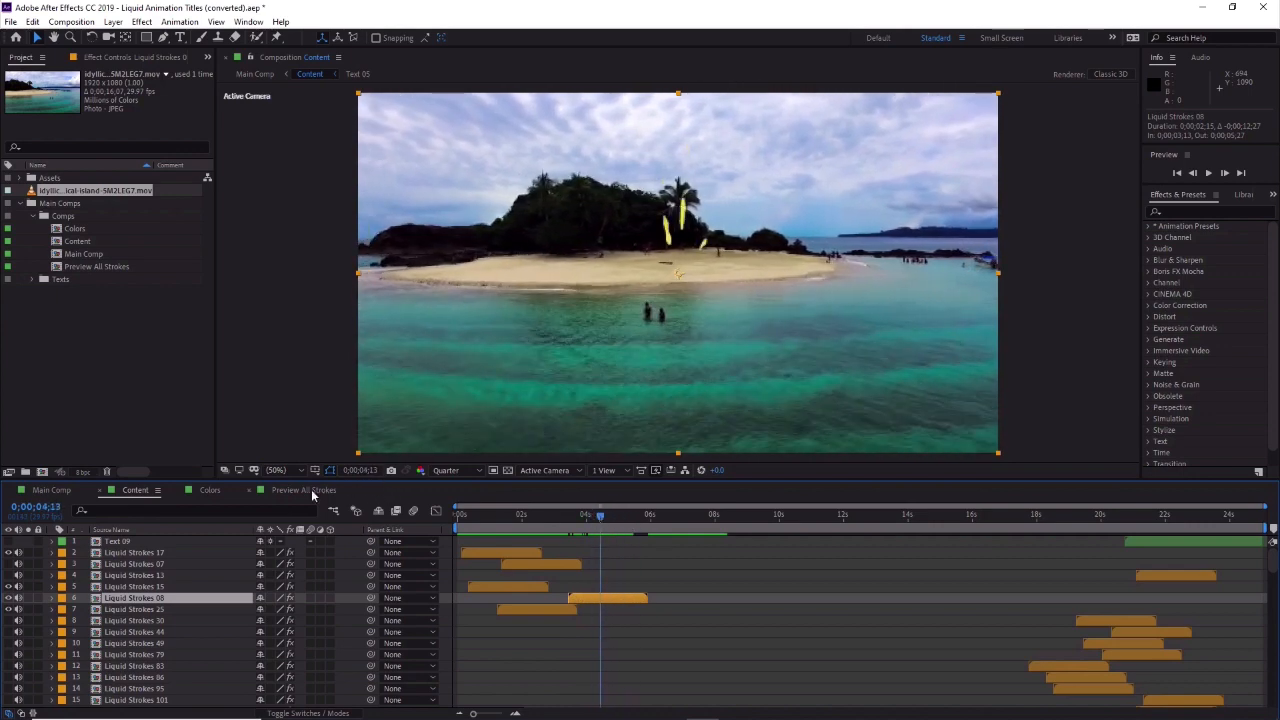
{"action": "mouse_move", "coordinate": [593, 516]}
{"action": "left_mouse_down"}
{"action": "mouse_move", "coordinate": [623, 520]}
{"action": "mouse_move", "coordinate": [608, 526]}
{"action": "left_mouse_up"}
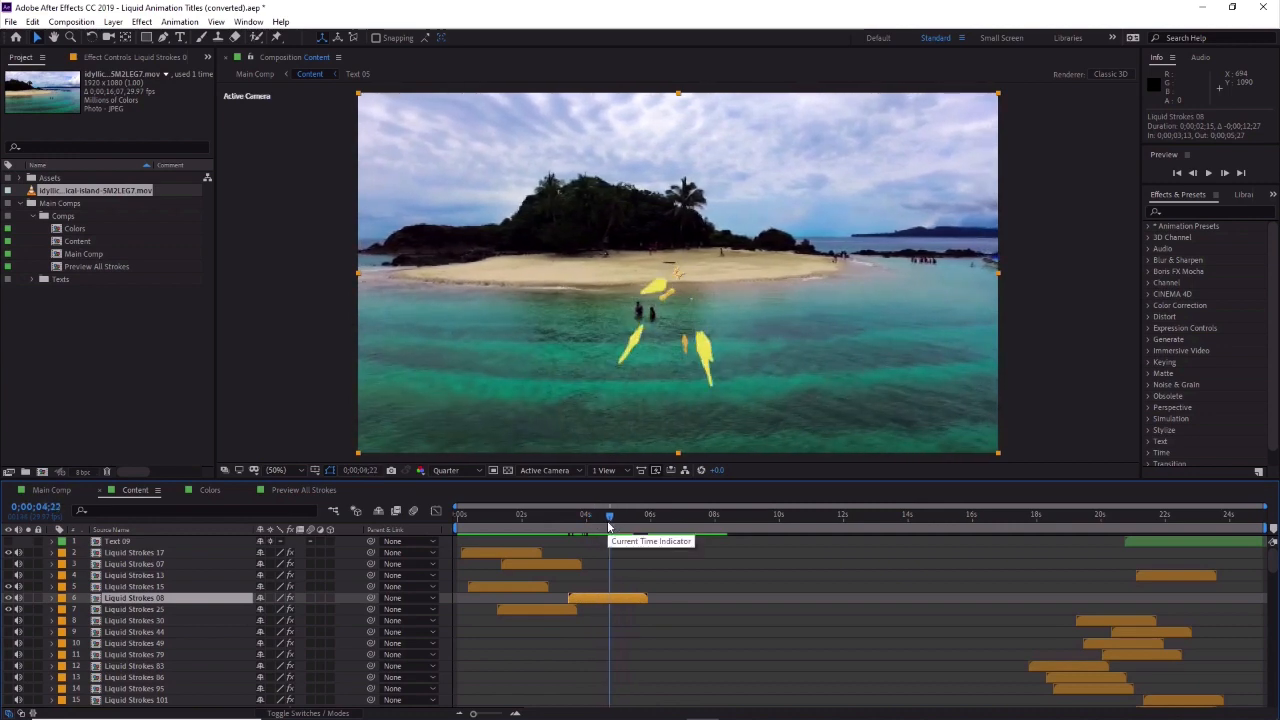
Look through further strokes in Preview All Strokes up to 0;00;21;08, and return to the Content composition.
{"action": "left_click", "coordinate": [290, 490]}
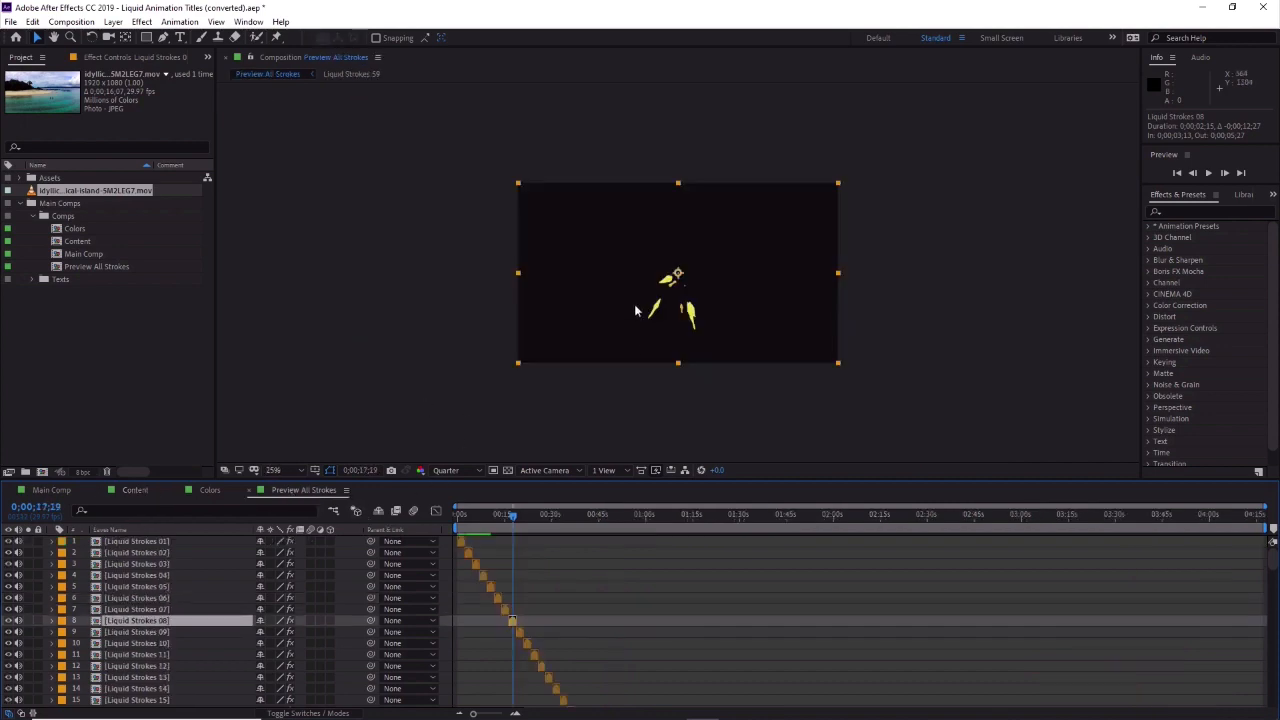
{"action": "mouse_move", "coordinate": [513, 515]}
{"action": "left_mouse_down"}
{"action": "mouse_move", "coordinate": [539, 521]}
{"action": "mouse_move", "coordinate": [524, 520]}
{"action": "left_mouse_up"}
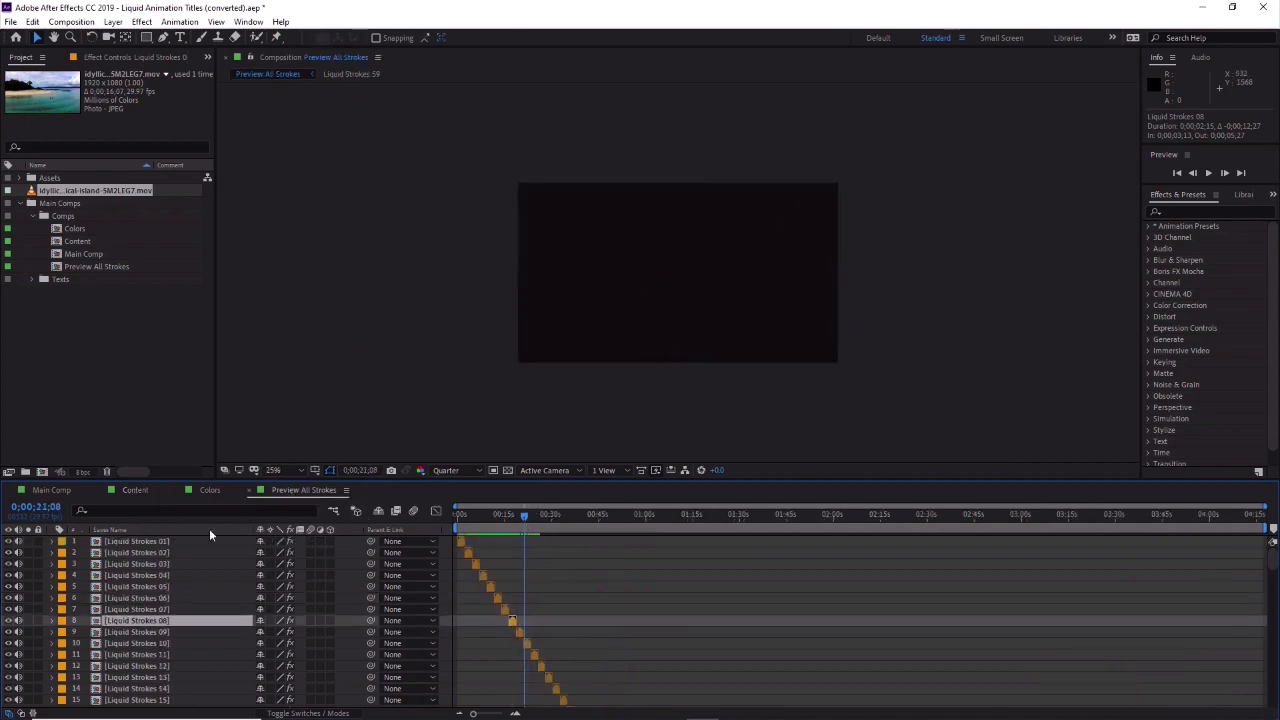
{"action": "left_click", "coordinate": [135, 490]}
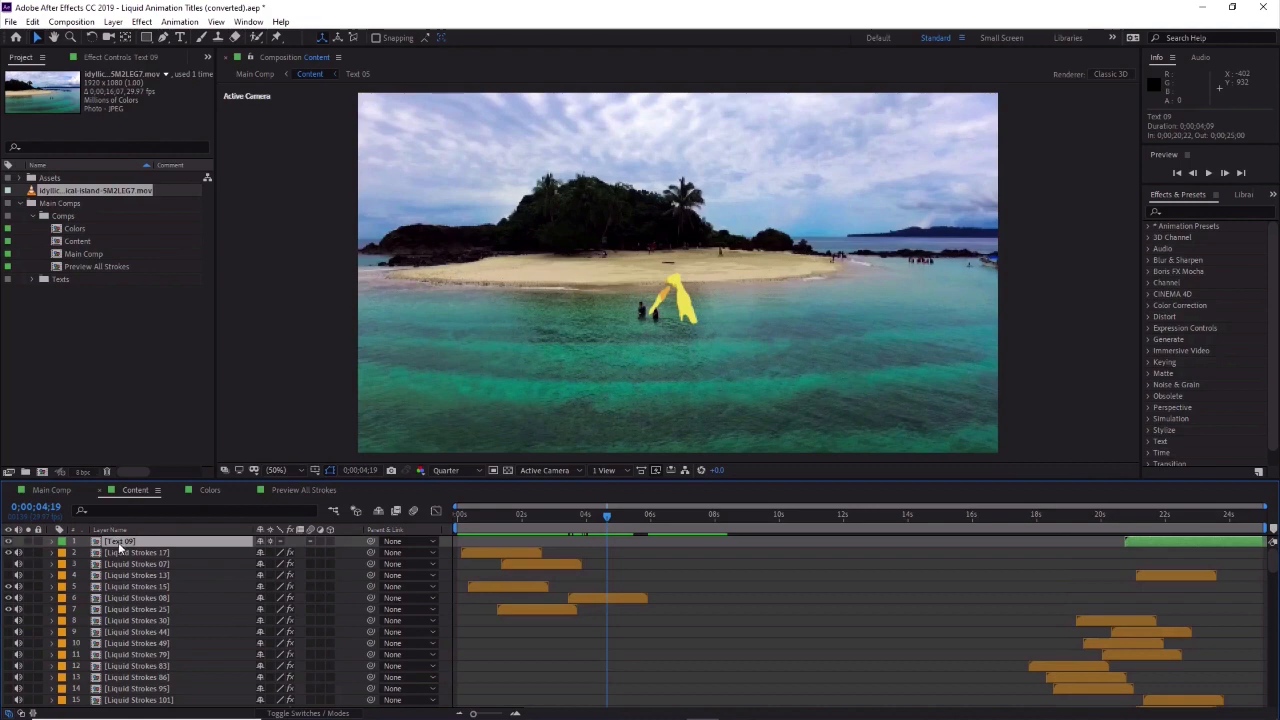
Show Text 09 and move it to start at 0;00;00;29, scrubbing to 0;00;01;16 to check it over the strokes.
{"action": "left_click_drag", "start_coordinate": [1168, 540], "coordinate": [532, 553]}
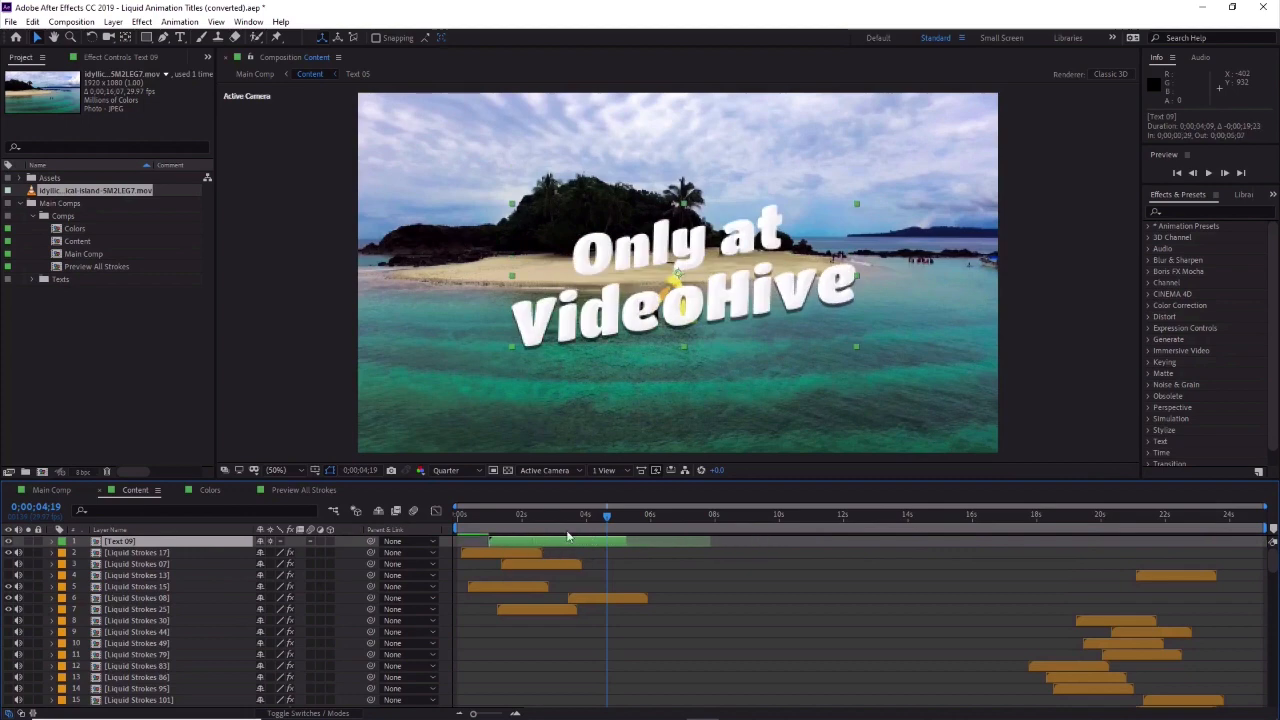
{"action": "left_click_drag", "start_coordinate": [606, 517], "coordinate": [502, 528]}
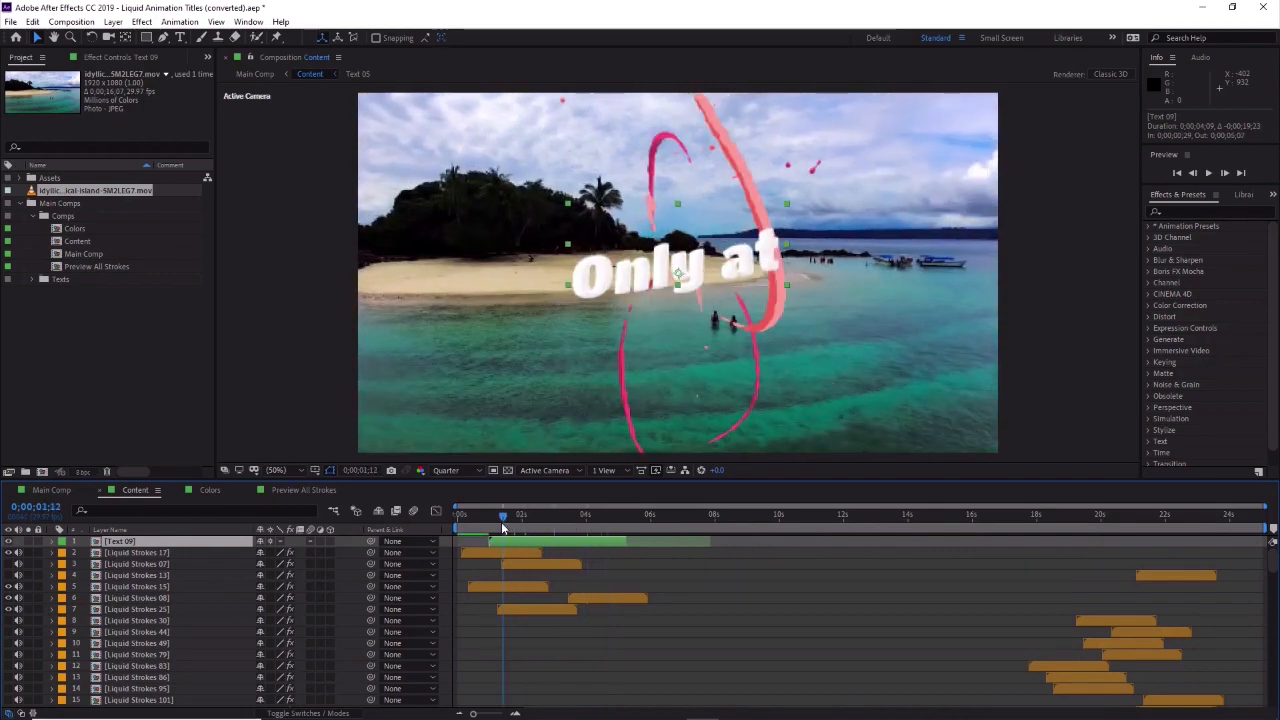
{"action": "left_click_drag", "start_coordinate": [502, 528], "coordinate": [506, 528]}
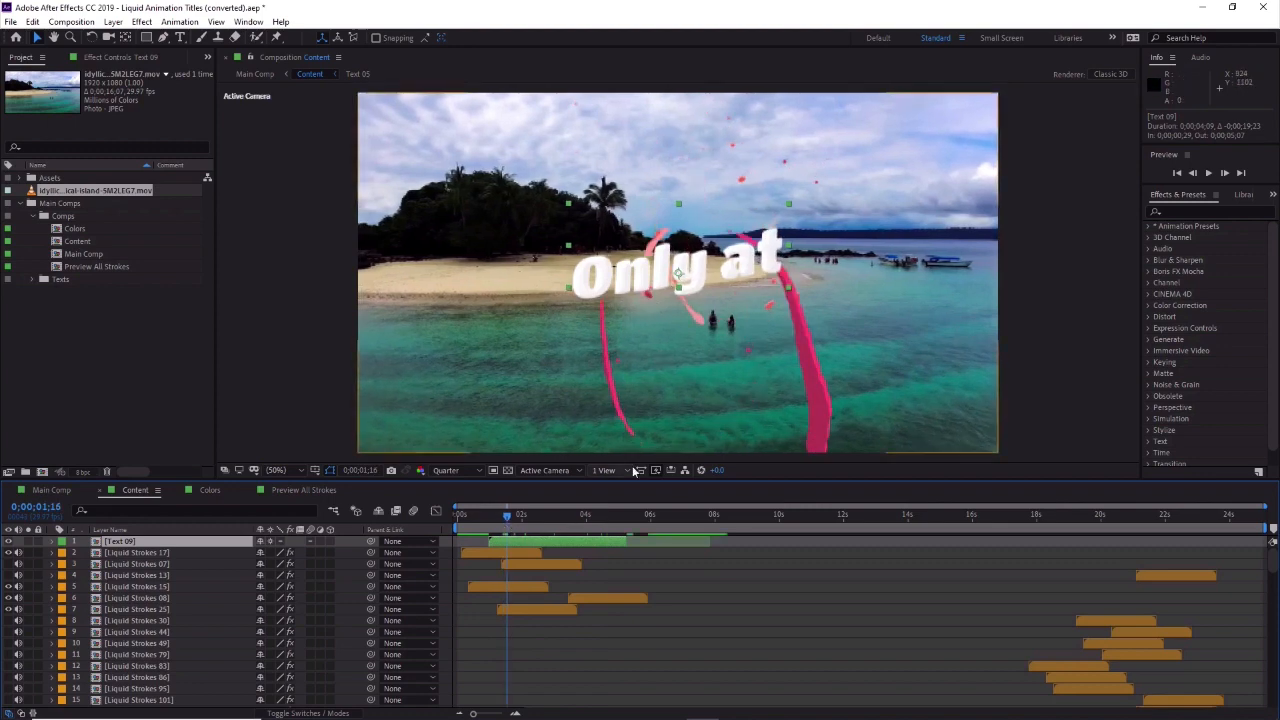
Open the Text 09 composition and replace the "Only at" text with "Text".
{"action": "double_click", "coordinate": [165, 544]}
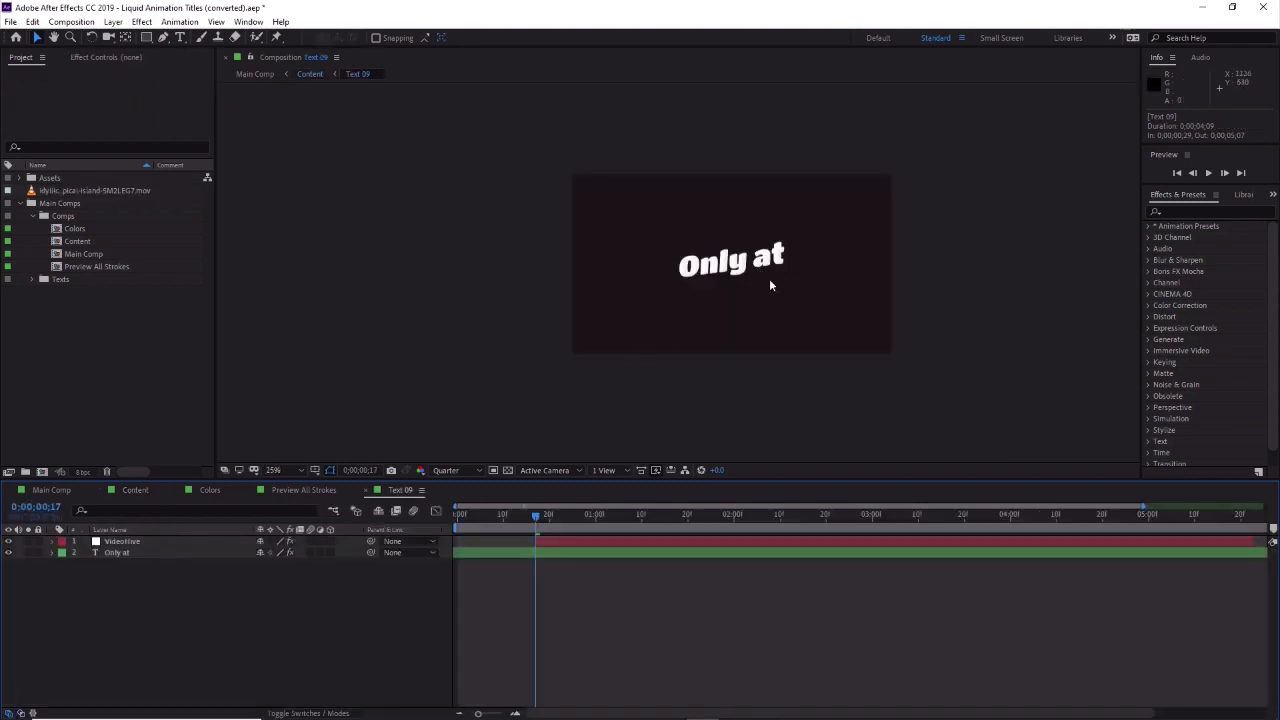
{"action": "left_click", "coordinate": [180, 37]}
{"action": "left_click", "coordinate": [713, 262]}
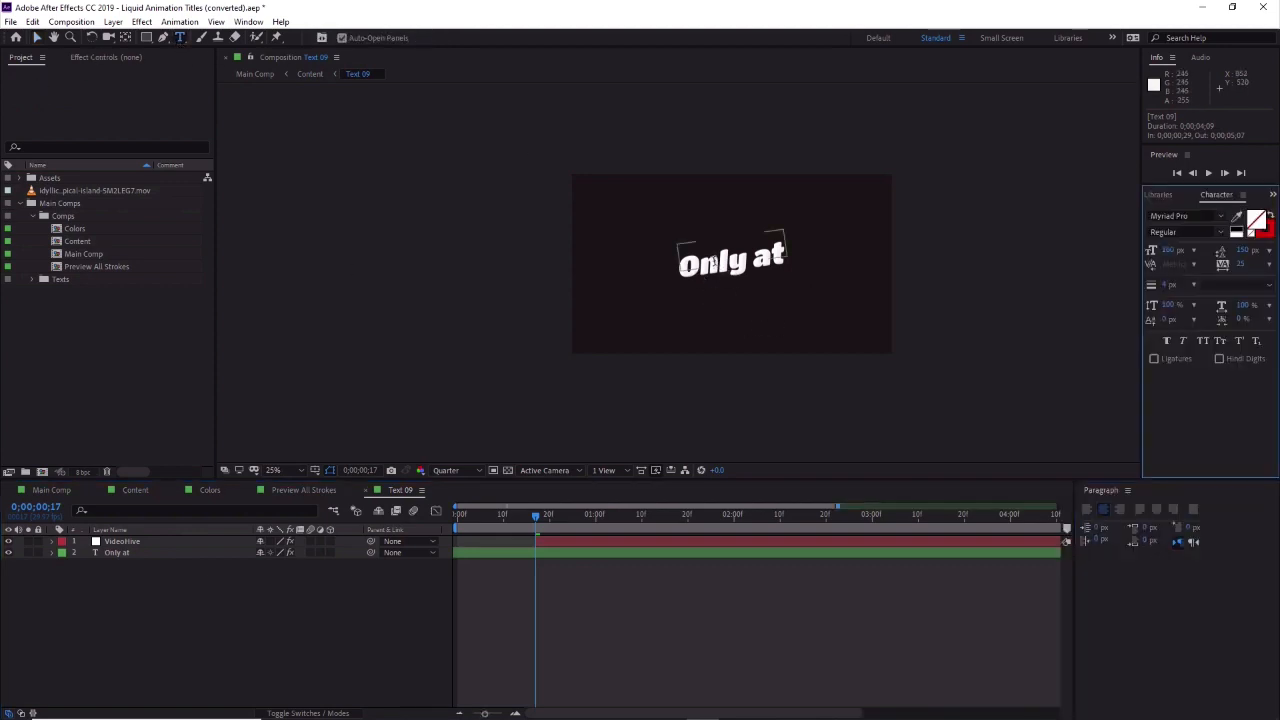
{"action": "key", "text": "Escape"}
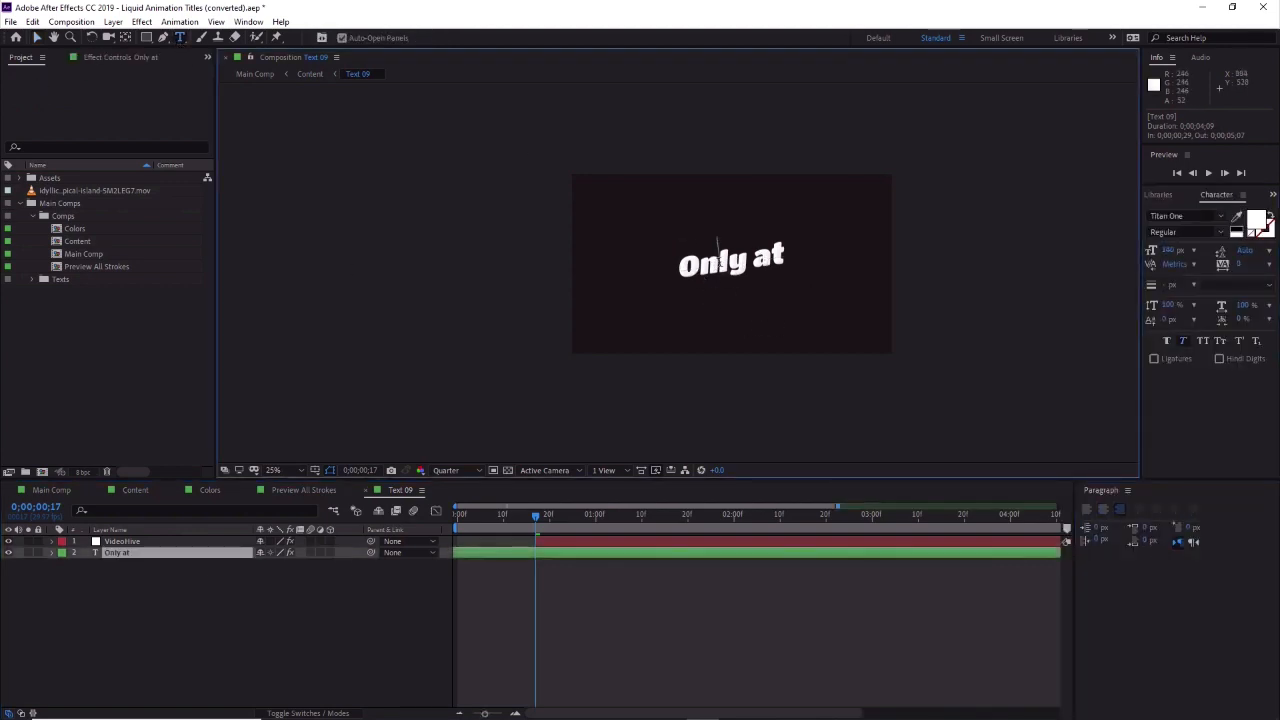
{"action": "left_click_drag", "start_coordinate": [643, 278], "coordinate": [650, 285]}
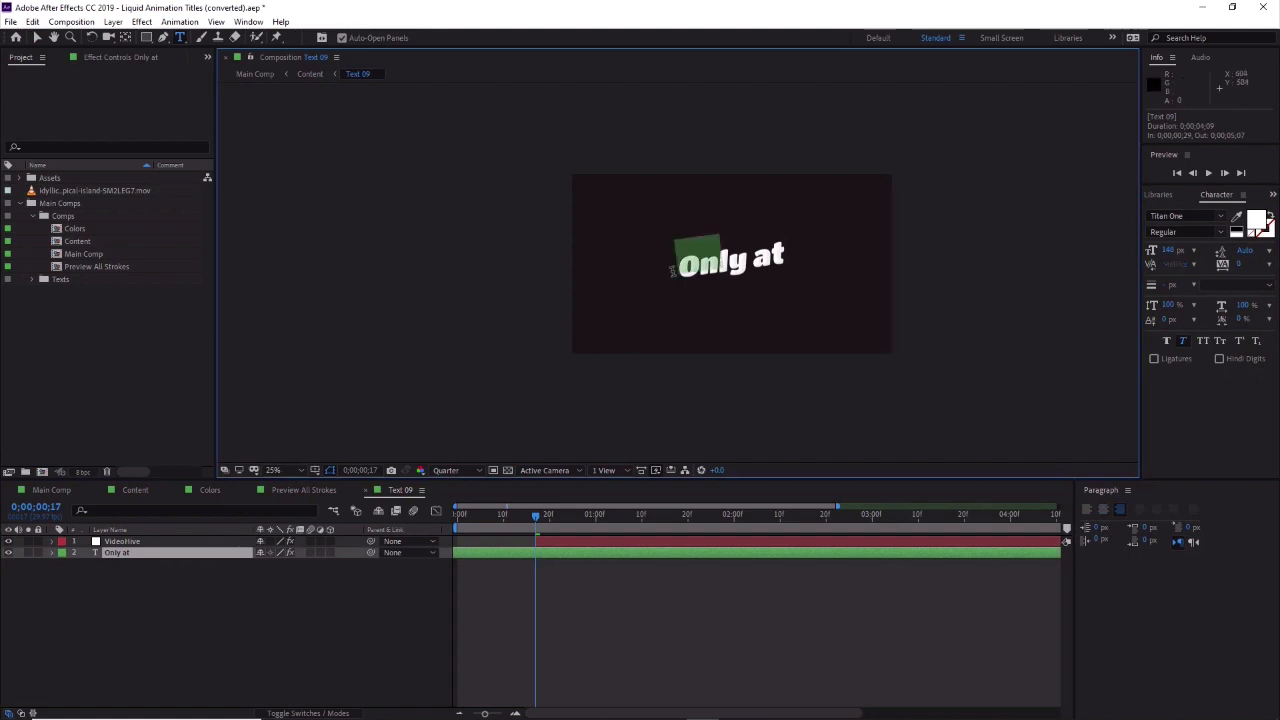
{"action": "key", "text": "Delete"}
{"action": "key", "text": "Delete"}
{"action": "key", "text": "Delete"}
{"action": "key", "text": "Delete"}
{"action": "key", "text": "Delete"}
{"action": "key", "text": "Delete"}
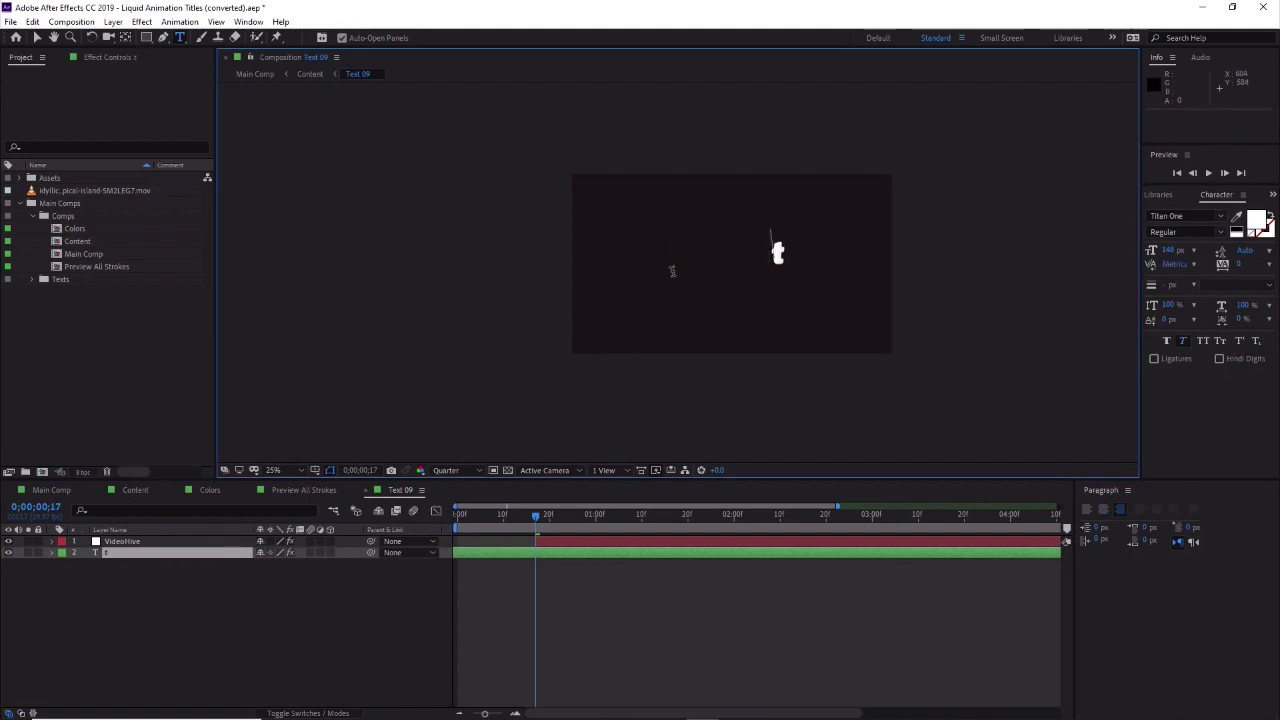
{"action": "type", "text": "Text"}
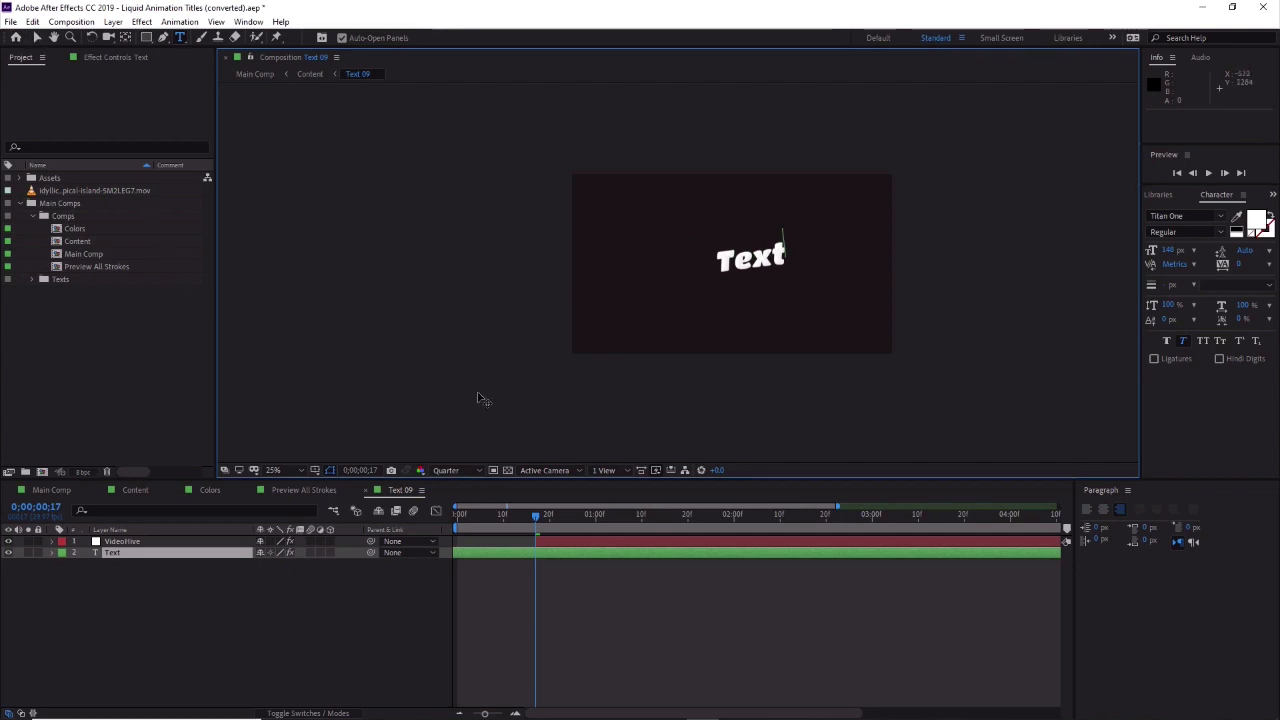
Scrub Text 09 to 0;00;01;23, and check the edited title in the Content composition up to 0;00;02;26.
{"action": "left_click_drag", "start_coordinate": [534, 520], "coordinate": [701, 508]}
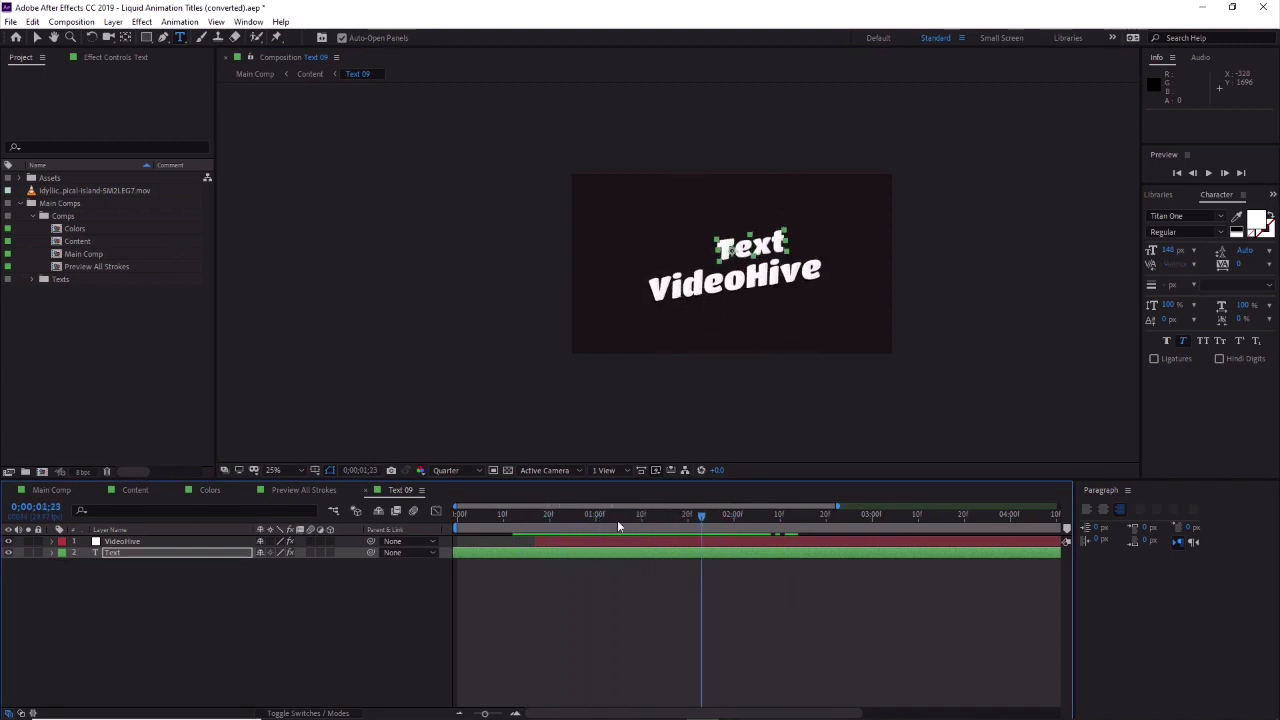
{"action": "left_click", "coordinate": [150, 489]}
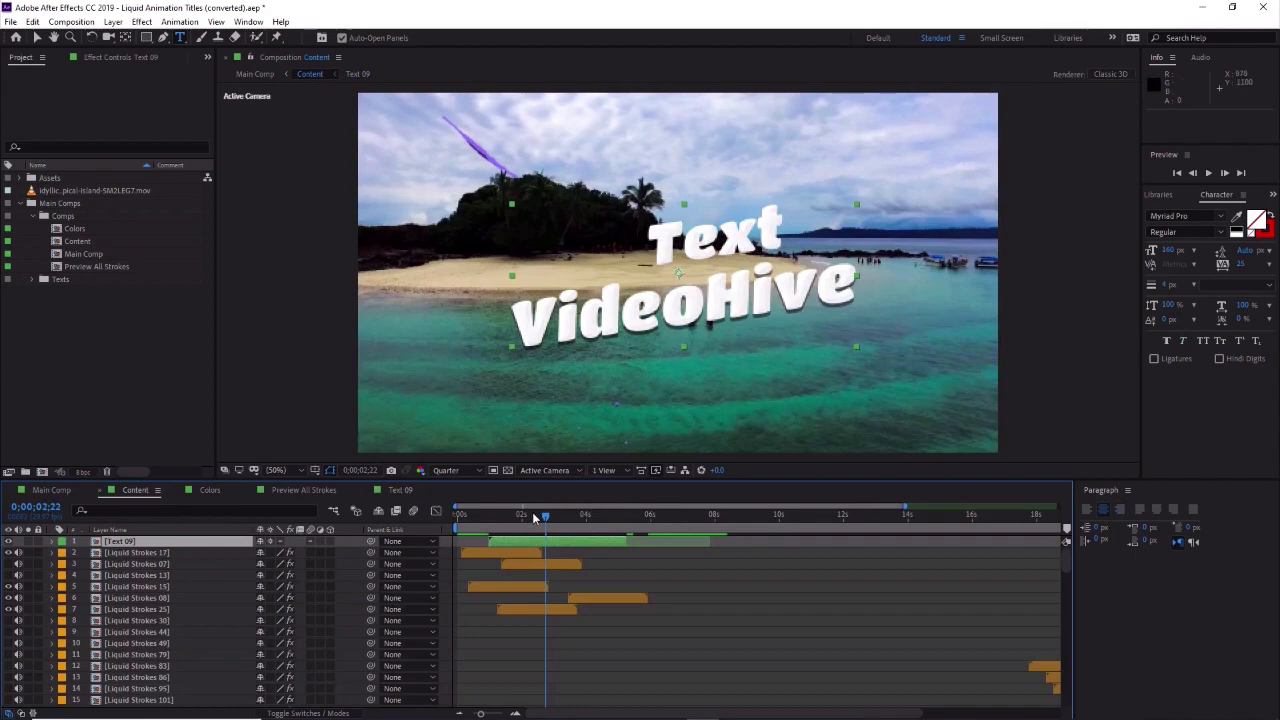
{"action": "mouse_move", "coordinate": [546, 516]}
{"action": "left_mouse_down"}
{"action": "mouse_move", "coordinate": [505, 521]}
{"action": "mouse_move", "coordinate": [575, 524]}
{"action": "mouse_move", "coordinate": [505, 523]}
{"action": "mouse_move", "coordinate": [551, 523]}
{"action": "left_mouse_up"}
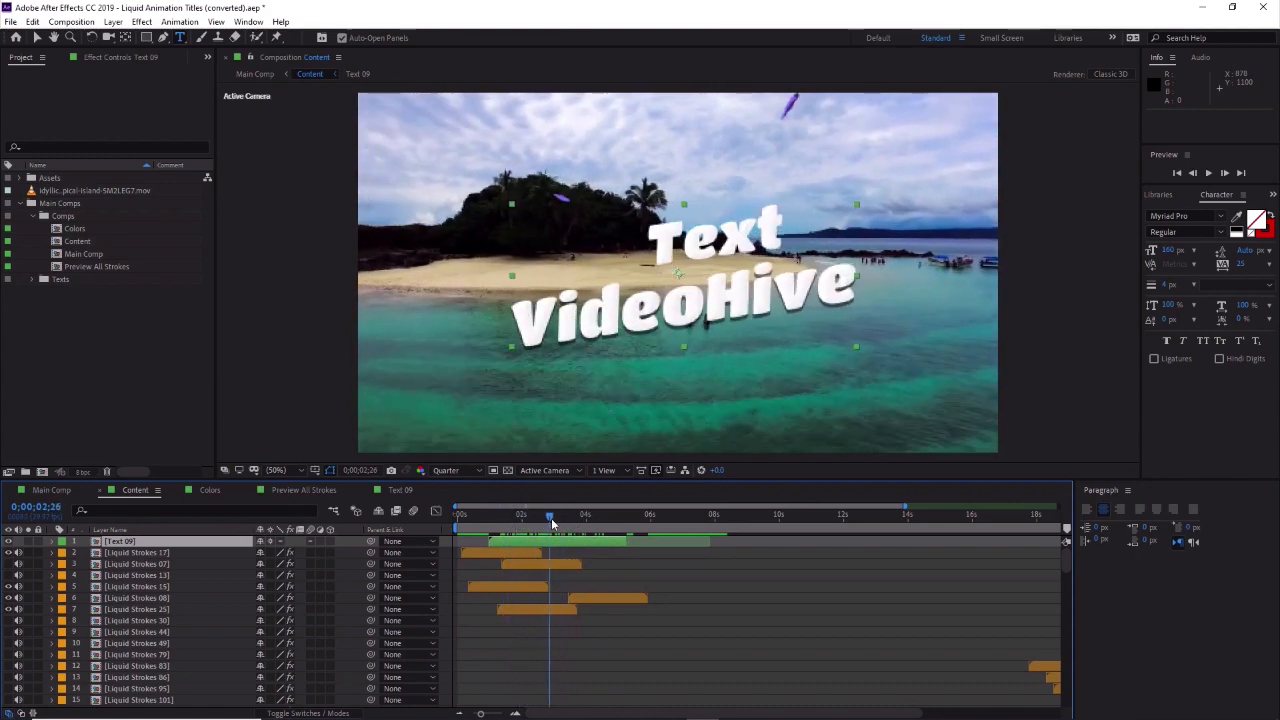
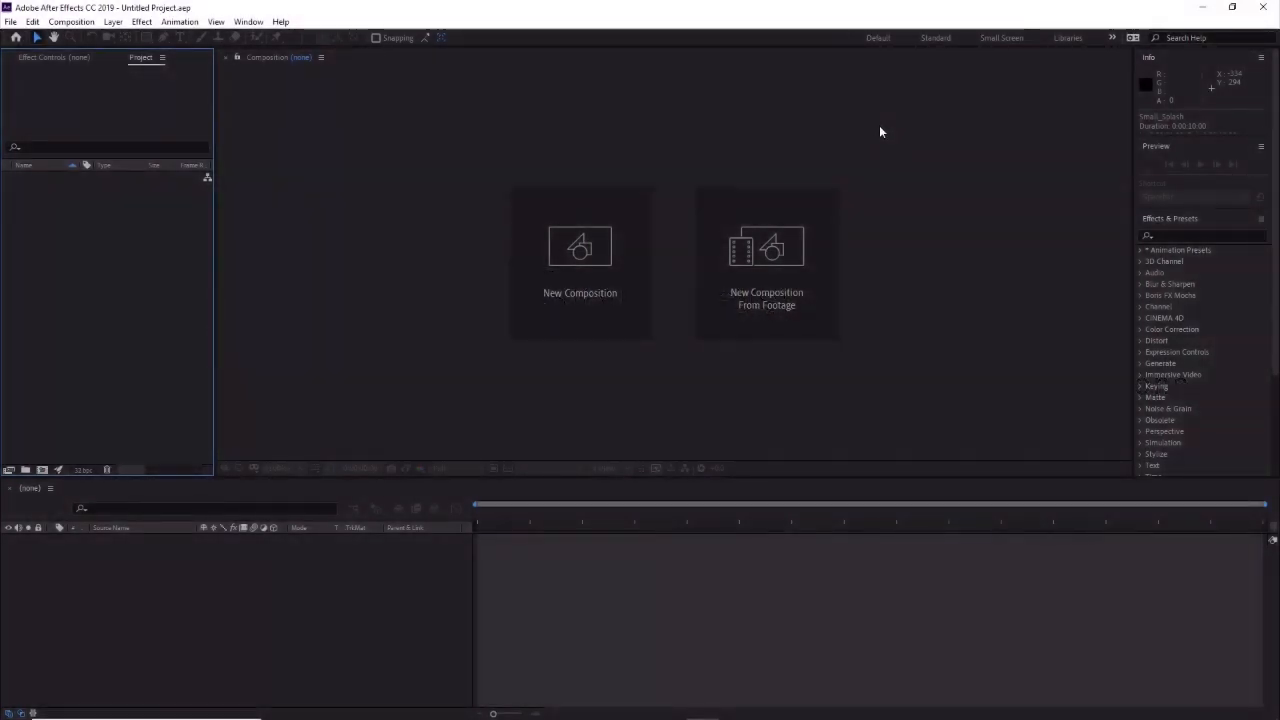
Create a new composition named Liquid Strokes at 1920 x 1080 px, 30 fps and 10 seconds long.
{"action": "left_click", "coordinate": [71, 21]}
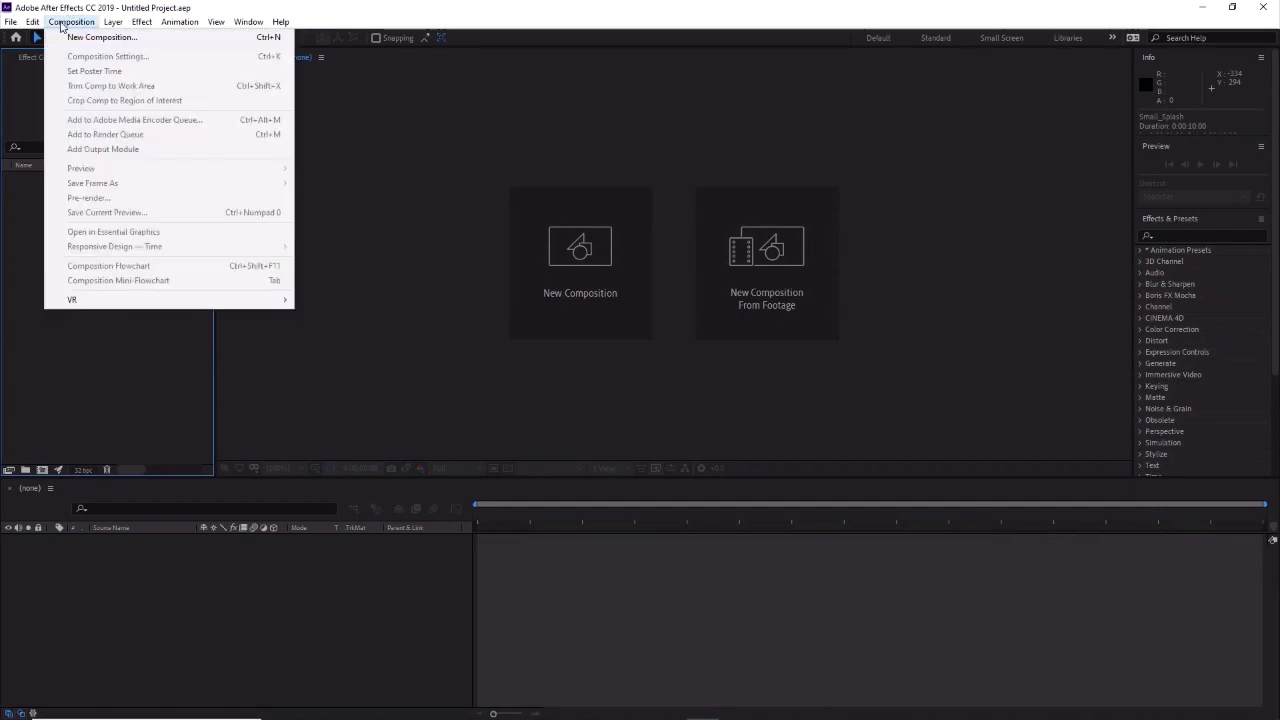
{"action": "left_click", "coordinate": [69, 37]}
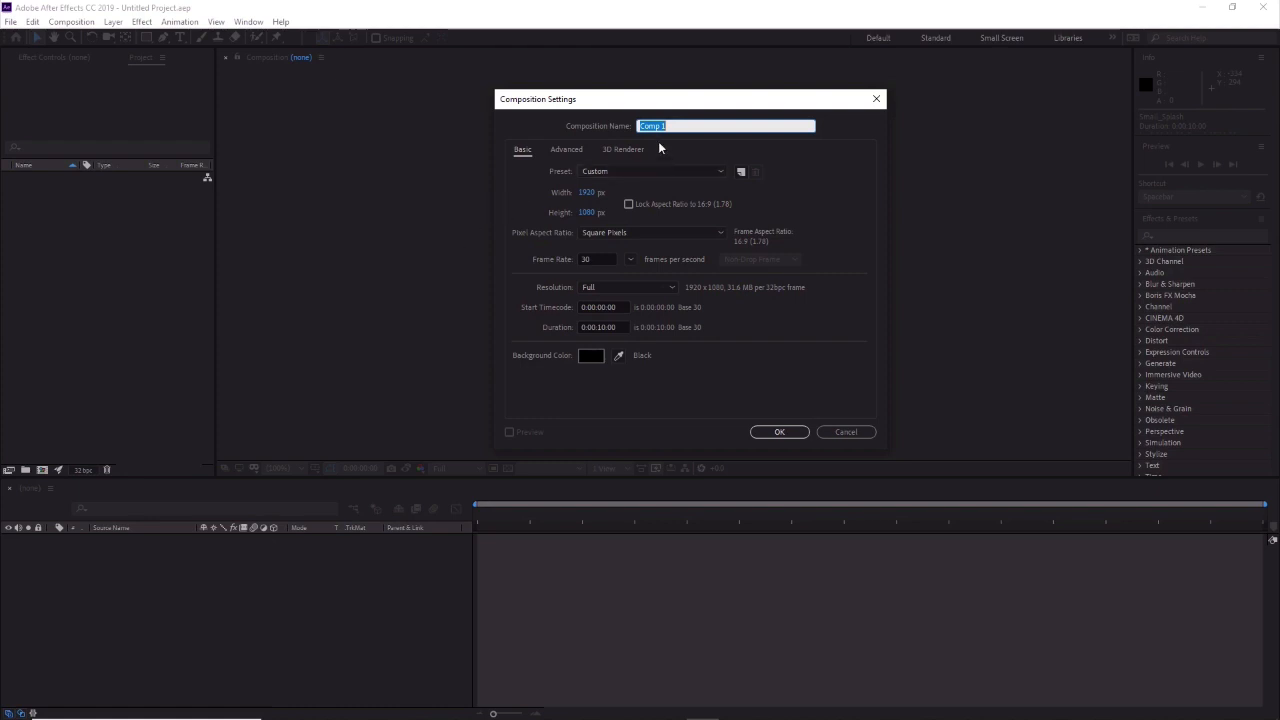
{"action": "left_click_drag", "start_coordinate": [674, 126], "coordinate": [510, 133]}
{"action": "type", "text": "Lic"}
{"action": "left_click", "coordinate": [610, 259]}
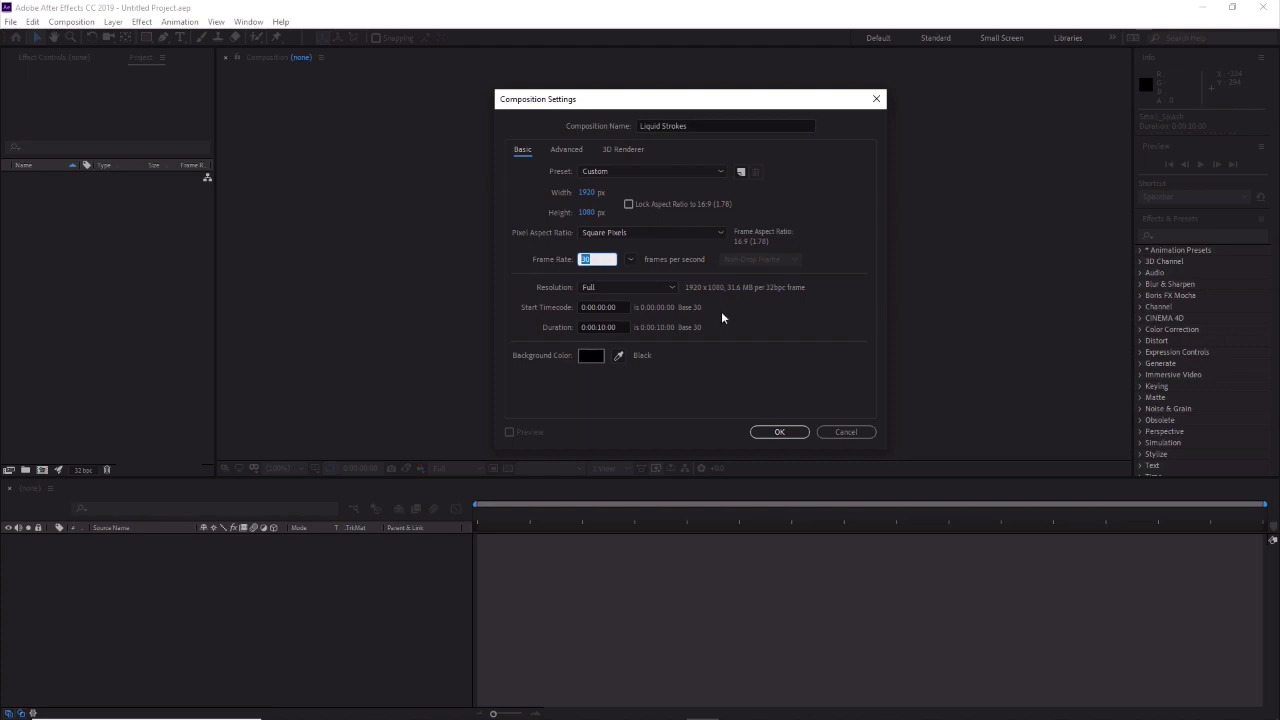
{"action": "left_click", "coordinate": [600, 330]}
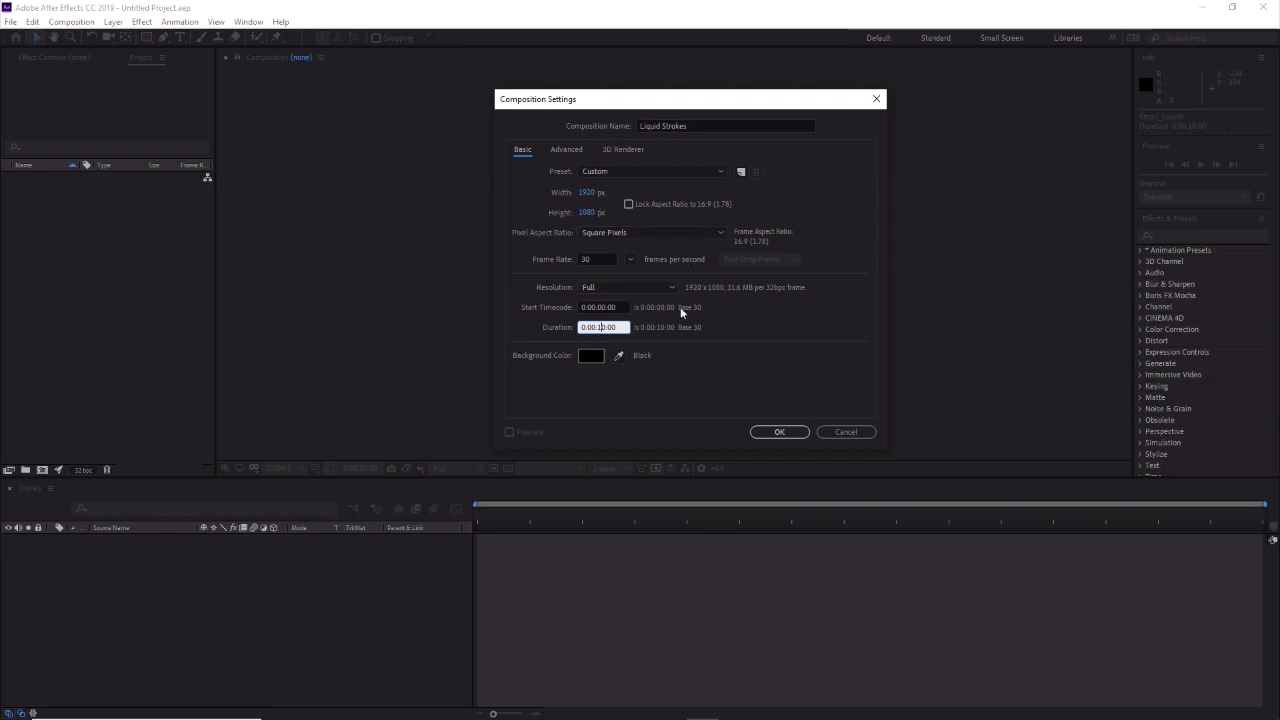
{"action": "left_click", "coordinate": [780, 432]}
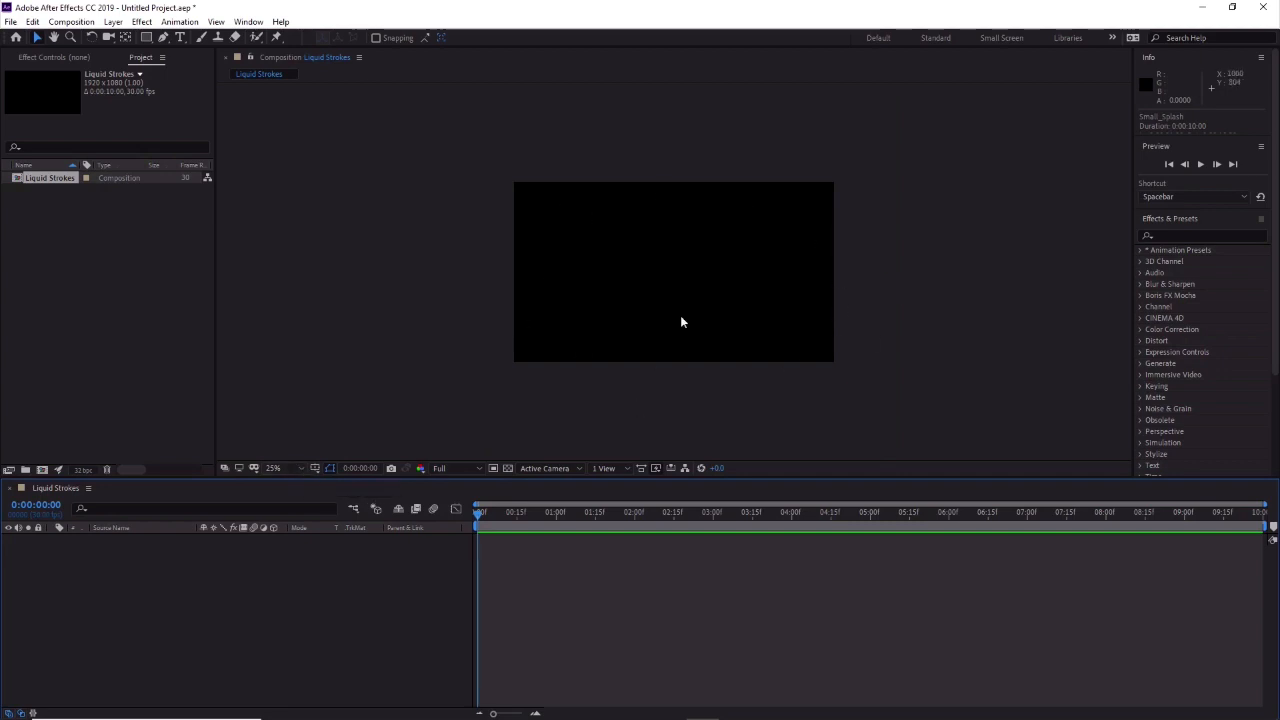
Add a black 1920 x 1080 px solid layer named Liquid Strokes to the composition.
{"action": "left_click", "coordinate": [300, 468]}
{"action": "left_click", "coordinate": [299, 493]}
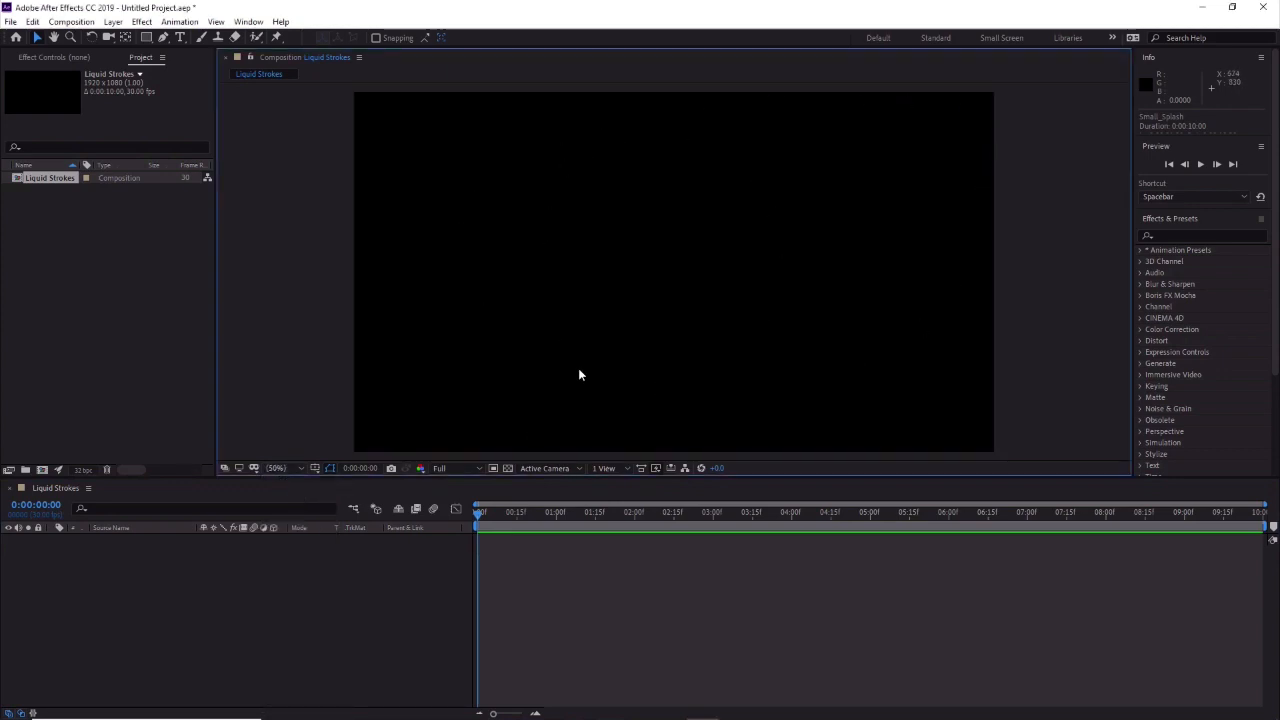
{"action": "left_click", "coordinate": [302, 467]}
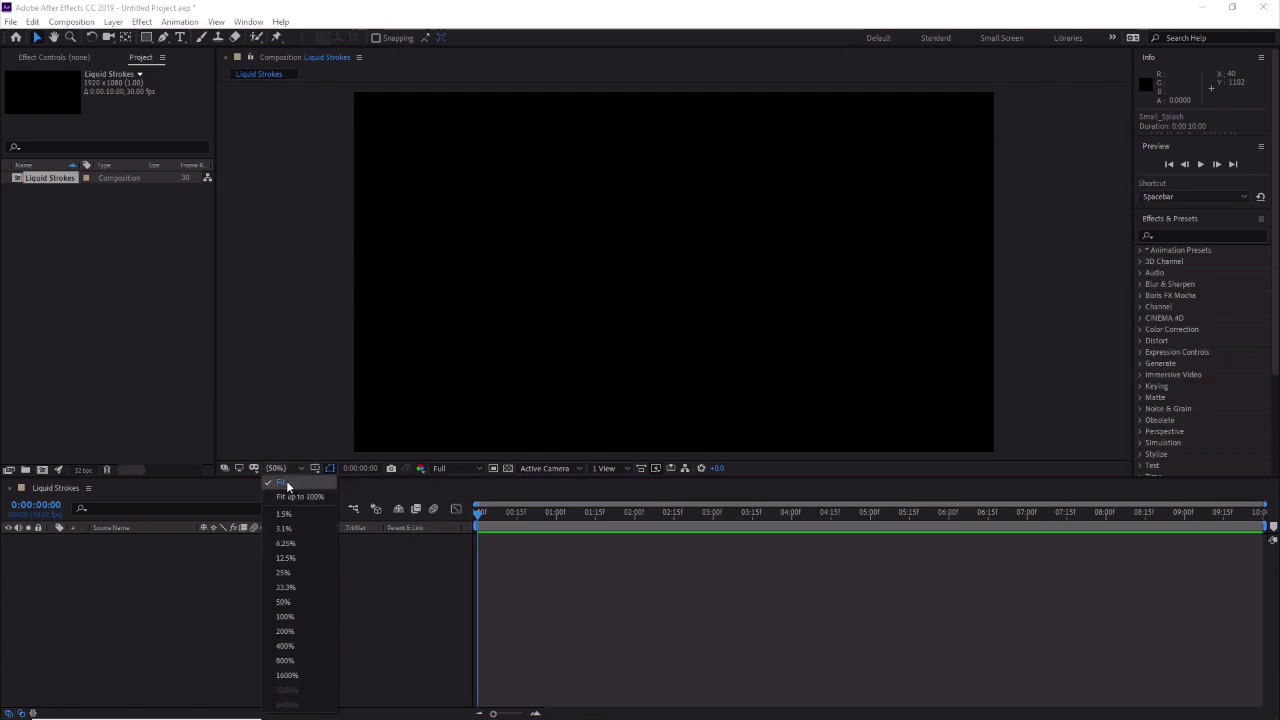
{"action": "left_click", "coordinate": [736, 16]}
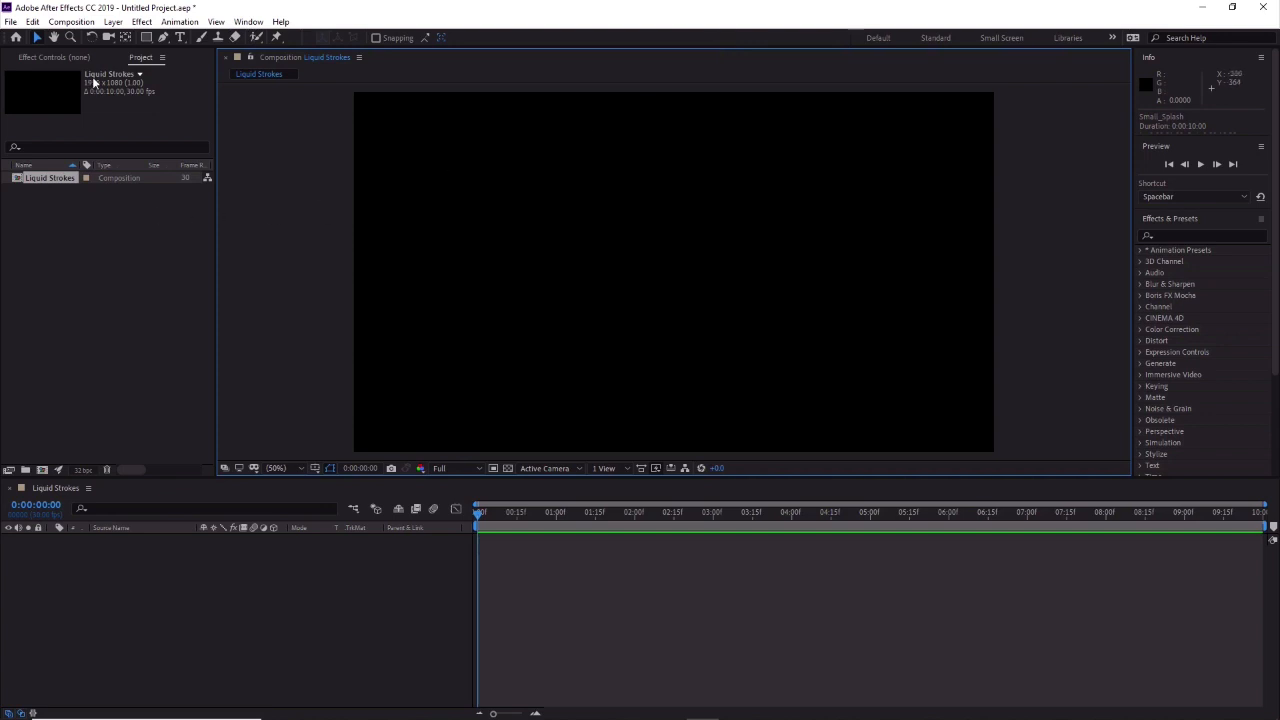
{"action": "left_click", "coordinate": [113, 21]}
{"action": "mouse_move", "coordinate": [127, 37]}
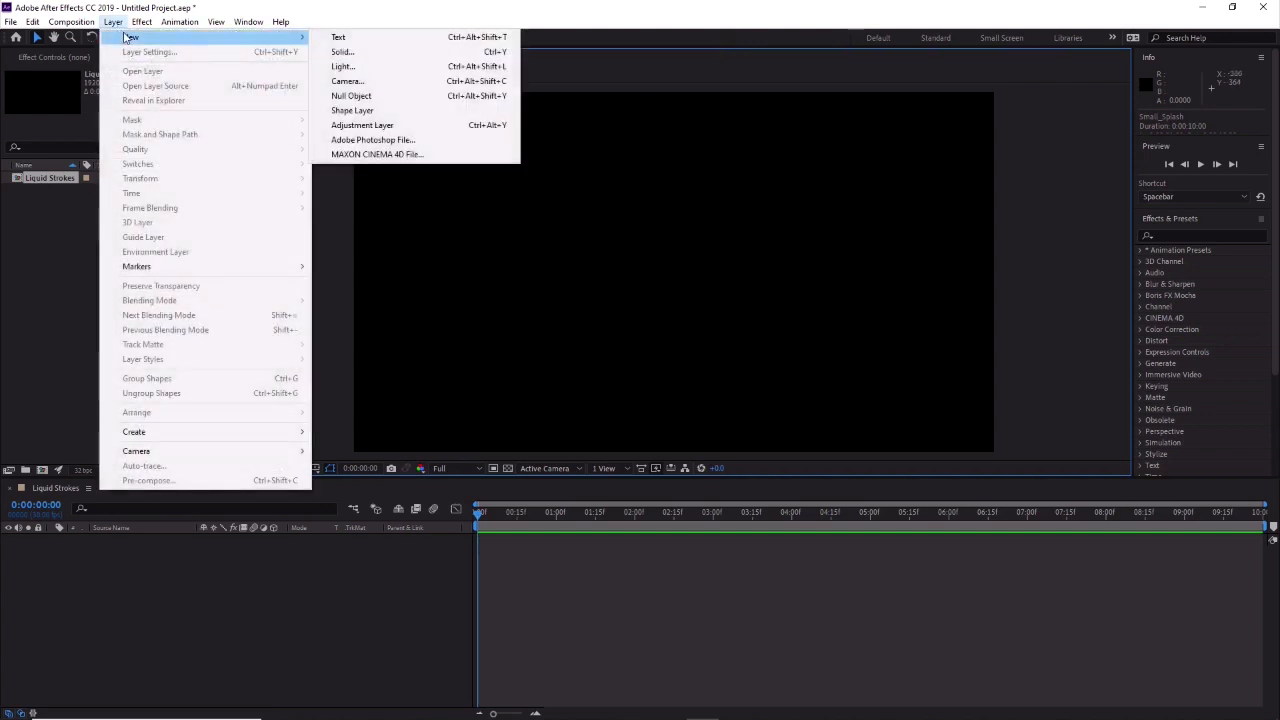
{"action": "left_click", "coordinate": [342, 52]}
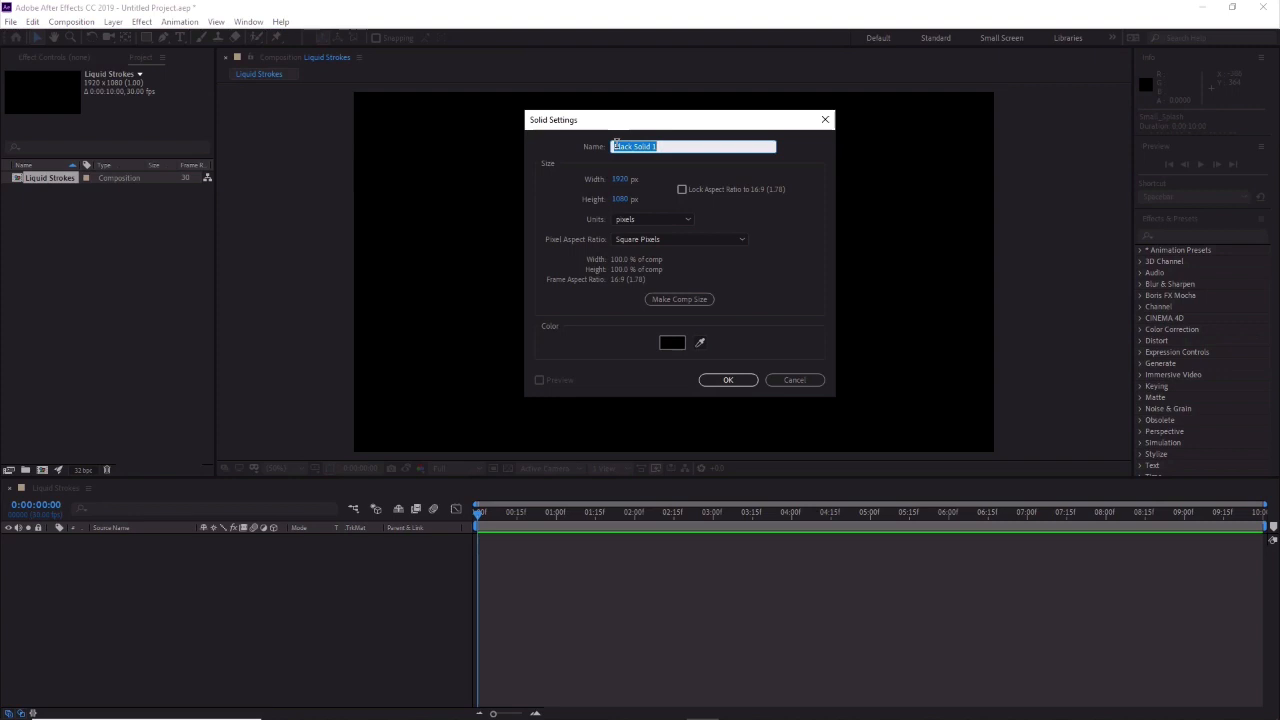
{"action": "type", "text": "Liquid Strokes"}
{"action": "left_click", "coordinate": [683, 344]}
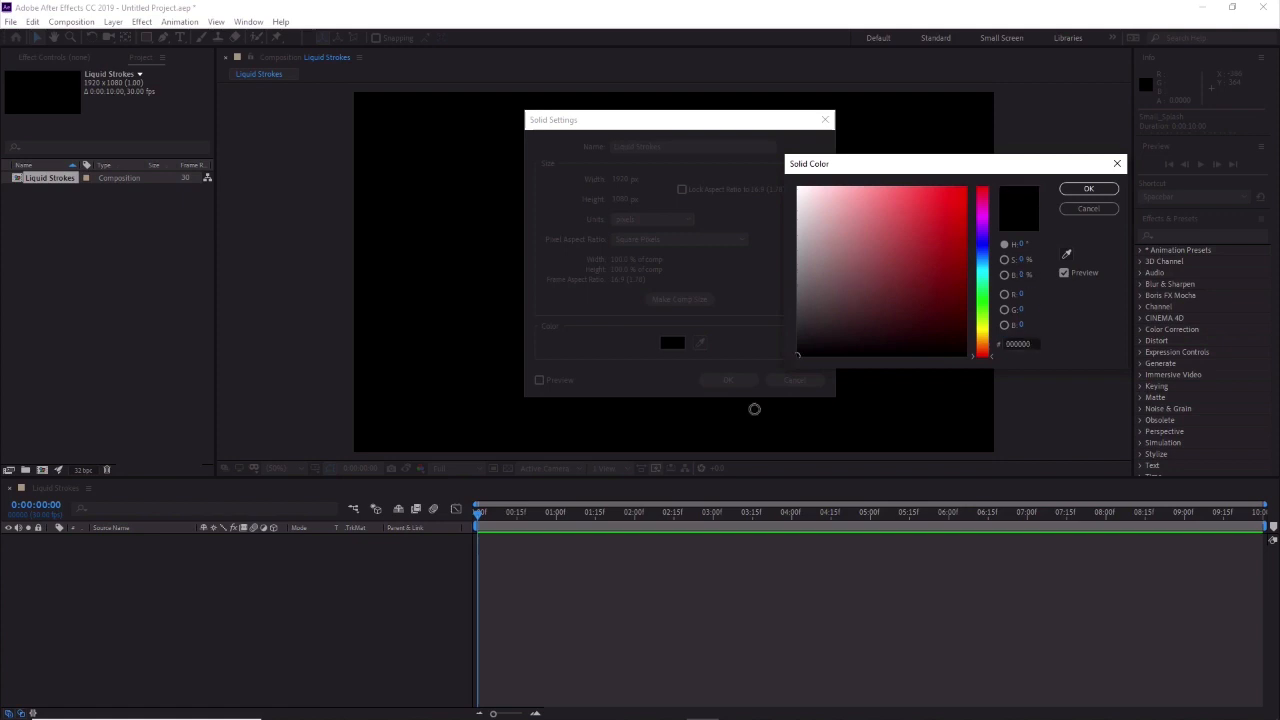
{"action": "left_click", "coordinate": [1079, 190]}
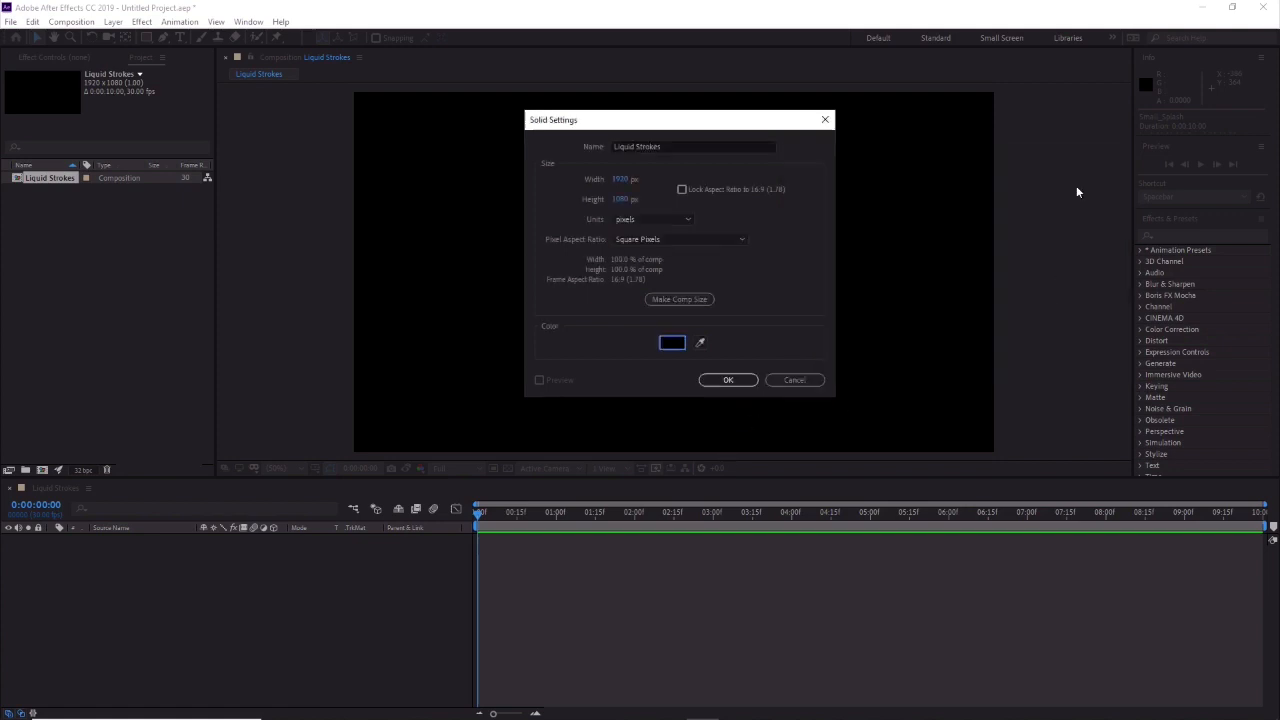
{"action": "left_click", "coordinate": [729, 380]}
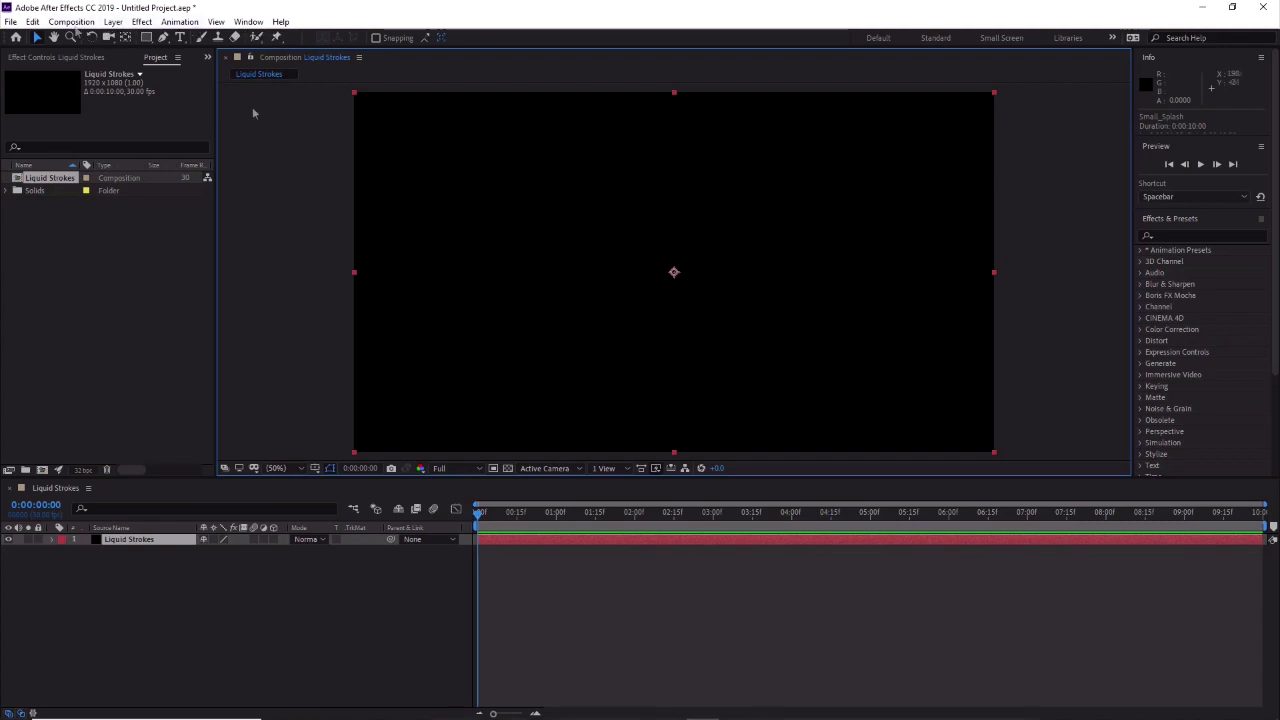
Use the Pen tool to draw a five-point zigzag mask path with straight segments across the Liquid Strokes solid.
{"action": "left_click", "coordinate": [164, 39]}
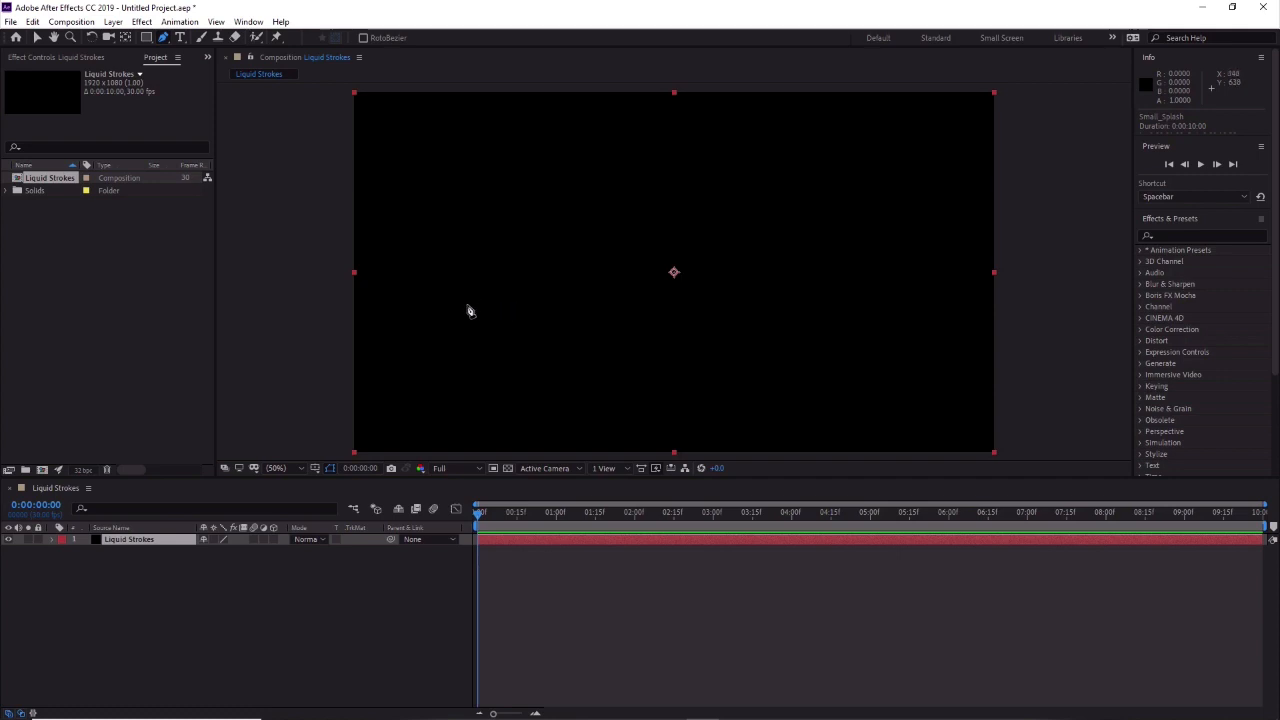
{"action": "left_click", "coordinate": [399, 253]}
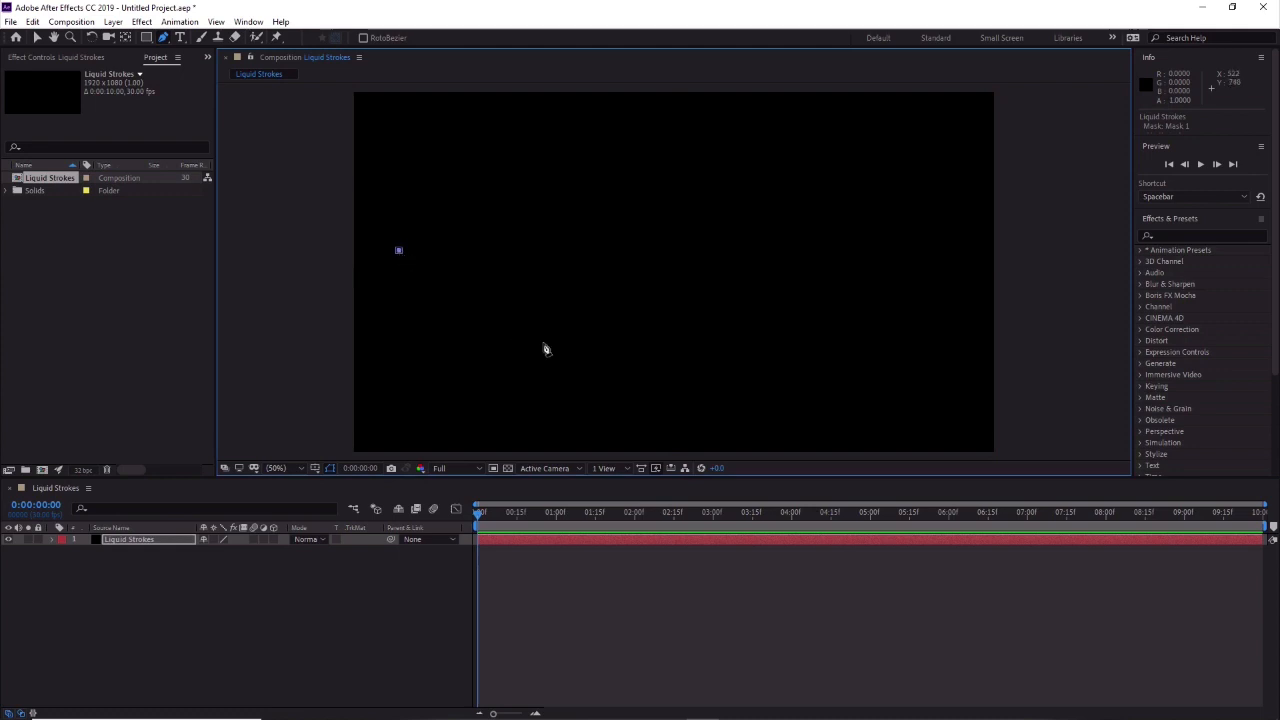
{"action": "left_click", "coordinate": [579, 346]}
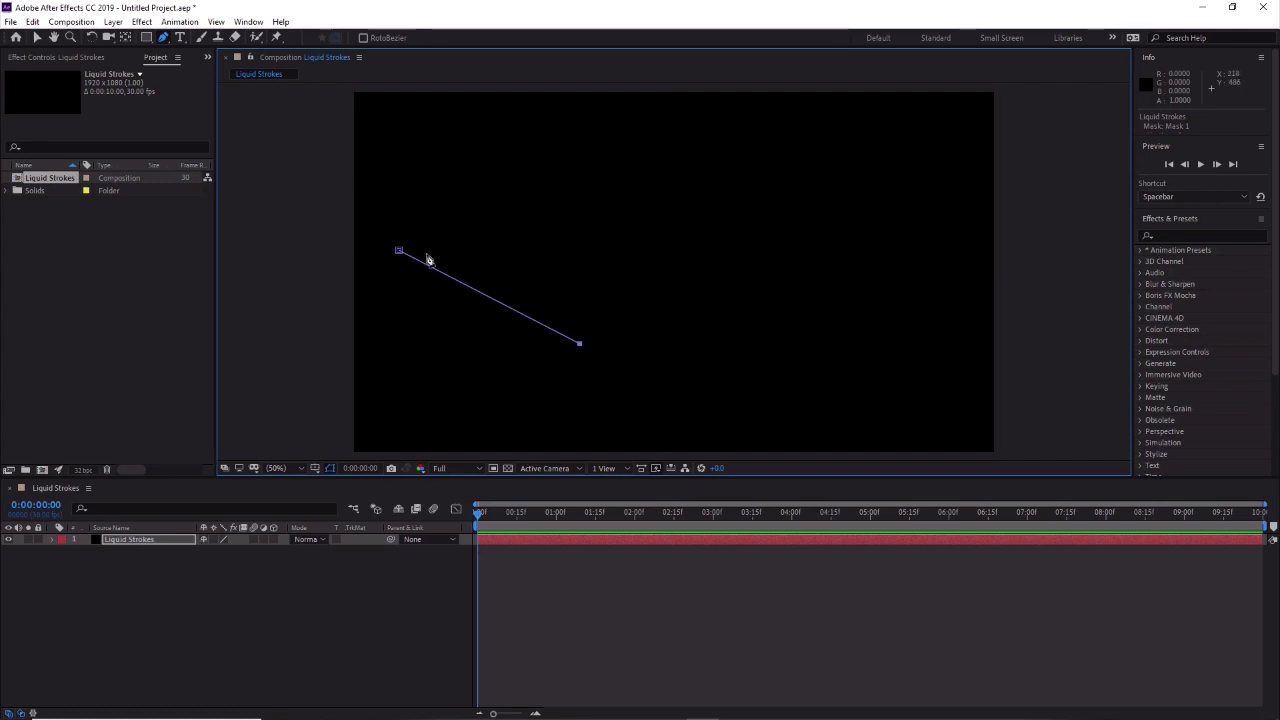
{"action": "left_click", "coordinate": [716, 273]}
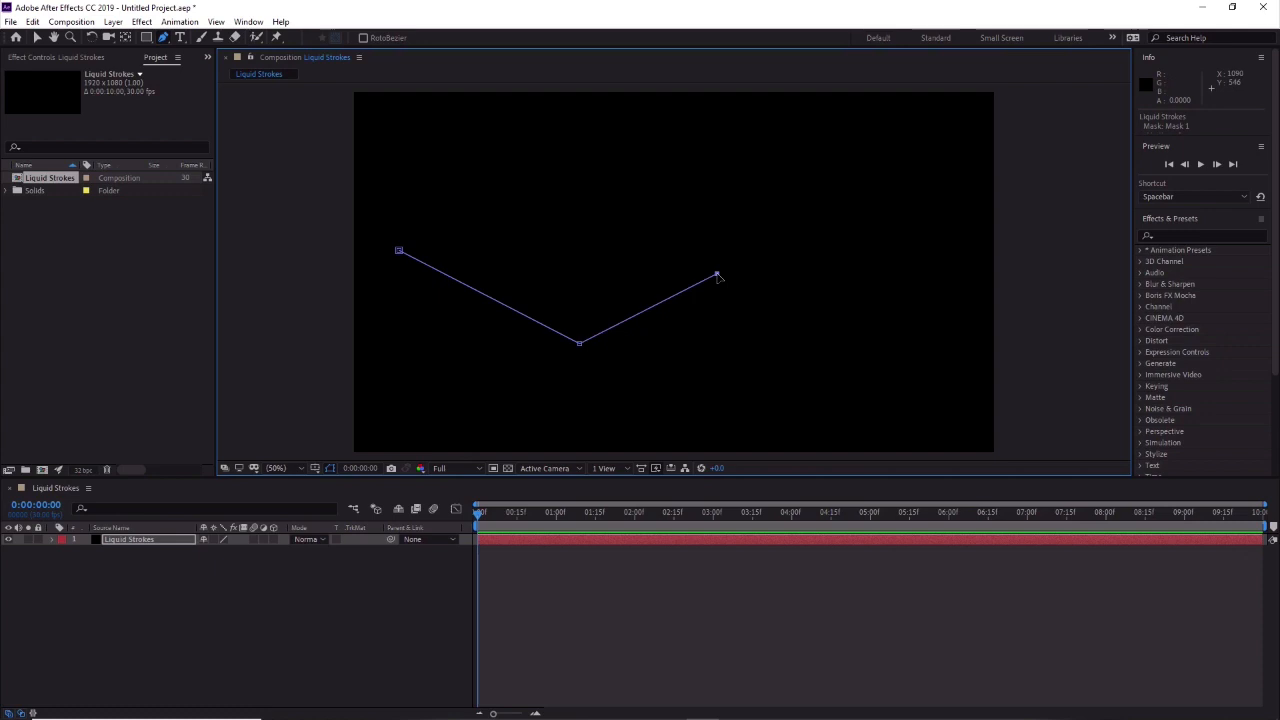
{"action": "left_click", "coordinate": [804, 355]}
{"action": "left_click", "coordinate": [885, 302]}
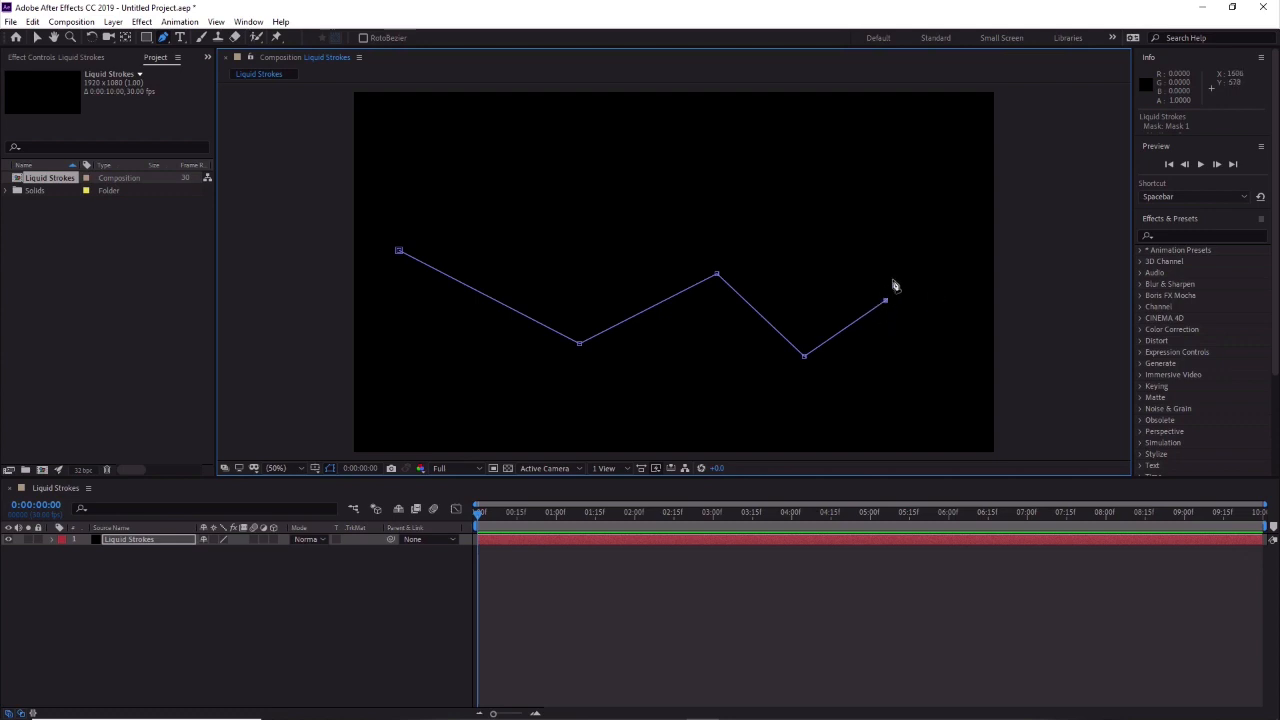
Extend the zigzag path with five curved points looping over its right end, and adjust the direction handles of the last curve.
{"action": "left_click", "coordinate": [898, 173]}
{"action": "left_click_drag", "start_coordinate": [898, 173], "coordinate": [826, 129]}
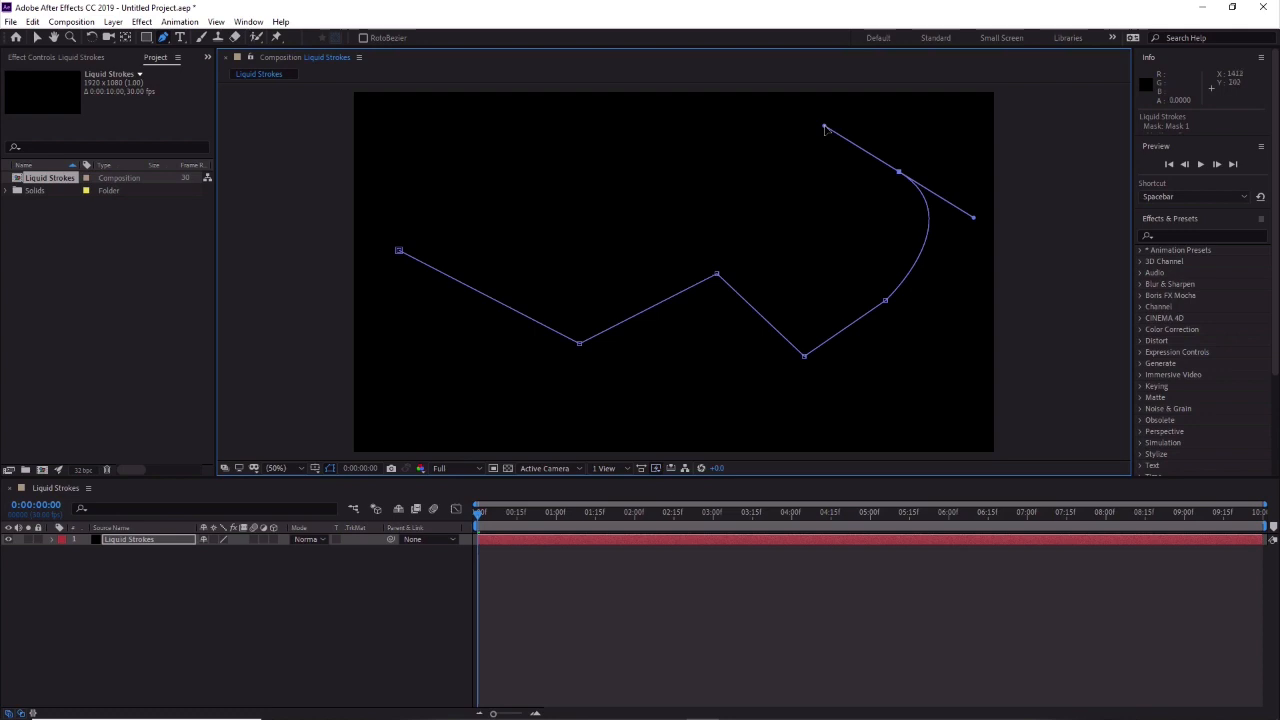
{"action": "left_click", "coordinate": [790, 248]}
{"action": "left_click_drag", "start_coordinate": [792, 253], "coordinate": [806, 299]}
{"action": "left_click_drag", "start_coordinate": [902, 375], "coordinate": [970, 370]}
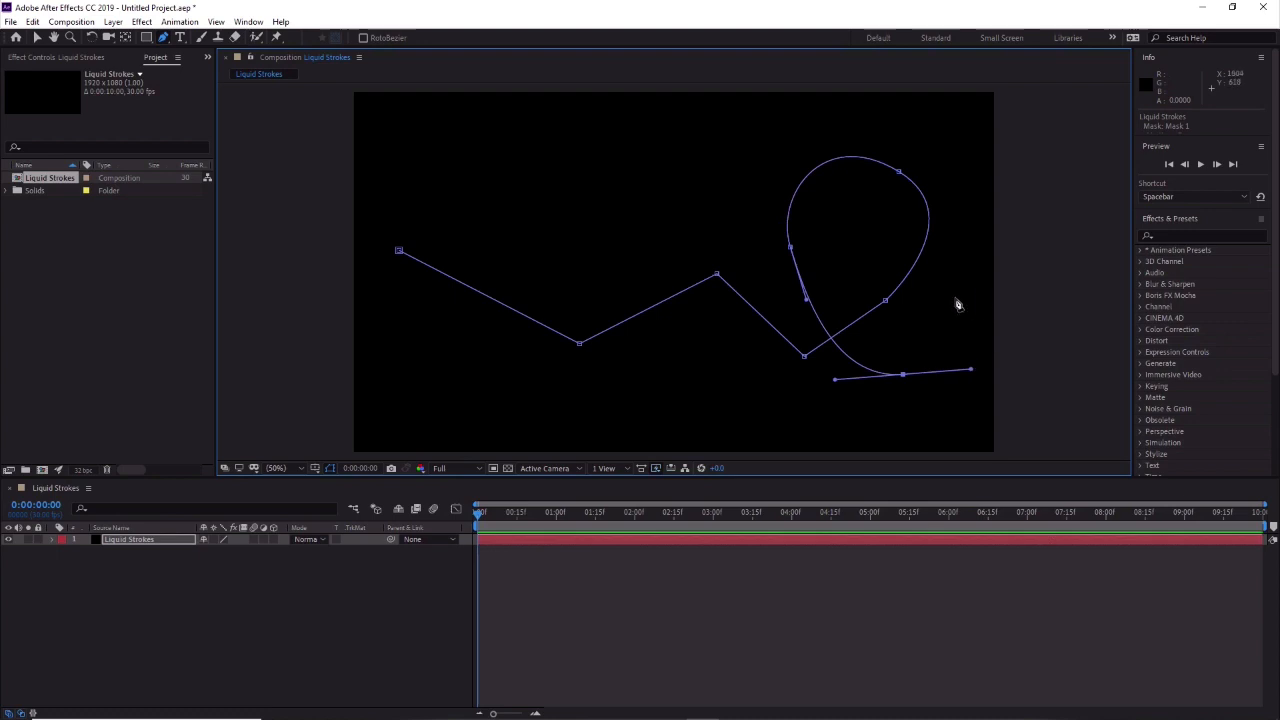
{"action": "left_click_drag", "start_coordinate": [955, 297], "coordinate": [958, 257]}
{"action": "left_click_drag", "start_coordinate": [876, 215], "coordinate": [826, 231]}
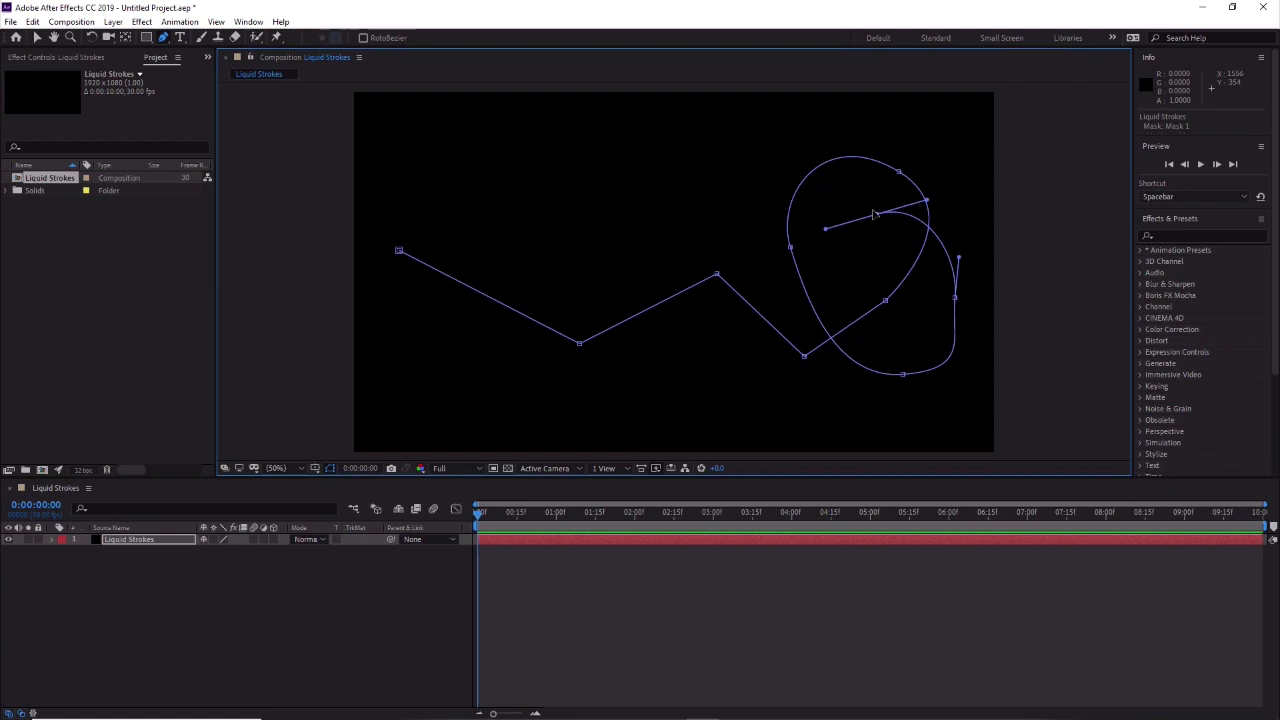
{"action": "left_click", "coordinate": [875, 213]}
{"action": "mouse_move", "coordinate": [959, 262]}
{"action": "left_mouse_down"}
{"action": "mouse_move", "coordinate": [977, 268]}
{"action": "mouse_move", "coordinate": [945, 260]}
{"action": "mouse_move", "coordinate": [986, 276]}
{"action": "mouse_move", "coordinate": [928, 268]}
{"action": "mouse_move", "coordinate": [967, 268]}
{"action": "left_mouse_up"}
{"action": "mouse_move", "coordinate": [926, 202]}
{"action": "left_mouse_down"}
{"action": "mouse_move", "coordinate": [920, 243]}
{"action": "mouse_move", "coordinate": [909, 180]}
{"action": "mouse_move", "coordinate": [950, 280]}
{"action": "mouse_move", "coordinate": [930, 194]}
{"action": "mouse_move", "coordinate": [930, 214]}
{"action": "left_mouse_up"}
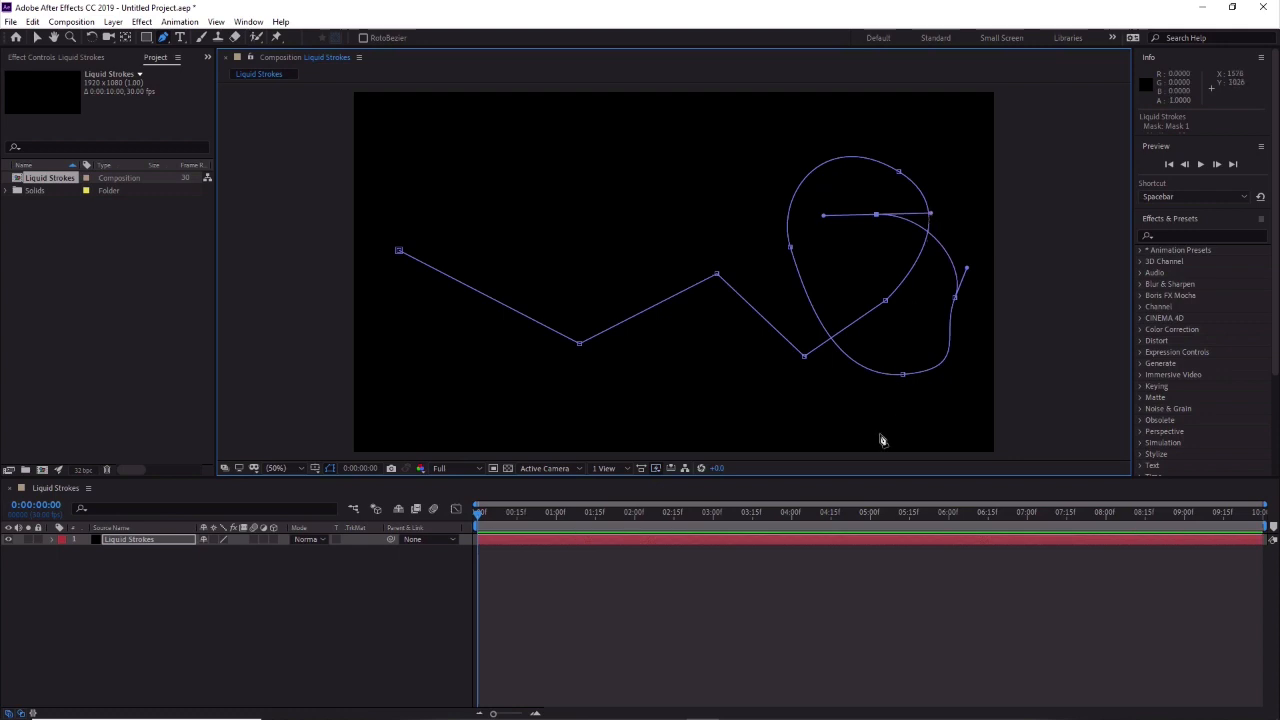
Undo the entire practice mask path on the Liquid Strokes solid.
{"action": "key", "text": "ctrl+z"}
{"action": "key", "text": "ctrl+z"}
{"action": "key", "text": "ctrl+z"}
{"action": "key", "text": "ctrl+z"}
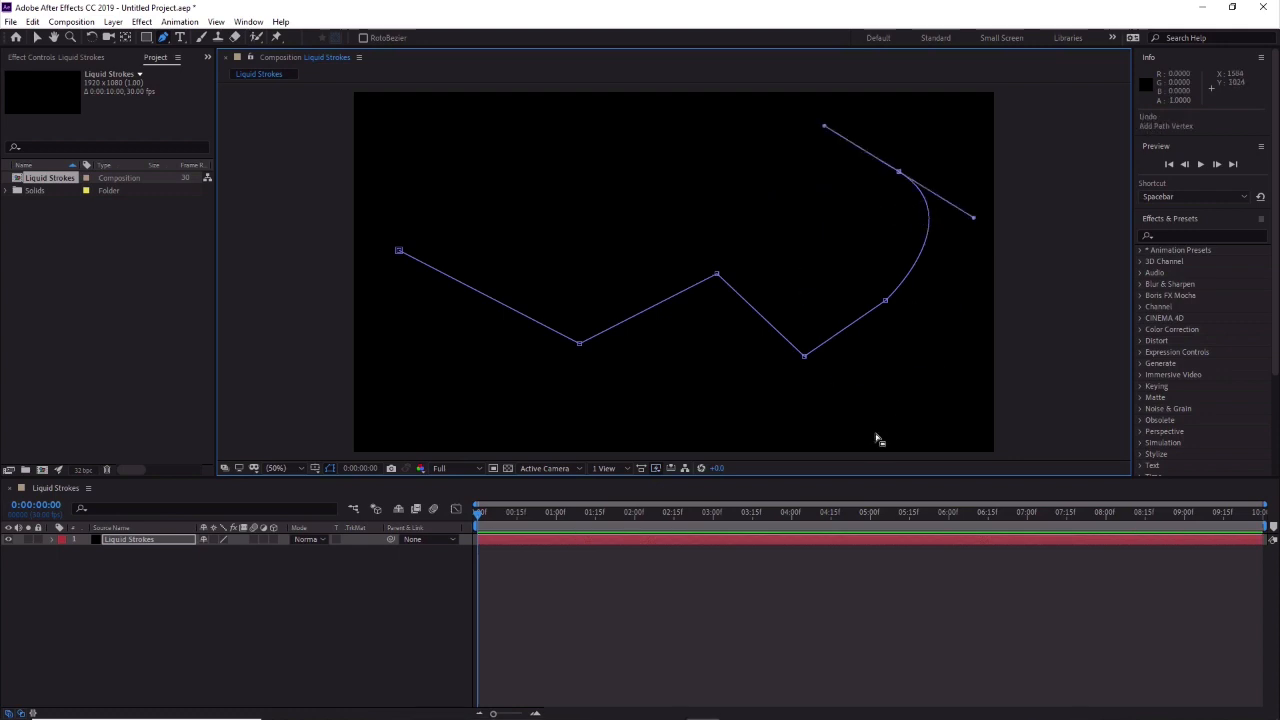
{"action": "key", "text": "ctrl+z"}
{"action": "key", "text": "ctrl+z"}
{"action": "key", "text": "ctrl+z"}
{"action": "key", "text": "ctrl+z"}
{"action": "key", "text": "ctrl+z"}
{"action": "key", "text": "ctrl+z"}
{"action": "key", "text": "ctrl+z"}
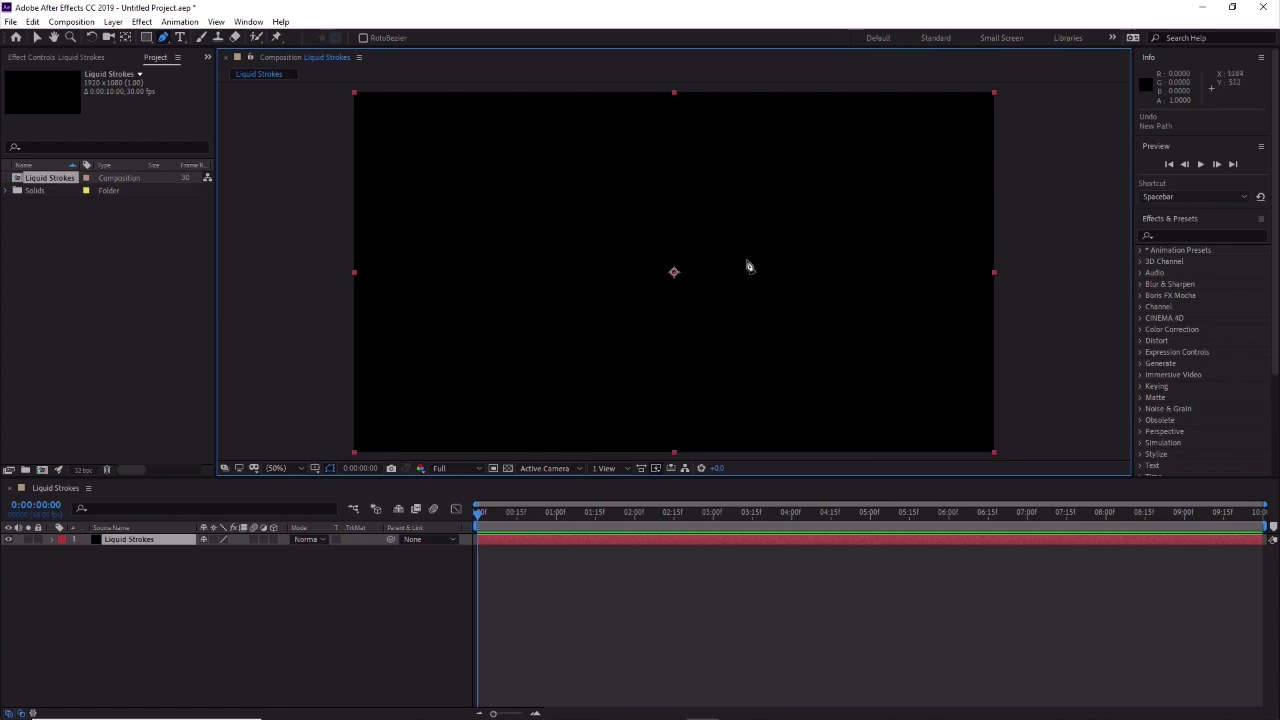
Draw a five-point open spiral mask on the Liquid Strokes solid, starting near the left edge and curling inward to the centre.
{"action": "left_click", "coordinate": [377, 249]}
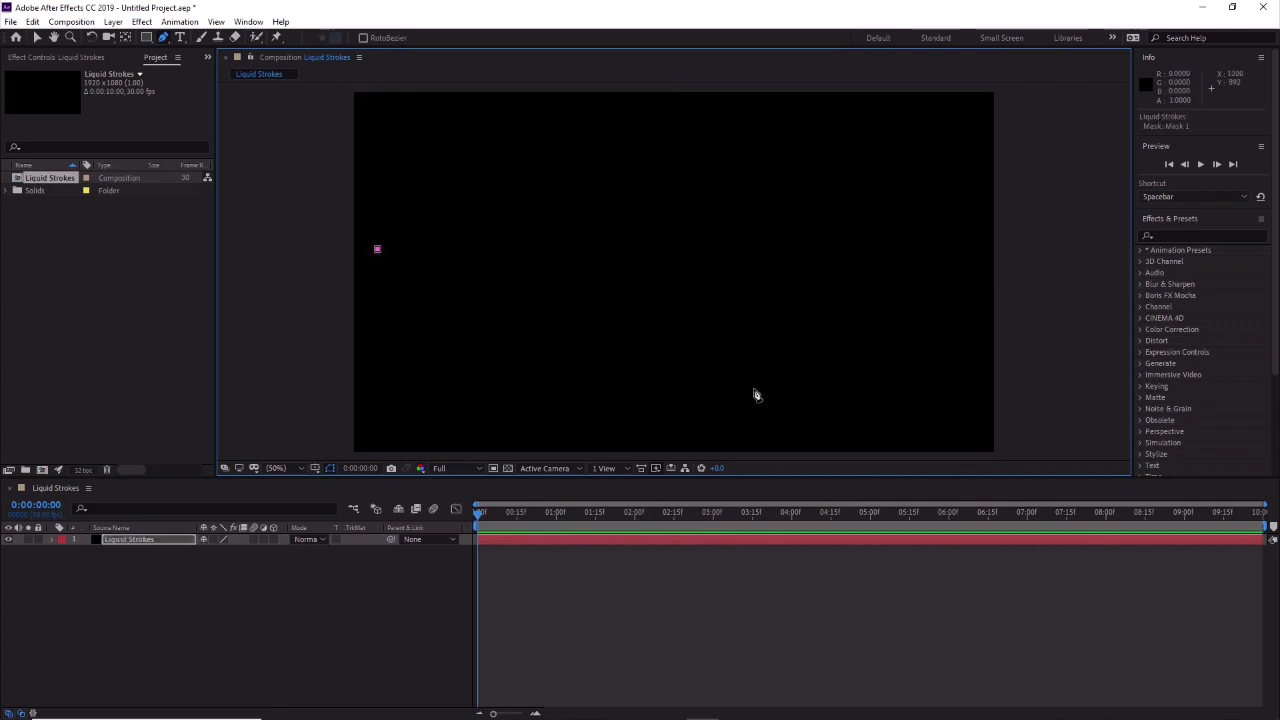
{"action": "left_click_drag", "start_coordinate": [690, 408], "coordinate": [835, 410]}
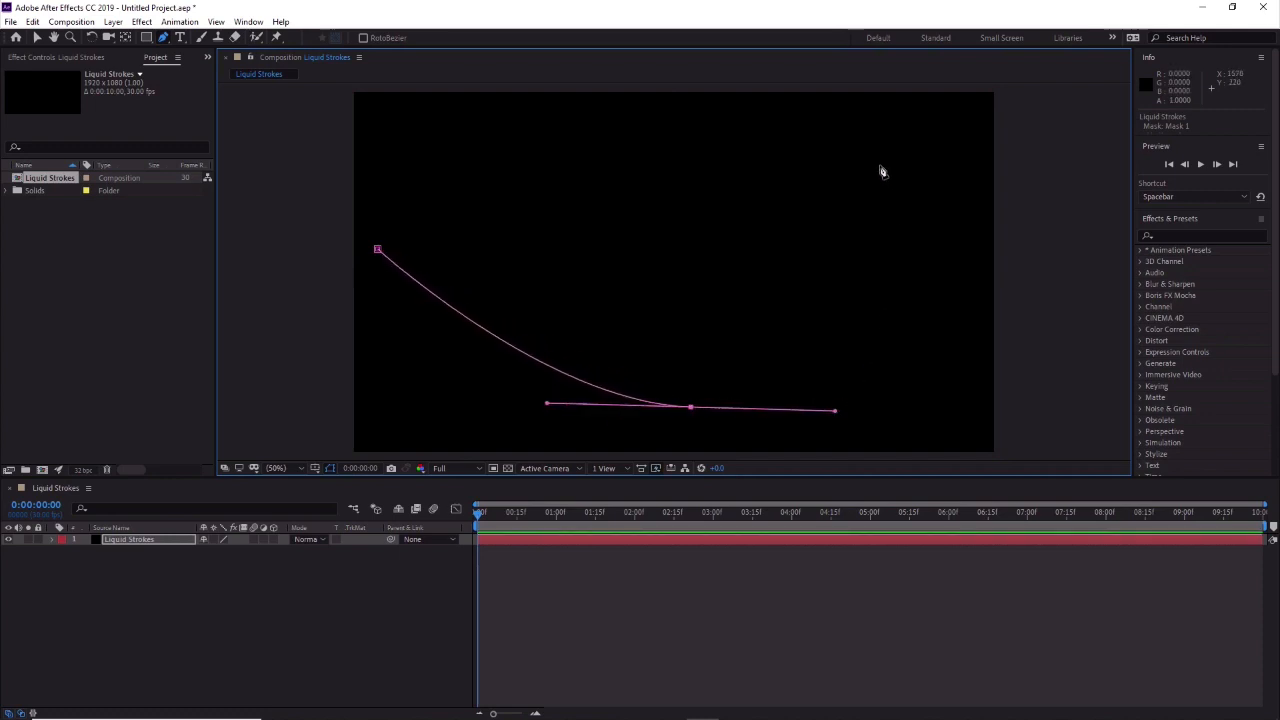
{"action": "left_click_drag", "start_coordinate": [879, 166], "coordinate": [797, 94]}
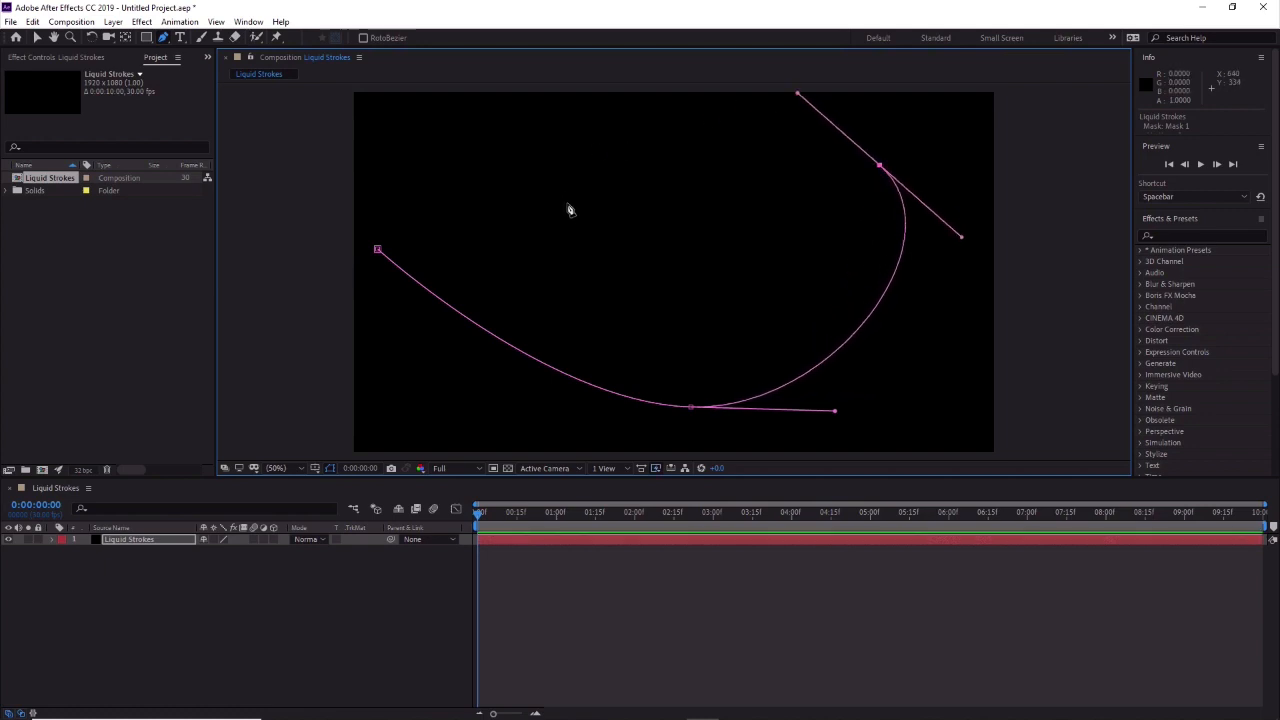
{"action": "left_click_drag", "start_coordinate": [568, 208], "coordinate": [563, 357]}
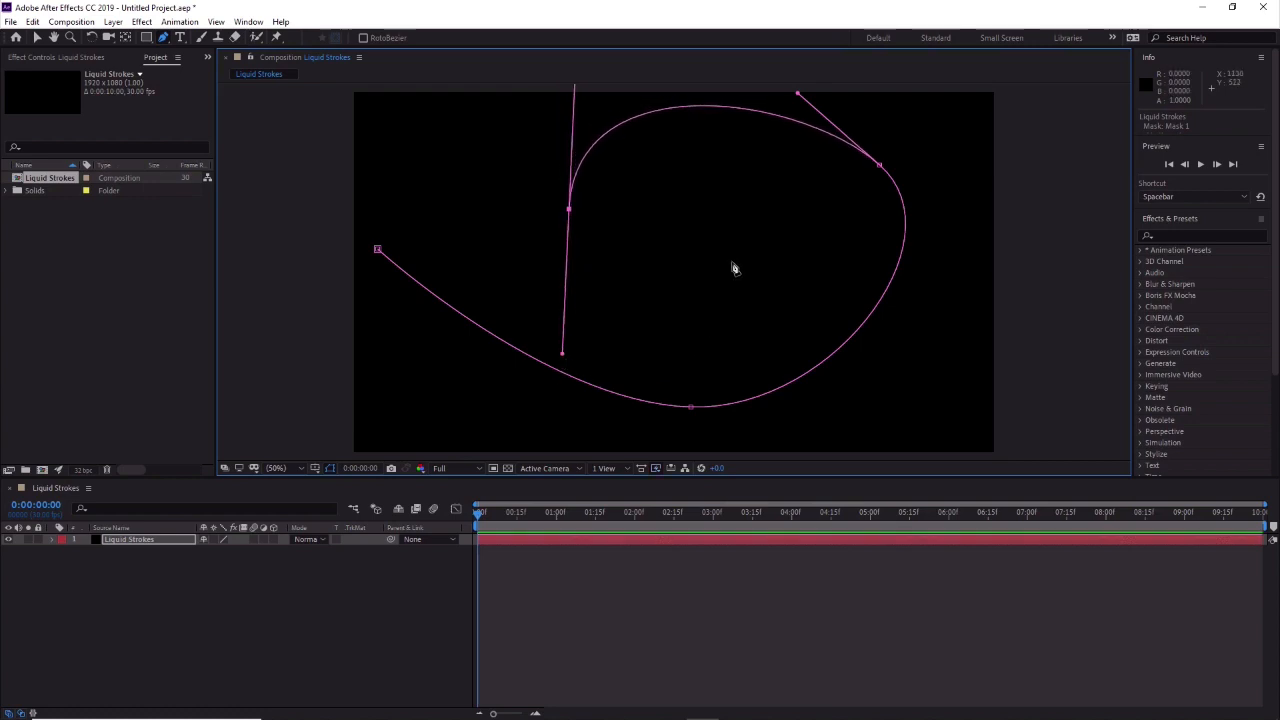
{"action": "left_click_drag", "start_coordinate": [731, 262], "coordinate": [743, 195]}
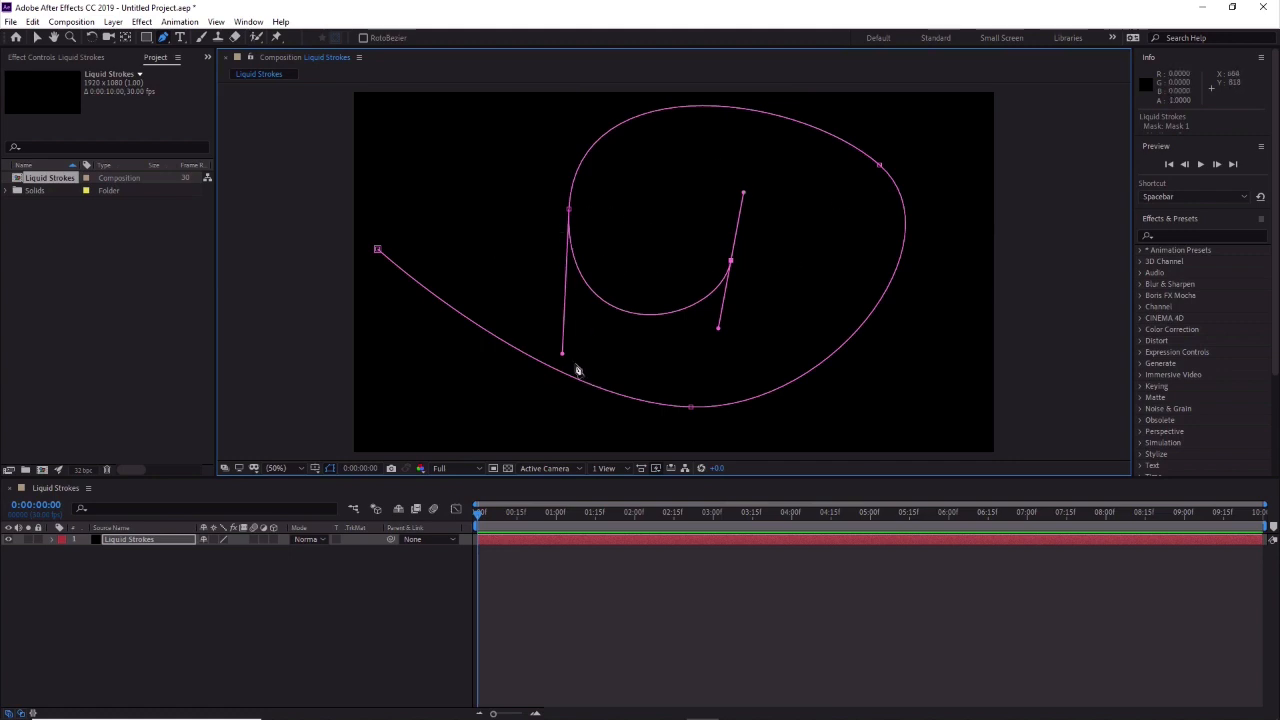
Round out the spiral by shortening the inner-left point's lower handle, moving the outer-right point inward and making its direction handles steeper.
{"action": "left_click_drag", "start_coordinate": [564, 357], "coordinate": [561, 316]}
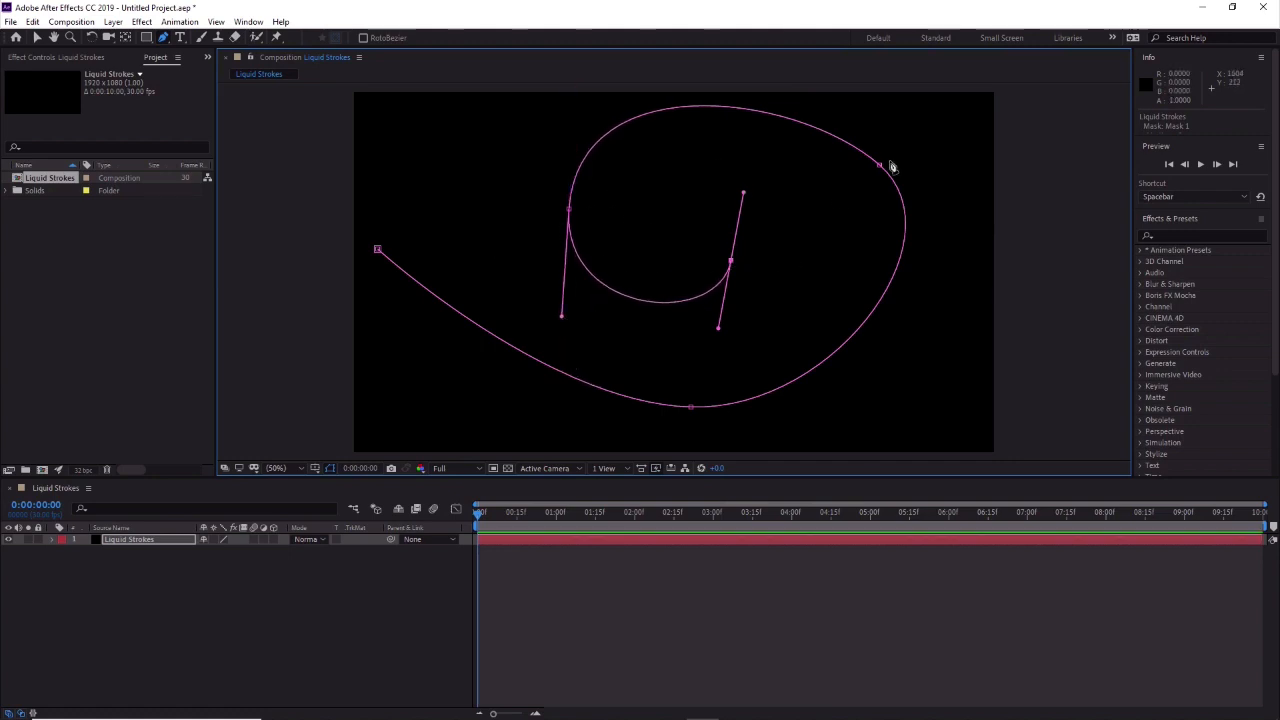
{"action": "left_click_drag", "start_coordinate": [880, 168], "coordinate": [847, 207]}
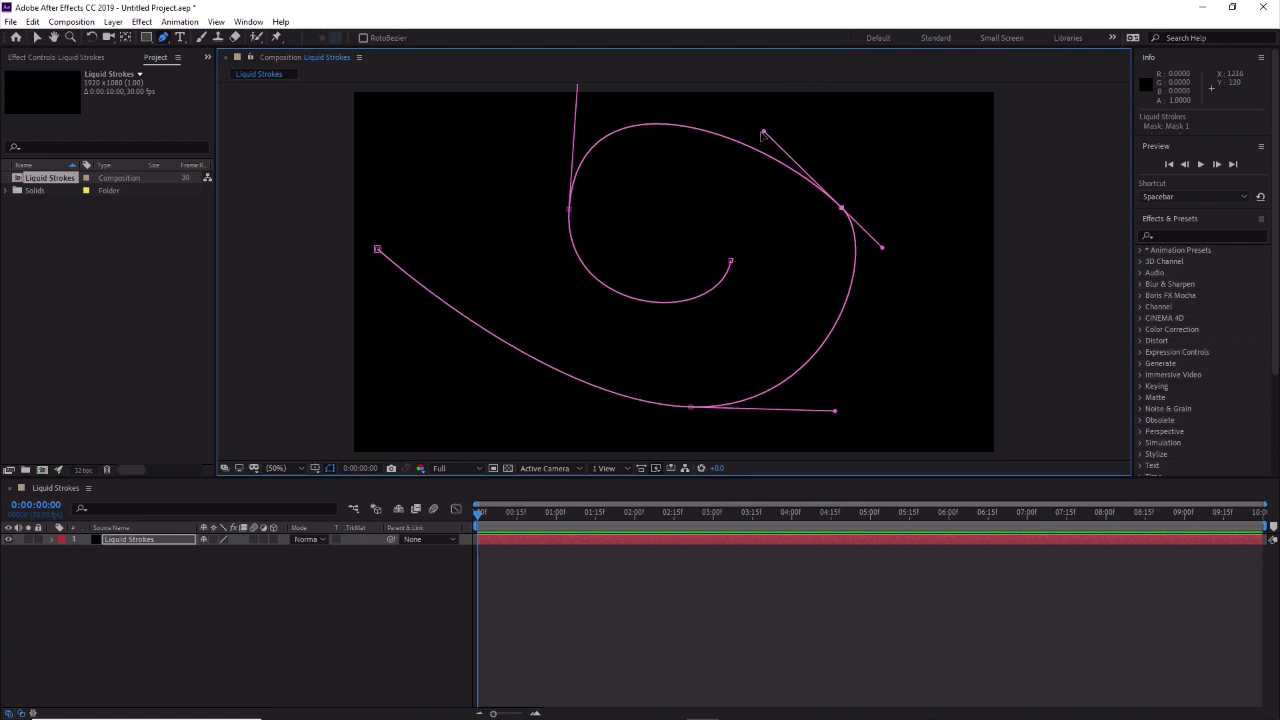
{"action": "left_click_drag", "start_coordinate": [764, 133], "coordinate": [818, 91]}
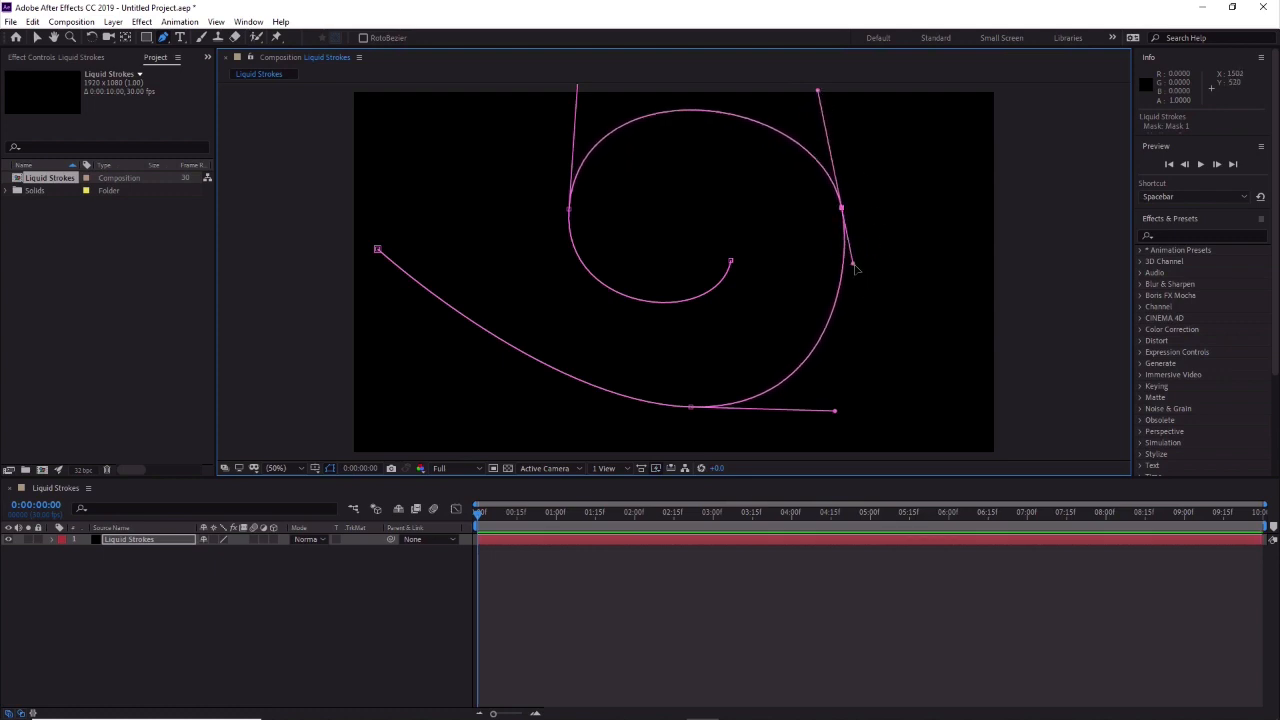
{"action": "mouse_move", "coordinate": [856, 268]}
{"action": "left_mouse_down"}
{"action": "mouse_move", "coordinate": [866, 310]}
{"action": "mouse_move", "coordinate": [860, 291]}
{"action": "left_mouse_up"}
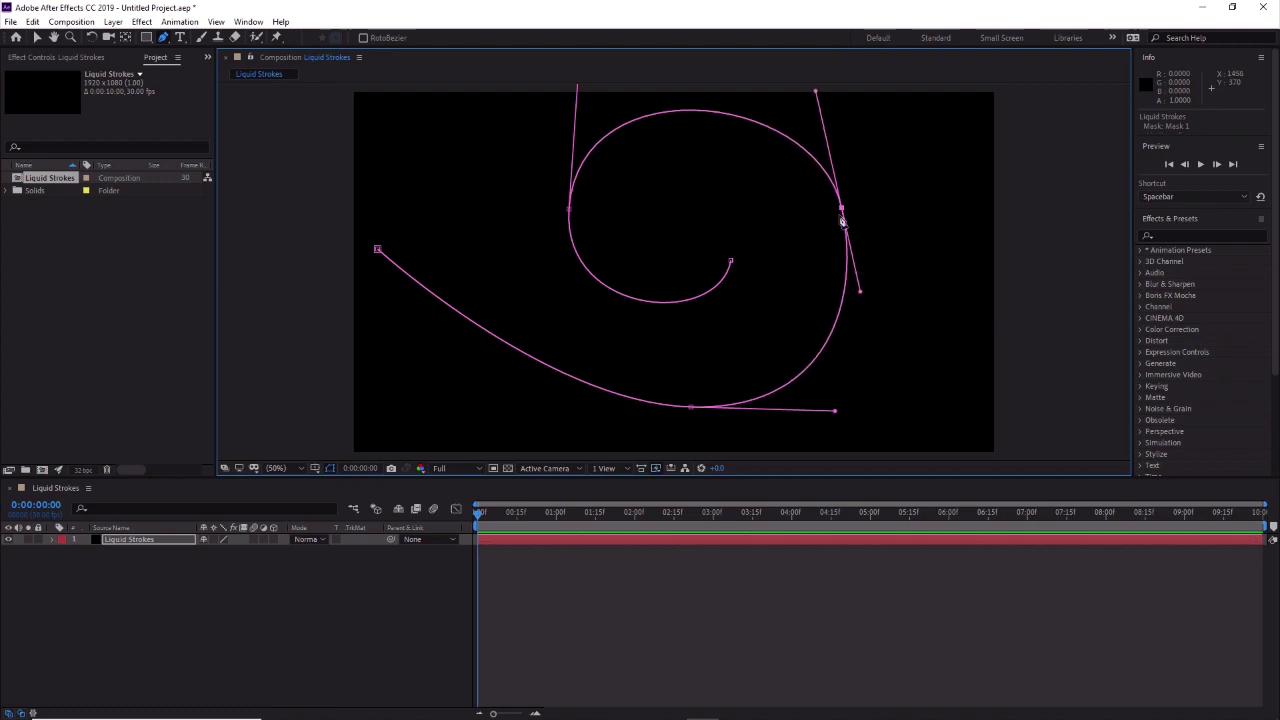
{"action": "left_click_drag", "start_coordinate": [842, 218], "coordinate": [853, 216]}
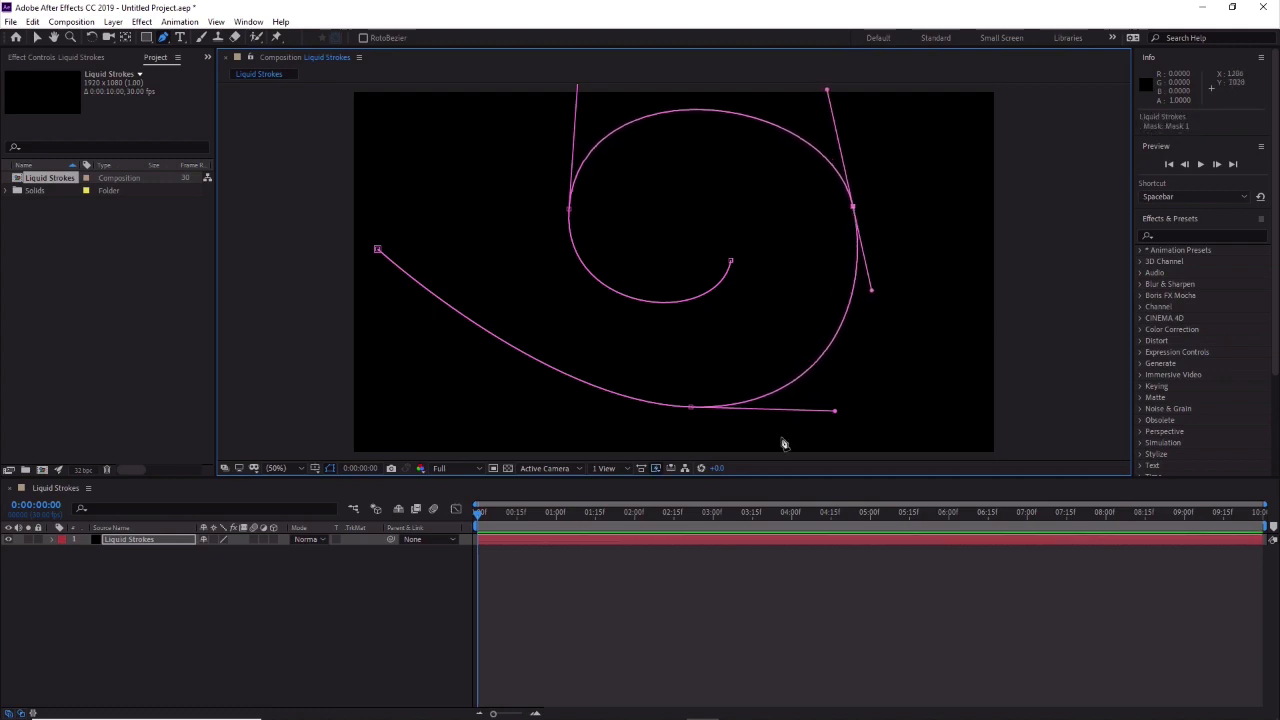
Fine-tune the spiral's four curved points with small moves, level the bottom point's handles and lengthen the handle facing the path's start.
{"action": "left_click_drag", "start_coordinate": [691, 408], "coordinate": [699, 410]}
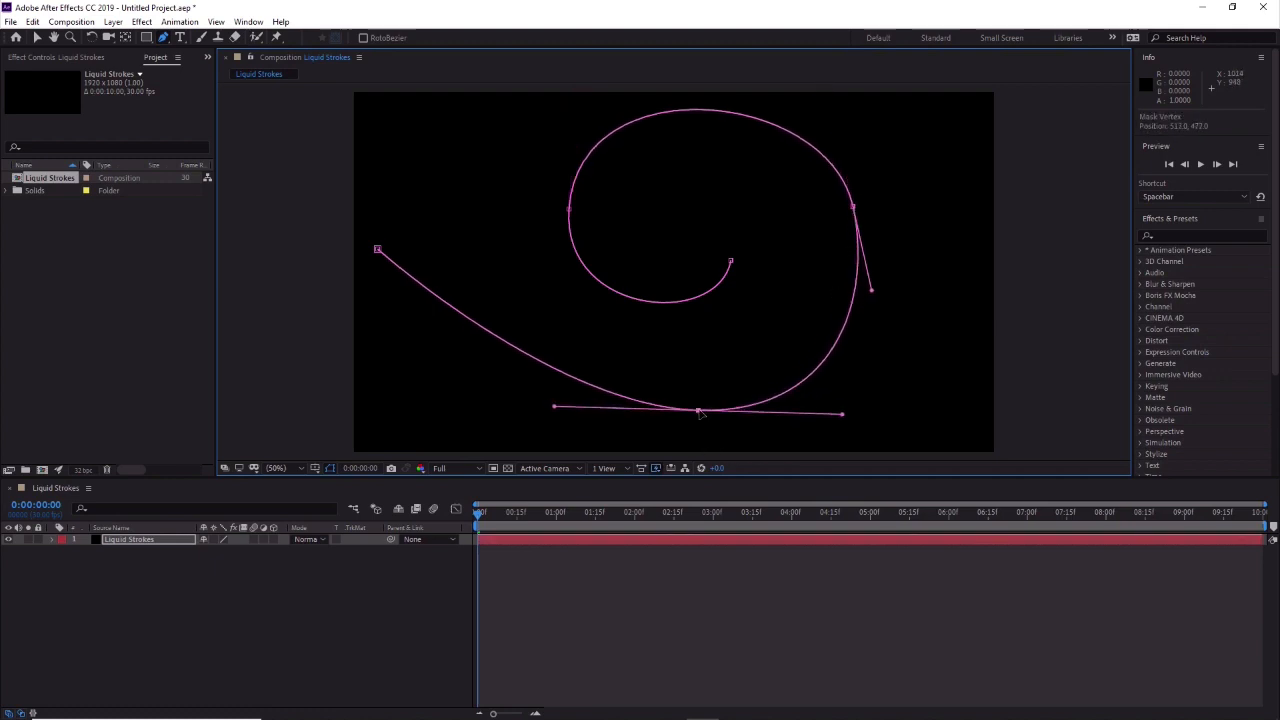
{"action": "left_click_drag", "start_coordinate": [842, 413], "coordinate": [826, 410]}
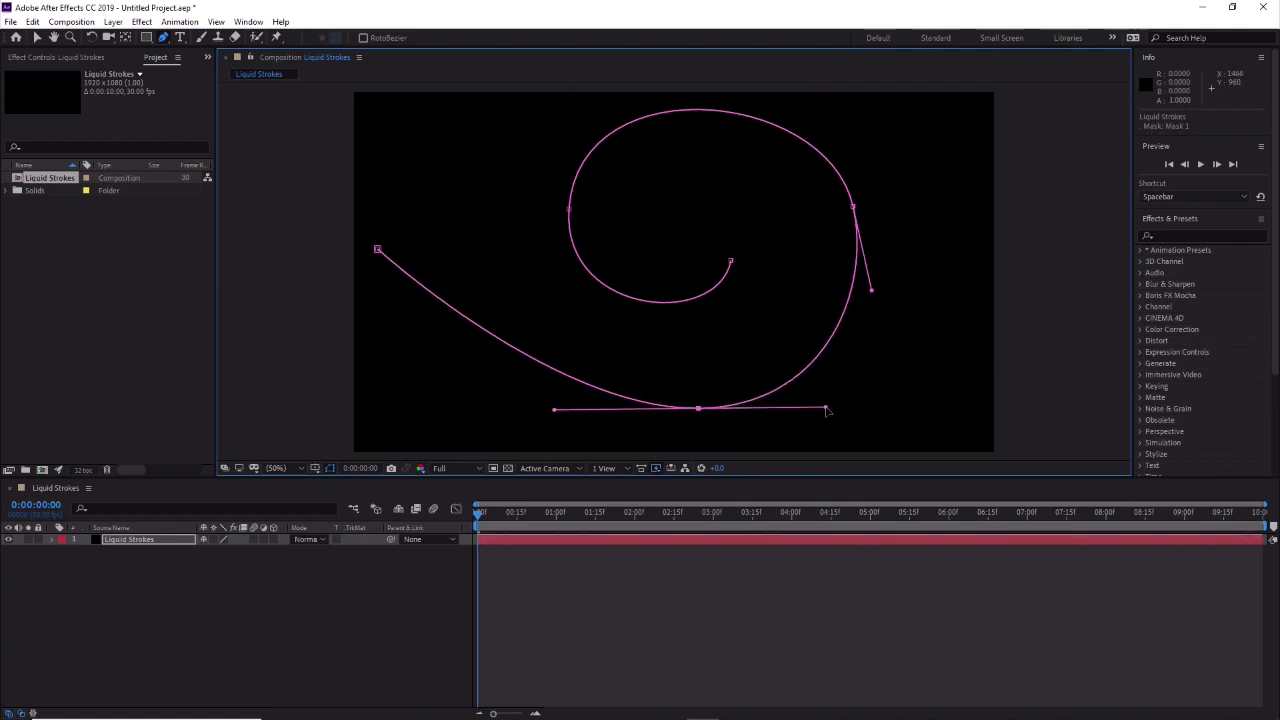
{"action": "left_click_drag", "start_coordinate": [856, 207], "coordinate": [862, 207]}
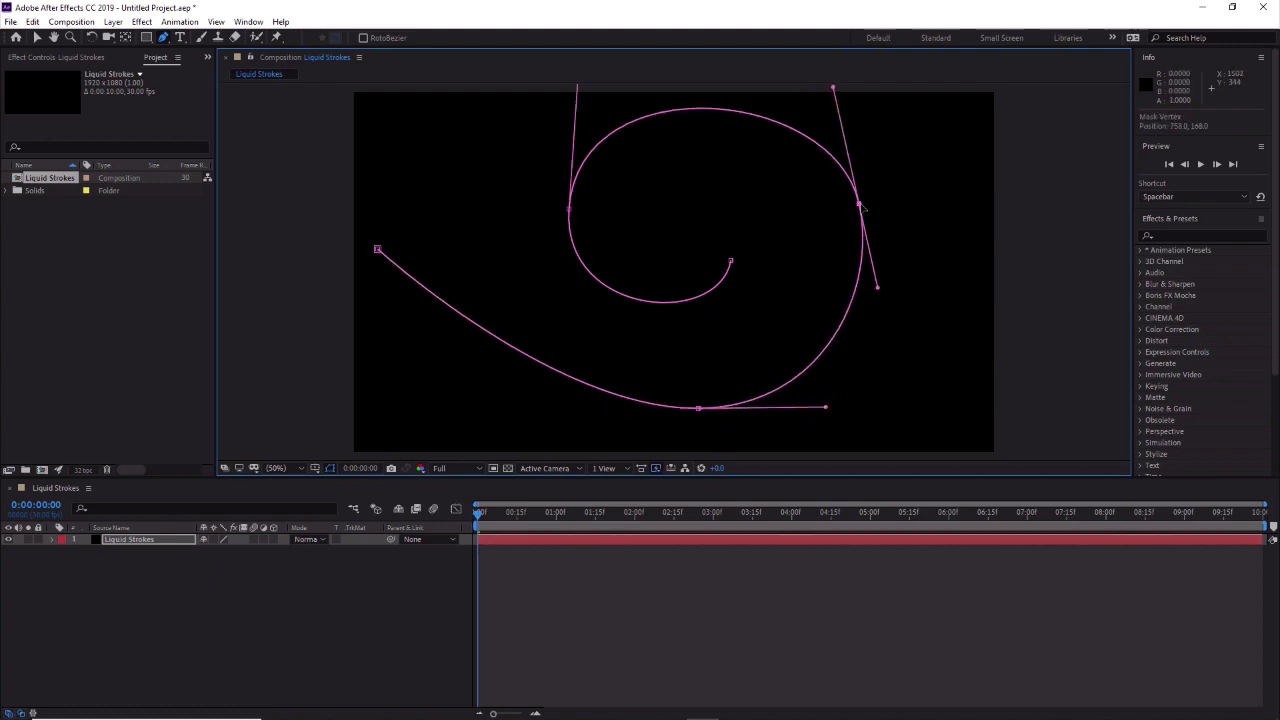
{"action": "left_click_drag", "start_coordinate": [730, 262], "coordinate": [723, 261]}
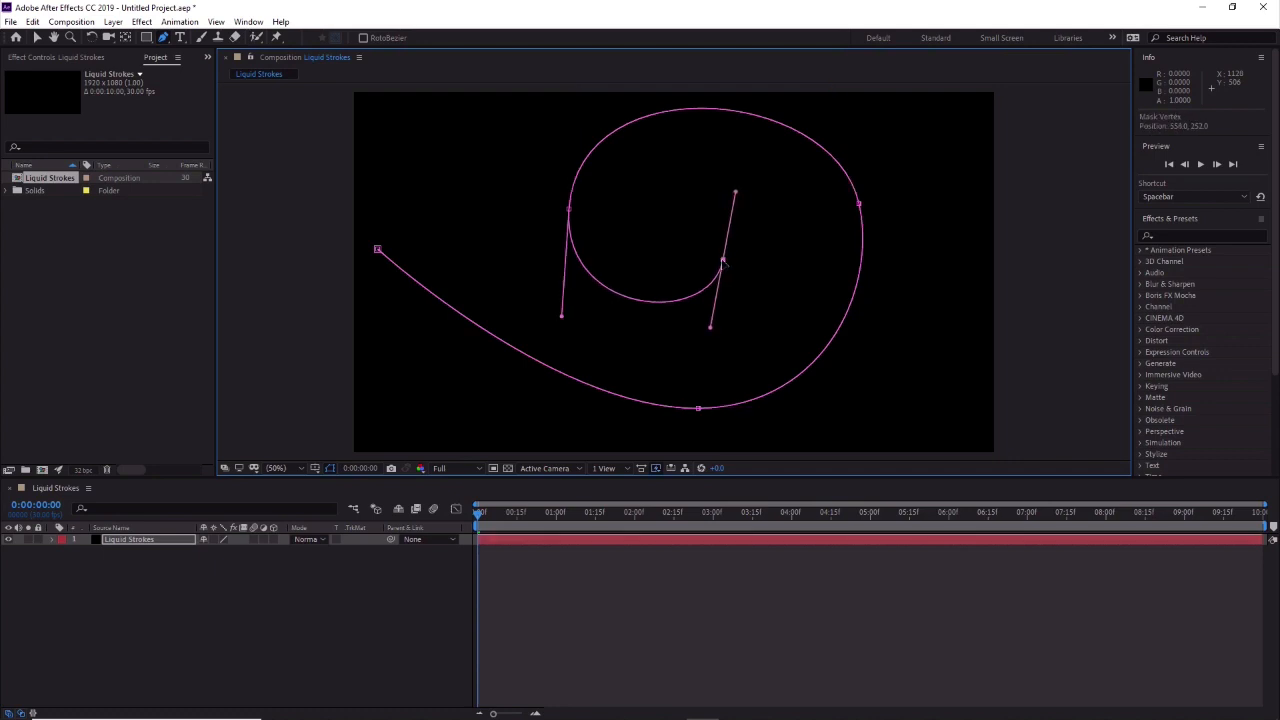
{"action": "left_click", "coordinate": [567, 211]}
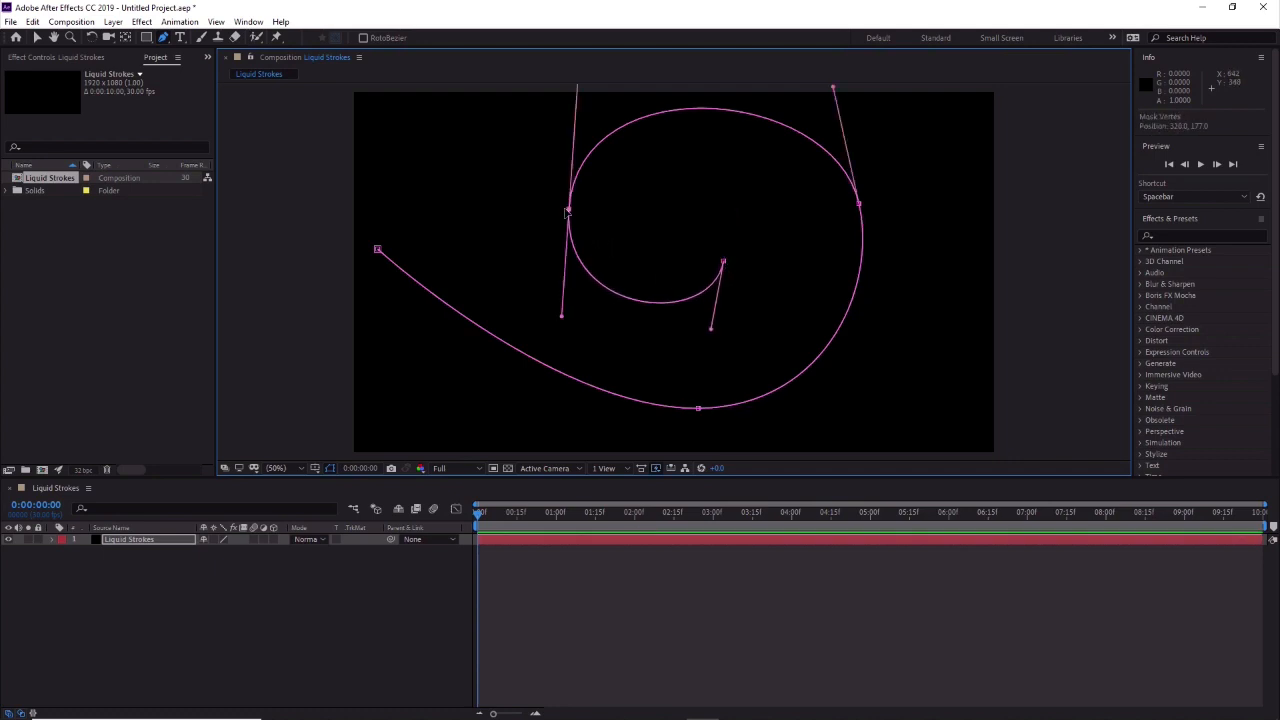
{"action": "left_click_drag", "start_coordinate": [567, 211], "coordinate": [563, 208]}
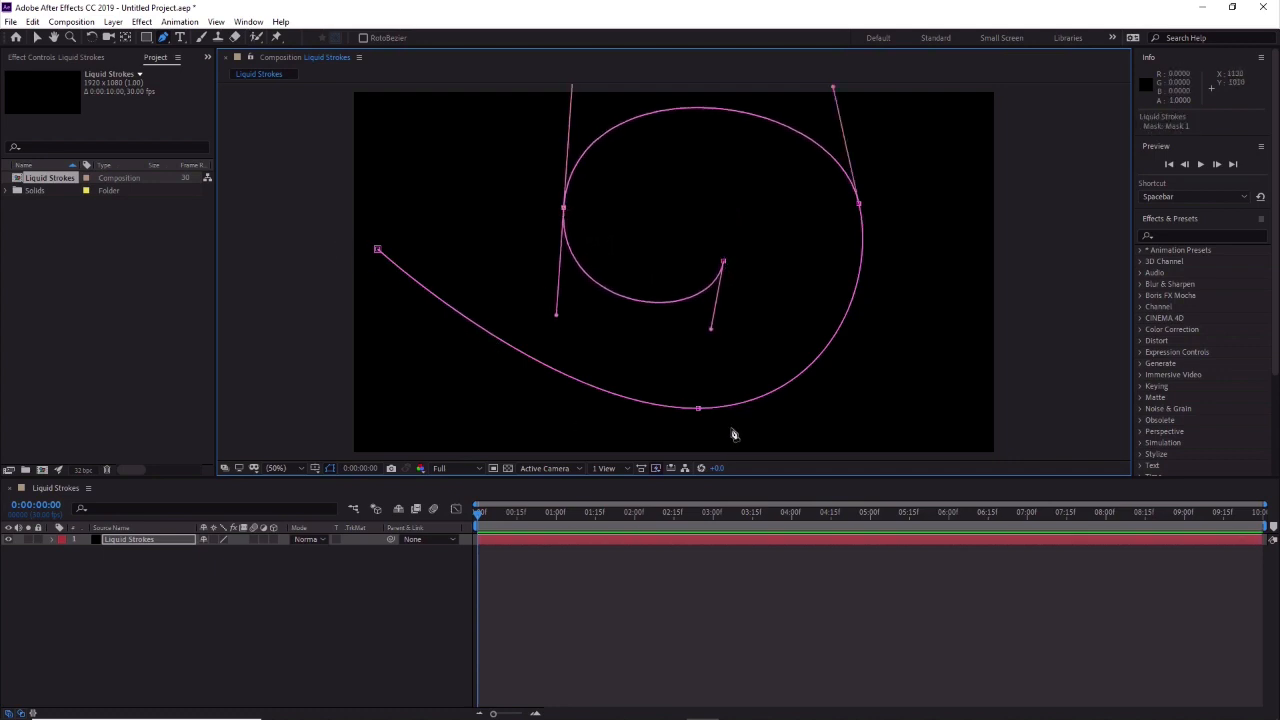
{"action": "left_click", "coordinate": [698, 408]}
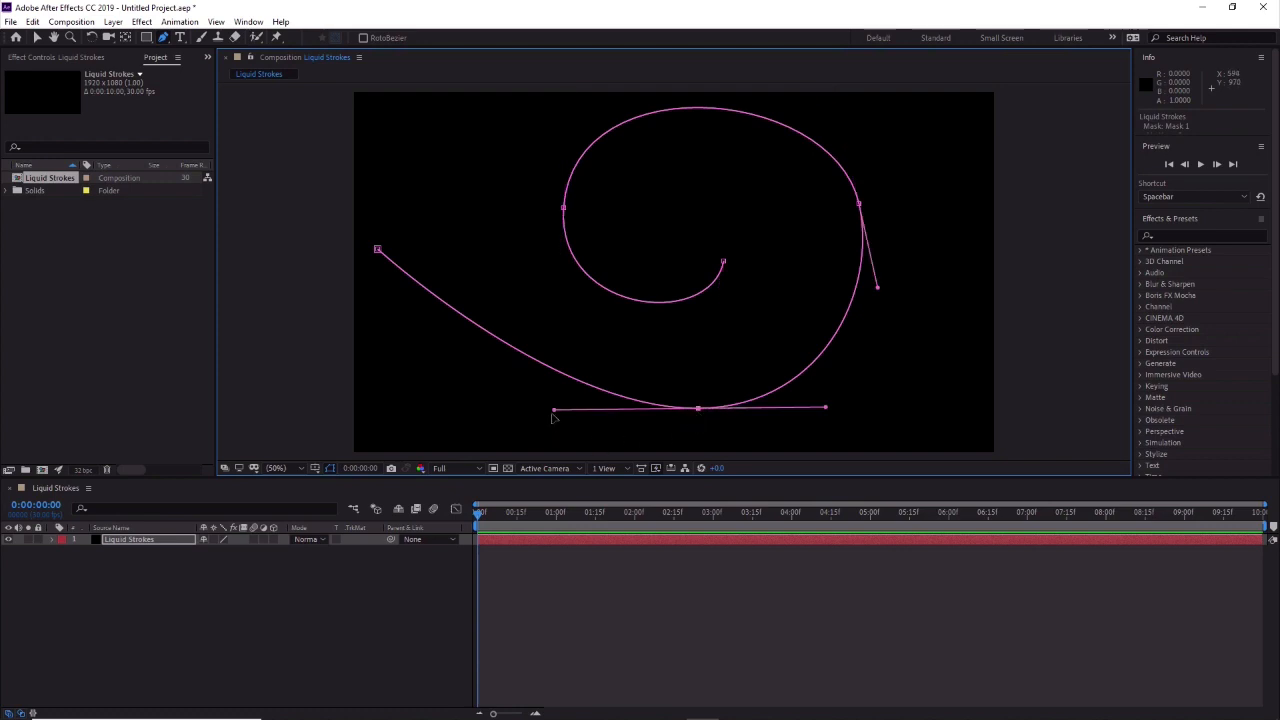
{"action": "left_click_drag", "start_coordinate": [554, 411], "coordinate": [503, 419]}
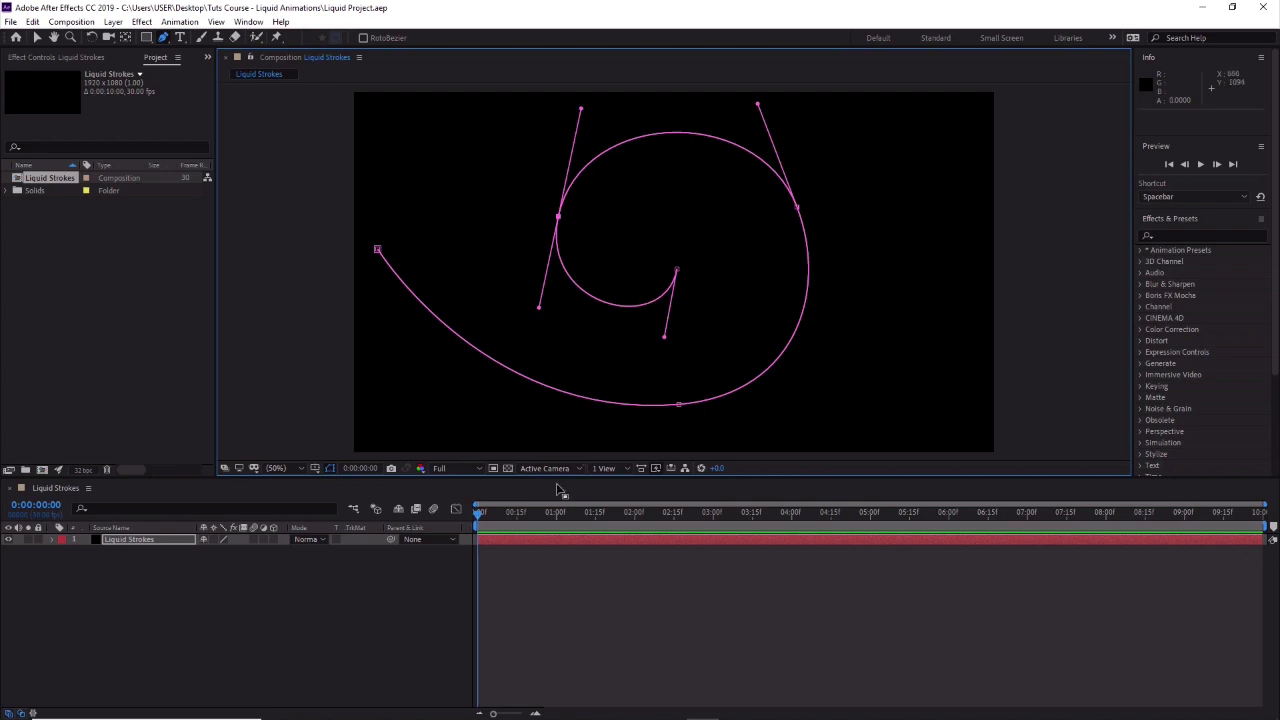
Reveal the Mask Path property of the Liquid Strokes layer and apply the CC Particle Systems II simulation effect to it.
{"action": "left_click", "coordinate": [173, 540]}
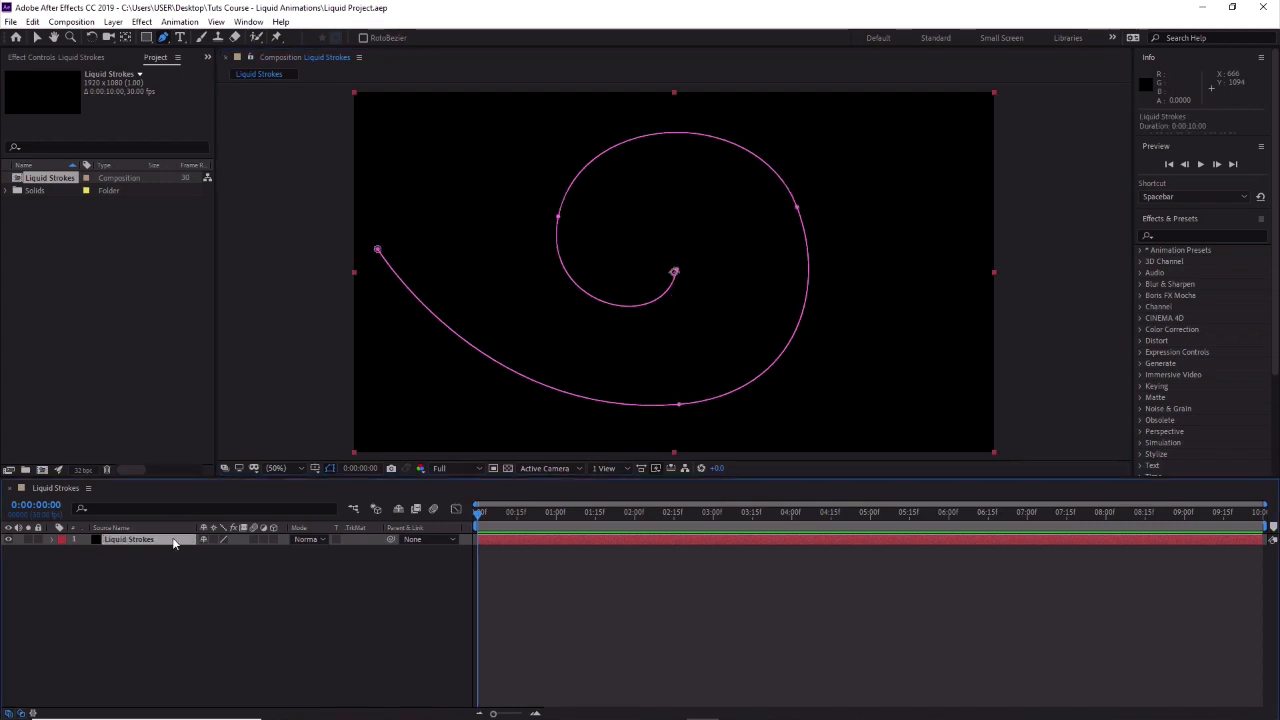
{"action": "key", "text": "m"}
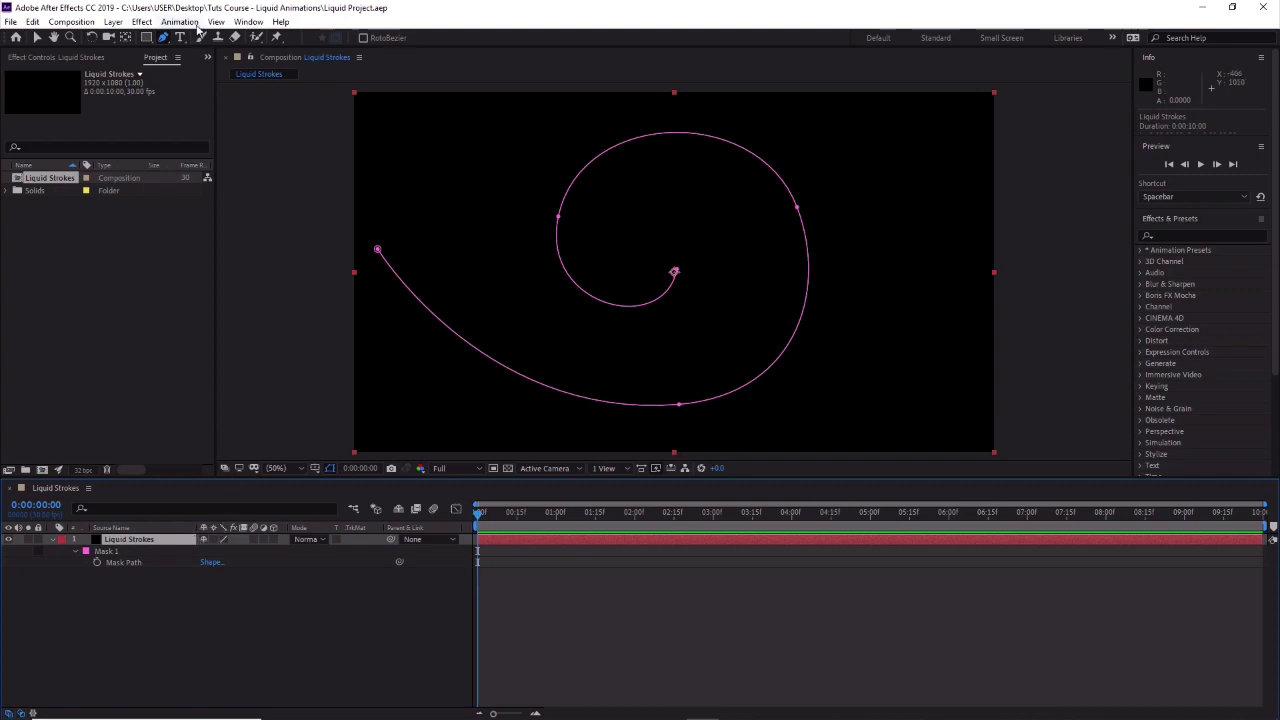
{"action": "left_click", "coordinate": [141, 22]}
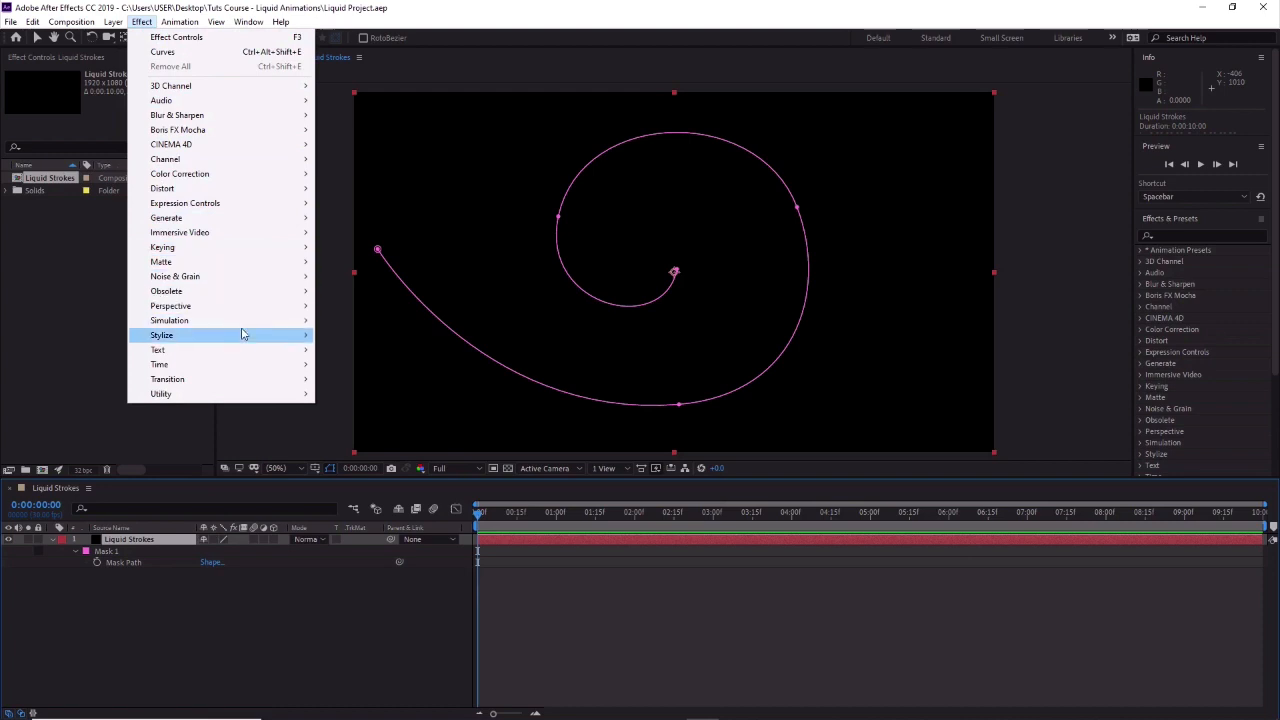
{"action": "mouse_move", "coordinate": [248, 326]}
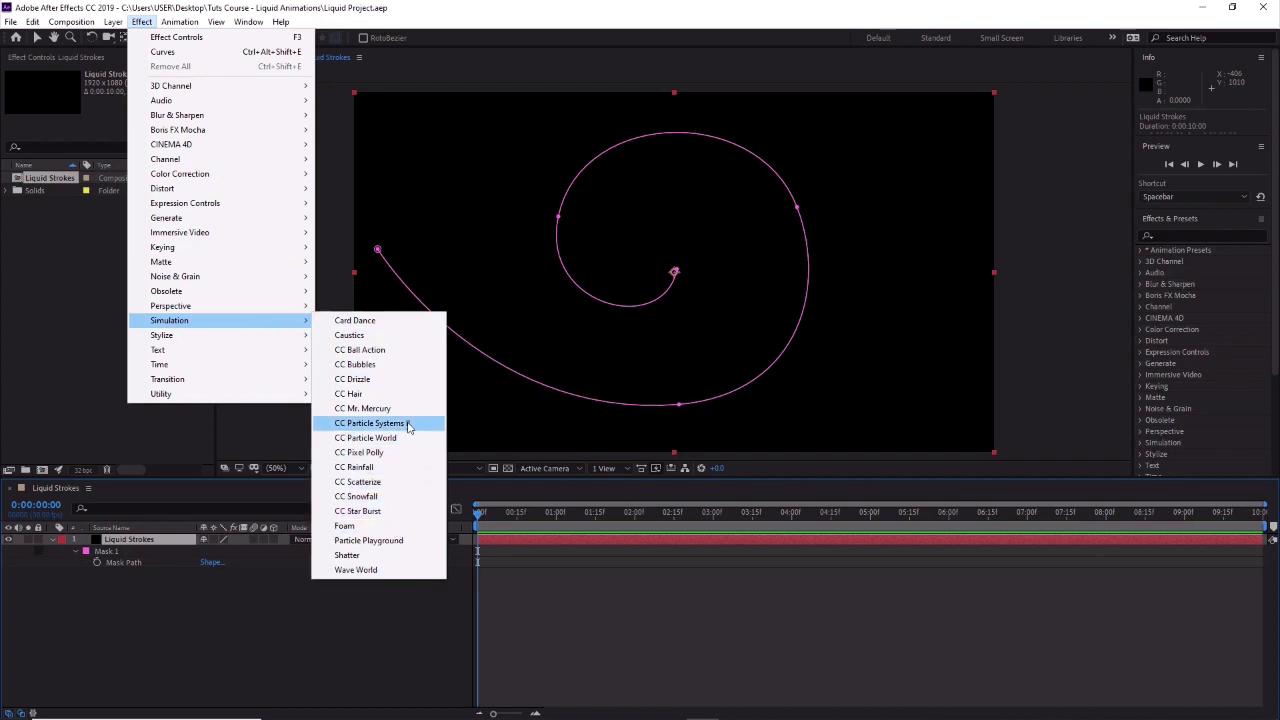
{"action": "left_click", "coordinate": [370, 423]}
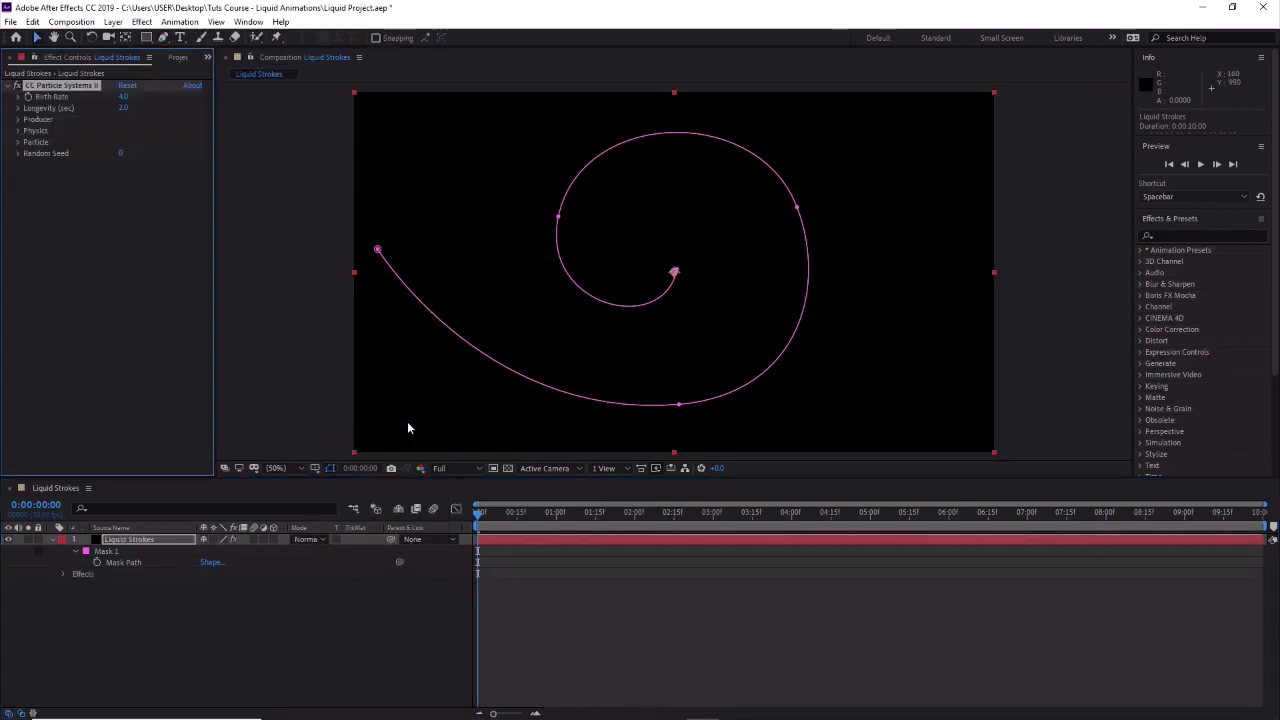
Find CC Particle Systems II by searching the effects for "cc particl", apply it a second time, and delete the duplicate.
{"action": "left_click", "coordinate": [1180, 235]}
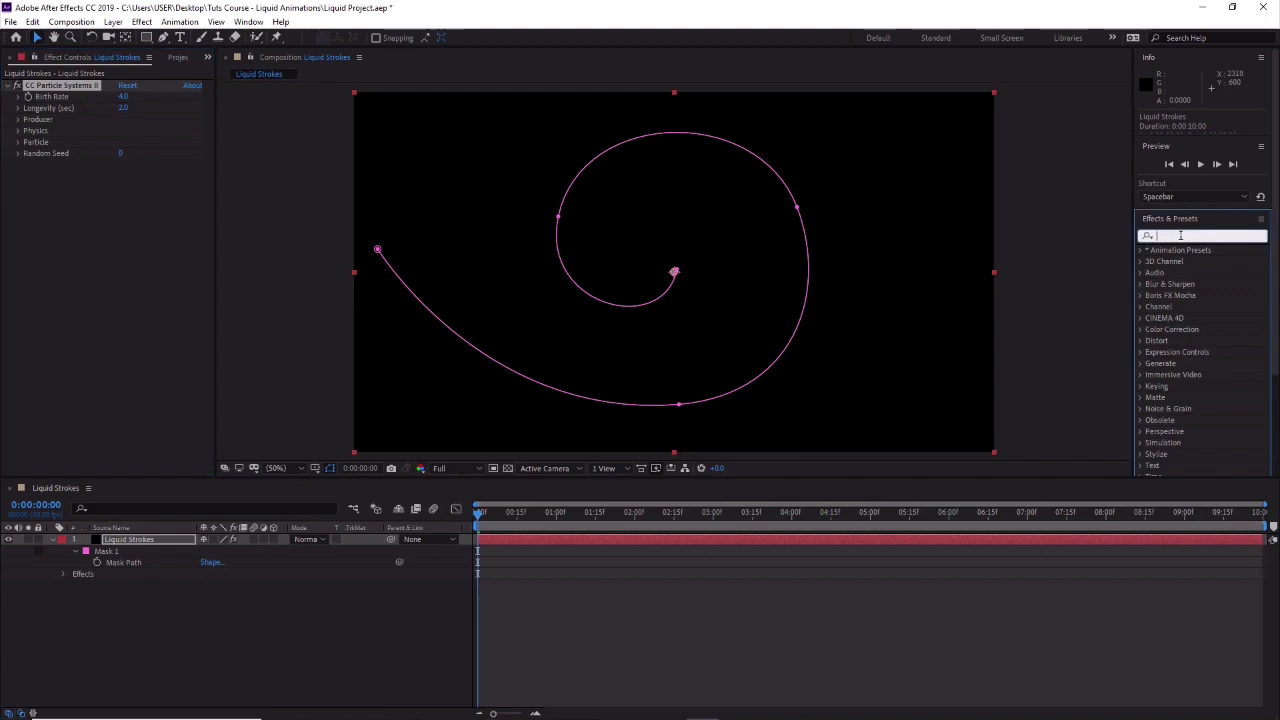
{"action": "type", "text": "cc particl"}
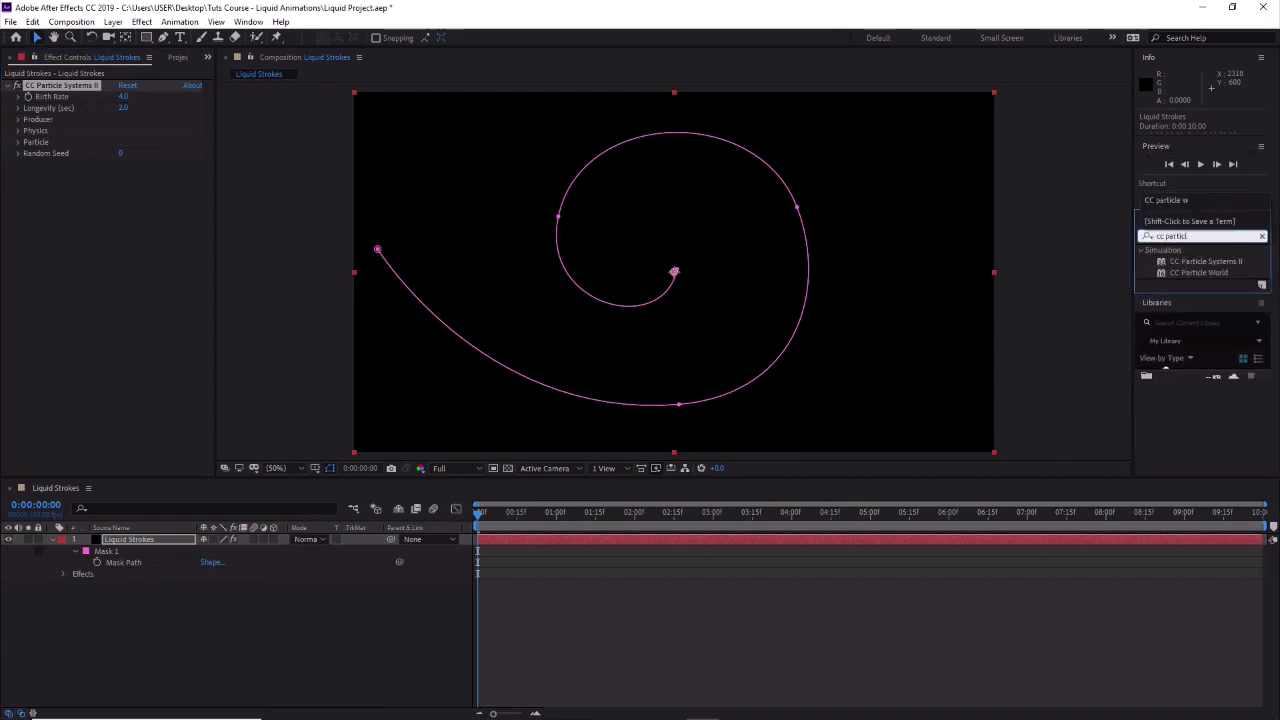
{"action": "left_click", "coordinate": [1183, 261]}
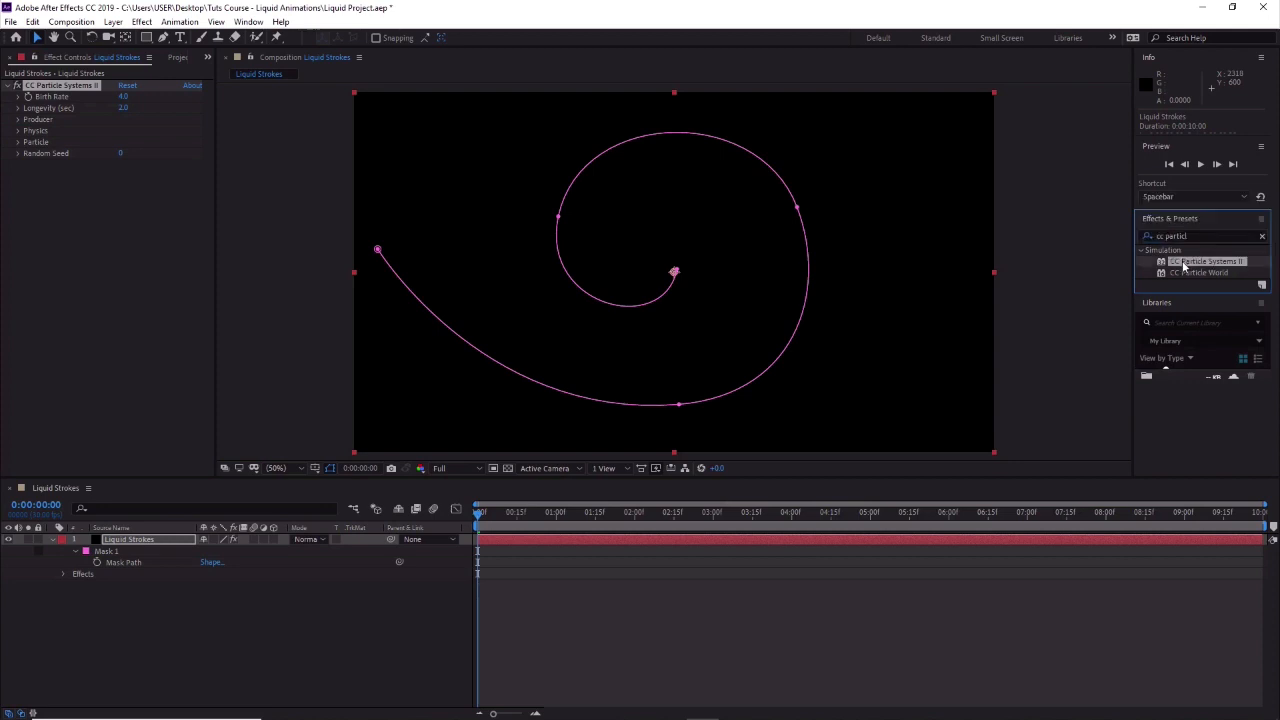
{"action": "double_click", "coordinate": [1185, 267]}
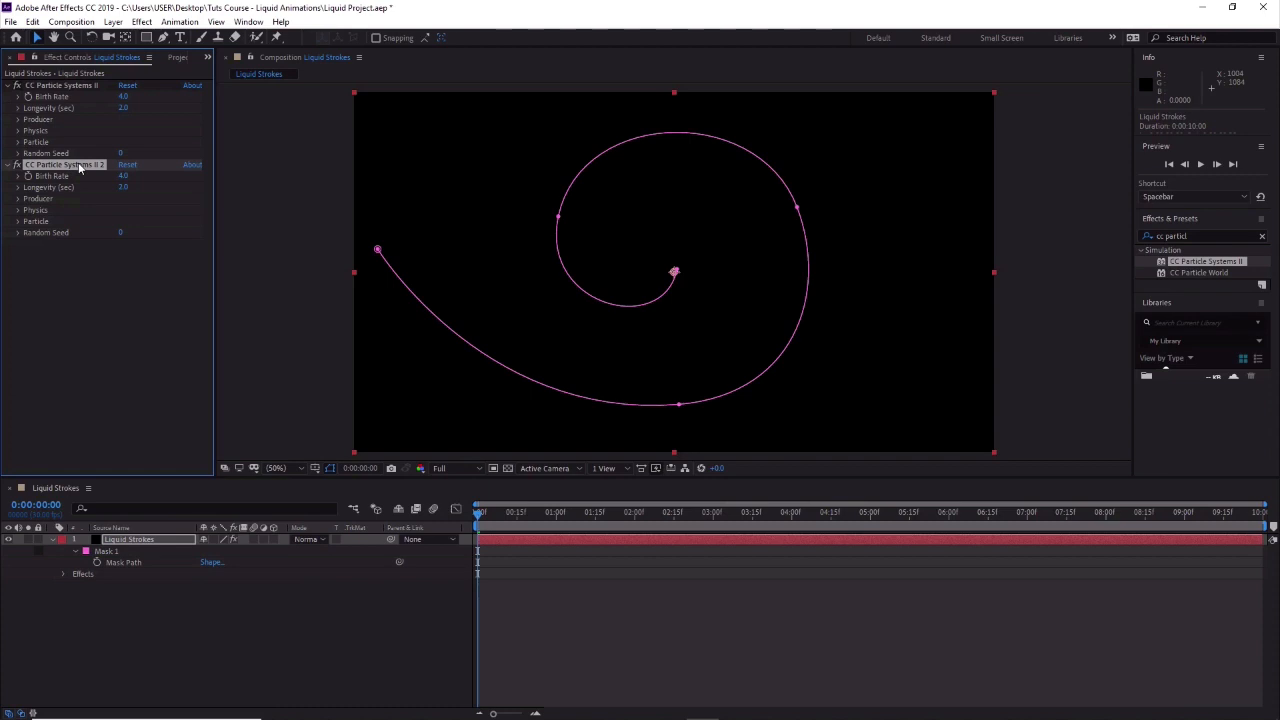
{"action": "key", "text": "Delete"}
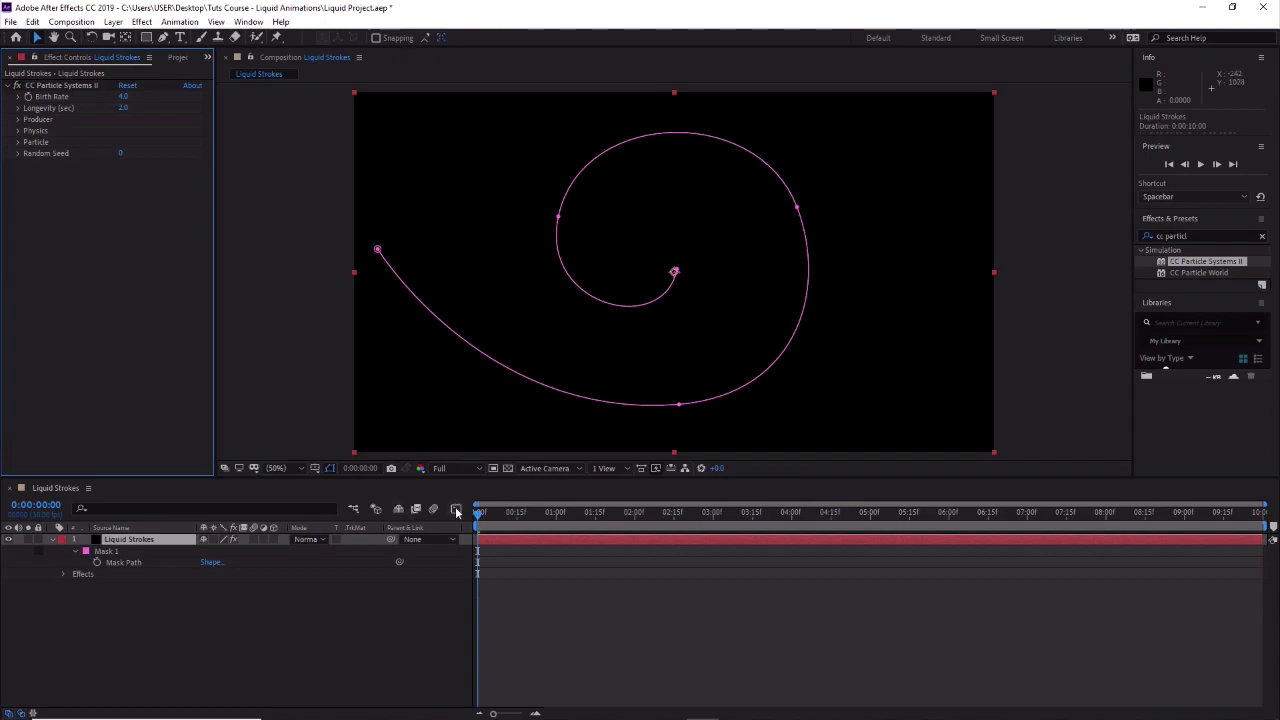
Scrub through the start of the composition to preview the default particle burst, stopping at 0:00:00:21.
{"action": "left_click_drag", "start_coordinate": [478, 516], "coordinate": [486, 514]}
{"action": "left_click_drag", "start_coordinate": [579, 522], "coordinate": [538, 489]}
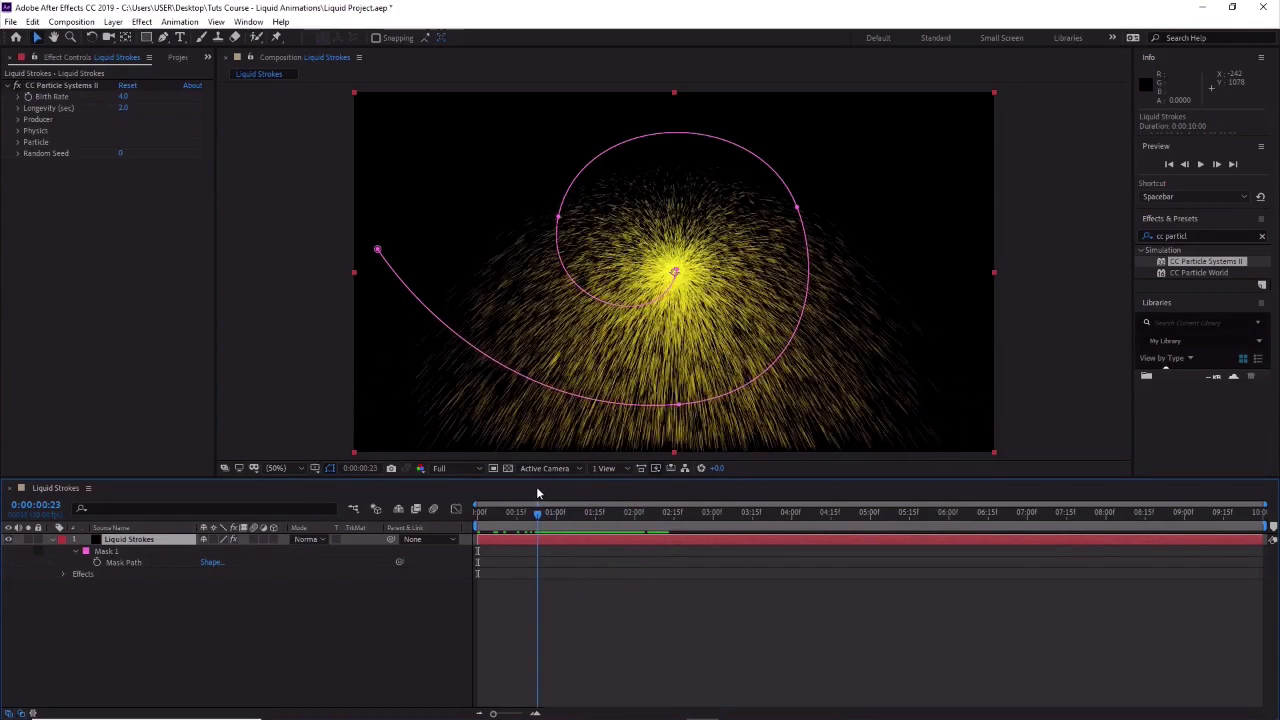
{"action": "left_click", "coordinate": [535, 486]}
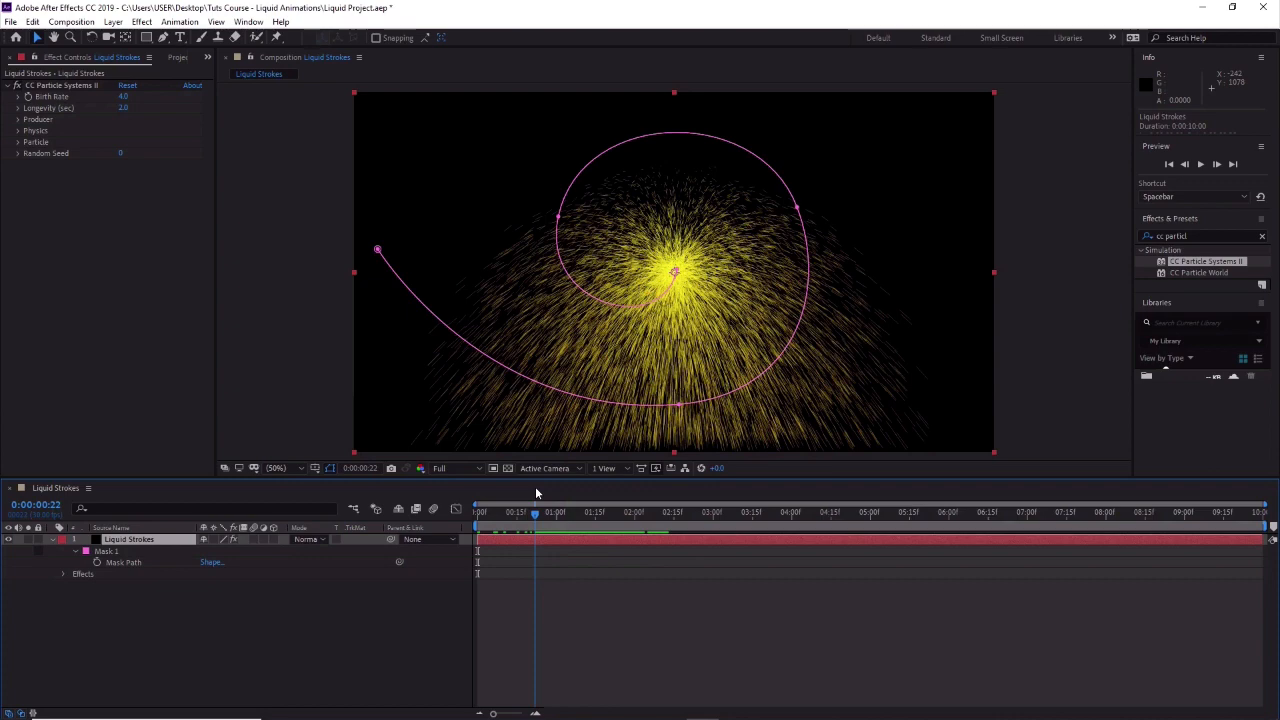
{"action": "mouse_move", "coordinate": [535, 486]}
{"action": "left_mouse_down"}
{"action": "mouse_move", "coordinate": [457, 477]}
{"action": "mouse_move", "coordinate": [532, 486]}
{"action": "left_mouse_up"}
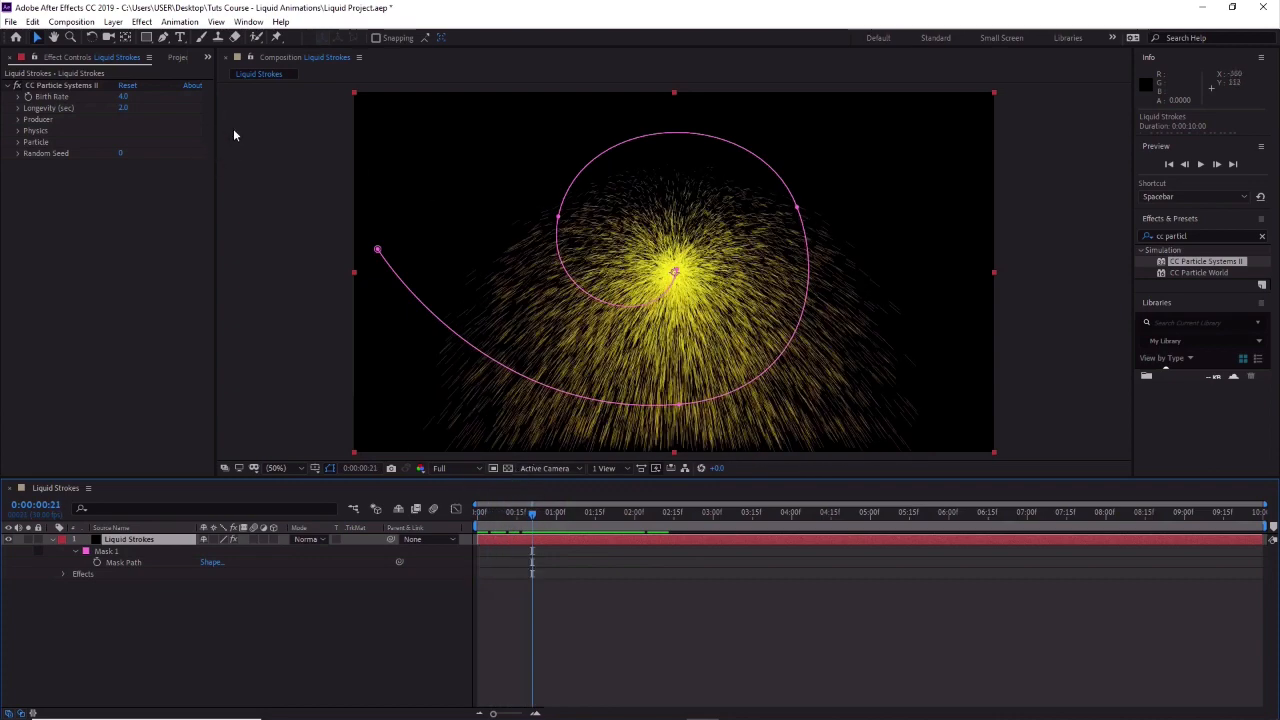
Set the CC Particle Systems II Birth Rate to 50 and Longevity to 0.6 seconds.
{"action": "left_click", "coordinate": [122, 96]}
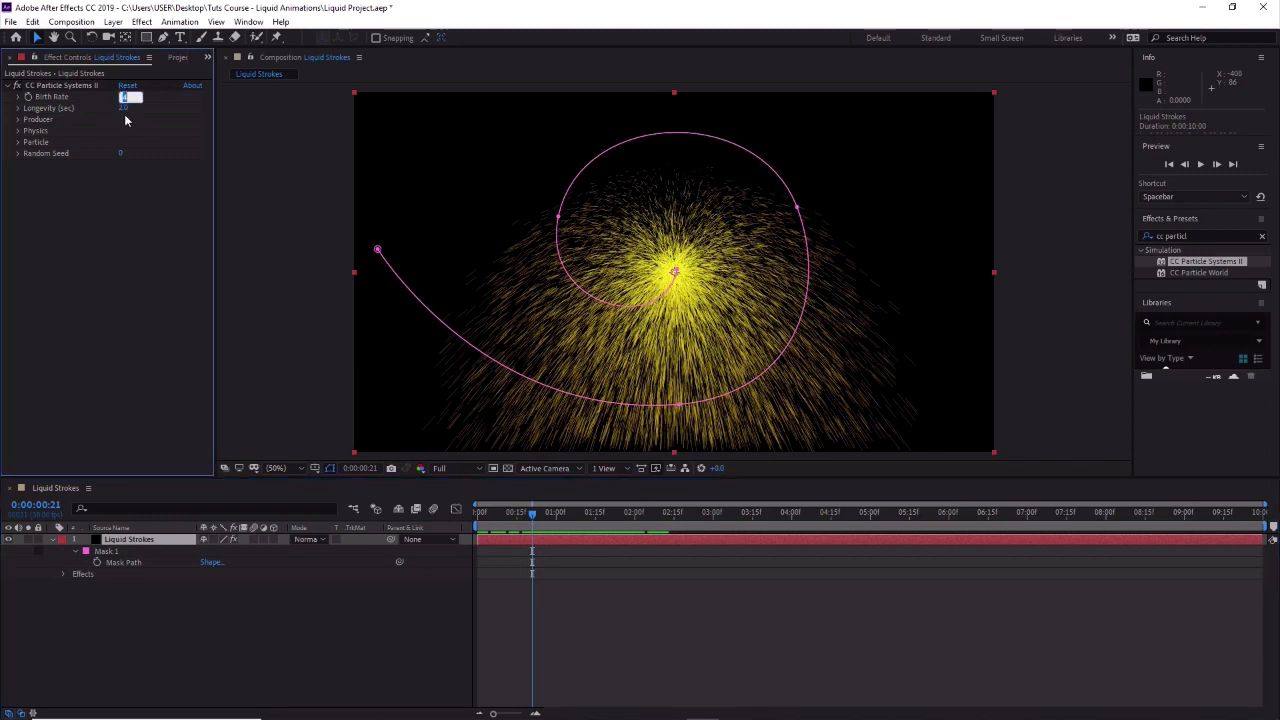
{"action": "type", "text": "50"}
{"action": "key", "text": "Return"}
{"action": "left_click", "coordinate": [125, 107]}
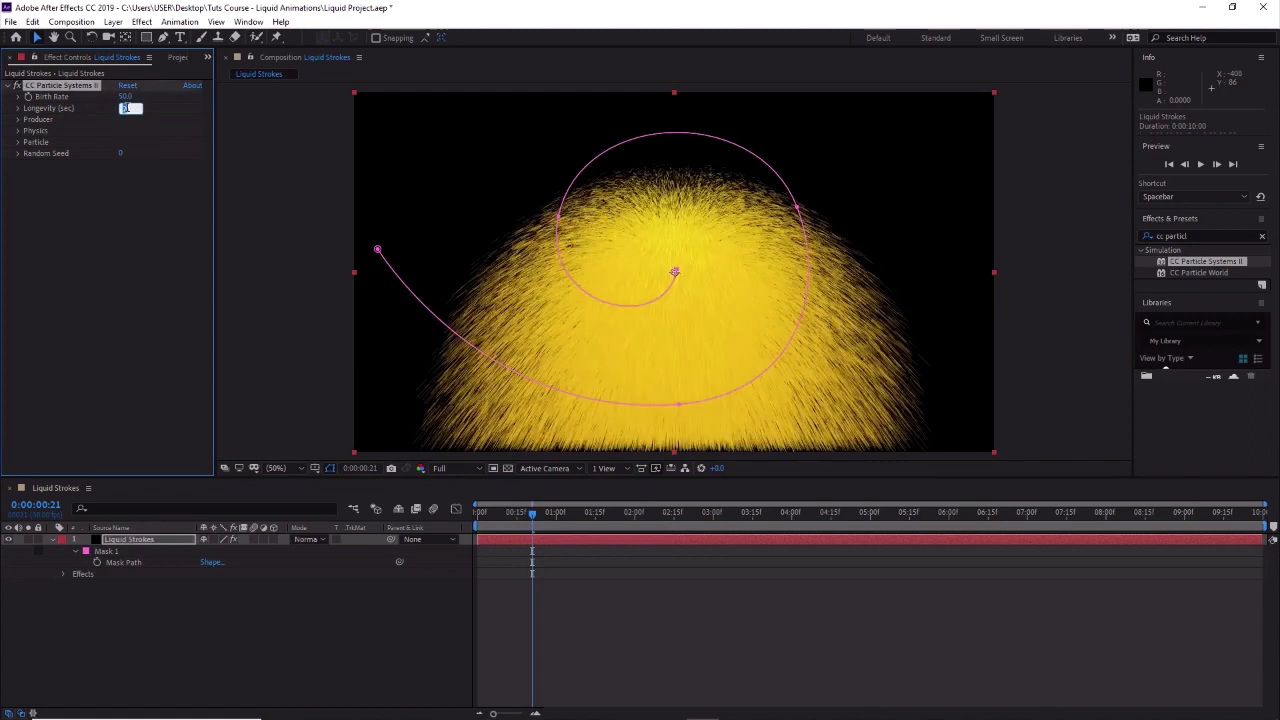
{"action": "type", "text": "0.5"}
{"action": "key", "text": "Return"}
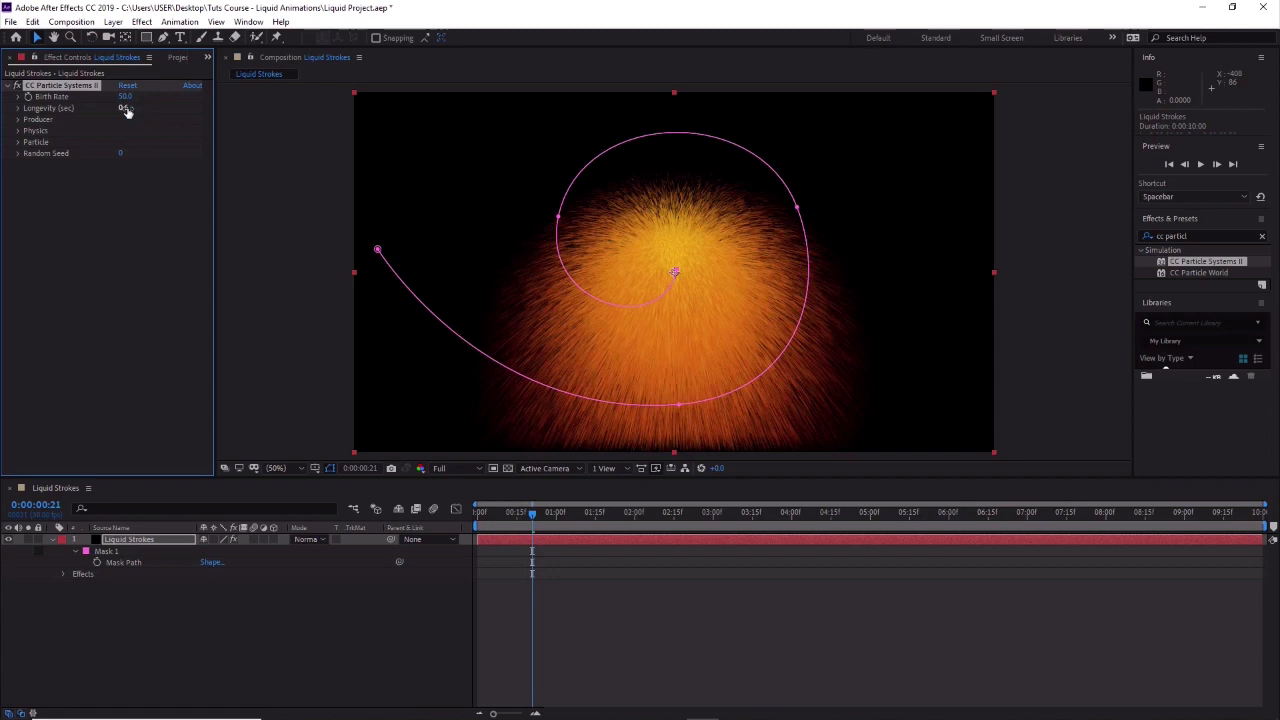
Set the particle Physics Animation to Vortex and scrub to 0:00:00:27 to preview it.
{"action": "left_click", "coordinate": [18, 131]}
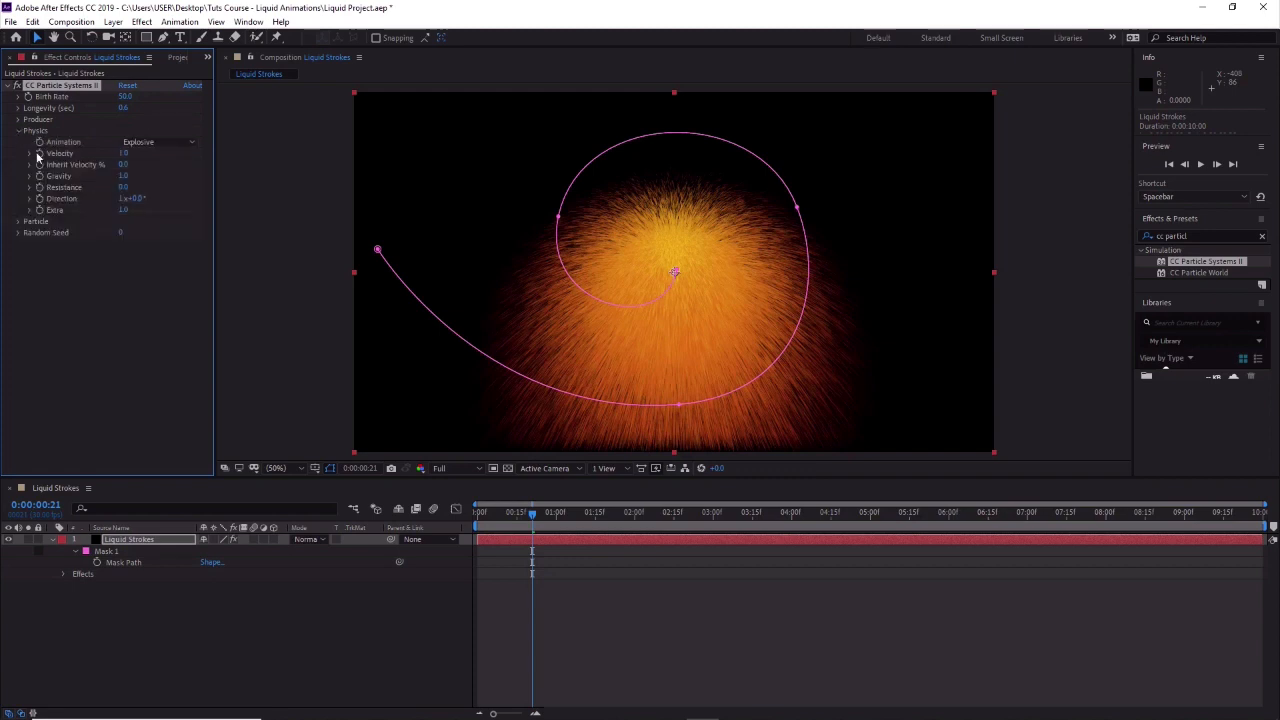
{"action": "left_click", "coordinate": [189, 143]}
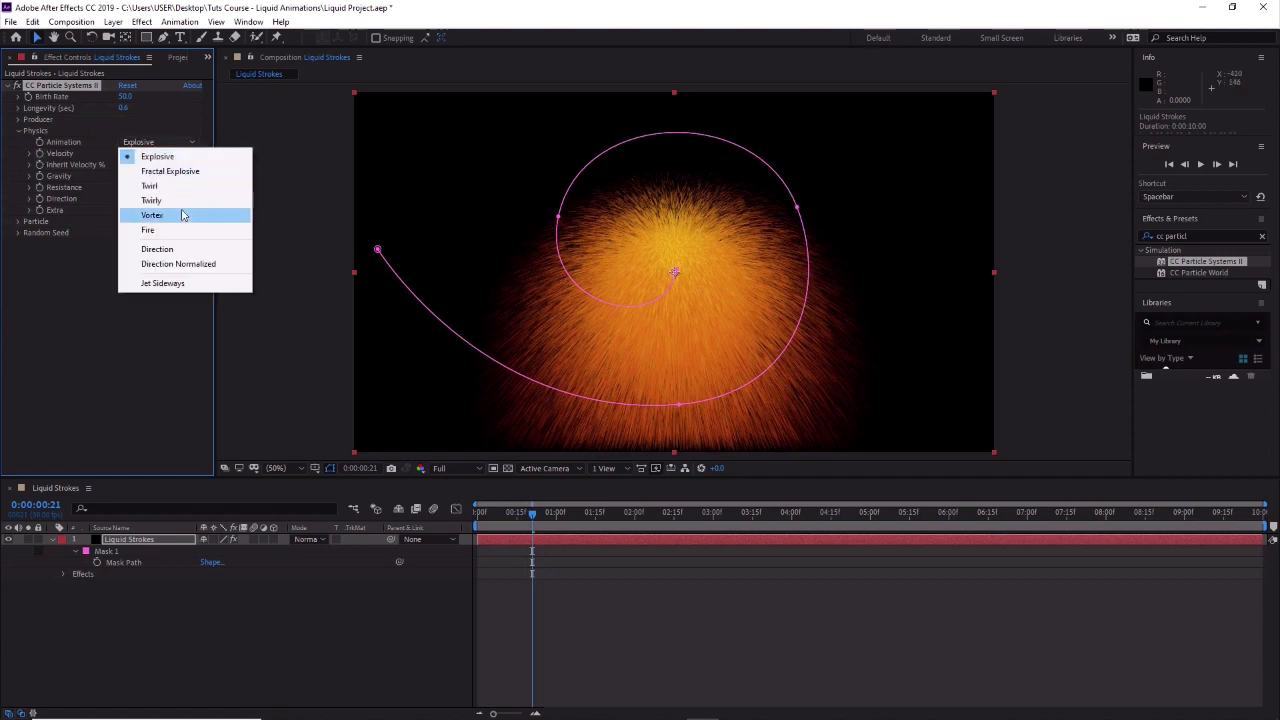
{"action": "left_click", "coordinate": [152, 215]}
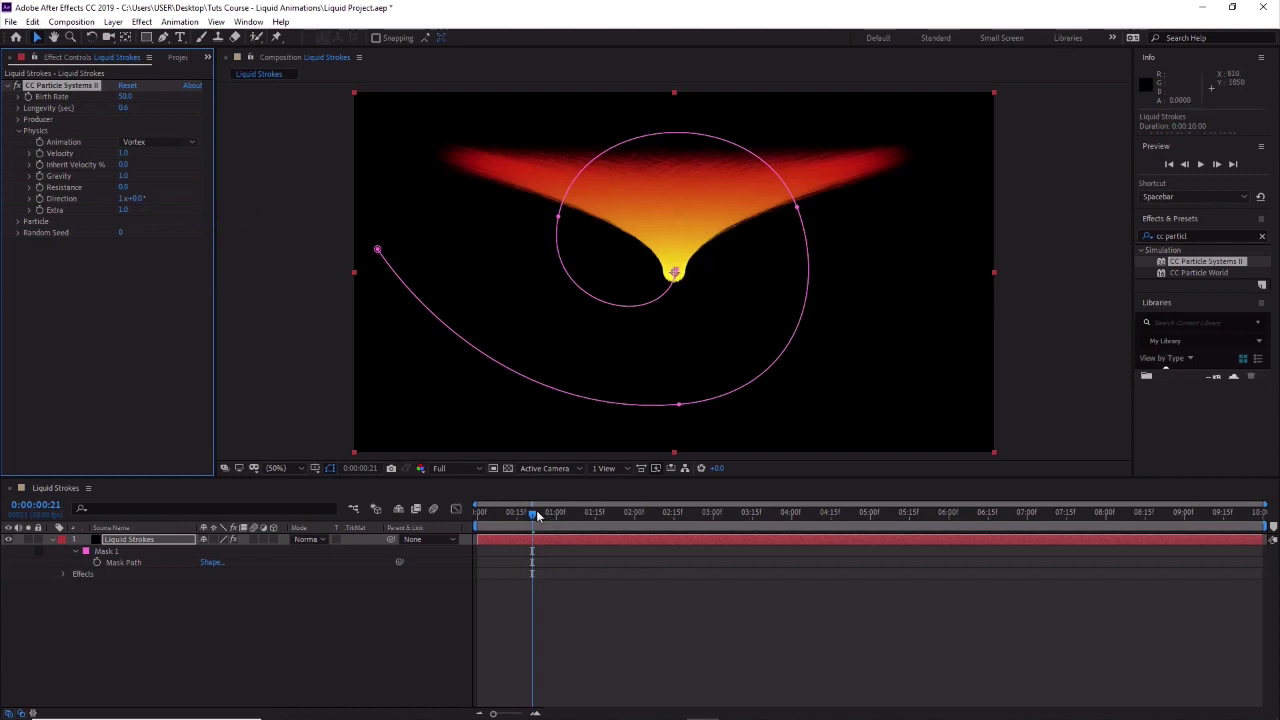
{"action": "mouse_move", "coordinate": [537, 514]}
{"action": "left_mouse_down"}
{"action": "mouse_move", "coordinate": [689, 512]}
{"action": "mouse_move", "coordinate": [537, 511]}
{"action": "mouse_move", "coordinate": [651, 512]}
{"action": "mouse_move", "coordinate": [549, 512]}
{"action": "left_mouse_up"}
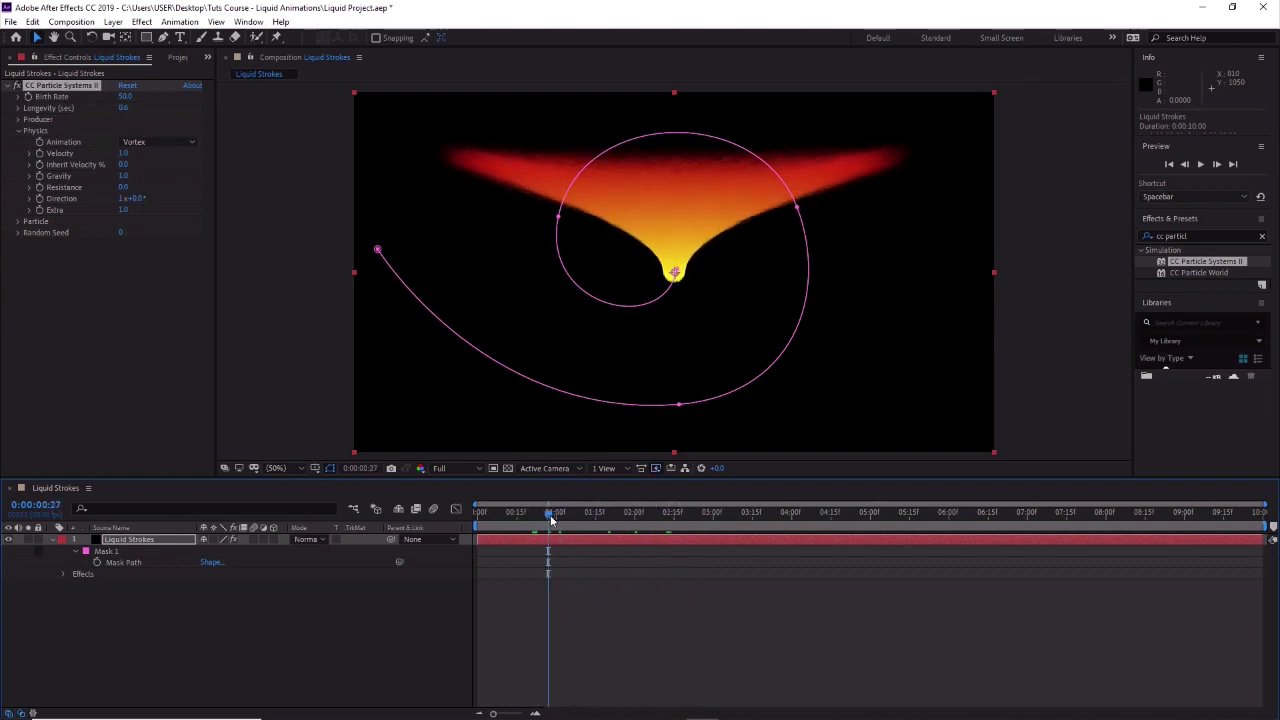
Set the particle Velocity and Gravity both to 0.
{"action": "left_click", "coordinate": [127, 155]}
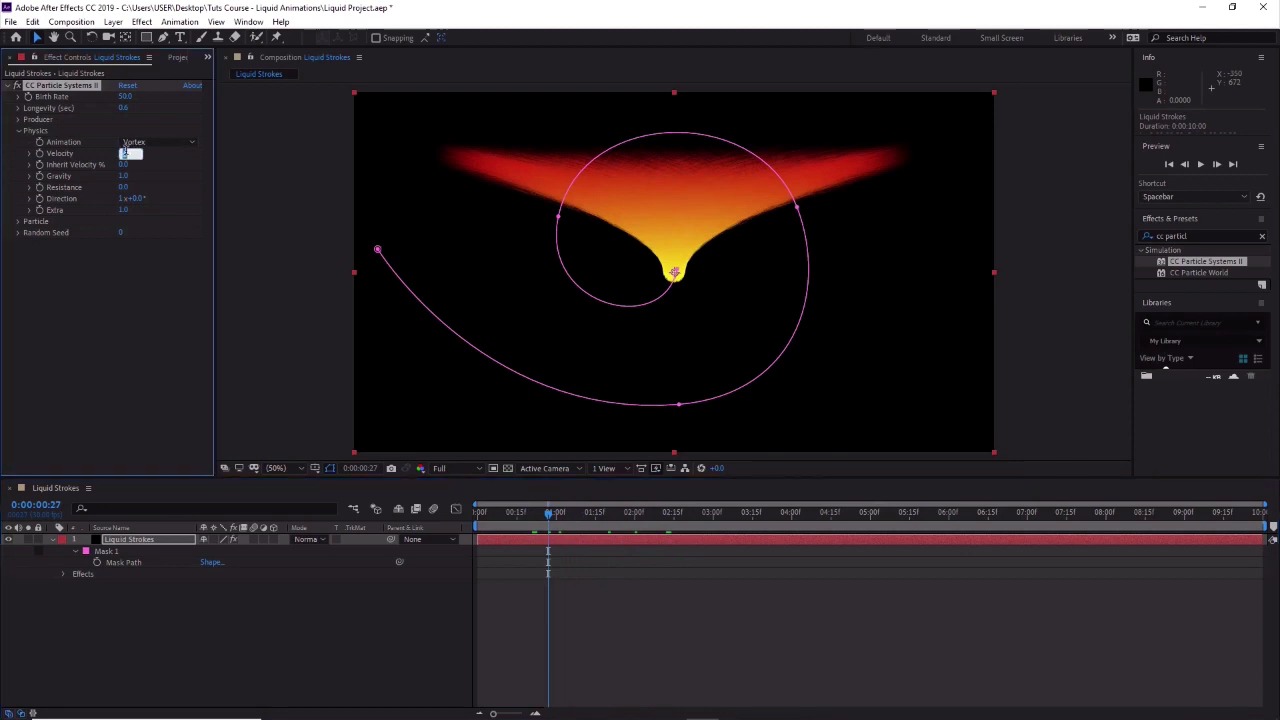
{"action": "type", "text": "0"}
{"action": "left_click", "coordinate": [124, 176]}
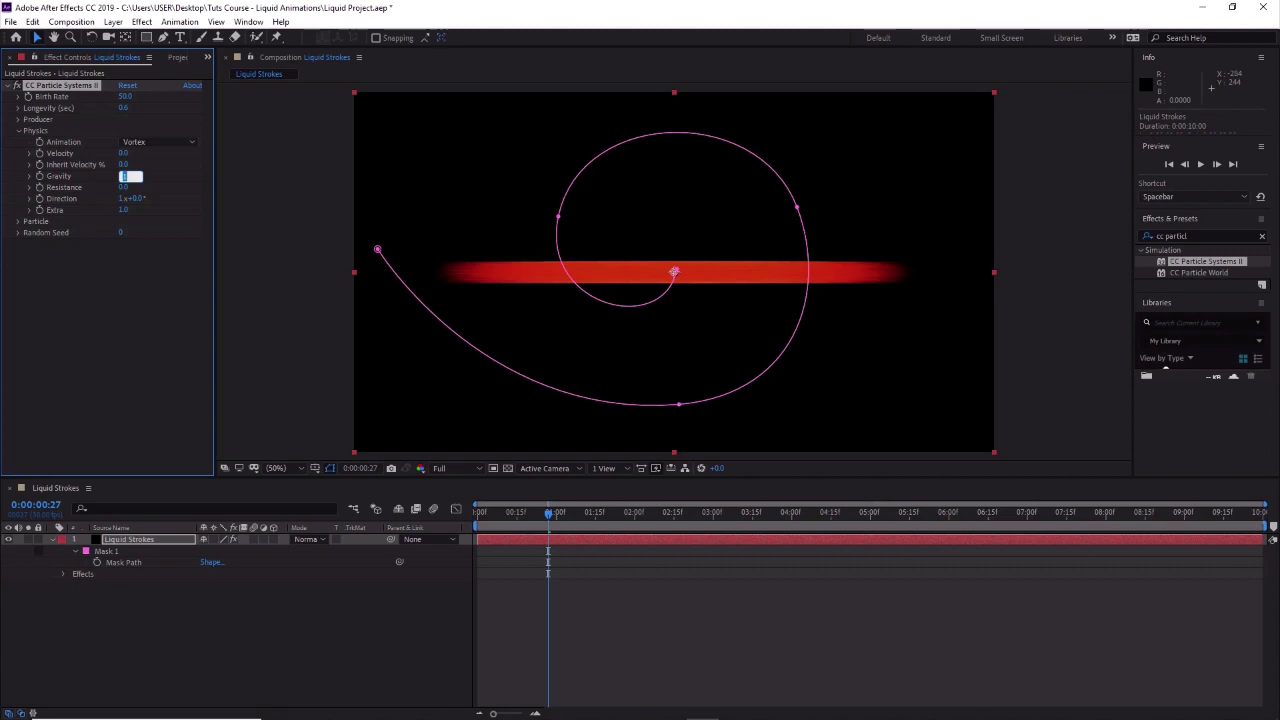
{"action": "type", "text": "0"}
{"action": "left_click", "coordinate": [114, 318]}
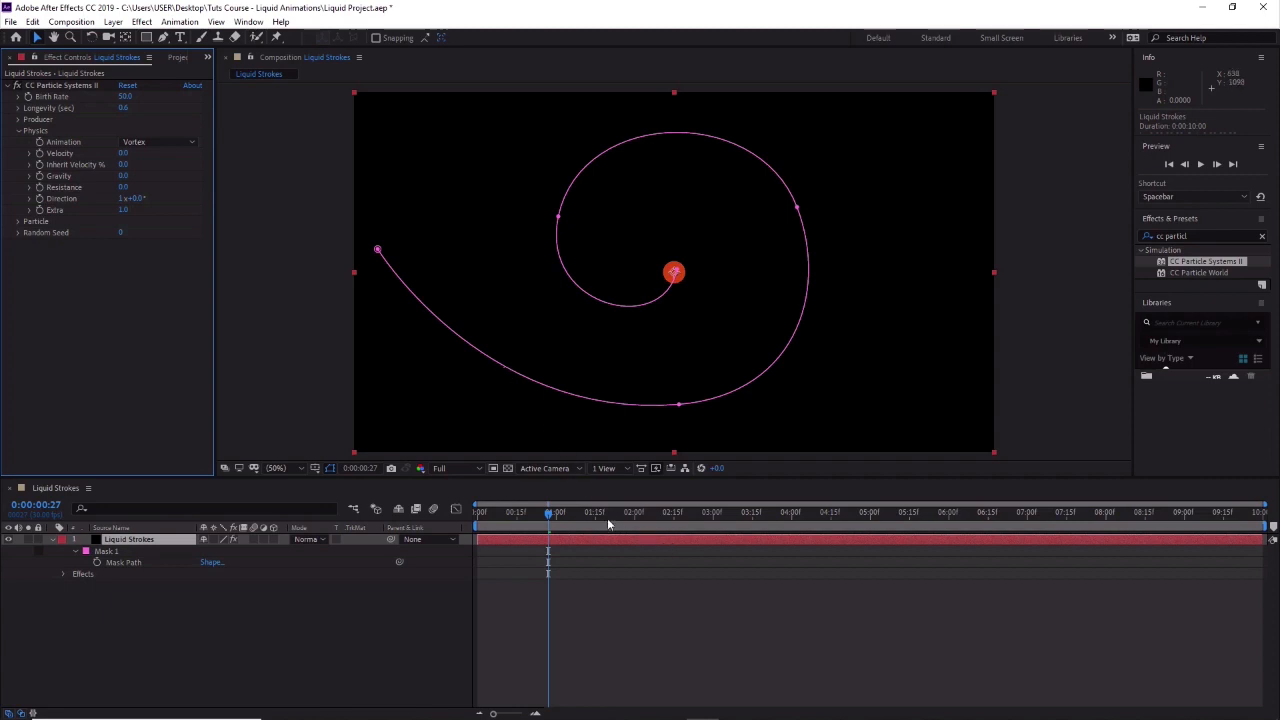
At the composition start, select and copy Mask 1's Mask Path, and reveal the Producer settings of CC Particle Systems II.
{"action": "left_click_drag", "start_coordinate": [548, 513], "coordinate": [455, 512]}
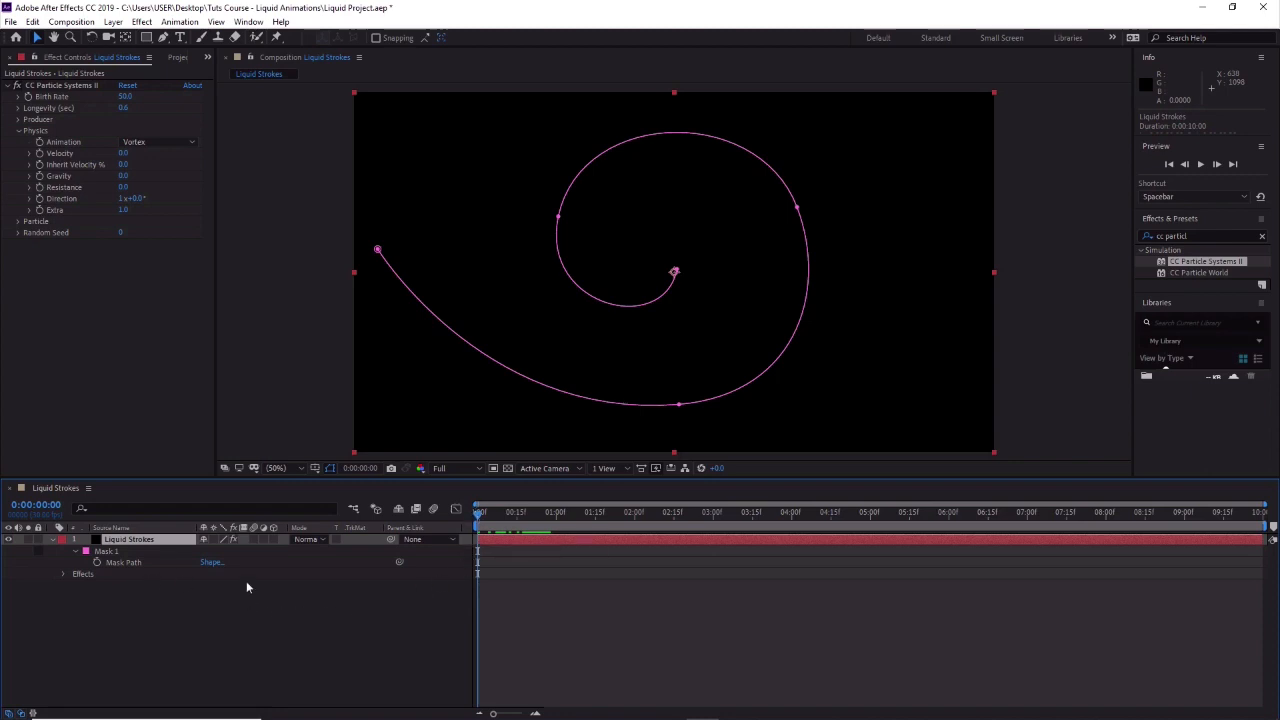
{"action": "left_click", "coordinate": [117, 566]}
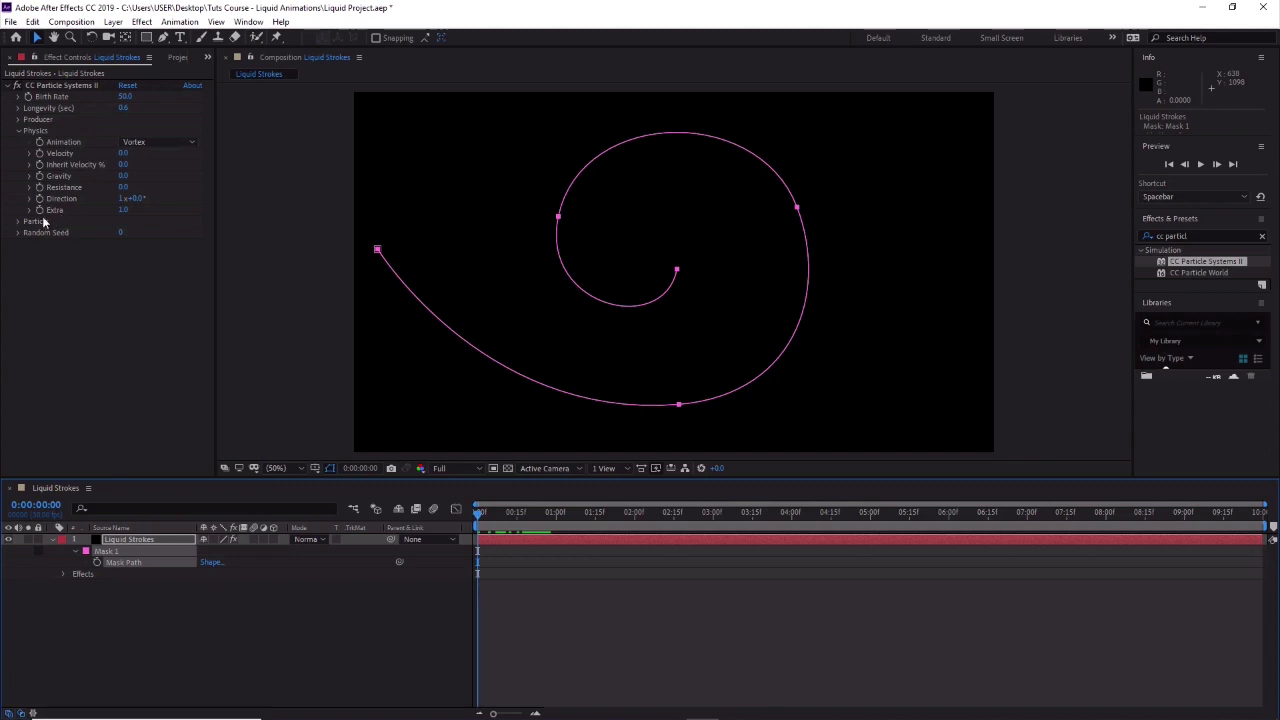
{"action": "left_click", "coordinate": [20, 133]}
{"action": "left_click", "coordinate": [19, 131]}
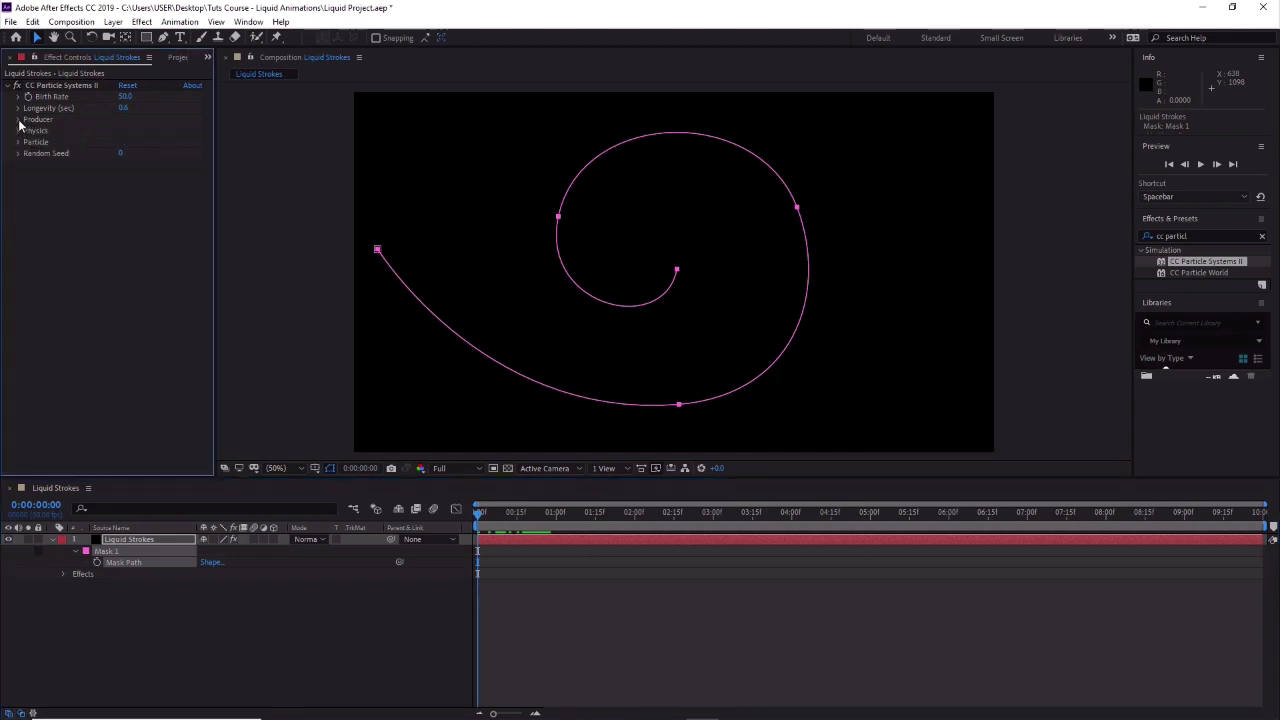
{"action": "left_click", "coordinate": [18, 120]}
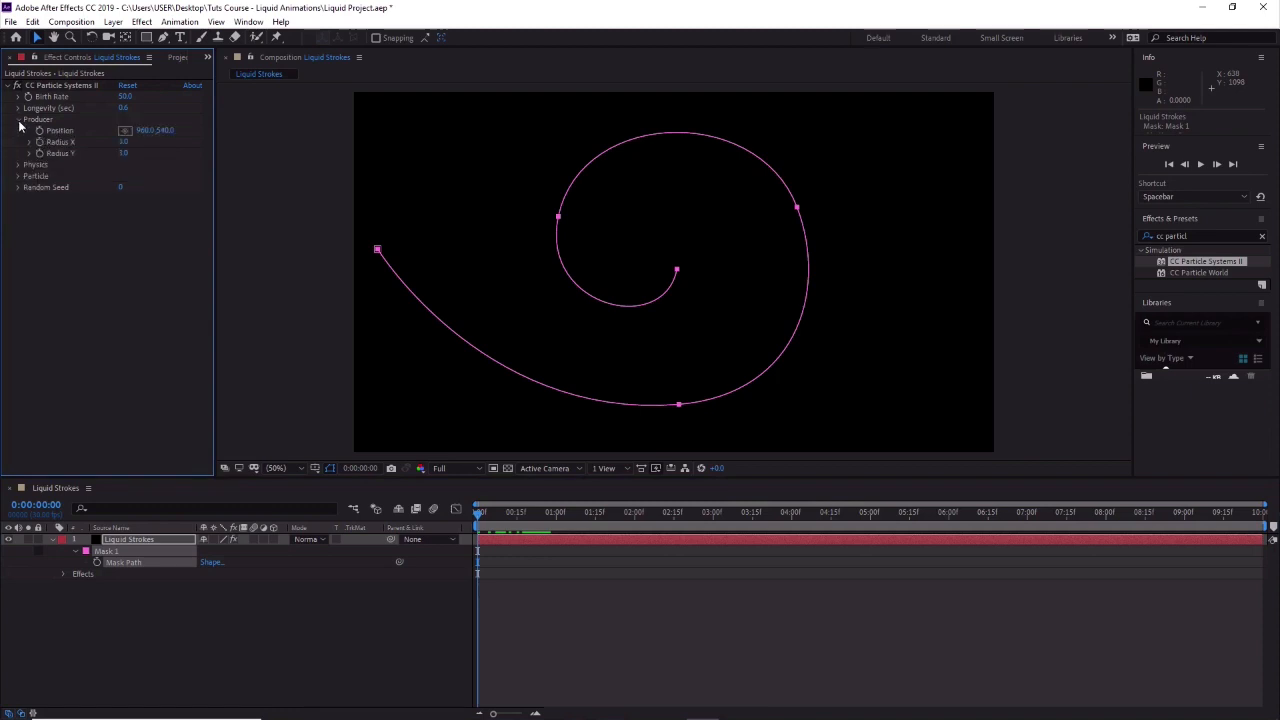
{"action": "key", "text": "m"}
{"action": "key", "text": "m"}
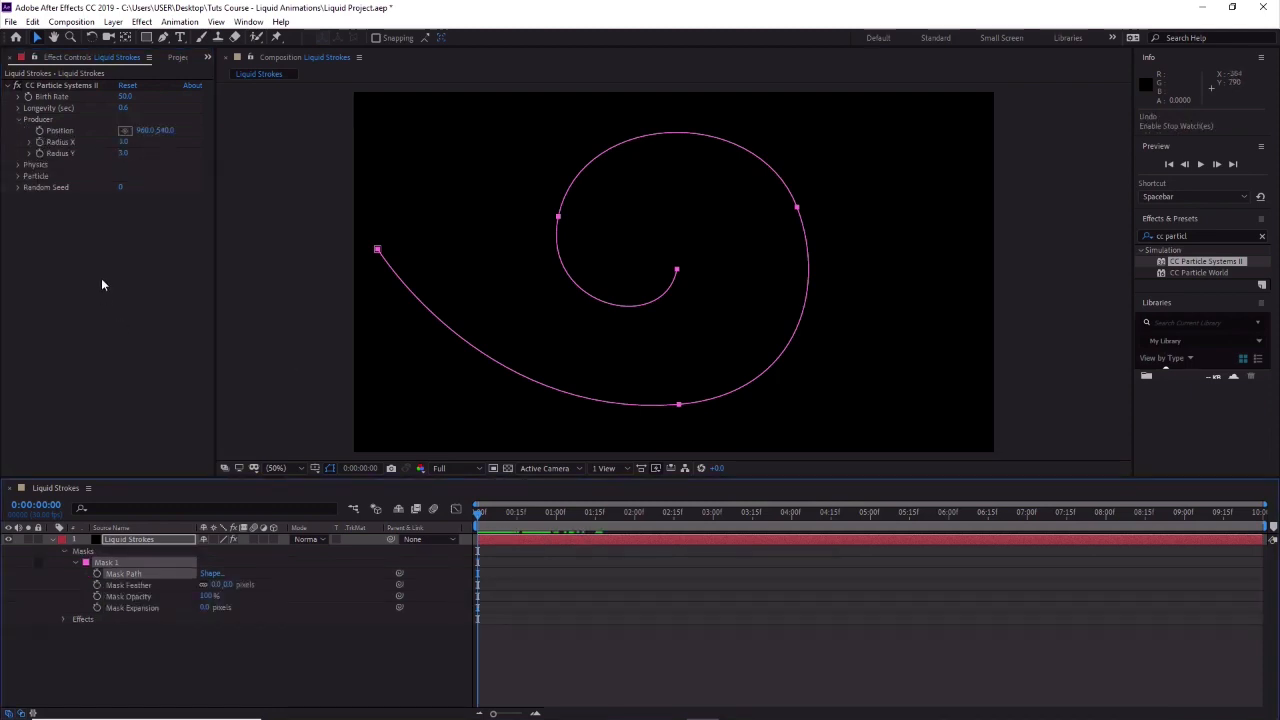
Enable keyframing on the Producer Position, paste the mask path into it, and check the motion from the composition start.
{"action": "left_click", "coordinate": [40, 134]}
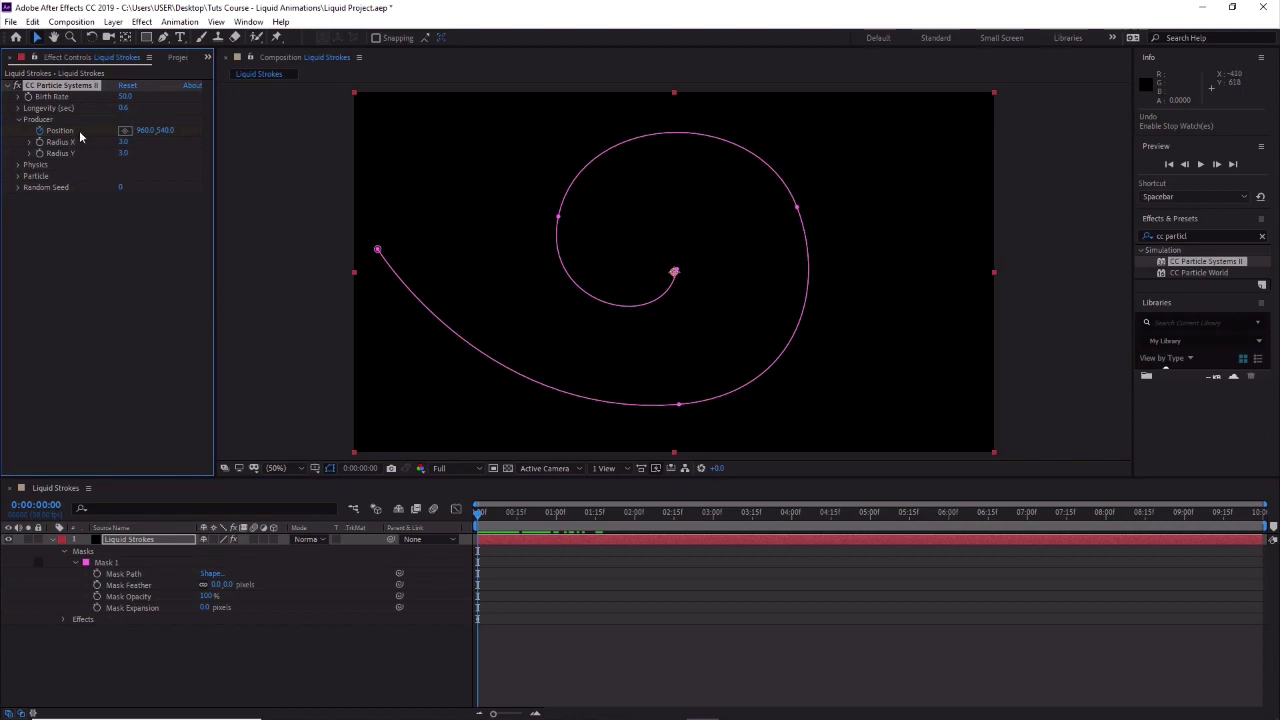
{"action": "left_click", "coordinate": [79, 130]}
{"action": "key", "text": "ctrl+v"}
{"action": "left_click", "coordinate": [479, 517]}
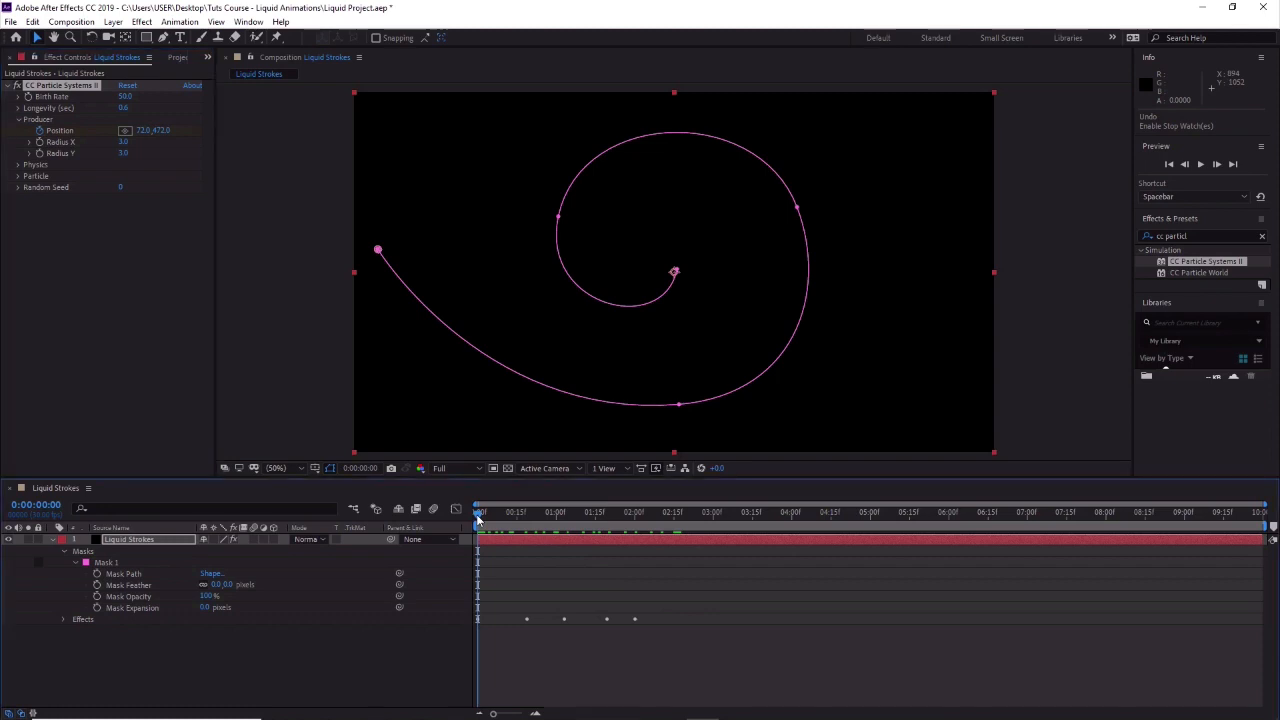
{"action": "mouse_move", "coordinate": [479, 517]}
{"action": "left_mouse_down"}
{"action": "mouse_move", "coordinate": [697, 510]}
{"action": "mouse_move", "coordinate": [432, 506]}
{"action": "left_mouse_up"}
Reveal the Producer Position keyframes under the layer's effects and apply Easy Ease to all of them.
{"action": "left_click", "coordinate": [90, 620]}
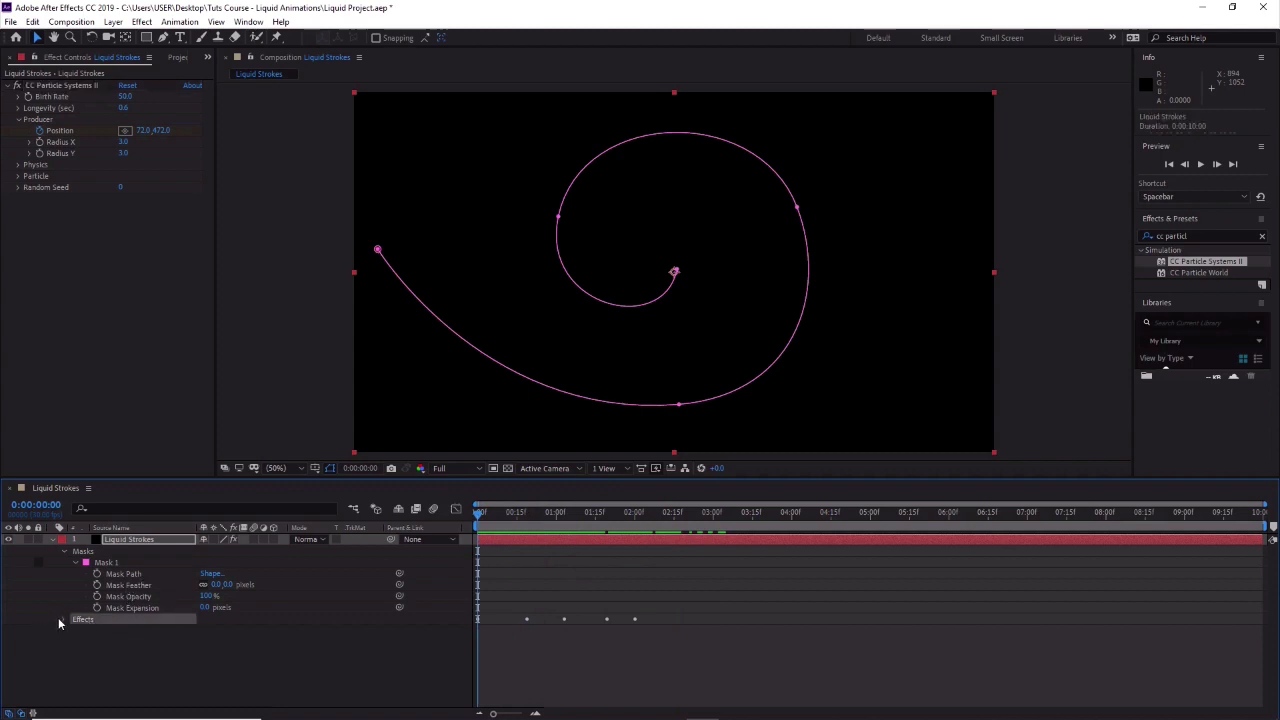
{"action": "left_click", "coordinate": [62, 619]}
{"action": "left_click", "coordinate": [75, 631]}
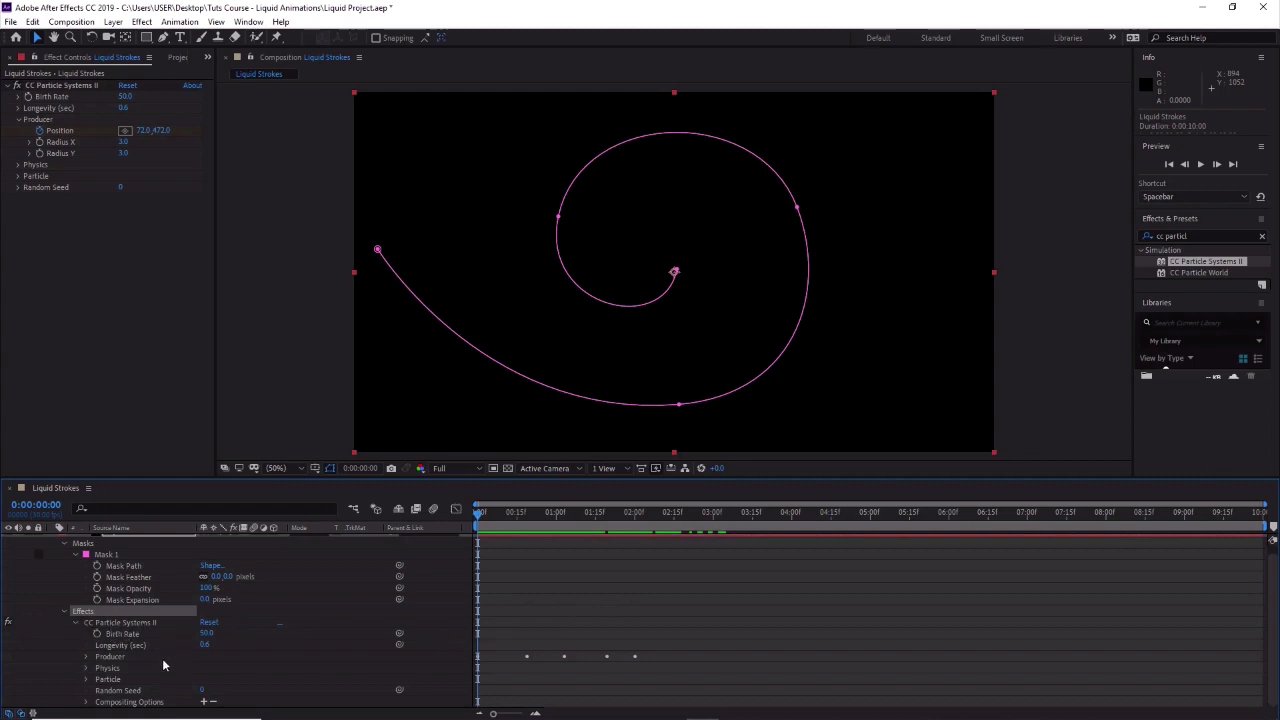
{"action": "left_click", "coordinate": [113, 660]}
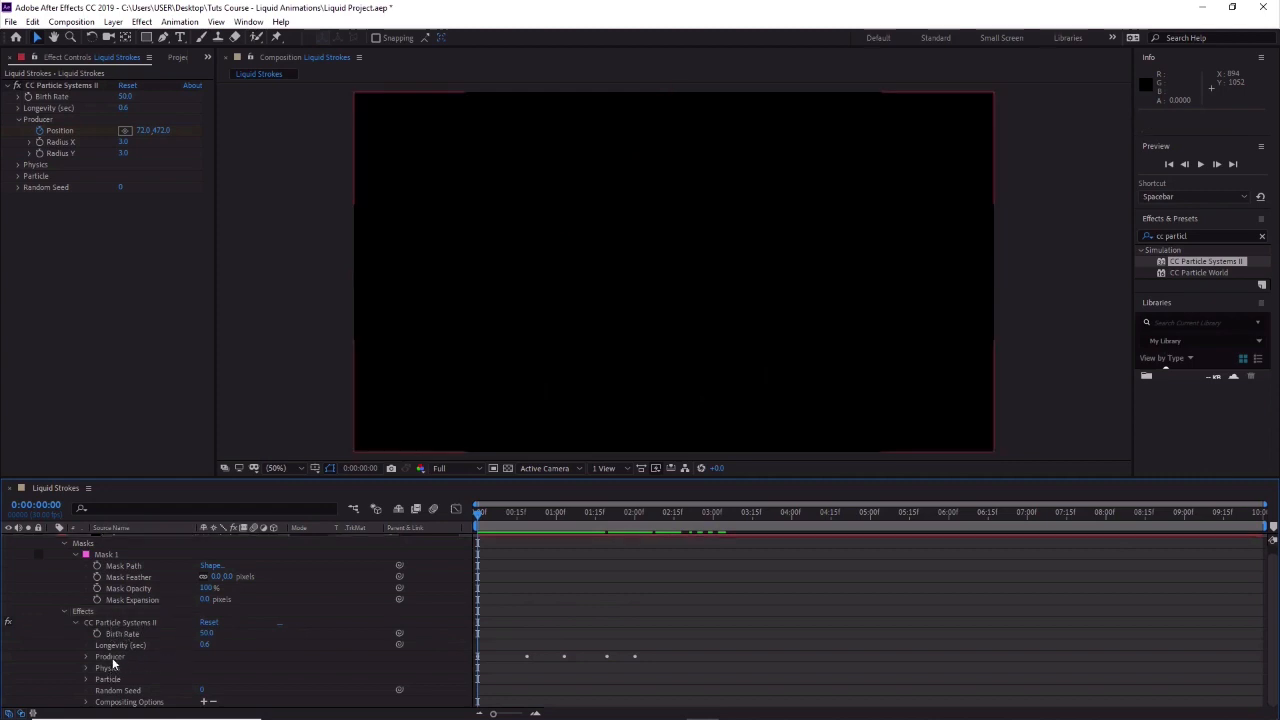
{"action": "left_click", "coordinate": [86, 656]}
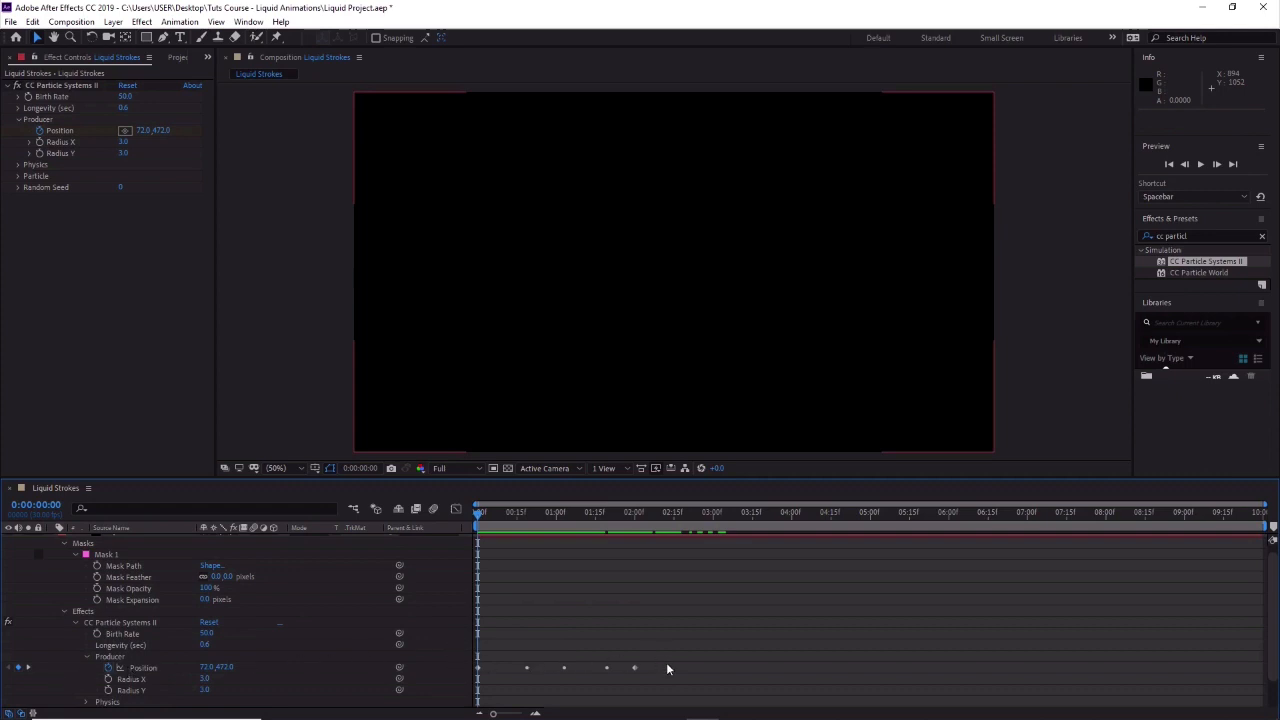
{"action": "left_click_drag", "start_coordinate": [668, 669], "coordinate": [476, 678]}
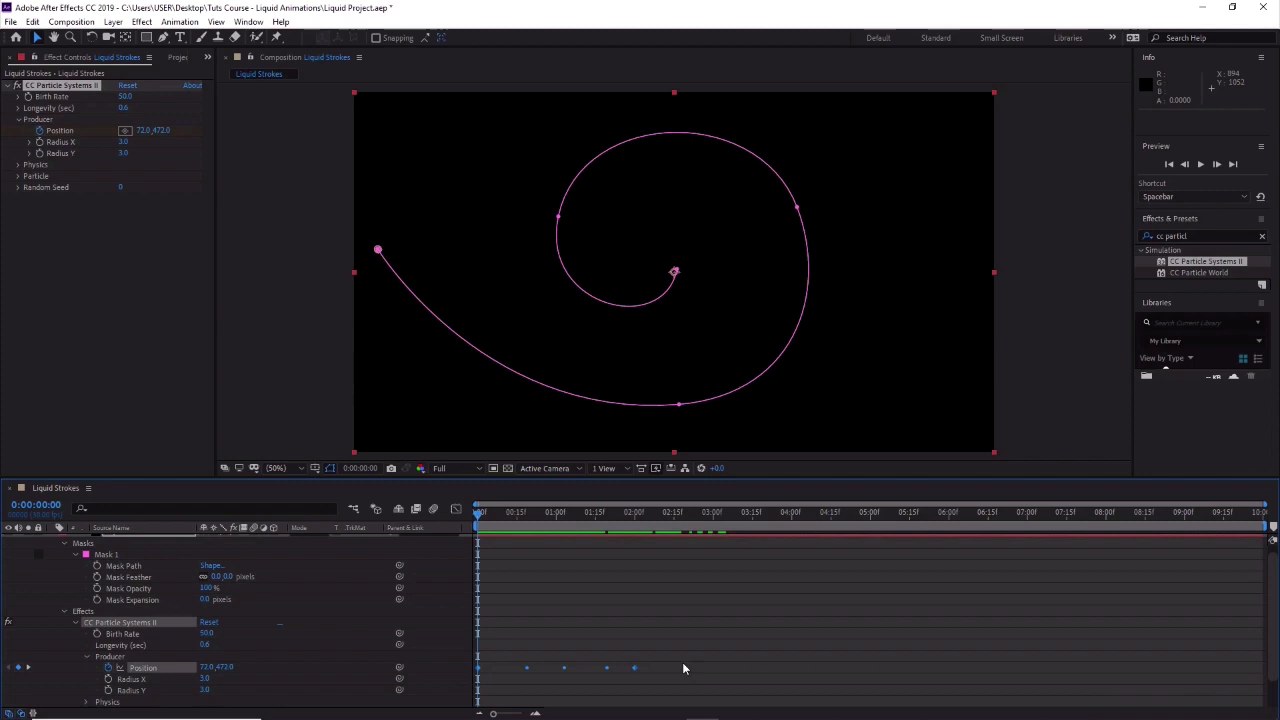
{"action": "key", "text": "F9"}
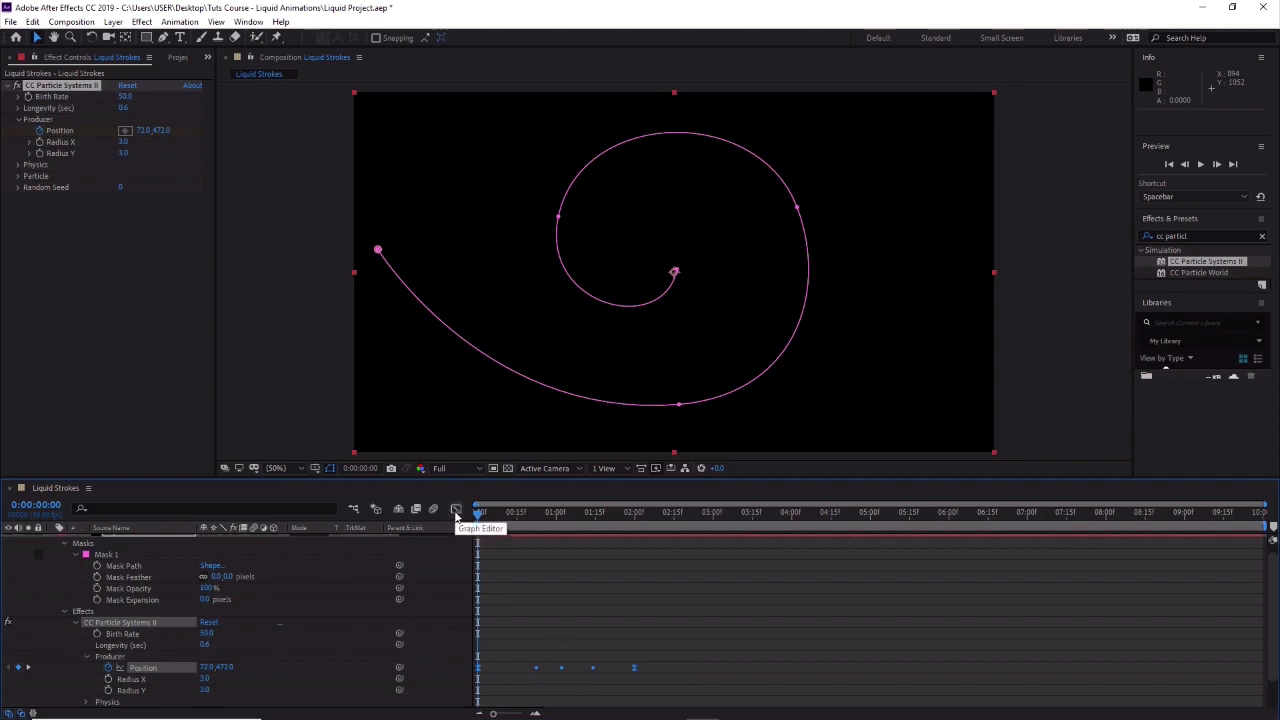
In the Position speed graph, shorten the last keyframe's incoming handle so the motion stops sharply, then leave the Graph Editor.
{"action": "left_click", "coordinate": [456, 510]}
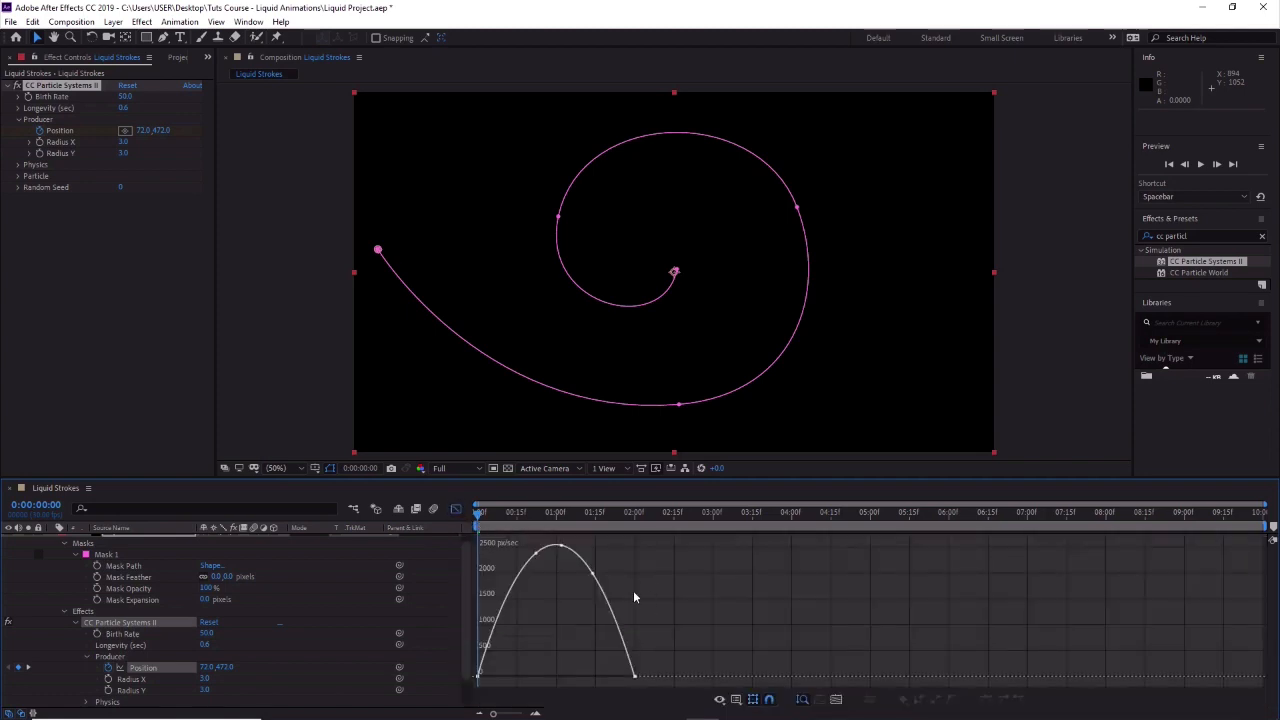
{"action": "left_click", "coordinate": [636, 680]}
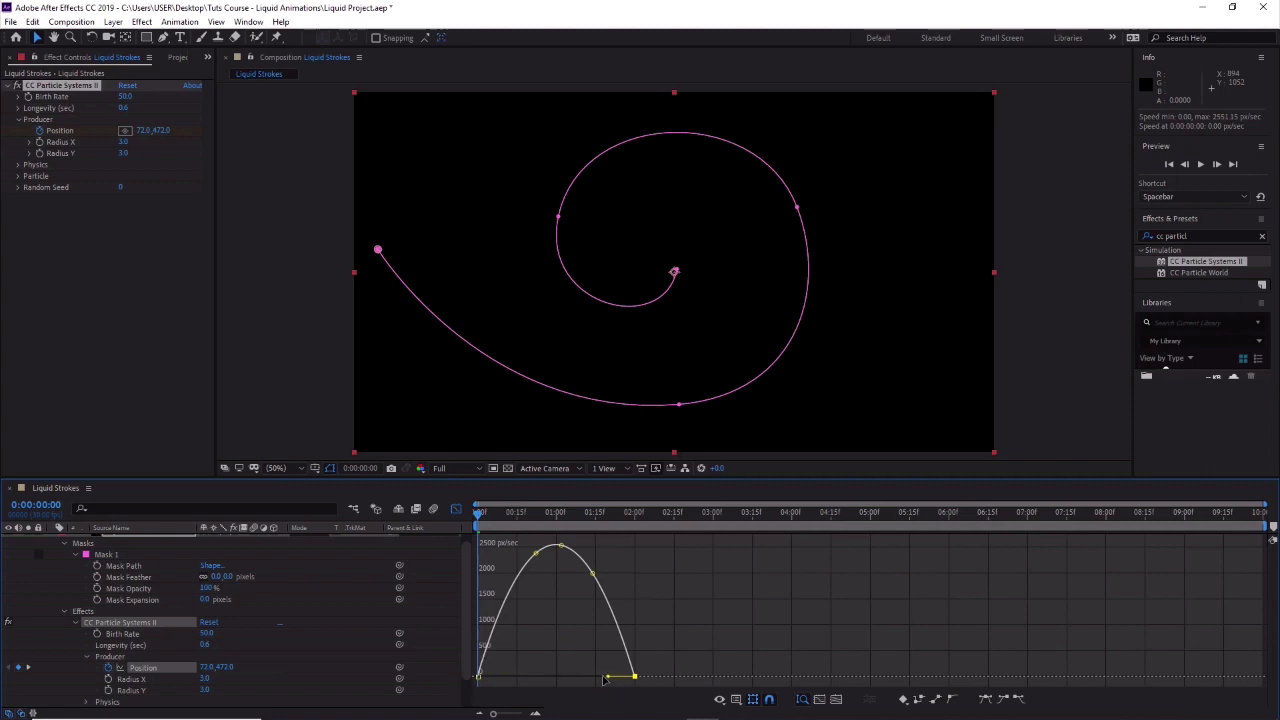
{"action": "mouse_move", "coordinate": [603, 677]}
{"action": "left_mouse_down"}
{"action": "mouse_move", "coordinate": [591, 678]}
{"action": "mouse_move", "coordinate": [626, 684]}
{"action": "left_mouse_up"}
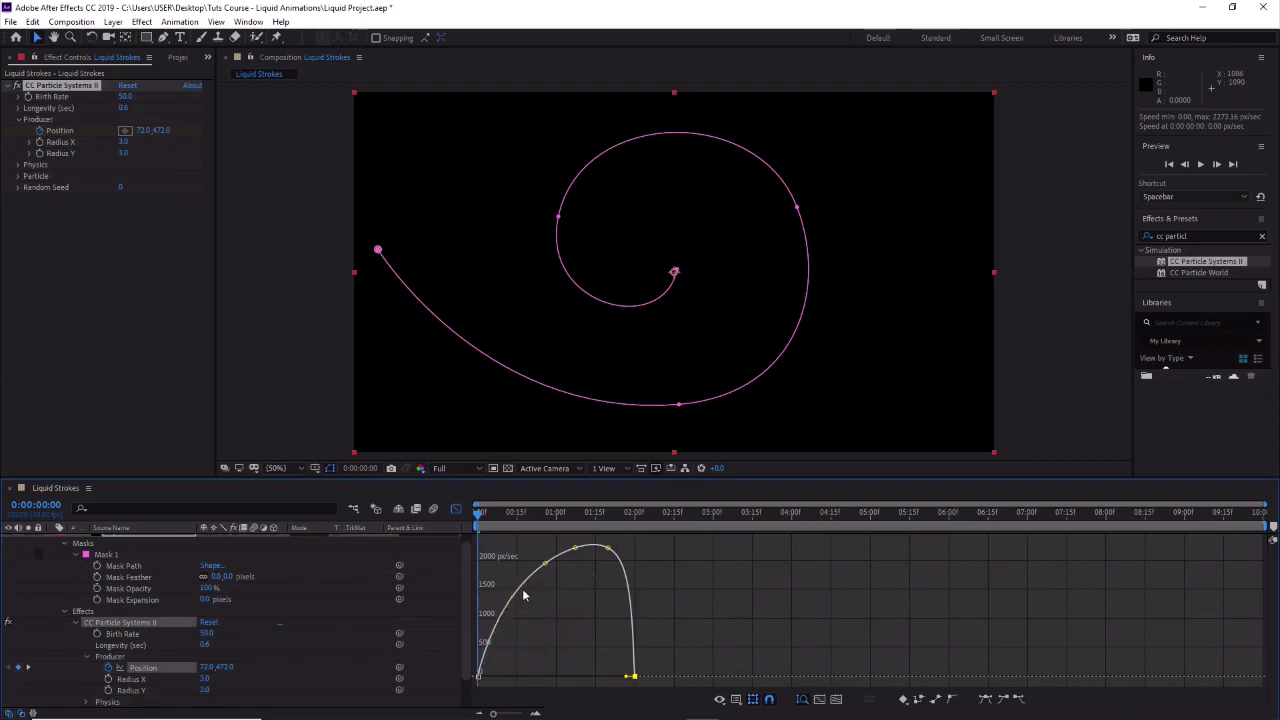
{"action": "left_click", "coordinate": [630, 676]}
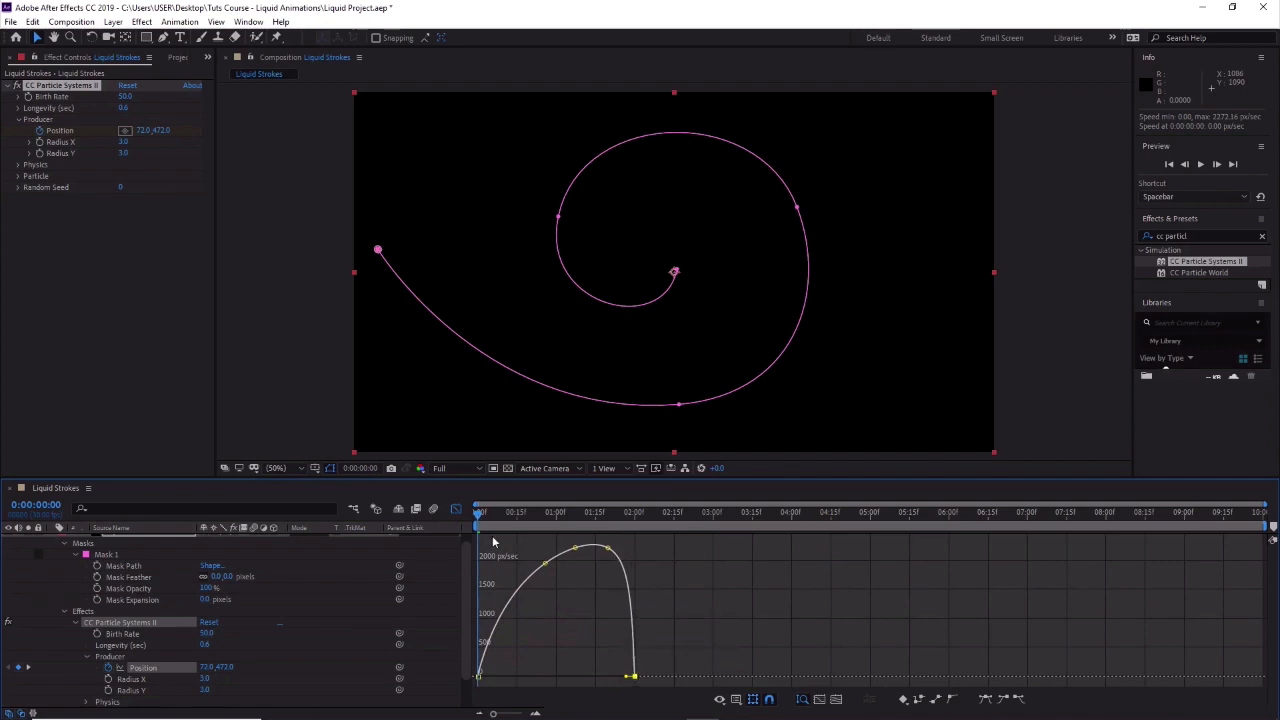
{"action": "left_click", "coordinate": [455, 509]}
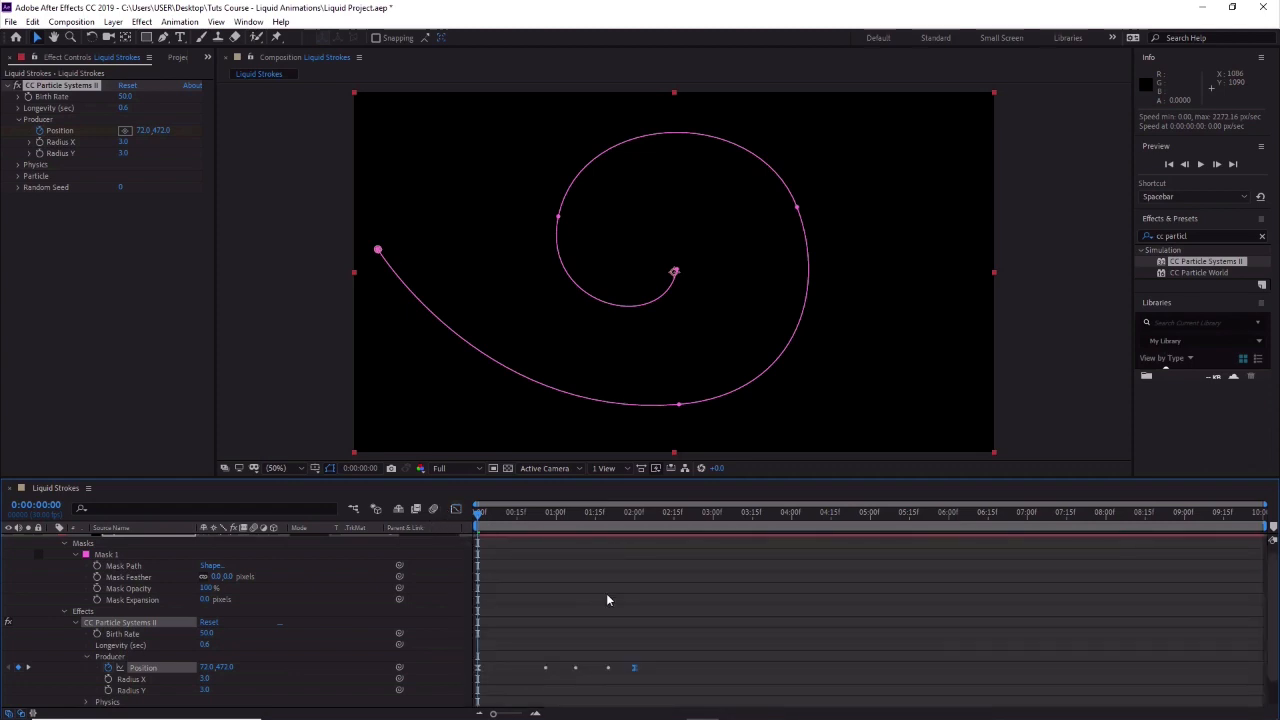
Collapse the layer's Effects and Masks groups and hide the mask path outline in the composition view.
{"action": "left_click", "coordinate": [65, 613]}
{"action": "left_click", "coordinate": [76, 562]}
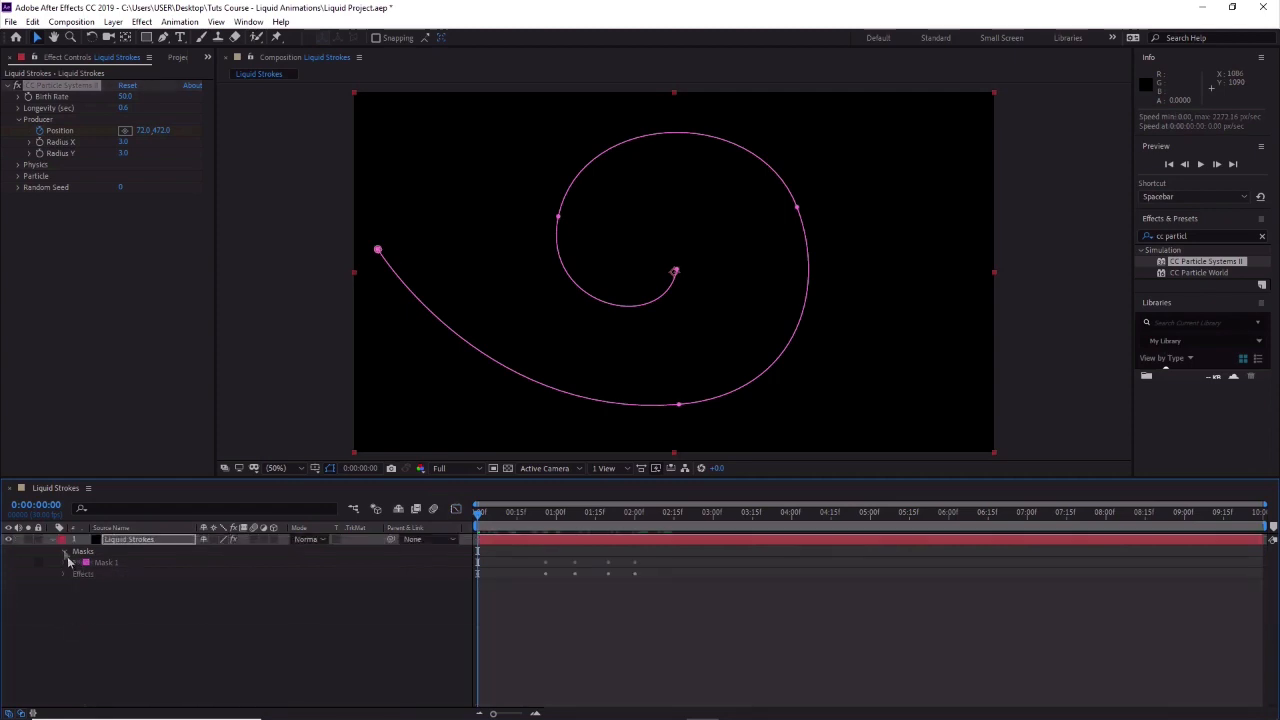
{"action": "left_click", "coordinate": [63, 551]}
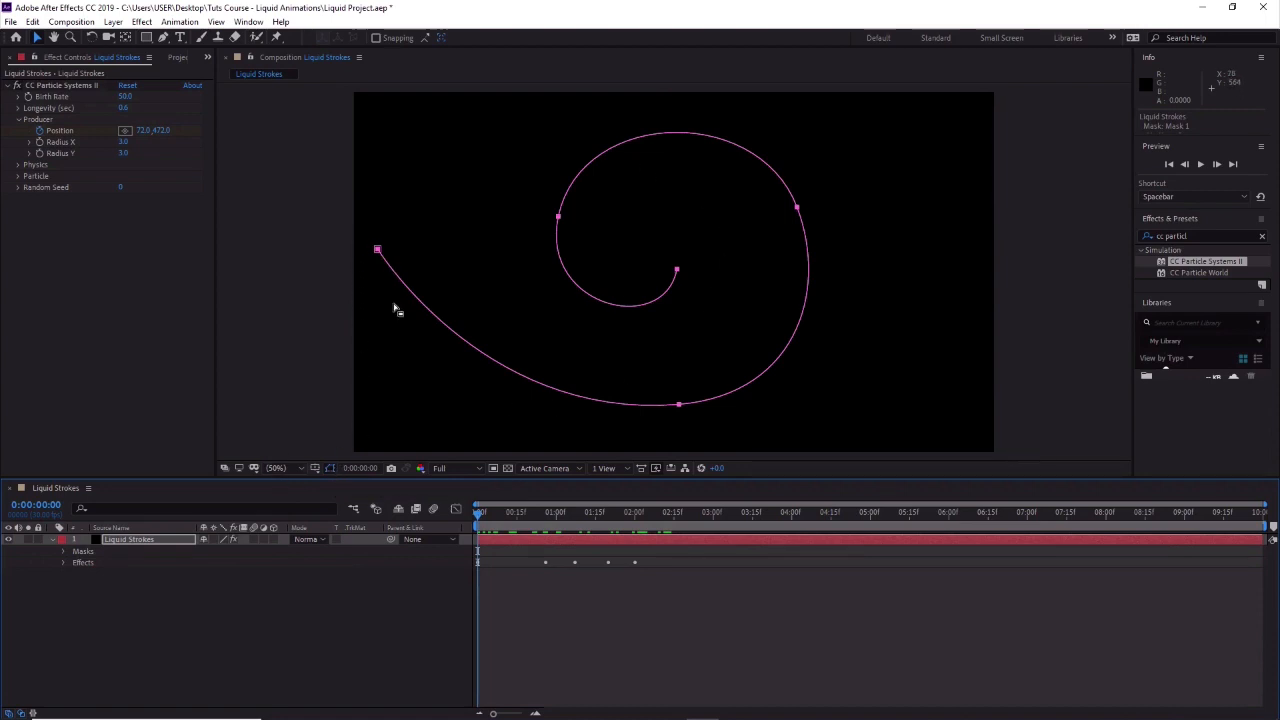
{"action": "left_click", "coordinate": [330, 468]}
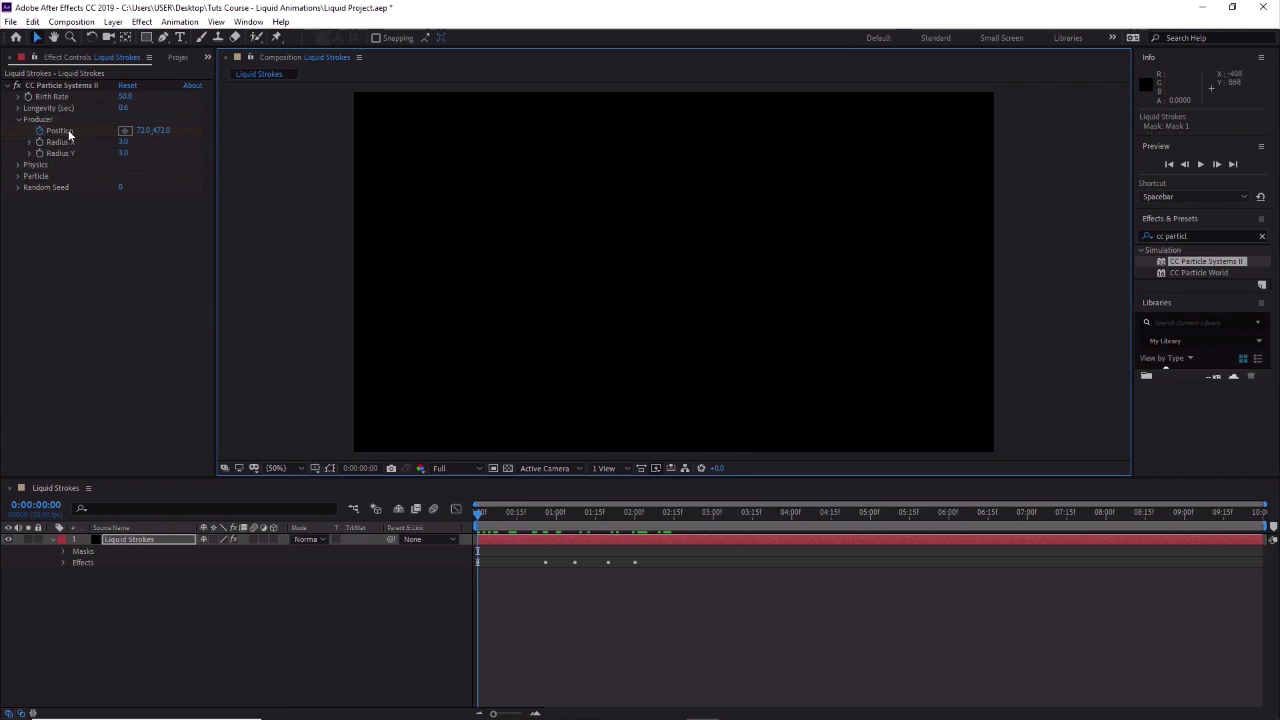
Collapse the Producer settings, reveal the Particle settings and set the Particle Type to Faded Sphere.
{"action": "left_click", "coordinate": [19, 123]}
{"action": "left_click", "coordinate": [18, 120]}
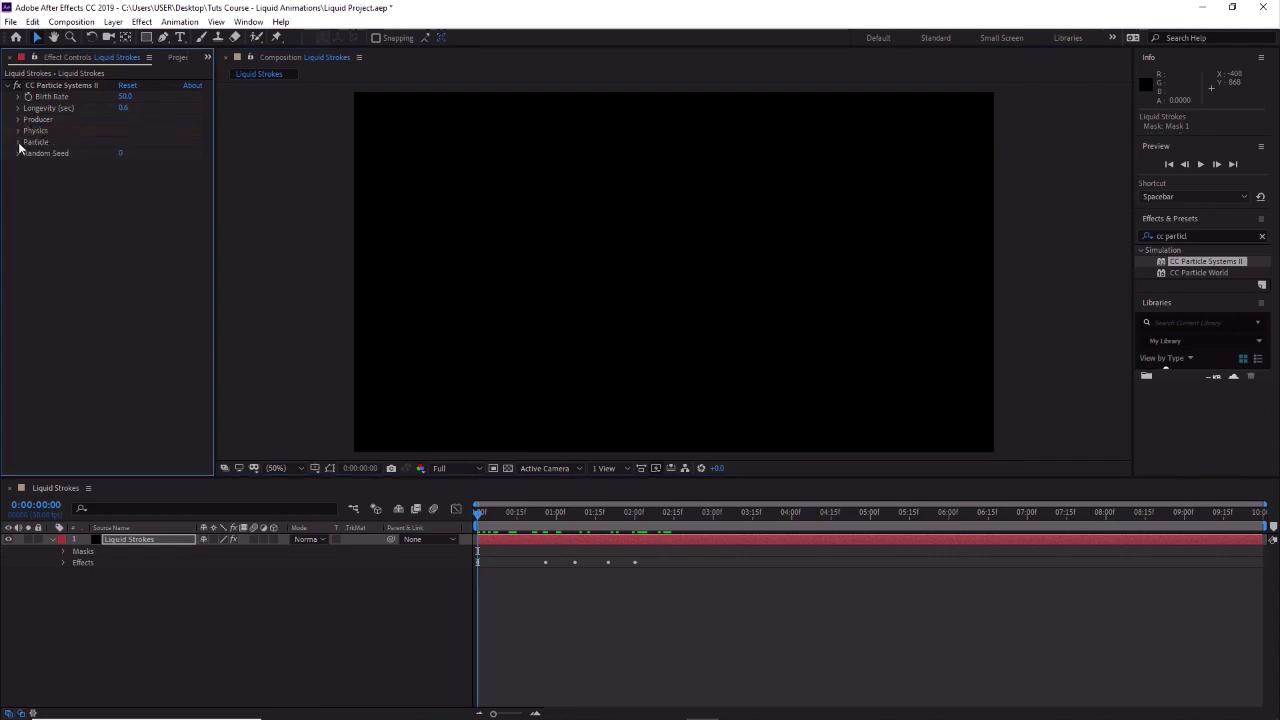
{"action": "left_click", "coordinate": [18, 143]}
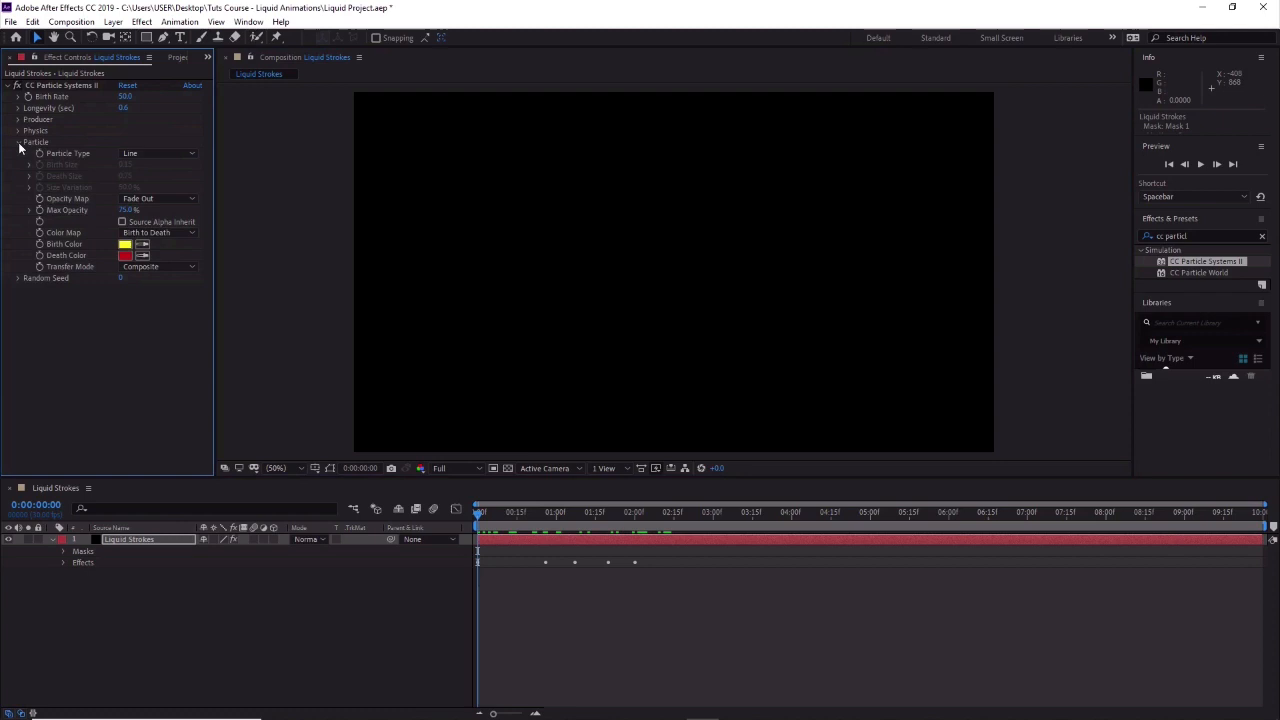
{"action": "left_click", "coordinate": [154, 156]}
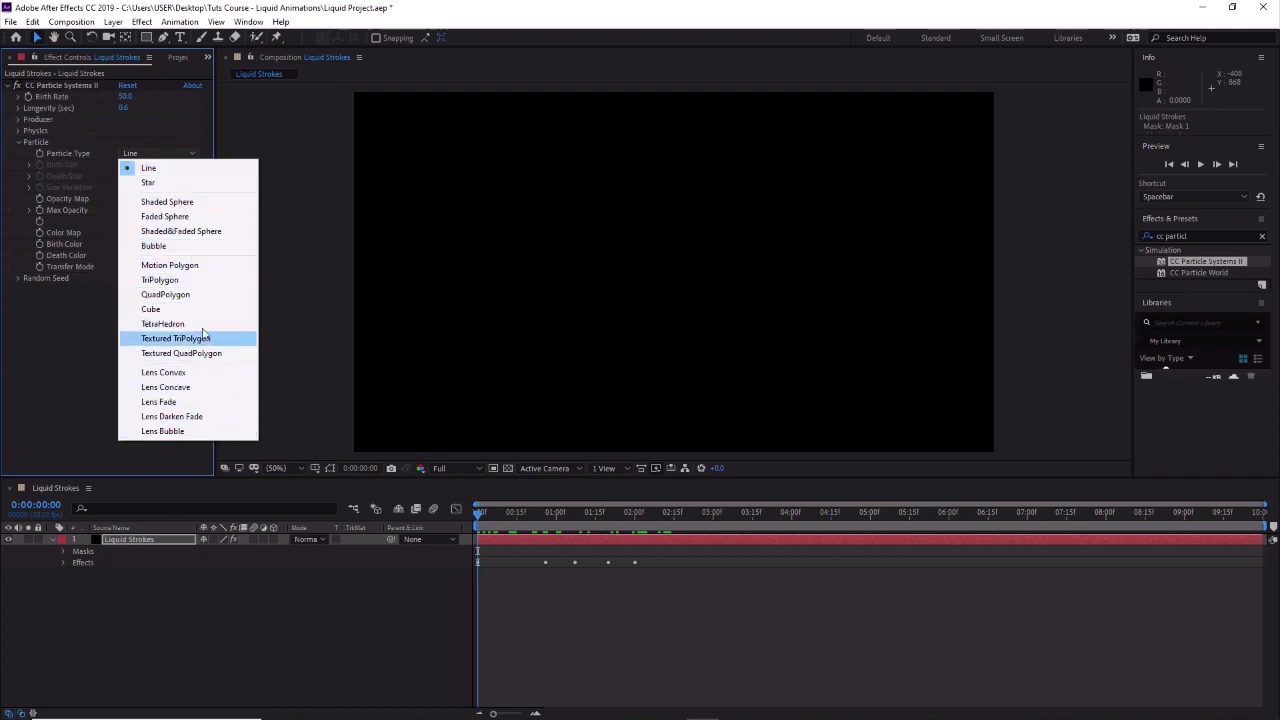
{"action": "left_click", "coordinate": [212, 217]}
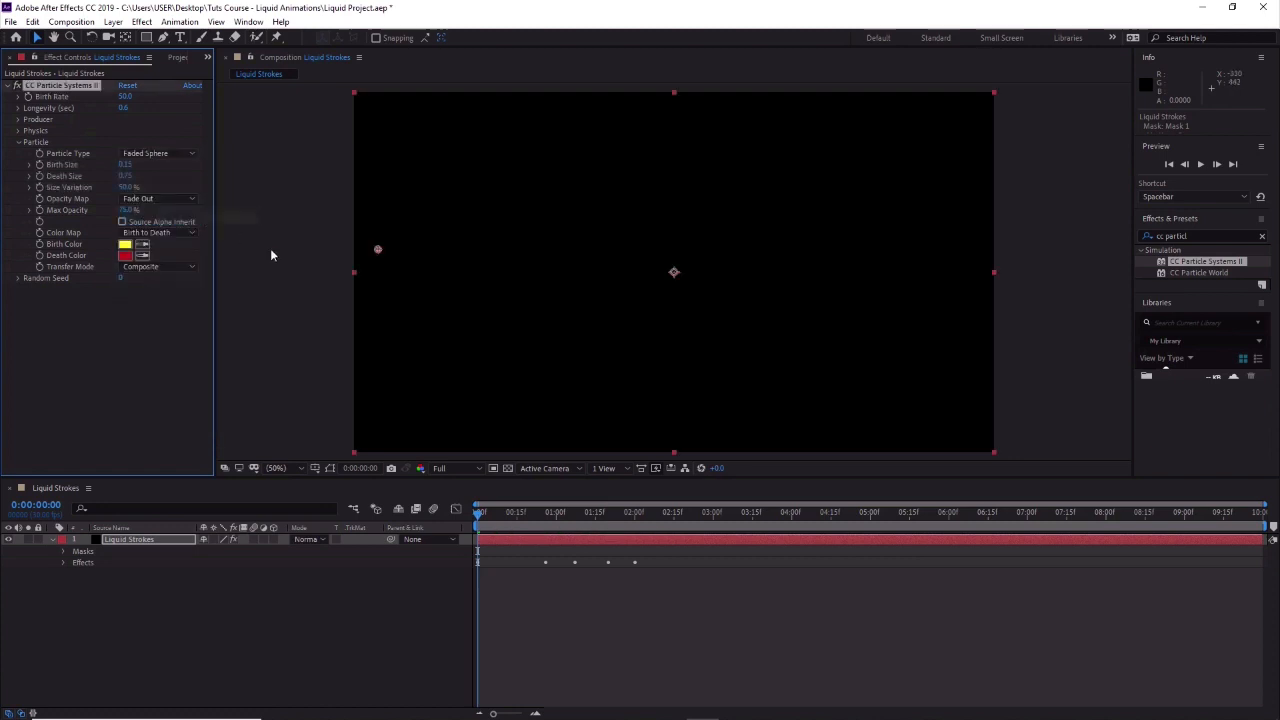
Scrub to frame 26 to check the stroke, then set the particles' Death Size to 0 and Size Variation to 100%.
{"action": "left_click_drag", "start_coordinate": [480, 516], "coordinate": [500, 520]}
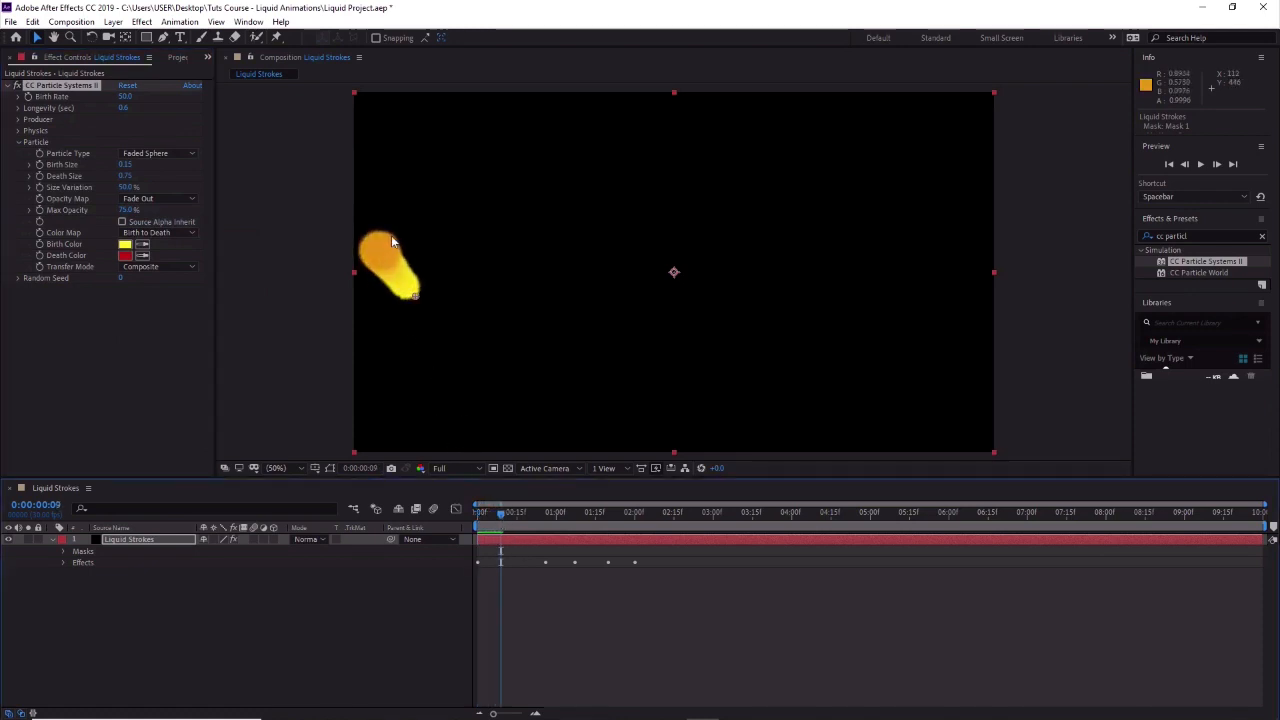
{"action": "left_click_drag", "start_coordinate": [502, 519], "coordinate": [548, 518]}
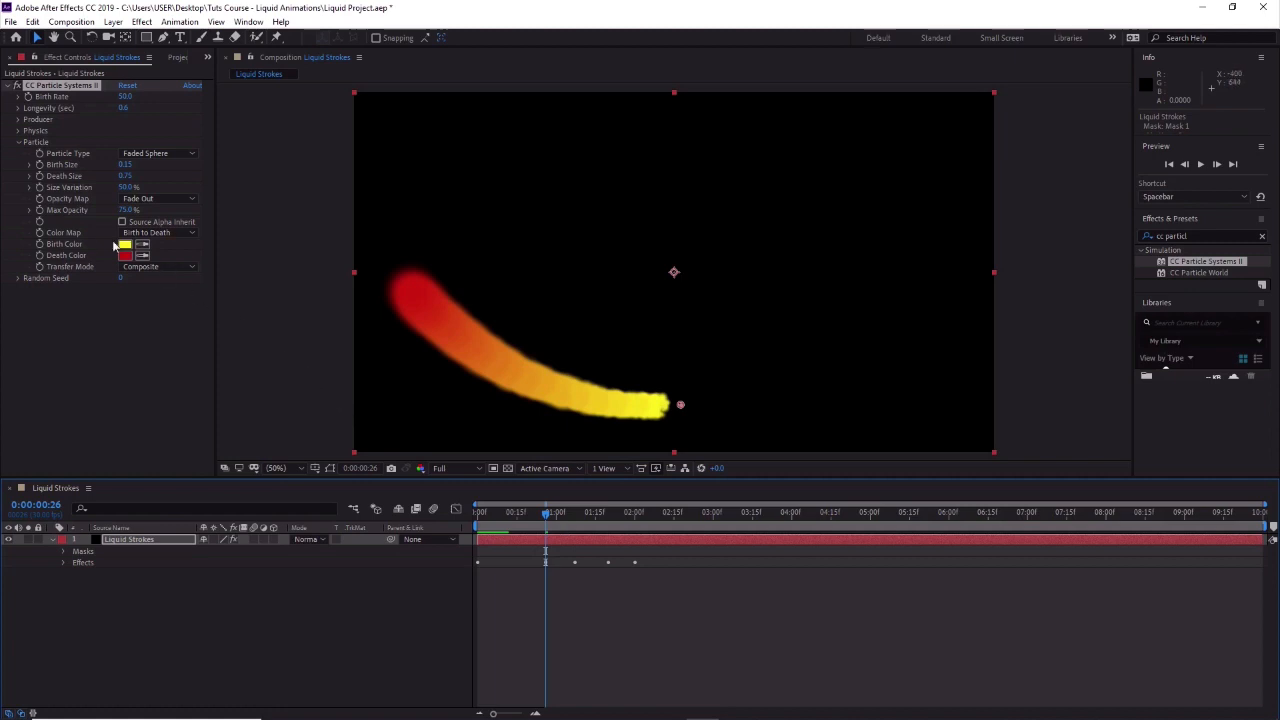
{"action": "left_click", "coordinate": [126, 177]}
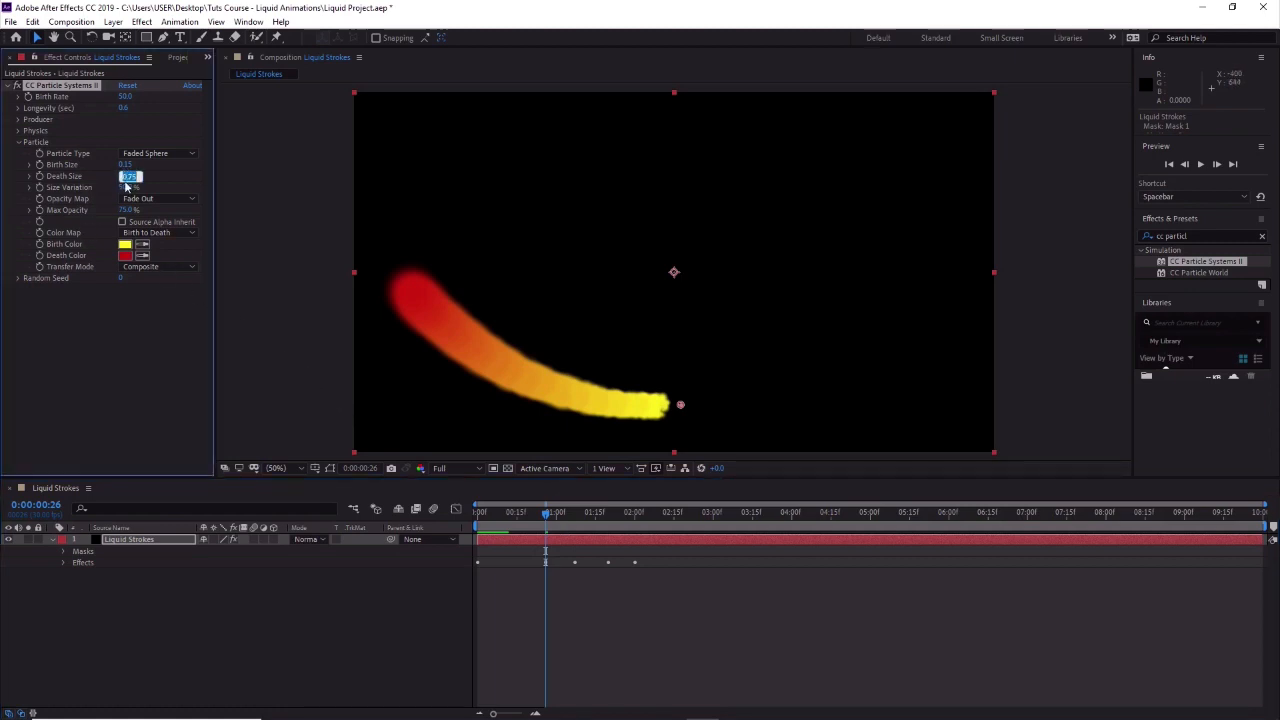
{"action": "type", "text": "0"}
{"action": "key", "text": "Return"}
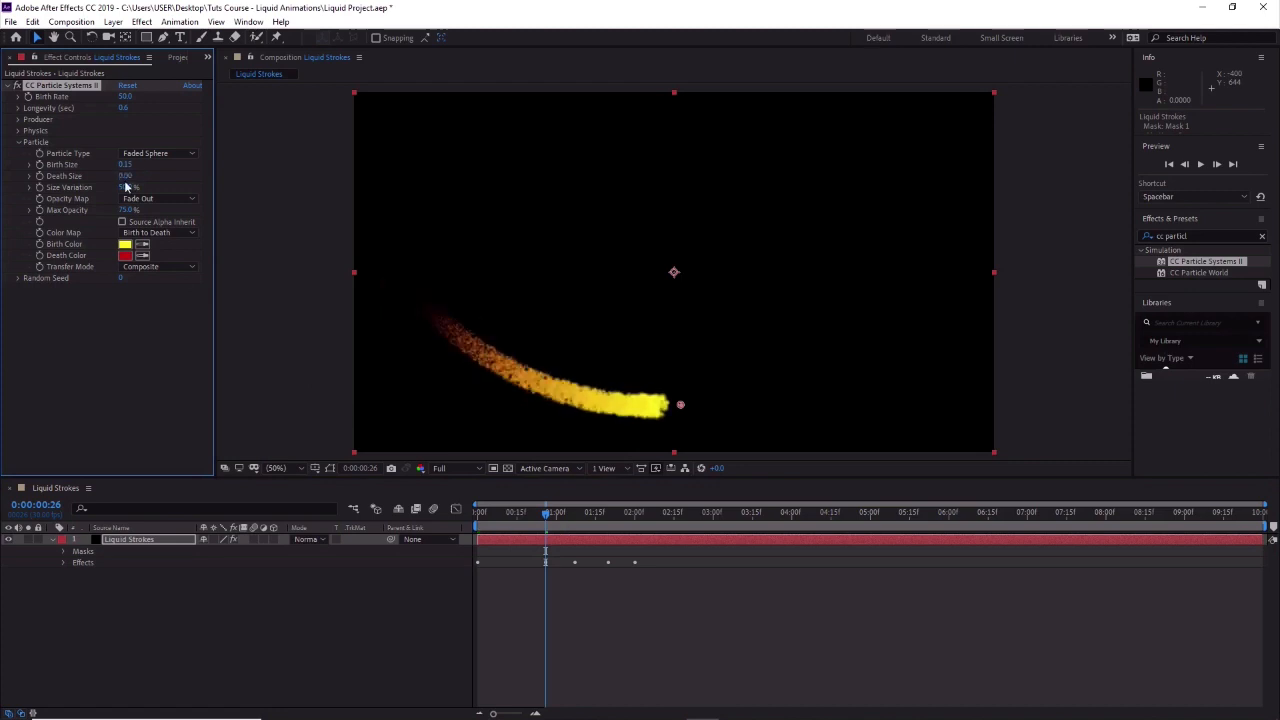
{"action": "left_click", "coordinate": [126, 187]}
{"action": "type", "text": "100"}
{"action": "key", "text": "Return"}
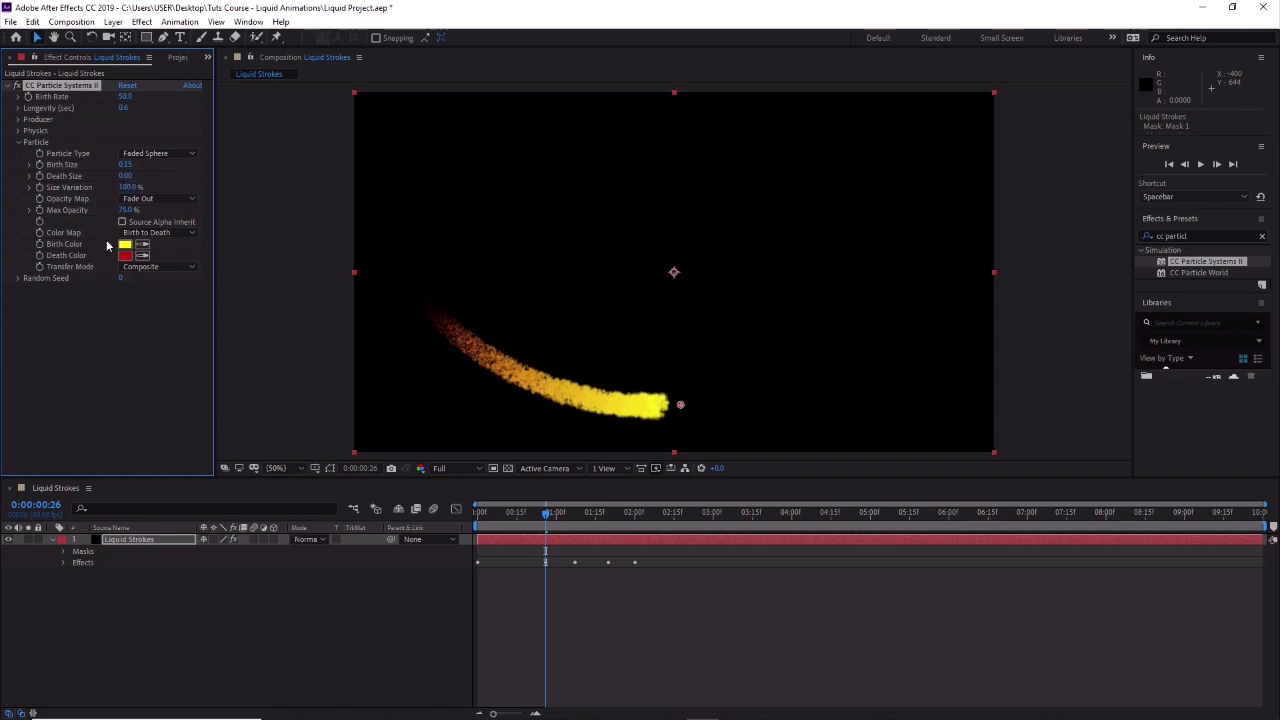
Set the particles' Opacity Map to Constant and Max Opacity to 100%.
{"action": "left_click", "coordinate": [184, 198]}
{"action": "left_click", "coordinate": [183, 212]}
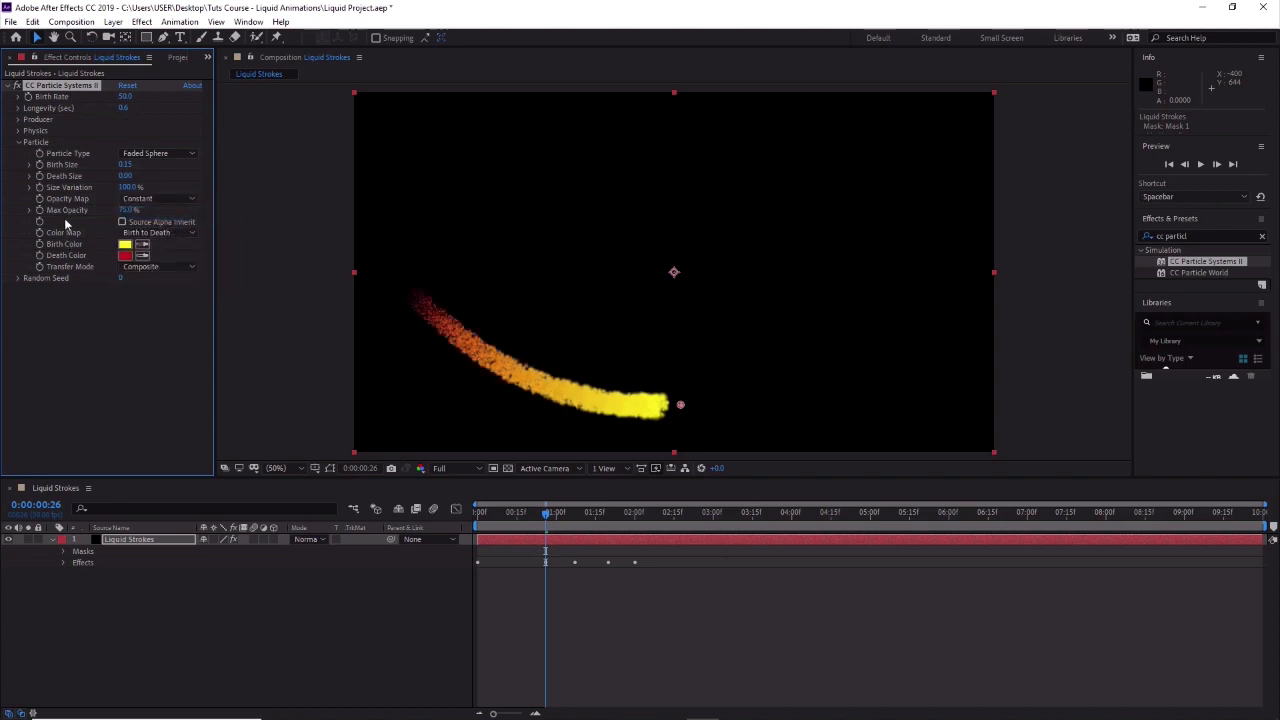
{"action": "left_click", "coordinate": [124, 211]}
{"action": "type", "text": "100"}
{"action": "key", "text": "Return"}
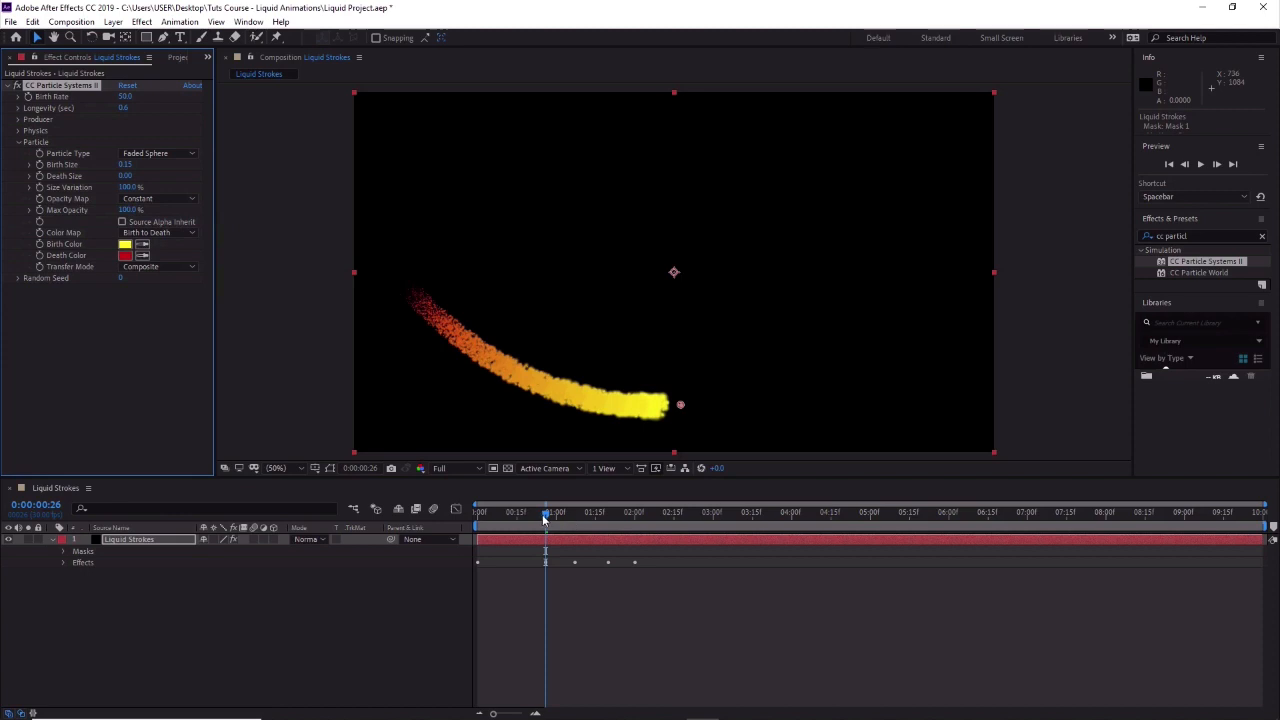
Preview the particle stroke animation from the start of the composition, replay it, and stop playback.
{"action": "mouse_move", "coordinate": [545, 520]}
{"action": "left_mouse_down"}
{"action": "mouse_move", "coordinate": [486, 532]}
{"action": "mouse_move", "coordinate": [679, 508]}
{"action": "mouse_move", "coordinate": [475, 513]}
{"action": "left_mouse_up"}
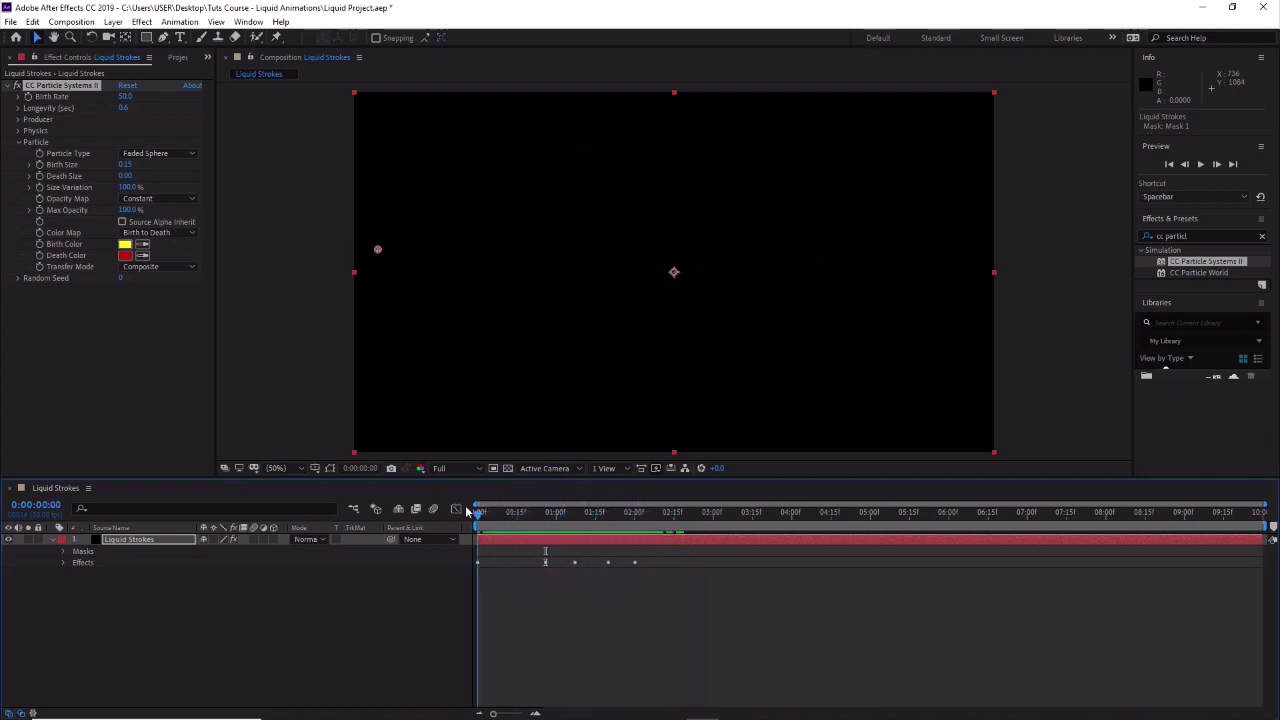
{"action": "left_click", "coordinate": [1200, 165]}
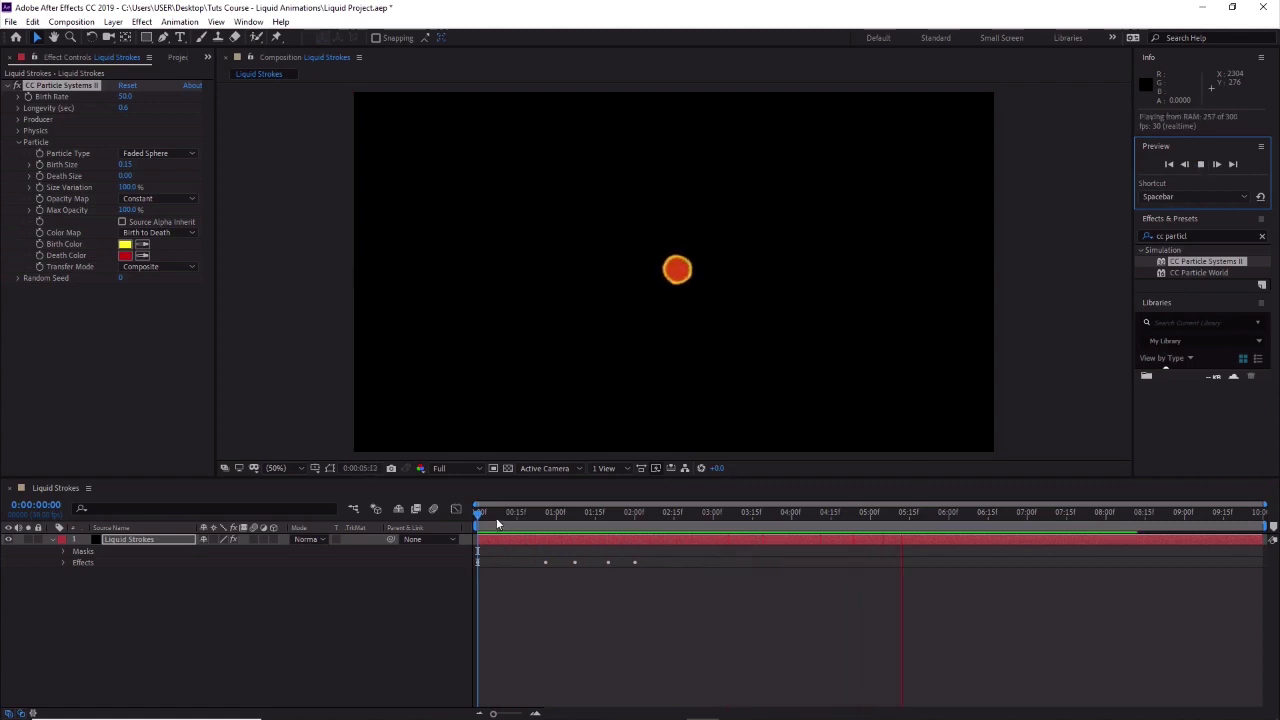
{"action": "key", "text": "space"}
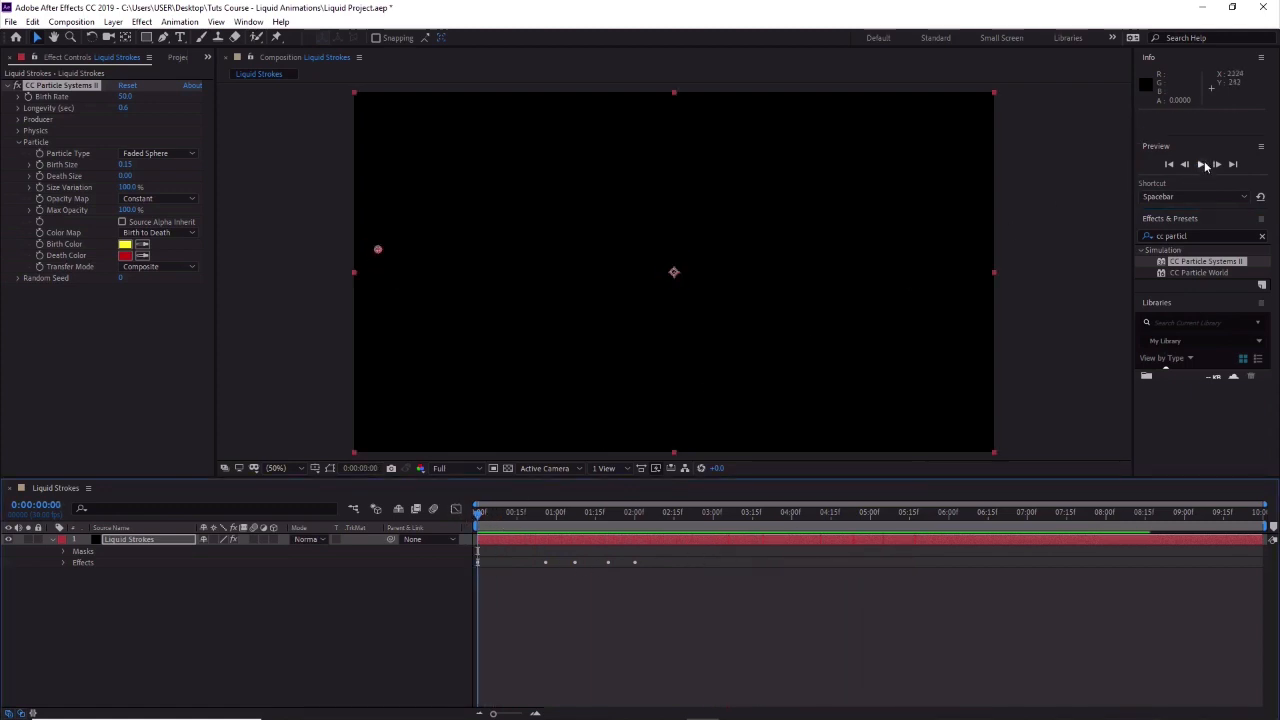
{"action": "left_click", "coordinate": [1203, 165]}
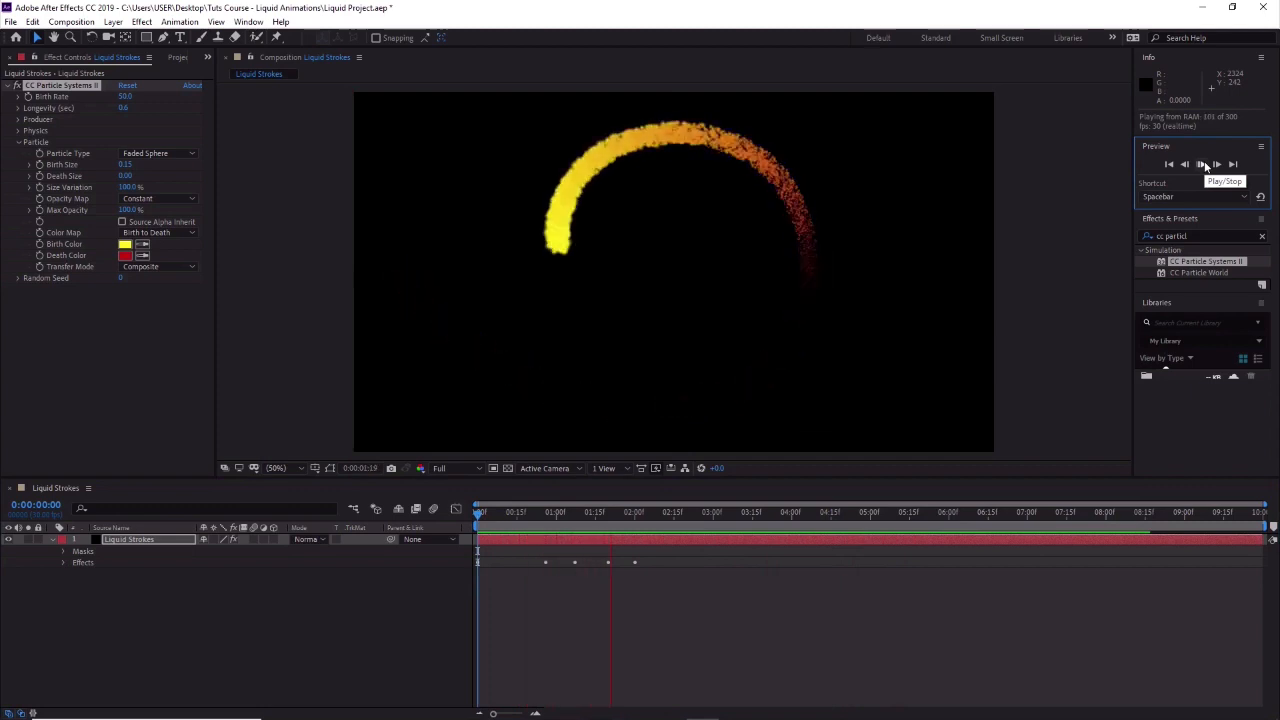
{"action": "left_click", "coordinate": [1205, 166]}
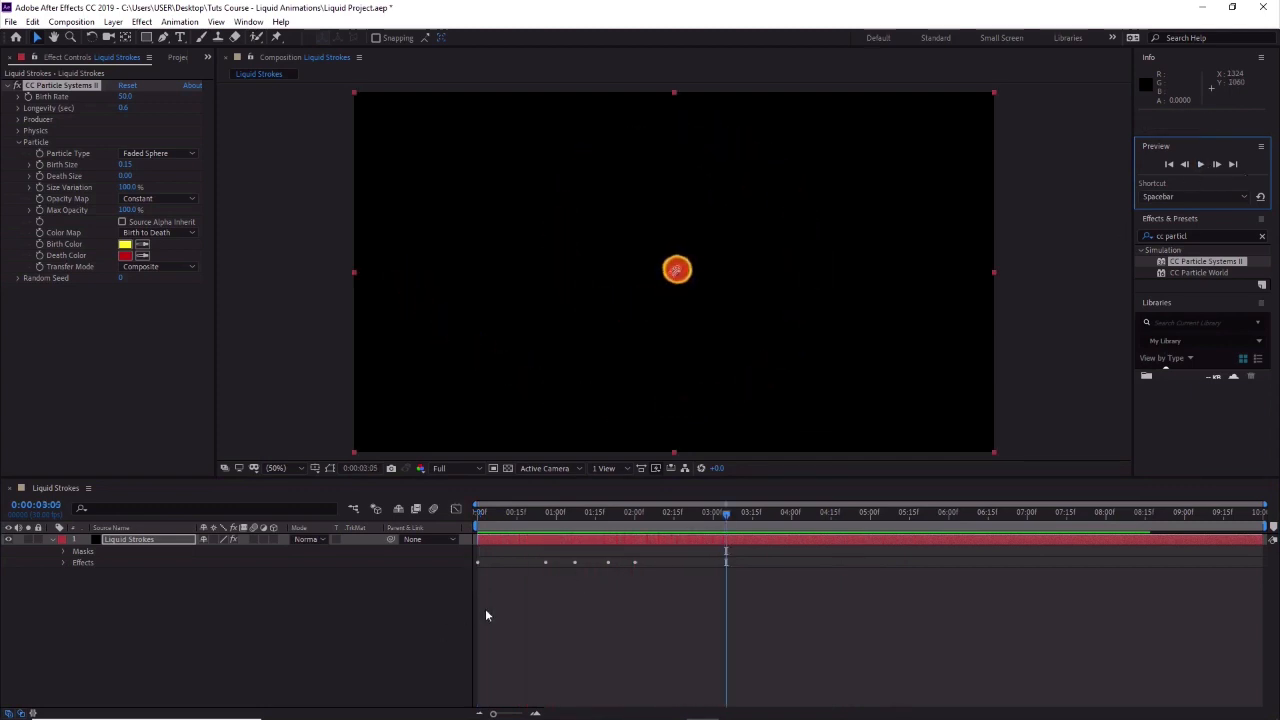
Return to the first frame, reveal the effect's Producer properties under the layer and select all Position keyframes.
{"action": "left_click_drag", "start_coordinate": [726, 515], "coordinate": [474, 521]}
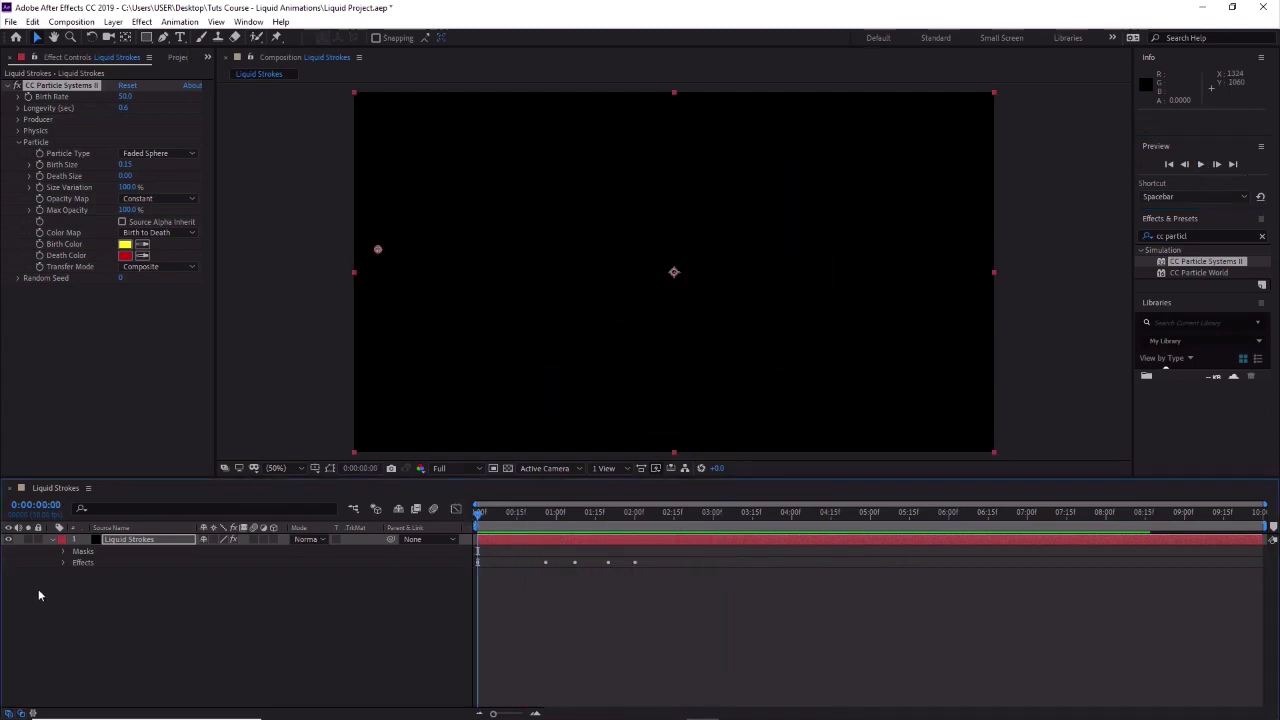
{"action": "left_click", "coordinate": [63, 563]}
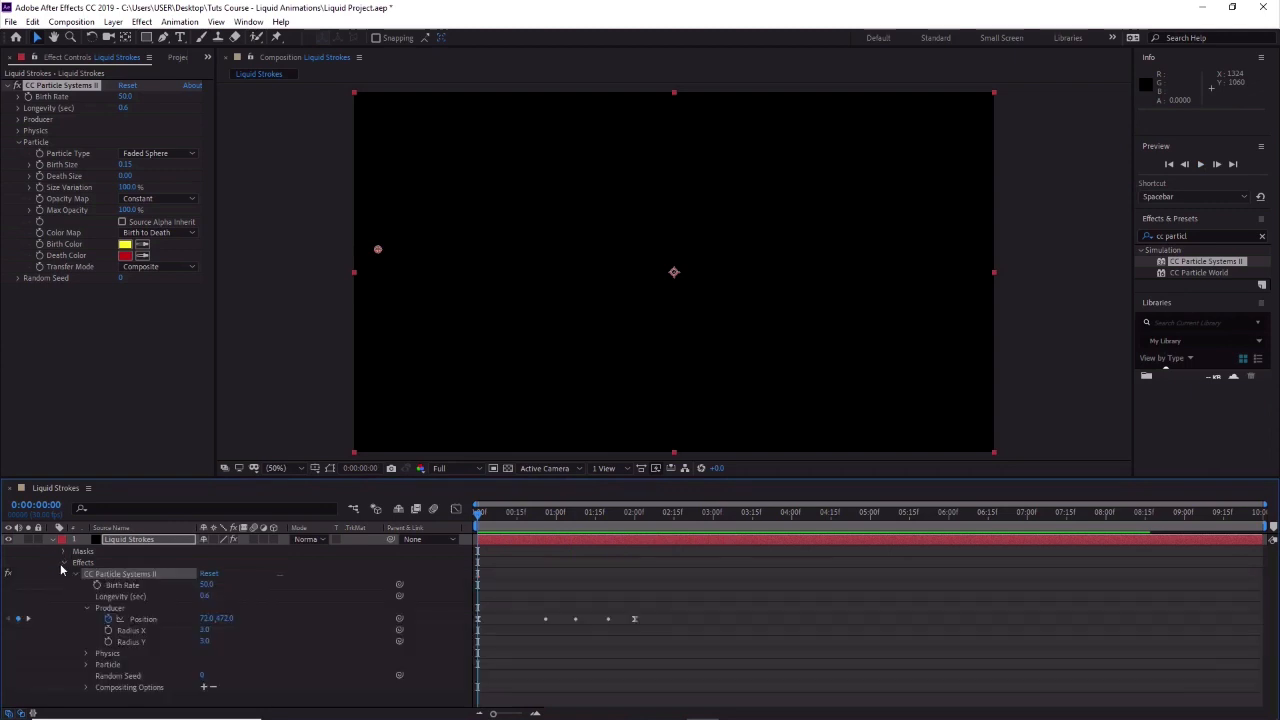
{"action": "left_click", "coordinate": [140, 619]}
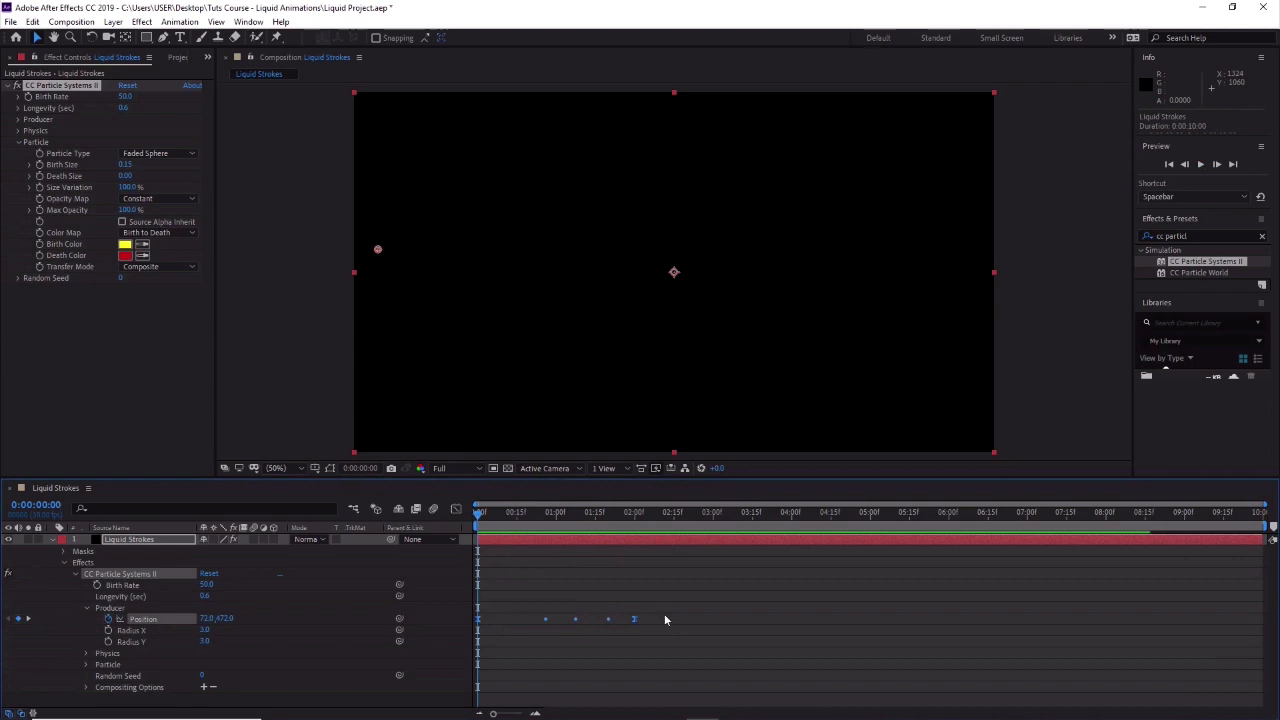
Compress the Position keyframes in the graph editor so the last one falls at about 0:00:01:22, and preview the stroke up to it.
{"action": "left_click_drag", "start_coordinate": [664, 613], "coordinate": [477, 615]}
{"action": "left_click", "coordinate": [457, 510]}
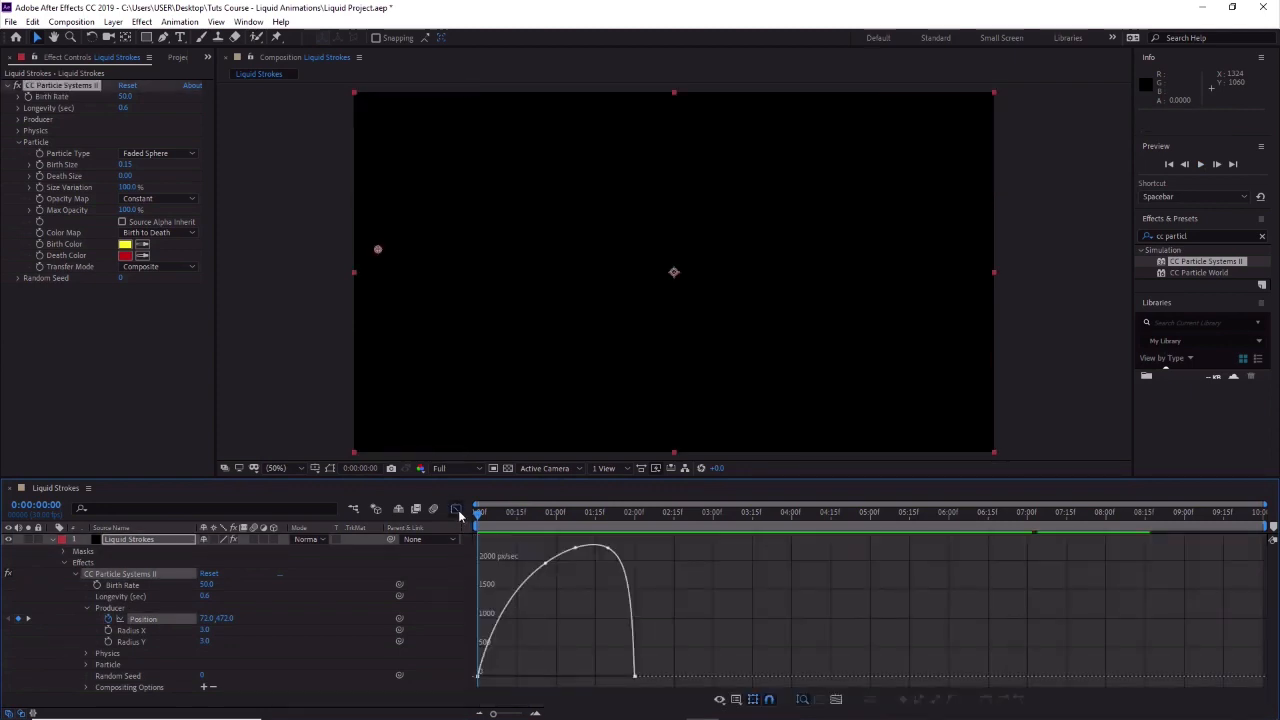
{"action": "left_click", "coordinate": [634, 678]}
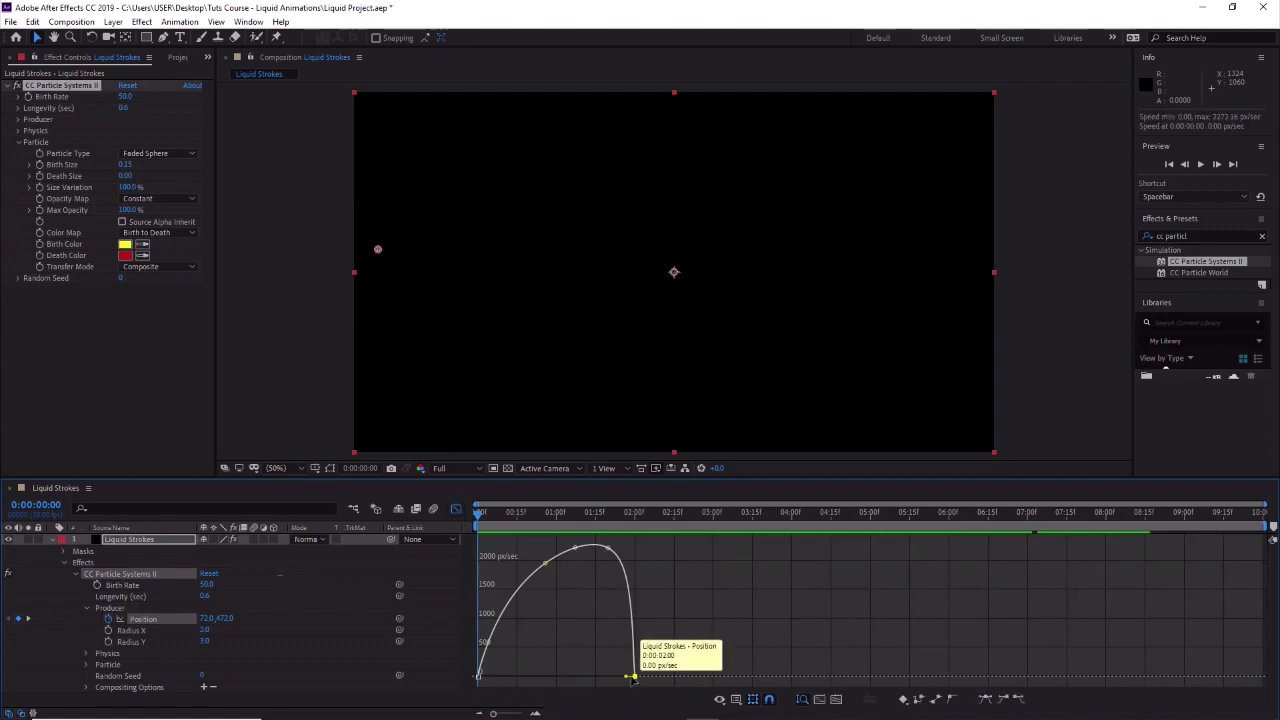
{"action": "left_click_drag", "start_coordinate": [633, 680], "coordinate": [612, 680]}
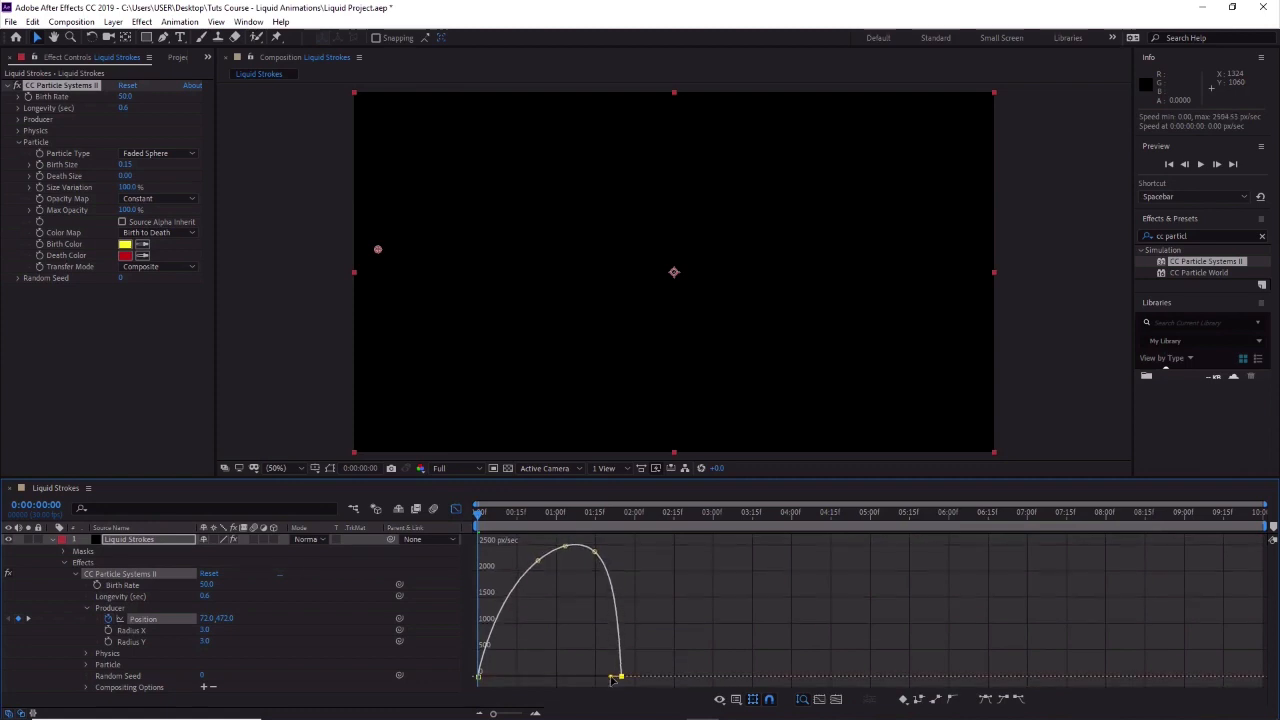
{"action": "left_click", "coordinate": [1201, 165]}
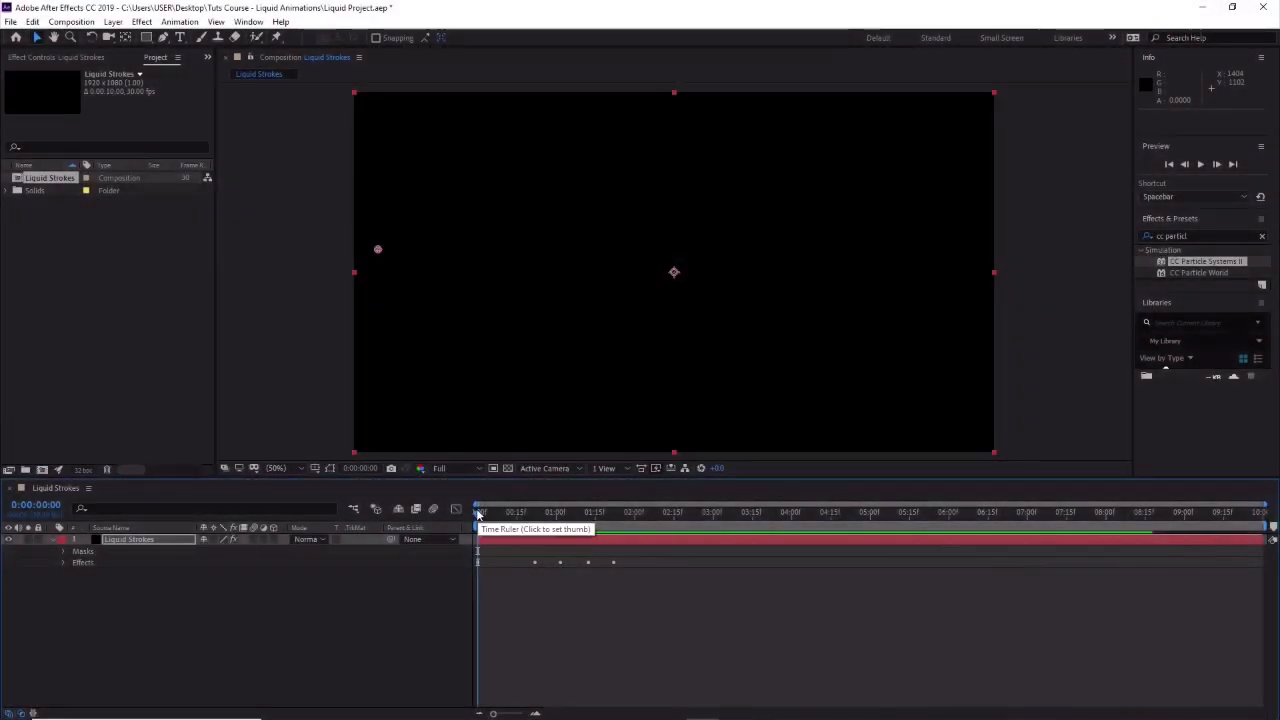
{"action": "mouse_move", "coordinate": [478, 513]}
{"action": "left_mouse_down"}
{"action": "mouse_move", "coordinate": [571, 513]}
{"action": "mouse_move", "coordinate": [508, 520]}
{"action": "mouse_move", "coordinate": [606, 522]}
{"action": "mouse_move", "coordinate": [549, 526]}
{"action": "mouse_move", "coordinate": [613, 535]}
{"action": "left_mouse_up"}
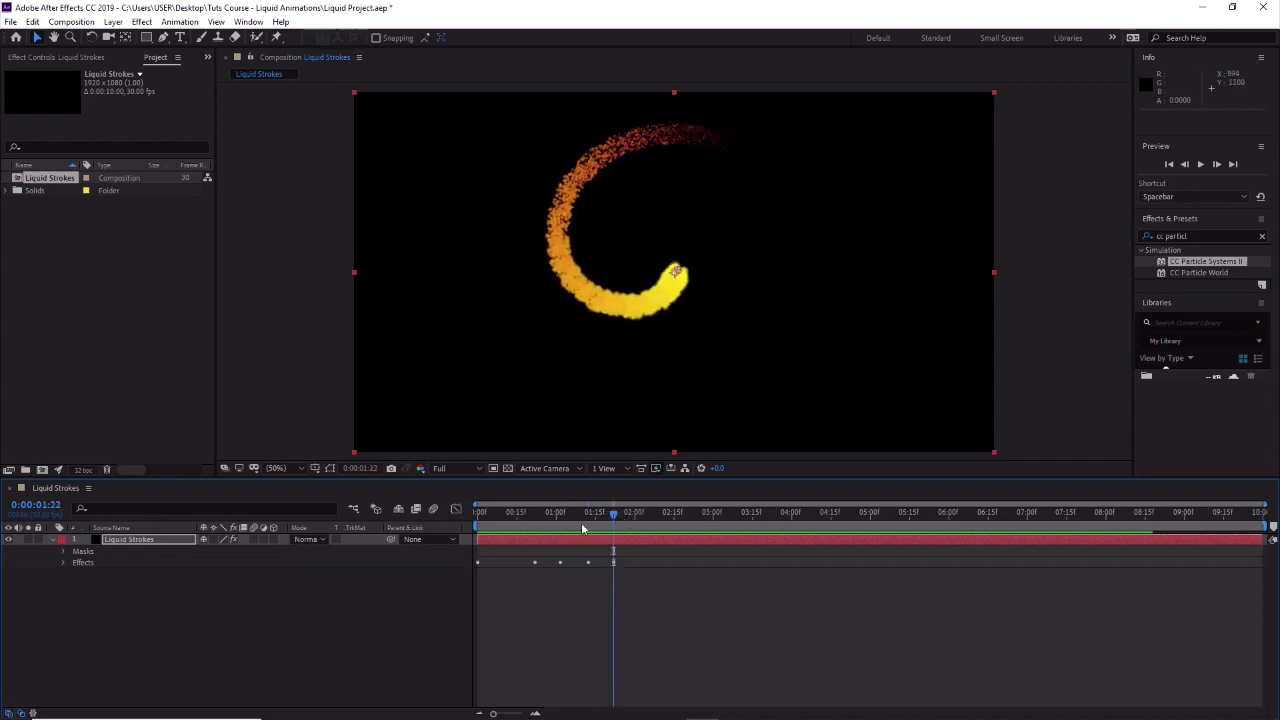
Rescale all the producer Position keyframes proportionally so the last one falls at 0:00:01:15.
{"action": "left_click", "coordinate": [62, 562]}
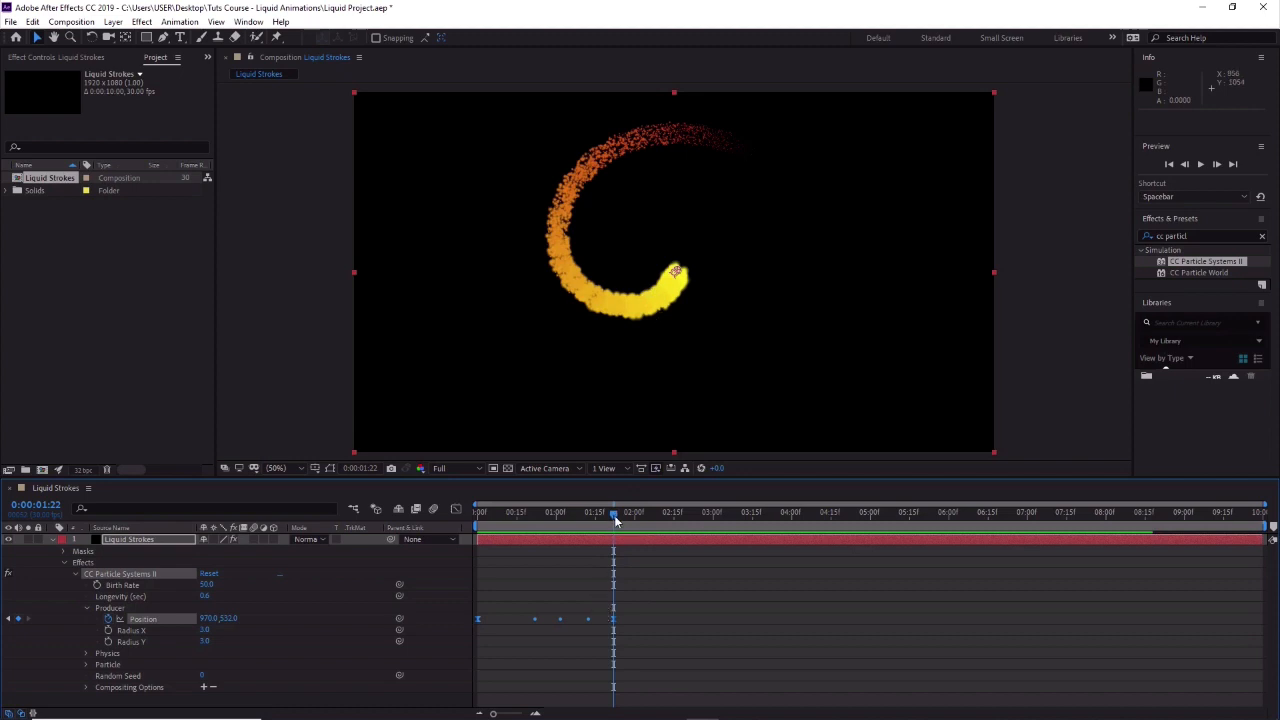
{"action": "mouse_move", "coordinate": [614, 515]}
{"action": "left_mouse_down"}
{"action": "mouse_move", "coordinate": [598, 520]}
{"action": "mouse_move", "coordinate": [634, 518]}
{"action": "left_mouse_up"}
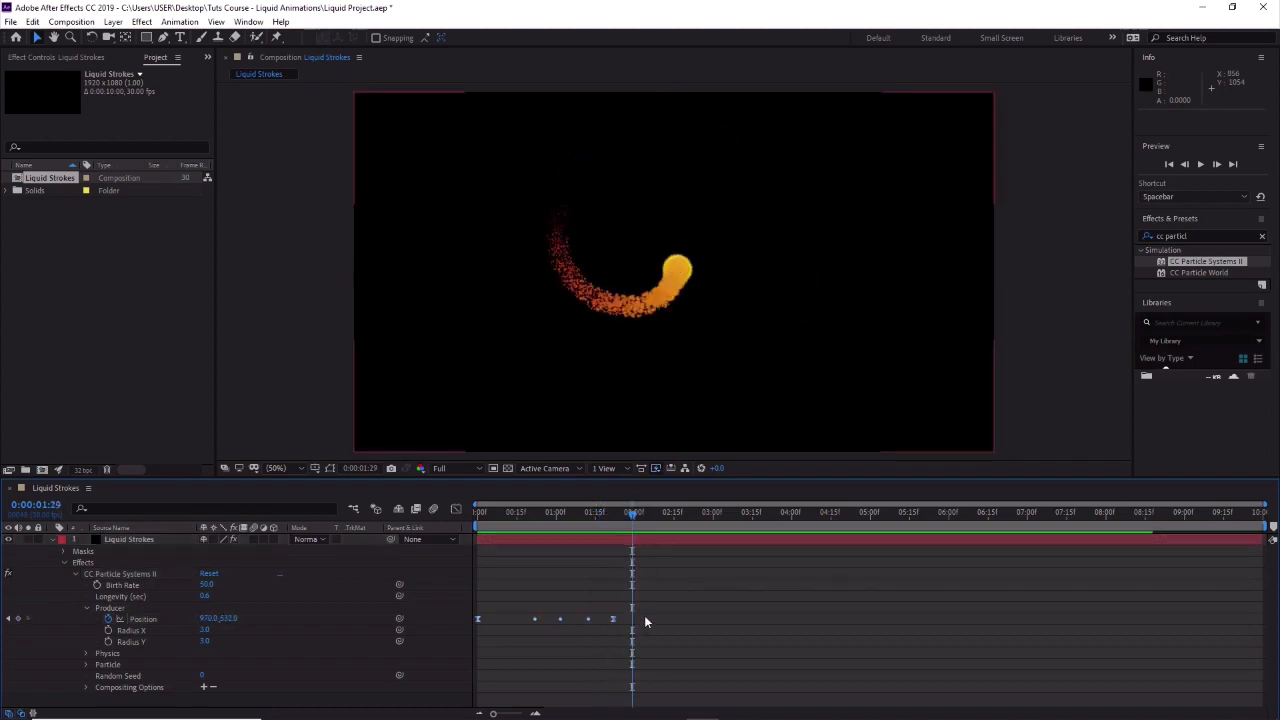
{"action": "left_click_drag", "start_coordinate": [644, 615], "coordinate": [475, 627]}
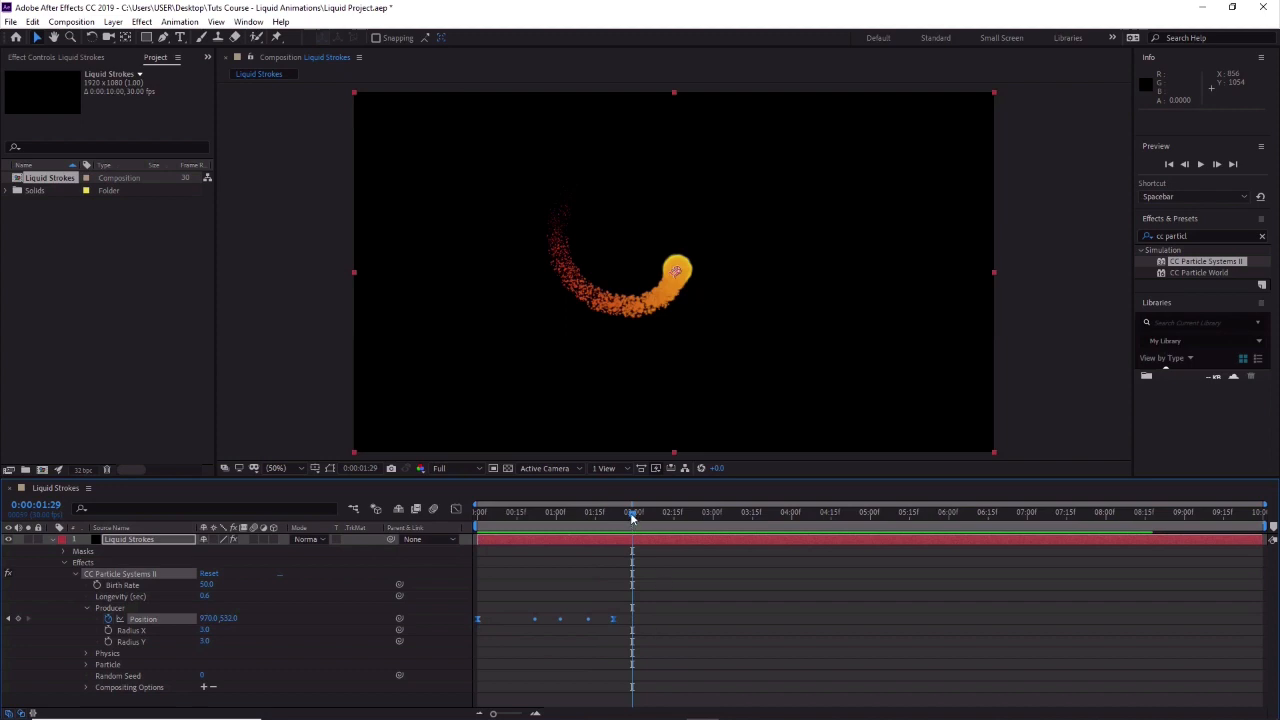
{"action": "left_click_drag", "start_coordinate": [632, 517], "coordinate": [595, 516]}
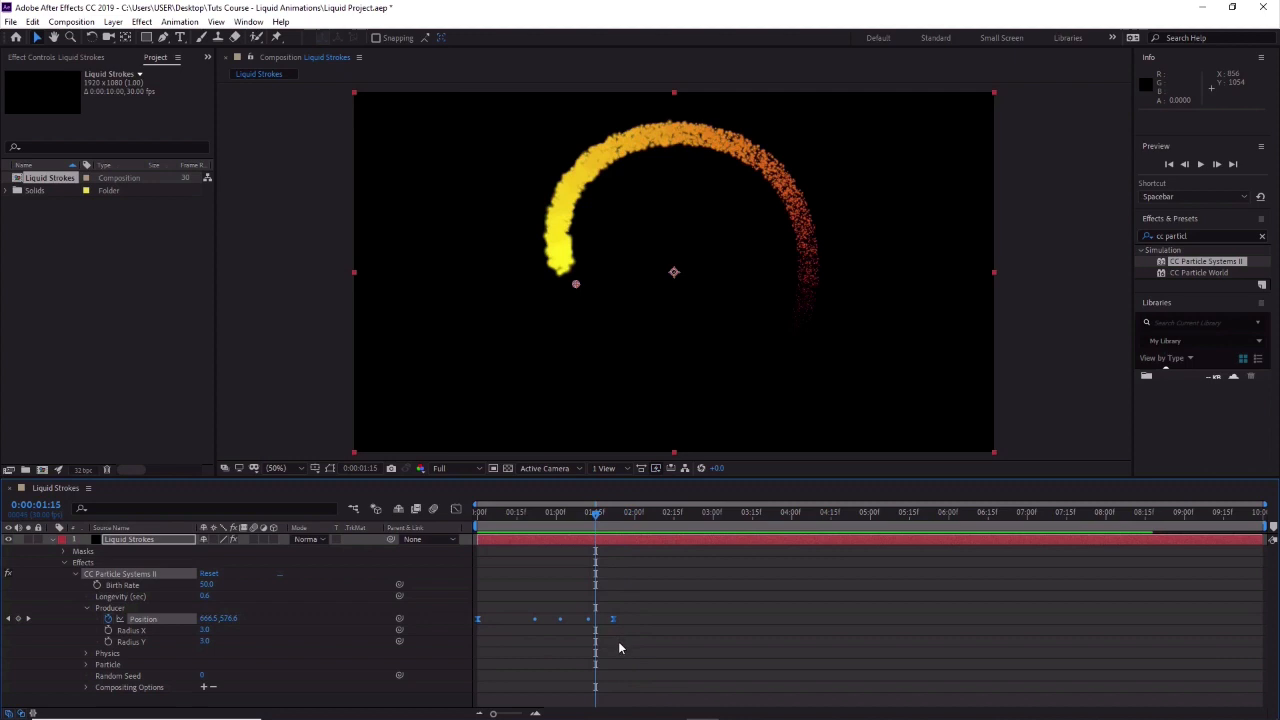
{"action": "mouse_move", "coordinate": [615, 623]}
{"action": "left_click_drag", "start_coordinate": [615, 623], "coordinate": [596, 624]}
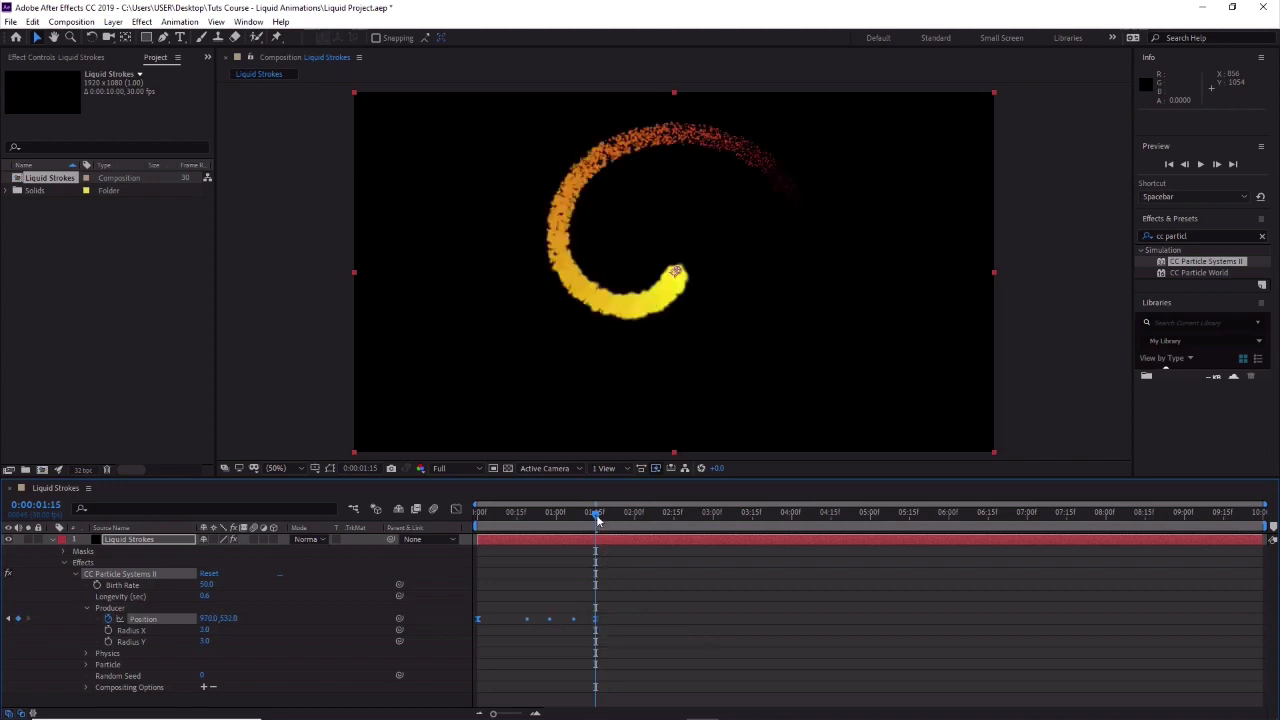
Preview the stroke animation from the first frame and scrub through it to 0:00:03:15.
{"action": "key", "text": "Home"}
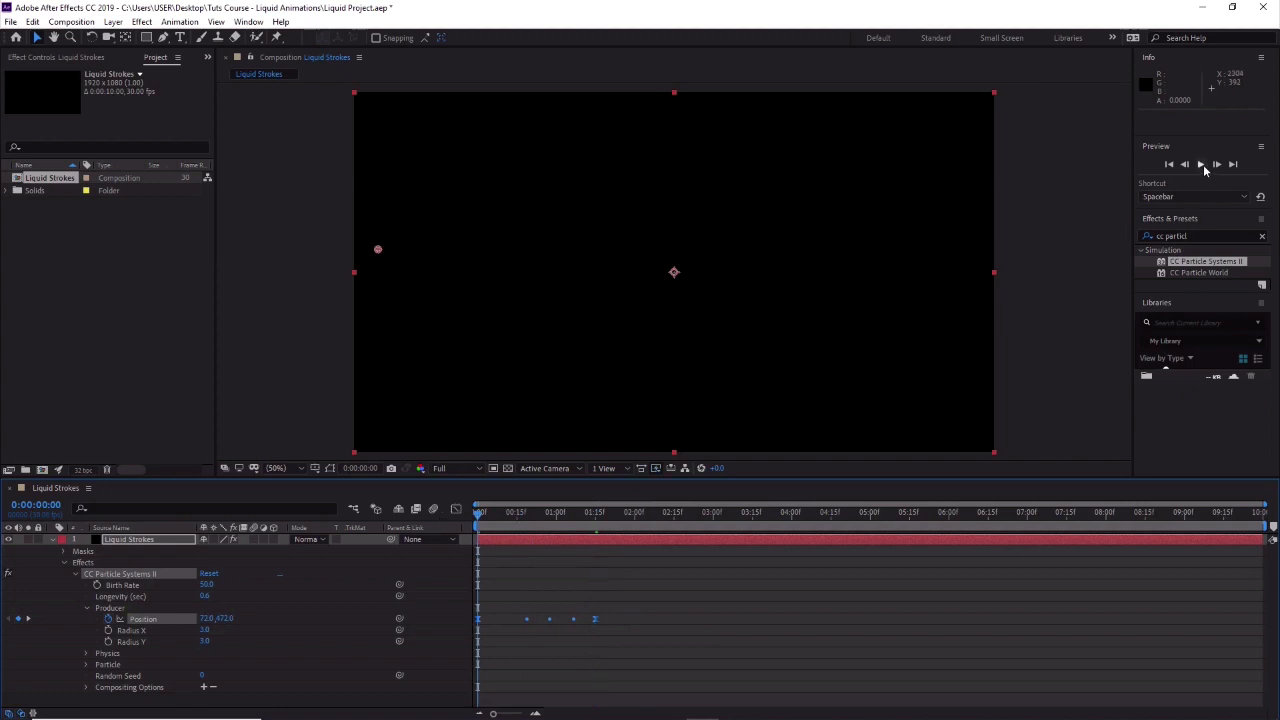
{"action": "left_click", "coordinate": [1203, 167]}
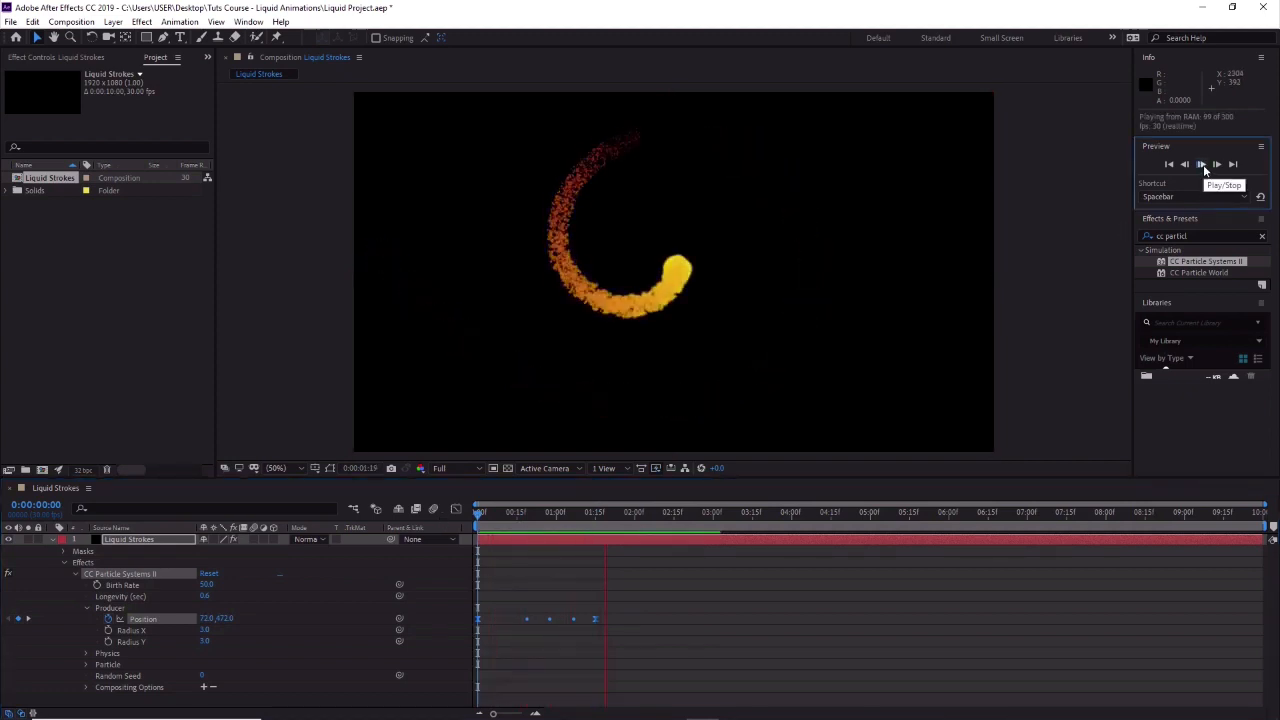
{"action": "key", "text": "space"}
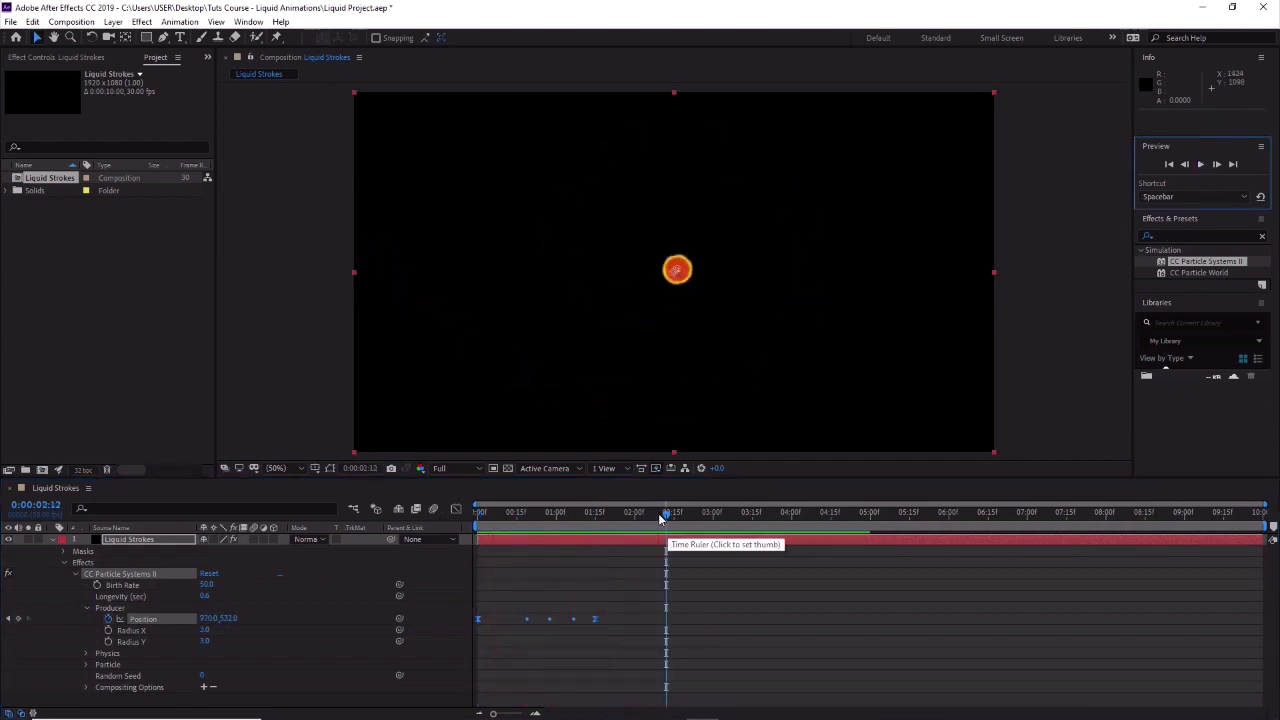
{"action": "key", "text": "Home"}
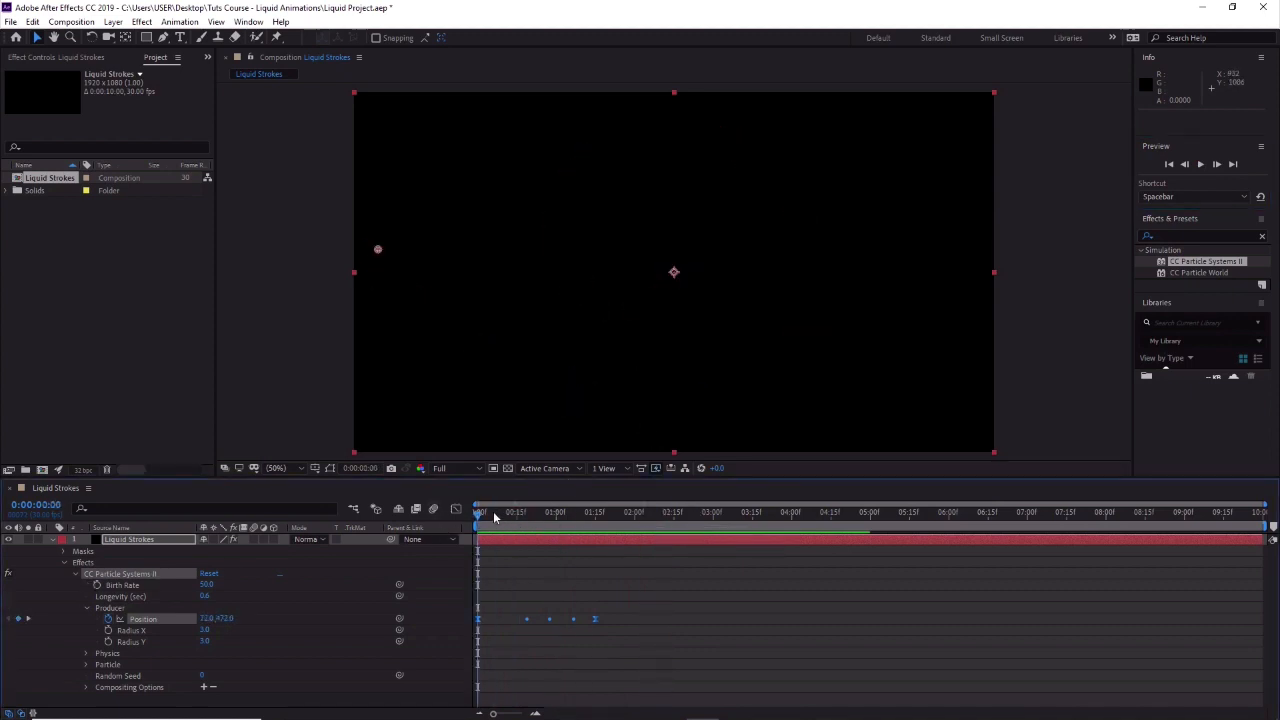
{"action": "mouse_move", "coordinate": [494, 517]}
{"action": "left_mouse_down"}
{"action": "mouse_move", "coordinate": [947, 522]}
{"action": "mouse_move", "coordinate": [752, 522]}
{"action": "left_mouse_up"}
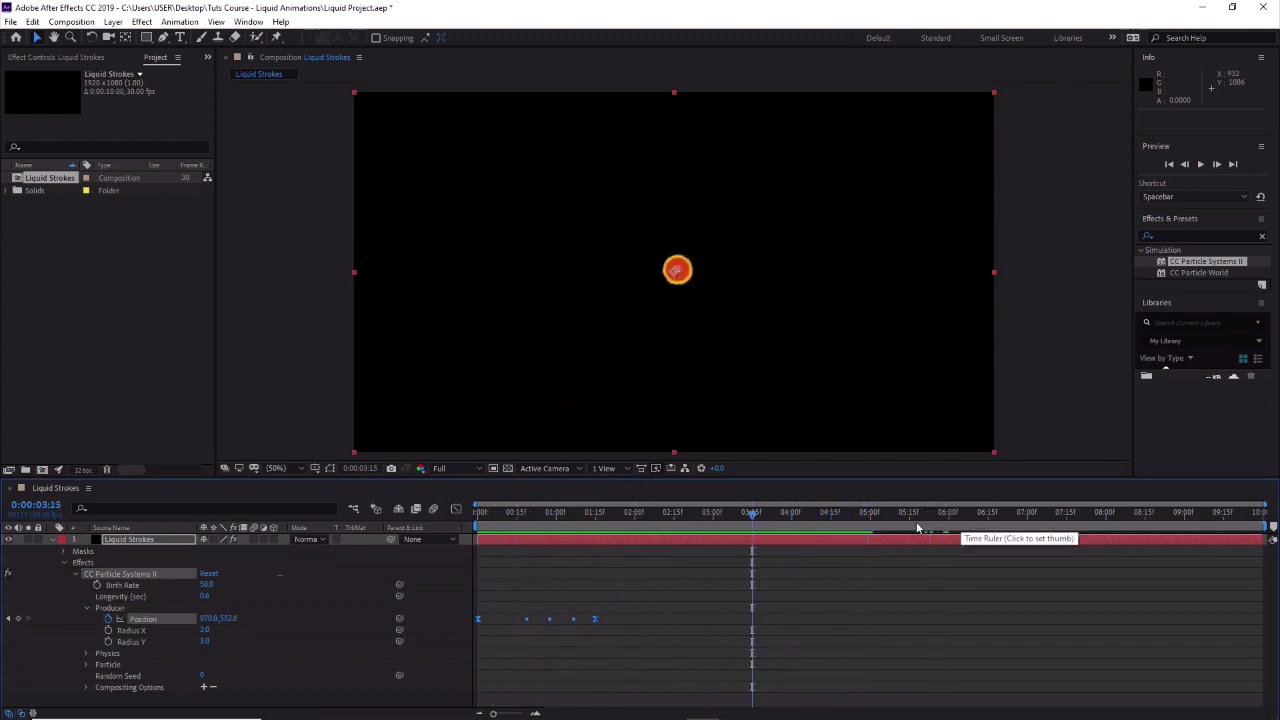
Set the Liquid Strokes composition's duration to 5 seconds.
{"action": "right_click", "coordinate": [276, 320]}
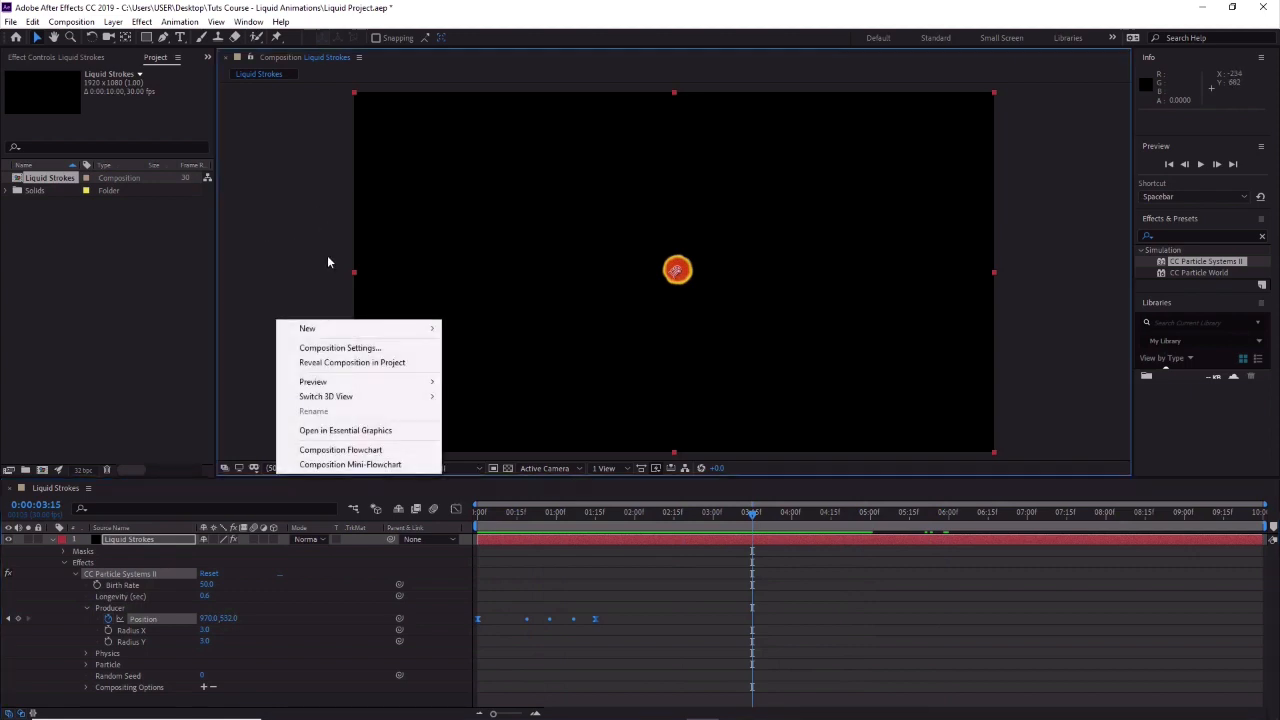
{"action": "left_click", "coordinate": [340, 348]}
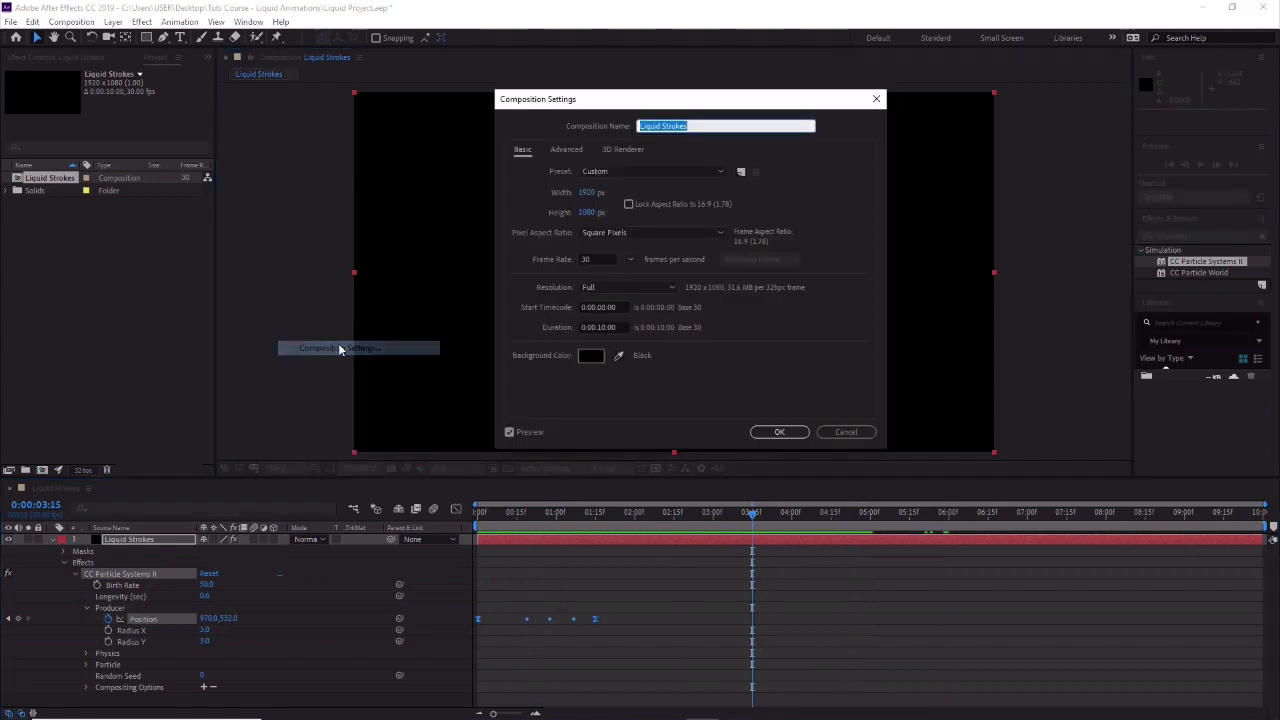
{"action": "left_click", "coordinate": [607, 328]}
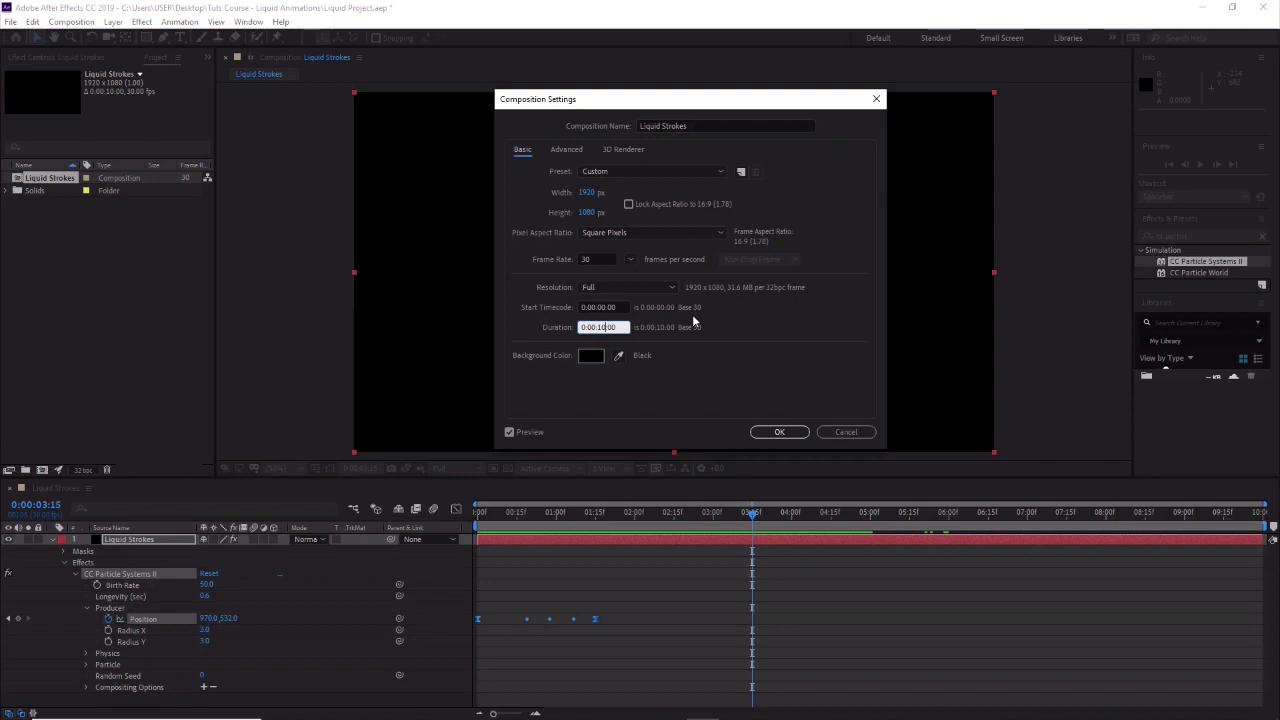
{"action": "key", "text": "BackSpace"}
{"action": "key", "text": "BackSpace"}
{"action": "key", "text": "BackSpace"}
{"action": "type", "text": "05"}
{"action": "left_click", "coordinate": [800, 433]}
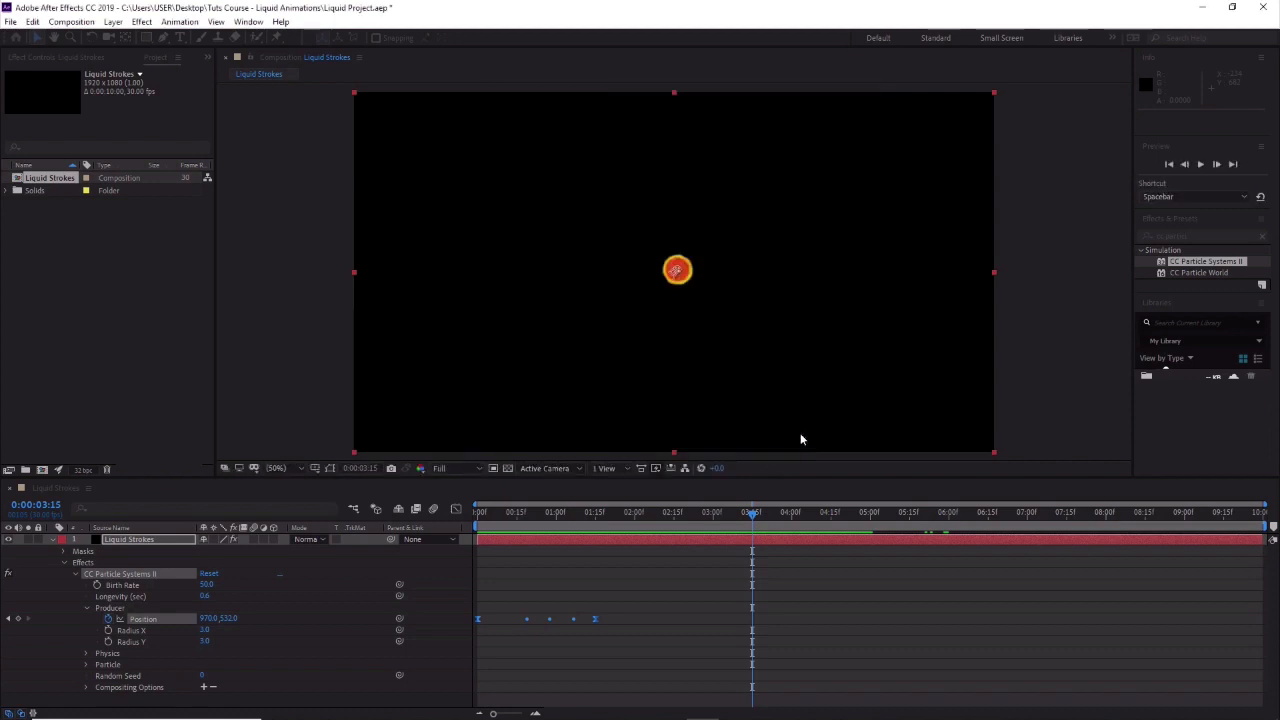
Scrub through the shortened composition to review the stroke, and return to the first frame.
{"action": "key", "text": "space"}
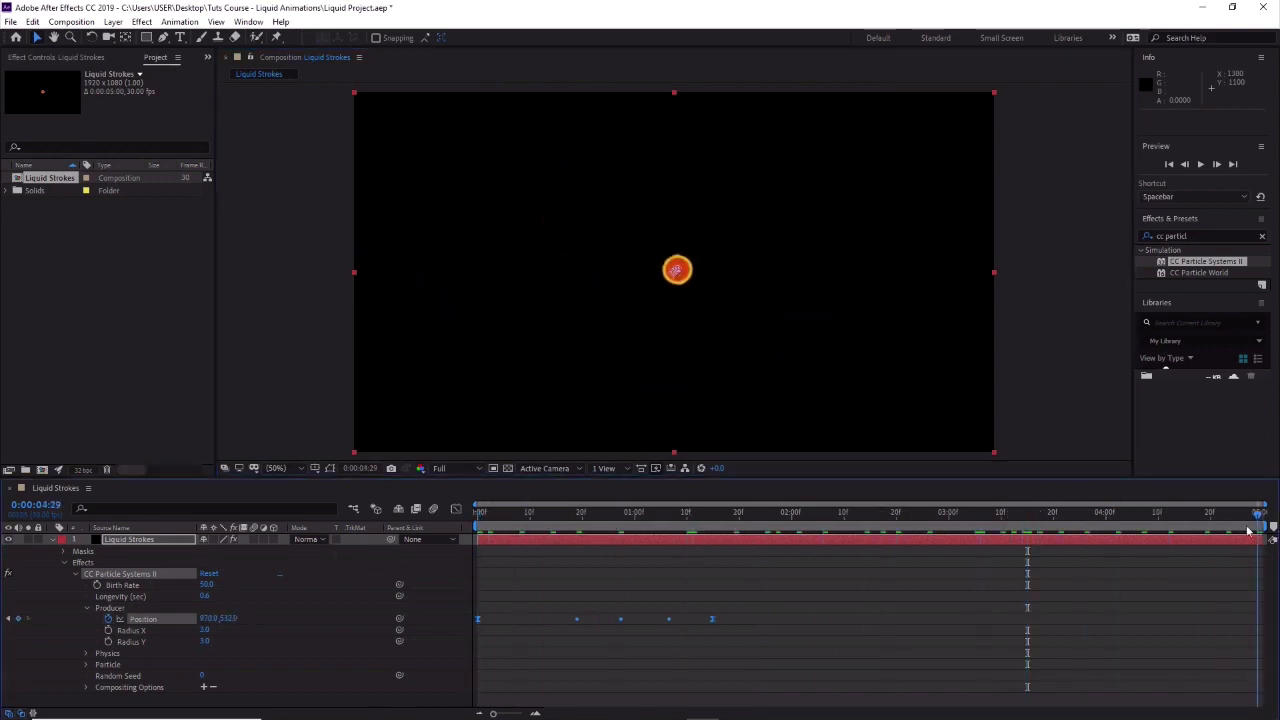
{"action": "mouse_move", "coordinate": [1118, 534]}
{"action": "left_mouse_down"}
{"action": "mouse_move", "coordinate": [1274, 521]}
{"action": "mouse_move", "coordinate": [594, 519]}
{"action": "left_mouse_up"}
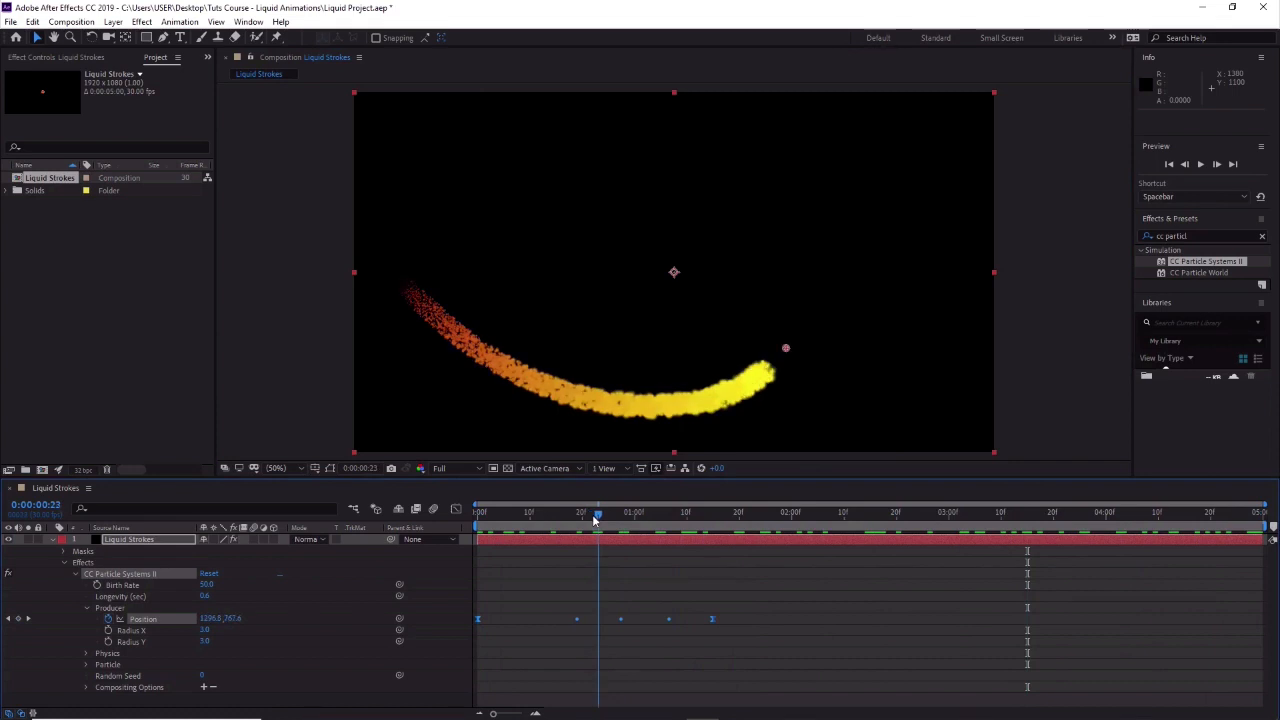
{"action": "left_click_drag", "start_coordinate": [594, 519], "coordinate": [472, 516]}
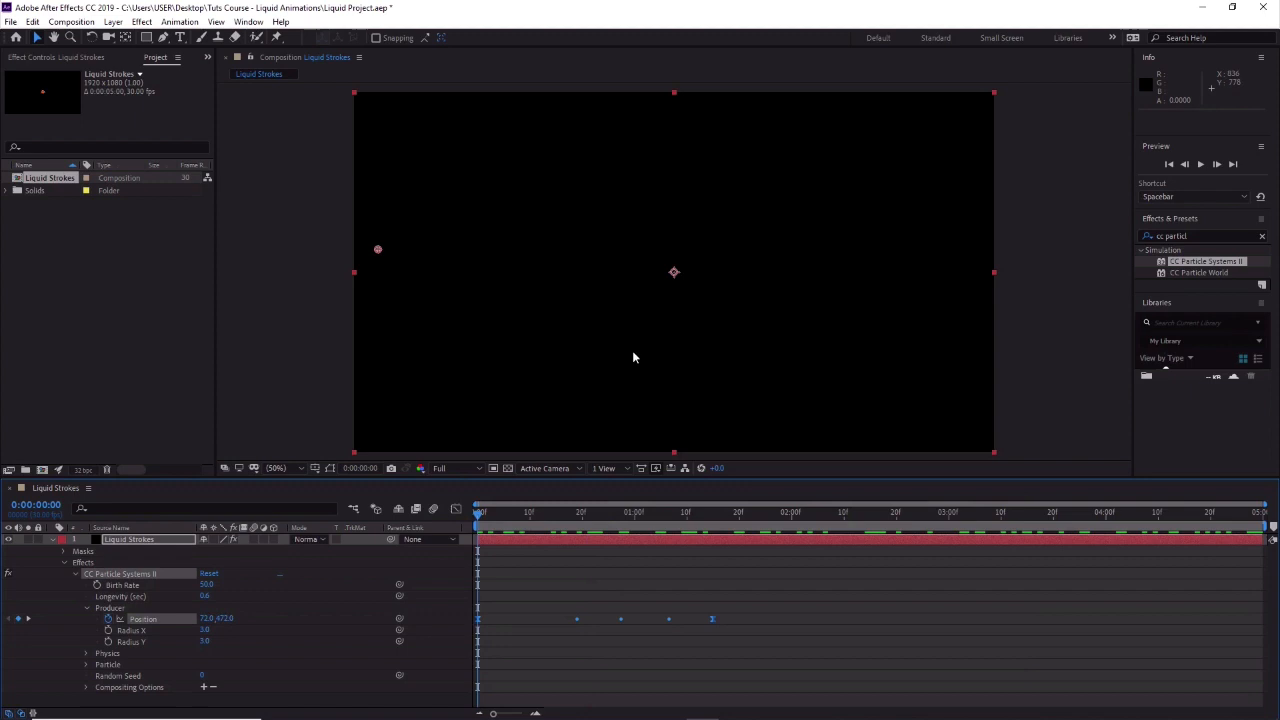
Bring up the Liquid Strokes layer's particle effect settings and move the current time to 0:00:00:24.
{"action": "left_click", "coordinate": [66, 563]}
{"action": "left_click", "coordinate": [127, 542]}
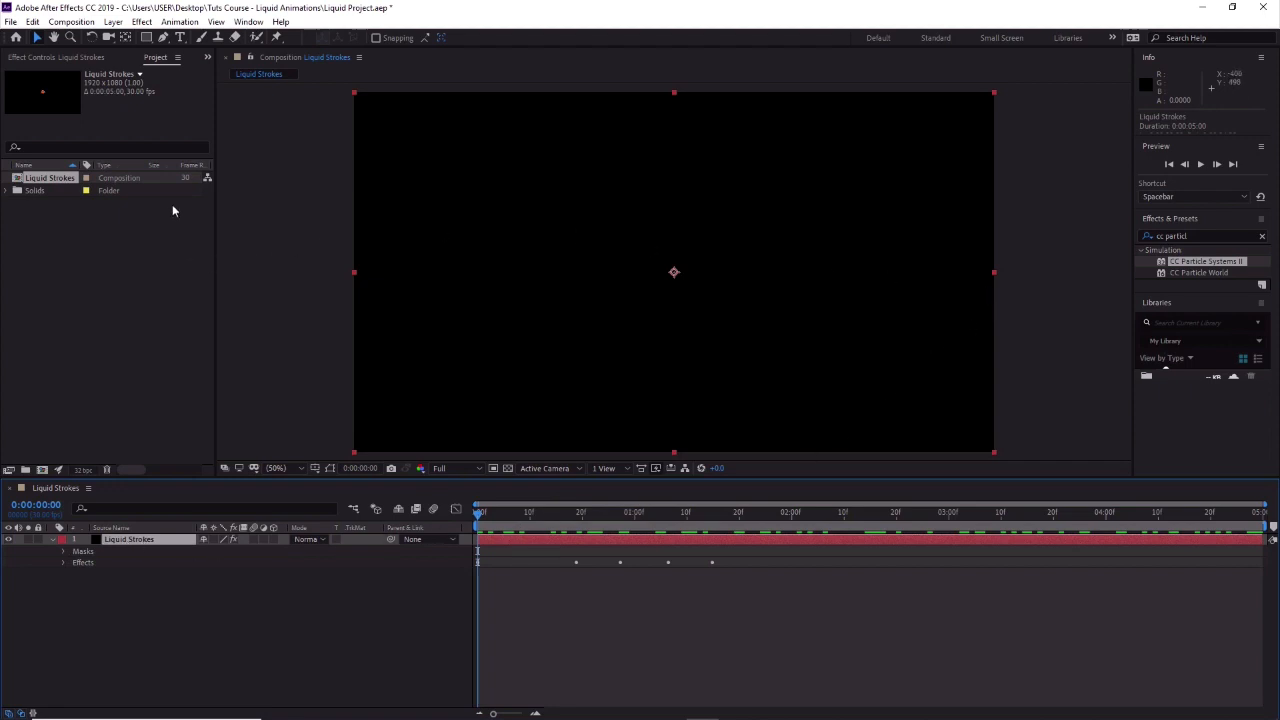
{"action": "left_click", "coordinate": [101, 60]}
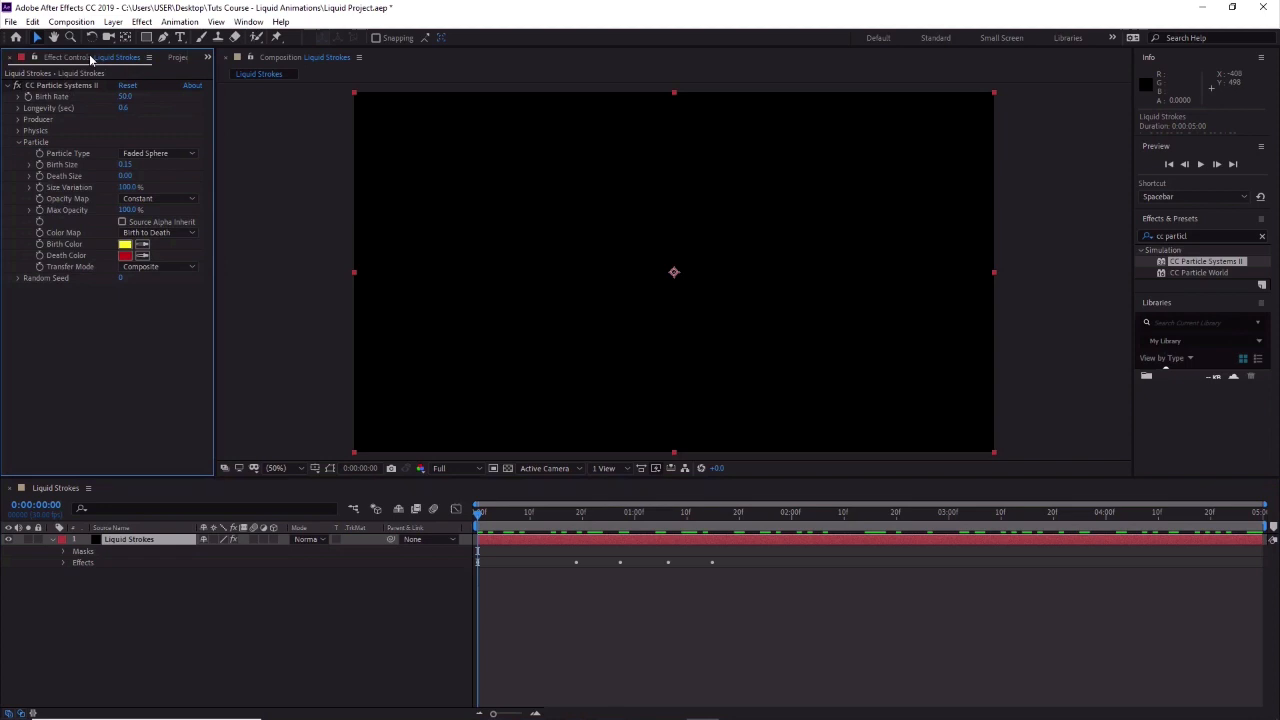
{"action": "left_click", "coordinate": [20, 143]}
{"action": "left_click", "coordinate": [20, 143]}
{"action": "left_click_drag", "start_coordinate": [479, 514], "coordinate": [602, 518]}
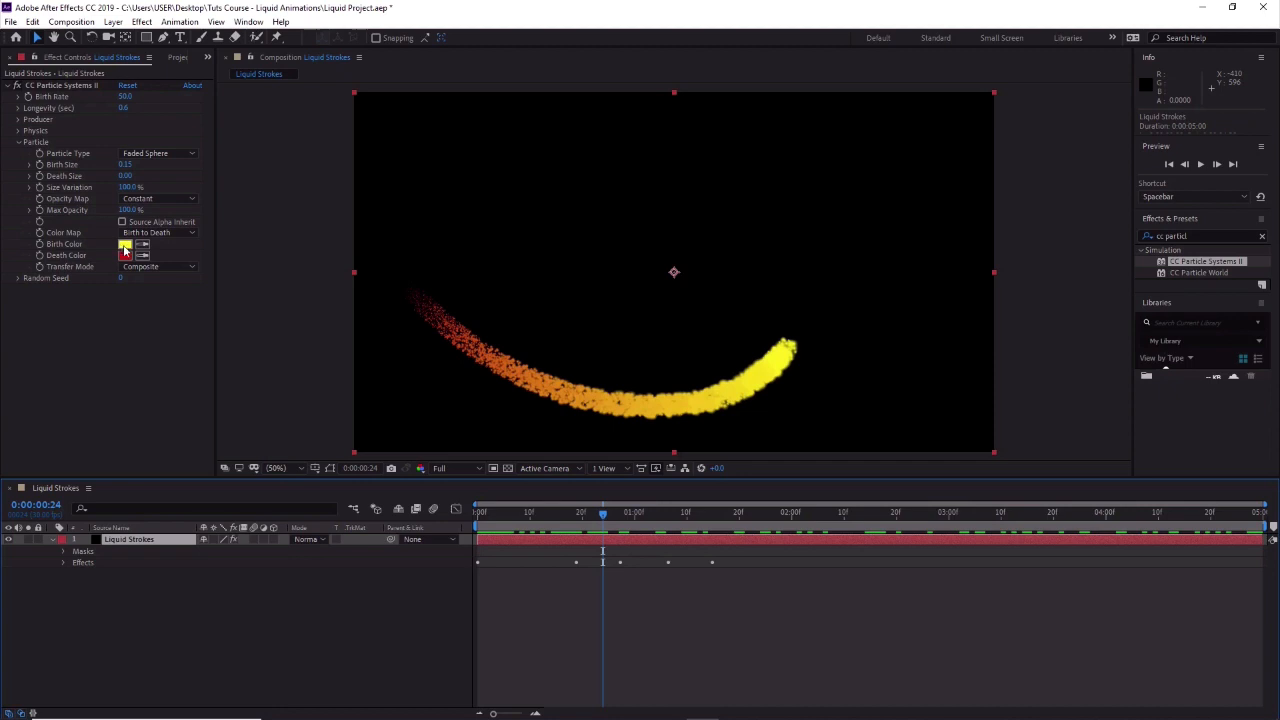
Change the Birth Color of CC Particle Systems II to a bright, saturated blue.
{"action": "left_click", "coordinate": [125, 246]}
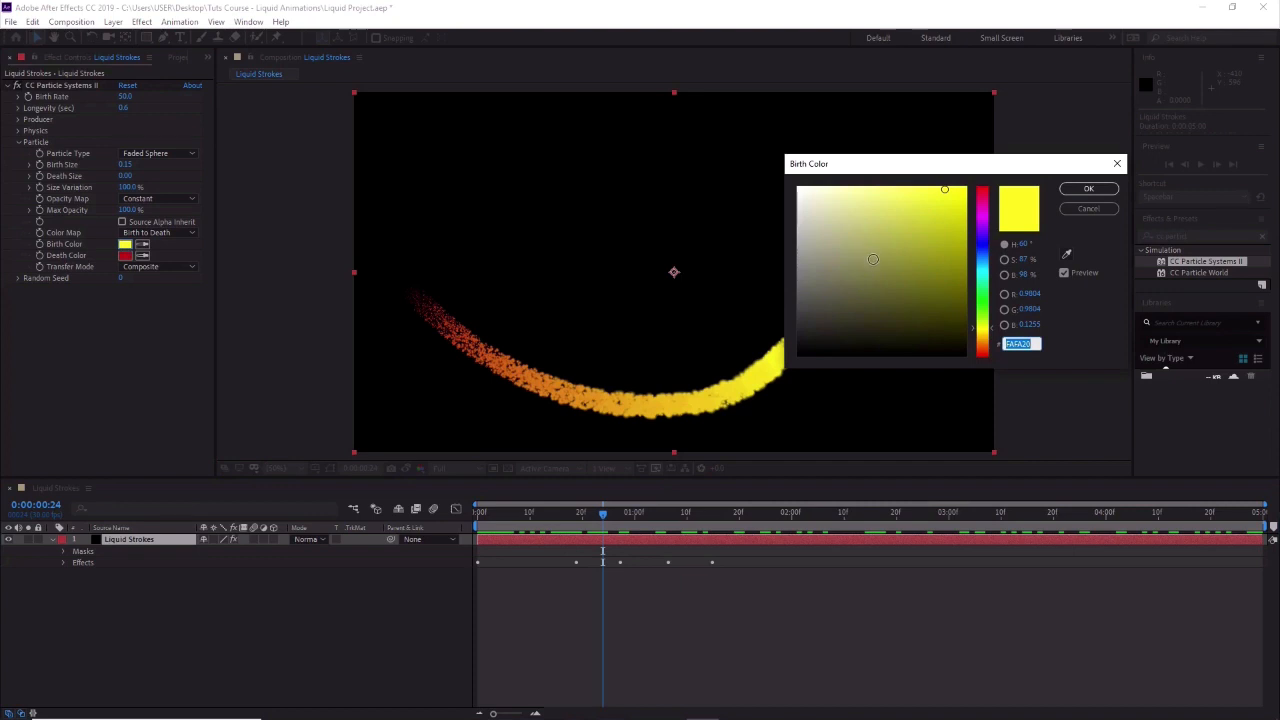
{"action": "left_click_drag", "start_coordinate": [874, 166], "coordinate": [578, 130]}
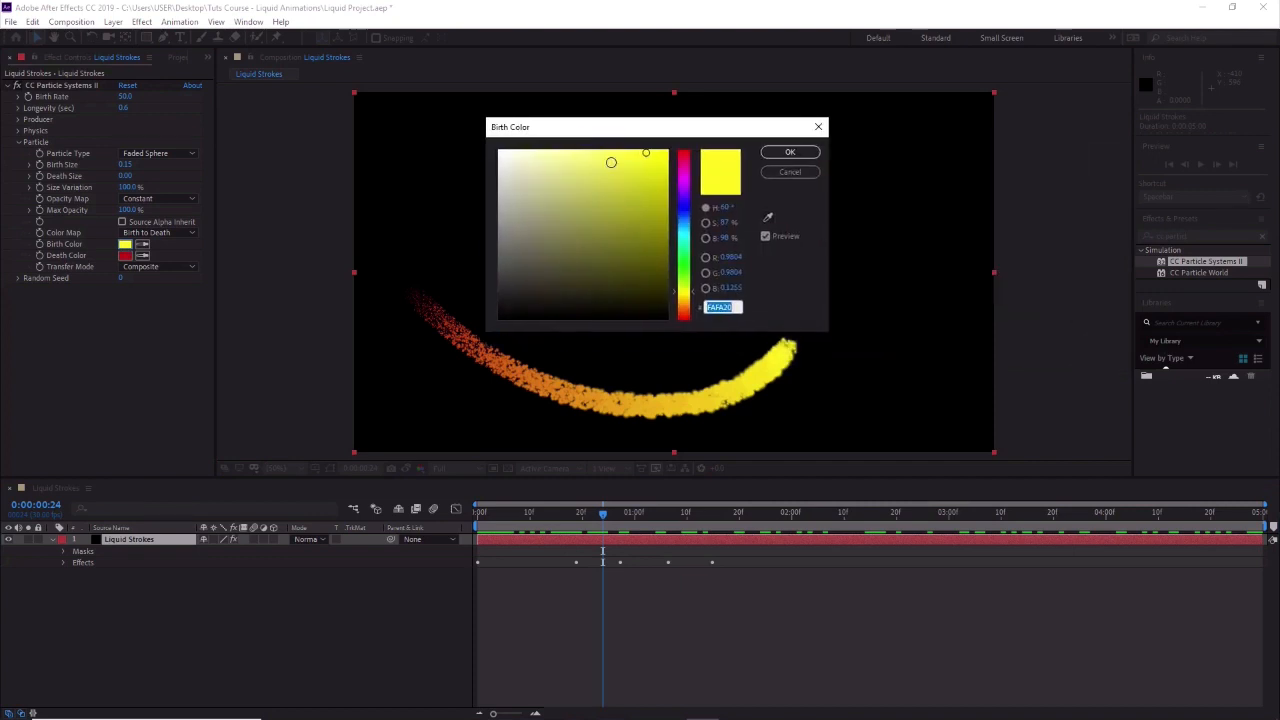
{"action": "left_click_drag", "start_coordinate": [689, 292], "coordinate": [674, 213]}
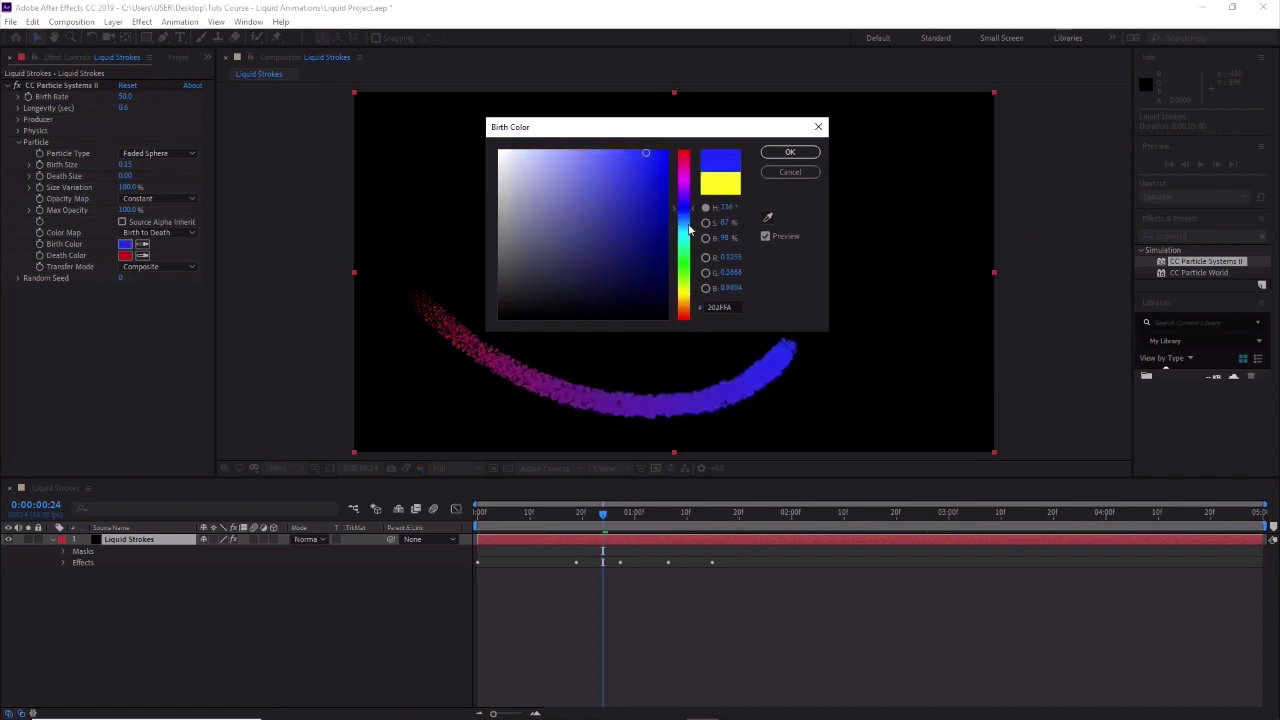
{"action": "left_click", "coordinate": [688, 222]}
{"action": "left_click_drag", "start_coordinate": [650, 190], "coordinate": [649, 135]}
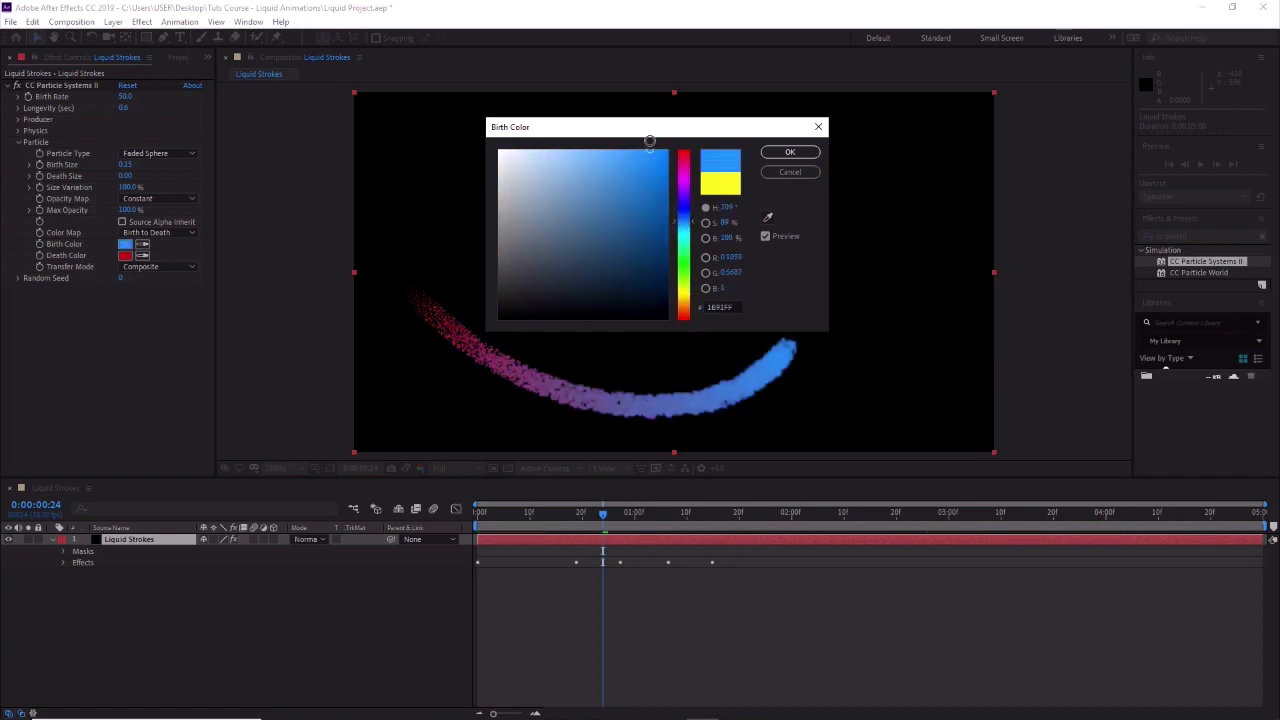
{"action": "left_click", "coordinate": [687, 218]}
{"action": "left_click_drag", "start_coordinate": [687, 218], "coordinate": [689, 226]}
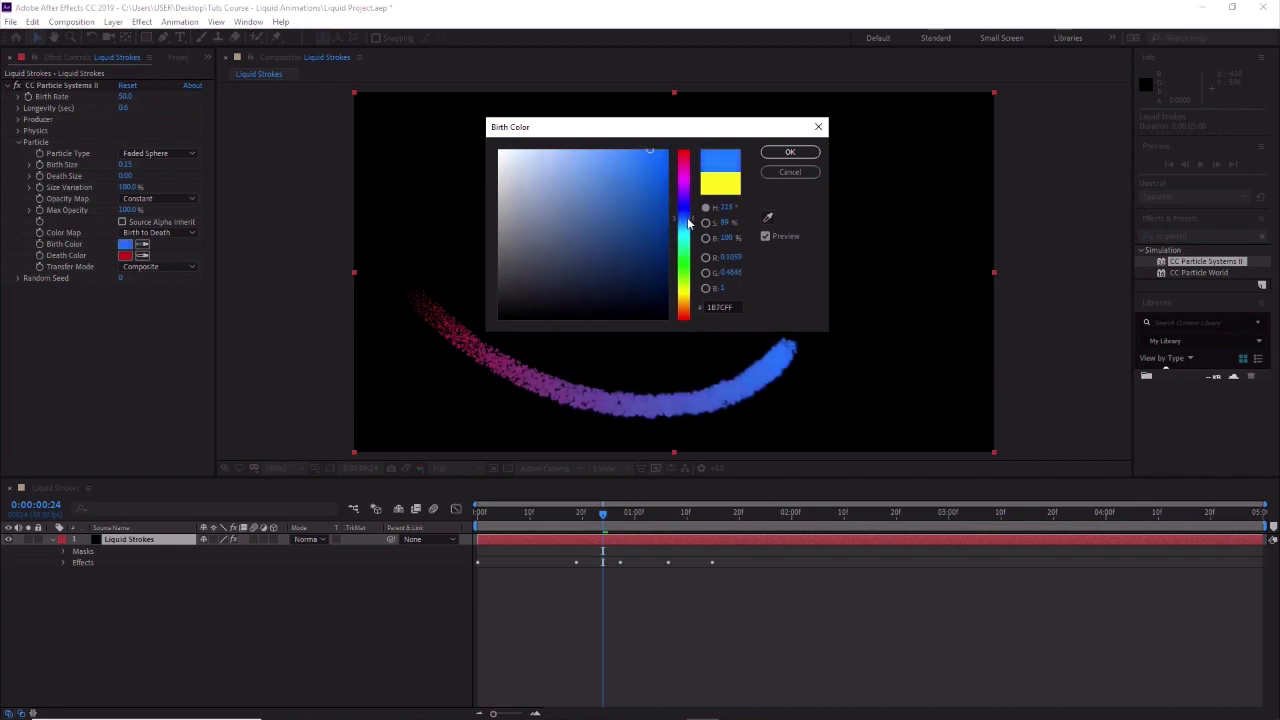
{"action": "left_click_drag", "start_coordinate": [645, 154], "coordinate": [651, 141]}
{"action": "left_click_drag", "start_coordinate": [679, 221], "coordinate": [685, 224]}
{"action": "left_click_drag", "start_coordinate": [650, 158], "coordinate": [660, 136]}
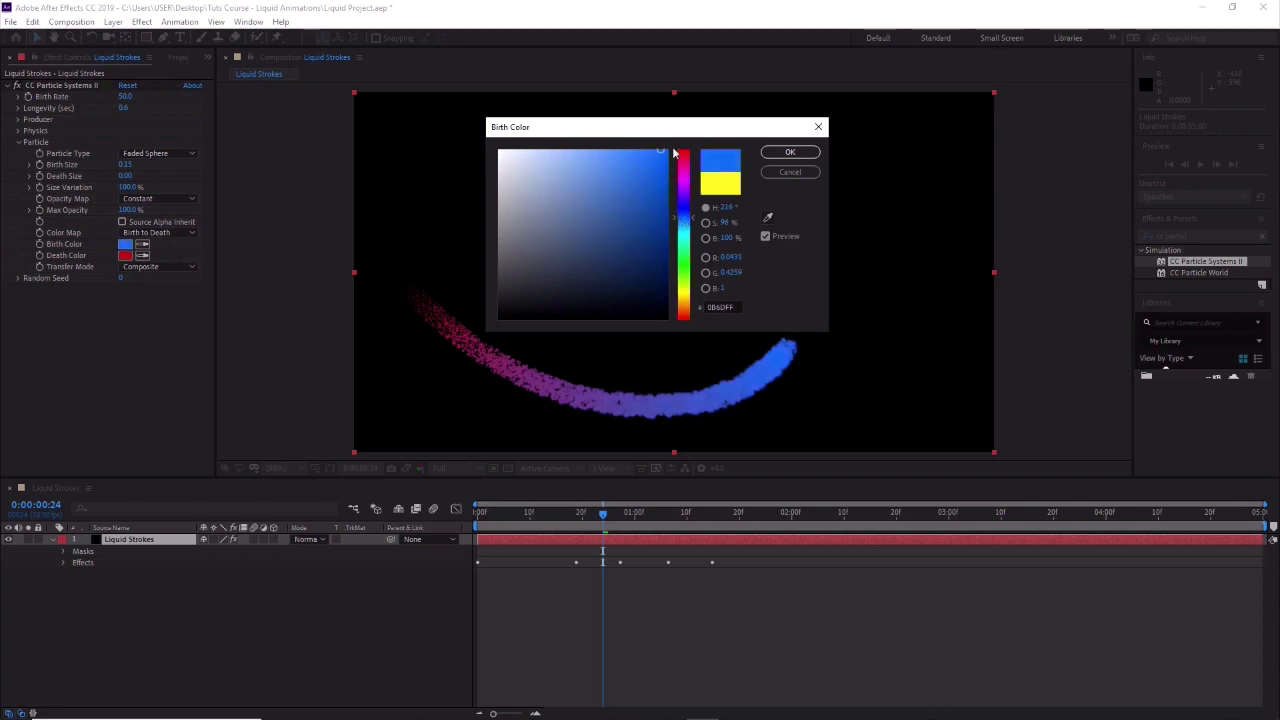
{"action": "left_click_drag", "start_coordinate": [683, 220], "coordinate": [686, 224]}
{"action": "left_click", "coordinate": [809, 155]}
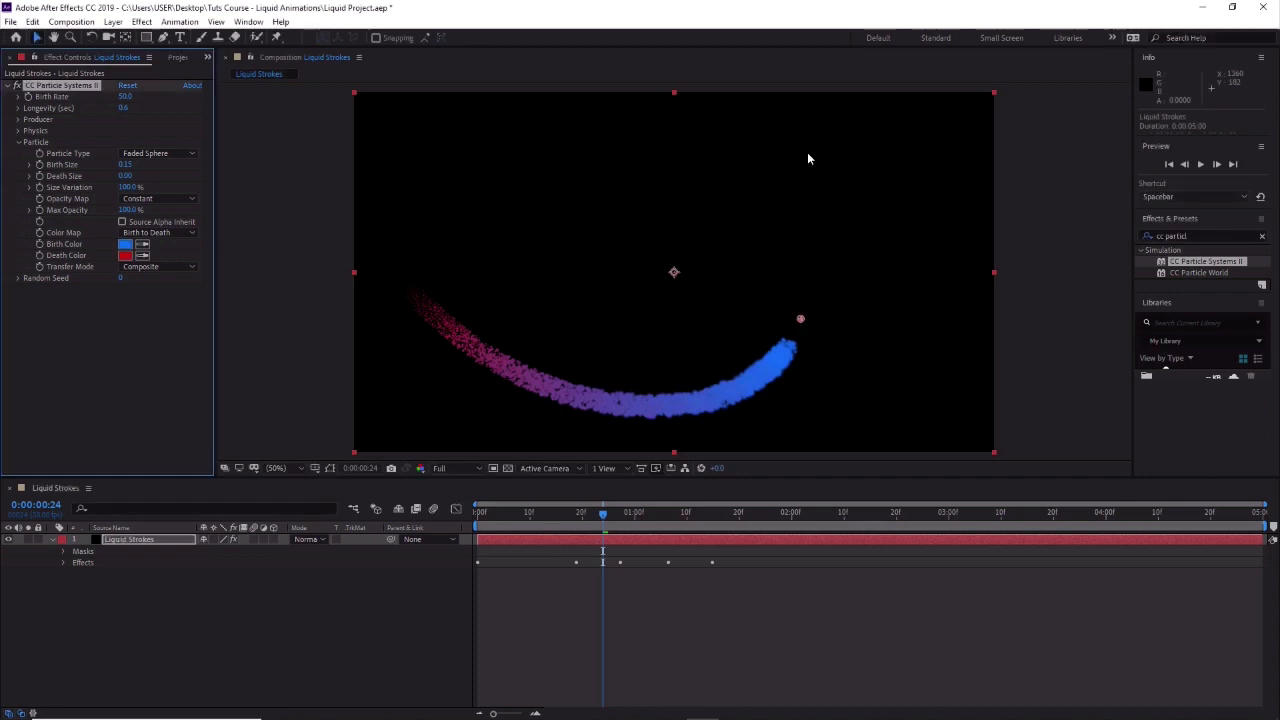
Set the Death Color of CC Particle Systems II to the same blue by sampling the Birth Color swatch.
{"action": "left_click", "coordinate": [124, 256]}
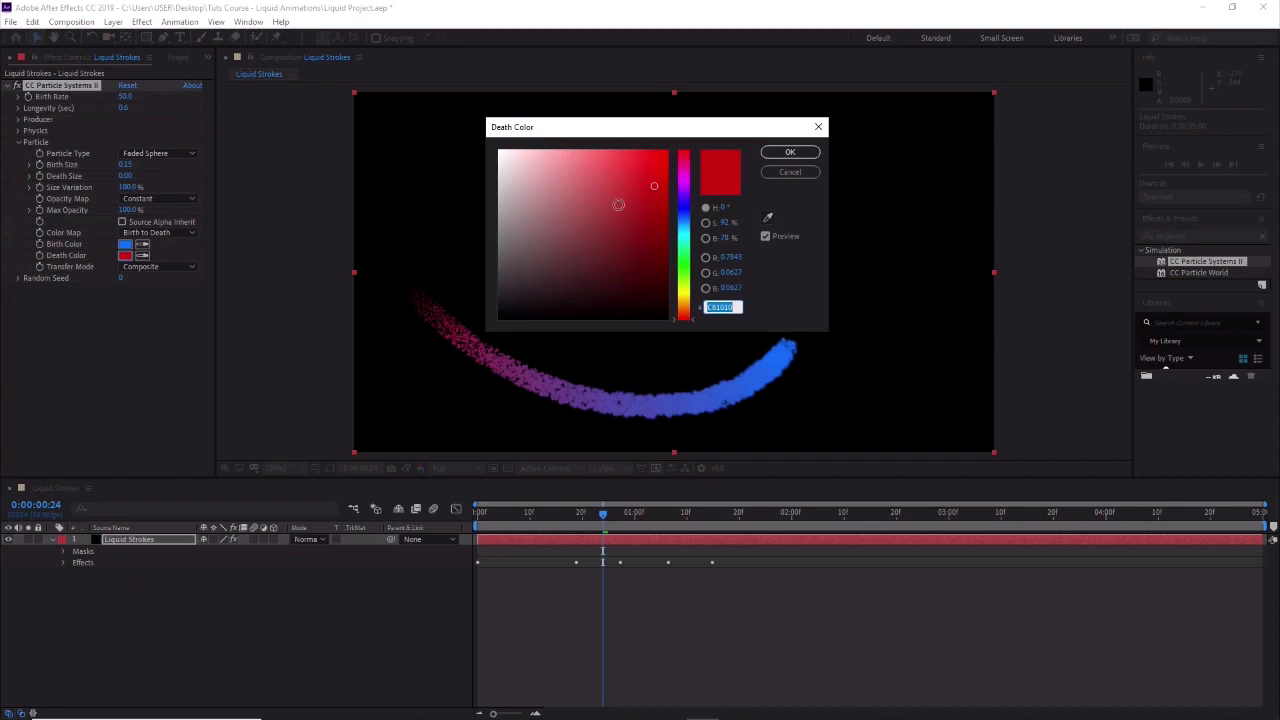
{"action": "left_click", "coordinate": [676, 230]}
{"action": "left_click", "coordinate": [660, 166]}
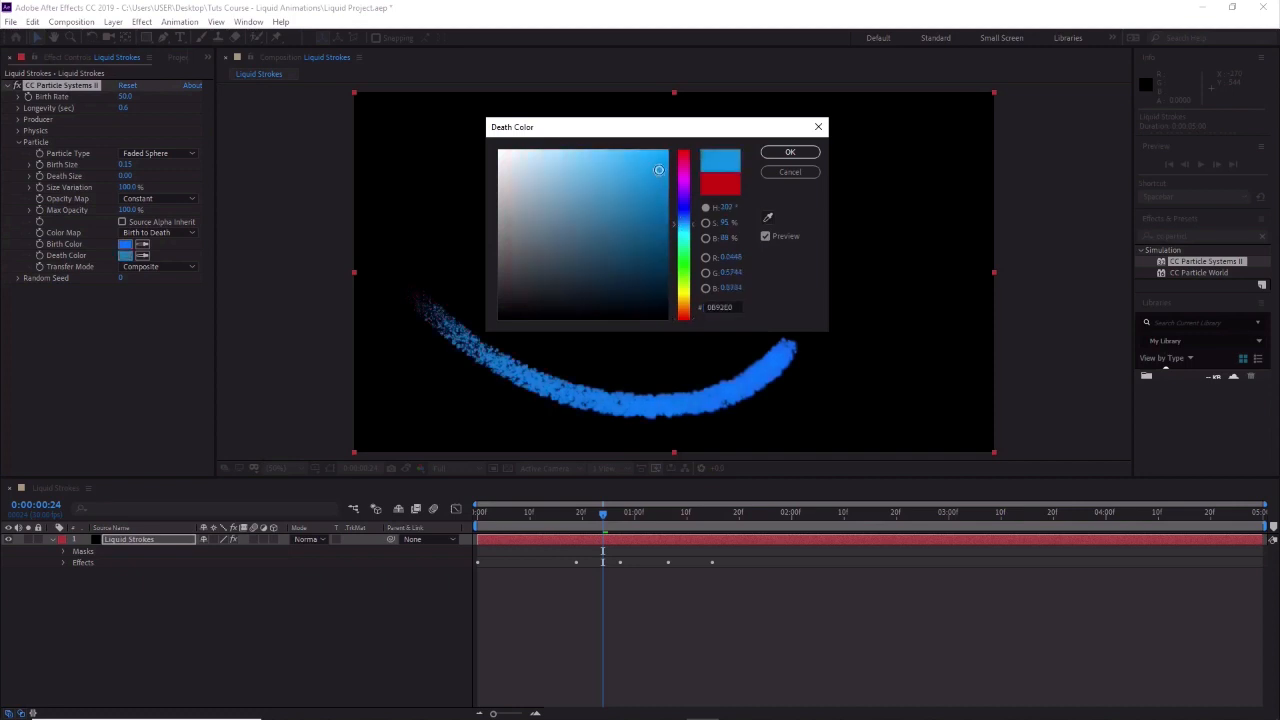
{"action": "left_click", "coordinate": [768, 218]}
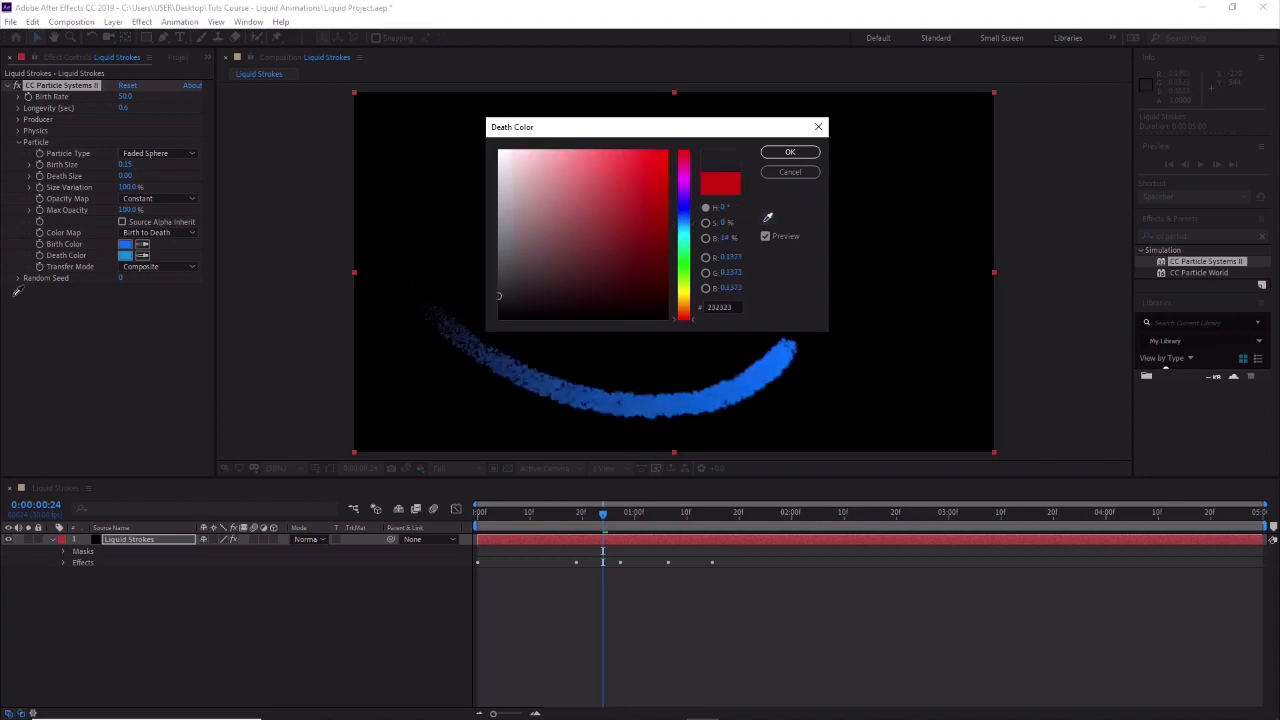
{"action": "left_click", "coordinate": [128, 243]}
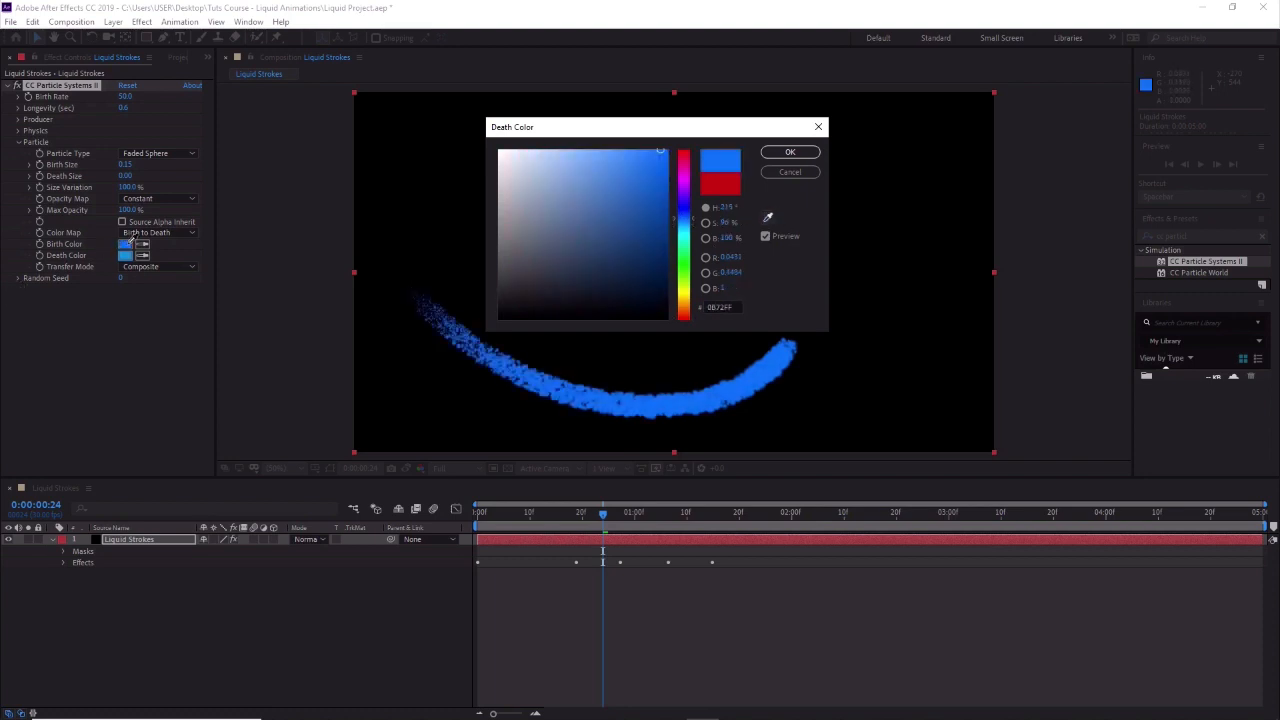
{"action": "left_click", "coordinate": [787, 153]}
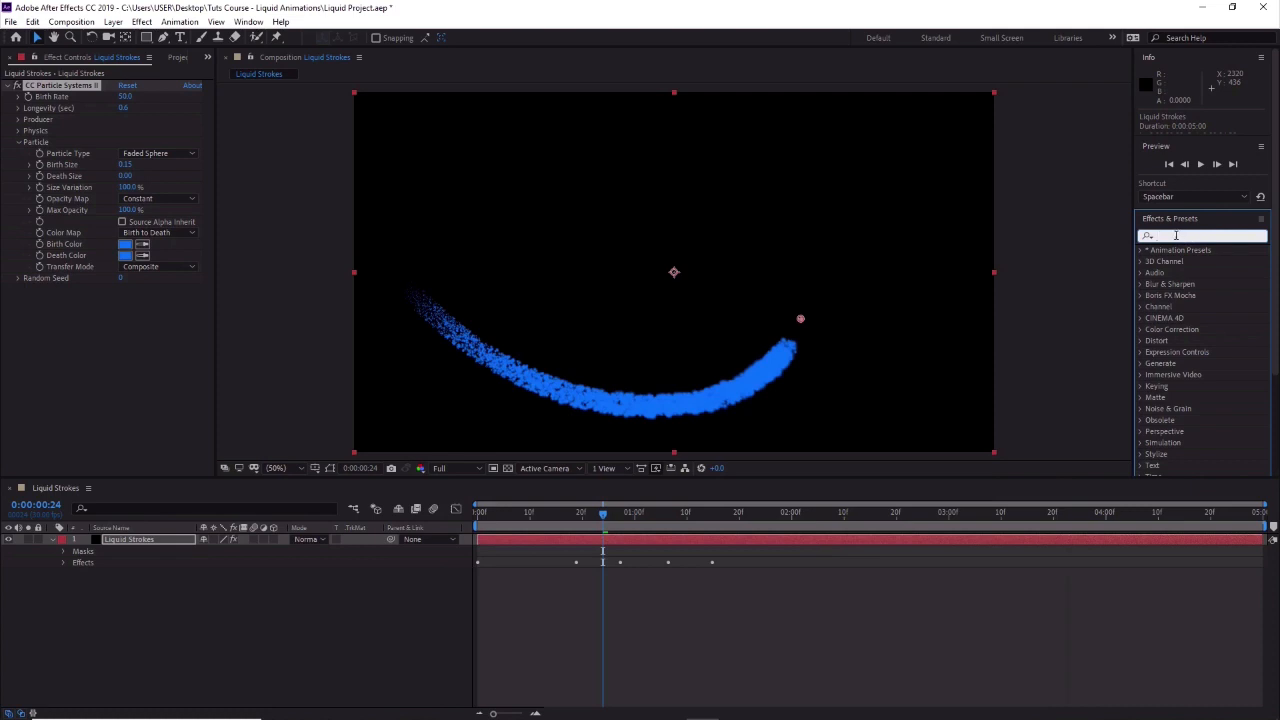
Apply the Simple Choker effect to the Liquid Strokes layer and set its Choke Matte to 40.
{"action": "type", "text": "choker"}
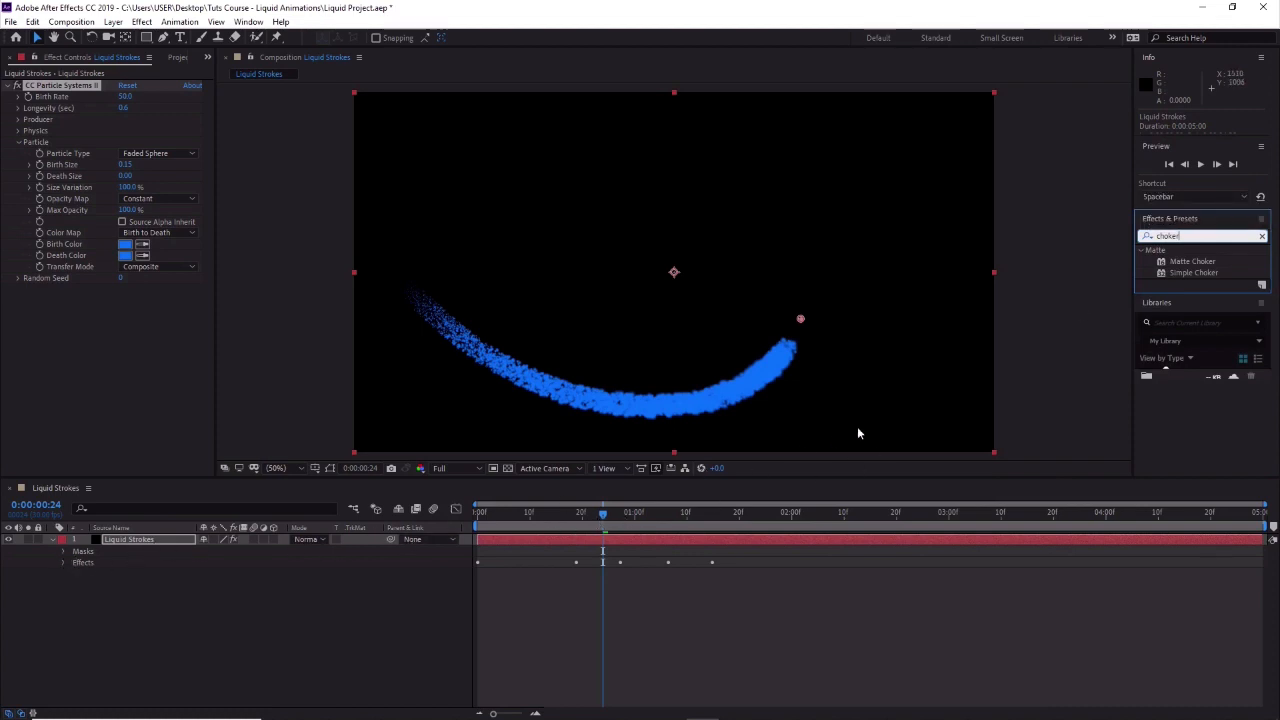
{"action": "double_click", "coordinate": [1194, 272]}
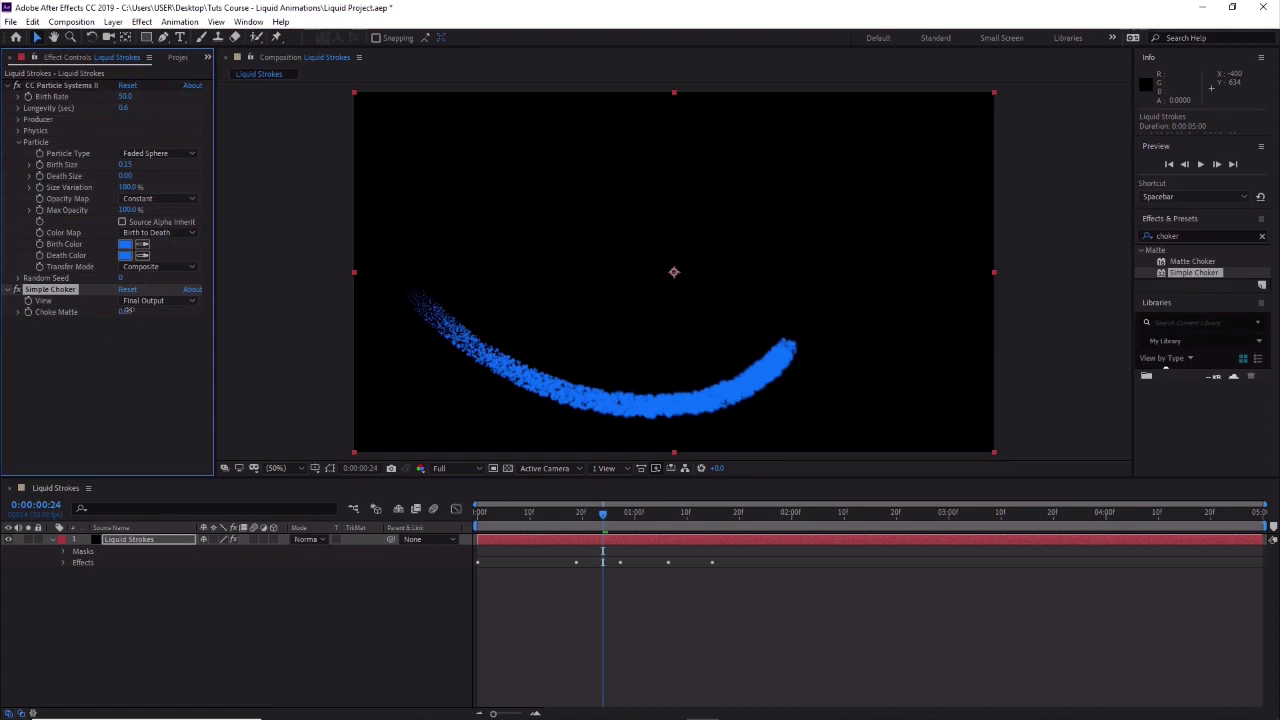
{"action": "left_click_drag", "start_coordinate": [128, 311], "coordinate": [158, 319]}
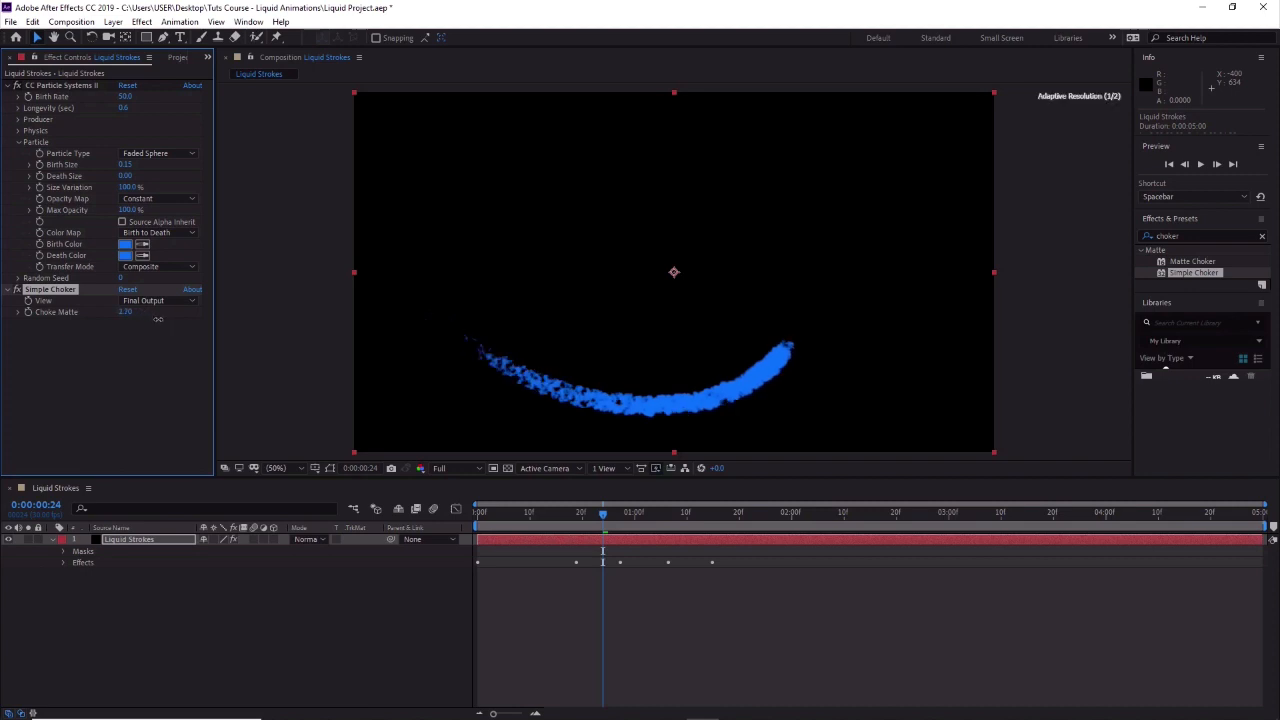
{"action": "left_click", "coordinate": [132, 312]}
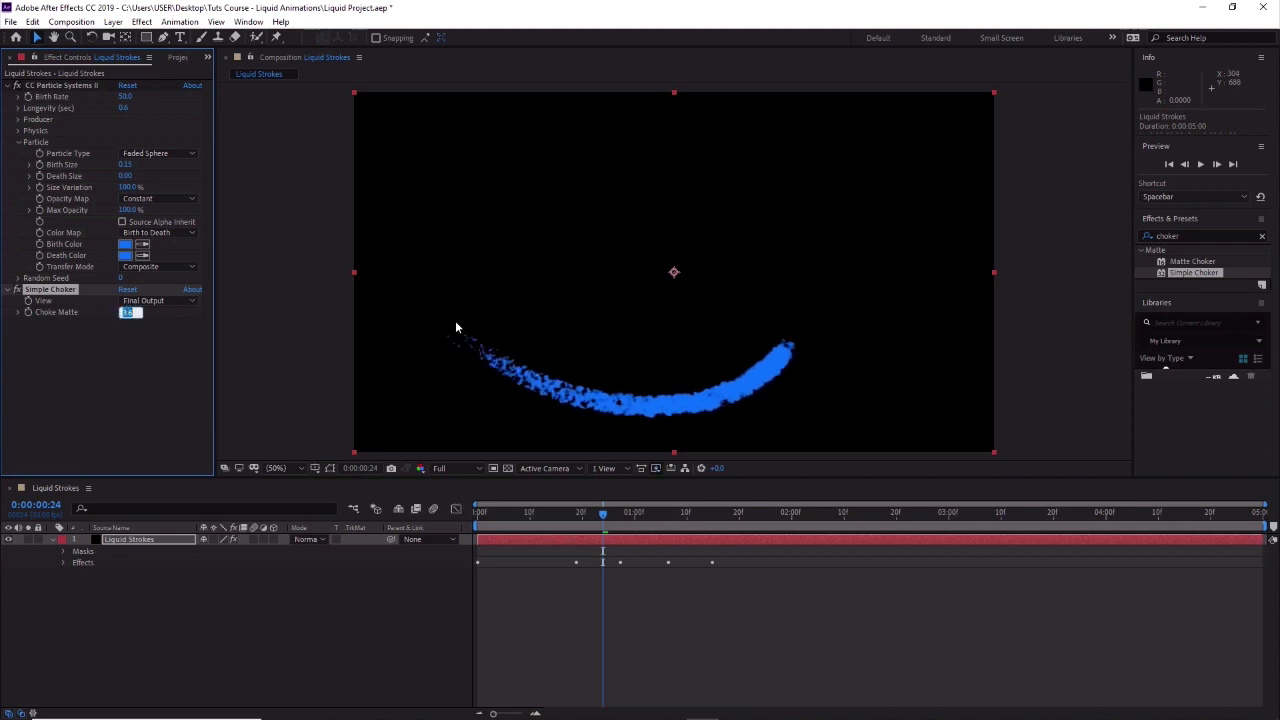
{"action": "type", "text": "40"}
{"action": "key", "text": "Return"}
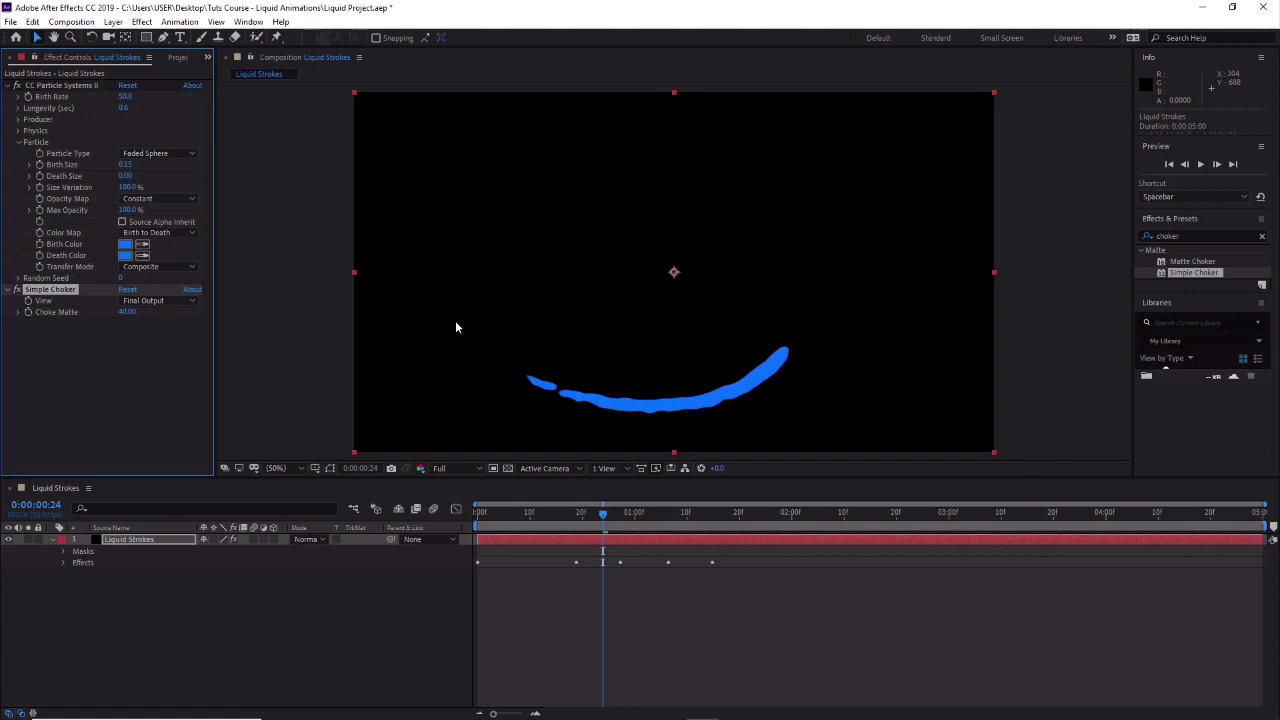
Move the current time to 0:00:01:13 and set the Longevity of CC Particle Systems II to 1 second.
{"action": "left_click", "coordinate": [595, 516]}
{"action": "mouse_move", "coordinate": [595, 516]}
{"action": "left_mouse_down"}
{"action": "mouse_move", "coordinate": [557, 516]}
{"action": "mouse_move", "coordinate": [651, 518]}
{"action": "mouse_move", "coordinate": [703, 531]}
{"action": "mouse_move", "coordinate": [626, 530]}
{"action": "mouse_move", "coordinate": [704, 536]}
{"action": "left_mouse_up"}
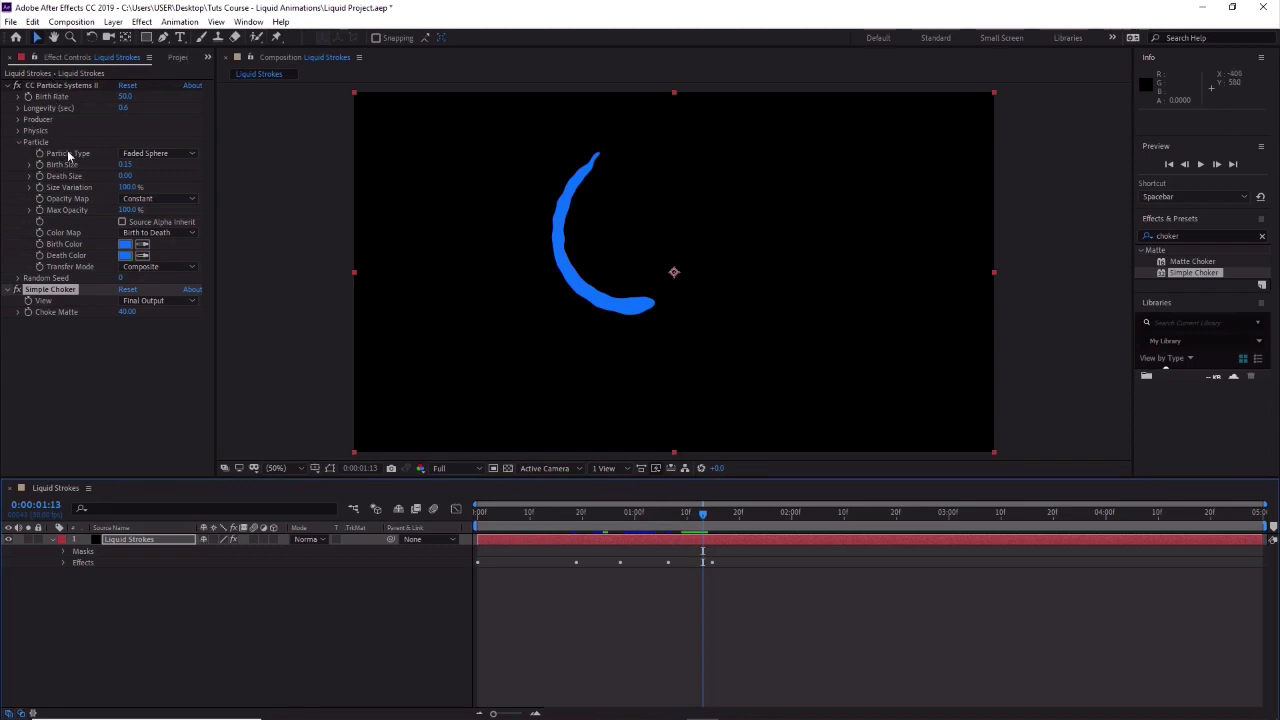
{"action": "left_click", "coordinate": [123, 107]}
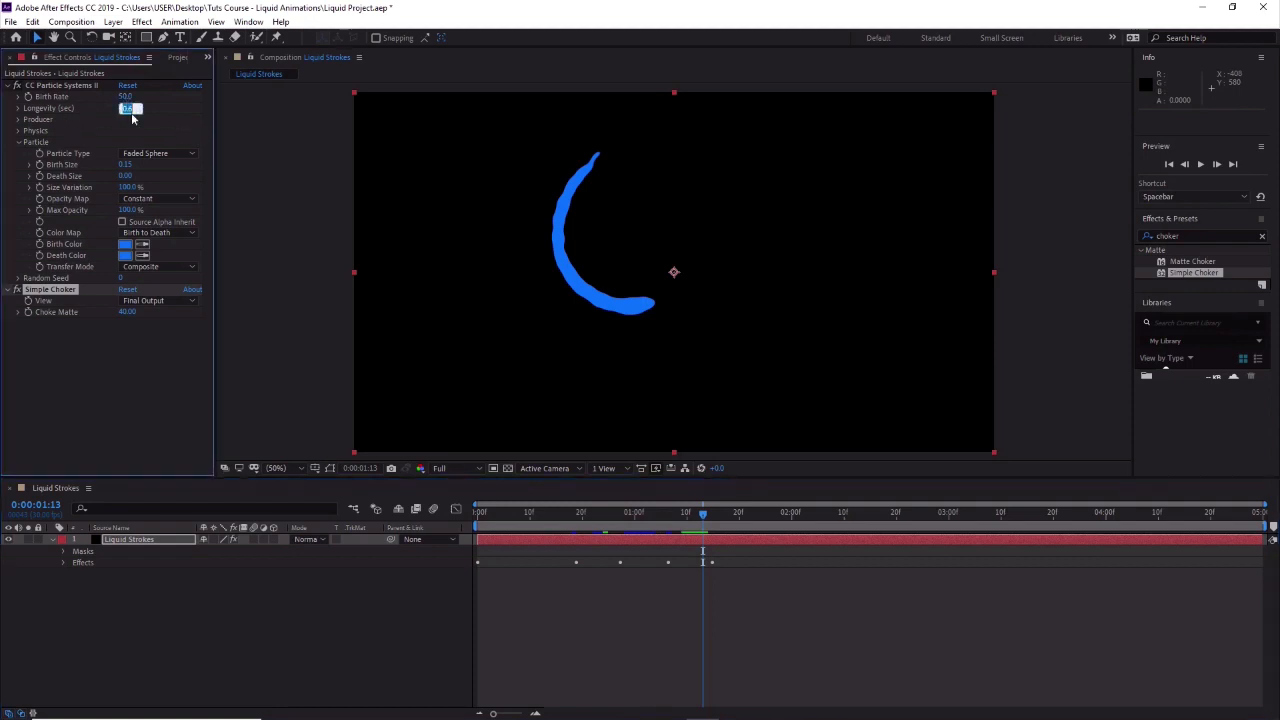
{"action": "type", "text": "1"}
{"action": "key", "text": "Return"}
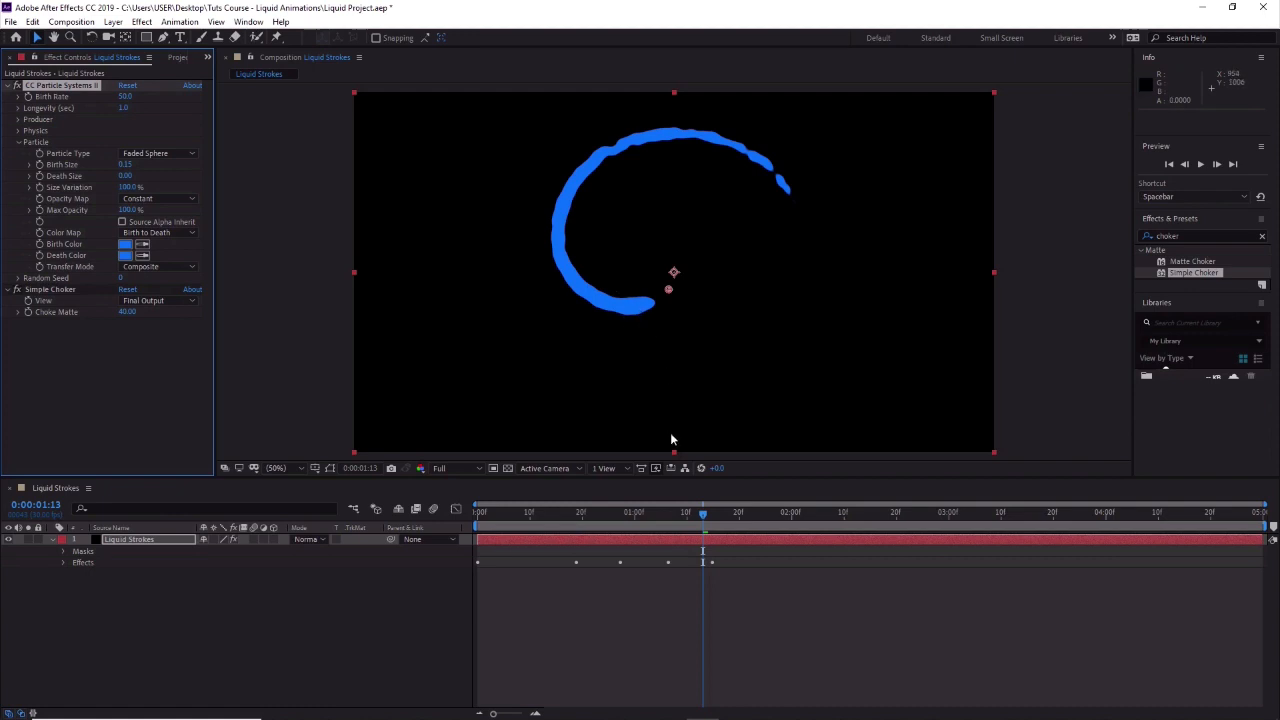
Check the end of the stroke's motion and start keyframing the Birth Rate of CC Particle Systems II at 0:00:01:10.
{"action": "left_click", "coordinate": [712, 514]}
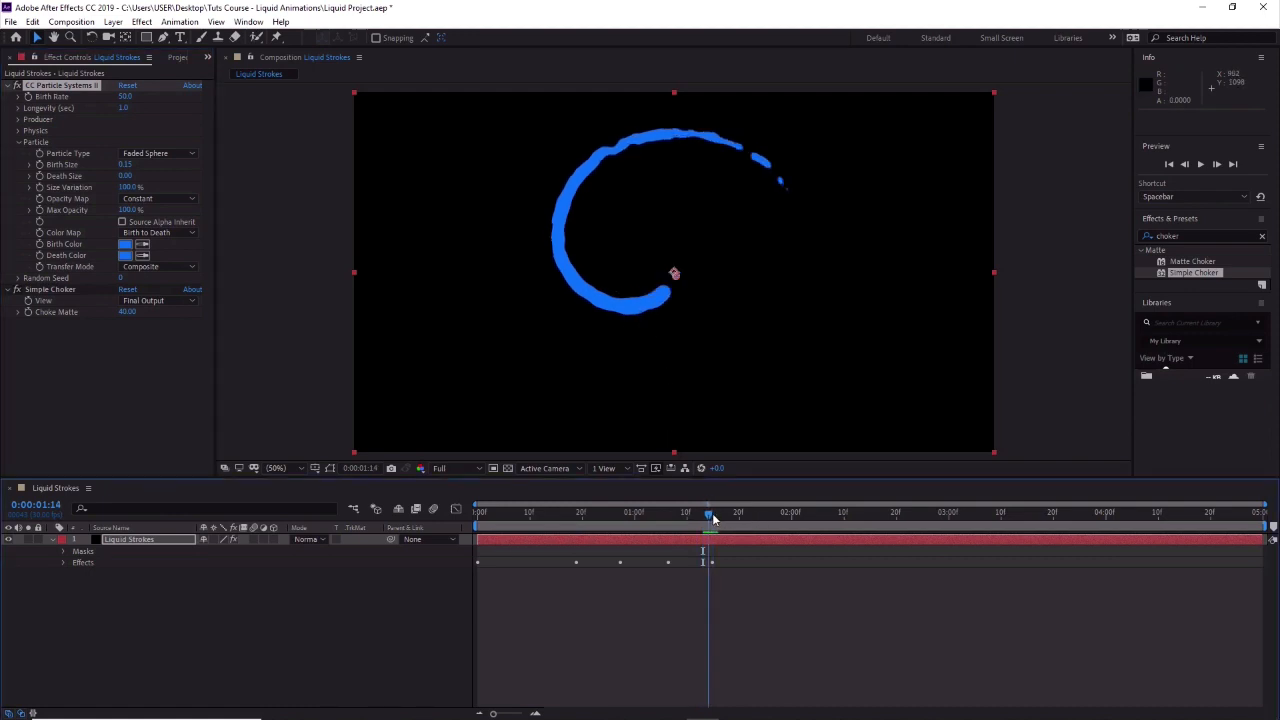
{"action": "left_click_drag", "start_coordinate": [712, 517], "coordinate": [716, 517]}
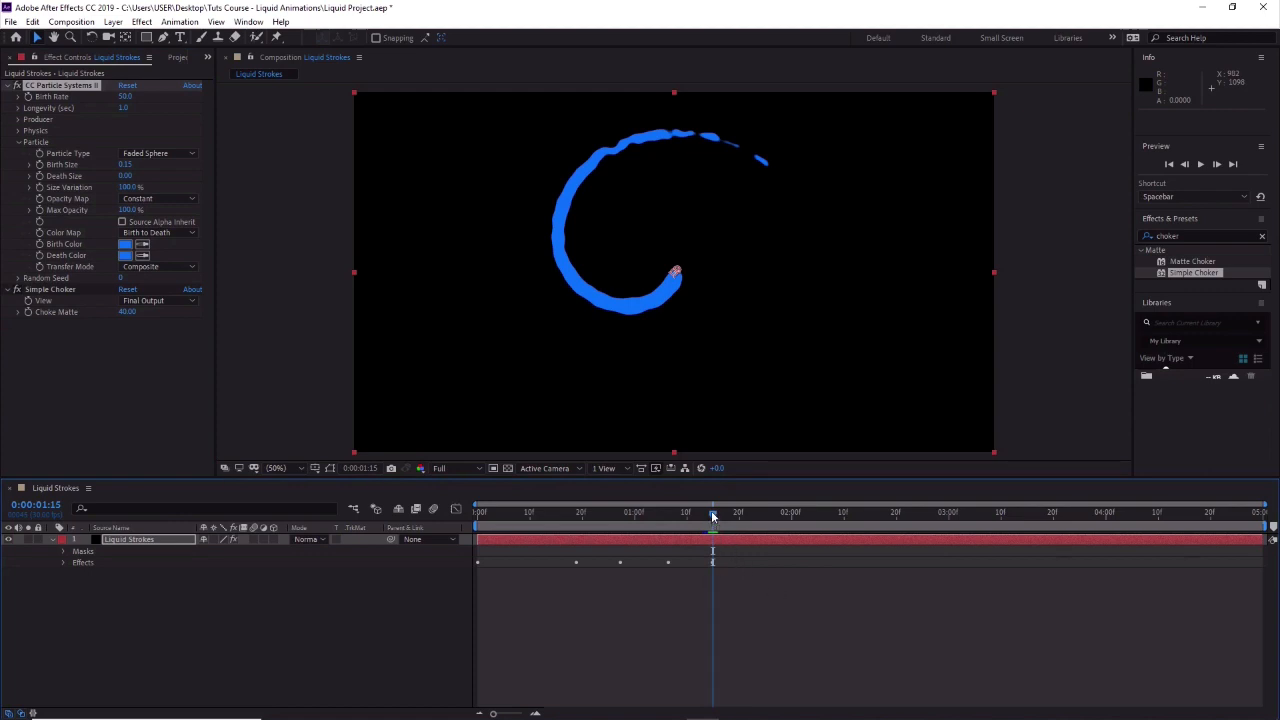
{"action": "mouse_move", "coordinate": [712, 513]}
{"action": "left_mouse_down"}
{"action": "mouse_move", "coordinate": [721, 521]}
{"action": "mouse_move", "coordinate": [702, 522]}
{"action": "left_mouse_up"}
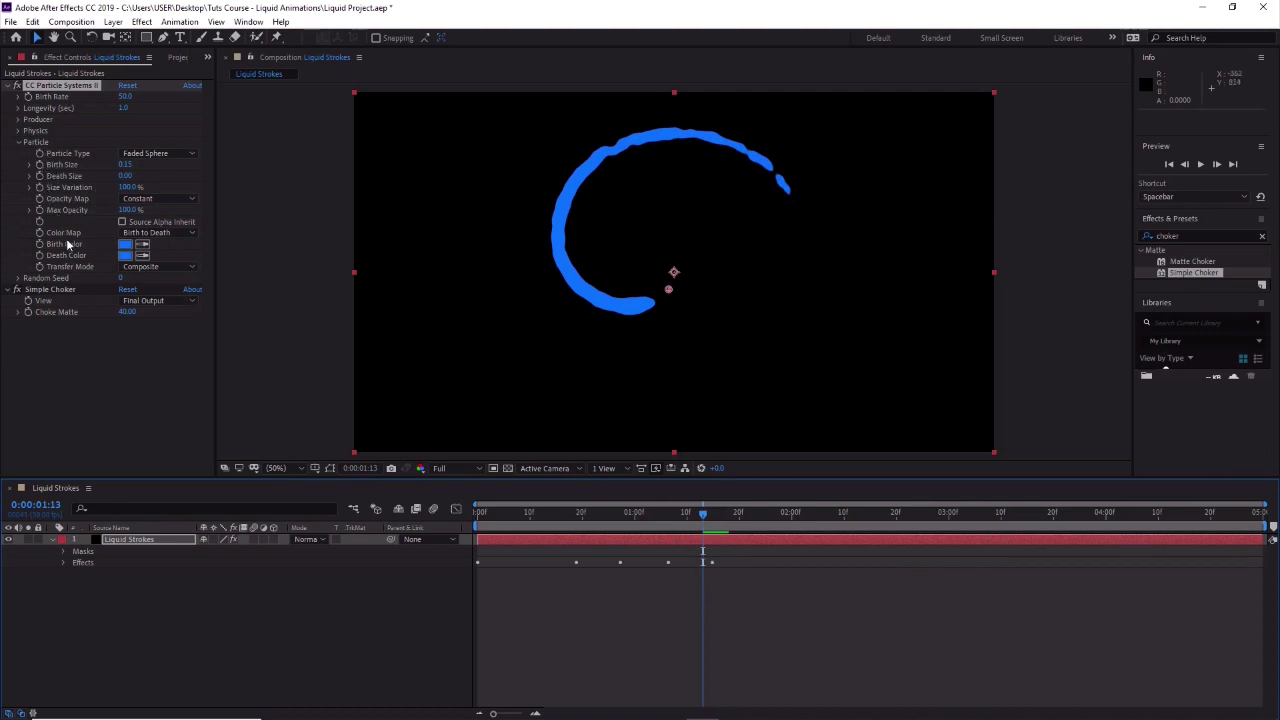
{"action": "left_click", "coordinate": [60, 87]}
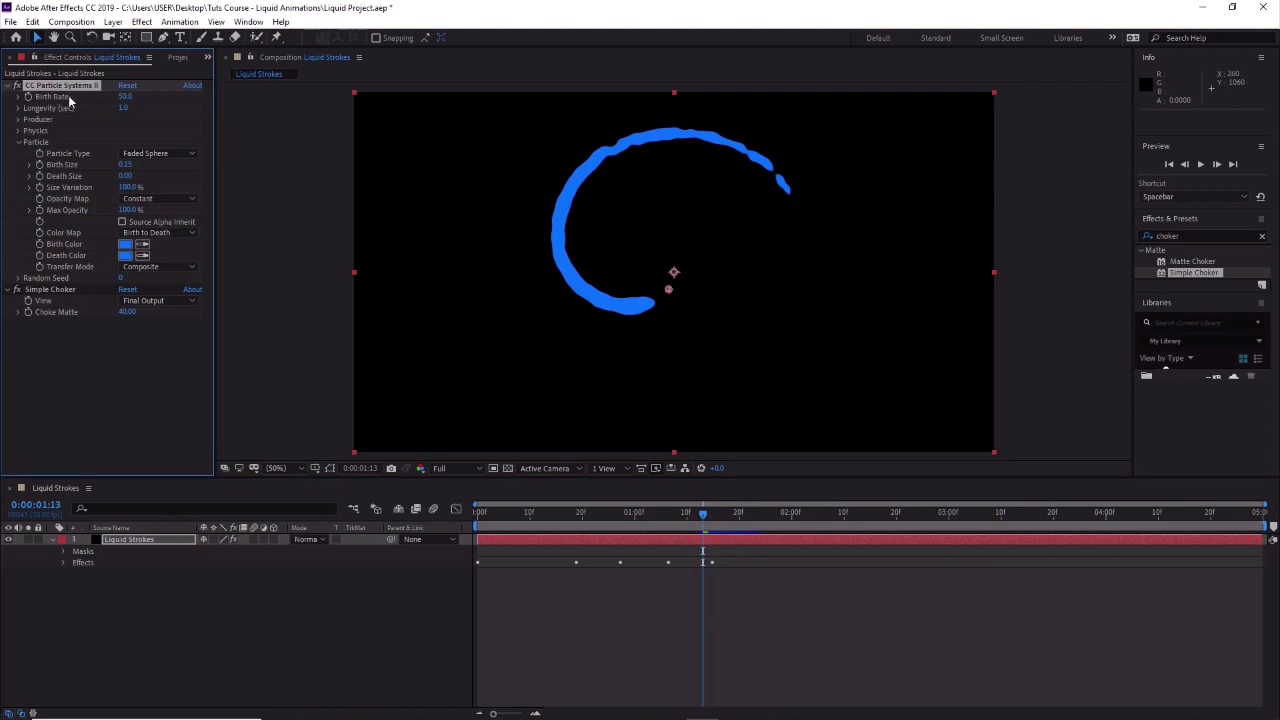
{"action": "left_click_drag", "start_coordinate": [708, 517], "coordinate": [689, 521]}
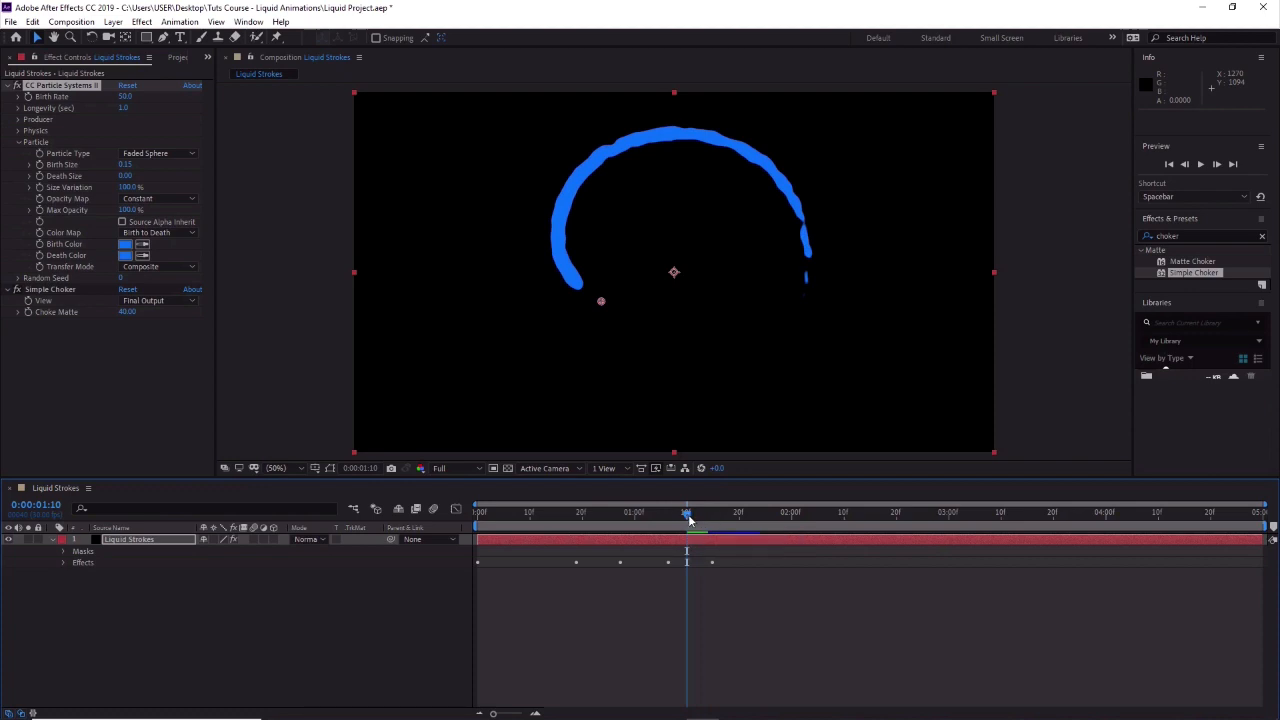
{"action": "key", "text": "space"}
{"action": "left_click", "coordinate": [28, 104]}
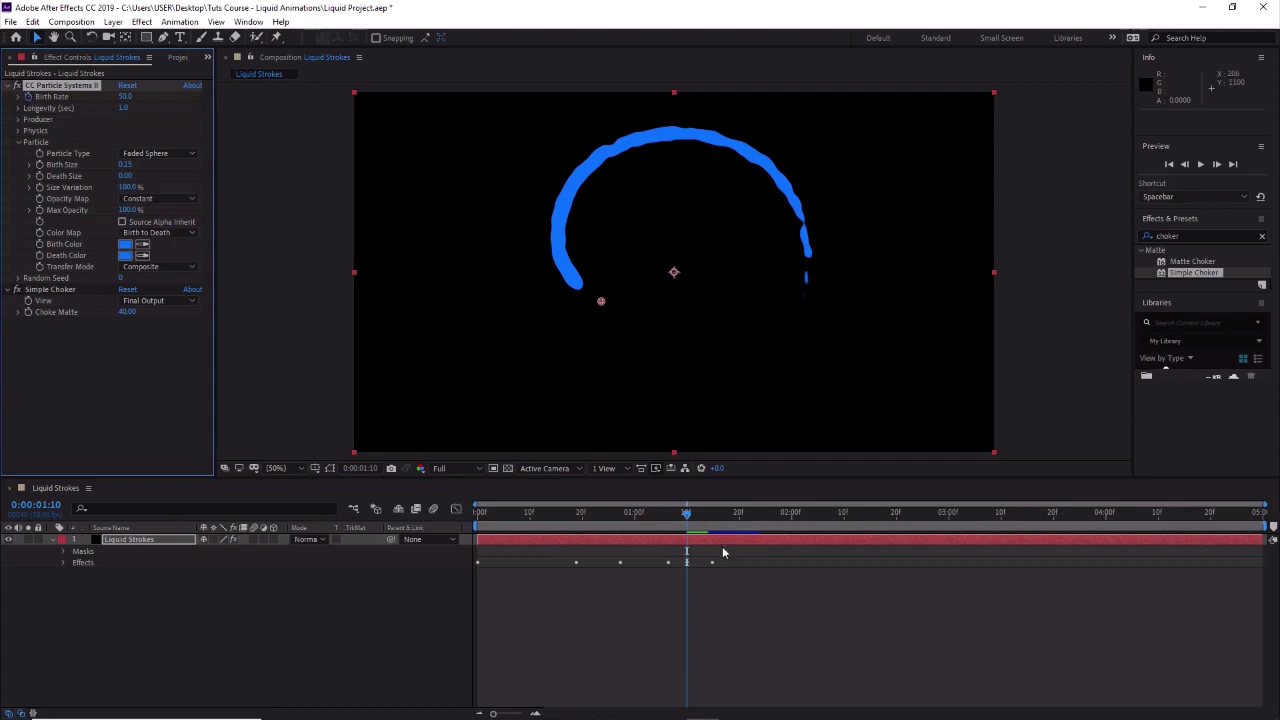
Reveal the layer's effect properties in the timeline and add a Birth Rate keyframe of 0 at 0:00:01:20.
{"action": "left_click", "coordinate": [62, 562]}
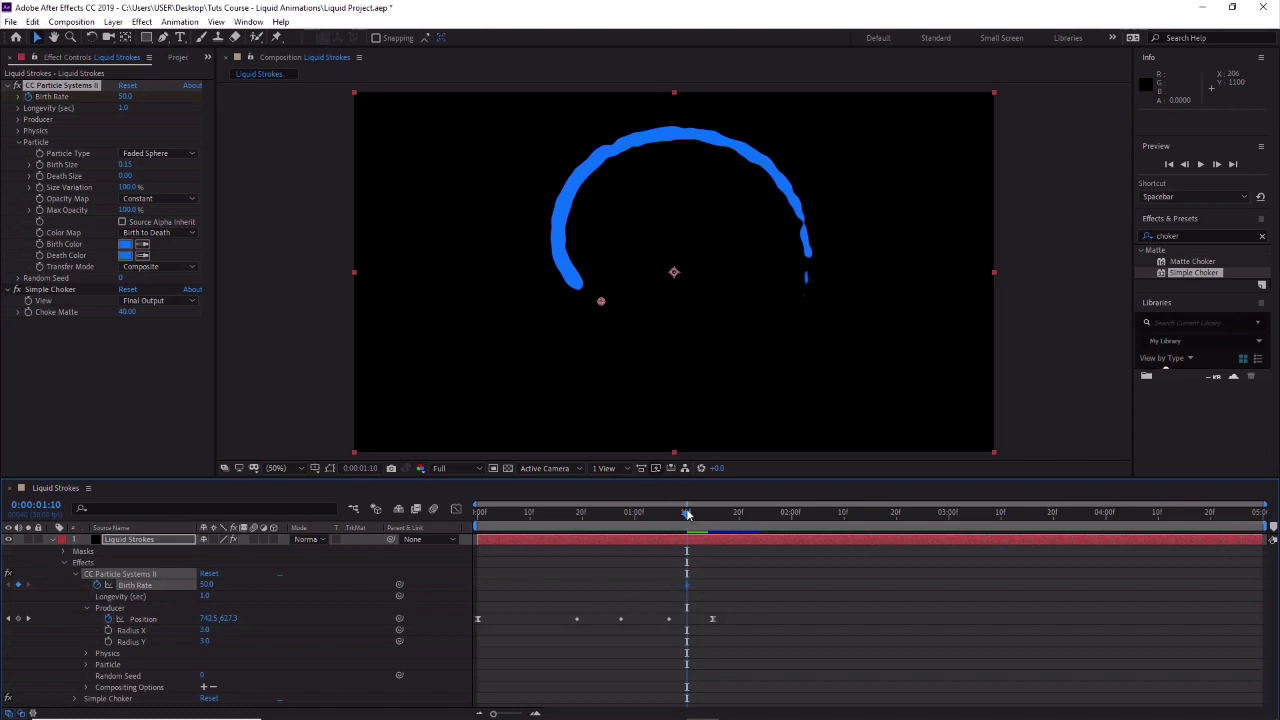
{"action": "mouse_move", "coordinate": [687, 514]}
{"action": "left_mouse_down"}
{"action": "mouse_move", "coordinate": [736, 523]}
{"action": "mouse_move", "coordinate": [743, 610]}
{"action": "left_mouse_up"}
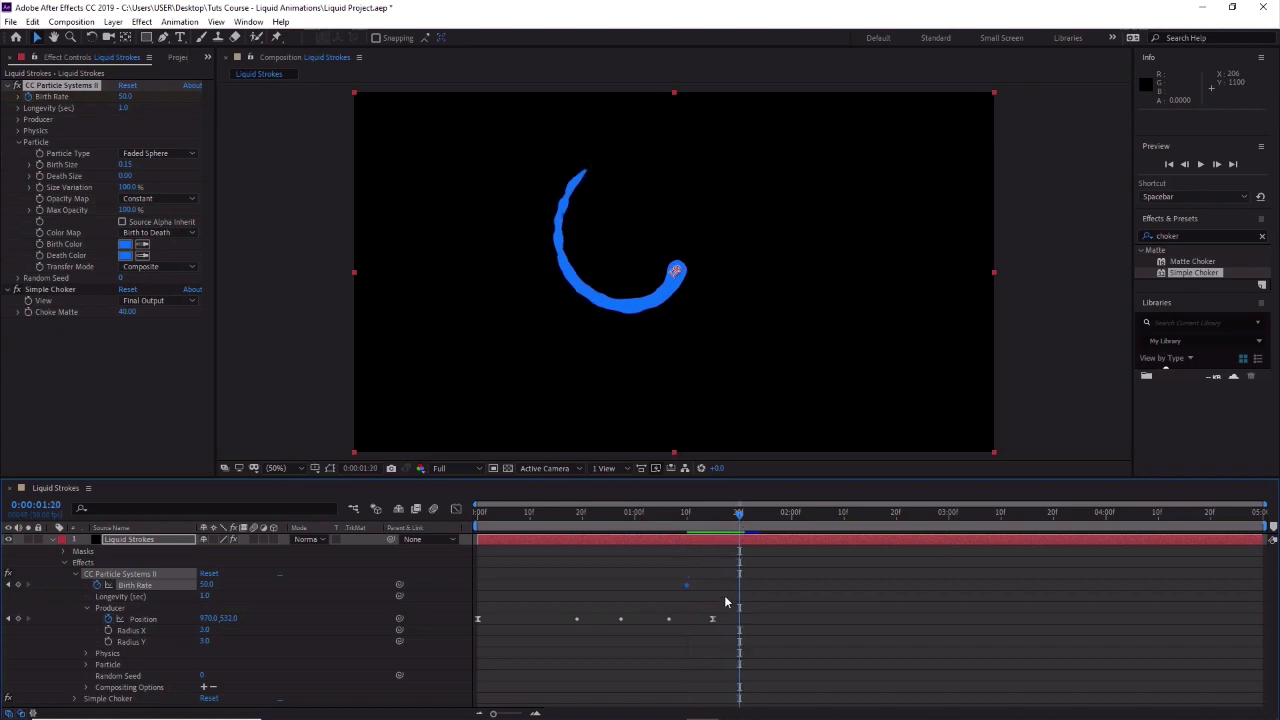
{"action": "left_click", "coordinate": [205, 585]}
{"action": "type", "text": "0"}
{"action": "key", "text": "Return"}
Scrub back through the stroke and preview the animation from the first frame to check how it dies out.
{"action": "left_click", "coordinate": [732, 516]}
{"action": "mouse_move", "coordinate": [732, 516]}
{"action": "left_mouse_down"}
{"action": "mouse_move", "coordinate": [688, 518]}
{"action": "mouse_move", "coordinate": [858, 531]}
{"action": "mouse_move", "coordinate": [534, 541]}
{"action": "mouse_move", "coordinate": [863, 565]}
{"action": "mouse_move", "coordinate": [503, 557]}
{"action": "mouse_move", "coordinate": [817, 558]}
{"action": "mouse_move", "coordinate": [696, 568]}
{"action": "left_mouse_up"}
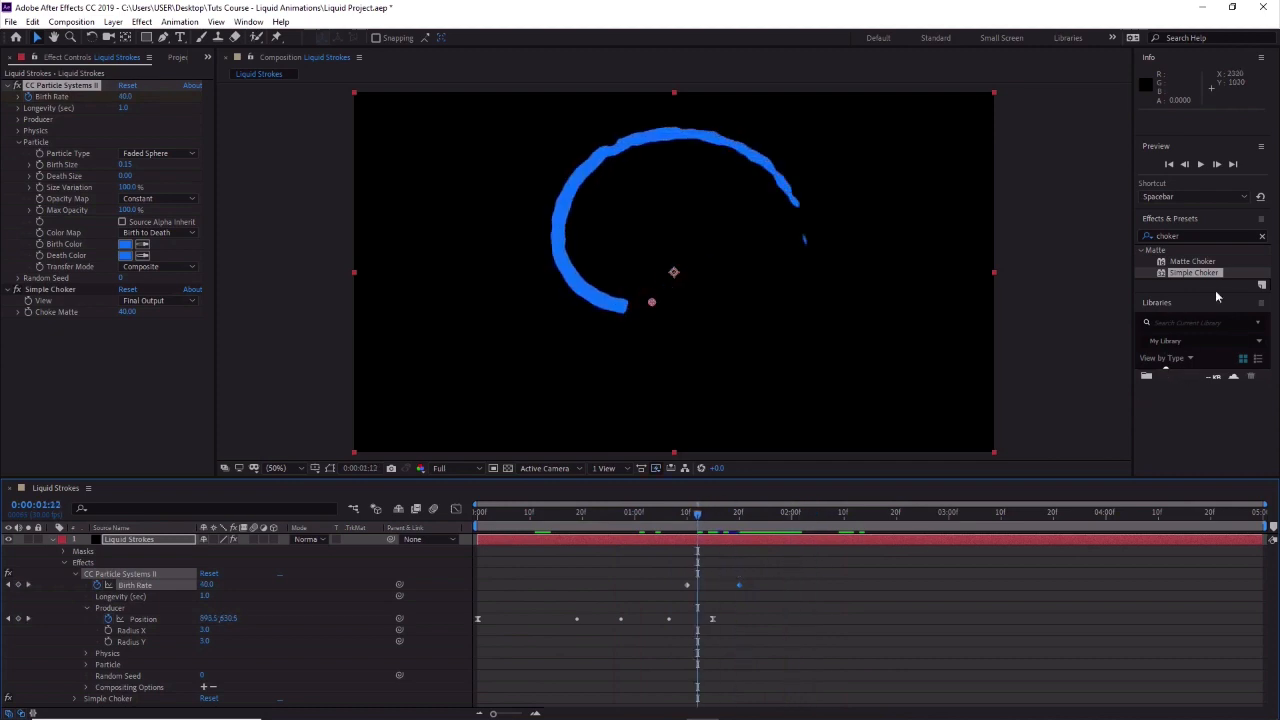
{"action": "left_click_drag", "start_coordinate": [699, 514], "coordinate": [472, 552]}
{"action": "left_click", "coordinate": [1201, 164]}
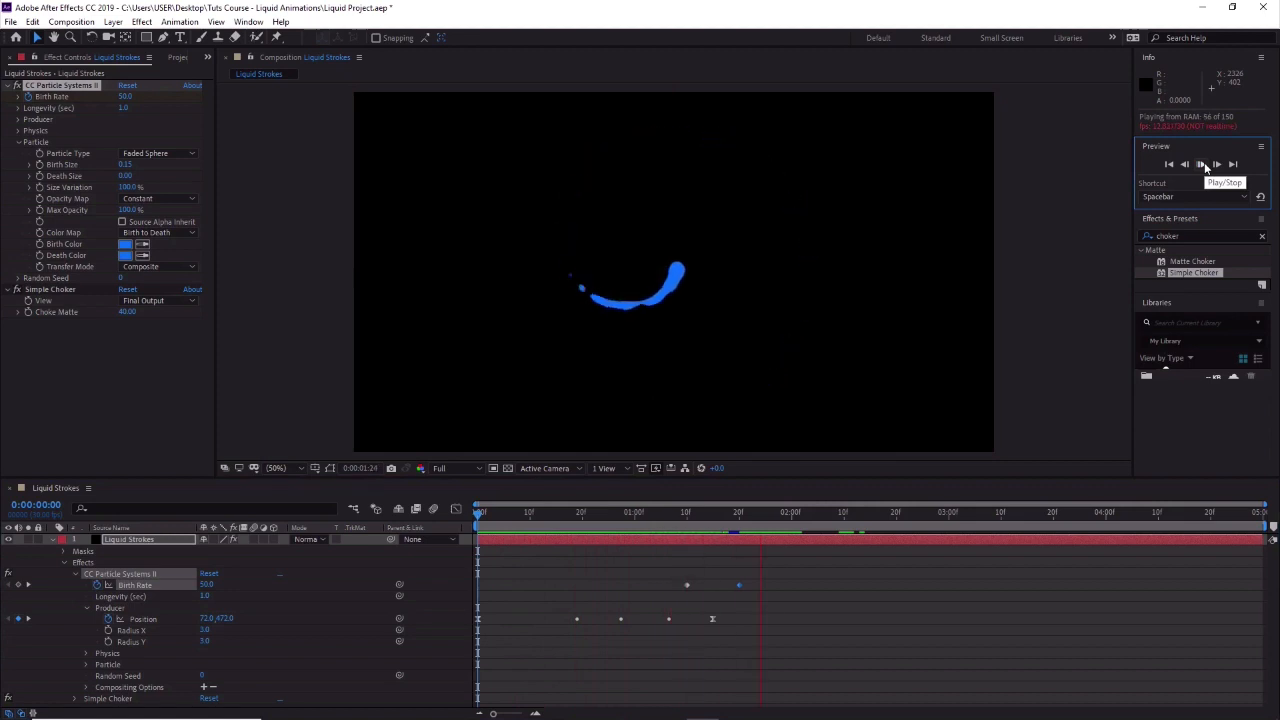
{"action": "left_click_drag", "start_coordinate": [492, 510], "coordinate": [463, 521]}
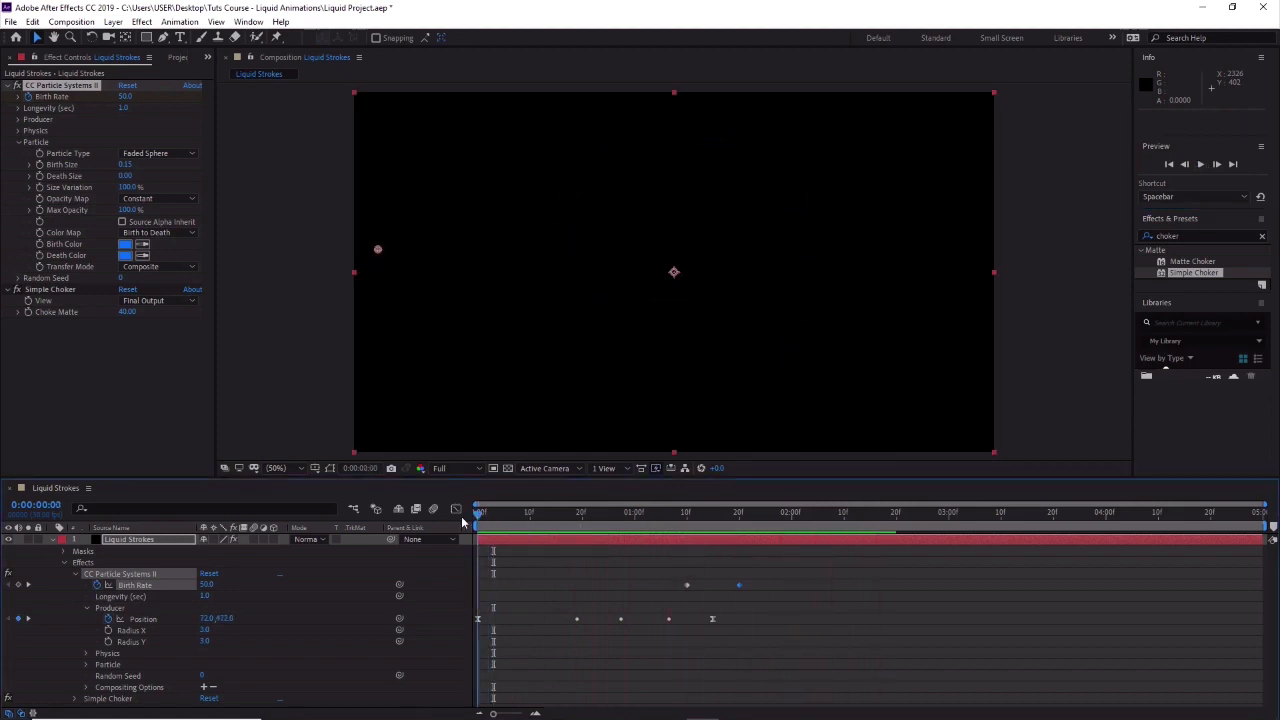
{"action": "left_click", "coordinate": [1192, 236]}
{"action": "left_click", "coordinate": [1203, 164]}
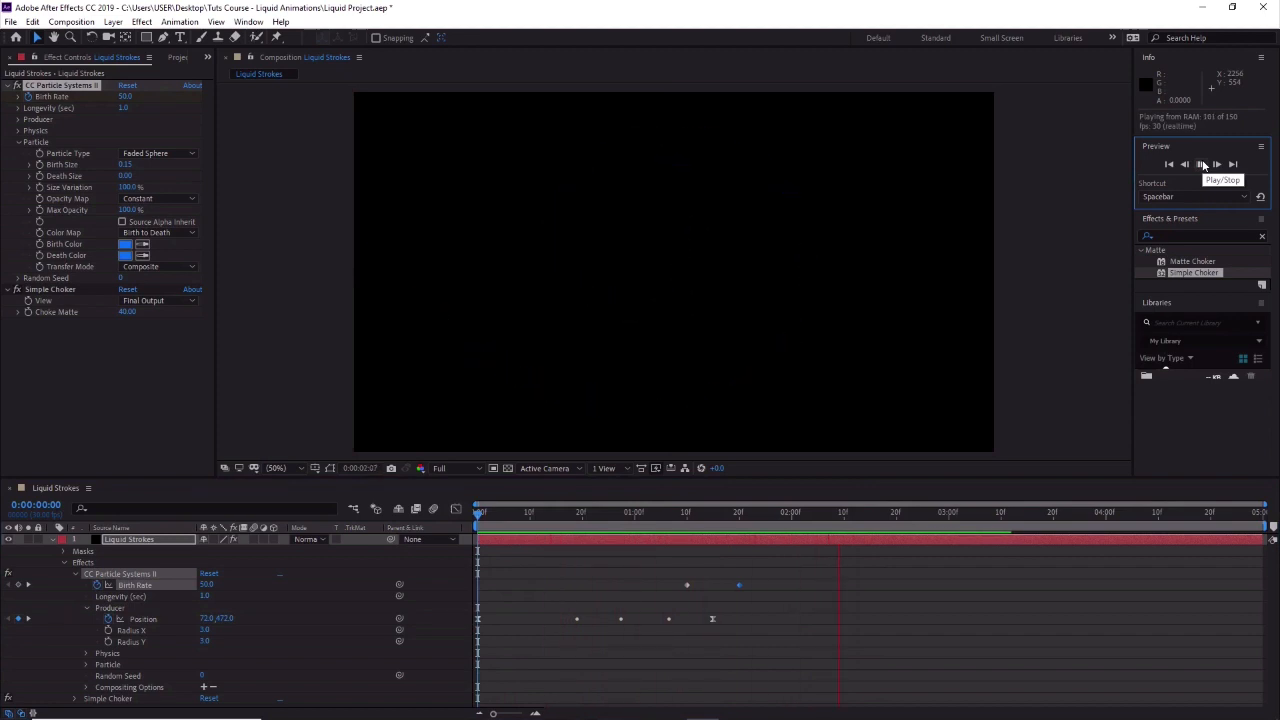
{"action": "left_click", "coordinate": [1203, 164]}
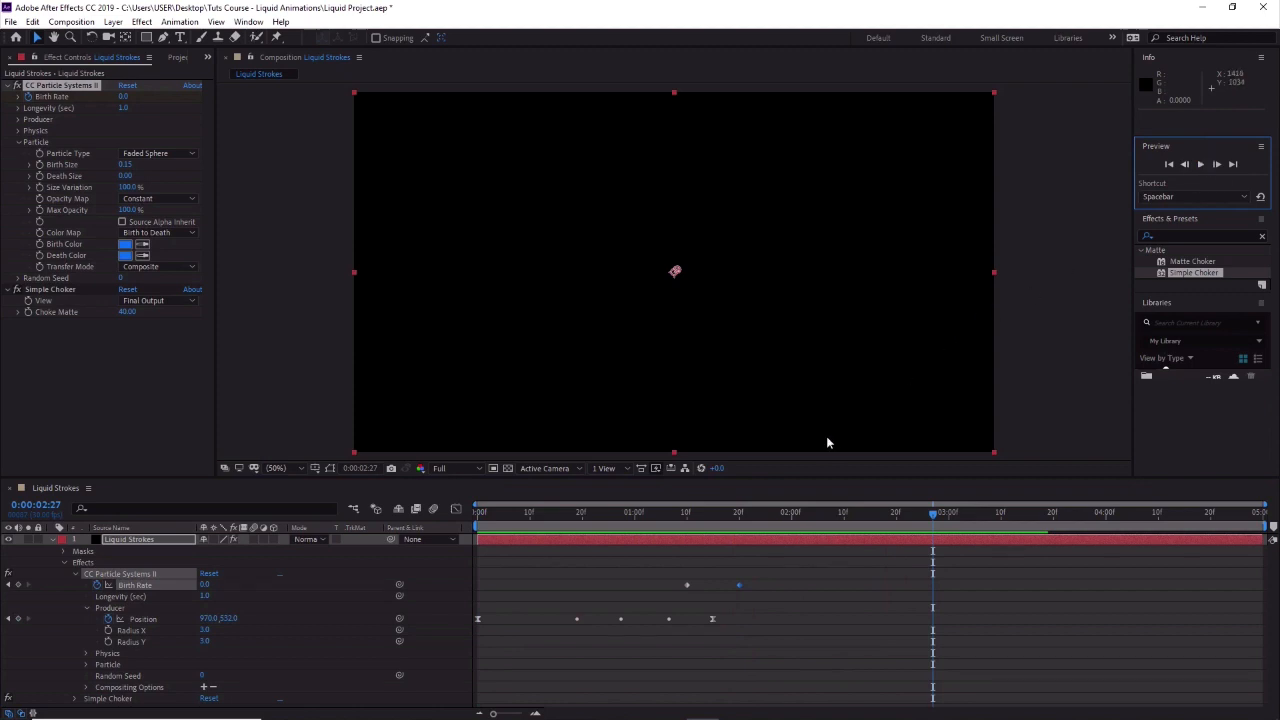
Move the current time to 0:00:01:04 and apply the Bevel Alpha effect to the Liquid Strokes layer.
{"action": "left_click", "coordinate": [655, 513]}
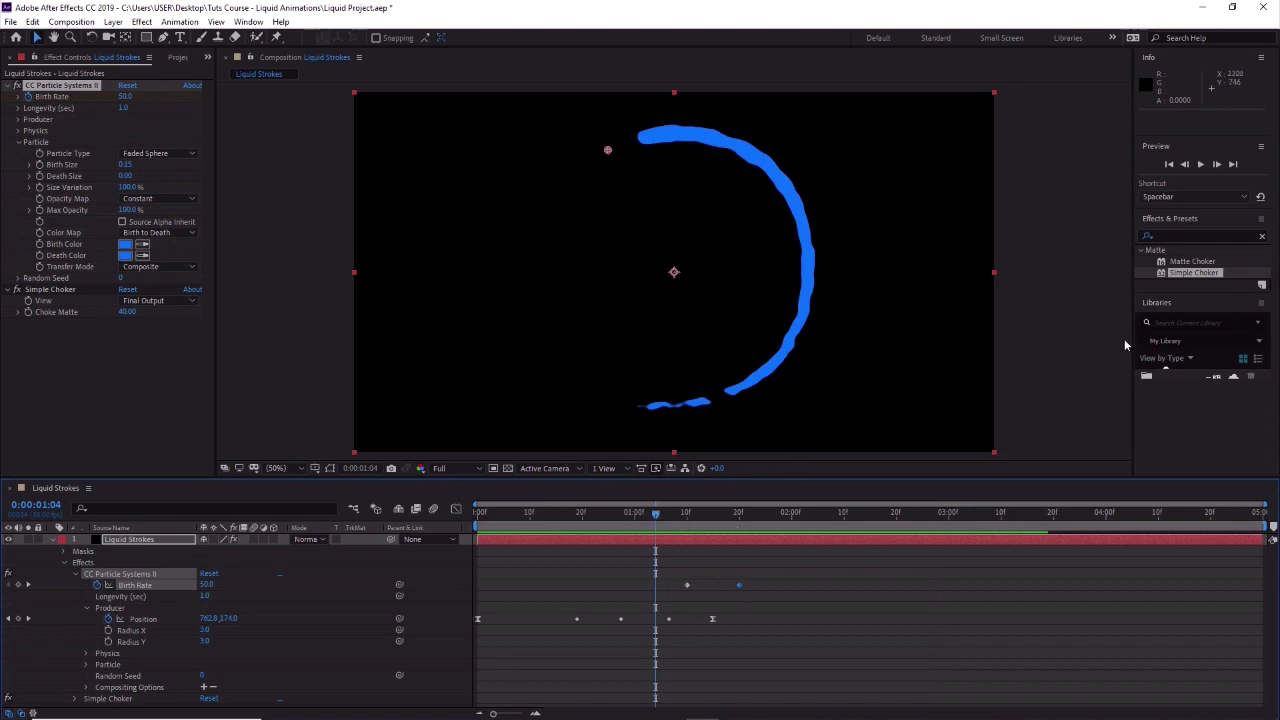
{"action": "left_click", "coordinate": [1200, 238]}
{"action": "type", "text": "choker"}
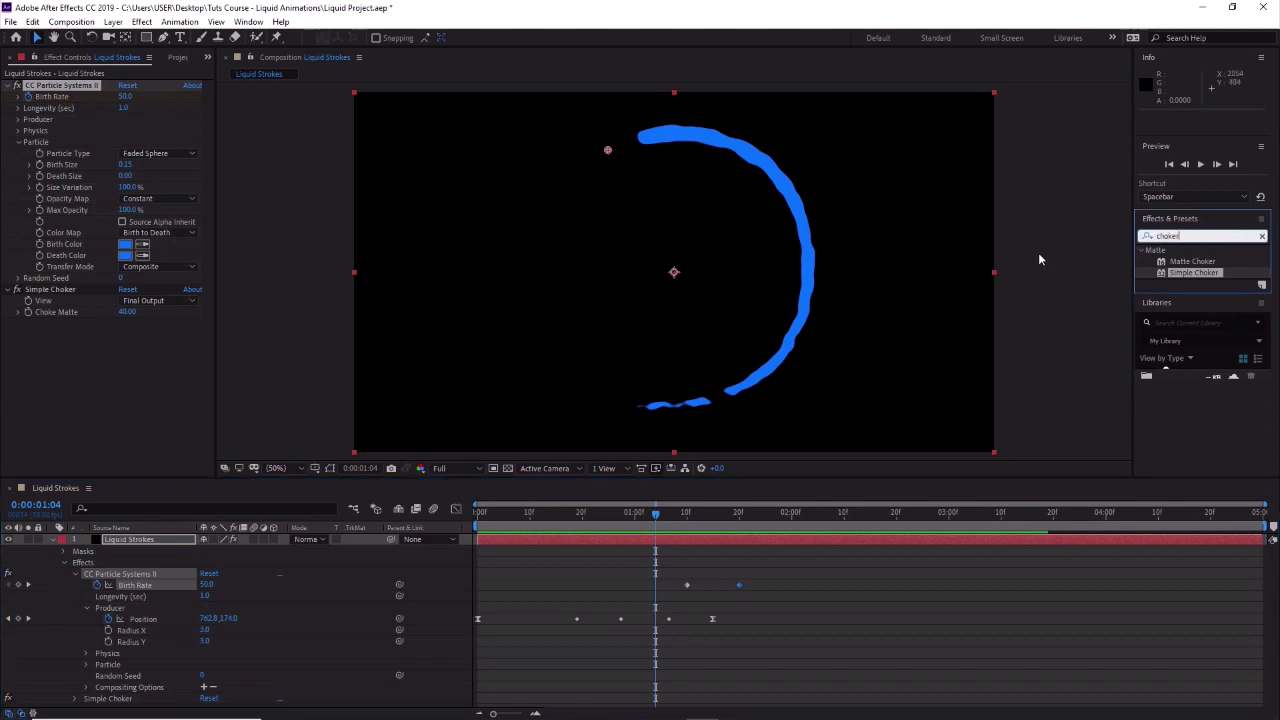
{"action": "key", "text": "BackSpace"}
{"action": "key", "text": "BackSpace"}
{"action": "key", "text": "BackSpace"}
{"action": "key", "text": "BackSpace"}
{"action": "key", "text": "BackSpace"}
{"action": "key", "text": "BackSpace"}
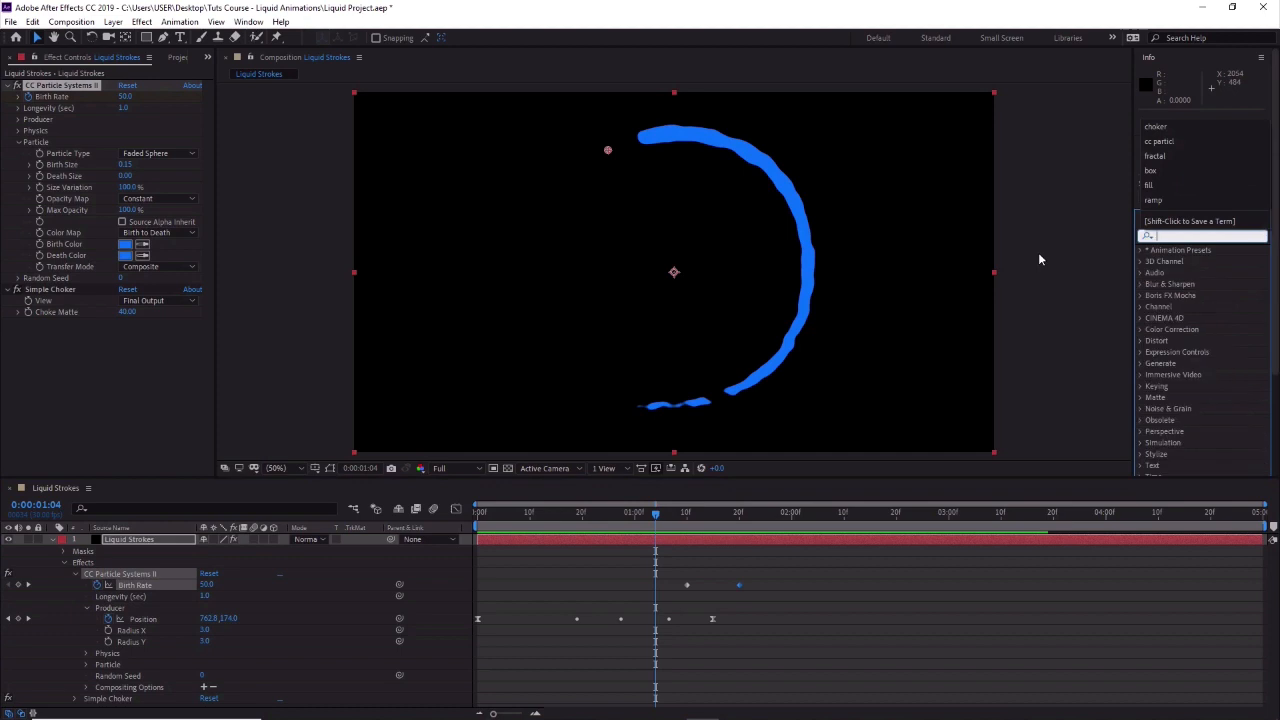
{"action": "type", "text": "bevel"}
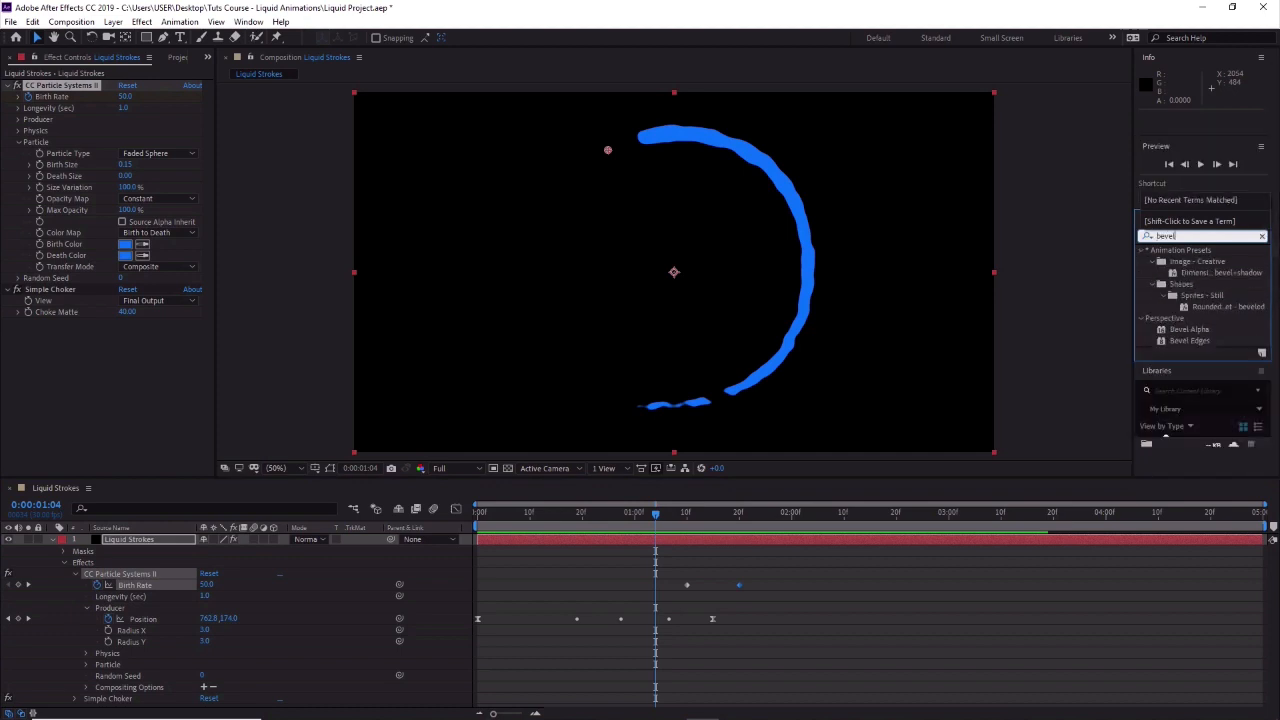
{"action": "left_click", "coordinate": [1177, 334]}
{"action": "mouse_move", "coordinate": [1177, 334]}
{"action": "left_mouse_down"}
{"action": "mouse_move", "coordinate": [174, 565]}
{"action": "mouse_move", "coordinate": [143, 541]}
{"action": "mouse_move", "coordinate": [1004, 466]}
{"action": "mouse_move", "coordinate": [1204, 351]}
{"action": "mouse_move", "coordinate": [1203, 334]}
{"action": "left_mouse_up"}
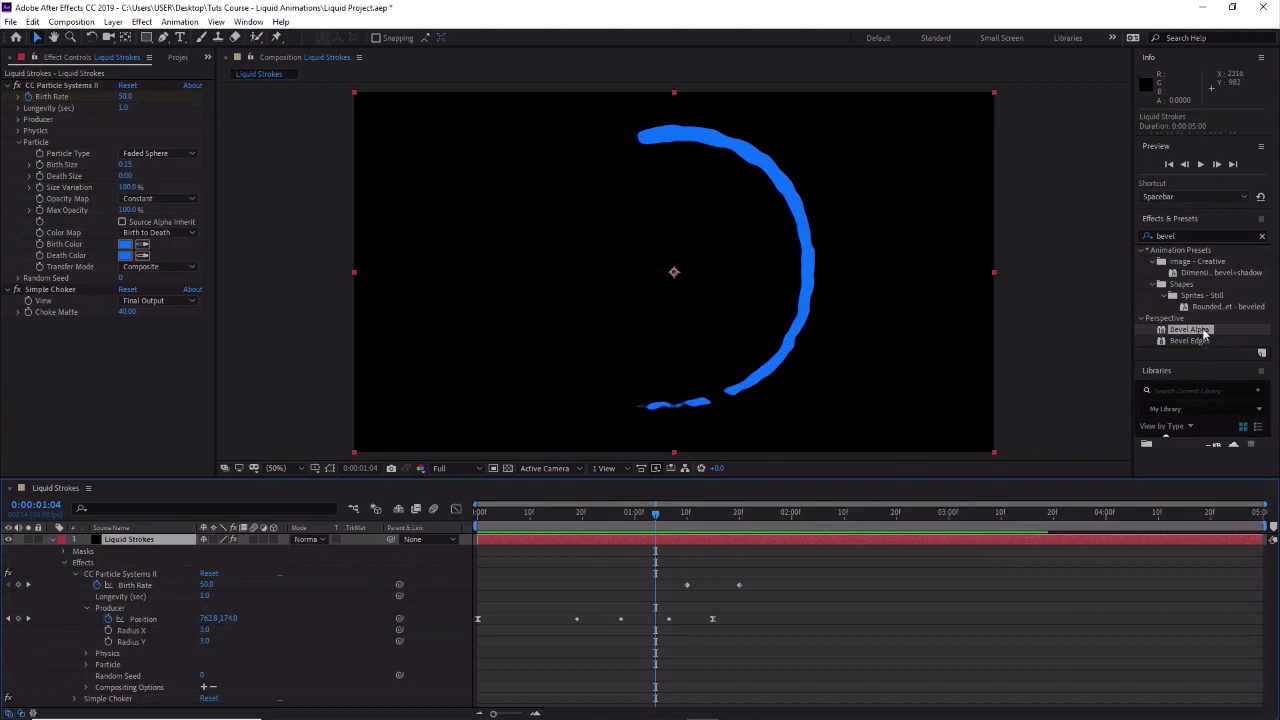
{"action": "double_click", "coordinate": [1203, 334]}
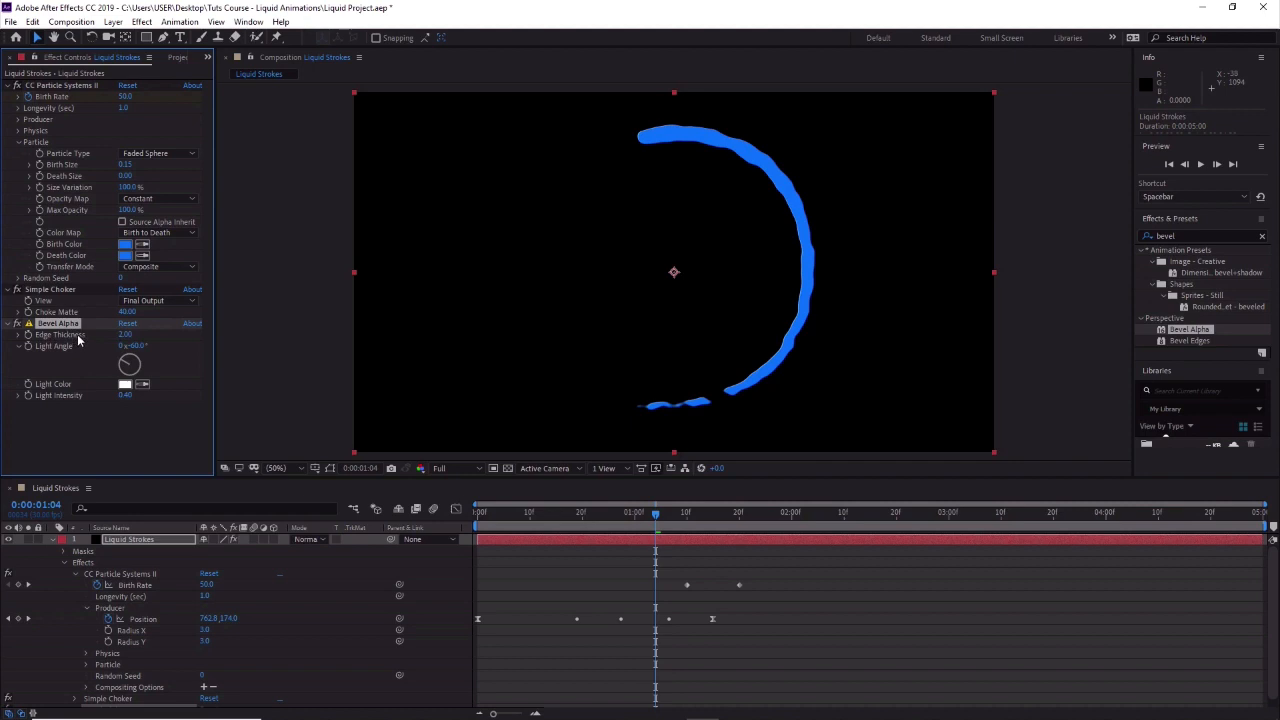
Set Bevel Alpha's Edge Thickness to 30 and its Light Angle to 0x-164°.
{"action": "left_click", "coordinate": [123, 337]}
{"action": "type", "text": "30"}
{"action": "left_click", "coordinate": [138, 346]}
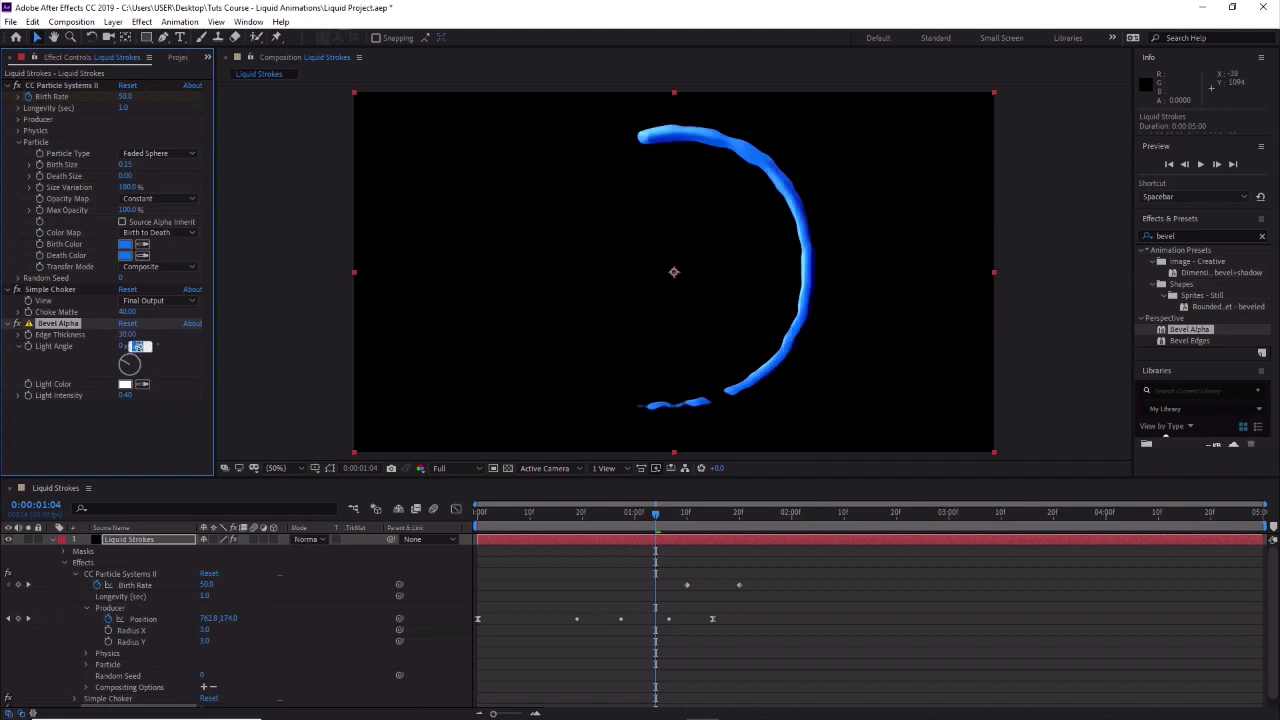
{"action": "key", "text": "BackSpace"}
{"action": "key", "text": "Return"}
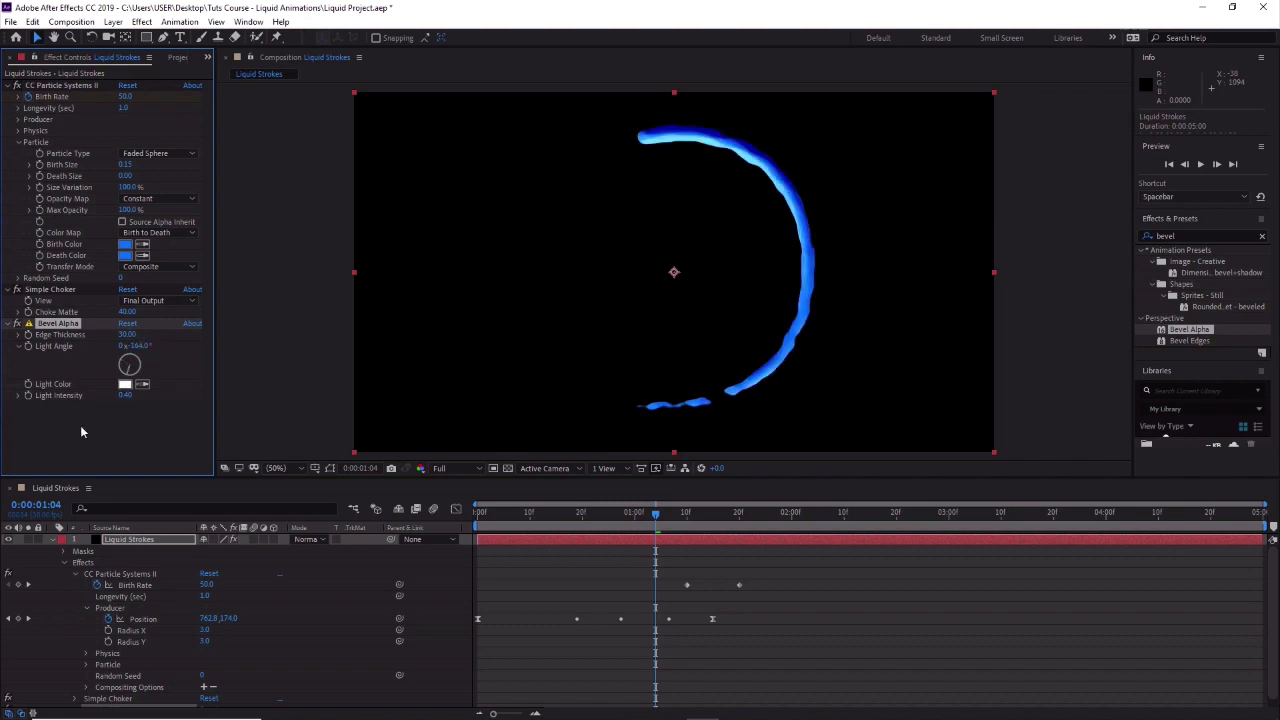
Keep Bevel Alpha's Light Color white and set its Light Intensity to 0.25.
{"action": "left_click", "coordinate": [125, 384]}
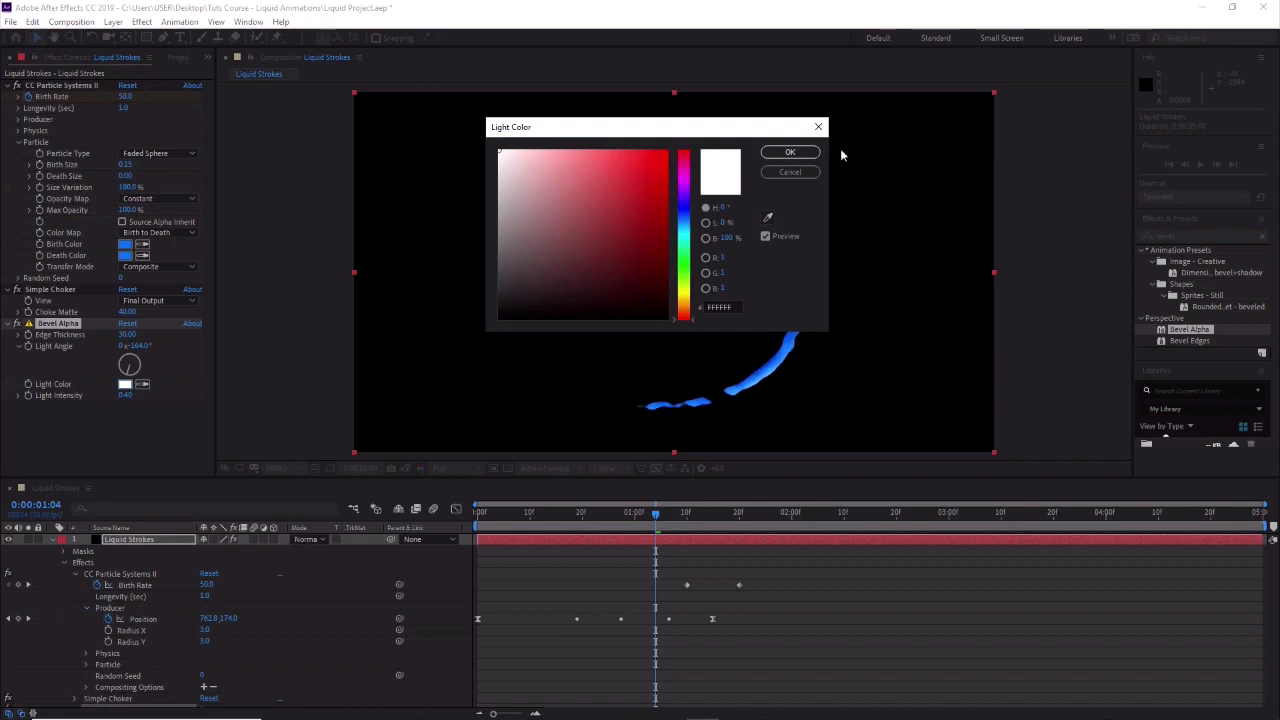
{"action": "left_click", "coordinate": [790, 153]}
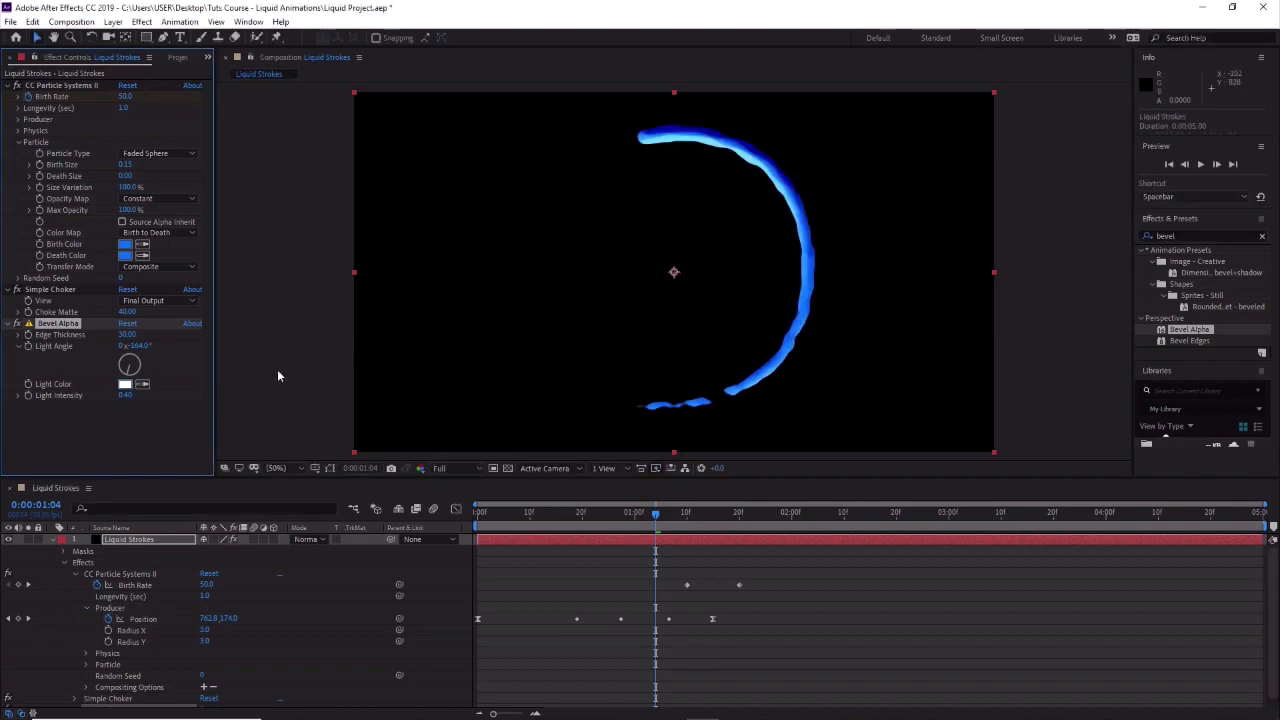
{"action": "left_click", "coordinate": [124, 395]}
{"action": "type", "text": "0.25"}
{"action": "key", "text": "Return"}
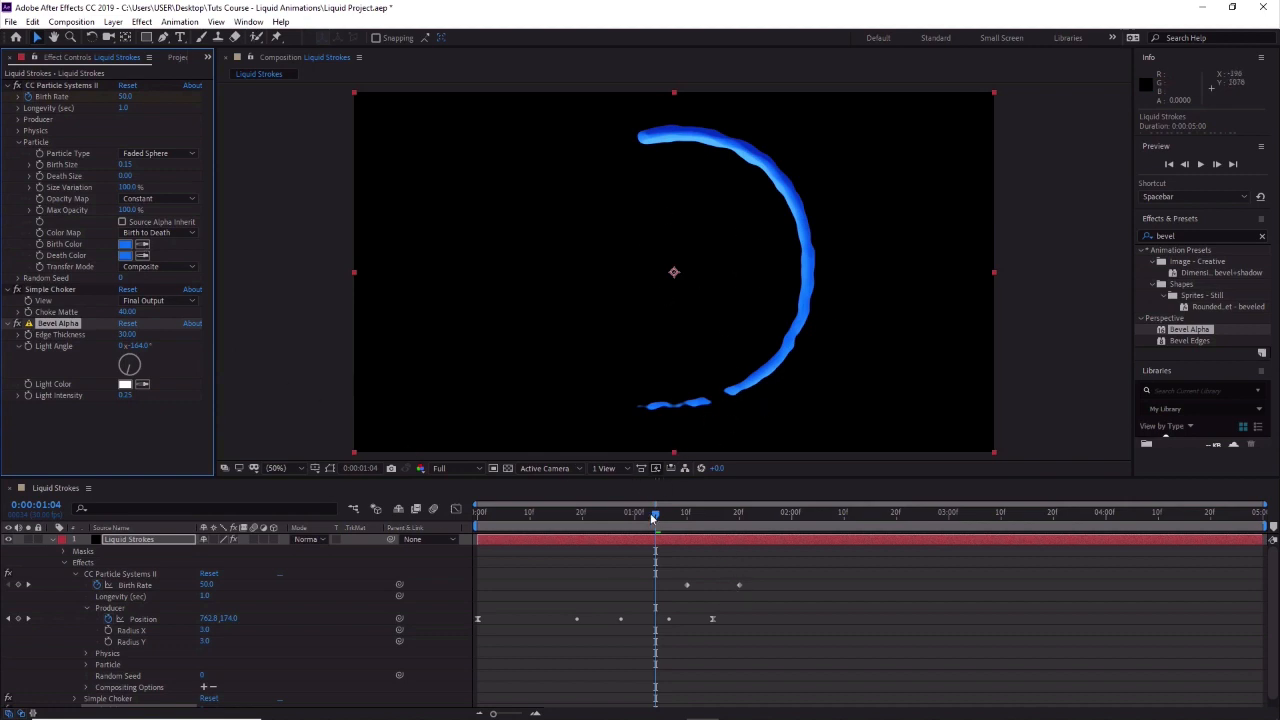
Move the current time to 0:00:00:24 and set the CC Particle Systems II Longevity to 0.7 seconds.
{"action": "key", "text": "space"}
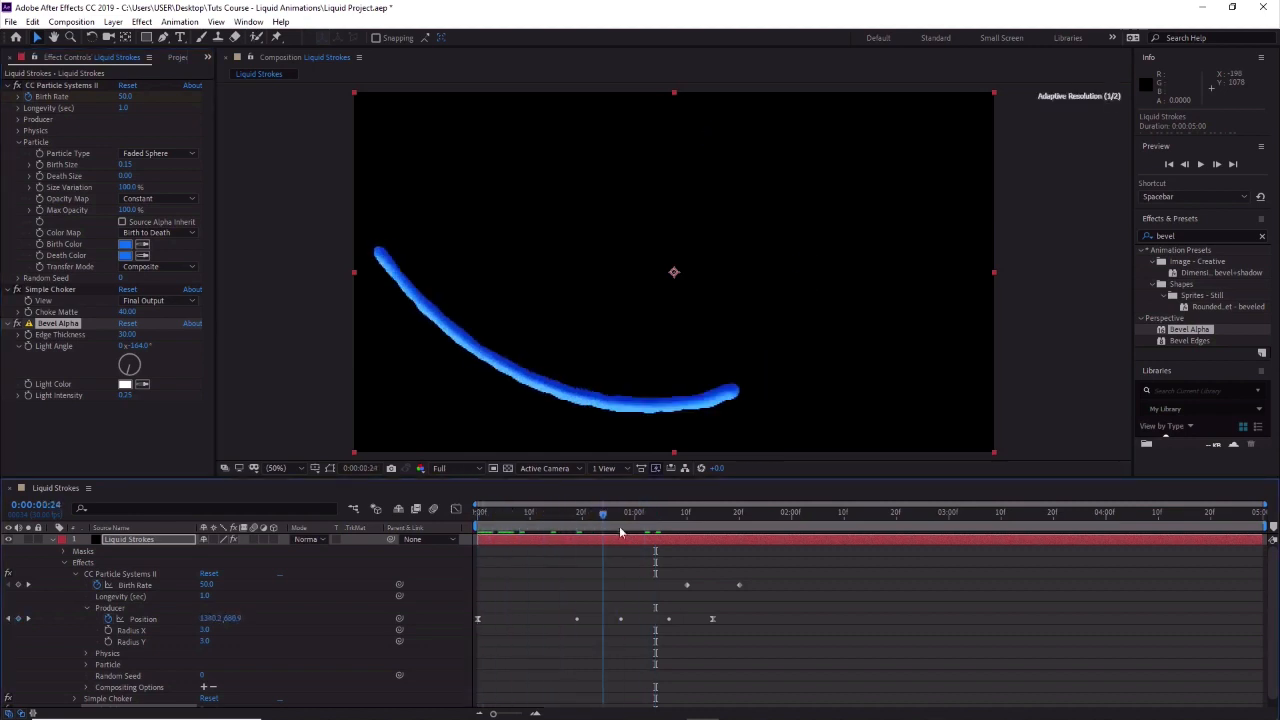
{"action": "mouse_move", "coordinate": [620, 533]}
{"action": "left_mouse_down"}
{"action": "mouse_move", "coordinate": [786, 522]}
{"action": "mouse_move", "coordinate": [514, 522]}
{"action": "mouse_move", "coordinate": [652, 522]}
{"action": "mouse_move", "coordinate": [587, 530]}
{"action": "mouse_move", "coordinate": [602, 522]}
{"action": "left_mouse_up"}
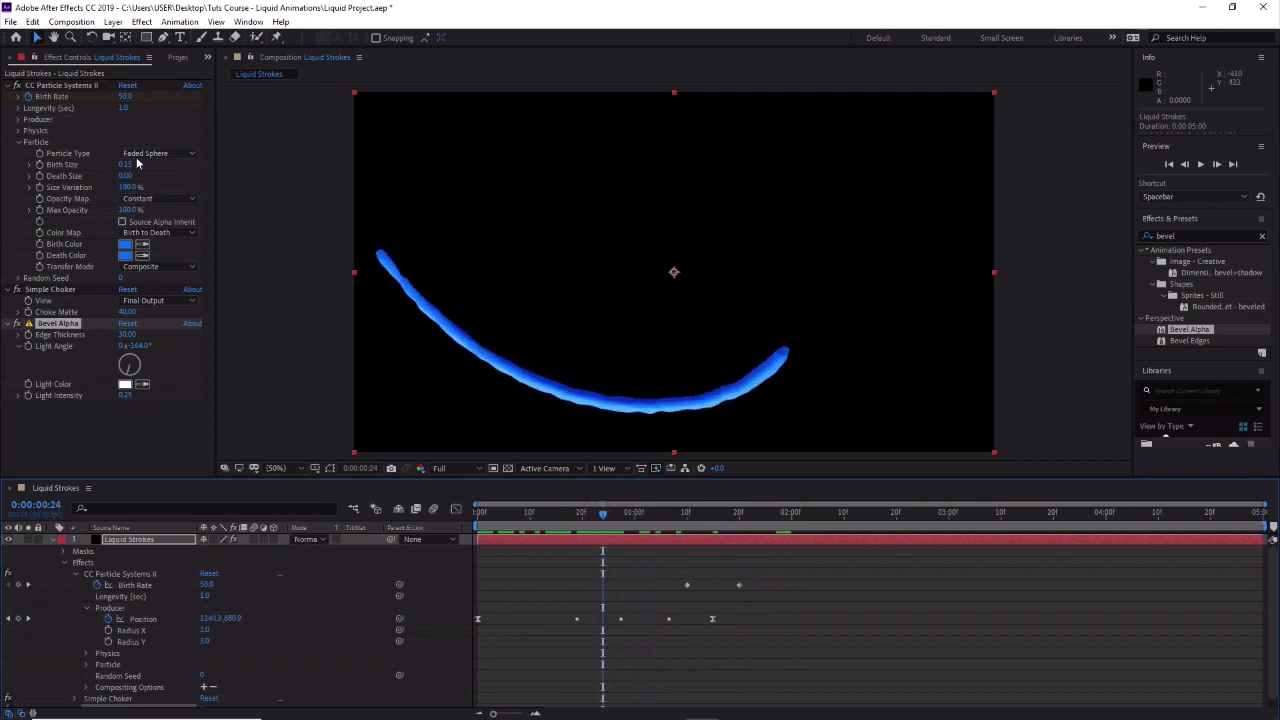
{"action": "left_click", "coordinate": [124, 108]}
{"action": "type", "text": "0"}
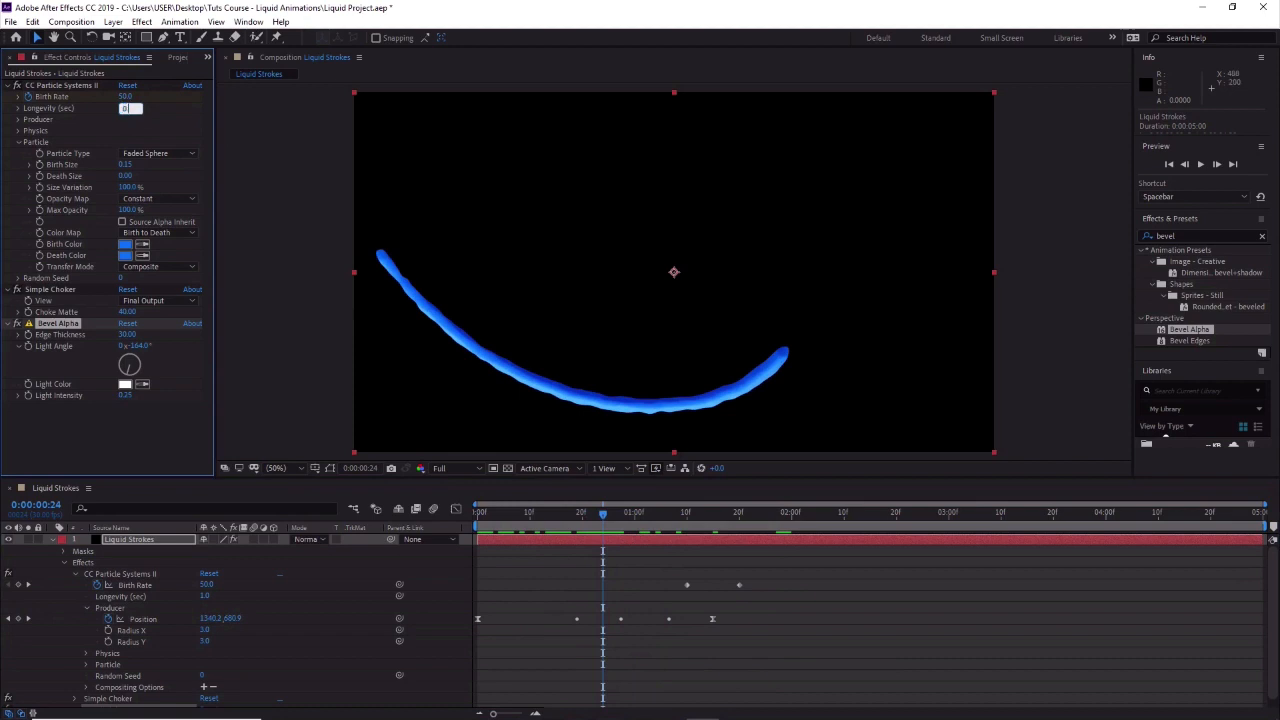
{"action": "type", "text": ".7"}
{"action": "key", "text": "Return"}
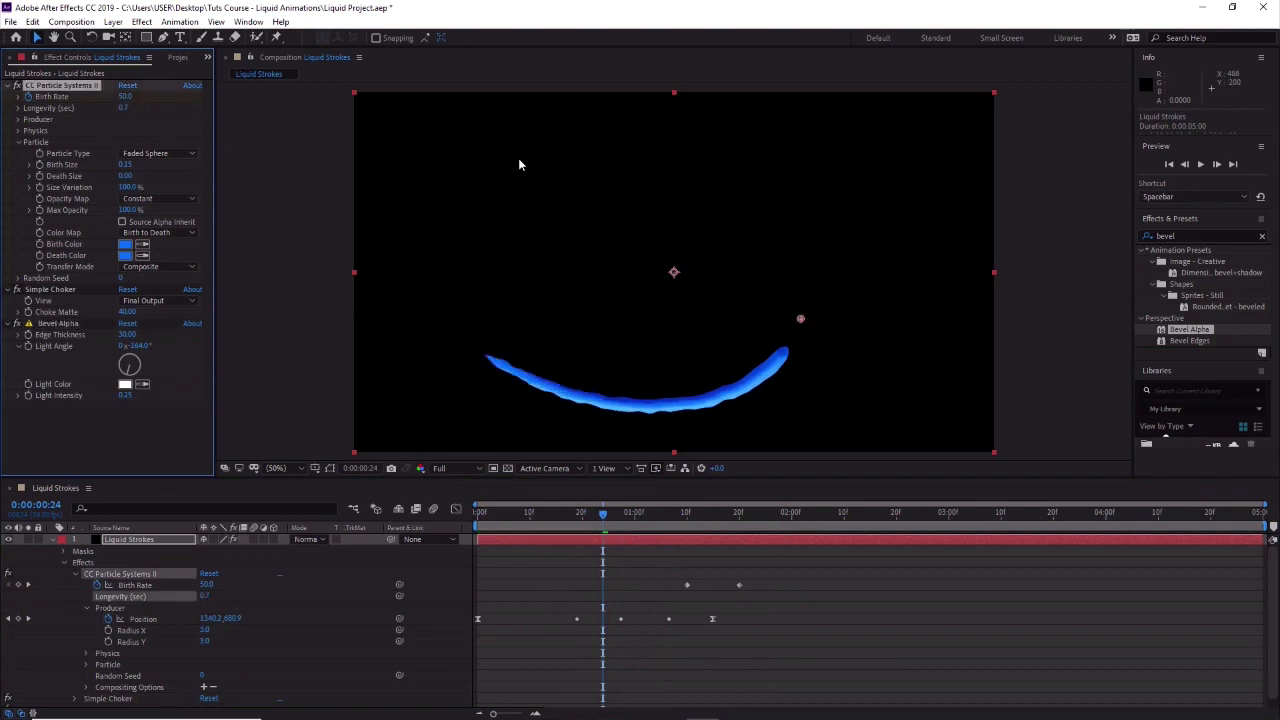
{"action": "mouse_move", "coordinate": [603, 513]}
{"action": "left_mouse_down"}
{"action": "mouse_move", "coordinate": [525, 515]}
{"action": "mouse_move", "coordinate": [667, 538]}
{"action": "mouse_move", "coordinate": [735, 522]}
{"action": "mouse_move", "coordinate": [535, 518]}
{"action": "mouse_move", "coordinate": [757, 522]}
{"action": "mouse_move", "coordinate": [565, 516]}
{"action": "left_mouse_up"}
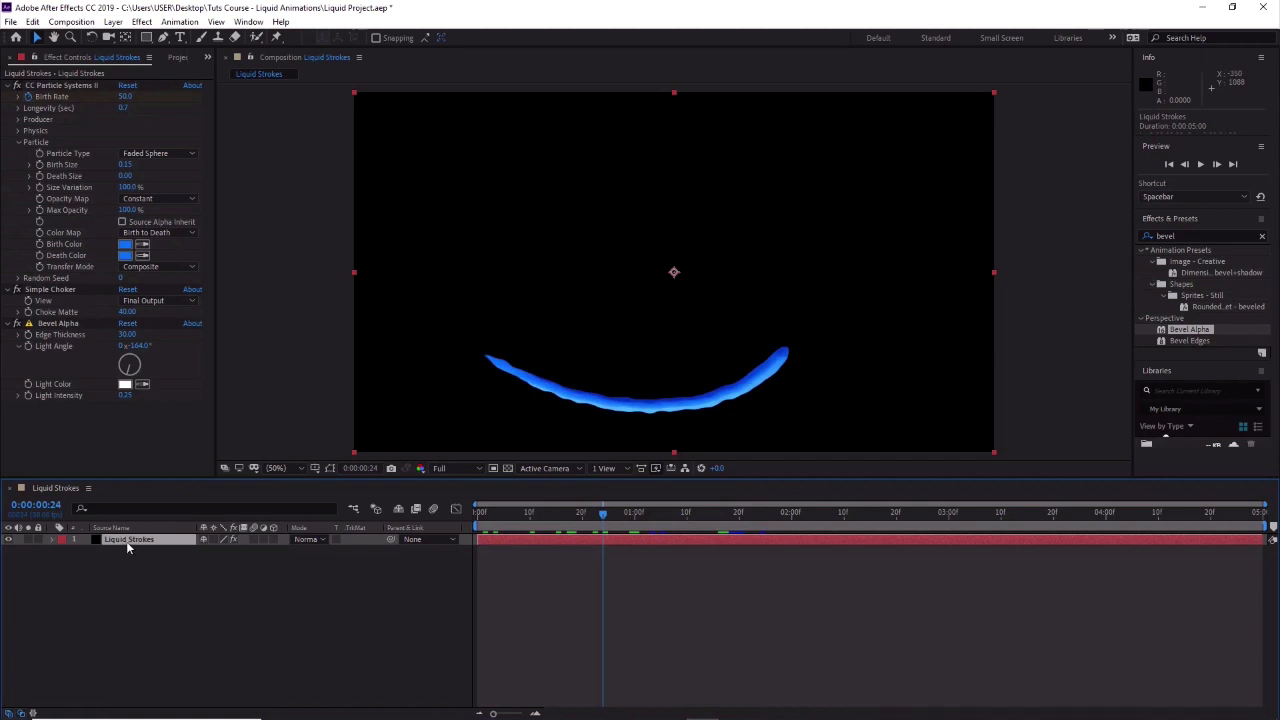
Duplicate the Liquid Strokes layer and flip the lower copy horizontally.
{"action": "key", "text": "ctrl+d"}
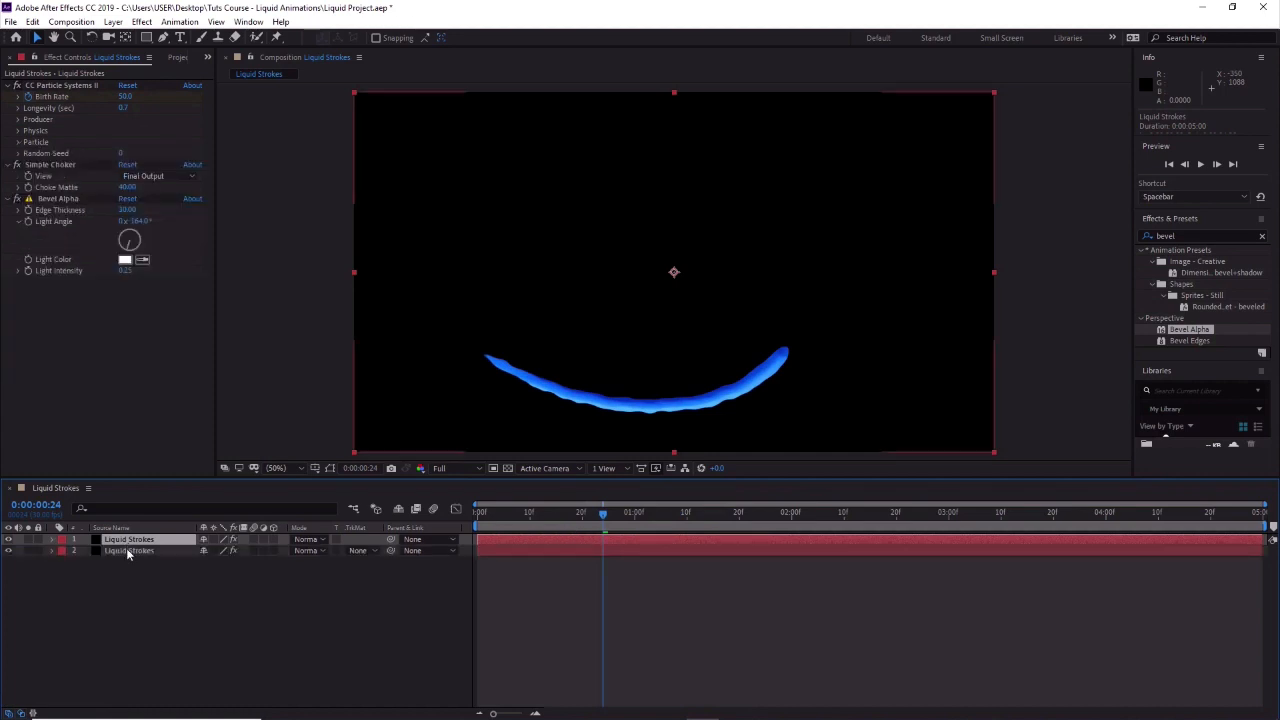
{"action": "left_click", "coordinate": [127, 549]}
{"action": "right_click", "coordinate": [127, 550]}
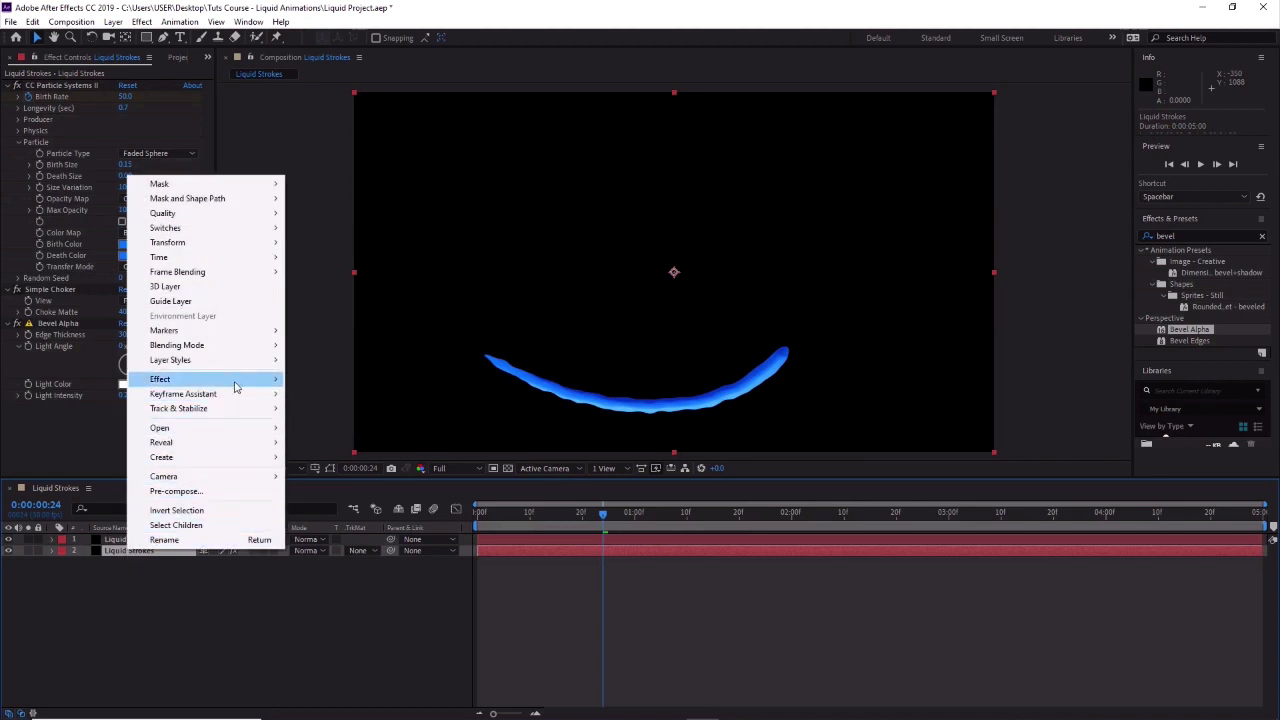
{"action": "mouse_move", "coordinate": [226, 248]}
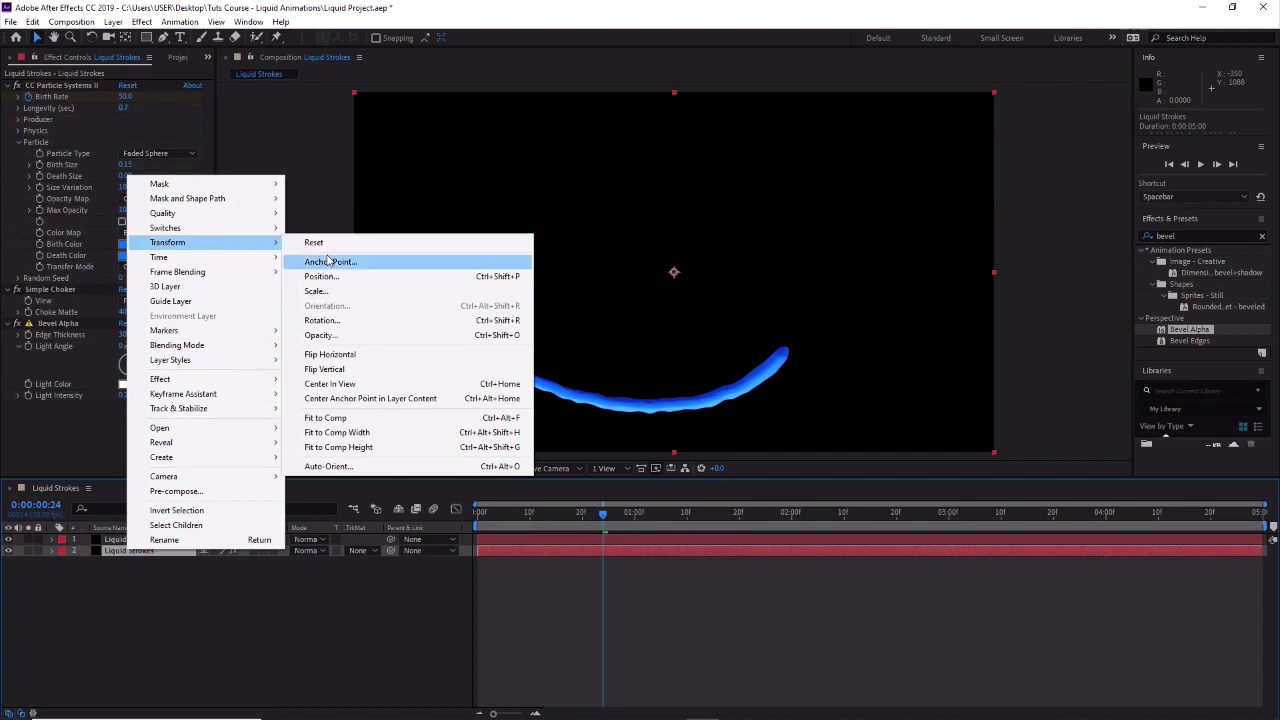
{"action": "left_click", "coordinate": [428, 366]}
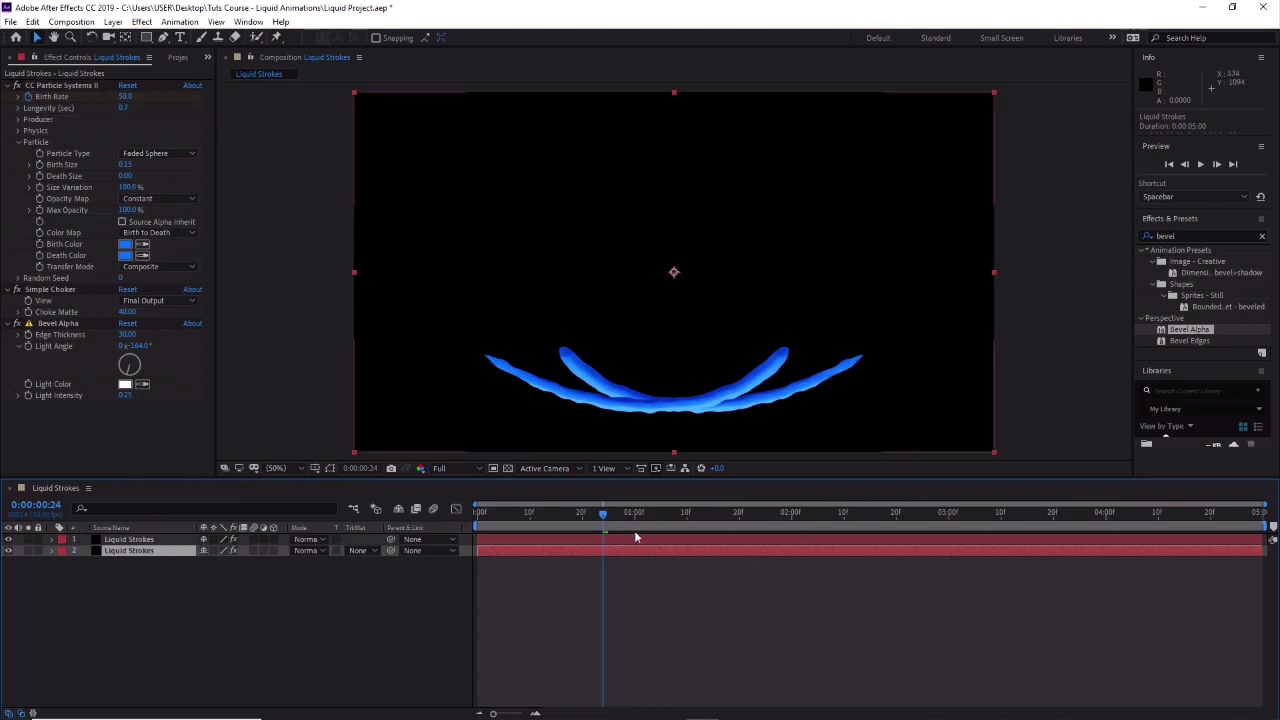
Move the current time to 0:00:00:25 and flip the lower Liquid Strokes layer vertically.
{"action": "mouse_move", "coordinate": [605, 515]}
{"action": "left_mouse_down"}
{"action": "mouse_move", "coordinate": [753, 533]}
{"action": "mouse_move", "coordinate": [506, 530]}
{"action": "mouse_move", "coordinate": [797, 520]}
{"action": "mouse_move", "coordinate": [545, 517]}
{"action": "mouse_move", "coordinate": [705, 517]}
{"action": "mouse_move", "coordinate": [608, 512]}
{"action": "left_mouse_up"}
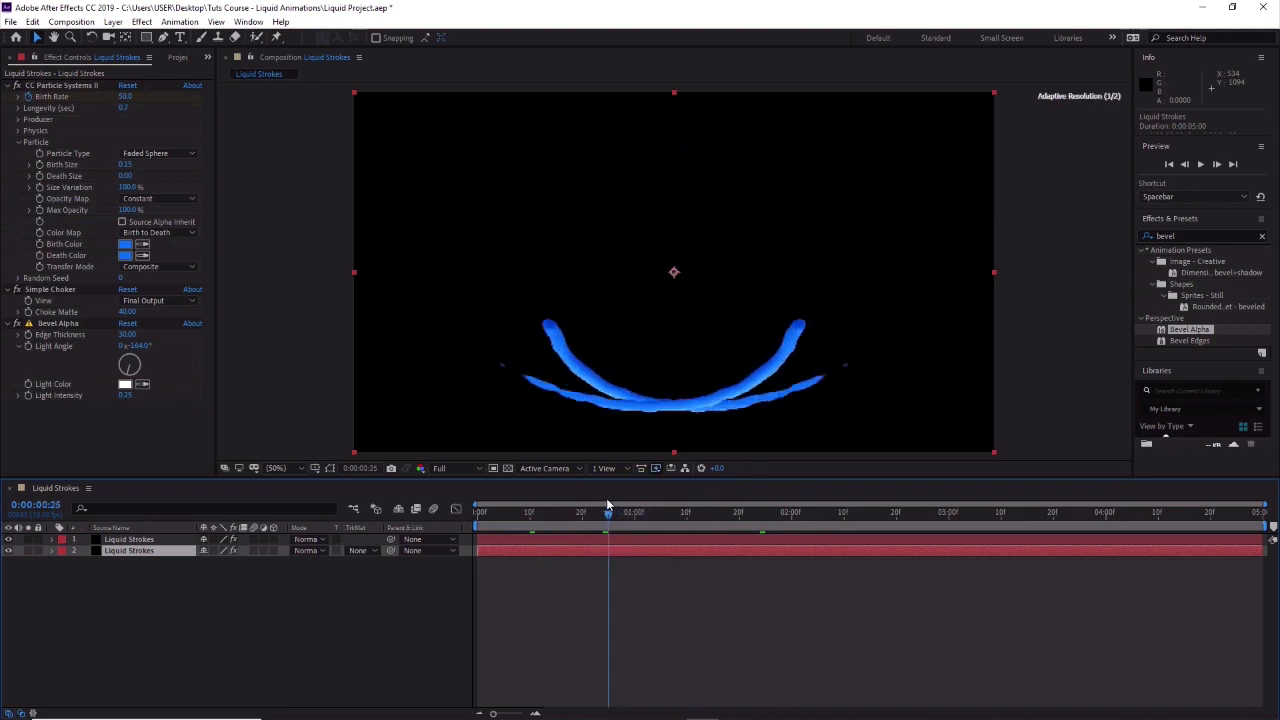
{"action": "right_click", "coordinate": [136, 550]}
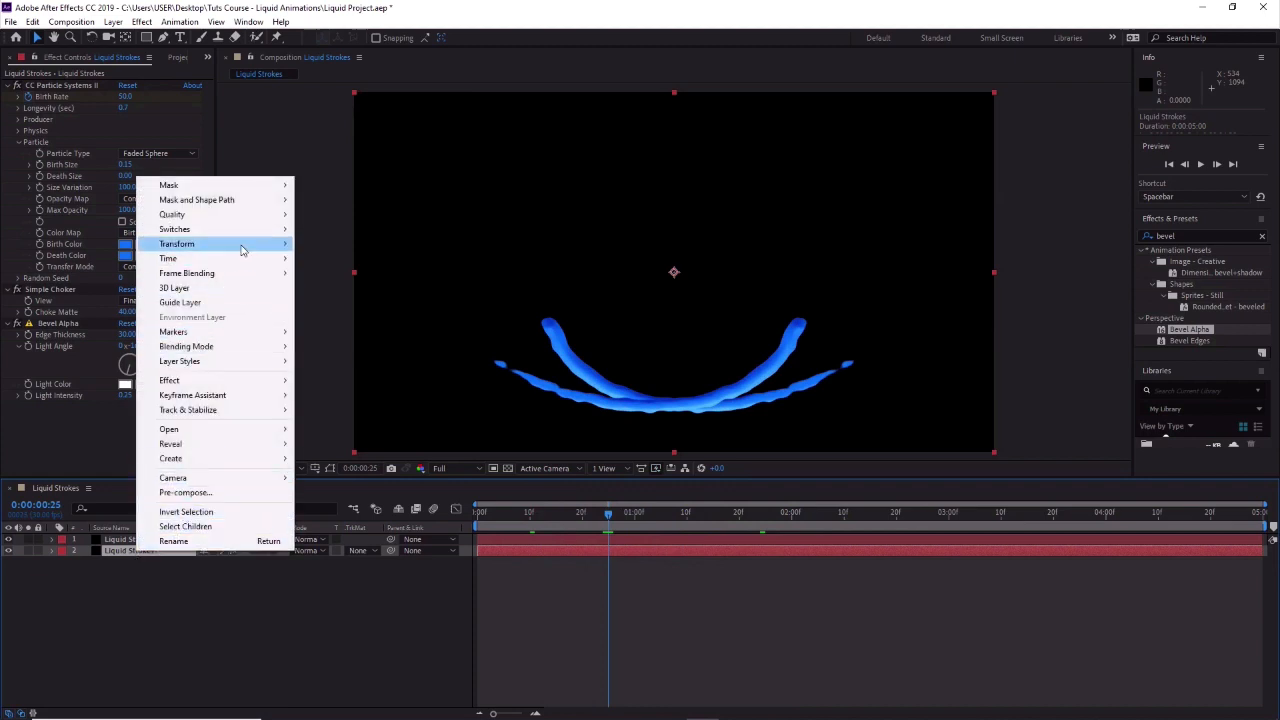
{"action": "mouse_move", "coordinate": [241, 250]}
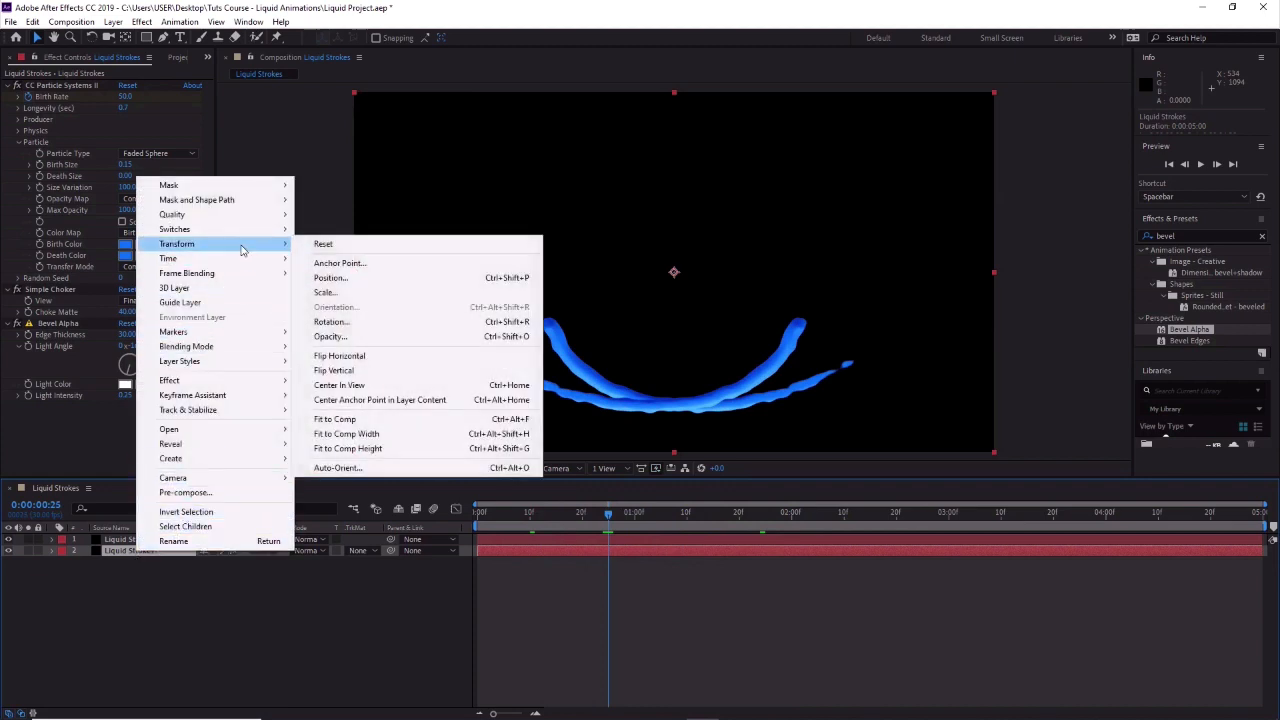
{"action": "left_click", "coordinate": [470, 371]}
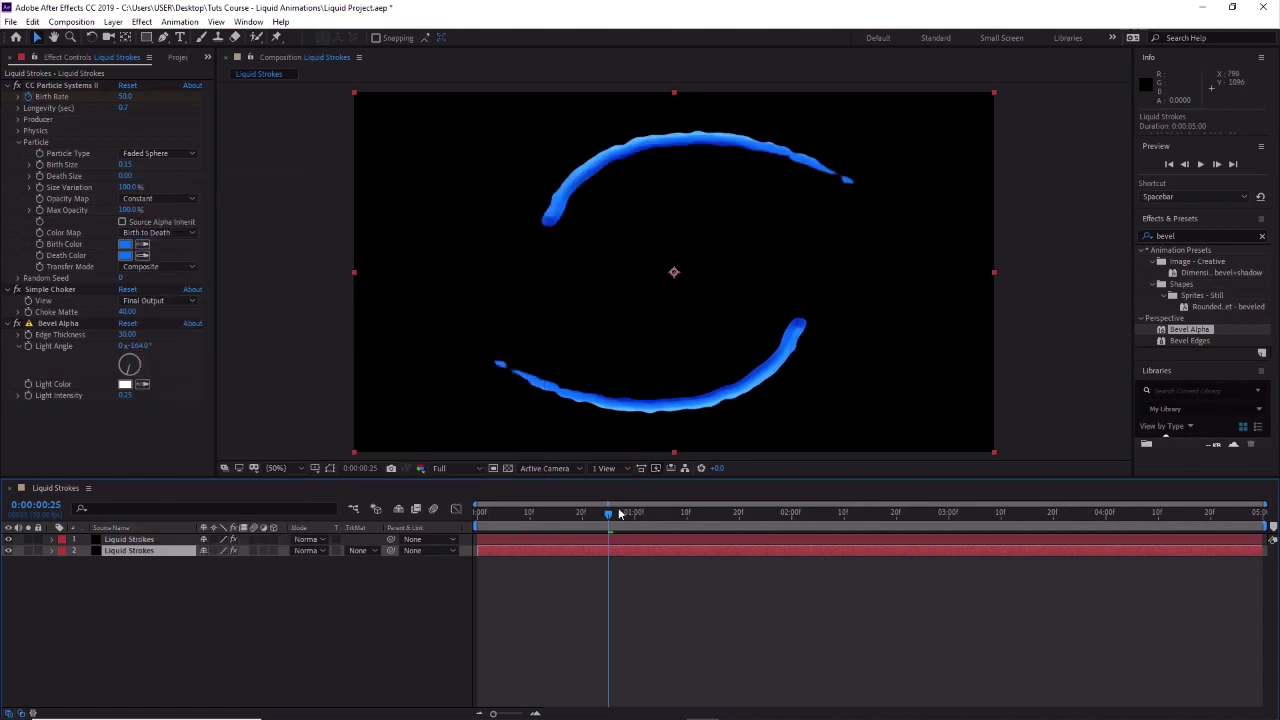
Preview the two mirrored strokes from the first frame to check how they move and meet in the centre.
{"action": "mouse_move", "coordinate": [607, 518]}
{"action": "left_mouse_down"}
{"action": "mouse_move", "coordinate": [517, 518]}
{"action": "mouse_move", "coordinate": [586, 524]}
{"action": "mouse_move", "coordinate": [764, 500]}
{"action": "mouse_move", "coordinate": [416, 509]}
{"action": "left_mouse_up"}
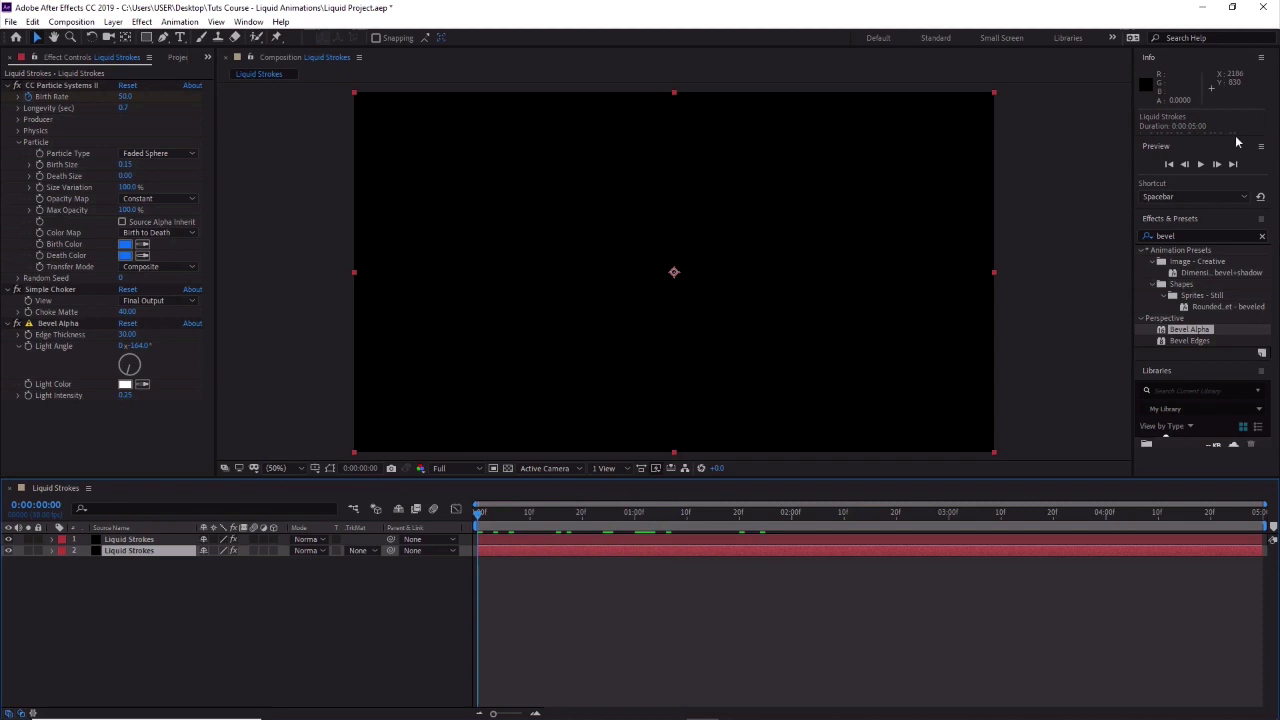
{"action": "left_click", "coordinate": [1204, 165]}
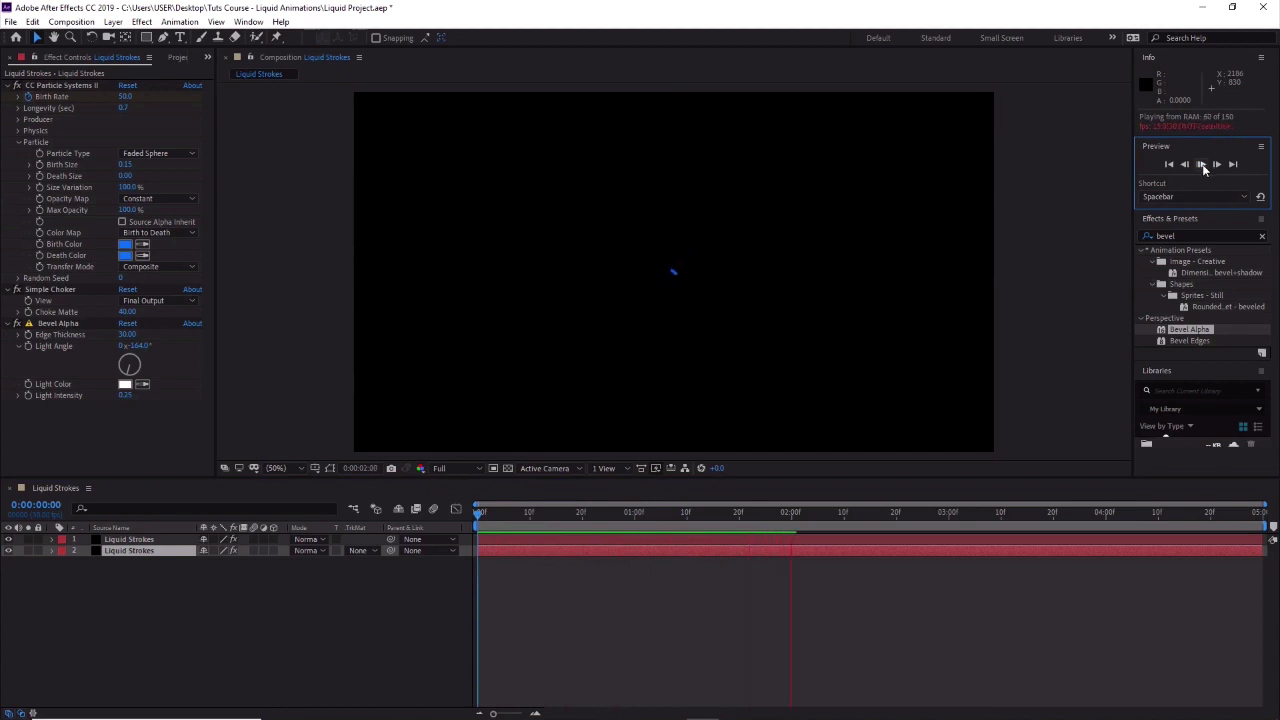
{"action": "left_click", "coordinate": [1201, 165]}
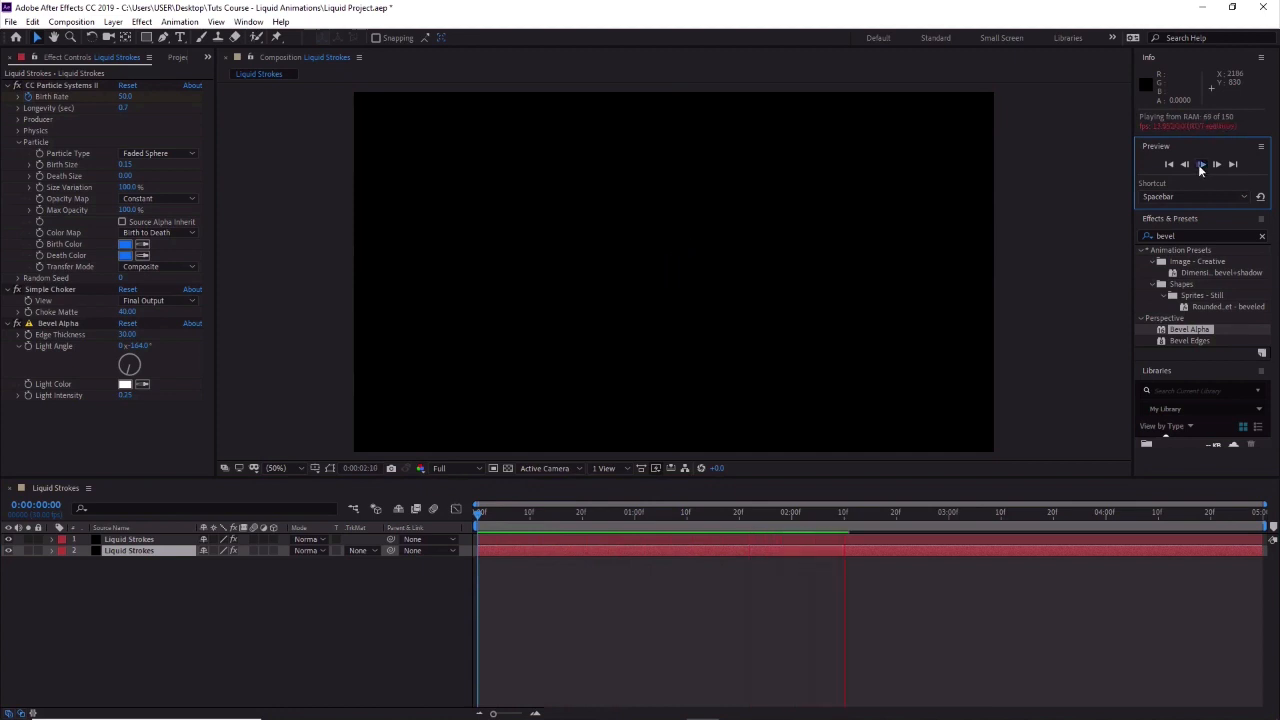
{"action": "left_click_drag", "start_coordinate": [626, 513], "coordinate": [438, 508]}
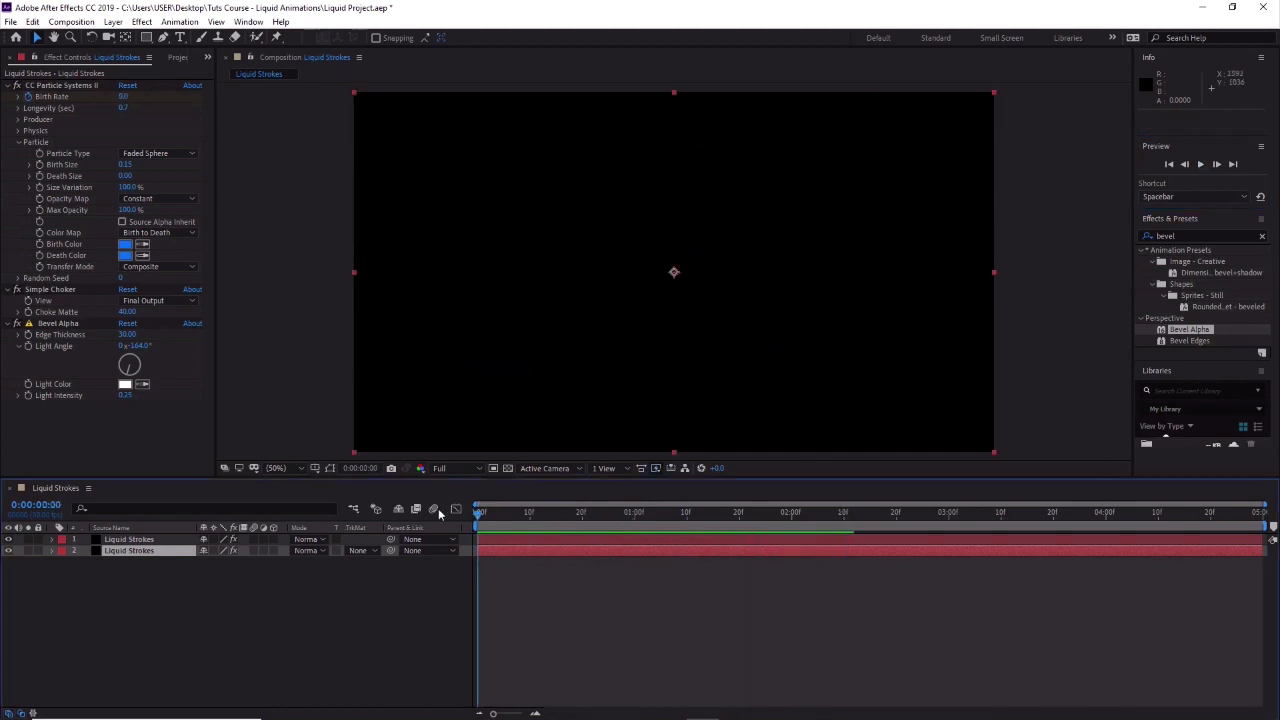
{"action": "left_click", "coordinate": [1203, 165]}
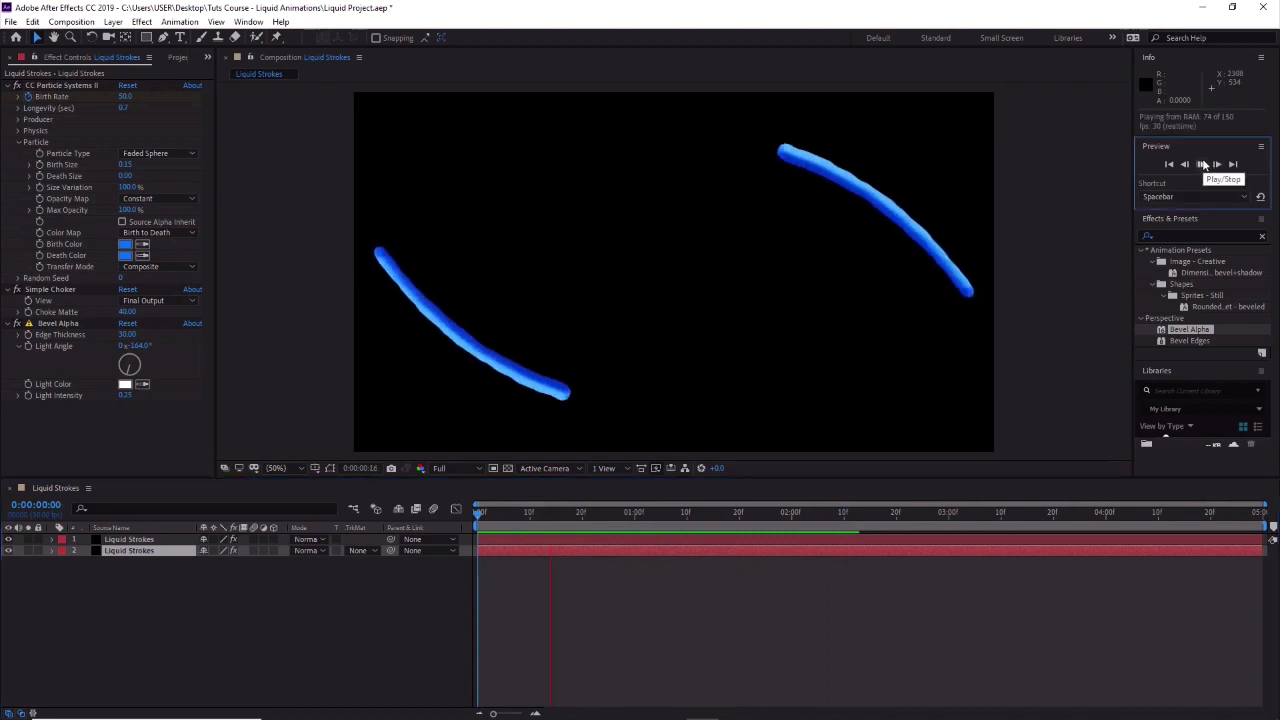
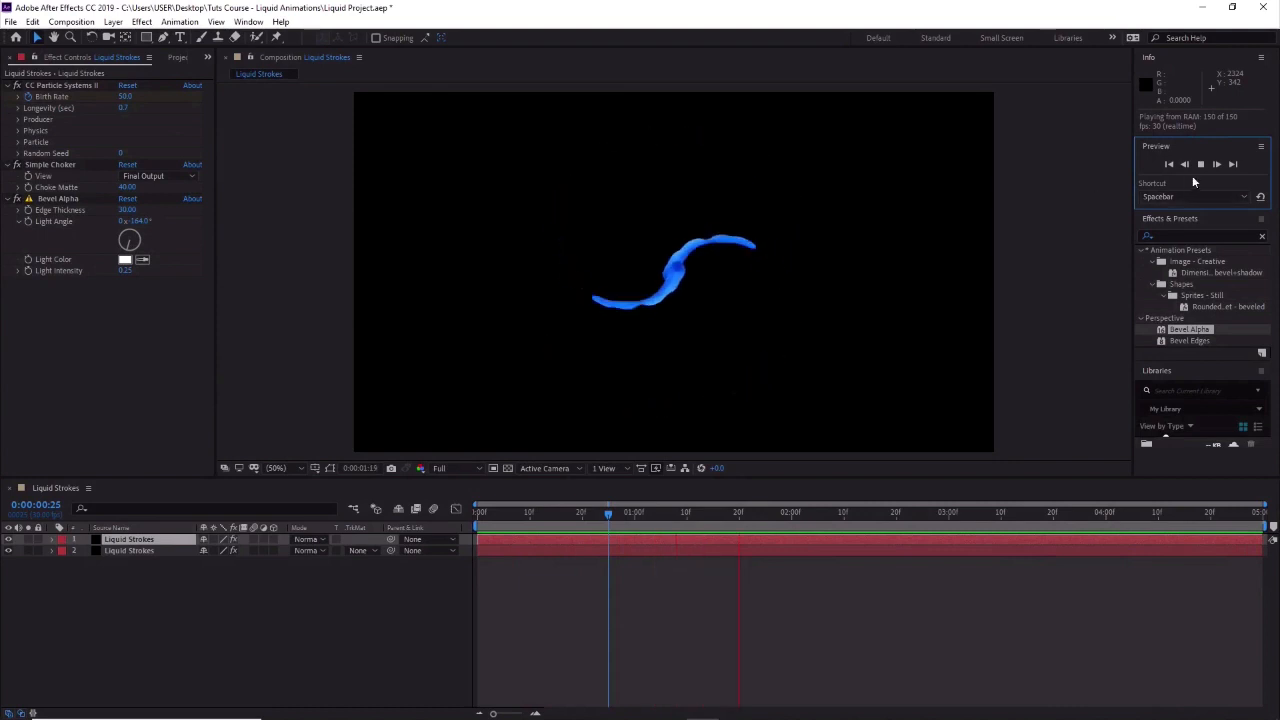
{"action": "left_click", "coordinate": [1201, 168]}
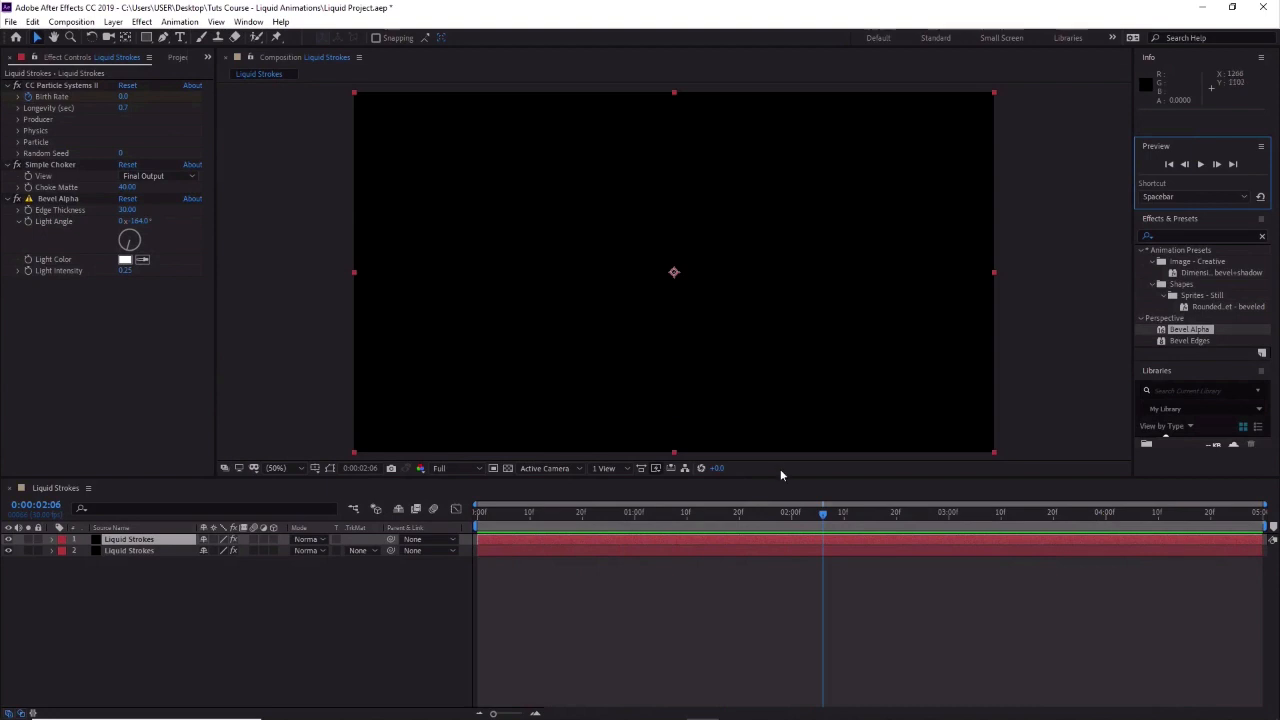
Move the current time to 0:00:01:15, where the strokes meet in the centre, and deselect all layers.
{"action": "left_click", "coordinate": [818, 516]}
{"action": "mouse_move", "coordinate": [818, 516]}
{"action": "left_mouse_down"}
{"action": "mouse_move", "coordinate": [670, 520]}
{"action": "mouse_move", "coordinate": [710, 518]}
{"action": "left_mouse_up"}
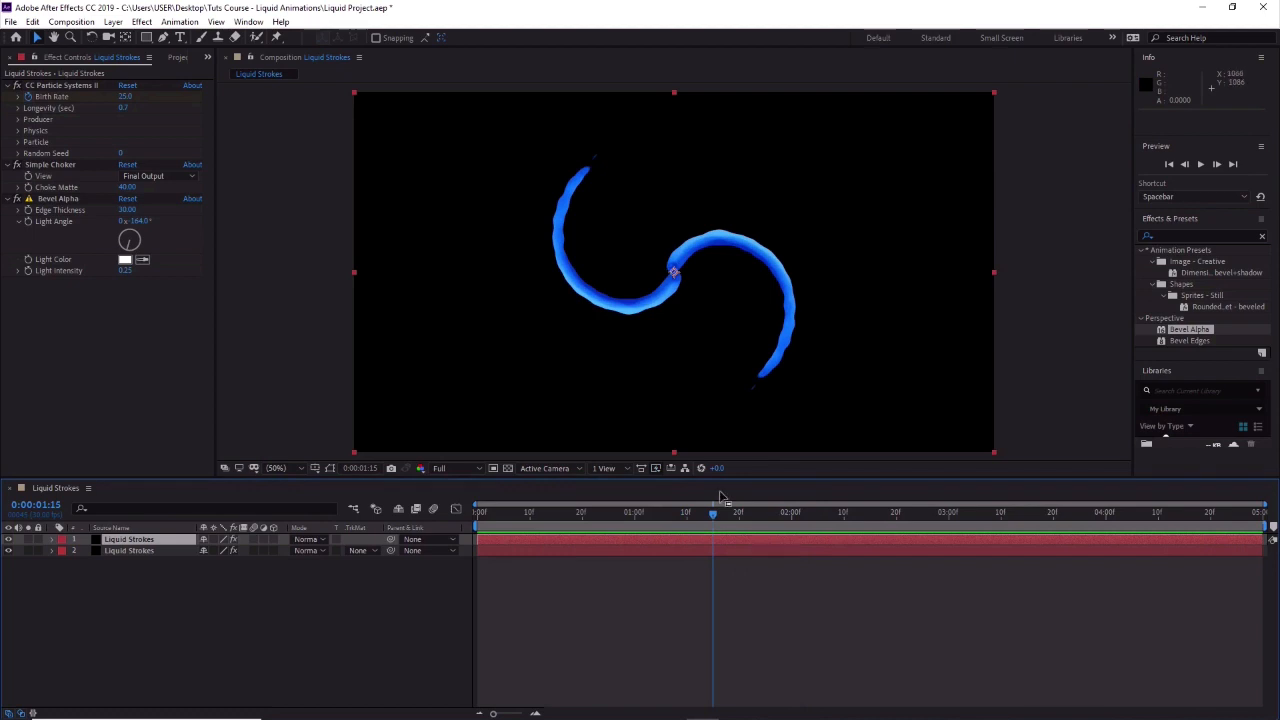
{"action": "mouse_move", "coordinate": [720, 512]}
{"action": "left_mouse_down"}
{"action": "mouse_move", "coordinate": [747, 513]}
{"action": "mouse_move", "coordinate": [702, 521]}
{"action": "mouse_move", "coordinate": [718, 521]}
{"action": "left_mouse_up"}
{"action": "left_click", "coordinate": [341, 586]}
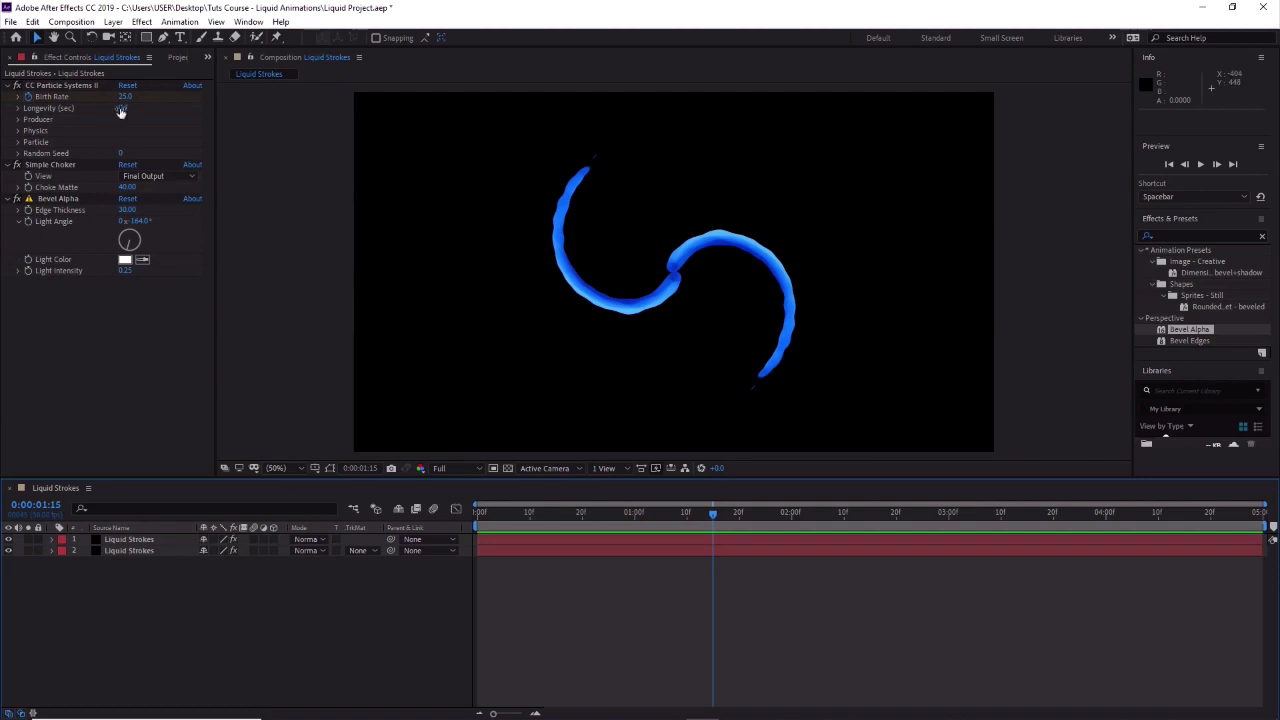
Choose the Ellipse tool and set its fill to None.
{"action": "left_click", "coordinate": [147, 37]}
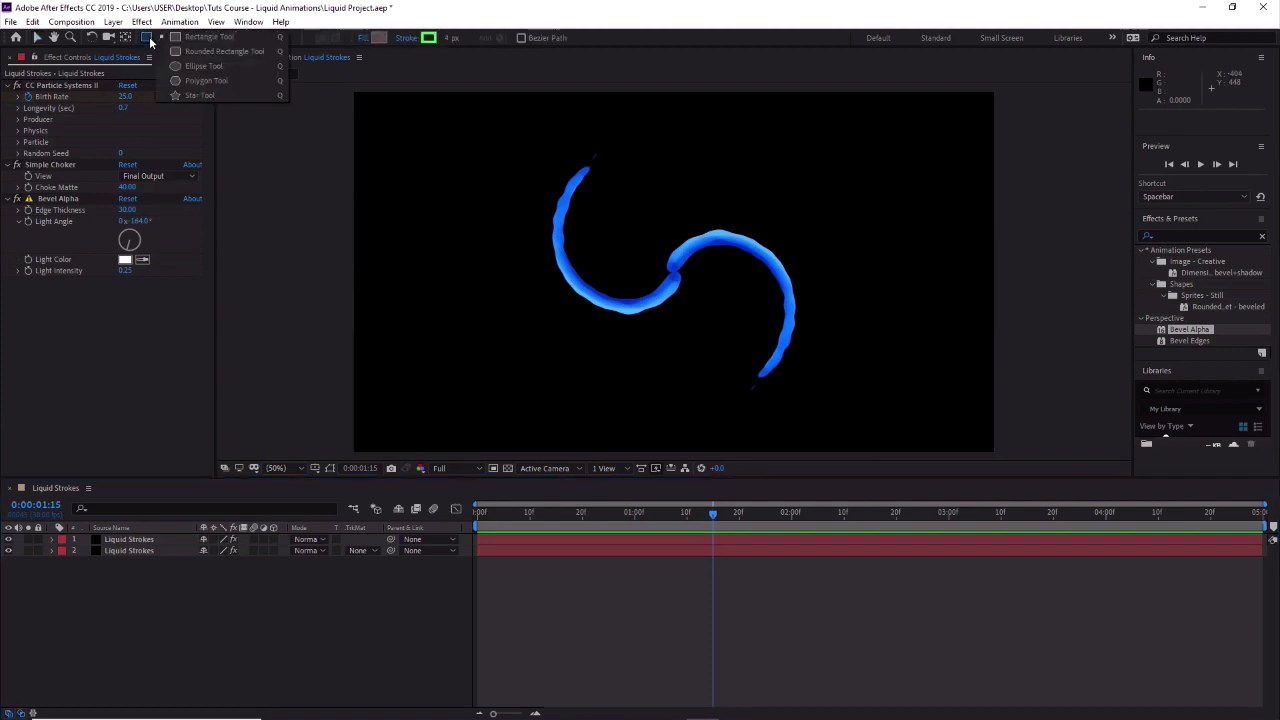
{"action": "left_click", "coordinate": [218, 65]}
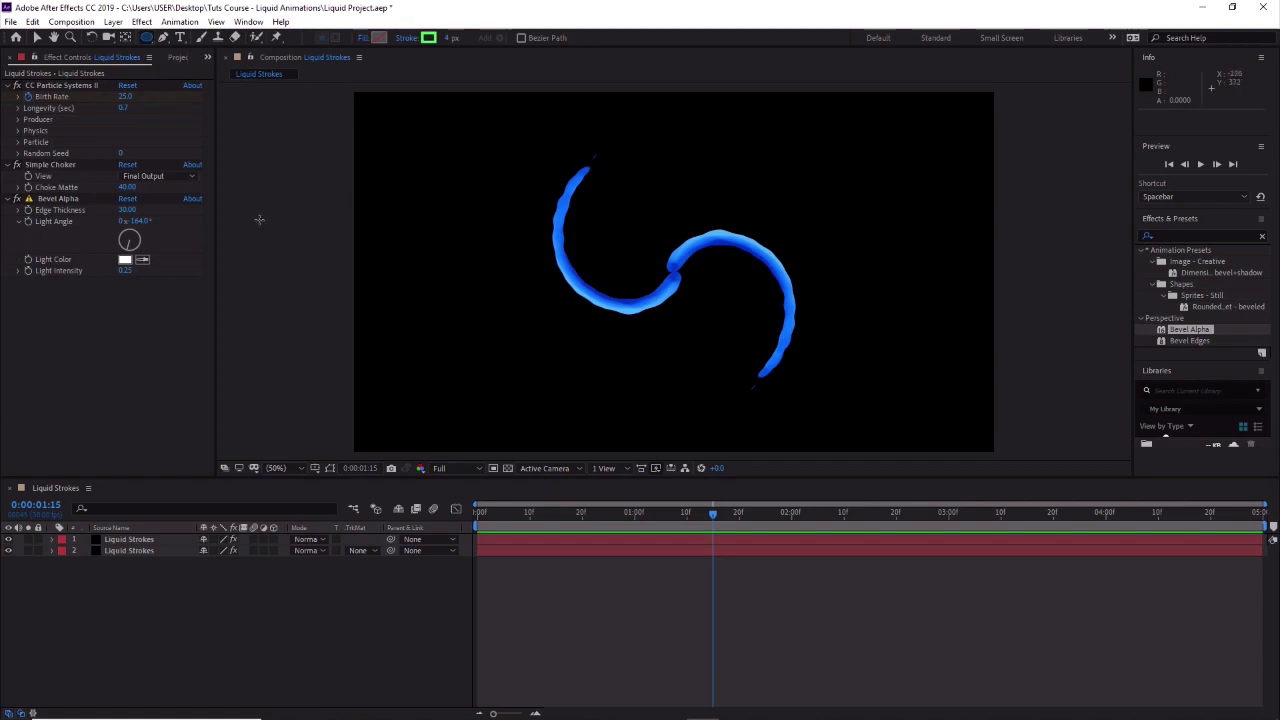
{"action": "left_click", "coordinate": [381, 39]}
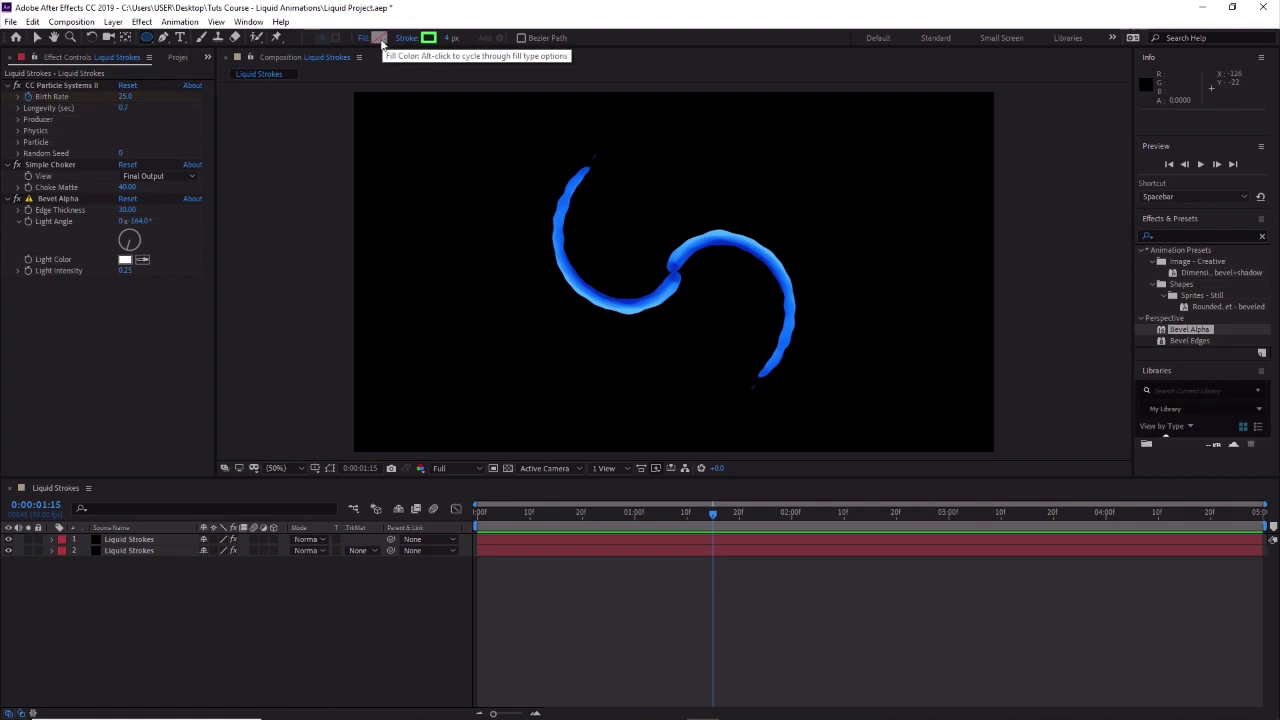
{"action": "left_click", "coordinate": [789, 172]}
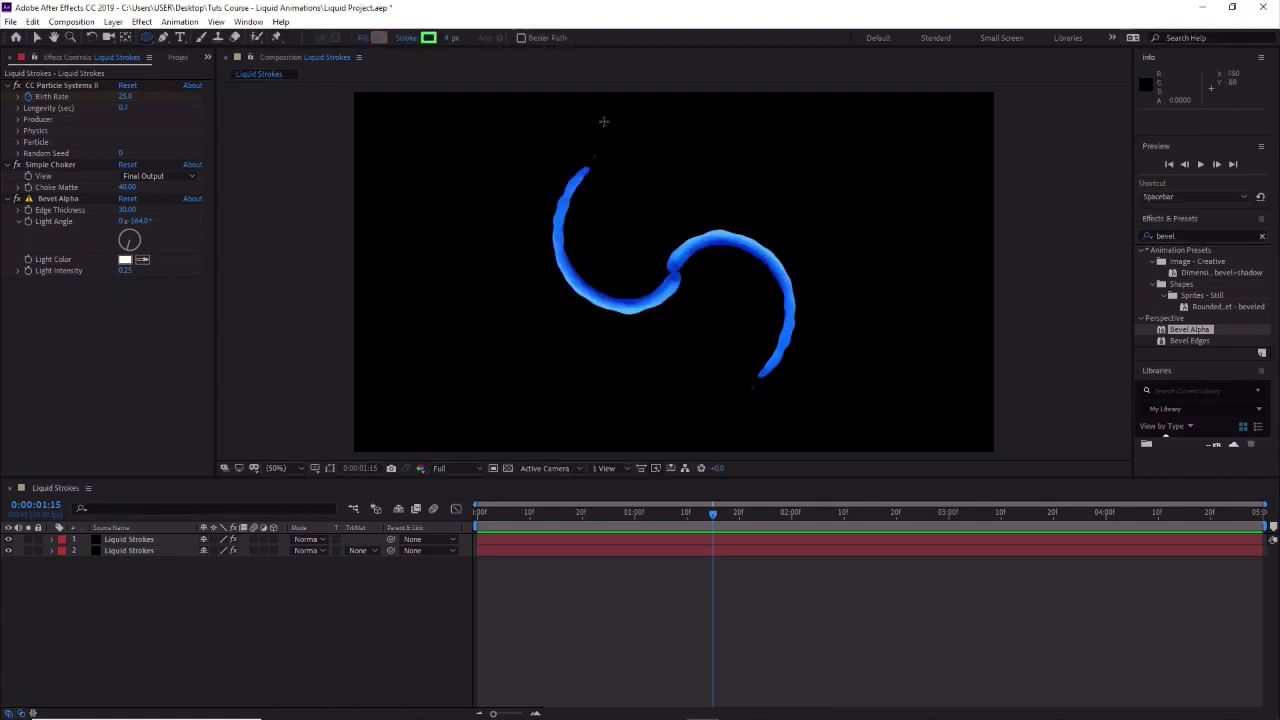
{"action": "left_click", "coordinate": [362, 40]}
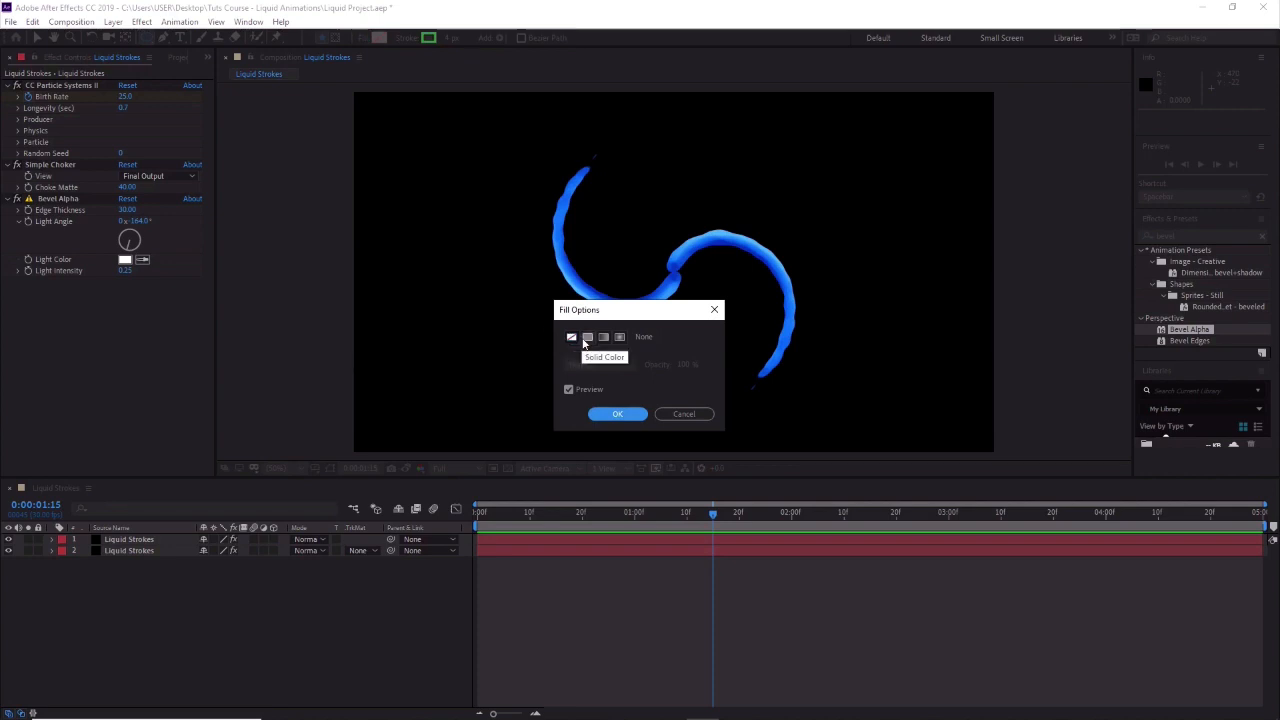
{"action": "left_click", "coordinate": [617, 414]}
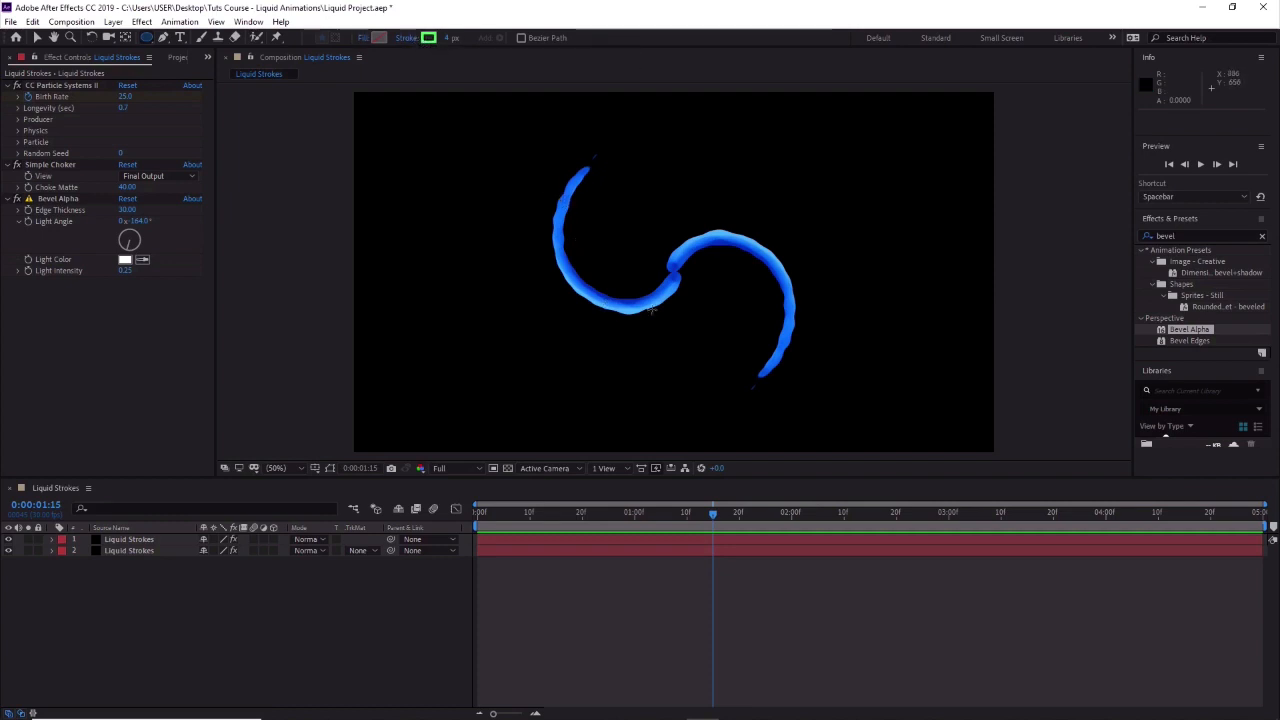
Set the shape stroke color to the blue sampled from the liquid stroke in the composition.
{"action": "left_click", "coordinate": [428, 39]}
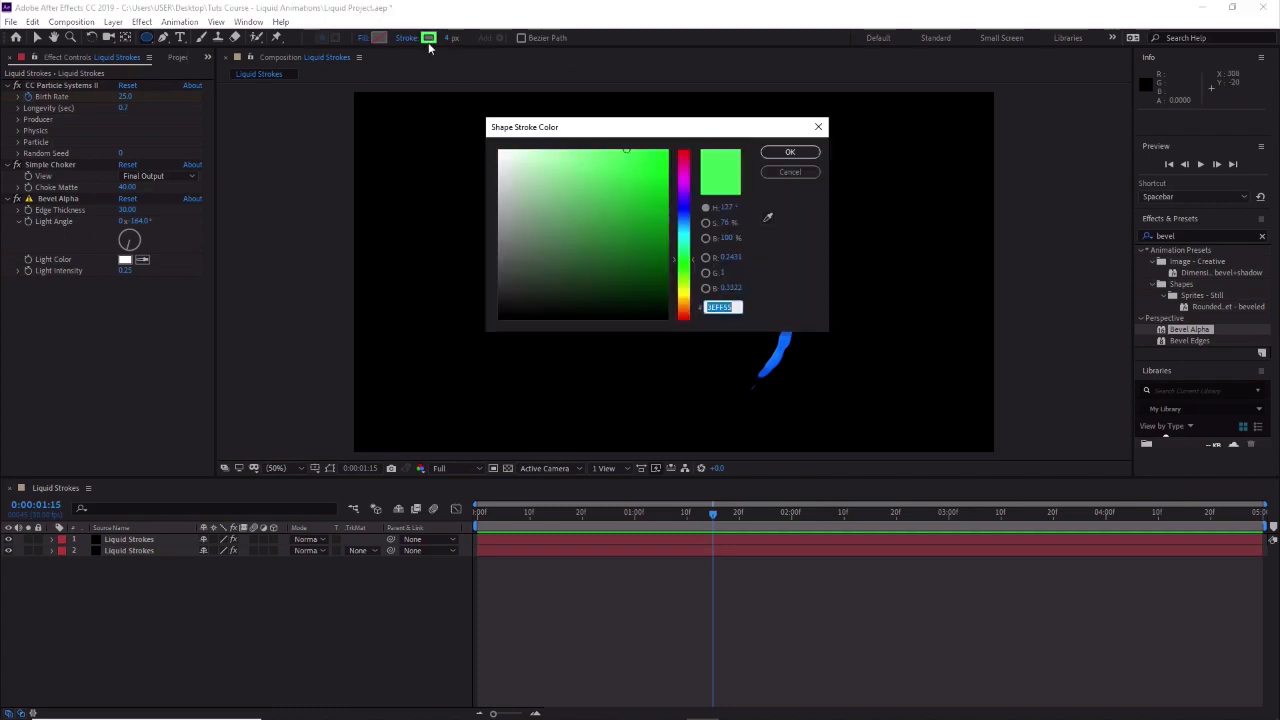
{"action": "left_click", "coordinate": [768, 219]}
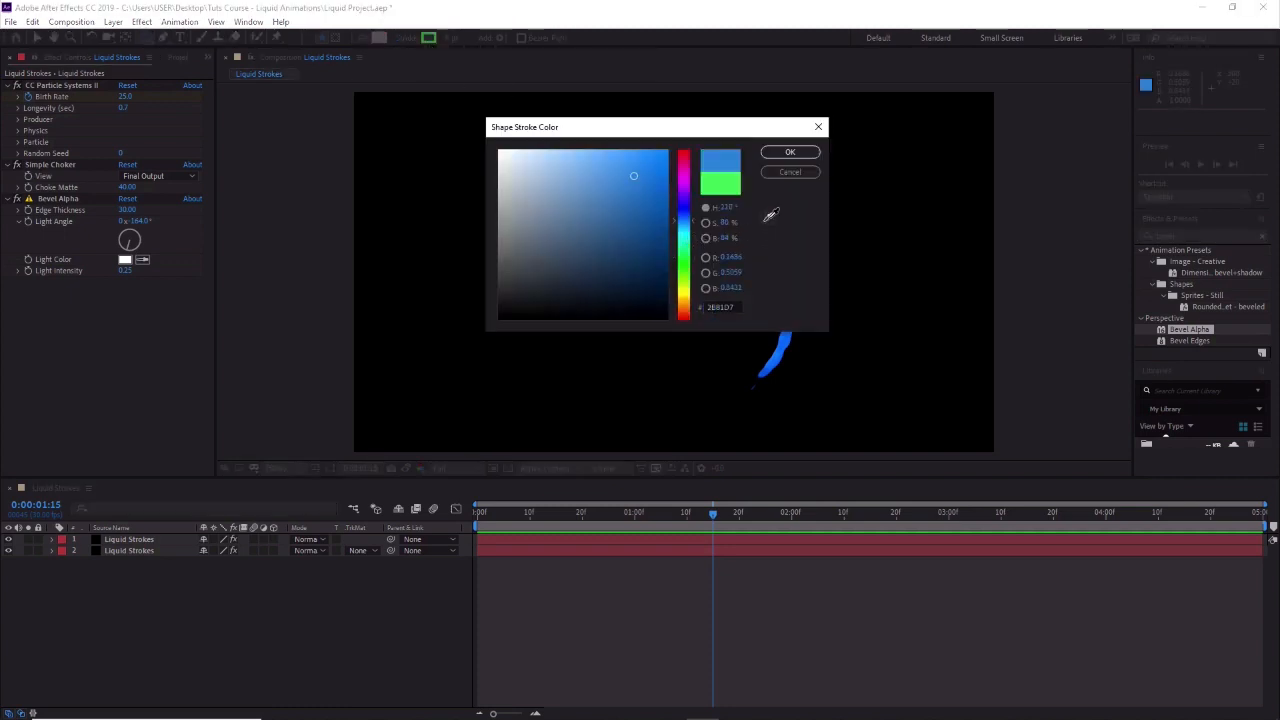
{"action": "left_click", "coordinate": [783, 346]}
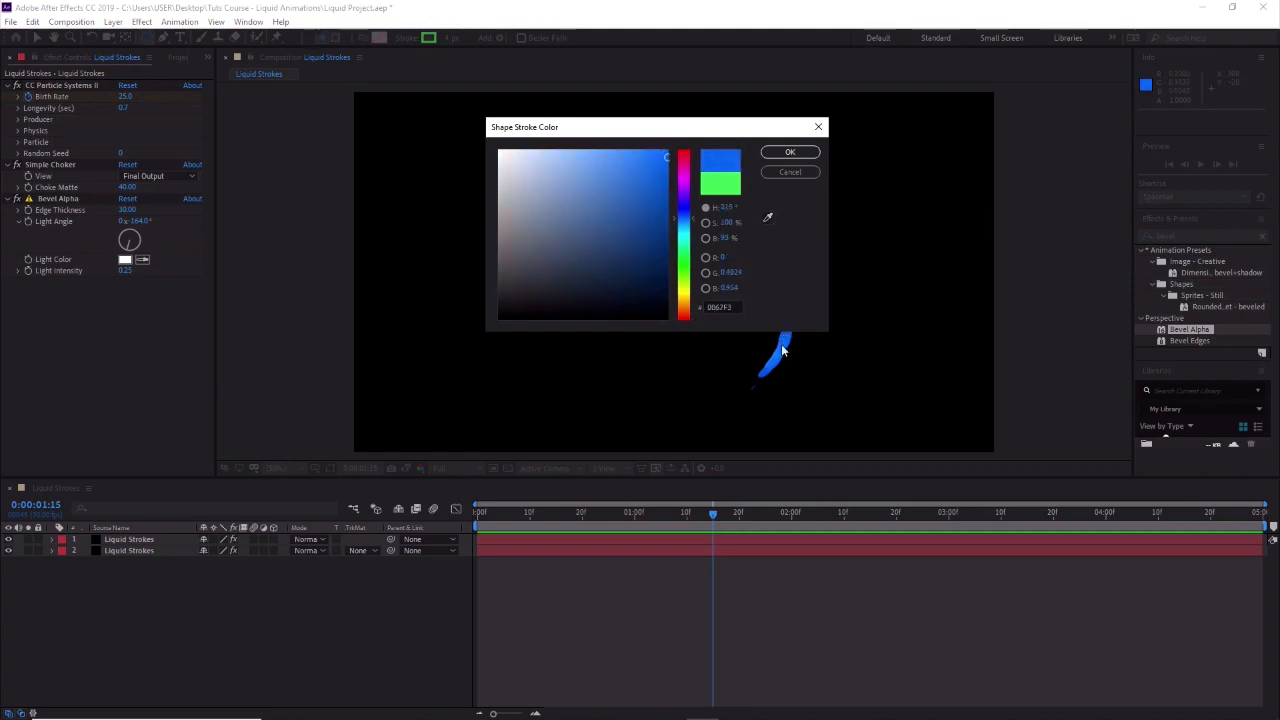
{"action": "left_click", "coordinate": [791, 155]}
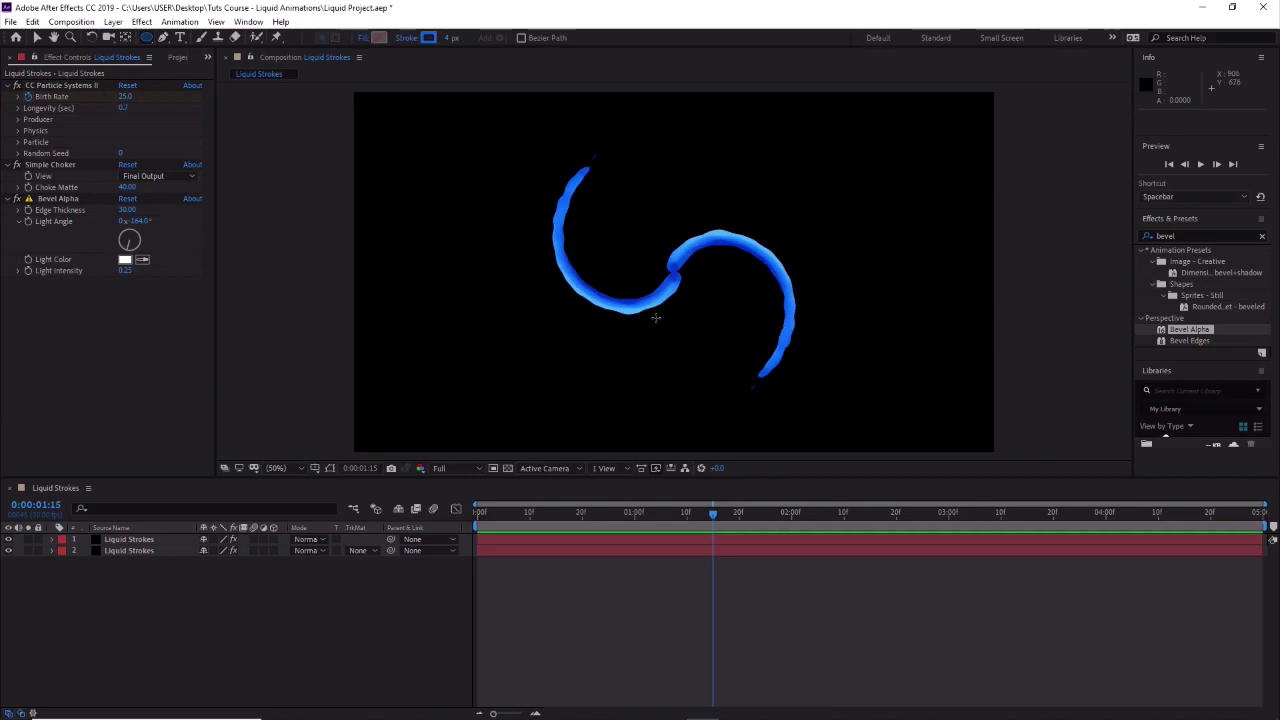
Set the shape stroke width to 40 px and draw a circle near the composition centre where the strokes meet.
{"action": "left_click", "coordinate": [450, 37]}
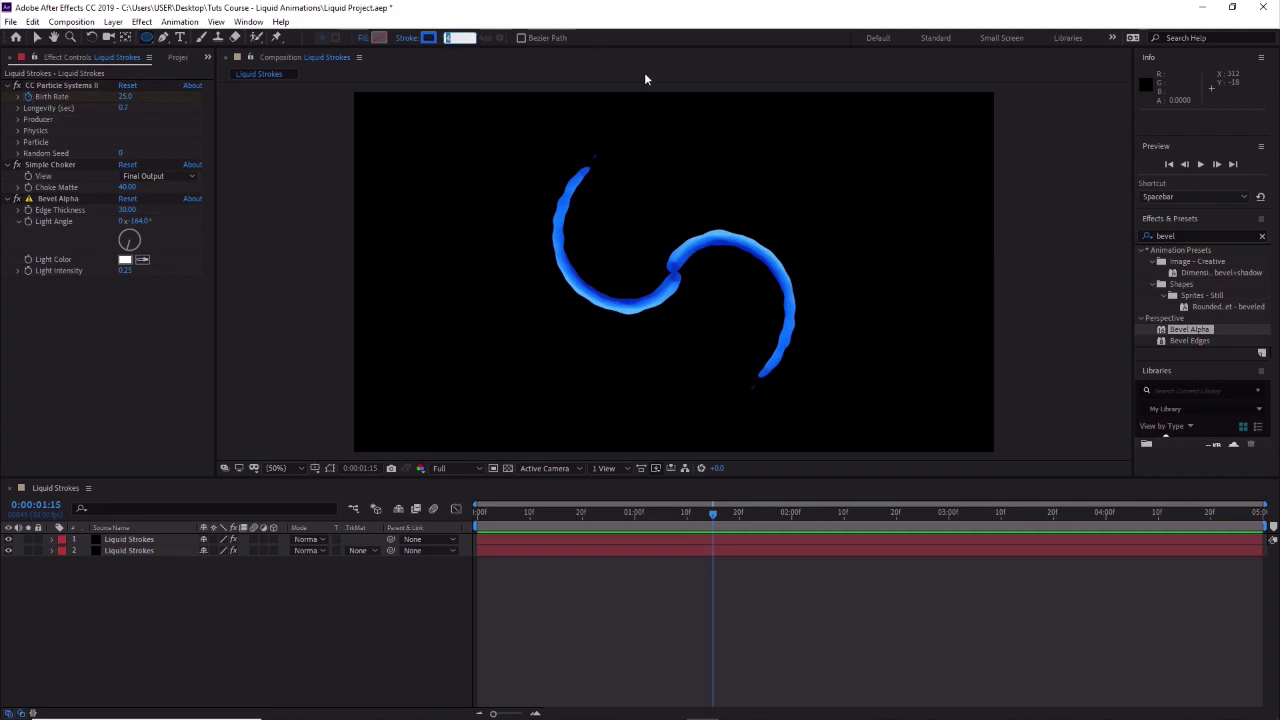
{"action": "type", "text": "40"}
{"action": "key", "text": "Return"}
{"action": "mouse_move", "coordinate": [667, 261]}
{"action": "left_mouse_down"}
{"action": "mouse_move", "coordinate": [651, 243]}
{"action": "mouse_move", "coordinate": [731, 328]}
{"action": "left_mouse_up"}
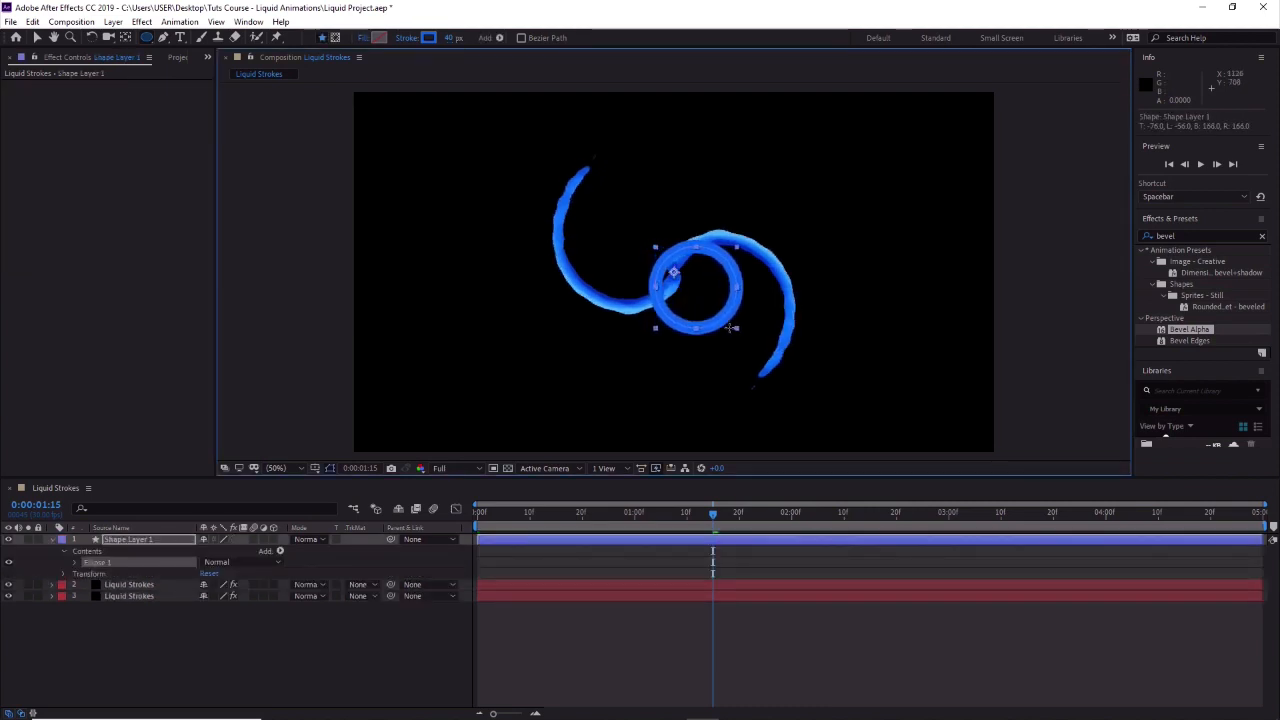
Move the circle over the meeting point and align it to the composition centre, horizontally and vertically, using Align.
{"action": "left_click", "coordinate": [38, 37]}
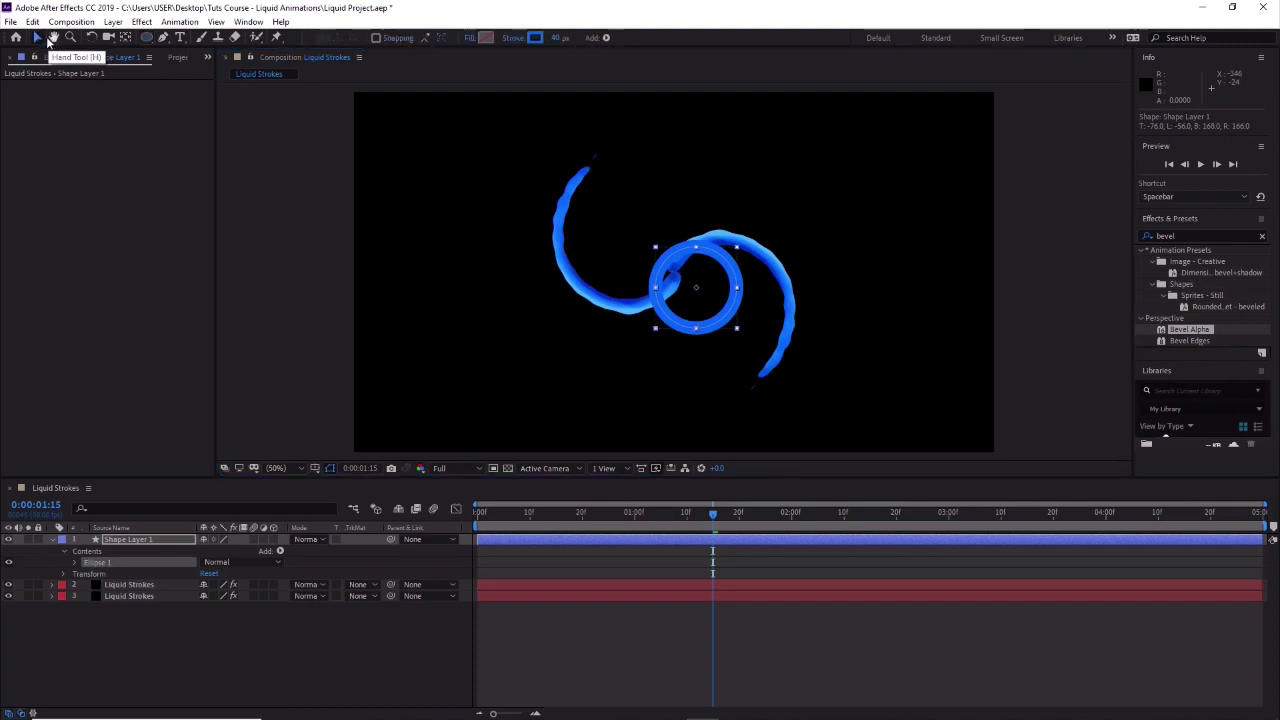
{"action": "left_click_drag", "start_coordinate": [732, 320], "coordinate": [707, 303]}
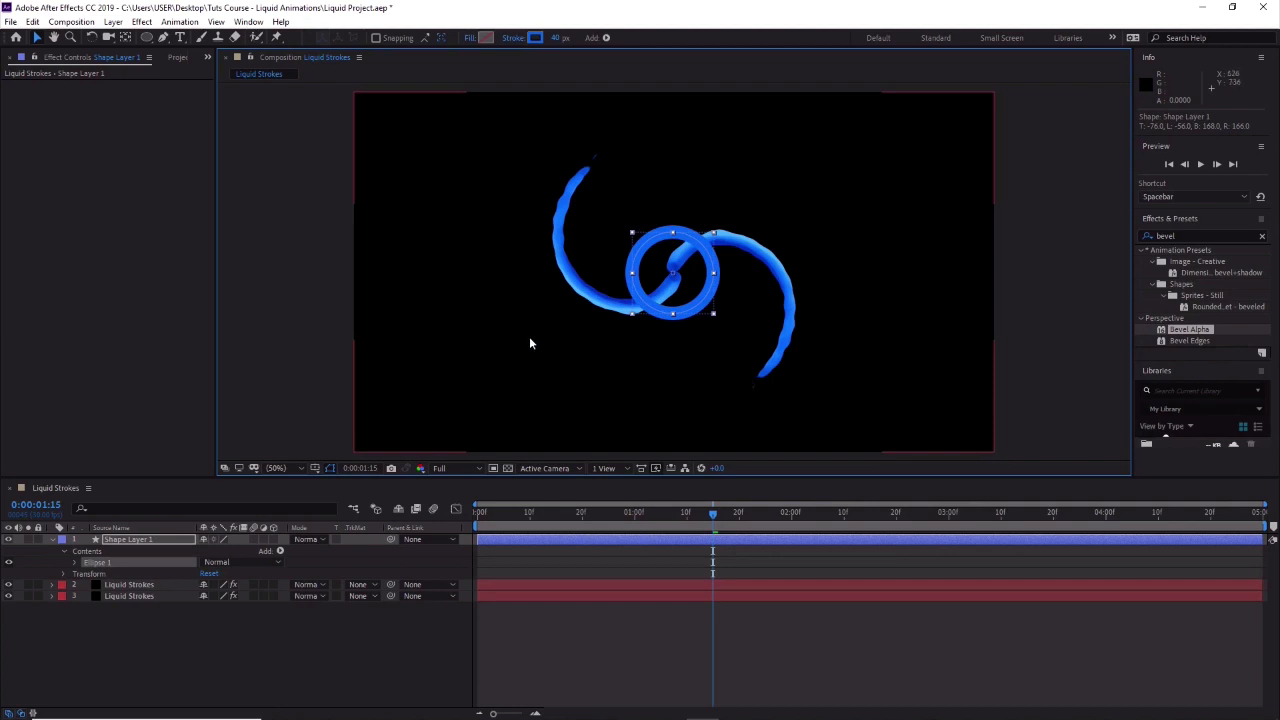
{"action": "left_click", "coordinate": [248, 21]}
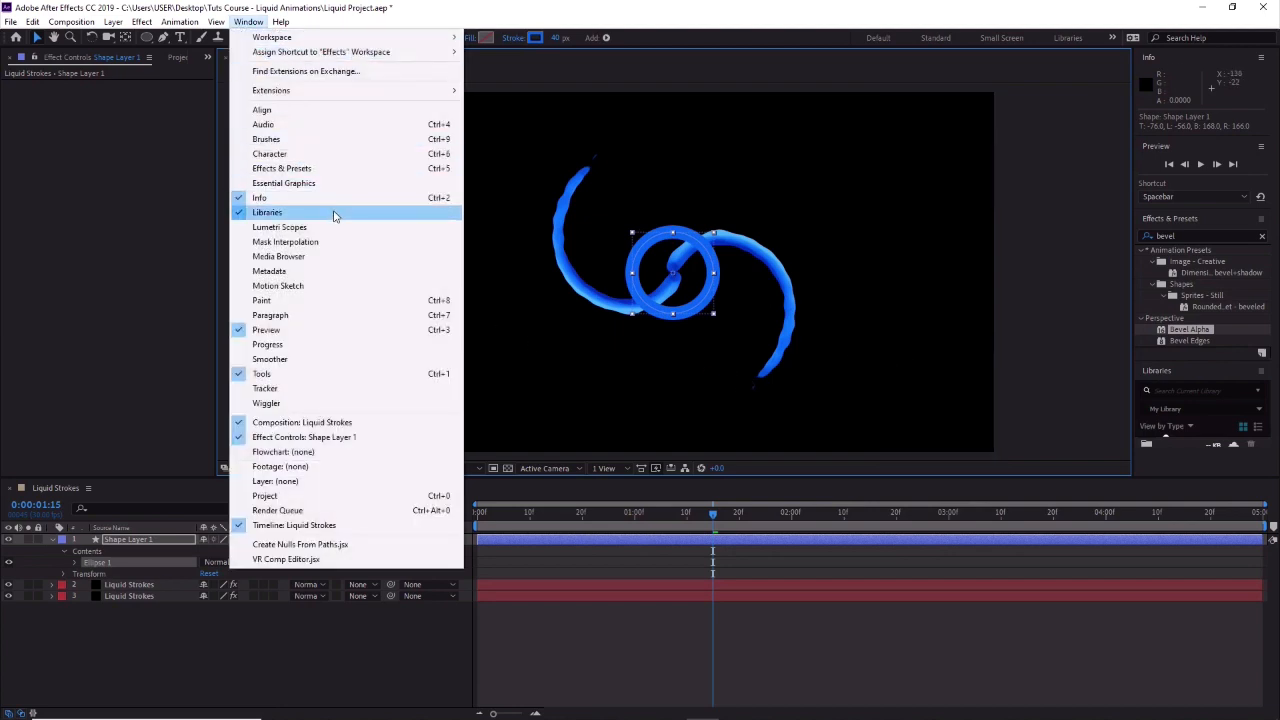
{"action": "left_click", "coordinate": [356, 116]}
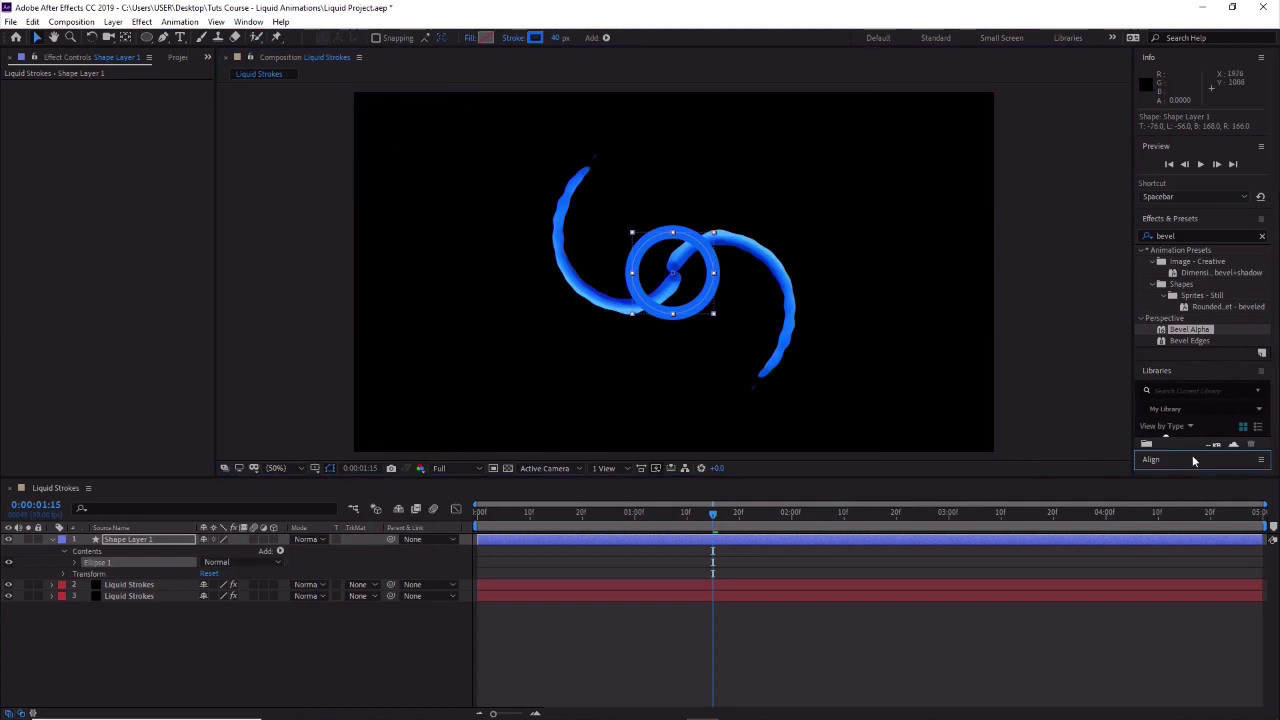
{"action": "left_click_drag", "start_coordinate": [1190, 455], "coordinate": [182, 163]}
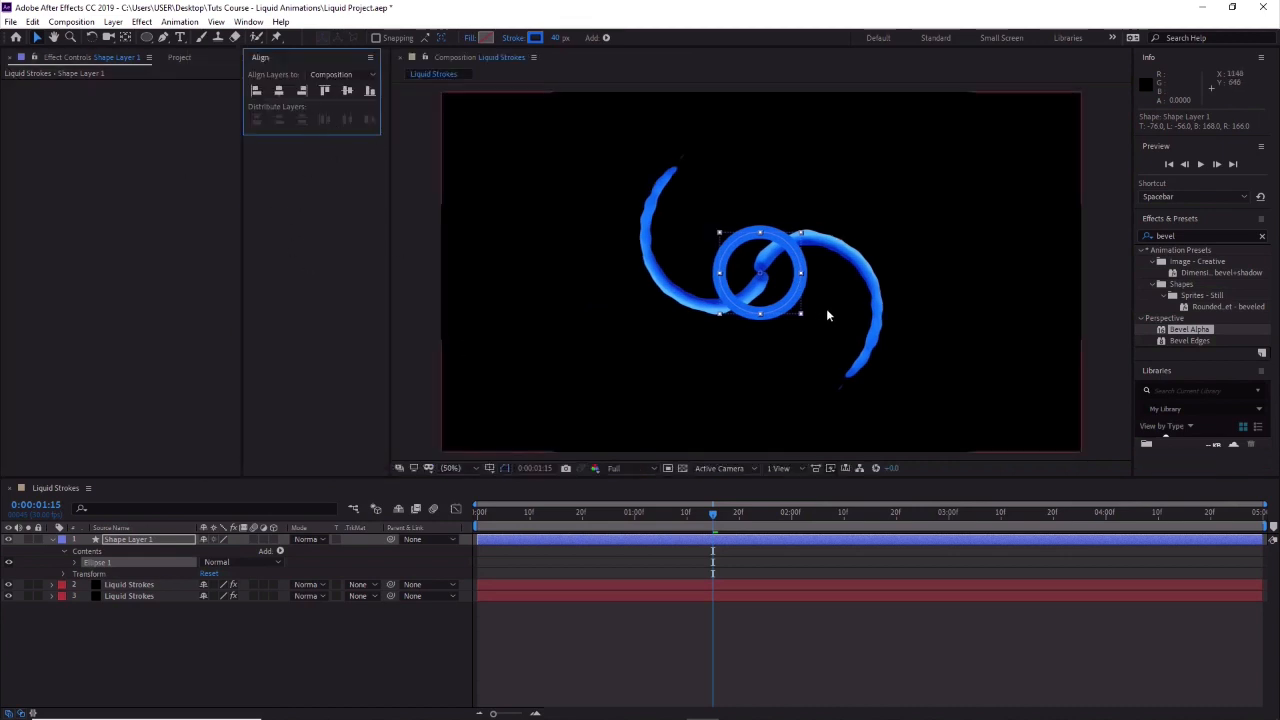
{"action": "left_click", "coordinate": [279, 91]}
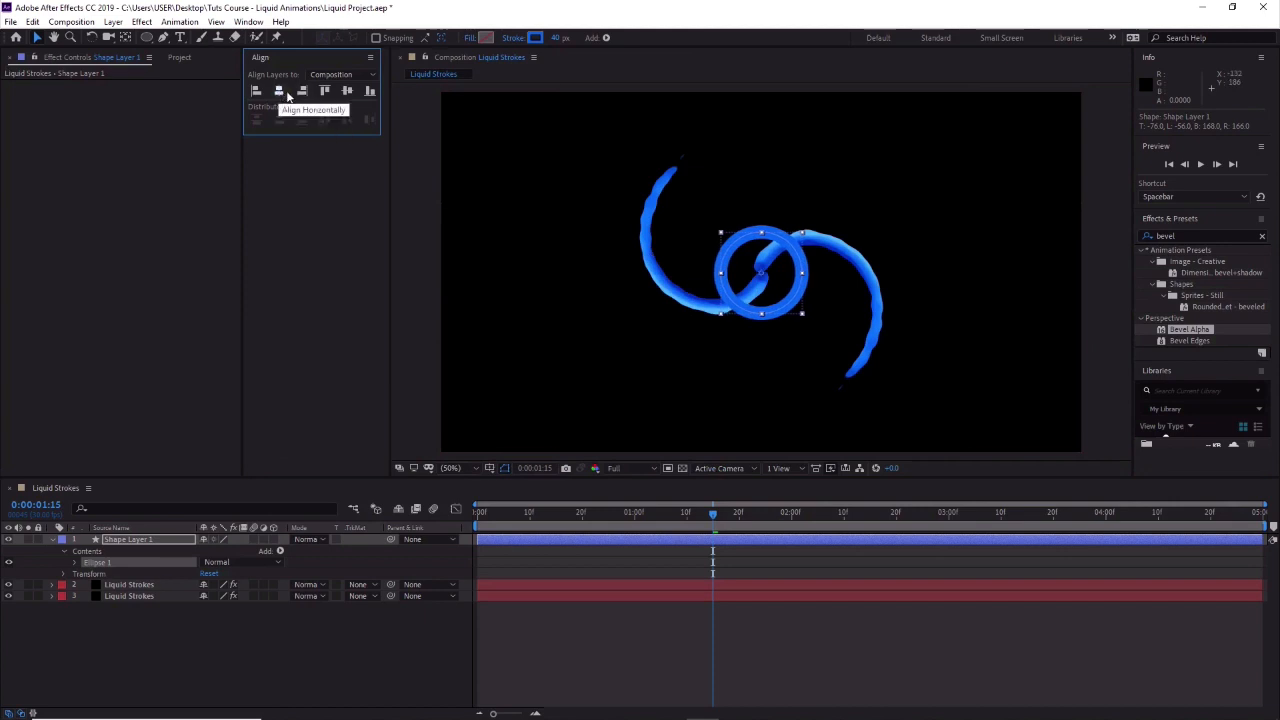
{"action": "left_click", "coordinate": [346, 91]}
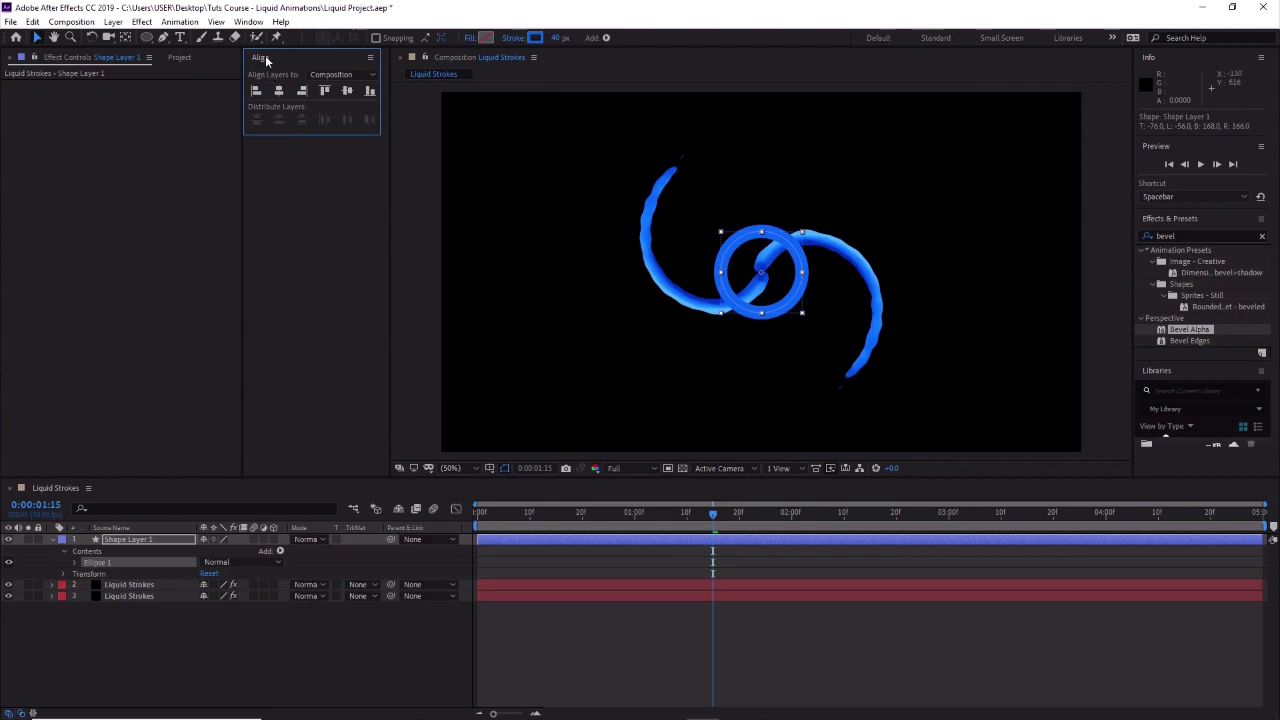
Dock the Align panel alongside Effect Controls and Project, and bring Effect Controls back to the front.
{"action": "left_click_drag", "start_coordinate": [262, 60], "coordinate": [197, 266]}
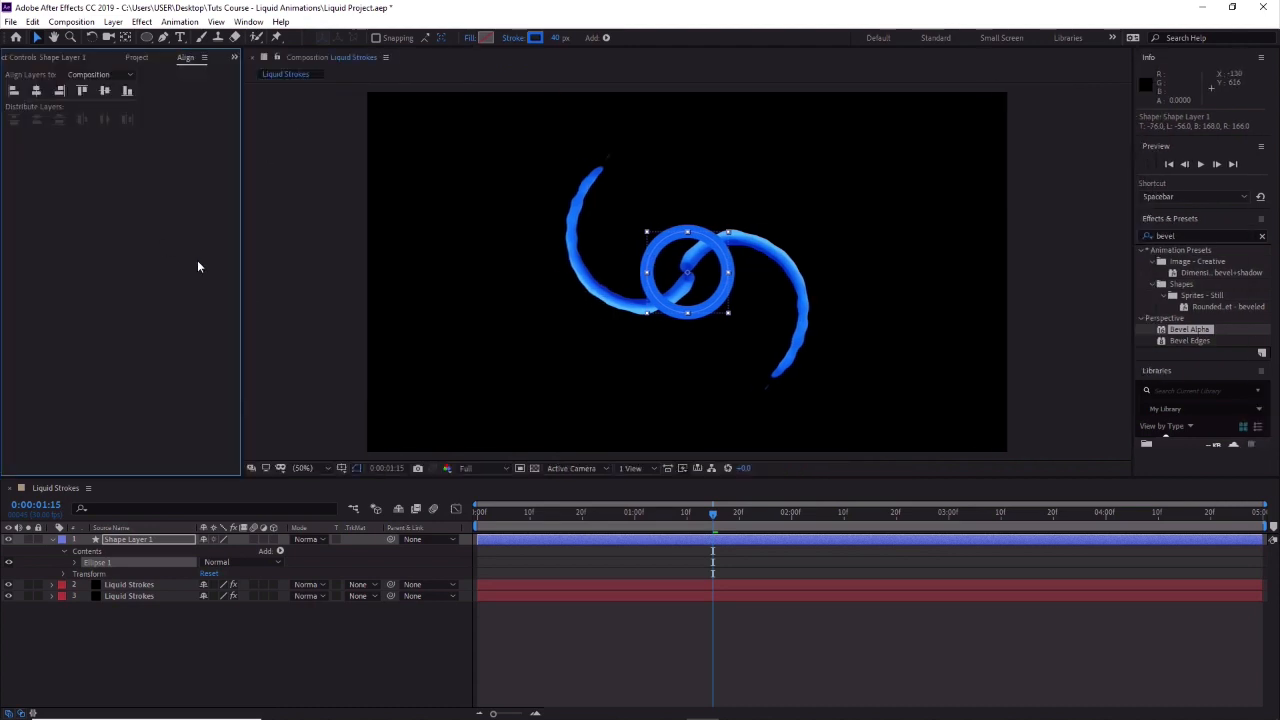
{"action": "mouse_move", "coordinate": [242, 122]}
{"action": "left_mouse_down"}
{"action": "mouse_move", "coordinate": [216, 126]}
{"action": "mouse_move", "coordinate": [254, 130]}
{"action": "mouse_move", "coordinate": [240, 132]}
{"action": "left_mouse_up"}
{"action": "left_click", "coordinate": [121, 58]}
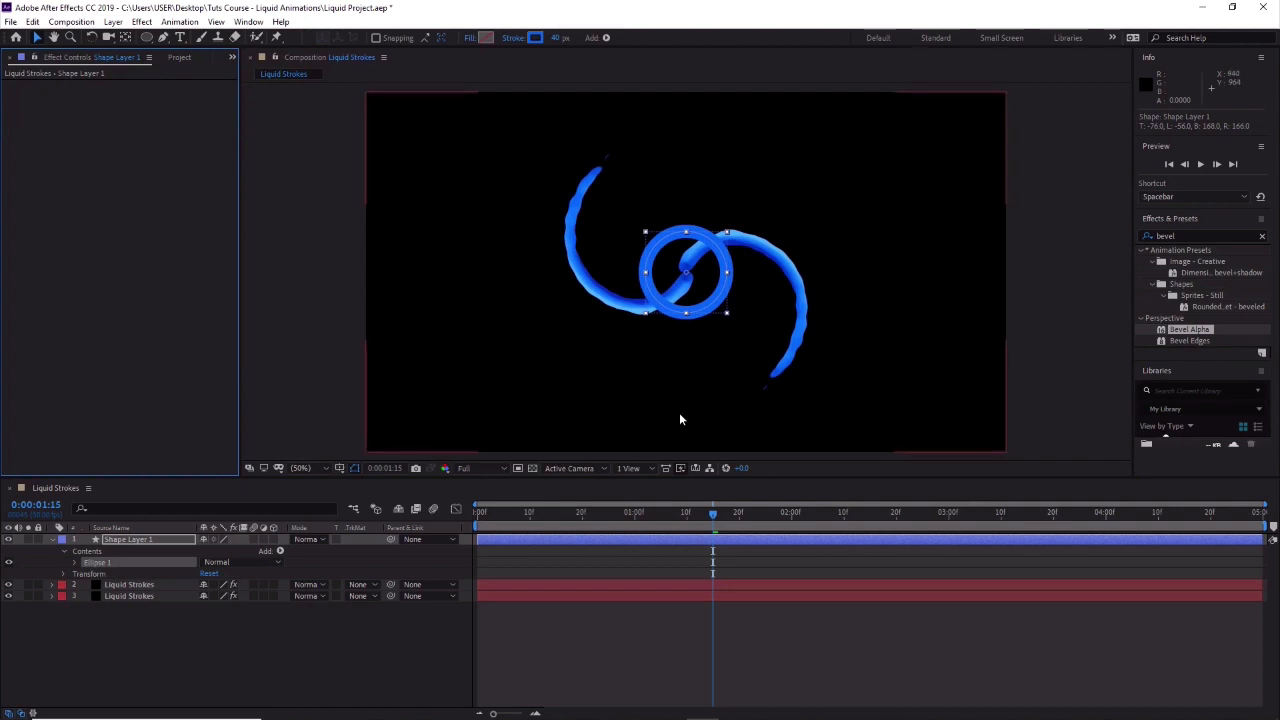
Rename the circle's shape layer as Ripple.
{"action": "left_click", "coordinate": [155, 540]}
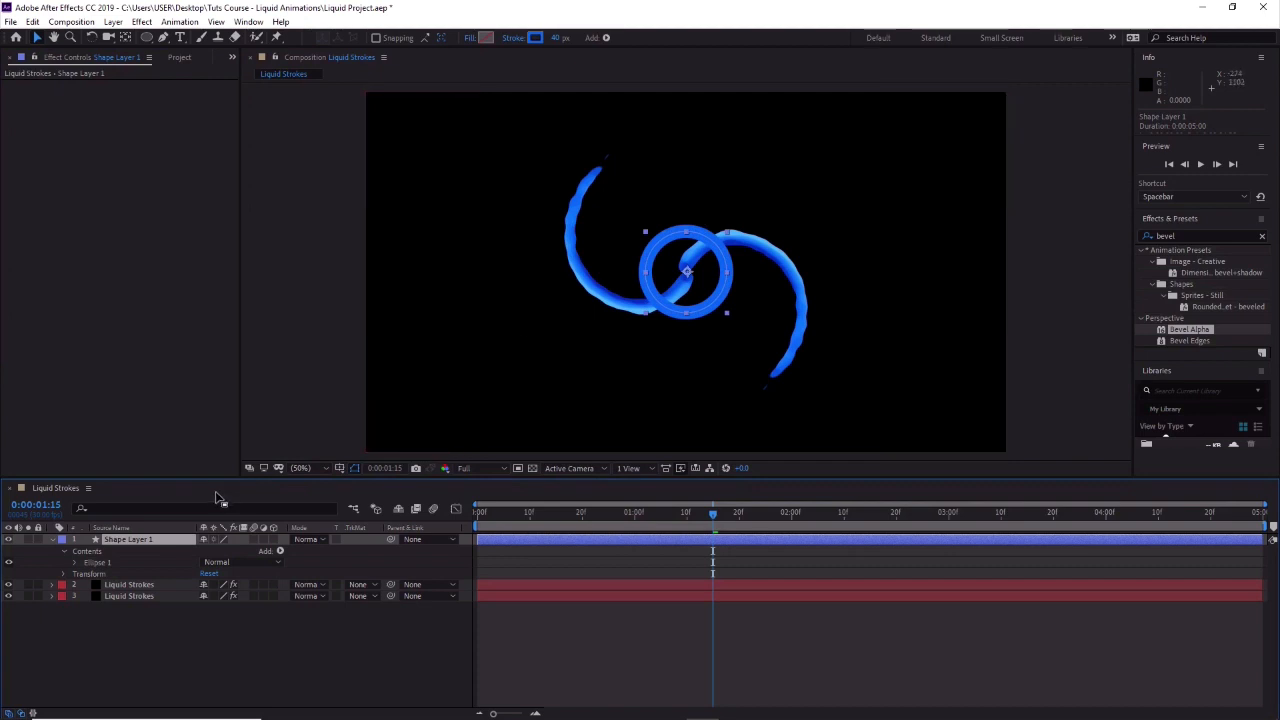
{"action": "right_click", "coordinate": [142, 539]}
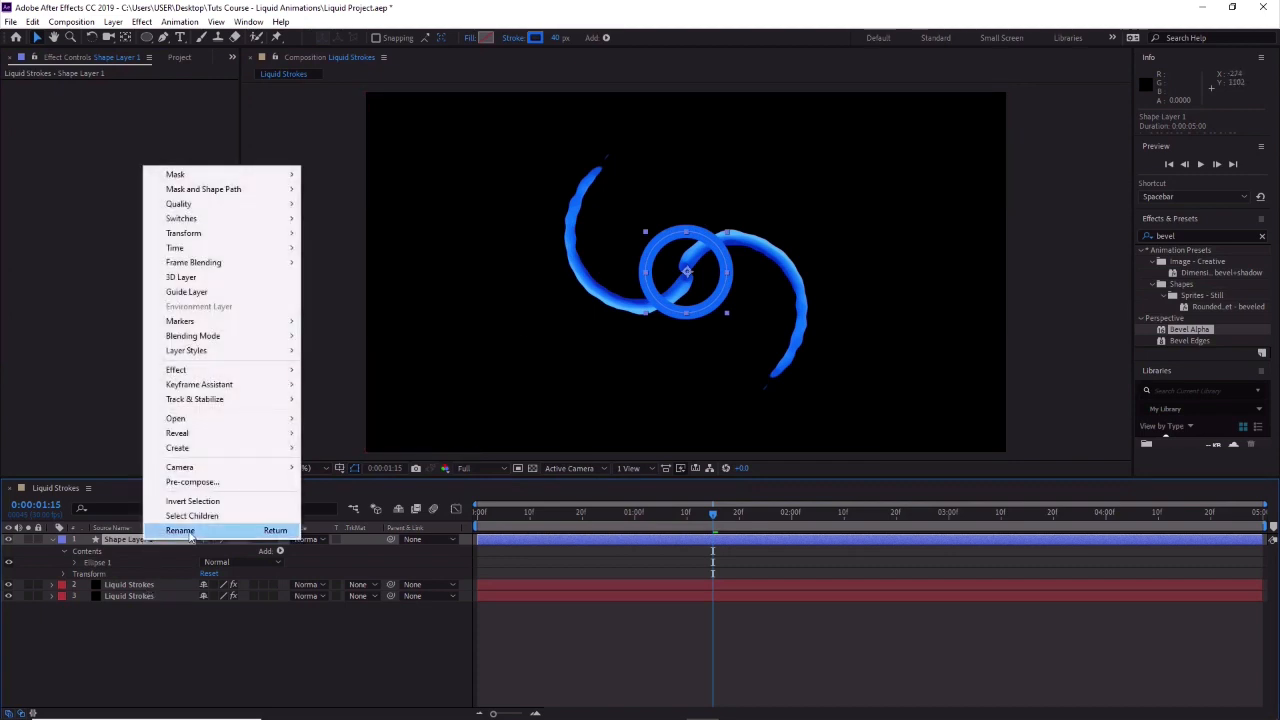
{"action": "left_click", "coordinate": [182, 531]}
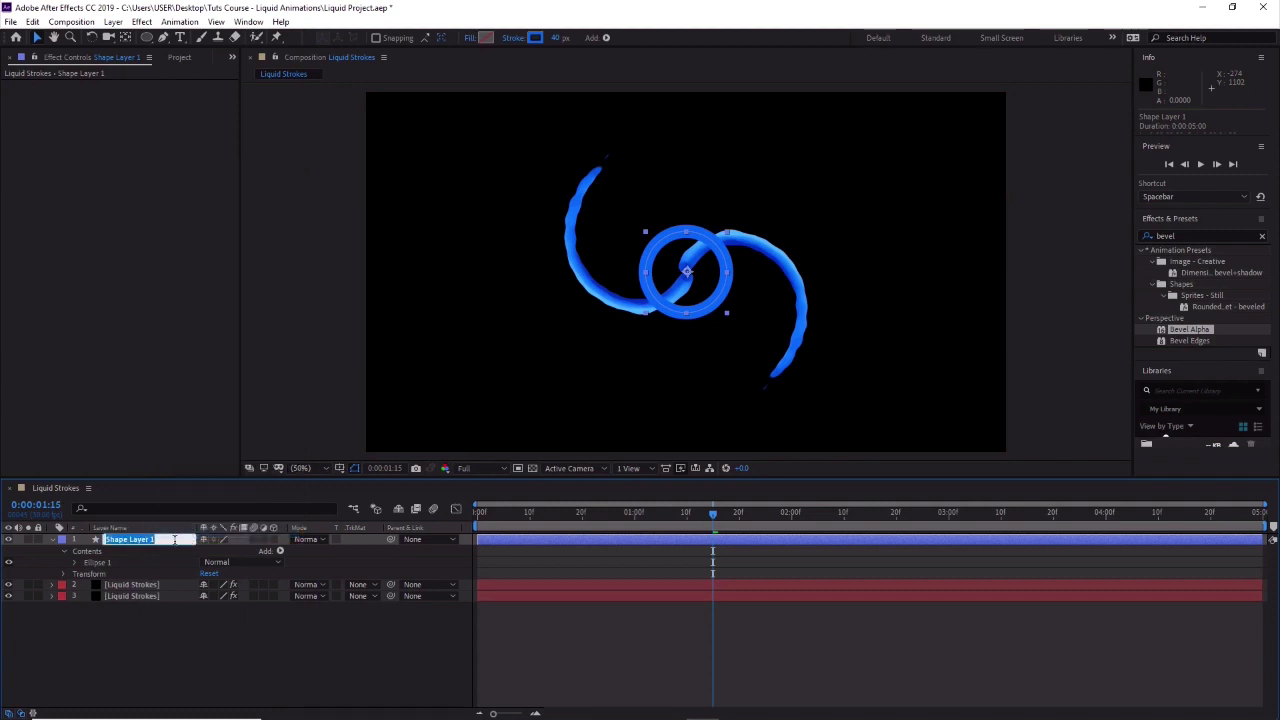
{"action": "type", "text": "Ripple"}
{"action": "key", "text": "Return"}
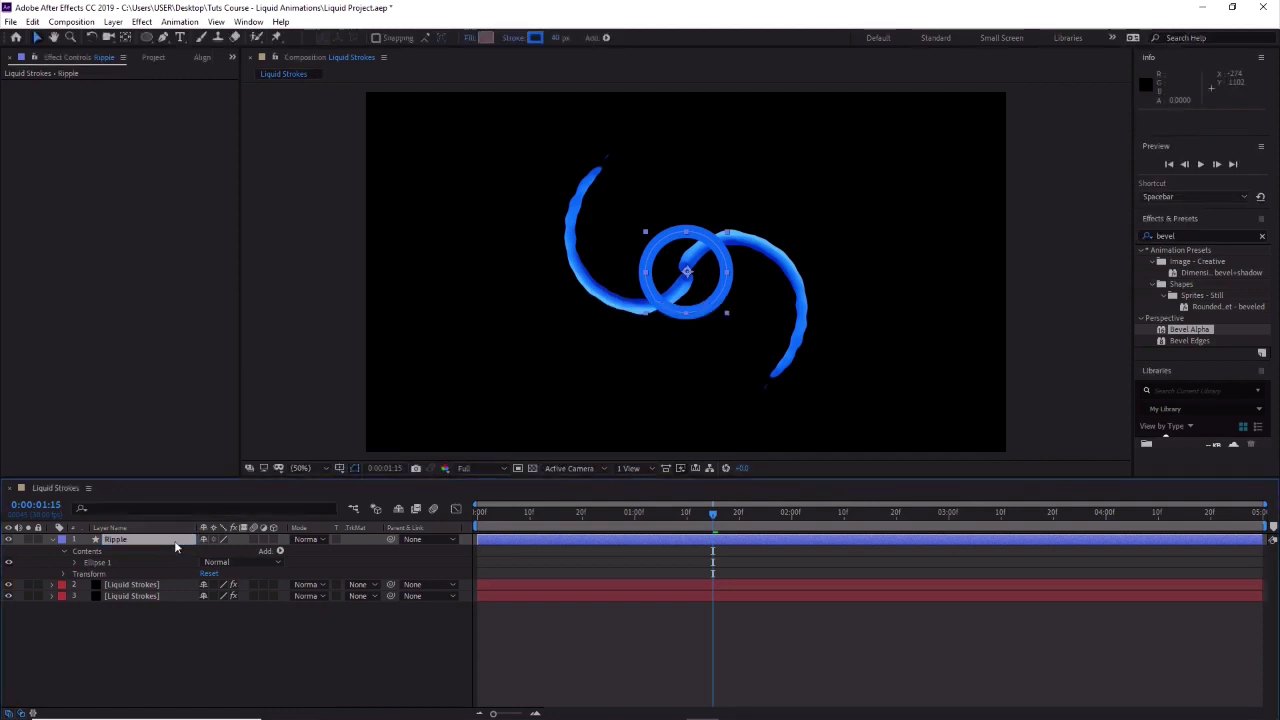
Expand the Stroke 1 and Transform: Ellipse 1 properties of the Ripple layer's Ellipse 1.
{"action": "left_click", "coordinate": [80, 552]}
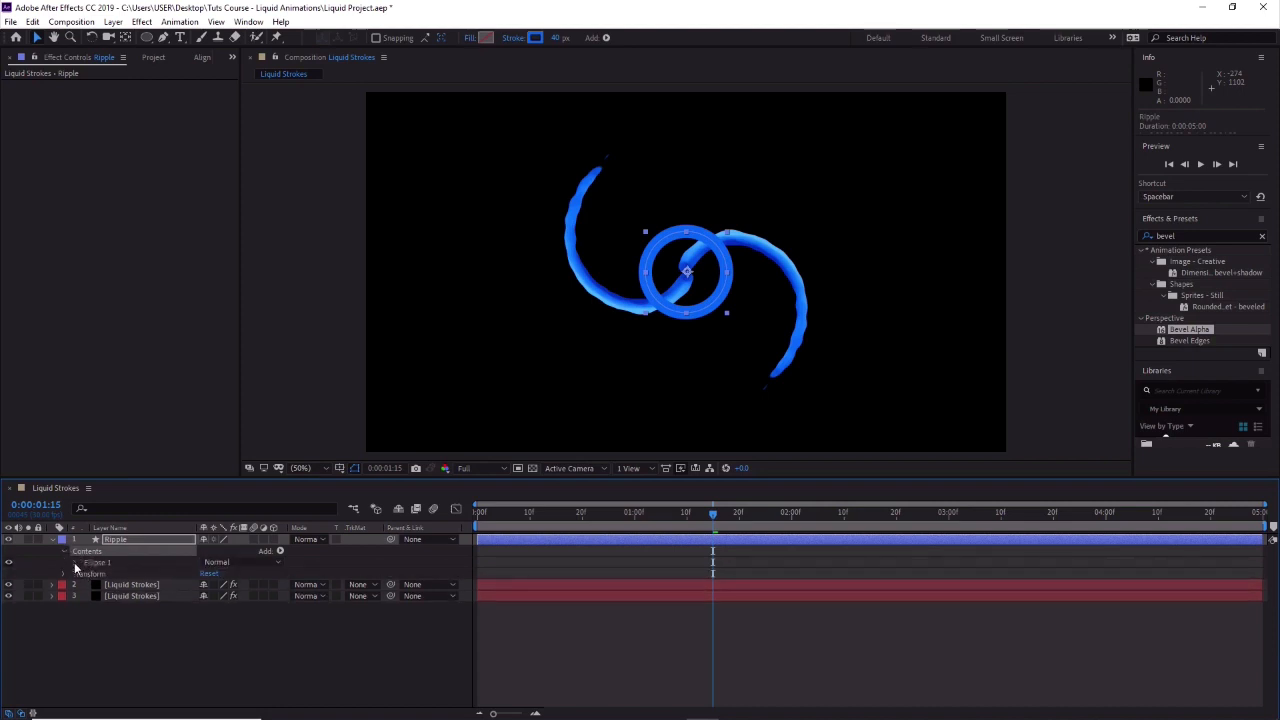
{"action": "left_click", "coordinate": [76, 562]}
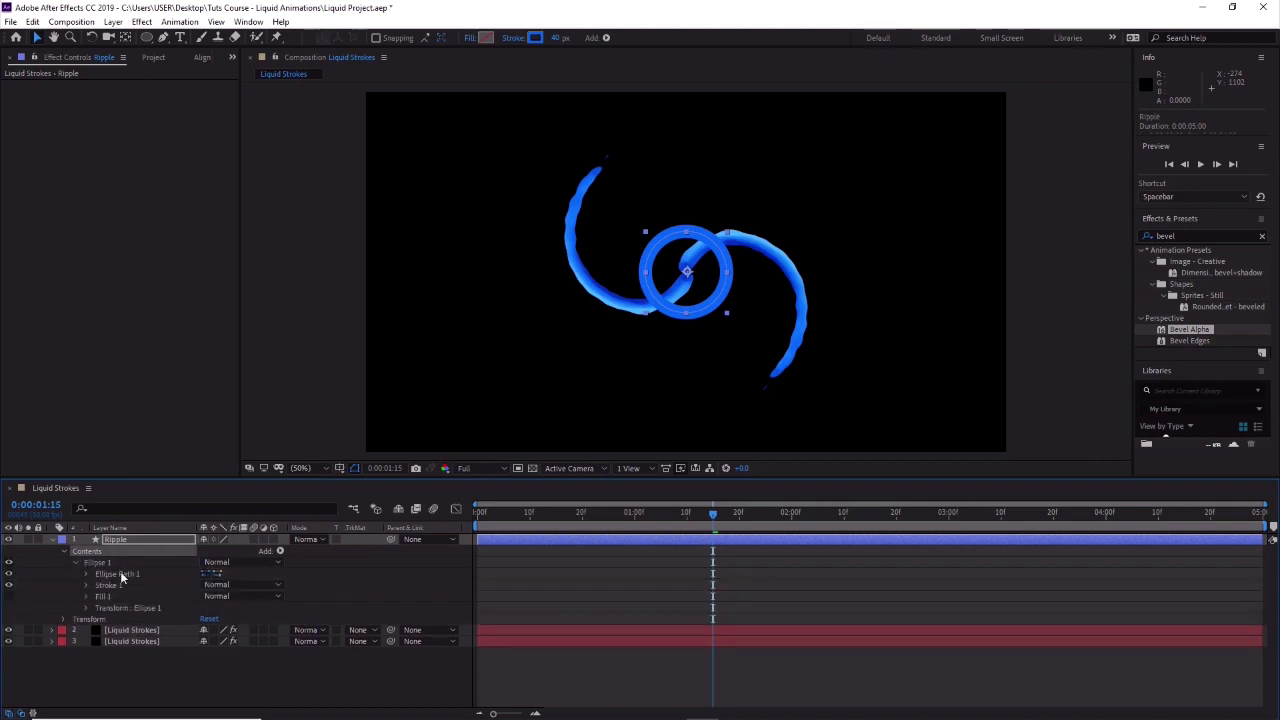
{"action": "left_click", "coordinate": [86, 585]}
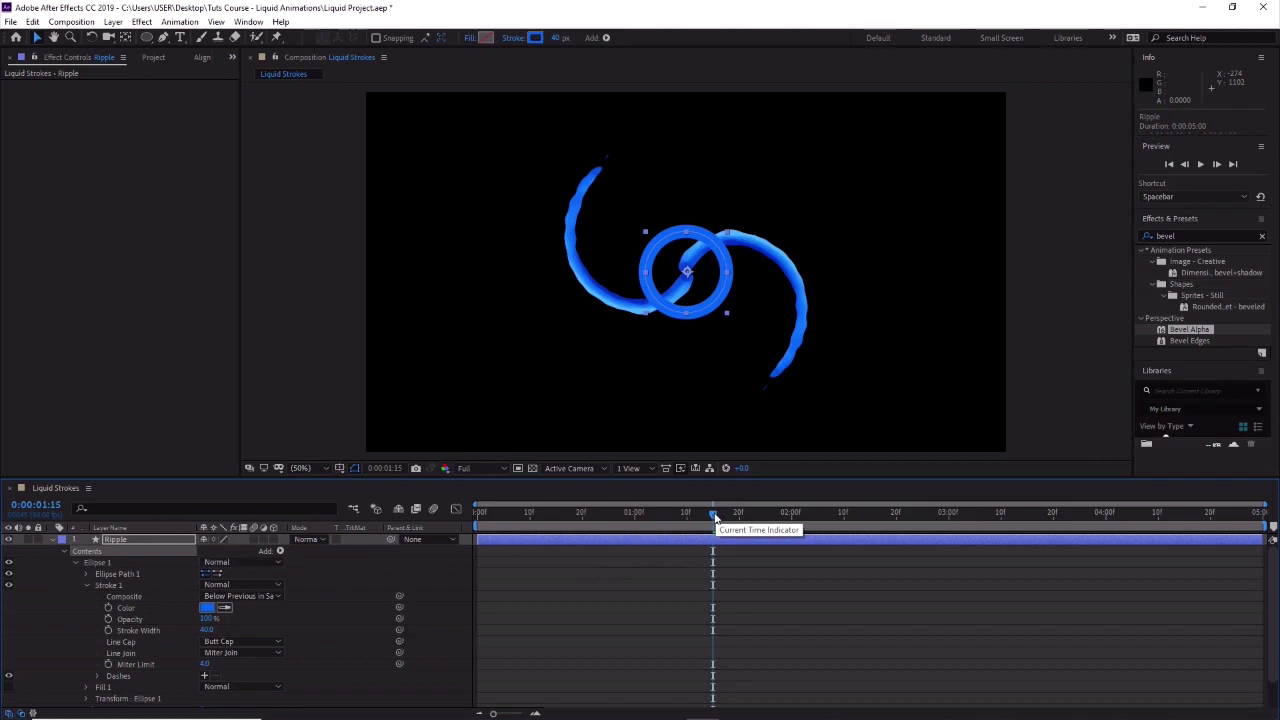
{"action": "left_click_drag", "start_coordinate": [714, 513], "coordinate": [712, 514]}
{"action": "left_click", "coordinate": [115, 698]}
{"action": "scroll", "coordinate": [166, 688], "scroll_direction": "down", "scroll_amount": 1}
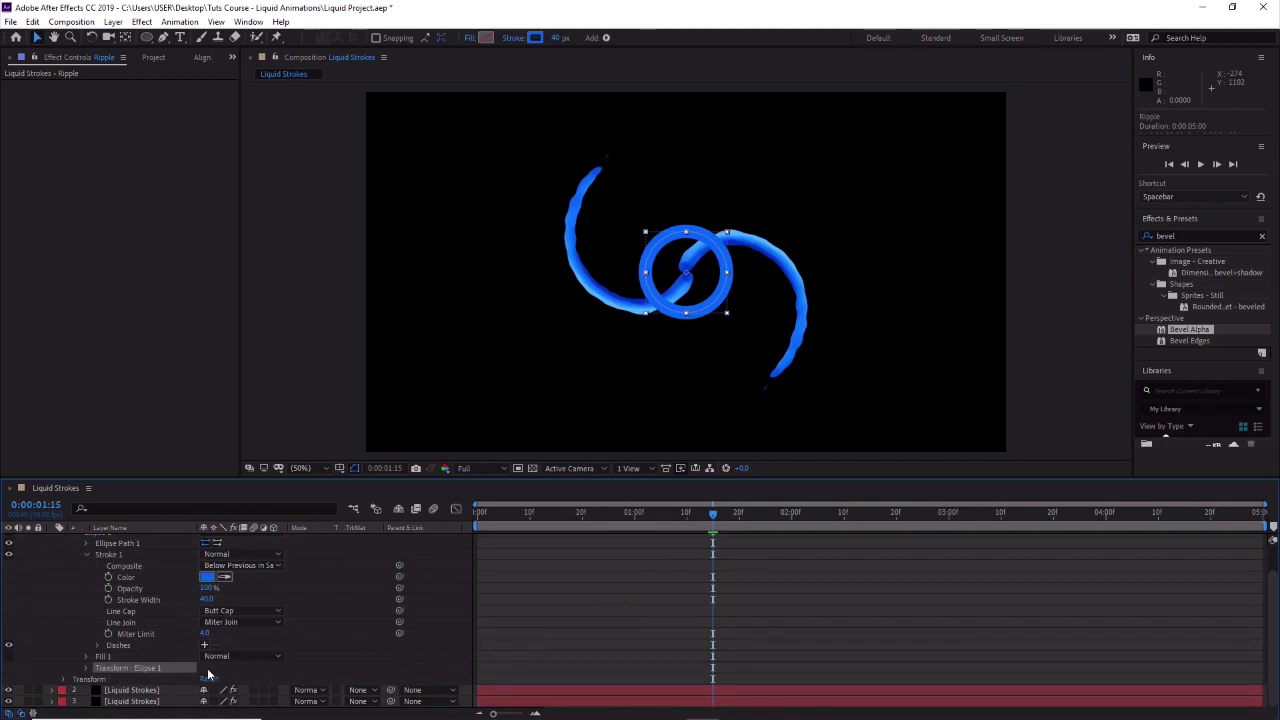
{"action": "left_click", "coordinate": [87, 668]}
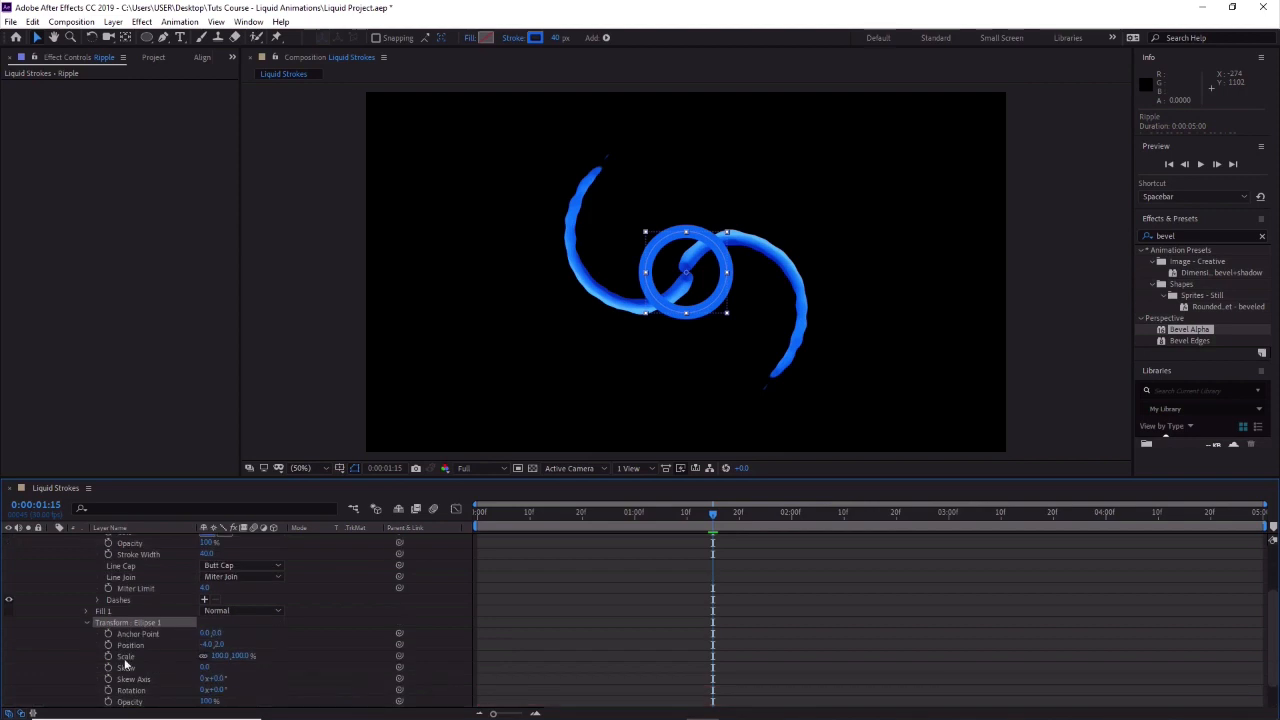
{"action": "scroll", "coordinate": [190, 688], "scroll_direction": "down", "scroll_amount": 1}
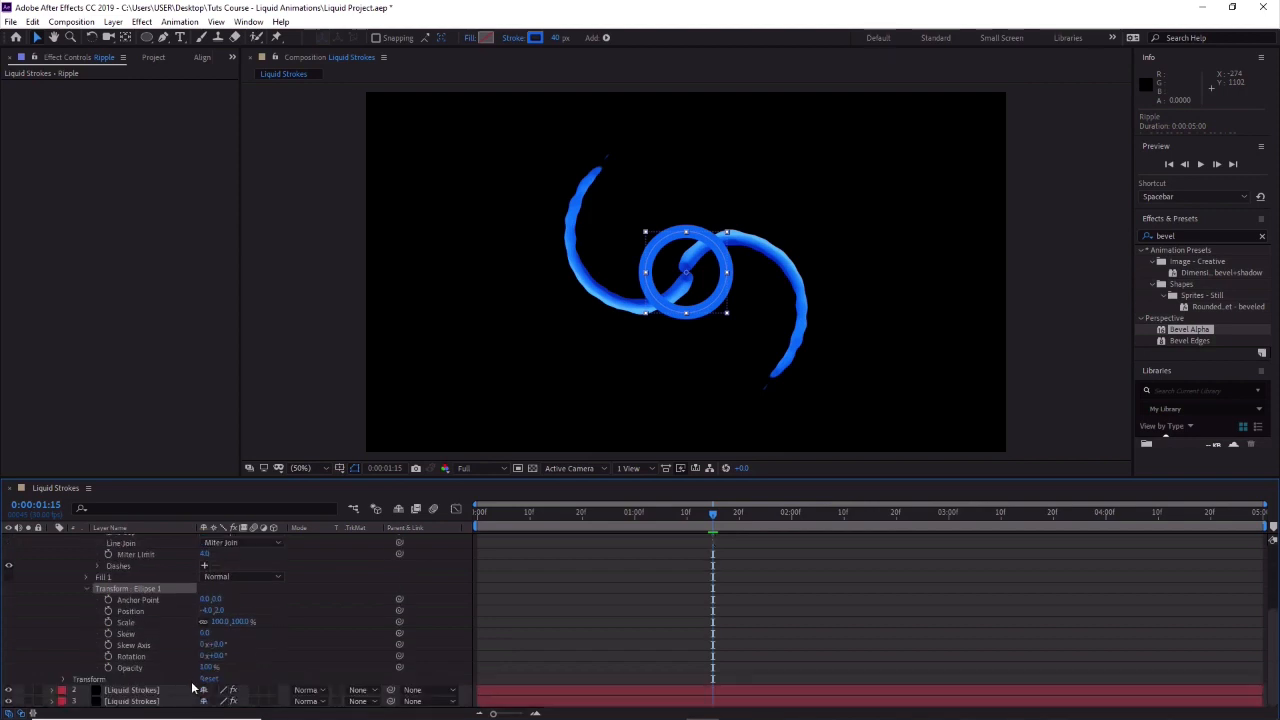
Enable keyframing for Ellipse 1's Scale at 0:00:01:15 and set it to 0%.
{"action": "left_click", "coordinate": [109, 623]}
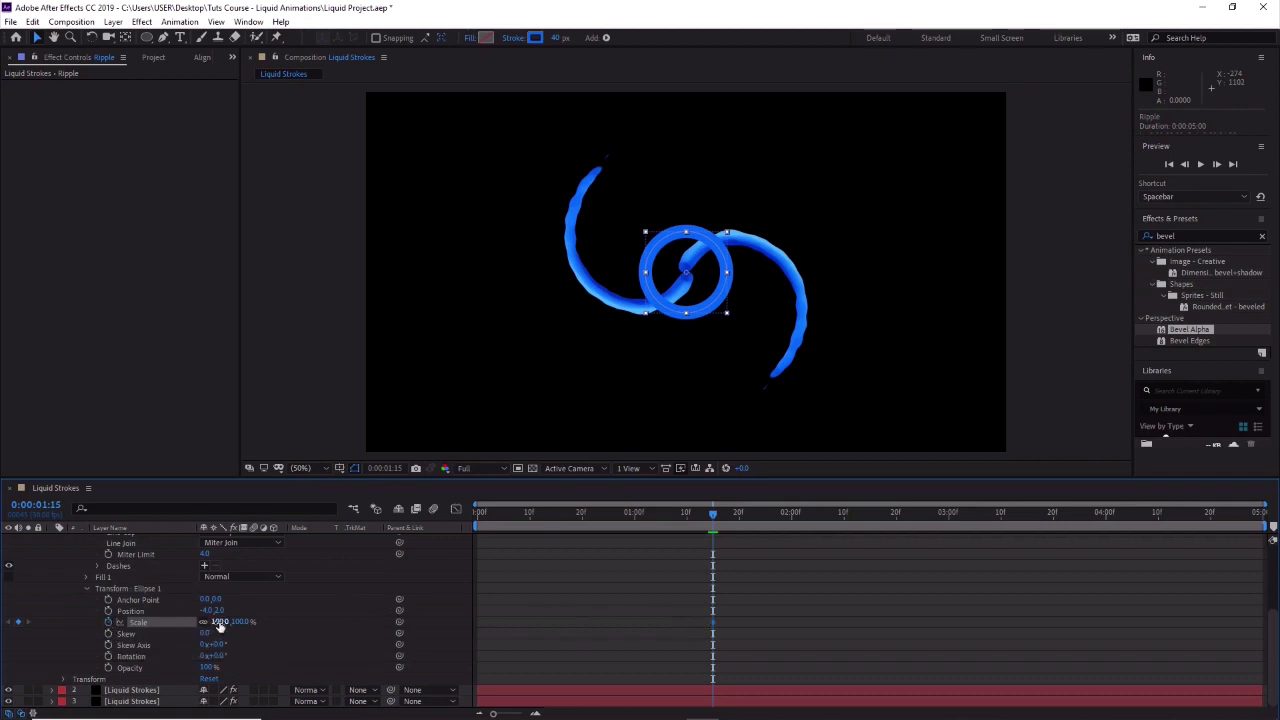
{"action": "left_click_drag", "start_coordinate": [220, 622], "coordinate": [168, 626]}
{"action": "left_click", "coordinate": [216, 621]}
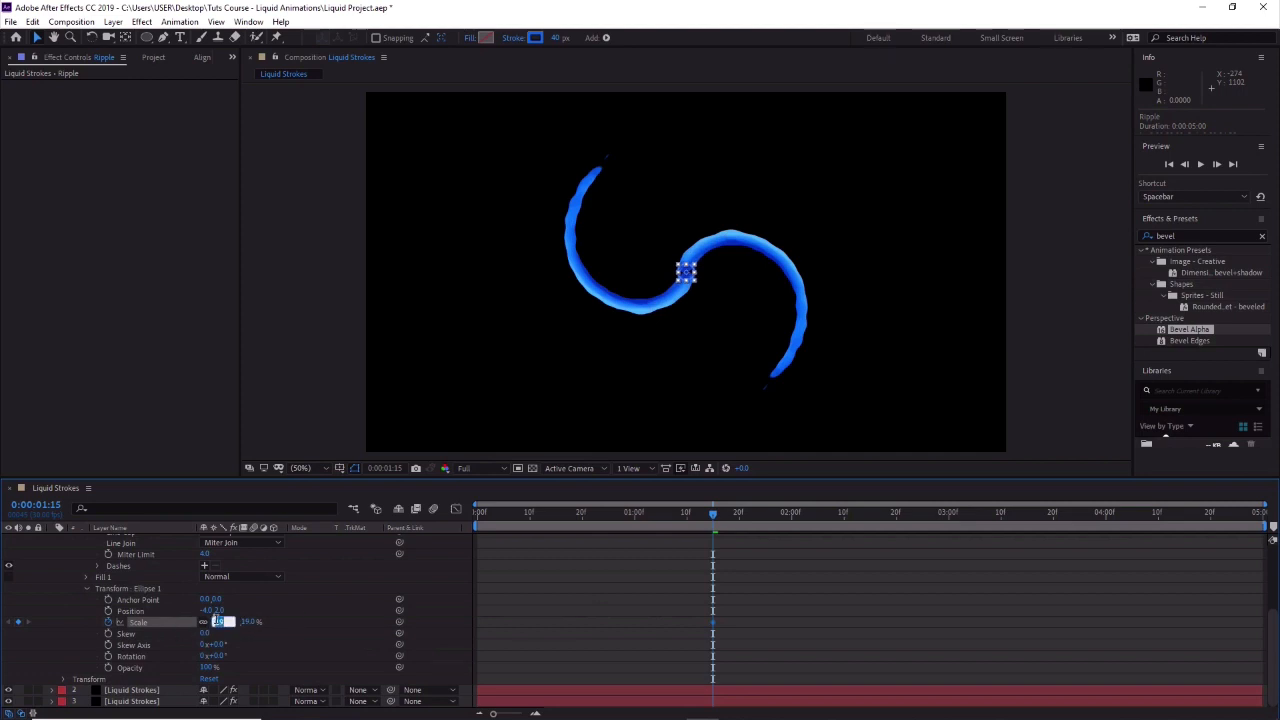
{"action": "type", "text": "0"}
{"action": "key", "text": "Return"}
Set Ellipse 1's Scale to 100% at 0:00:02:00 and scrub past that keyframe to check the growth.
{"action": "left_click_drag", "start_coordinate": [713, 517], "coordinate": [789, 518]}
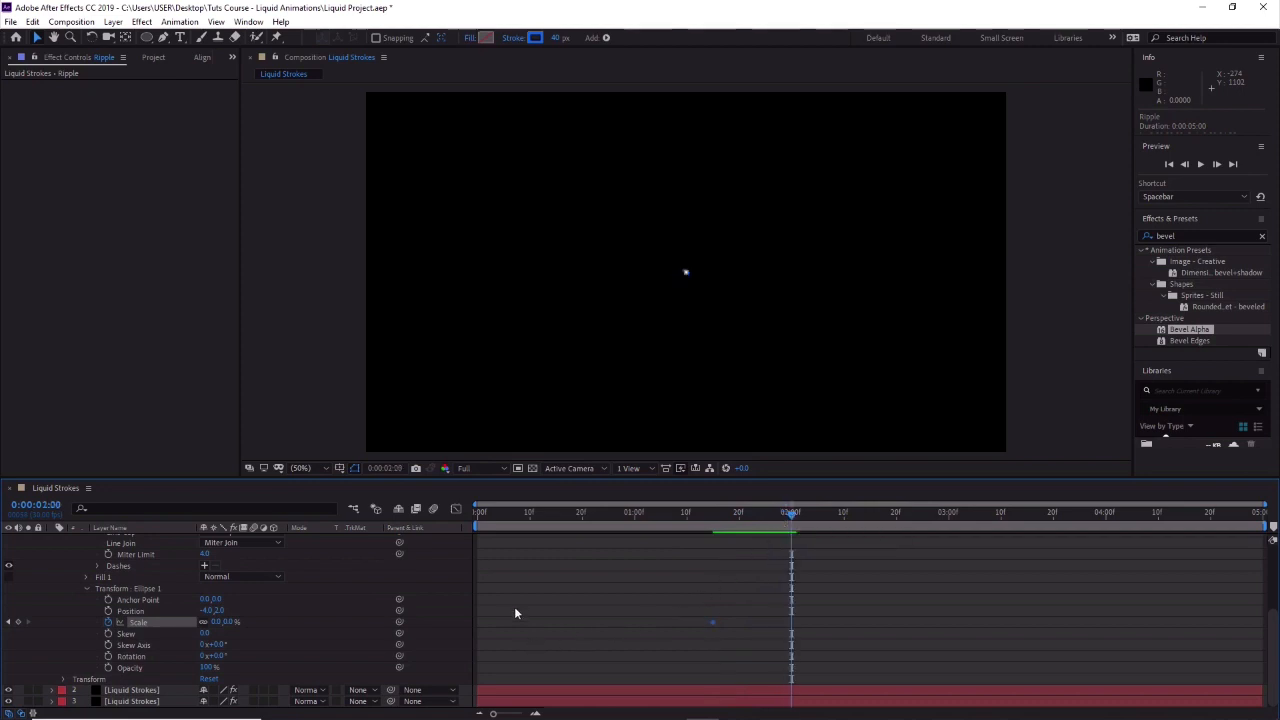
{"action": "left_click", "coordinate": [225, 623]}
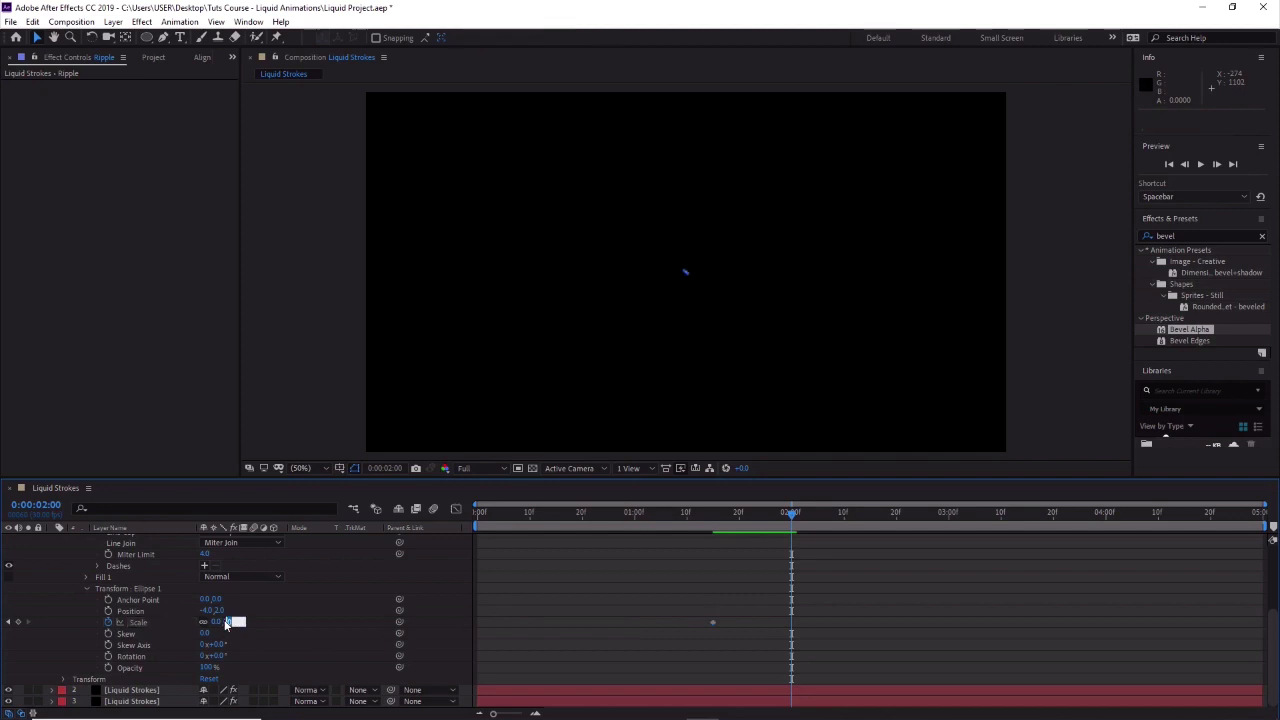
{"action": "type", "text": "100"}
{"action": "key", "text": "Return"}
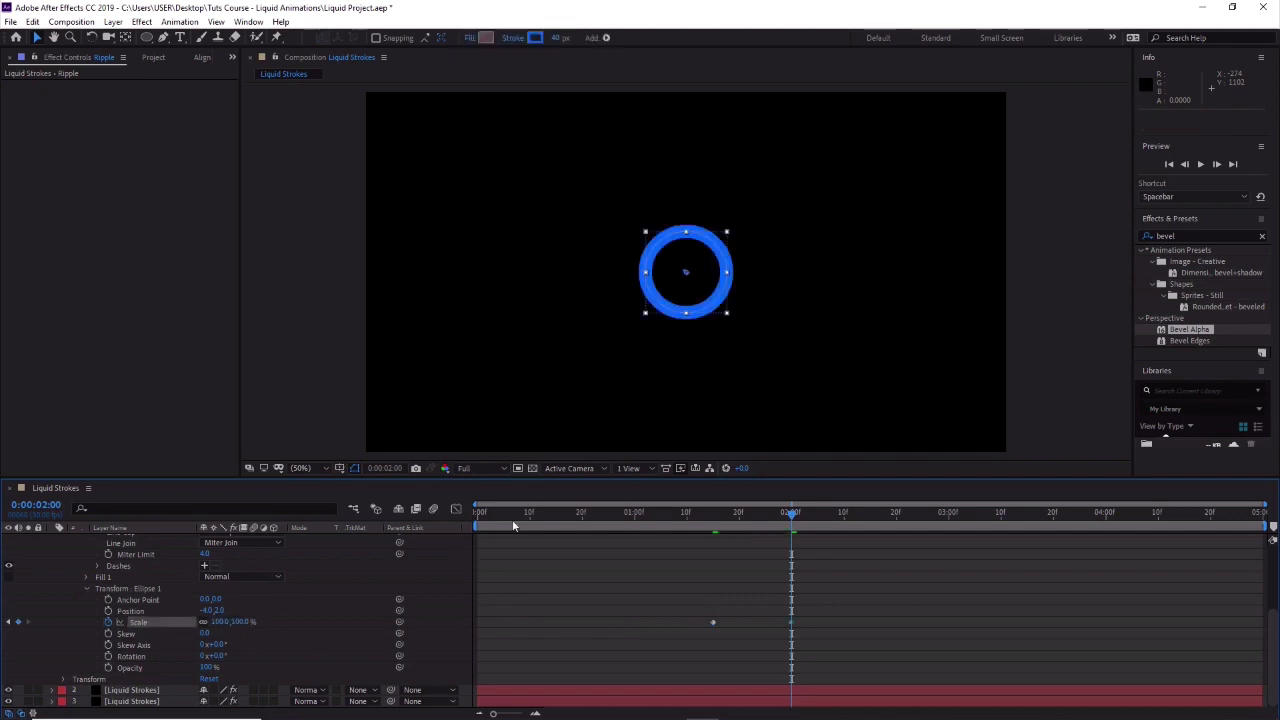
{"action": "mouse_move", "coordinate": [790, 513]}
{"action": "left_mouse_down"}
{"action": "mouse_move", "coordinate": [677, 513]}
{"action": "mouse_move", "coordinate": [833, 516]}
{"action": "mouse_move", "coordinate": [736, 530]}
{"action": "mouse_move", "coordinate": [797, 530]}
{"action": "mouse_move", "coordinate": [661, 527]}
{"action": "mouse_move", "coordinate": [812, 524]}
{"action": "left_mouse_up"}
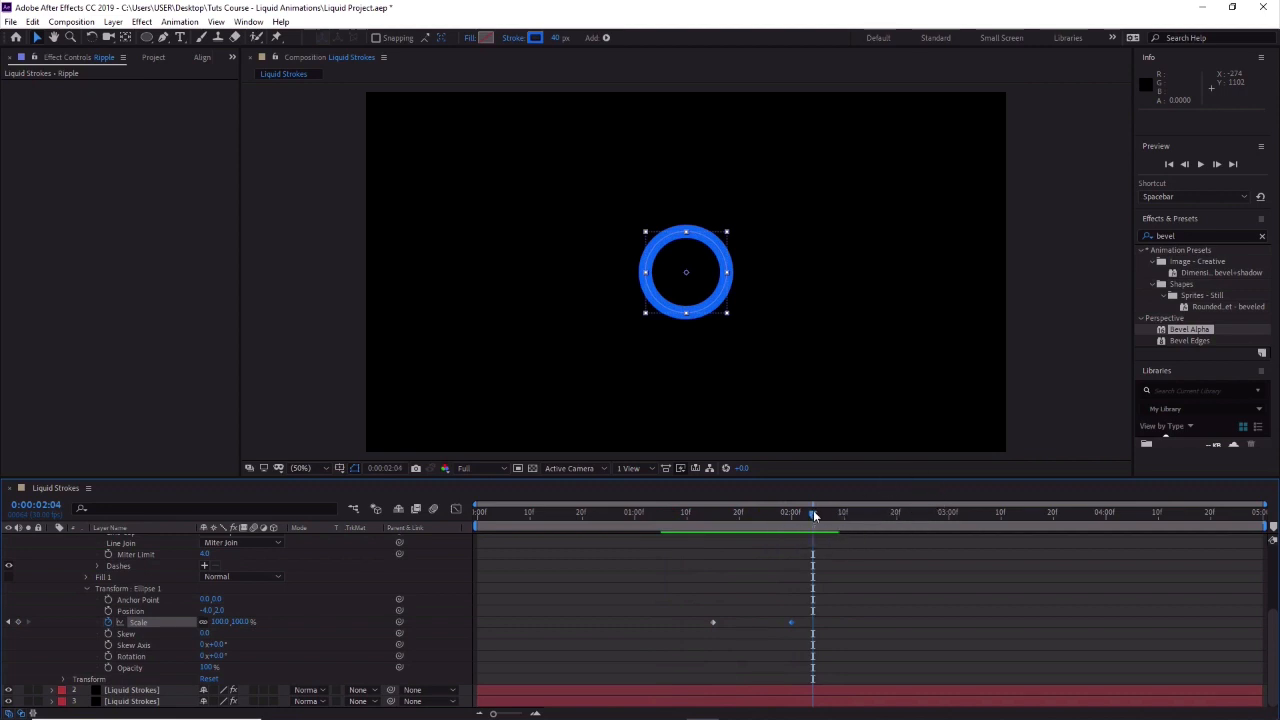
{"action": "left_click_drag", "start_coordinate": [813, 510], "coordinate": [793, 511]}
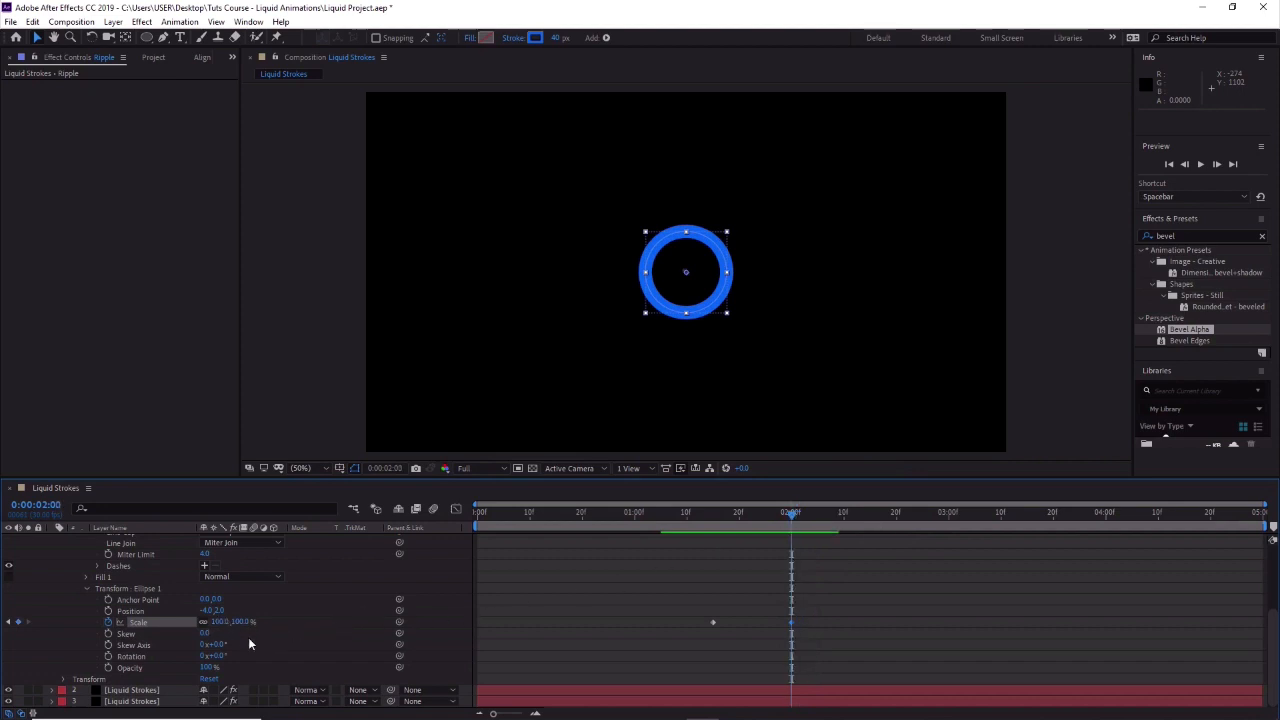
Set Stroke 1's Stroke Width to 45 for the Ripple ellipse.
{"action": "scroll", "coordinate": [249, 645], "scroll_direction": "up", "scroll_amount": 1}
{"action": "scroll", "coordinate": [249, 643], "scroll_direction": "up", "scroll_amount": 1}
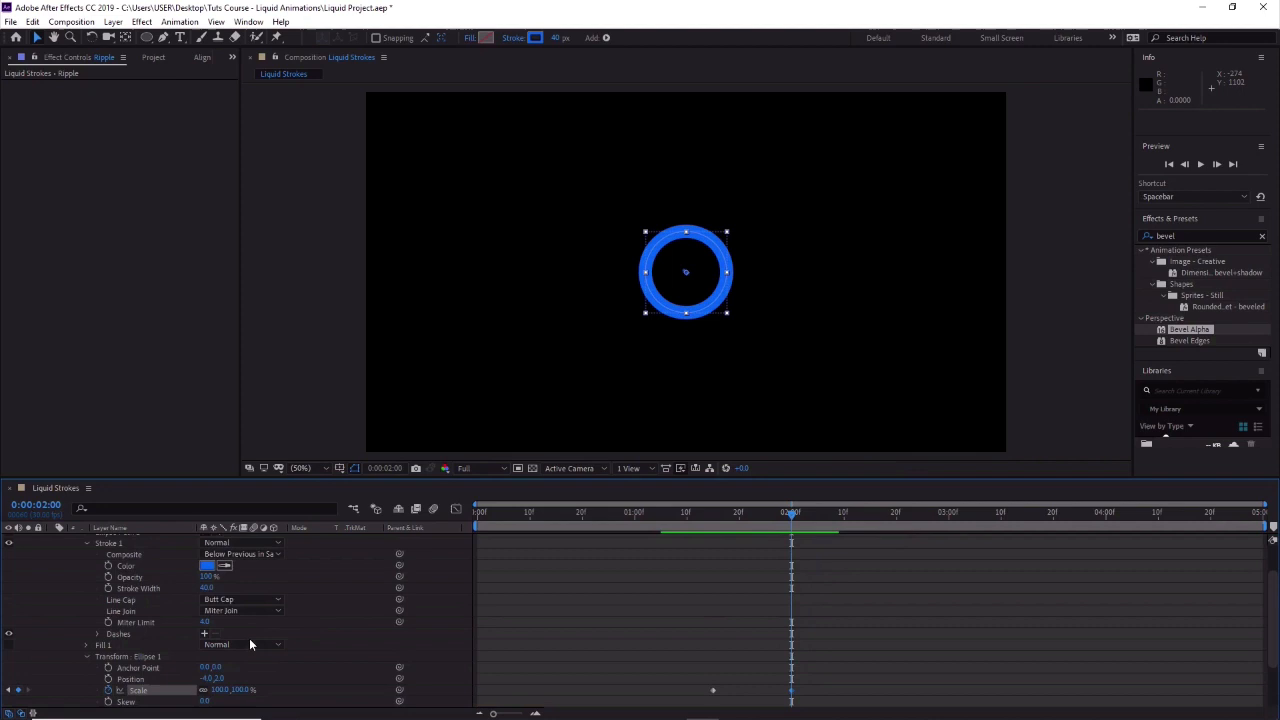
{"action": "left_click", "coordinate": [207, 588]}
{"action": "type", "text": "45"}
{"action": "key", "text": "Return"}
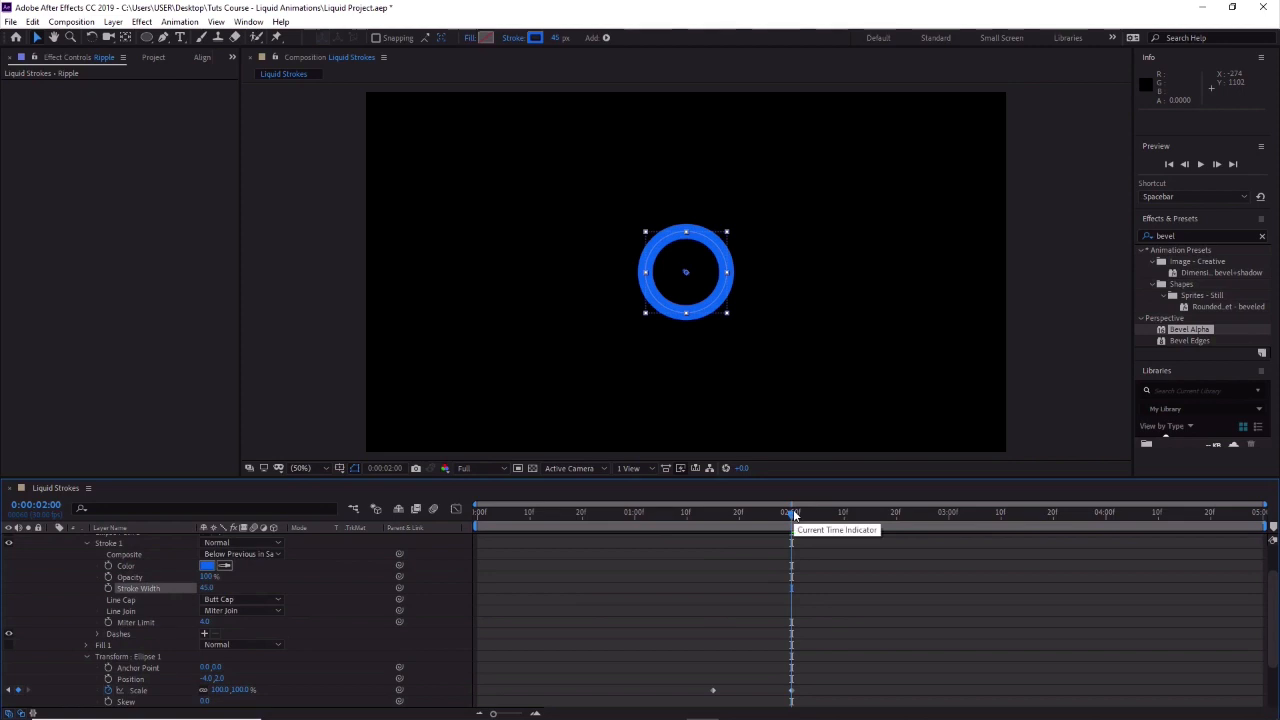
Add a Stroke Width keyframe for the Ripple ellipse at 0:00:02:00.
{"action": "left_click_drag", "start_coordinate": [794, 513], "coordinate": [872, 525]}
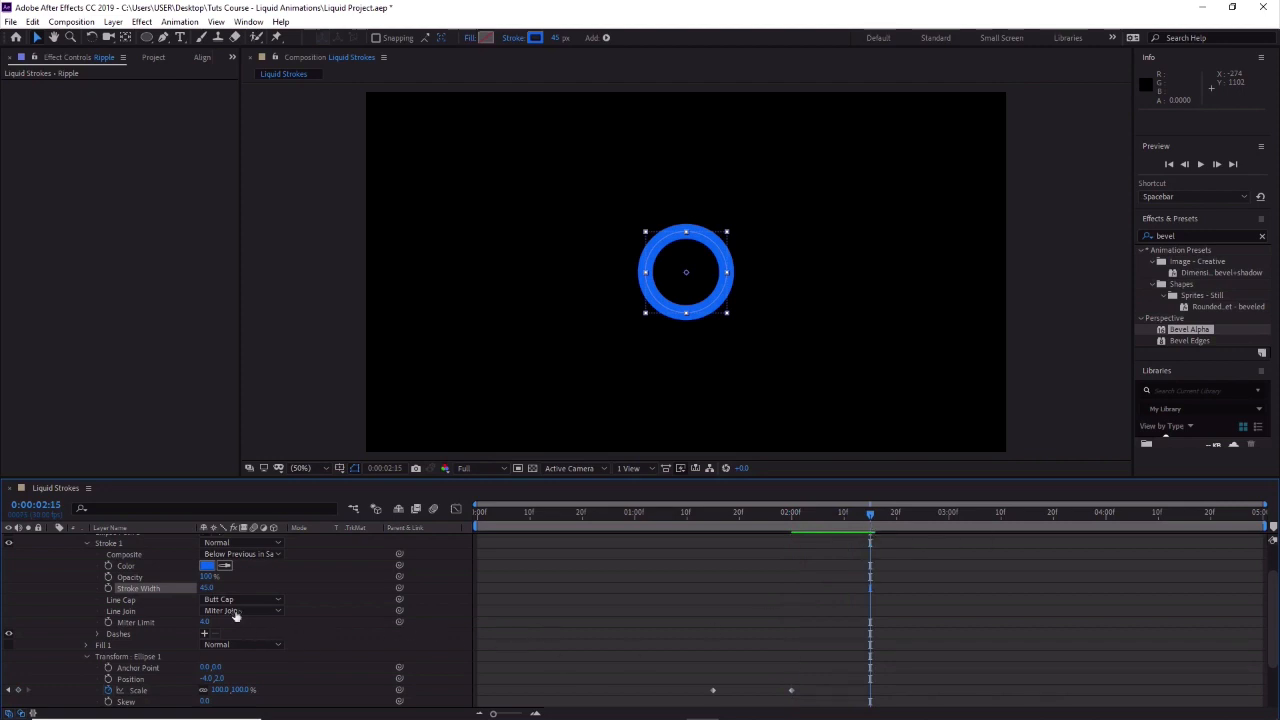
{"action": "left_click", "coordinate": [208, 588]}
{"action": "left_click_drag", "start_coordinate": [871, 514], "coordinate": [793, 524]}
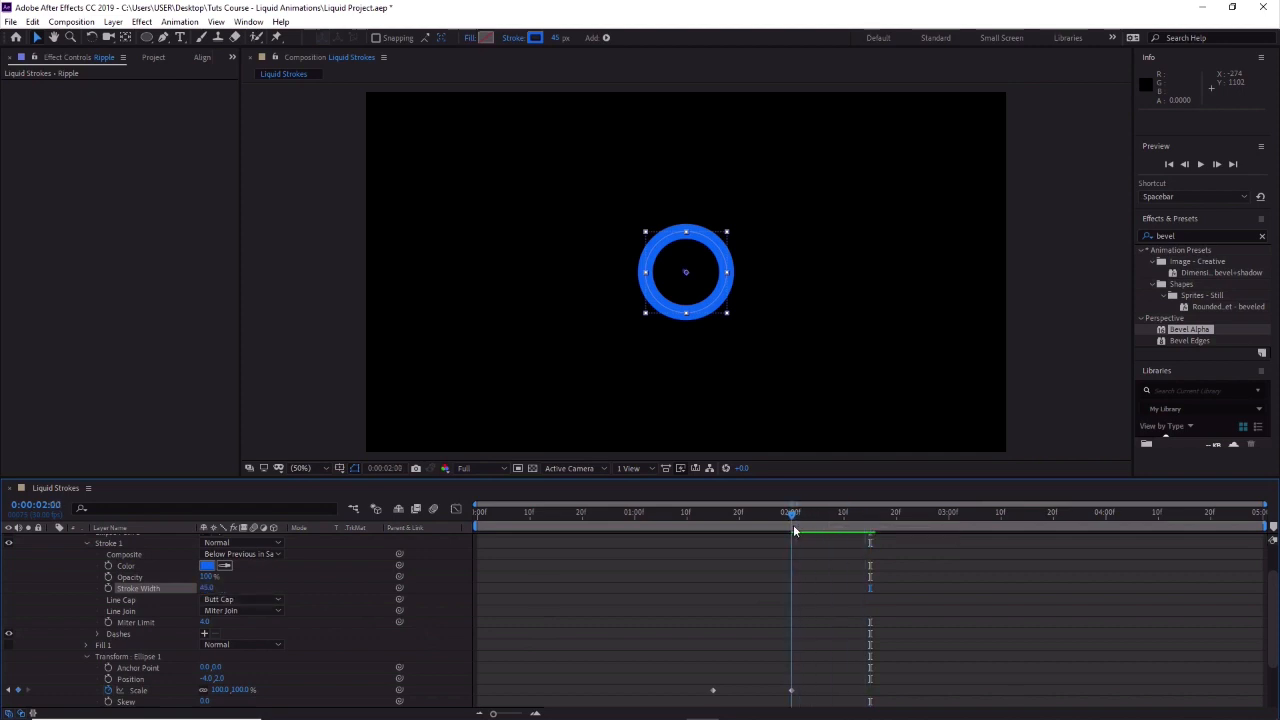
{"action": "left_click", "coordinate": [108, 589]}
Set the Ripple ellipse's Stroke Width to 0 at 0:00:02:15 and scrub back to check the ring thinning out.
{"action": "left_click_drag", "start_coordinate": [792, 513], "coordinate": [870, 522]}
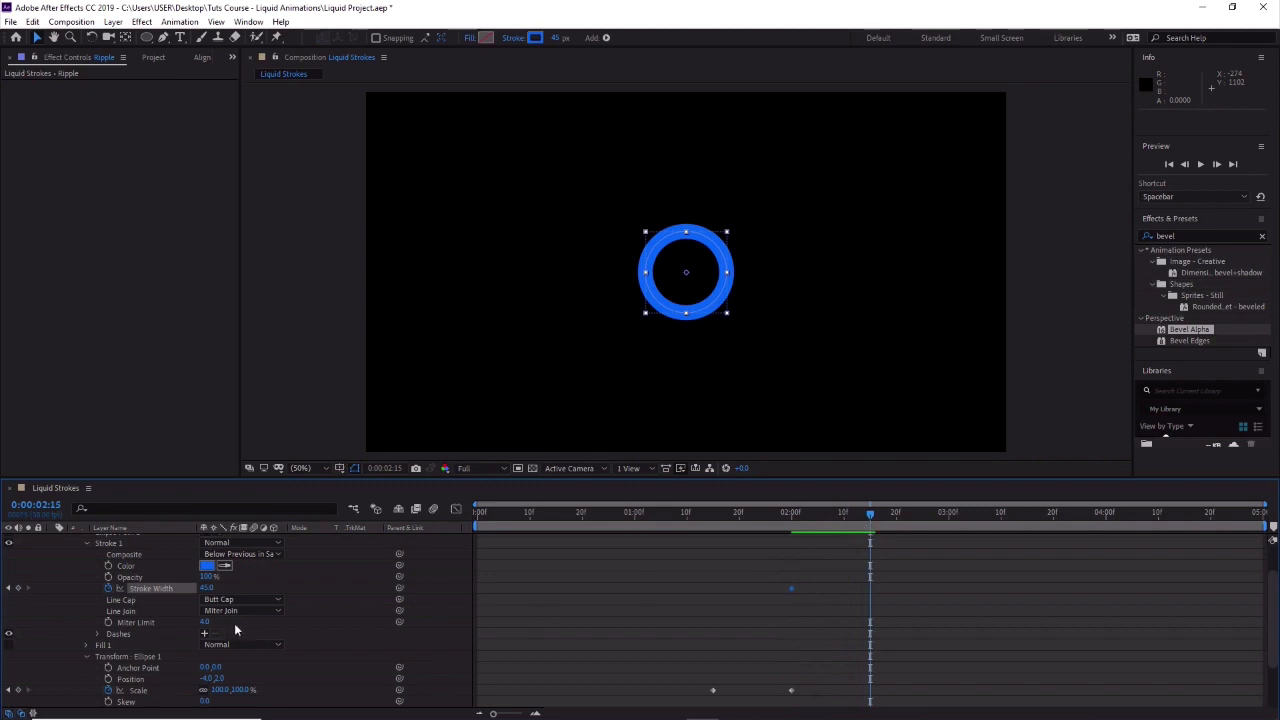
{"action": "left_click", "coordinate": [203, 588]}
{"action": "type", "text": "0"}
{"action": "key", "text": "Return"}
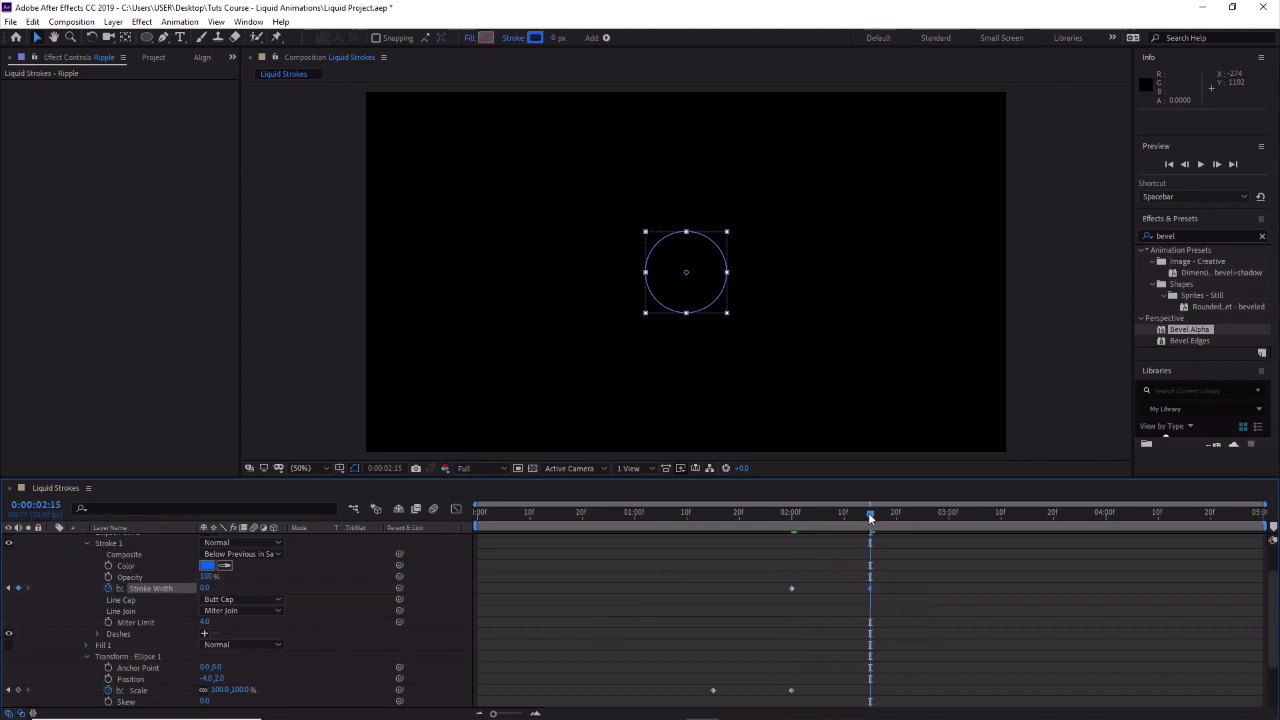
{"action": "mouse_move", "coordinate": [870, 515]}
{"action": "left_mouse_down"}
{"action": "mouse_move", "coordinate": [707, 517]}
{"action": "mouse_move", "coordinate": [871, 530]}
{"action": "mouse_move", "coordinate": [704, 563]}
{"action": "mouse_move", "coordinate": [888, 548]}
{"action": "mouse_move", "coordinate": [801, 565]}
{"action": "left_mouse_up"}
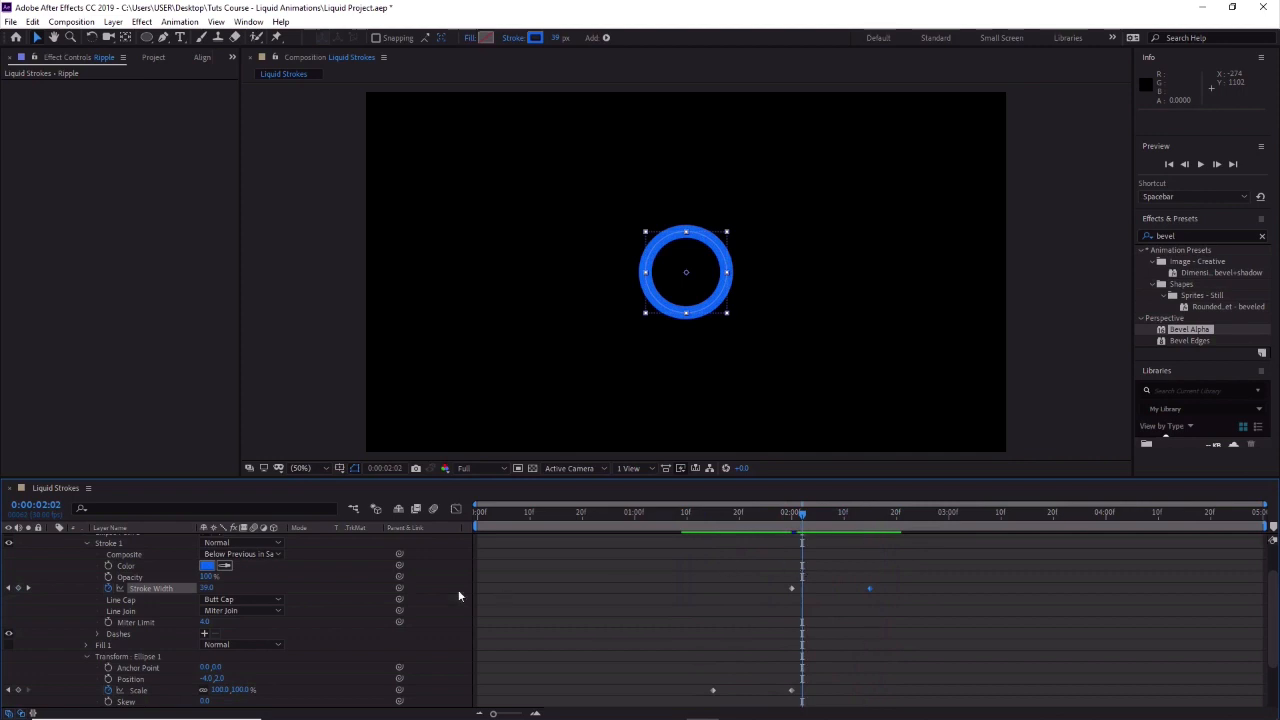
Show only the keyframed properties of the Ripple layer in the timeline.
{"action": "scroll", "coordinate": [185, 568], "scroll_direction": "up", "scroll_amount": 2}
{"action": "left_click", "coordinate": [144, 541]}
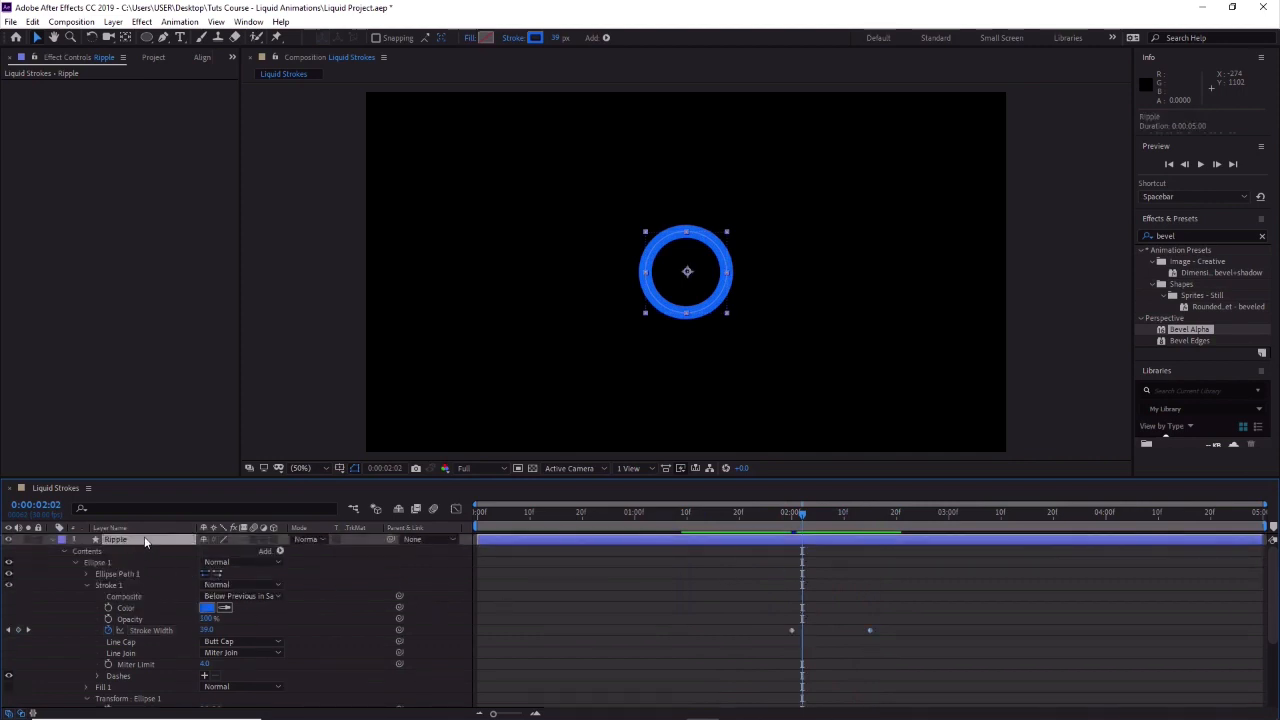
{"action": "key", "text": "u"}
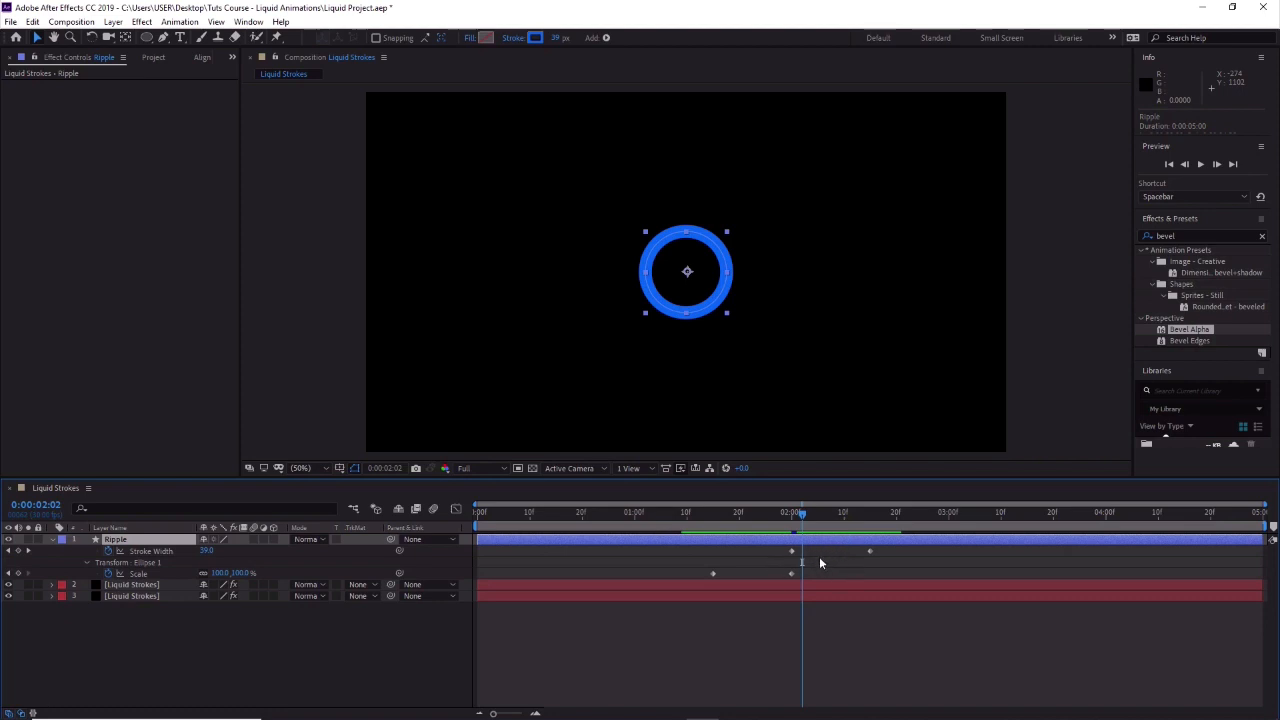
Move the Ripple's two Stroke Width keyframes earlier together so the first sits at 0:00:01:21.
{"action": "left_click_drag", "start_coordinate": [891, 559], "coordinate": [781, 559]}
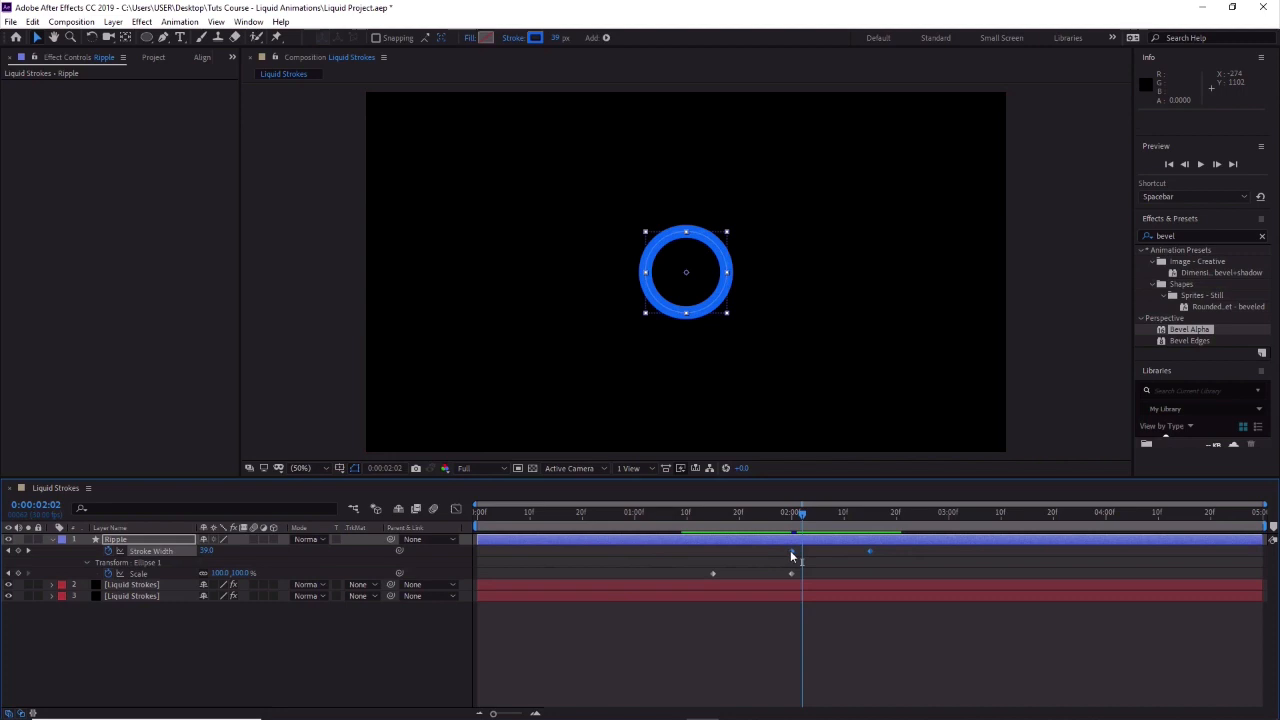
{"action": "mouse_move", "coordinate": [790, 556]}
{"action": "left_click_drag", "start_coordinate": [791, 552], "coordinate": [753, 548]}
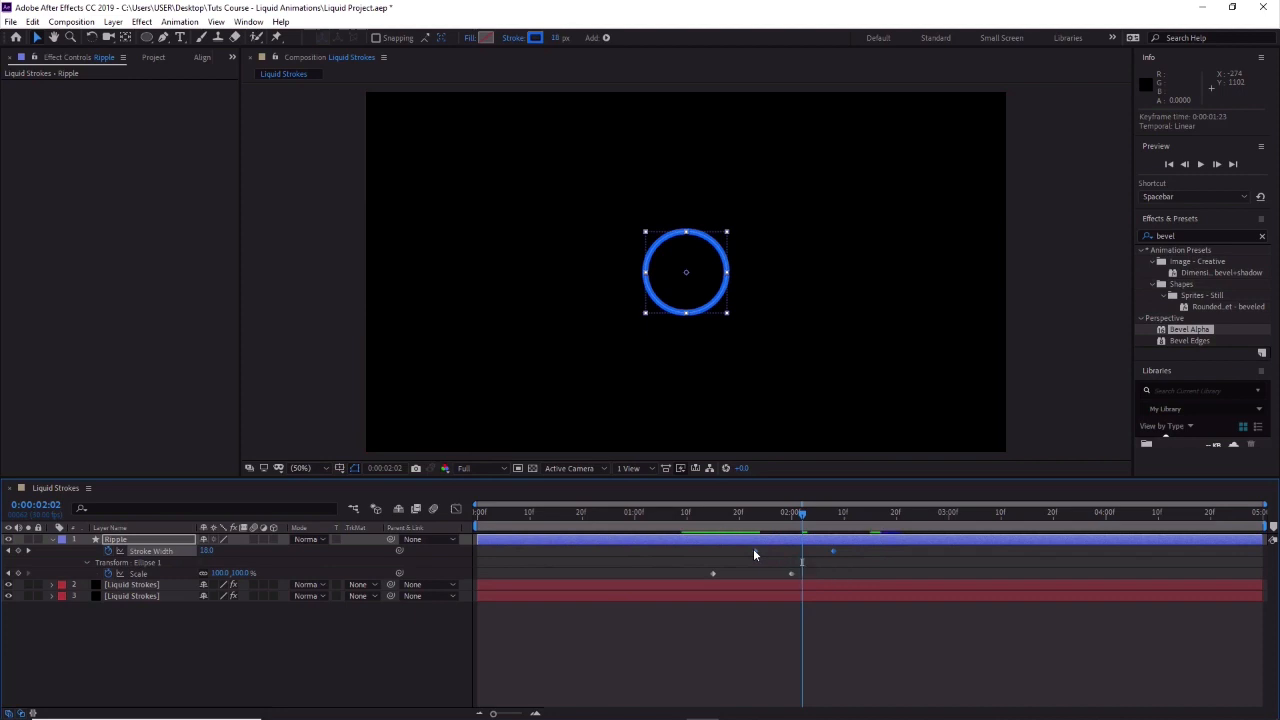
{"action": "mouse_move", "coordinate": [802, 512]}
{"action": "left_mouse_down"}
{"action": "mouse_move", "coordinate": [710, 519]}
{"action": "mouse_move", "coordinate": [828, 528]}
{"action": "left_mouse_up"}
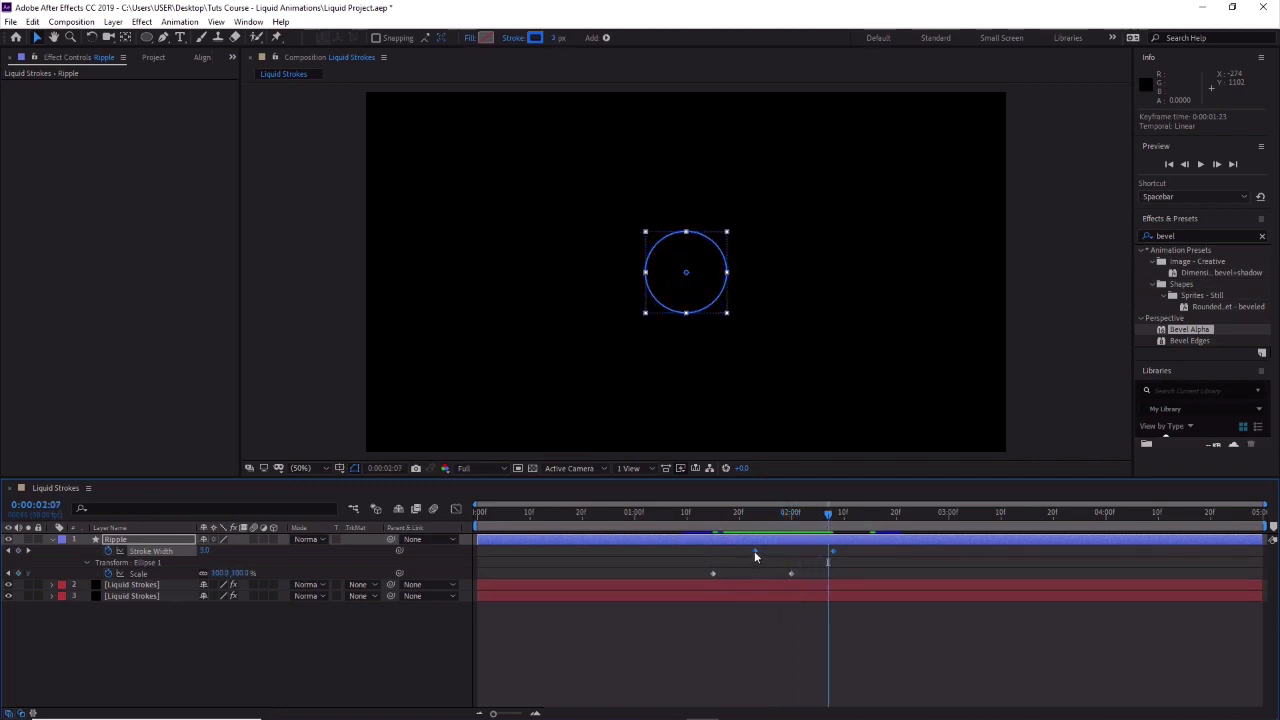
{"action": "left_click_drag", "start_coordinate": [754, 551], "coordinate": [744, 548]}
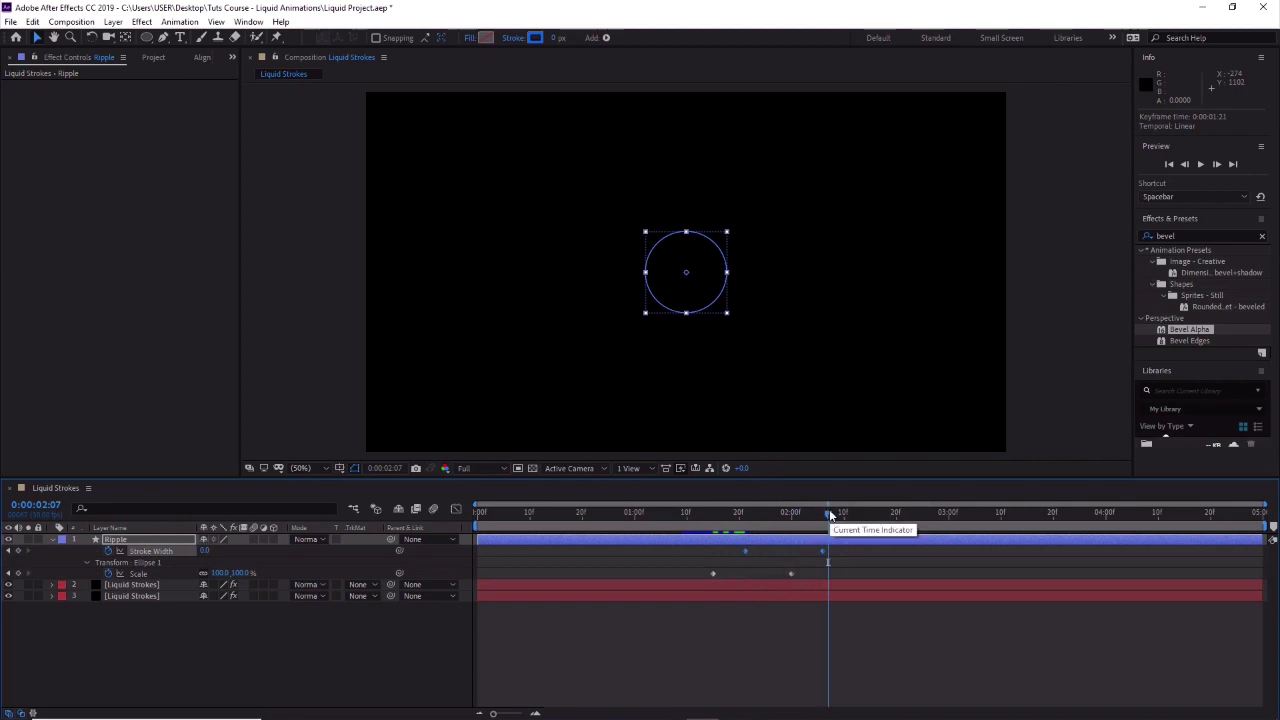
Play back the section from about 0:00:01:12 to check how the ring thins out where the strokes meet.
{"action": "mouse_move", "coordinate": [826, 515]}
{"action": "left_mouse_down"}
{"action": "mouse_move", "coordinate": [719, 526]}
{"action": "mouse_move", "coordinate": [842, 516]}
{"action": "mouse_move", "coordinate": [740, 530]}
{"action": "left_mouse_up"}
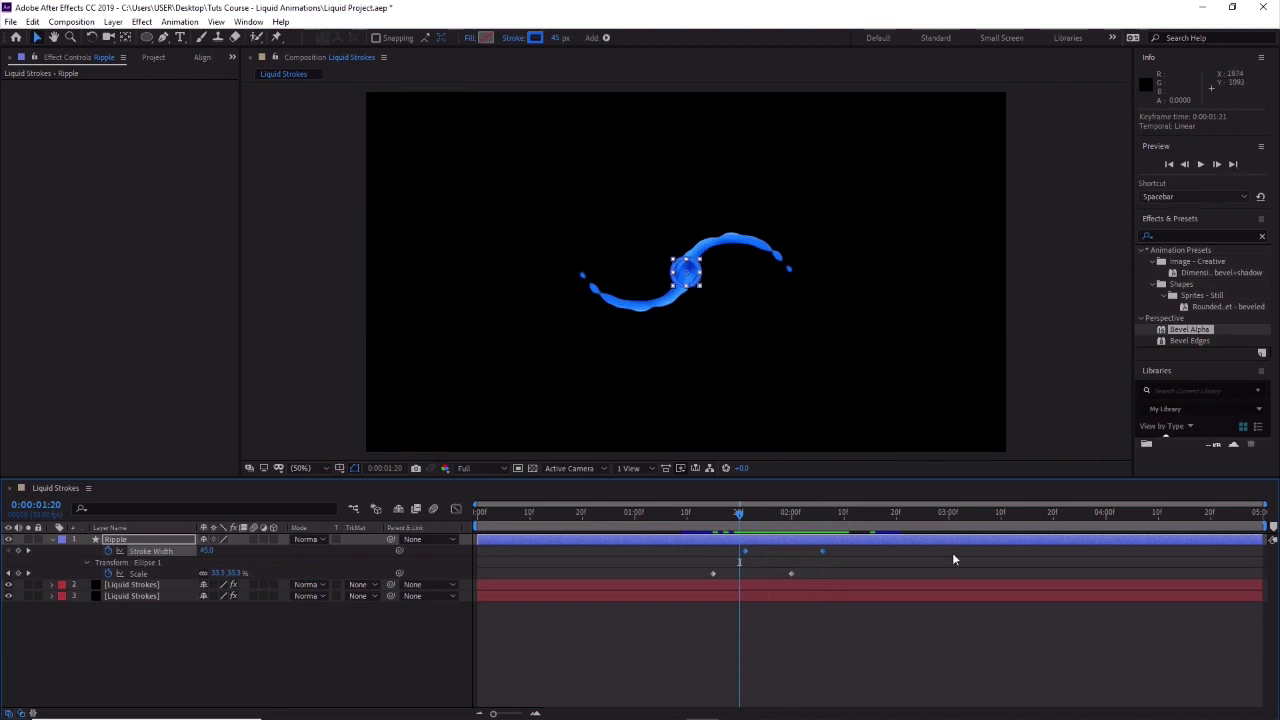
{"action": "left_click_drag", "start_coordinate": [728, 513], "coordinate": [707, 521]}
{"action": "left_click", "coordinate": [1200, 163]}
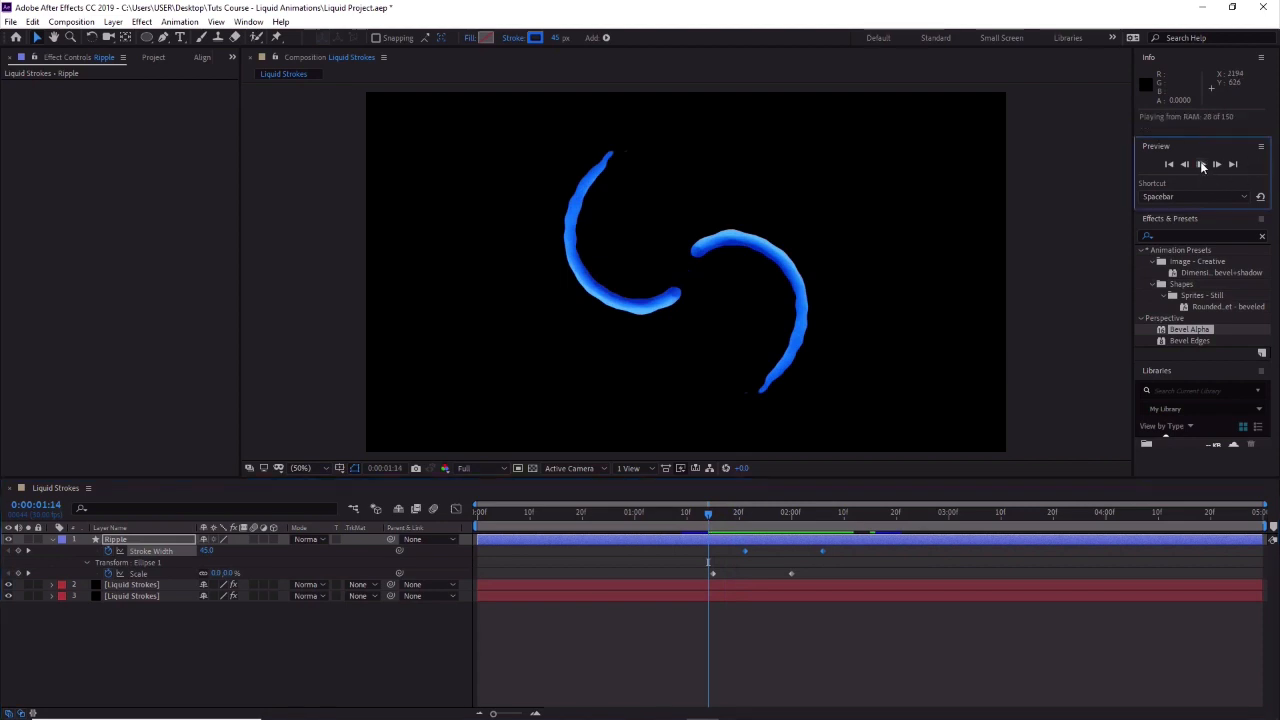
{"action": "key", "text": "space"}
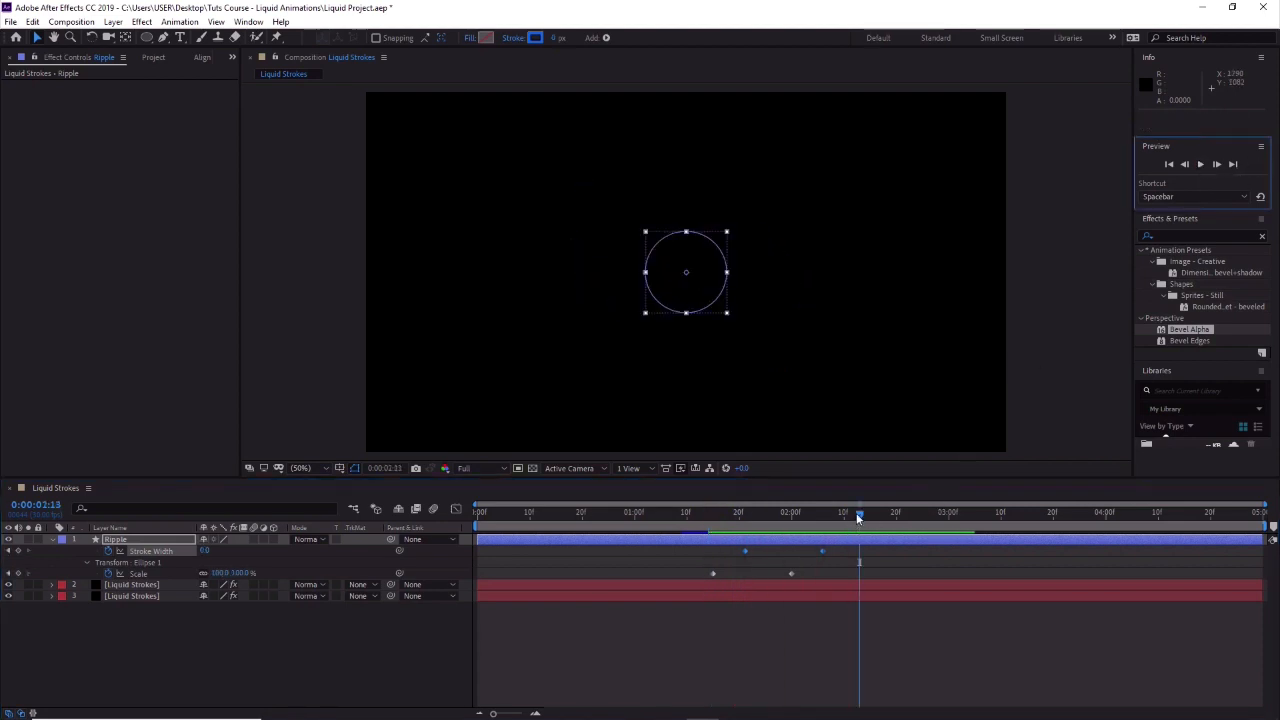
{"action": "left_click_drag", "start_coordinate": [857, 517], "coordinate": [697, 515]}
{"action": "left_click", "coordinate": [1201, 164]}
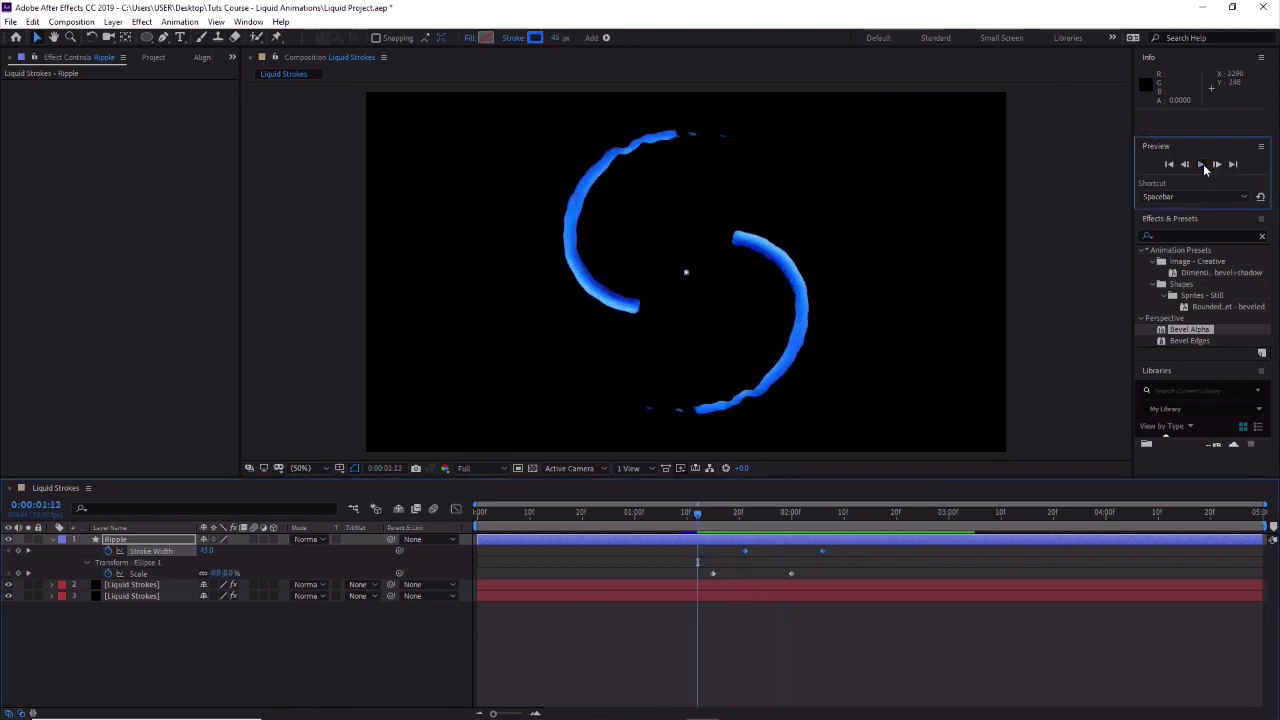
{"action": "key", "text": "space"}
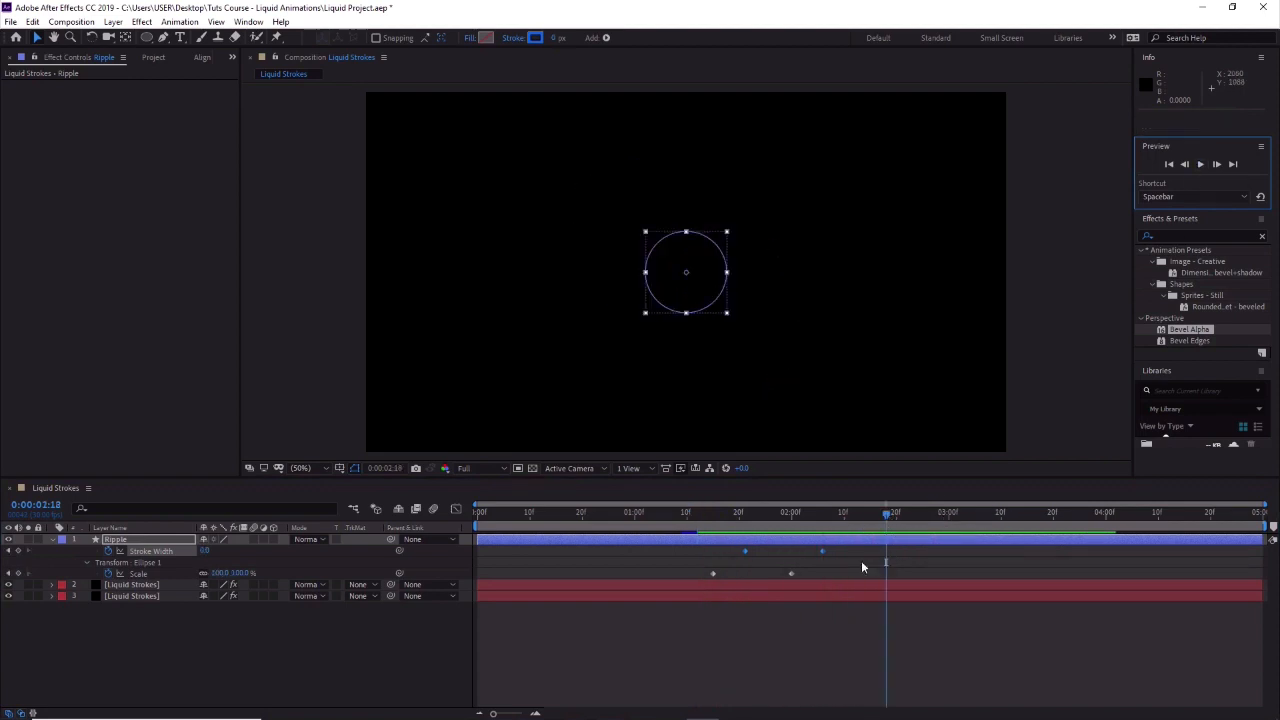
Easy-ease all of the Ripple's Stroke Width and Scale keyframes and compress their spacing so the last falls at 0:00:02:00.
{"action": "left_click_drag", "start_coordinate": [841, 550], "coordinate": [705, 580]}
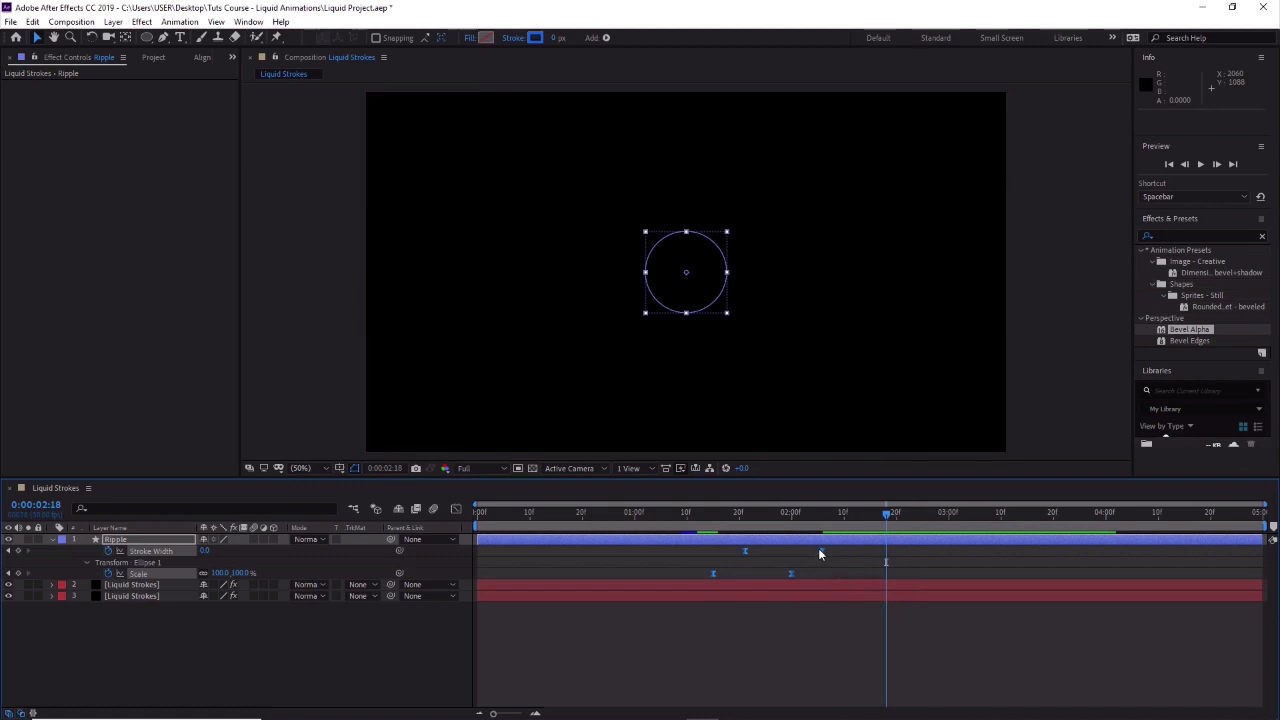
{"action": "mouse_move", "coordinate": [818, 548]}
{"action": "left_mouse_down"}
{"action": "mouse_move", "coordinate": [806, 560]}
{"action": "mouse_move", "coordinate": [838, 555]}
{"action": "mouse_move", "coordinate": [705, 578]}
{"action": "left_mouse_up"}
{"action": "left_click_drag", "start_coordinate": [823, 556], "coordinate": [794, 553]}
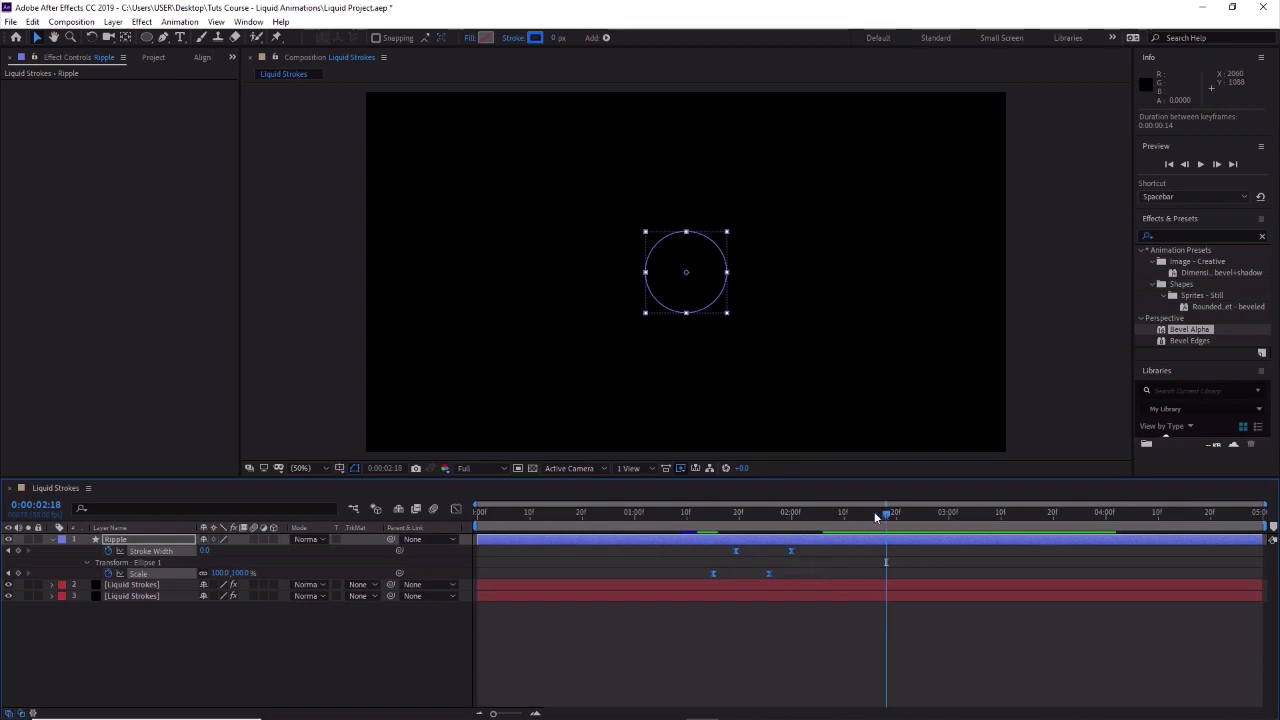
Replay the section from about 0:00:01:13 to judge the compressed ripple timing.
{"action": "left_click_drag", "start_coordinate": [886, 512], "coordinate": [708, 525]}
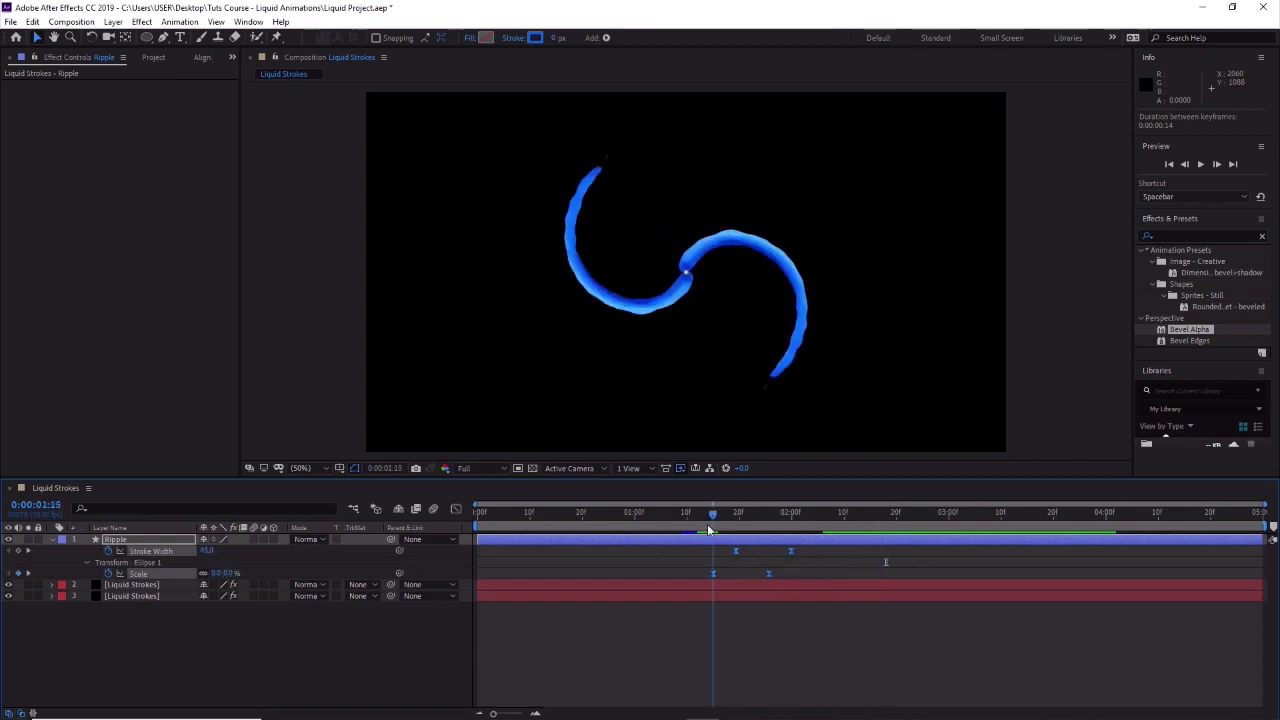
{"action": "left_click", "coordinate": [1201, 165]}
{"action": "key", "text": "space"}
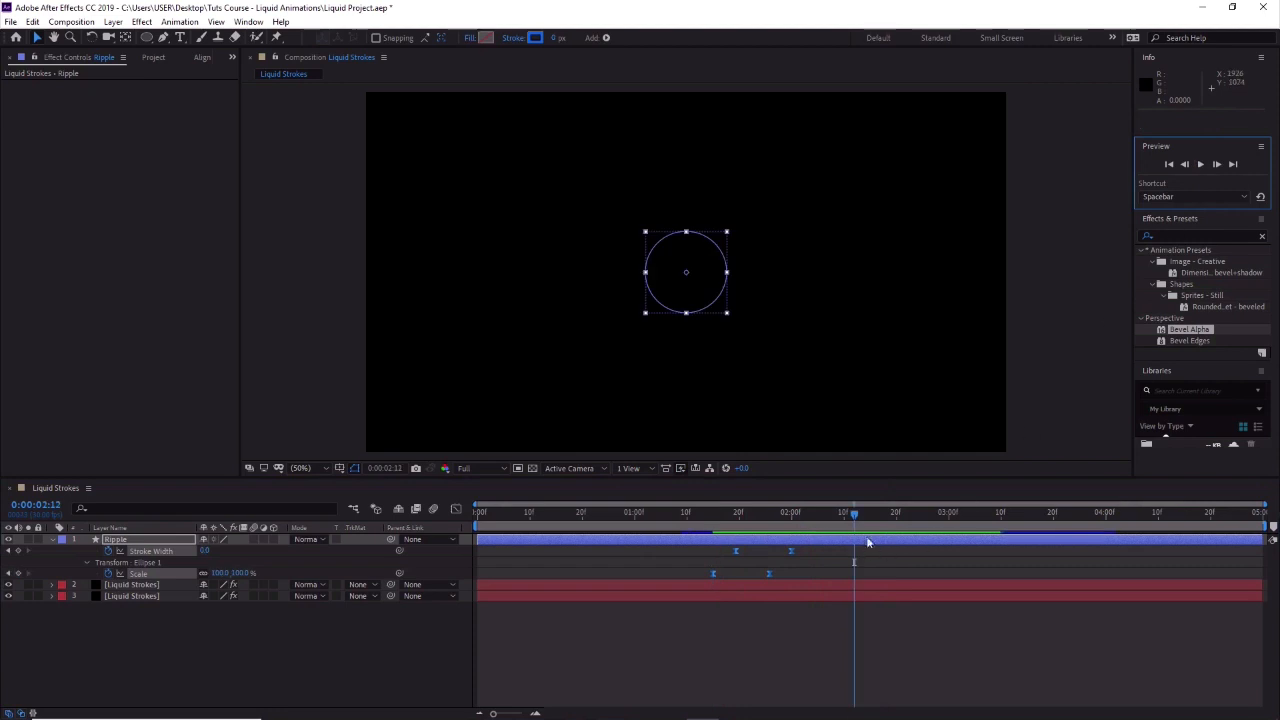
{"action": "left_click_drag", "start_coordinate": [850, 515], "coordinate": [704, 515]}
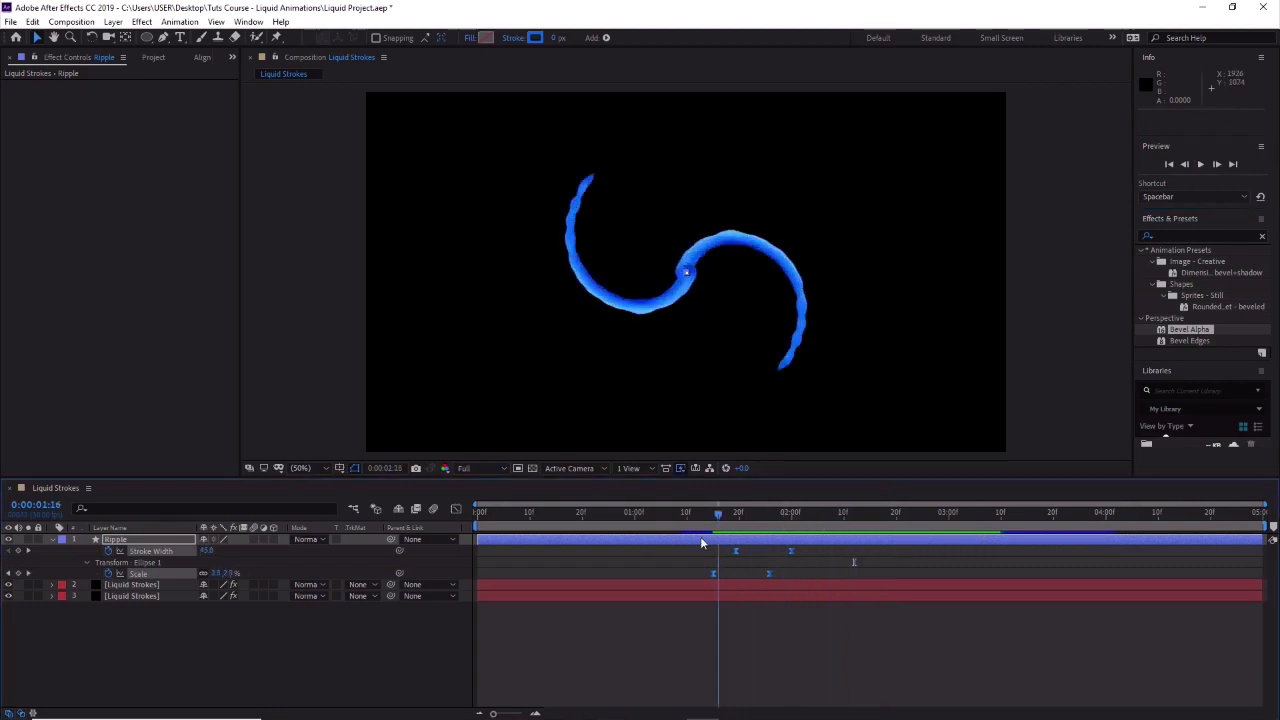
{"action": "left_click", "coordinate": [1199, 166]}
{"action": "key", "text": "space"}
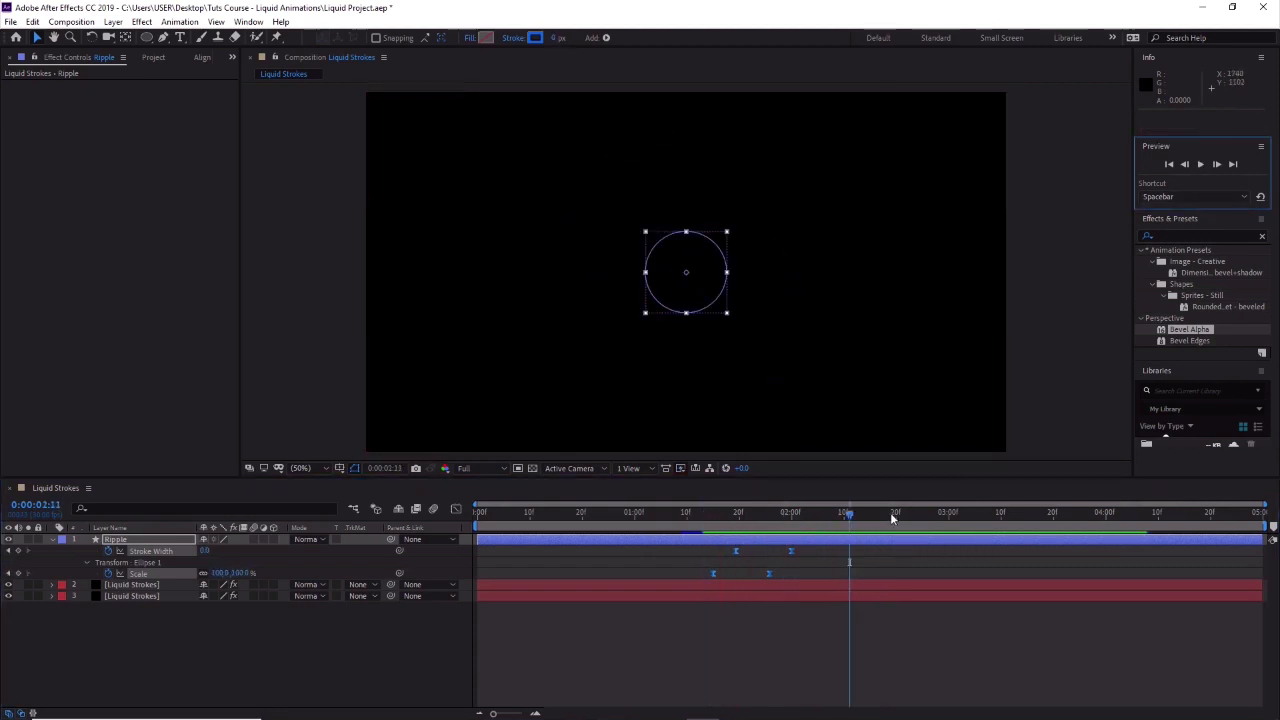
{"action": "left_click_drag", "start_coordinate": [846, 513], "coordinate": [718, 513]}
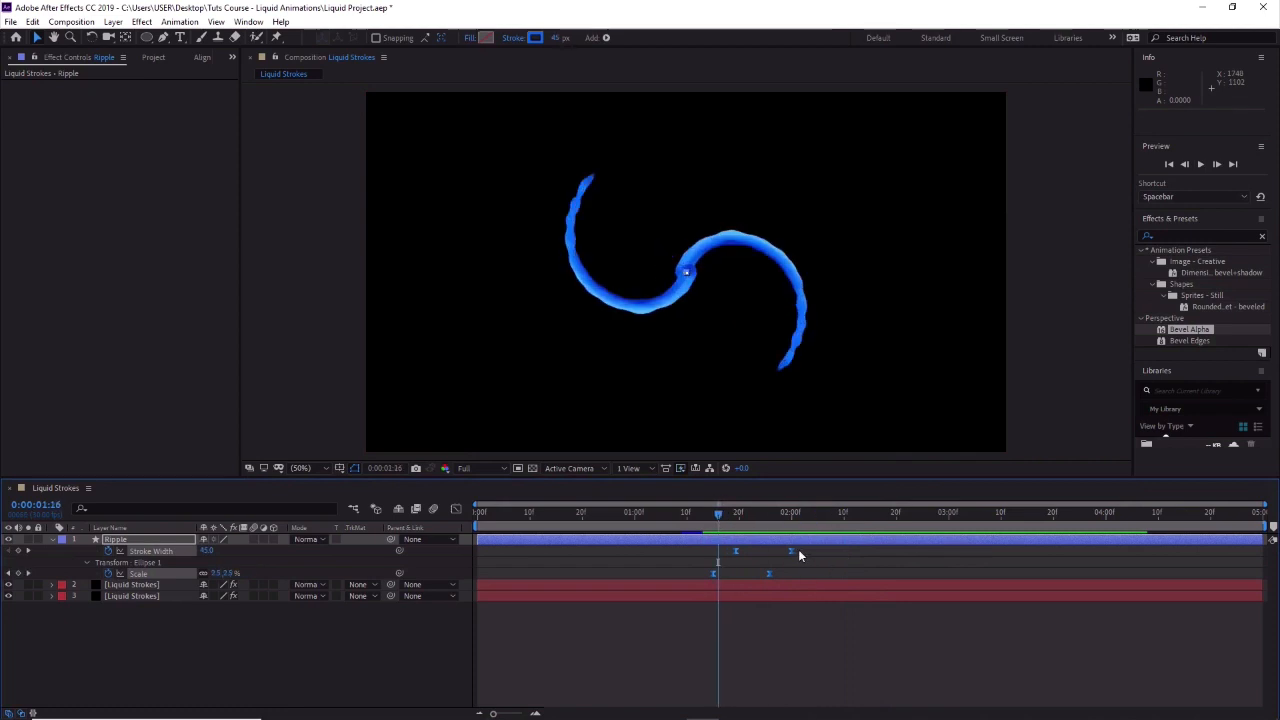
Stretch the Ripple's four keyframes out so the last falls at about 0:00:02:03 and replay from 0:00:01:13.
{"action": "left_click_drag", "start_coordinate": [793, 549], "coordinate": [809, 553]}
{"action": "left_click_drag", "start_coordinate": [721, 519], "coordinate": [703, 517]}
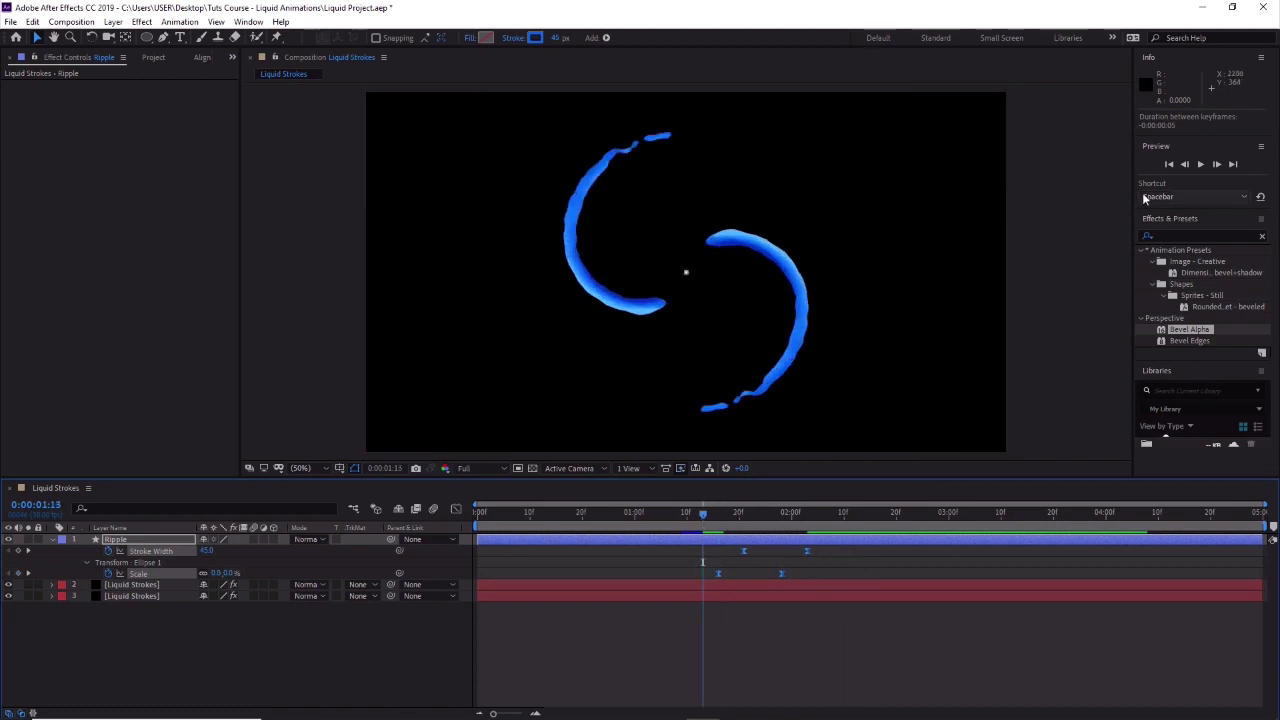
{"action": "left_click", "coordinate": [1201, 166]}
{"action": "left_click", "coordinate": [1201, 166]}
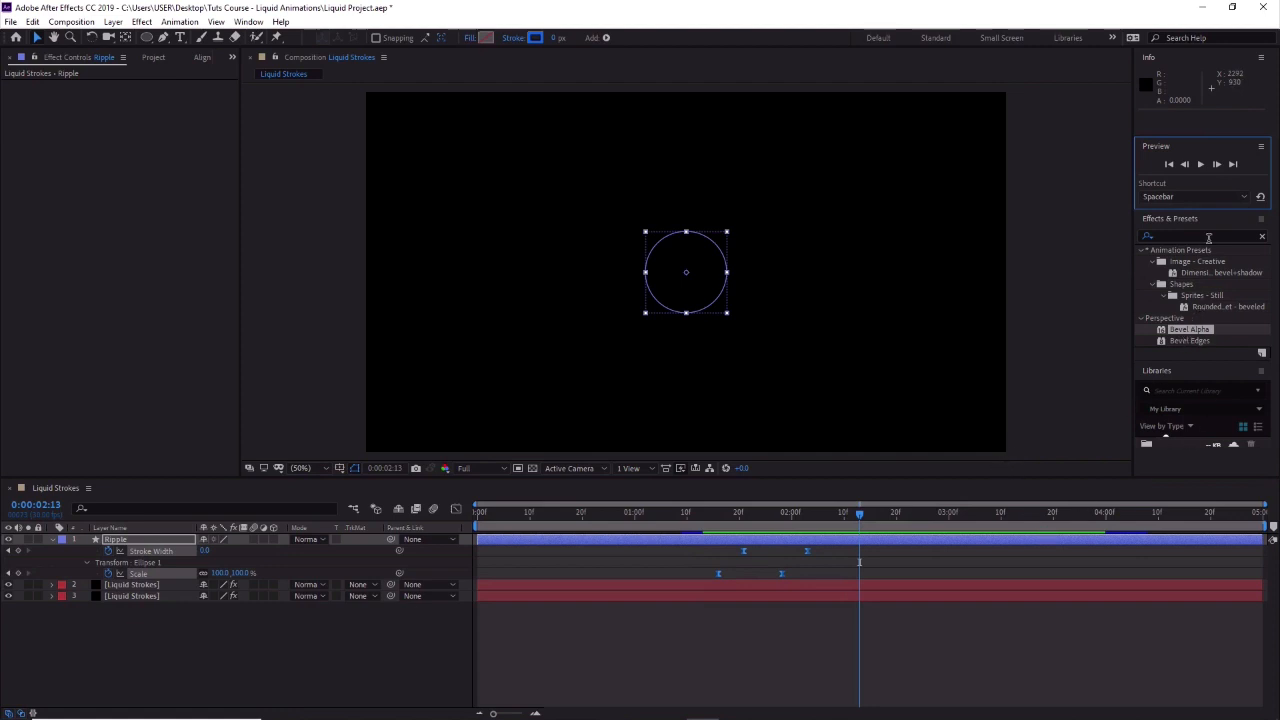
Find the Roughen Edges effect by searching for "roughen" and apply it to the Ripple layer.
{"action": "left_click", "coordinate": [1210, 234]}
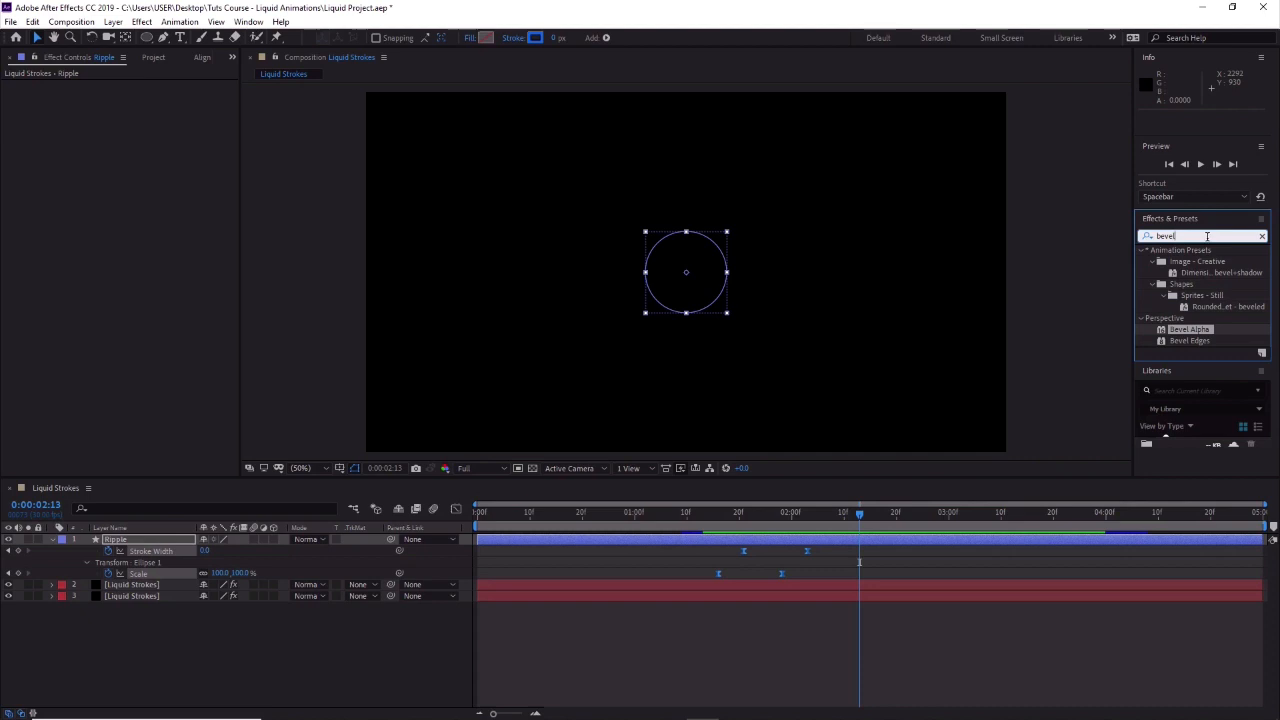
{"action": "left_click_drag", "start_coordinate": [1207, 236], "coordinate": [1051, 244]}
{"action": "type", "text": "roug"}
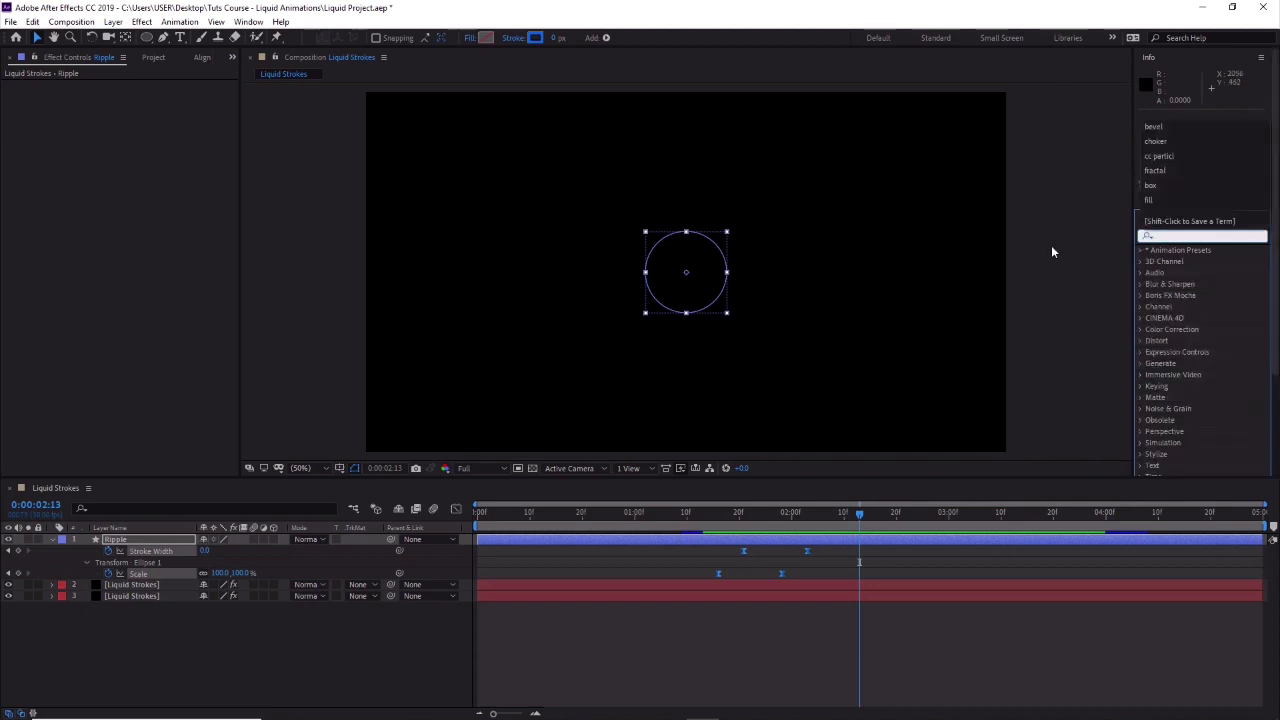
{"action": "type", "text": "hen"}
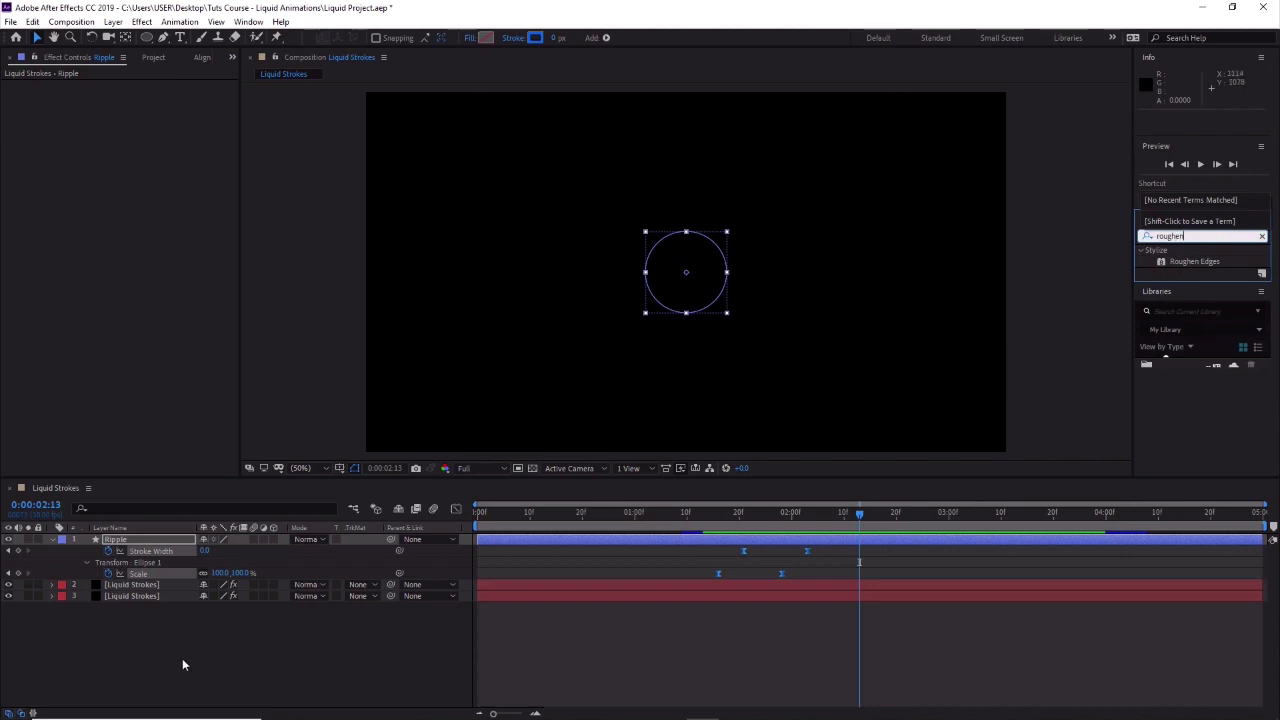
{"action": "left_click", "coordinate": [142, 541]}
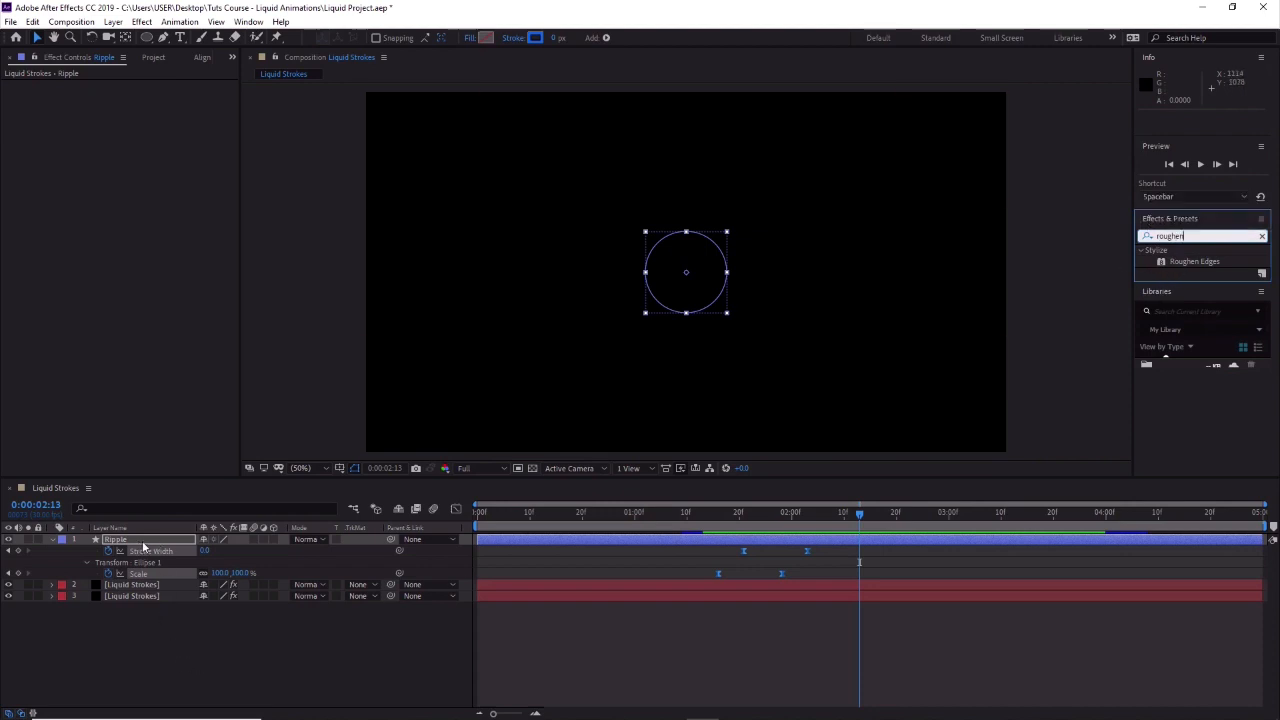
{"action": "double_click", "coordinate": [1185, 261]}
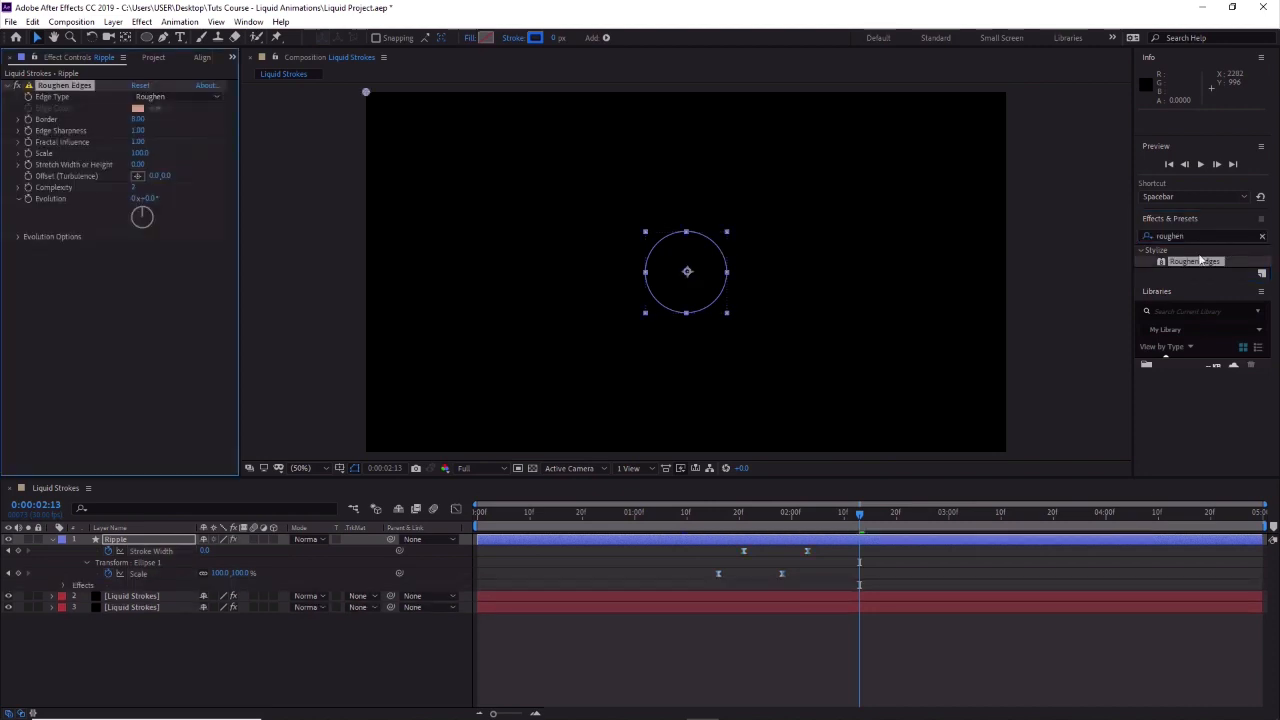
At 0:00:01:26, try a Roughen Edges Border of 40 and settle on 30.
{"action": "left_click_drag", "start_coordinate": [866, 518], "coordinate": [771, 535]}
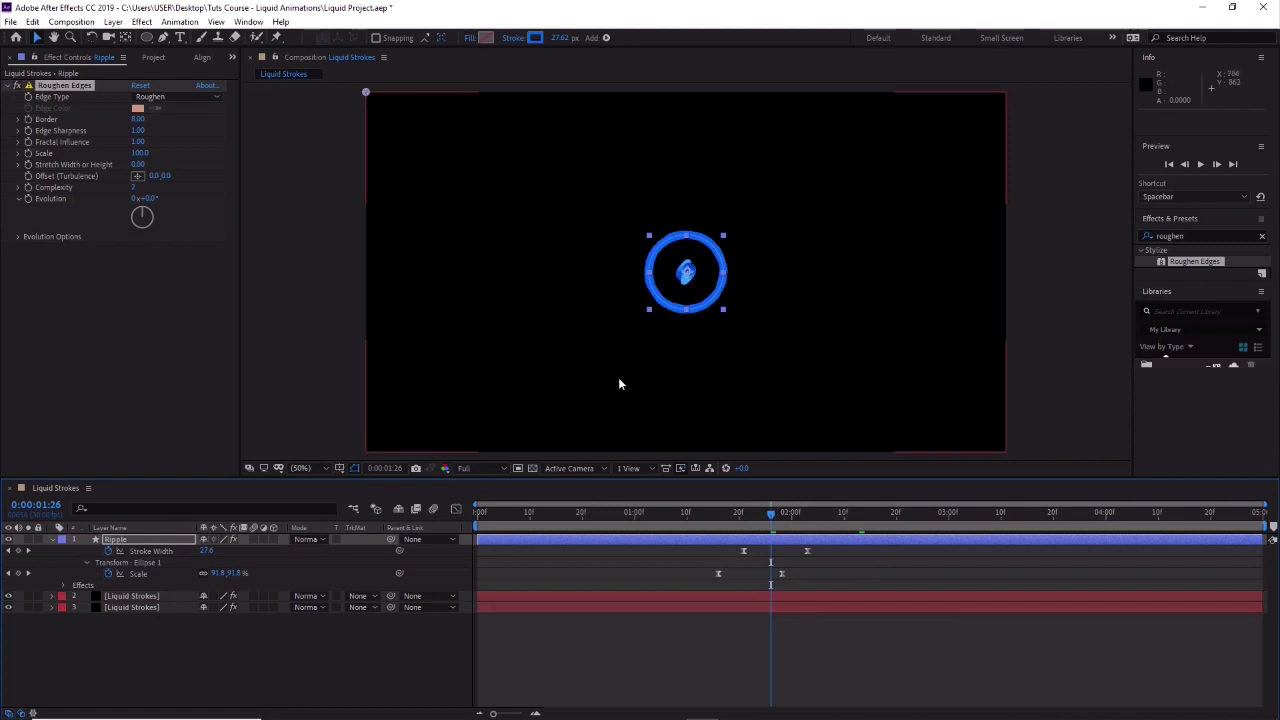
{"action": "left_click", "coordinate": [139, 119]}
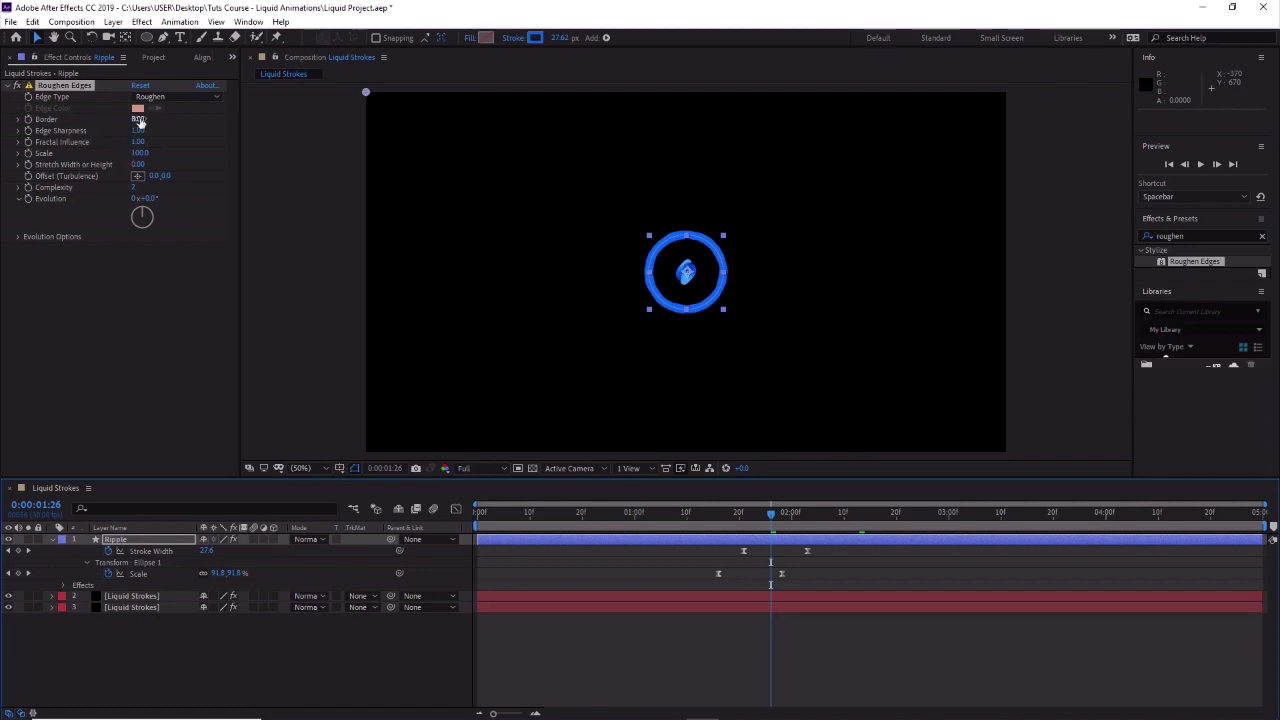
{"action": "left_click", "coordinate": [139, 120]}
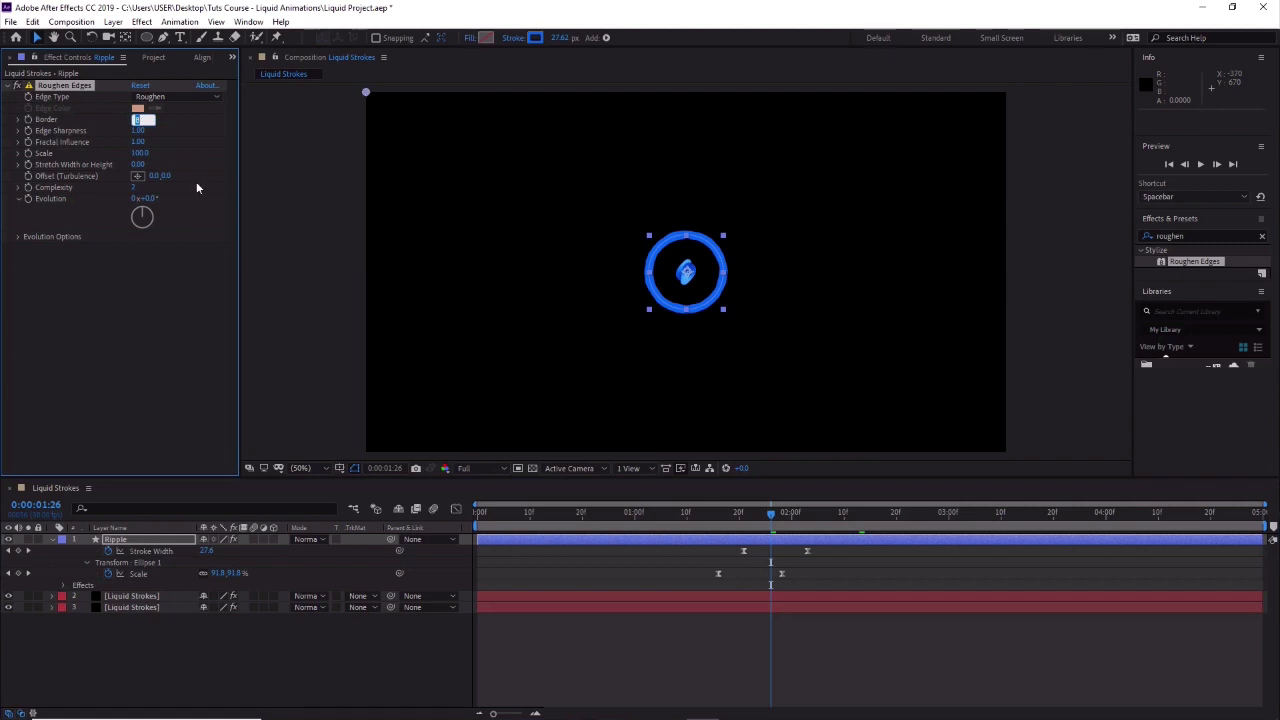
{"action": "type", "text": "40"}
{"action": "key", "text": "Return"}
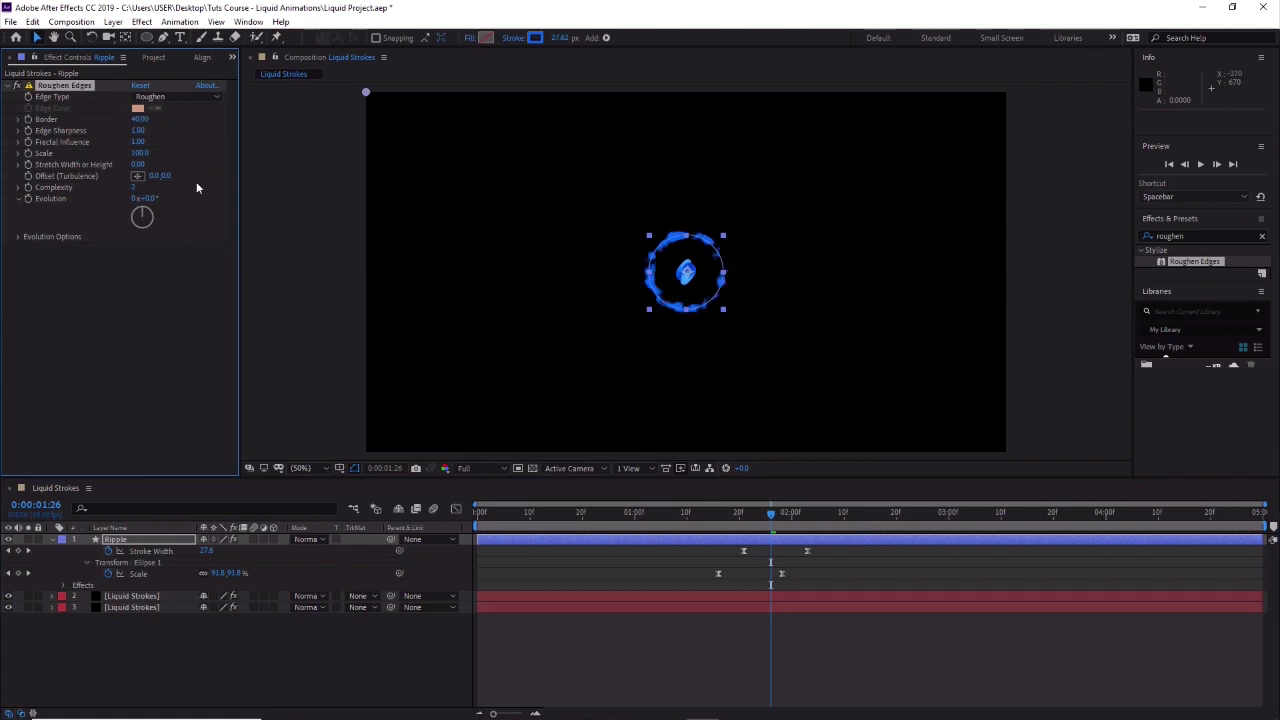
{"action": "left_click", "coordinate": [139, 119]}
{"action": "type", "text": "30"}
{"action": "key", "text": "Return"}
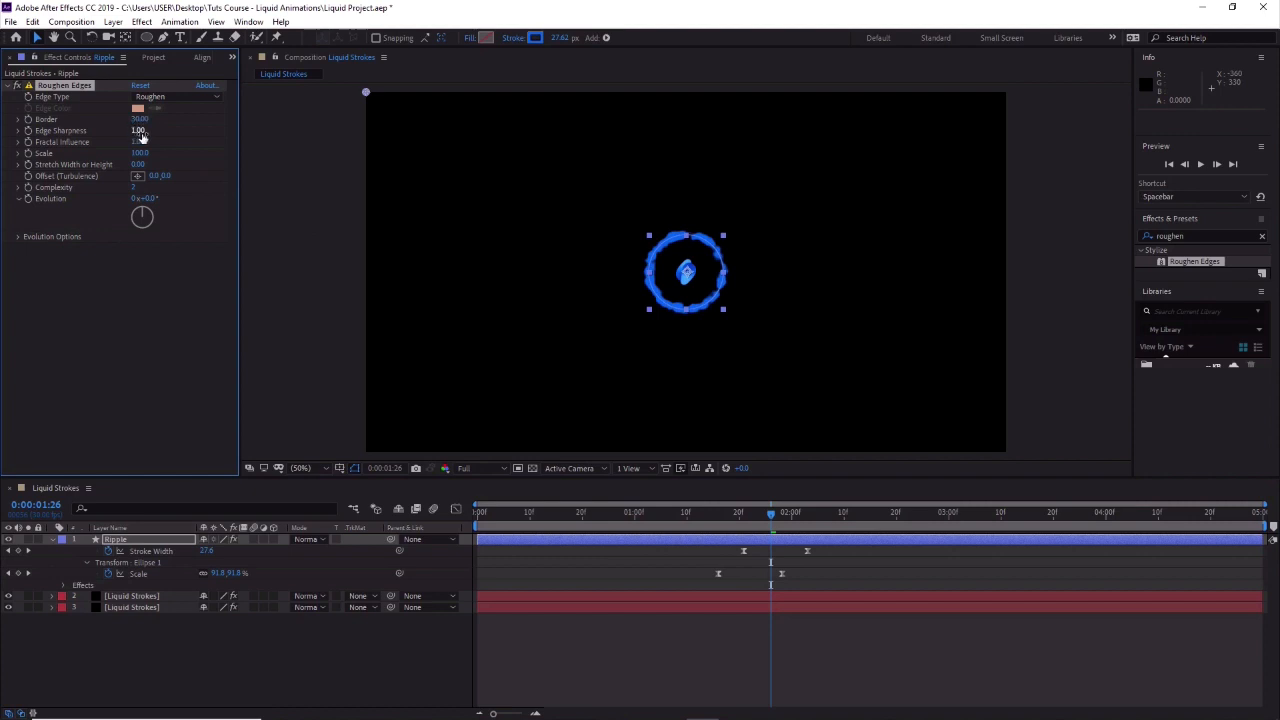
Set the Roughen Edges Edge Sharpness to 10 and scrub around 0:00:01:26 to check the ring.
{"action": "left_click", "coordinate": [139, 131]}
{"action": "type", "text": "10"}
{"action": "key", "text": "Return"}
{"action": "mouse_move", "coordinate": [770, 518]}
{"action": "left_mouse_down"}
{"action": "mouse_move", "coordinate": [727, 525]}
{"action": "mouse_move", "coordinate": [780, 513]}
{"action": "mouse_move", "coordinate": [738, 512]}
{"action": "mouse_move", "coordinate": [806, 516]}
{"action": "mouse_move", "coordinate": [737, 516]}
{"action": "mouse_move", "coordinate": [771, 525]}
{"action": "left_mouse_up"}
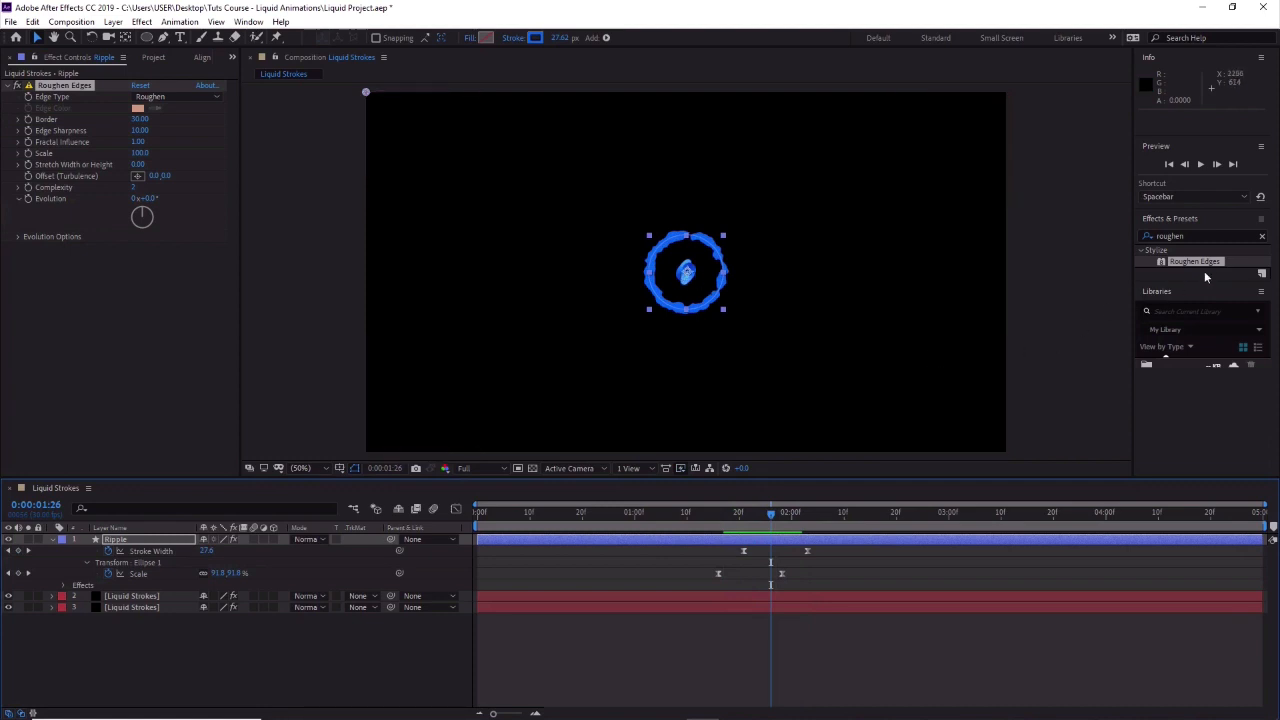
Find Bevel Alpha by searching for "bevel" and apply it to the Ripple layer.
{"action": "left_click", "coordinate": [1203, 235]}
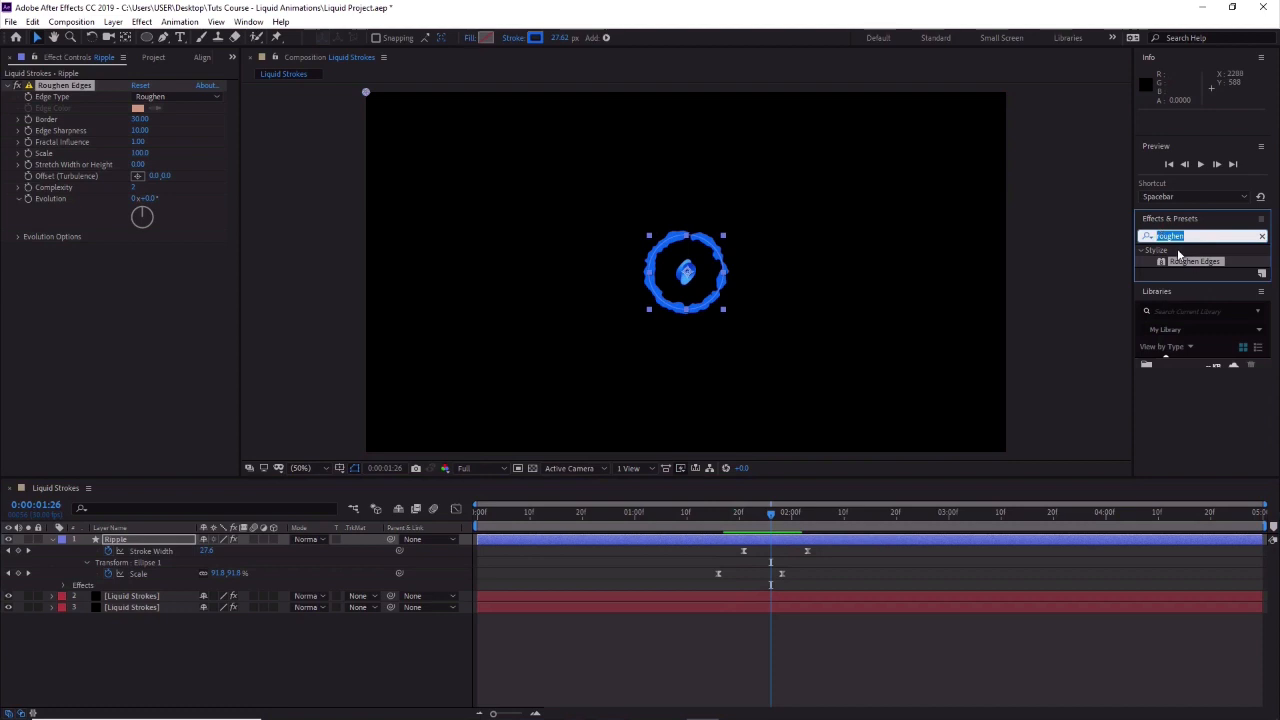
{"action": "type", "text": "bevel"}
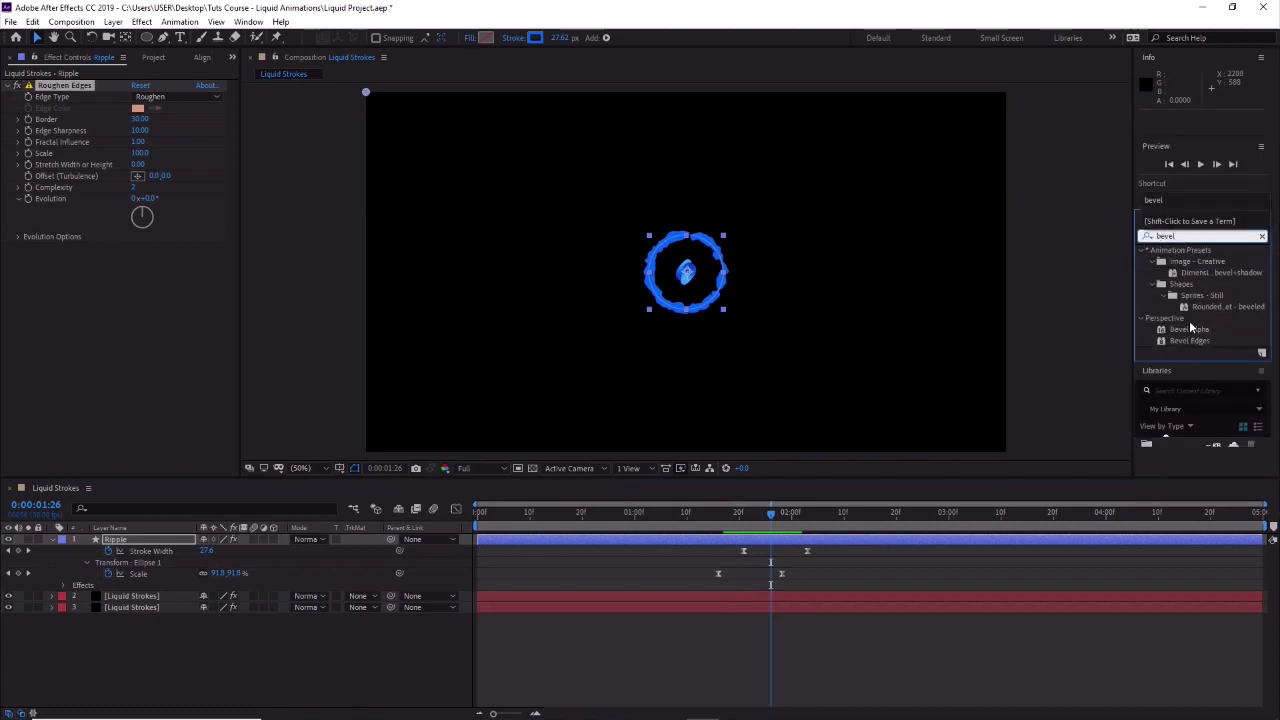
{"action": "double_click", "coordinate": [1190, 330]}
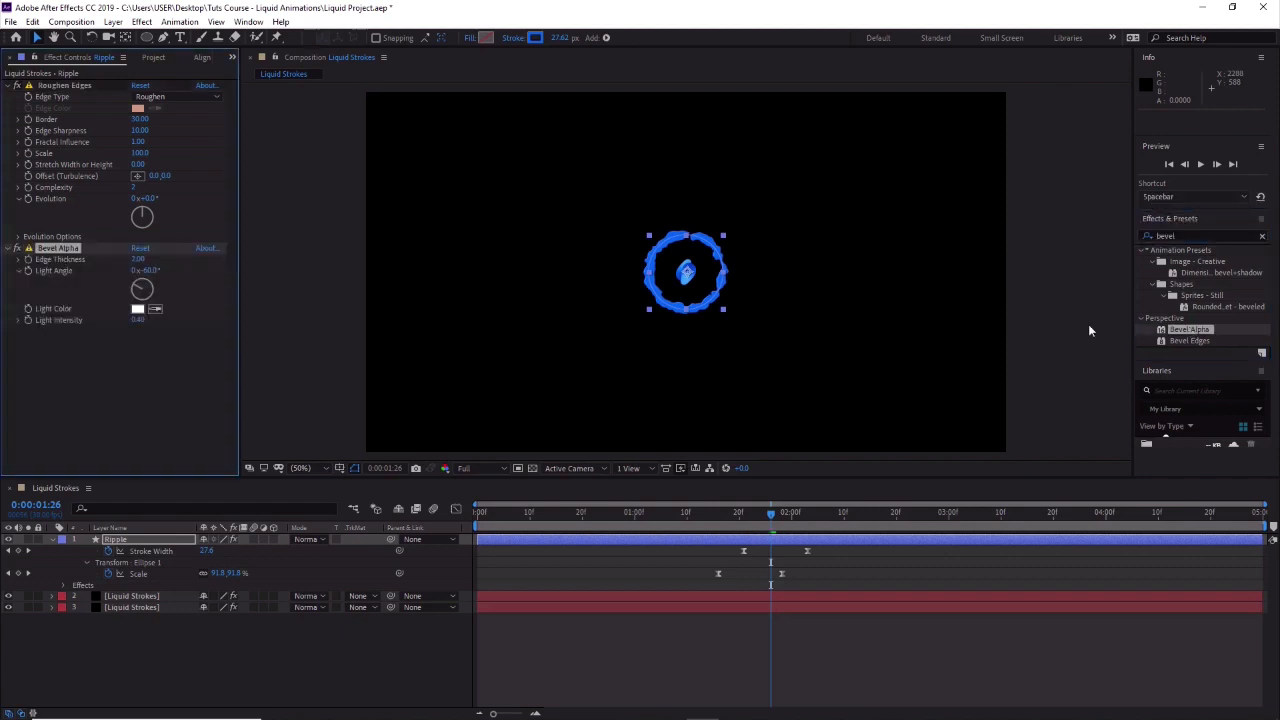
Set the Ripple's Bevel Alpha Edge Thickness to 50 and Light Angle to -100°.
{"action": "left_click", "coordinate": [139, 259]}
{"action": "type", "text": "50"}
{"action": "key", "text": "Return"}
{"action": "left_click", "coordinate": [147, 270]}
{"action": "type", "text": "-100"}
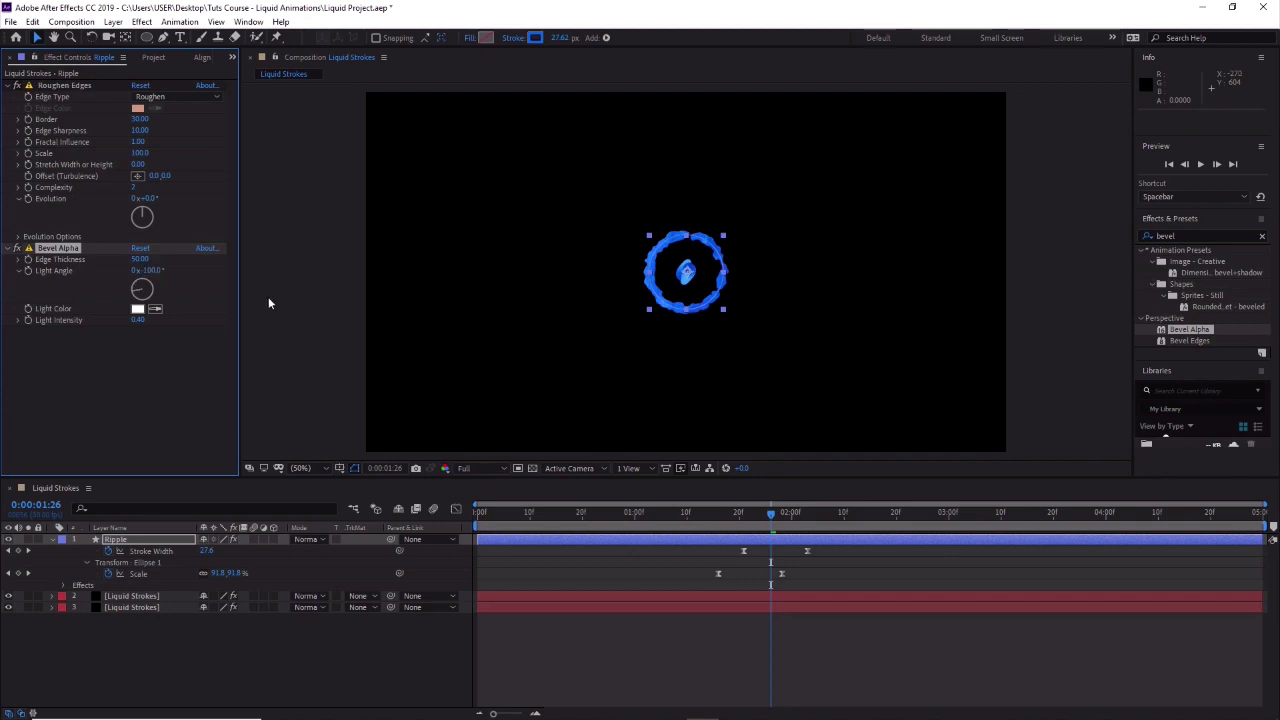
Set the Ripple's Bevel Alpha Light Intensity to 0.25 and scrub between 0:00:01:21 and 0:00:02:03 to check the ring.
{"action": "left_click", "coordinate": [140, 321]}
{"action": "type", "text": "0.25"}
{"action": "key", "text": "Return"}
{"action": "left_click_drag", "start_coordinate": [773, 512], "coordinate": [768, 530]}
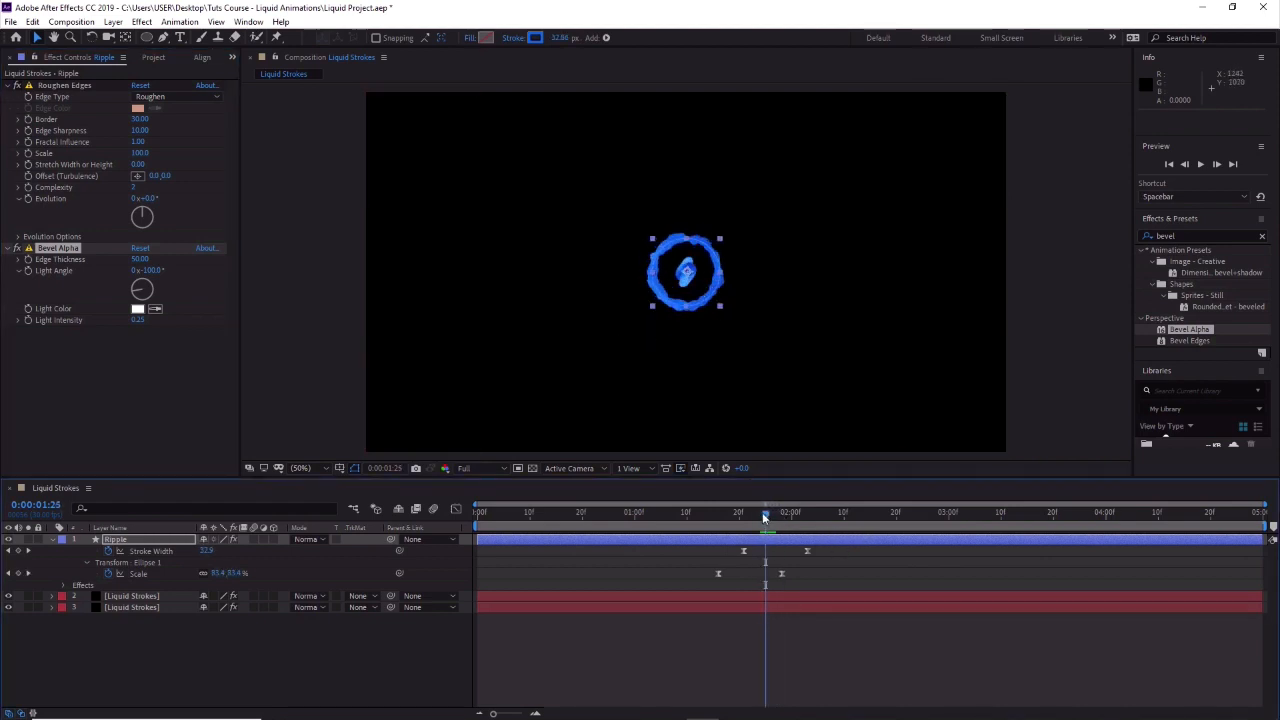
{"action": "left_click", "coordinate": [762, 512]}
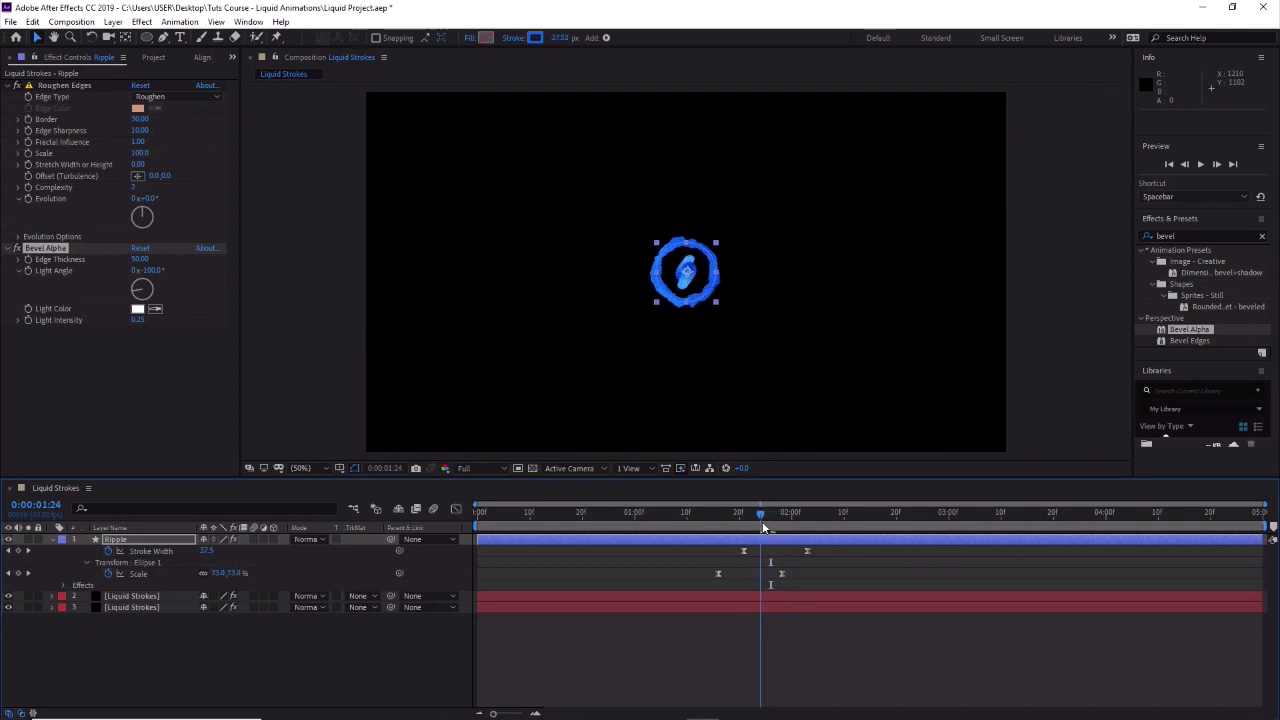
{"action": "mouse_move", "coordinate": [762, 526]}
{"action": "left_mouse_down"}
{"action": "mouse_move", "coordinate": [747, 528]}
{"action": "mouse_move", "coordinate": [803, 532]}
{"action": "mouse_move", "coordinate": [747, 531]}
{"action": "left_mouse_up"}
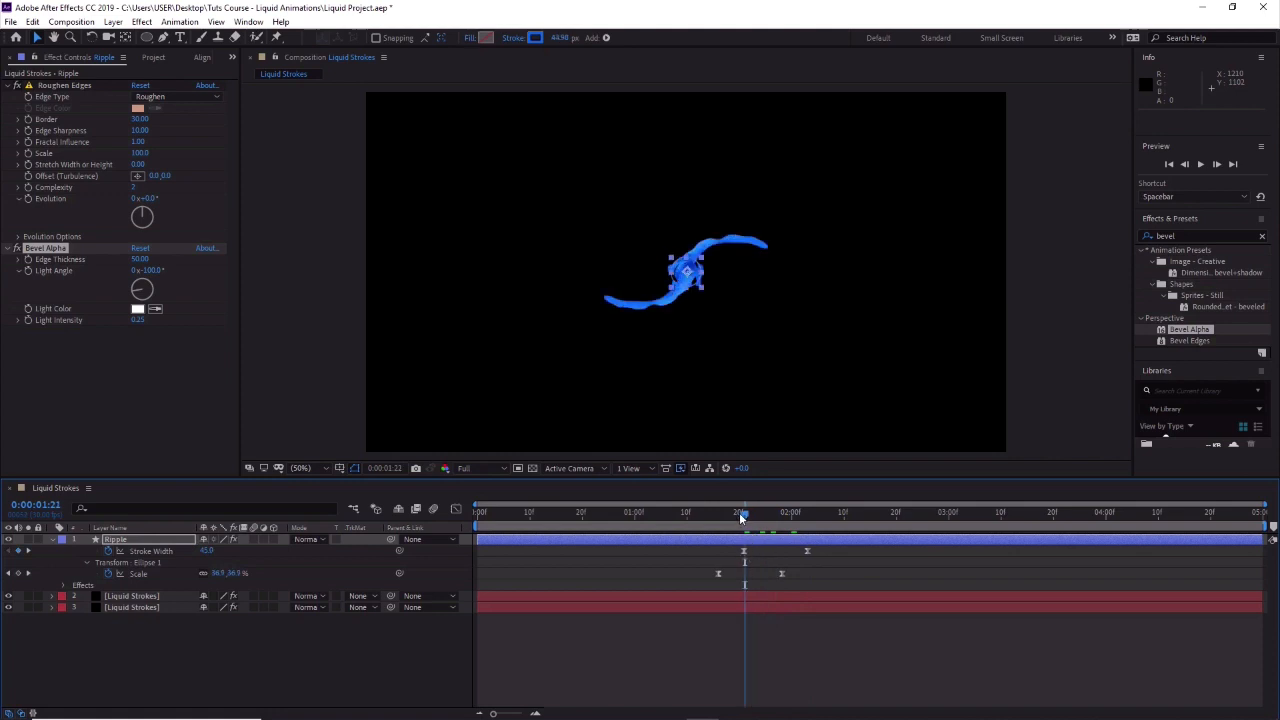
{"action": "mouse_move", "coordinate": [742, 513]}
{"action": "left_mouse_down"}
{"action": "mouse_move", "coordinate": [796, 514]}
{"action": "mouse_move", "coordinate": [742, 519]}
{"action": "left_mouse_up"}
{"action": "left_click_drag", "start_coordinate": [746, 516], "coordinate": [805, 527]}
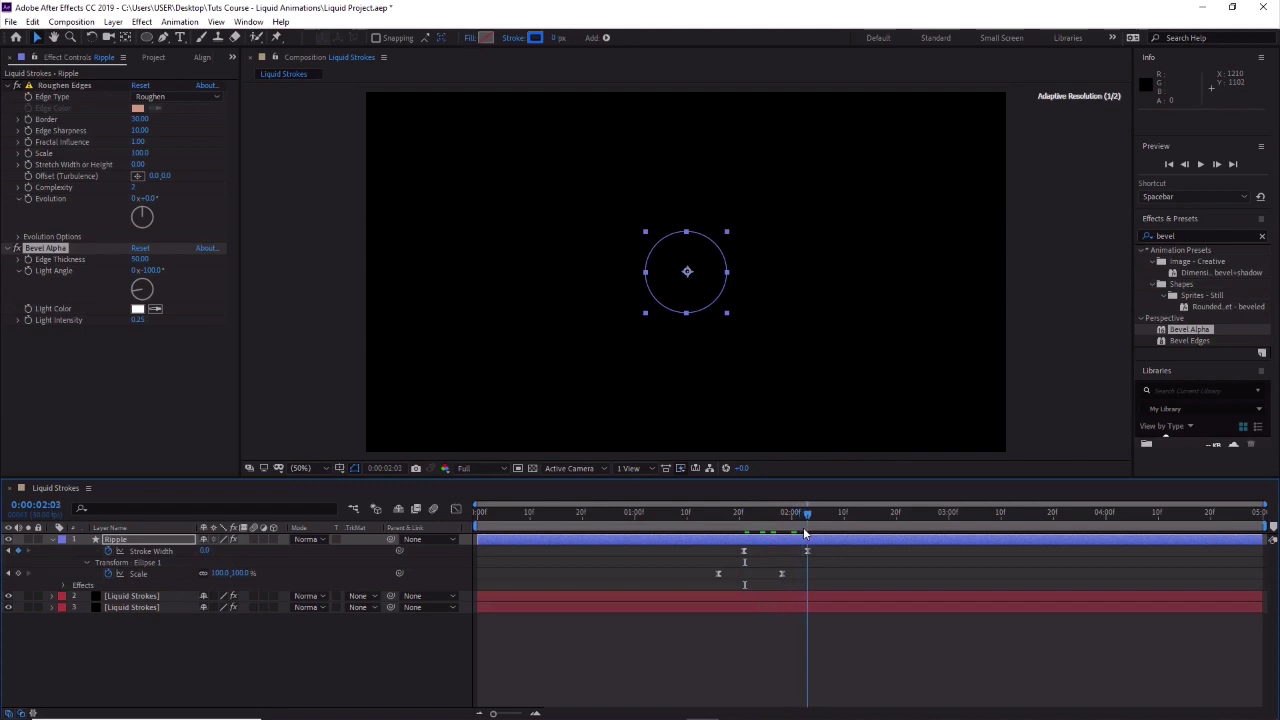
At 0:00:01:21, set the Ripple's Stroke Width keyframe to 60 and scrub through the ring's growth.
{"action": "key", "text": "space"}
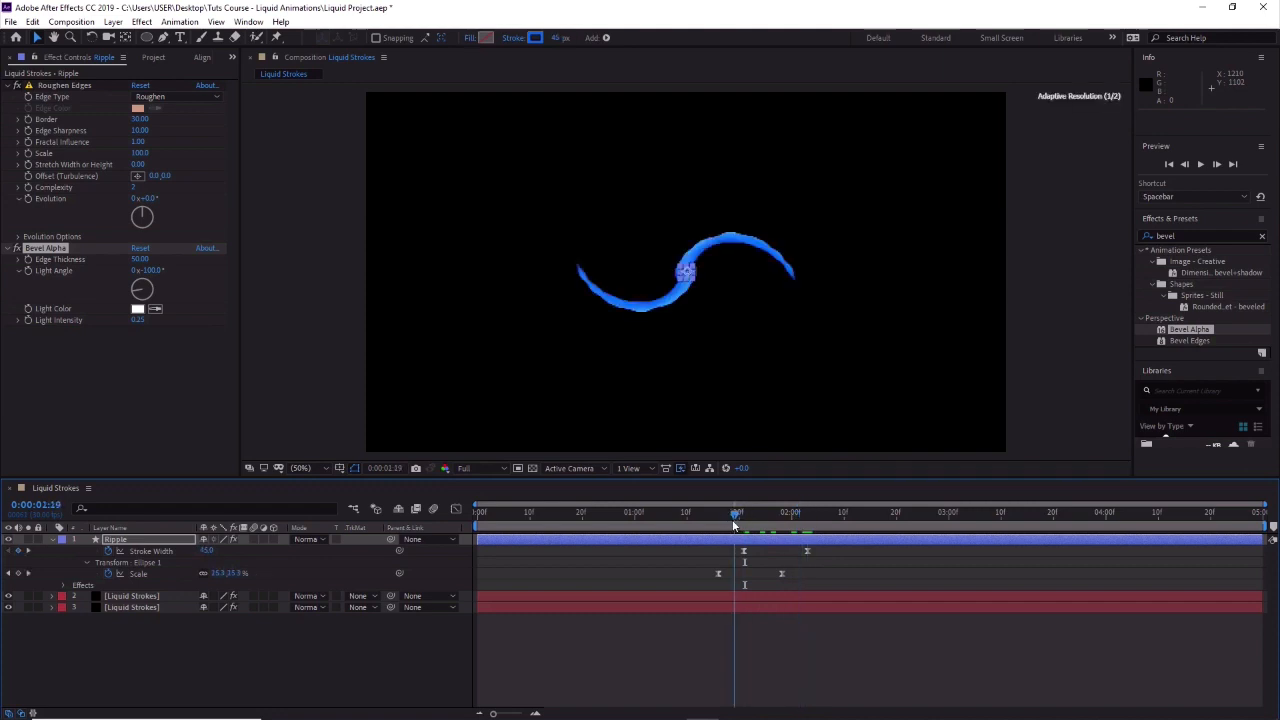
{"action": "left_click", "coordinate": [212, 551]}
{"action": "type", "text": "60"}
{"action": "key", "text": "Return"}
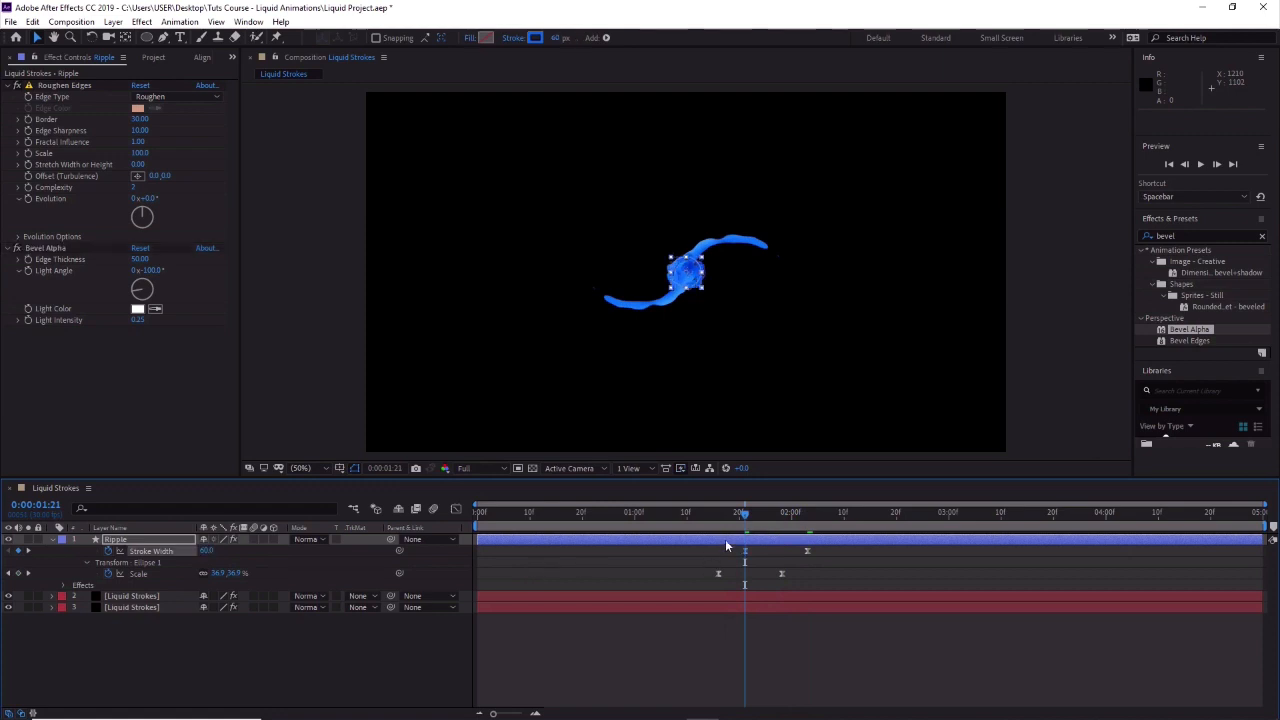
{"action": "mouse_move", "coordinate": [745, 514]}
{"action": "left_mouse_down"}
{"action": "mouse_move", "coordinate": [787, 520]}
{"action": "mouse_move", "coordinate": [757, 528]}
{"action": "mouse_move", "coordinate": [790, 541]}
{"action": "mouse_move", "coordinate": [748, 538]}
{"action": "mouse_move", "coordinate": [785, 550]}
{"action": "left_mouse_up"}
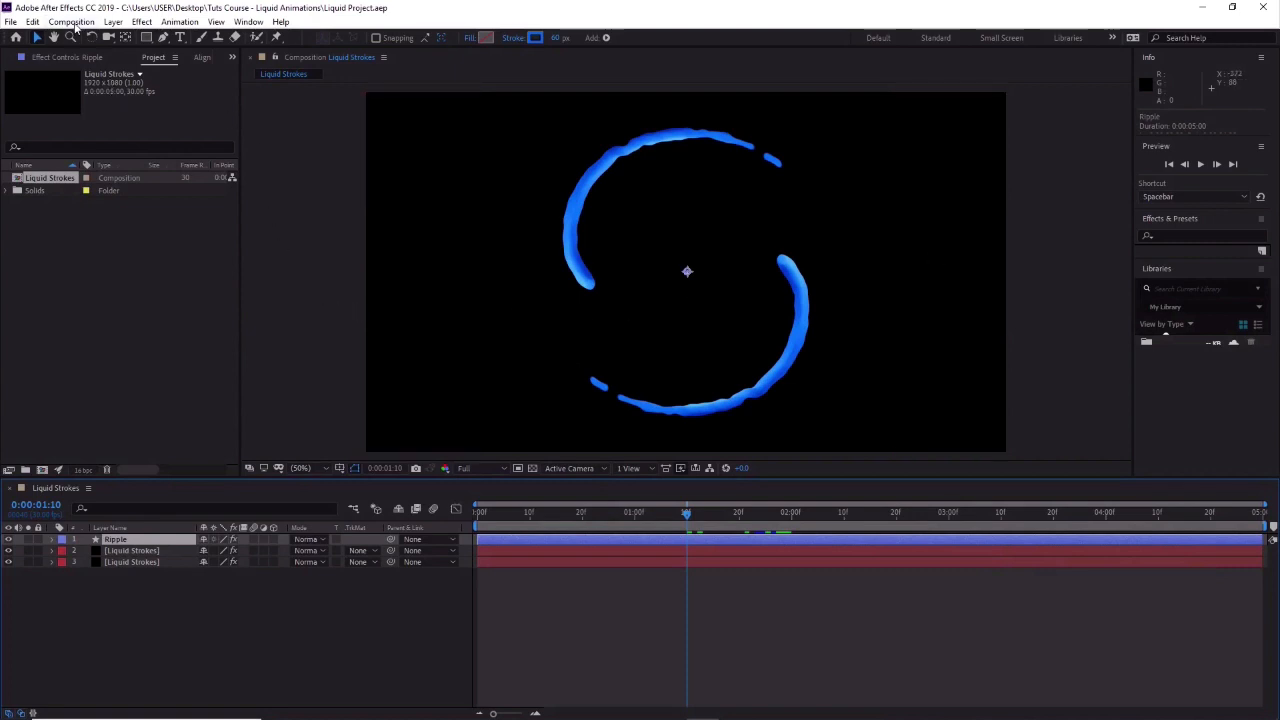
Start a new composition named Splash Lines with a frame rate of 30 fps.
{"action": "left_click", "coordinate": [71, 21]}
{"action": "left_click", "coordinate": [100, 37]}
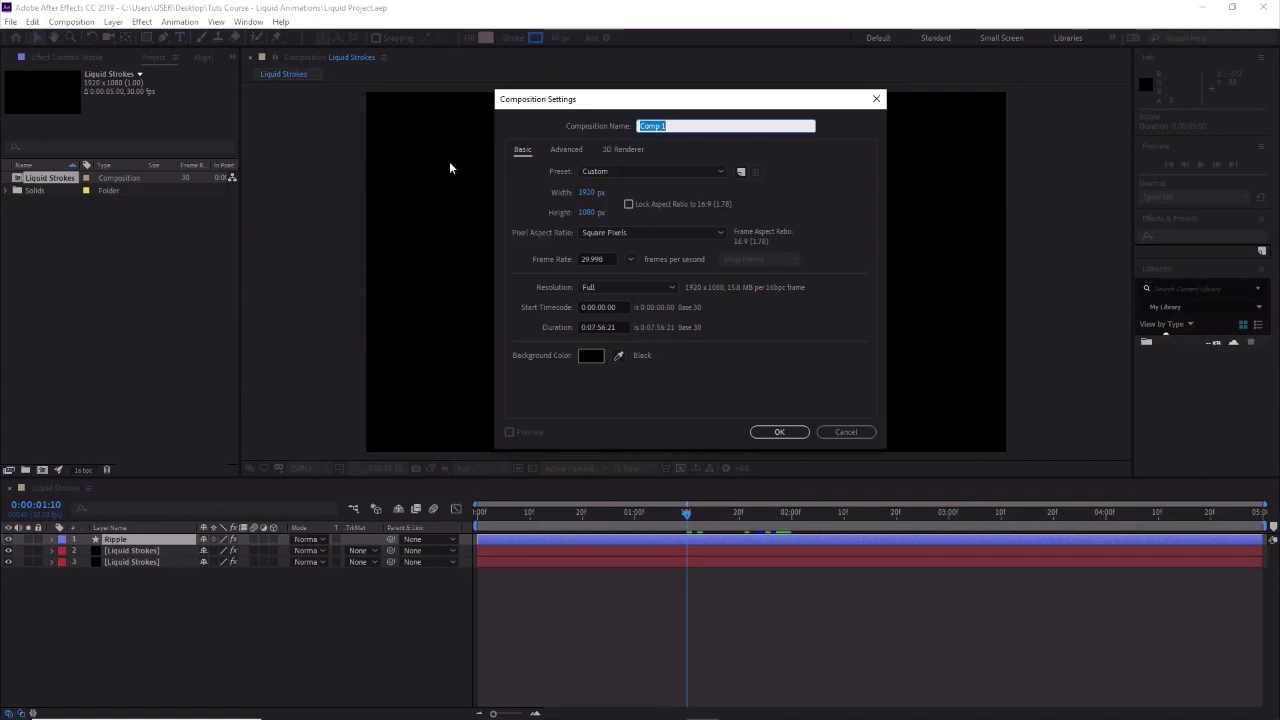
{"action": "type", "text": "Splash Lines"}
{"action": "left_click", "coordinate": [585, 193]}
{"action": "left_click", "coordinate": [610, 259]}
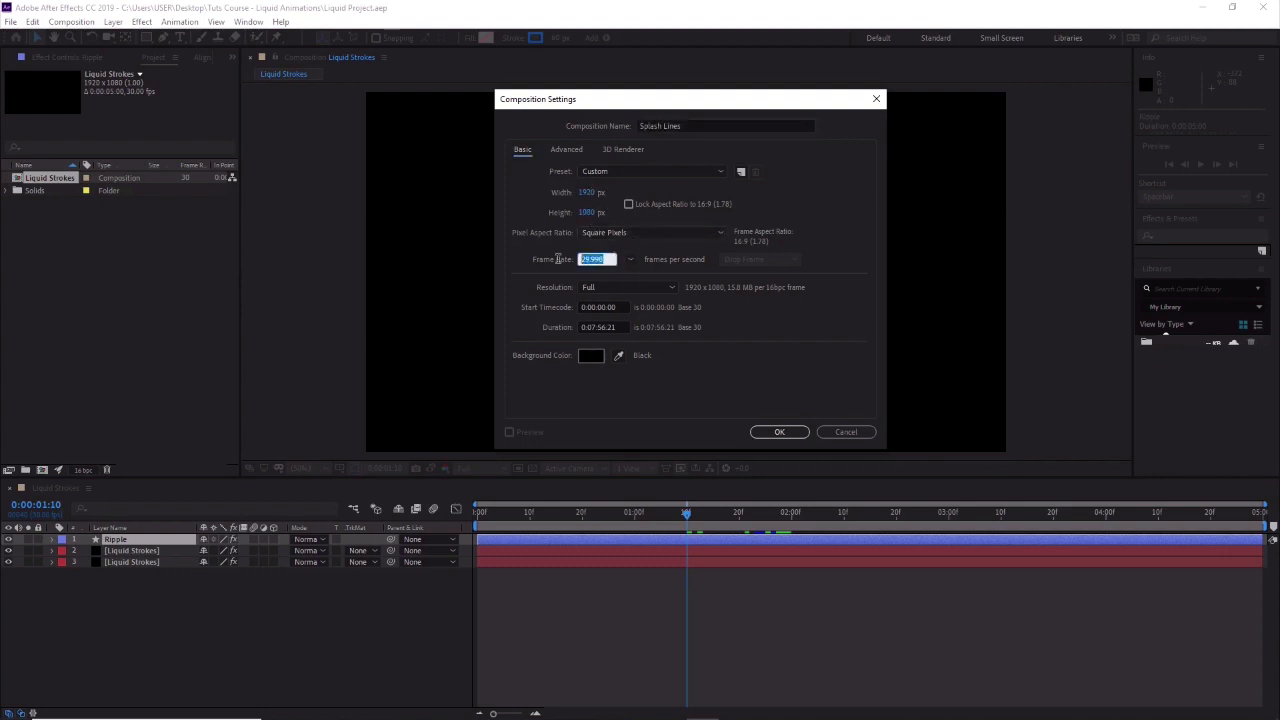
{"action": "type", "text": "30"}
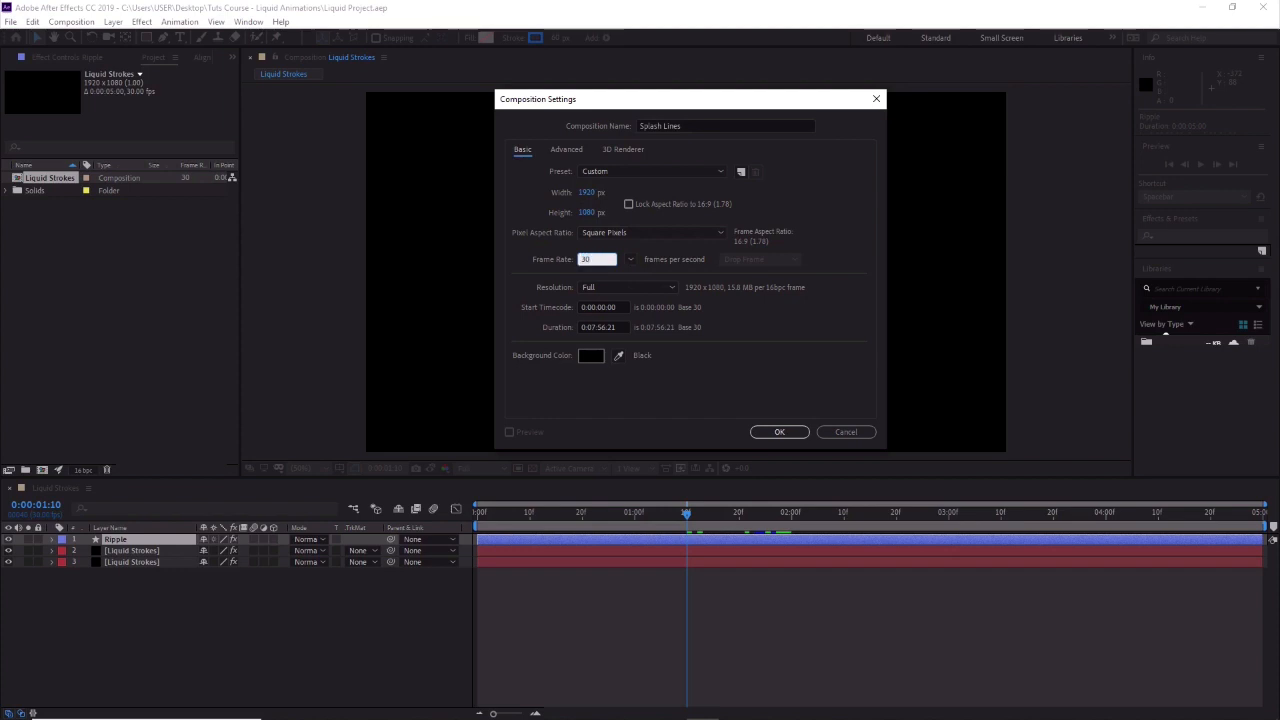
Set the Splash Lines composition's duration to 0:05:00:00 and create it.
{"action": "left_click", "coordinate": [589, 328]}
{"action": "key", "text": "Delete"}
{"action": "type", "text": "5"}
{"action": "key", "text": "Right"}
{"action": "key", "text": "Delete"}
{"action": "key", "text": "Delete"}
{"action": "type", "text": "00"}
{"action": "key", "text": "Delete"}
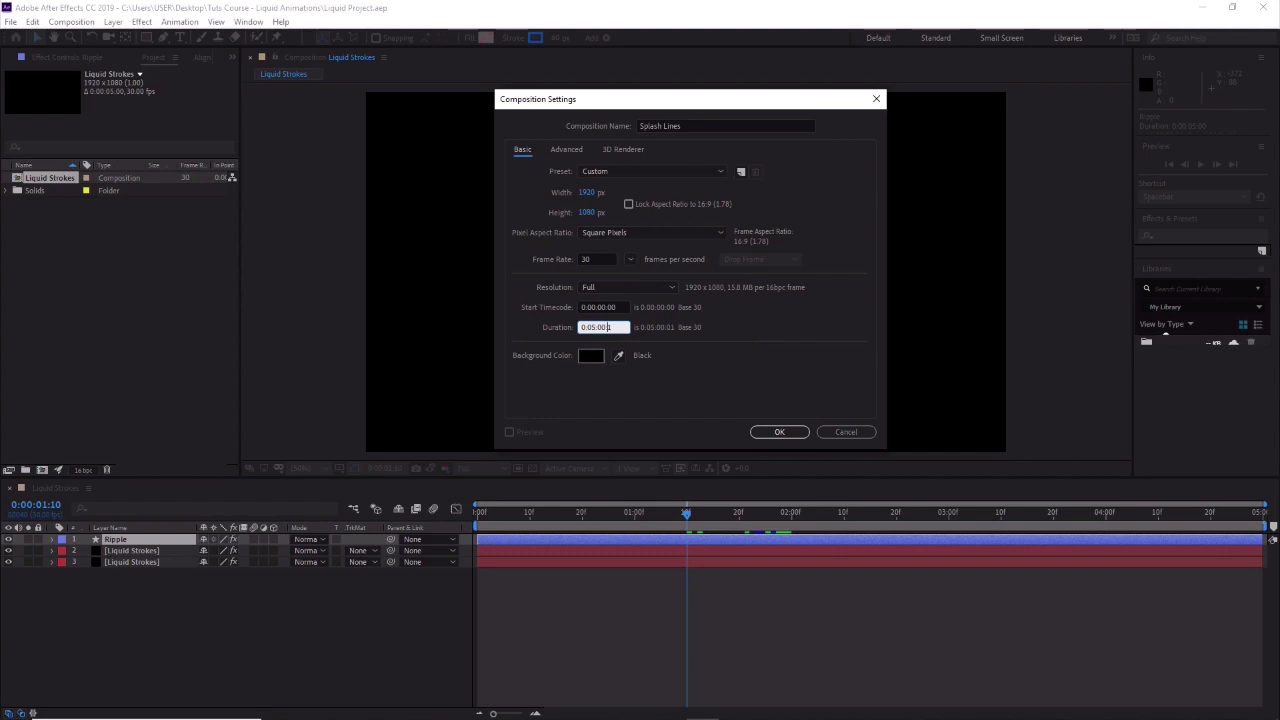
{"action": "type", "text": ":00"}
{"action": "left_click", "coordinate": [776, 433]}
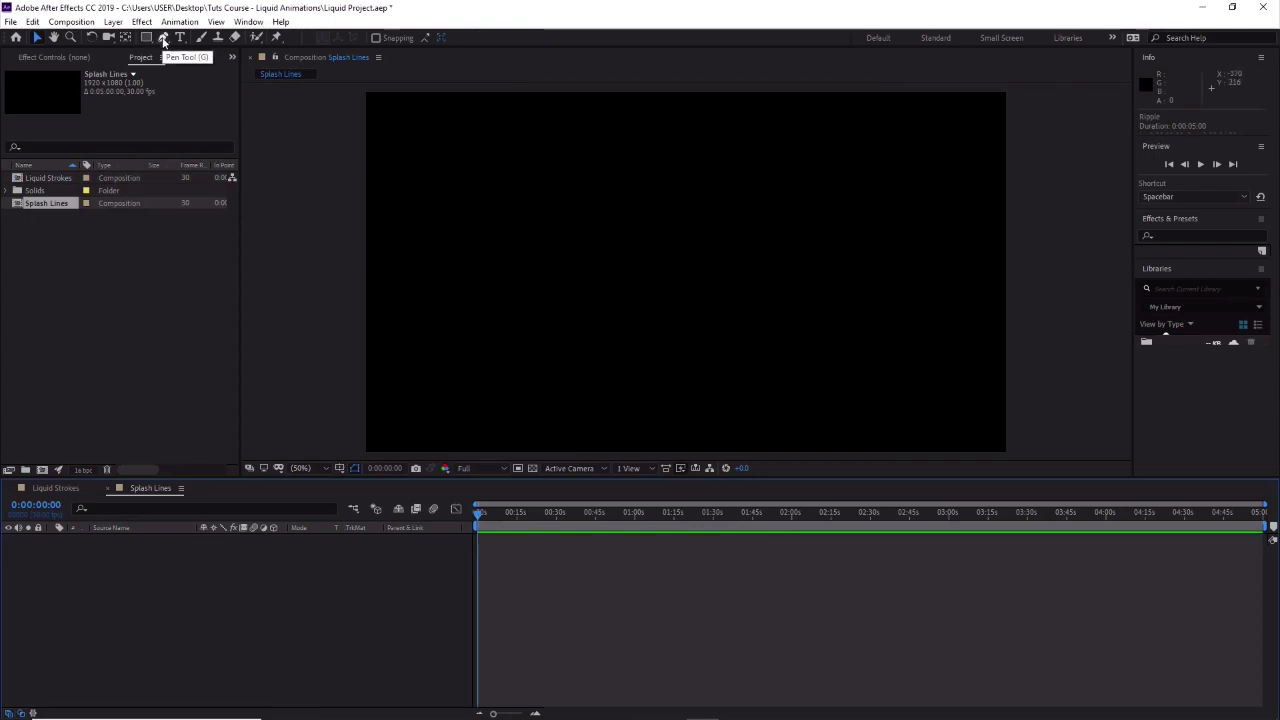
With the Pen tool, draw a short two-point arc rising from near the composition's centre and bending to the upper right.
{"action": "left_click", "coordinate": [163, 38]}
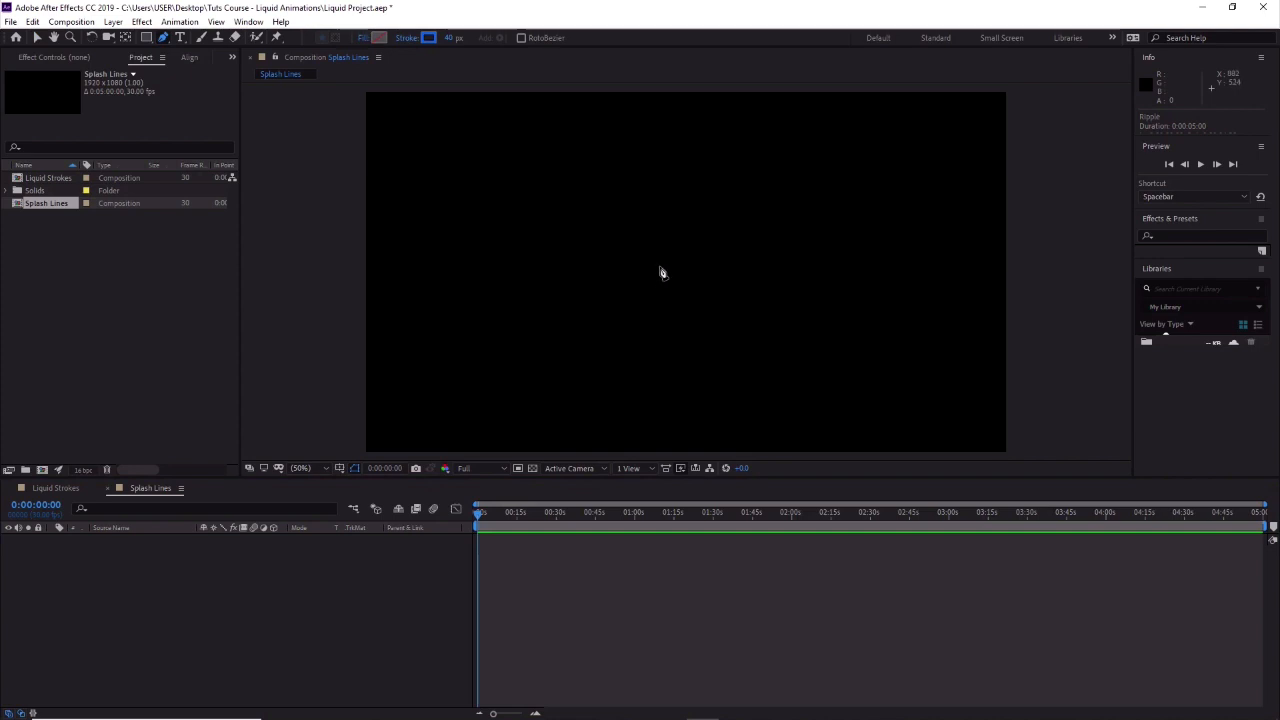
{"action": "left_click", "coordinate": [669, 265]}
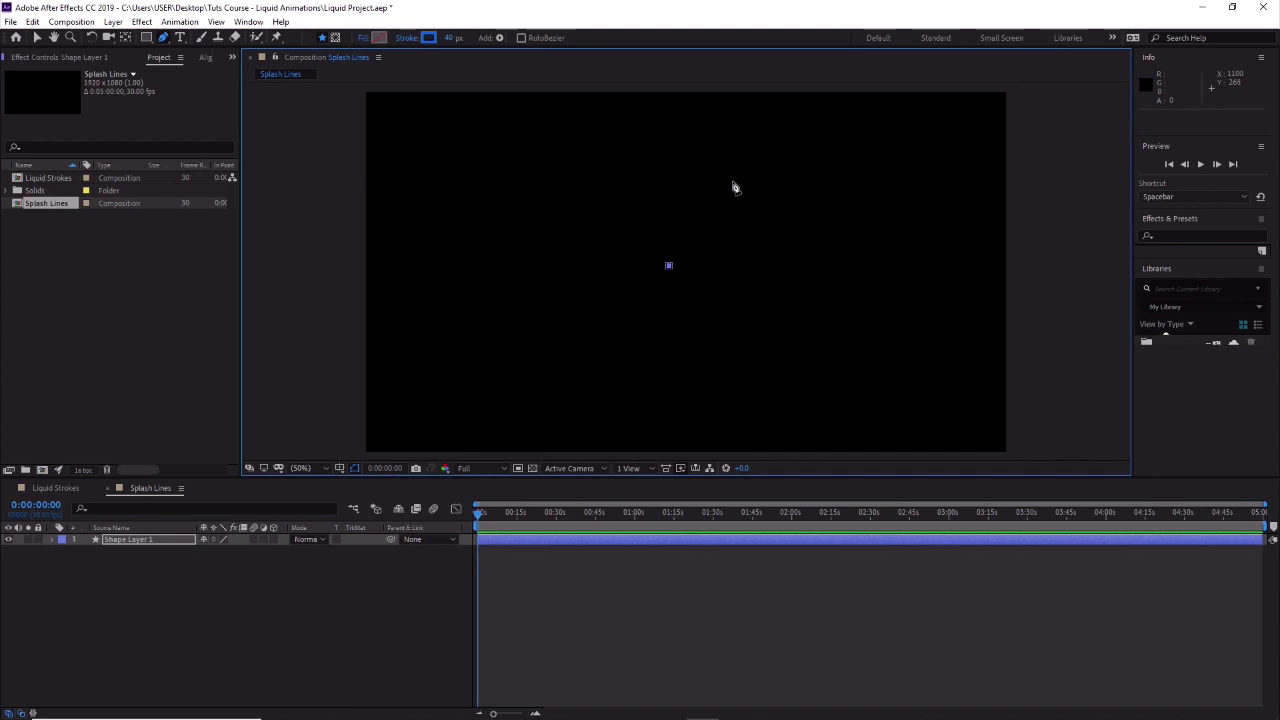
{"action": "left_click_drag", "start_coordinate": [734, 186], "coordinate": [806, 162]}
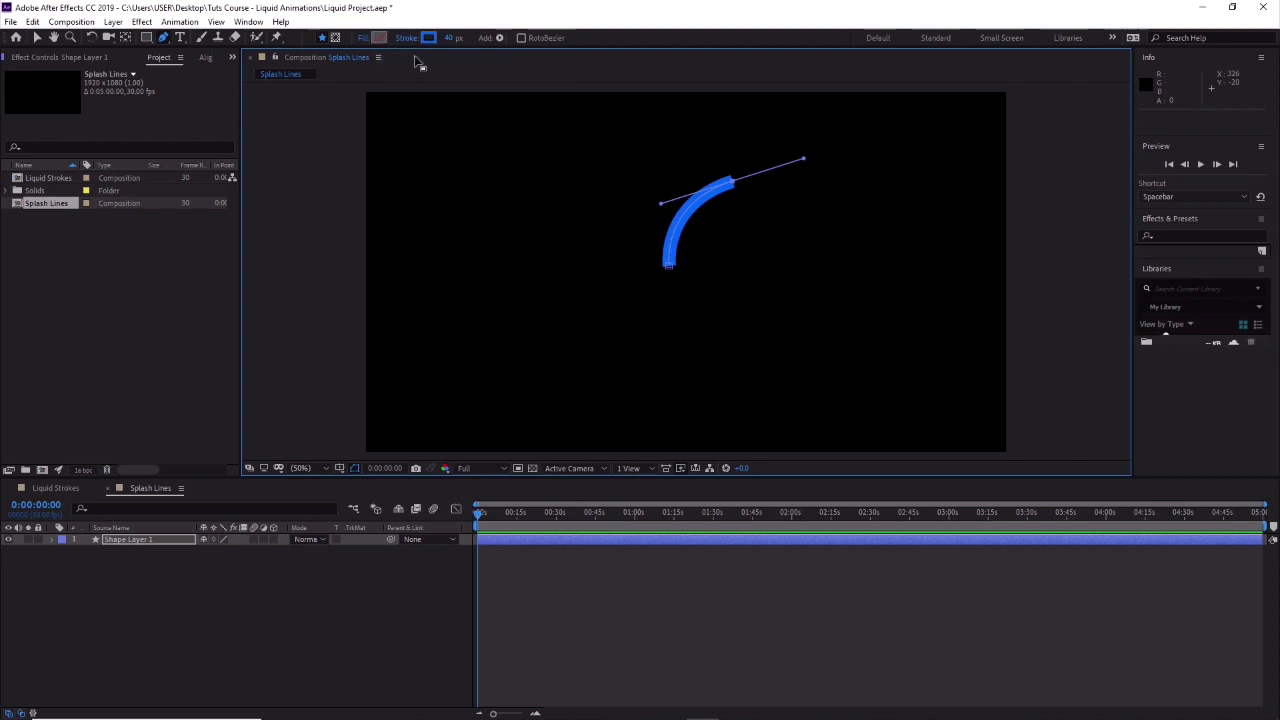
Set the arc's stroke color to white (FFFFFF) and its stroke width to 5 px.
{"action": "left_click", "coordinate": [431, 39]}
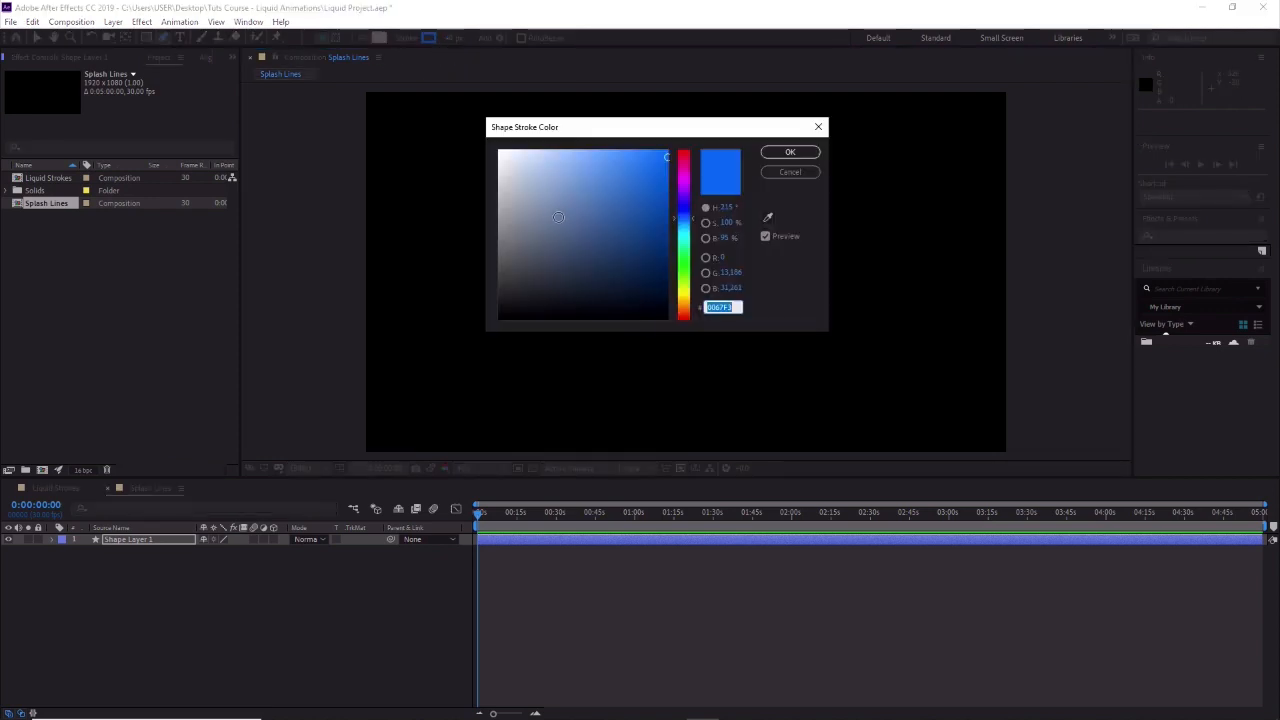
{"action": "left_click_drag", "start_coordinate": [556, 217], "coordinate": [480, 129]}
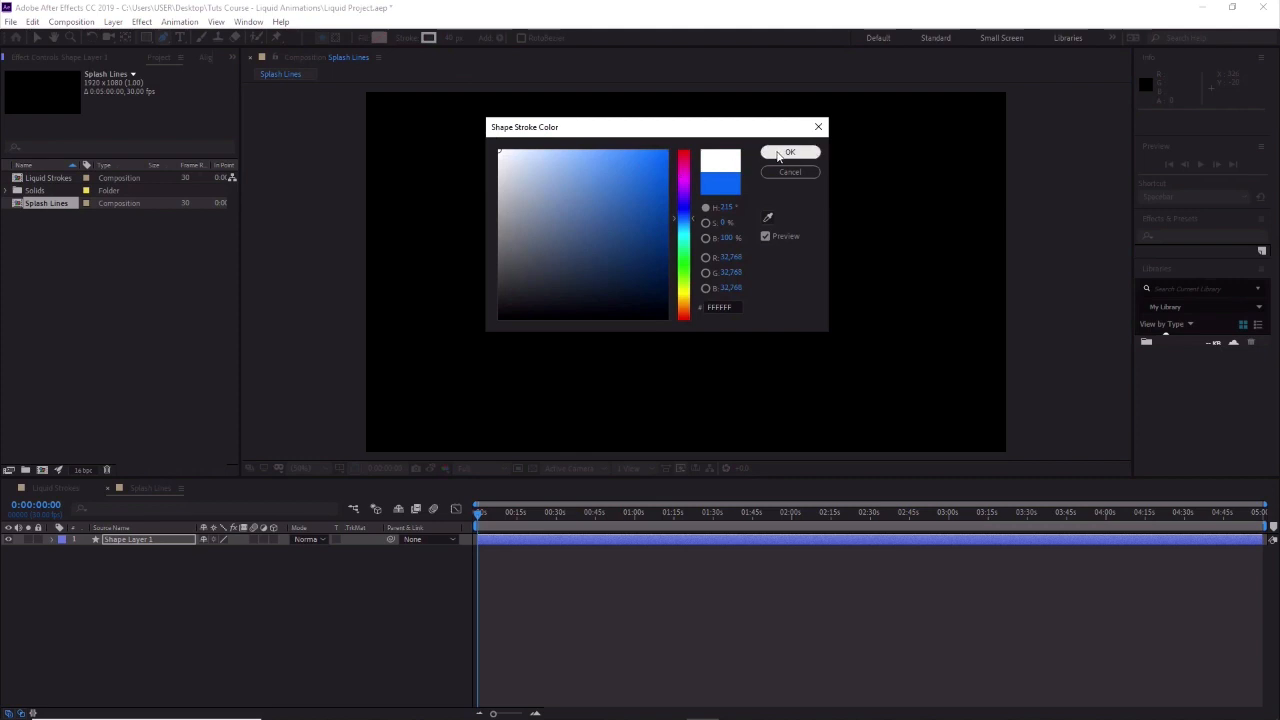
{"action": "left_click", "coordinate": [790, 152]}
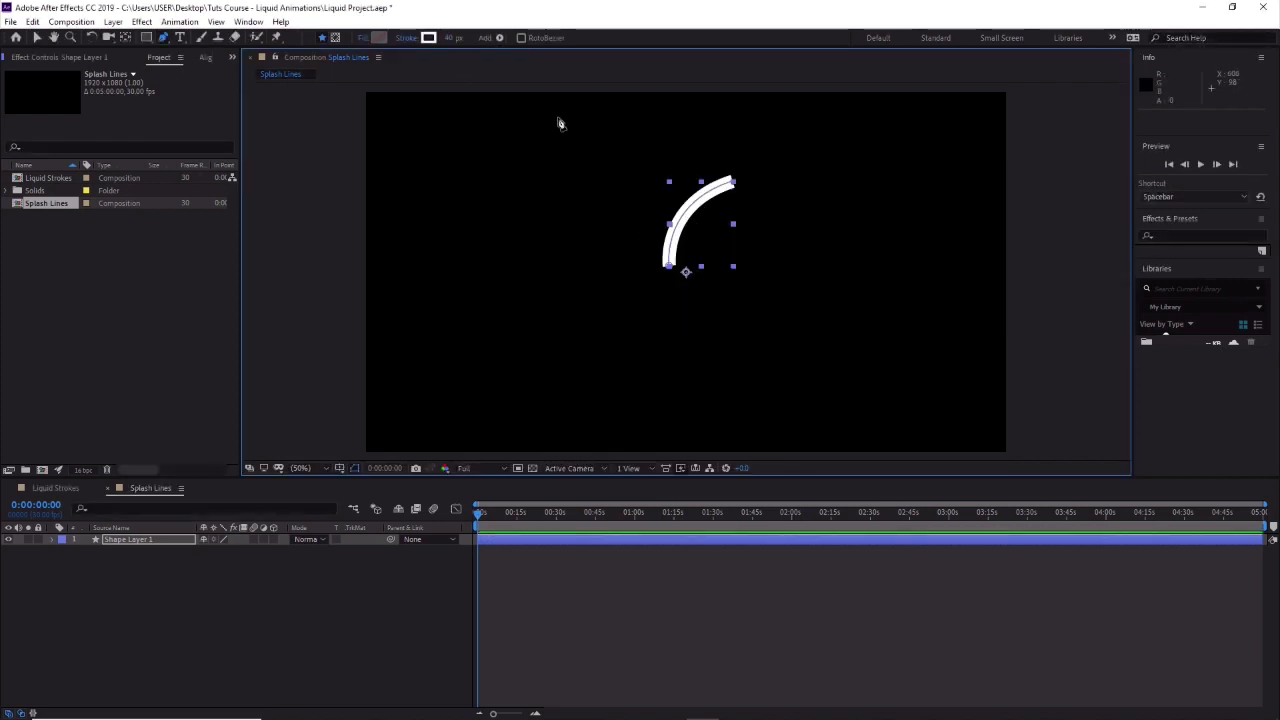
{"action": "left_click", "coordinate": [452, 38]}
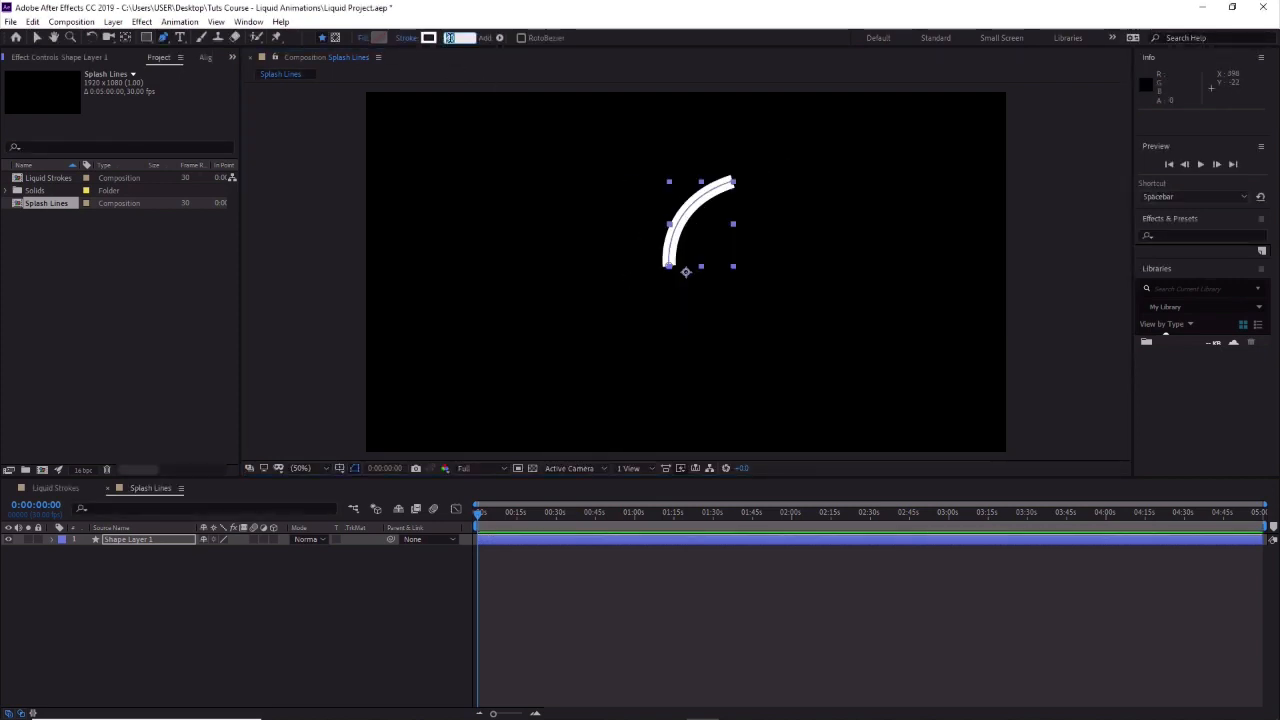
{"action": "type", "text": "3"}
{"action": "key", "text": "Return"}
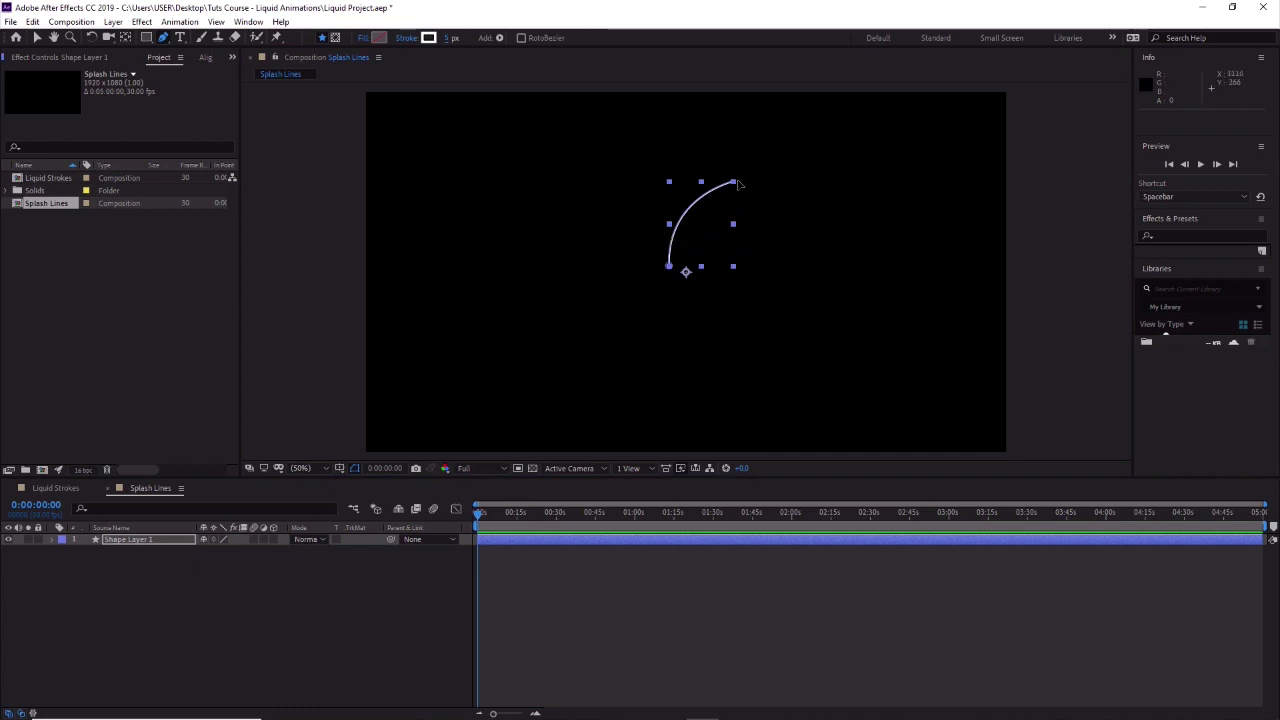
Try reshaping the arc by adjusting the direction handles of its upper end point.
{"action": "left_click_drag", "start_coordinate": [734, 183], "coordinate": [803, 158]}
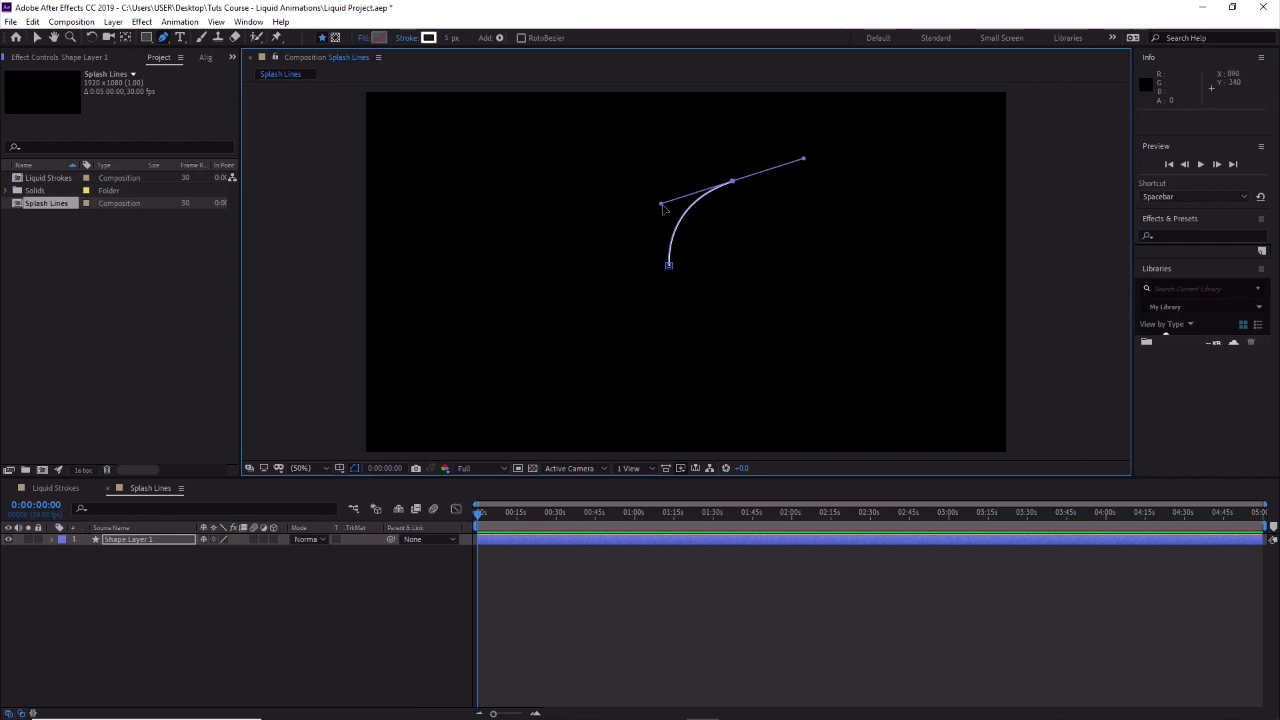
{"action": "left_click_drag", "start_coordinate": [662, 206], "coordinate": [655, 201]}
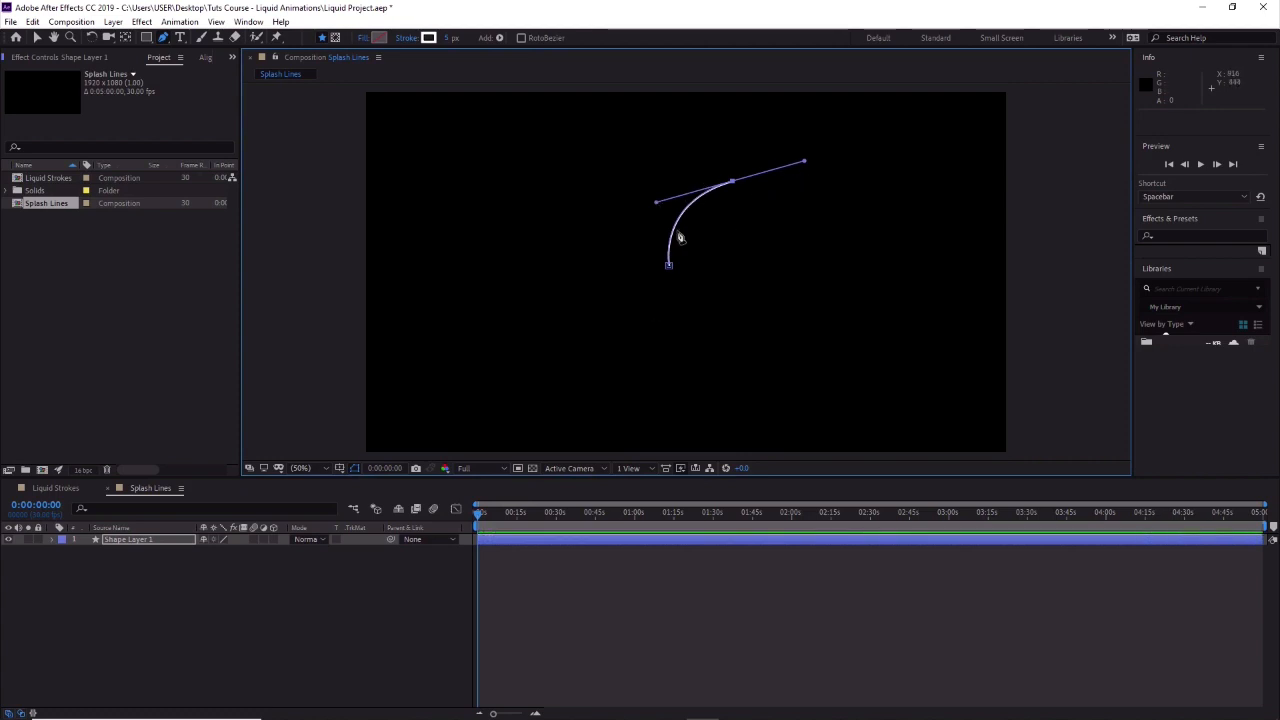
{"action": "left_click_drag", "start_coordinate": [657, 203], "coordinate": [661, 204]}
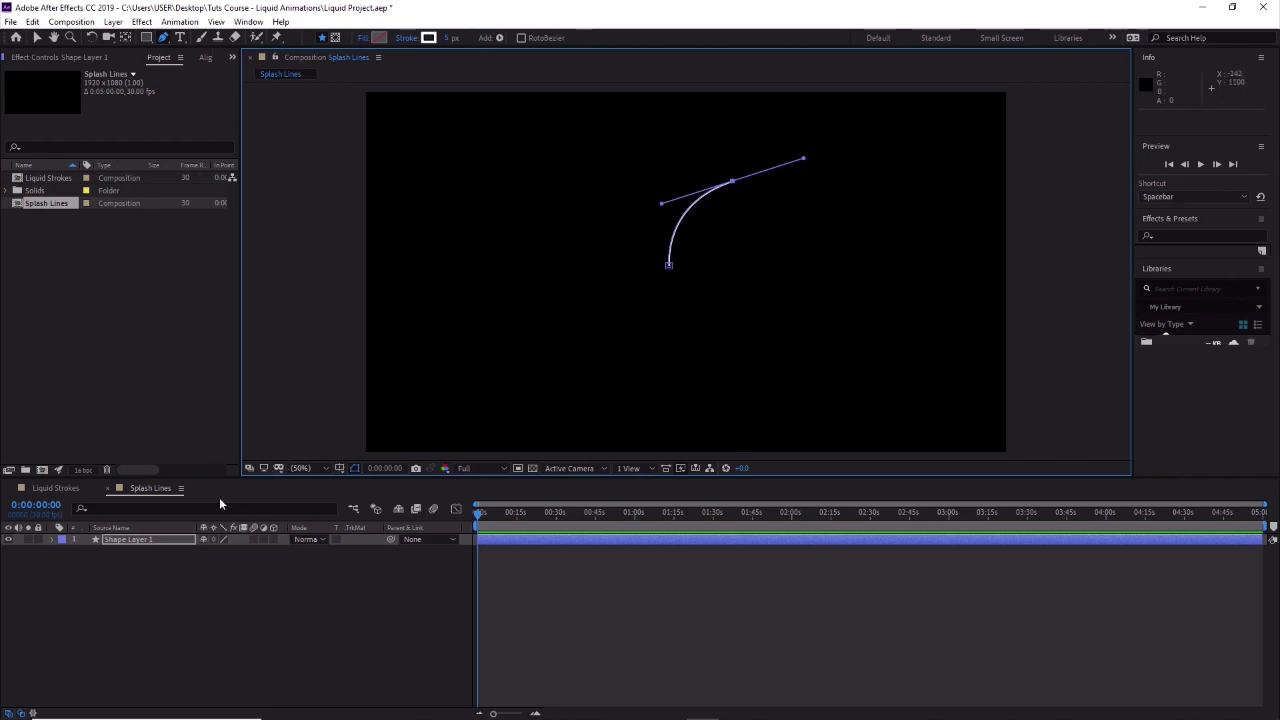
Set the Line Cap of Stroke 1 in the arc's shape layer to Round Cap.
{"action": "left_click", "coordinate": [148, 541]}
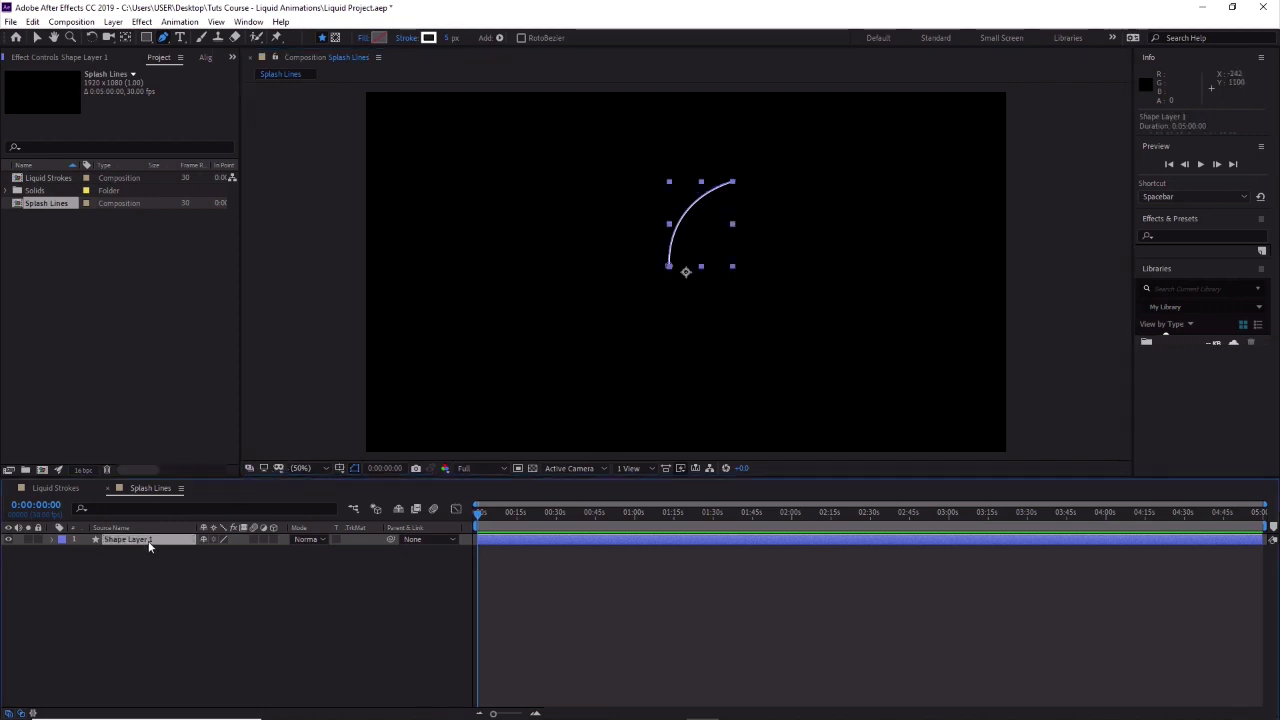
{"action": "left_click", "coordinate": [52, 540]}
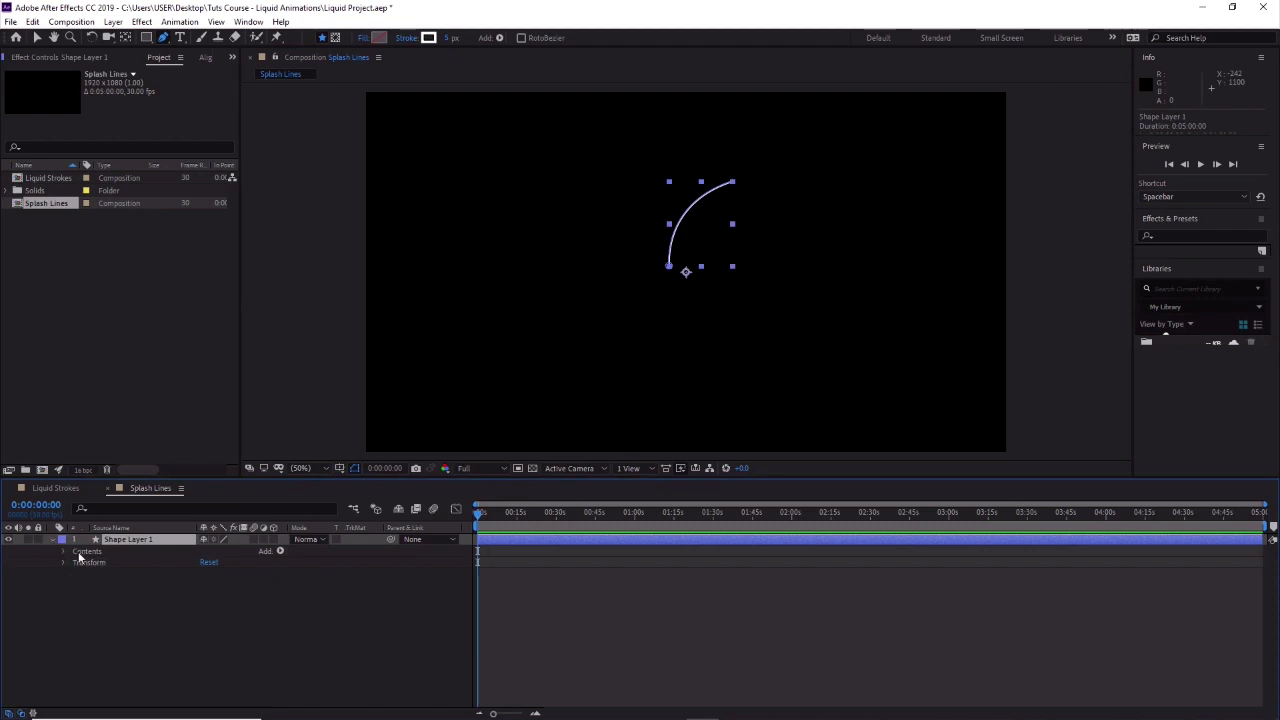
{"action": "left_click", "coordinate": [63, 552]}
{"action": "left_click", "coordinate": [80, 567]}
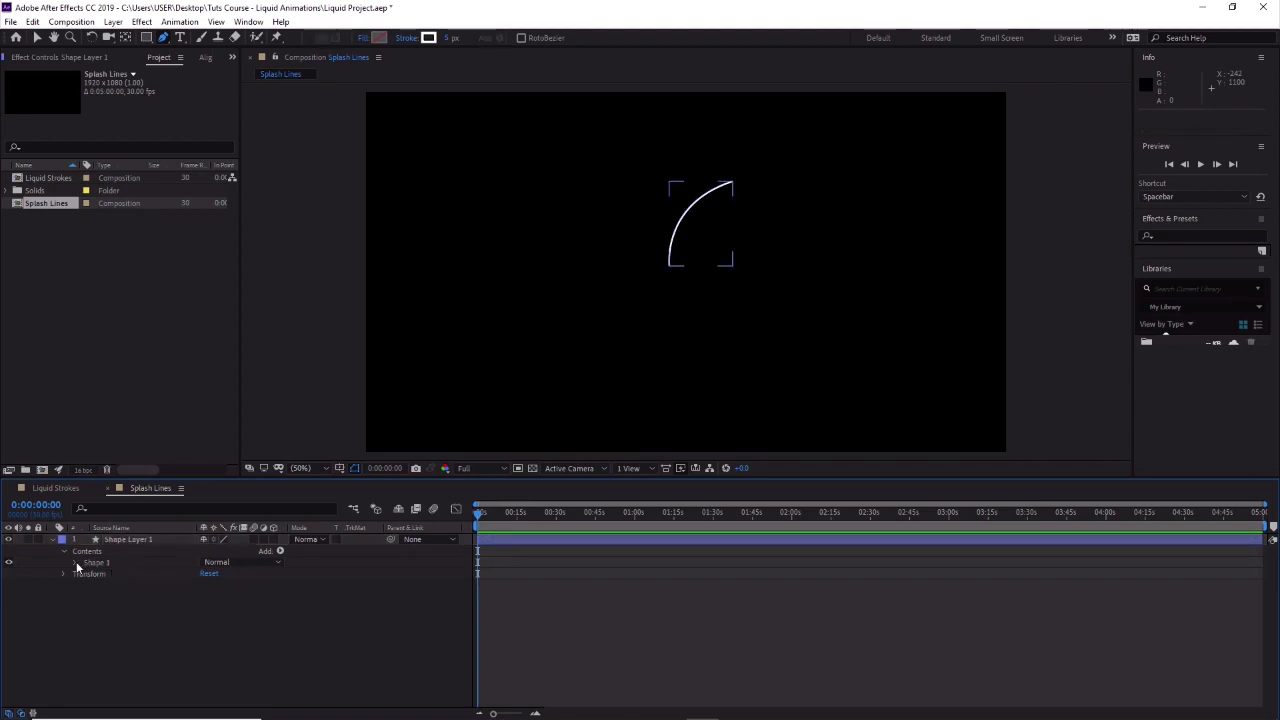
{"action": "left_click", "coordinate": [76, 563]}
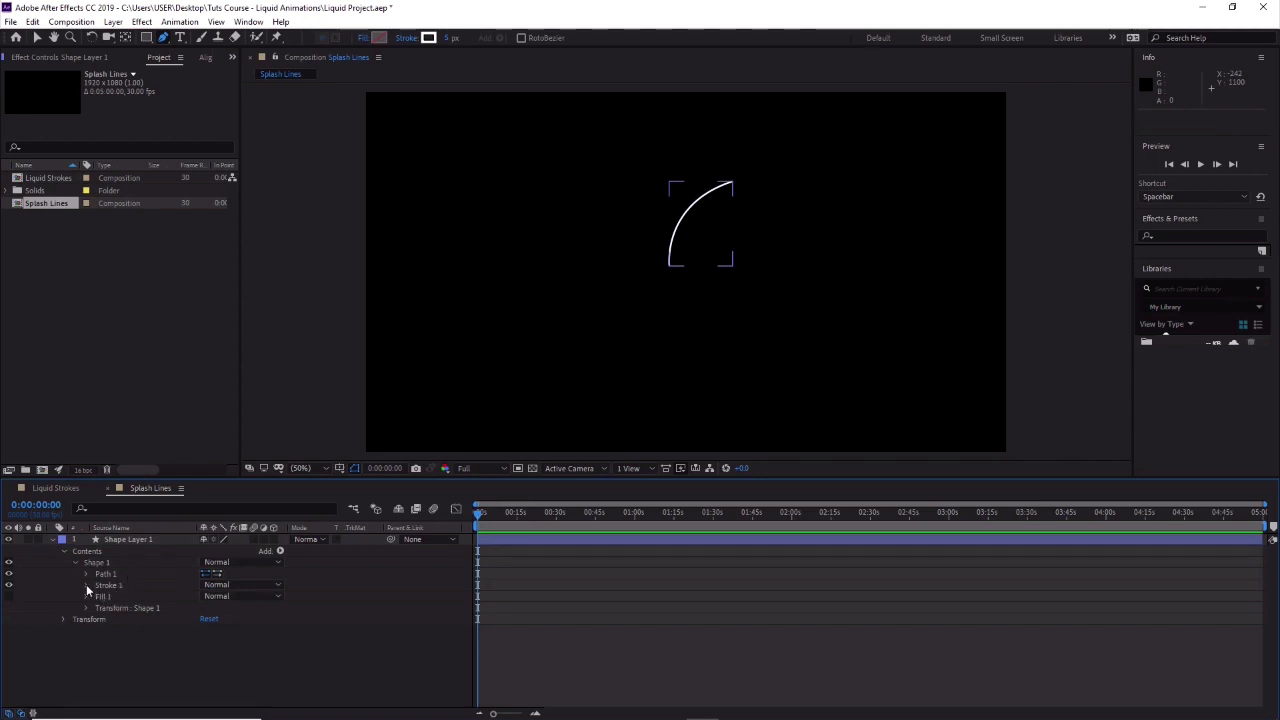
{"action": "left_click", "coordinate": [86, 584]}
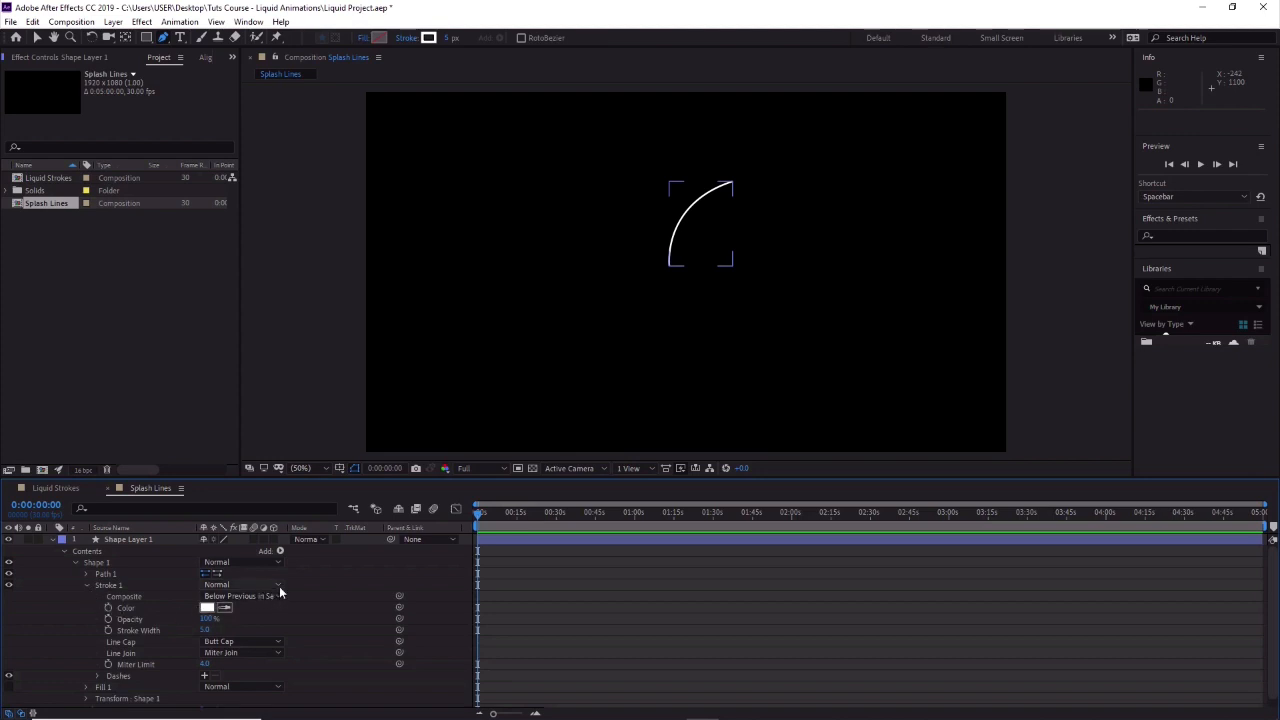
{"action": "left_click", "coordinate": [279, 644]}
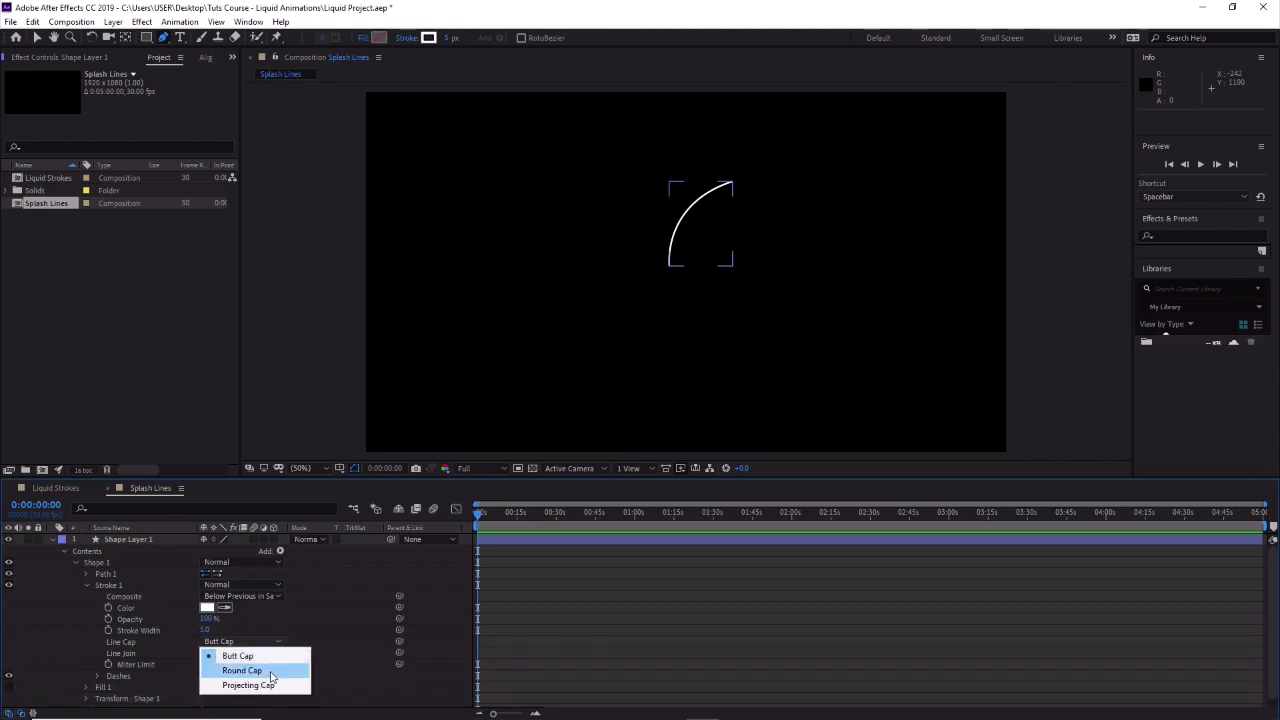
{"action": "left_click", "coordinate": [268, 672]}
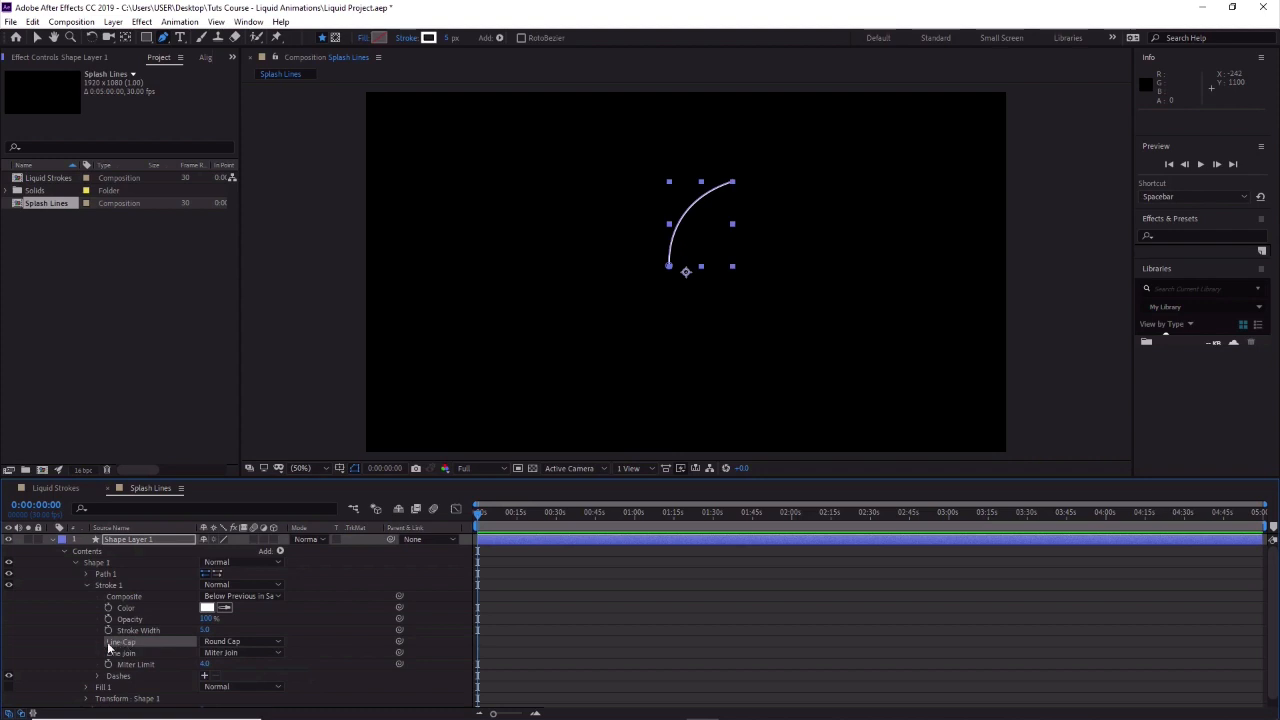
{"action": "left_click", "coordinate": [240, 647]}
{"action": "left_click", "coordinate": [253, 672]}
Add Trim Paths to the arc's shape and expand its properties, with the current time at 0:00:00:00.
{"action": "left_click", "coordinate": [279, 551]}
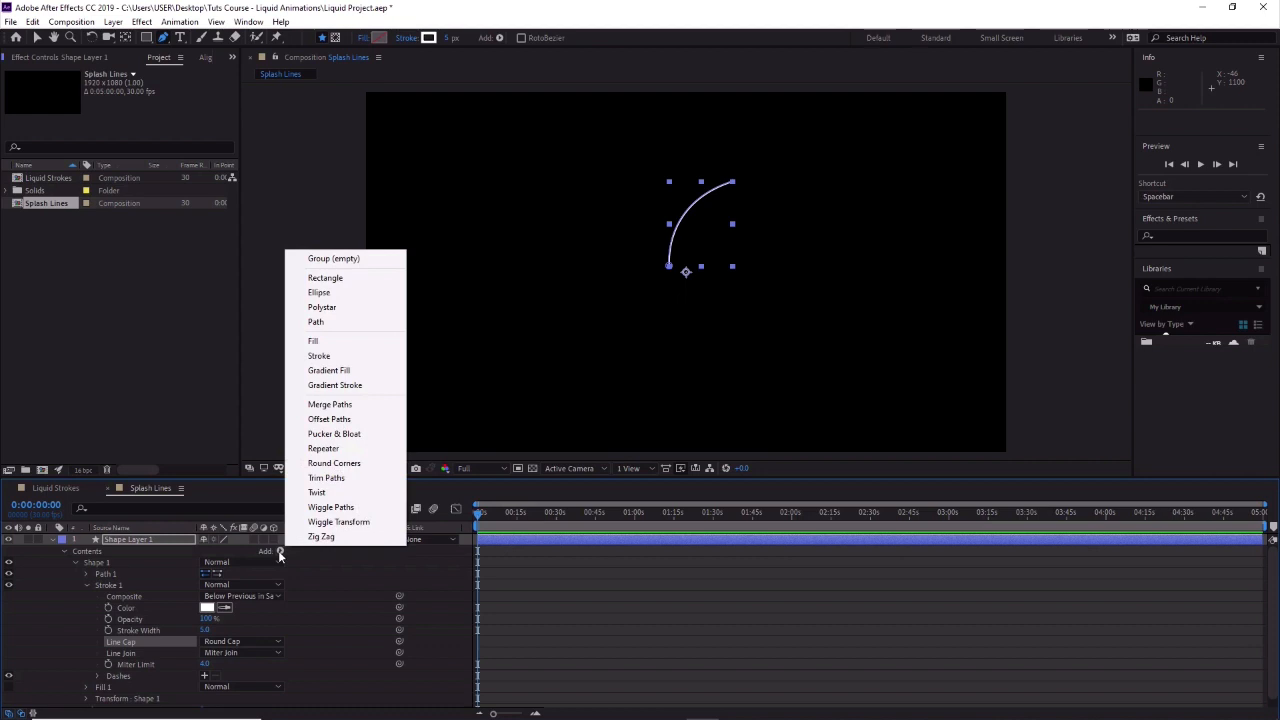
{"action": "left_click", "coordinate": [353, 480]}
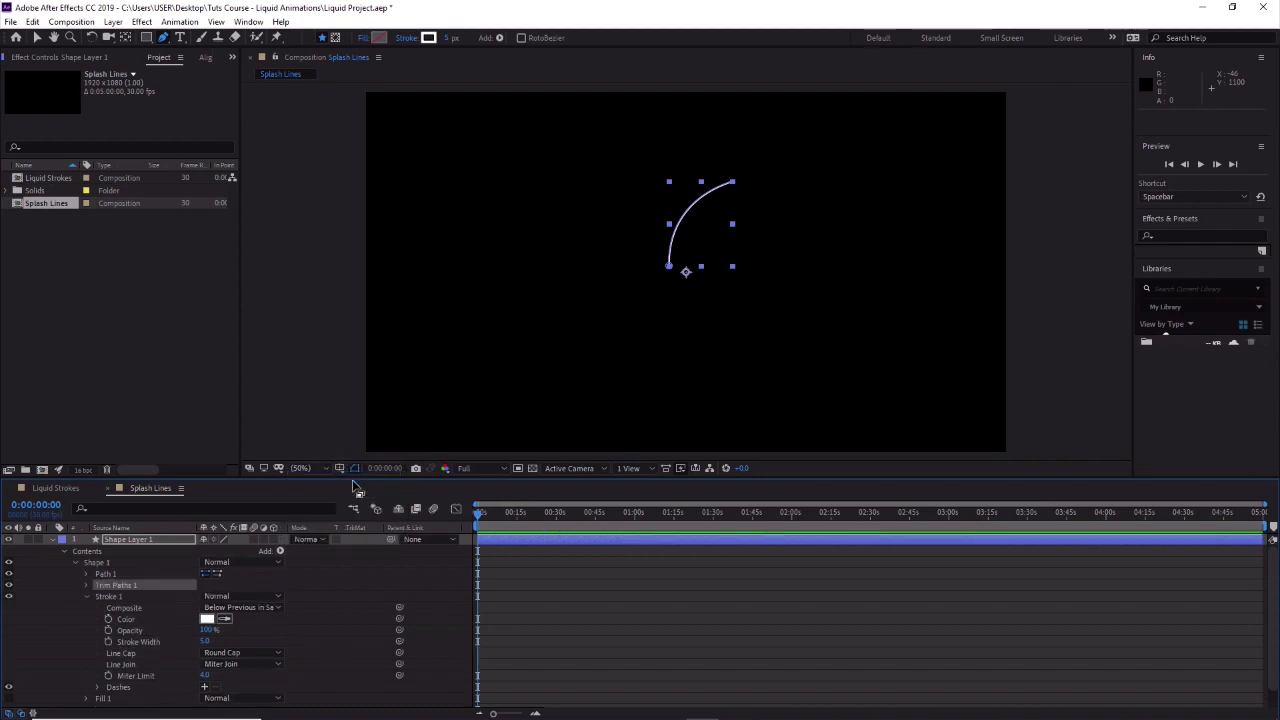
{"action": "left_click", "coordinate": [88, 596]}
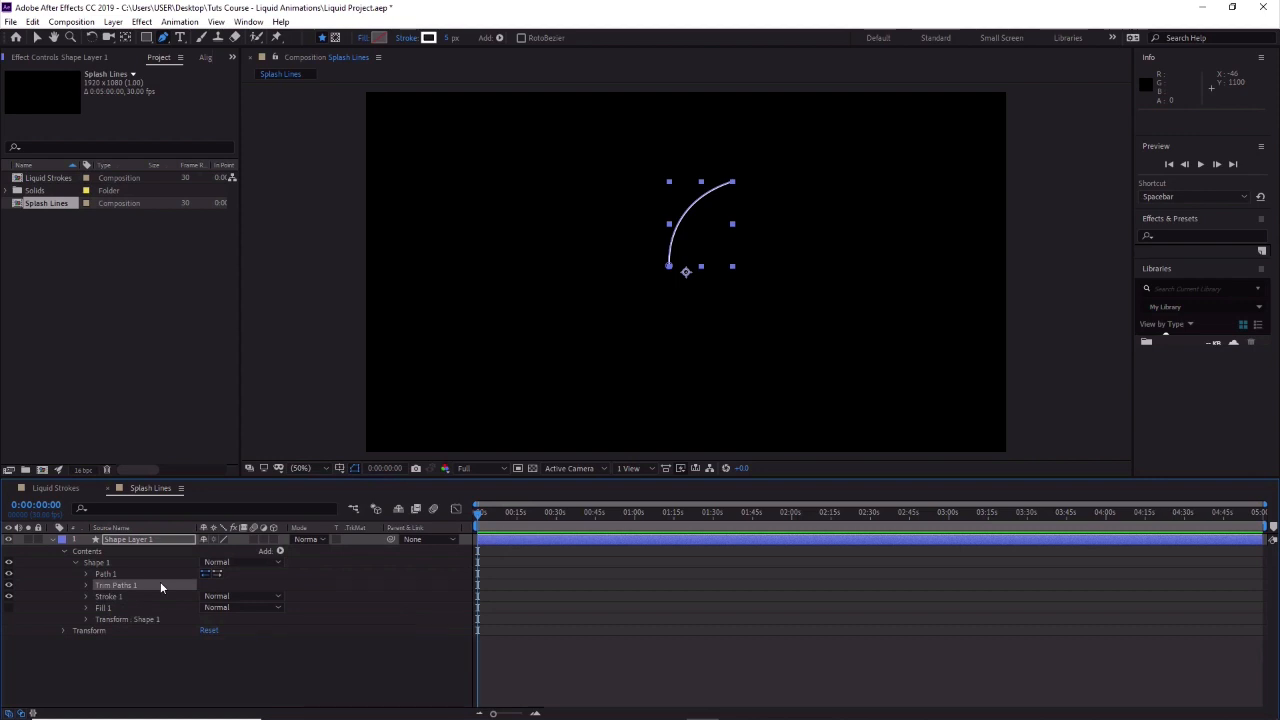
{"action": "left_click", "coordinate": [85, 585]}
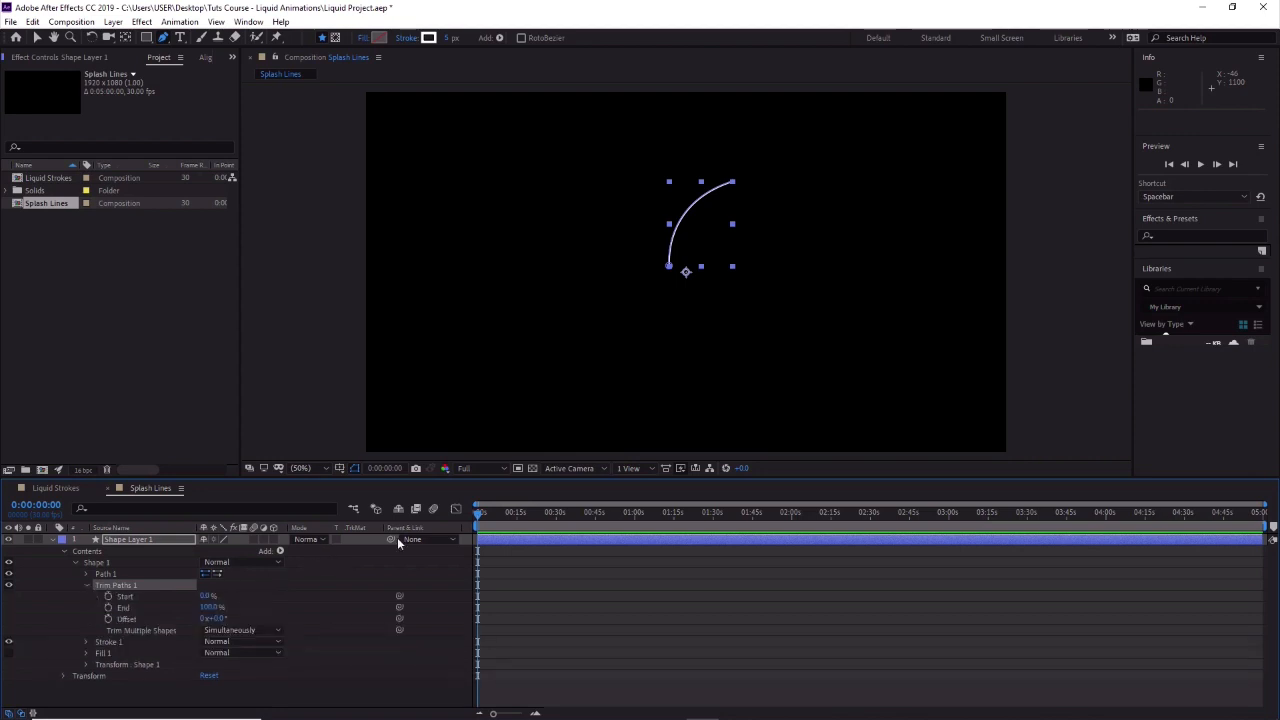
{"action": "left_click_drag", "start_coordinate": [480, 514], "coordinate": [370, 533]}
{"action": "left_click_drag", "start_coordinate": [482, 521], "coordinate": [436, 517]}
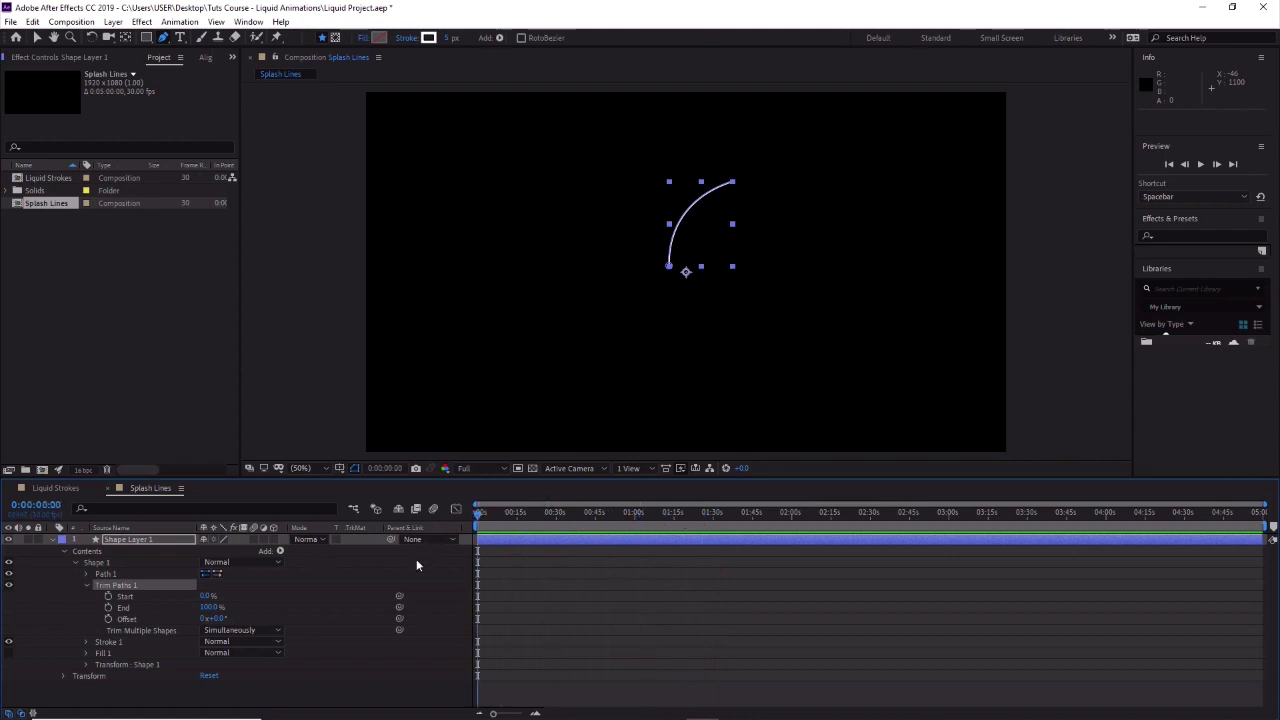
Keyframe the Trim Paths Start and End properties at 0:00:00:00 and again at 0:00:00:15.
{"action": "left_click", "coordinate": [108, 597]}
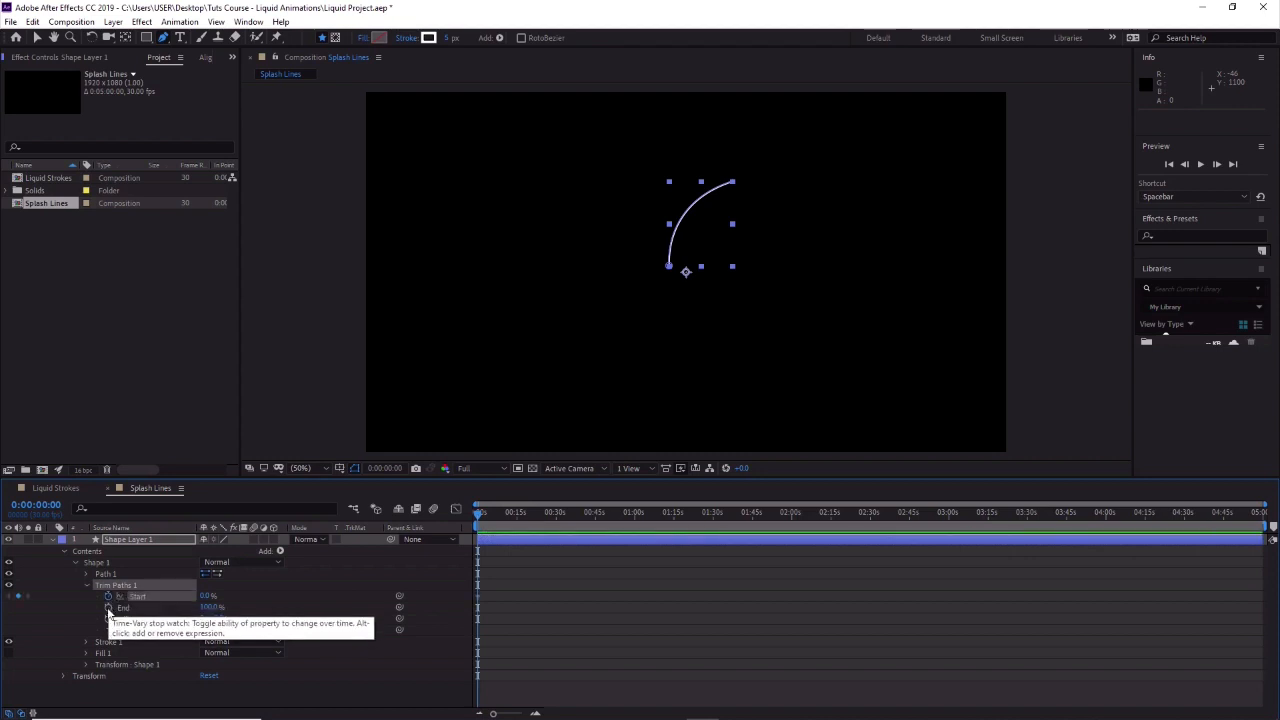
{"action": "left_click", "coordinate": [108, 608]}
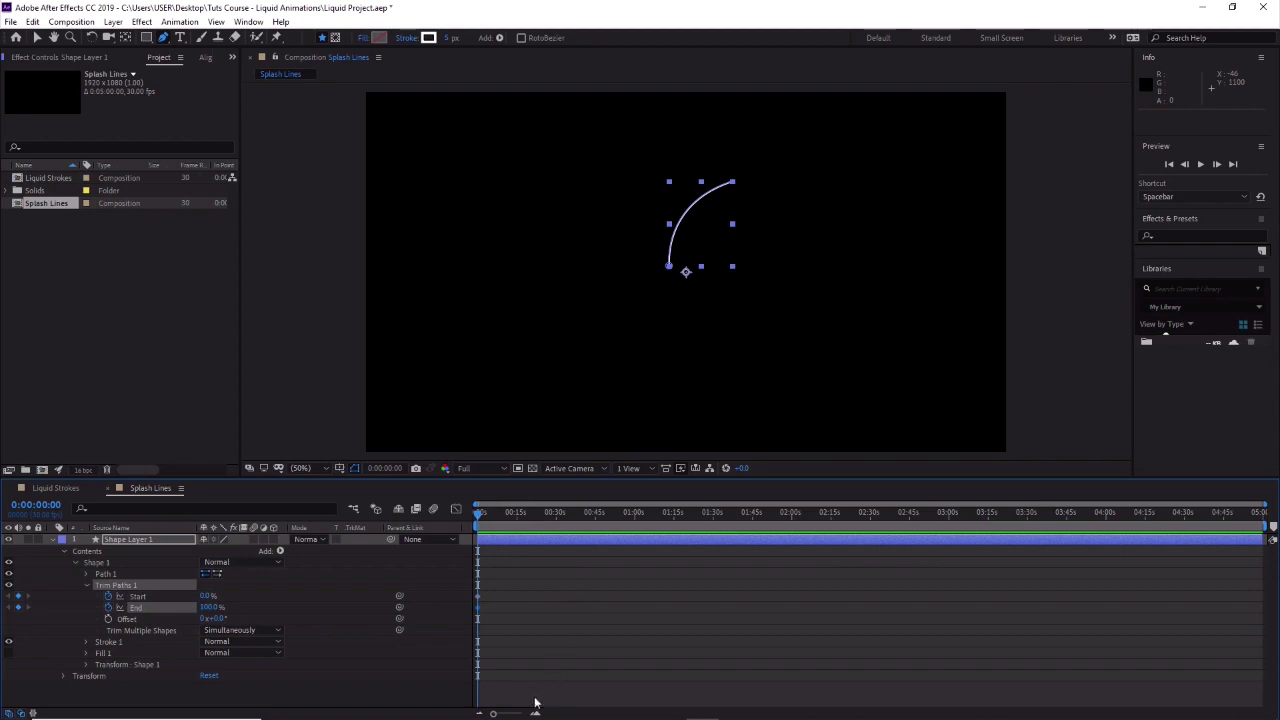
{"action": "left_click_drag", "start_coordinate": [494, 713], "coordinate": [522, 713]}
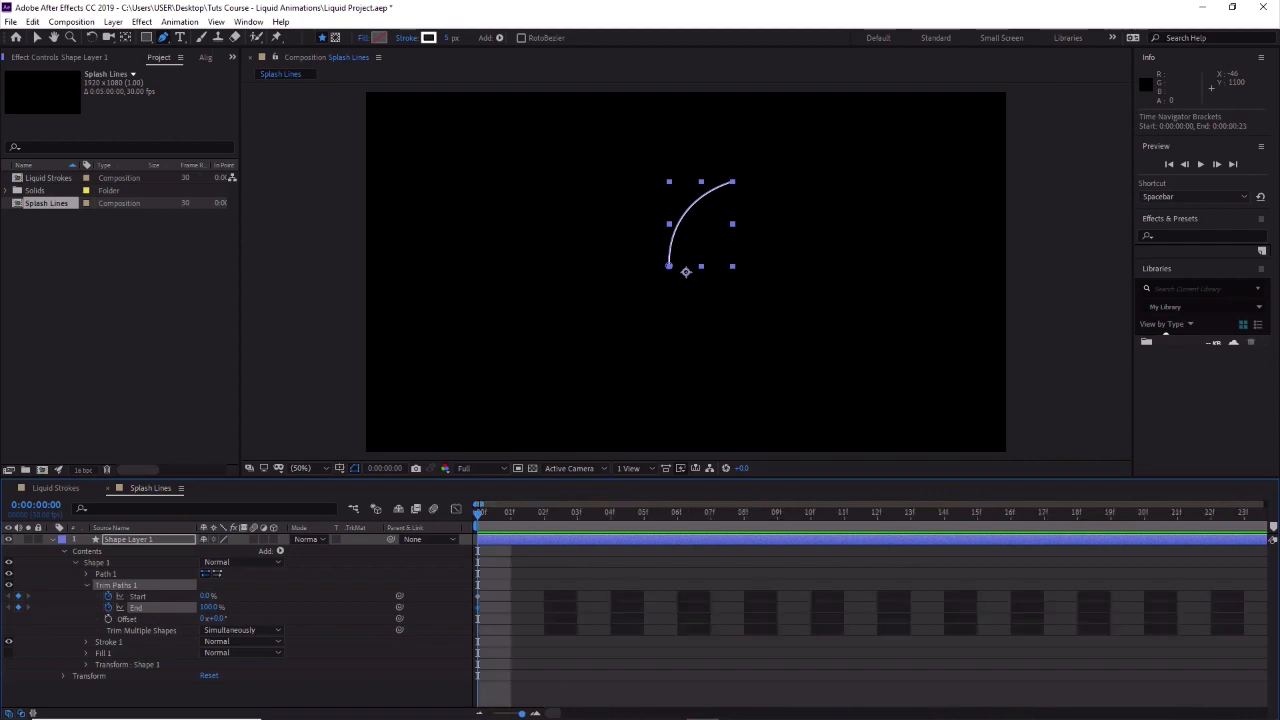
{"action": "left_click_drag", "start_coordinate": [482, 504], "coordinate": [500, 504]}
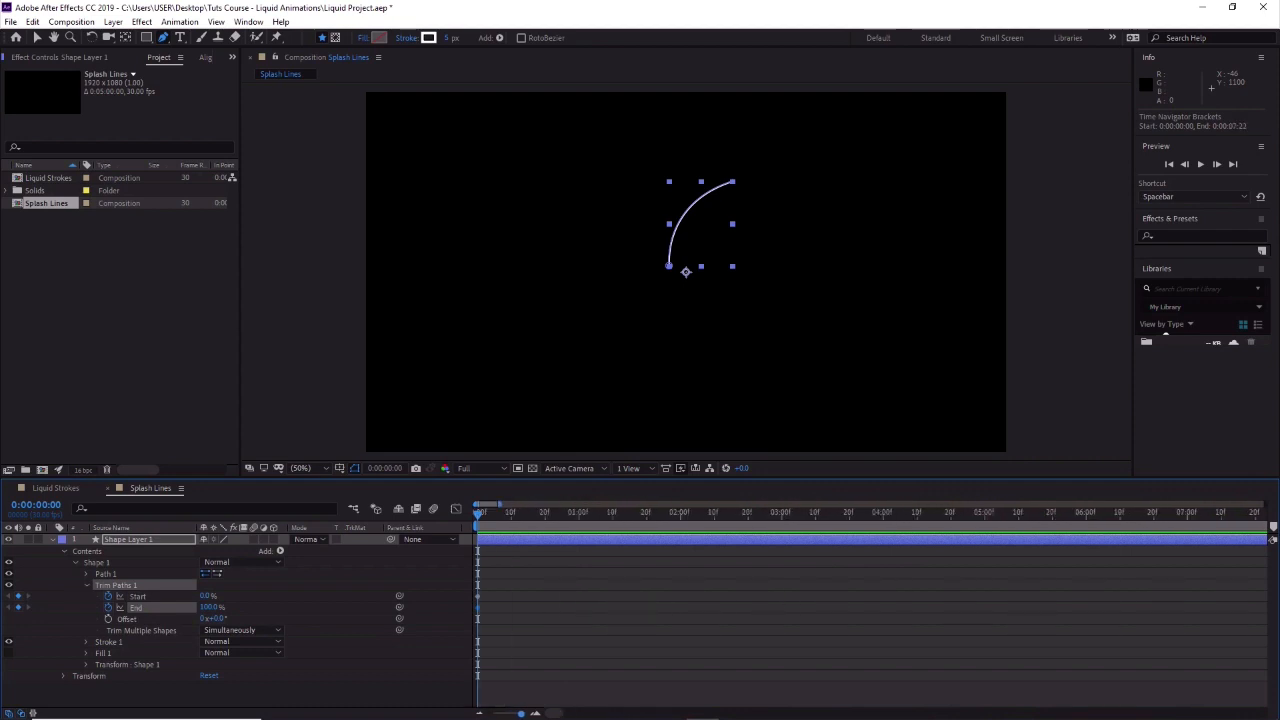
{"action": "left_click_drag", "start_coordinate": [487, 516], "coordinate": [529, 526]}
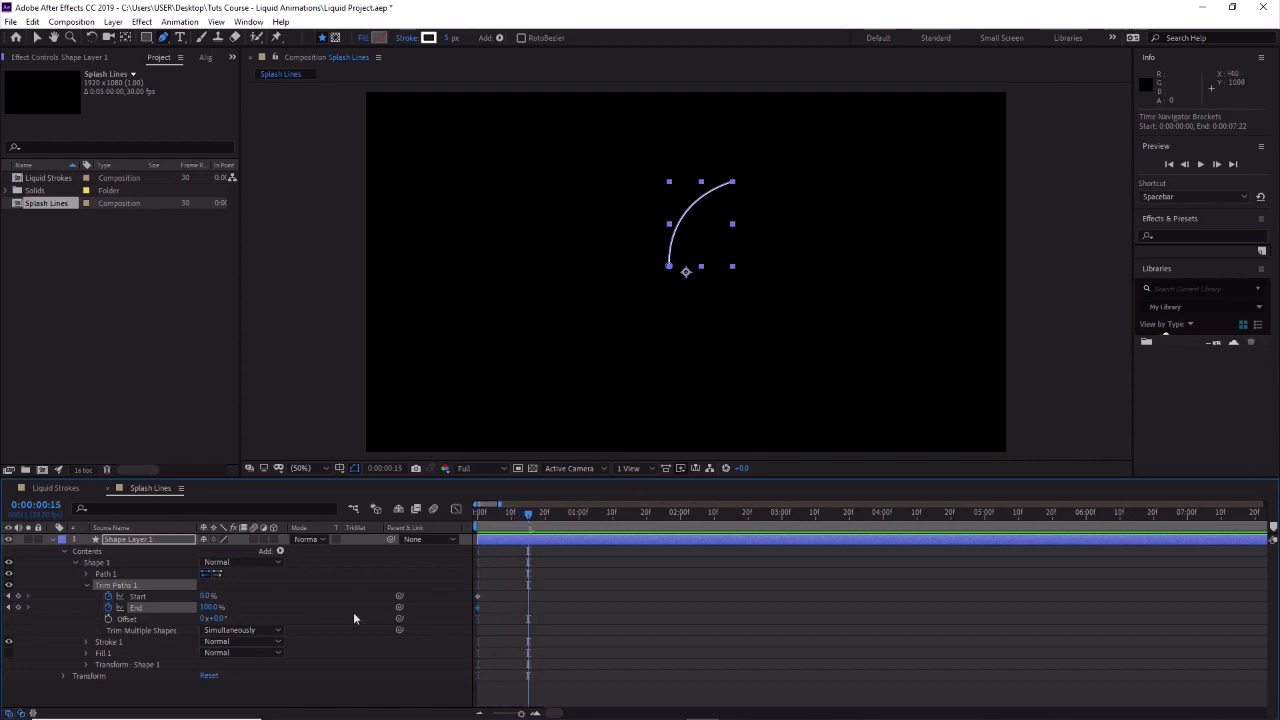
{"action": "left_click", "coordinate": [17, 596]}
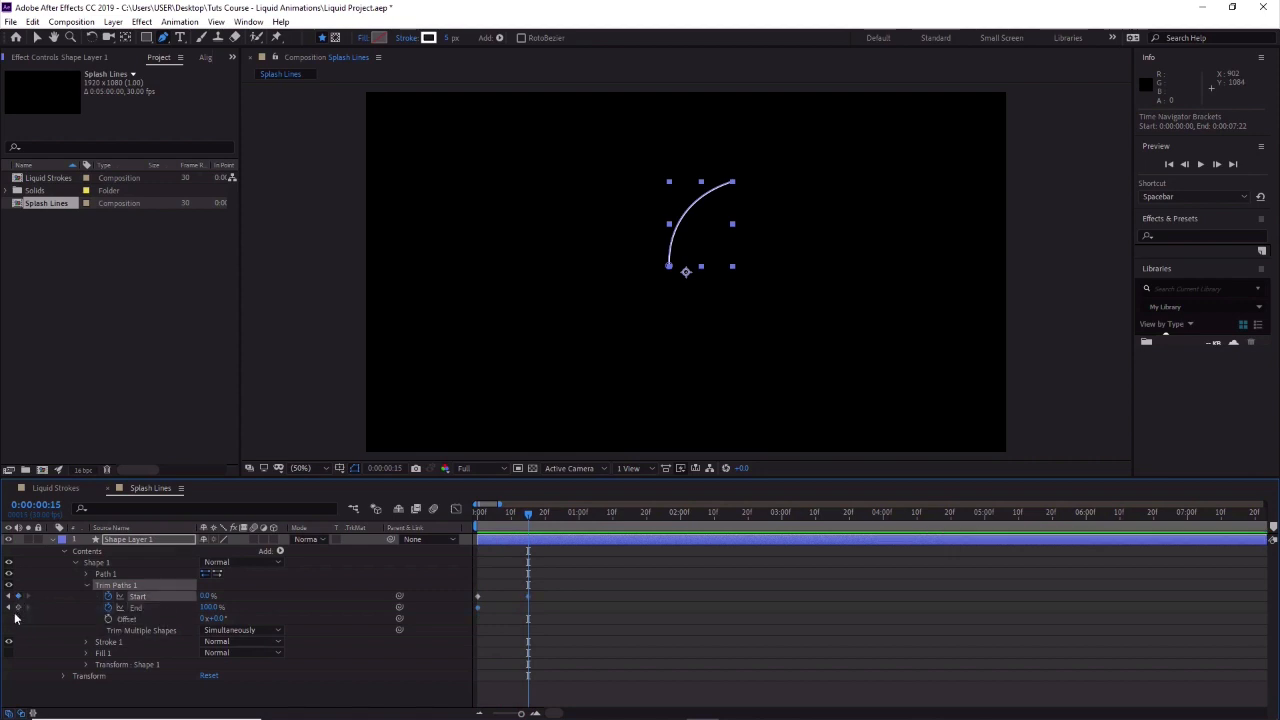
{"action": "left_click", "coordinate": [17, 607]}
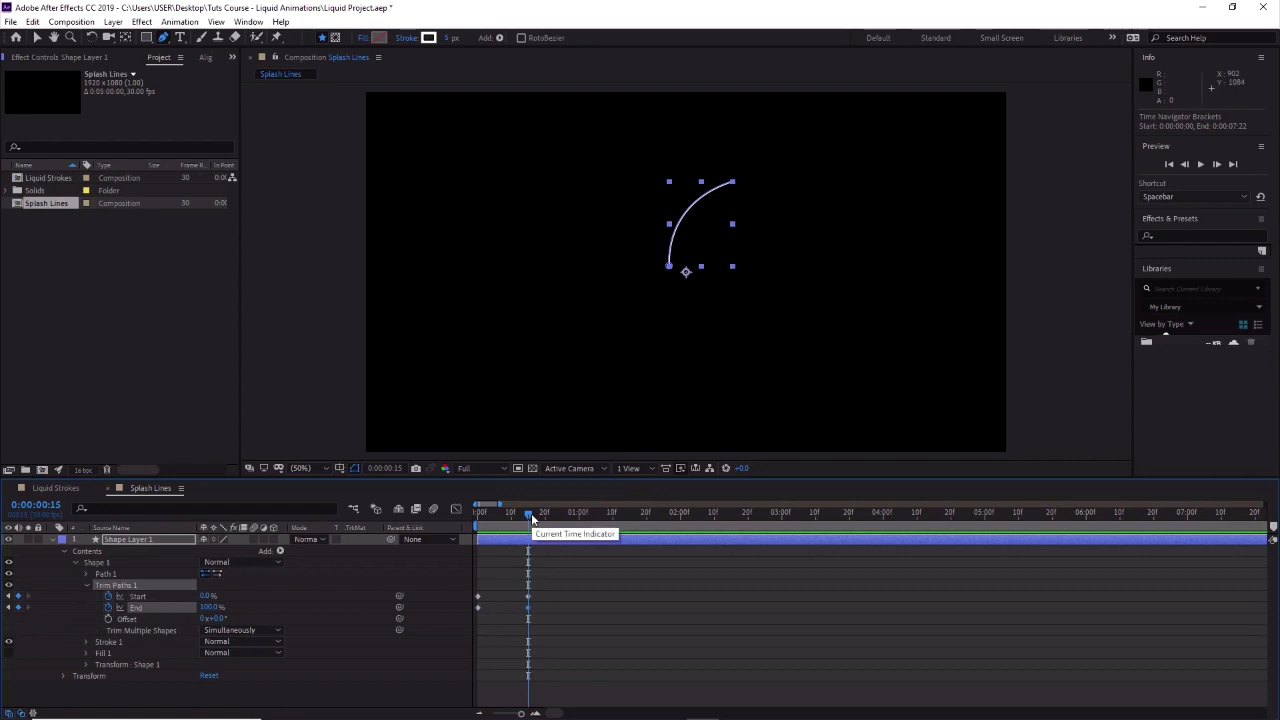
At 0:00:00:00, set the Trim Paths End value to 0%.
{"action": "left_click_drag", "start_coordinate": [531, 517], "coordinate": [478, 514]}
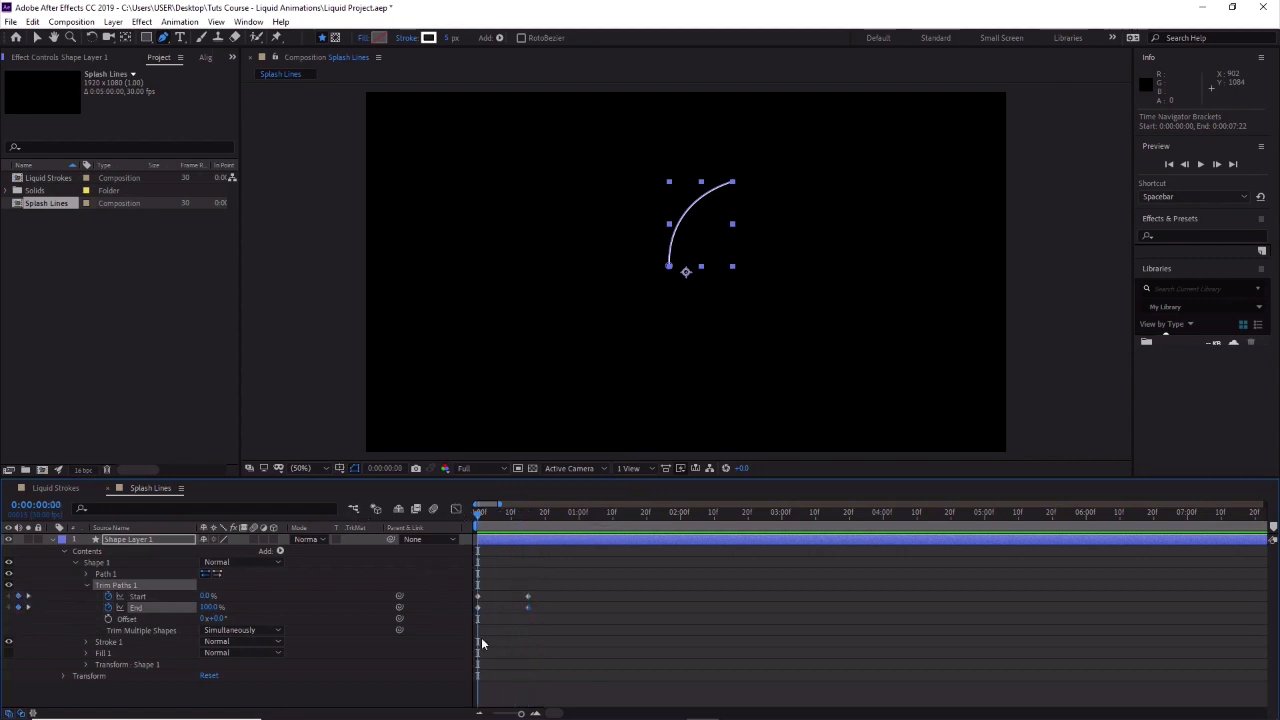
{"action": "left_click", "coordinate": [210, 607]}
{"action": "type", "text": "0"}
{"action": "left_click", "coordinate": [560, 600]}
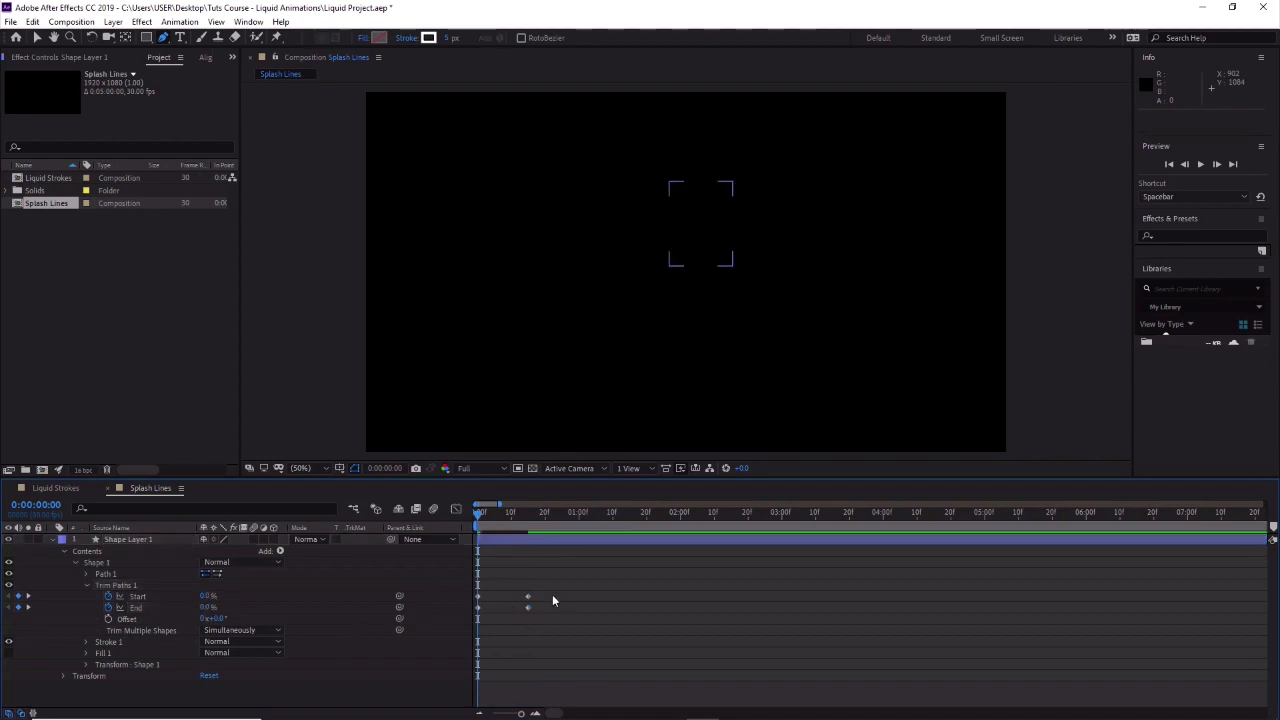
Apply Easy Ease to all Start and End keyframes of the arc's Trim Paths.
{"action": "left_click_drag", "start_coordinate": [552, 597], "coordinate": [476, 616]}
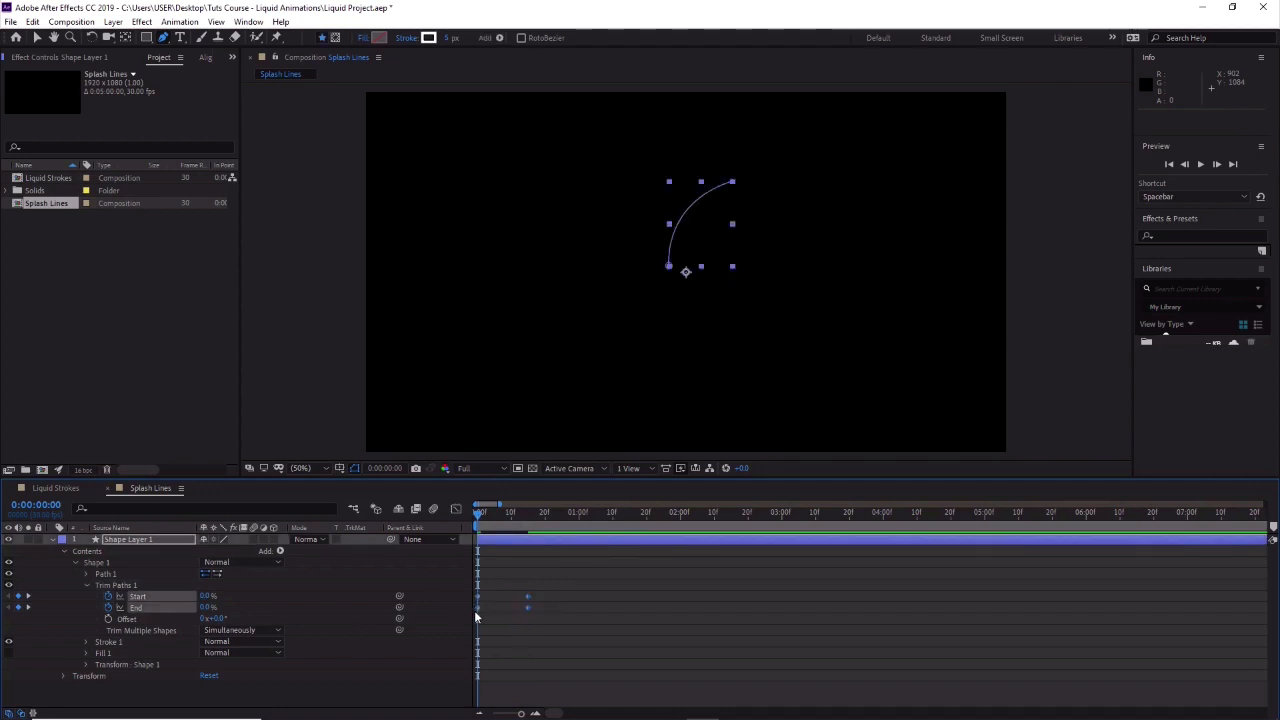
{"action": "right_click", "coordinate": [526, 597]}
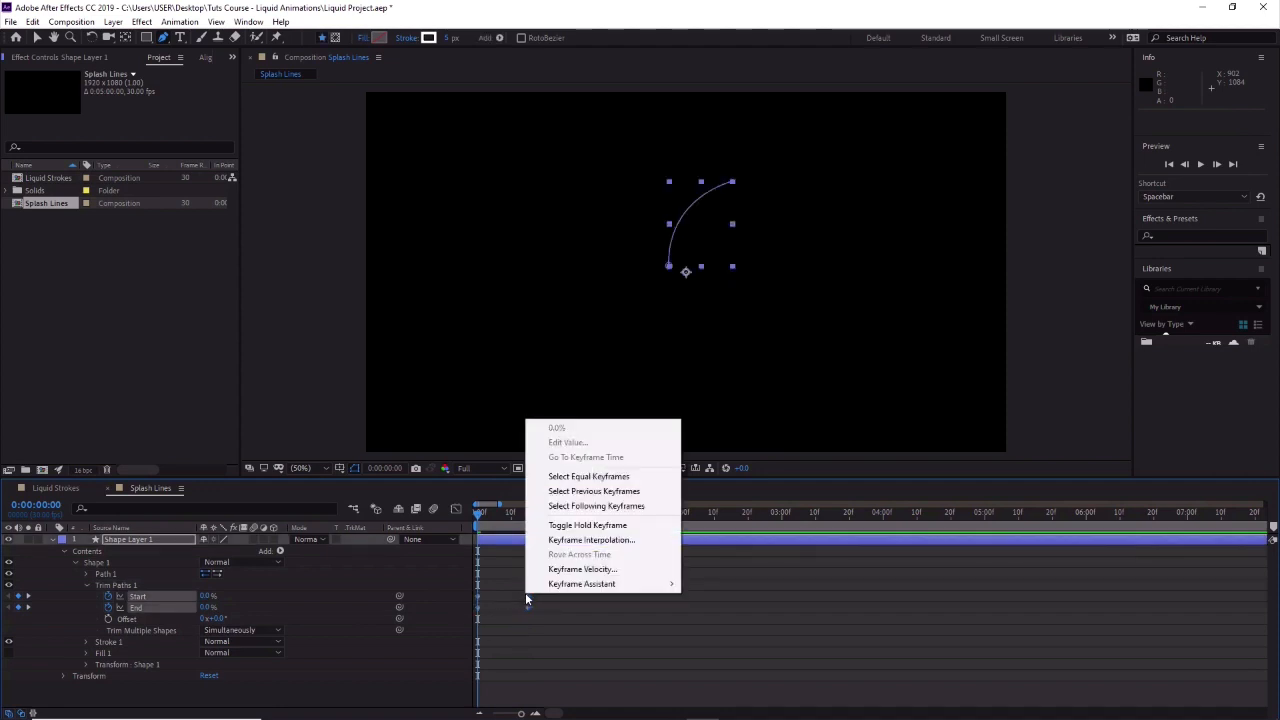
{"action": "mouse_move", "coordinate": [550, 588]}
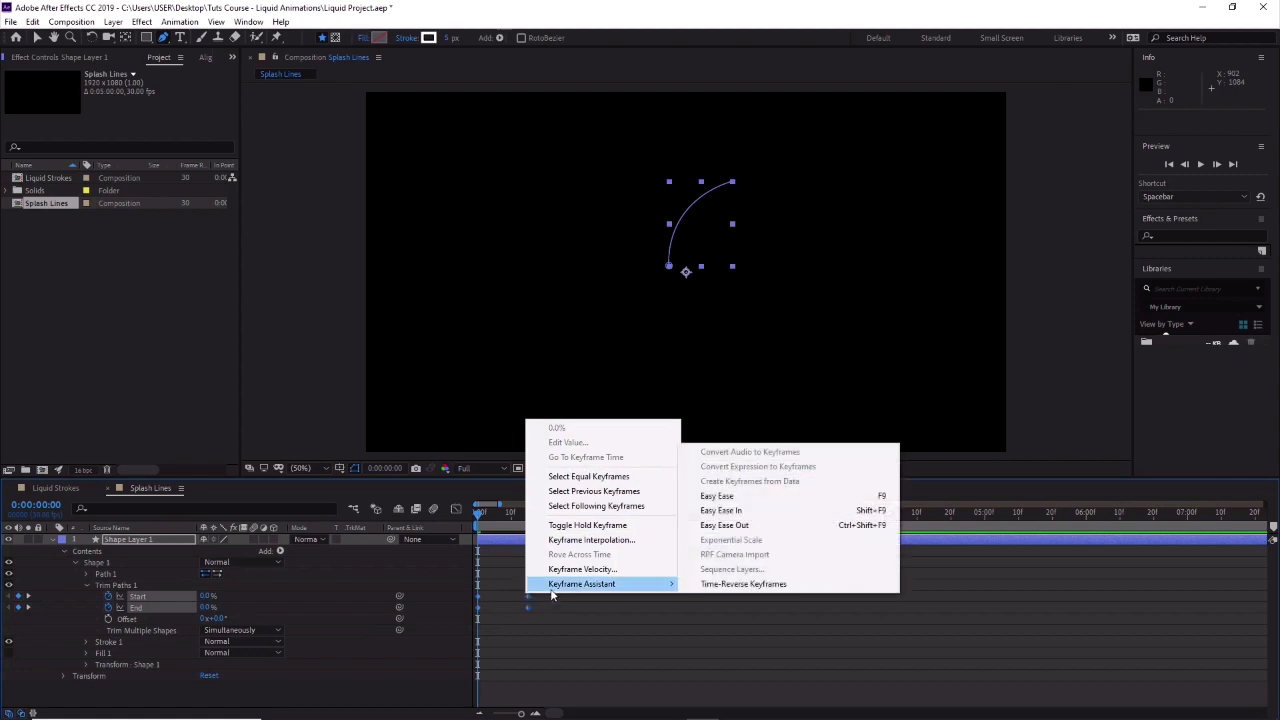
{"action": "left_click", "coordinate": [757, 497]}
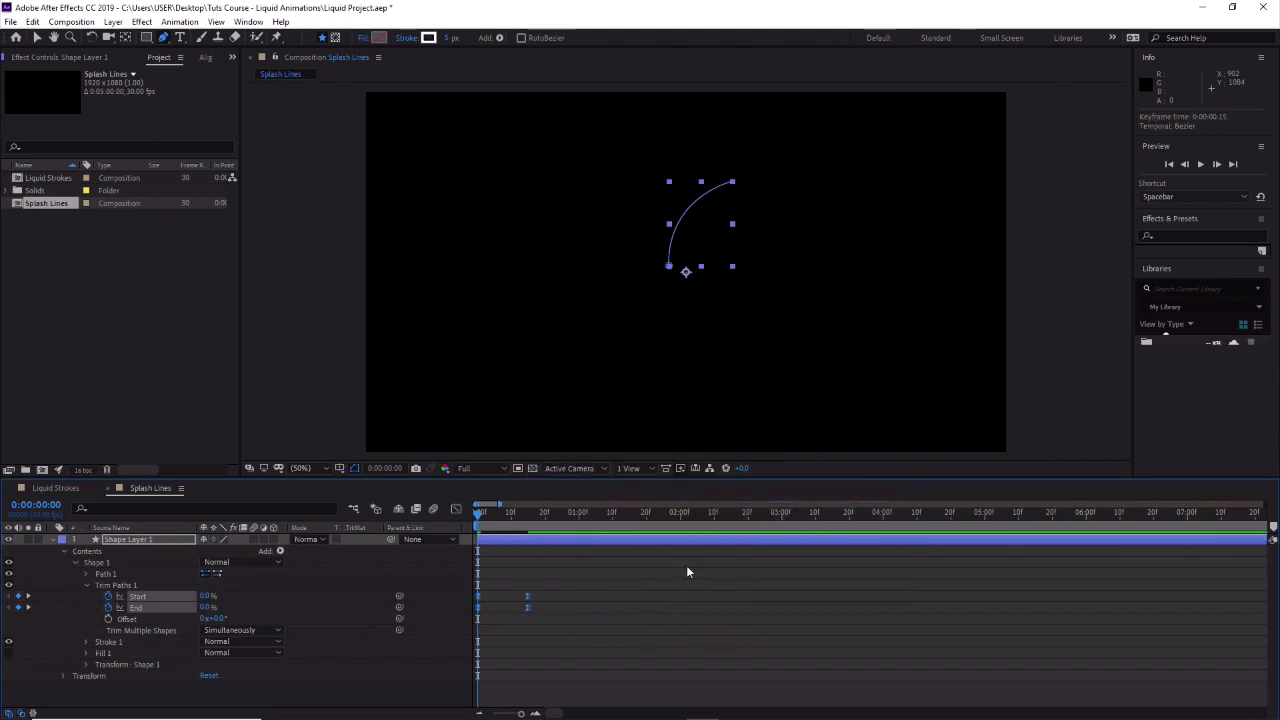
In the speed graph, lengthen the outgoing ease handle of the End keyframe at 0:00:00:00 so the arc starts slowly.
{"action": "left_click", "coordinate": [455, 512]}
{"action": "left_click", "coordinate": [531, 661]}
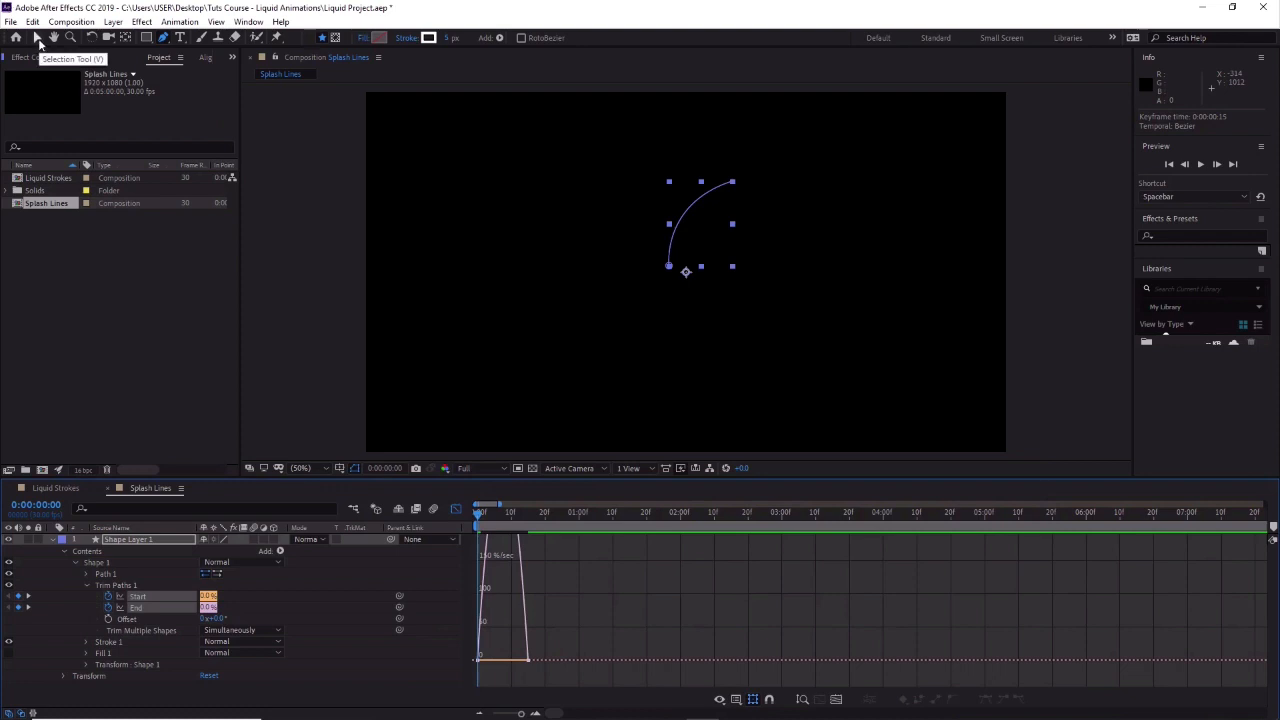
{"action": "left_click", "coordinate": [38, 42]}
{"action": "left_click", "coordinate": [479, 660]}
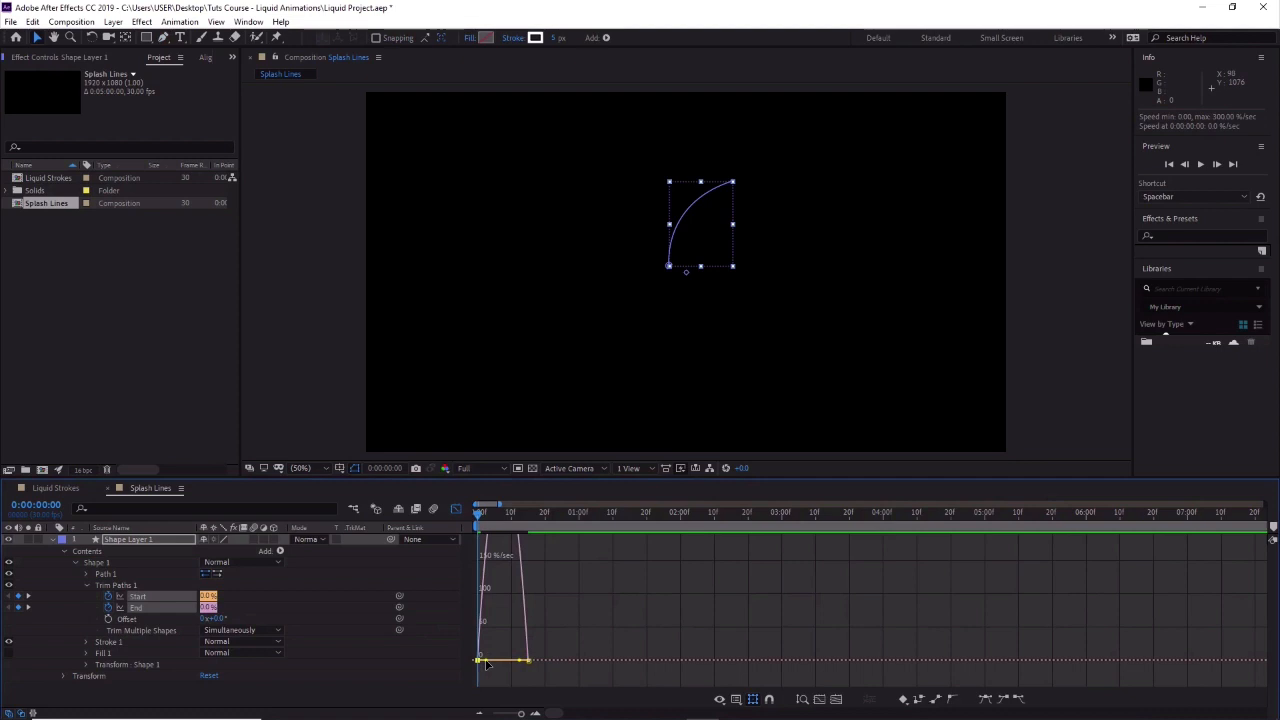
{"action": "left_click_drag", "start_coordinate": [485, 664], "coordinate": [500, 668]}
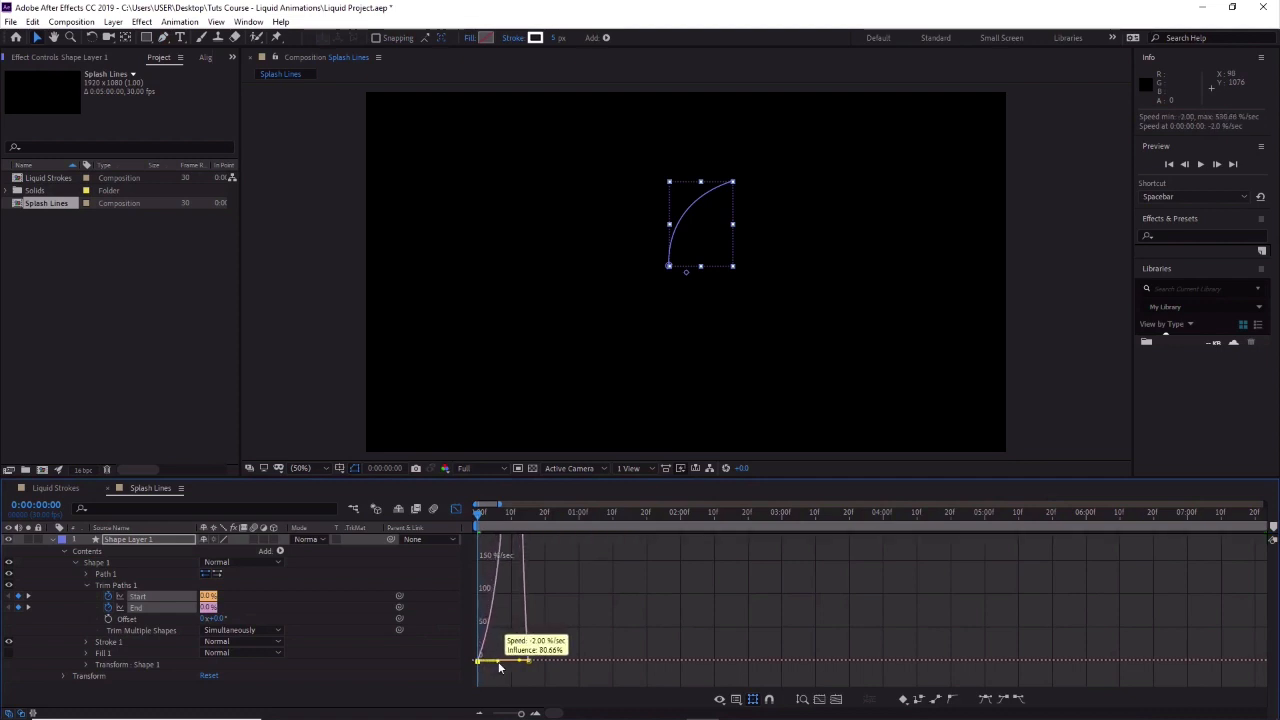
{"action": "left_click_drag", "start_coordinate": [499, 664], "coordinate": [502, 667]}
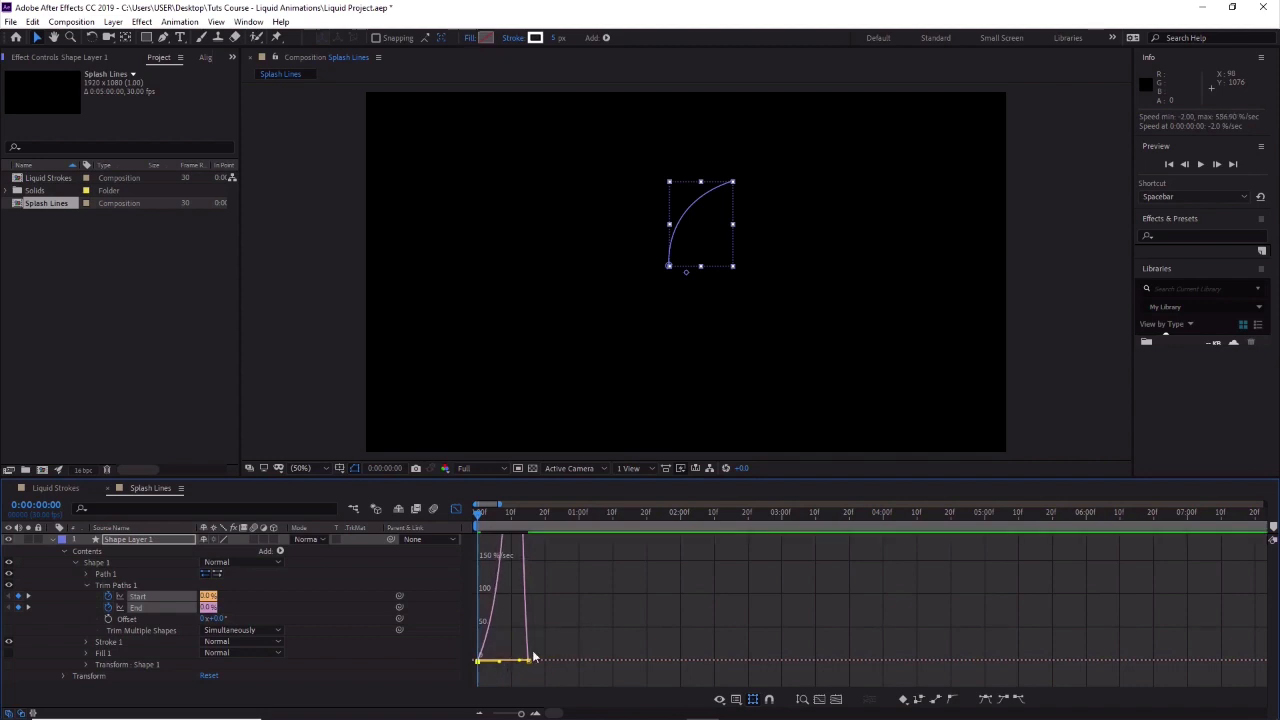
{"action": "left_click", "coordinate": [456, 509]}
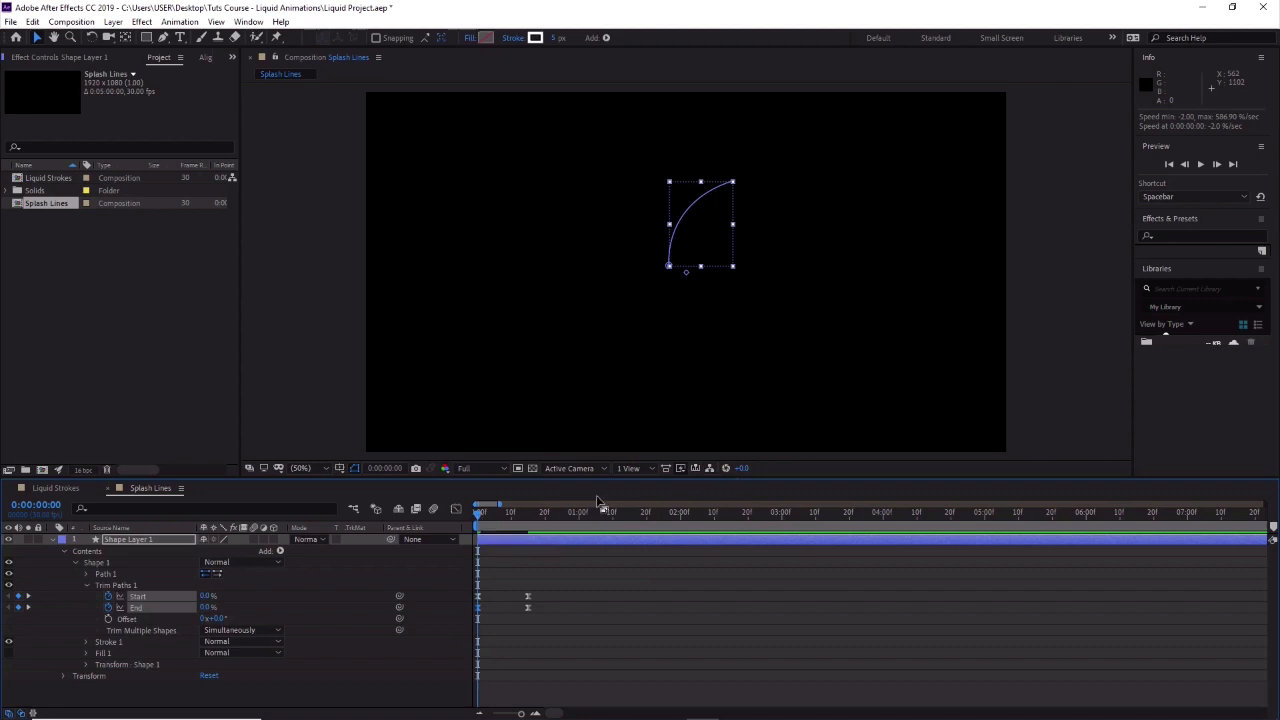
Set the arc's stroke width to 20 px.
{"action": "mouse_move", "coordinate": [481, 517]}
{"action": "left_mouse_down"}
{"action": "mouse_move", "coordinate": [539, 514]}
{"action": "mouse_move", "coordinate": [470, 525]}
{"action": "left_mouse_up"}
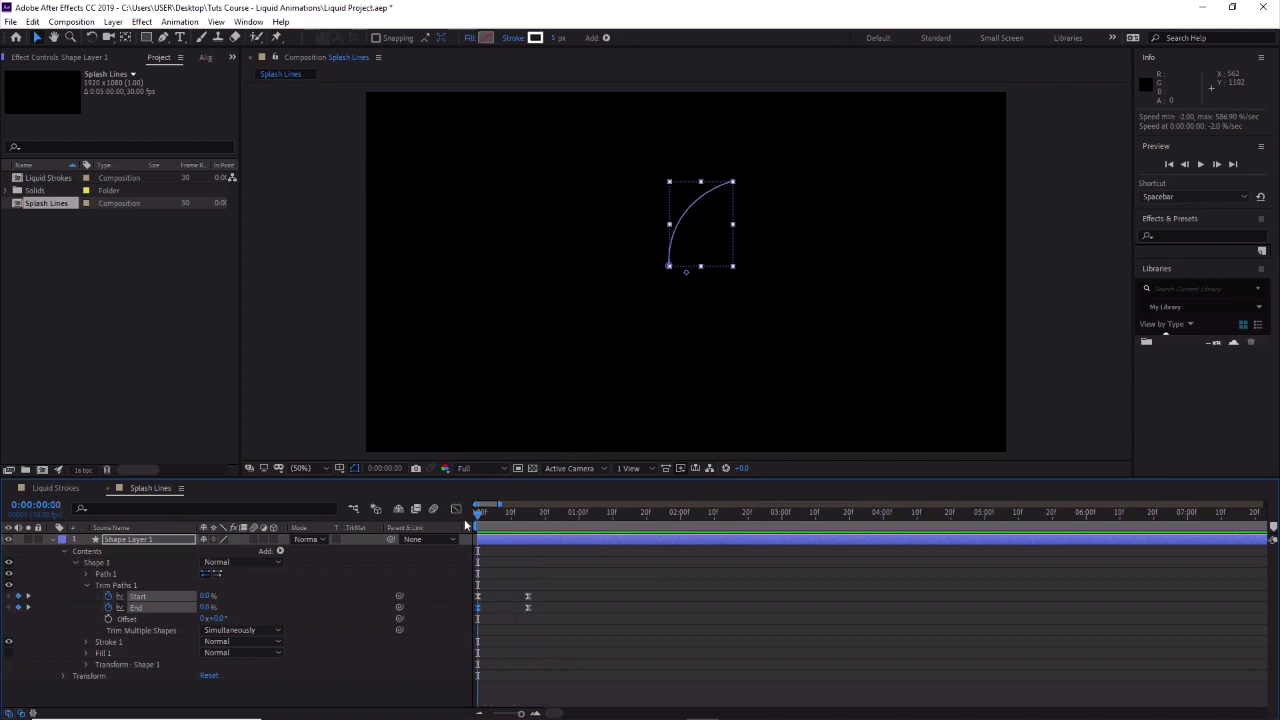
{"action": "left_click", "coordinate": [558, 38]}
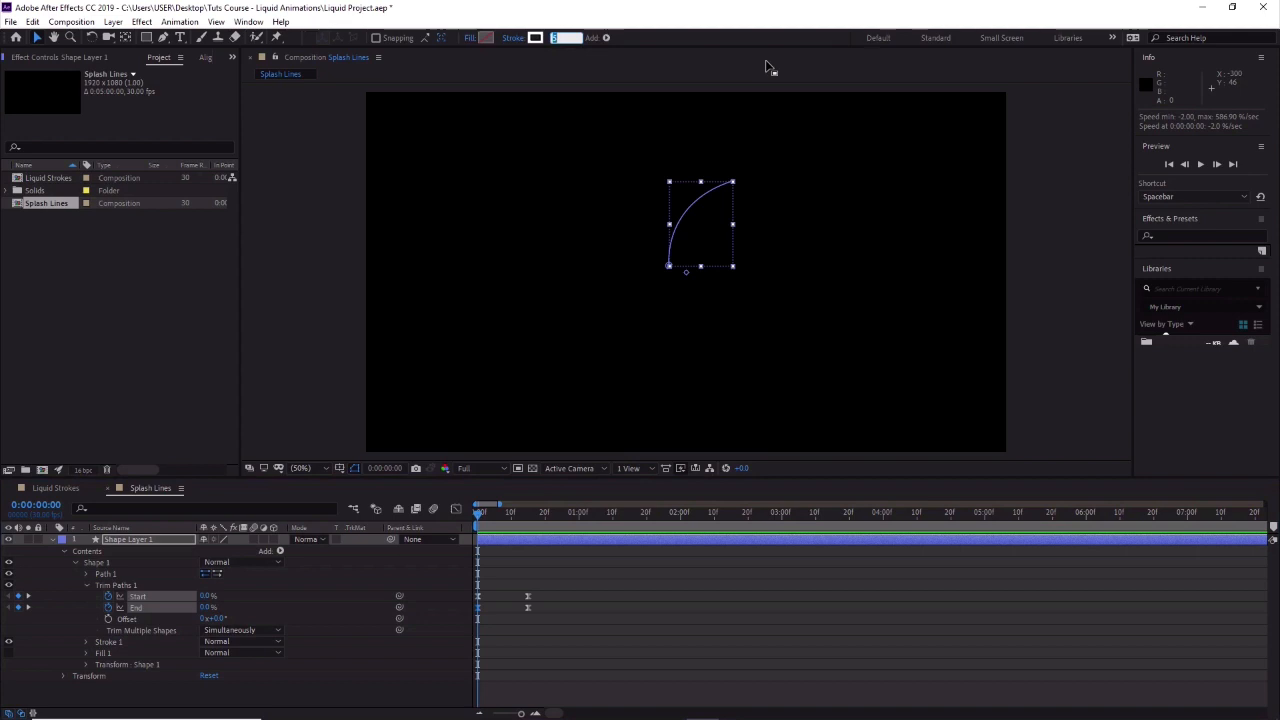
{"action": "key", "text": "Return"}
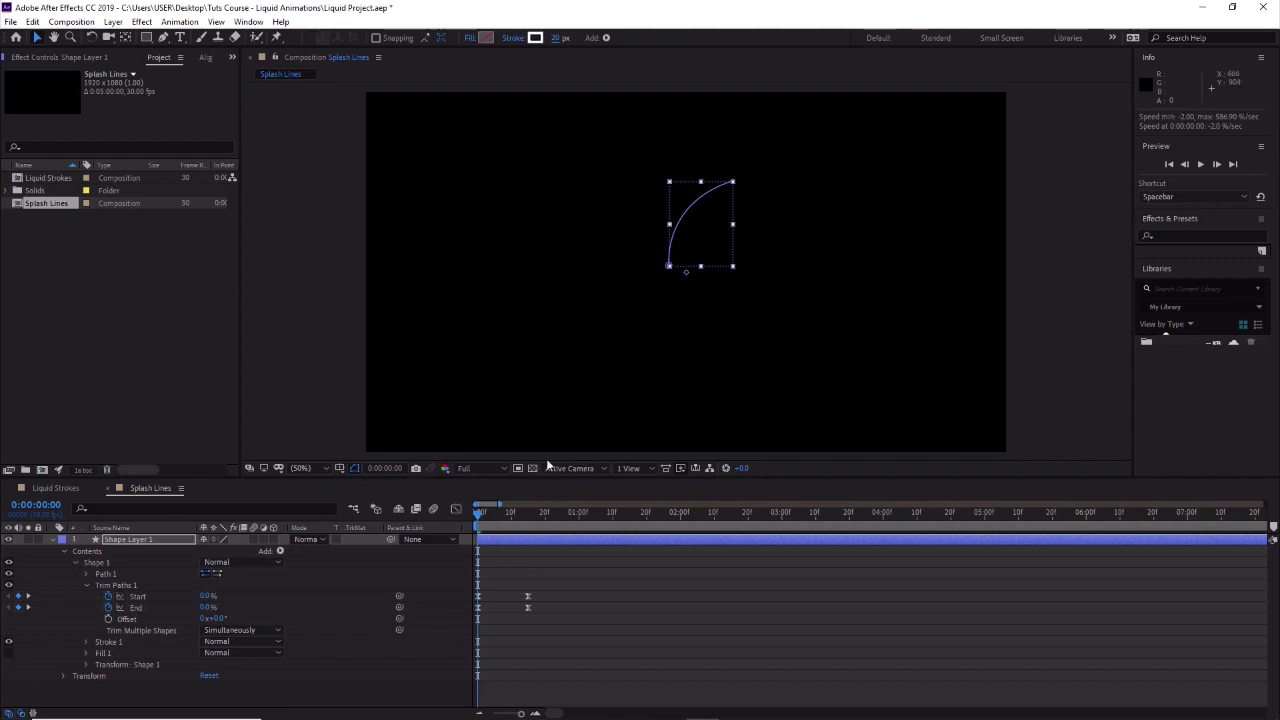
Preview the arc's trim animation several times from the start to check its timing and easing.
{"action": "mouse_move", "coordinate": [479, 517]}
{"action": "left_mouse_down"}
{"action": "mouse_move", "coordinate": [531, 521]}
{"action": "mouse_move", "coordinate": [495, 513]}
{"action": "left_mouse_up"}
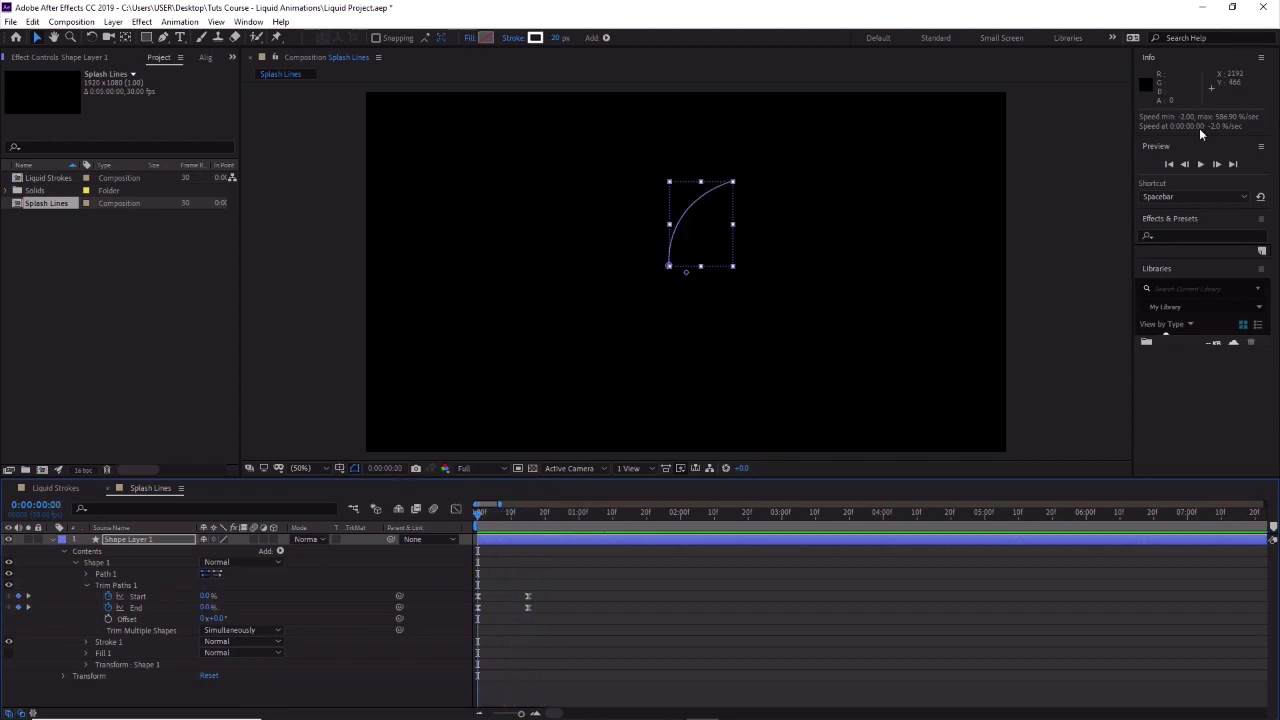
{"action": "left_click", "coordinate": [1200, 165]}
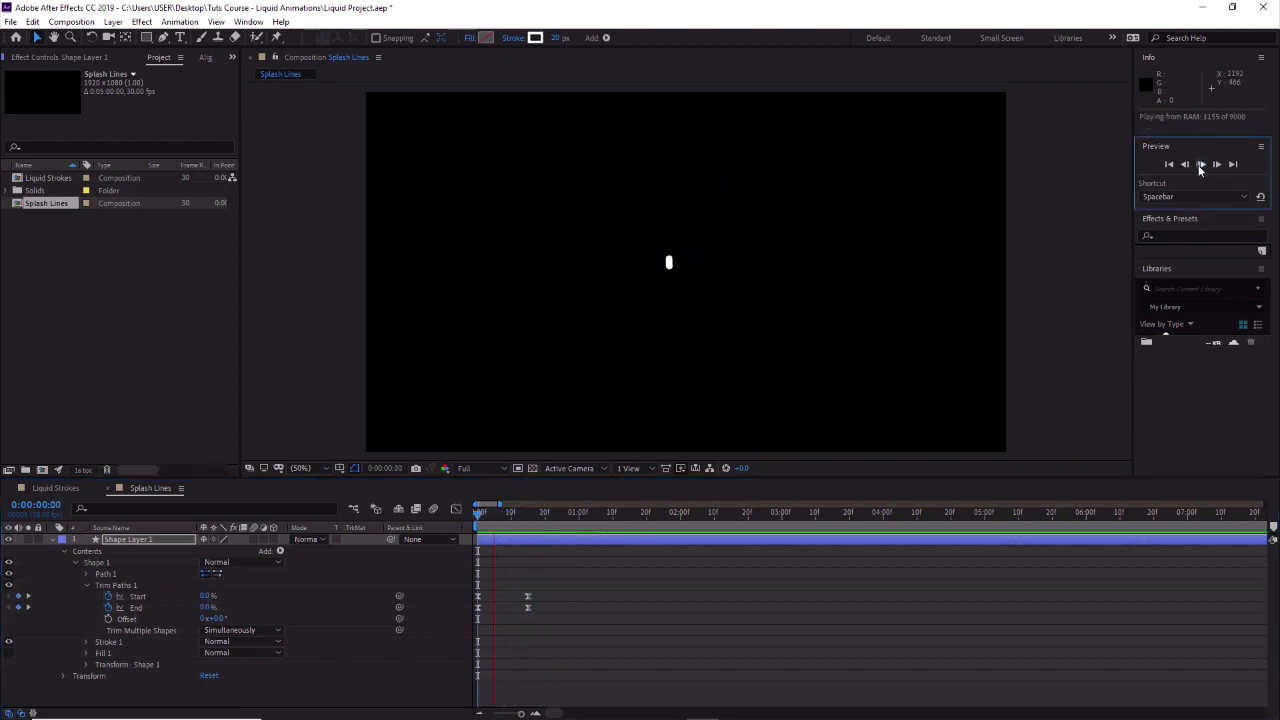
{"action": "left_click", "coordinate": [1200, 165]}
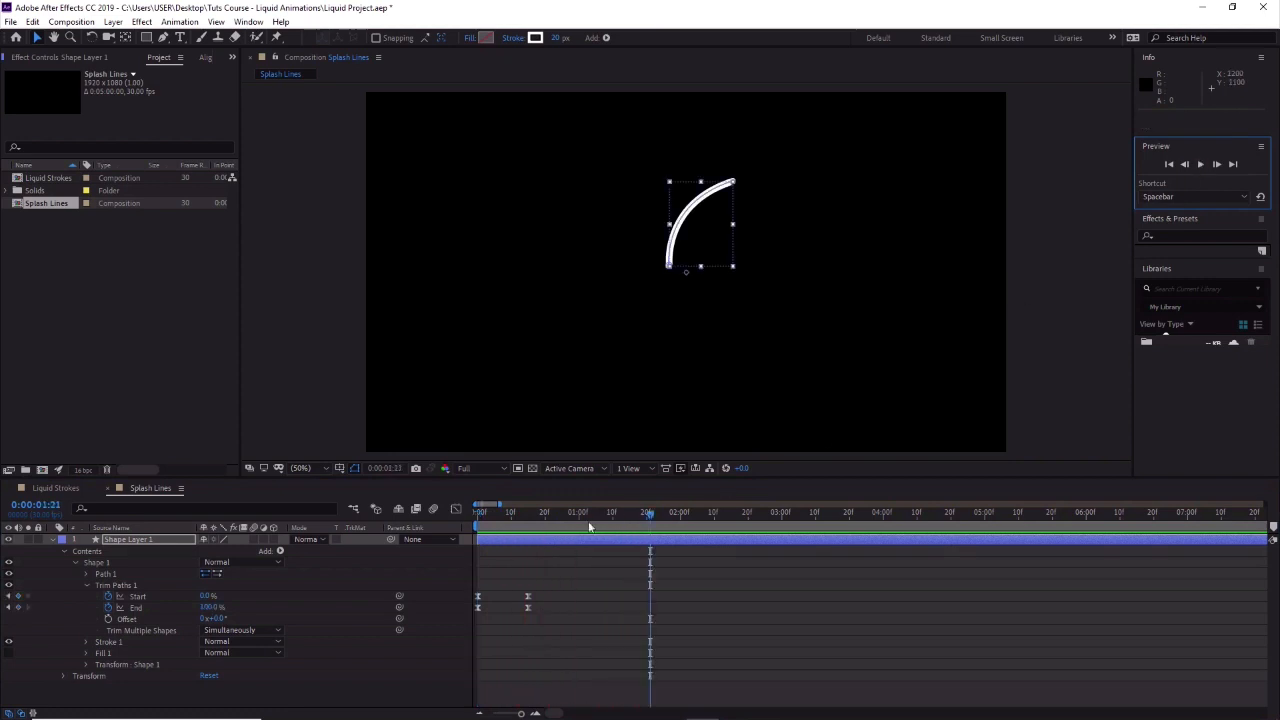
{"action": "left_click_drag", "start_coordinate": [533, 511], "coordinate": [416, 521]}
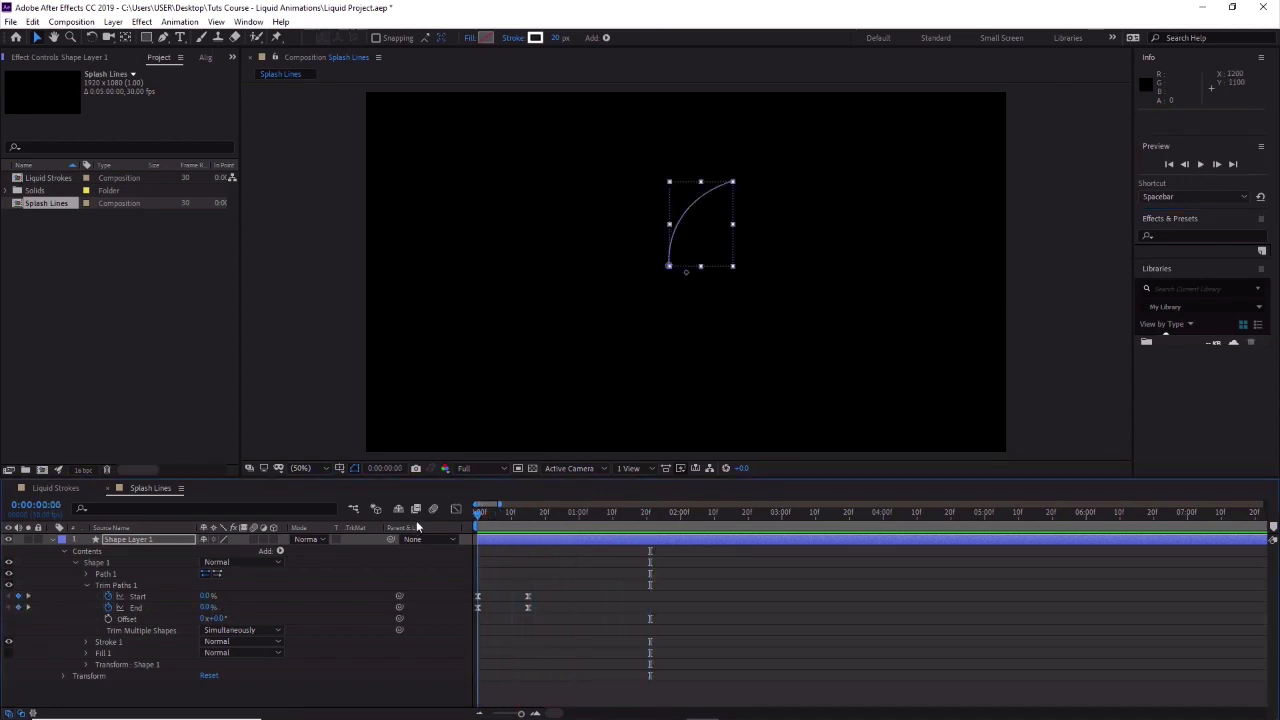
{"action": "left_click", "coordinate": [1200, 166]}
{"action": "left_click", "coordinate": [1200, 166]}
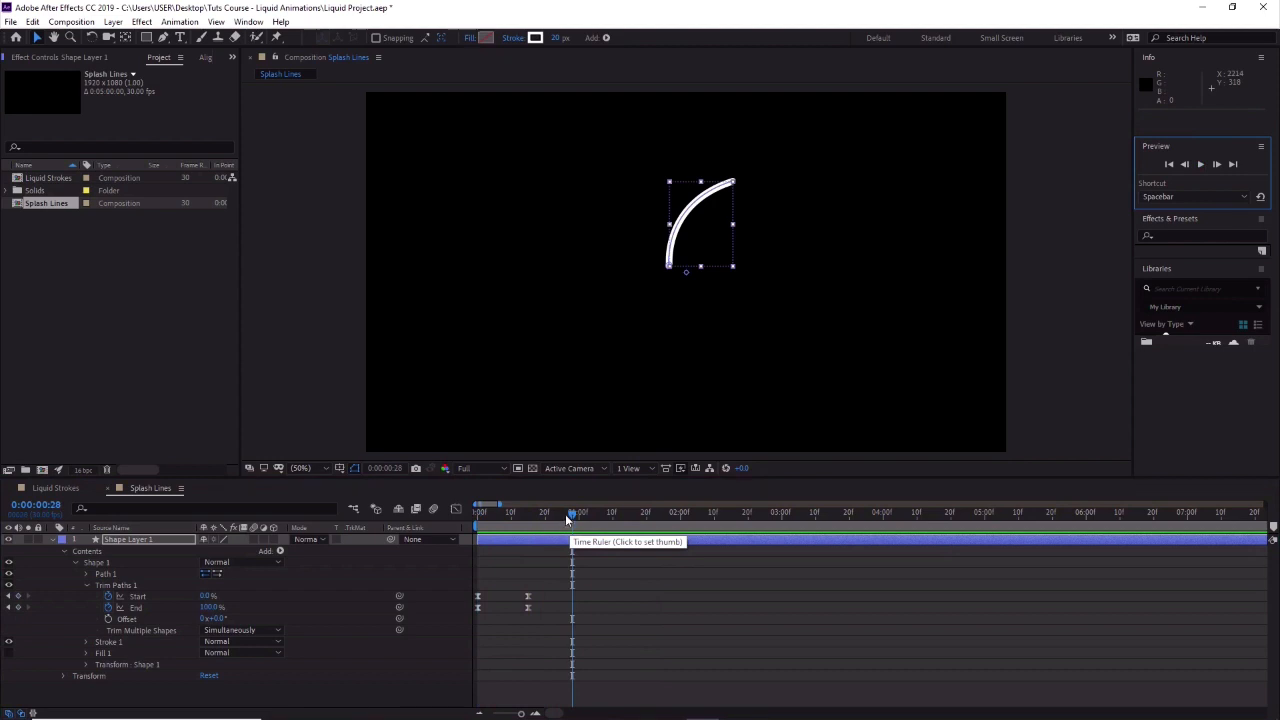
{"action": "left_click_drag", "start_coordinate": [562, 520], "coordinate": [418, 528]}
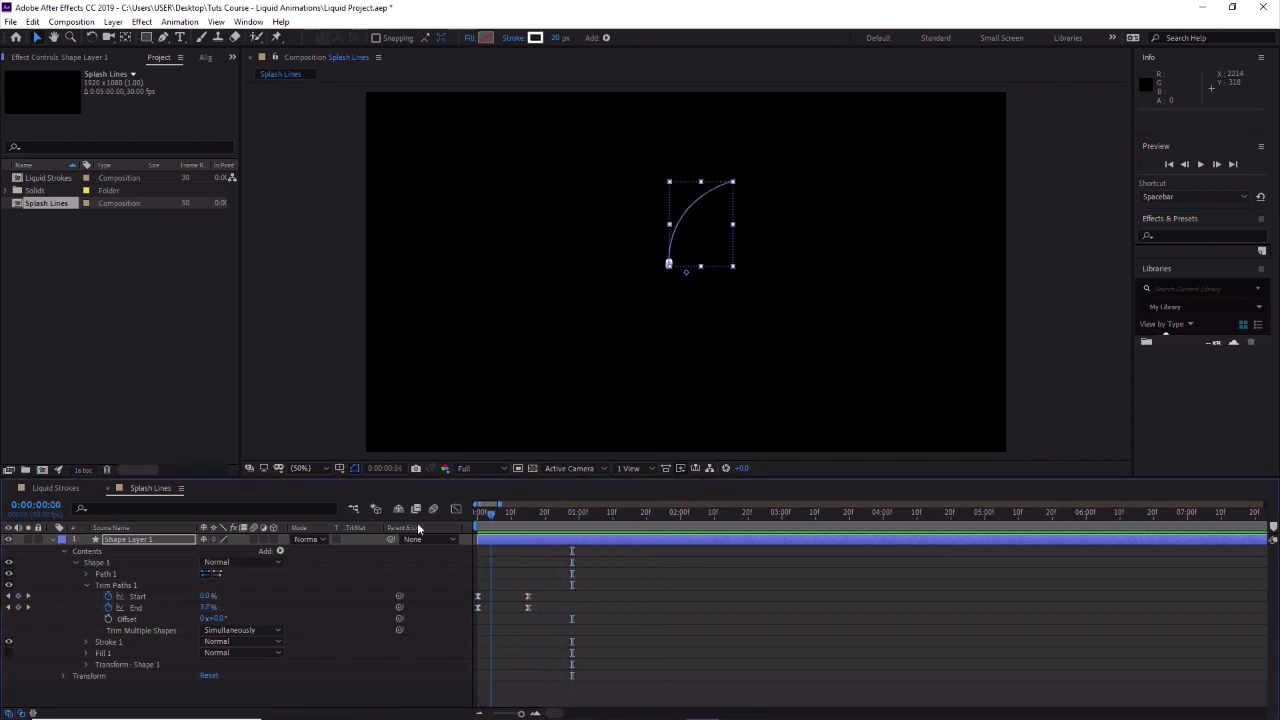
{"action": "left_click", "coordinate": [1200, 166]}
{"action": "left_click", "coordinate": [1200, 166]}
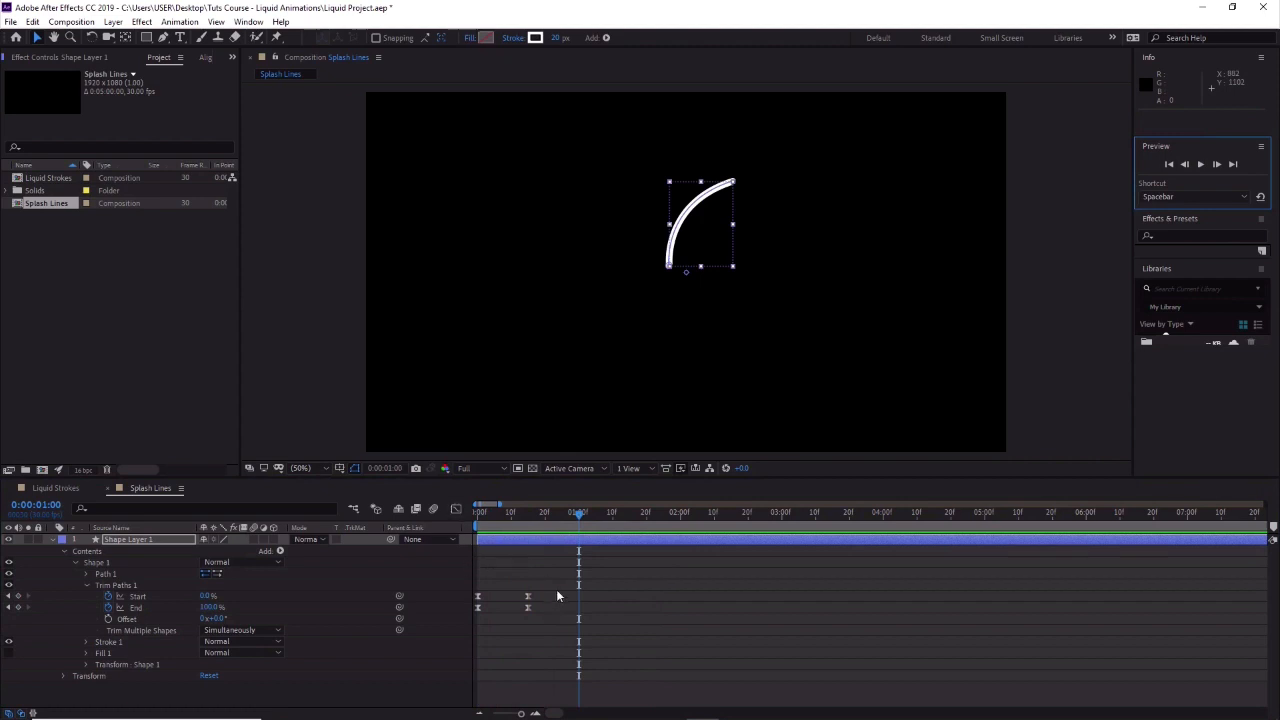
Try readjusting the outgoing ease handle of the first End keyframe in the speed graph, and undo the adjustment after previewing it.
{"action": "left_click_drag", "start_coordinate": [556, 589], "coordinate": [474, 615]}
{"action": "left_click", "coordinate": [456, 510]}
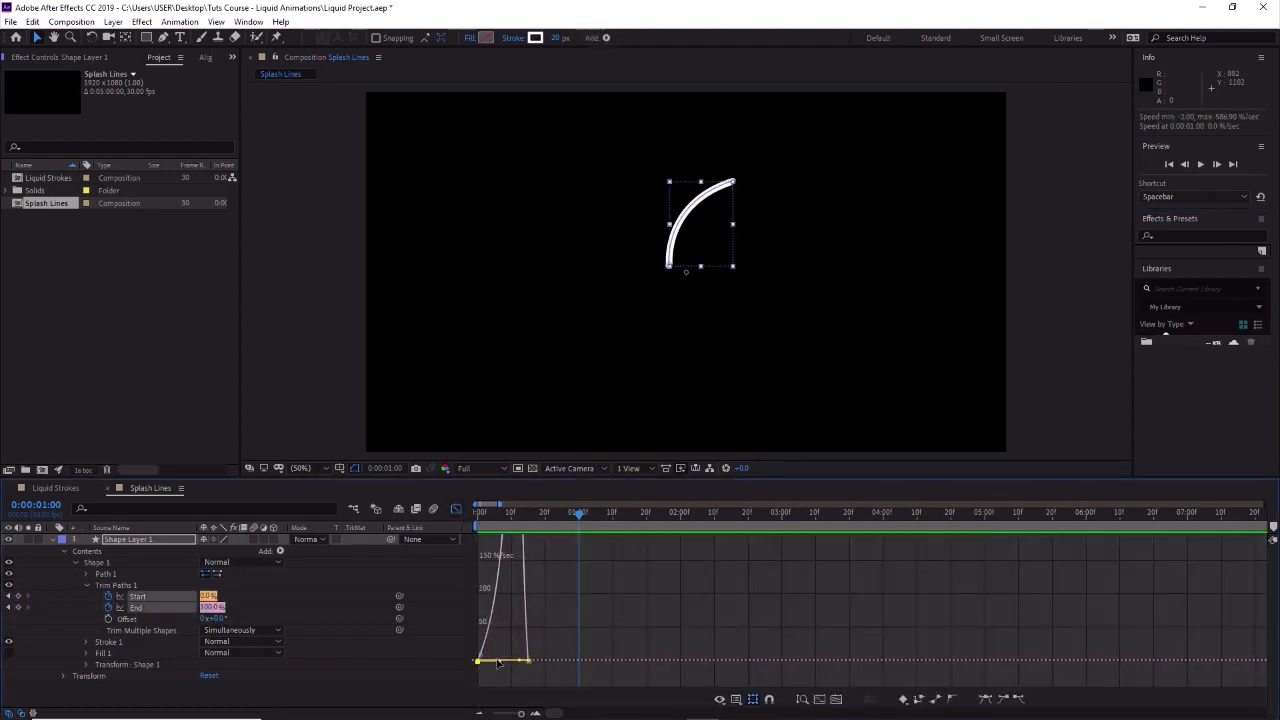
{"action": "mouse_move", "coordinate": [502, 665]}
{"action": "left_mouse_down"}
{"action": "mouse_move", "coordinate": [525, 660]}
{"action": "mouse_move", "coordinate": [497, 663]}
{"action": "left_mouse_up"}
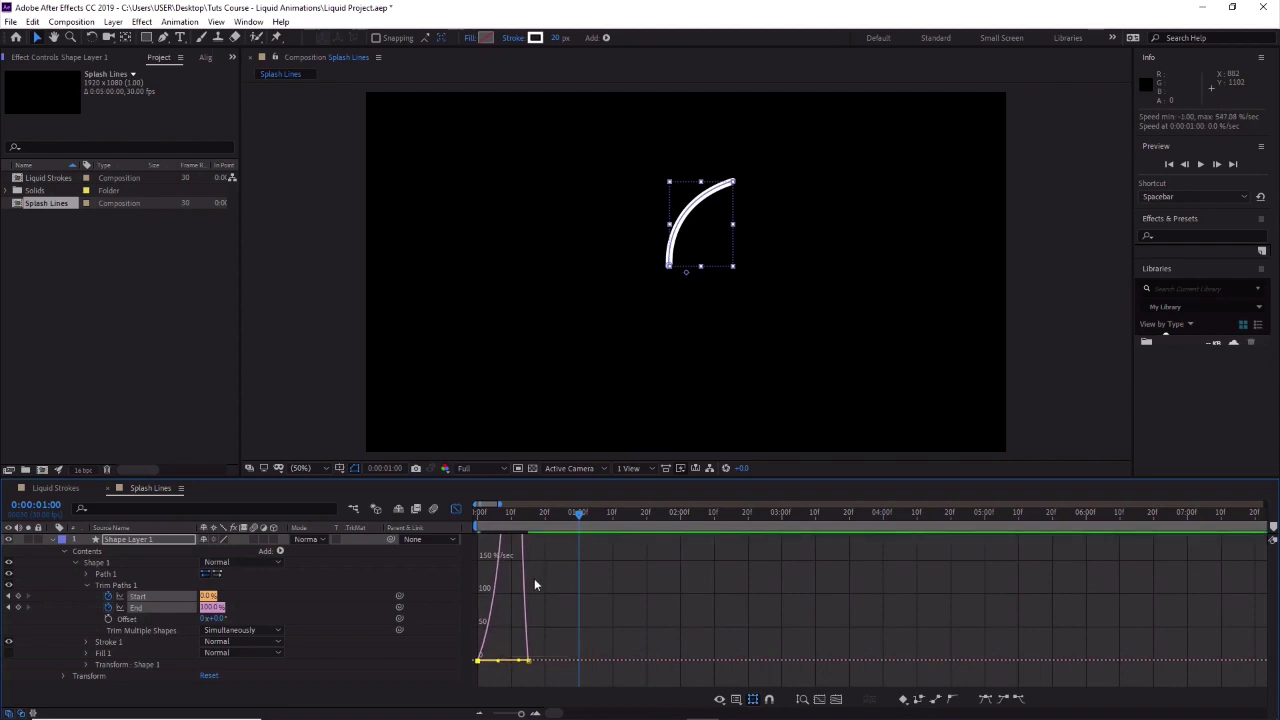
{"action": "left_click", "coordinate": [457, 511]}
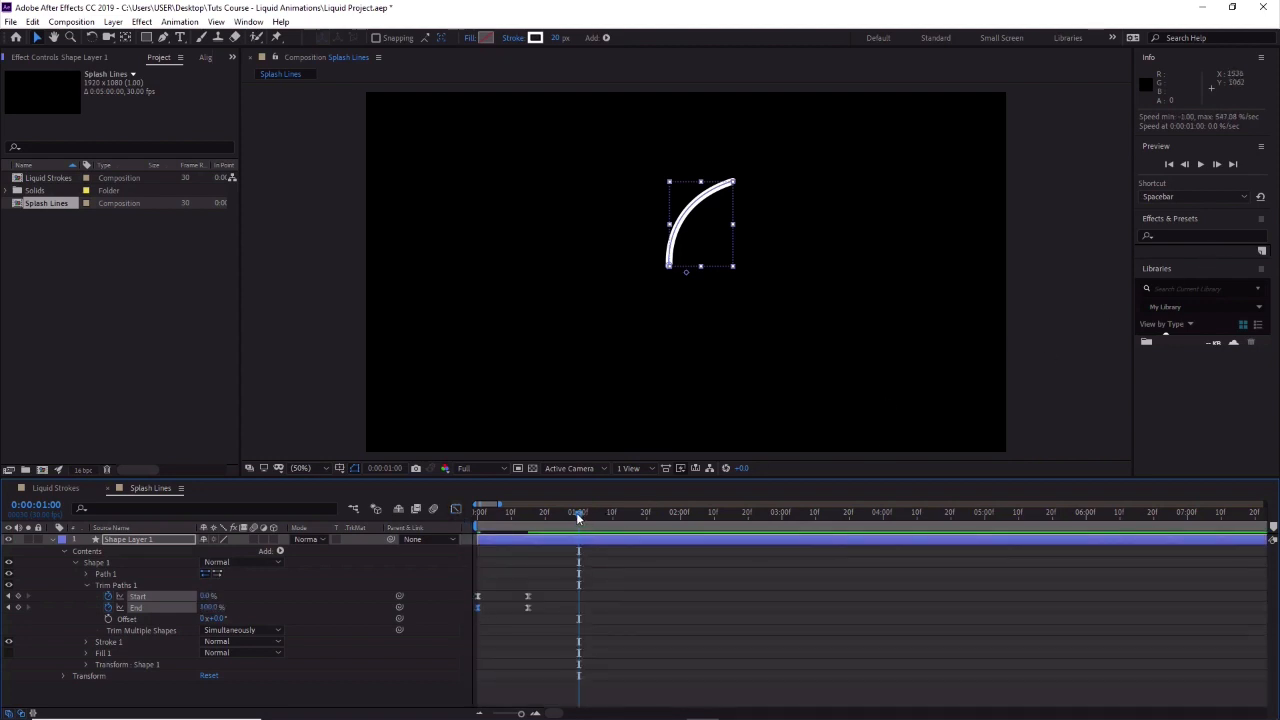
{"action": "left_click", "coordinate": [1202, 164]}
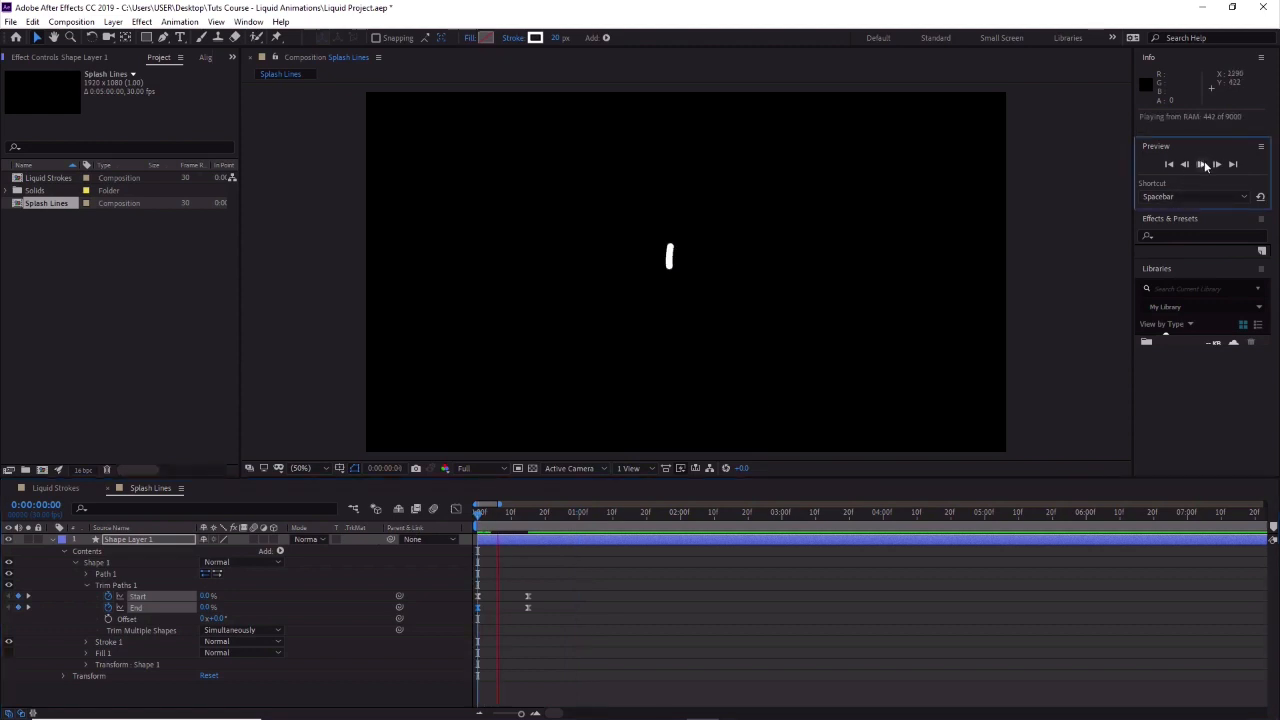
{"action": "left_click", "coordinate": [1204, 166]}
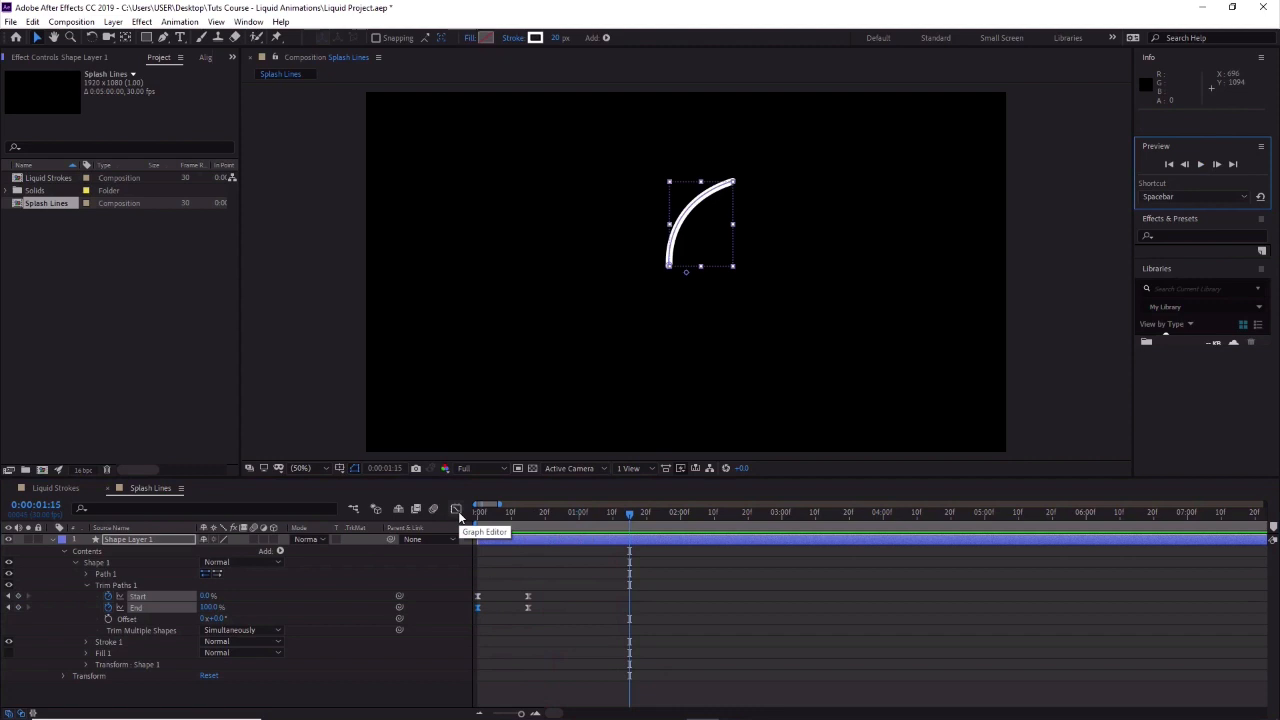
{"action": "key", "text": "ctrl+z"}
{"action": "key", "text": "ctrl+z"}
At 0:00:00:15, set the Trim Paths Start keyframe to 100% and preview the arc from the beginning.
{"action": "mouse_move", "coordinate": [529, 513]}
{"action": "left_mouse_down"}
{"action": "mouse_move", "coordinate": [478, 522]}
{"action": "mouse_move", "coordinate": [527, 520]}
{"action": "left_mouse_up"}
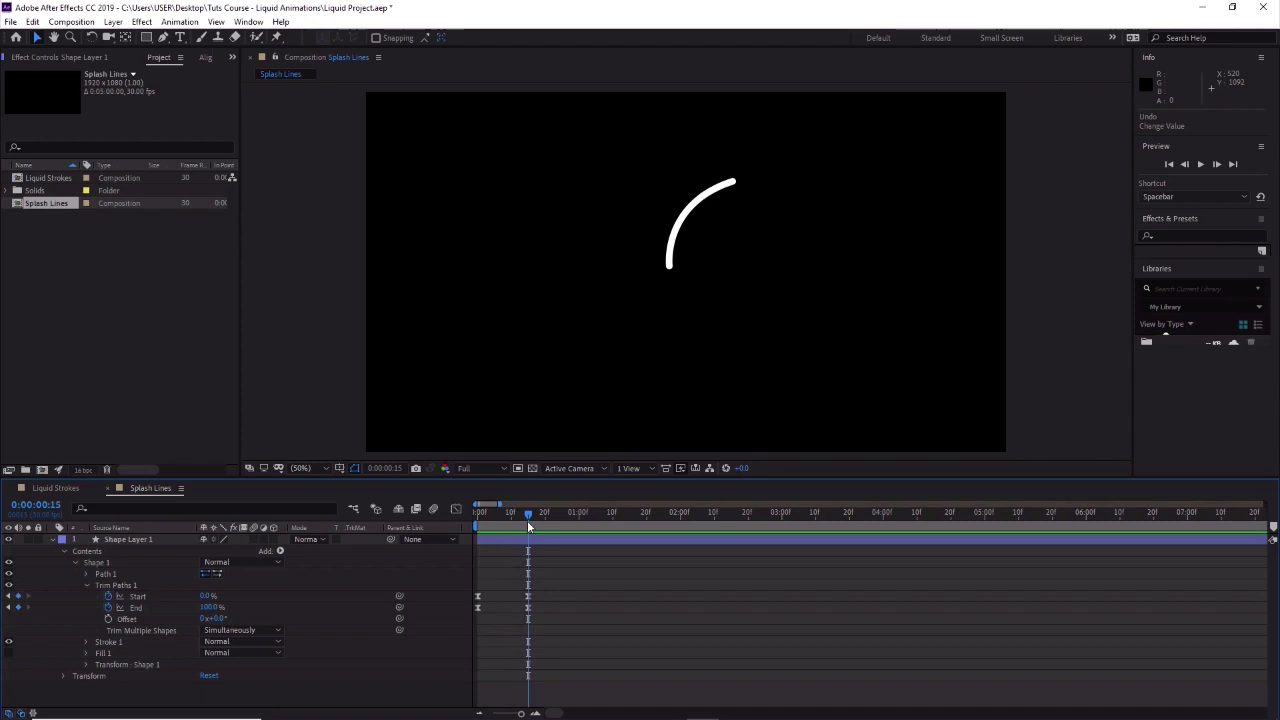
{"action": "left_click", "coordinate": [740, 175]}
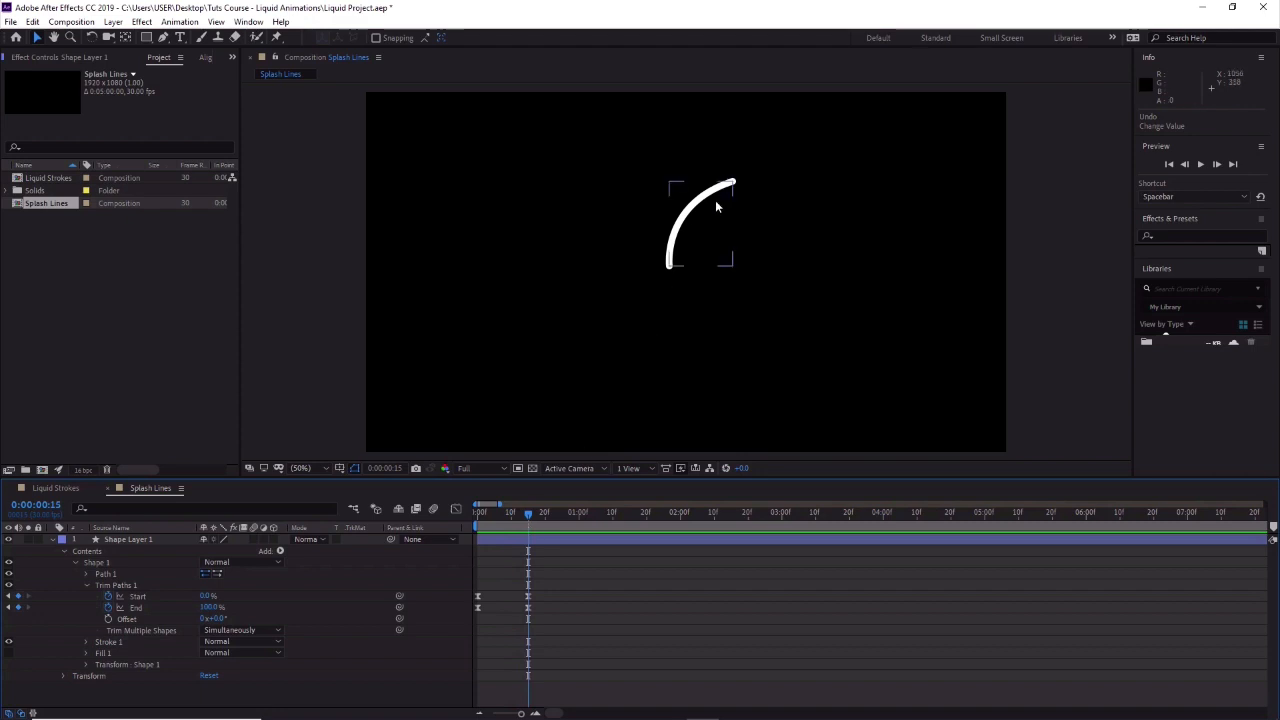
{"action": "left_click", "coordinate": [530, 599]}
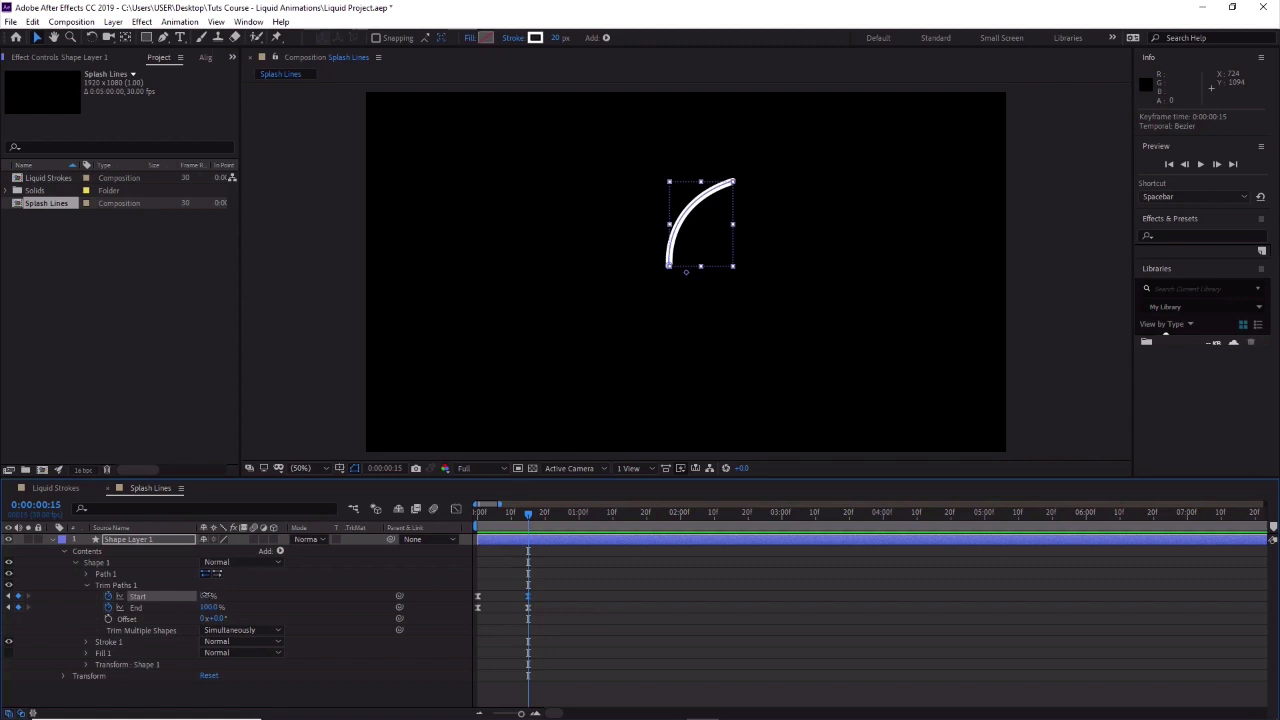
{"action": "left_click_drag", "start_coordinate": [203, 597], "coordinate": [289, 595]}
{"action": "key", "text": "space"}
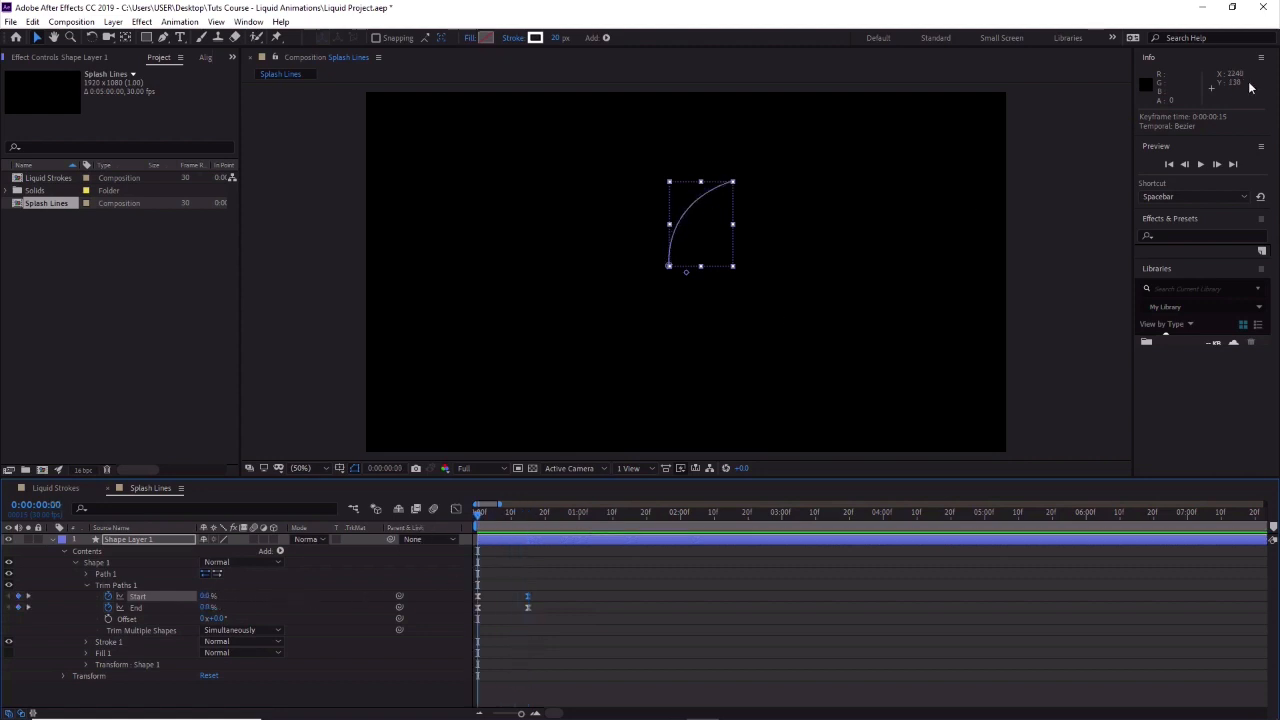
{"action": "left_click", "coordinate": [1200, 165]}
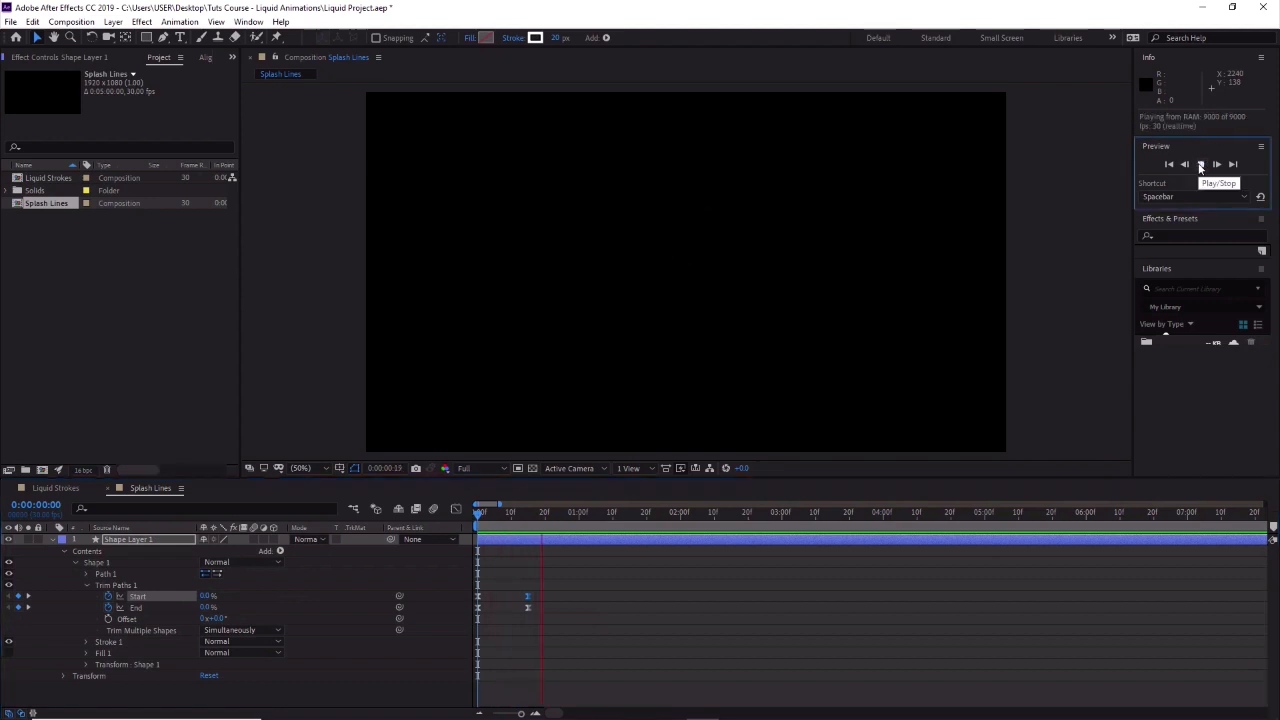
{"action": "key", "text": "space"}
Shift both Start keyframes so the first sits at 0:00:00:18, and preview how the arc disappears.
{"action": "mouse_move", "coordinate": [557, 519]}
{"action": "left_mouse_down"}
{"action": "mouse_move", "coordinate": [433, 537]}
{"action": "mouse_move", "coordinate": [481, 512]}
{"action": "mouse_move", "coordinate": [540, 512]}
{"action": "mouse_move", "coordinate": [528, 512]}
{"action": "left_mouse_up"}
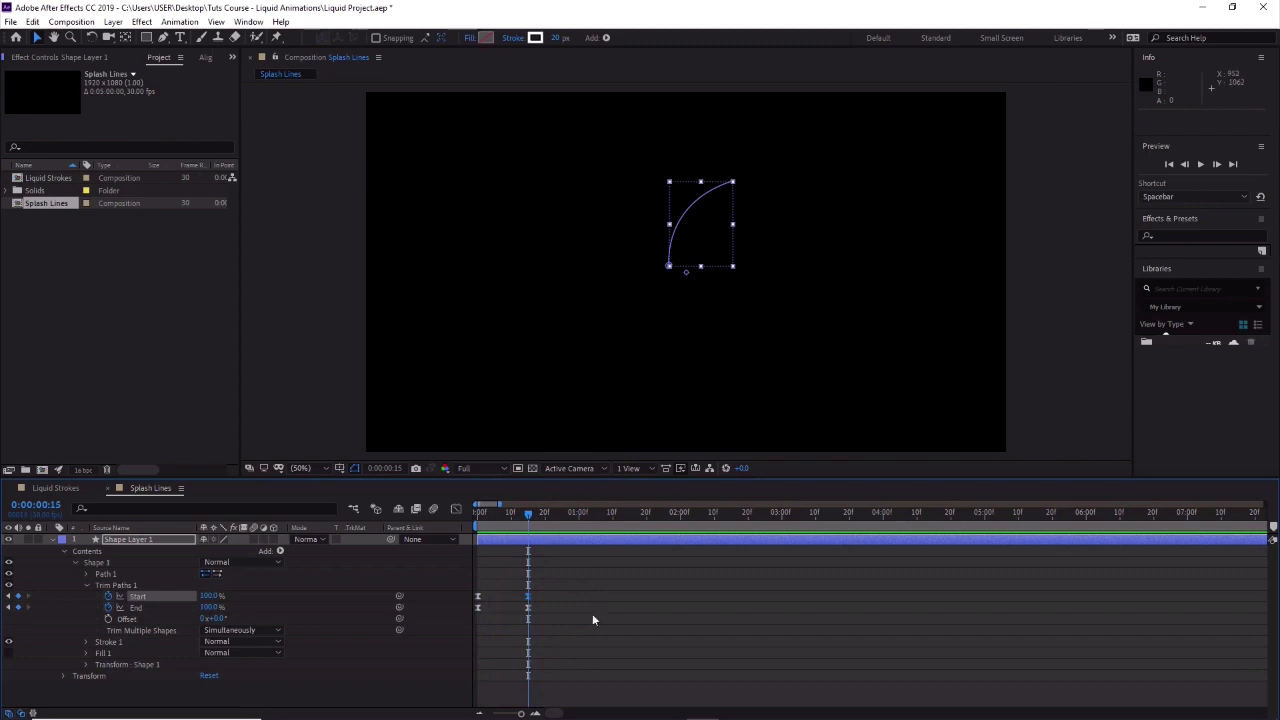
{"action": "mouse_move", "coordinate": [543, 595]}
{"action": "left_mouse_down"}
{"action": "mouse_move", "coordinate": [475, 596]}
{"action": "mouse_move", "coordinate": [539, 608]}
{"action": "left_mouse_up"}
{"action": "key", "text": "Home"}
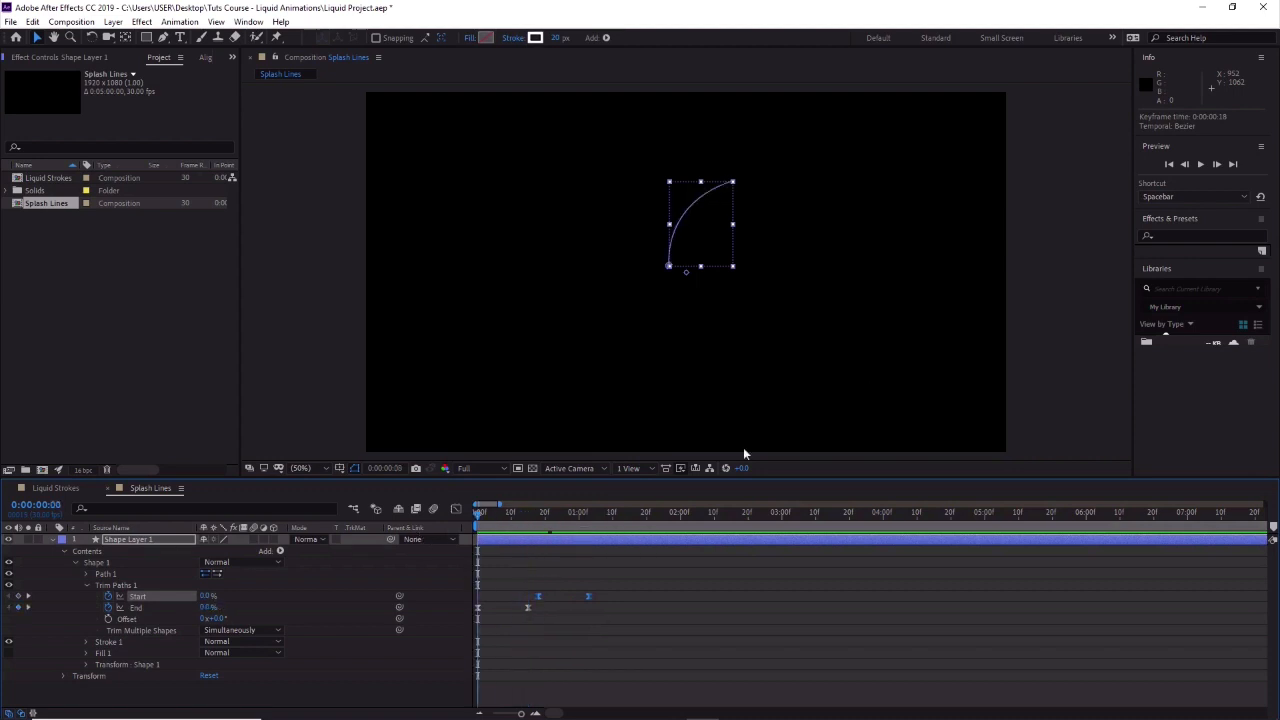
{"action": "left_click_drag", "start_coordinate": [478, 512], "coordinate": [580, 493]}
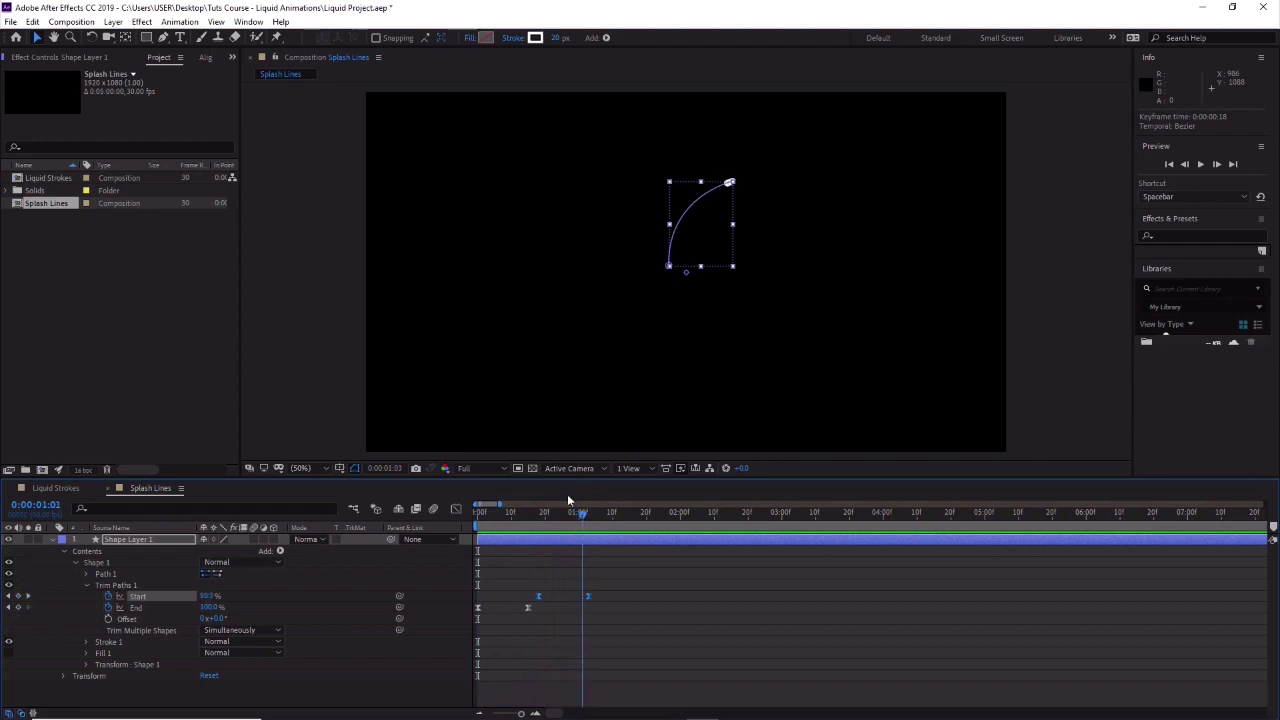
{"action": "key", "text": "Home"}
{"action": "left_click", "coordinate": [1201, 165]}
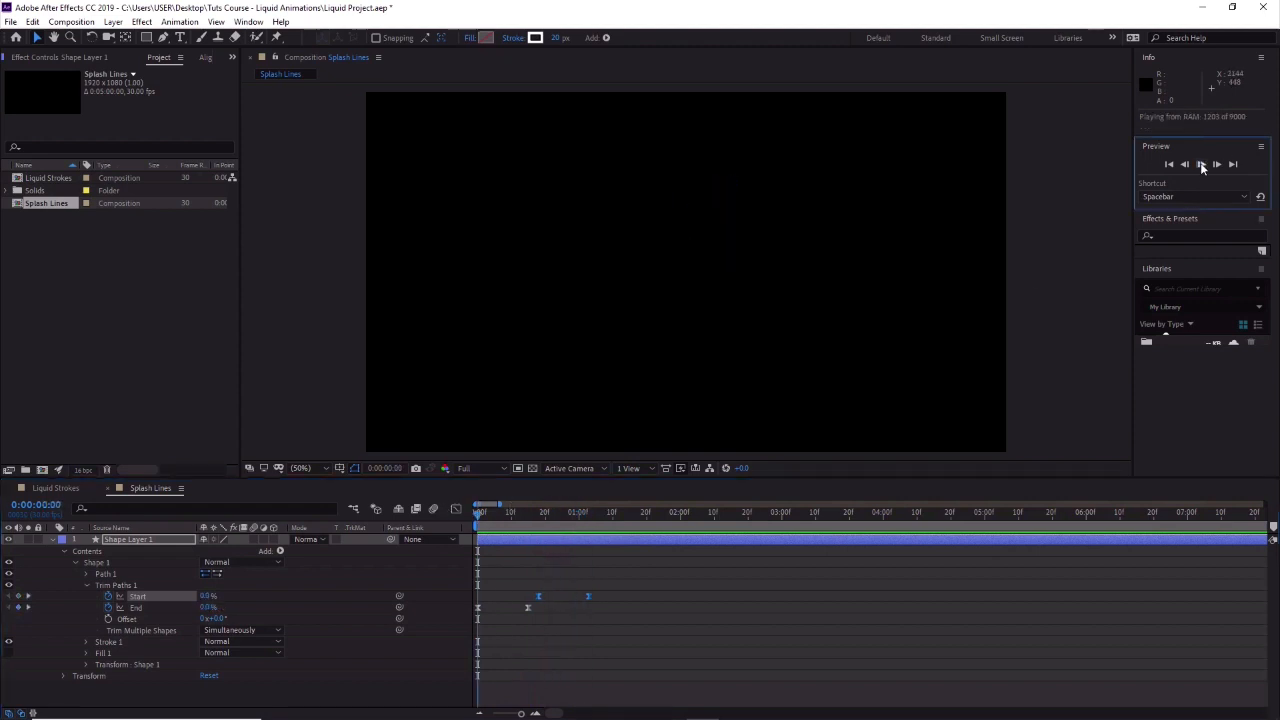
{"action": "left_click", "coordinate": [1201, 165]}
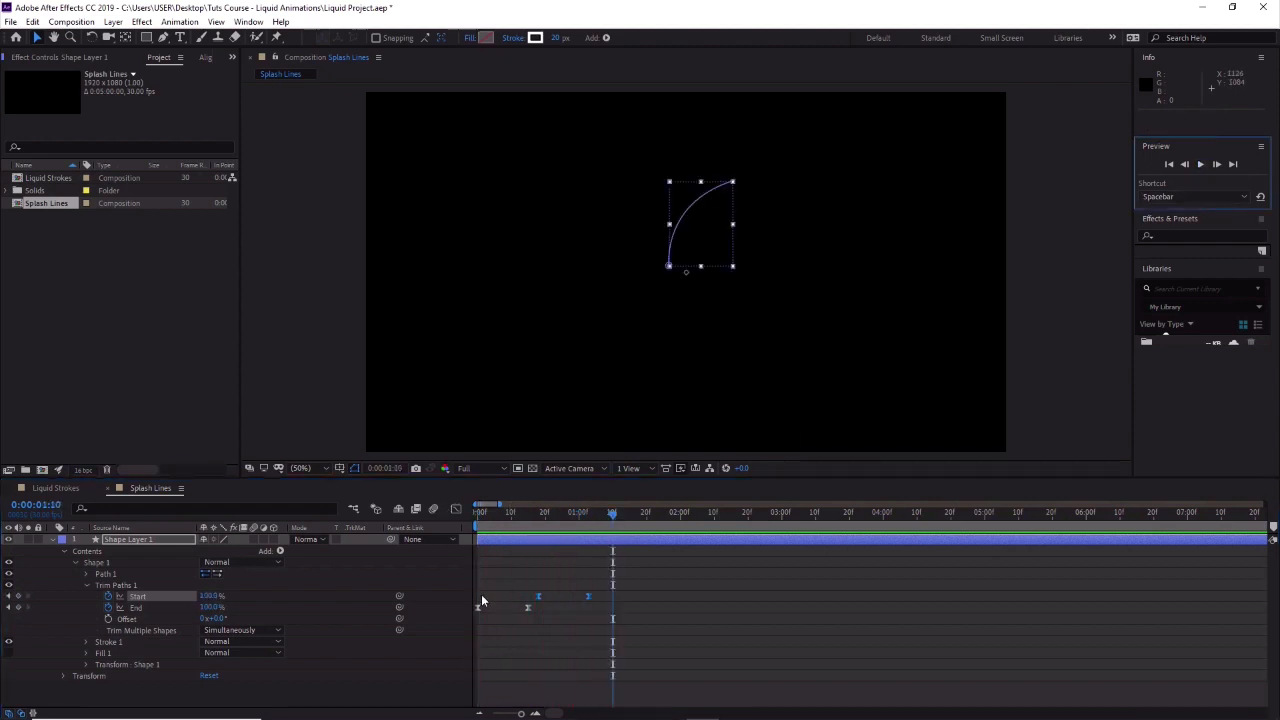
{"action": "left_click", "coordinate": [614, 518]}
{"action": "key", "text": "Home"}
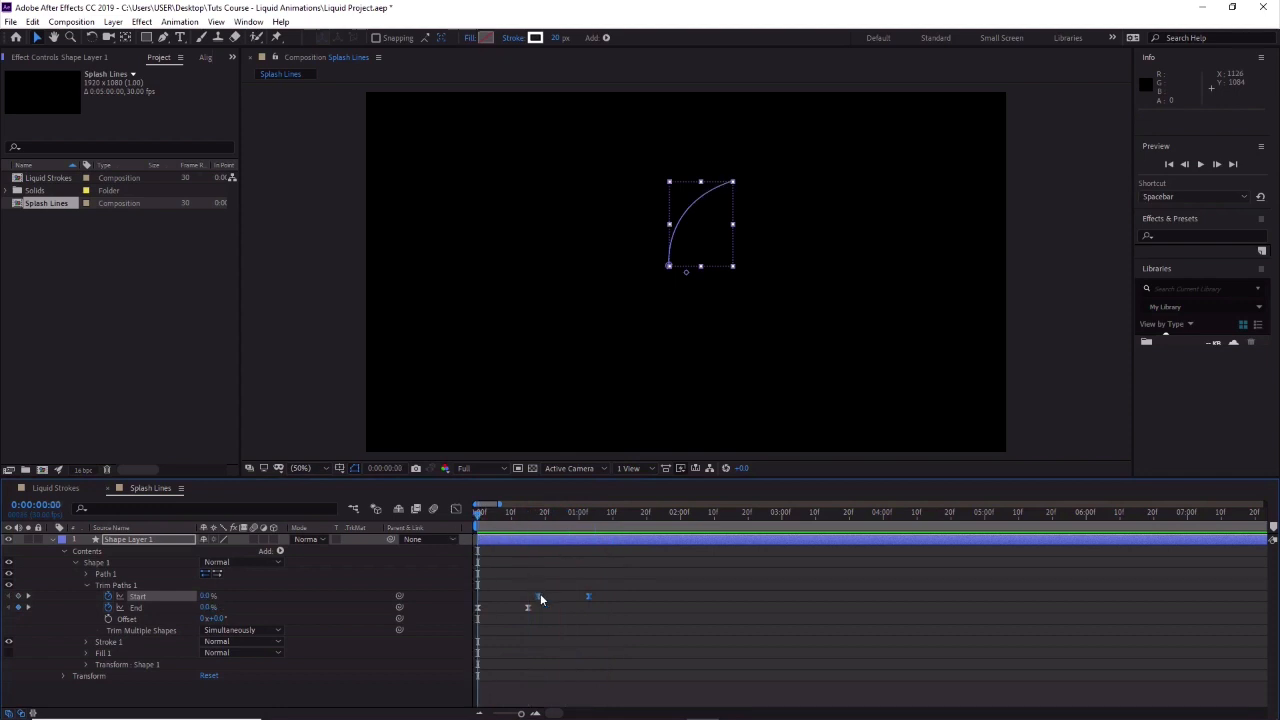
Move both Start keyframes earlier so the first falls slightly before the last End keyframe, and preview the overlap.
{"action": "left_click_drag", "start_coordinate": [540, 597], "coordinate": [521, 606]}
{"action": "left_click", "coordinate": [1201, 164]}
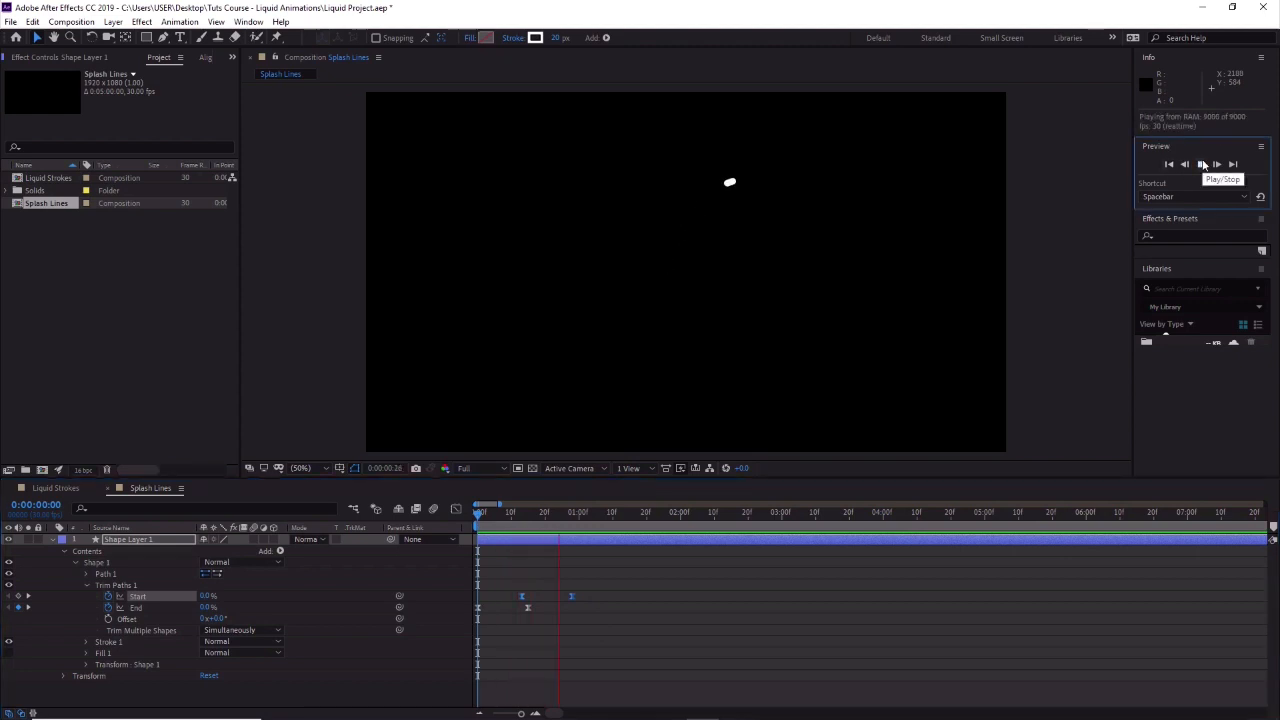
{"action": "left_click", "coordinate": [1202, 165]}
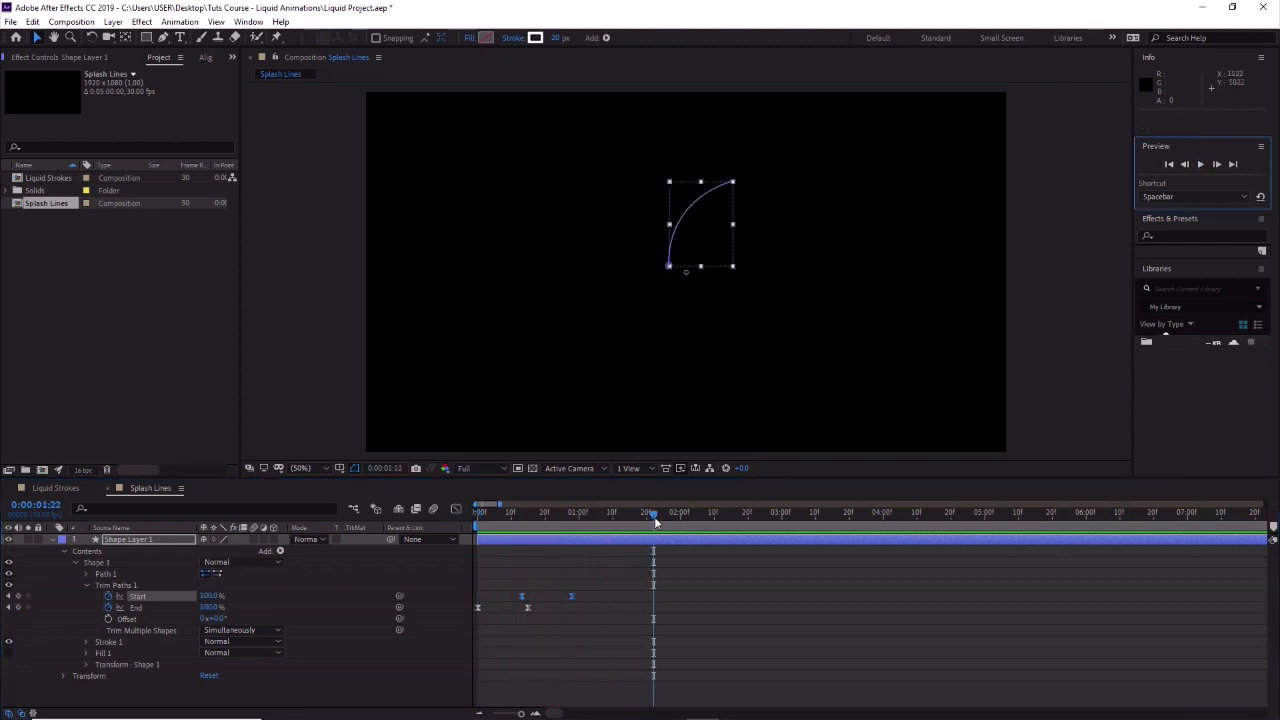
{"action": "left_click_drag", "start_coordinate": [654, 517], "coordinate": [474, 547]}
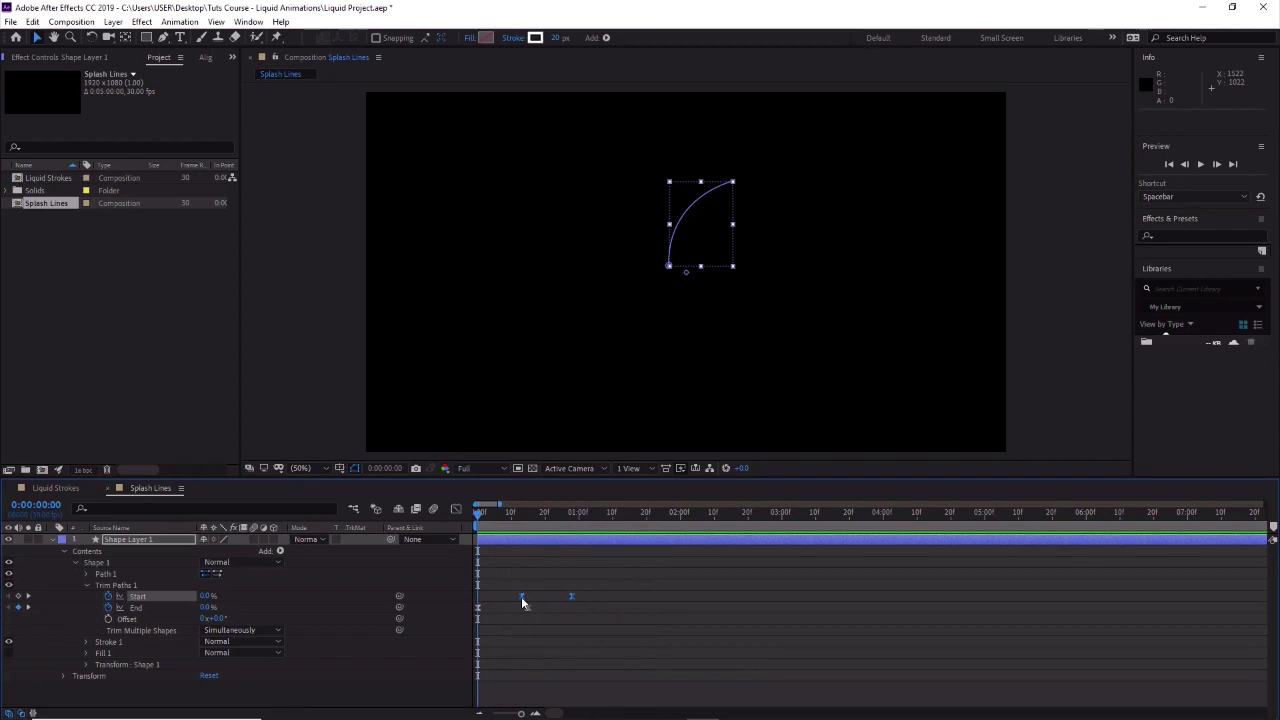
Move the pair of Start keyframes so the first sits at 0:00:00:10, and preview the arc's animation from the start.
{"action": "left_click_drag", "start_coordinate": [522, 597], "coordinate": [511, 601]}
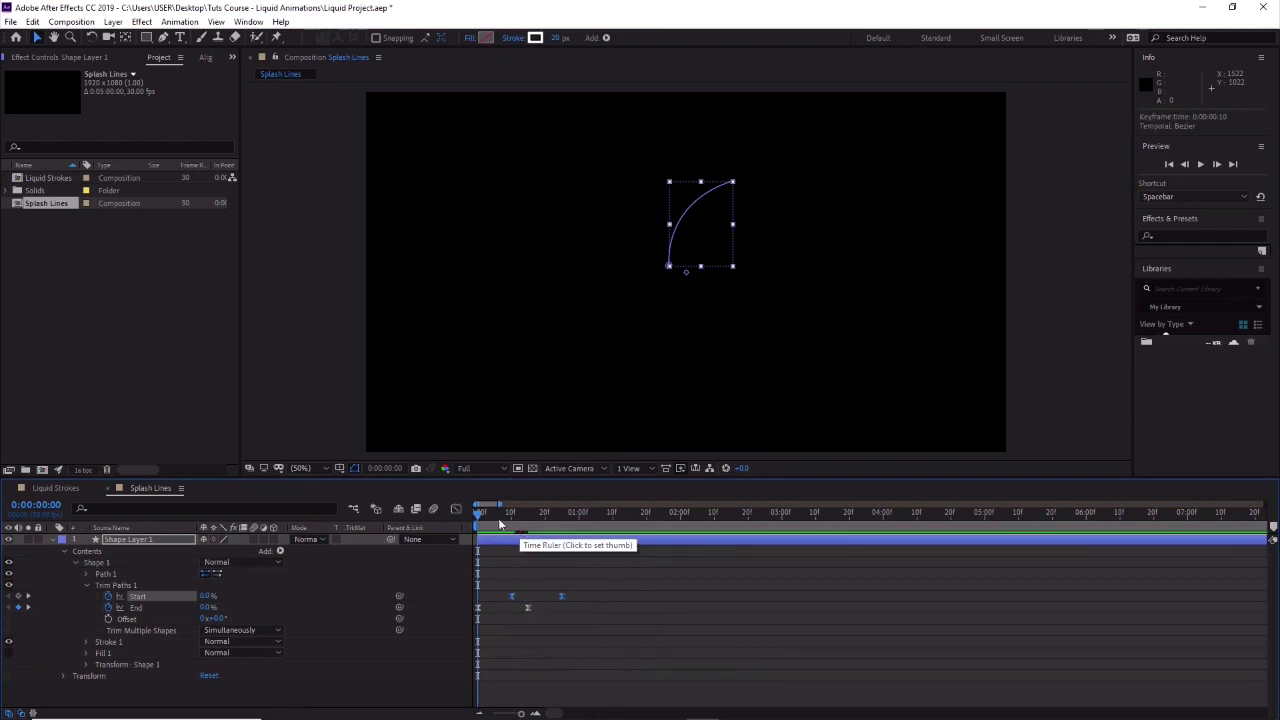
{"action": "key", "text": "space"}
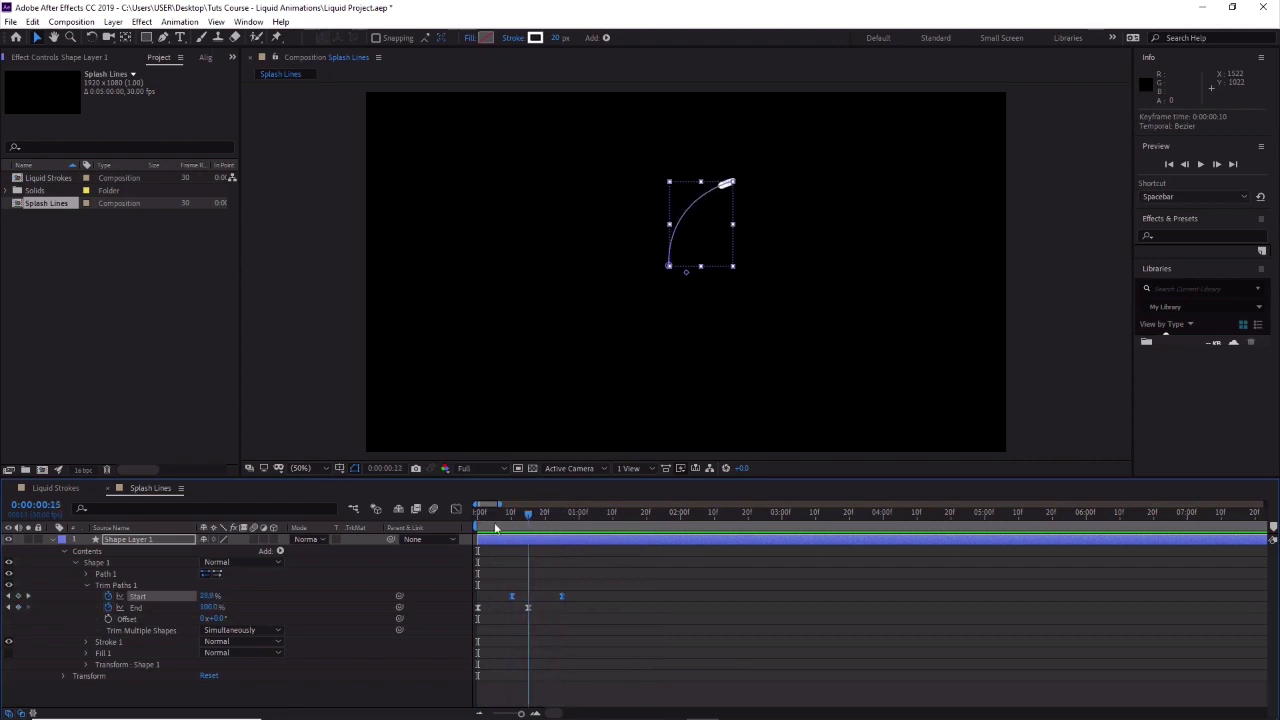
{"action": "key", "text": "space"}
{"action": "key", "text": "space"}
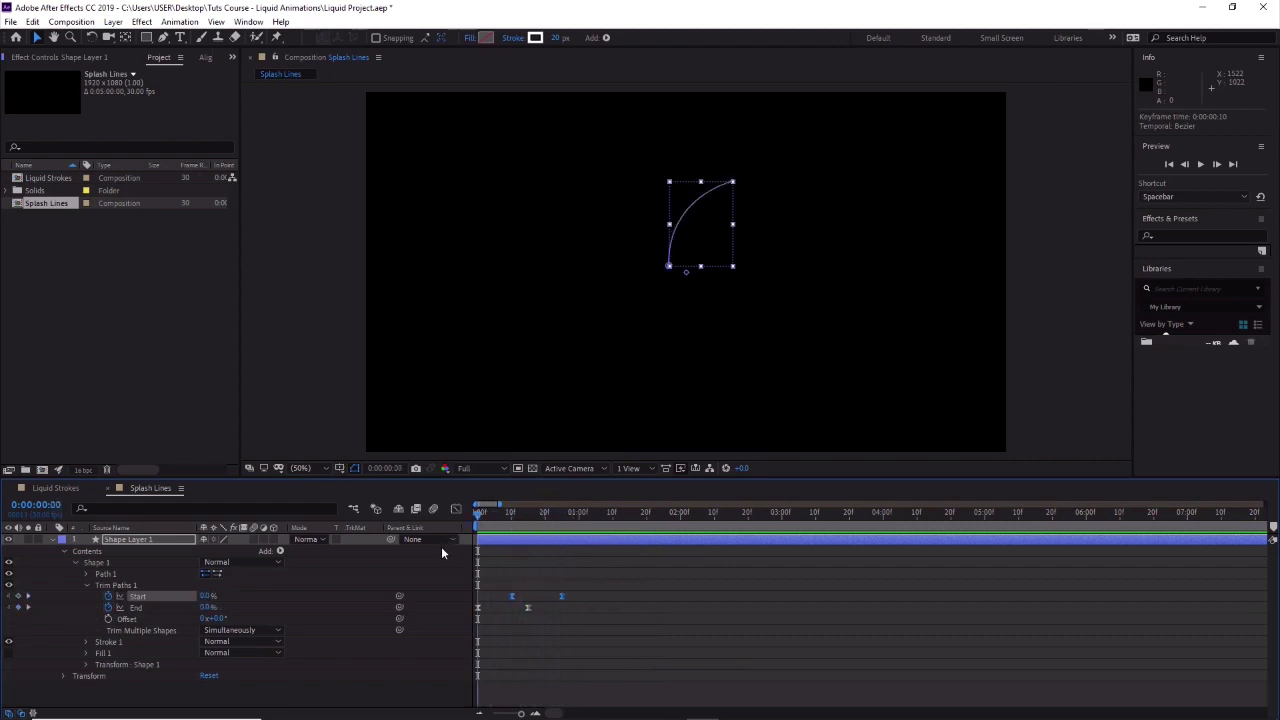
{"action": "left_click", "coordinate": [1200, 165]}
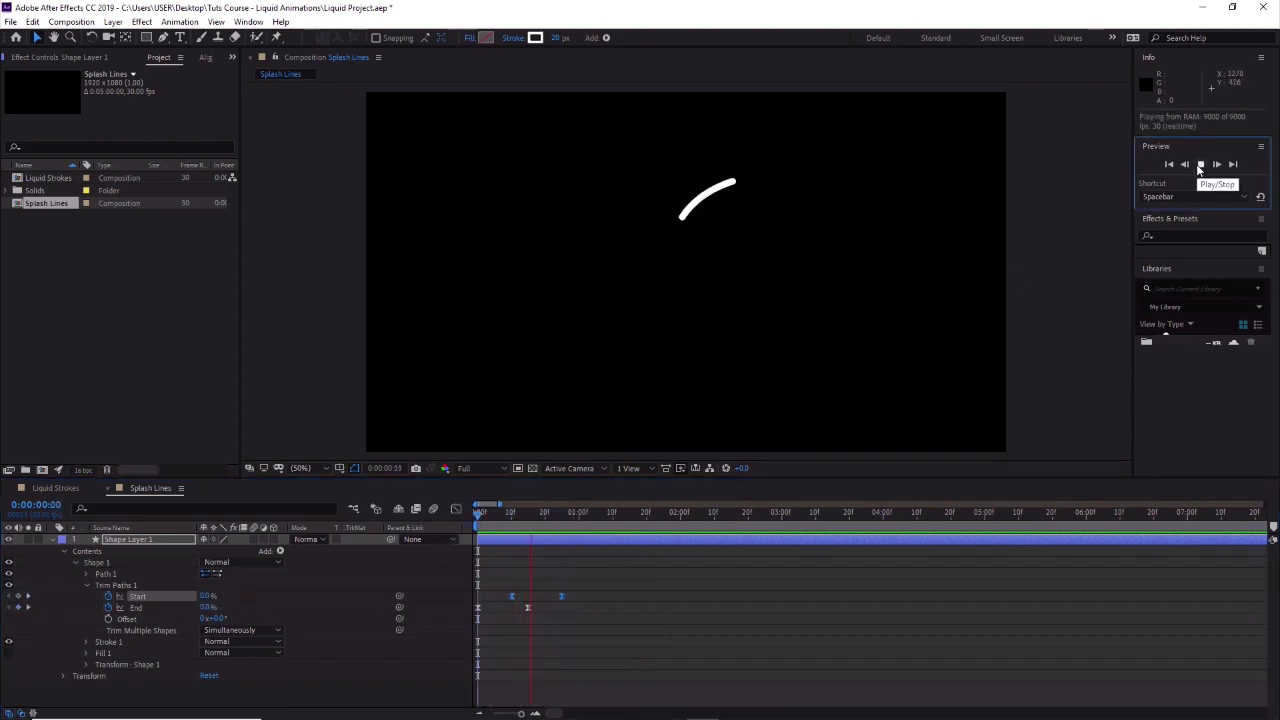
{"action": "left_click", "coordinate": [1200, 165]}
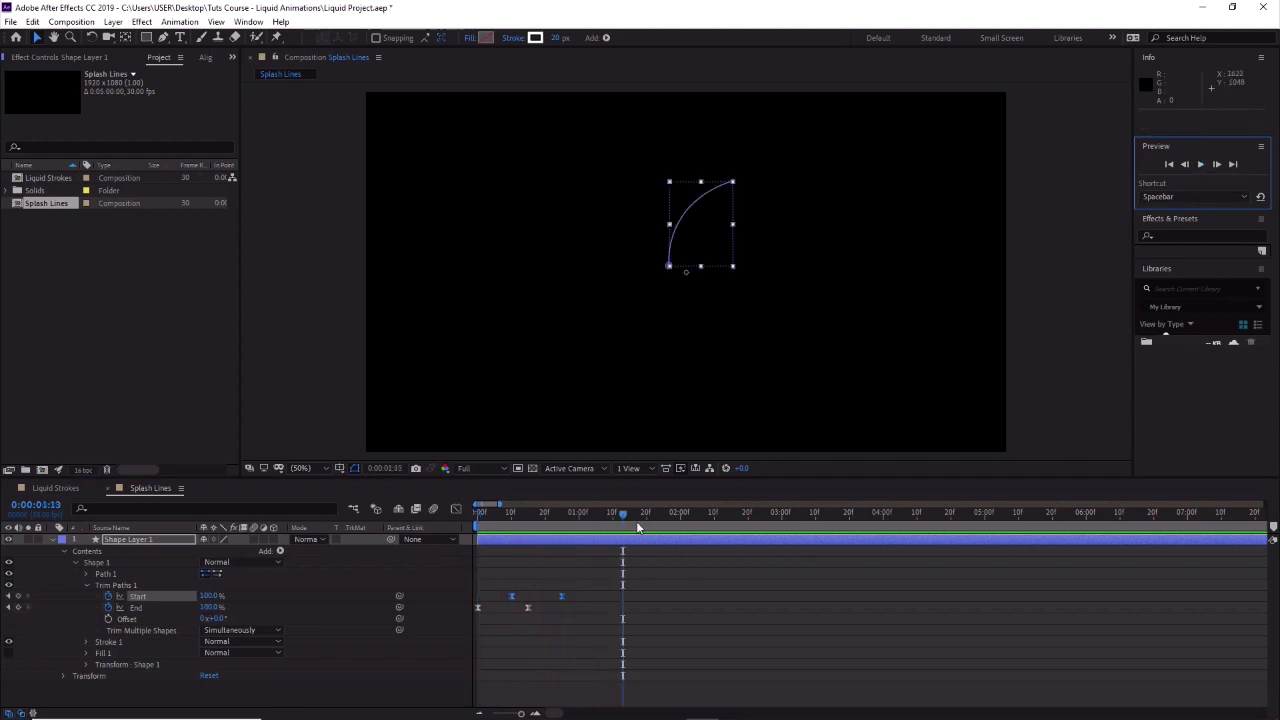
{"action": "left_click_drag", "start_coordinate": [624, 512], "coordinate": [415, 560]}
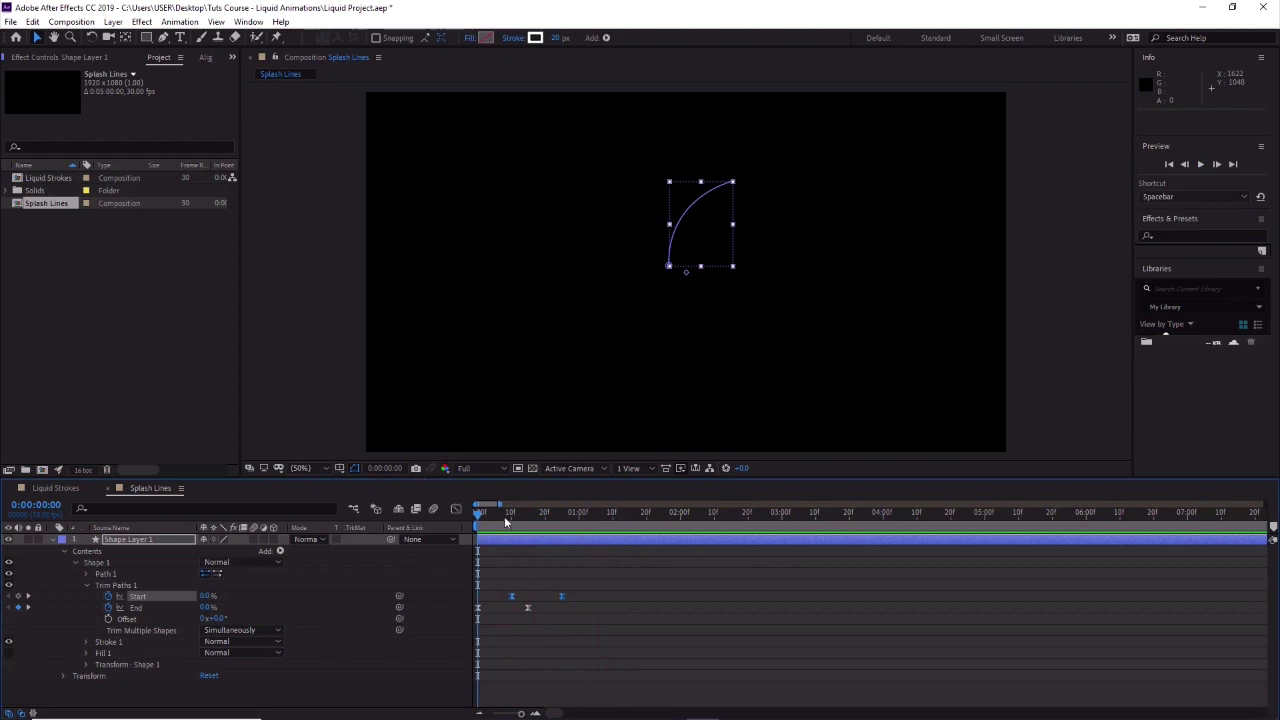
{"action": "mouse_move", "coordinate": [481, 513]}
{"action": "left_mouse_down"}
{"action": "mouse_move", "coordinate": [563, 513]}
{"action": "mouse_move", "coordinate": [434, 537]}
{"action": "left_mouse_up"}
Add a Repeater to the arc's shape contents, collapse Trim Paths and reveal the Repeater's properties.
{"action": "left_click", "coordinate": [64, 552]}
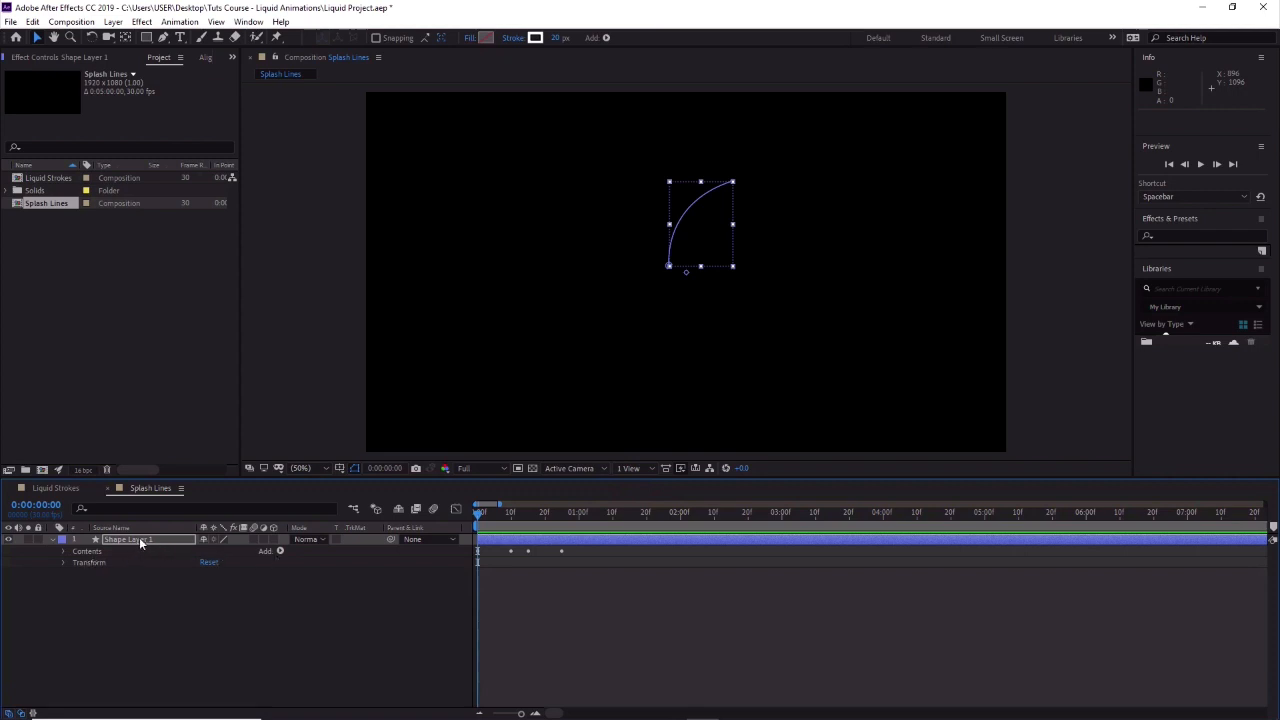
{"action": "left_click", "coordinate": [280, 550]}
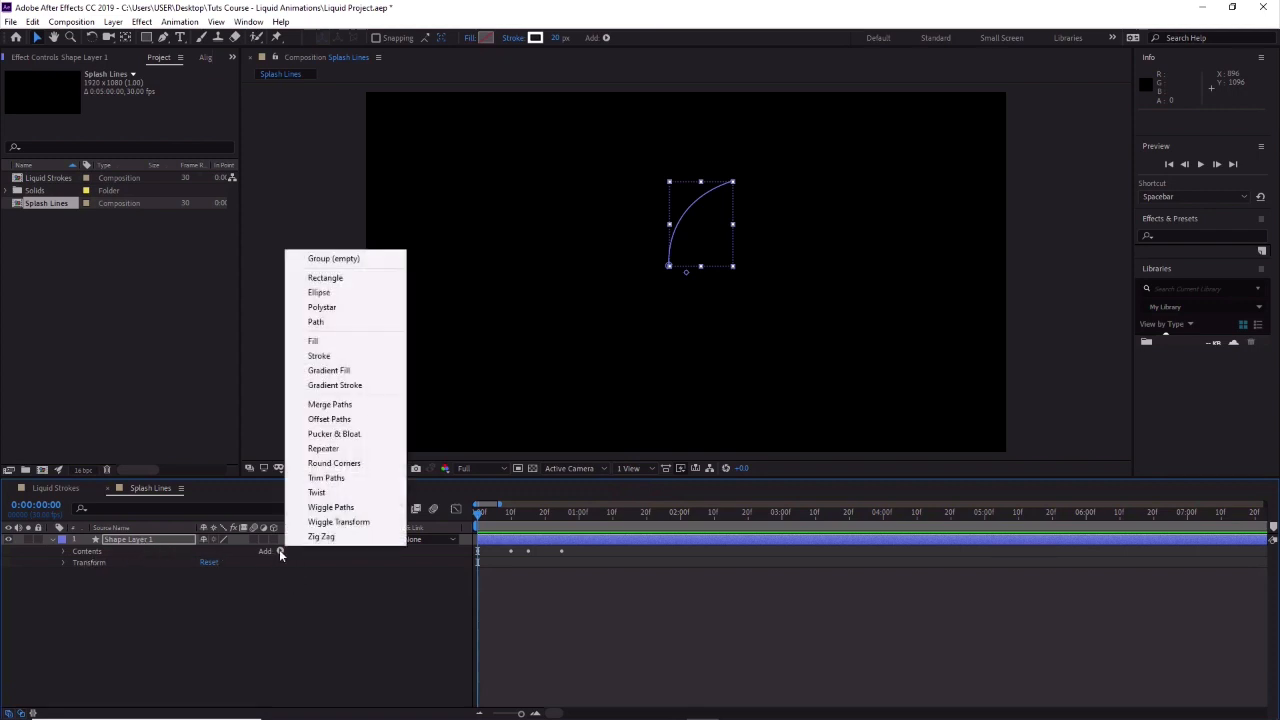
{"action": "left_click", "coordinate": [343, 452]}
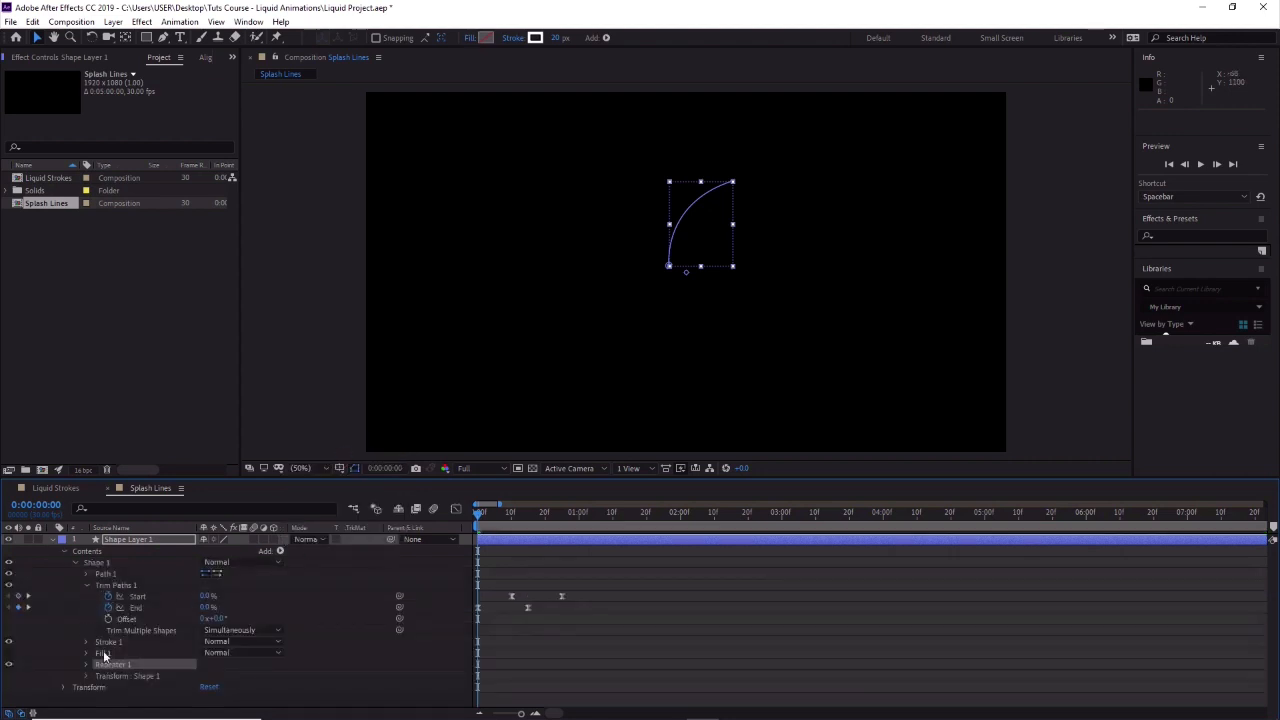
{"action": "left_click", "coordinate": [75, 562]}
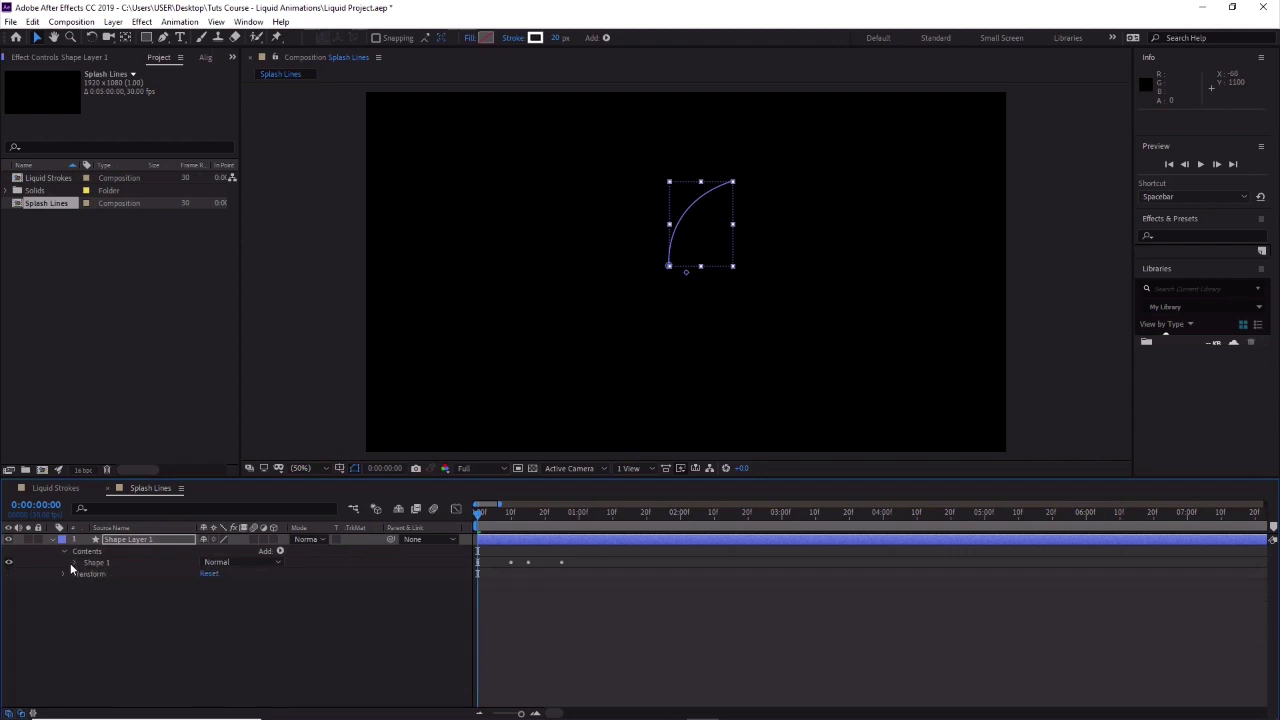
{"action": "left_click", "coordinate": [75, 563]}
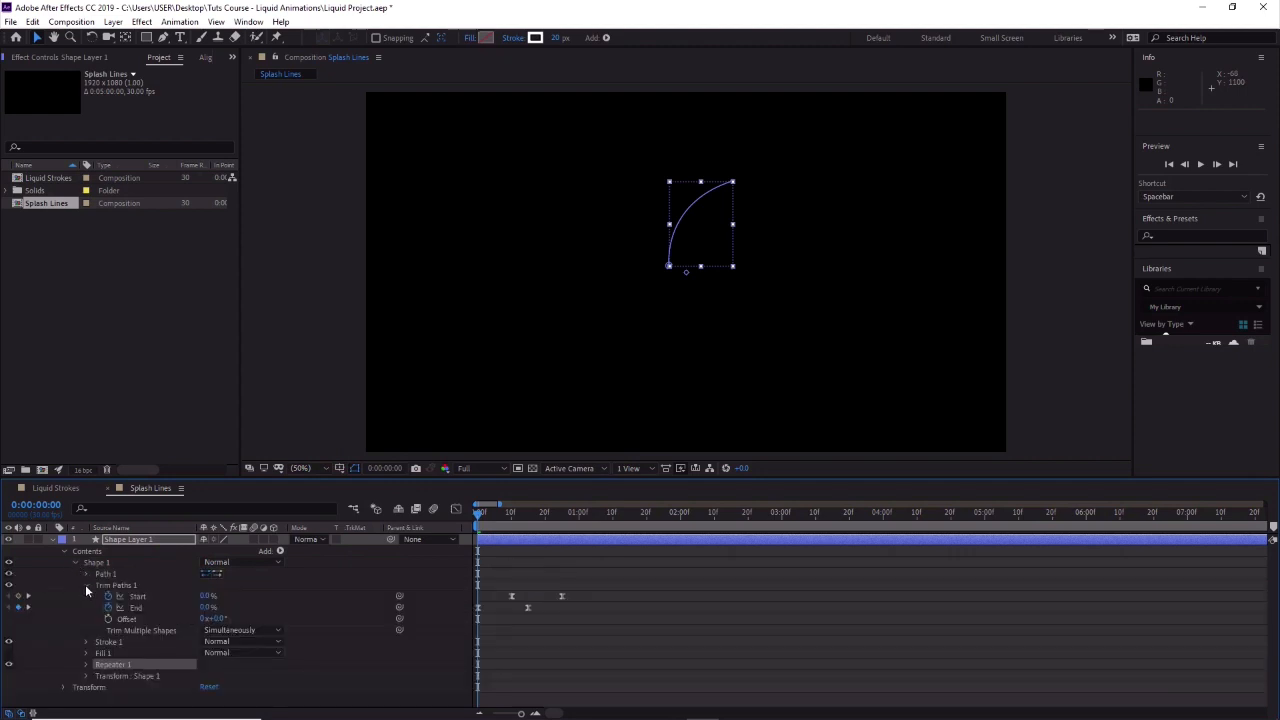
{"action": "left_click", "coordinate": [85, 585]}
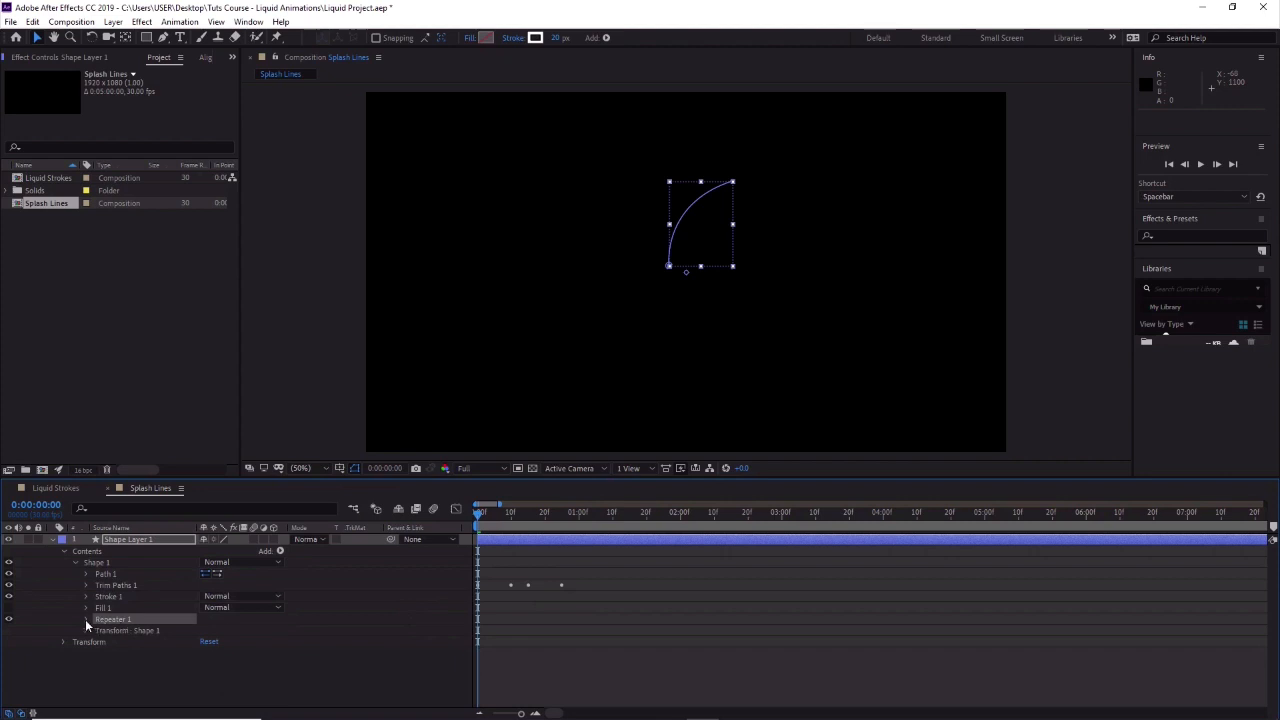
{"action": "left_click", "coordinate": [85, 619]}
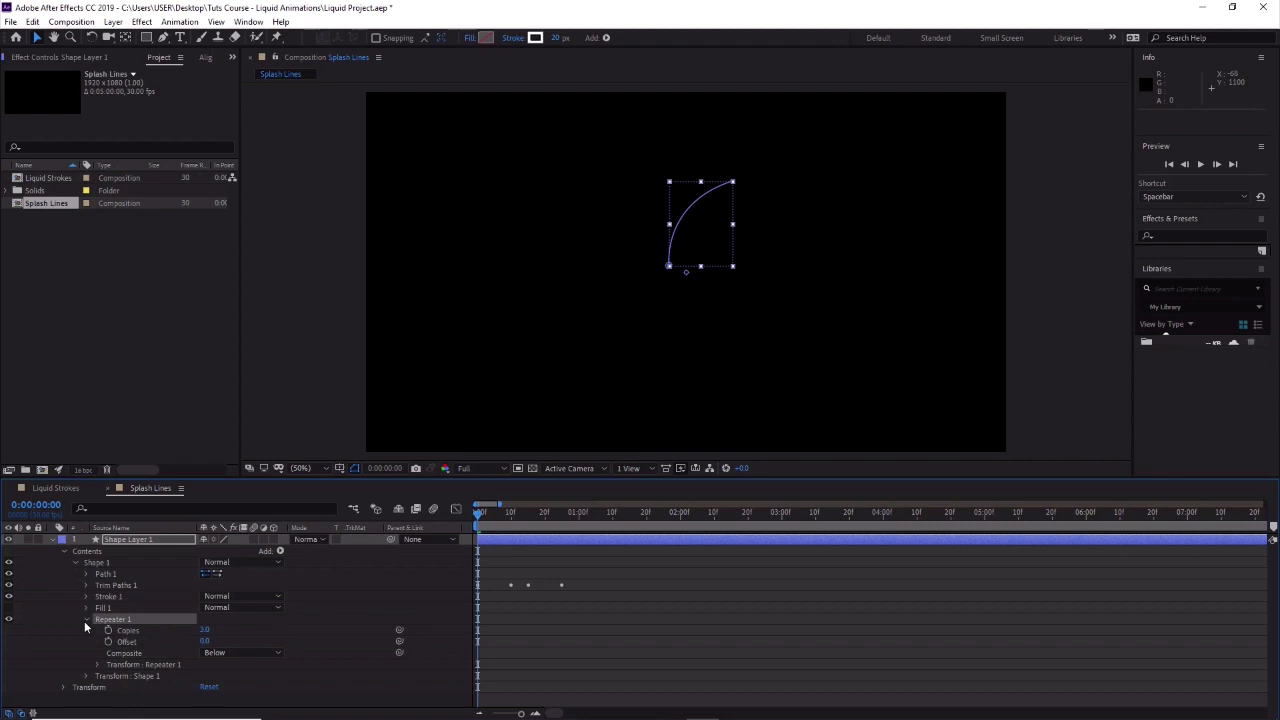
Set the Repeater's Copies to 6 and scrub to 0:00:00:11 to check the repeated arcs.
{"action": "left_click", "coordinate": [206, 631]}
{"action": "type", "text": "6"}
{"action": "key", "text": "Return"}
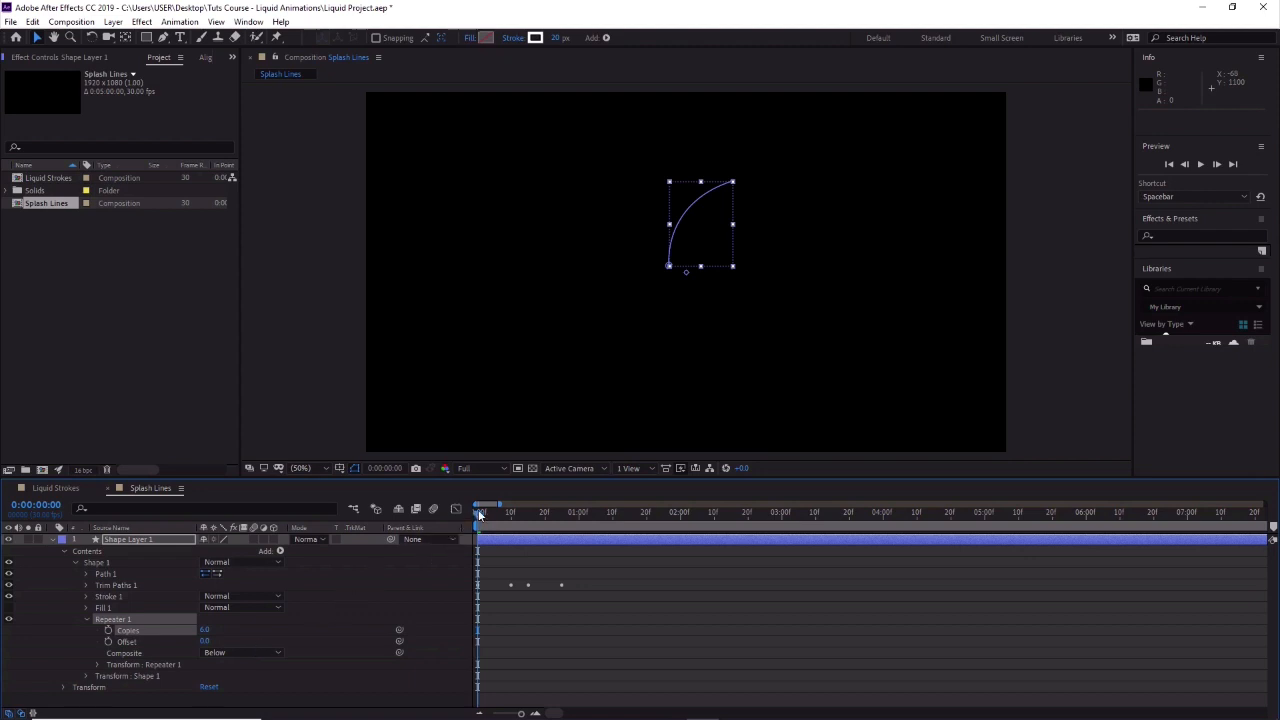
{"action": "left_click_drag", "start_coordinate": [479, 513], "coordinate": [522, 528]}
{"action": "left_click_drag", "start_coordinate": [513, 528], "coordinate": [519, 528]}
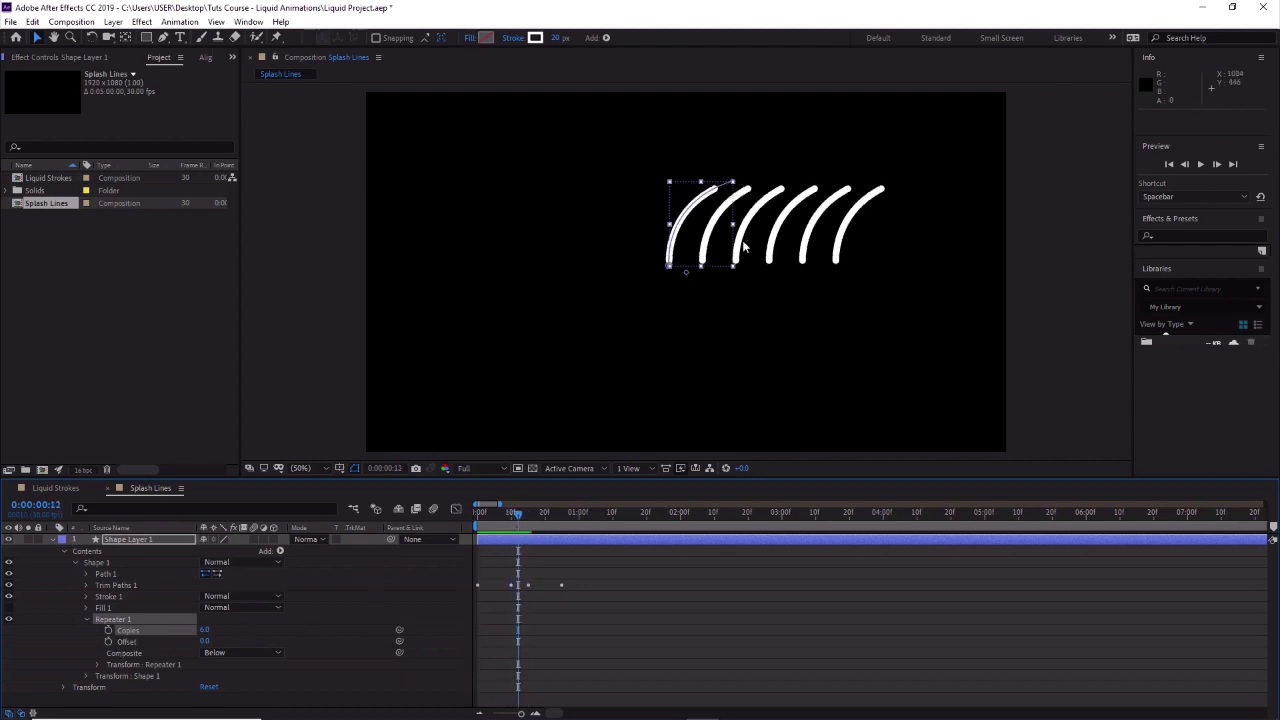
{"action": "left_click_drag", "start_coordinate": [516, 517], "coordinate": [513, 516]}
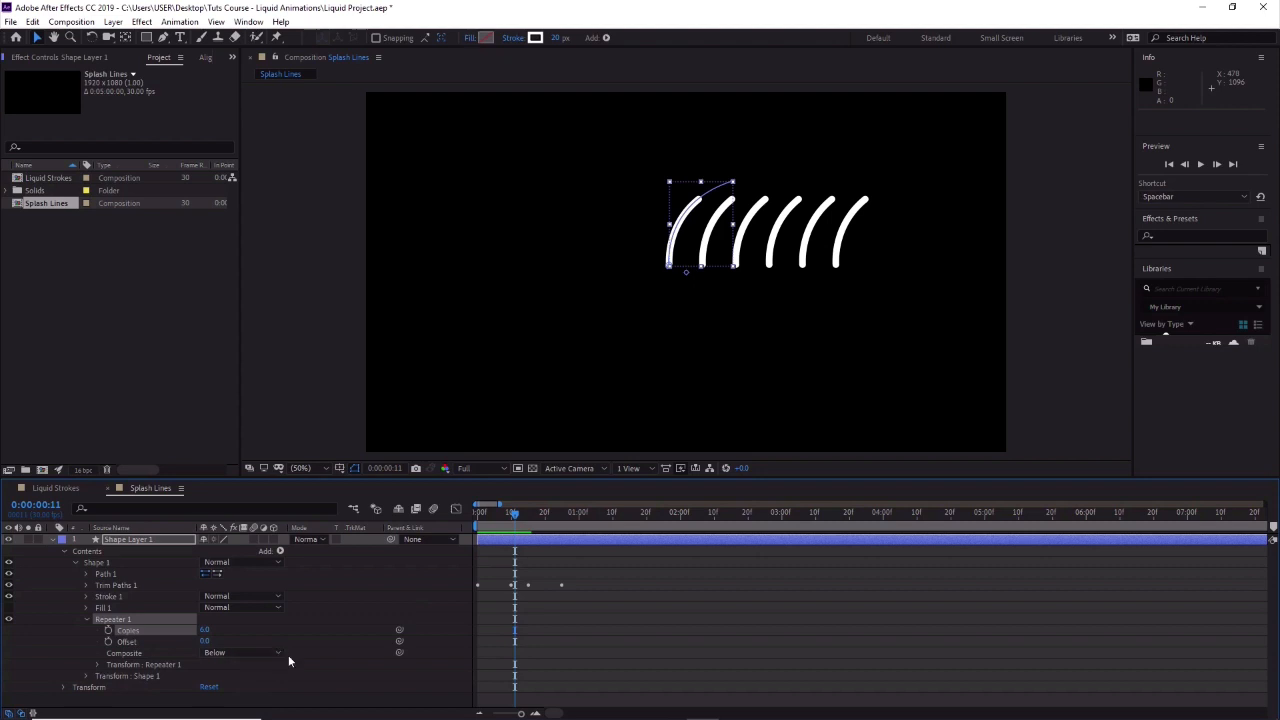
In the Repeater's transform, set Position to 0, 0 and scrub to 0:00:00:19 to check the stacked arcs.
{"action": "left_click", "coordinate": [96, 665]}
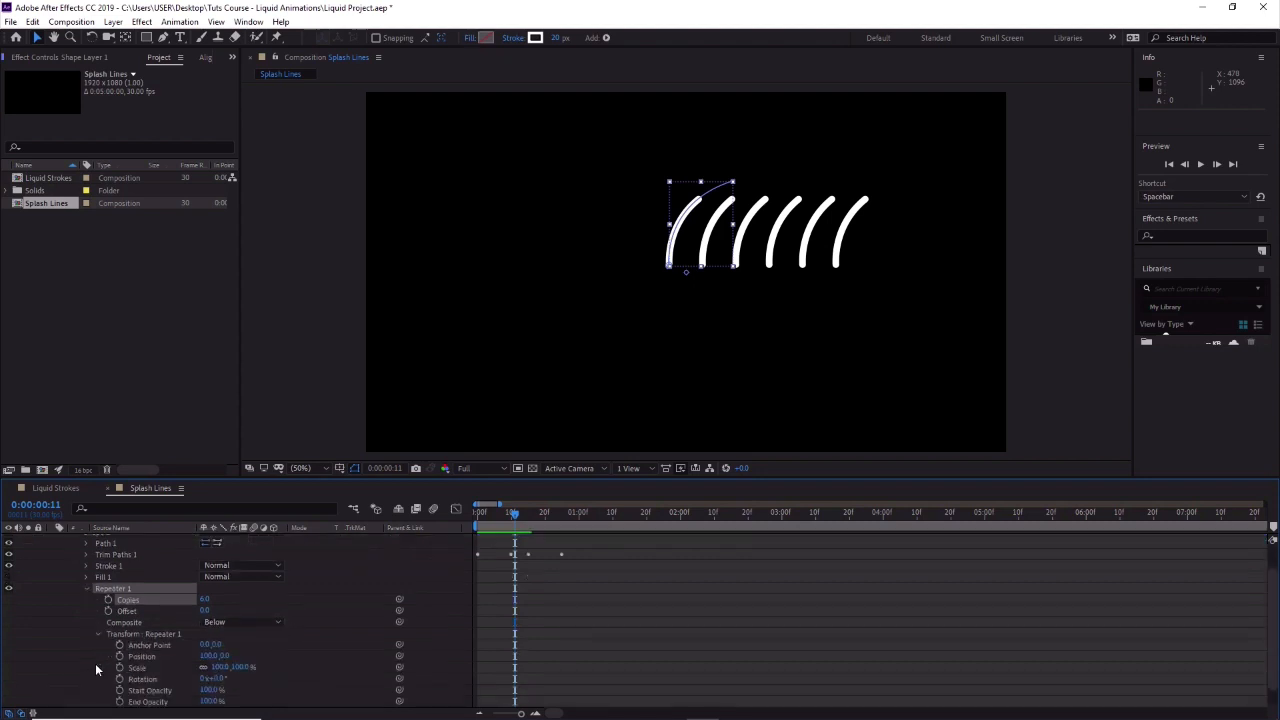
{"action": "left_click", "coordinate": [207, 656]}
{"action": "type", "text": "0"}
{"action": "key", "text": "Return"}
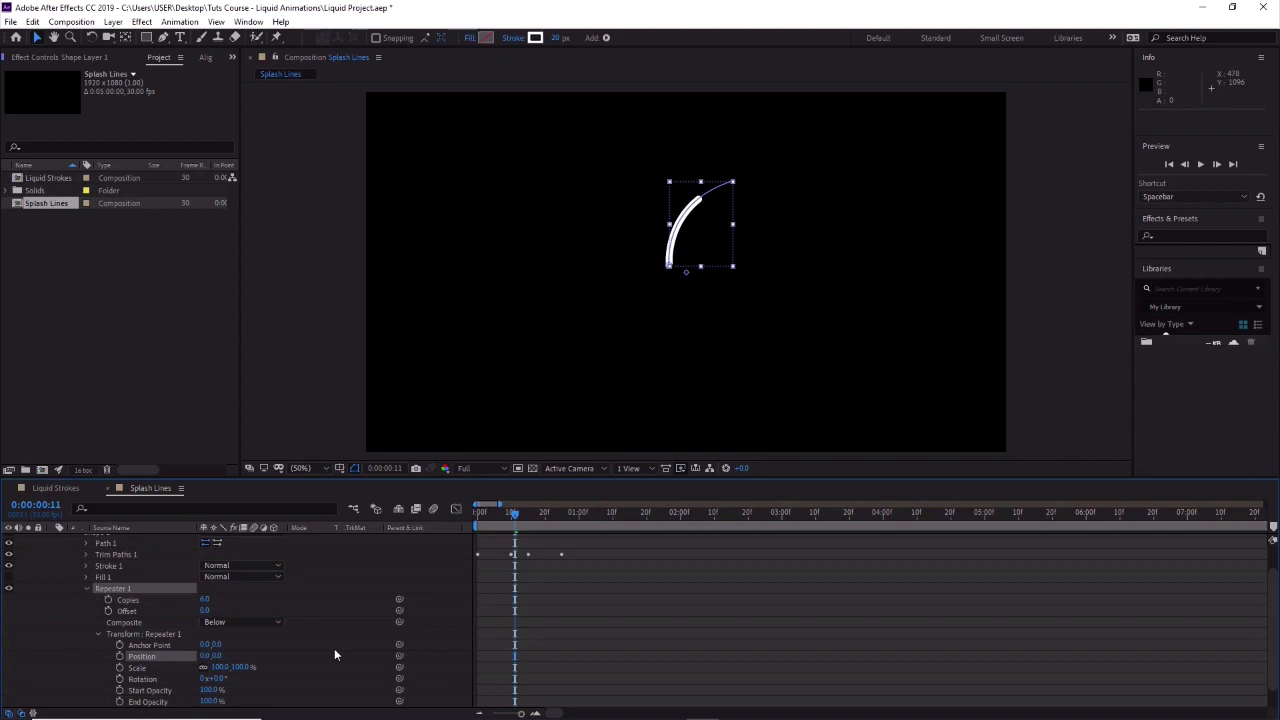
{"action": "mouse_move", "coordinate": [520, 521]}
{"action": "left_mouse_down"}
{"action": "mouse_move", "coordinate": [548, 522]}
{"action": "mouse_move", "coordinate": [500, 530]}
{"action": "mouse_move", "coordinate": [540, 522]}
{"action": "left_mouse_up"}
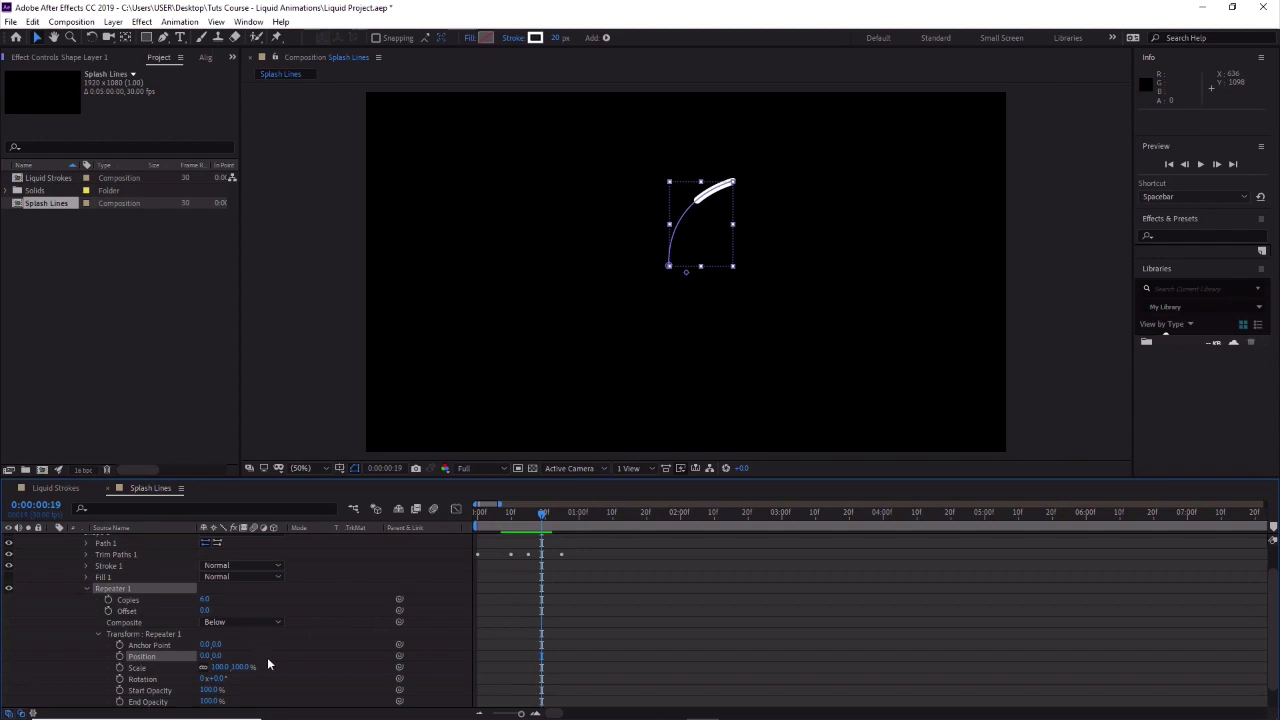
Set the Repeater's transform Rotation to 60° so the six arcs spread in a circle.
{"action": "scroll", "coordinate": [268, 660], "scroll_direction": "down", "scroll_amount": 1}
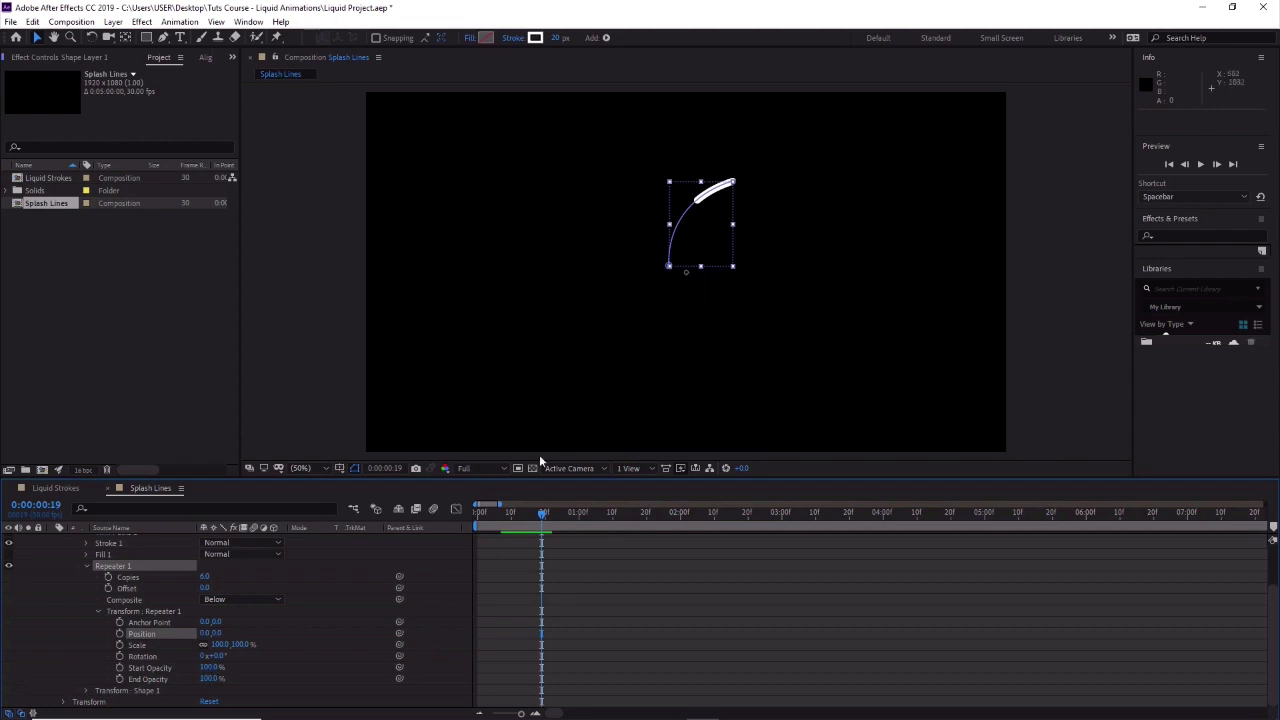
{"action": "left_click", "coordinate": [216, 656]}
{"action": "type", "text": "60"}
{"action": "key", "text": "Return"}
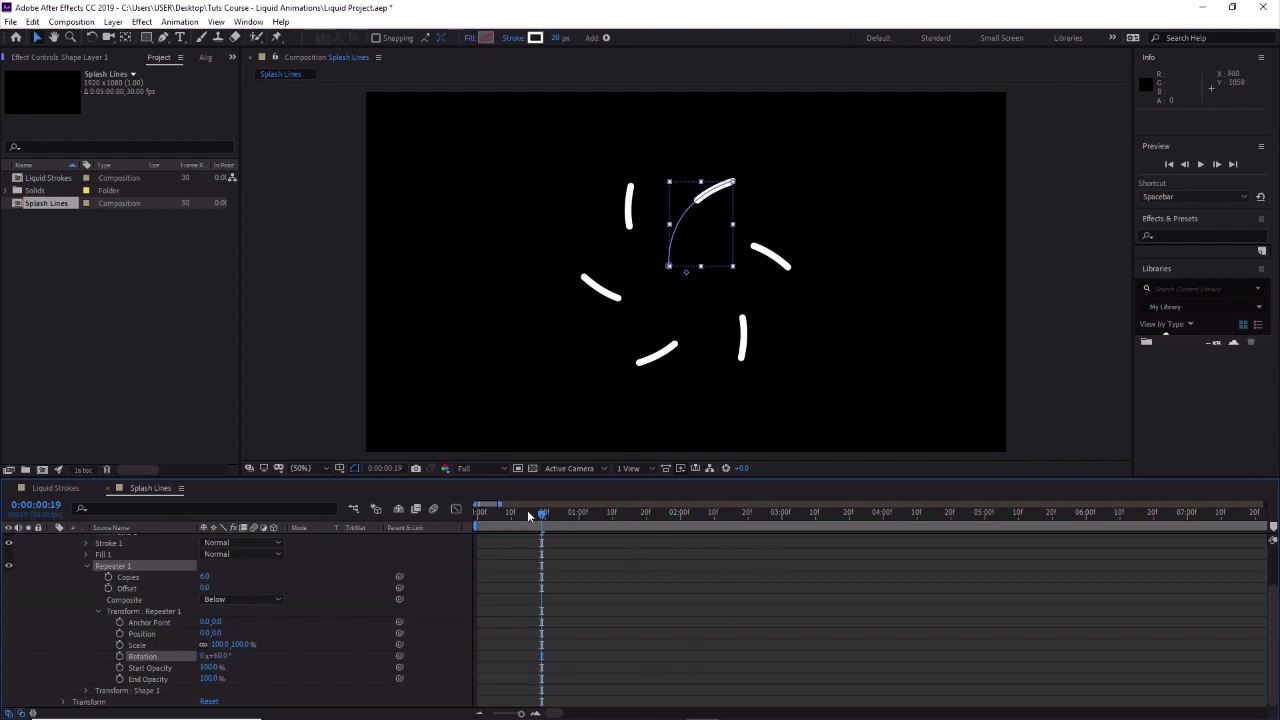
Set the Repeater's Copies to 5 and its transform Rotation to 72° to spread five arcs evenly around the circle.
{"action": "left_click_drag", "start_coordinate": [540, 512], "coordinate": [511, 528]}
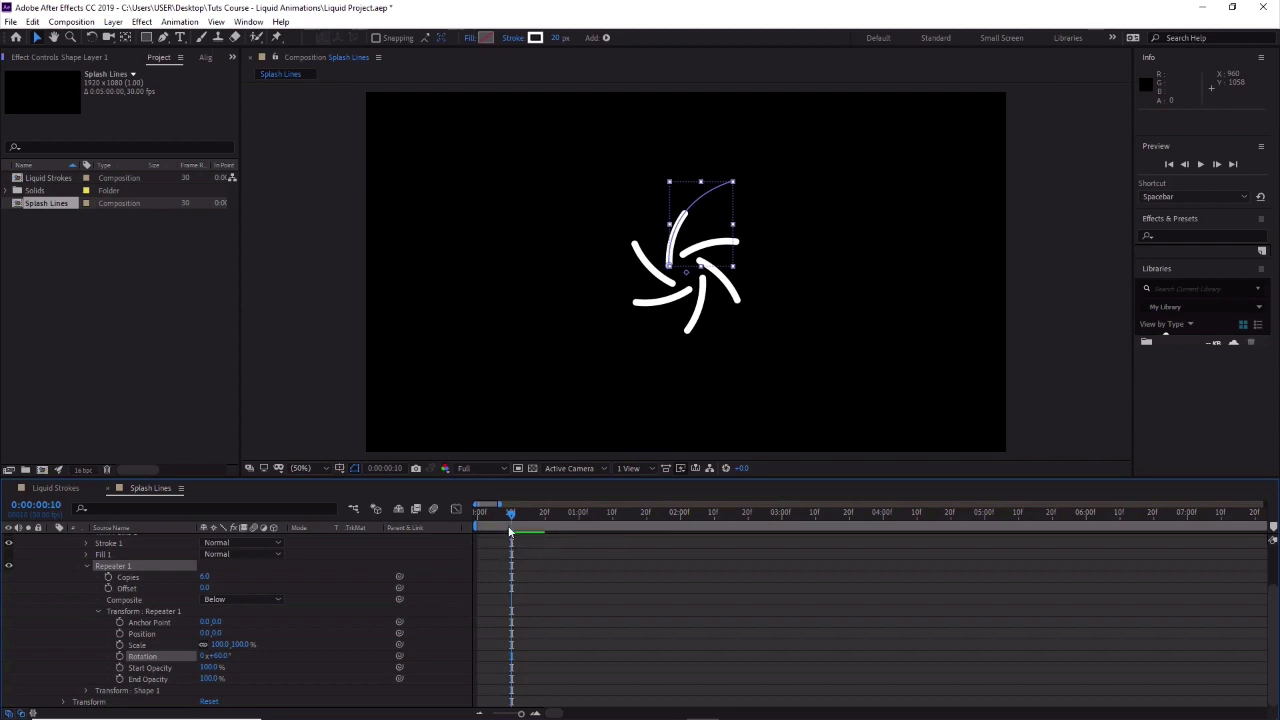
{"action": "left_click", "coordinate": [204, 577]}
{"action": "type", "text": "5"}
{"action": "key", "text": "Return"}
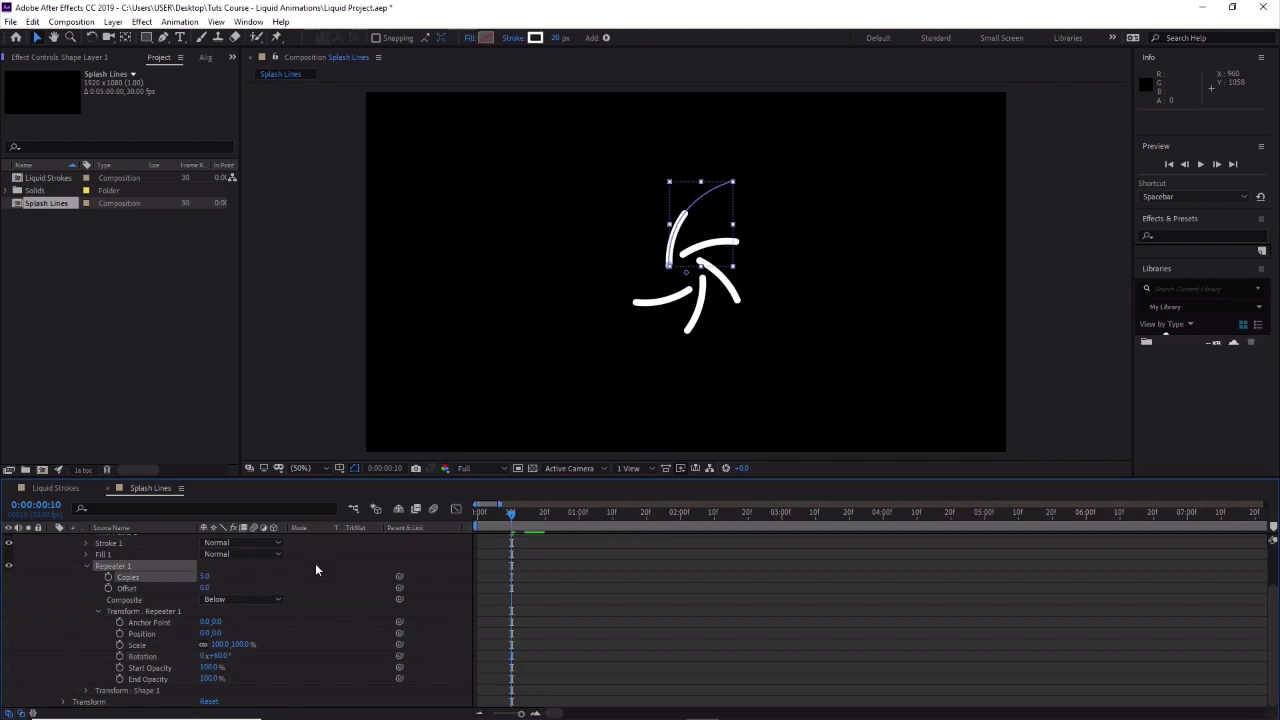
{"action": "left_click_drag", "start_coordinate": [513, 516], "coordinate": [521, 515]}
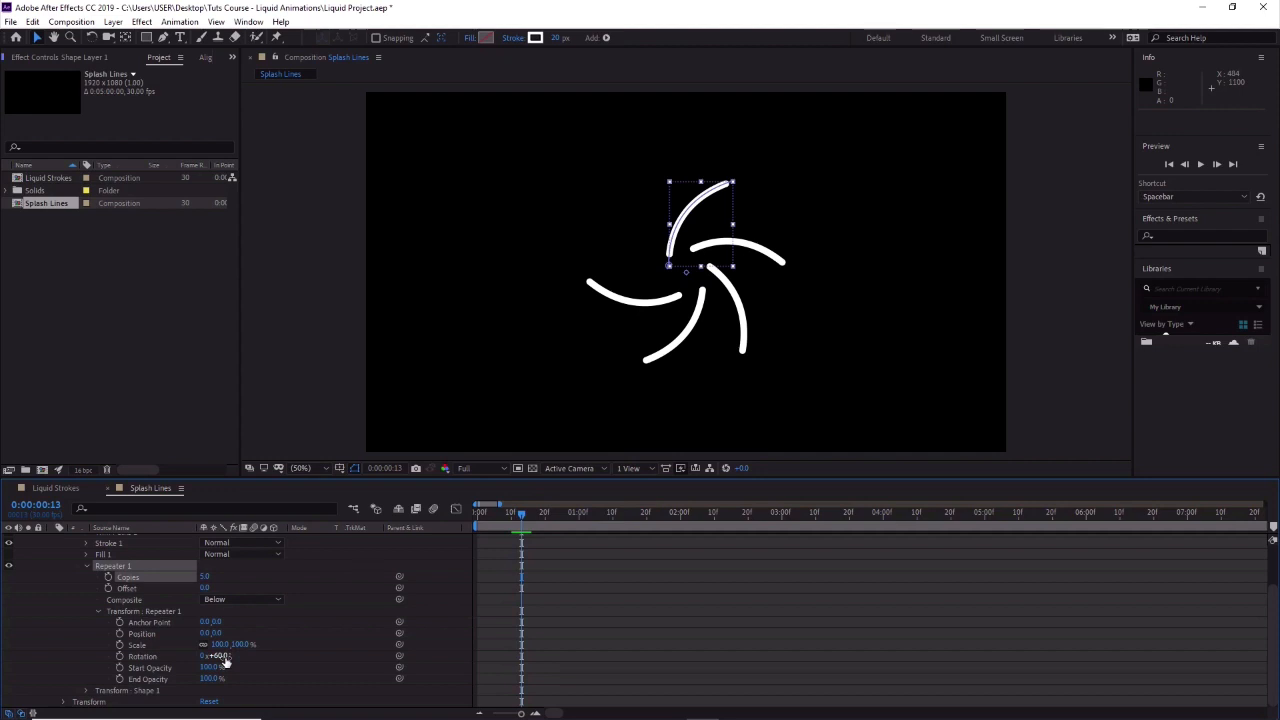
{"action": "left_click", "coordinate": [220, 657]}
{"action": "type", "text": "72"}
{"action": "key", "text": "Return"}
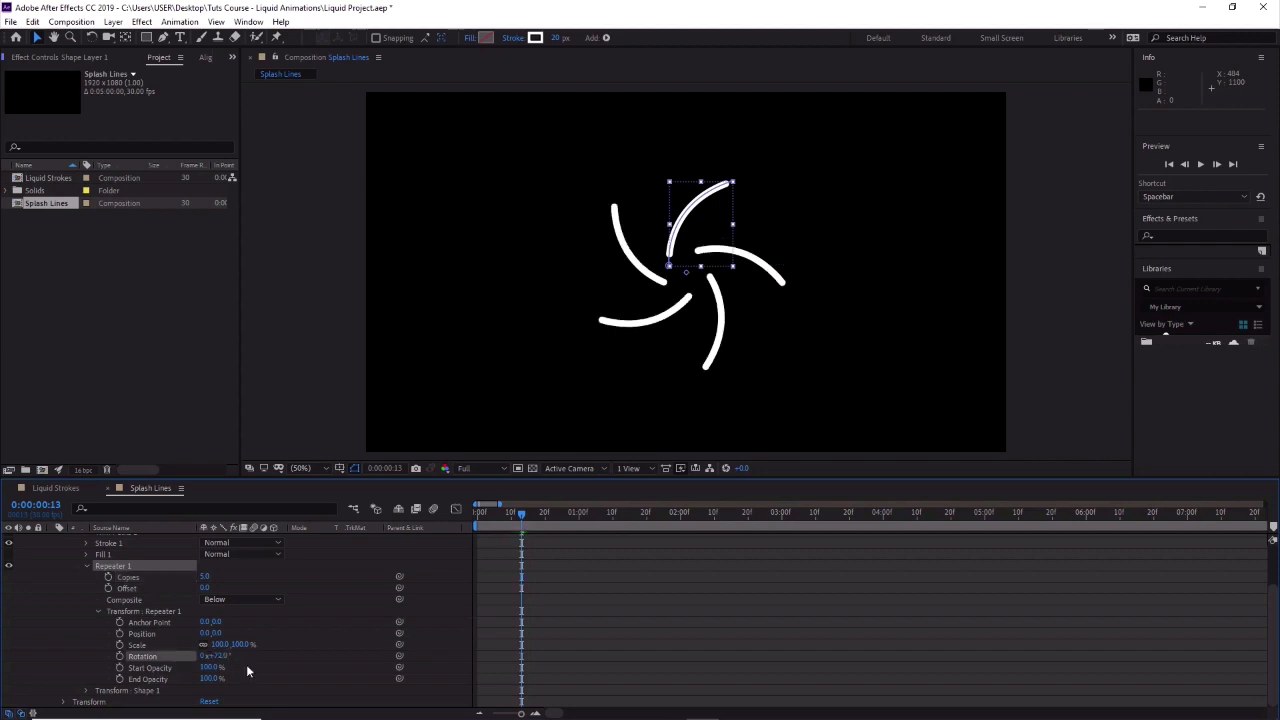
Set the Repeater's Copies to 4 and its transform Rotation to 90° for an even four-arc circle.
{"action": "left_click", "coordinate": [205, 576]}
{"action": "type", "text": "4"}
{"action": "key", "text": "Return"}
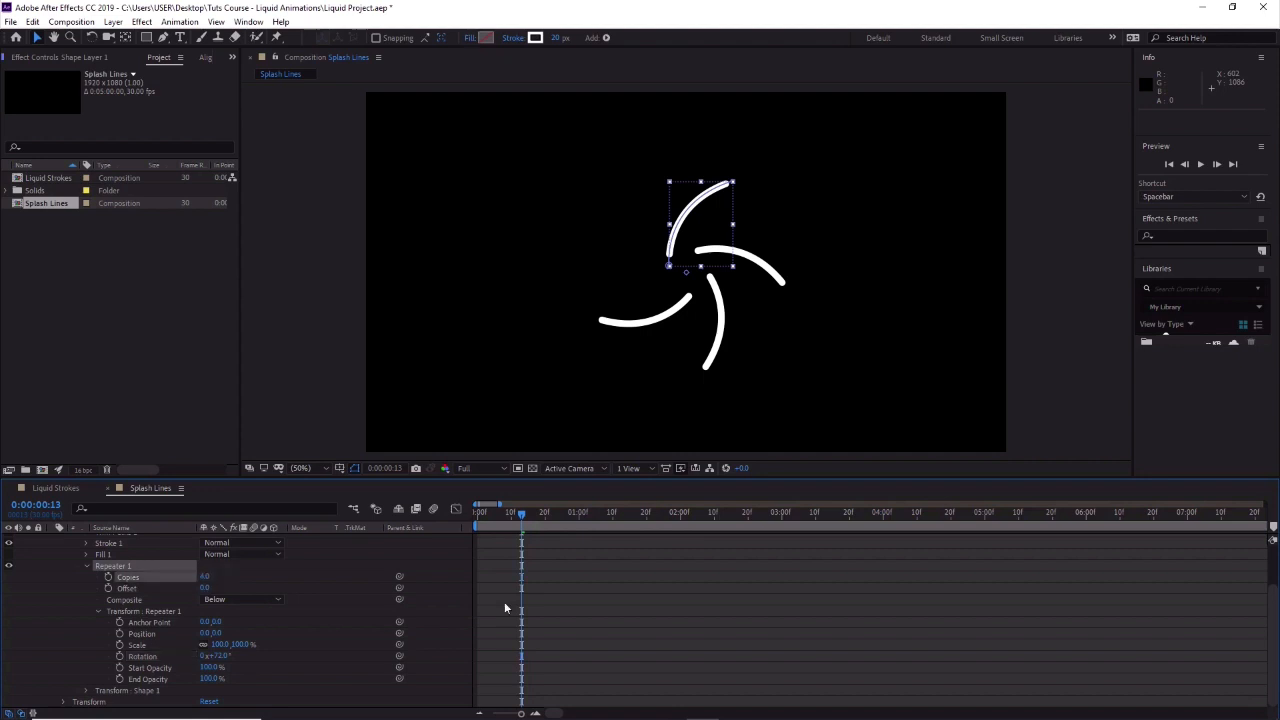
{"action": "left_click", "coordinate": [222, 657]}
{"action": "type", "text": "90"}
{"action": "key", "text": "Return"}
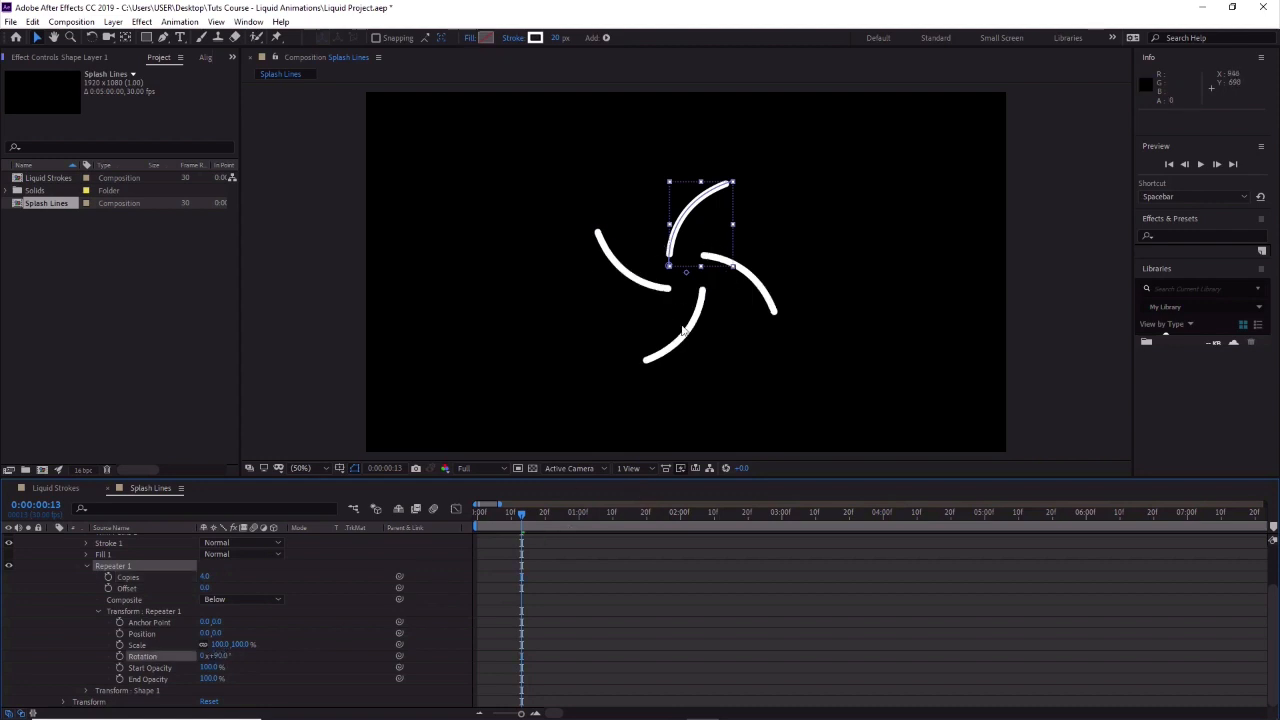
Set the Repeater's Copies back to 6 and its transform Rotation to 60°.
{"action": "left_click", "coordinate": [211, 576]}
{"action": "type", "text": "6"}
{"action": "key", "text": "Return"}
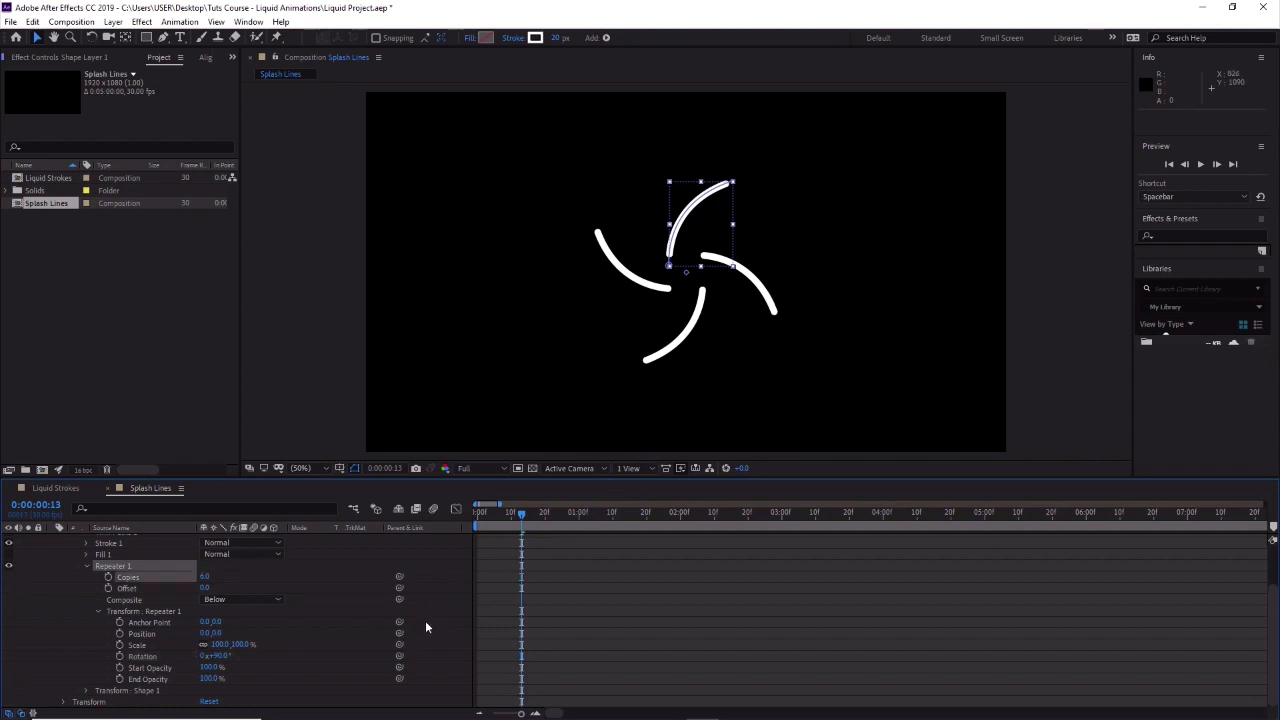
{"action": "left_click", "coordinate": [220, 656]}
{"action": "type", "text": "60"}
{"action": "key", "text": "Return"}
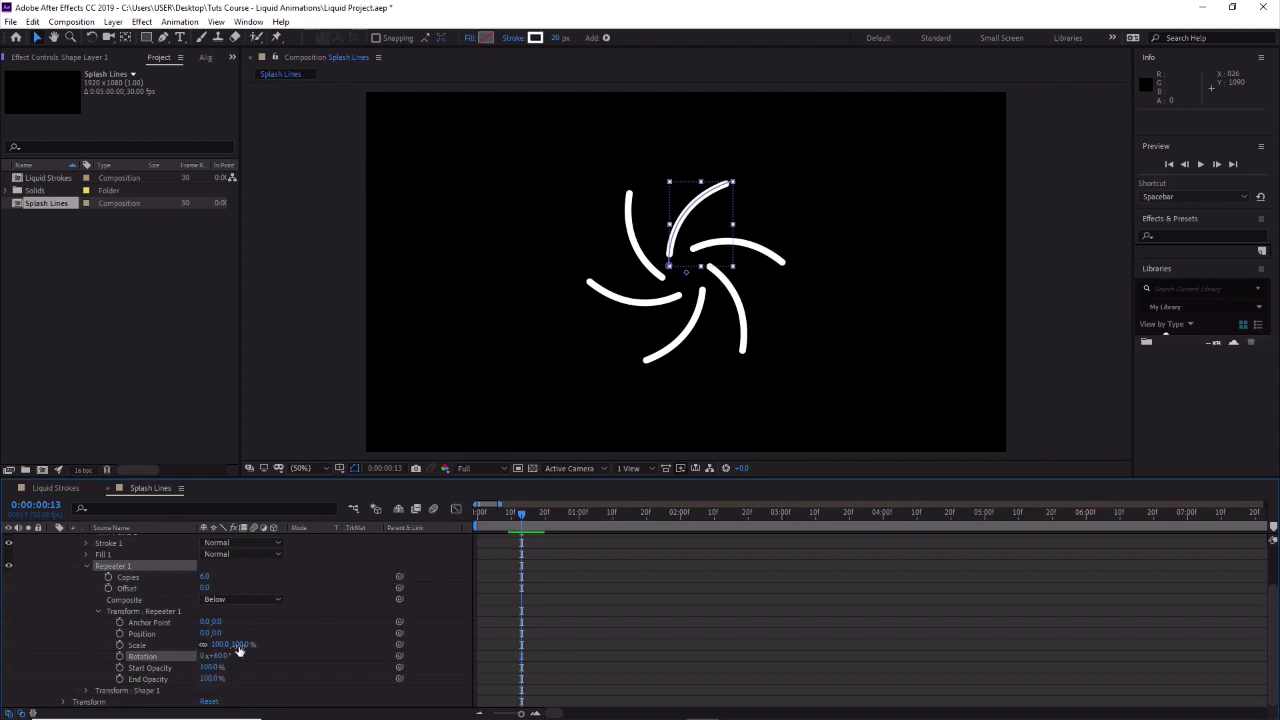
Try a Repeater transform Scale of 80% and scrub to 0:00:00:17 to check the shrinking arcs.
{"action": "left_click", "coordinate": [222, 645]}
{"action": "type", "text": "80"}
{"action": "key", "text": "Return"}
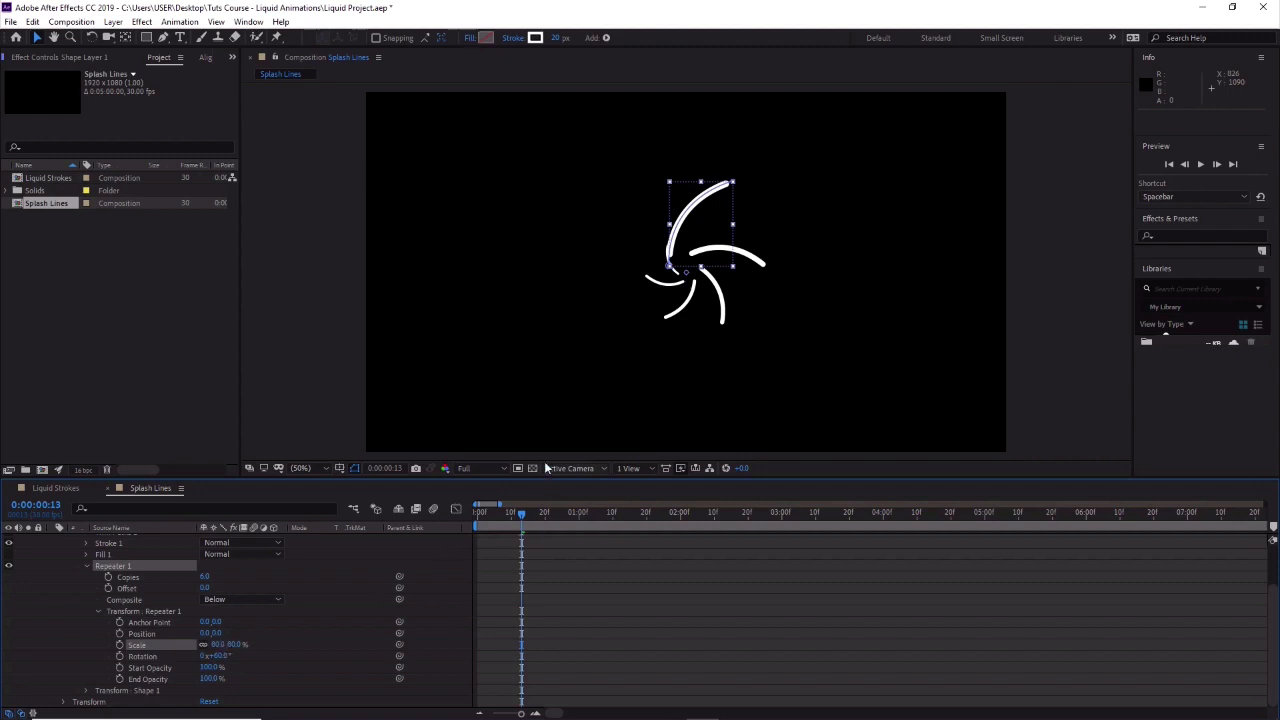
{"action": "mouse_move", "coordinate": [521, 512]}
{"action": "left_mouse_down"}
{"action": "mouse_move", "coordinate": [544, 512]}
{"action": "mouse_move", "coordinate": [496, 524]}
{"action": "mouse_move", "coordinate": [535, 516]}
{"action": "left_mouse_up"}
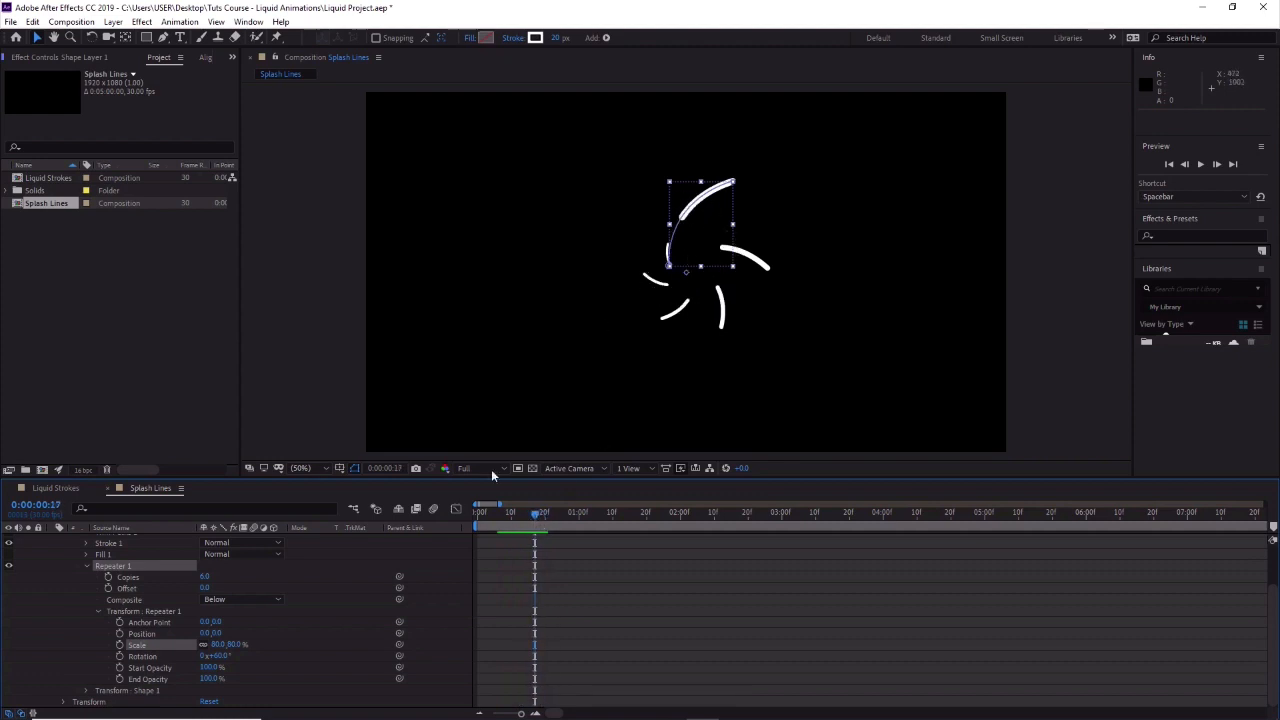
Set the Repeater's transform Scale to 90% and scrub to 0:00:00:15 to check the arcs.
{"action": "left_click", "coordinate": [222, 645]}
{"action": "type", "text": "90"}
{"action": "key", "text": "Return"}
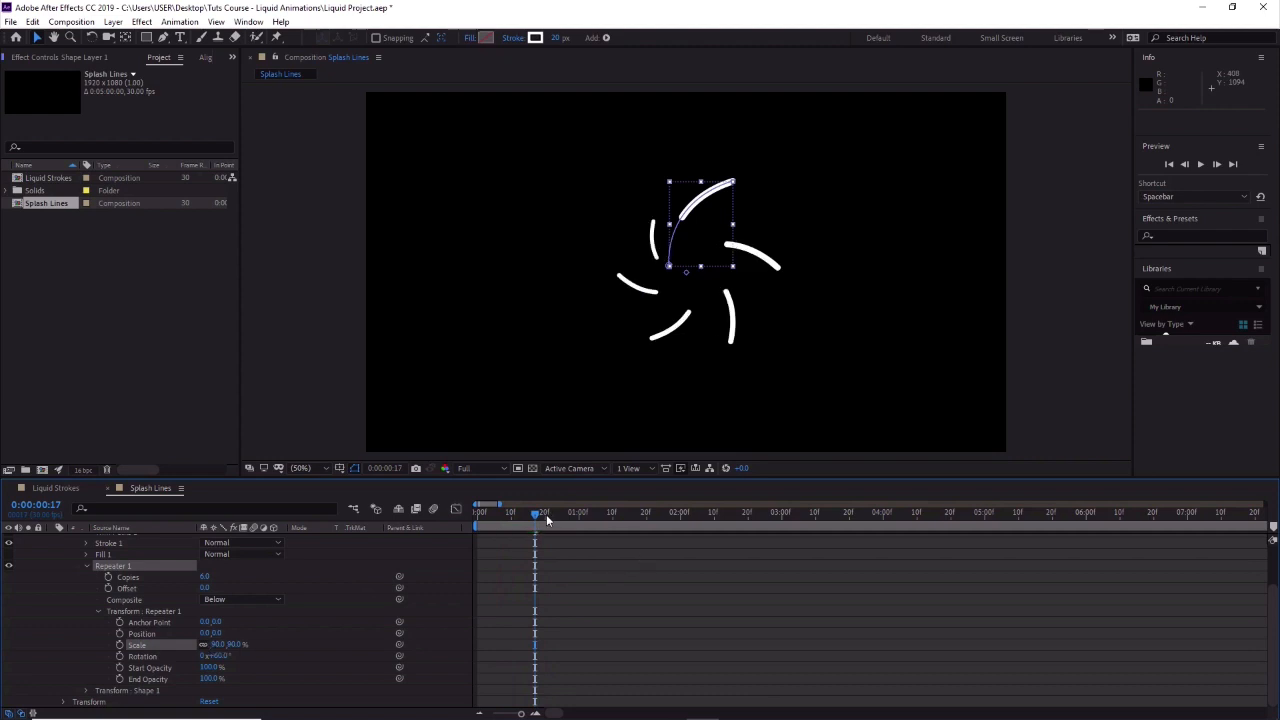
{"action": "mouse_move", "coordinate": [546, 514]}
{"action": "left_mouse_down"}
{"action": "mouse_move", "coordinate": [510, 514]}
{"action": "mouse_move", "coordinate": [535, 522]}
{"action": "mouse_move", "coordinate": [466, 548]}
{"action": "mouse_move", "coordinate": [524, 528]}
{"action": "mouse_move", "coordinate": [536, 532]}
{"action": "mouse_move", "coordinate": [507, 543]}
{"action": "mouse_move", "coordinate": [550, 535]}
{"action": "mouse_move", "coordinate": [504, 546]}
{"action": "mouse_move", "coordinate": [528, 545]}
{"action": "left_mouse_up"}
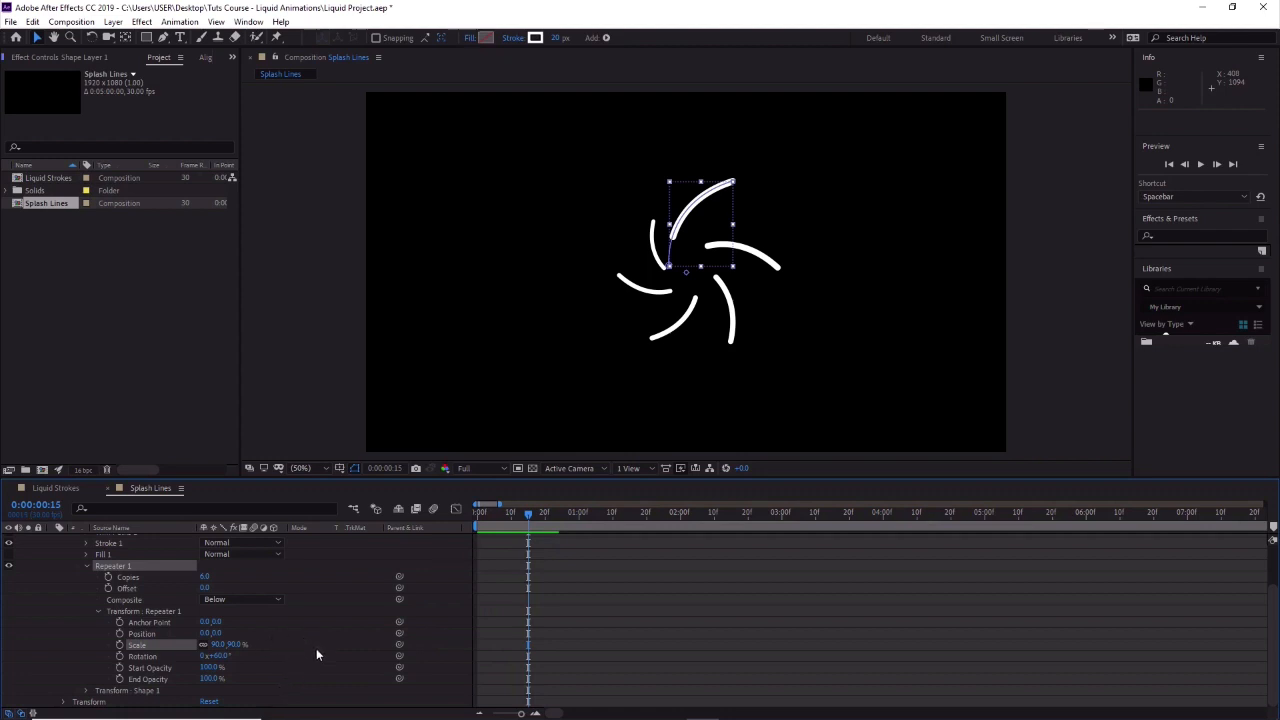
Collapse the contents of Shape Layer 1, and duplicate the layer but undo the duplication.
{"action": "left_click", "coordinate": [87, 566]}
{"action": "left_click", "coordinate": [77, 562]}
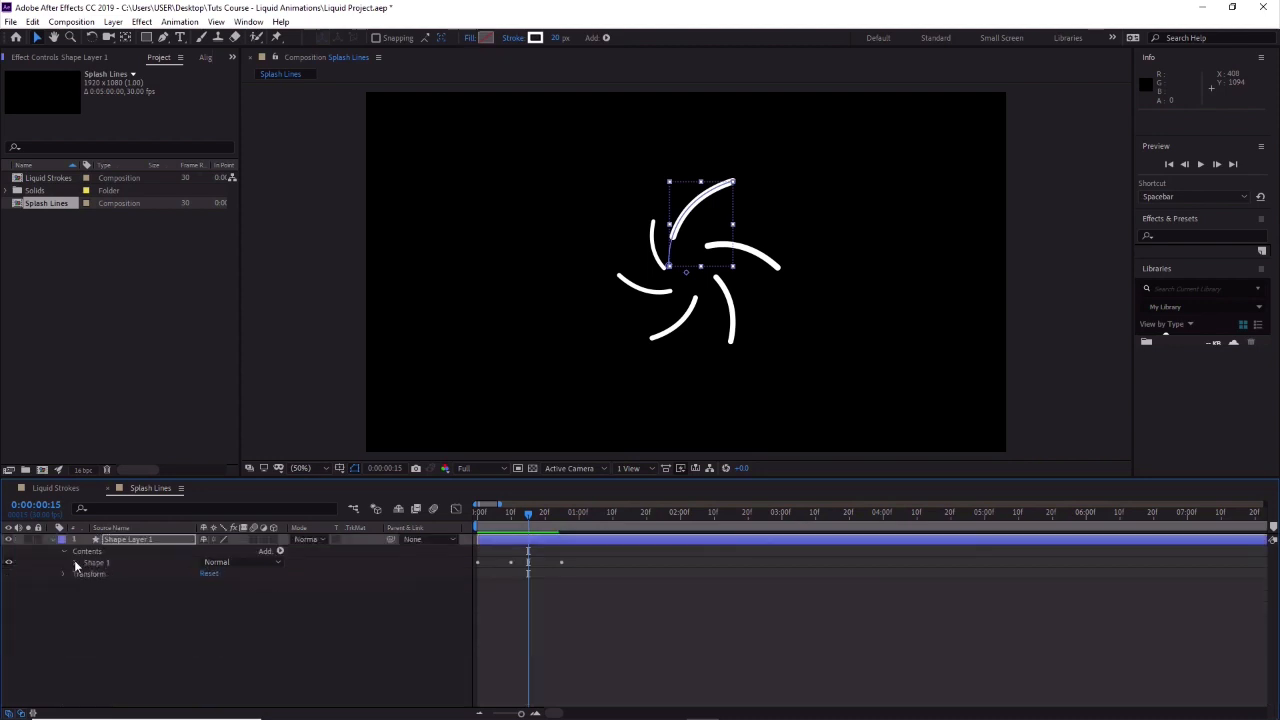
{"action": "left_click", "coordinate": [64, 551]}
{"action": "left_click", "coordinate": [137, 539]}
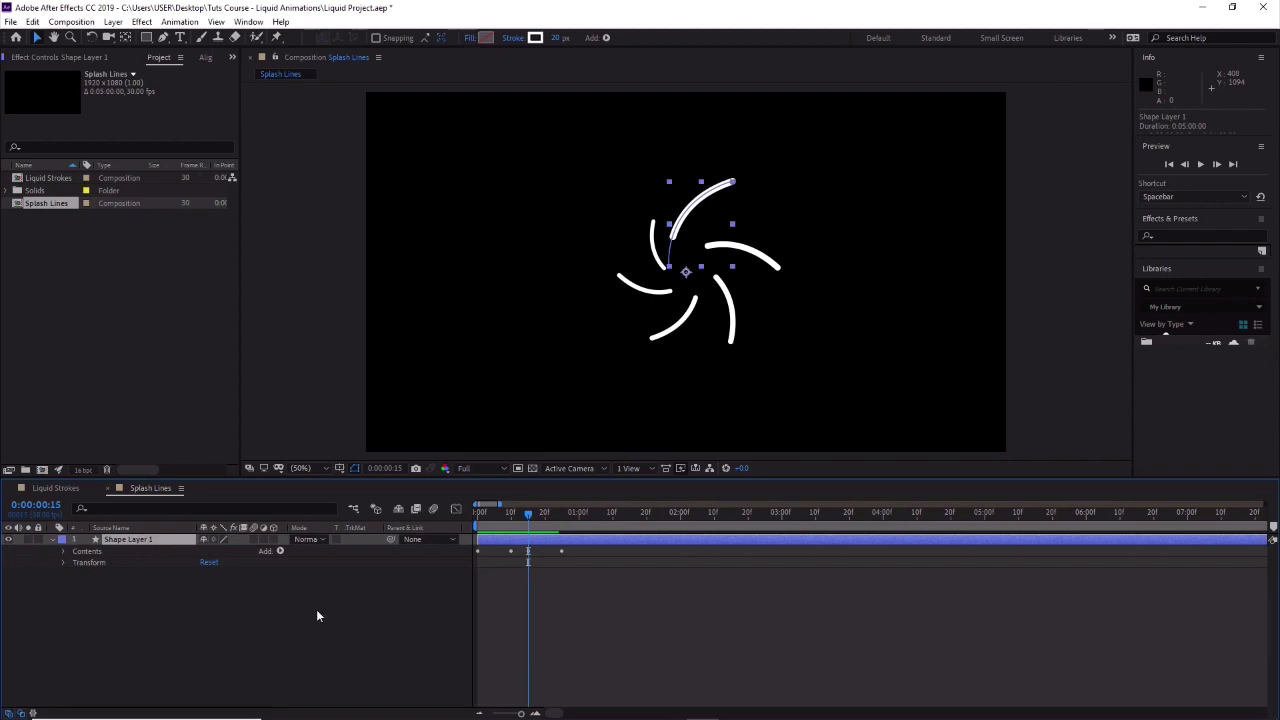
{"action": "key", "text": "ctrl+d"}
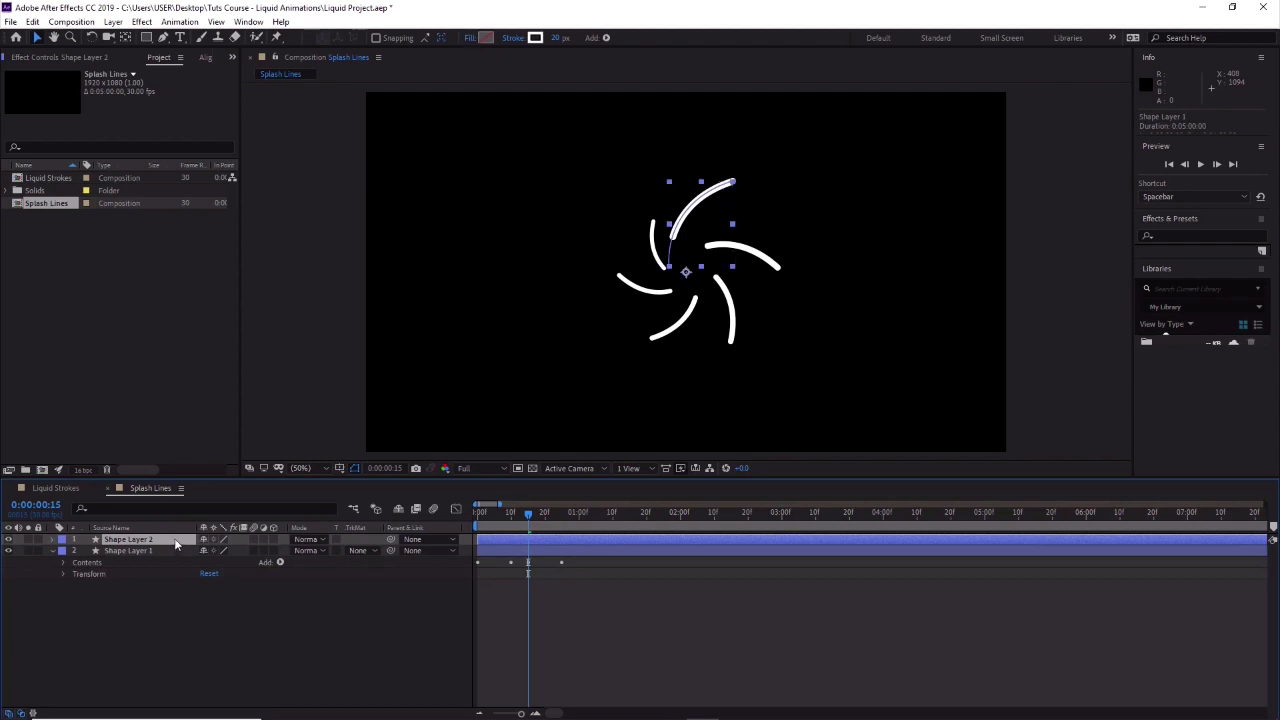
{"action": "key", "text": "ctrl+z"}
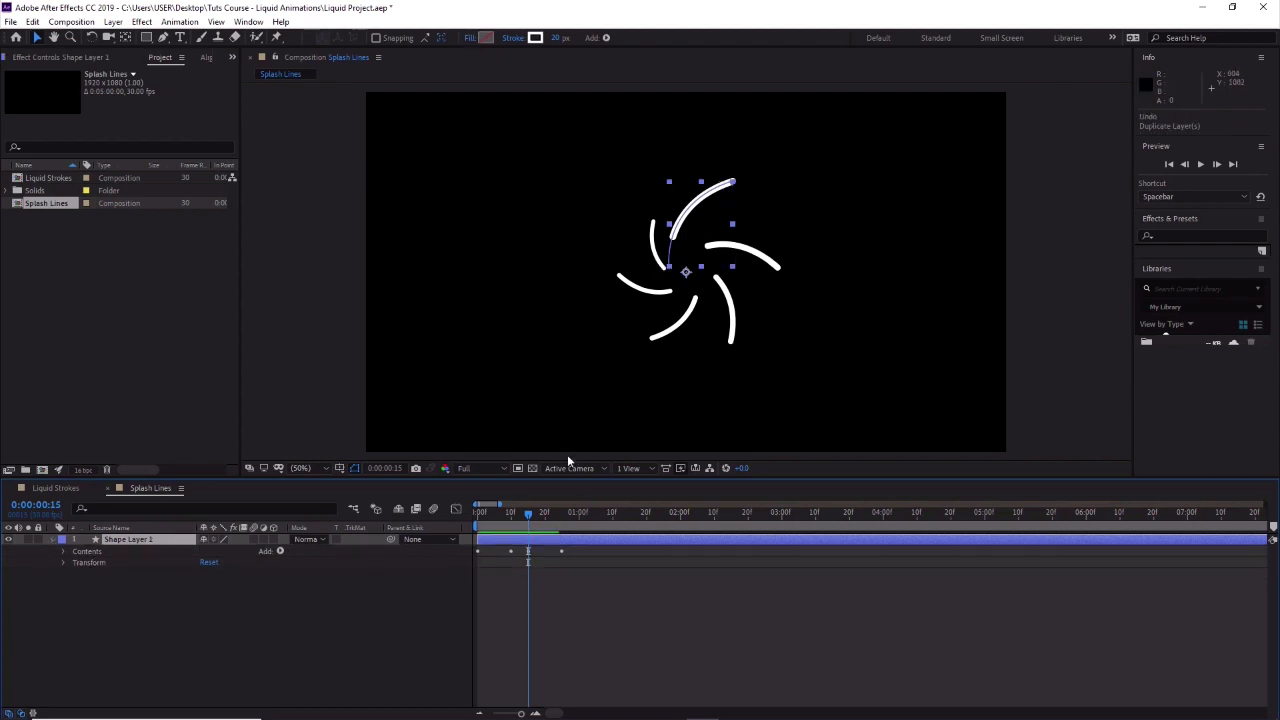
At 0:00:00:11, use the Pen tool to move the arc's inner end point onto the layer's anchor point.
{"action": "mouse_move", "coordinate": [530, 512]}
{"action": "left_mouse_down"}
{"action": "mouse_move", "coordinate": [501, 520]}
{"action": "mouse_move", "coordinate": [517, 523]}
{"action": "left_mouse_up"}
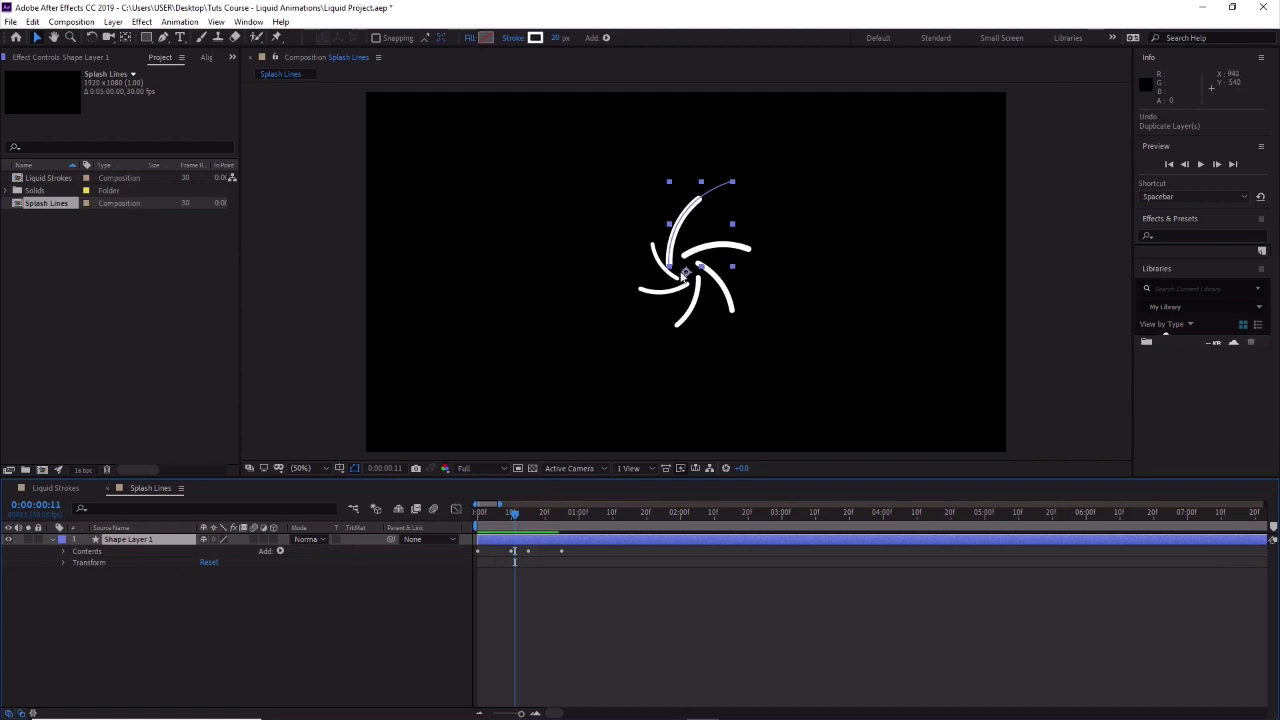
{"action": "left_click", "coordinate": [163, 37]}
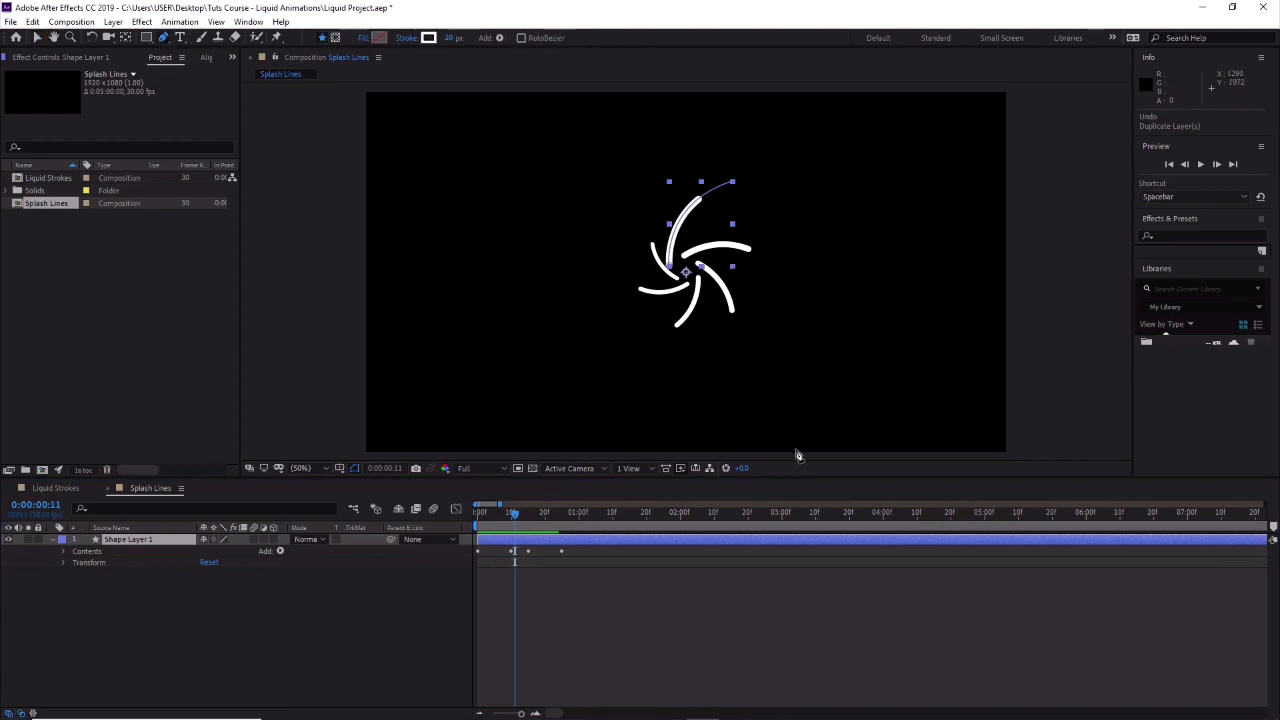
{"action": "left_click_drag", "start_coordinate": [670, 266], "coordinate": [687, 273]}
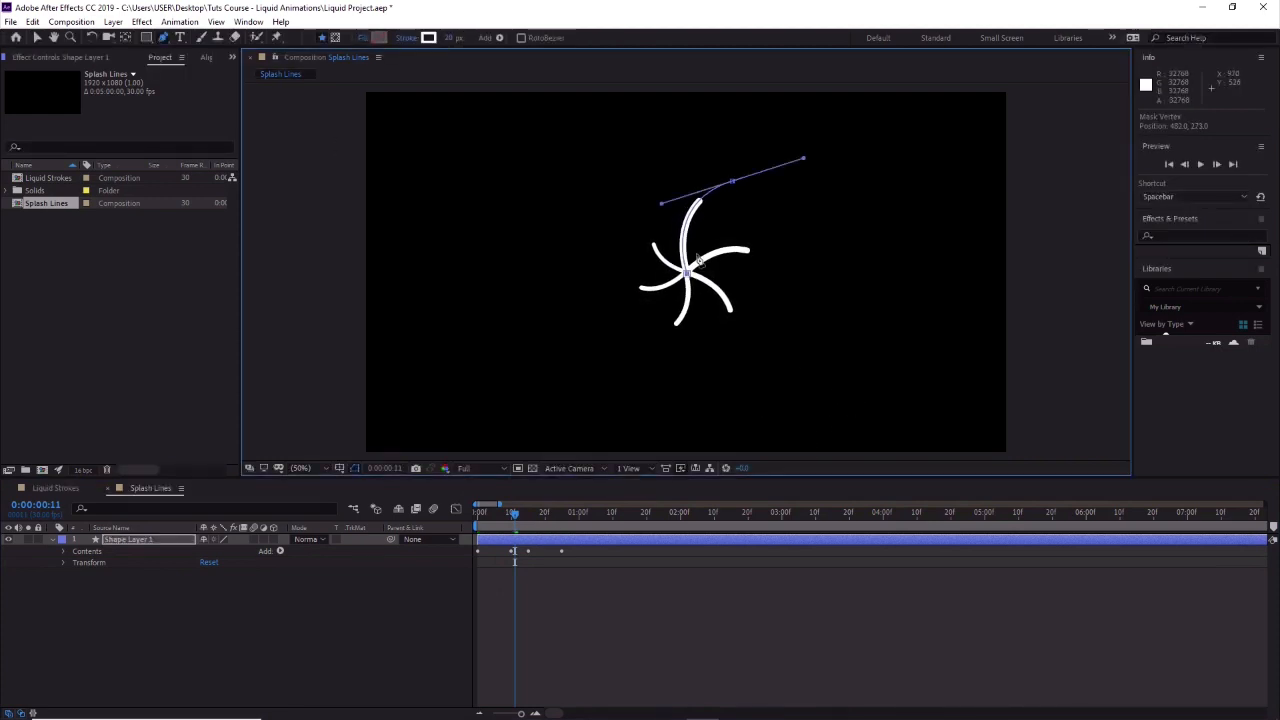
Try to edit the arc's outer end point with the Pen tool and undo the path edits.
{"action": "mouse_move", "coordinate": [734, 187]}
{"action": "left_mouse_down"}
{"action": "mouse_move", "coordinate": [737, 177]}
{"action": "mouse_move", "coordinate": [737, 191]}
{"action": "left_mouse_up"}
{"action": "key", "text": "ctrl+z"}
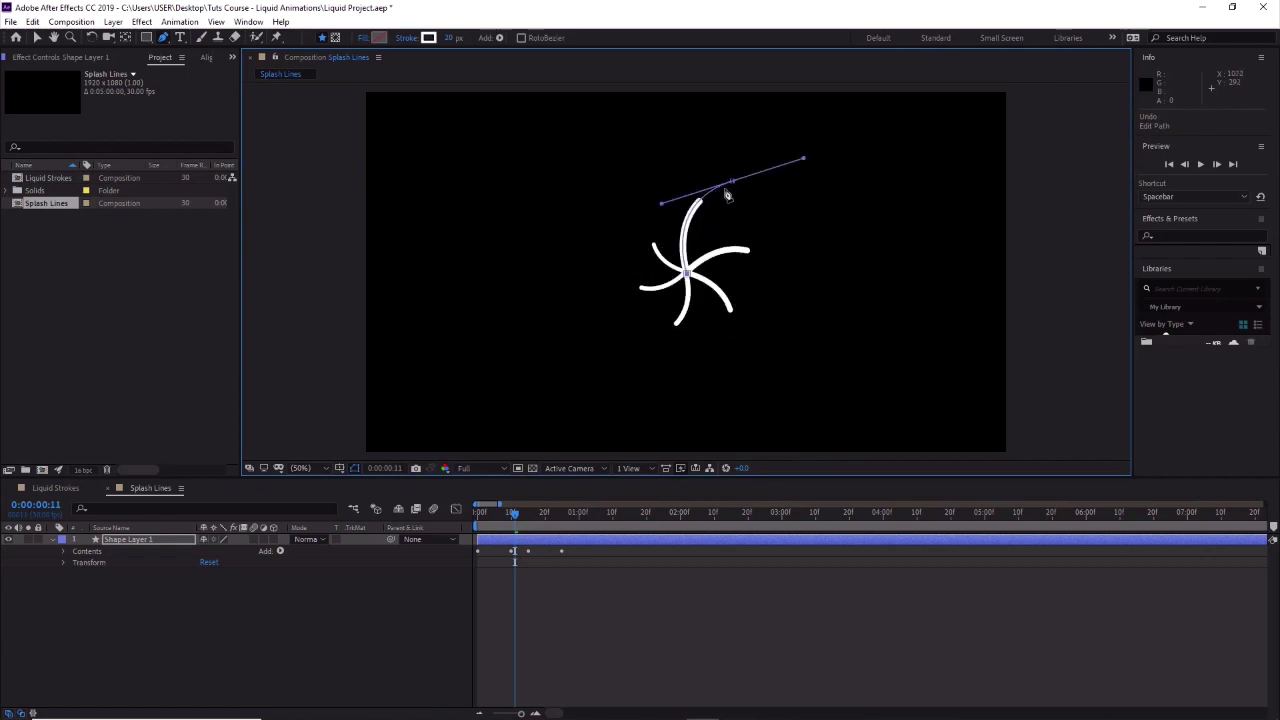
{"action": "left_click", "coordinate": [734, 185], "text": "alt"}
{"action": "left_click_drag", "start_coordinate": [737, 181], "coordinate": [803, 158]}
{"action": "left_click_drag", "start_coordinate": [514, 513], "coordinate": [555, 520]}
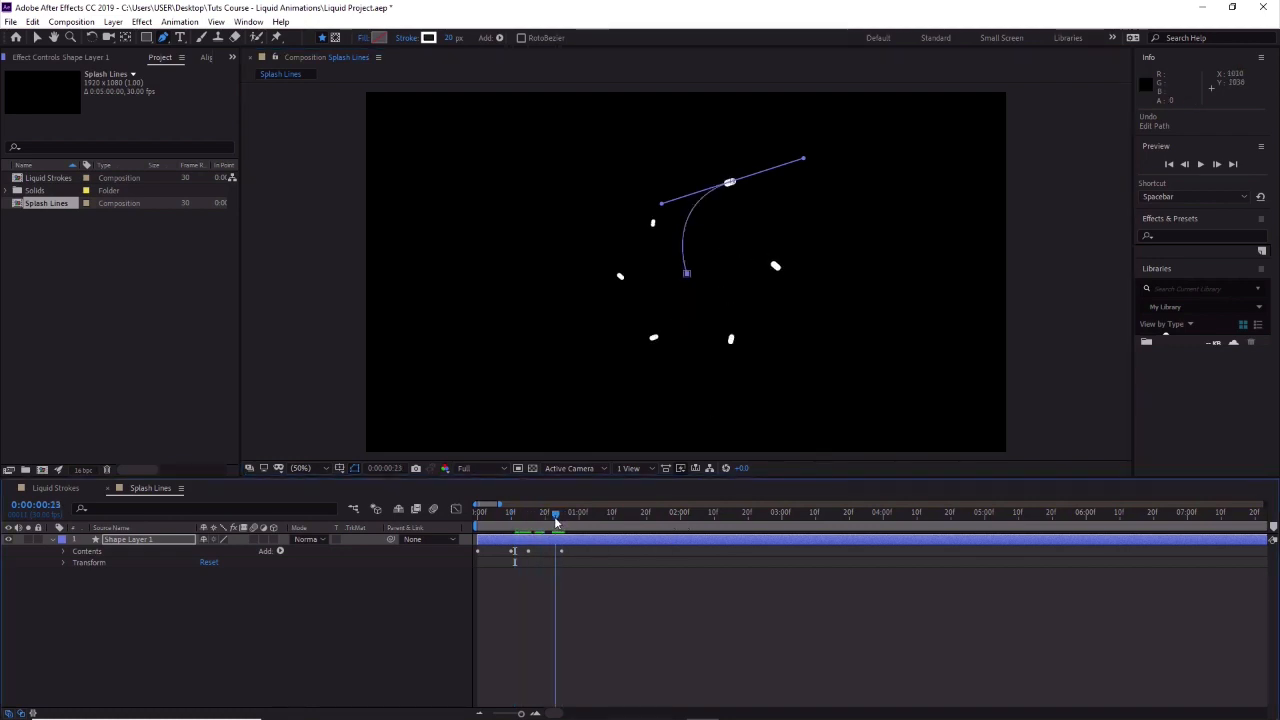
{"action": "left_click", "coordinate": [734, 182]}
{"action": "key", "text": "ctrl+z"}
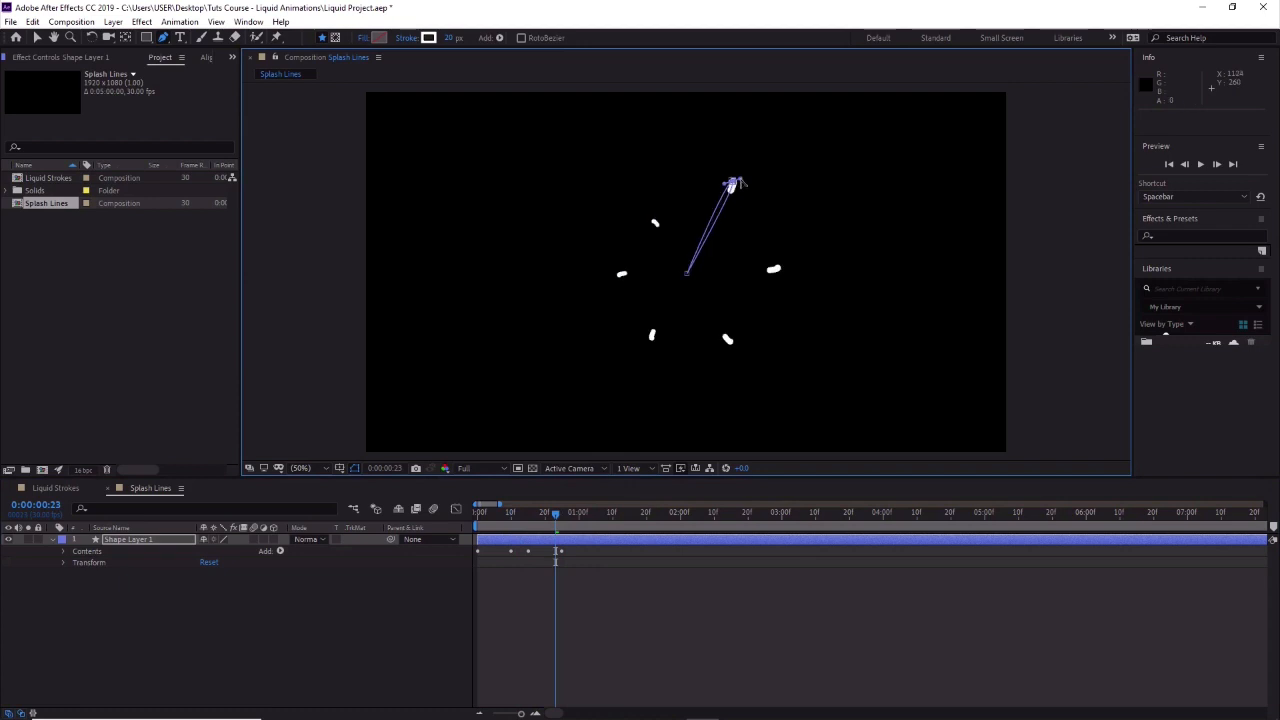
{"action": "key", "text": "ctrl+z"}
{"action": "scroll", "coordinate": [734, 182], "scroll_direction": "up", "scroll_amount": 2}
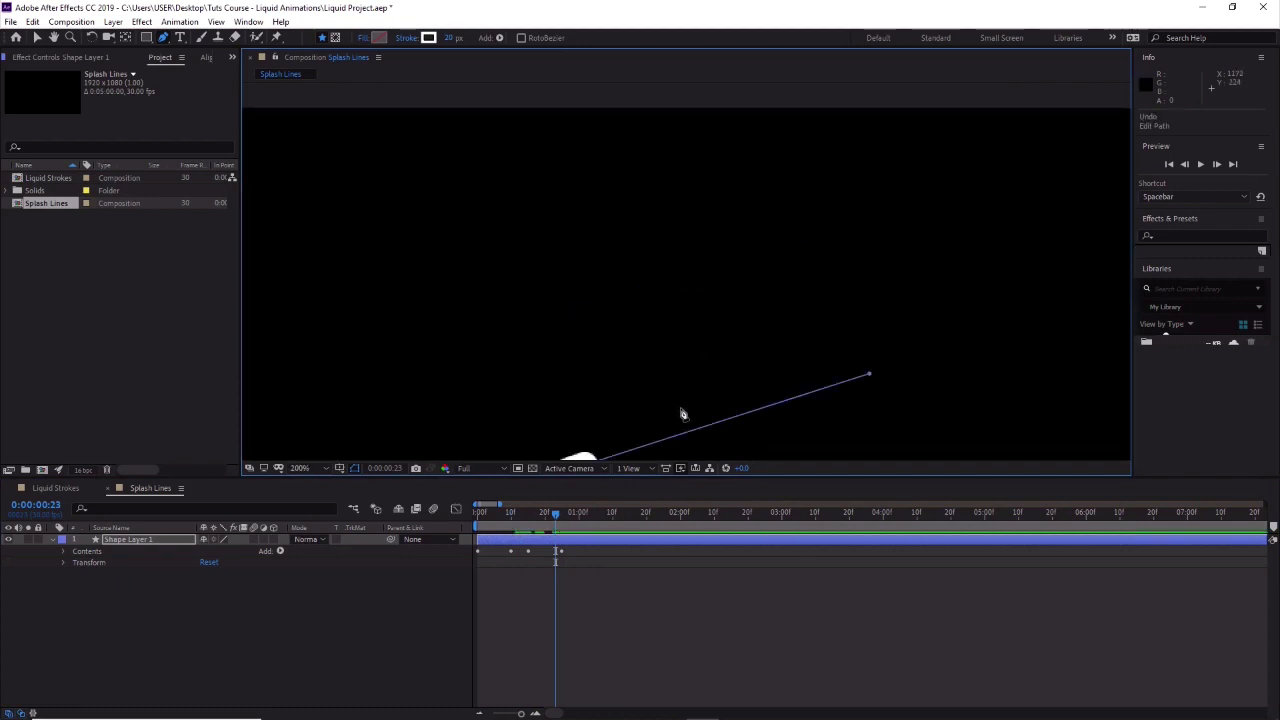
{"action": "key", "text": "space"}
{"action": "left_click_drag", "start_coordinate": [680, 414], "coordinate": [721, 138]}
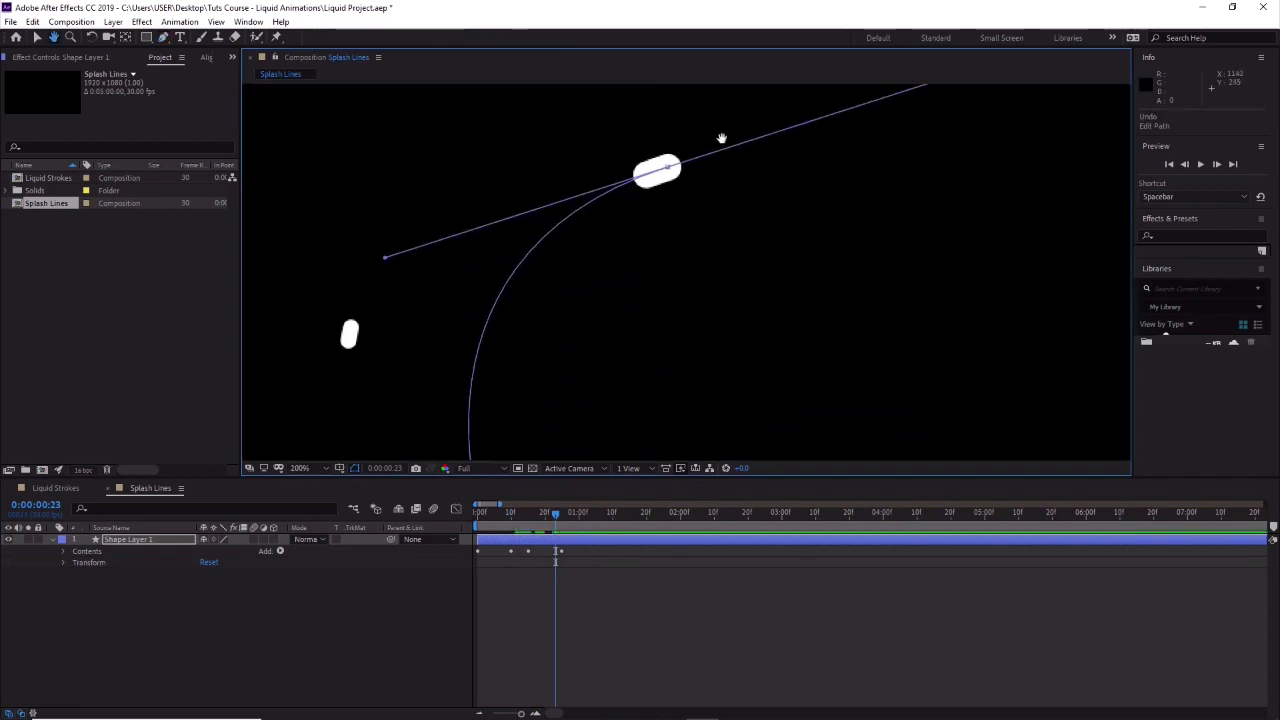
{"action": "left_click", "coordinate": [670, 172]}
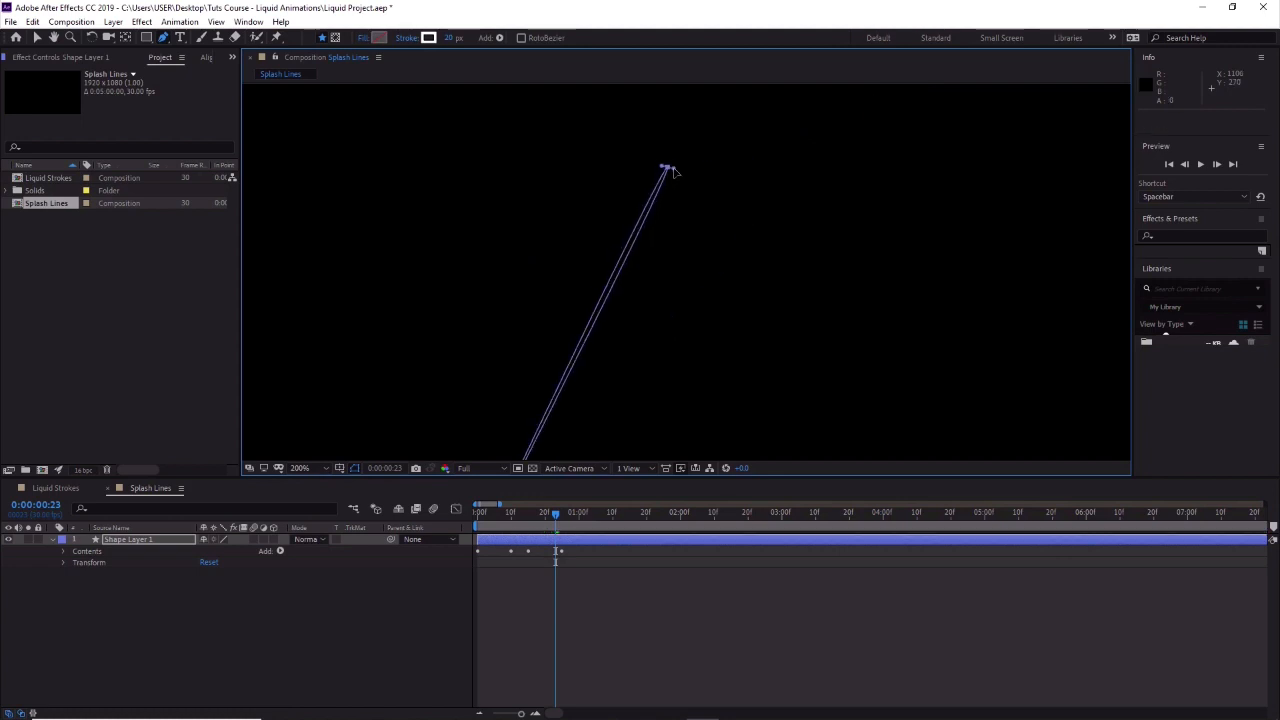
{"action": "key", "text": "ctrl+z"}
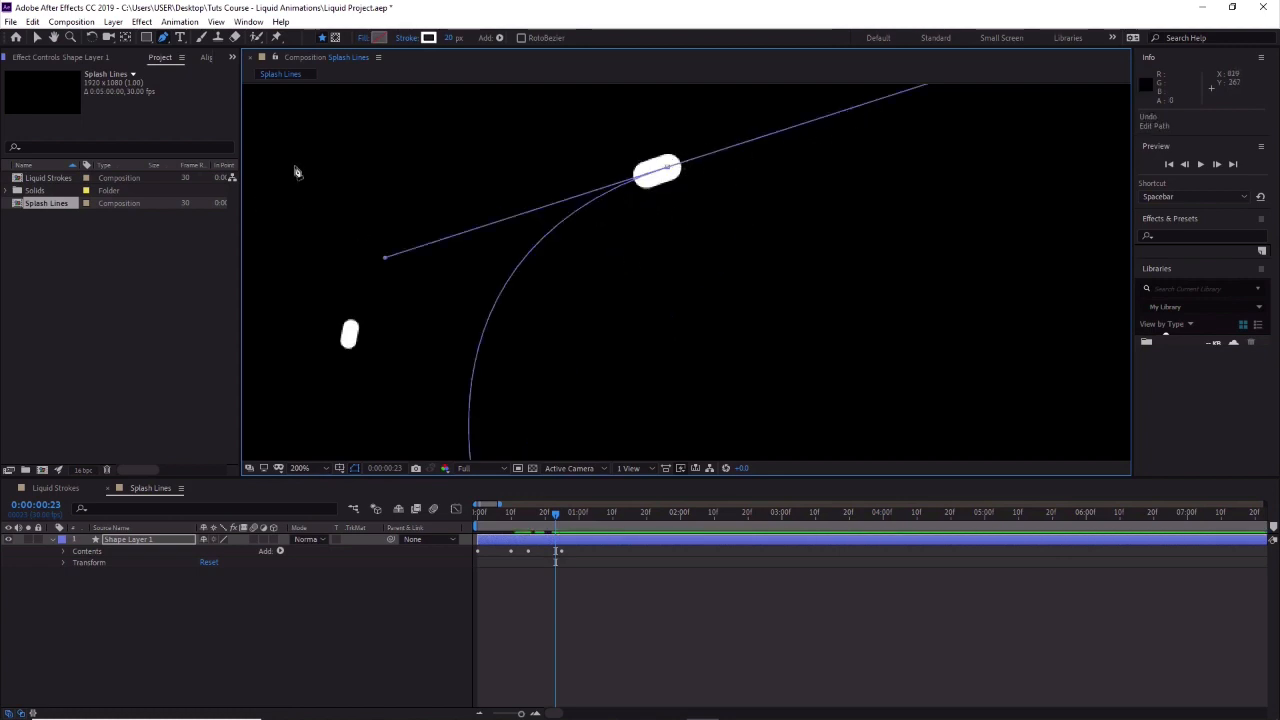
With the Selection tool, shift the arc's outer end point further right and raise its inner curve handle, checking the arcs at 0:00:00:11.
{"action": "left_click", "coordinate": [35, 37]}
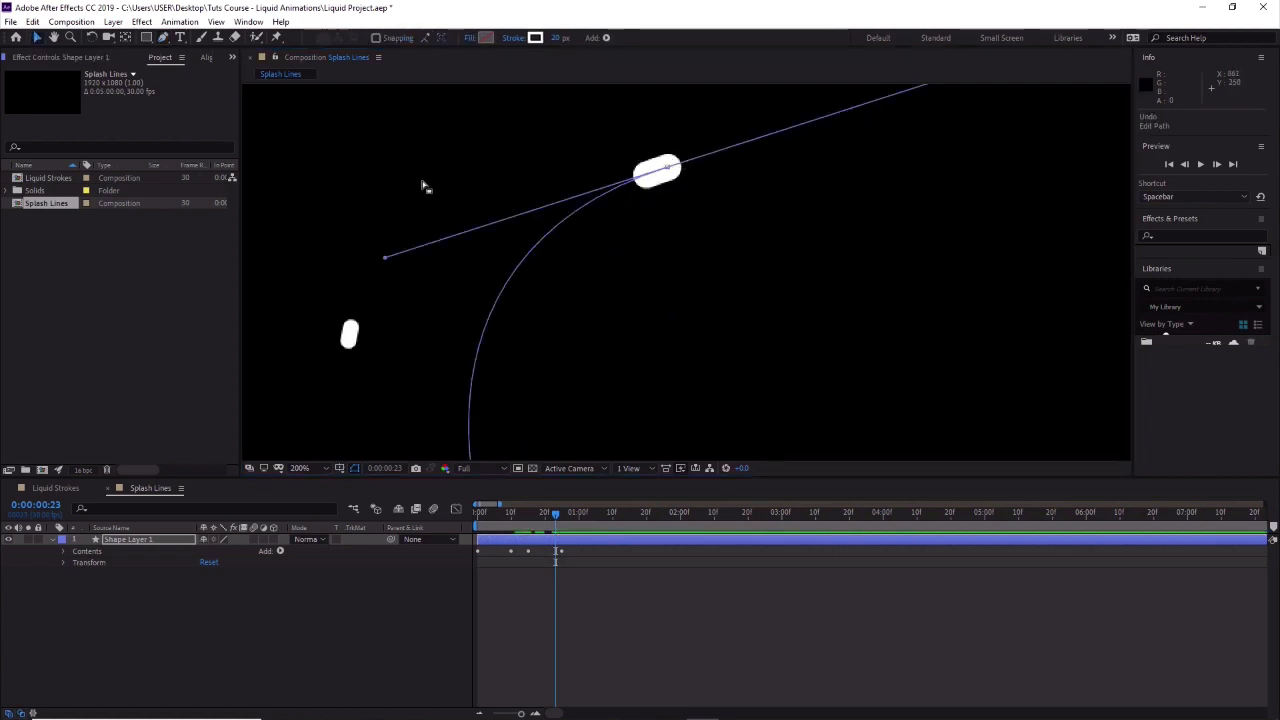
{"action": "left_click_drag", "start_coordinate": [669, 170], "coordinate": [759, 182]}
{"action": "scroll", "coordinate": [676, 300], "scroll_direction": "down", "scroll_amount": 4}
{"action": "scroll", "coordinate": [676, 300], "scroll_direction": "up", "scroll_amount": 4}
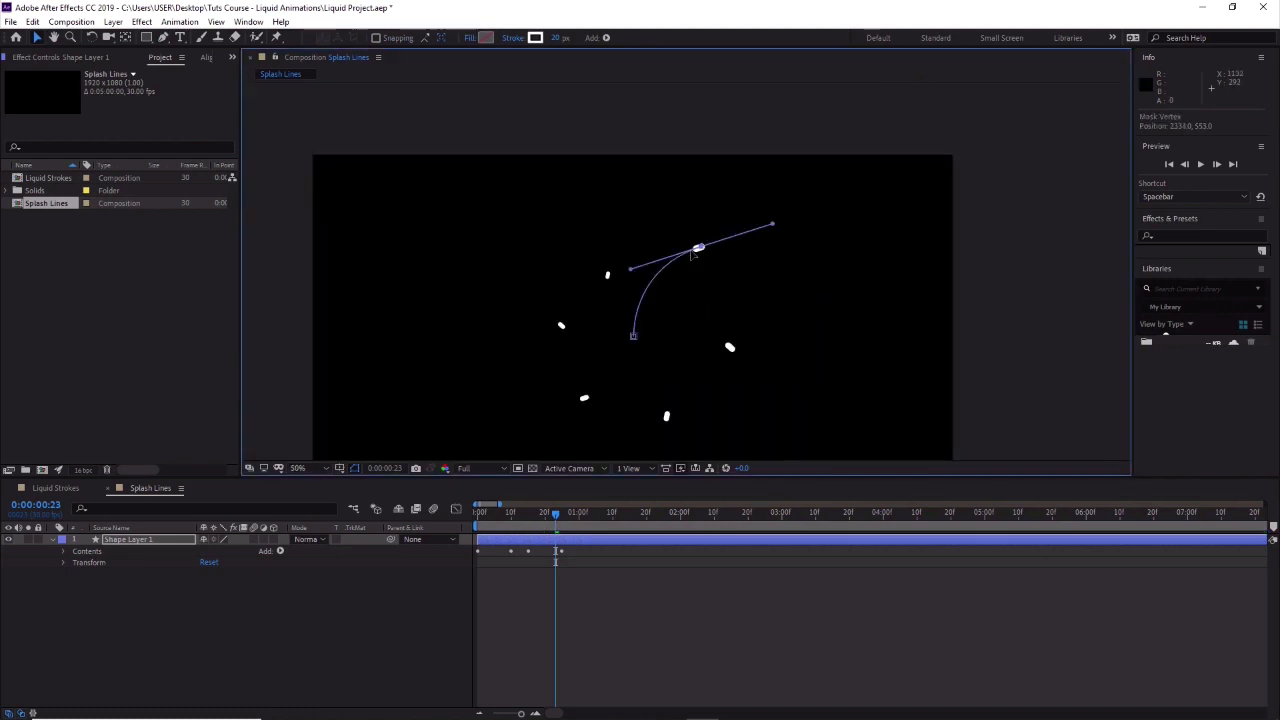
{"action": "left_click_drag", "start_coordinate": [697, 252], "coordinate": [693, 255]}
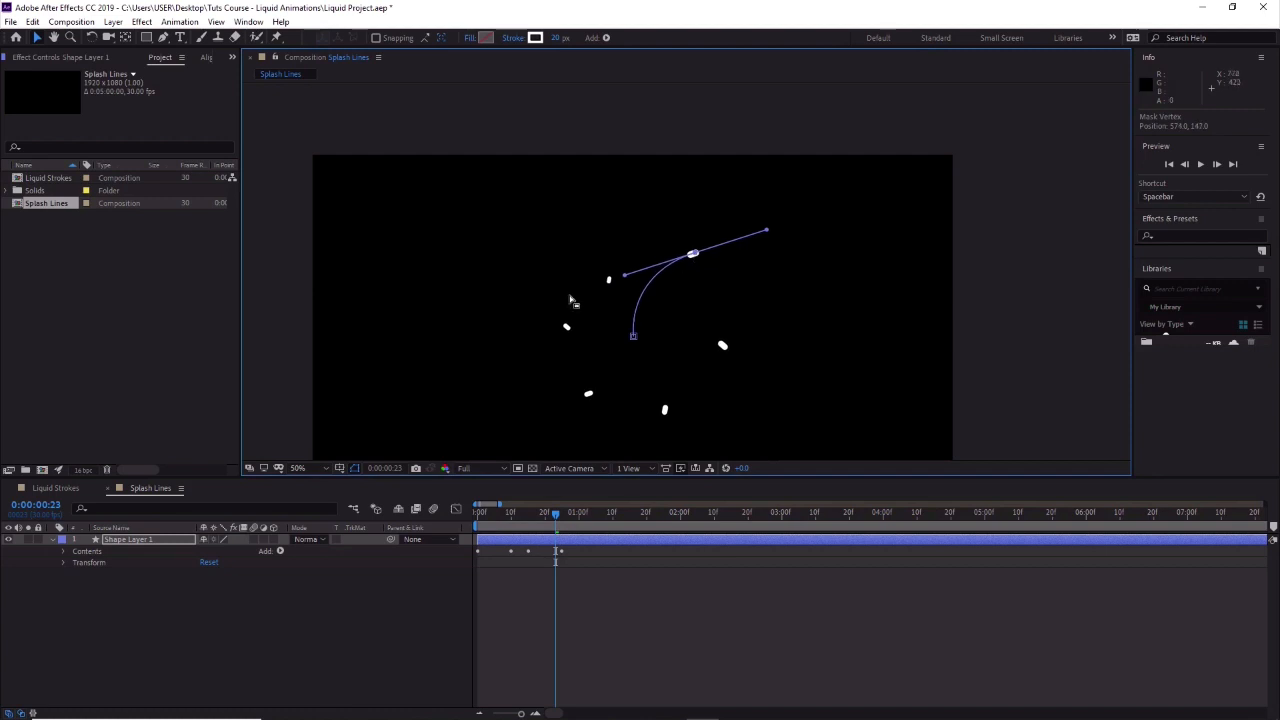
{"action": "left_click_drag", "start_coordinate": [623, 278], "coordinate": [619, 265]}
{"action": "mouse_move", "coordinate": [556, 518]}
{"action": "left_mouse_down"}
{"action": "mouse_move", "coordinate": [492, 527]}
{"action": "mouse_move", "coordinate": [532, 530]}
{"action": "mouse_move", "coordinate": [515, 532]}
{"action": "left_mouse_up"}
Duplicate Shape Layer 1 and set the duplicate layer's transform Rotation to 150° so its arcs fall between the originals.
{"action": "left_click", "coordinate": [160, 541]}
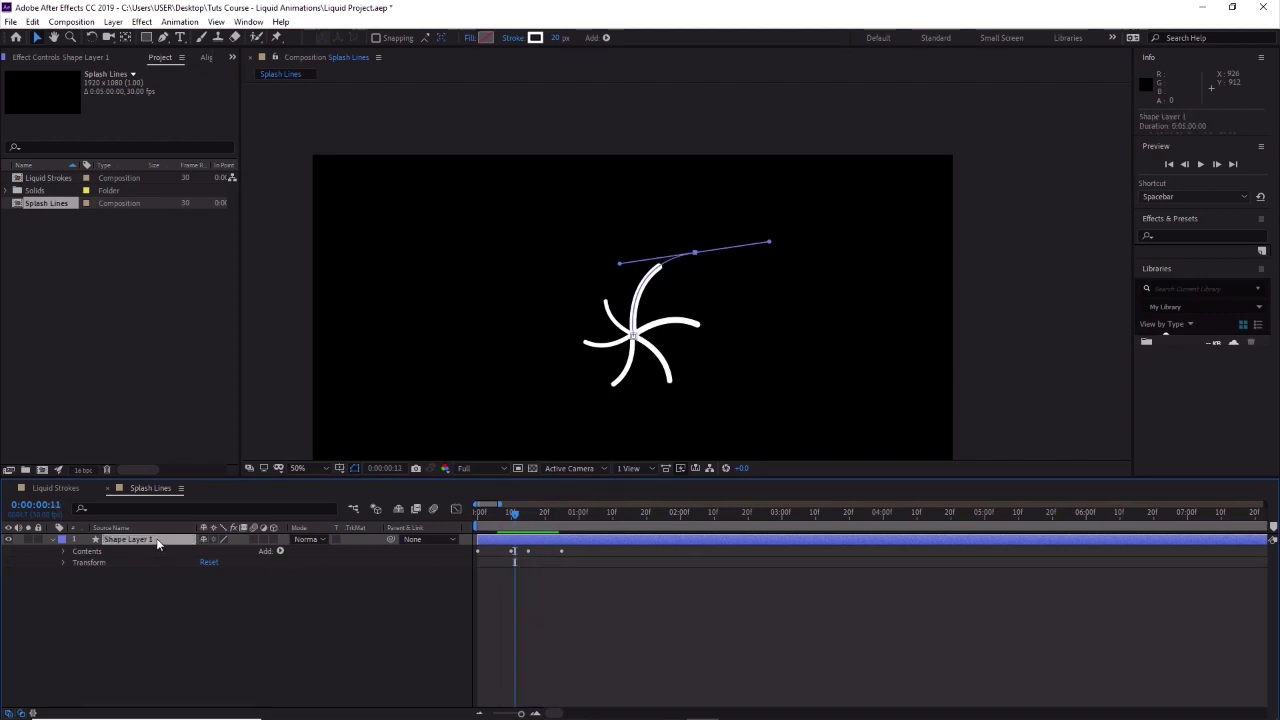
{"action": "left_click", "coordinate": [52, 539]}
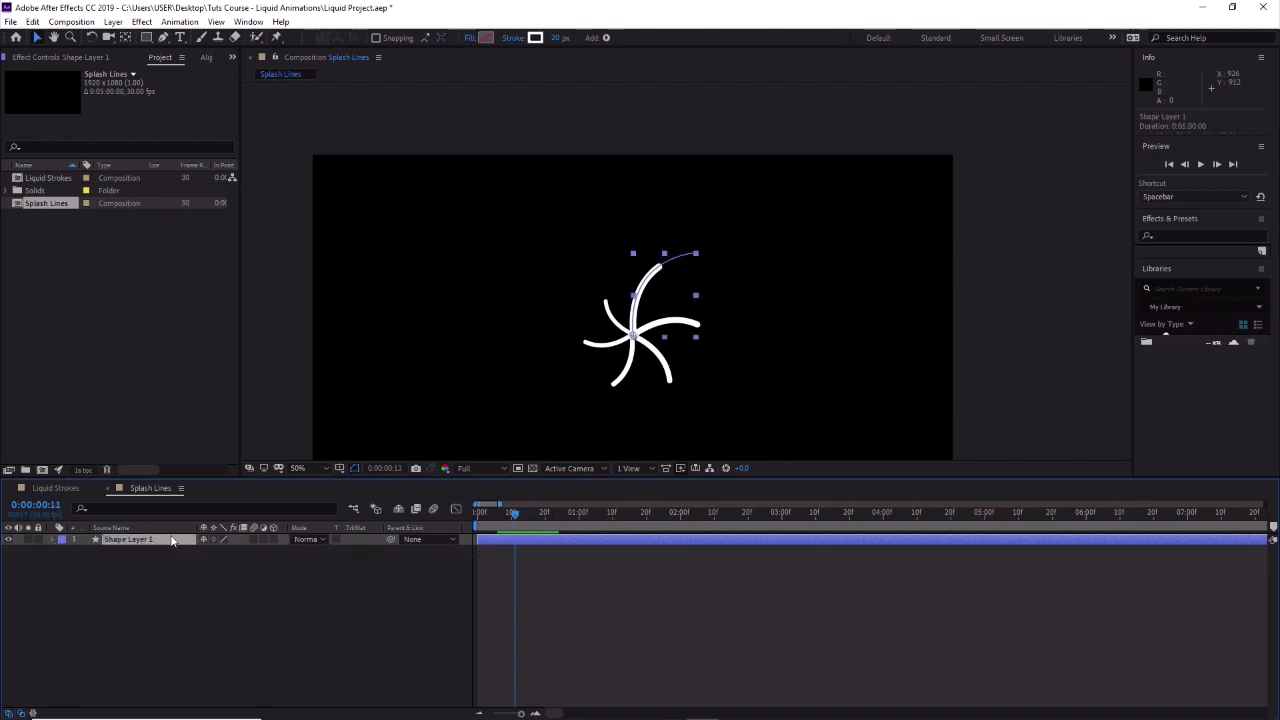
{"action": "key", "text": "ctrl+d"}
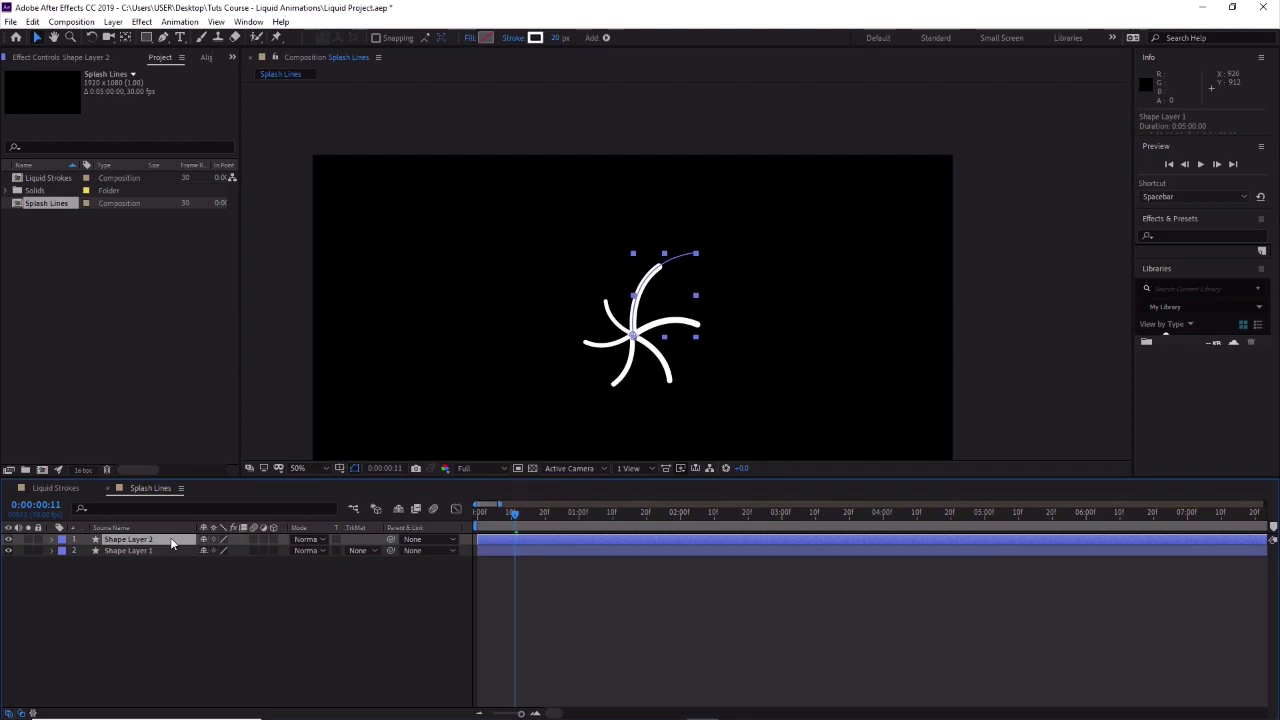
{"action": "left_click", "coordinate": [51, 540]}
{"action": "left_click", "coordinate": [63, 563]}
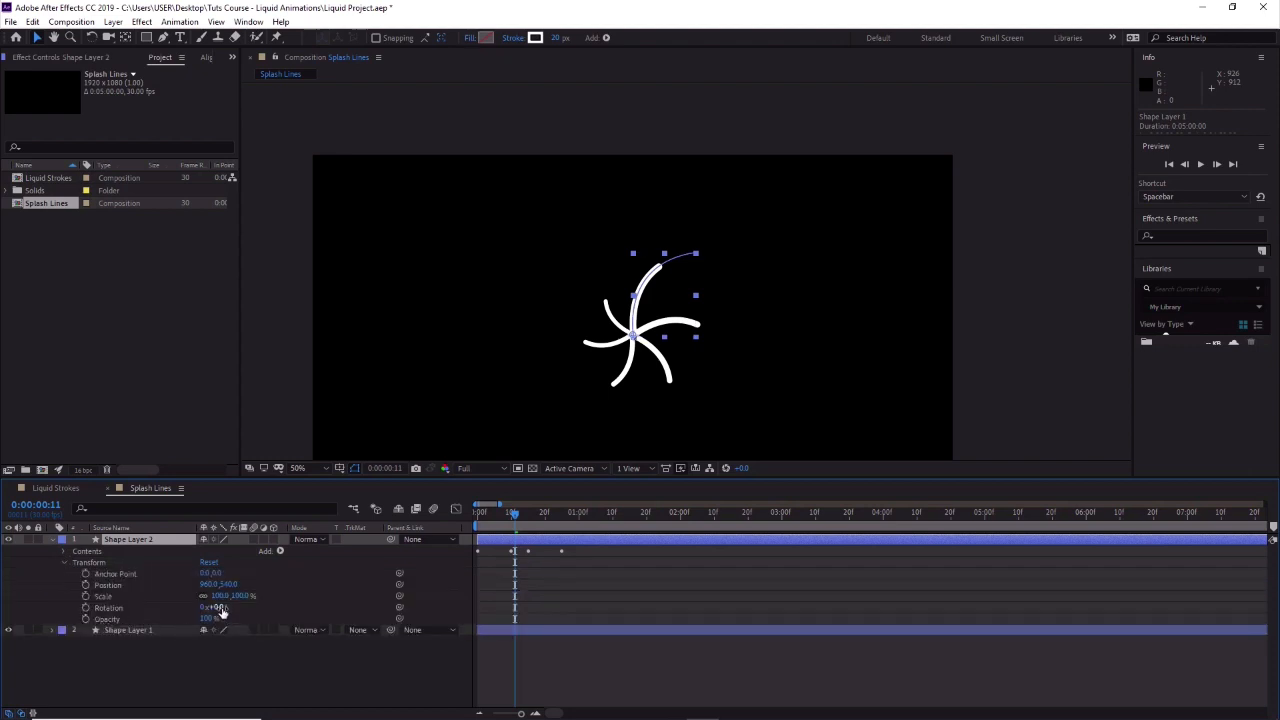
{"action": "left_click_drag", "start_coordinate": [219, 610], "coordinate": [346, 633]}
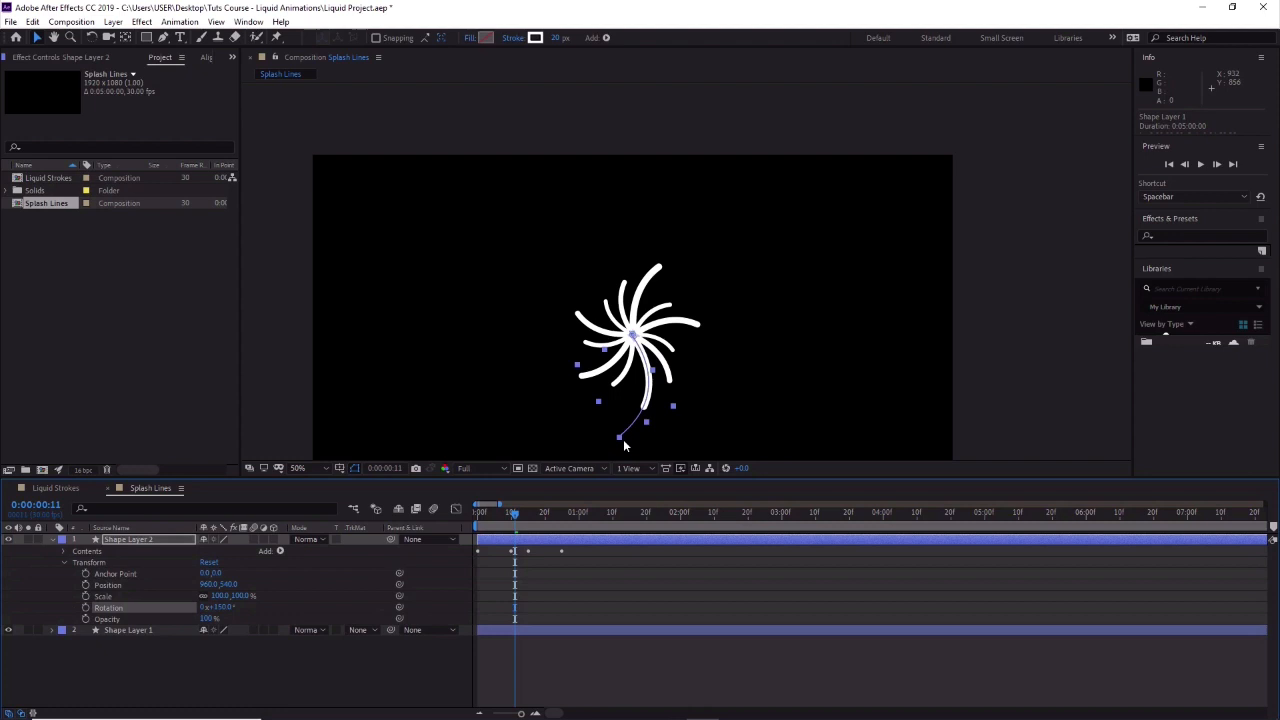
Hide the shape path outlines and preview the splash animation from 0:00:00:00.
{"action": "left_click_drag", "start_coordinate": [515, 514], "coordinate": [461, 521]}
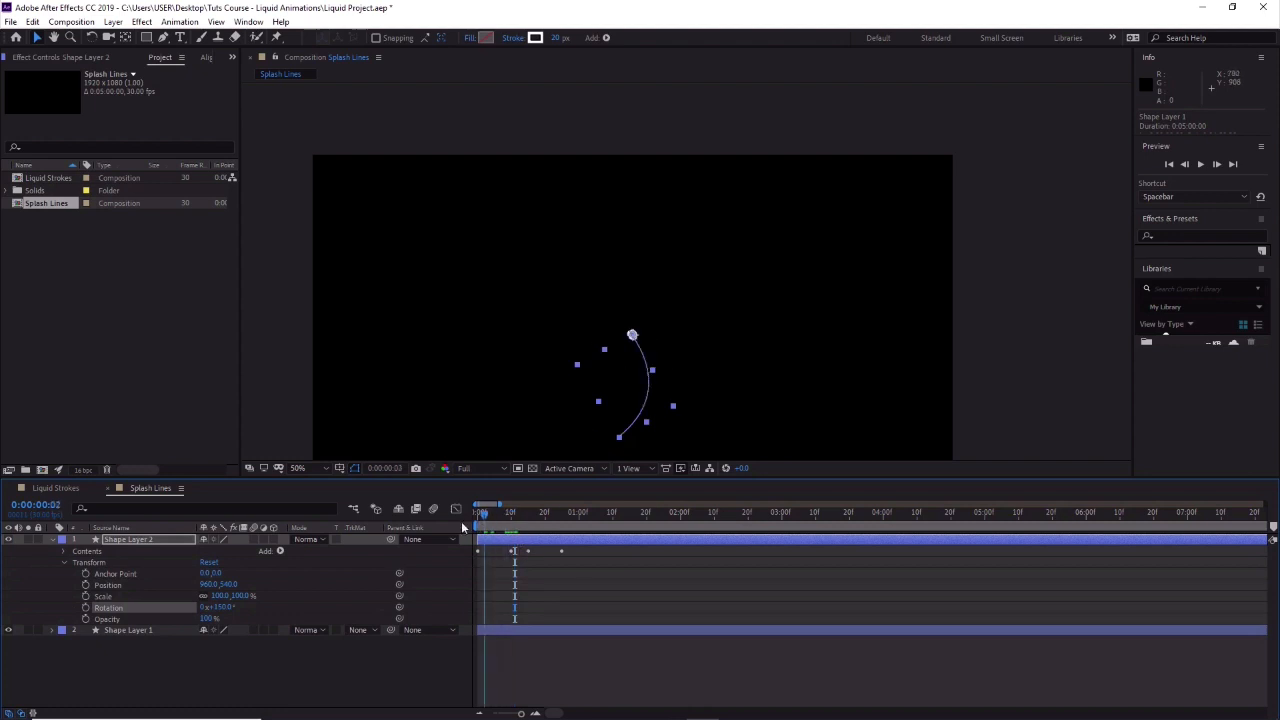
{"action": "left_click", "coordinate": [355, 469]}
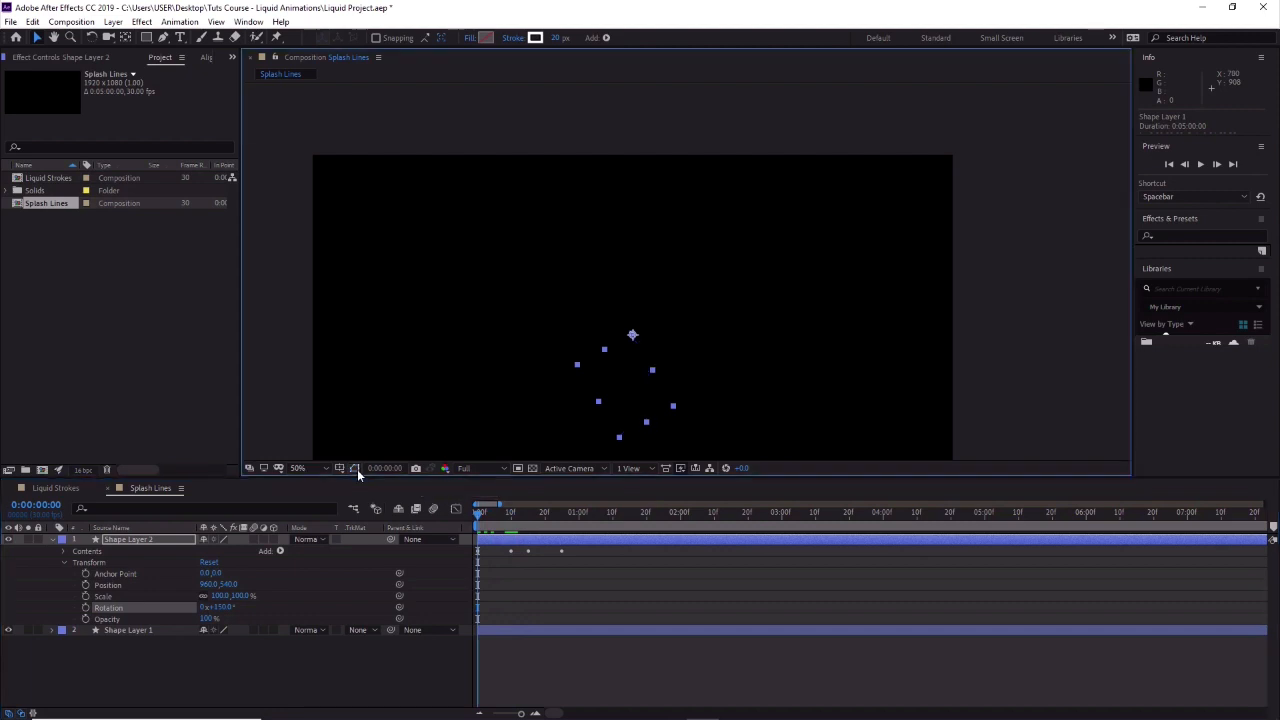
{"action": "left_click", "coordinate": [606, 576]}
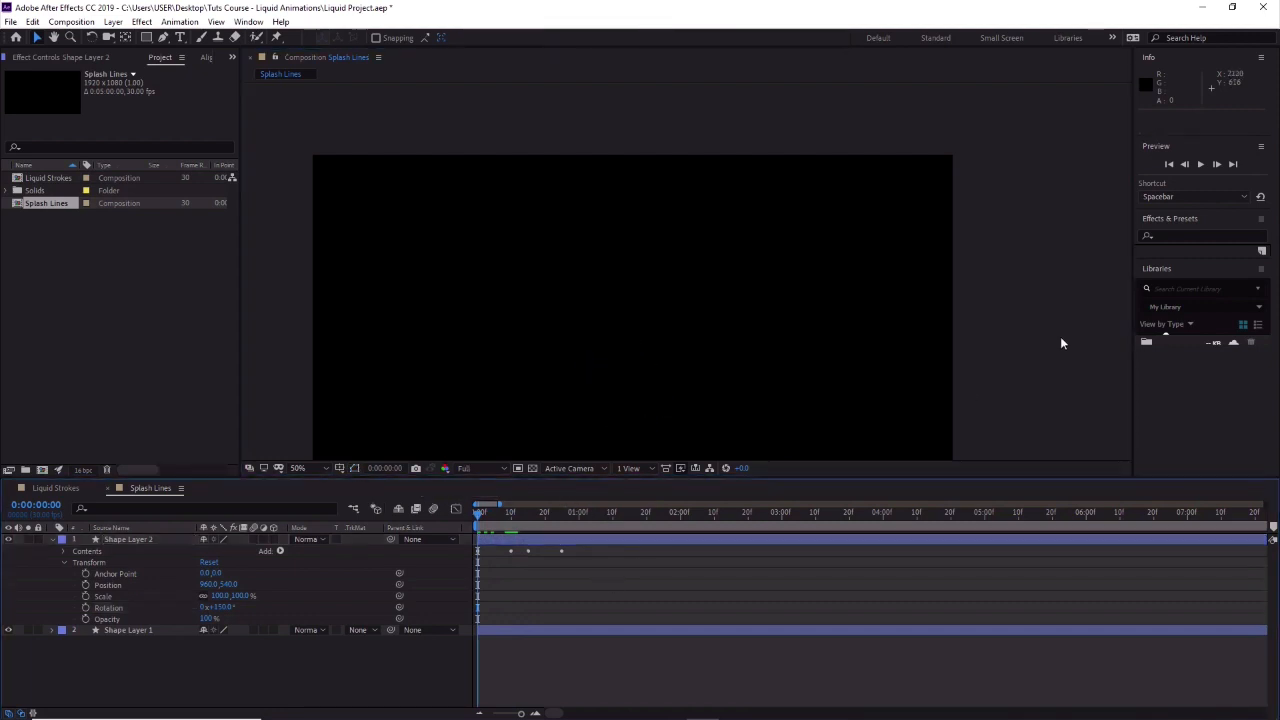
{"action": "left_click", "coordinate": [1200, 164]}
{"action": "left_click", "coordinate": [1200, 164]}
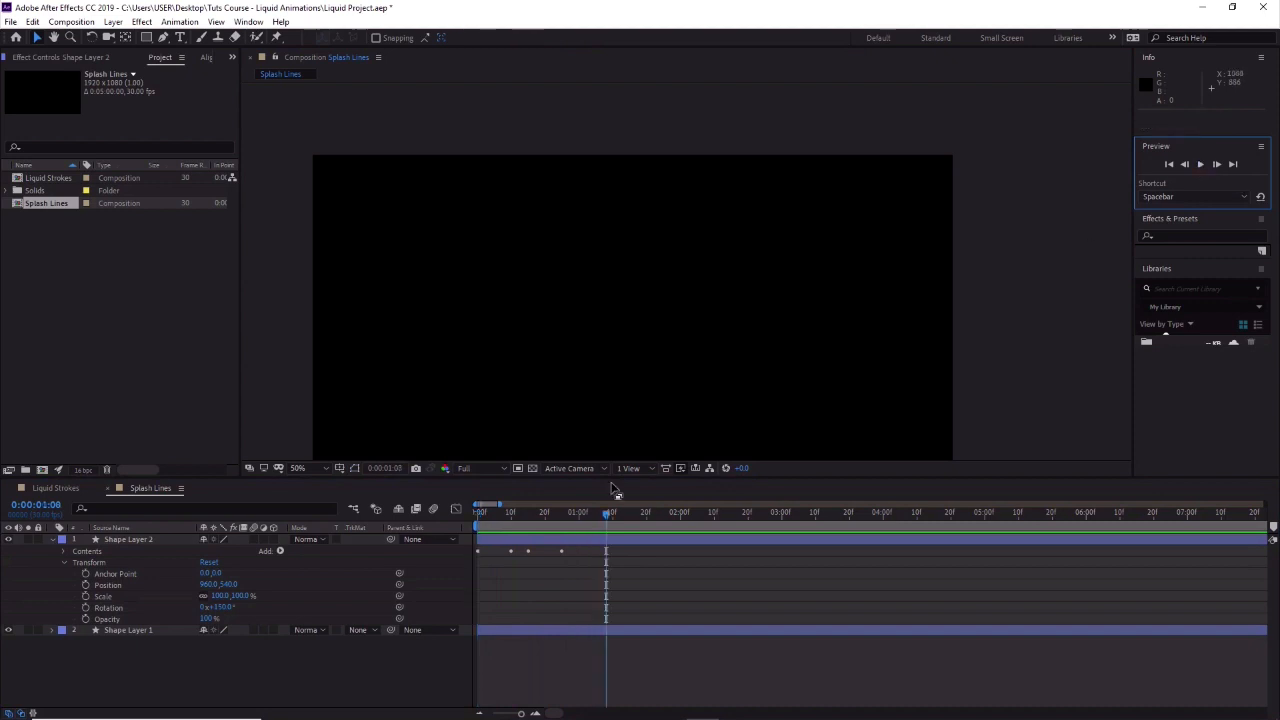
{"action": "left_click_drag", "start_coordinate": [590, 516], "coordinate": [472, 518]}
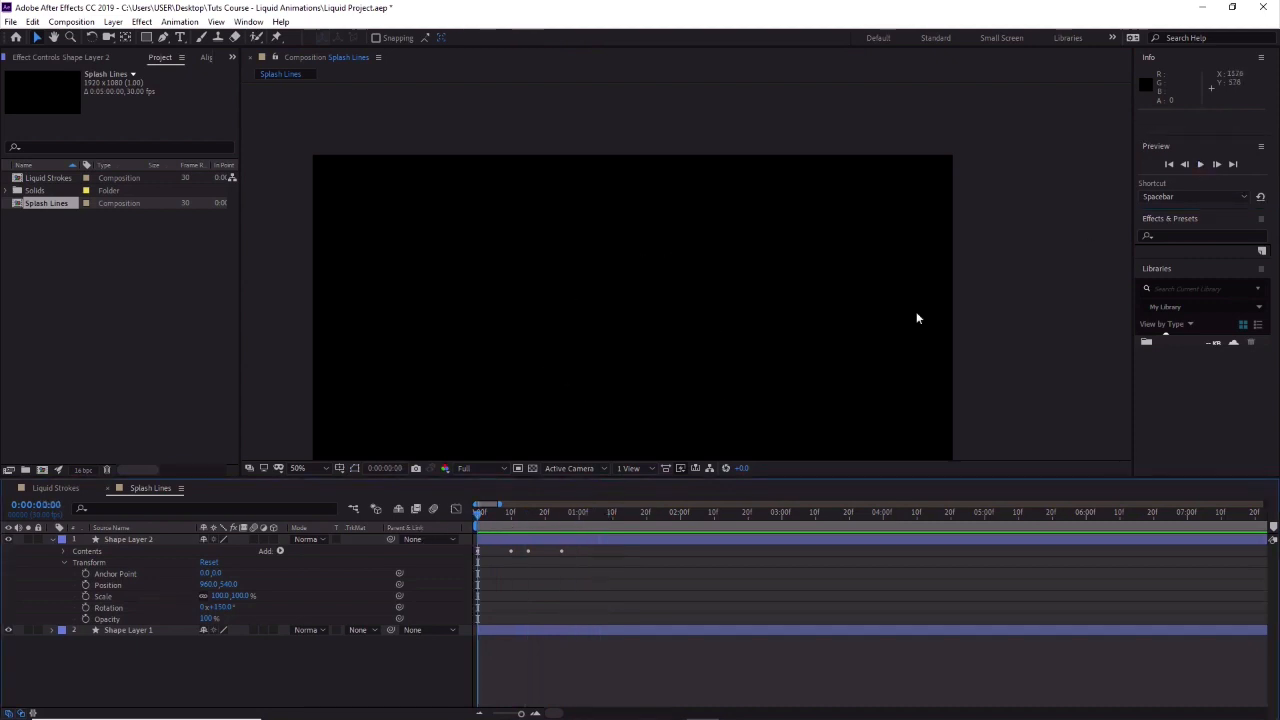
Preview the splash lines animation from the start and go to frame 8, where the burst is small.
{"action": "left_click", "coordinate": [1202, 166]}
{"action": "left_click", "coordinate": [1202, 166]}
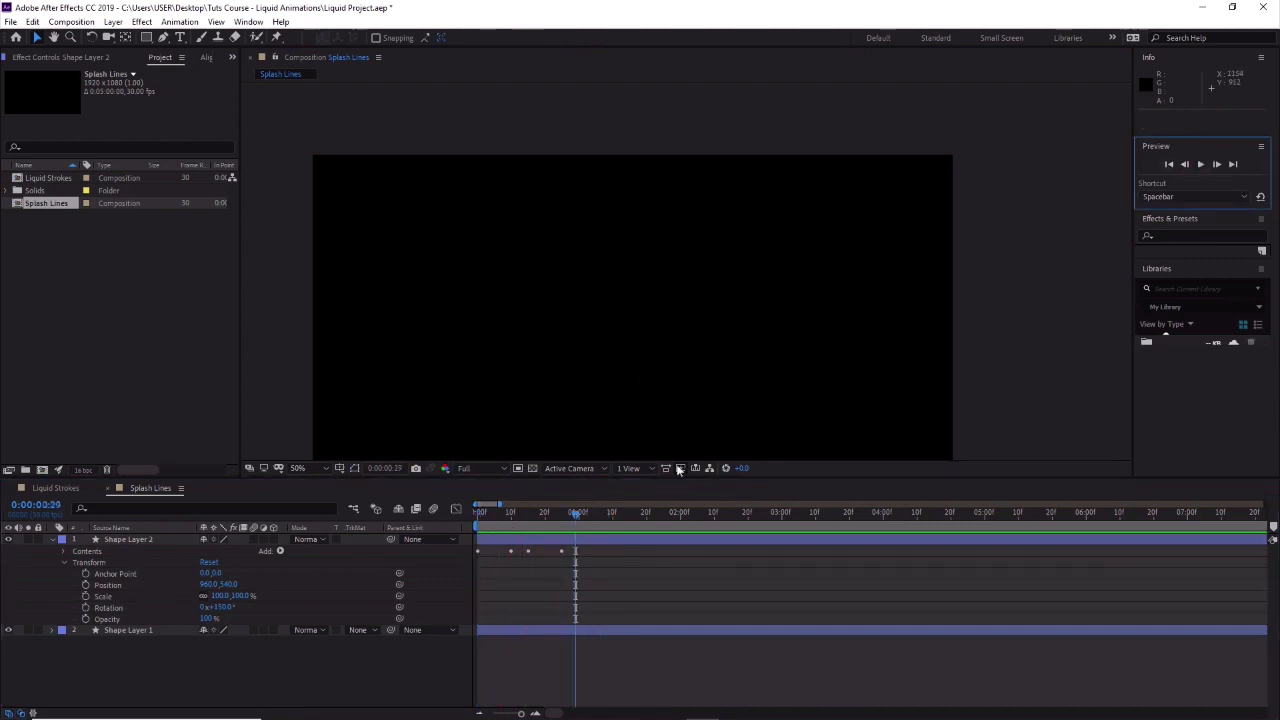
{"action": "left_click_drag", "start_coordinate": [576, 513], "coordinate": [426, 543]}
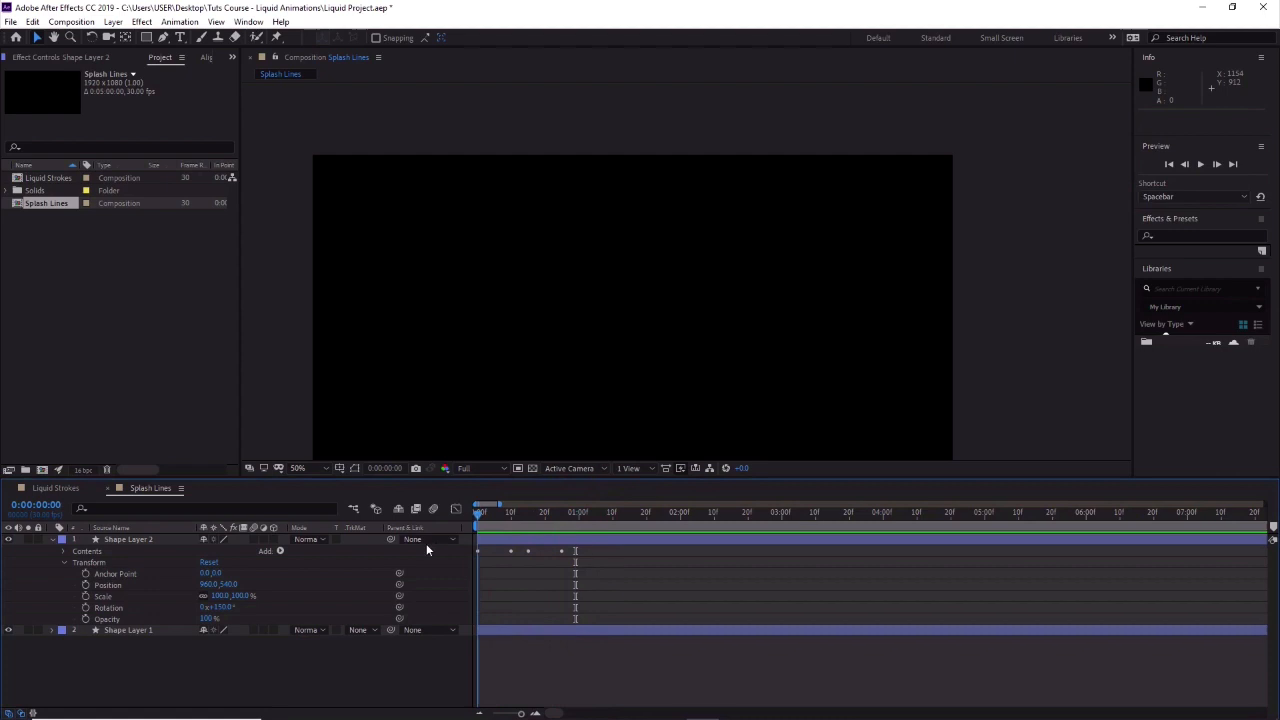
{"action": "left_click", "coordinate": [1200, 164]}
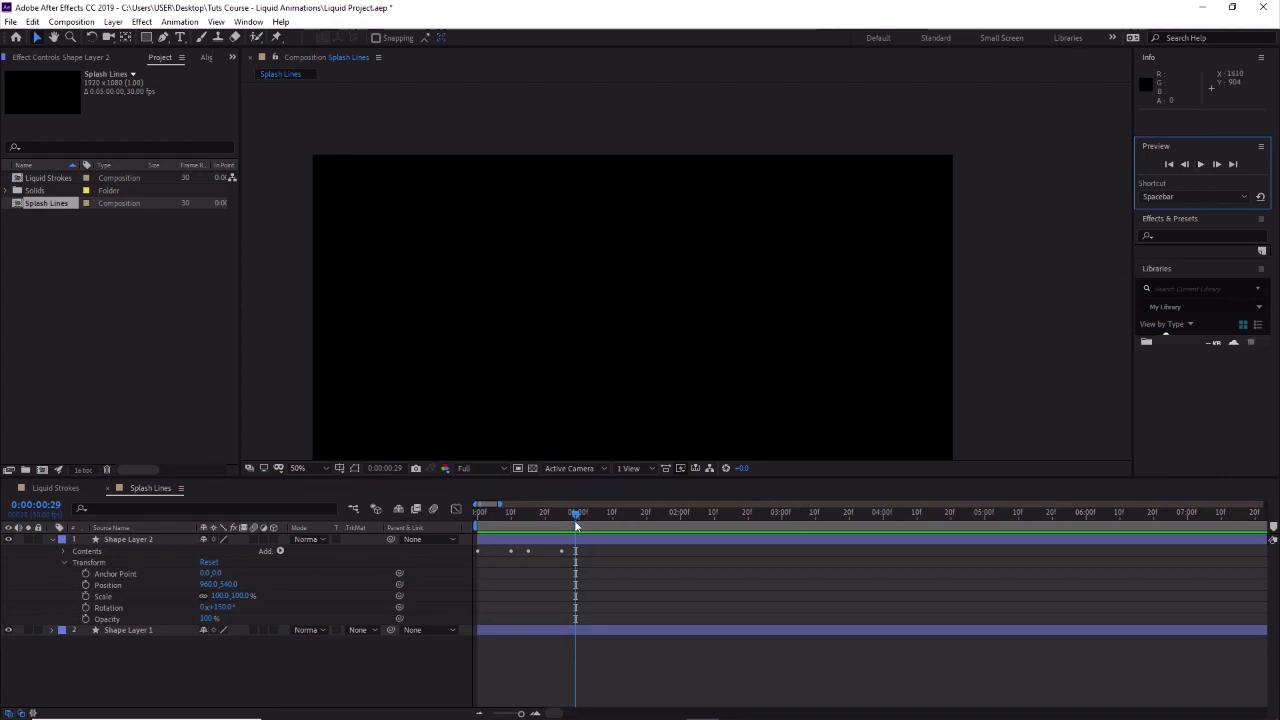
{"action": "left_click_drag", "start_coordinate": [576, 524], "coordinate": [505, 515]}
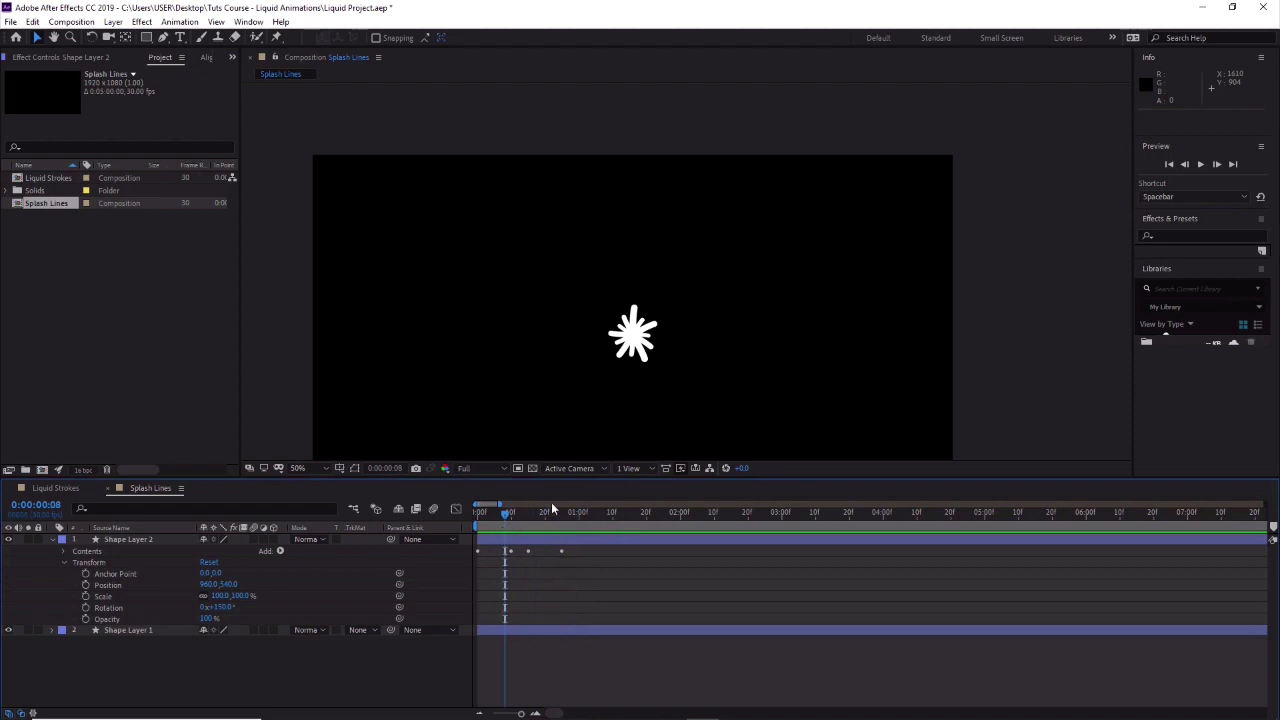
Choose the Ellipse tool and set the stroke width of Shape Layer 2 and Shape Layer 1 to 10 px.
{"action": "left_click", "coordinate": [150, 44]}
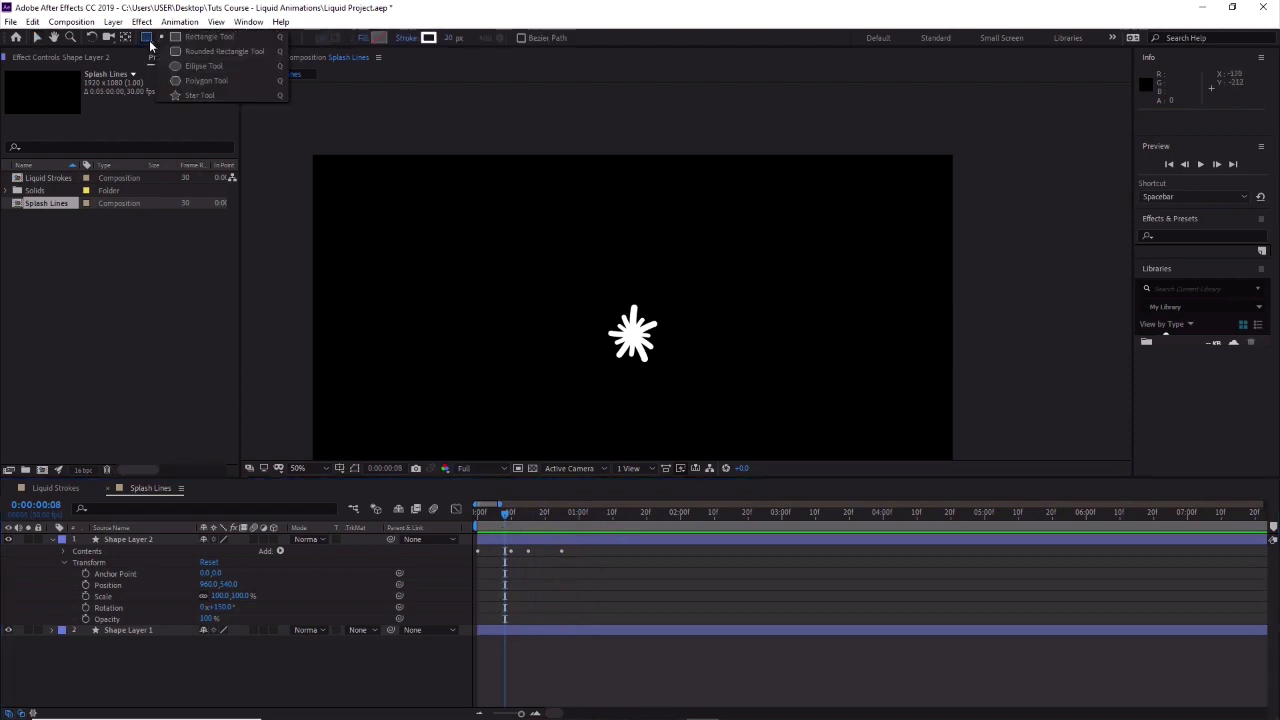
{"action": "left_click", "coordinate": [228, 65]}
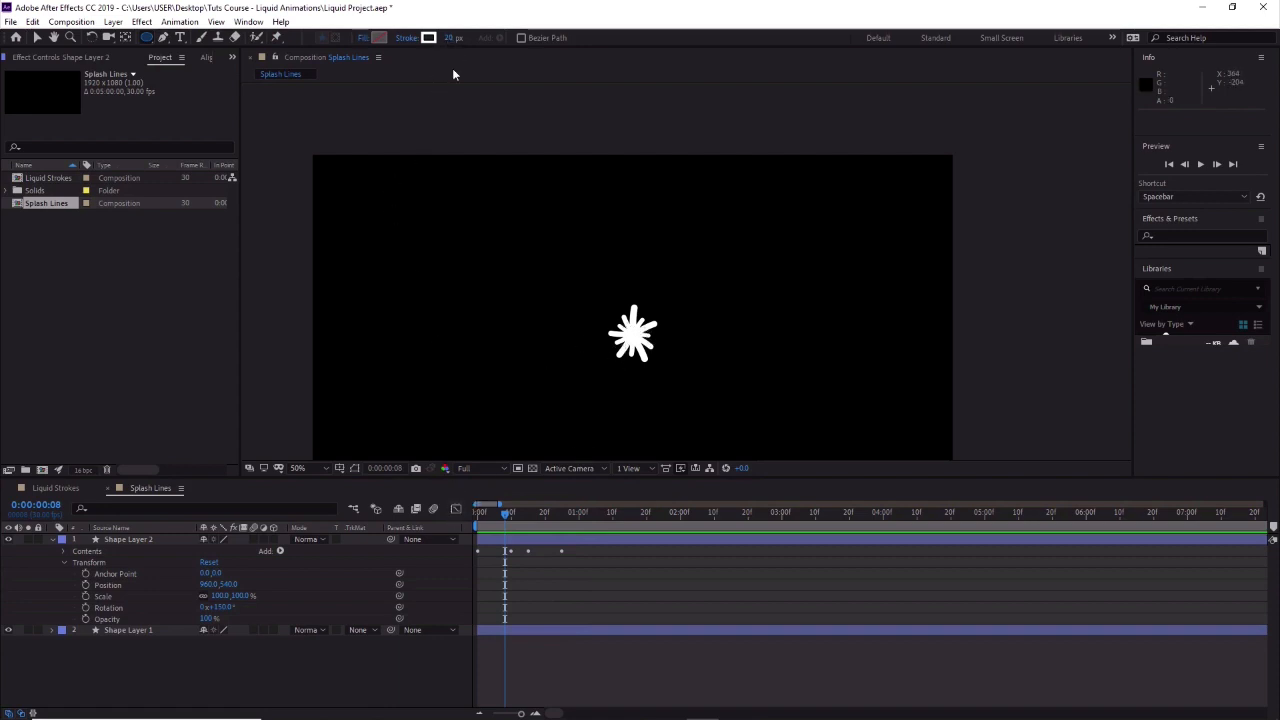
{"action": "left_click", "coordinate": [120, 539]}
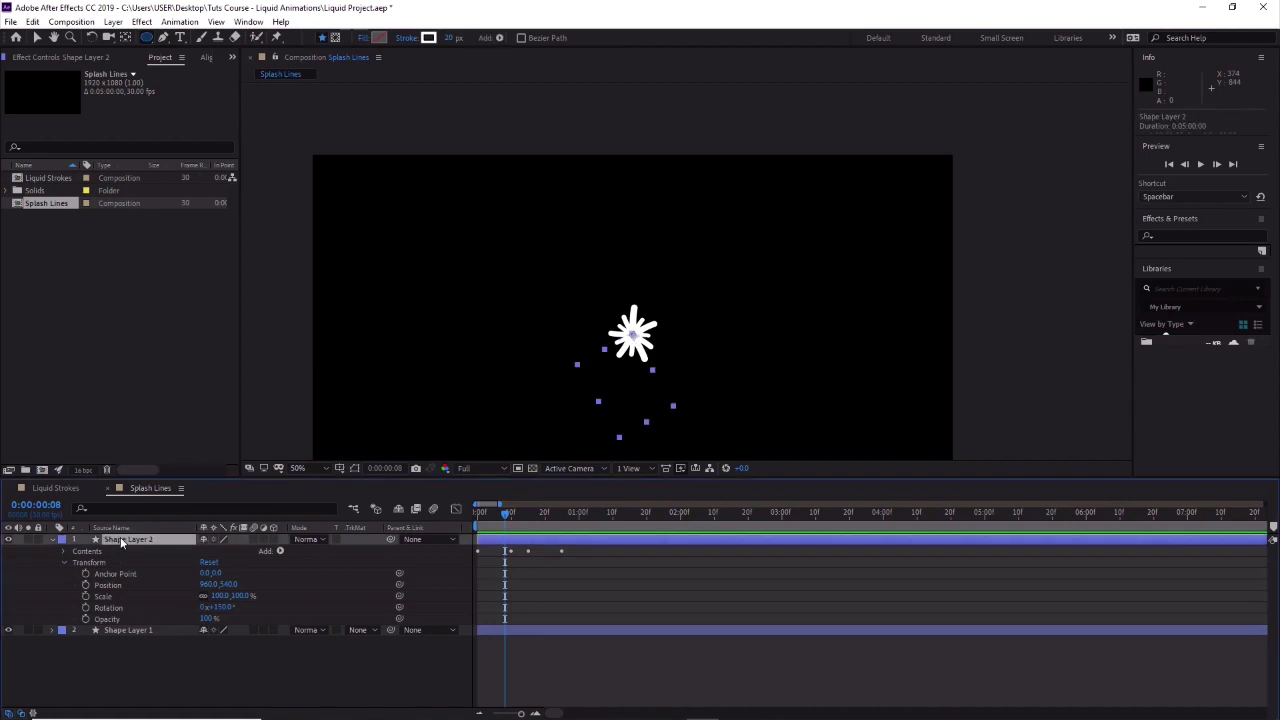
{"action": "left_click", "coordinate": [448, 38]}
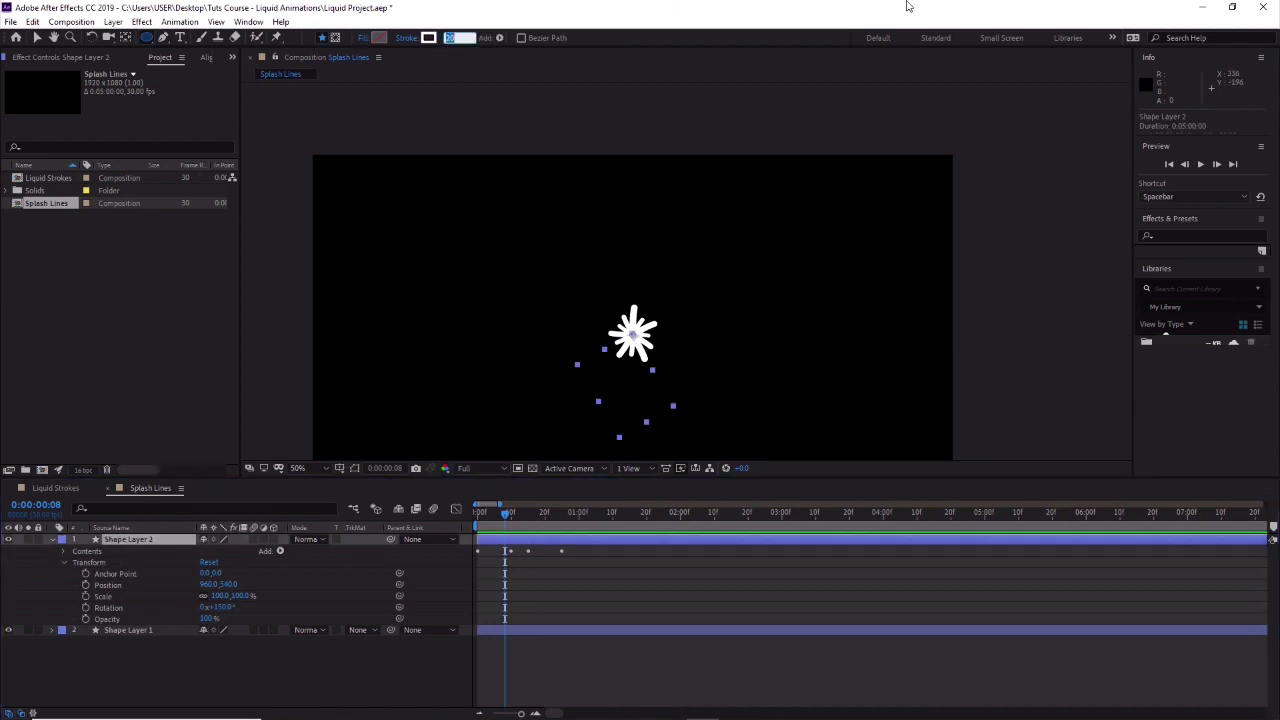
{"action": "type", "text": "10"}
{"action": "key", "text": "Return"}
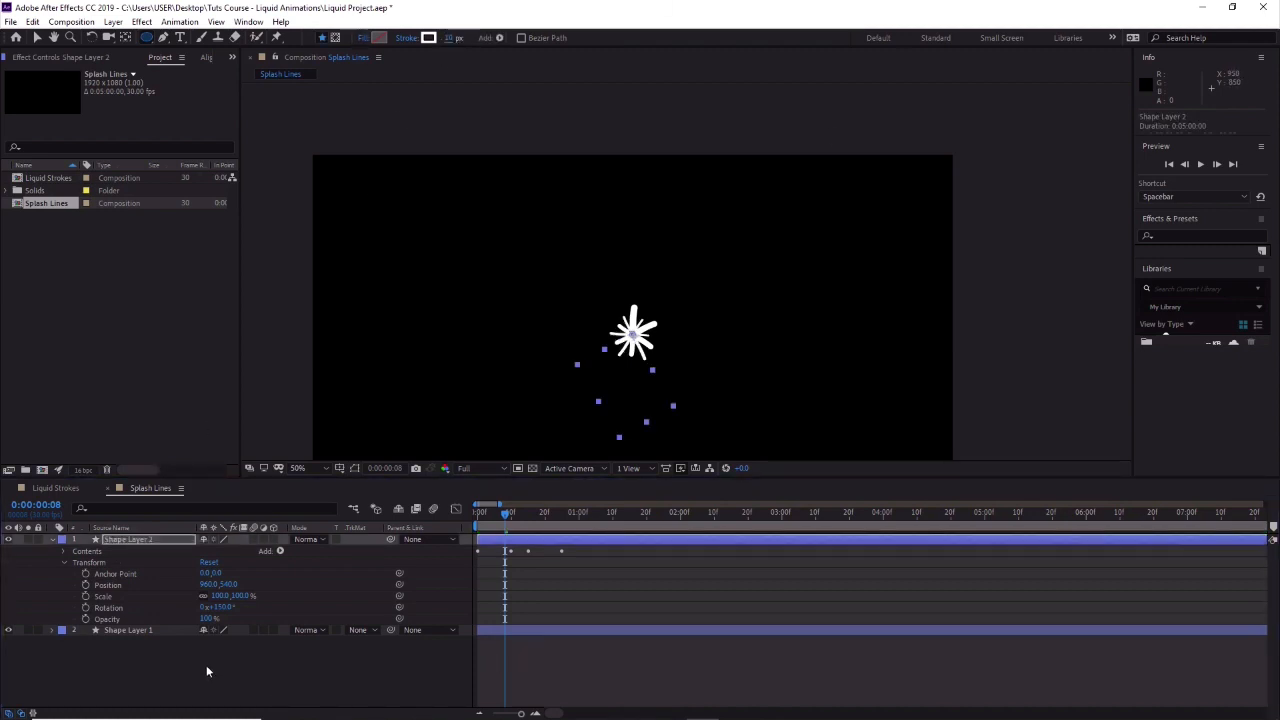
{"action": "left_click", "coordinate": [151, 629]}
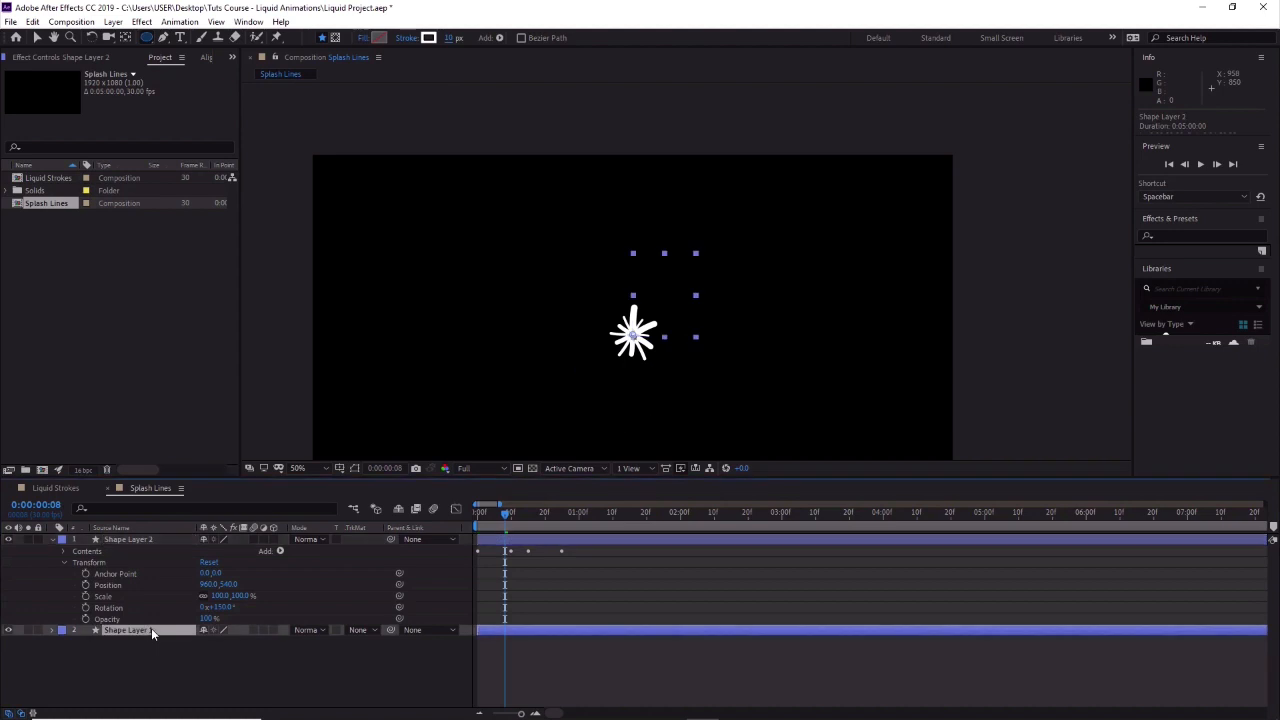
{"action": "left_click", "coordinate": [448, 38]}
{"action": "type", "text": "10"}
{"action": "key", "text": "Return"}
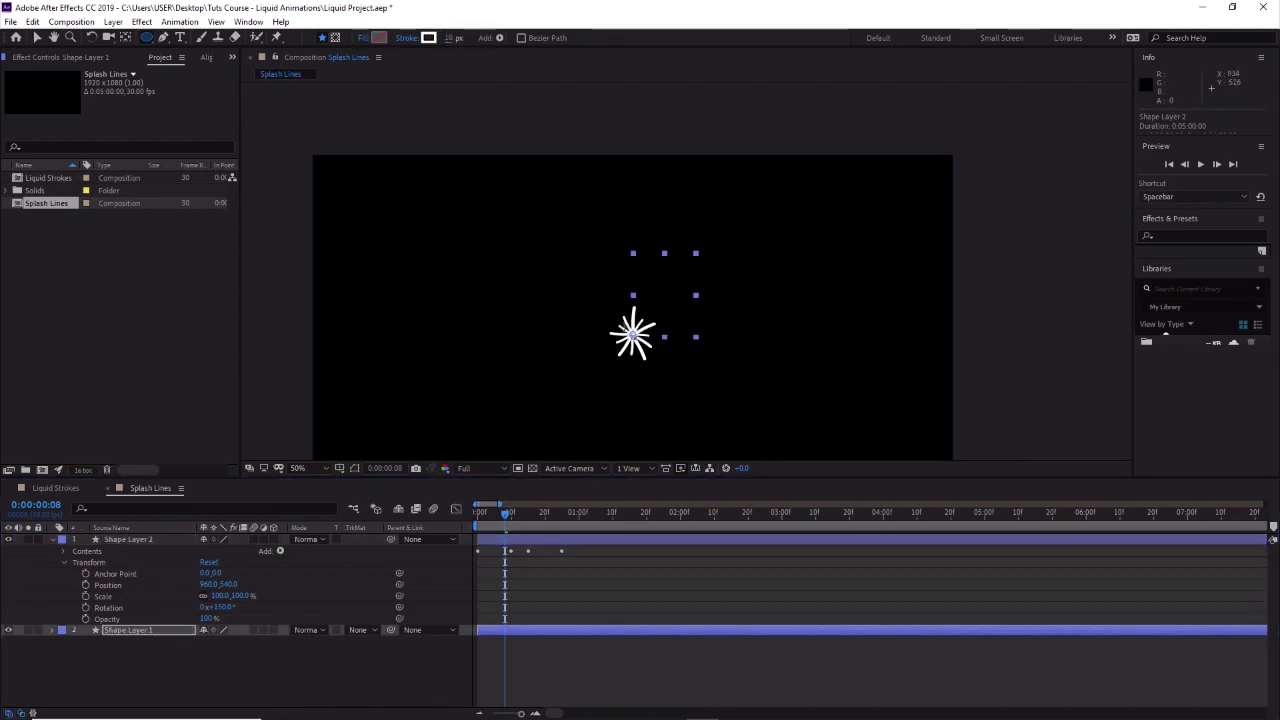
Collapse both shape layers, deselect everything and draw a small circle beside the burst on a new shape layer.
{"action": "left_click_drag", "start_coordinate": [622, 326], "coordinate": [670, 374]}
{"action": "key", "text": "ctrl+z"}
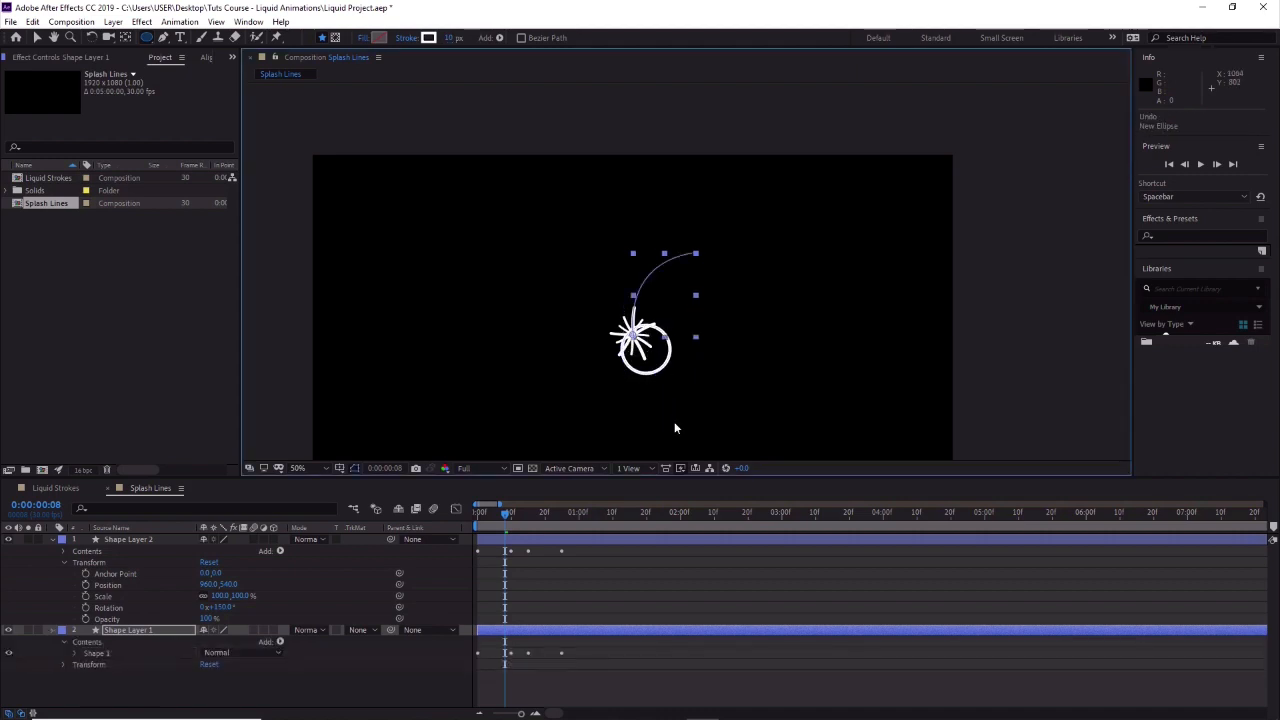
{"action": "left_click", "coordinate": [52, 630]}
{"action": "left_click", "coordinate": [53, 540]}
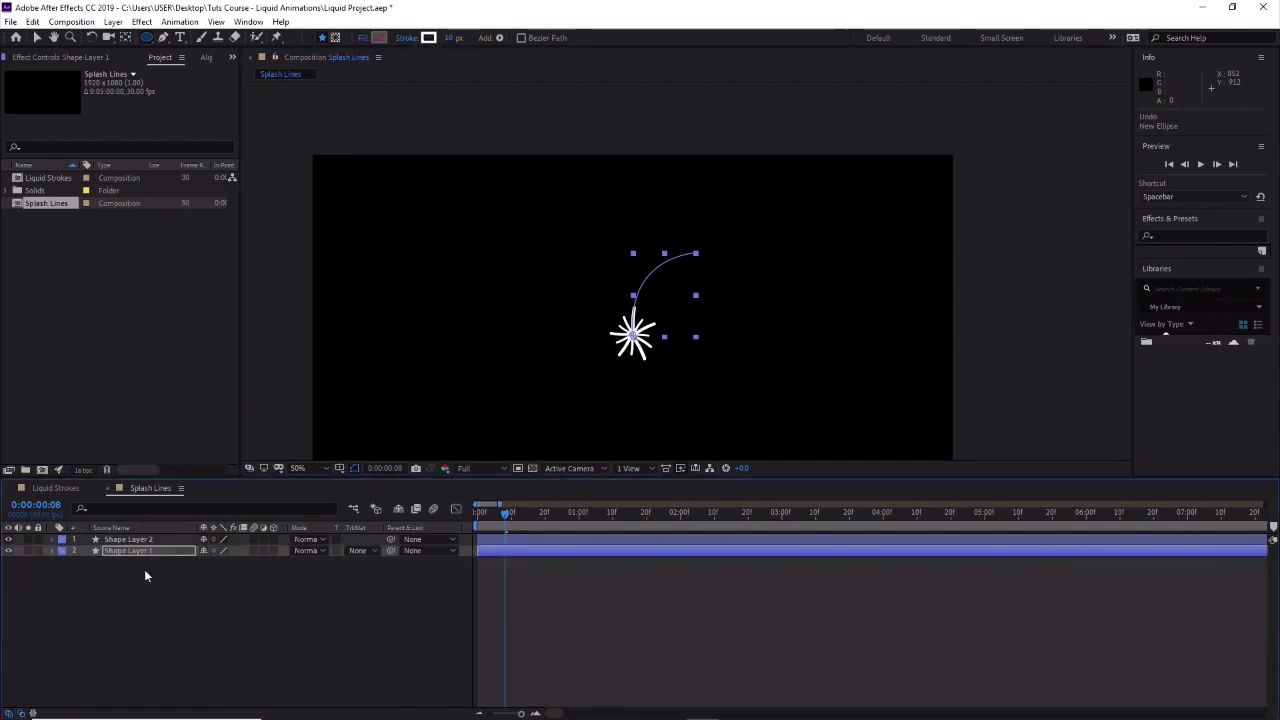
{"action": "left_click", "coordinate": [145, 570]}
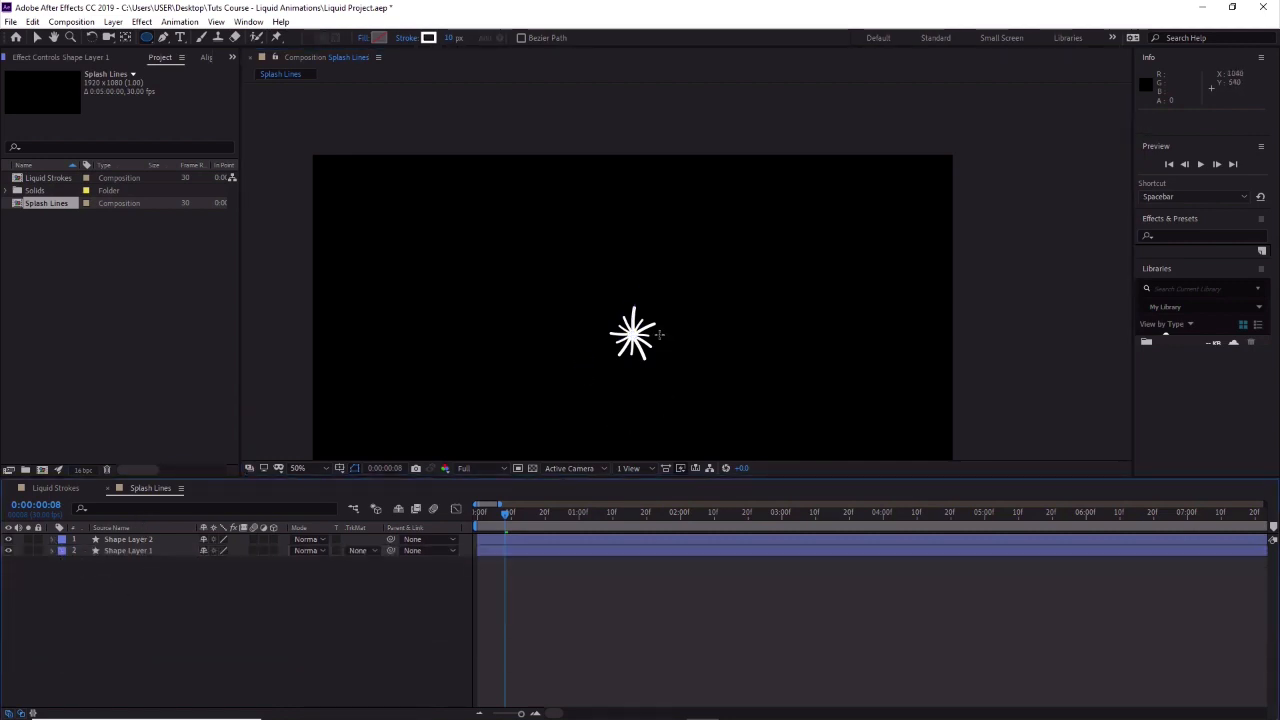
{"action": "left_click_drag", "start_coordinate": [659, 334], "coordinate": [690, 370]}
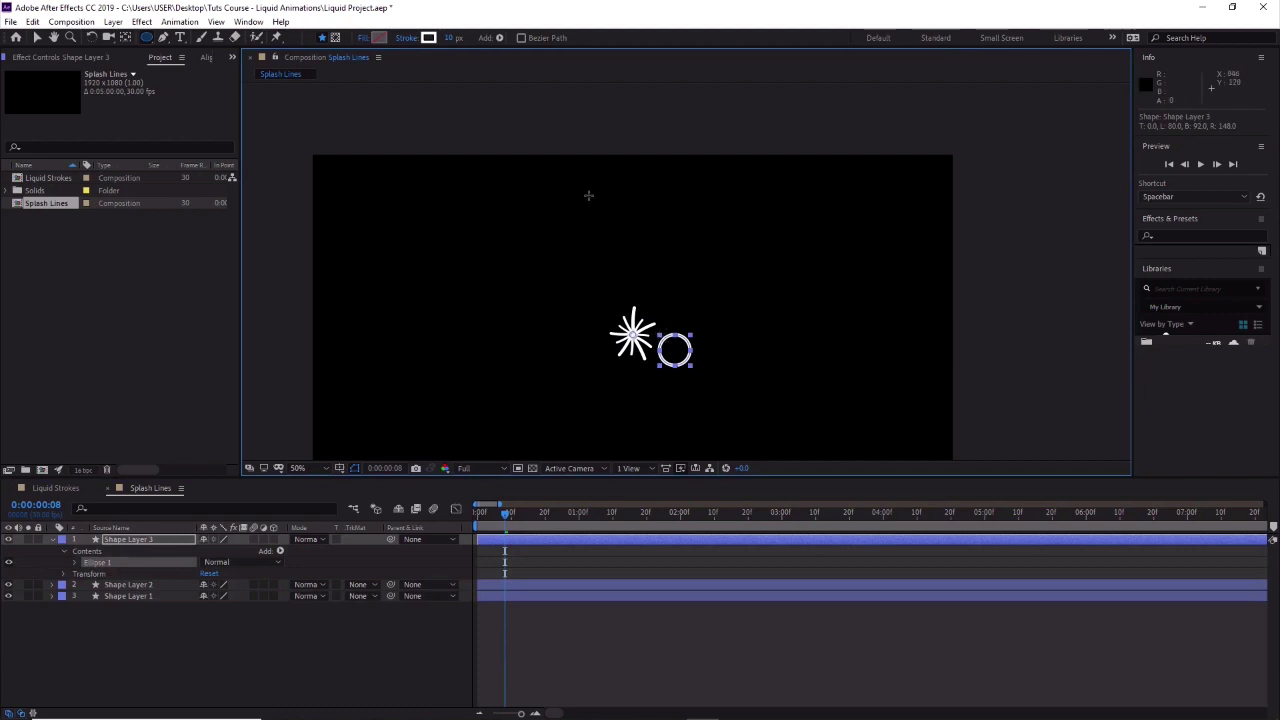
Give the circle a solid white fill (FFFFFF) and set its stroke to none.
{"action": "left_click", "coordinate": [380, 42]}
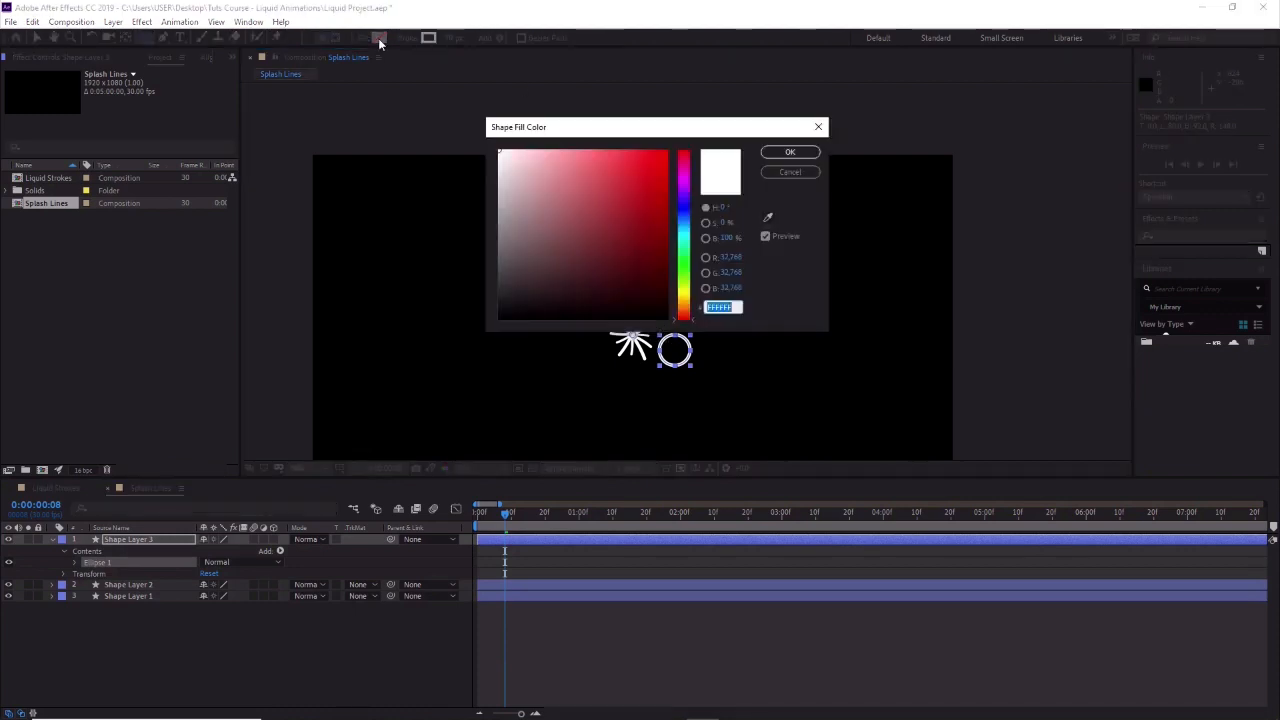
{"action": "left_click_drag", "start_coordinate": [600, 246], "coordinate": [507, 133]}
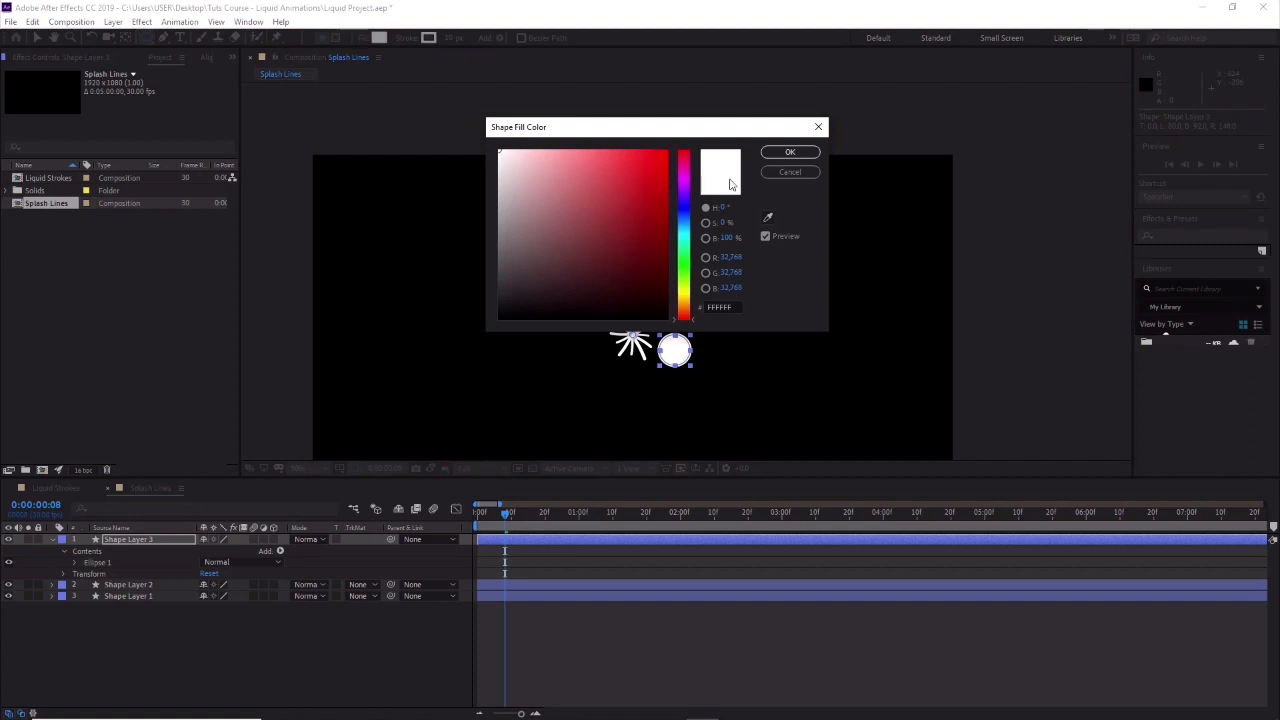
{"action": "left_click", "coordinate": [790, 152]}
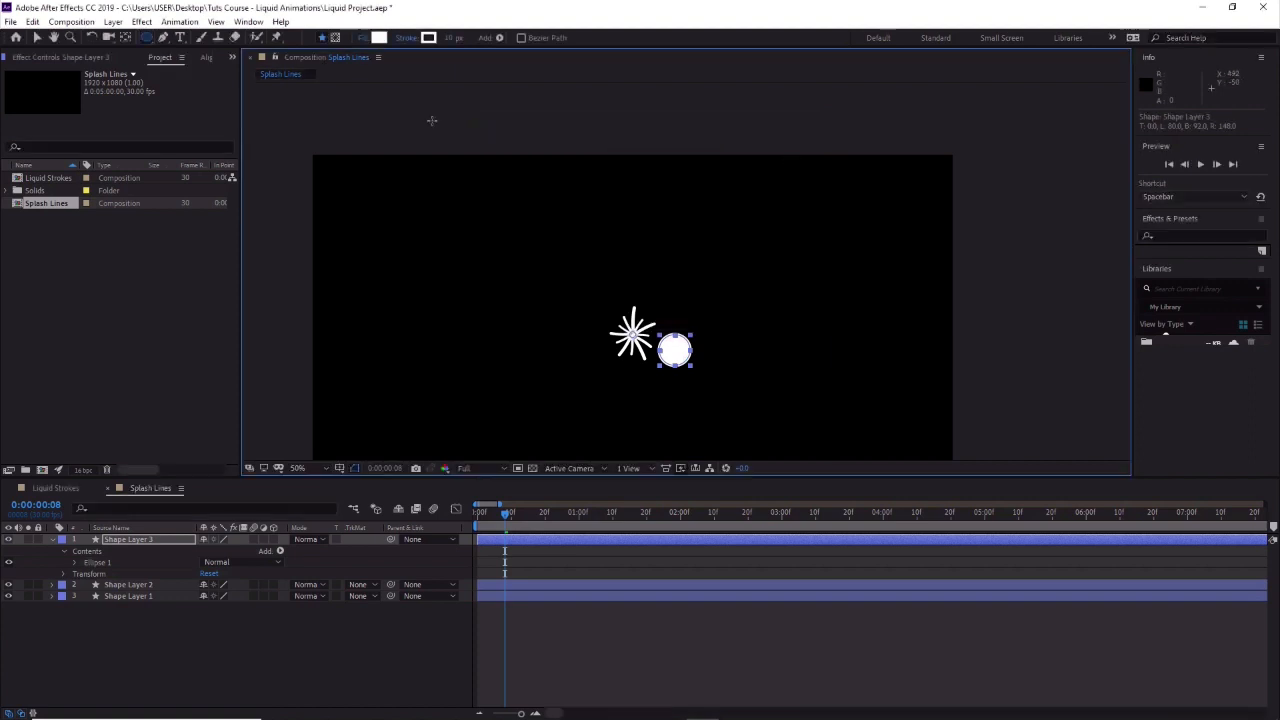
{"action": "left_click", "coordinate": [408, 38]}
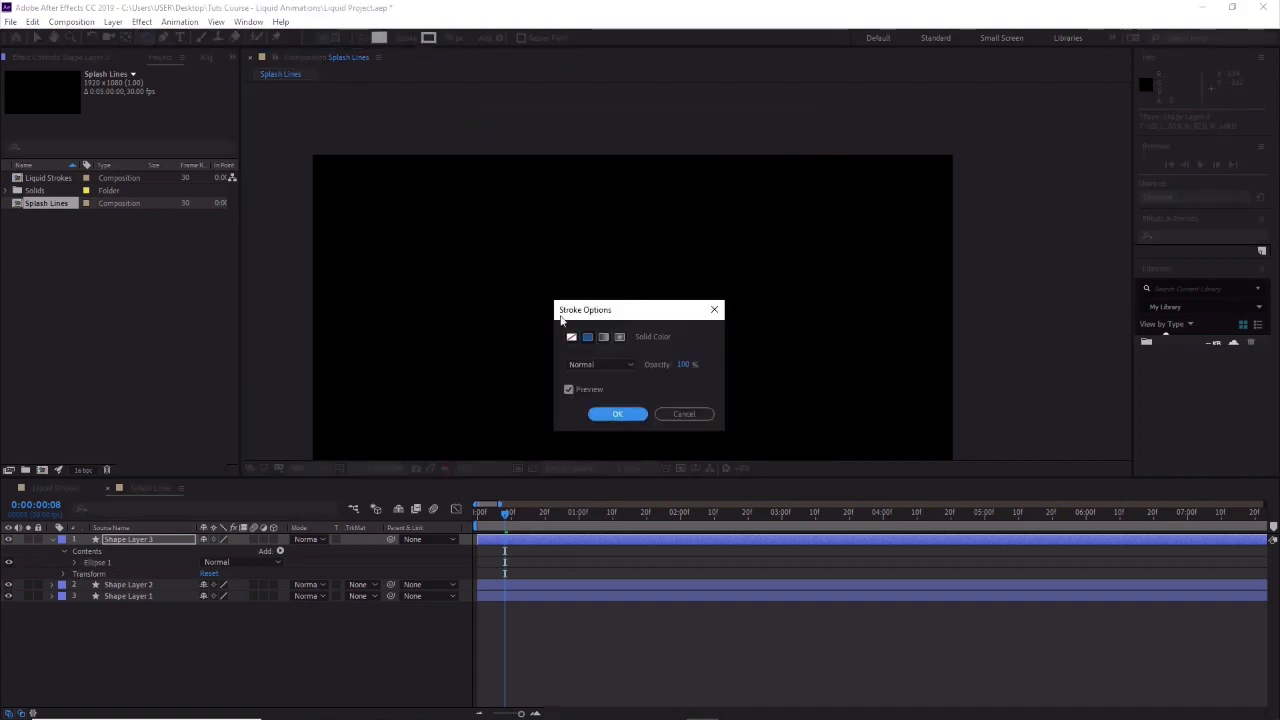
{"action": "left_click", "coordinate": [571, 337]}
{"action": "left_click", "coordinate": [617, 414]}
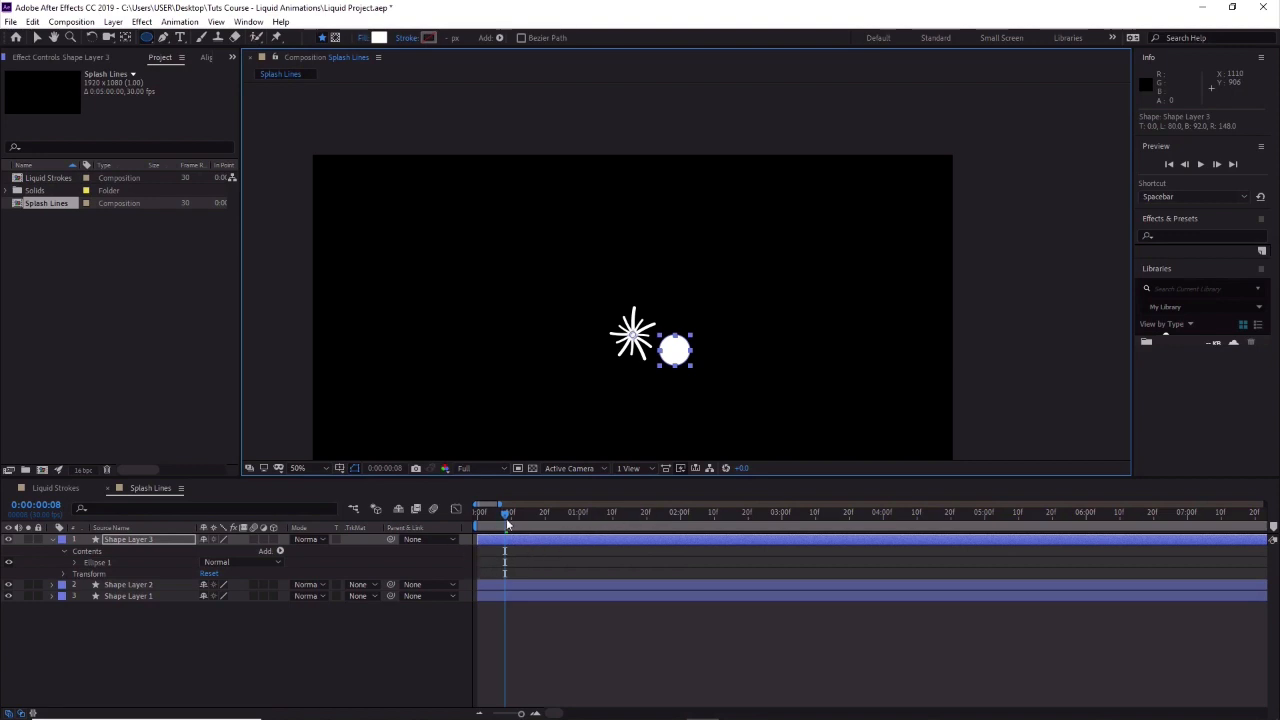
Go to frame 4 and move the white circle onto the burst's centre point.
{"action": "mouse_move", "coordinate": [506, 514]}
{"action": "left_mouse_down"}
{"action": "mouse_move", "coordinate": [495, 521]}
{"action": "mouse_move", "coordinate": [526, 521]}
{"action": "mouse_move", "coordinate": [492, 527]}
{"action": "left_mouse_up"}
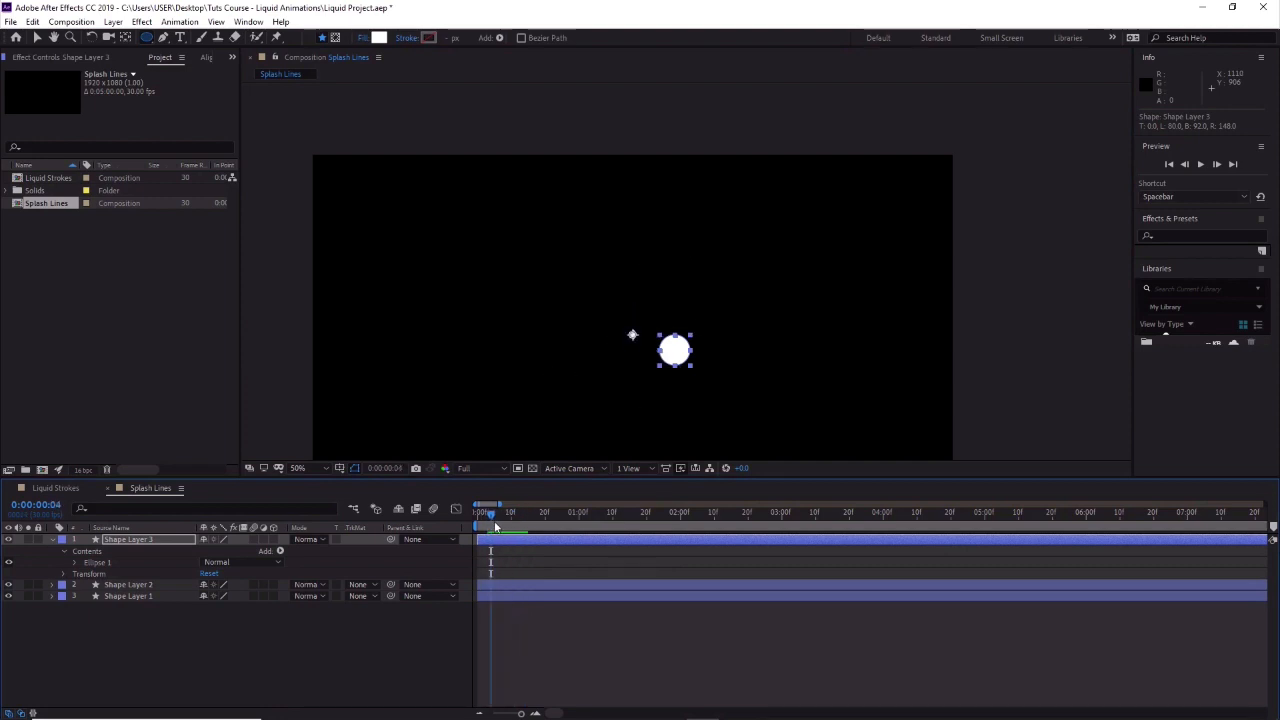
{"action": "left_click", "coordinate": [36, 37]}
{"action": "left_click_drag", "start_coordinate": [675, 355], "coordinate": [634, 341]}
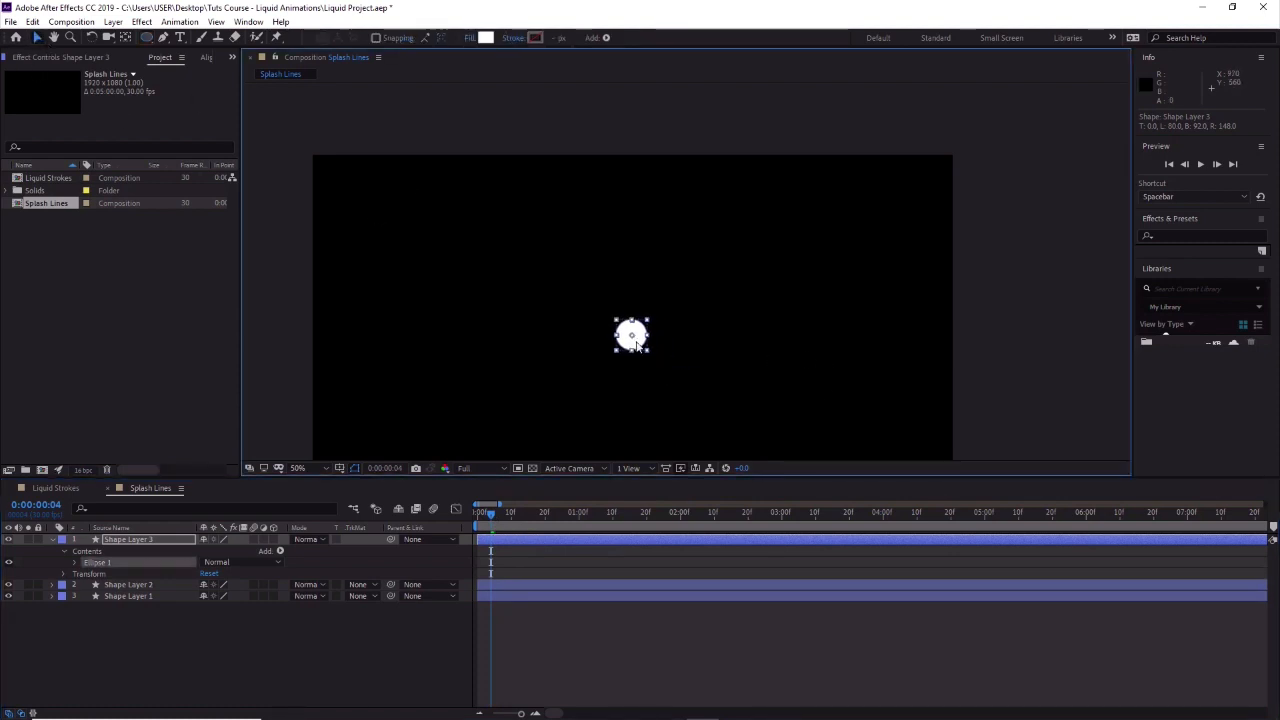
Add a Scale keyframe of 0% at frame 4 in the transform properties of Ellipse 1.
{"action": "left_click", "coordinate": [73, 563]}
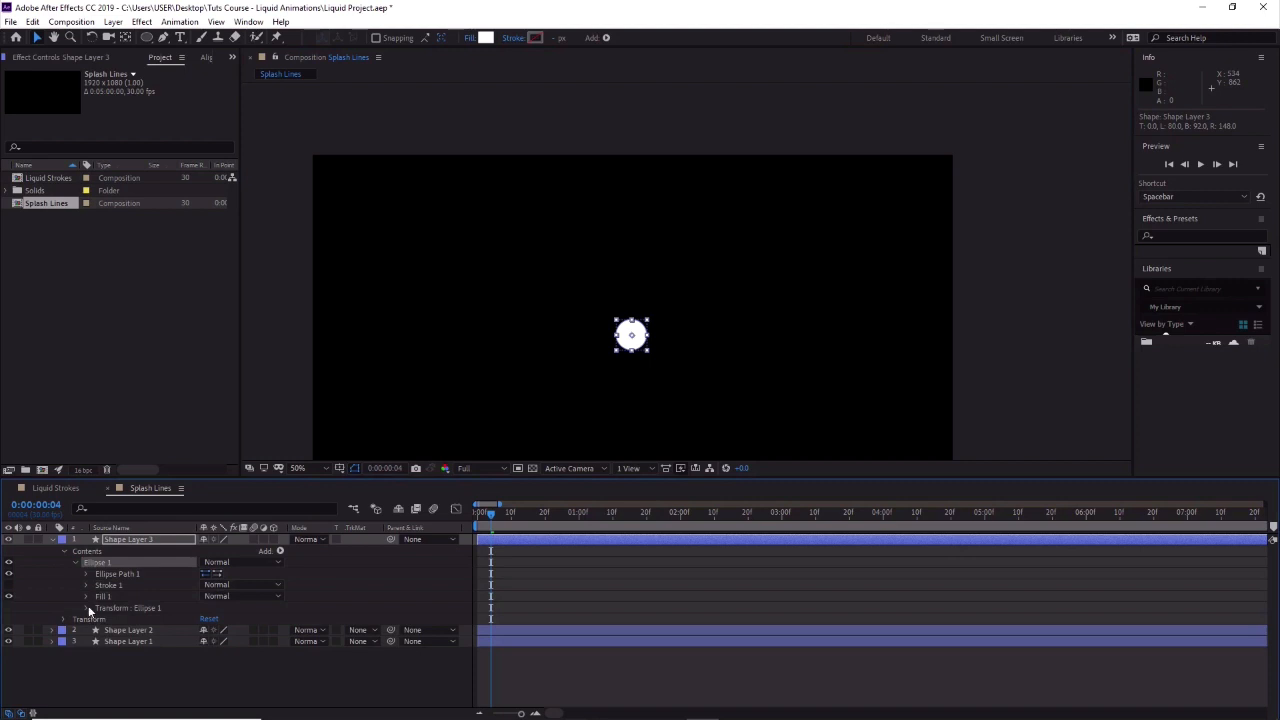
{"action": "left_click", "coordinate": [88, 608]}
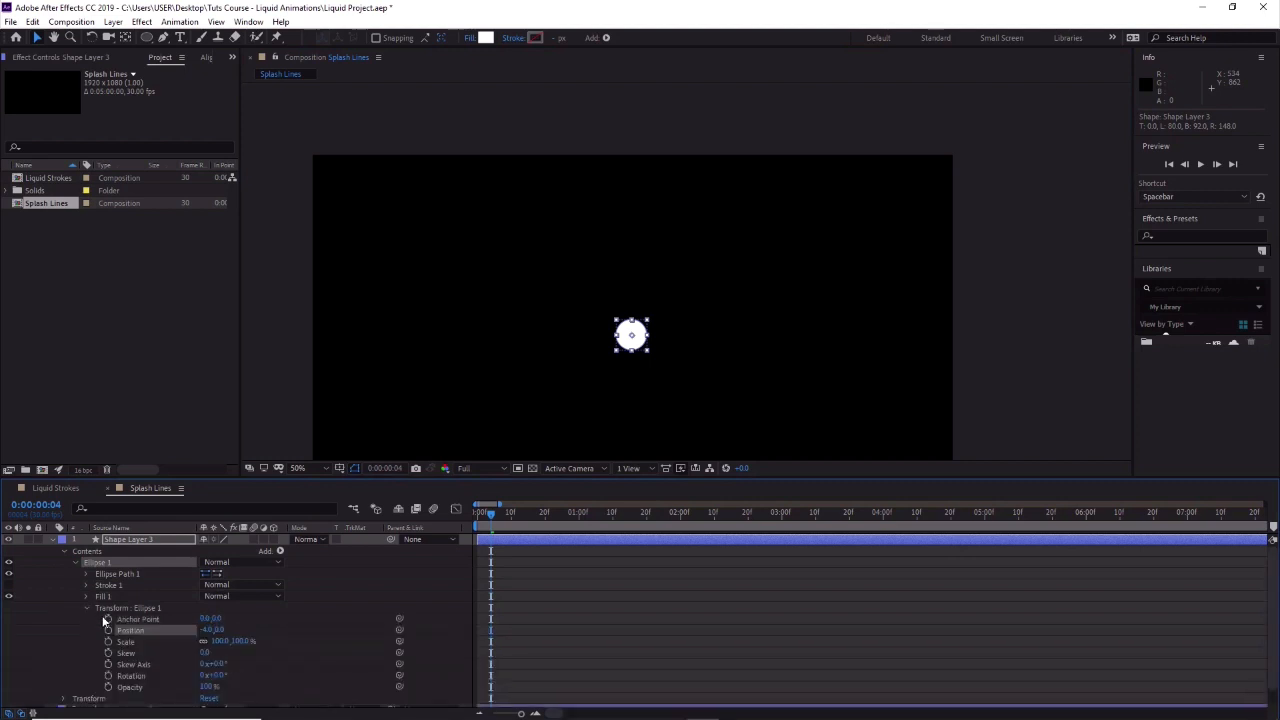
{"action": "left_click", "coordinate": [132, 641]}
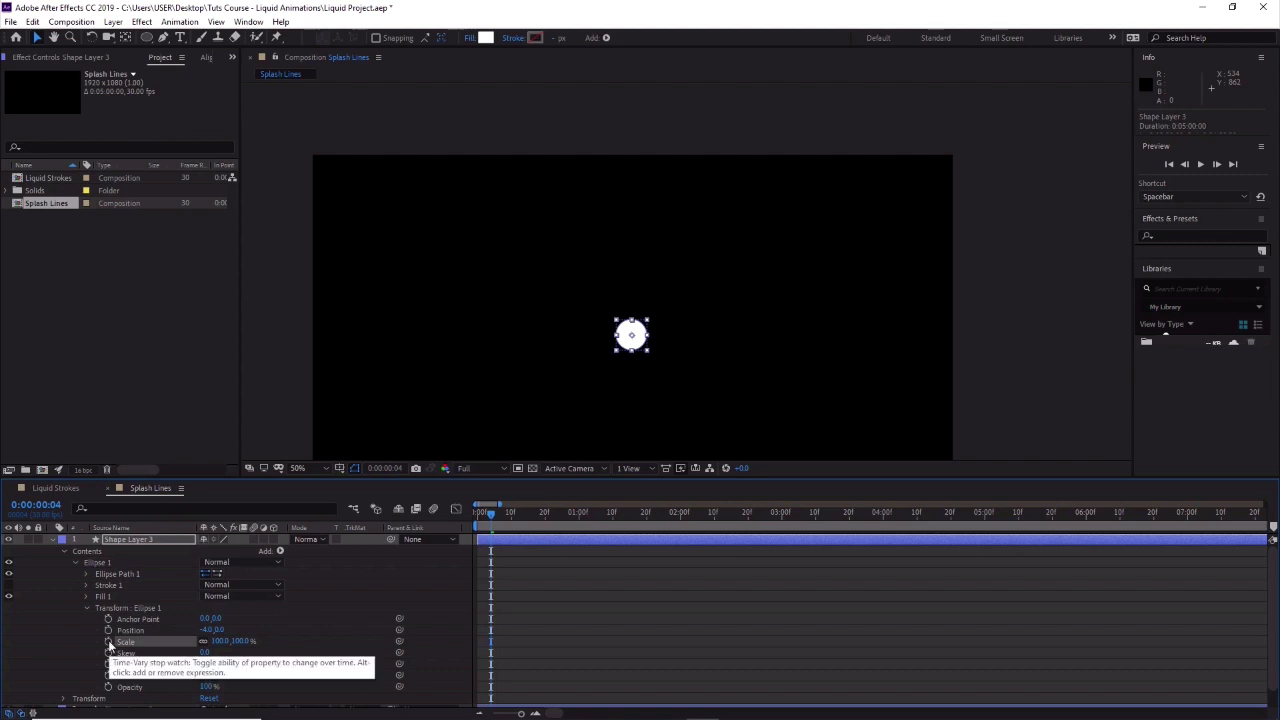
{"action": "left_click", "coordinate": [108, 641]}
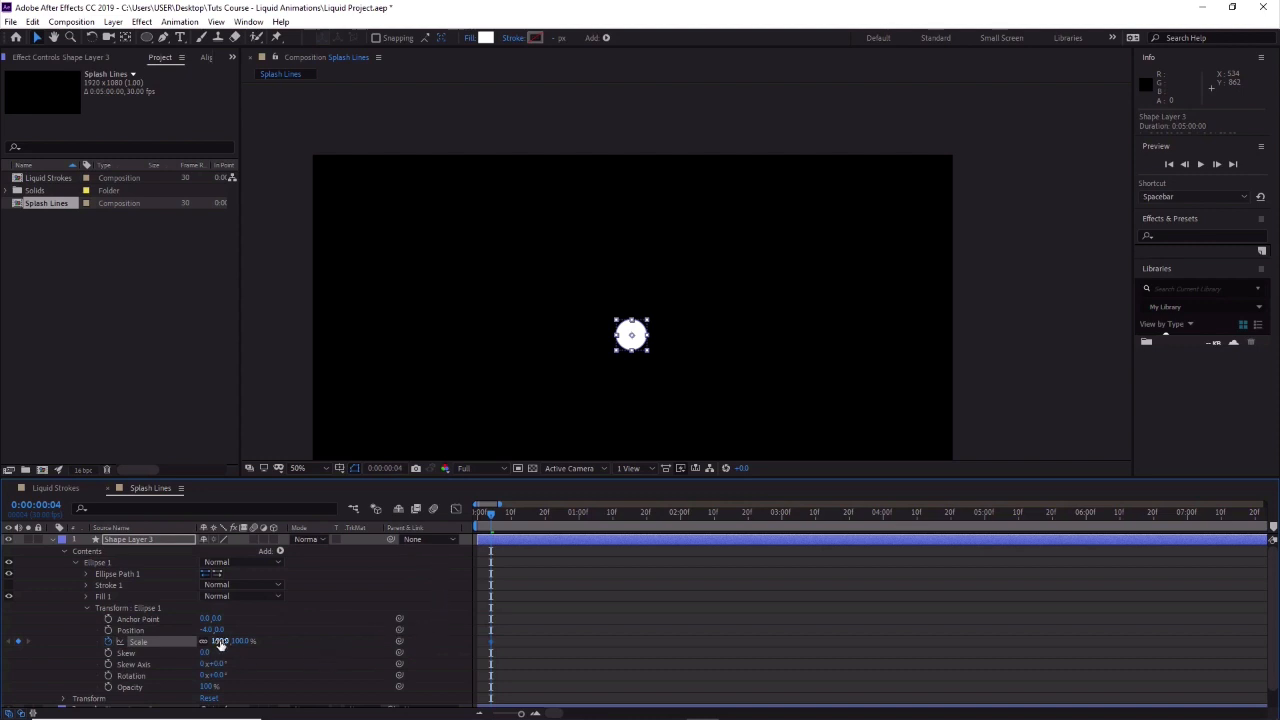
{"action": "left_click_drag", "start_coordinate": [221, 645], "coordinate": [224, 646]}
{"action": "left_click", "coordinate": [220, 641]}
{"action": "type", "text": "0"}
Set the Scale of Ellipse 1 to 150% at frame 11.
{"action": "left_click_drag", "start_coordinate": [491, 516], "coordinate": [515, 537]}
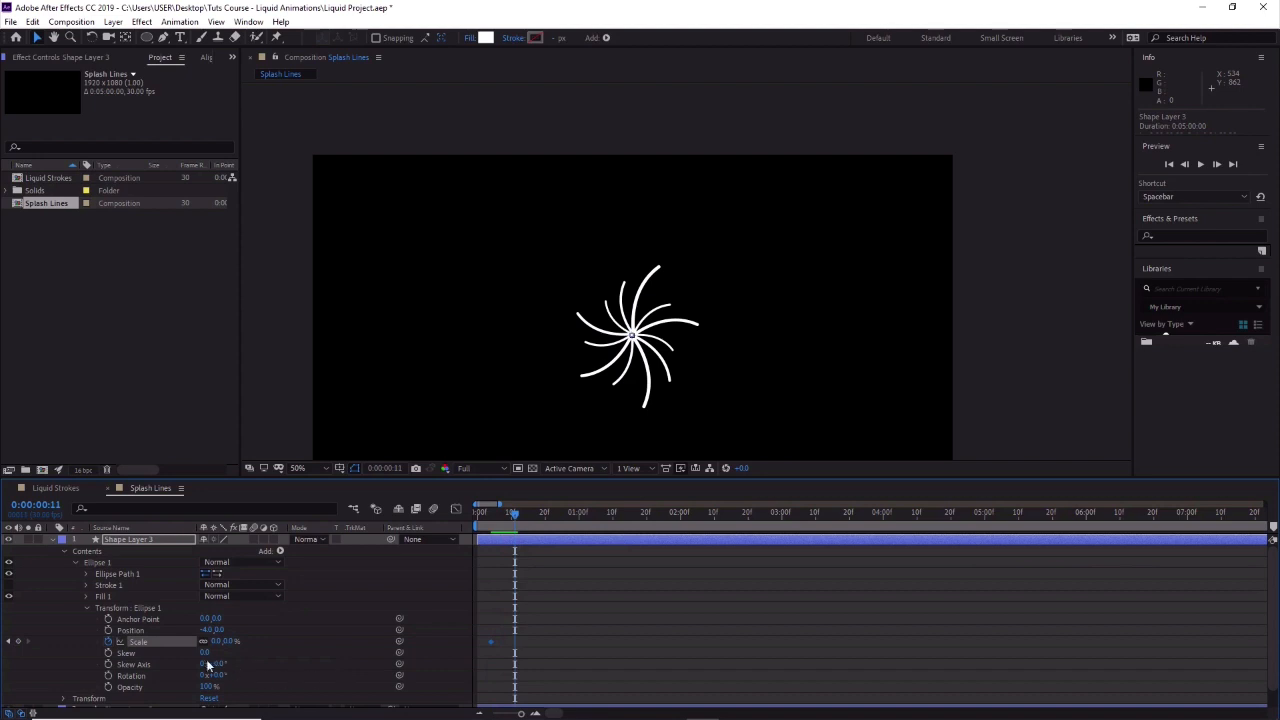
{"action": "left_click", "coordinate": [214, 641]}
{"action": "type", "text": "150"}
{"action": "key", "text": "Return"}
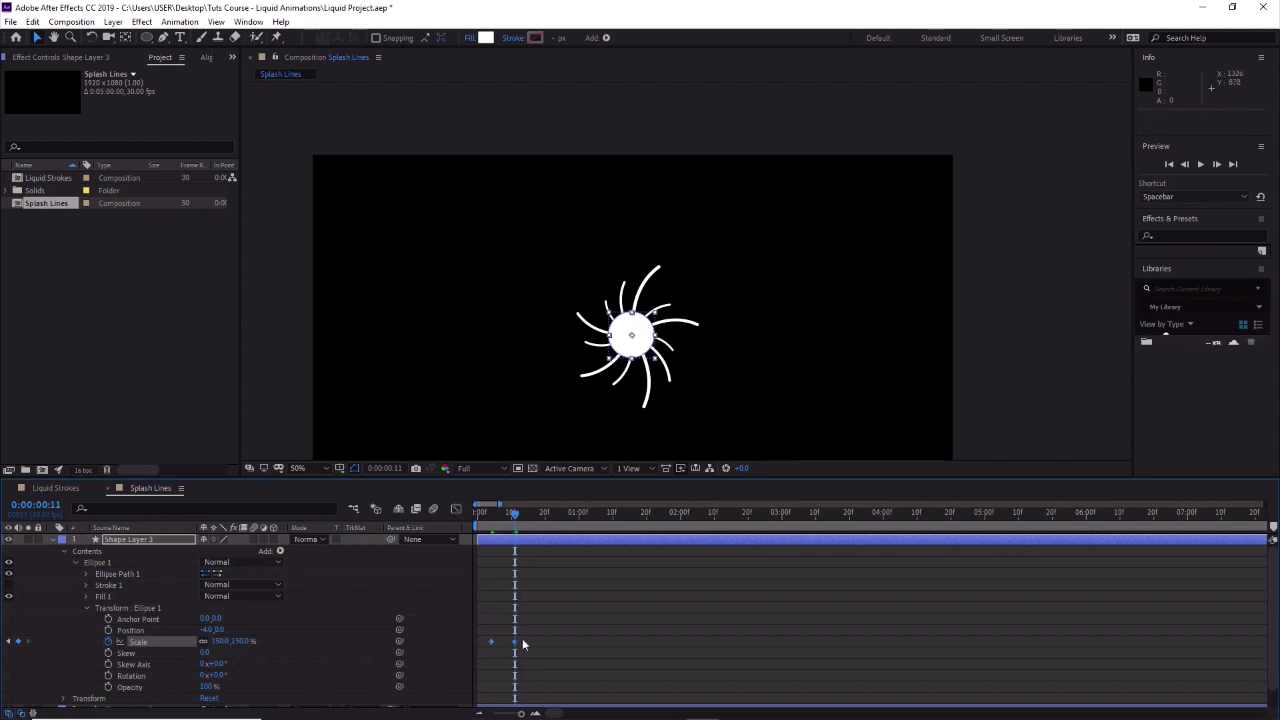
Ease both Scale keyframes and move the 150% keyframe to frame 19 in the speed graph.
{"action": "left_click_drag", "start_coordinate": [522, 638], "coordinate": [484, 649]}
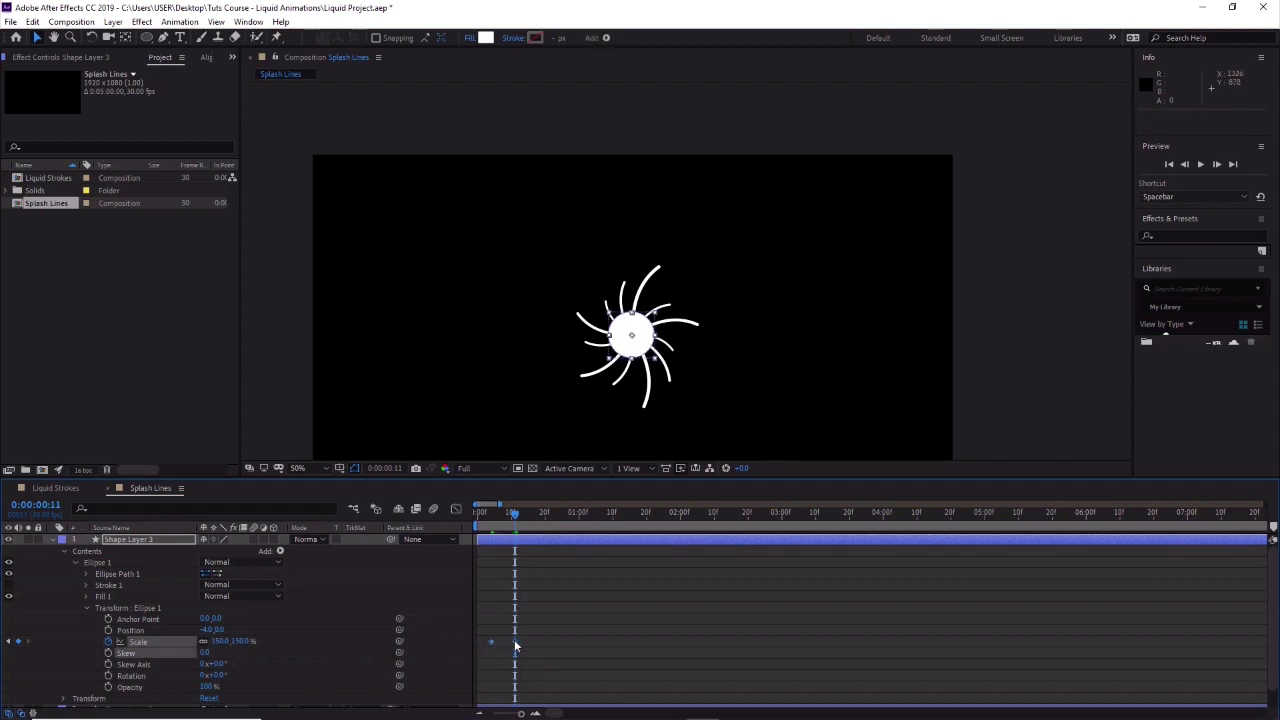
{"action": "mouse_move", "coordinate": [515, 647]}
{"action": "left_click", "coordinate": [456, 510]}
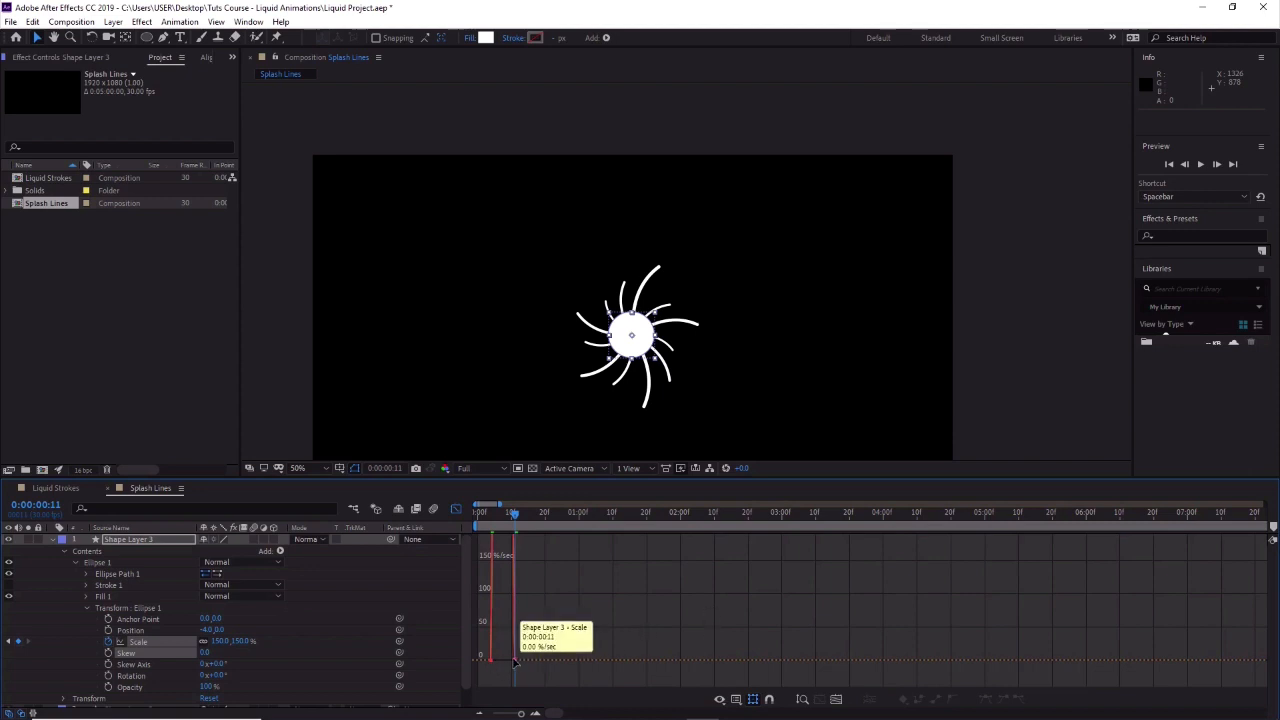
{"action": "left_click_drag", "start_coordinate": [516, 662], "coordinate": [543, 663]}
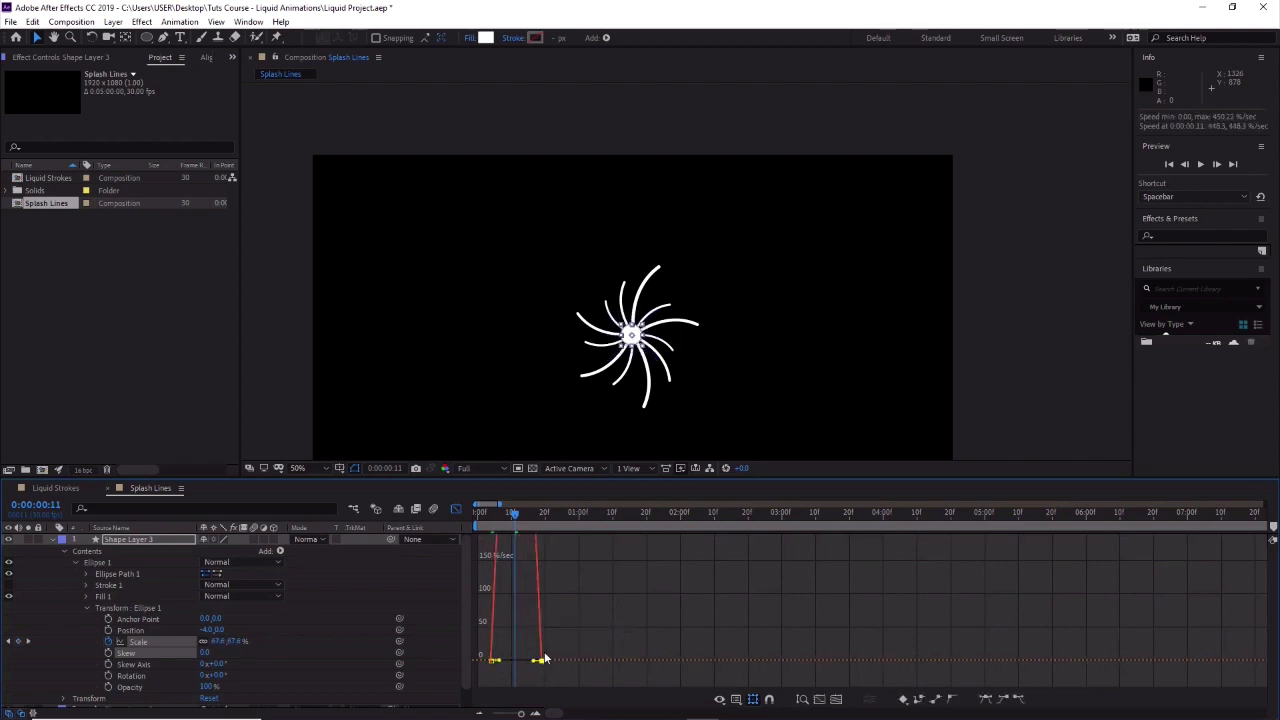
Shorten the outgoing ease handle of the first Scale keyframe so the circle's growth starts faster.
{"action": "scroll", "coordinate": [545, 655], "scroll_direction": "up", "scroll_amount": 4}
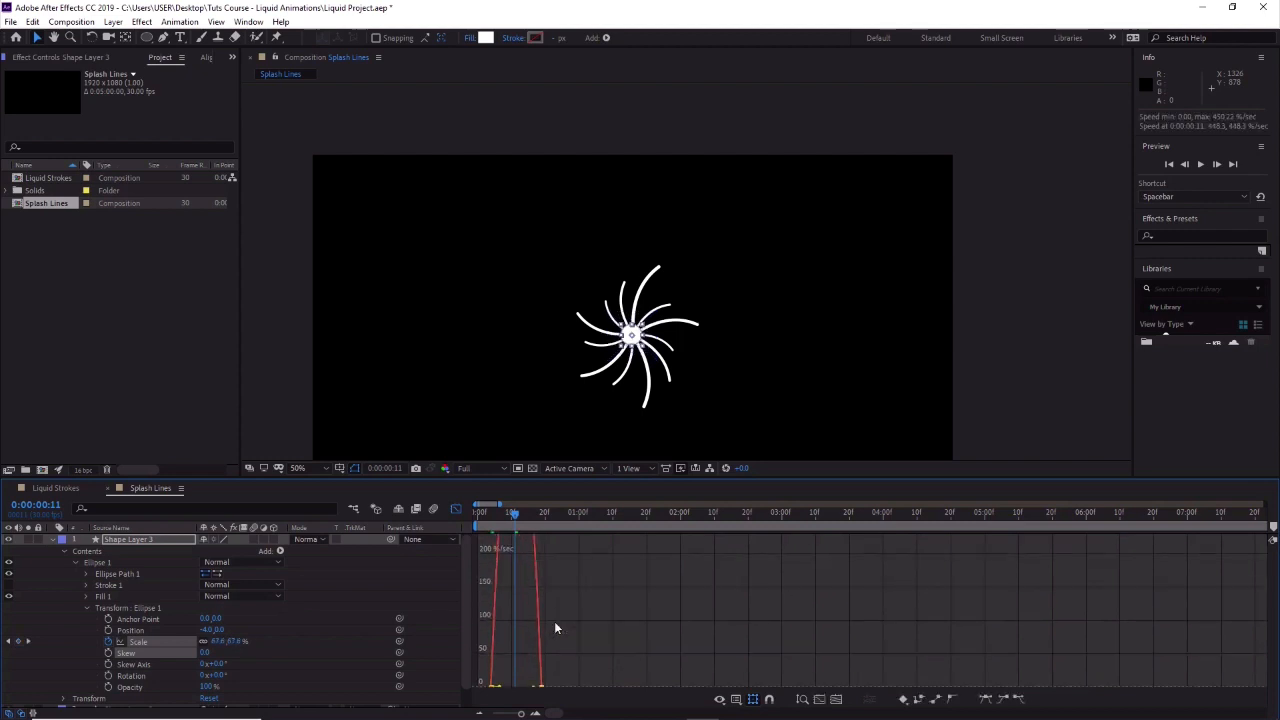
{"action": "scroll", "coordinate": [556, 629], "scroll_direction": "down", "scroll_amount": 4}
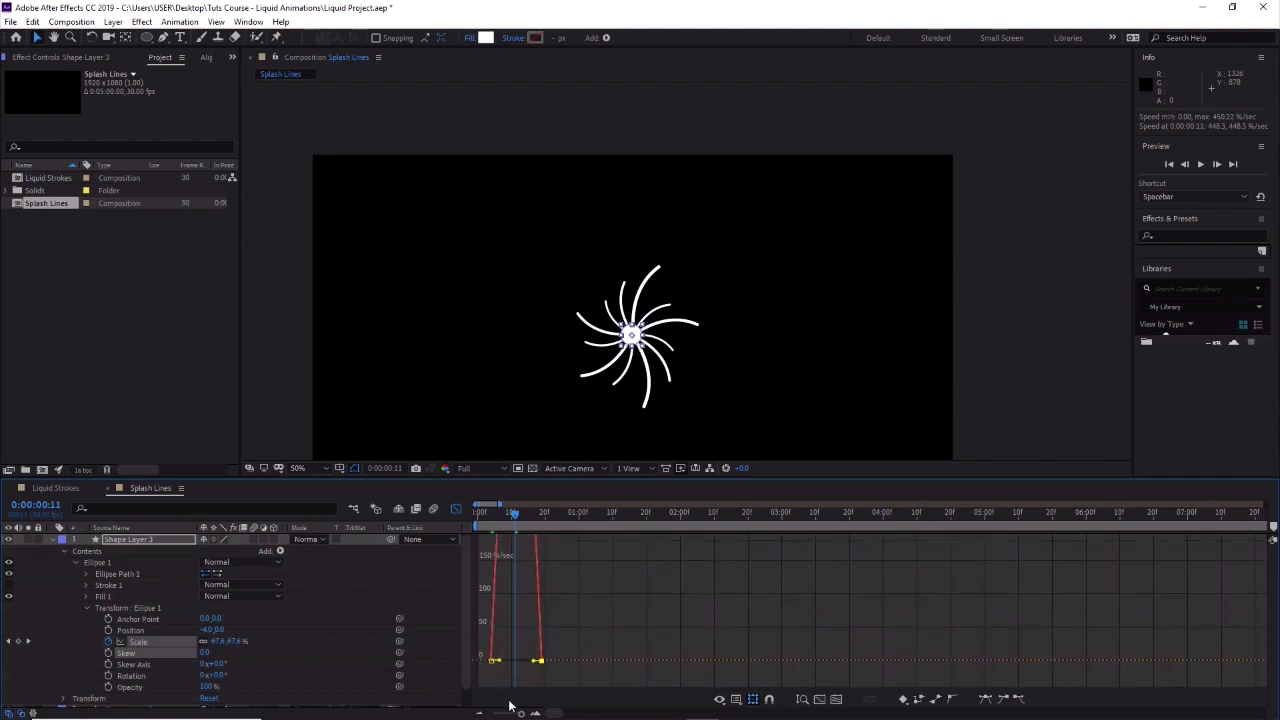
{"action": "left_click_drag", "start_coordinate": [517, 714], "coordinate": [522, 714]}
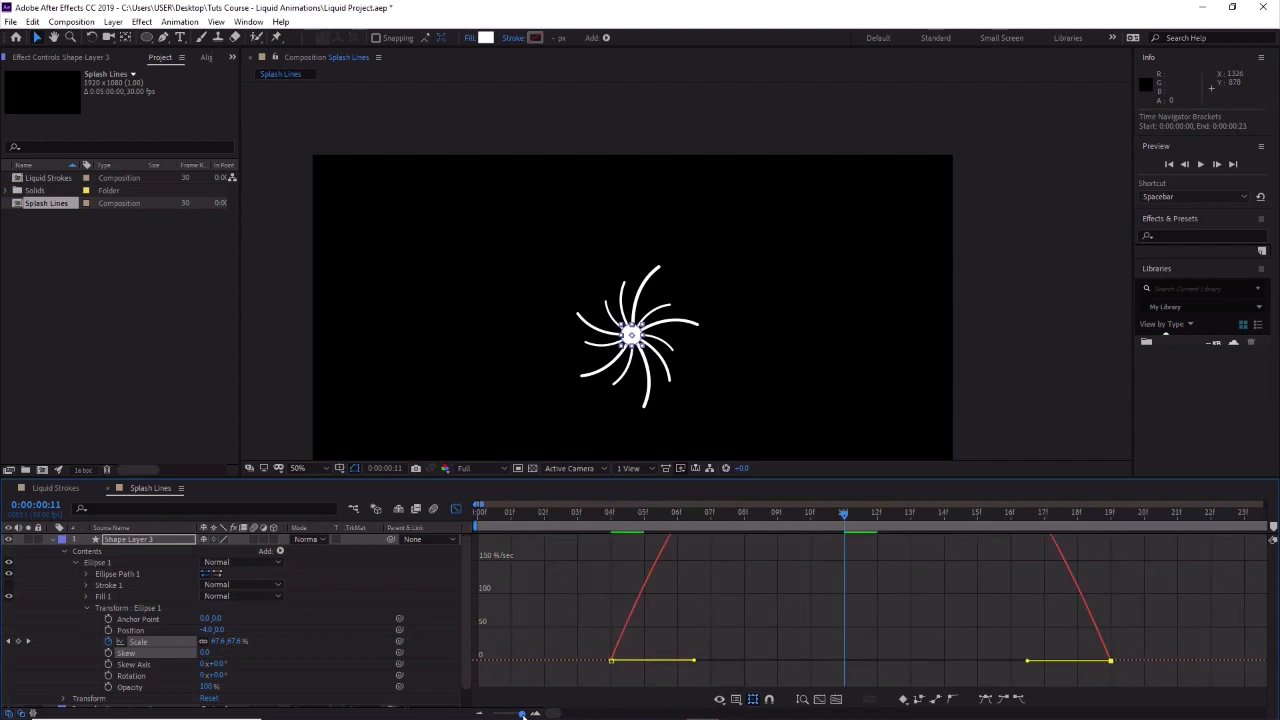
{"action": "left_click_drag", "start_coordinate": [692, 664], "coordinate": [655, 660]}
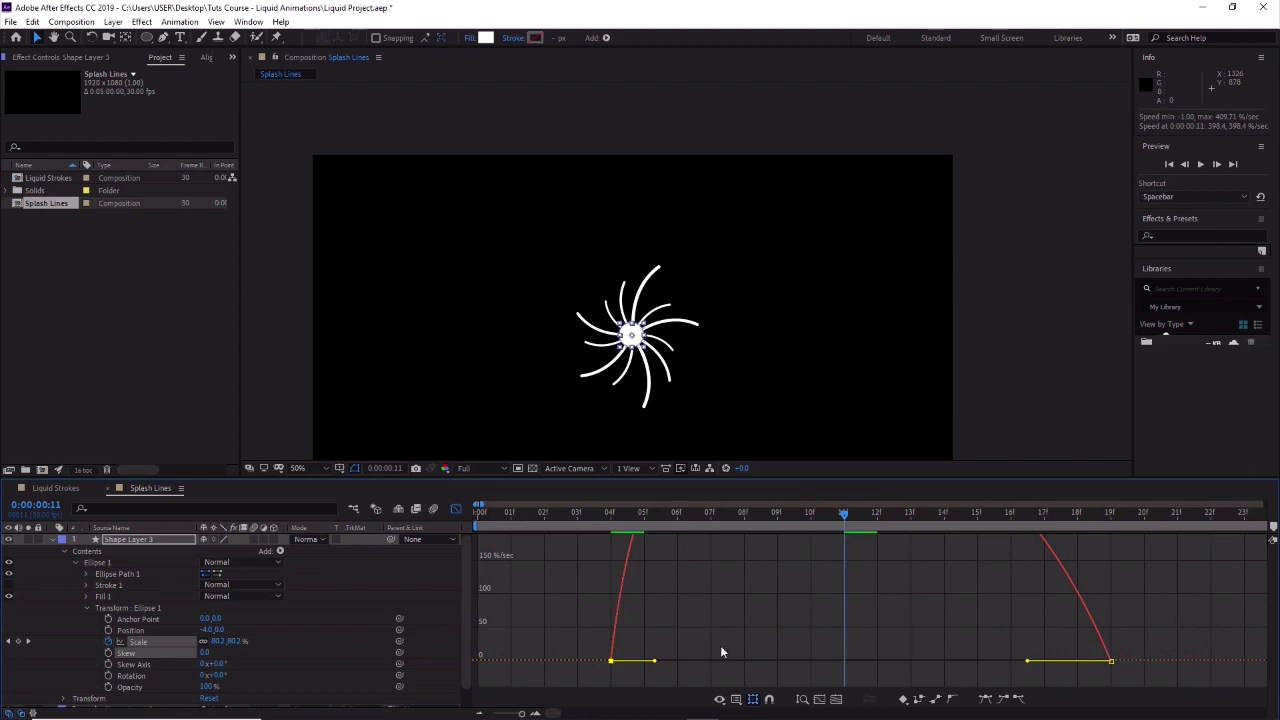
Close the graph view and preview the circle's scale animation from the start of the composition.
{"action": "left_click", "coordinate": [460, 510]}
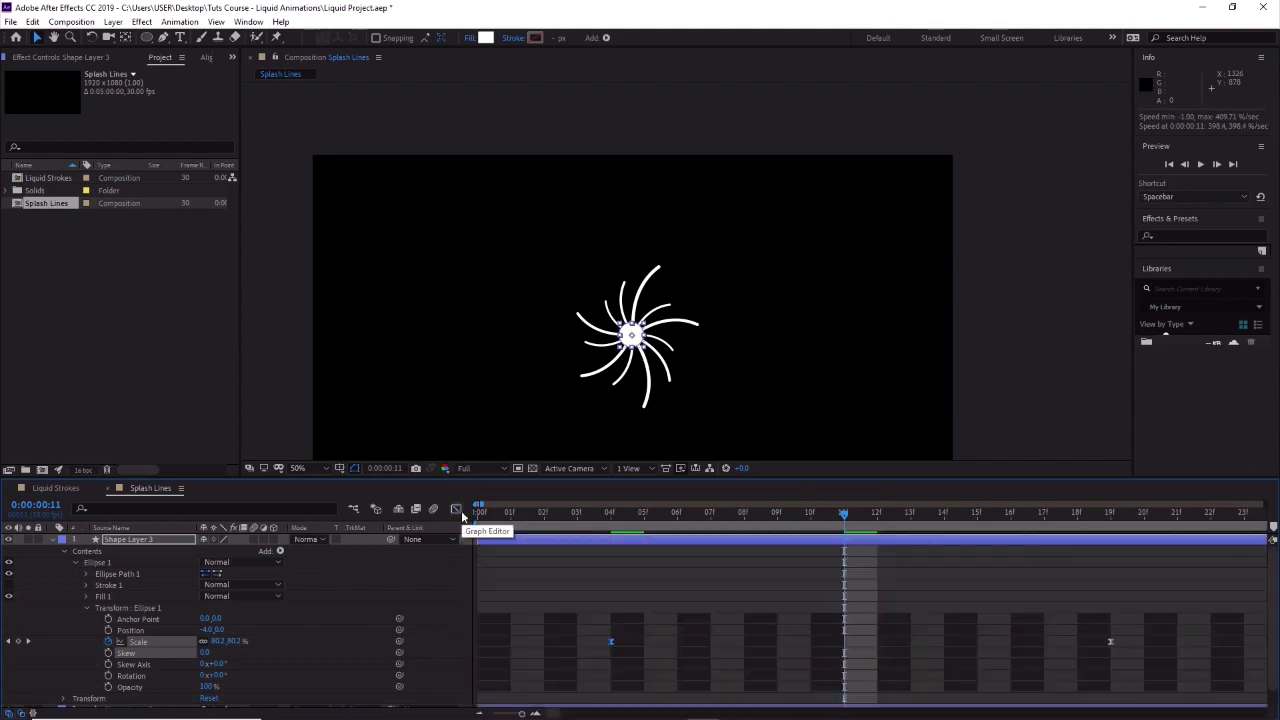
{"action": "left_click_drag", "start_coordinate": [843, 518], "coordinate": [562, 549]}
{"action": "left_click_drag", "start_coordinate": [521, 713], "coordinate": [508, 714]}
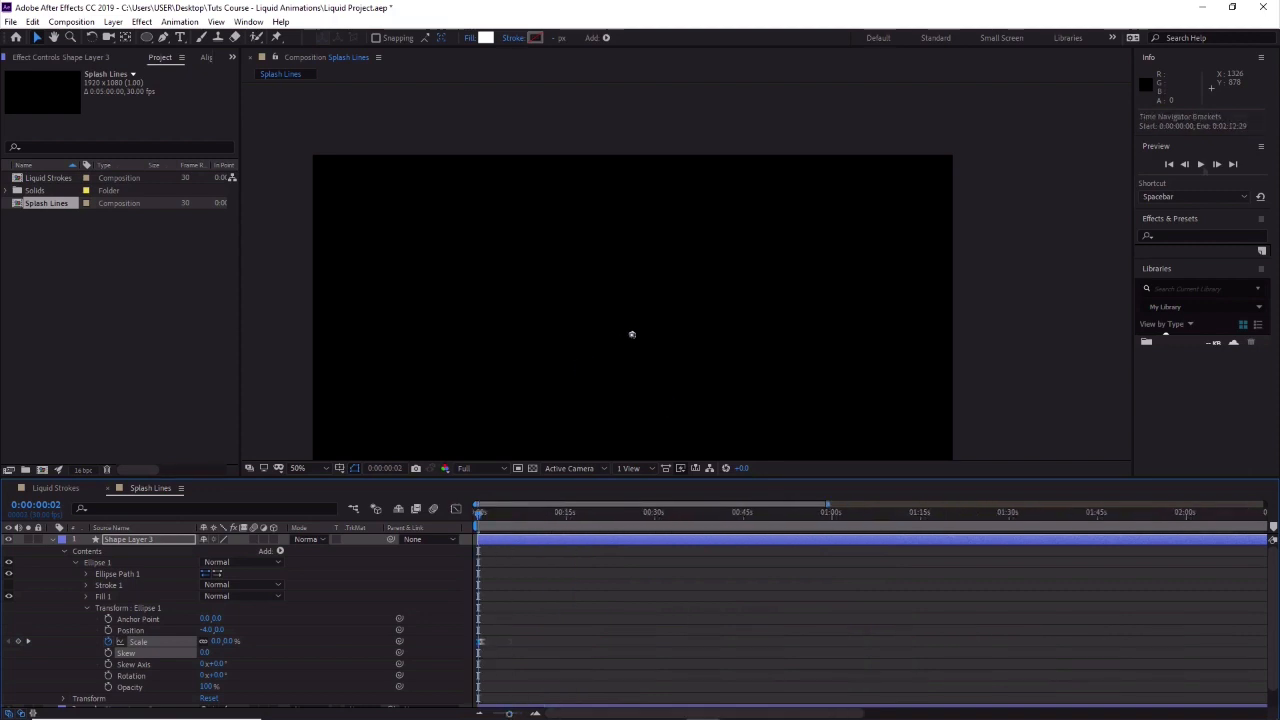
{"action": "key", "text": "space"}
{"action": "left_click", "coordinate": [1202, 166]}
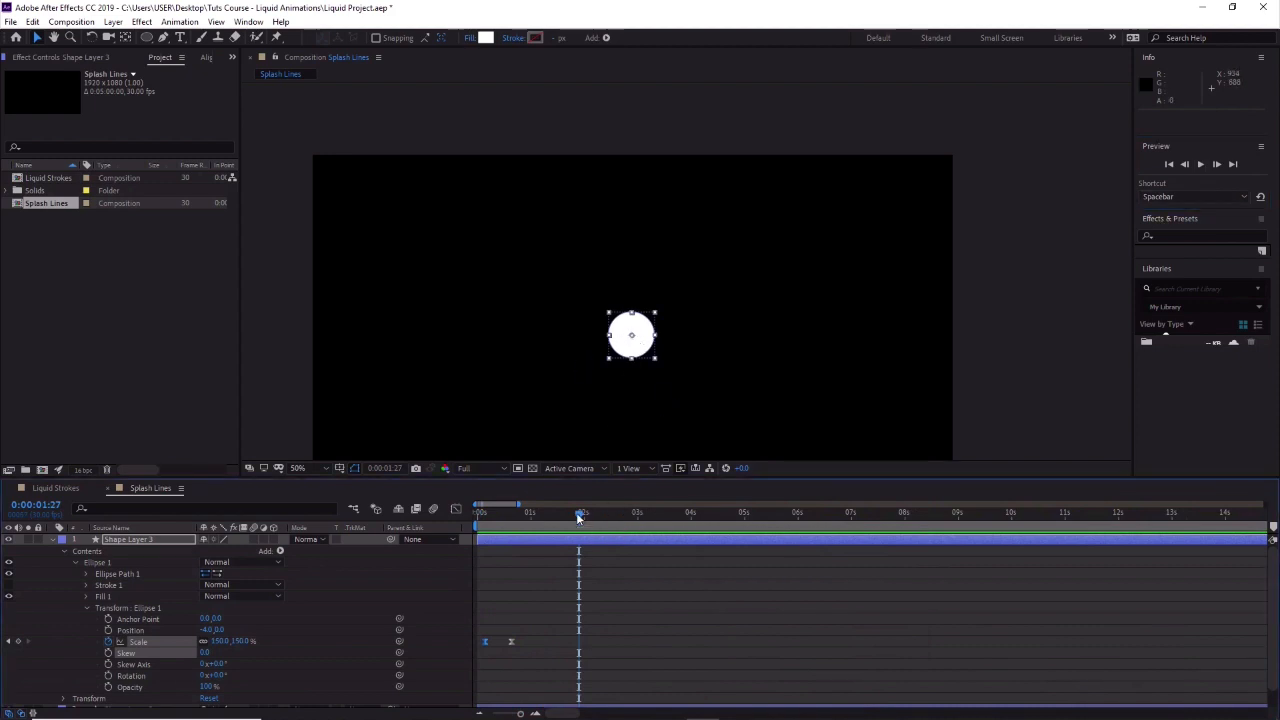
Set the Scale of Ellipse 1 to 0% at frame 27.
{"action": "left_click_drag", "start_coordinate": [578, 517], "coordinate": [524, 527]}
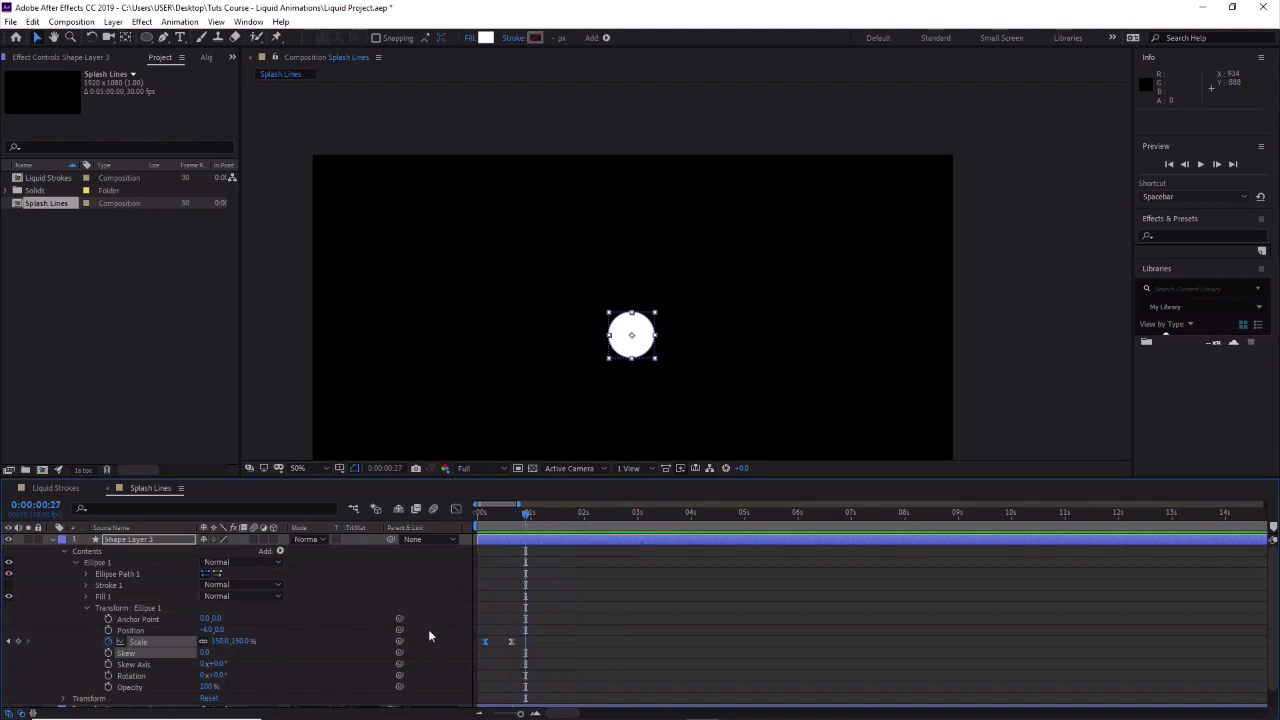
{"action": "left_click", "coordinate": [243, 640]}
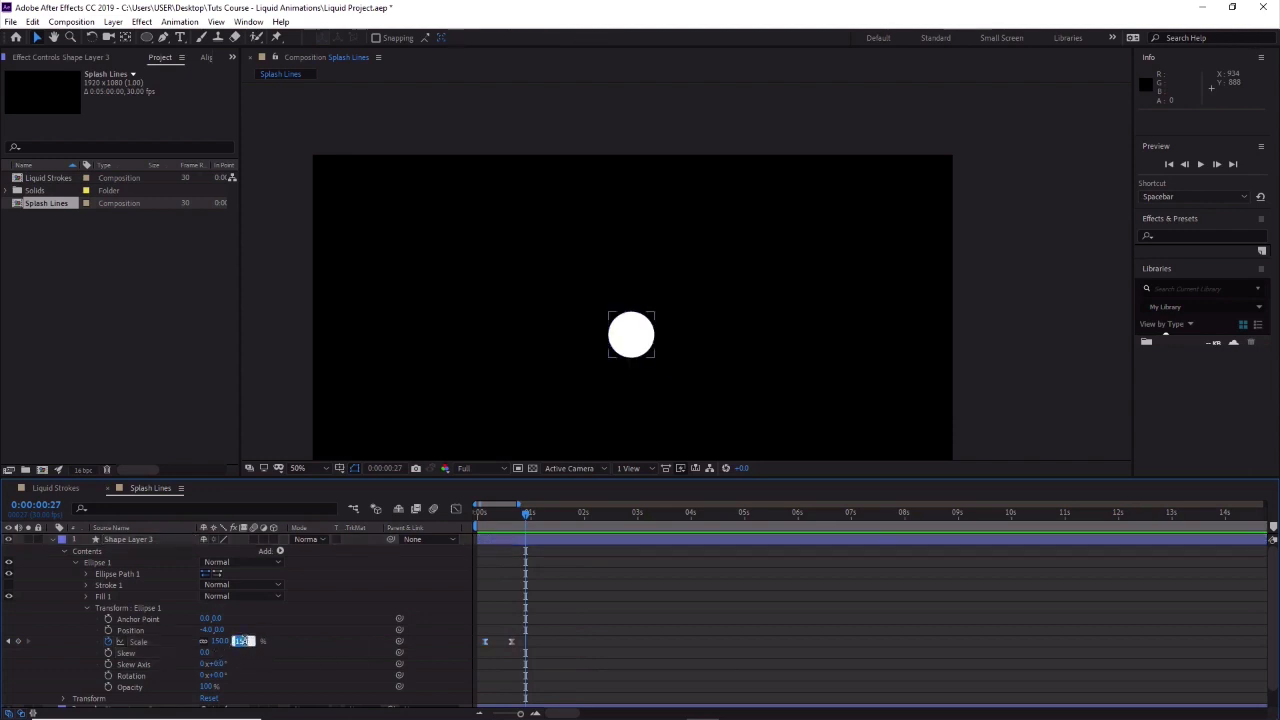
{"action": "type", "text": "0"}
{"action": "left_click", "coordinate": [214, 641]}
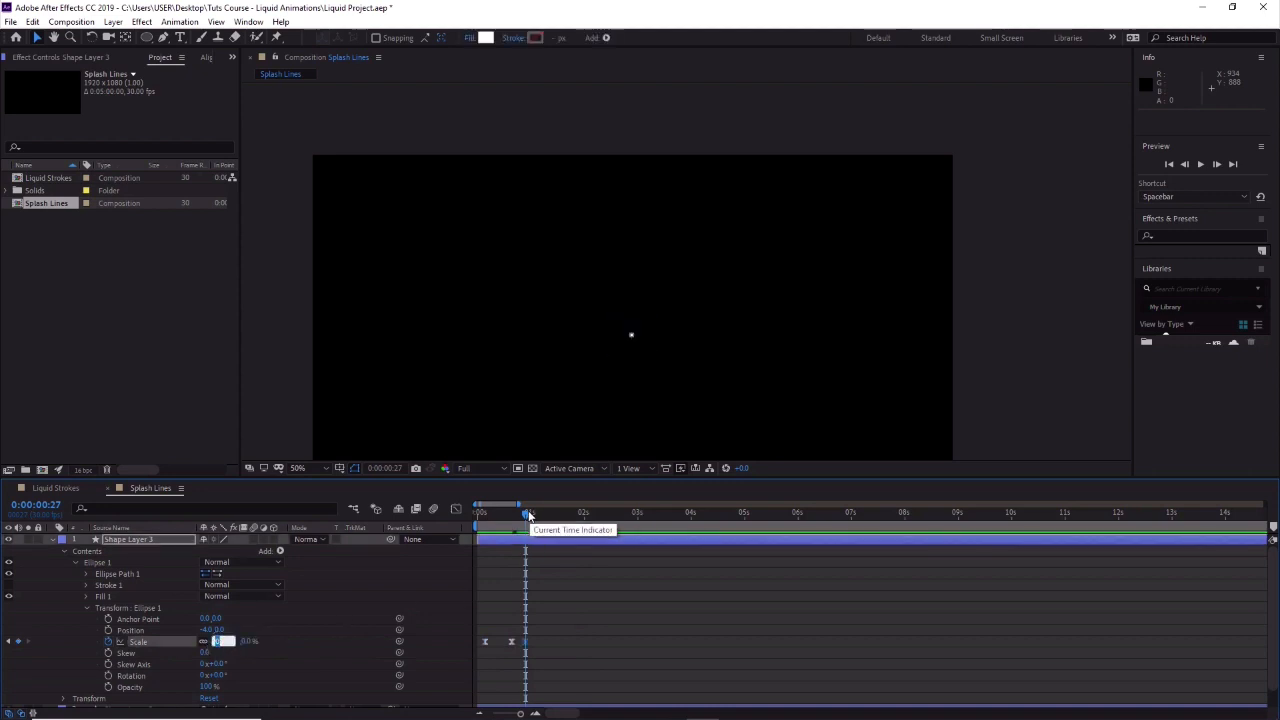
Play the composition from frame 0 to review the circle growing and shrinking.
{"action": "left_click_drag", "start_coordinate": [529, 515], "coordinate": [476, 519]}
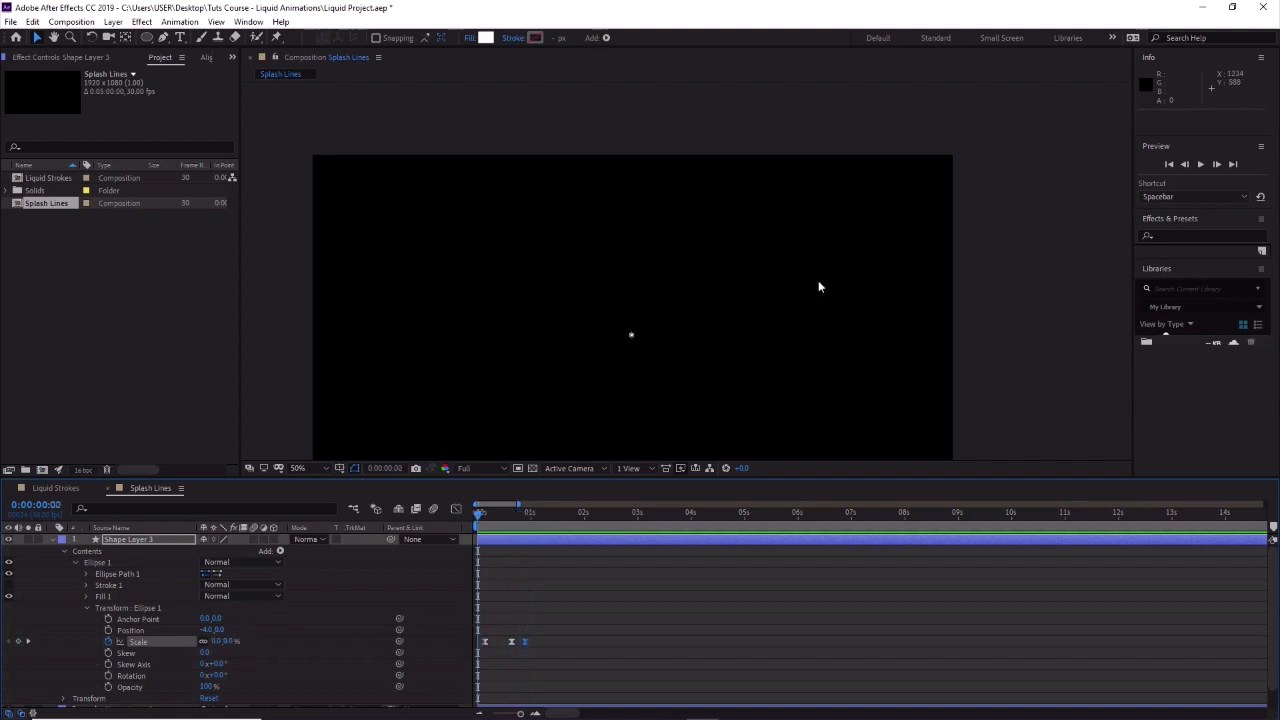
{"action": "left_click", "coordinate": [1203, 165]}
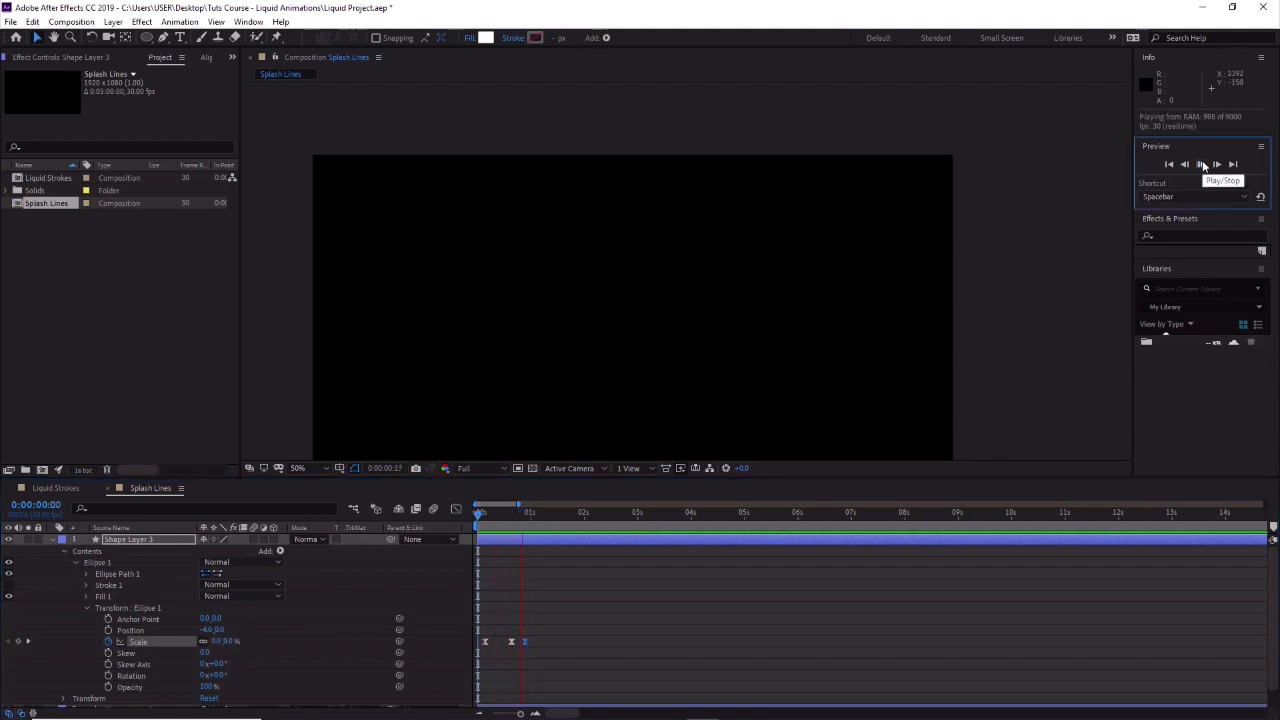
{"action": "left_click", "coordinate": [1203, 165]}
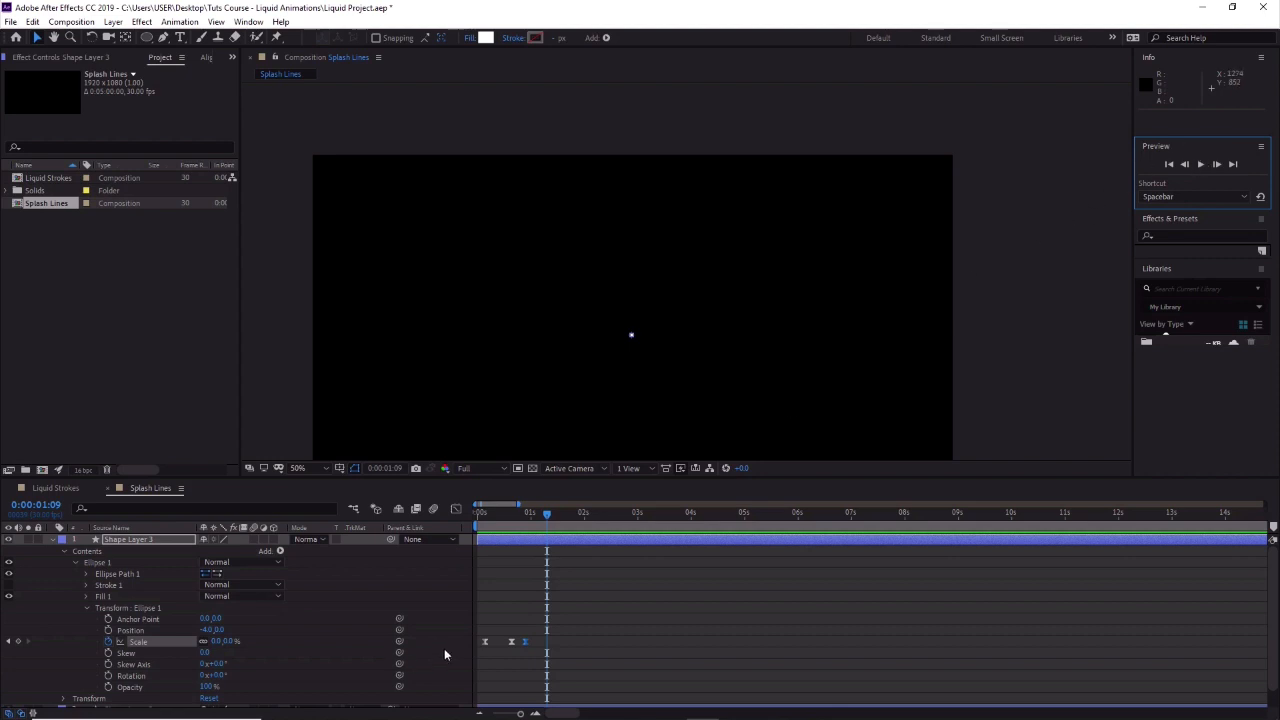
Pre-compose Shape Layers 1, 2 and 3 into a new composition named Splash.
{"action": "left_click", "coordinate": [52, 539]}
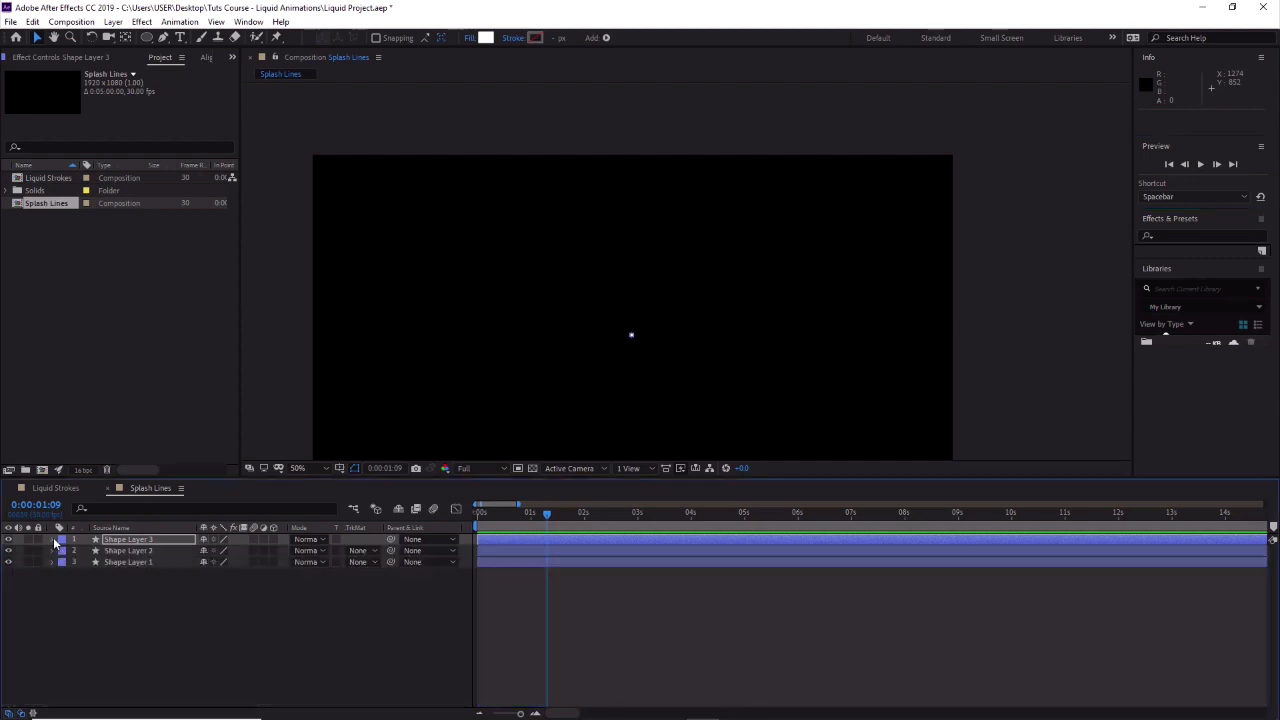
{"action": "left_click", "coordinate": [130, 561], "text": "shift"}
{"action": "right_click", "coordinate": [142, 541]}
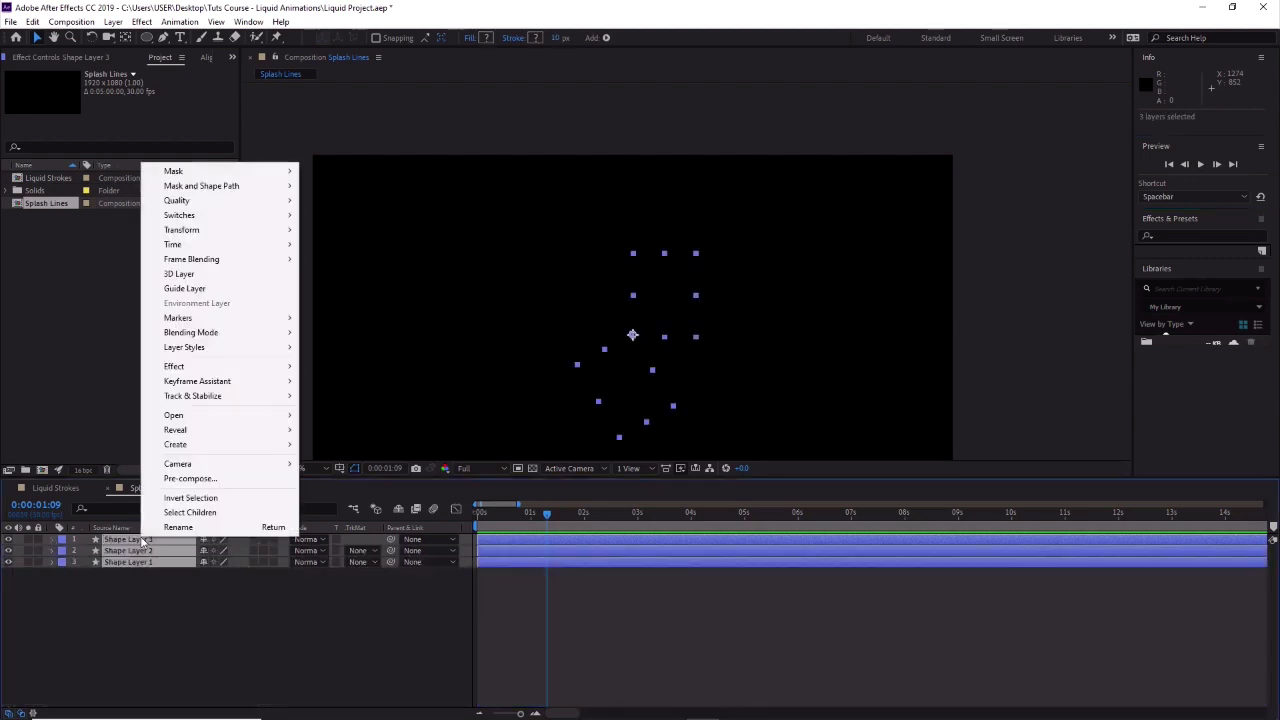
{"action": "left_click", "coordinate": [190, 479]}
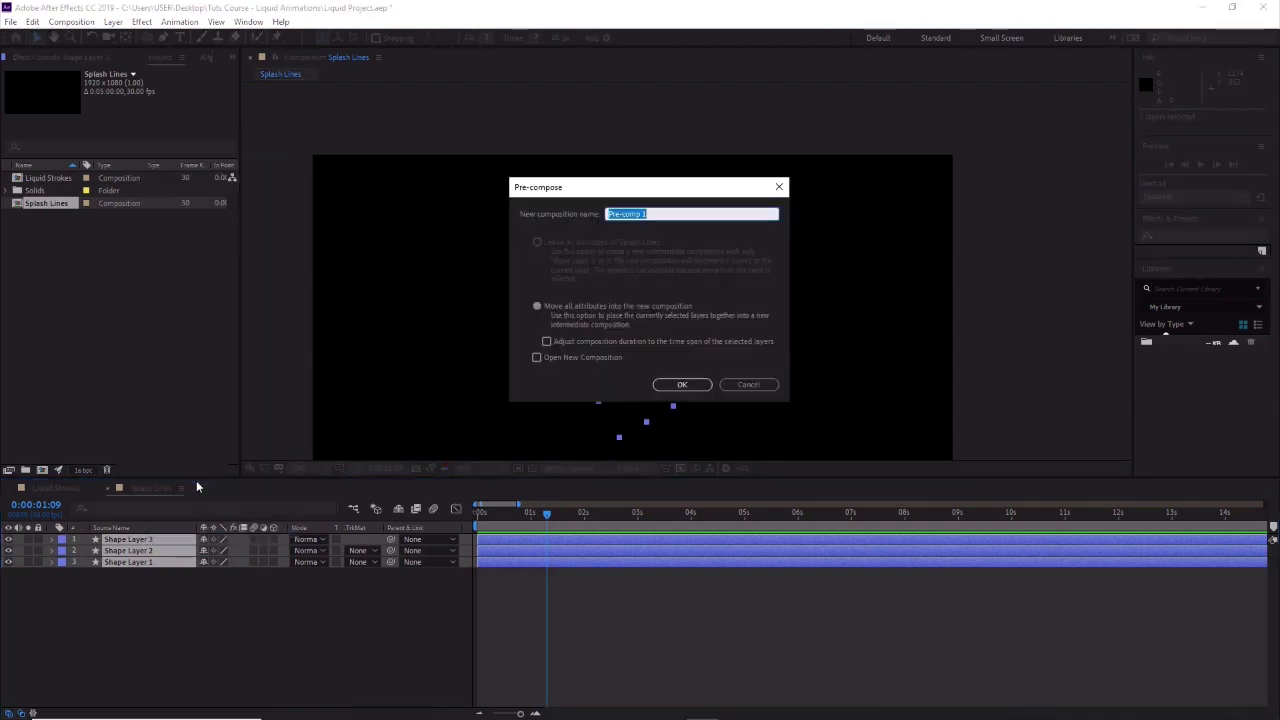
{"action": "type", "text": "S"}
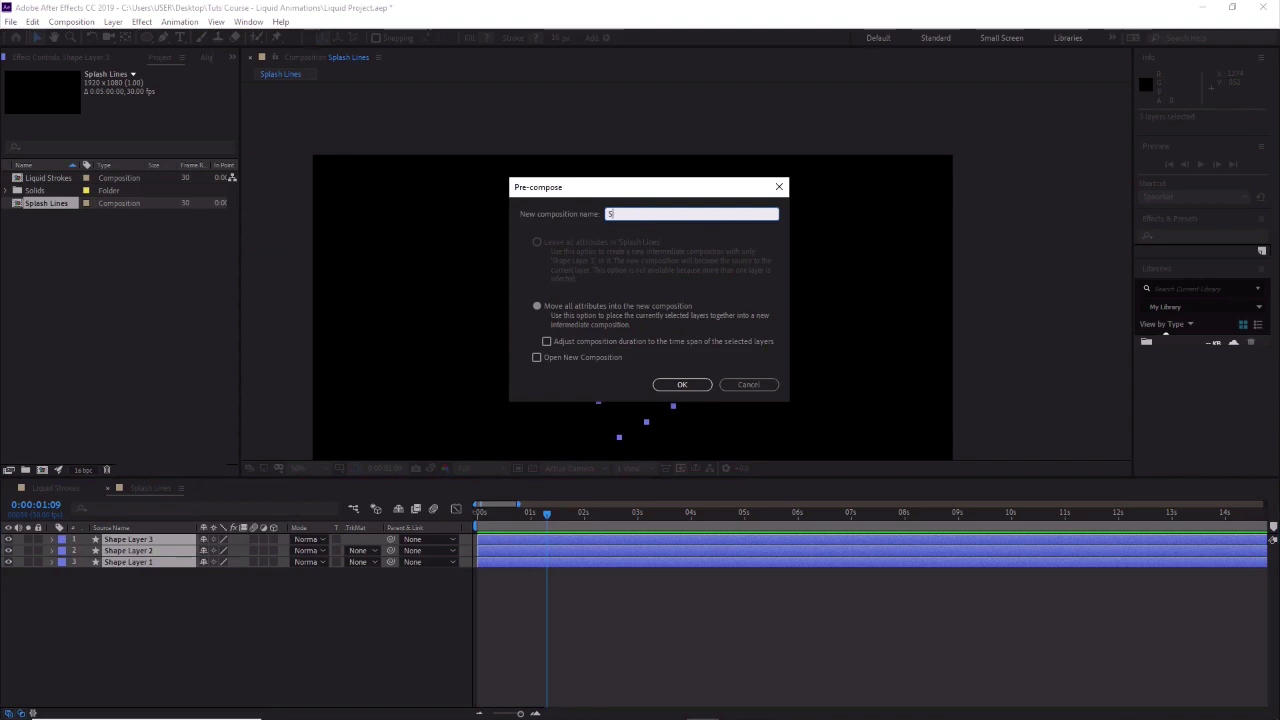
{"action": "type", "text": "plash"}
{"action": "left_click", "coordinate": [684, 386]}
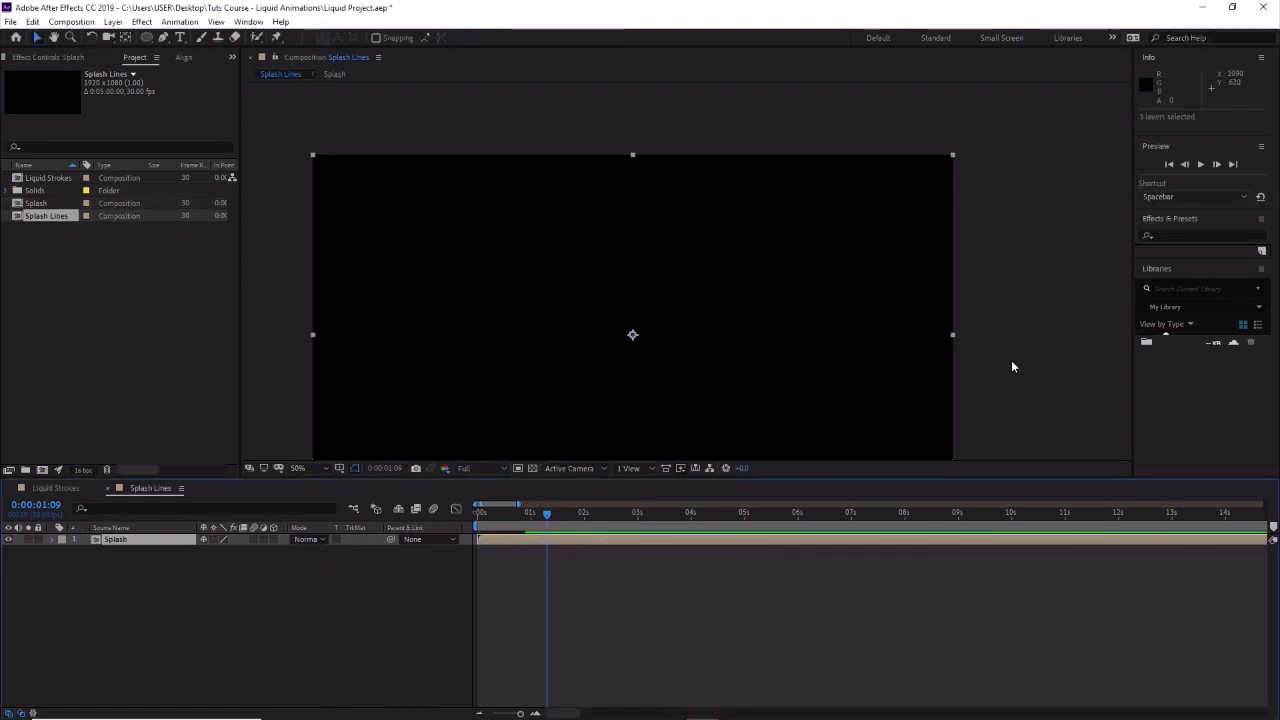
Find the Roughen Edges effect and apply it to the Splash layer.
{"action": "left_click", "coordinate": [1192, 238]}
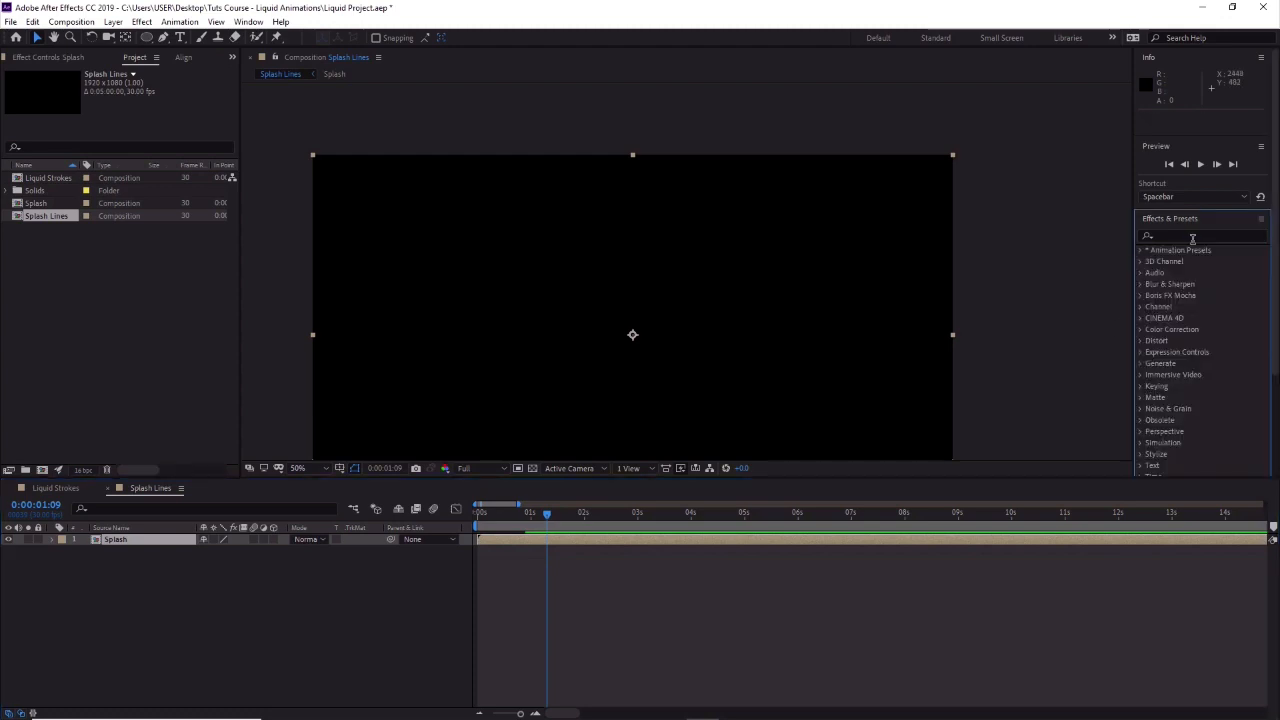
{"action": "key", "text": "space"}
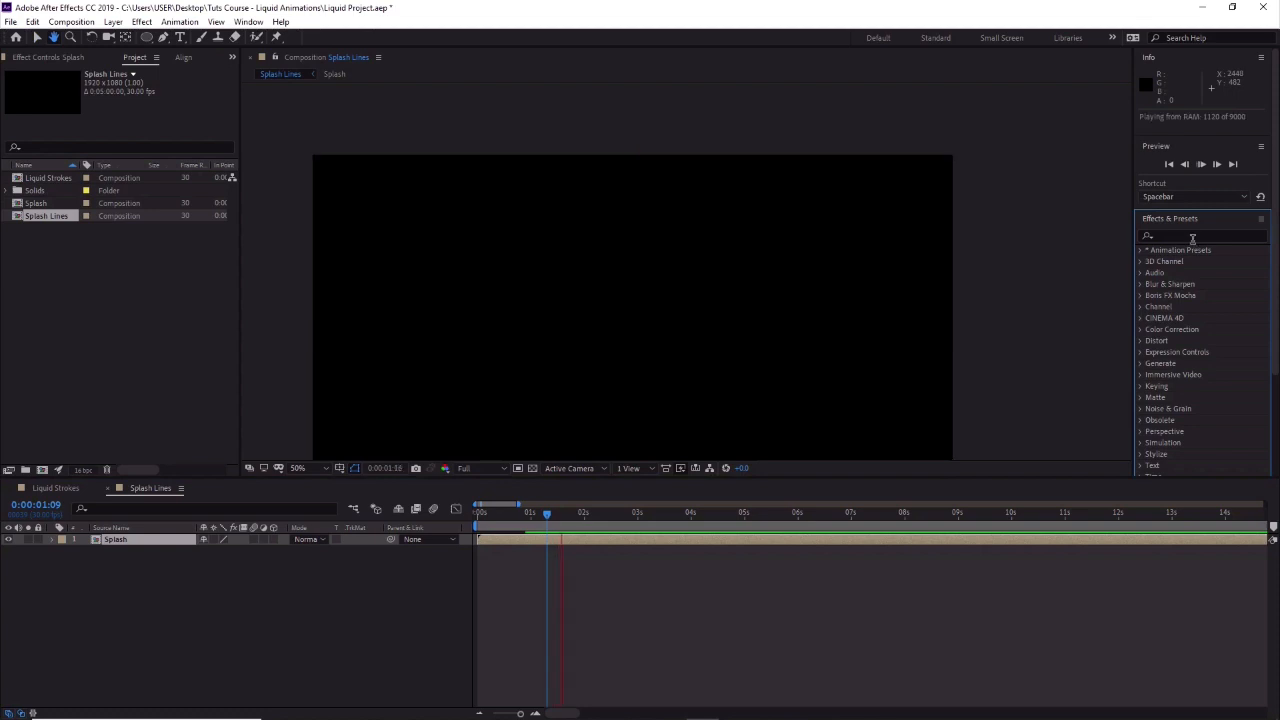
{"action": "key", "text": "g"}
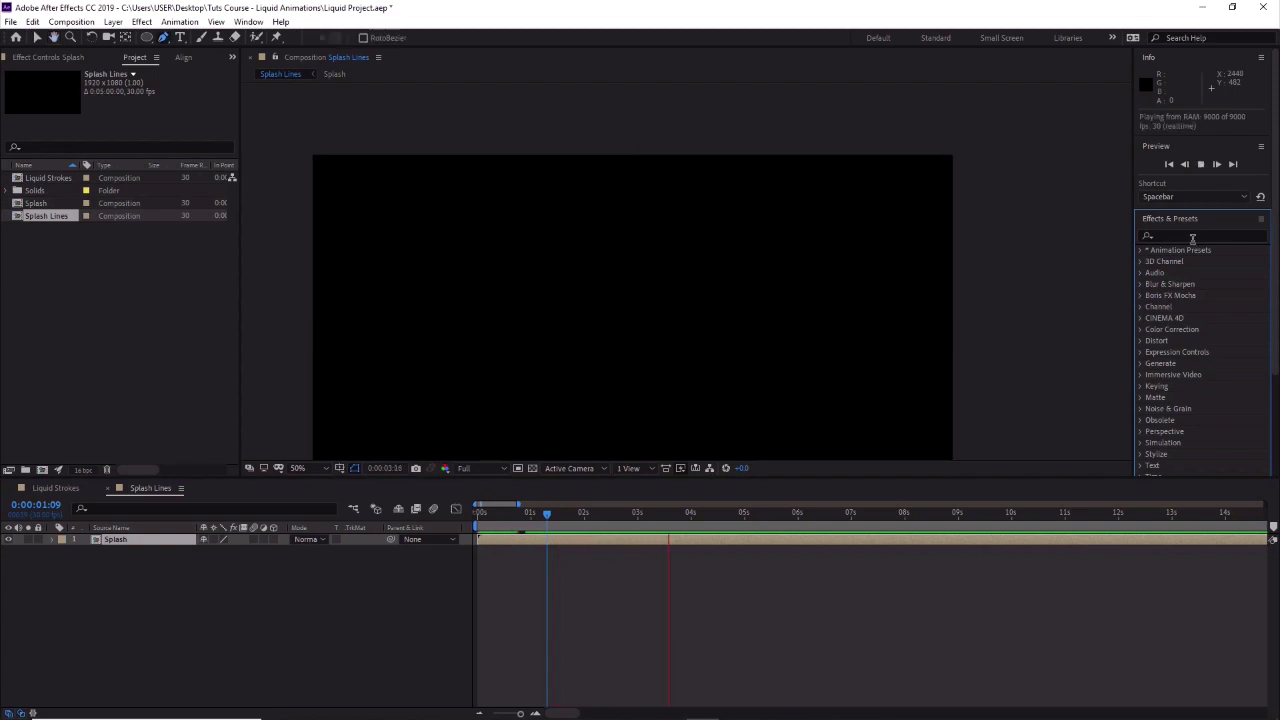
{"action": "left_click", "coordinate": [1176, 235]}
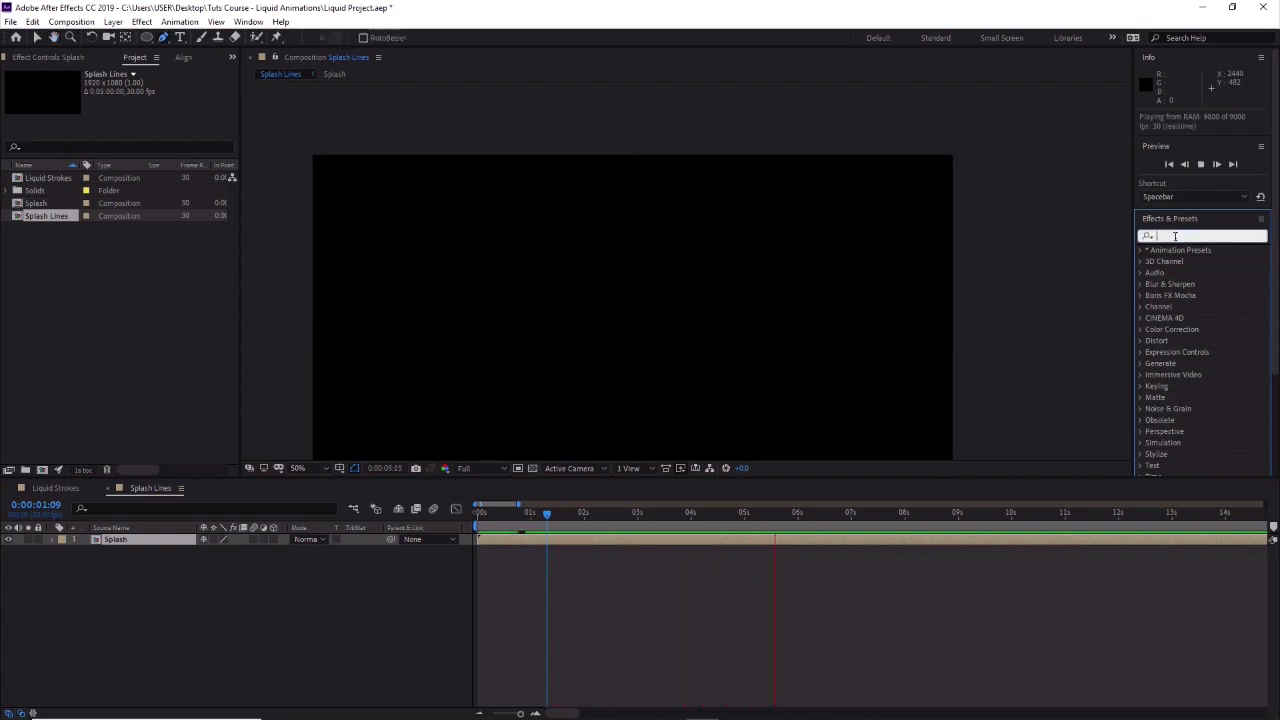
{"action": "type", "text": "roughen"}
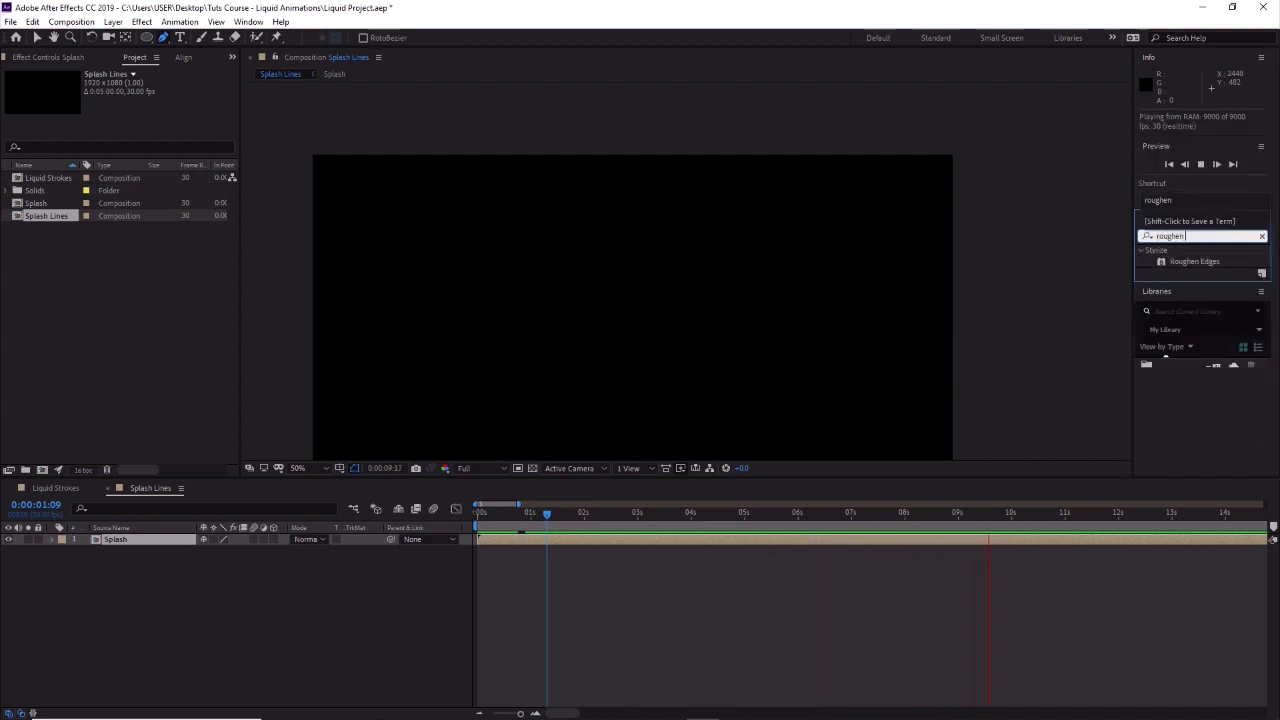
{"action": "double_click", "coordinate": [1184, 258]}
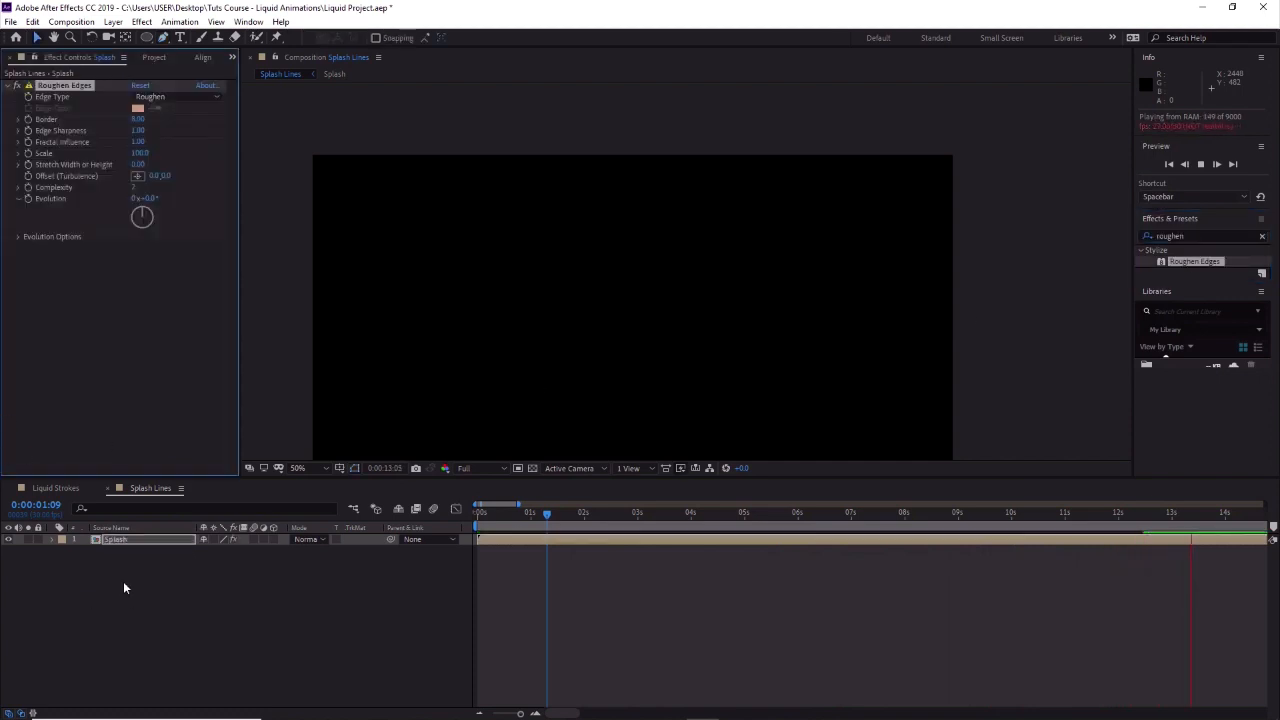
{"action": "left_click", "coordinate": [124, 543]}
{"action": "key", "text": "v"}
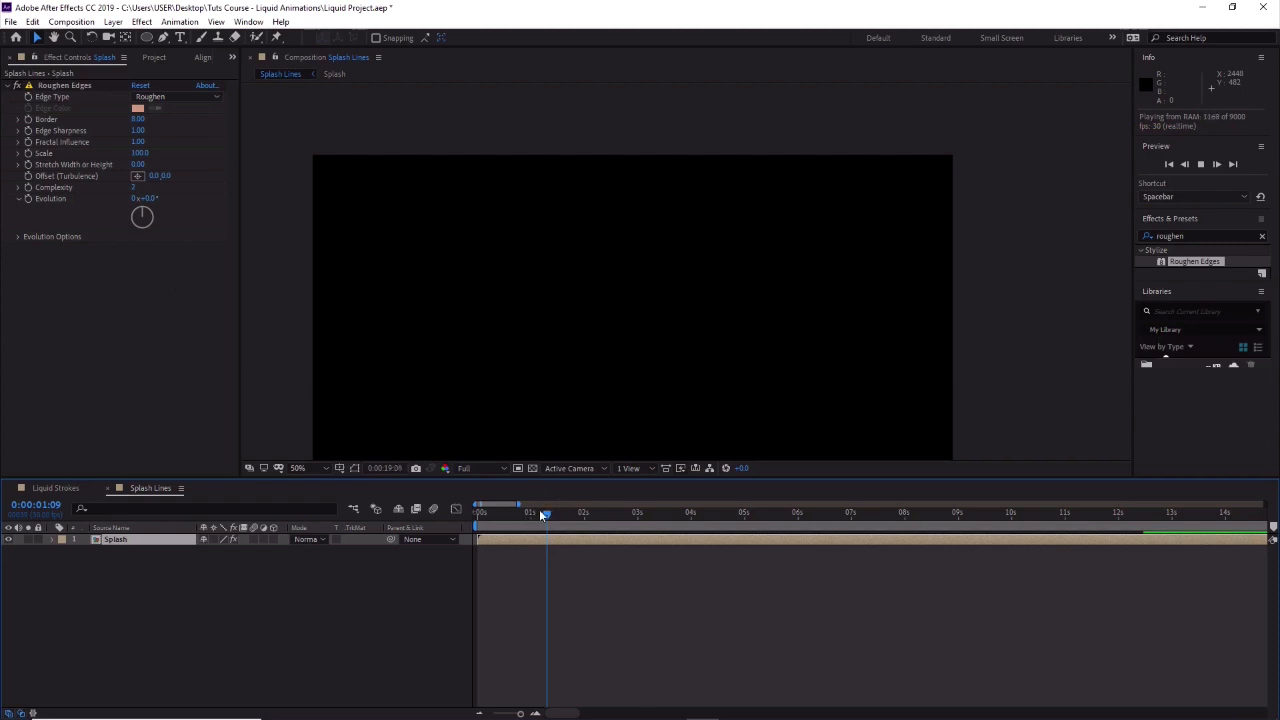
Add a Border keyframe for the Roughen Edges effect at frame 0.
{"action": "left_click_drag", "start_coordinate": [544, 514], "coordinate": [414, 510]}
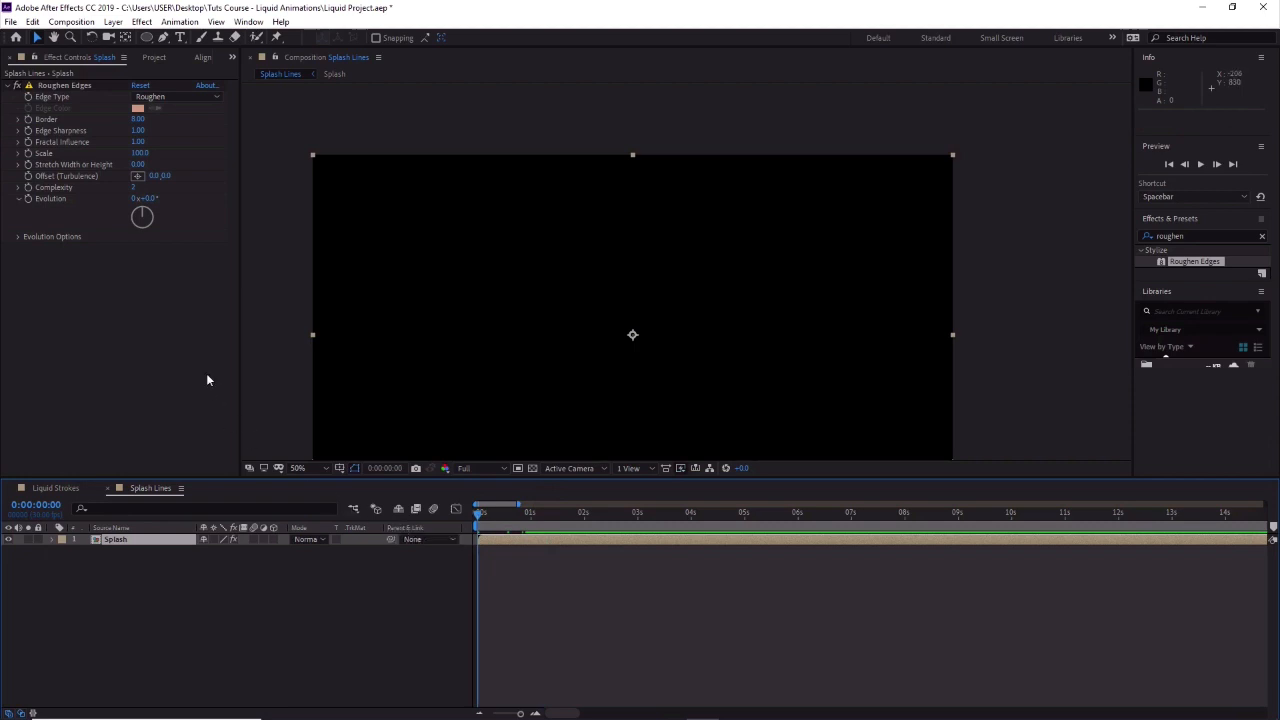
{"action": "left_click", "coordinate": [28, 124]}
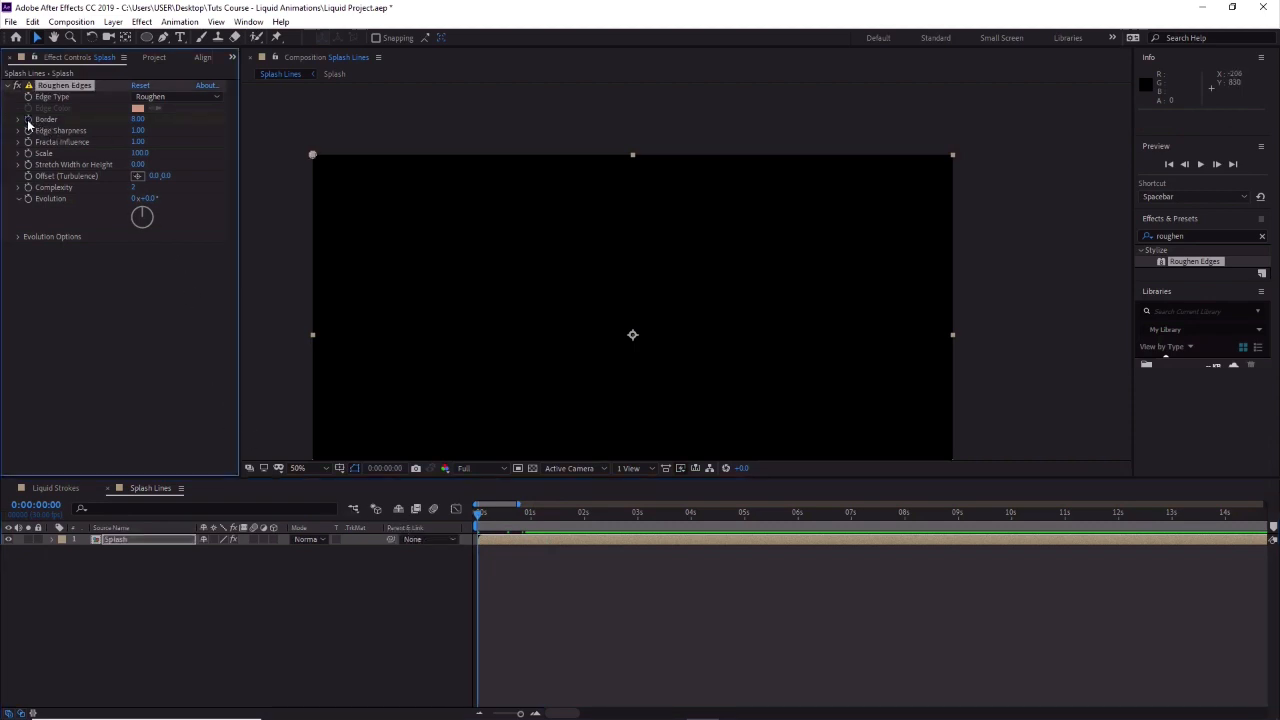
{"action": "left_click", "coordinate": [478, 512]}
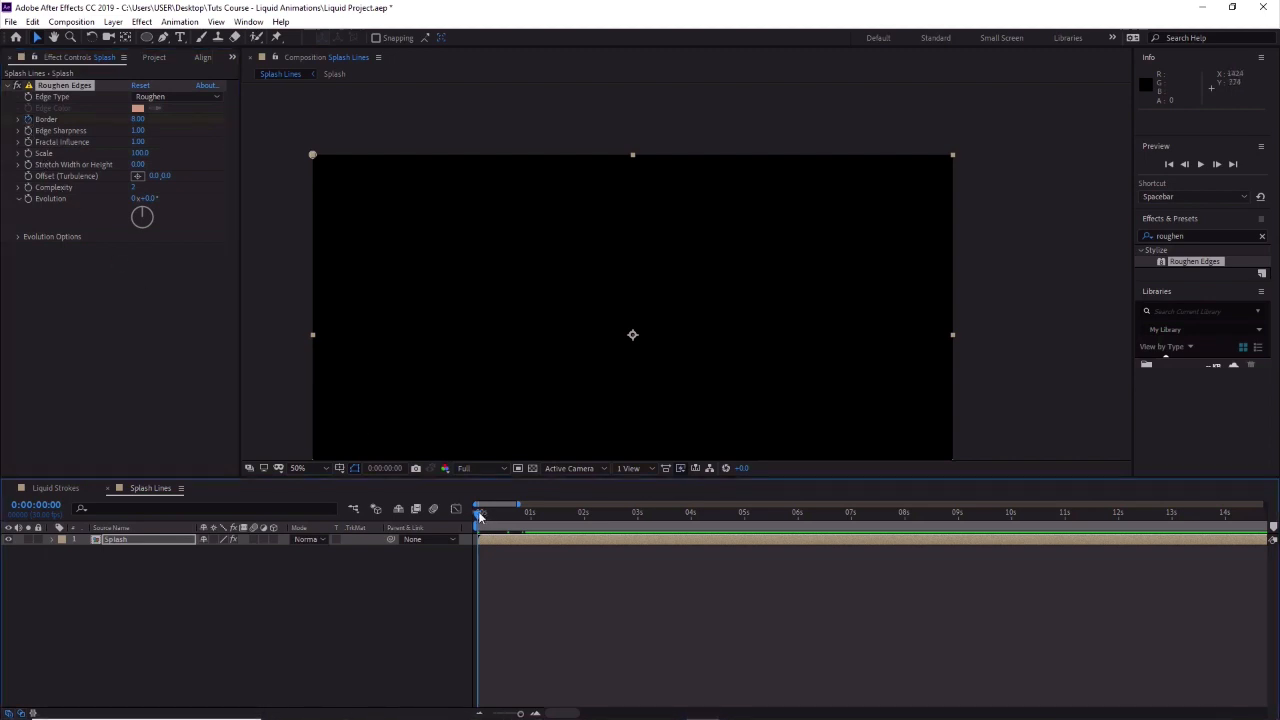
Set the Border of Roughen Edges to 15 at frame 15 and review the roughened splash across the frames.
{"action": "left_click_drag", "start_coordinate": [478, 511], "coordinate": [487, 516]}
{"action": "left_click", "coordinate": [520, 714]}
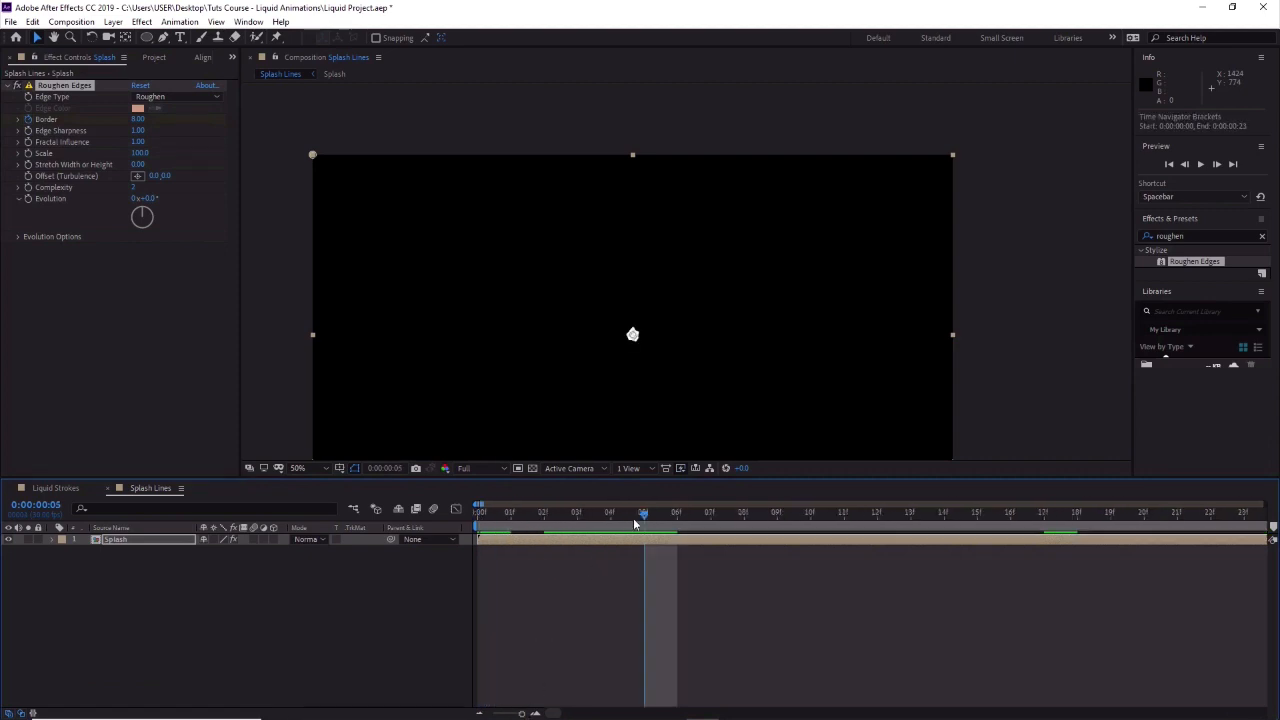
{"action": "left_click_drag", "start_coordinate": [644, 517], "coordinate": [980, 507]}
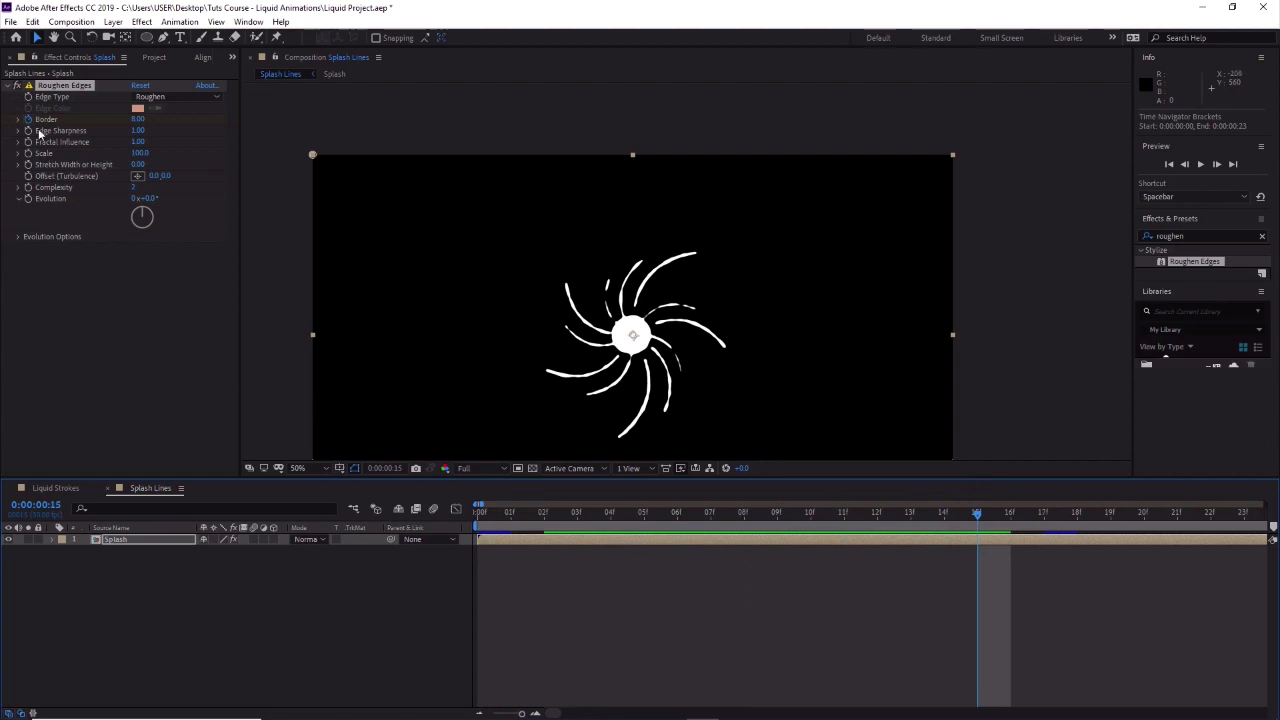
{"action": "left_click", "coordinate": [138, 119]}
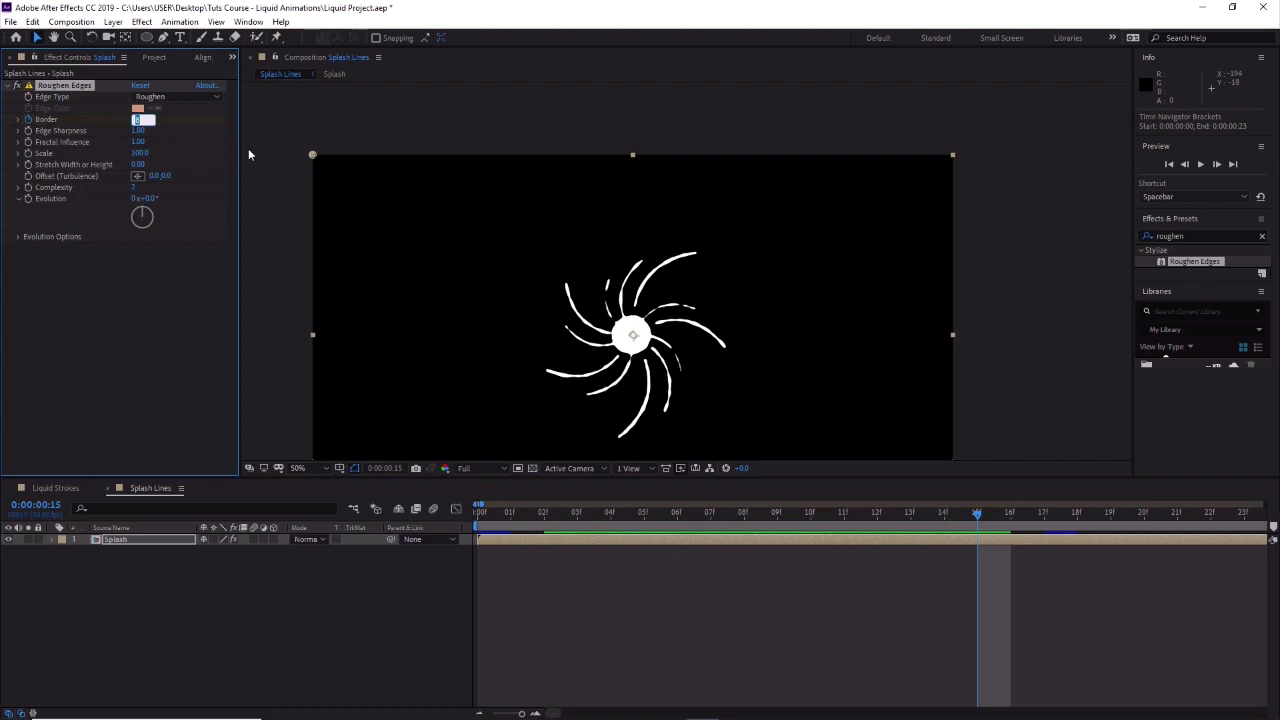
{"action": "type", "text": "15"}
{"action": "key", "text": "Return"}
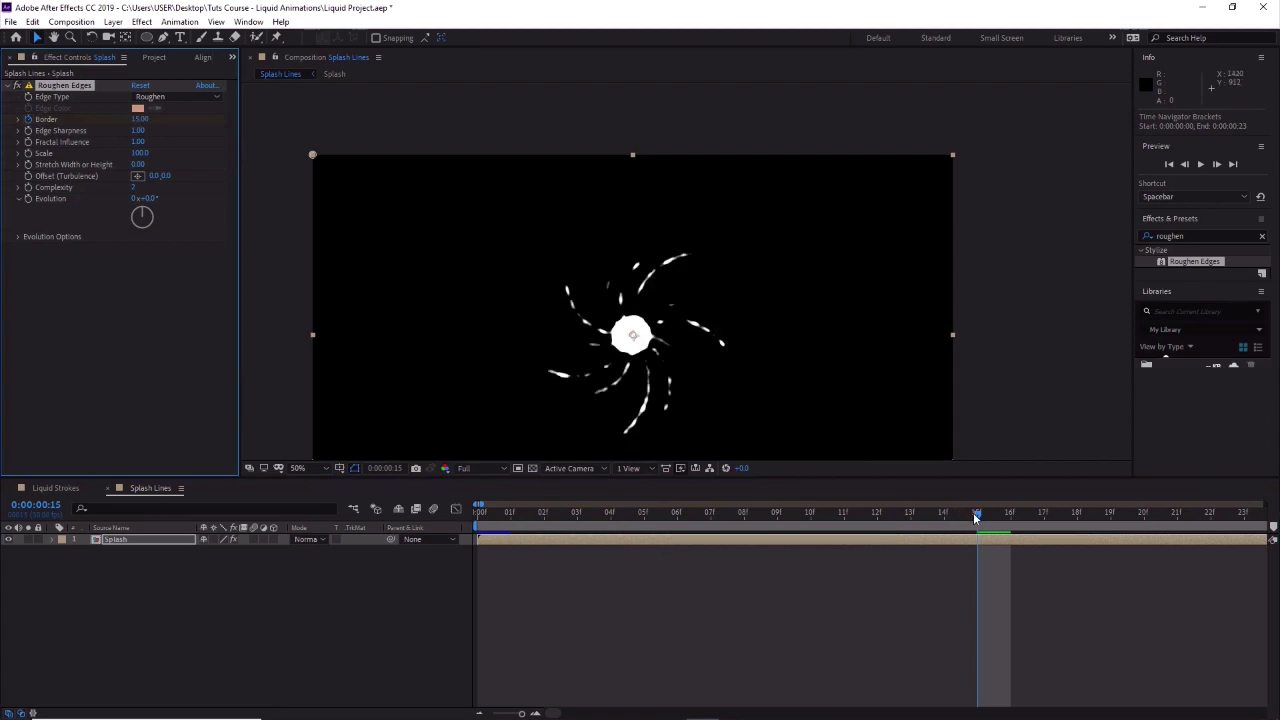
{"action": "left_click_drag", "start_coordinate": [976, 514], "coordinate": [623, 513]}
{"action": "left_click_drag", "start_coordinate": [701, 498], "coordinate": [994, 516]}
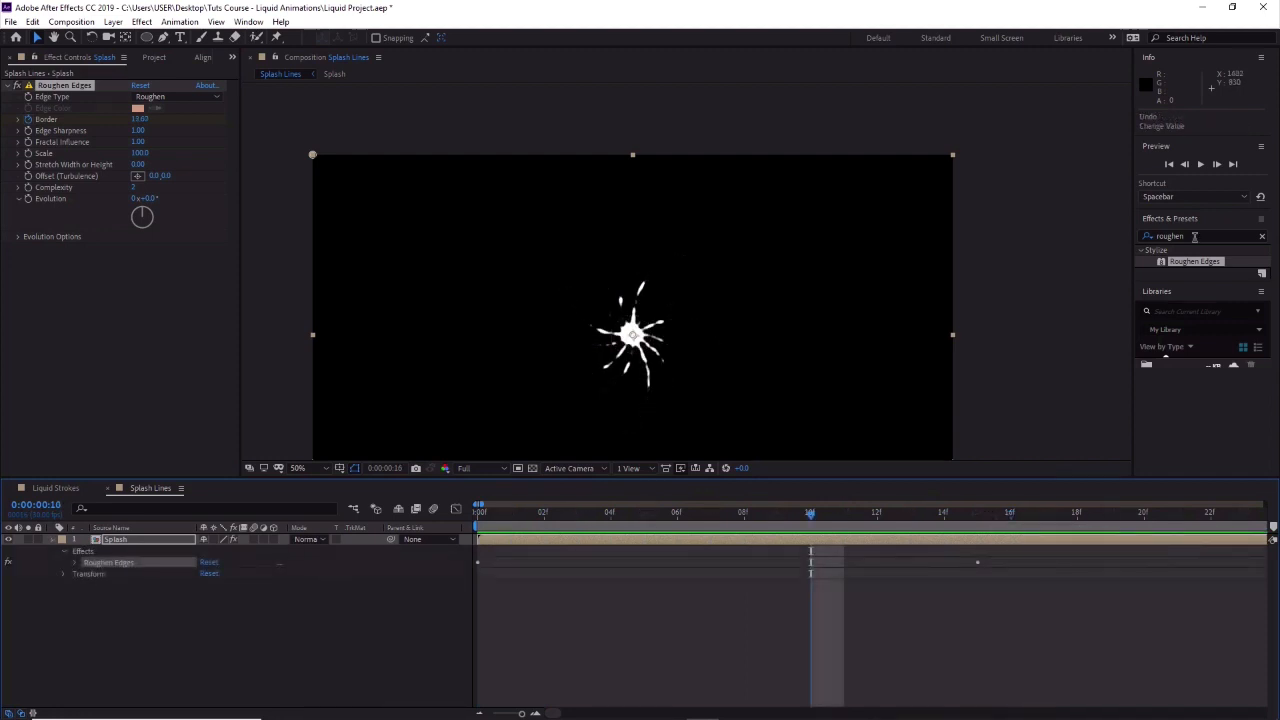
Find the Turbulent Displace effect and apply it to the Splash layer.
{"action": "left_click", "coordinate": [1194, 236]}
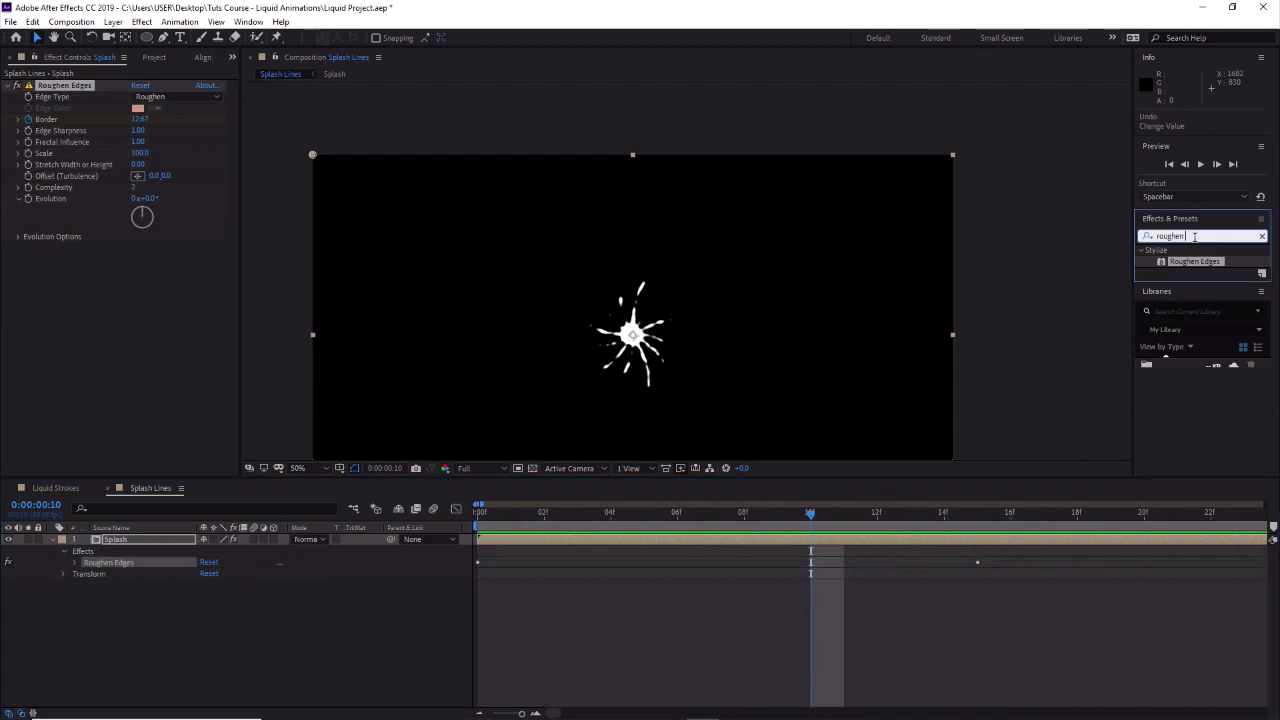
{"action": "key", "text": "ctrl+a"}
{"action": "type", "text": "tu"}
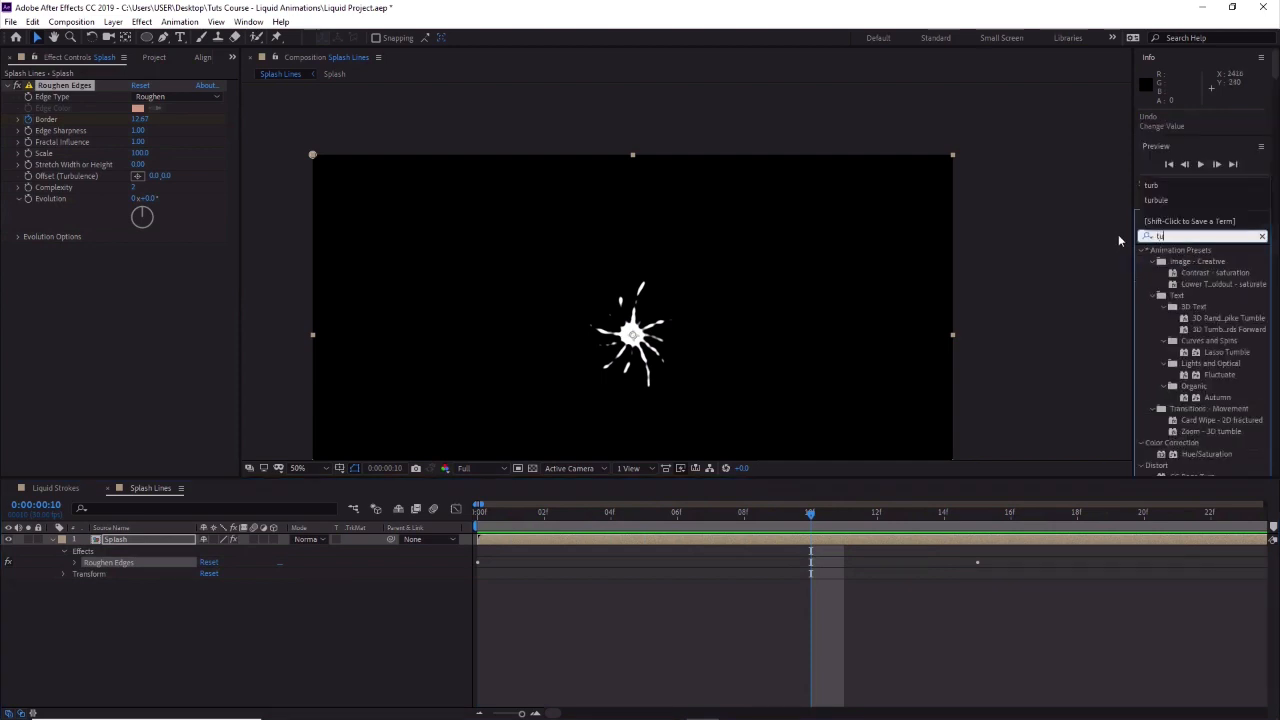
{"action": "type", "text": "rb"}
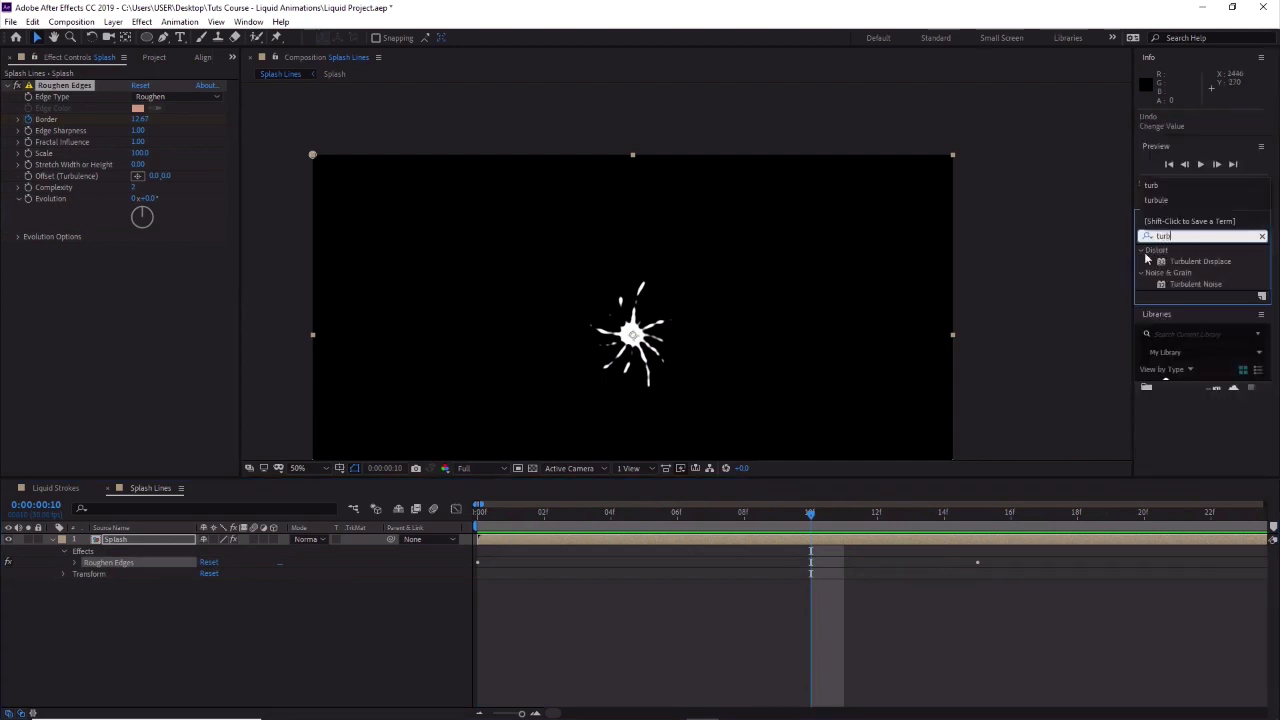
{"action": "double_click", "coordinate": [1198, 261]}
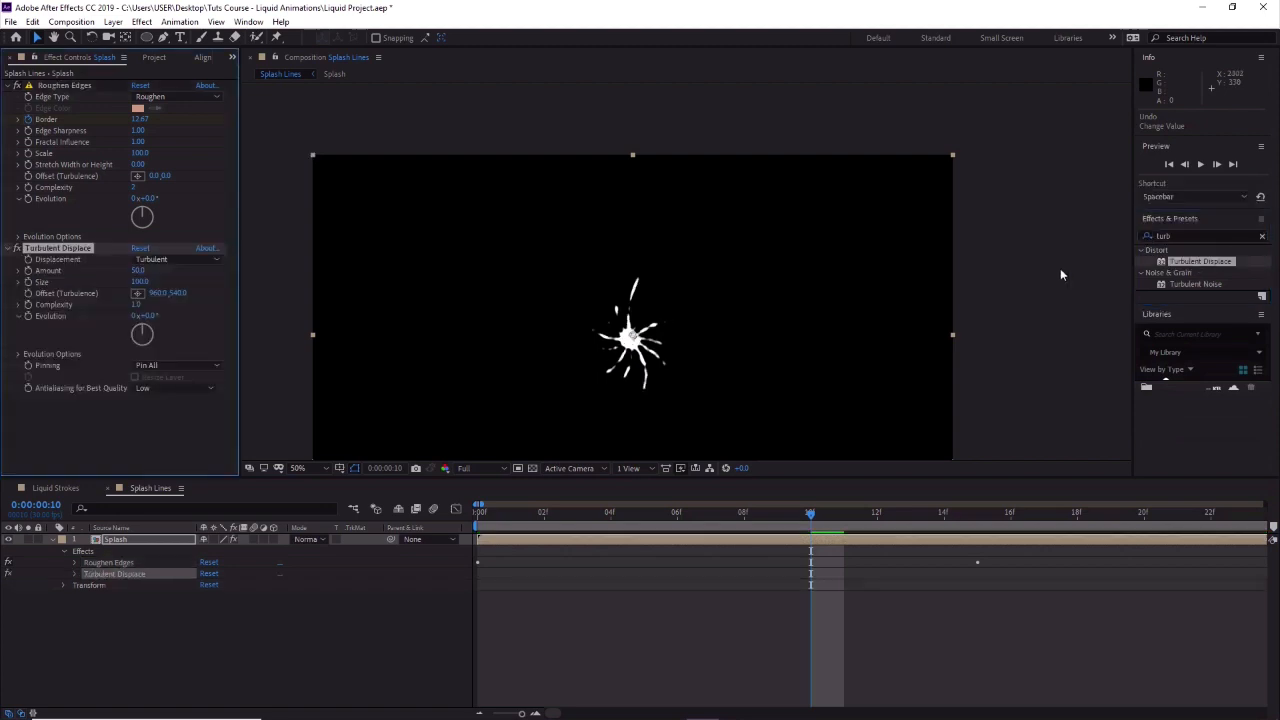
Add an Amount keyframe of 20 for the Turbulent Displace effect at frame 0.
{"action": "left_click", "coordinate": [10, 87]}
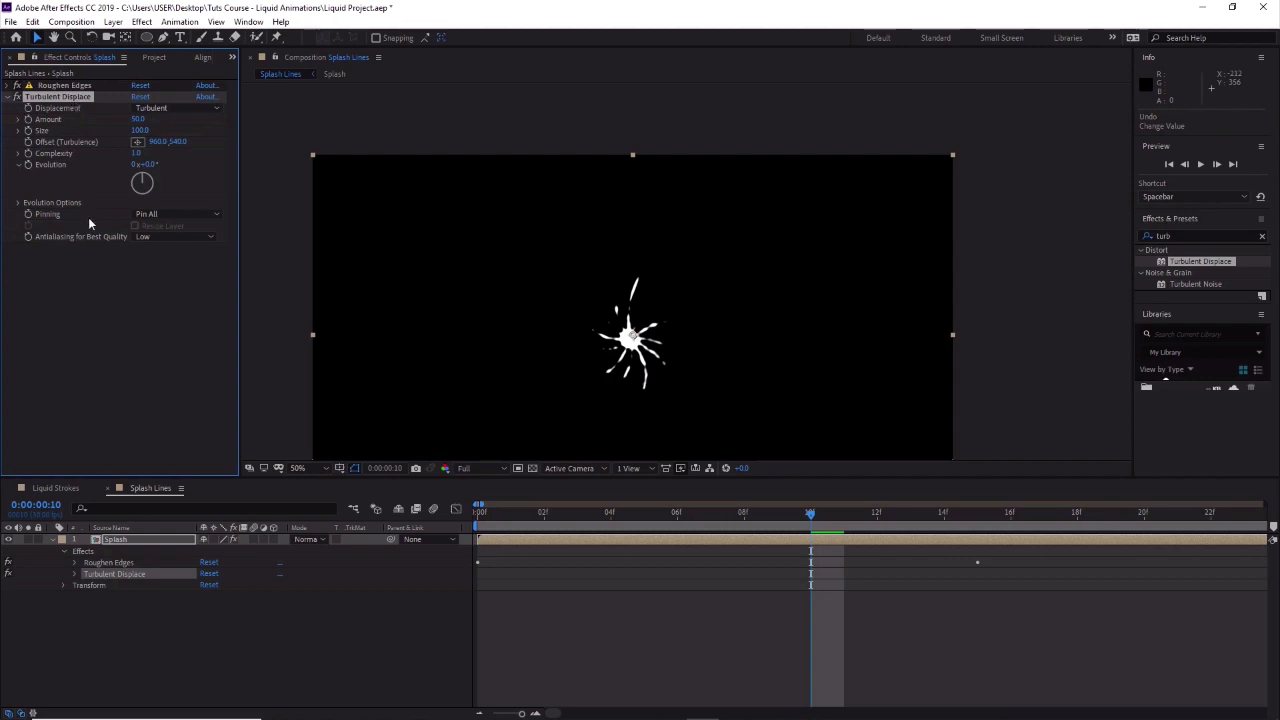
{"action": "left_click_drag", "start_coordinate": [811, 519], "coordinate": [358, 537]}
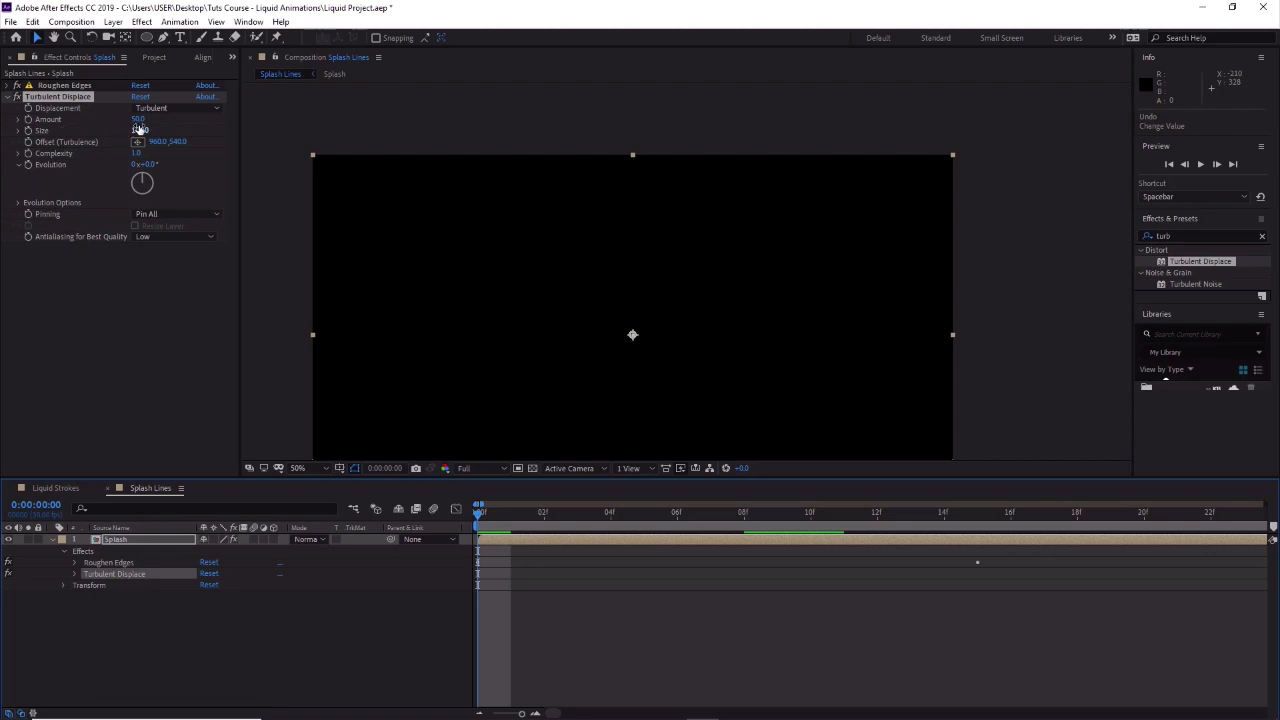
{"action": "left_click", "coordinate": [30, 121]}
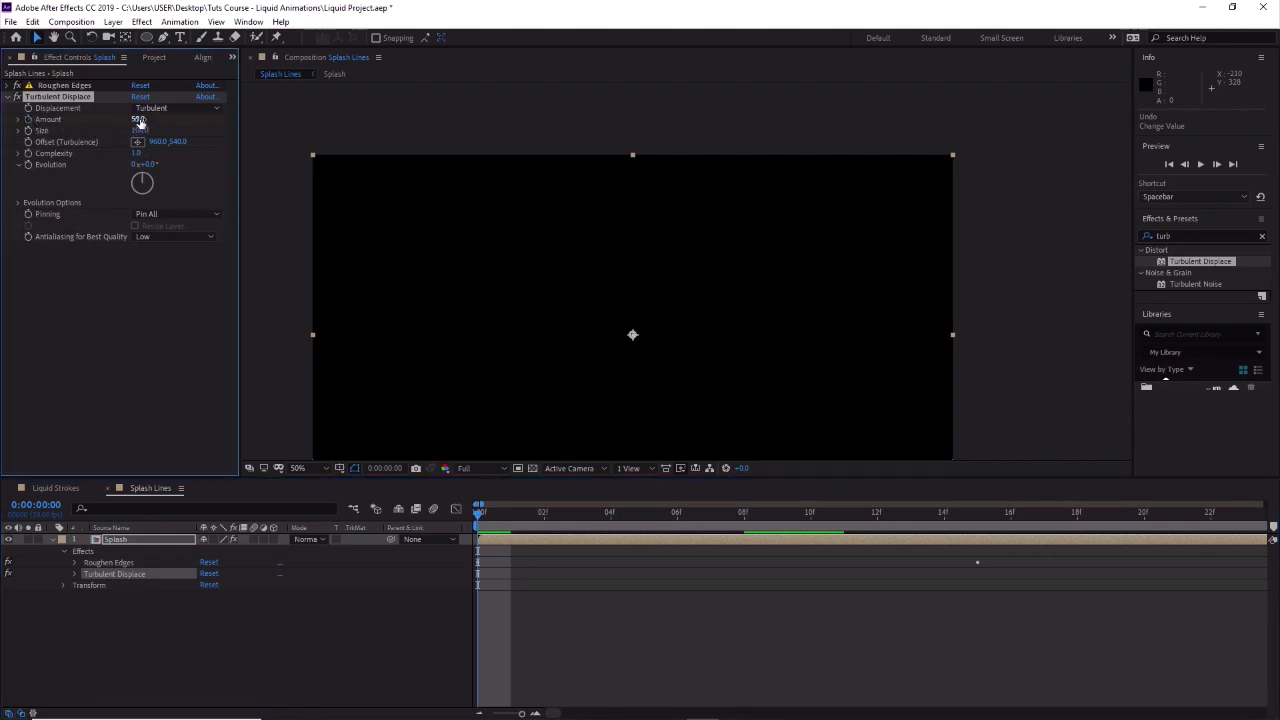
{"action": "left_click", "coordinate": [140, 120]}
{"action": "type", "text": "20"}
{"action": "key", "text": "Return"}
Set the Amount of Turbulent Displace to 50 at frame 15 and review the displaced splash across the frames.
{"action": "left_click_drag", "start_coordinate": [479, 514], "coordinate": [969, 537]}
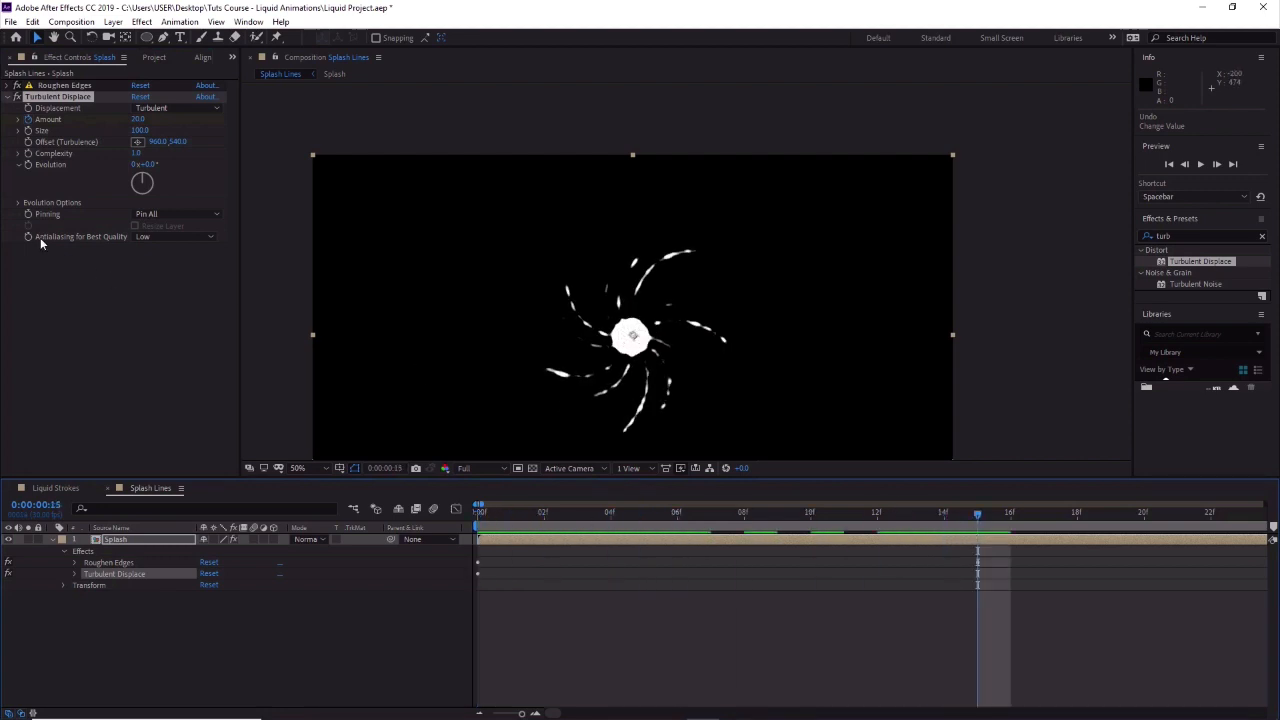
{"action": "left_click", "coordinate": [139, 119]}
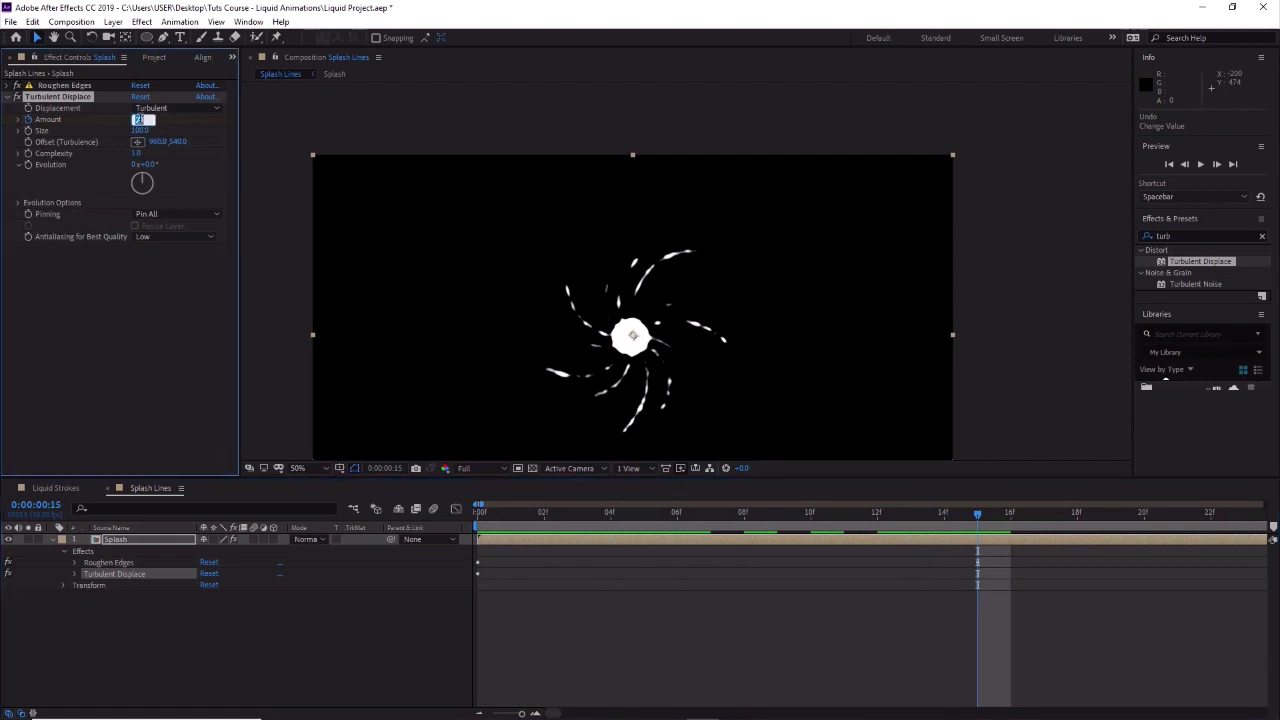
{"action": "type", "text": "50"}
{"action": "key", "text": "Return"}
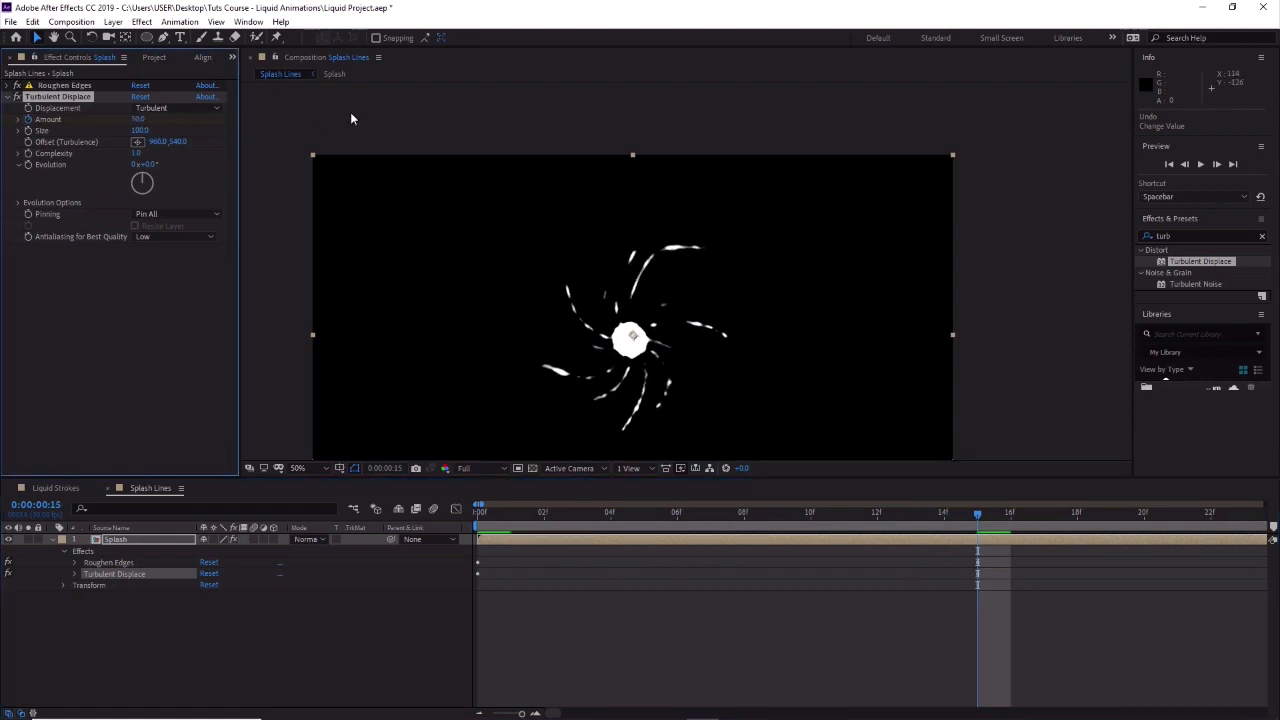
{"action": "left_click_drag", "start_coordinate": [978, 513], "coordinate": [866, 540]}
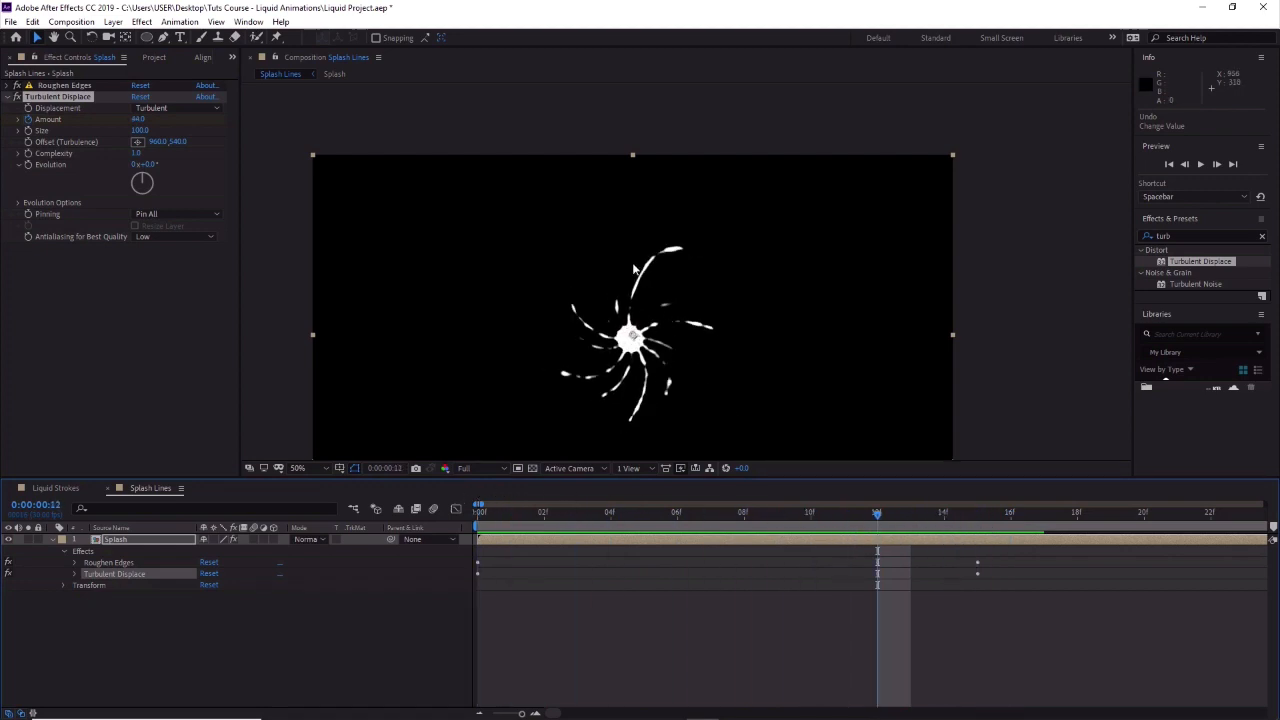
Open the Splash pre-composition and expand its three shape layers.
{"action": "double_click", "coordinate": [130, 537]}
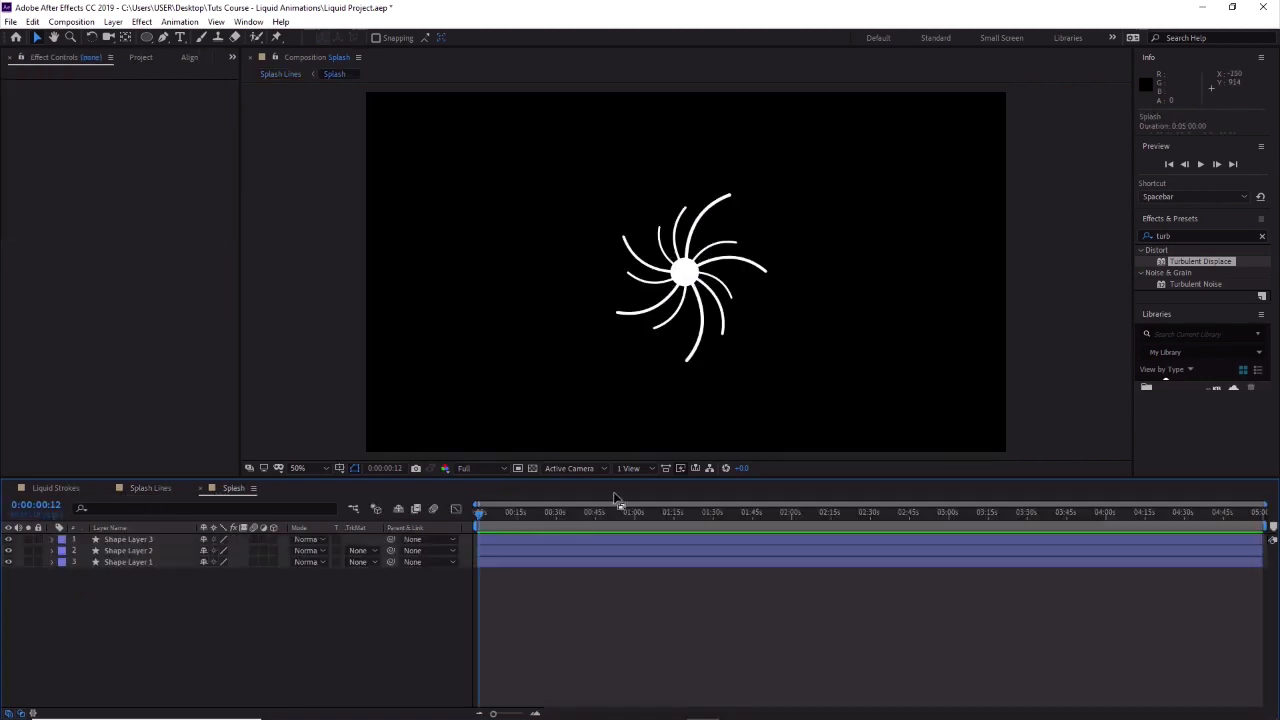
{"action": "left_click", "coordinate": [149, 539]}
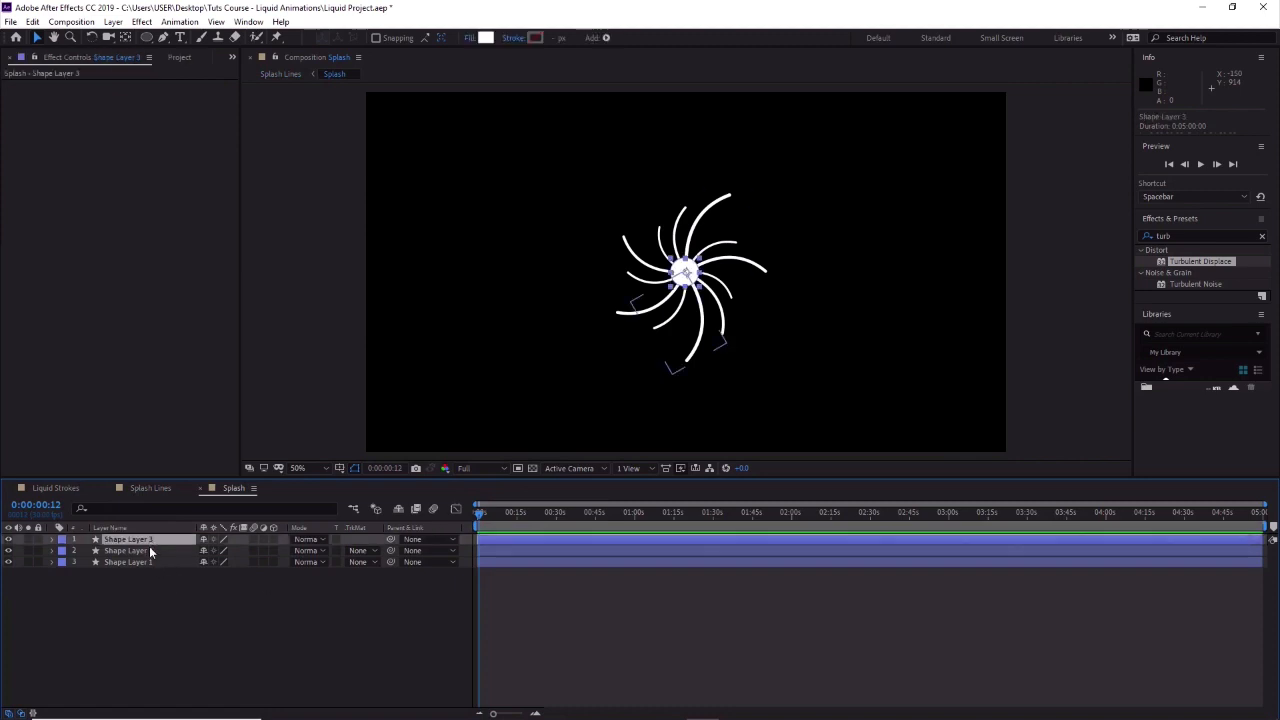
{"action": "left_click", "coordinate": [112, 551]}
{"action": "left_click", "coordinate": [54, 540]}
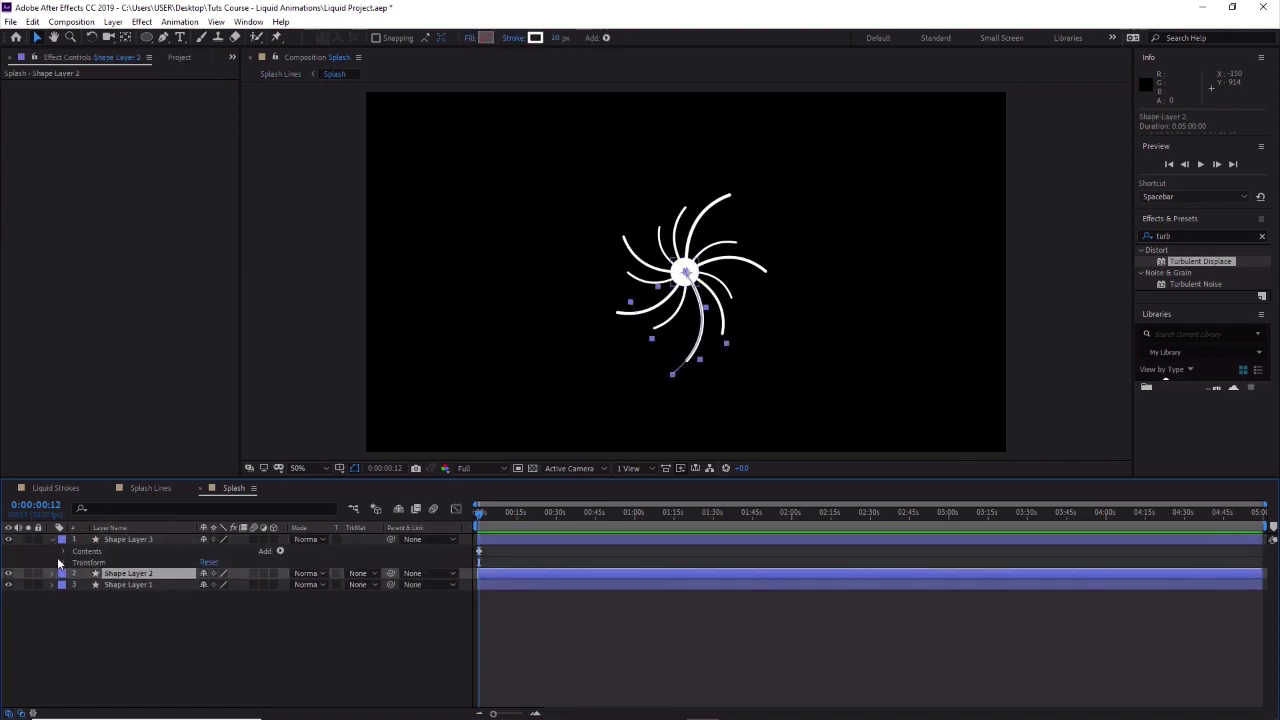
{"action": "left_click", "coordinate": [54, 574]}
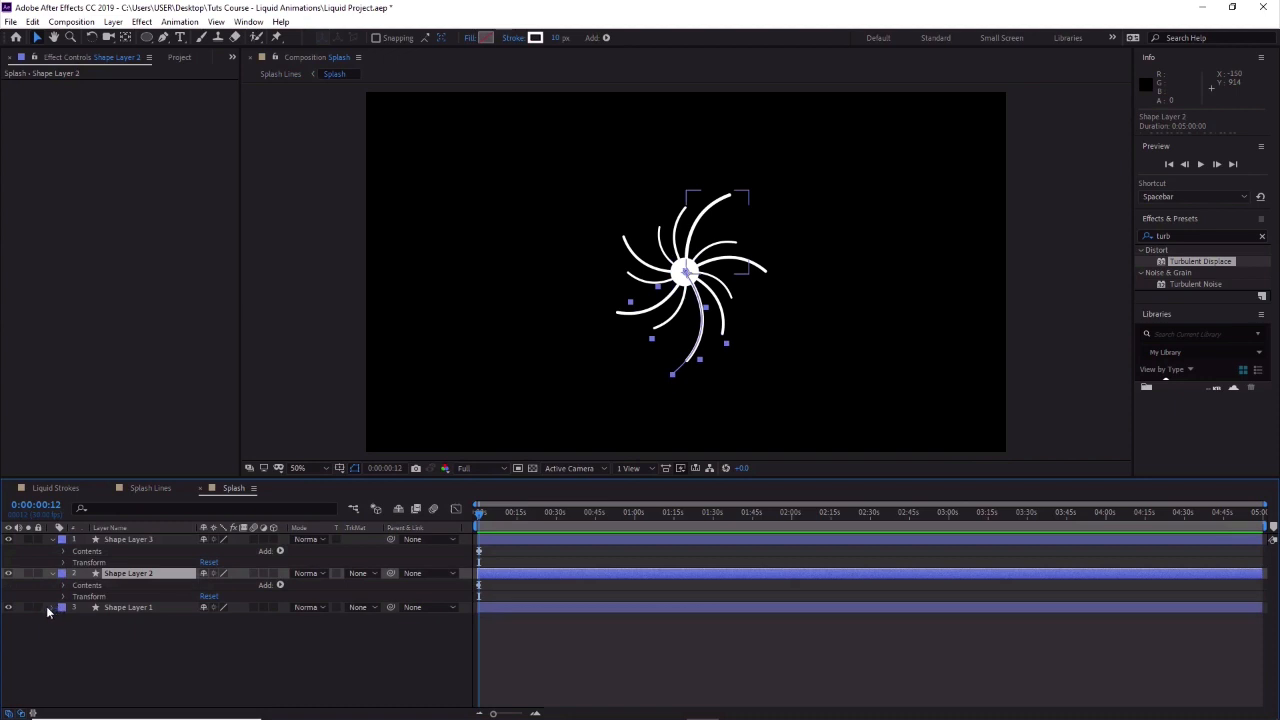
{"action": "left_click", "coordinate": [54, 608]}
Set the stroke width of Shape Layer 2 to 25 px.
{"action": "left_click", "coordinate": [115, 540]}
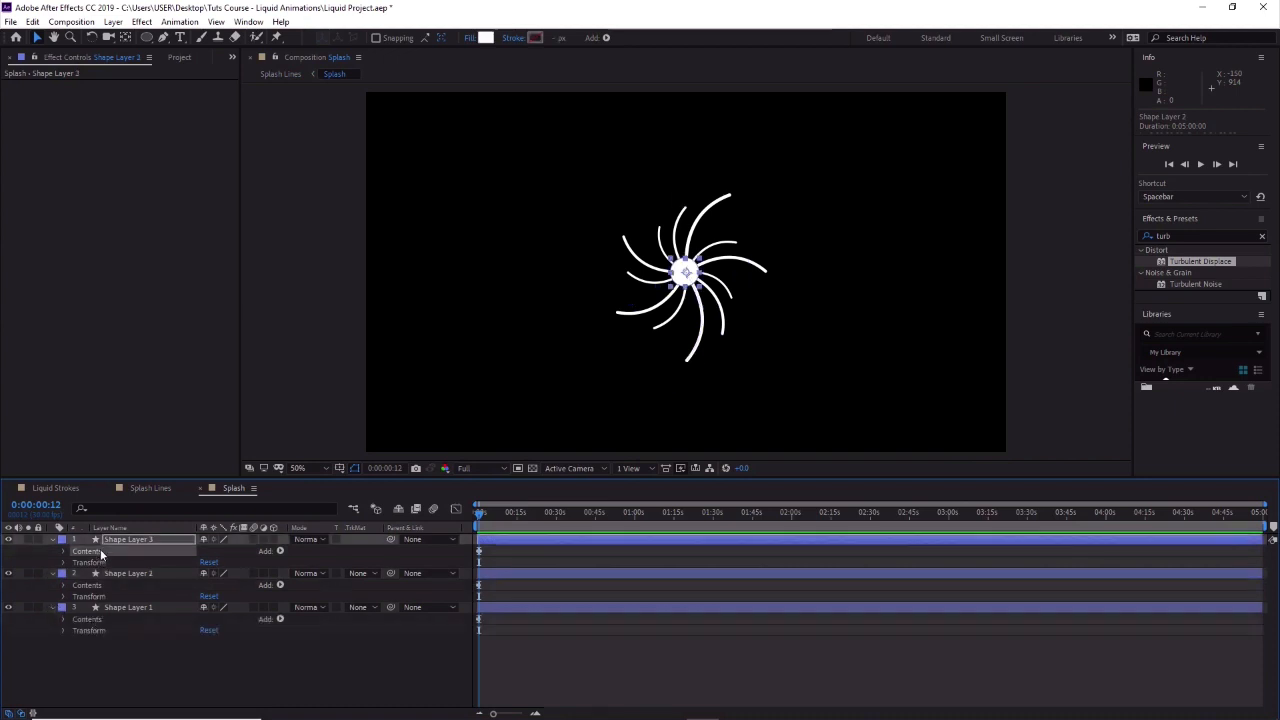
{"action": "left_click", "coordinate": [124, 578]}
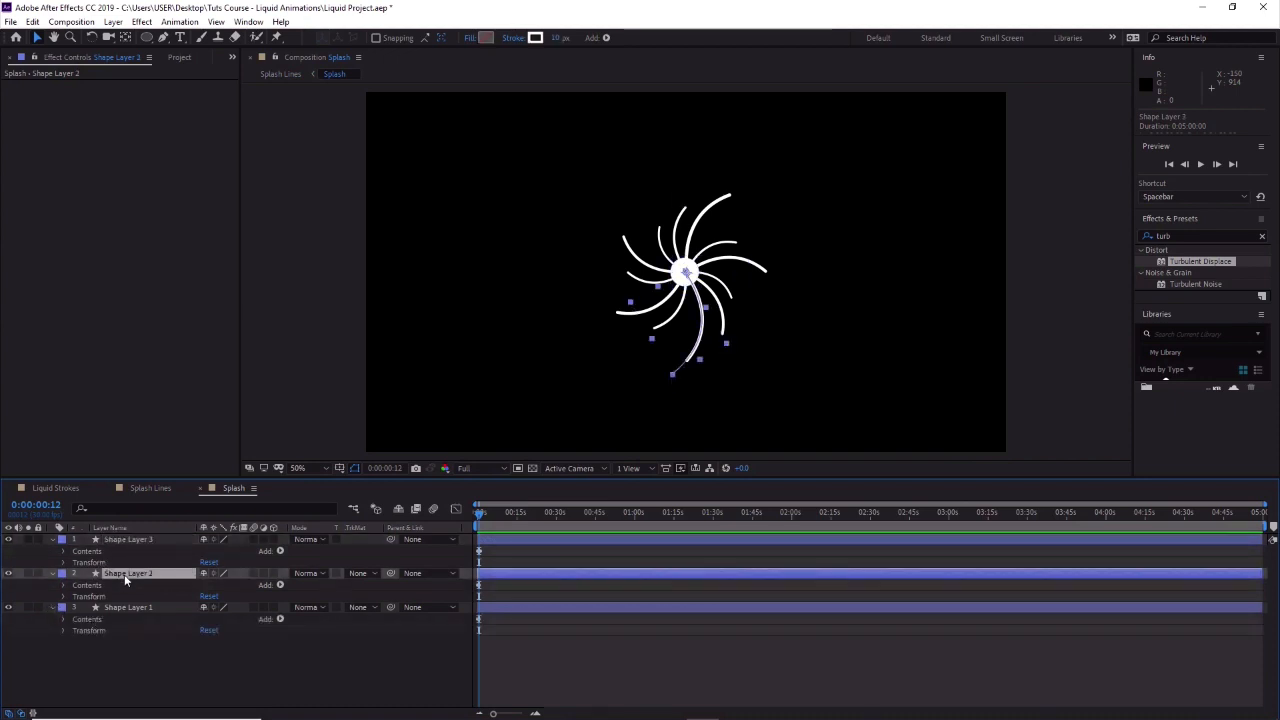
{"action": "left_click", "coordinate": [566, 38]}
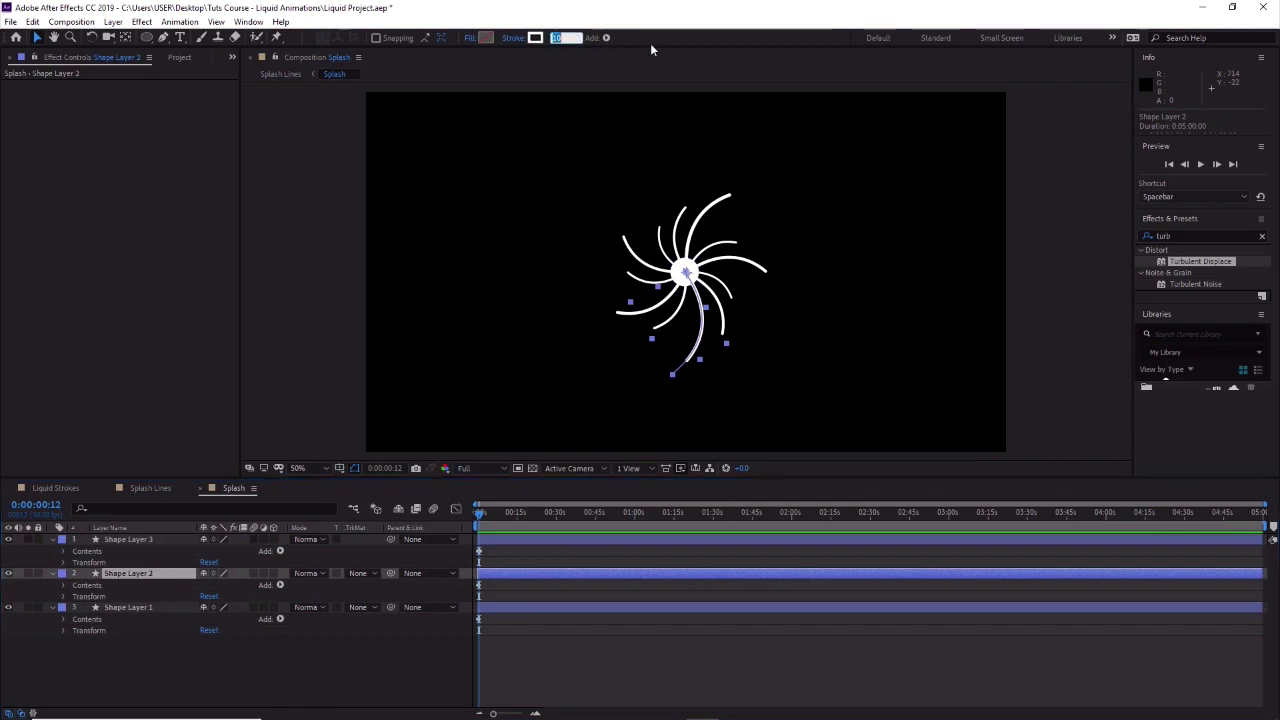
{"action": "type", "text": "25"}
{"action": "key", "text": "Return"}
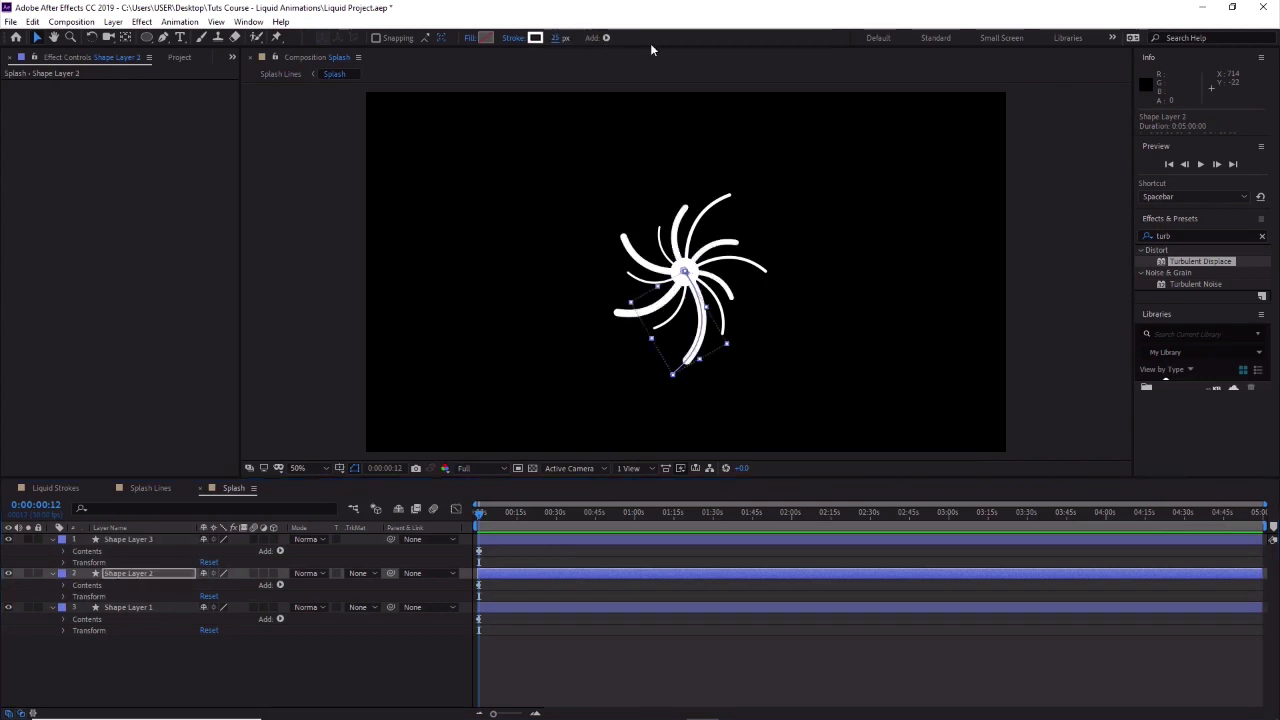
Set the stroke width of Shape Layer 1 to 25 px and check the thicker lines in the Splash Lines composition.
{"action": "left_click", "coordinate": [166, 603]}
{"action": "left_click", "coordinate": [557, 38]}
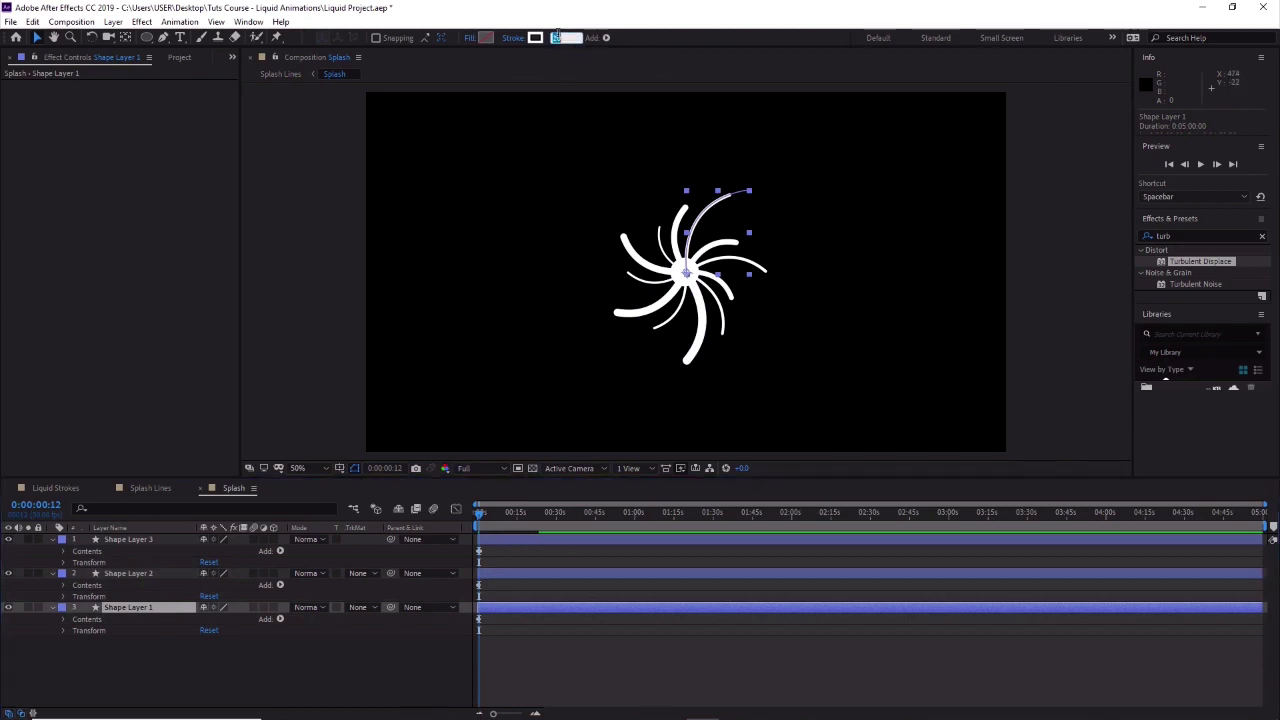
{"action": "type", "text": "25"}
{"action": "key", "text": "Return"}
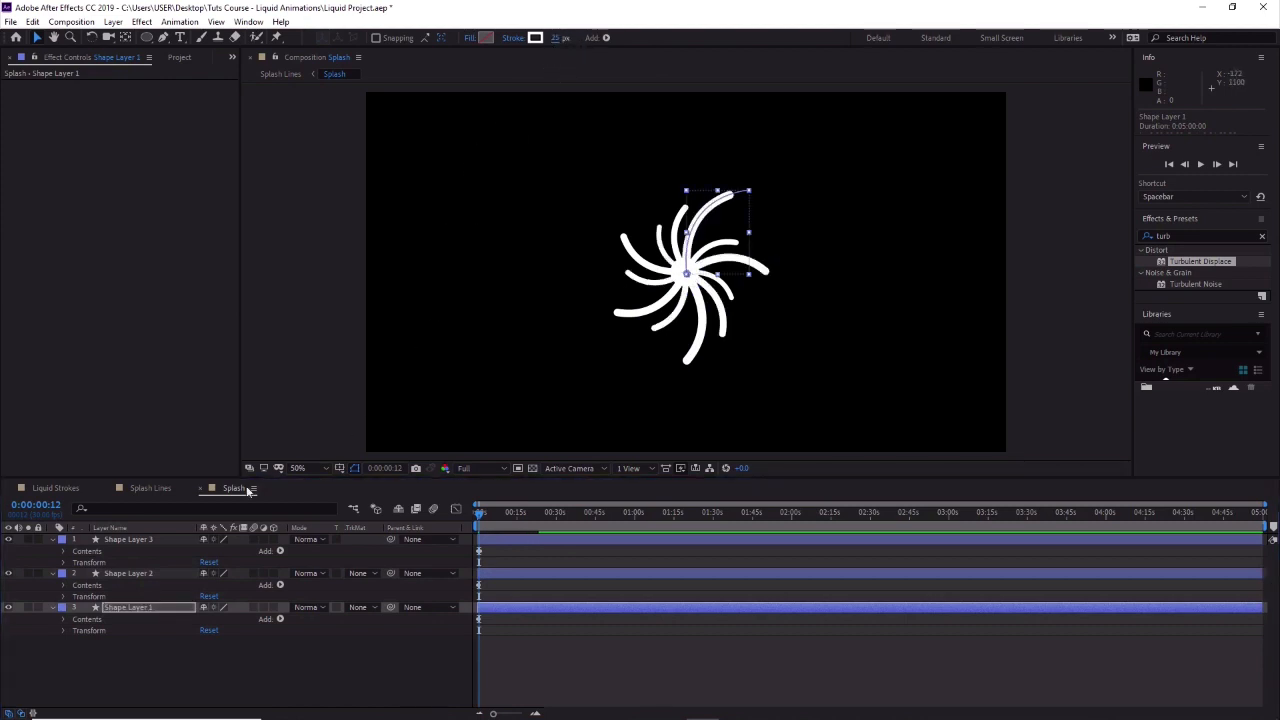
{"action": "left_click", "coordinate": [175, 490]}
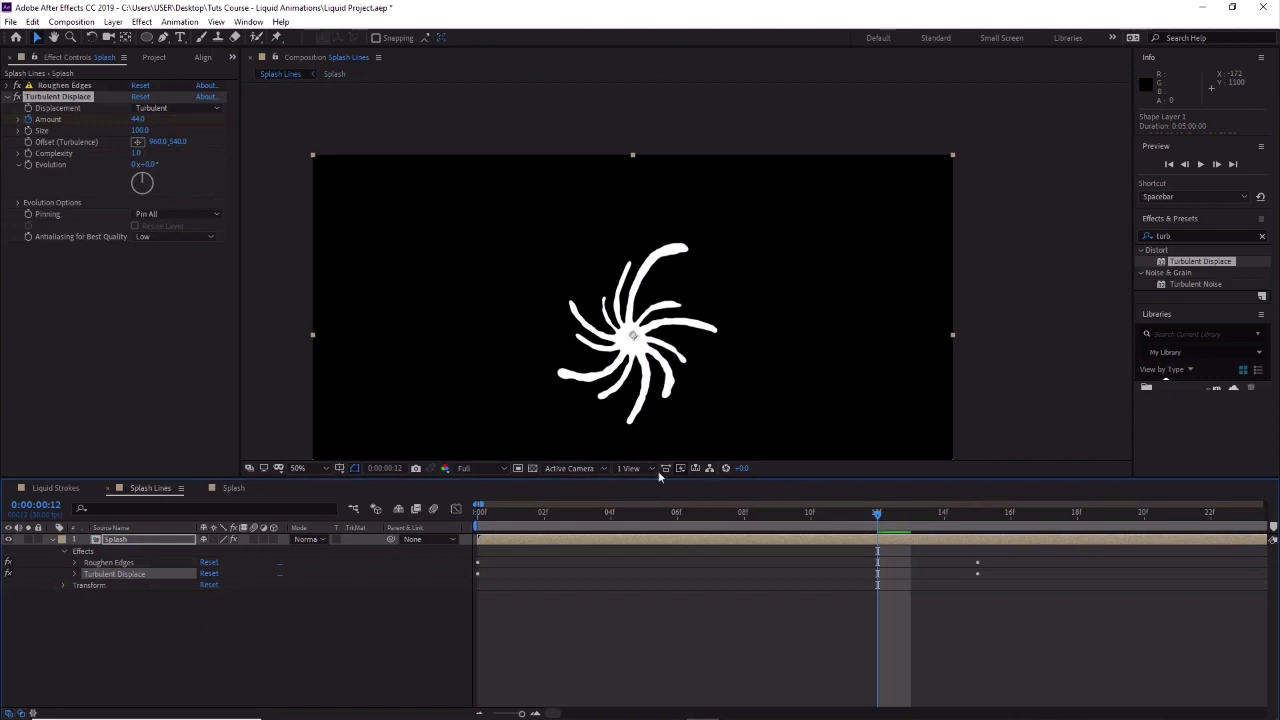
{"action": "mouse_move", "coordinate": [872, 514]}
{"action": "left_mouse_down"}
{"action": "mouse_move", "coordinate": [580, 516]}
{"action": "mouse_move", "coordinate": [955, 551]}
{"action": "mouse_move", "coordinate": [1000, 542]}
{"action": "mouse_move", "coordinate": [837, 540]}
{"action": "mouse_move", "coordinate": [909, 540]}
{"action": "mouse_move", "coordinate": [879, 536]}
{"action": "left_mouse_up"}
Return to the Splash composition and set the stroke width of Shape Layer 1 to 15 px.
{"action": "left_click", "coordinate": [233, 488]}
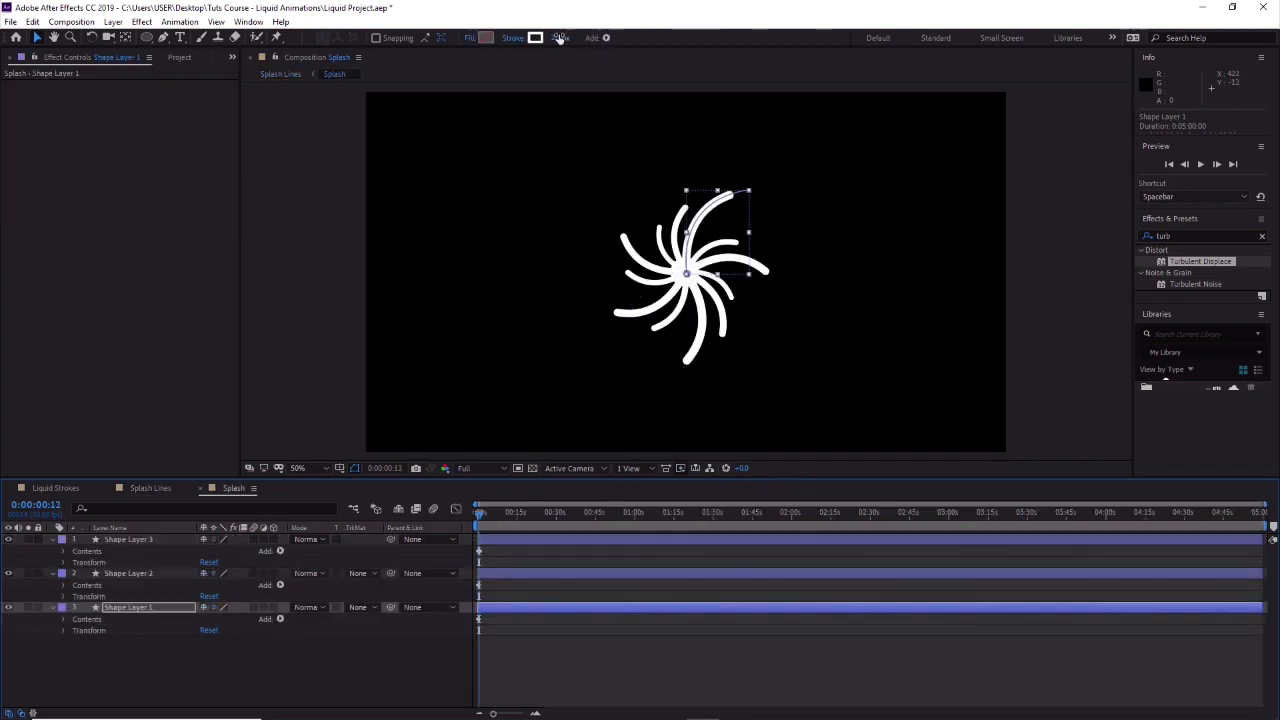
{"action": "left_click", "coordinate": [563, 37]}
{"action": "type", "text": "15"}
{"action": "key", "text": "Return"}
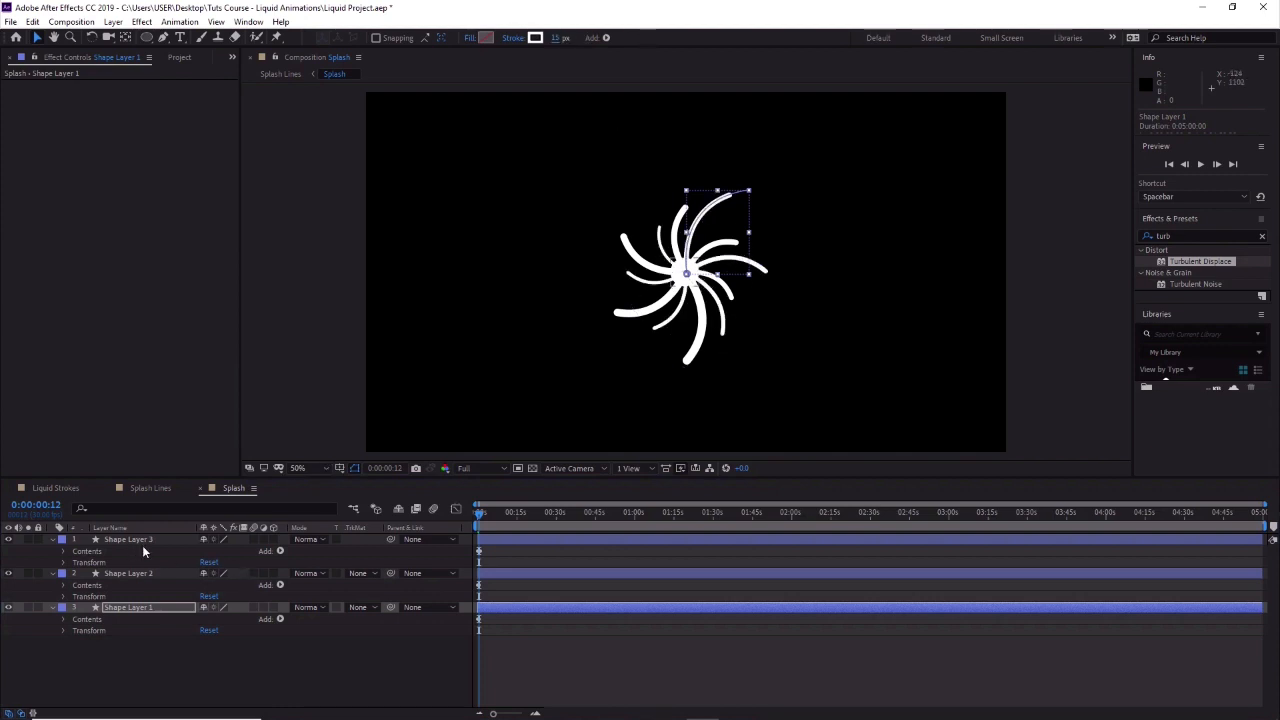
Set the stroke width of Shape Layer 2 to 15 px and preview the animation in the Splash Lines composition.
{"action": "left_click", "coordinate": [130, 573]}
{"action": "left_click", "coordinate": [566, 37]}
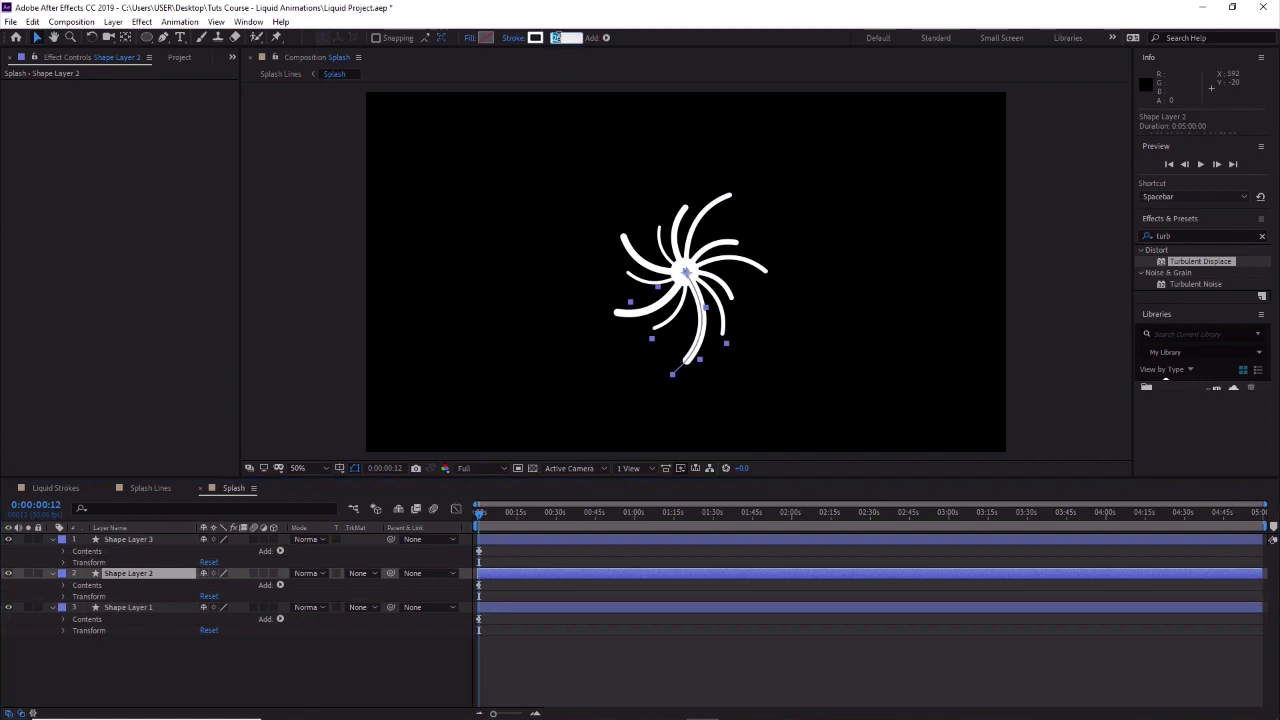
{"action": "type", "text": "15"}
{"action": "key", "text": "Return"}
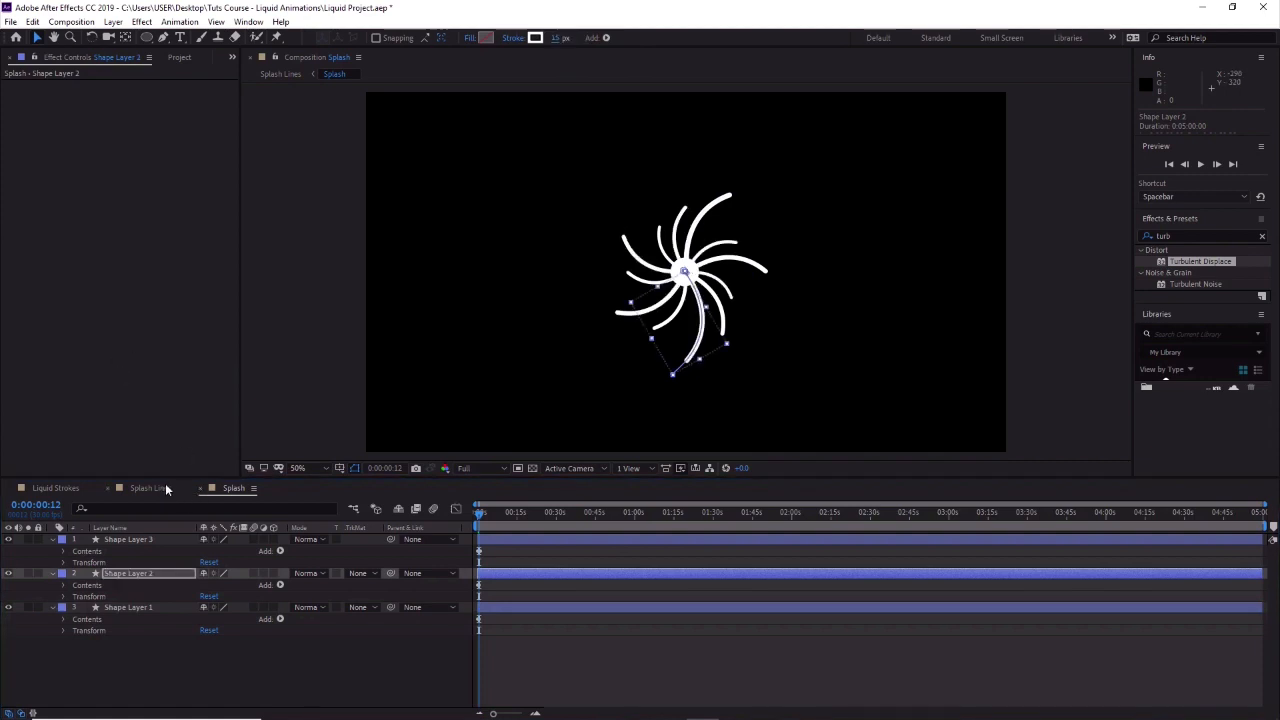
{"action": "left_click", "coordinate": [150, 488]}
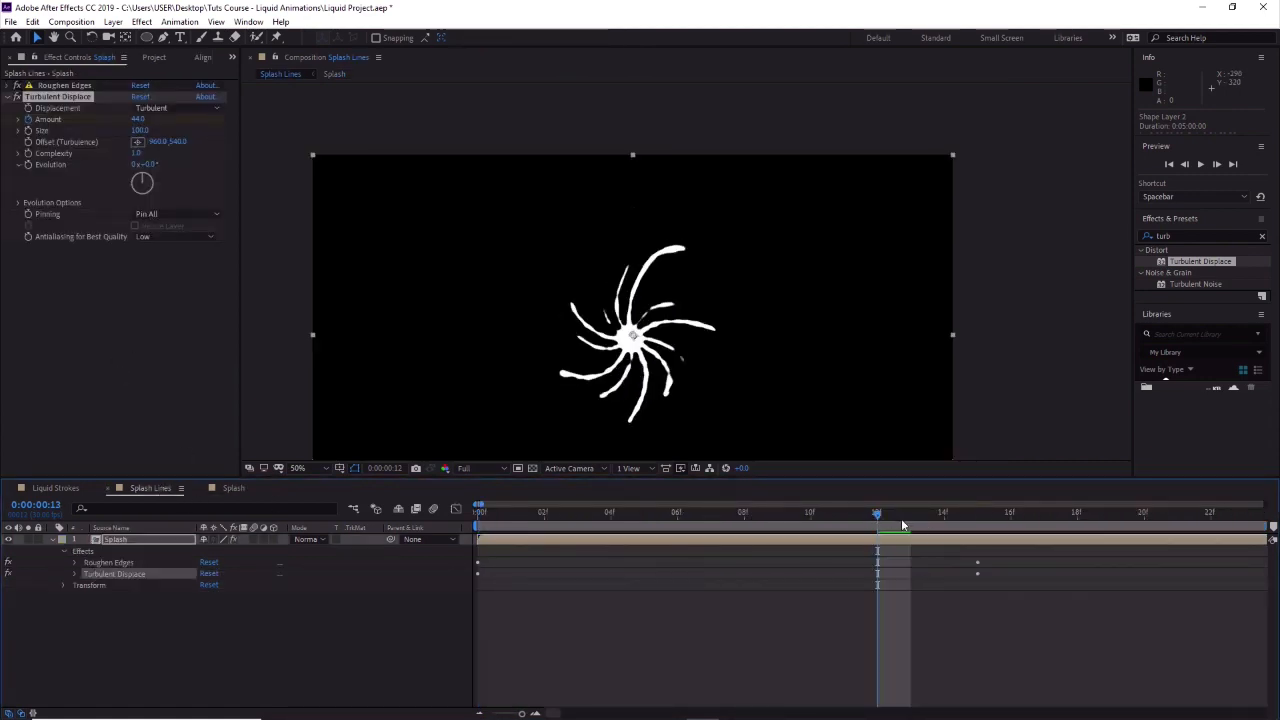
{"action": "key", "text": "space"}
{"action": "key", "text": "space"}
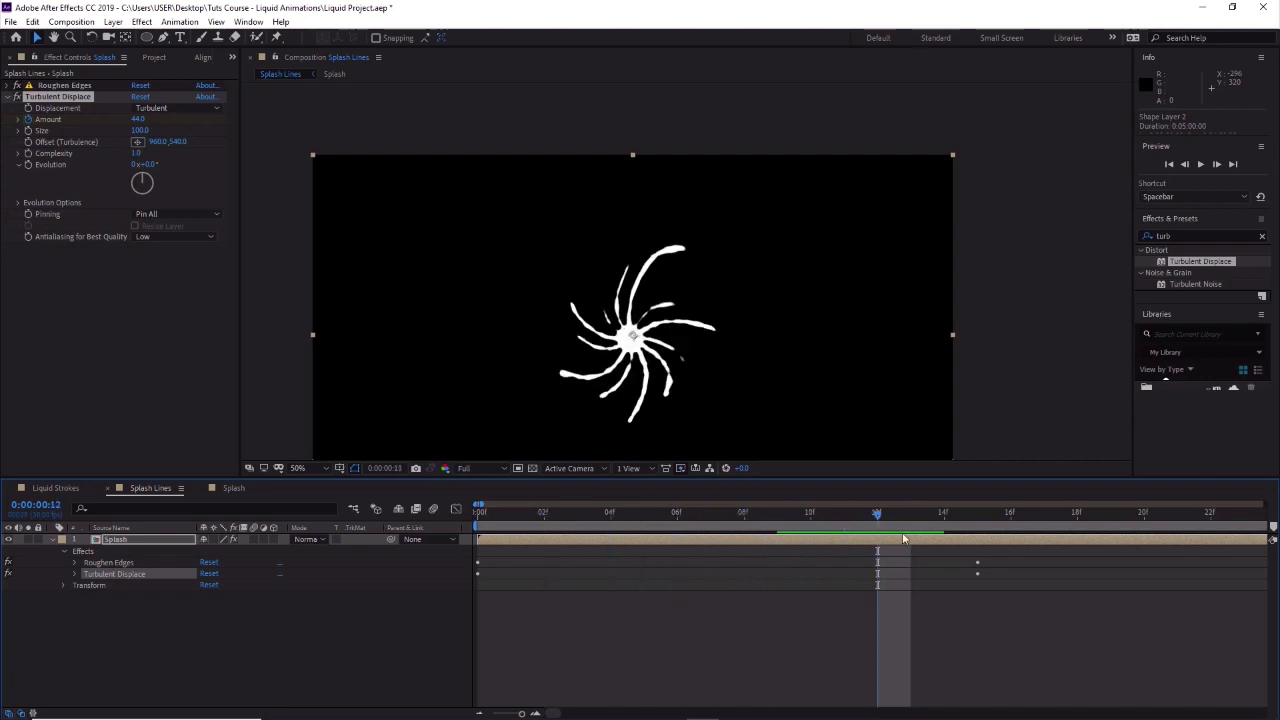
{"action": "key", "text": "space"}
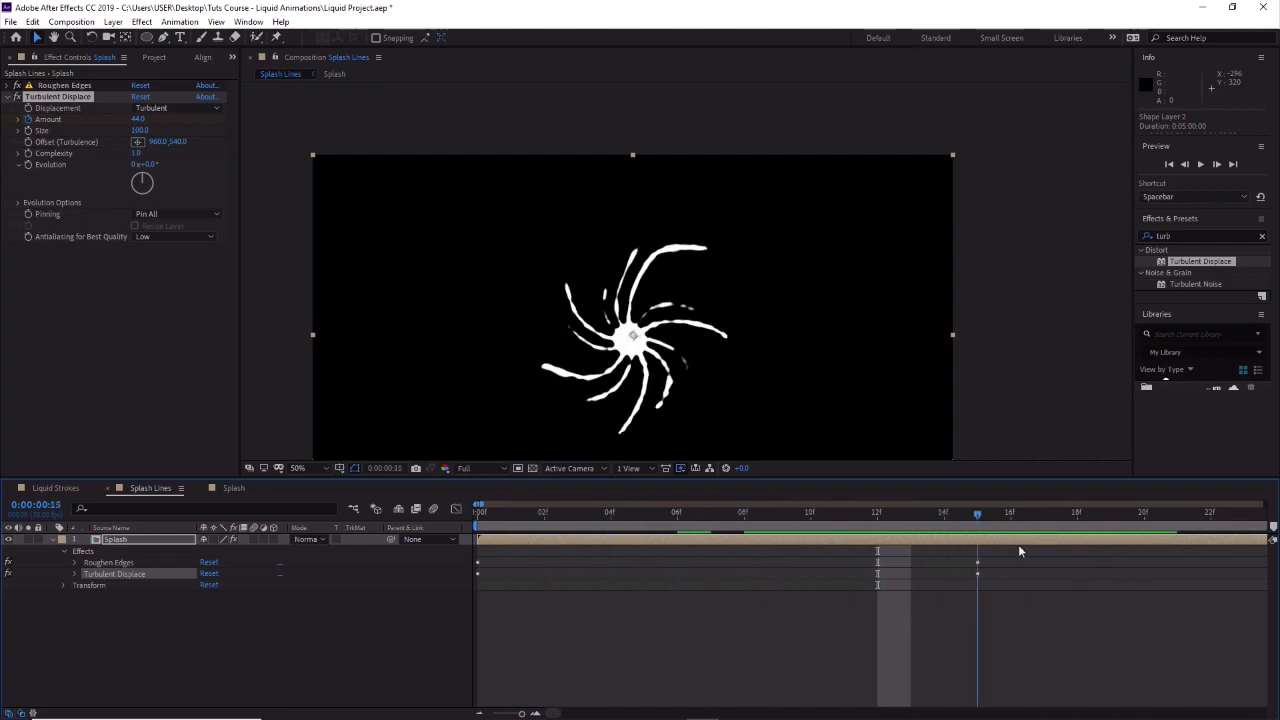
{"action": "left_click", "coordinate": [913, 533]}
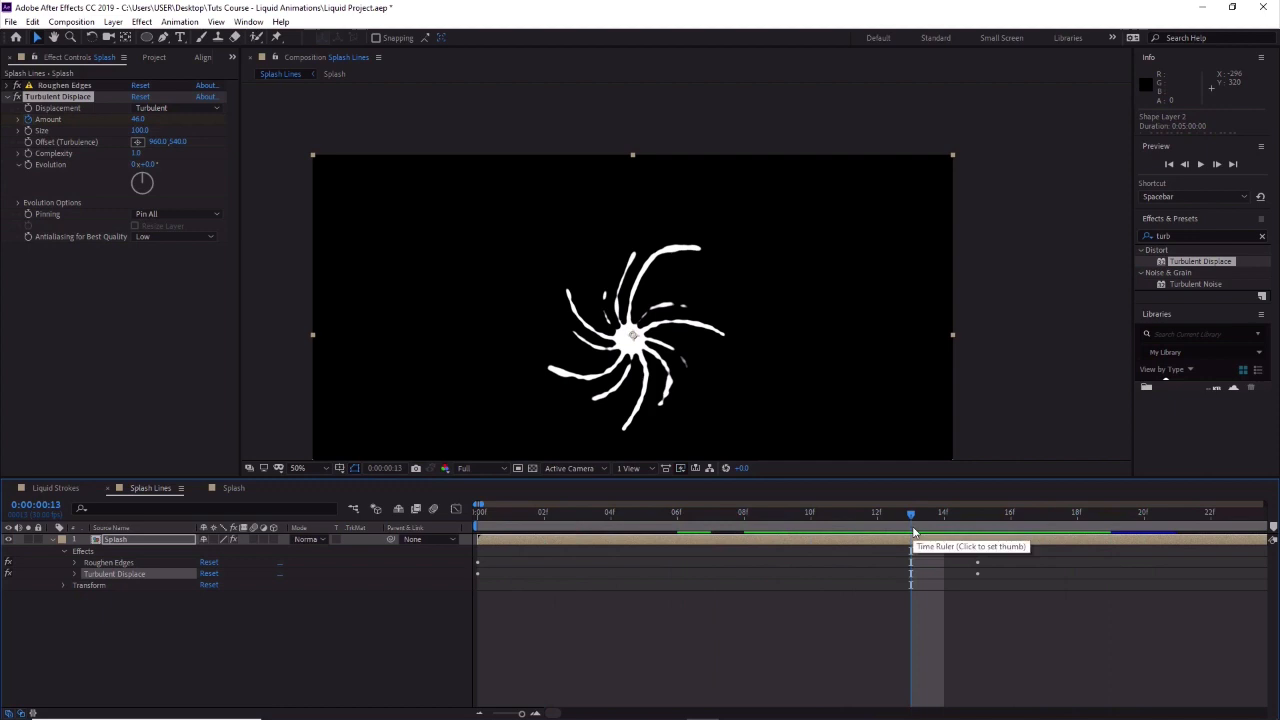
Find the Bevel Alpha effect and apply it to the Splash layer.
{"action": "left_click", "coordinate": [1186, 236]}
{"action": "left_click_drag", "start_coordinate": [1186, 237], "coordinate": [1095, 239]}
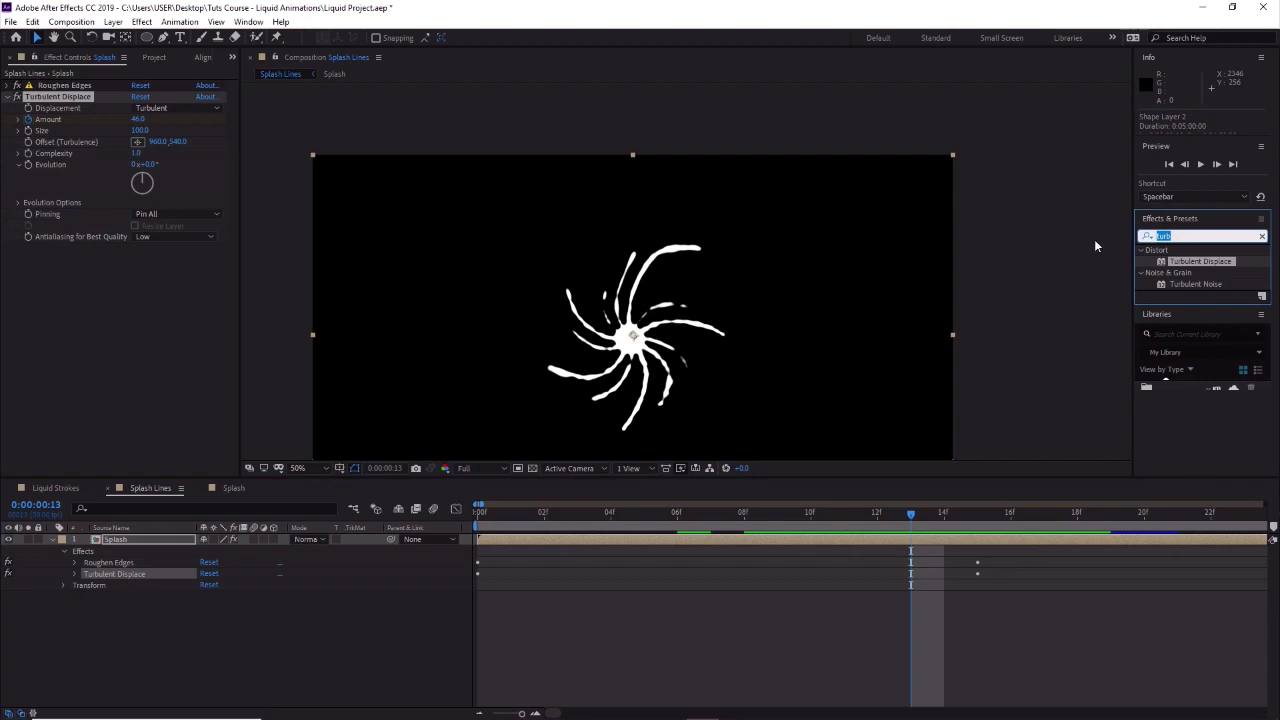
{"action": "type", "text": "bevel"}
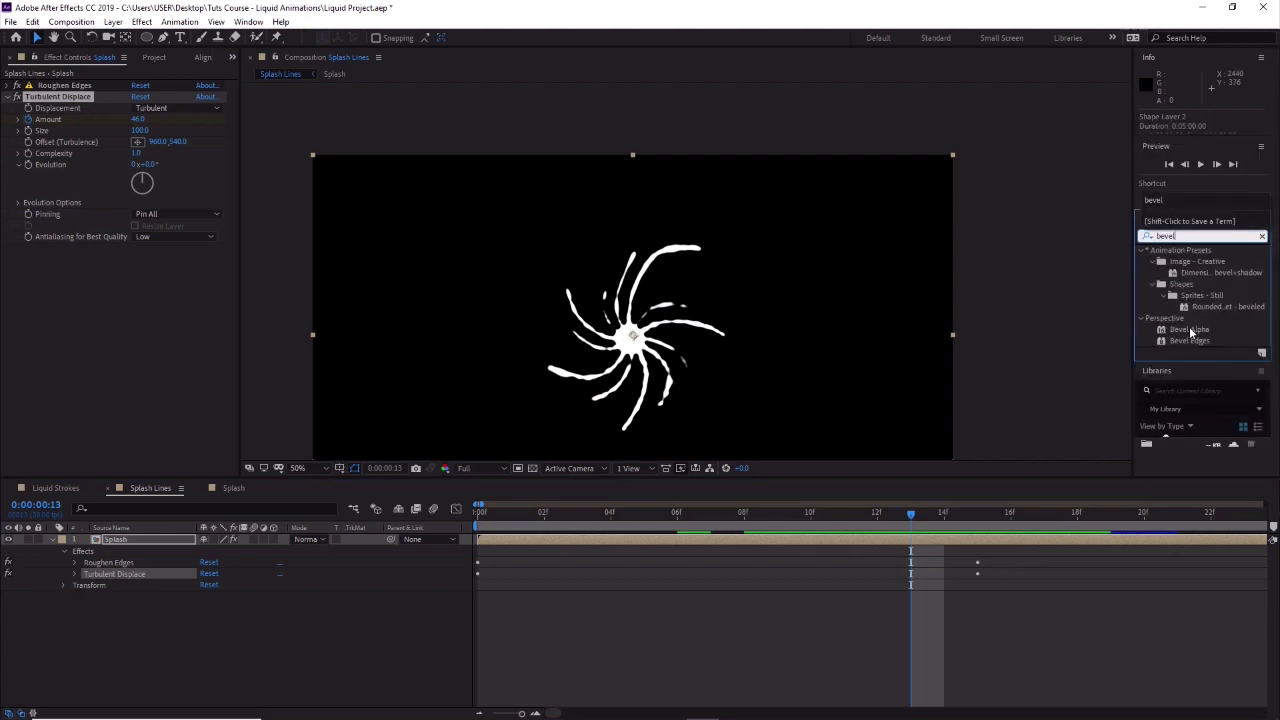
{"action": "double_click", "coordinate": [1190, 330]}
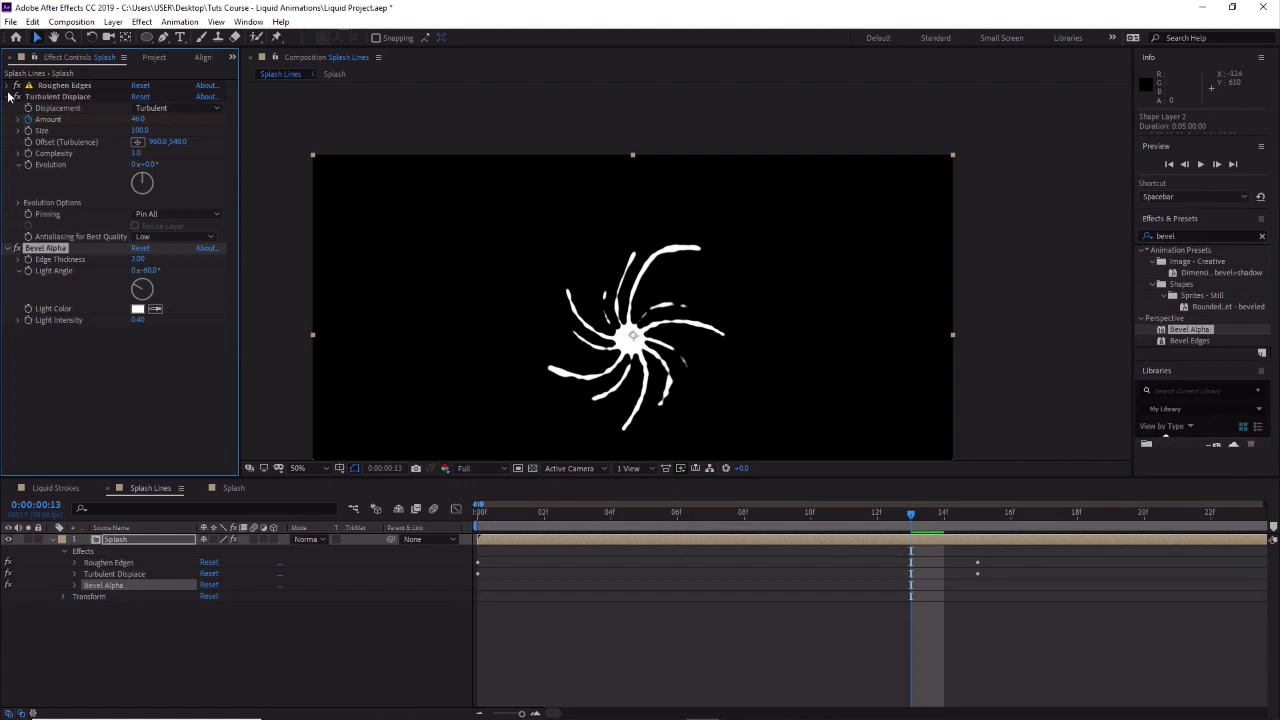
Set the Edge Thickness of the Bevel Alpha effect to 10.
{"action": "left_click", "coordinate": [9, 96]}
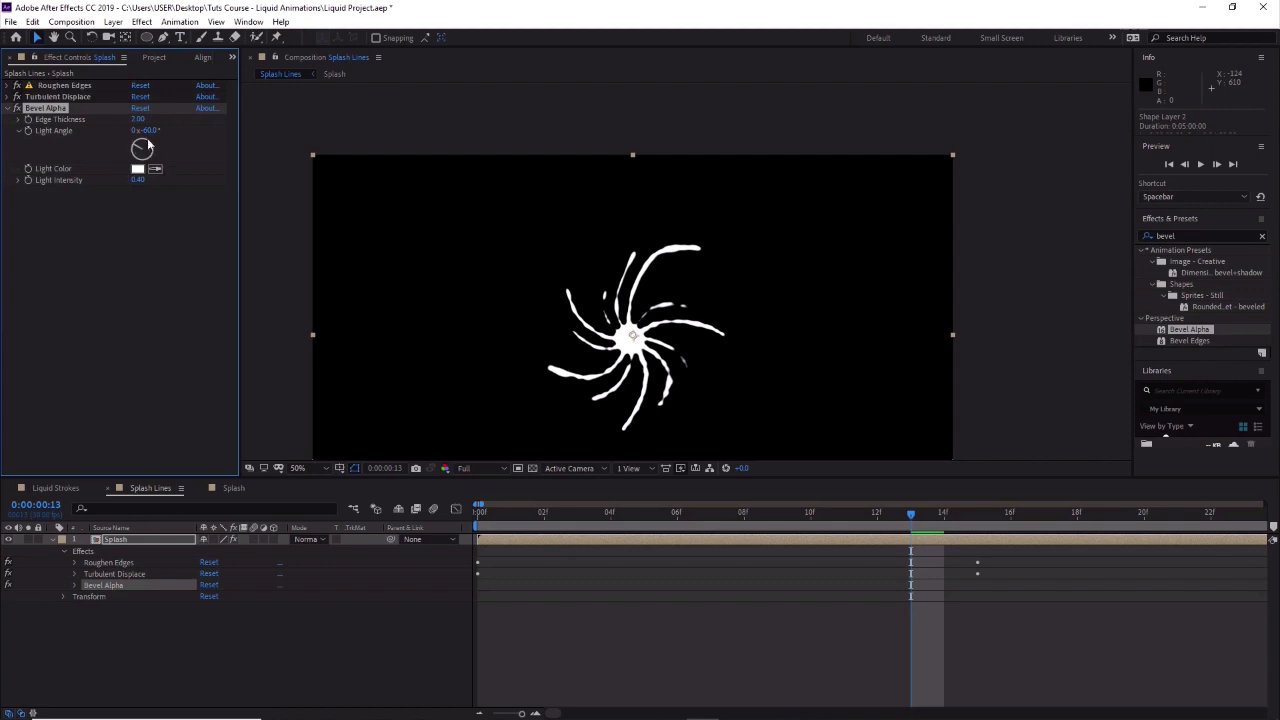
{"action": "left_click_drag", "start_coordinate": [137, 119], "coordinate": [100, 119]}
{"action": "left_click", "coordinate": [136, 119]}
{"action": "type", "text": "10"}
{"action": "key", "text": "Return"}
Set the Light Intensity of Bevel Alpha to 0.5, inspect the beveled splash up close and play the animation from frame 0.
{"action": "left_click", "coordinate": [143, 130]}
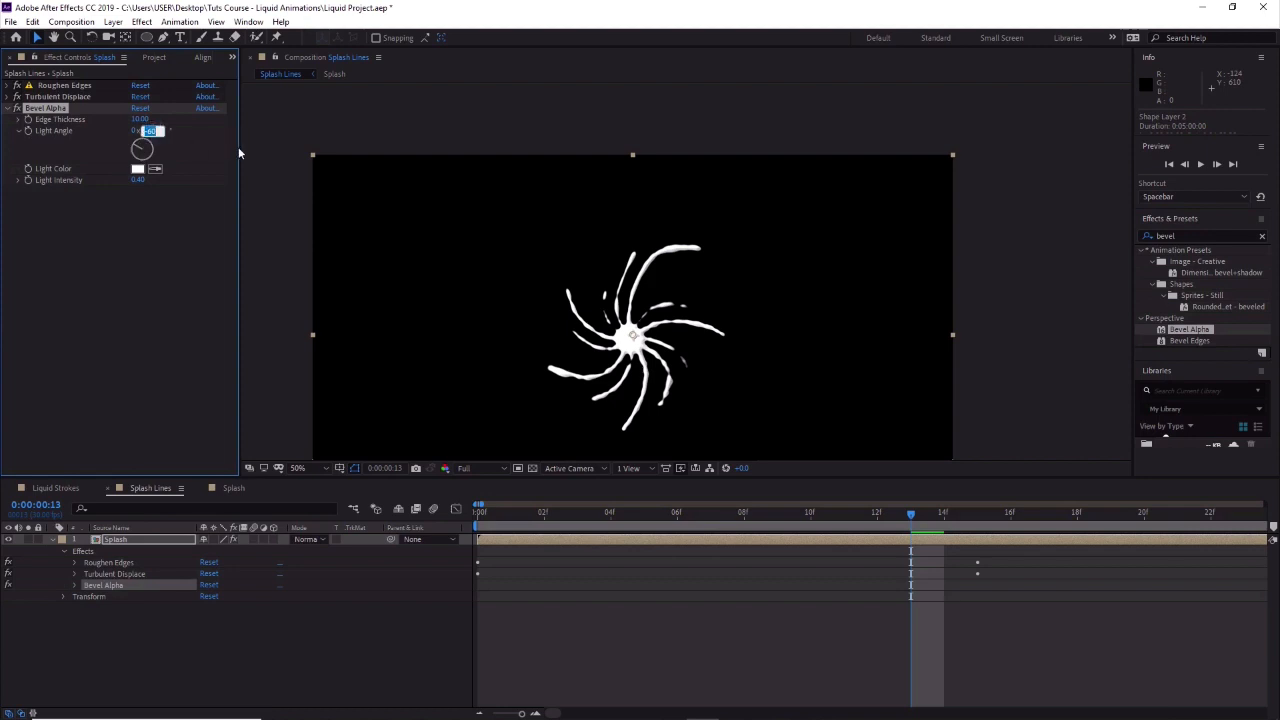
{"action": "left_click", "coordinate": [138, 180]}
{"action": "type", "text": "0.5"}
{"action": "key", "text": "Return"}
{"action": "scroll", "coordinate": [655, 366], "scroll_direction": "up", "scroll_amount": 2}
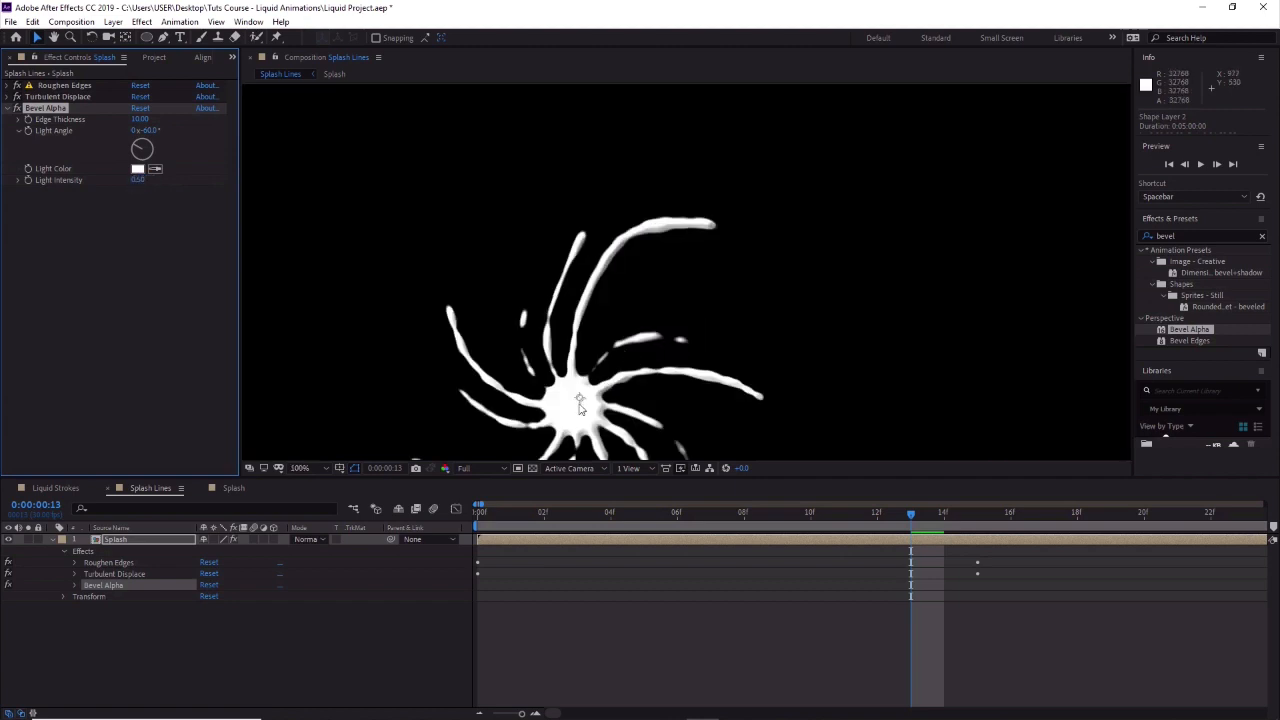
{"action": "scroll", "coordinate": [598, 418], "scroll_direction": "down", "scroll_amount": 2}
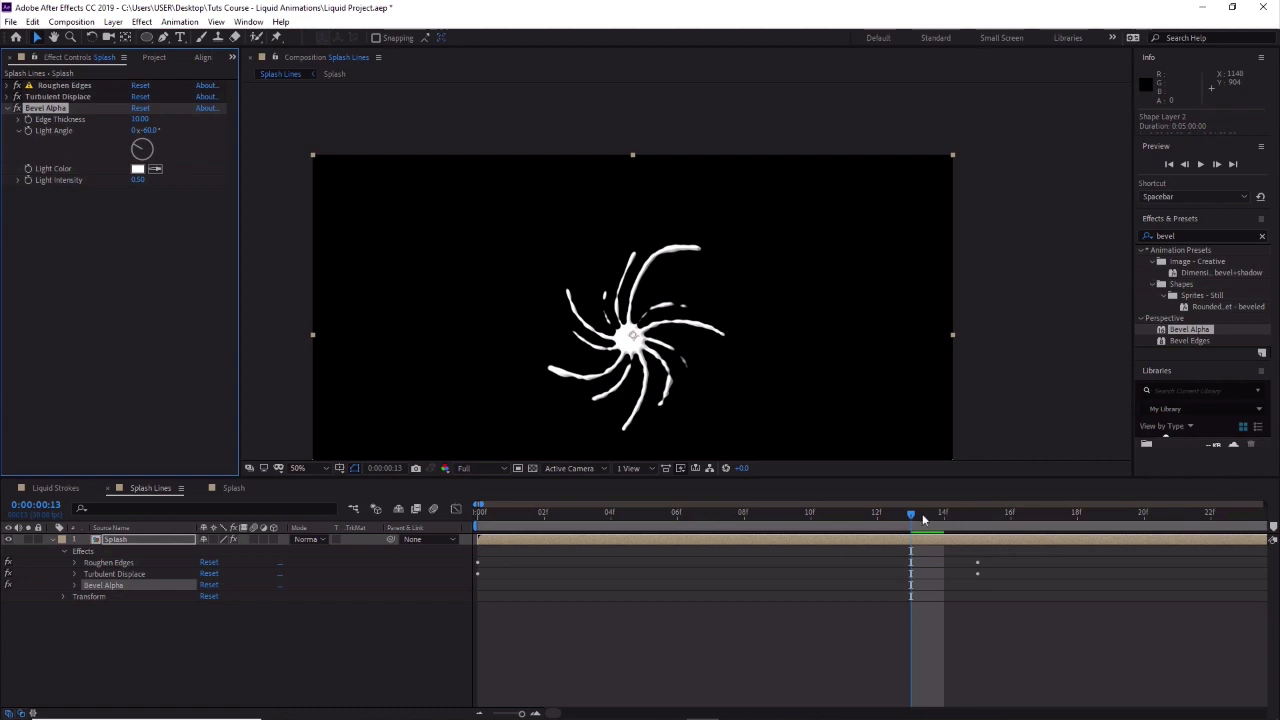
{"action": "left_click_drag", "start_coordinate": [914, 517], "coordinate": [366, 544]}
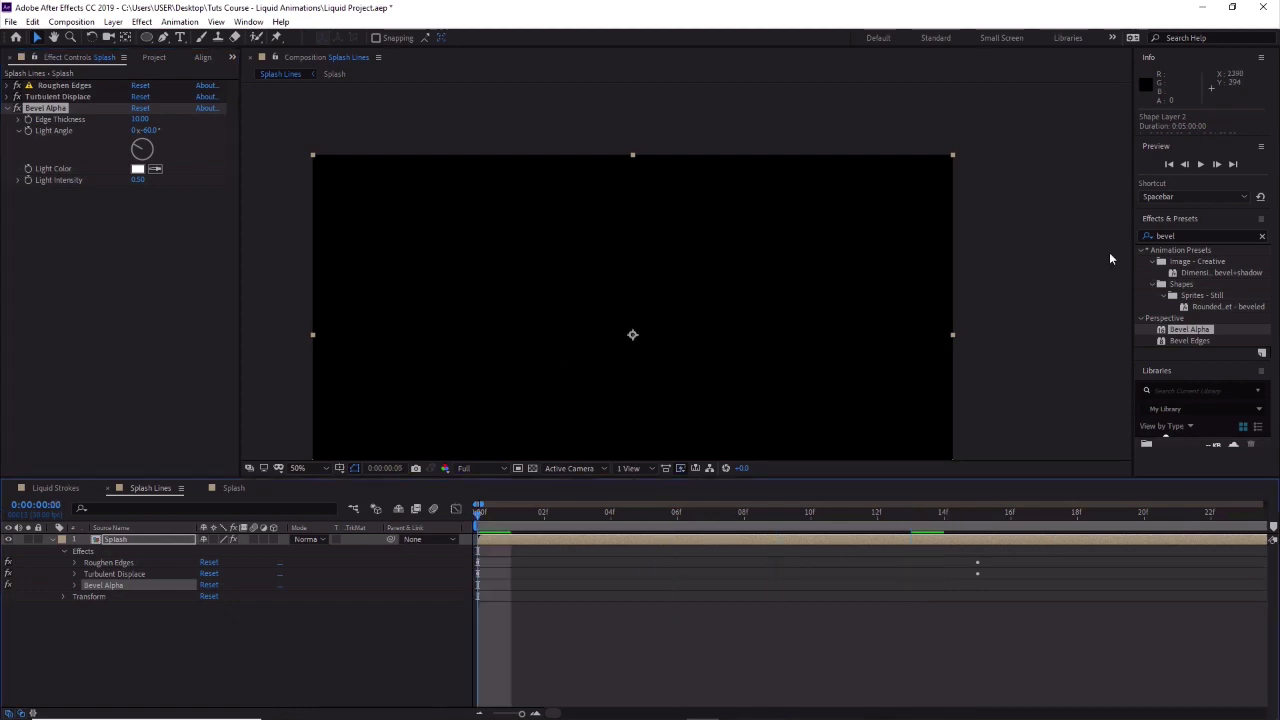
{"action": "left_click", "coordinate": [1203, 165]}
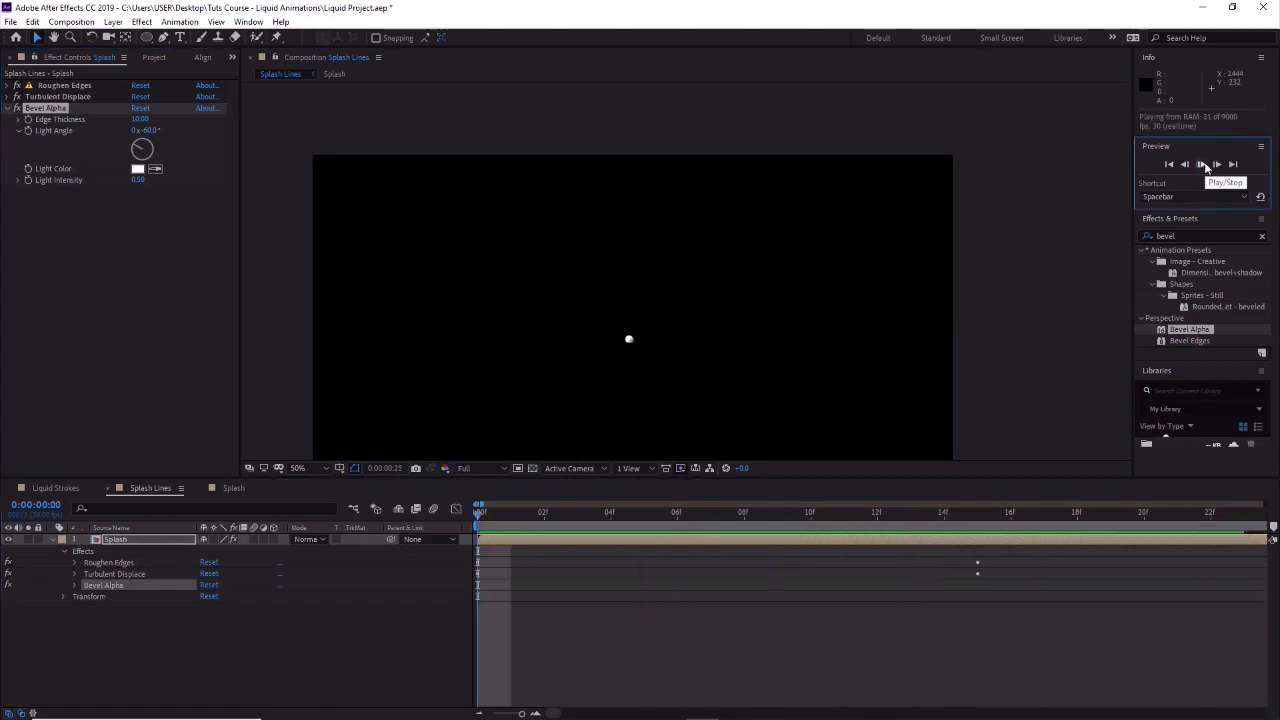
Preview the Splash Lines animation again from frame 0 with the whole composition duration shown.
{"action": "left_click", "coordinate": [1205, 166]}
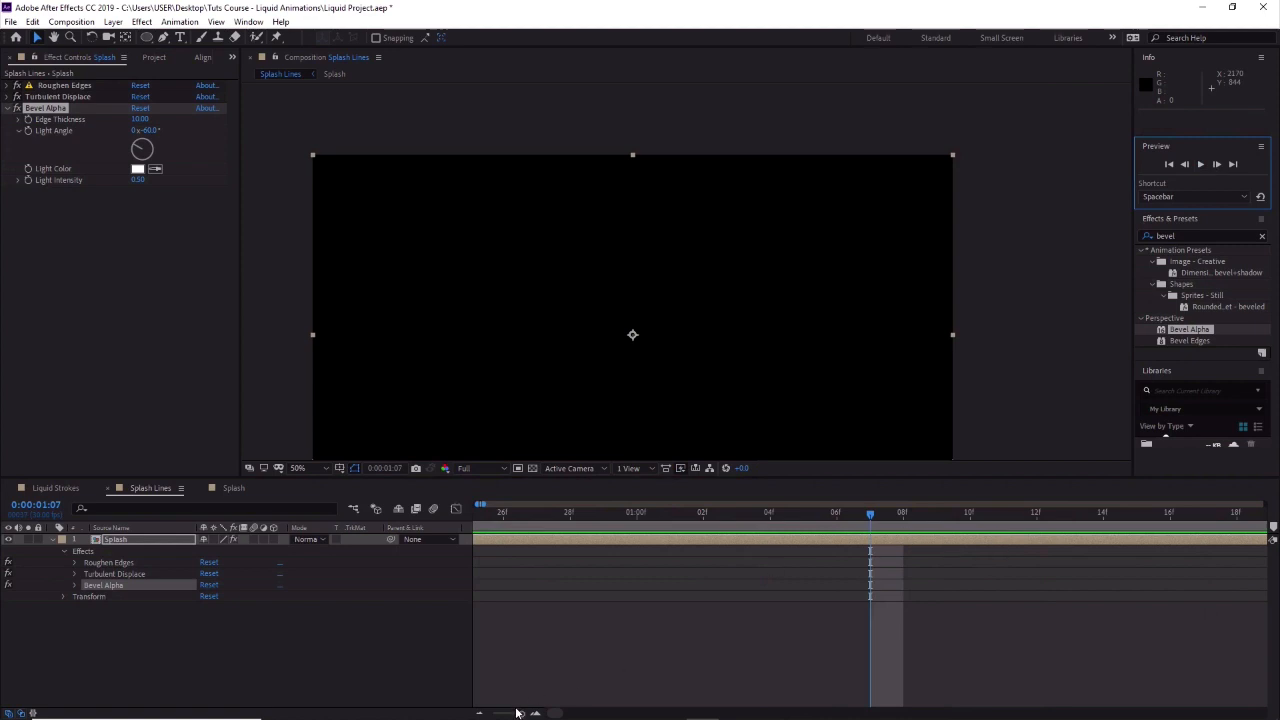
{"action": "left_click_drag", "start_coordinate": [521, 713], "coordinate": [475, 716]}
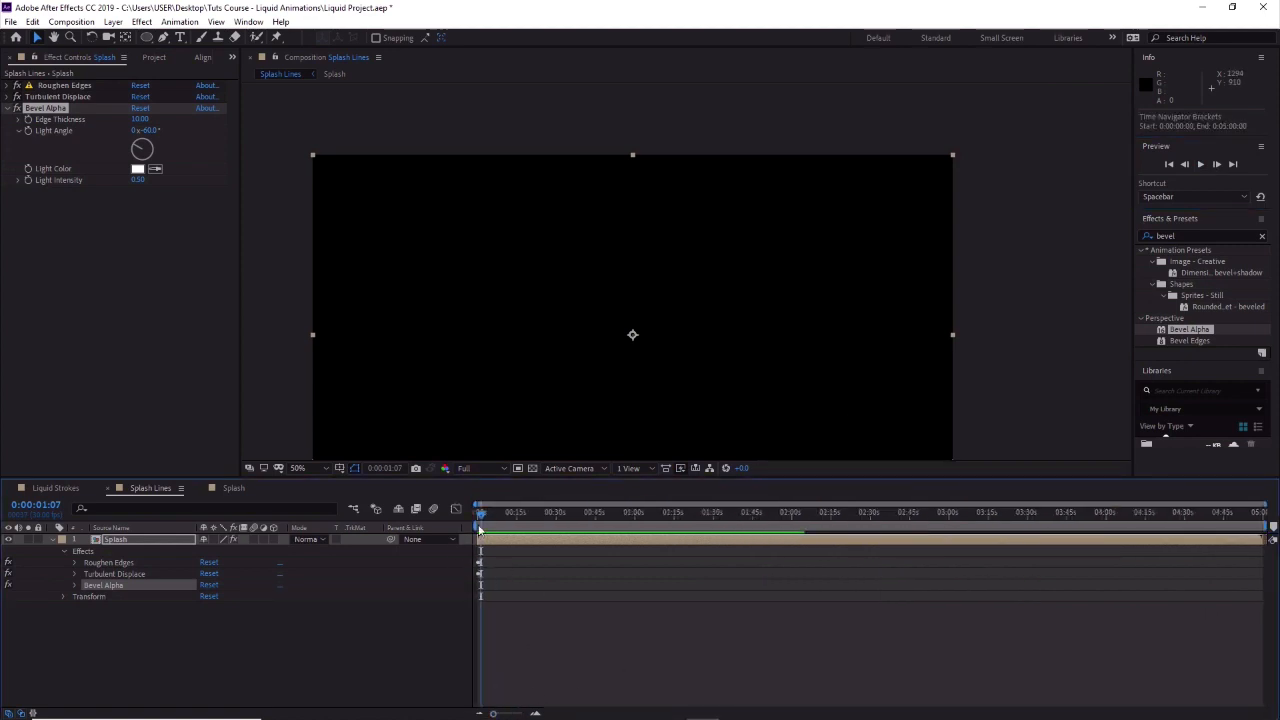
{"action": "left_click_drag", "start_coordinate": [481, 514], "coordinate": [467, 514]}
{"action": "left_click", "coordinate": [1160, 235]}
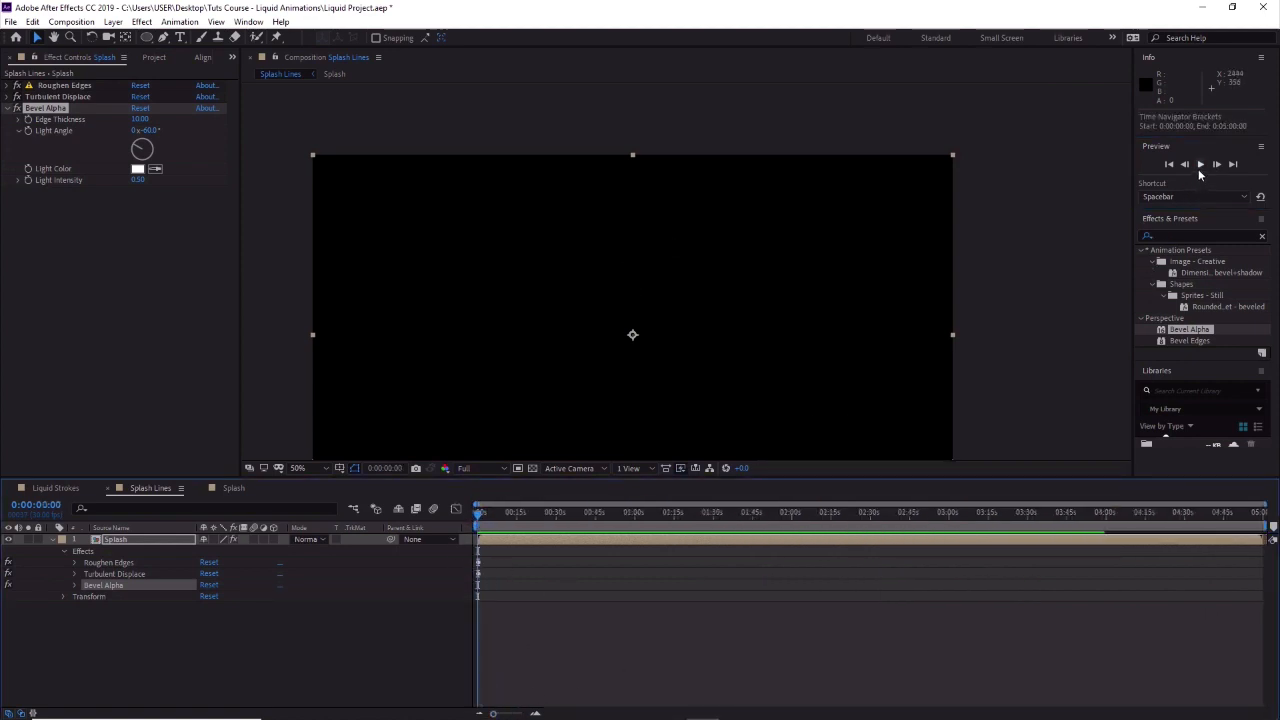
{"action": "left_click", "coordinate": [1198, 169]}
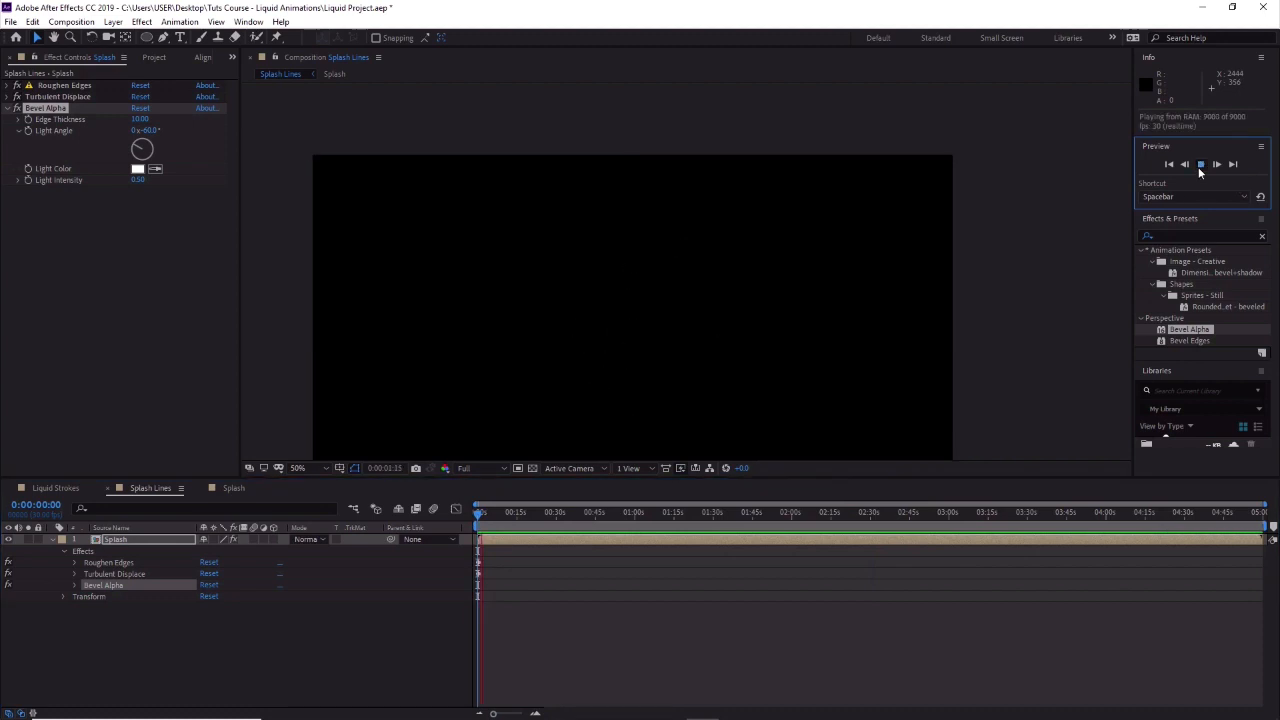
{"action": "left_click", "coordinate": [1198, 167]}
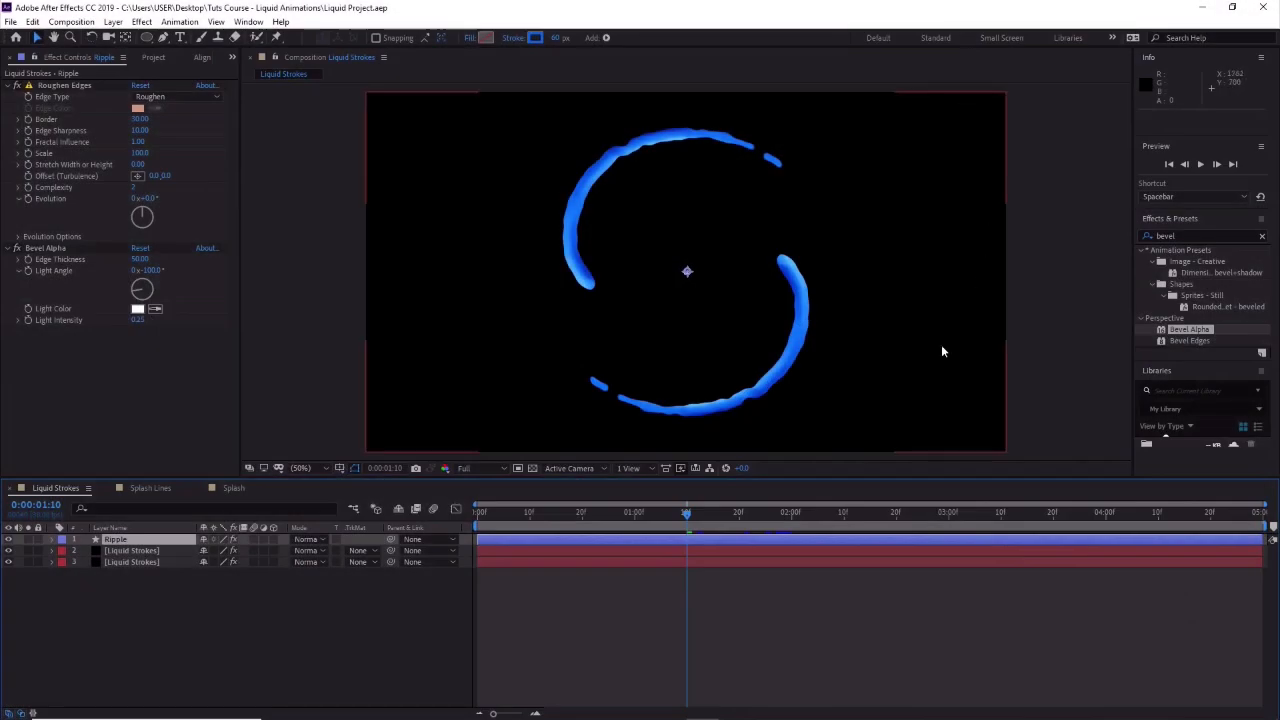
Move to 0:00:00:29 in the Liquid Strokes composition and add a text layer reading "Liquid Animation" near the center of the ripple.
{"action": "left_click_drag", "start_coordinate": [688, 513], "coordinate": [716, 518]}
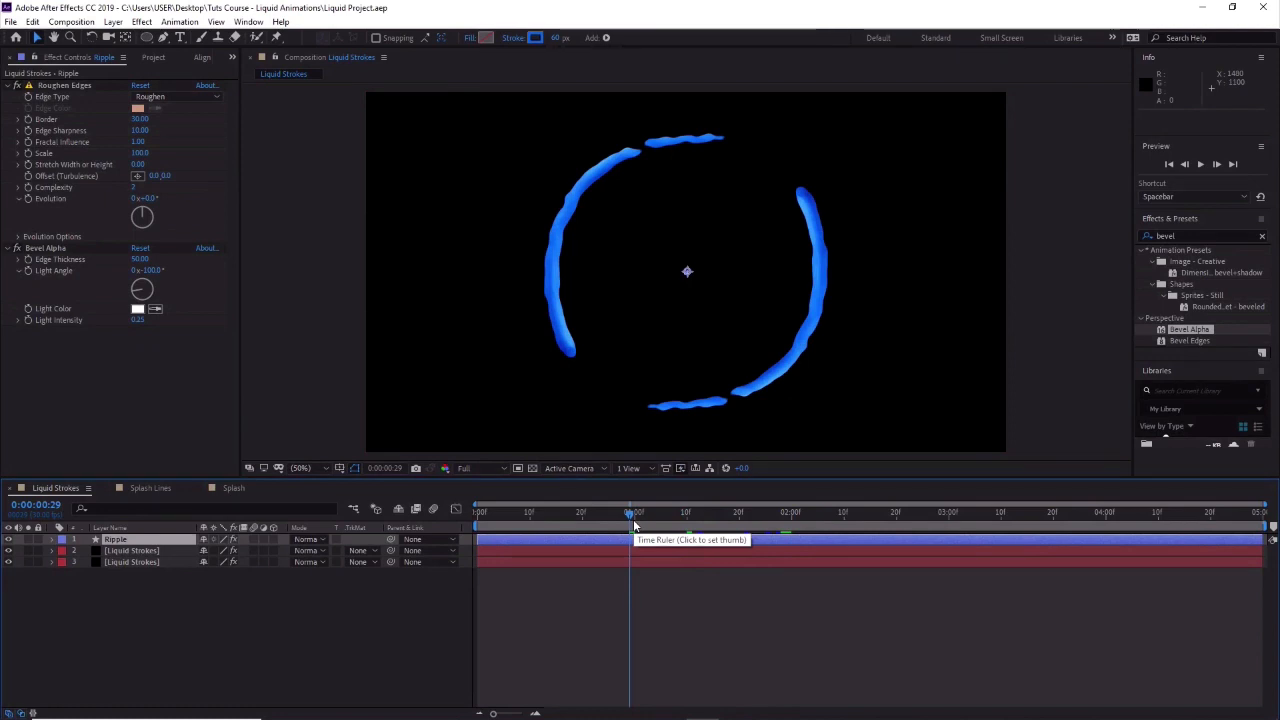
{"action": "left_click", "coordinate": [275, 614]}
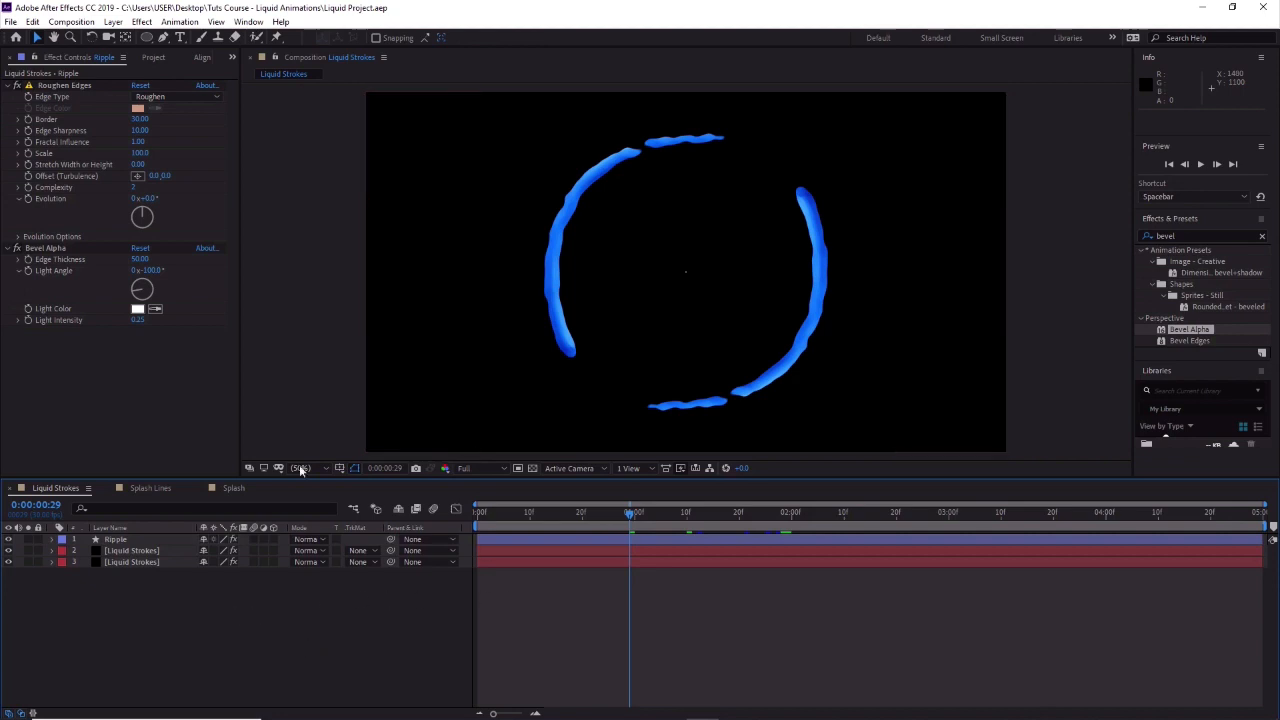
{"action": "left_click", "coordinate": [185, 39]}
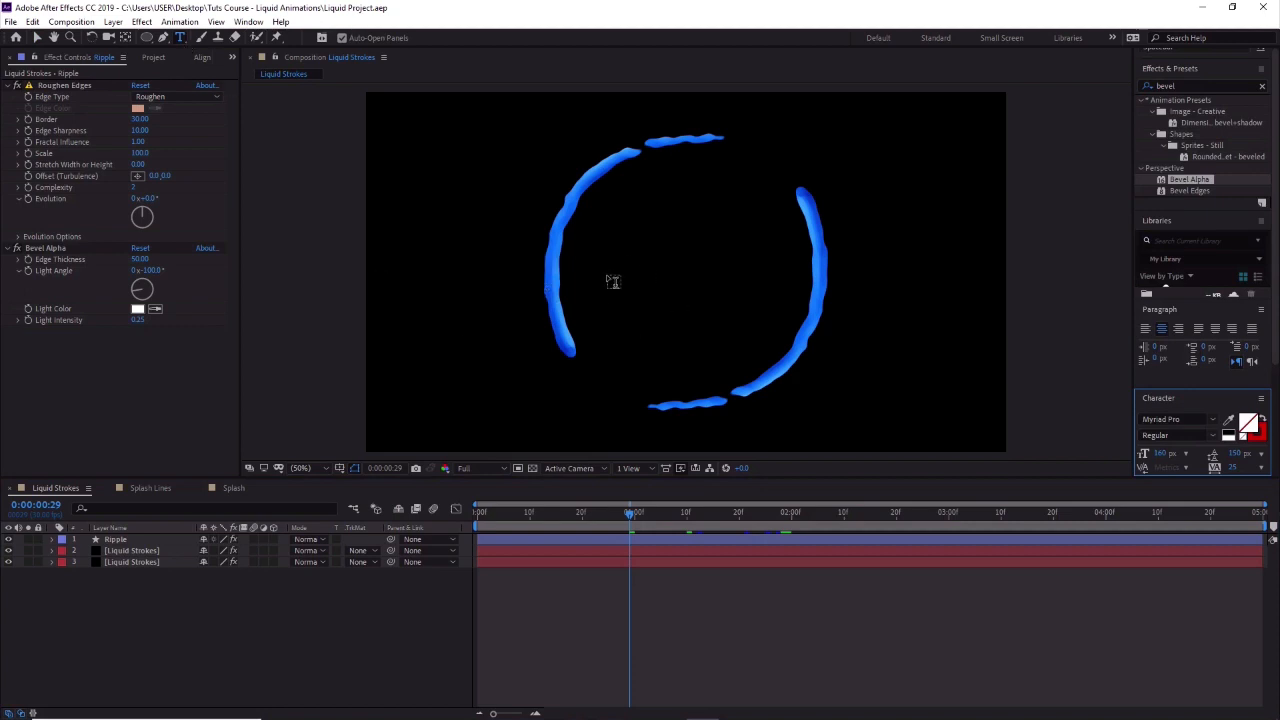
{"action": "left_click", "coordinate": [663, 268]}
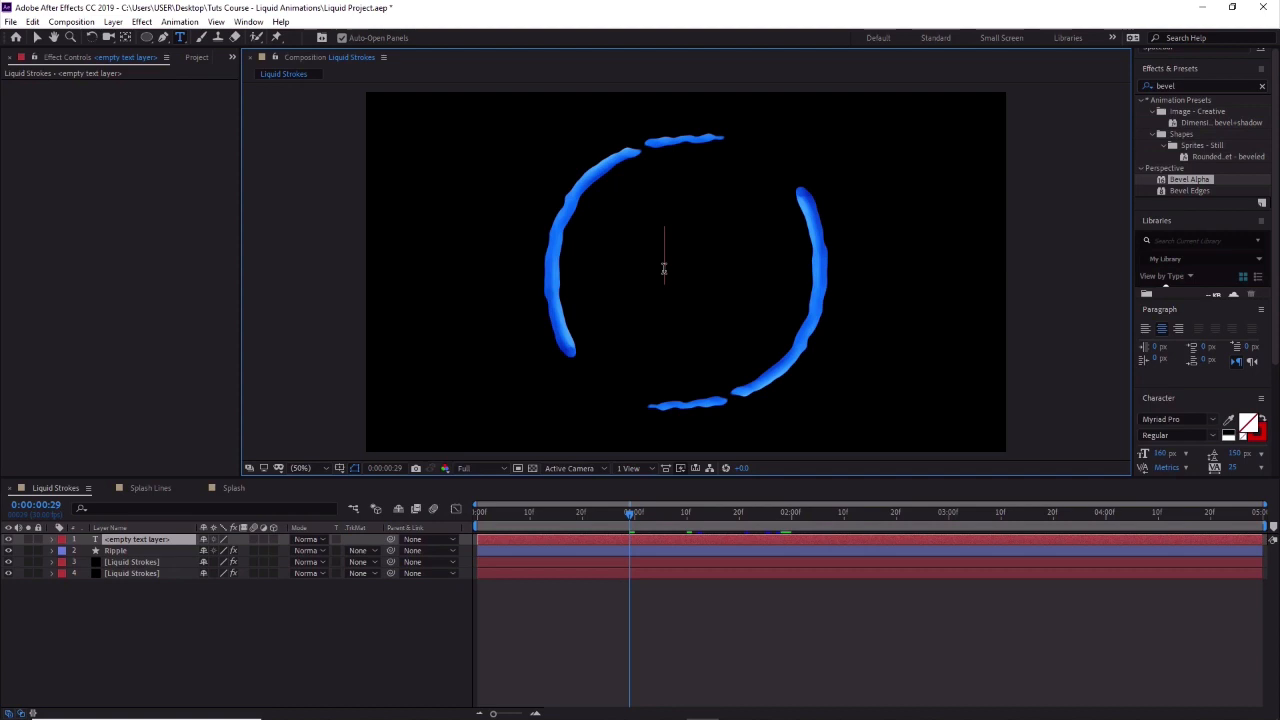
{"action": "type", "text": "A"}
{"action": "key", "text": "BackSpace"}
{"action": "type", "text": "Liq"}
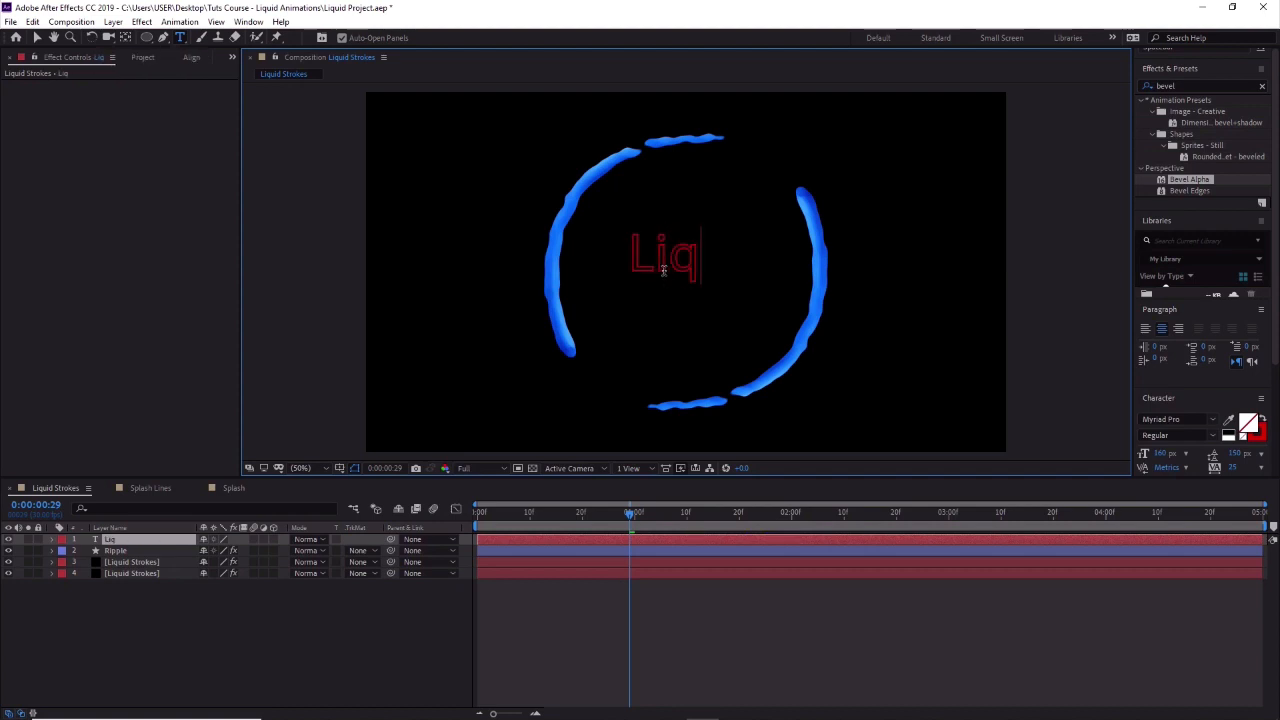
{"action": "type", "text": "uid"}
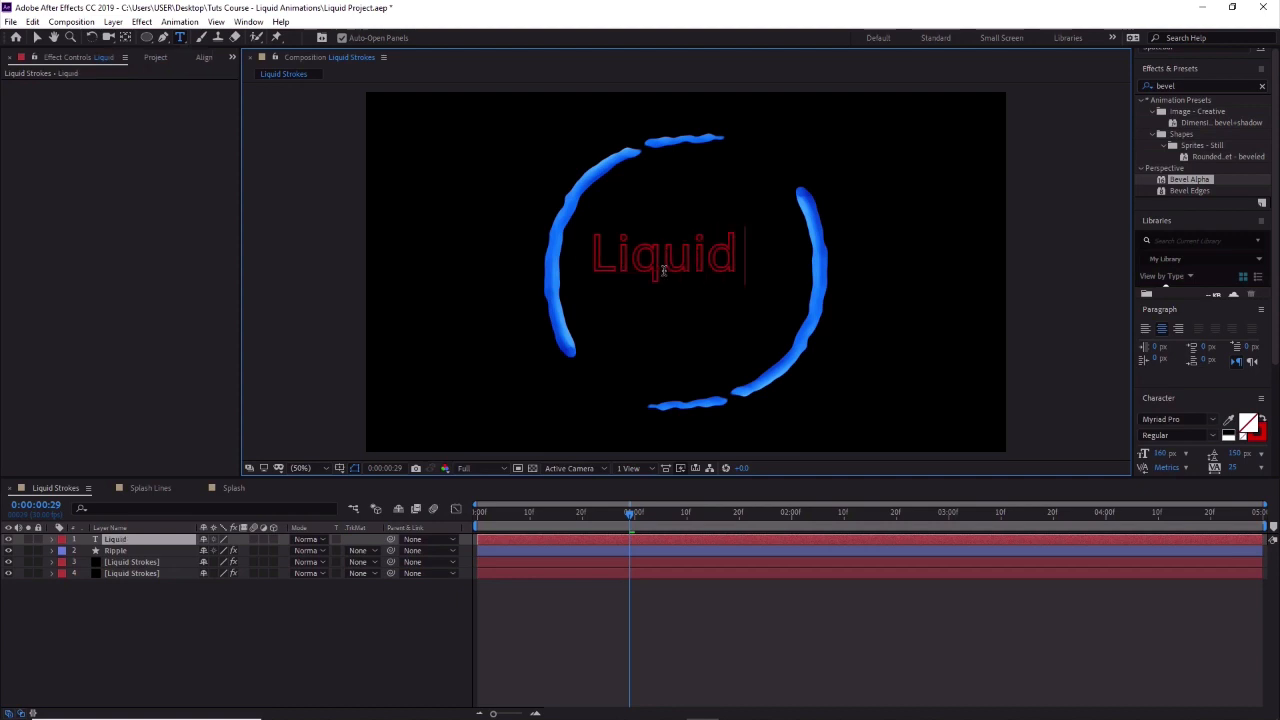
{"action": "type", "text": " Animation"}
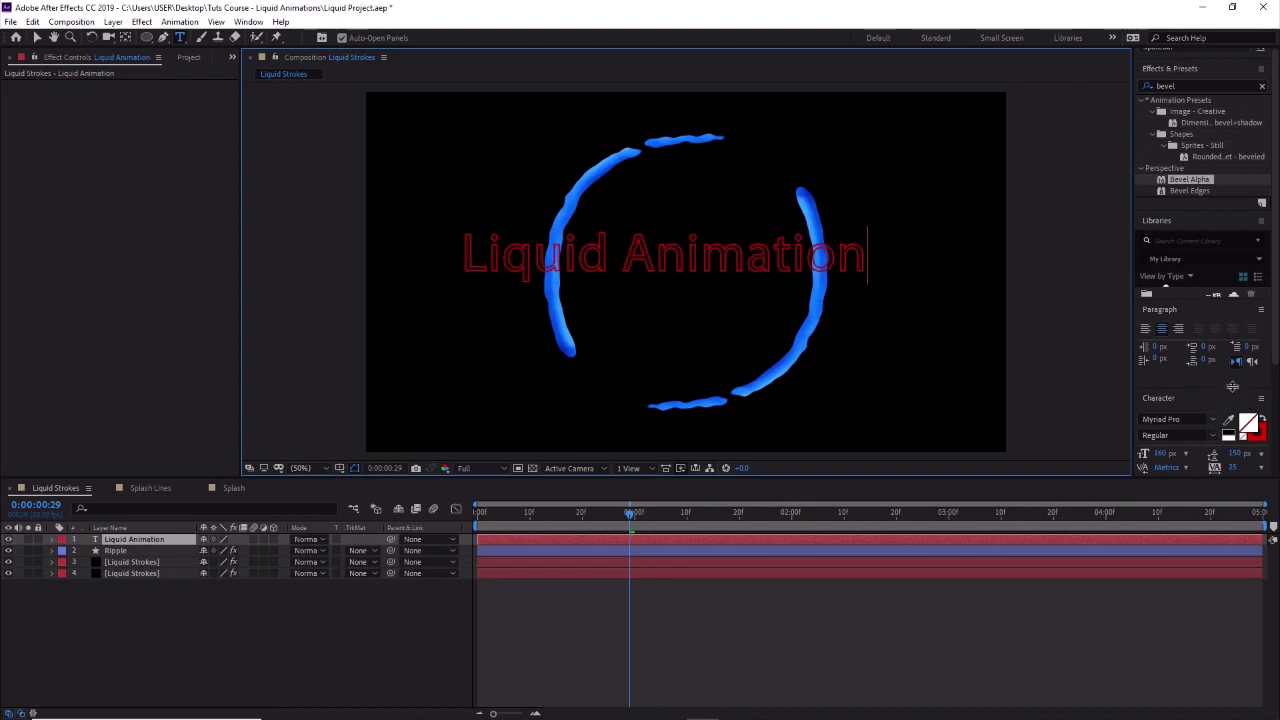
Dock the Character settings between the effect controls and the composition view.
{"action": "scroll", "coordinate": [1228, 370], "scroll_direction": "up", "scroll_amount": 2}
{"action": "scroll", "coordinate": [1226, 362], "scroll_direction": "up", "scroll_amount": 1}
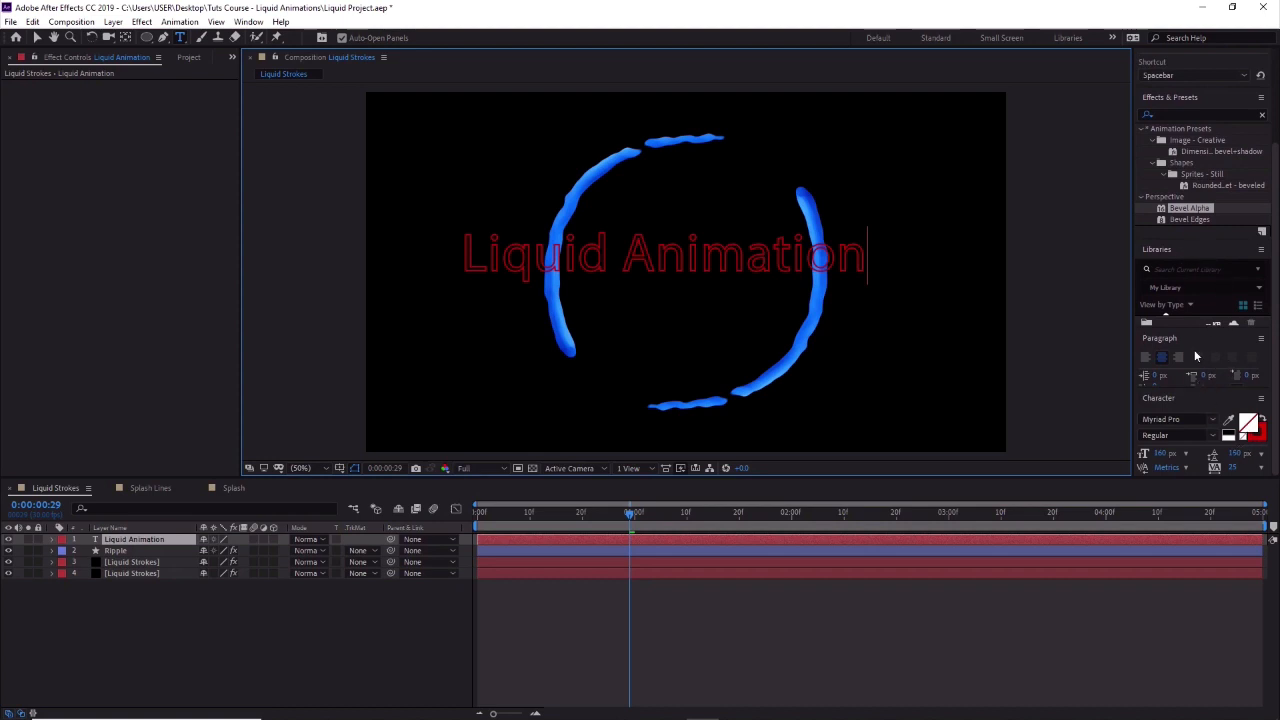
{"action": "left_click_drag", "start_coordinate": [1174, 399], "coordinate": [228, 186]}
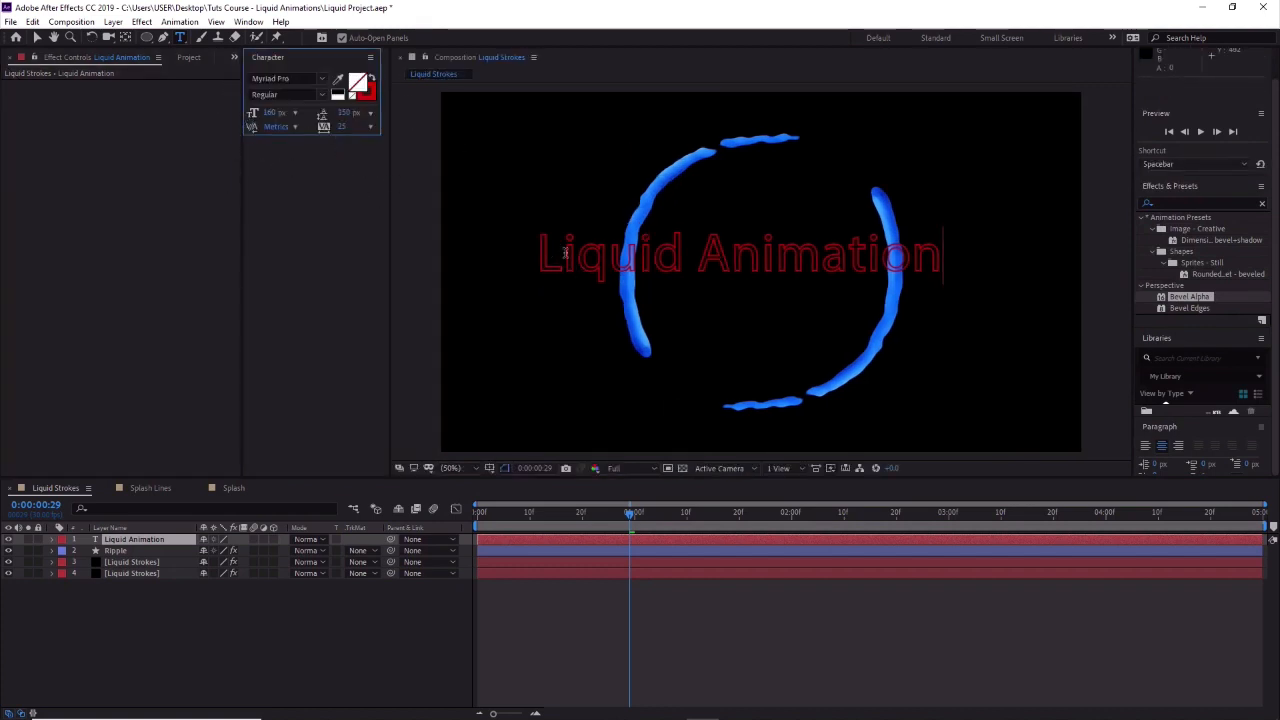
Swap the fill and stroke of the whole Liquid Animation text and set its fill color to white (FFFFFF).
{"action": "left_click", "coordinate": [372, 82]}
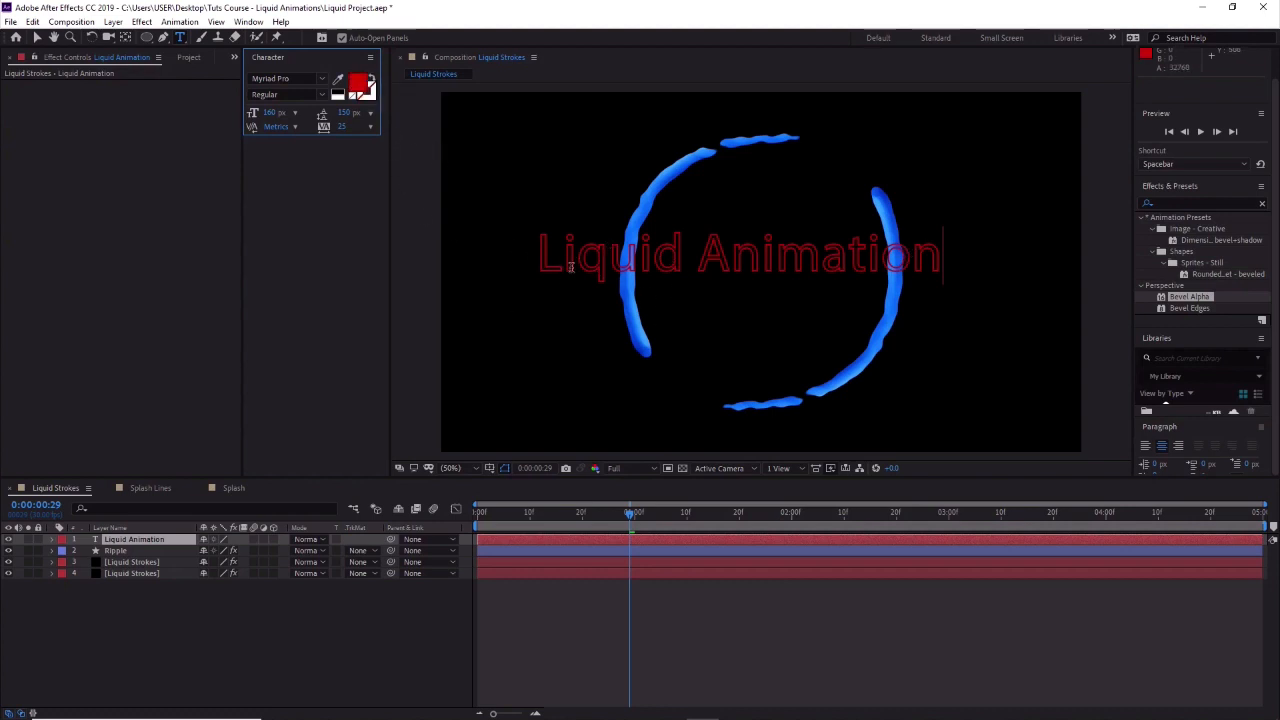
{"action": "left_click", "coordinate": [152, 540]}
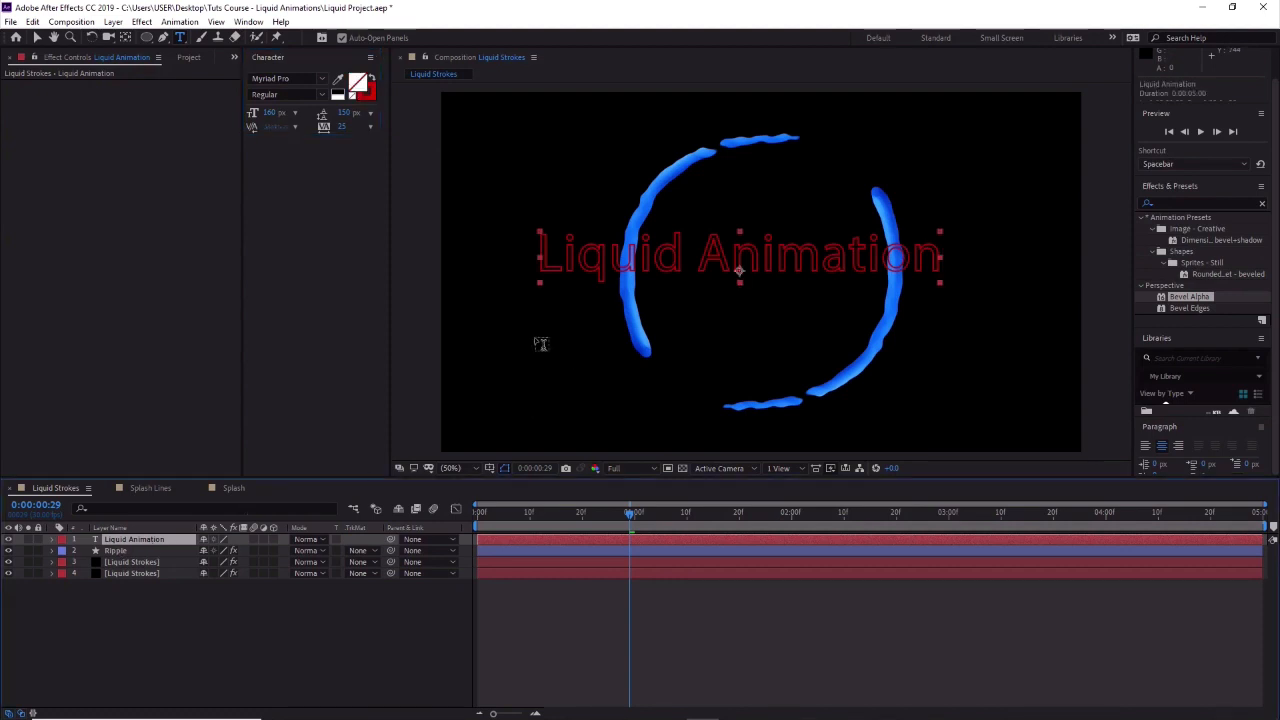
{"action": "left_click", "coordinate": [551, 262]}
{"action": "double_click", "coordinate": [551, 262]}
{"action": "left_click_drag", "start_coordinate": [541, 262], "coordinate": [944, 256]}
{"action": "left_click", "coordinate": [372, 79]}
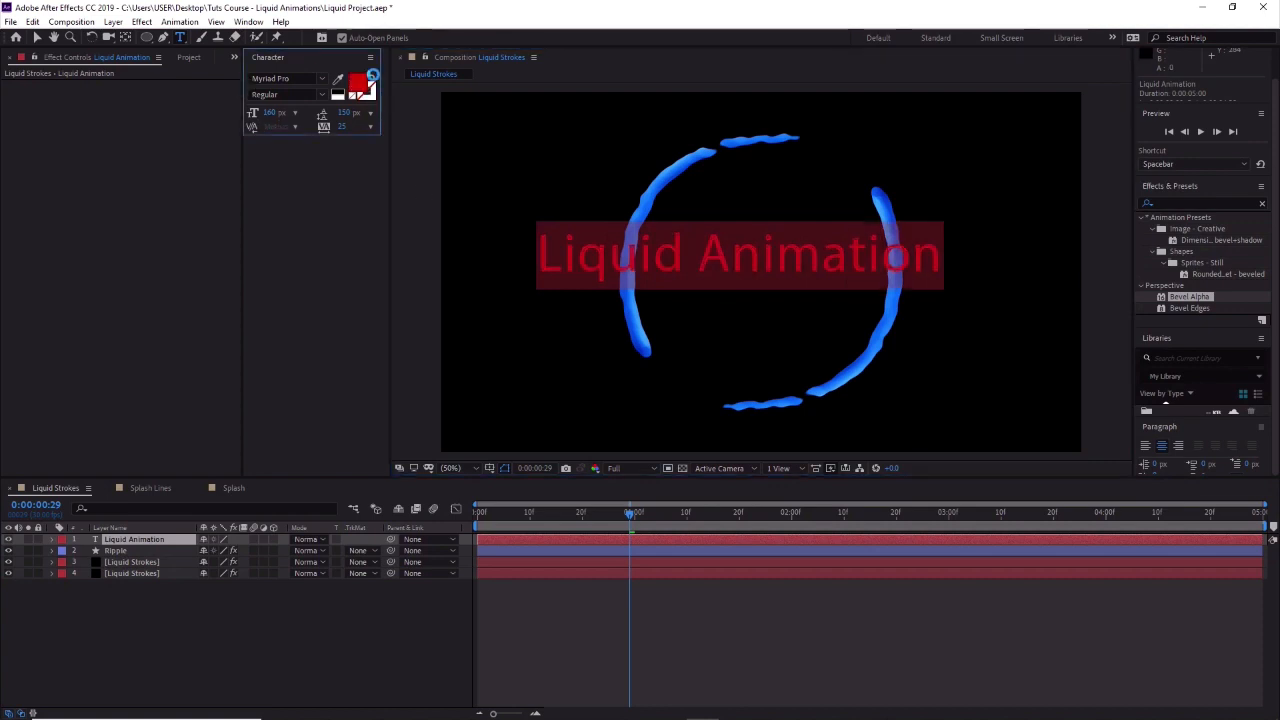
{"action": "left_click", "coordinate": [355, 92]}
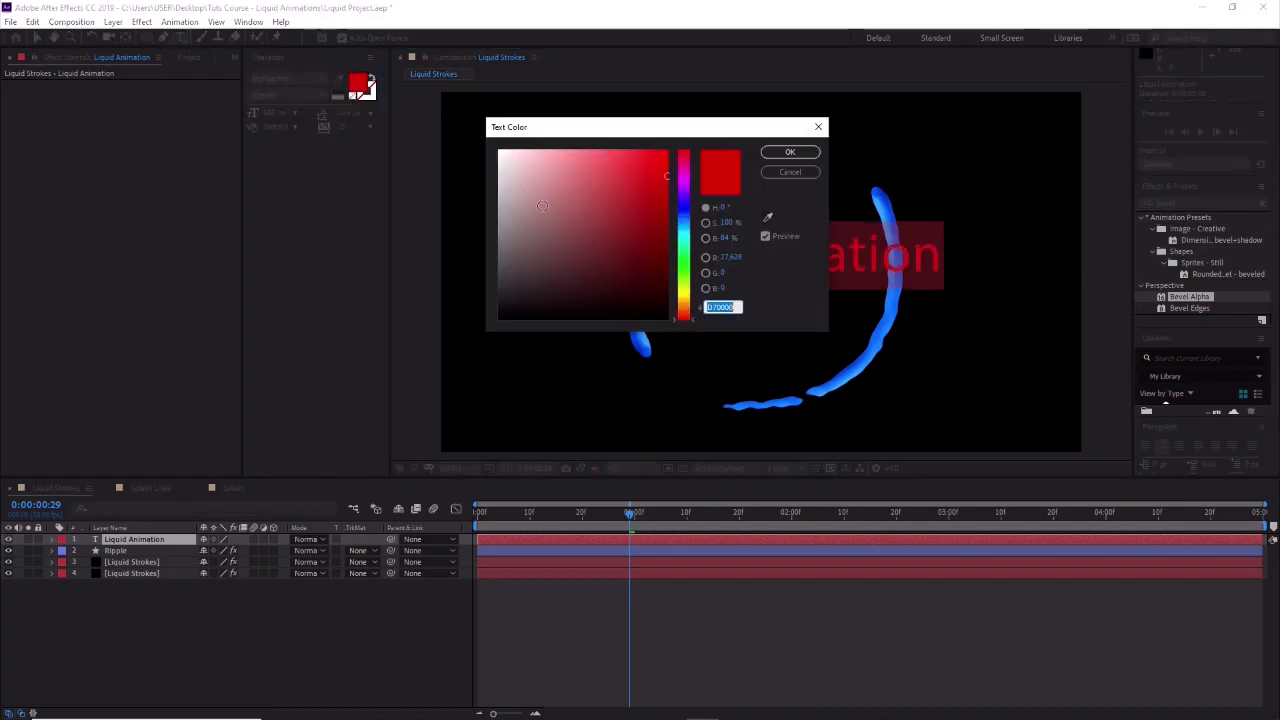
{"action": "left_click_drag", "start_coordinate": [511, 158], "coordinate": [480, 132]}
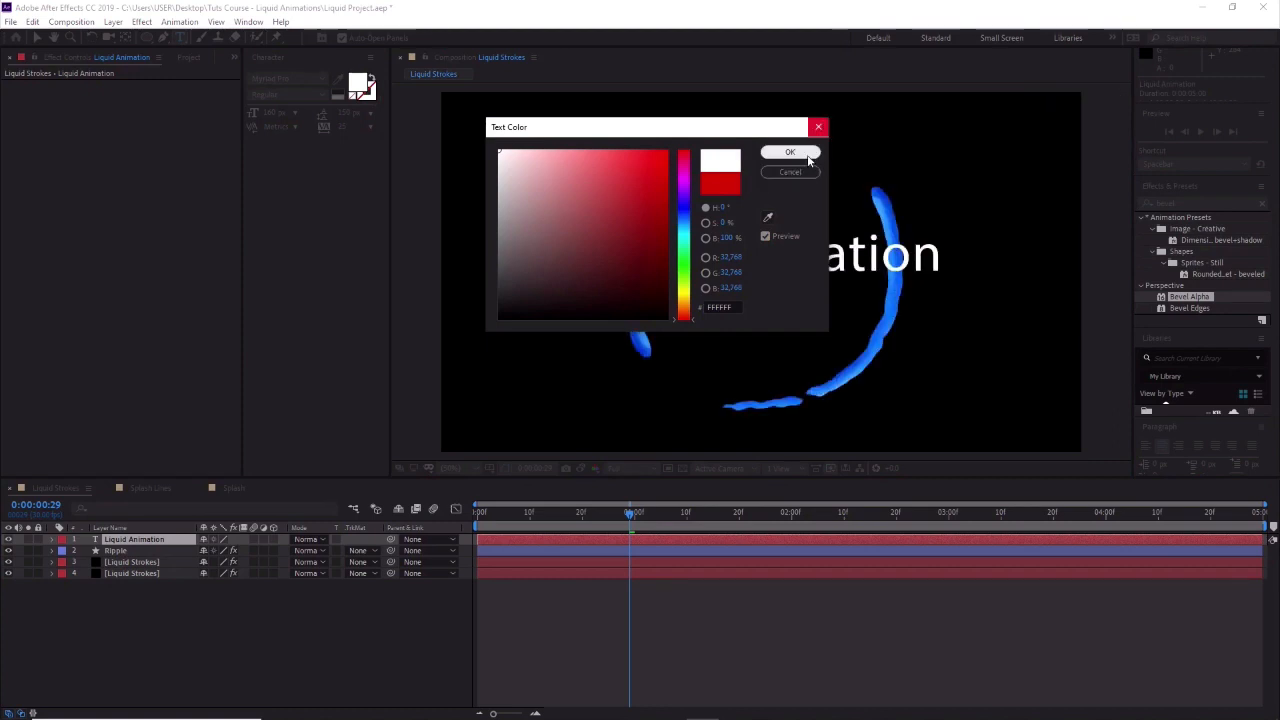
{"action": "left_click", "coordinate": [800, 154]}
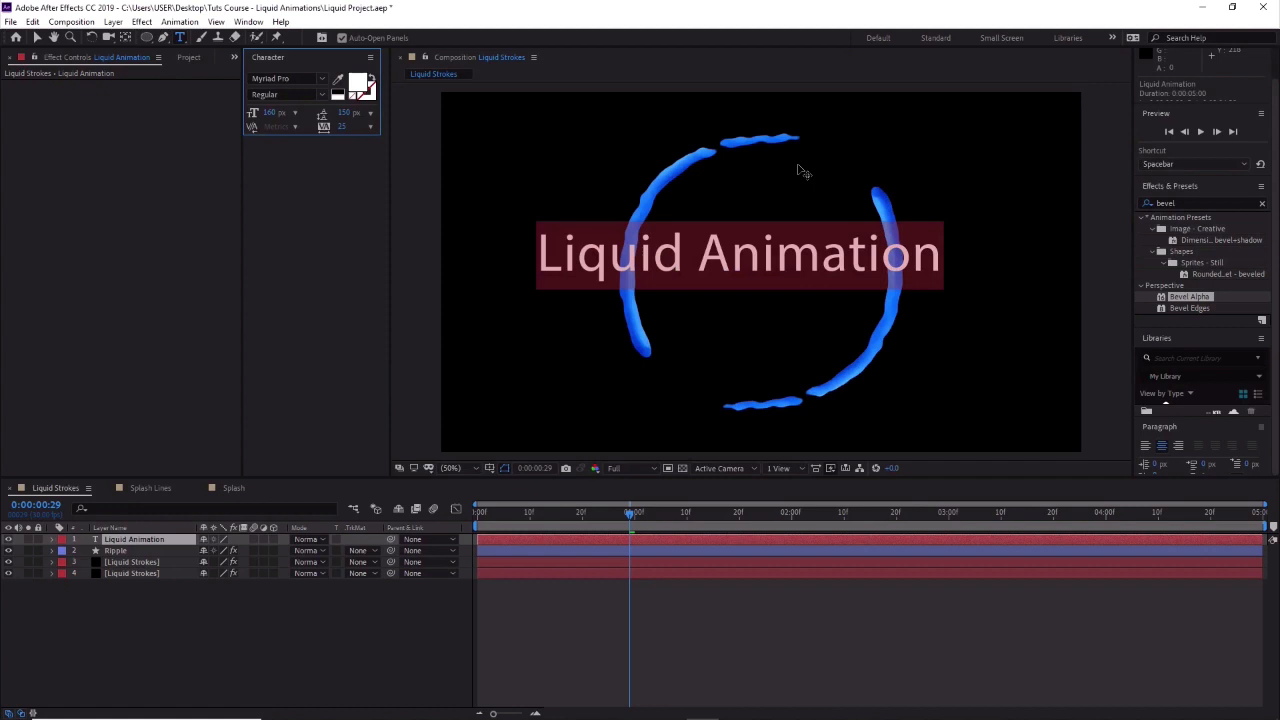
Change the font of the Liquid Animation text to Titan One.
{"action": "left_click", "coordinate": [297, 80]}
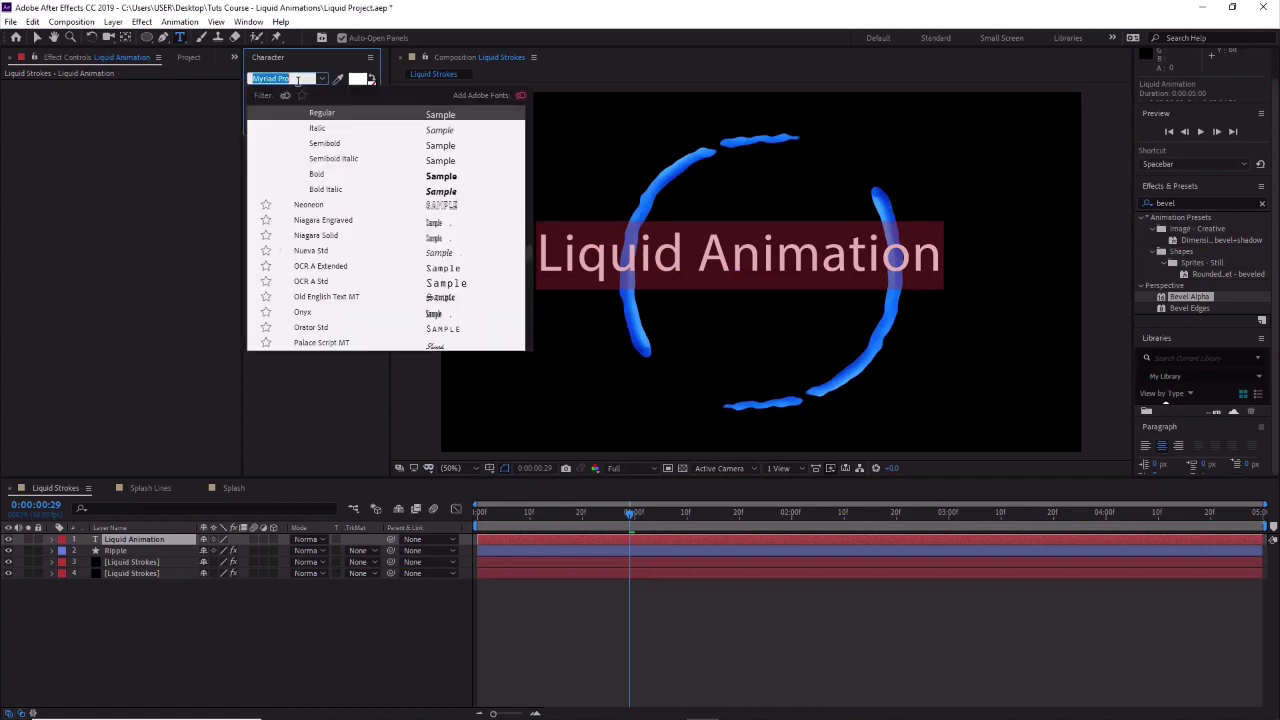
{"action": "type", "text": "tita"}
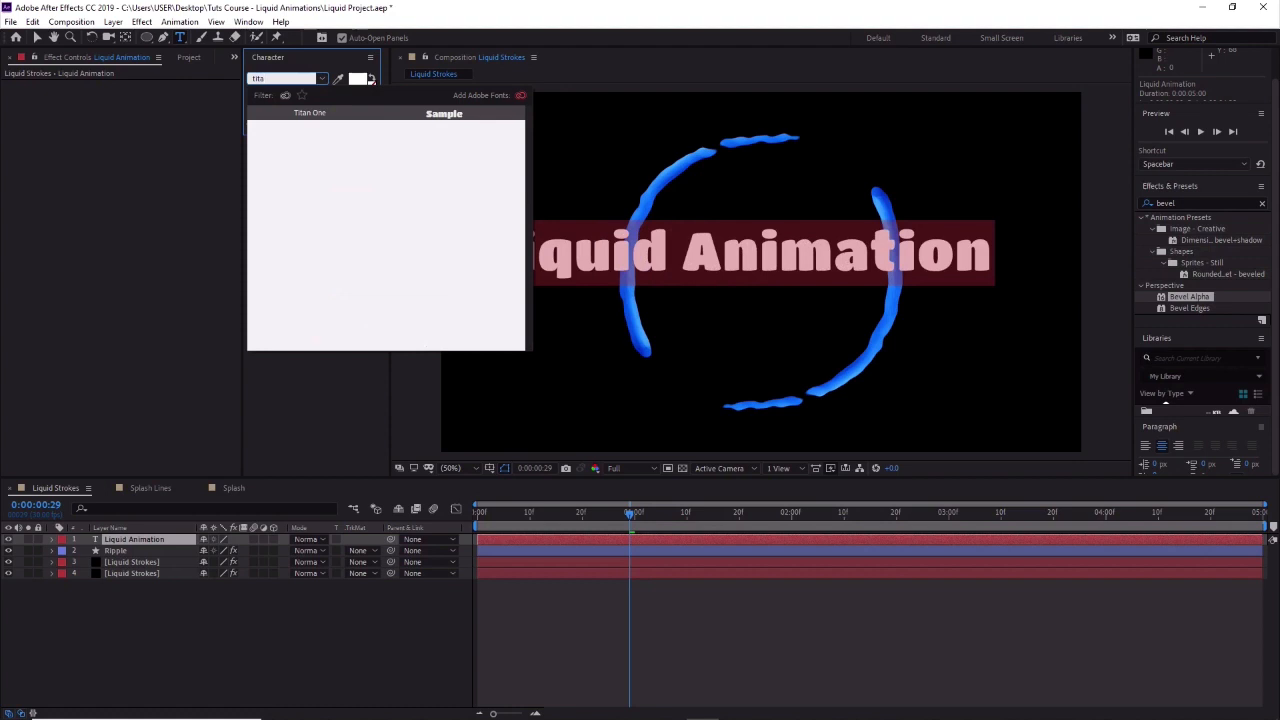
{"action": "left_click", "coordinate": [314, 114]}
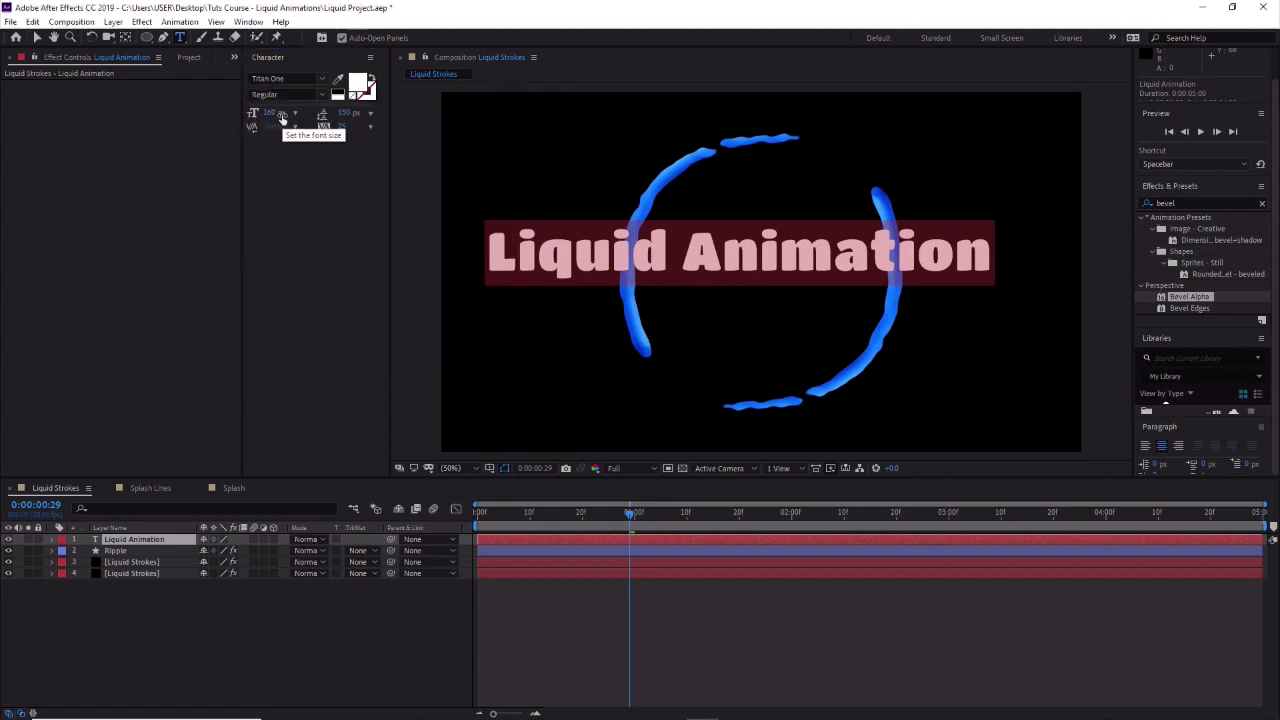
Set the font size of the Liquid Animation text to 110 px.
{"action": "left_click", "coordinate": [280, 114]}
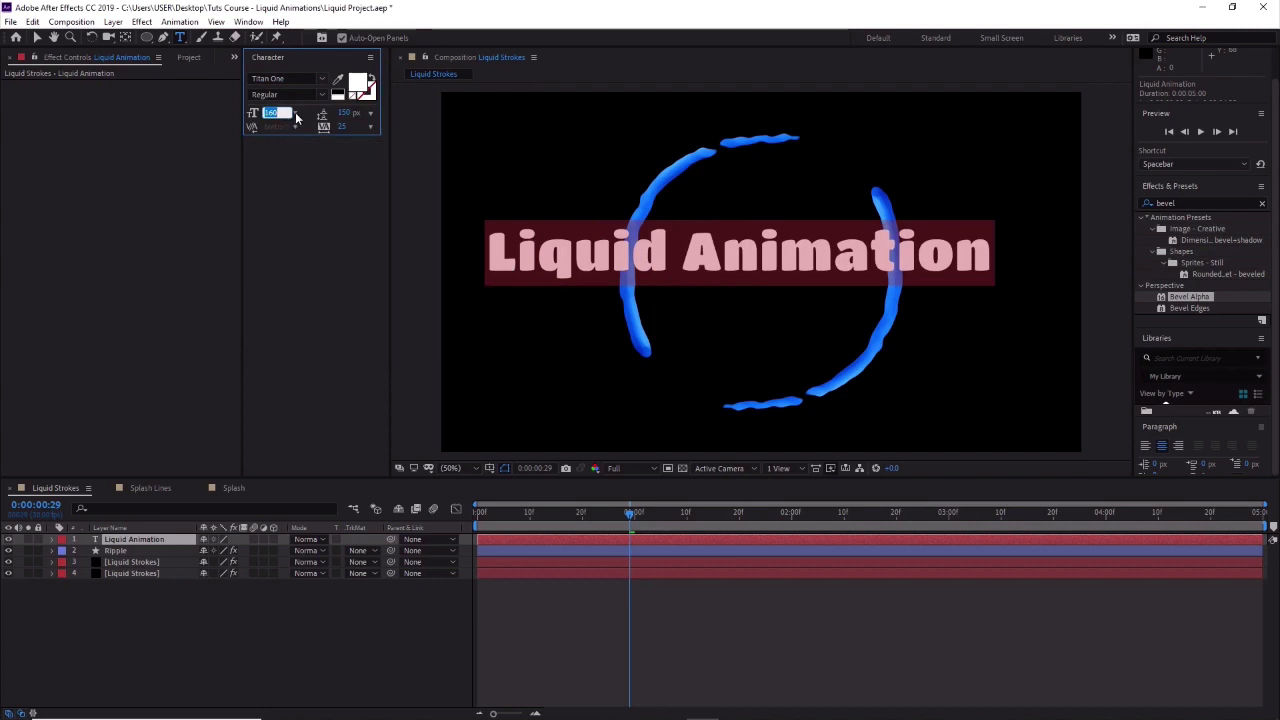
{"action": "left_click", "coordinate": [295, 113]}
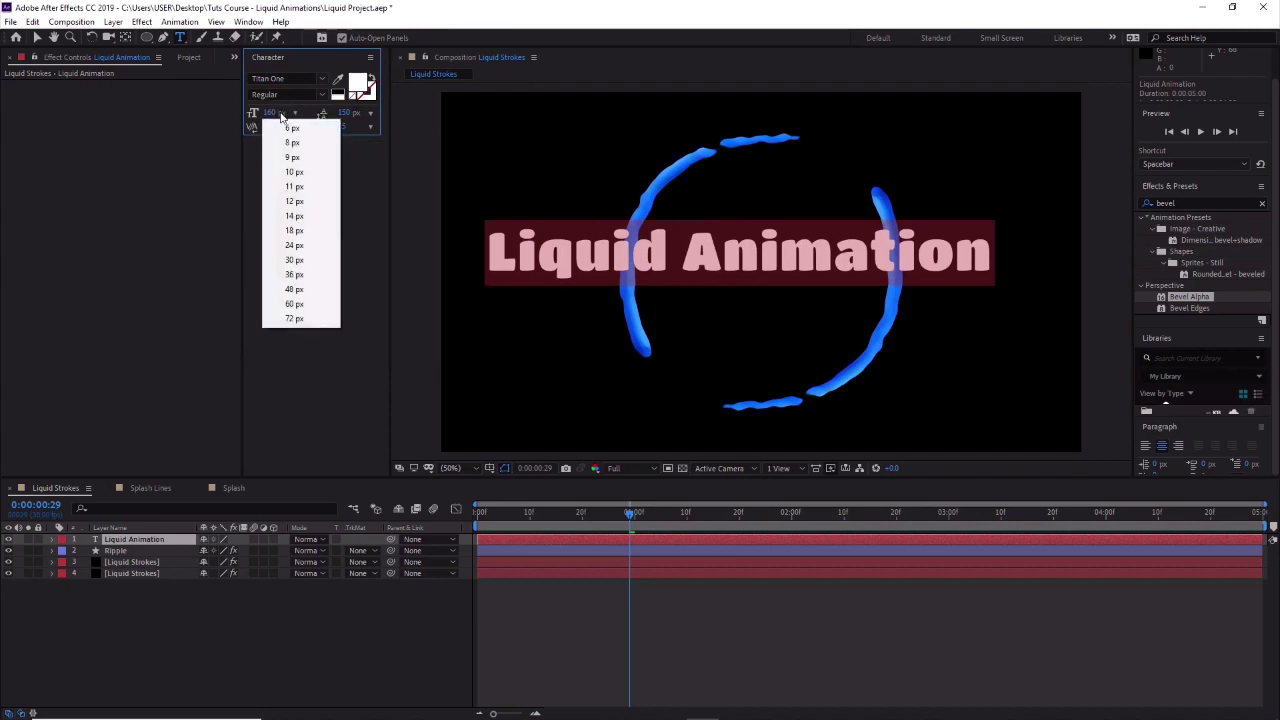
{"action": "left_click", "coordinate": [281, 114]}
{"action": "left_click_drag", "start_coordinate": [281, 114], "coordinate": [255, 116]}
{"action": "left_click", "coordinate": [268, 113]}
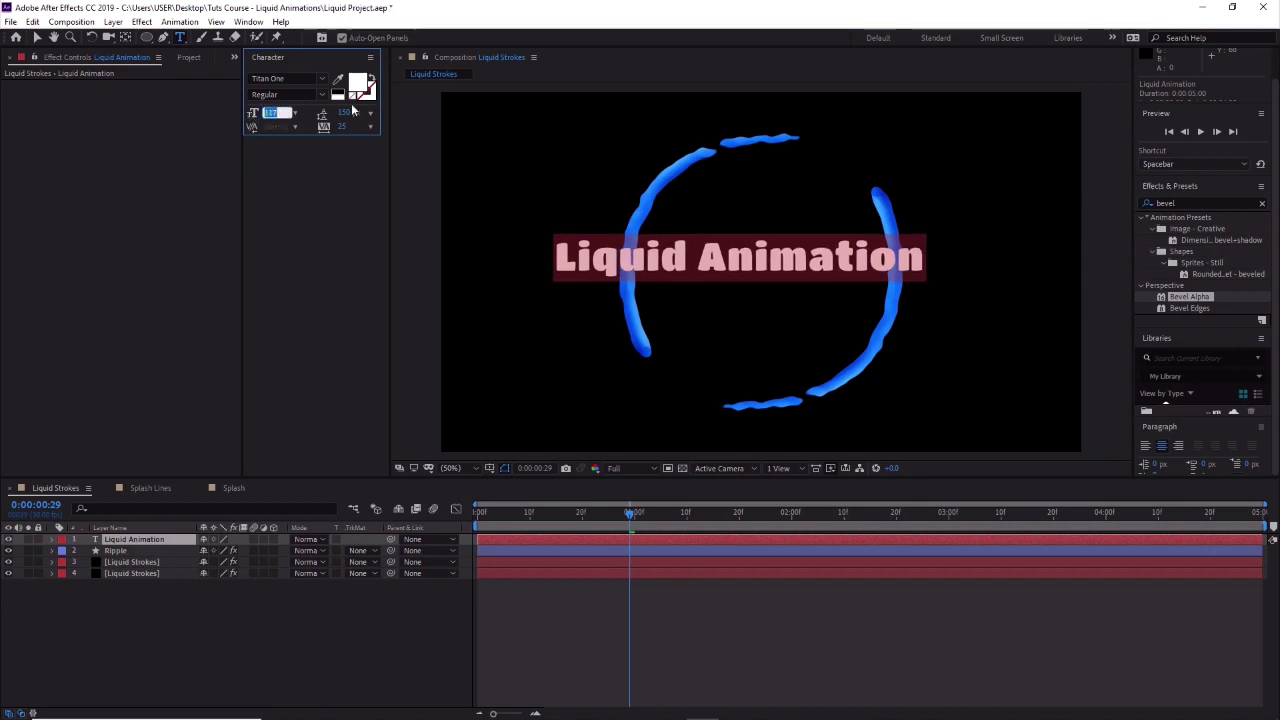
{"action": "type", "text": "110"}
{"action": "key", "text": "Return"}
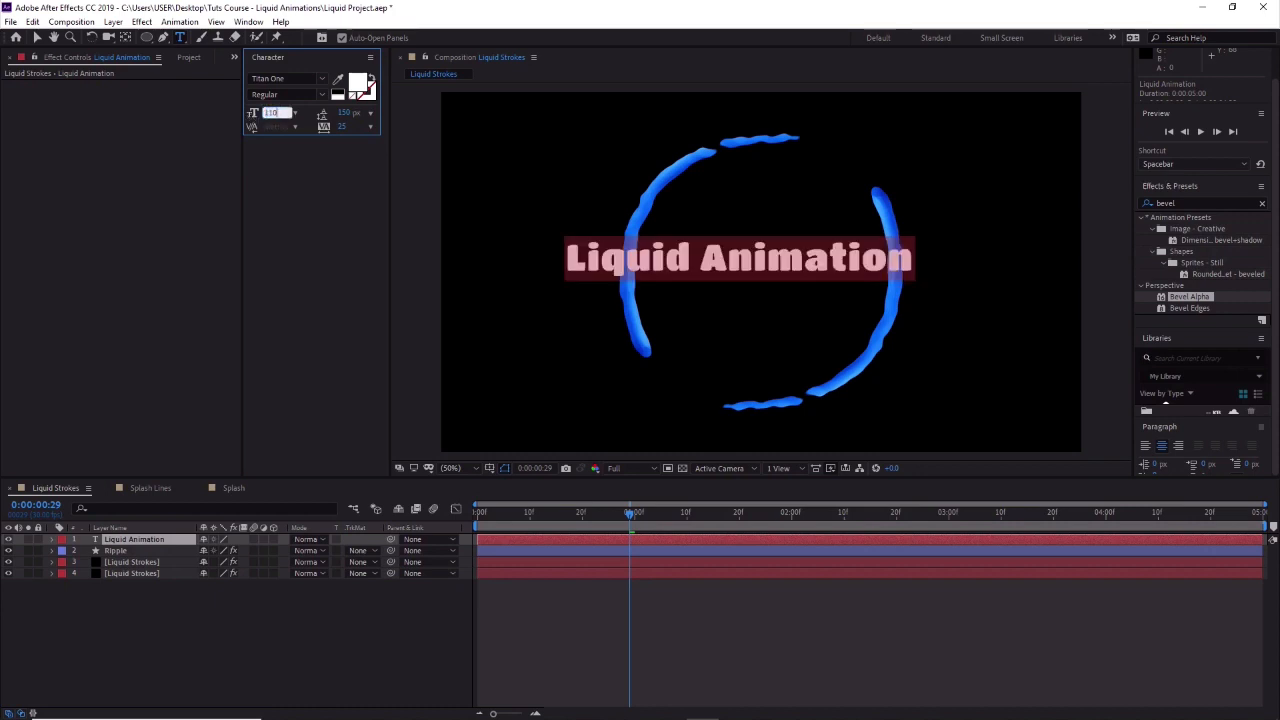
{"action": "key", "text": "Return"}
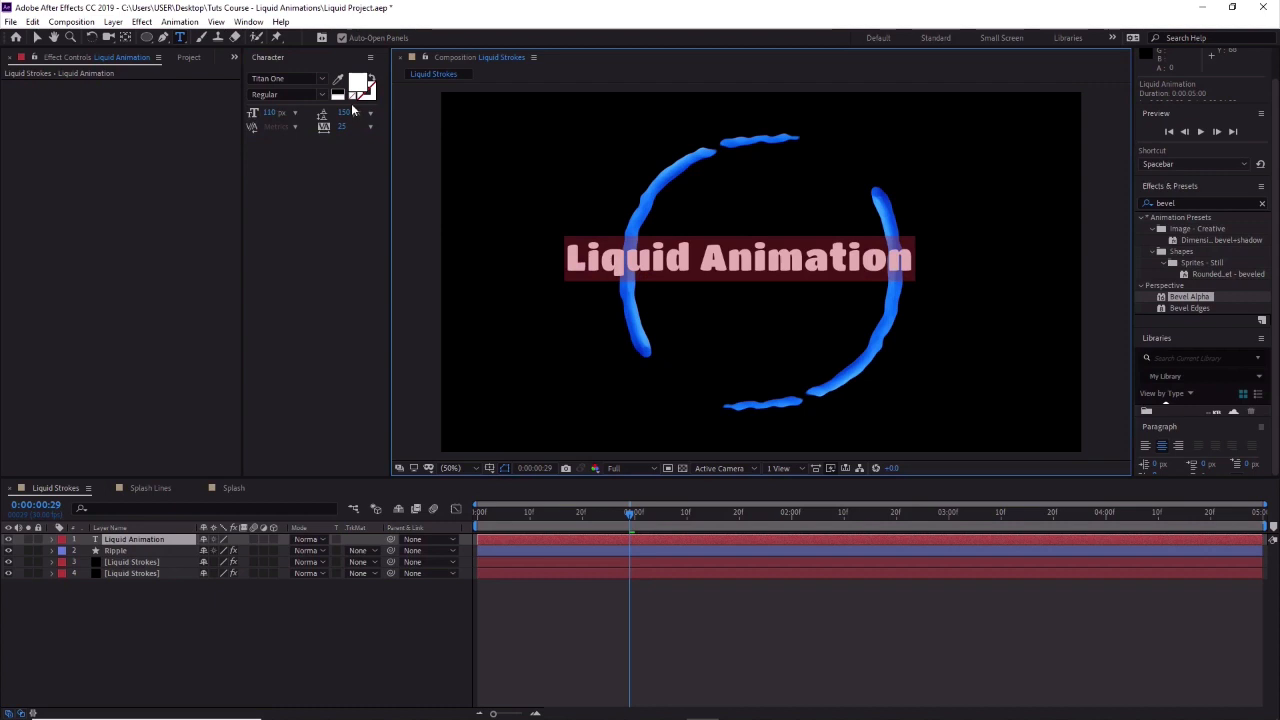
Dock the Paragraph settings directly below the Character settings.
{"action": "left_click", "coordinate": [1163, 428]}
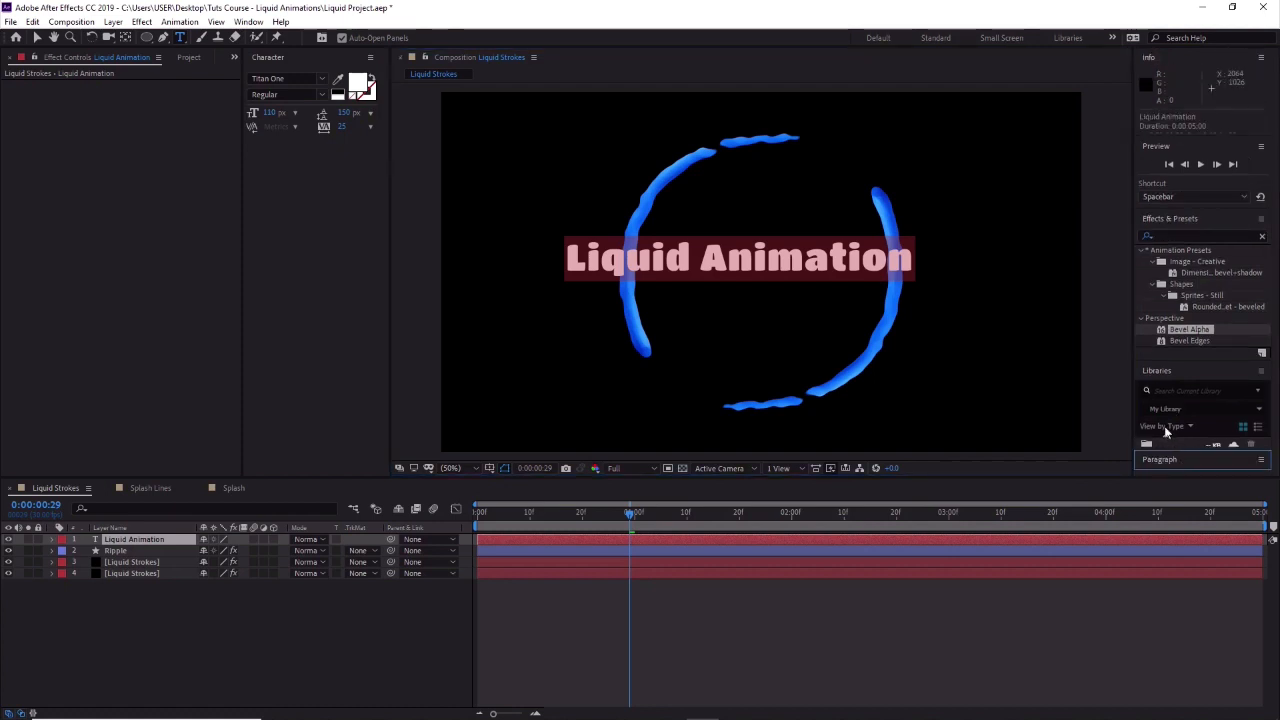
{"action": "left_click_drag", "start_coordinate": [1157, 464], "coordinate": [320, 158]}
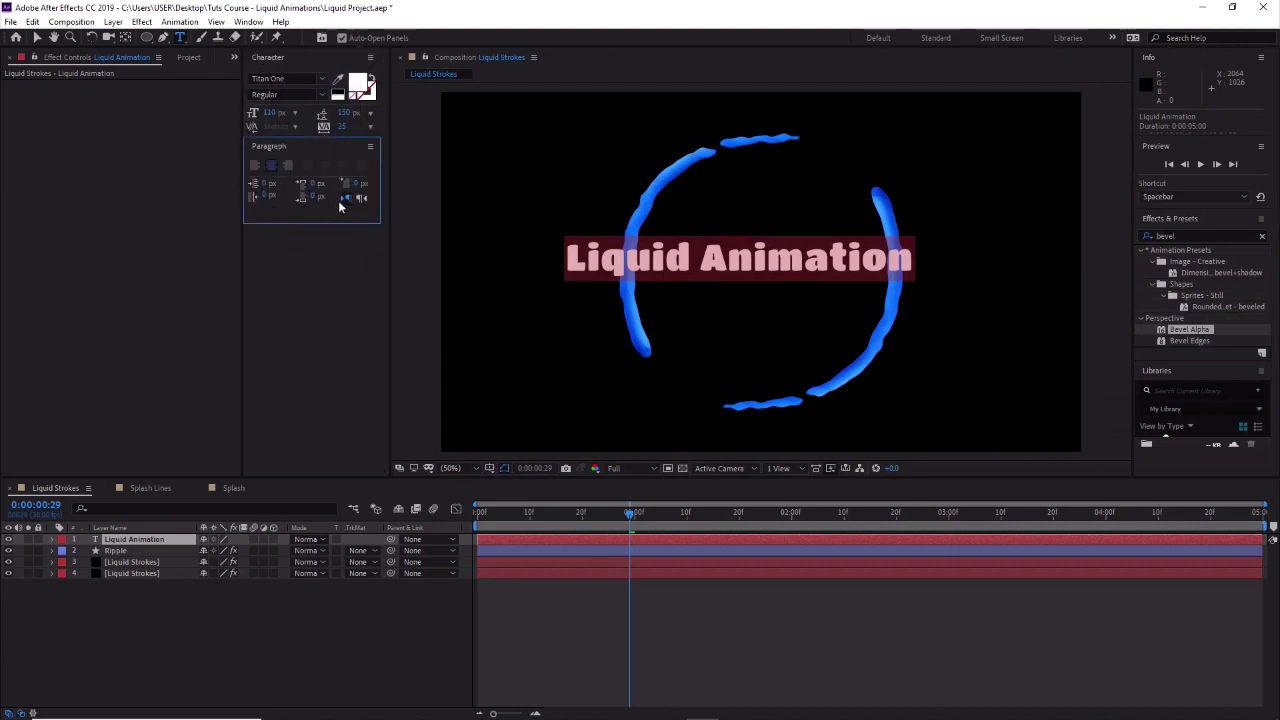
Try right and left alignment on the Liquid Animation text and restore it to centered.
{"action": "left_click", "coordinate": [286, 166]}
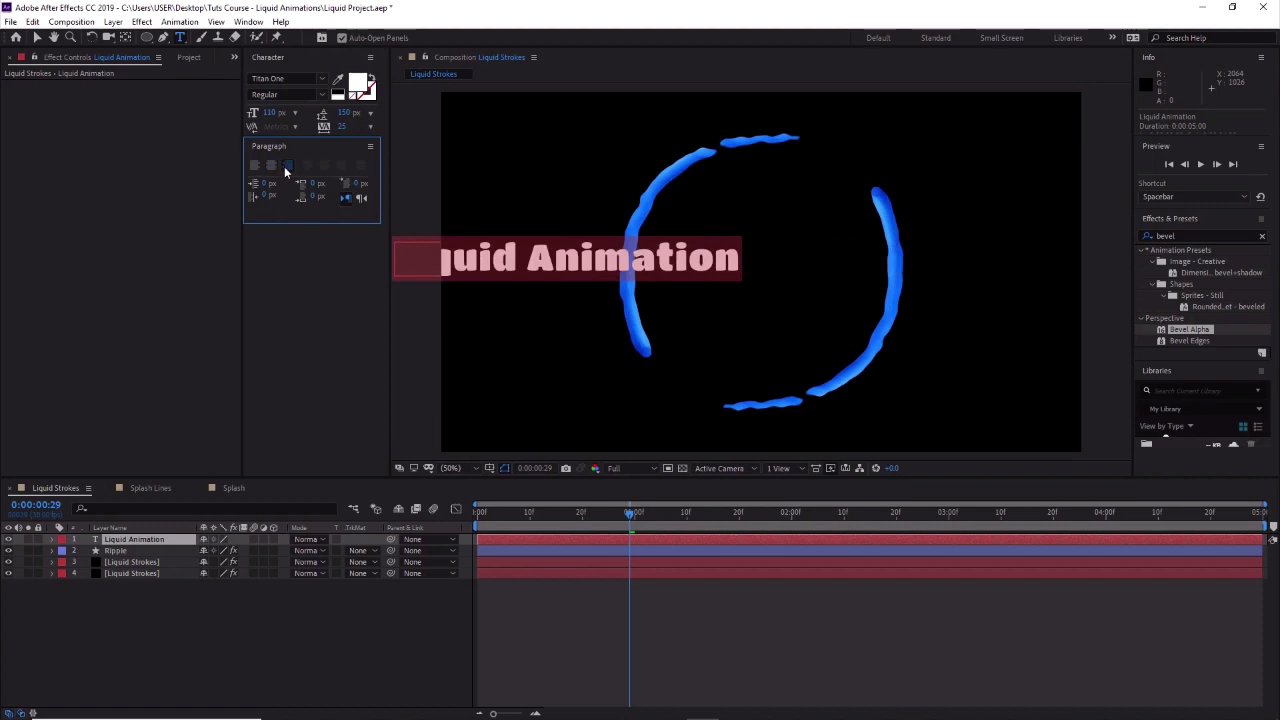
{"action": "left_click", "coordinate": [254, 164]}
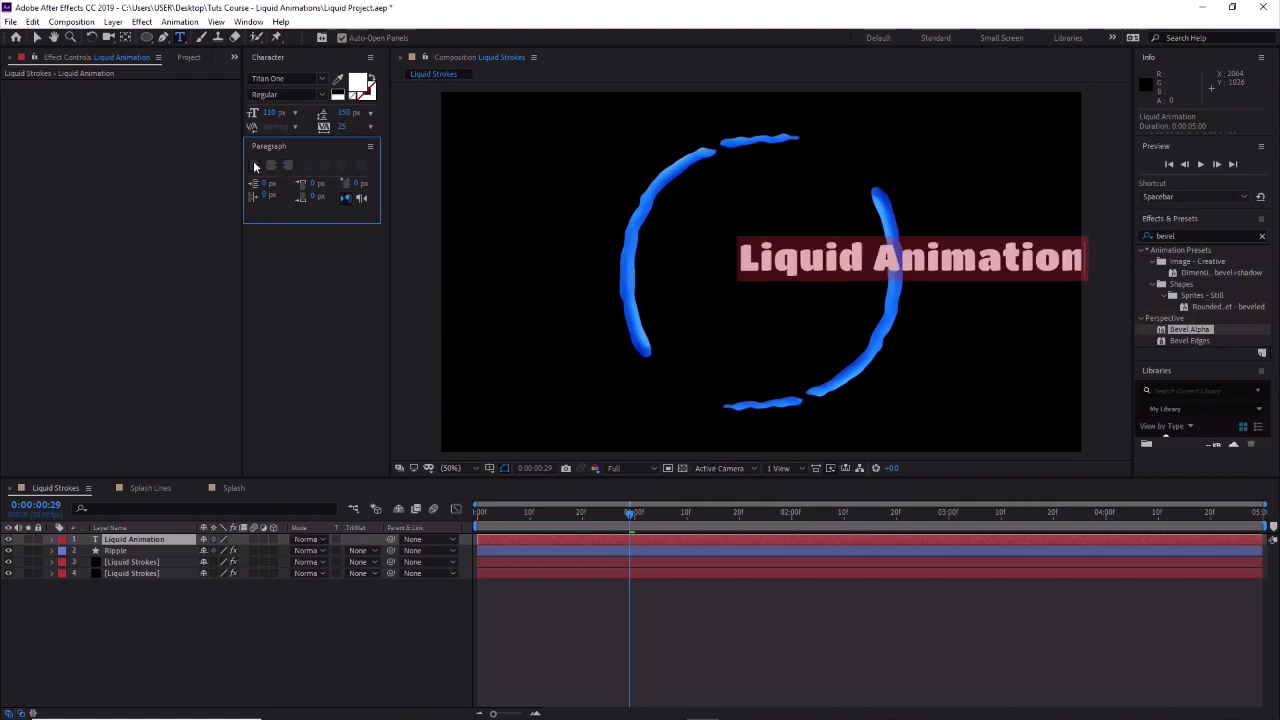
{"action": "left_click", "coordinate": [270, 168]}
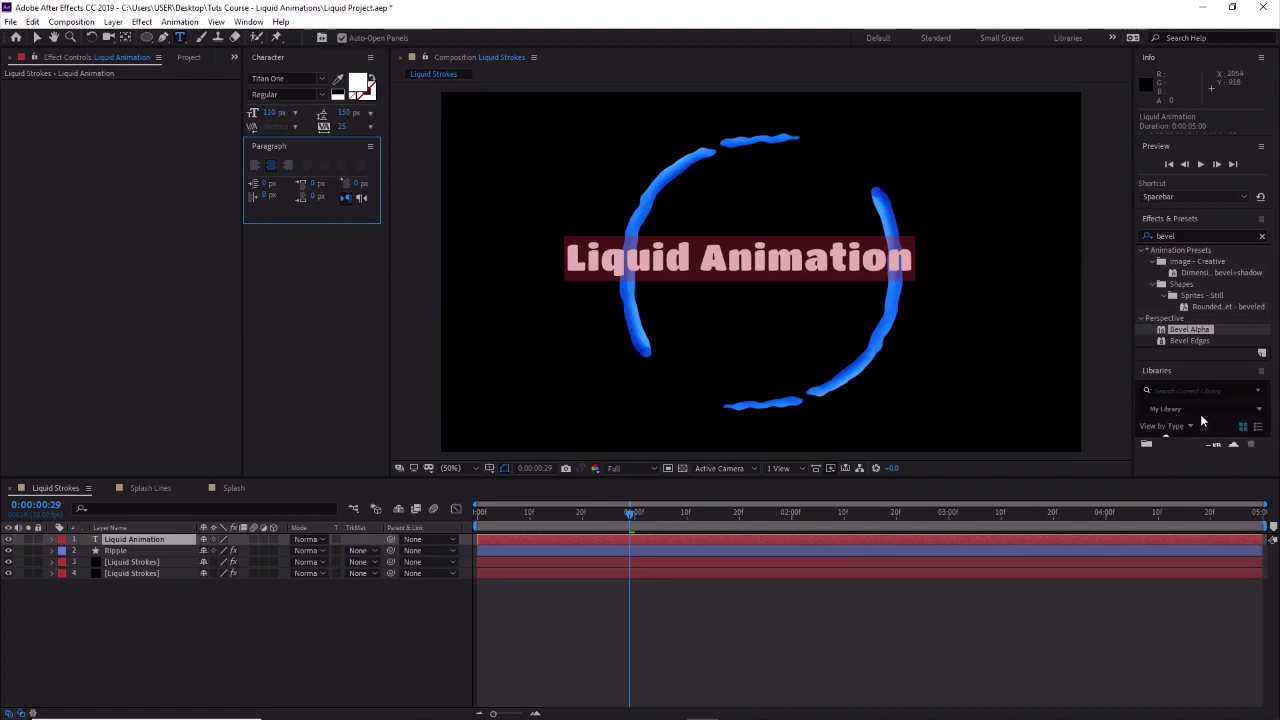
Bring up the Align tools and dock them below the Paragraph settings.
{"action": "left_click", "coordinate": [234, 57]}
{"action": "left_click", "coordinate": [263, 102]}
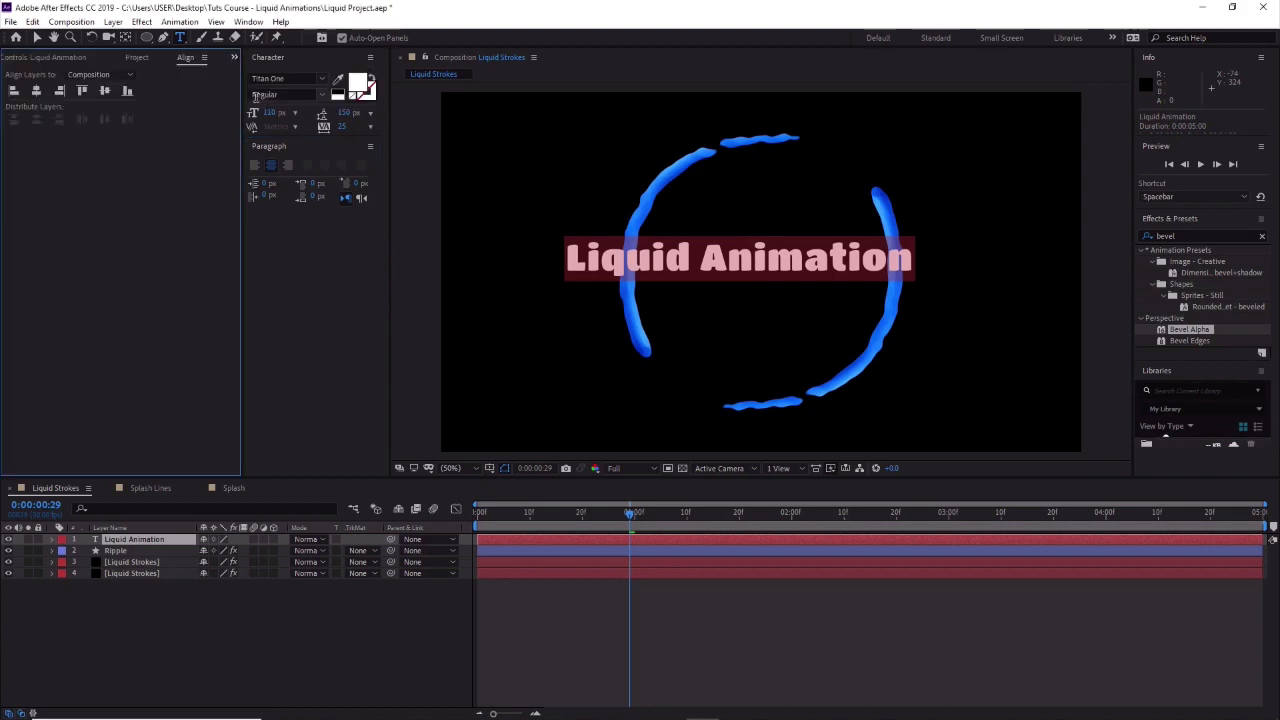
{"action": "left_click_drag", "start_coordinate": [183, 60], "coordinate": [288, 284]}
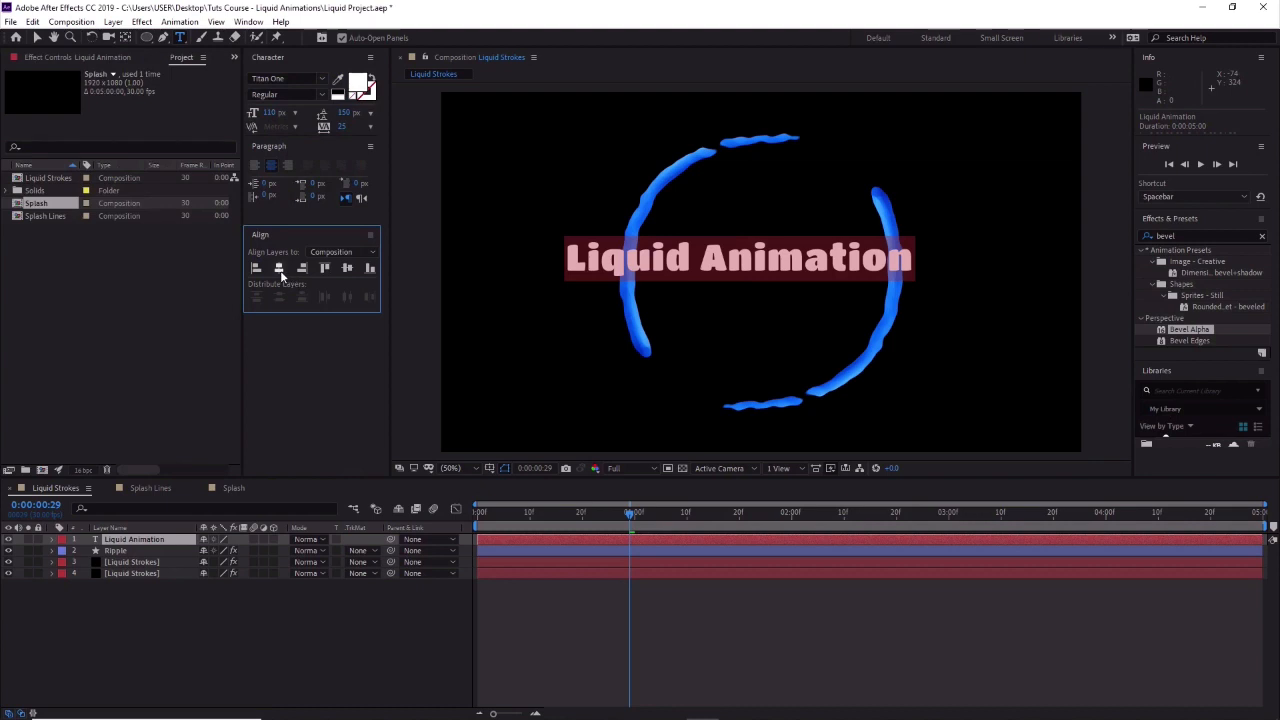
Center the Liquid Animation text horizontally and vertically in the composition and set its tracking to 74.
{"action": "left_click", "coordinate": [284, 270]}
{"action": "left_click", "coordinate": [347, 268]}
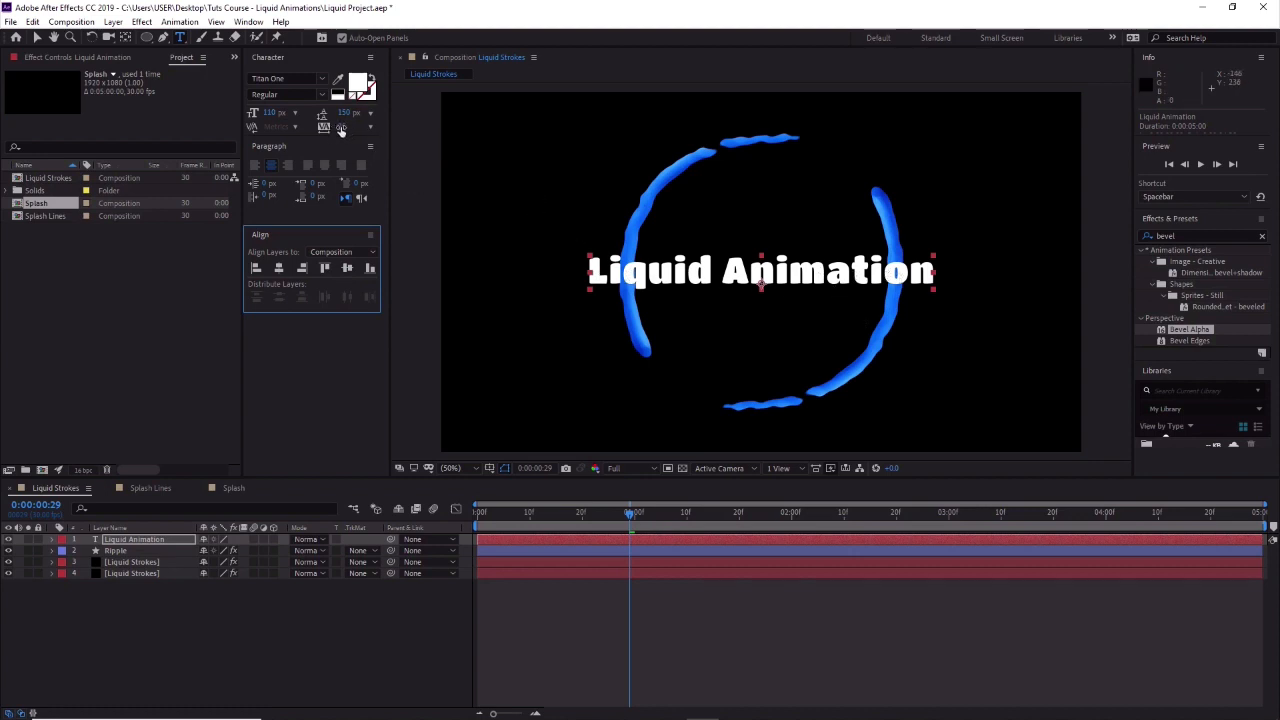
{"action": "mouse_move", "coordinate": [345, 128]}
{"action": "left_mouse_down"}
{"action": "mouse_move", "coordinate": [385, 128]}
{"action": "mouse_move", "coordinate": [324, 133]}
{"action": "left_mouse_up"}
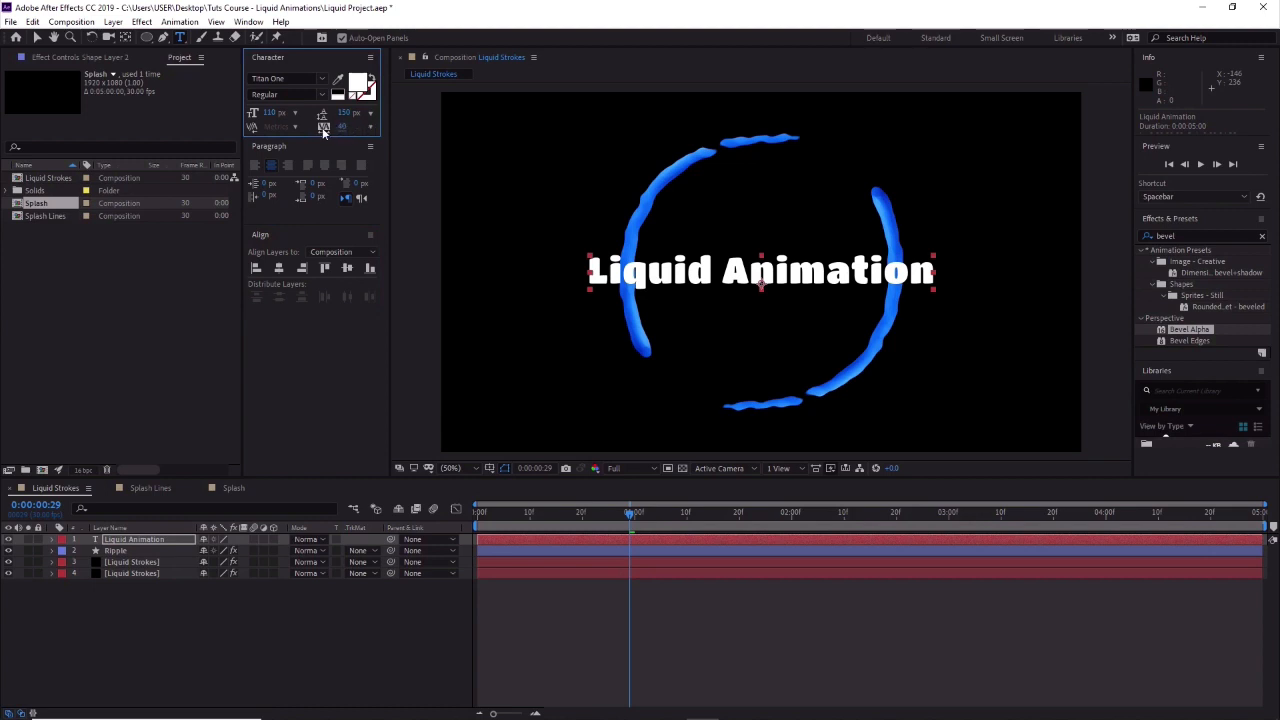
{"action": "left_click", "coordinate": [617, 273]}
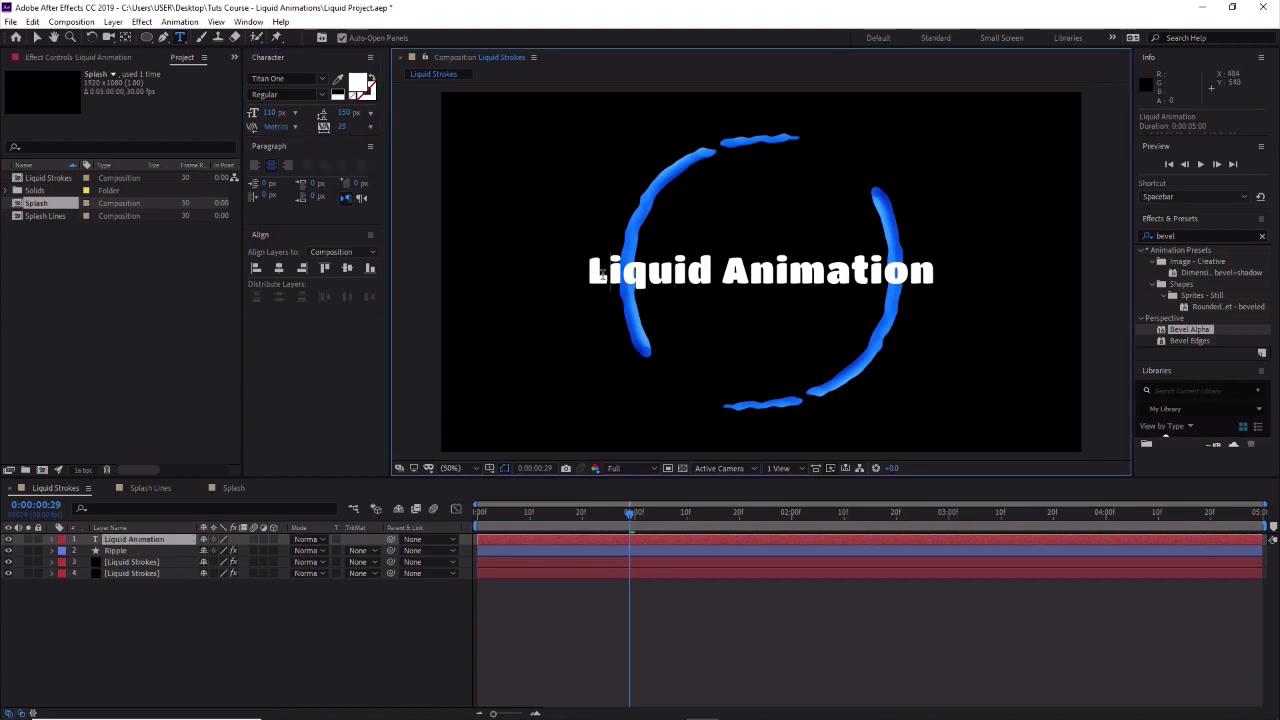
{"action": "key", "text": "ctrl+a"}
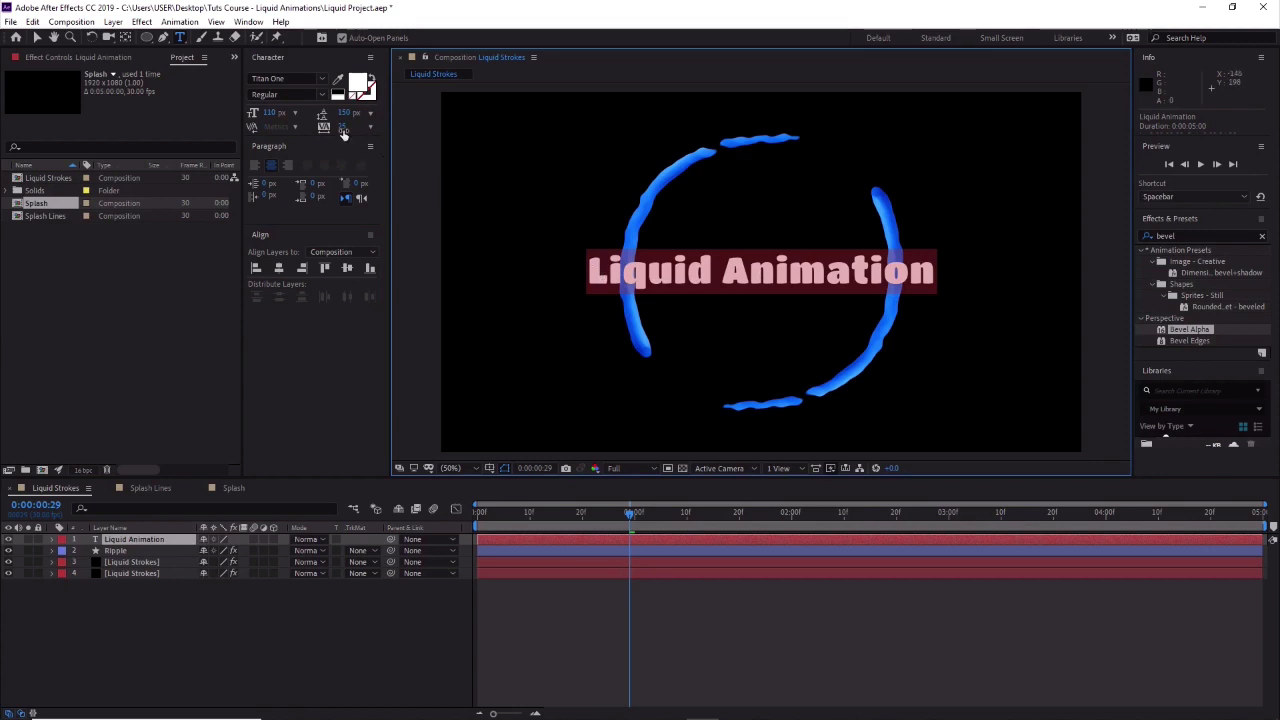
{"action": "left_click_drag", "start_coordinate": [343, 128], "coordinate": [381, 133]}
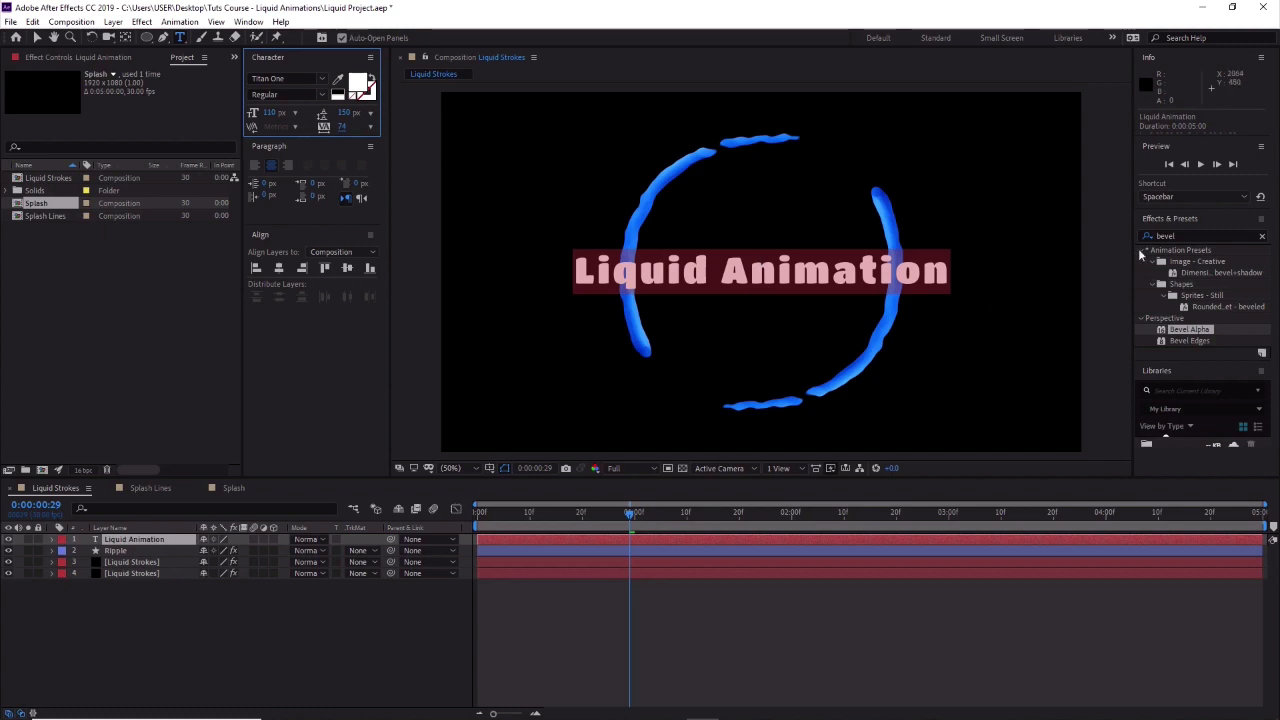
Apply the Bevel Alpha effect to the Liquid Animation text with an Edge Thickness of 10.
{"action": "left_click", "coordinate": [1182, 236]}
{"action": "double_click", "coordinate": [1183, 331]}
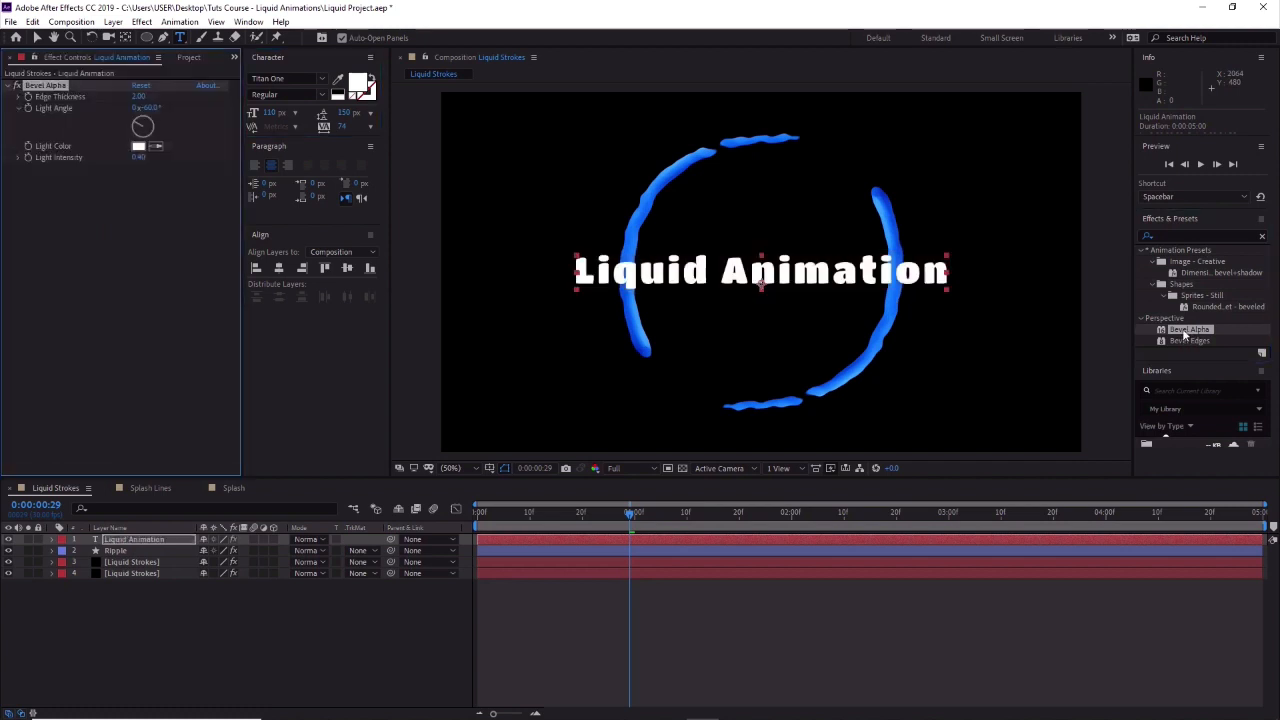
{"action": "key", "text": "v"}
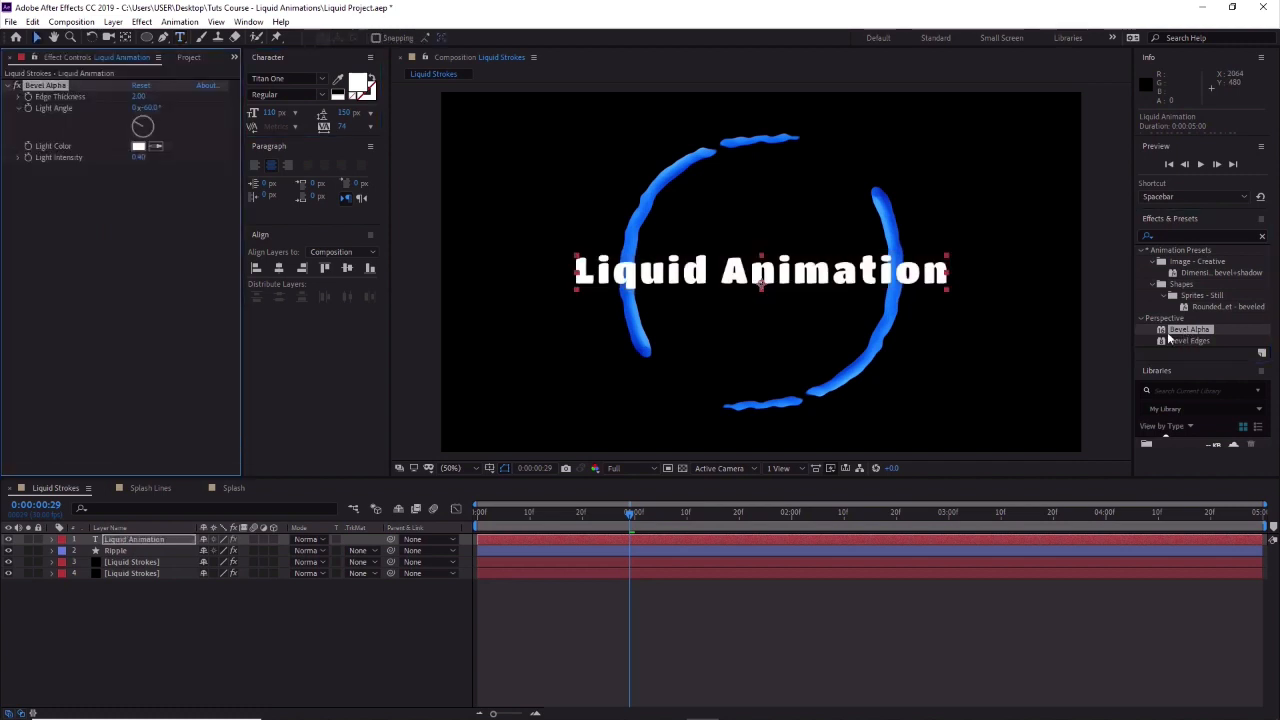
{"action": "left_click", "coordinate": [141, 97]}
{"action": "type", "text": "10"}
{"action": "key", "text": "Return"}
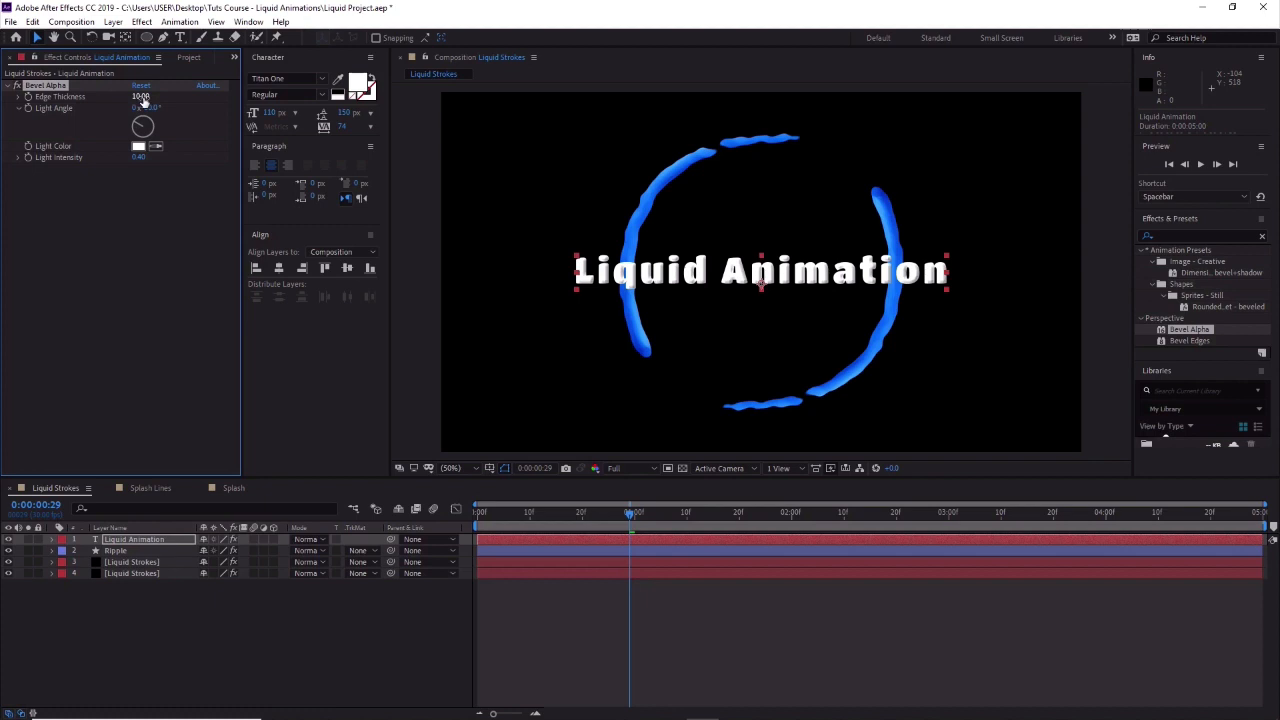
Set the Bevel Alpha Light Angle to -57° and its Light Intensity to 0.30.
{"action": "left_click", "coordinate": [150, 107]}
{"action": "type", "text": "-97"}
{"action": "key", "text": "Return"}
{"action": "left_click", "coordinate": [142, 157]}
{"action": "type", "text": "0"}
{"action": "key", "text": "Return"}
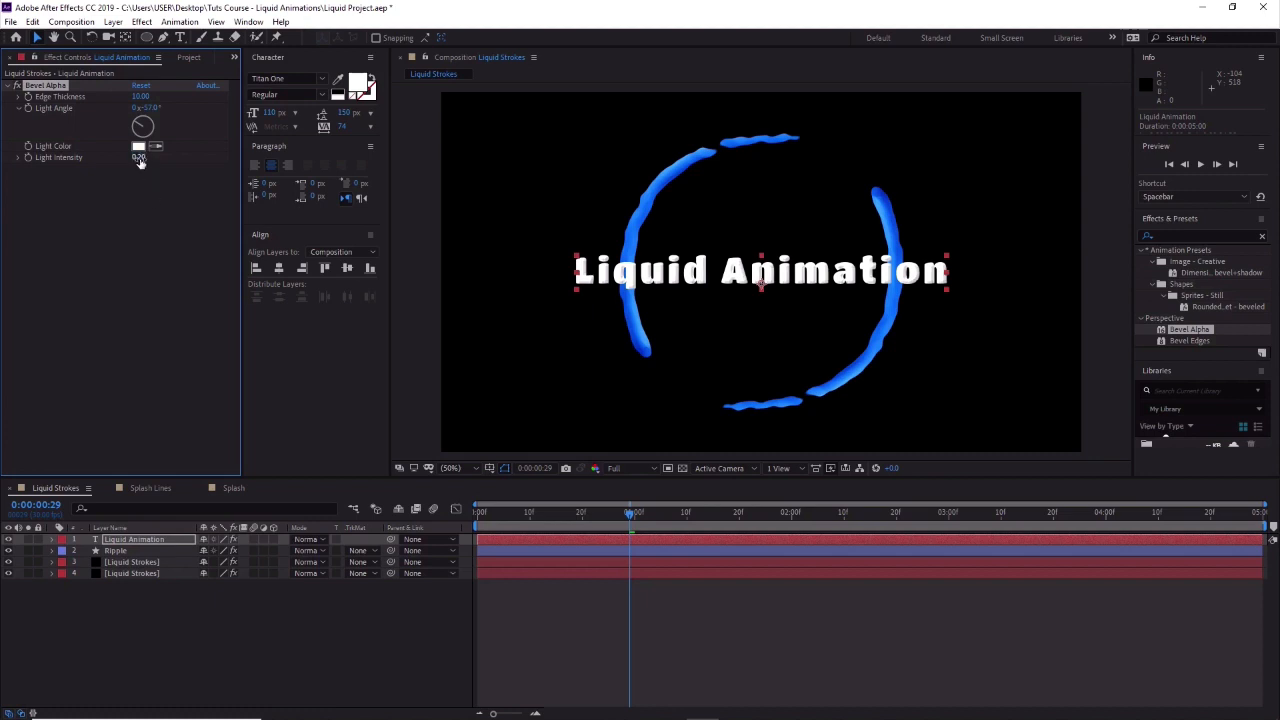
{"action": "left_click", "coordinate": [142, 157]}
{"action": "type", "text": "0.3"}
{"action": "key", "text": "Return"}
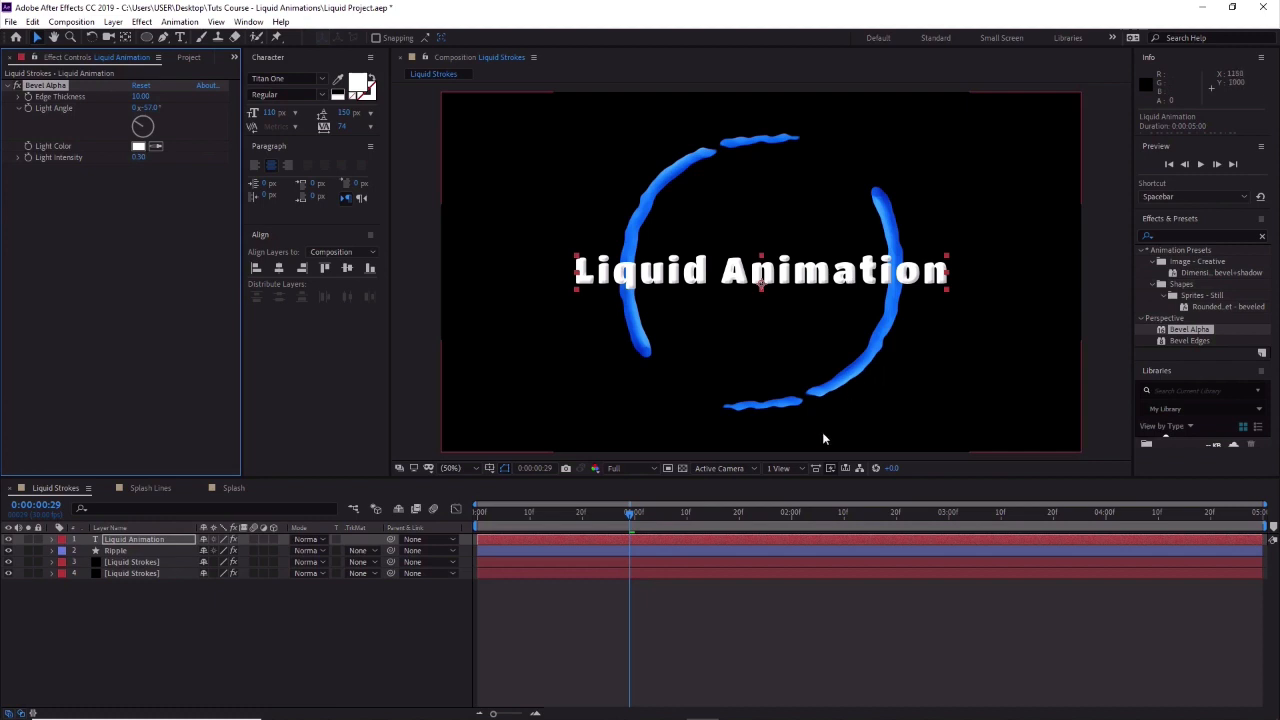
Reveal the Liquid Animation layer's transform properties and enable motion blur for the layer and the composition.
{"action": "left_click", "coordinate": [149, 588]}
{"action": "left_click", "coordinate": [149, 541]}
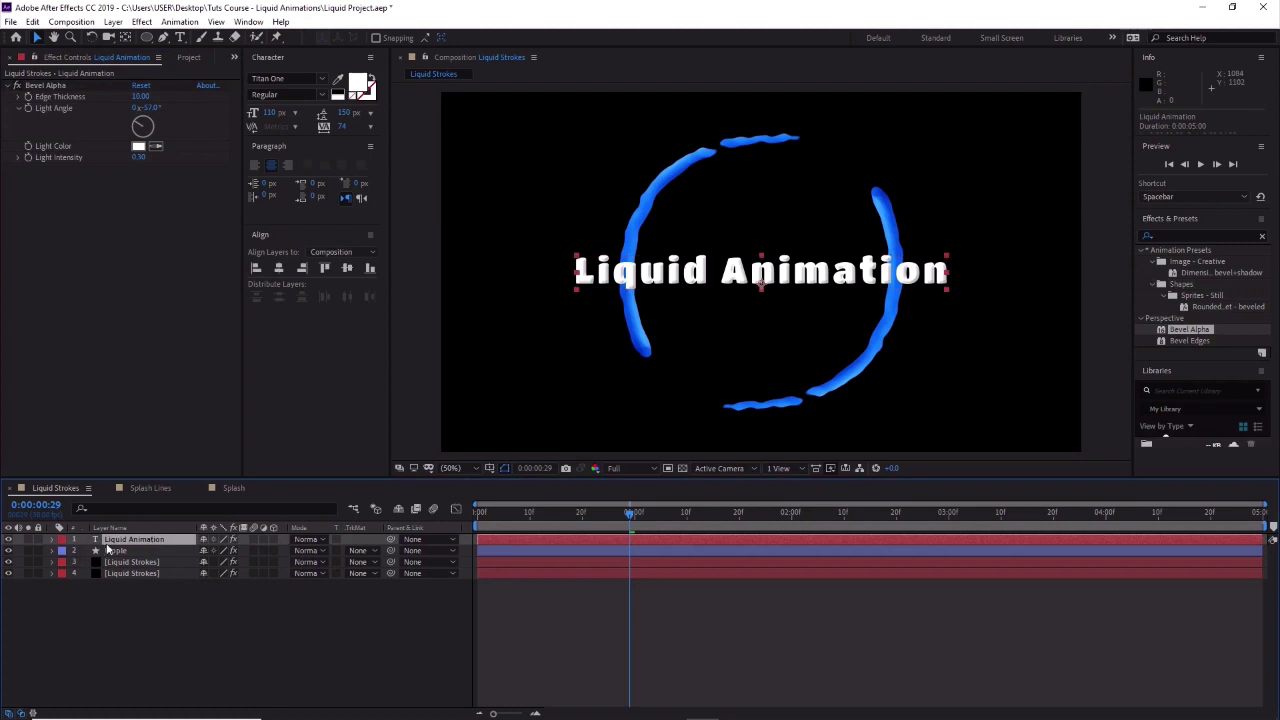
{"action": "left_click", "coordinate": [52, 540]}
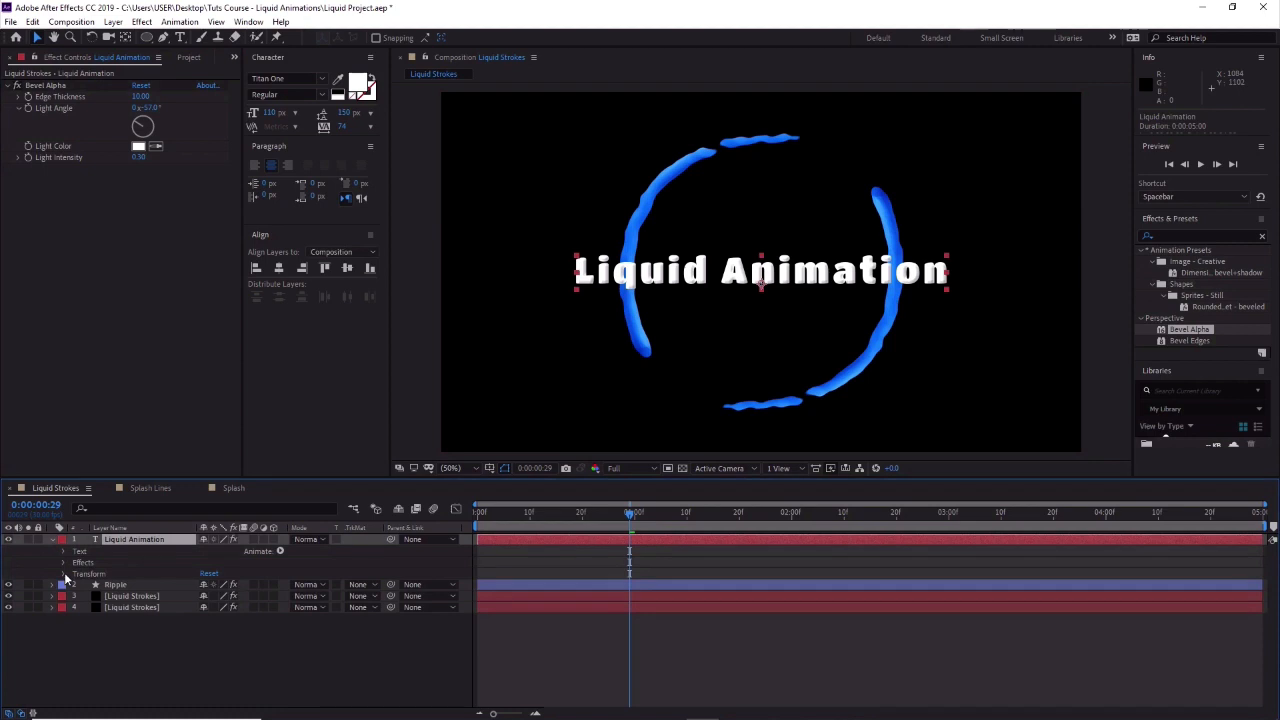
{"action": "left_click", "coordinate": [64, 574]}
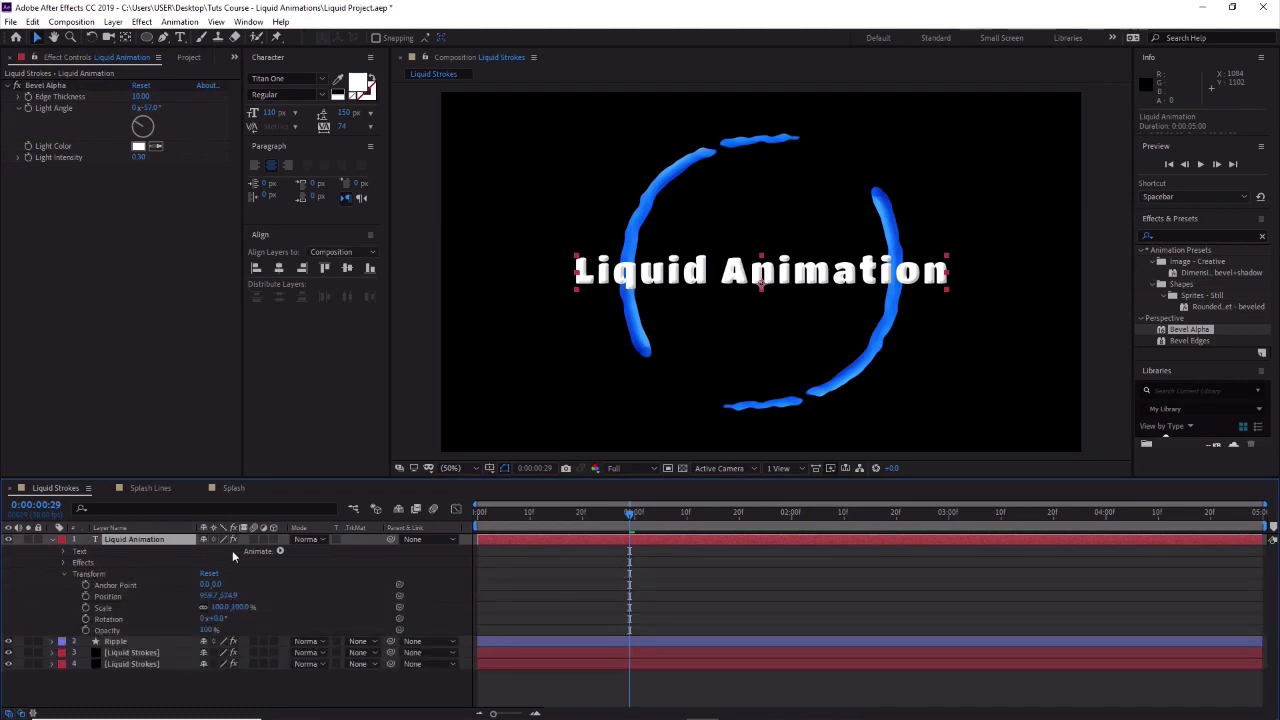
{"action": "left_click", "coordinate": [438, 511]}
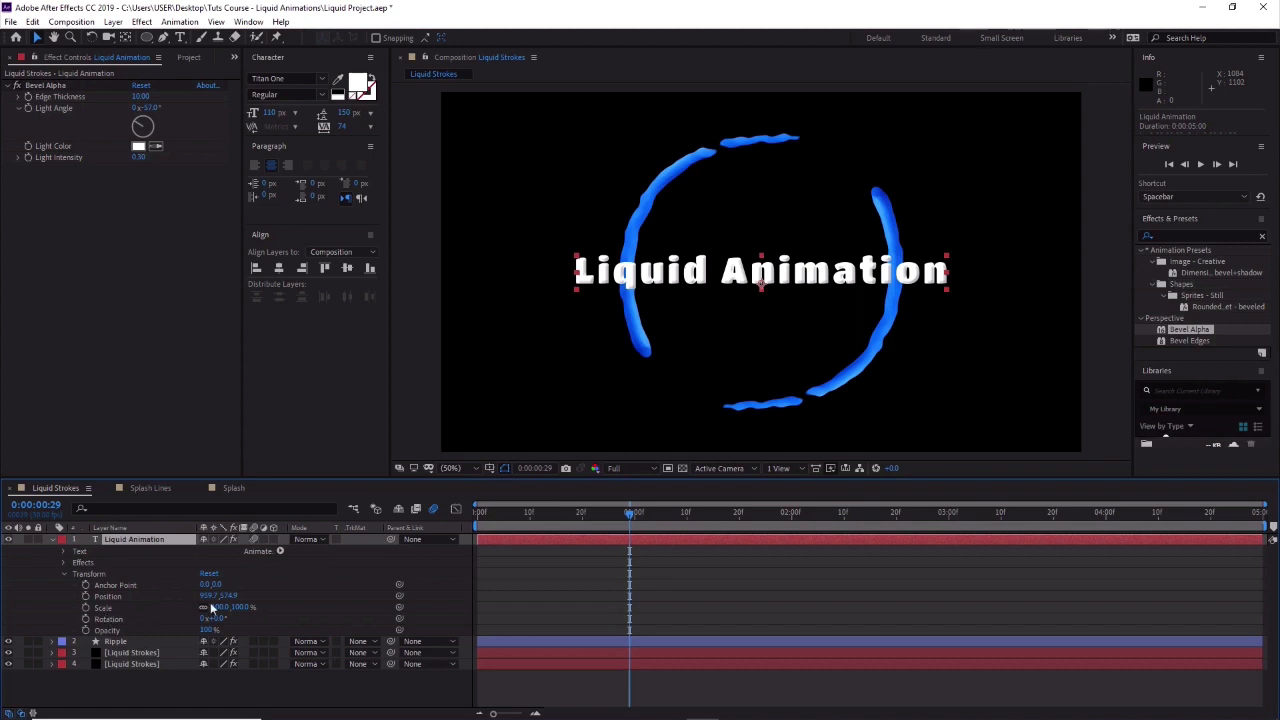
Add a Scale keyframe of 0% to the Liquid Animation text at 0:00:02:00.
{"action": "mouse_move", "coordinate": [628, 509]}
{"action": "left_mouse_down"}
{"action": "mouse_move", "coordinate": [524, 516]}
{"action": "mouse_move", "coordinate": [793, 514]}
{"action": "left_mouse_up"}
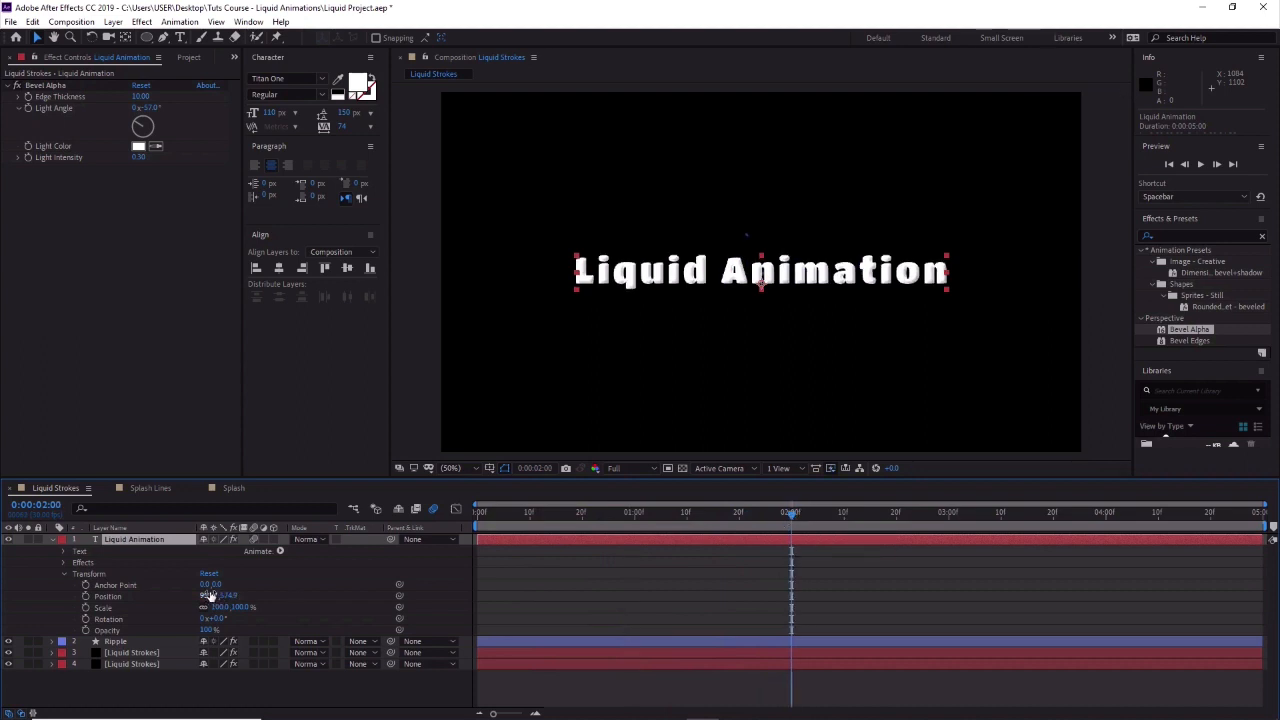
{"action": "left_click", "coordinate": [86, 608]}
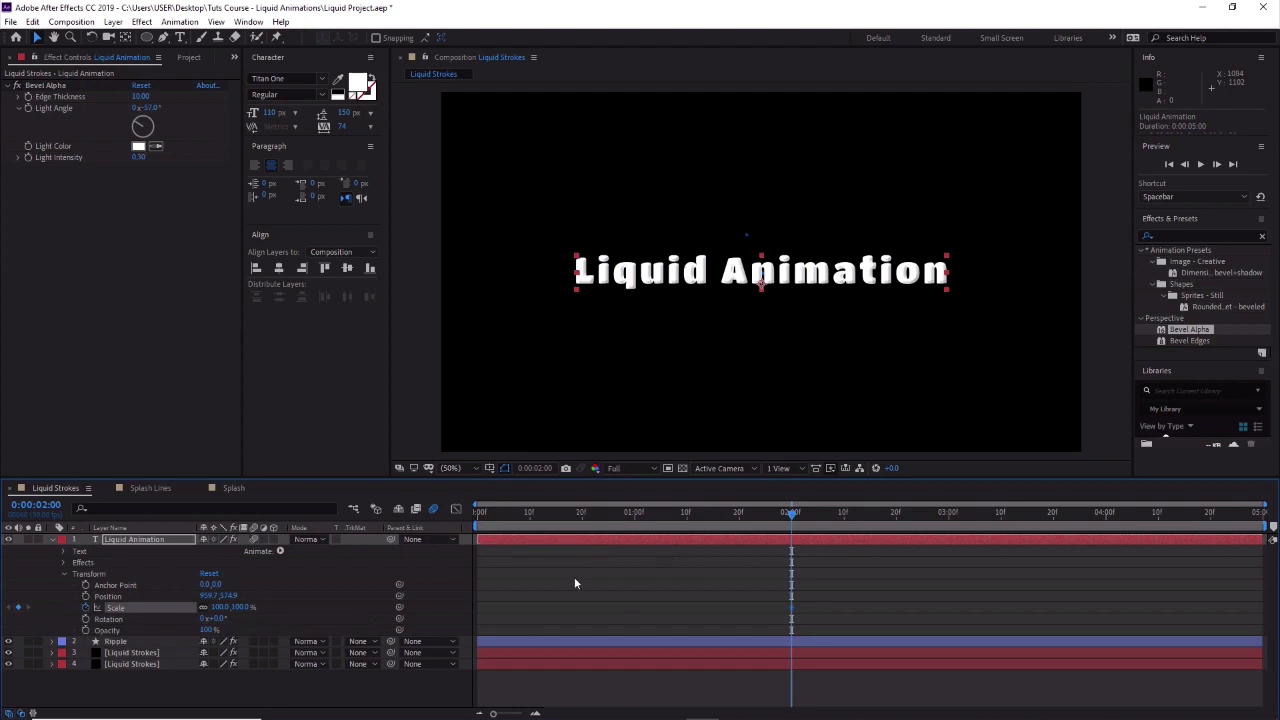
{"action": "left_click", "coordinate": [219, 607]}
{"action": "type", "text": "0"}
{"action": "key", "text": "Return"}
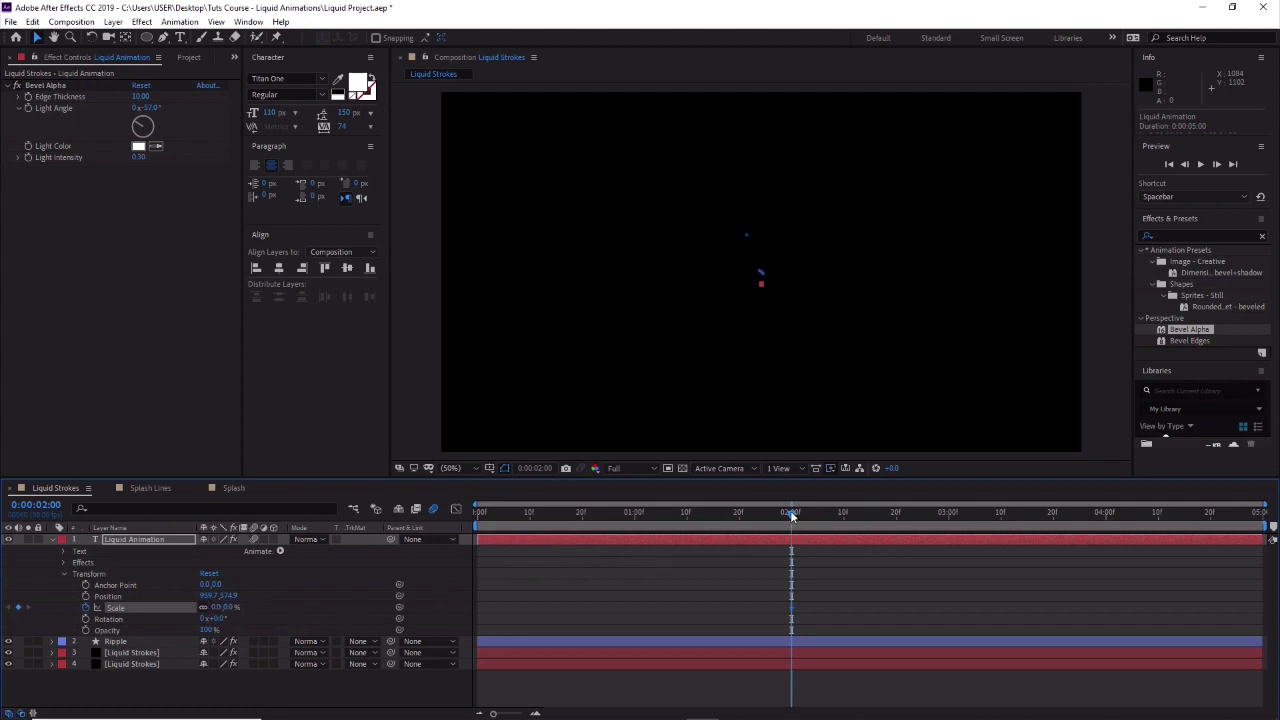
Add a Scale keyframe of 120% to the Liquid Animation text at 0:00:02:10.
{"action": "left_click_drag", "start_coordinate": [791, 514], "coordinate": [845, 515]}
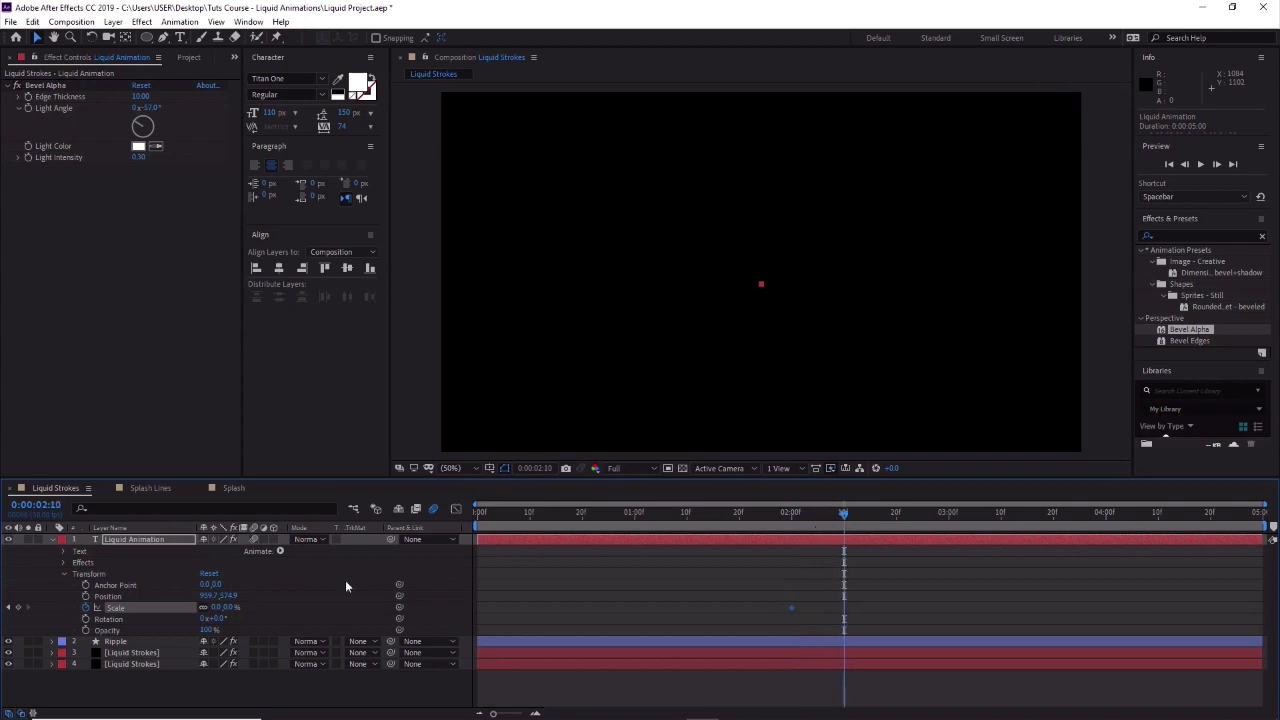
{"action": "left_click", "coordinate": [216, 607]}
{"action": "type", "text": "100"}
{"action": "key", "text": "Return"}
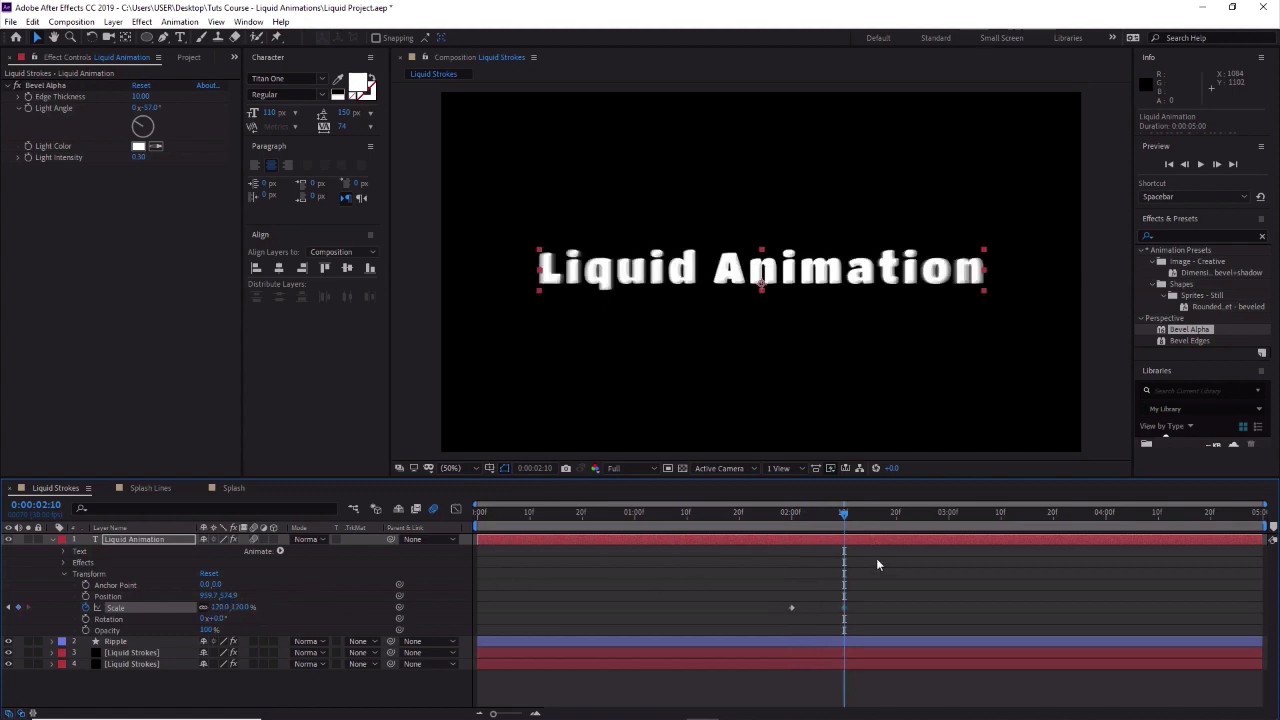
Add a Scale keyframe of 85% to the Liquid Animation text at 0:00:02:15.
{"action": "mouse_move", "coordinate": [846, 514]}
{"action": "left_mouse_down"}
{"action": "mouse_move", "coordinate": [794, 522]}
{"action": "mouse_move", "coordinate": [844, 528]}
{"action": "left_mouse_up"}
{"action": "left_click_drag", "start_coordinate": [493, 714], "coordinate": [516, 714]}
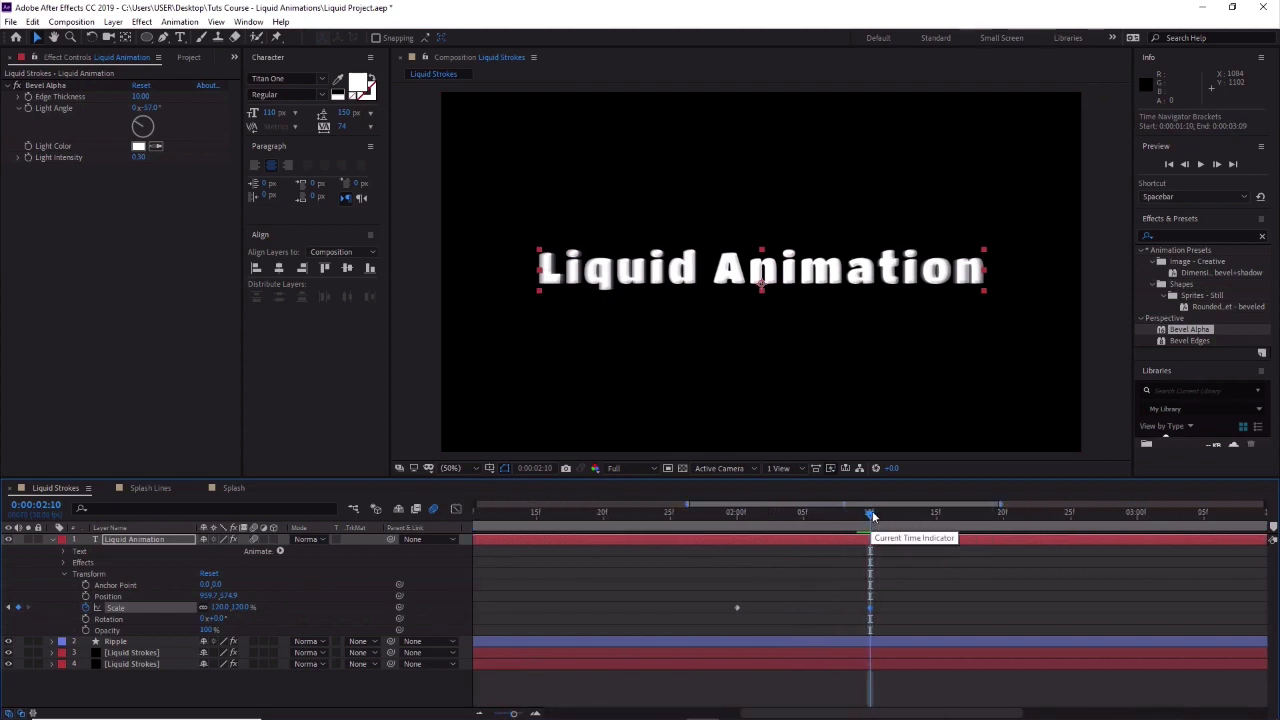
{"action": "left_click_drag", "start_coordinate": [872, 511], "coordinate": [936, 515]}
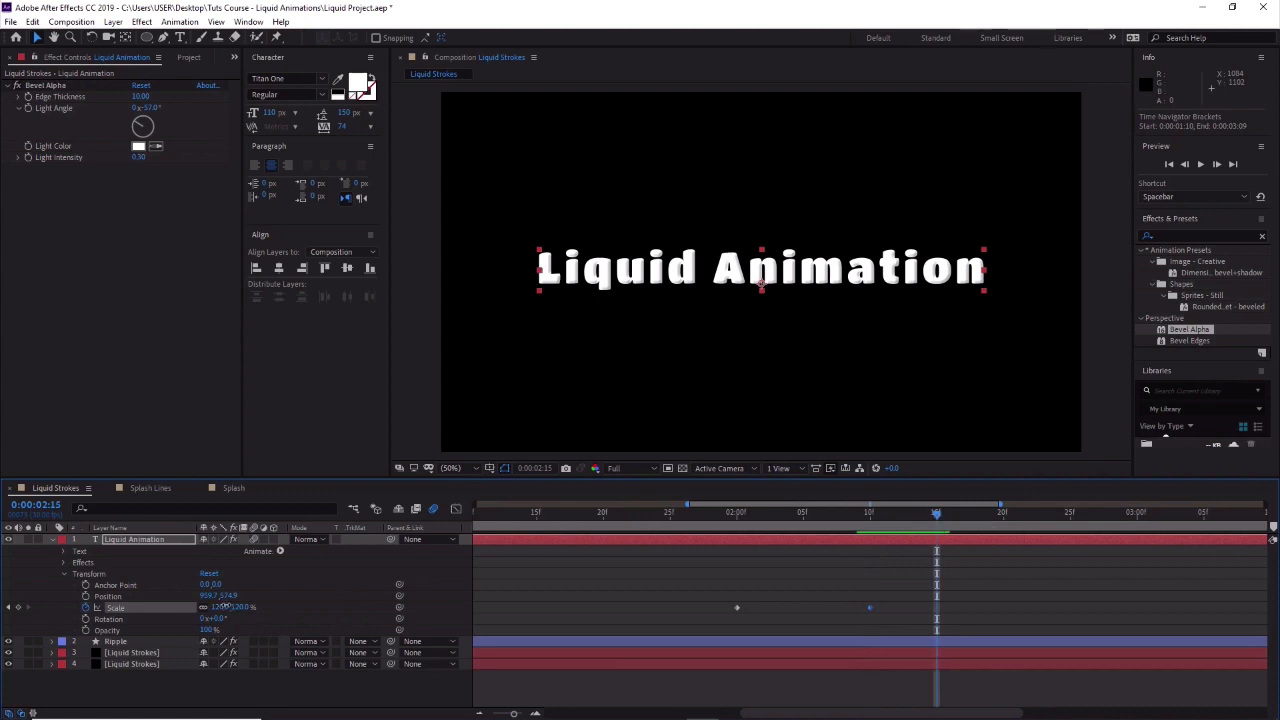
{"action": "left_click", "coordinate": [222, 607]}
{"action": "type", "text": "85"}
{"action": "key", "text": "Return"}
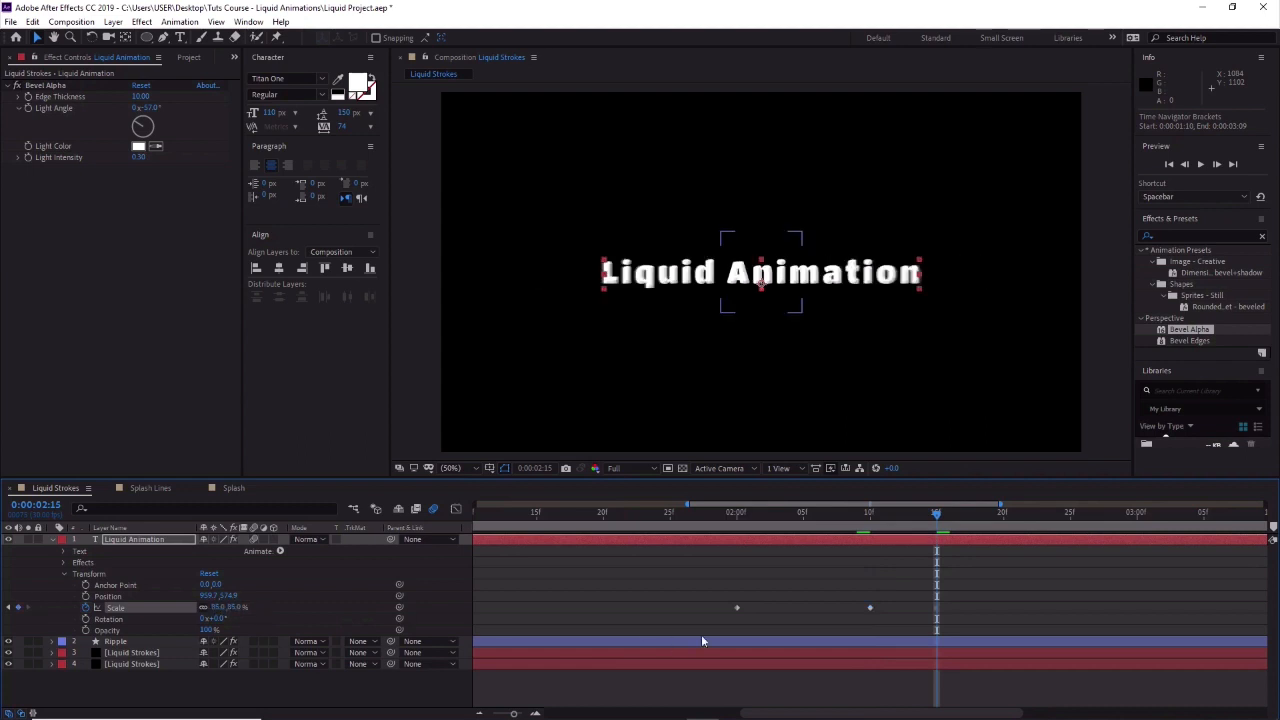
Add a Scale keyframe of 100% to the Liquid Animation text at 0:00:02:20.
{"action": "left_click_drag", "start_coordinate": [938, 515], "coordinate": [1002, 514]}
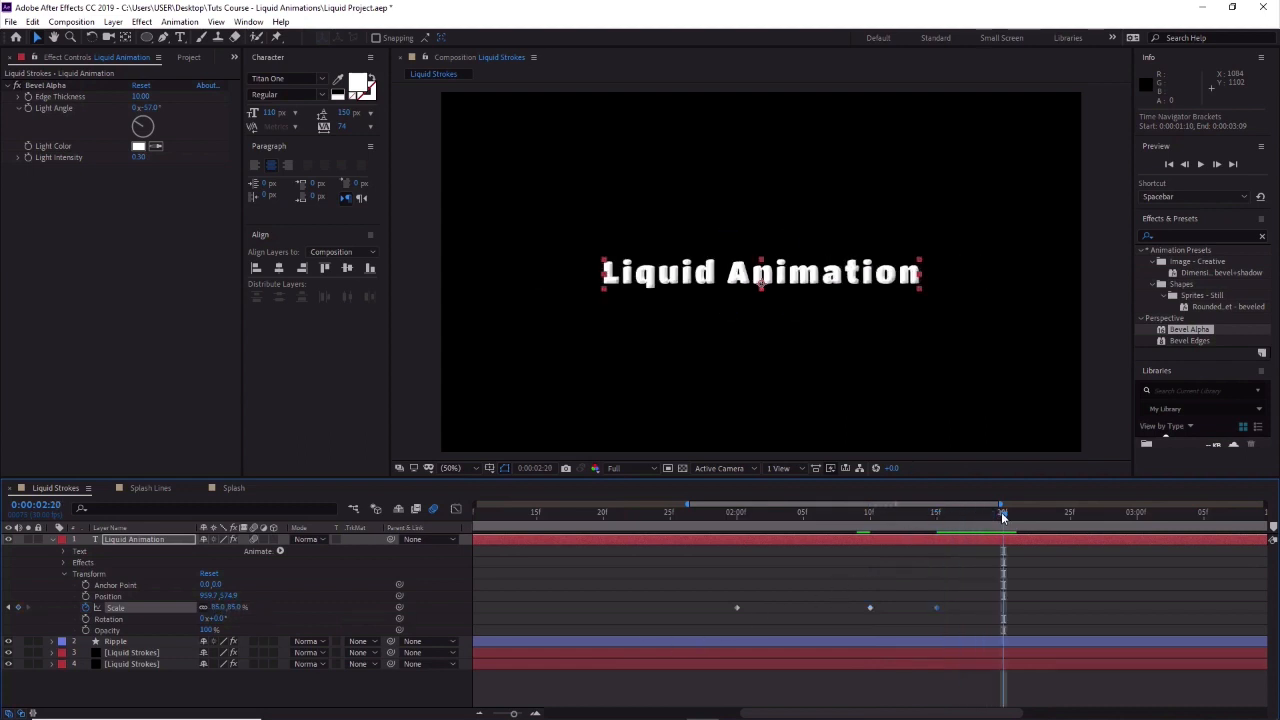
{"action": "left_click", "coordinate": [216, 607]}
{"action": "type", "text": "100"}
{"action": "key", "text": "Return"}
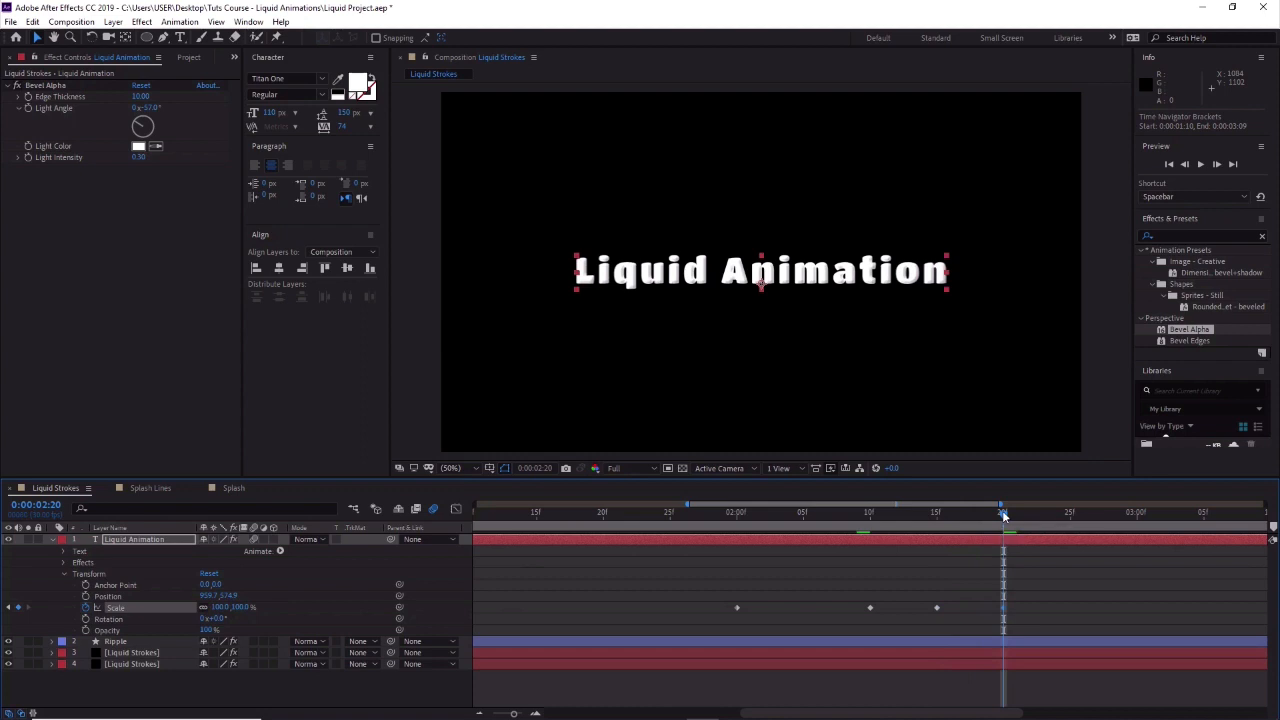
Add a Scale keyframe of 90% to the Liquid Animation text at 0:00:02:26.
{"action": "left_click_drag", "start_coordinate": [1003, 513], "coordinate": [1080, 513]}
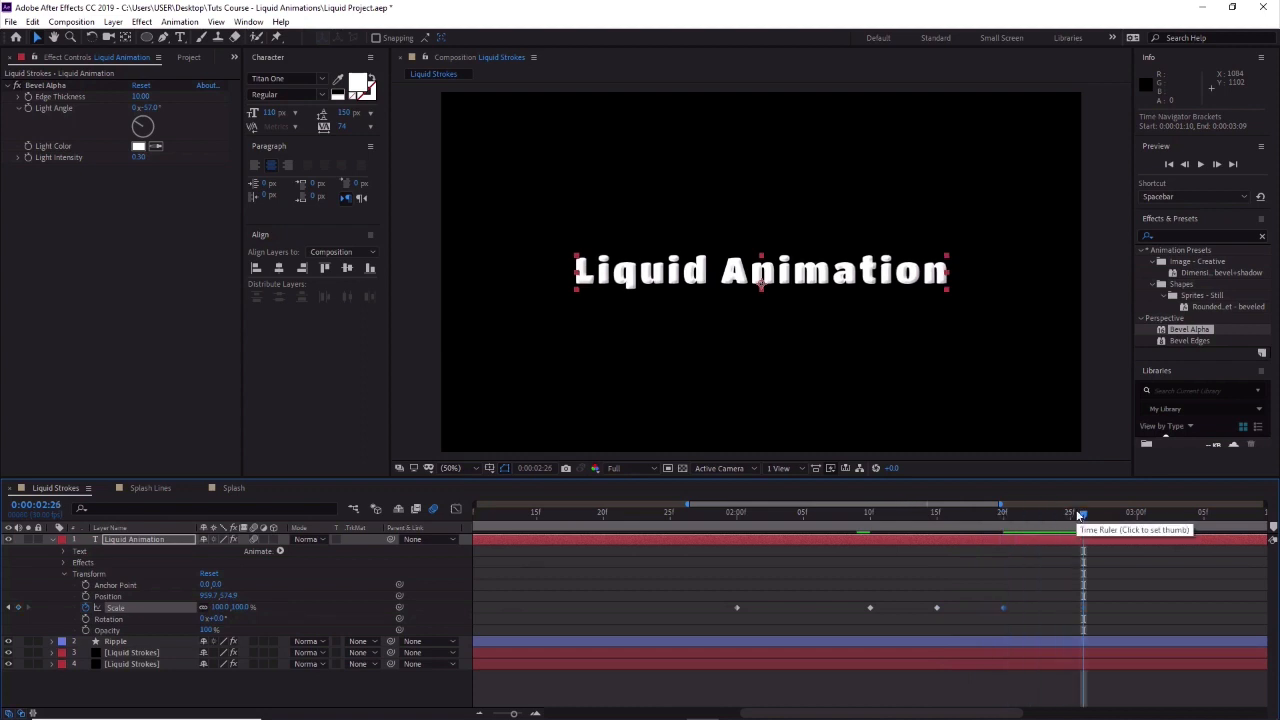
{"action": "left_click", "coordinate": [214, 607]}
{"action": "type", "text": "90"}
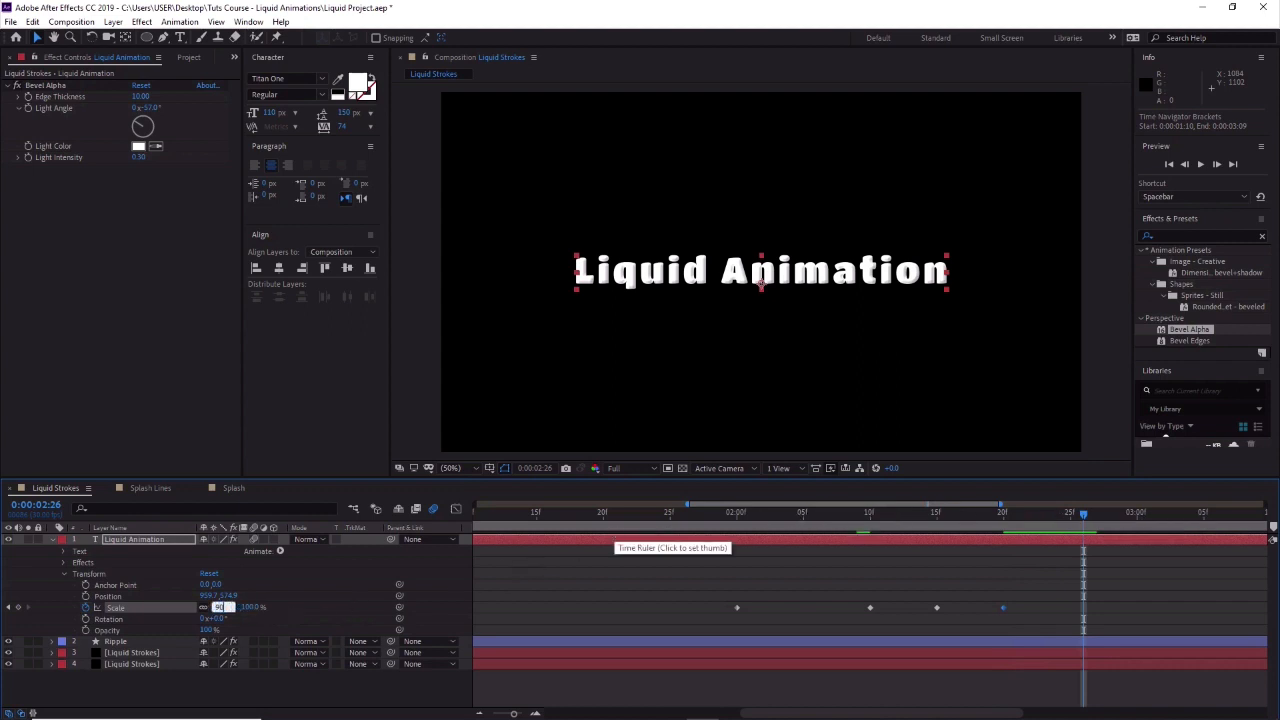
{"action": "key", "text": "Return"}
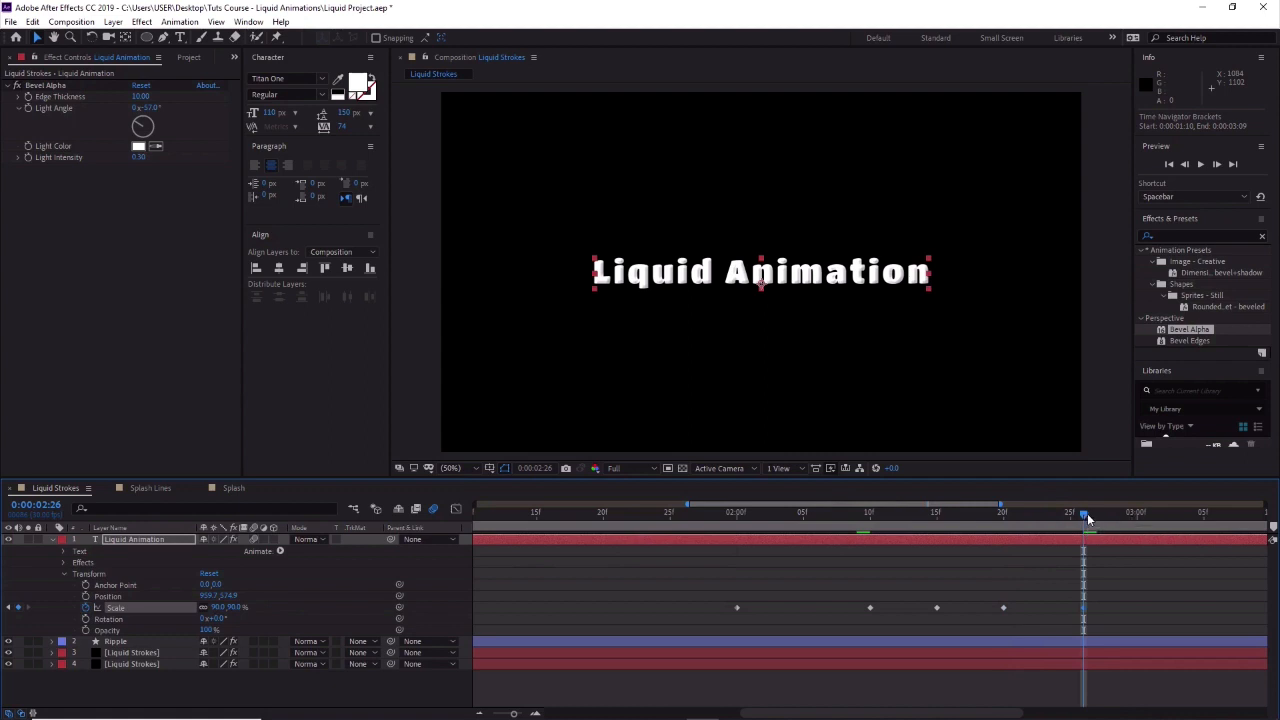
Add a Scale keyframe of 95% to the Liquid Animation text at 0:00:03:03.
{"action": "left_click_drag", "start_coordinate": [1084, 513], "coordinate": [1176, 512]}
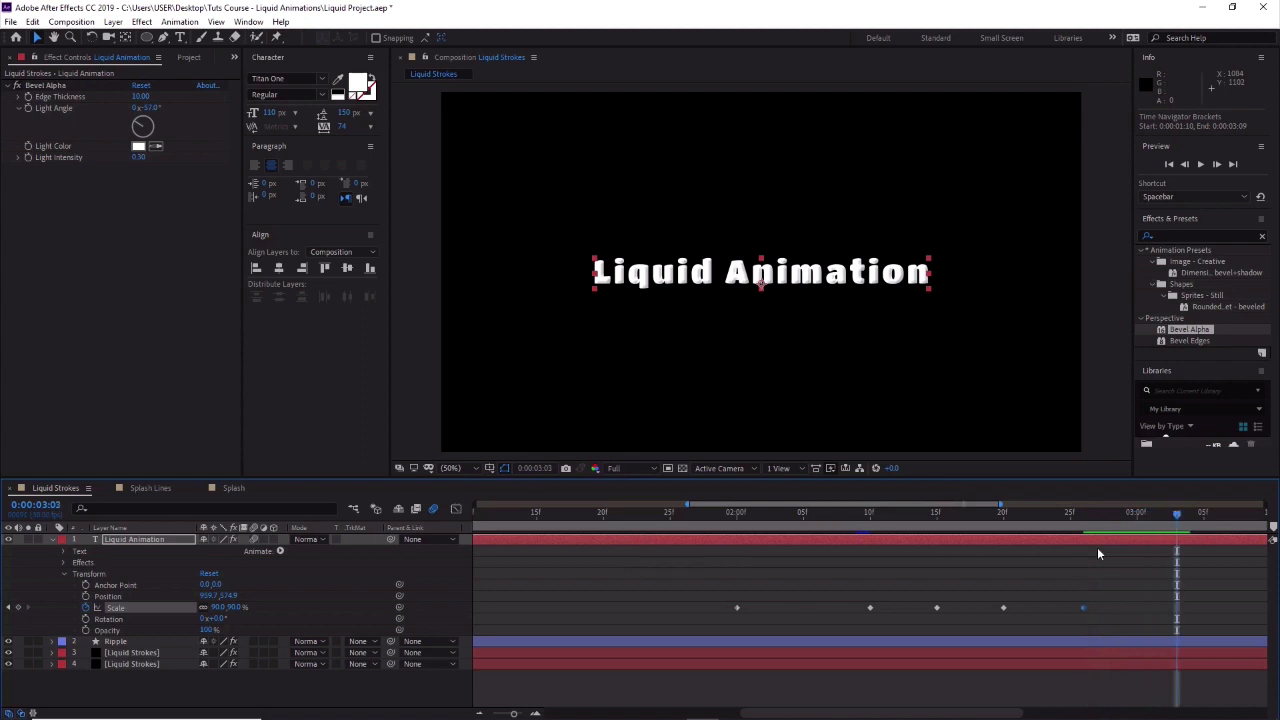
{"action": "left_click", "coordinate": [214, 607]}
{"action": "type", "text": "95"}
{"action": "key", "text": "Return"}
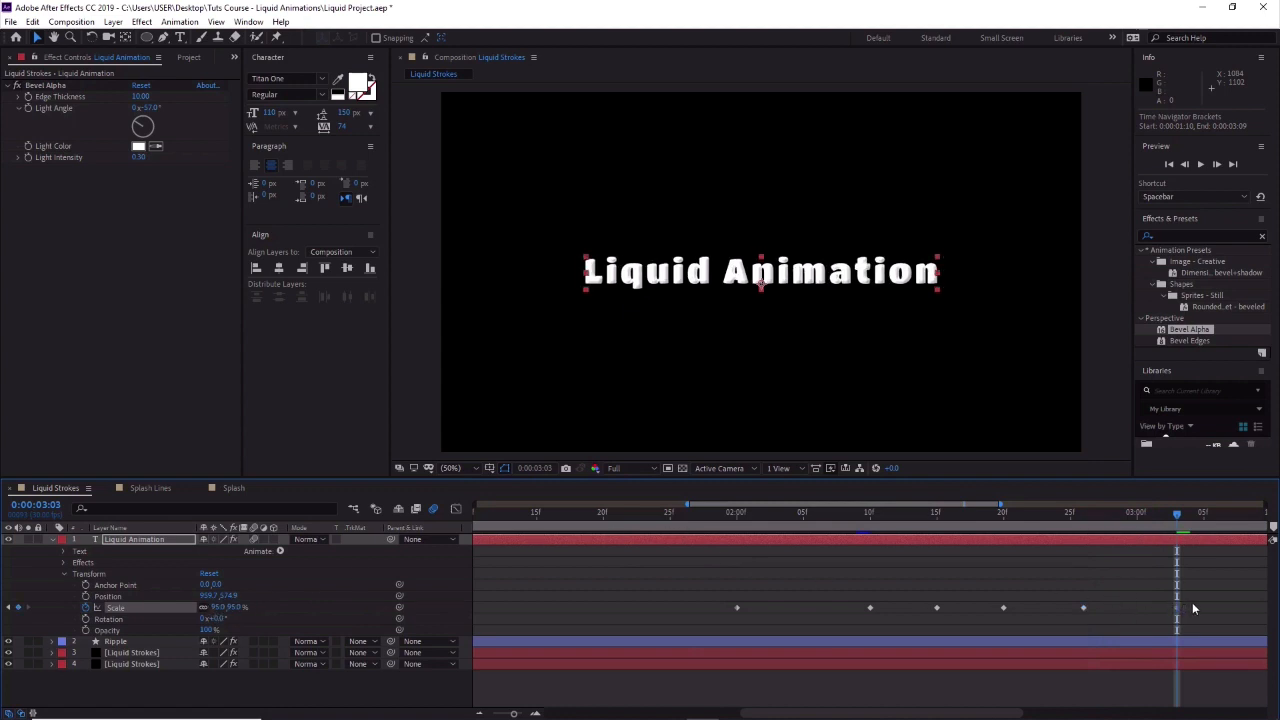
Apply Easy Ease to all of the text's Scale keyframes and preview the title animation from 0:00:01:29.
{"action": "left_click_drag", "start_coordinate": [1192, 602], "coordinate": [667, 614]}
{"action": "key", "text": "F9"}
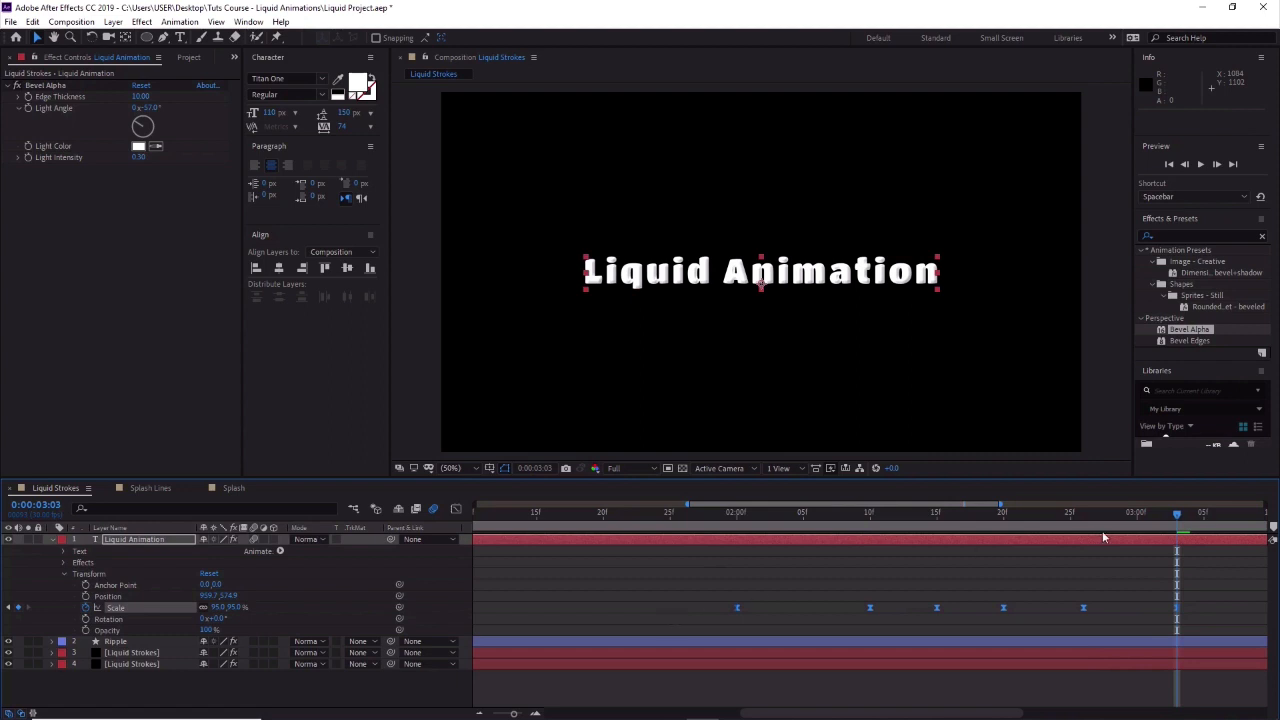
{"action": "left_click_drag", "start_coordinate": [1176, 514], "coordinate": [697, 561]}
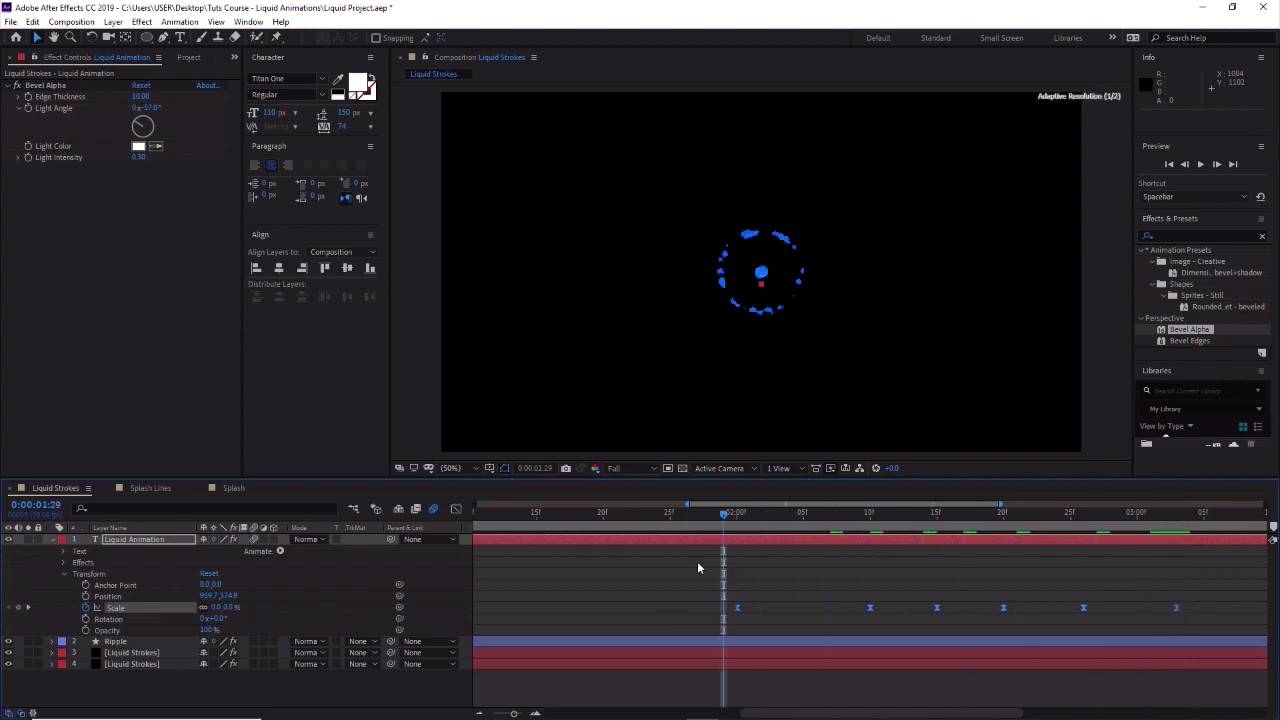
{"action": "left_click_drag", "start_coordinate": [513, 715], "coordinate": [509, 715]}
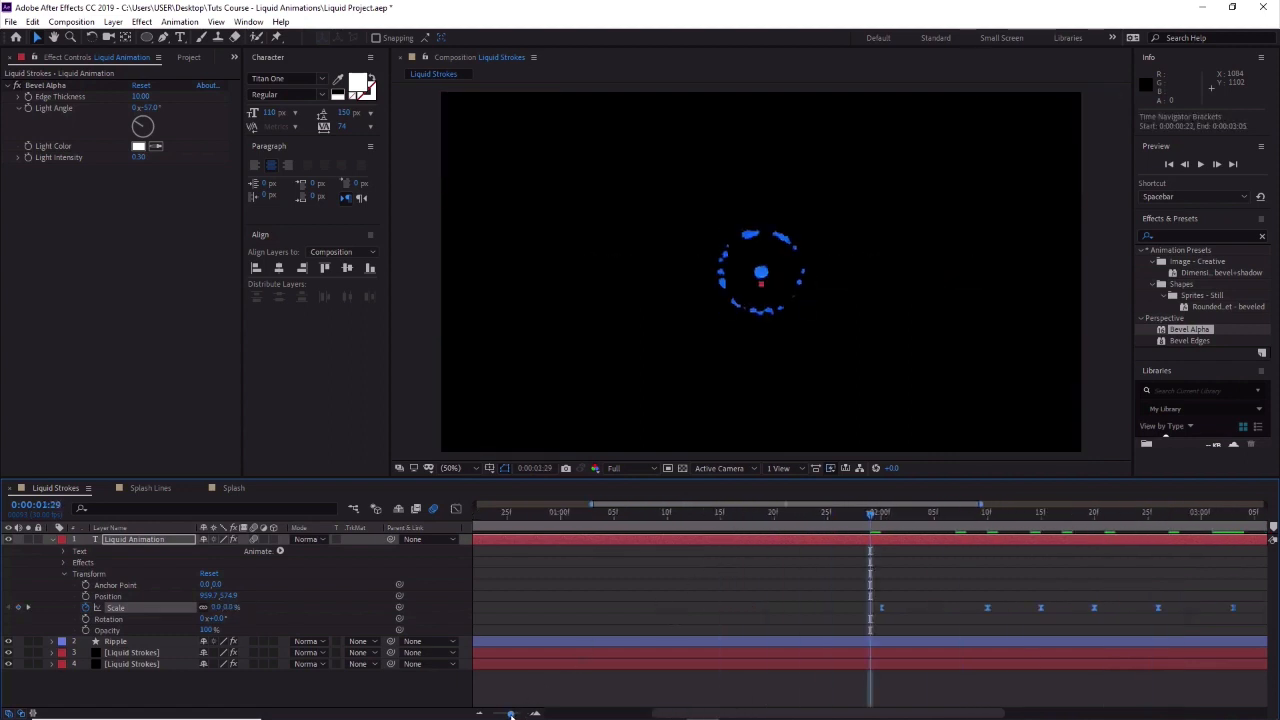
{"action": "left_click", "coordinate": [1203, 166]}
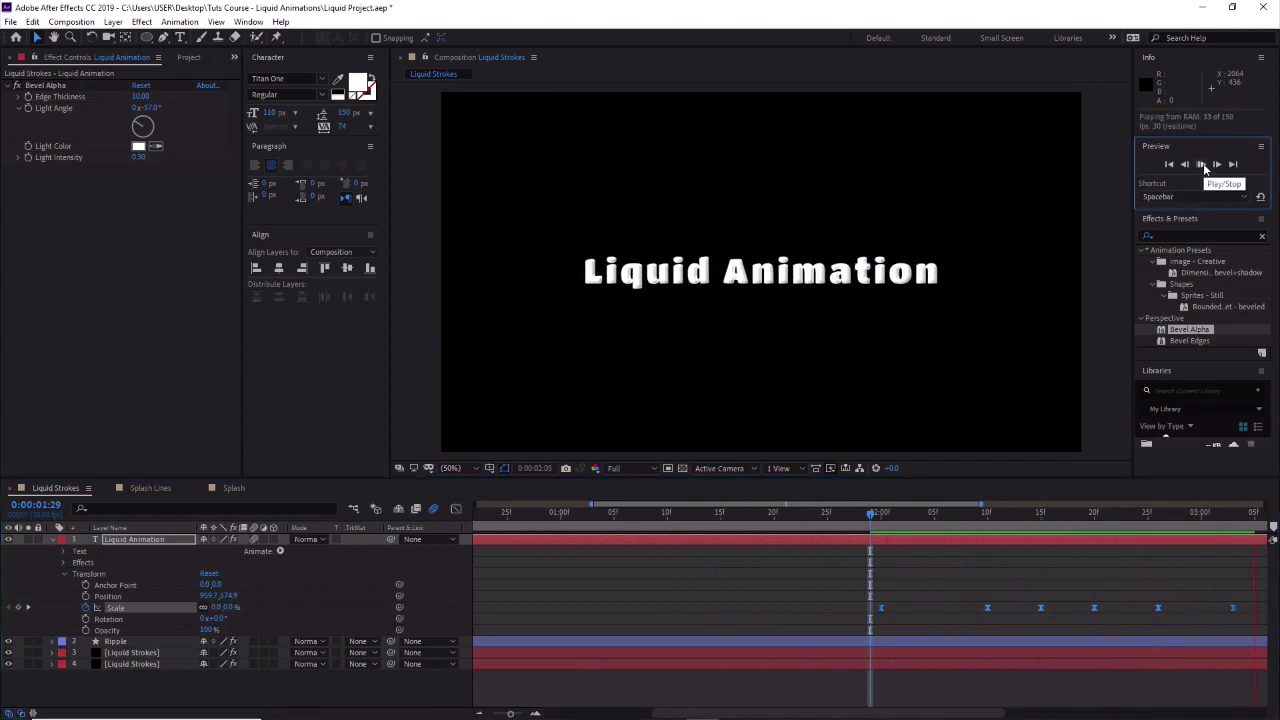
{"action": "left_click", "coordinate": [1203, 166]}
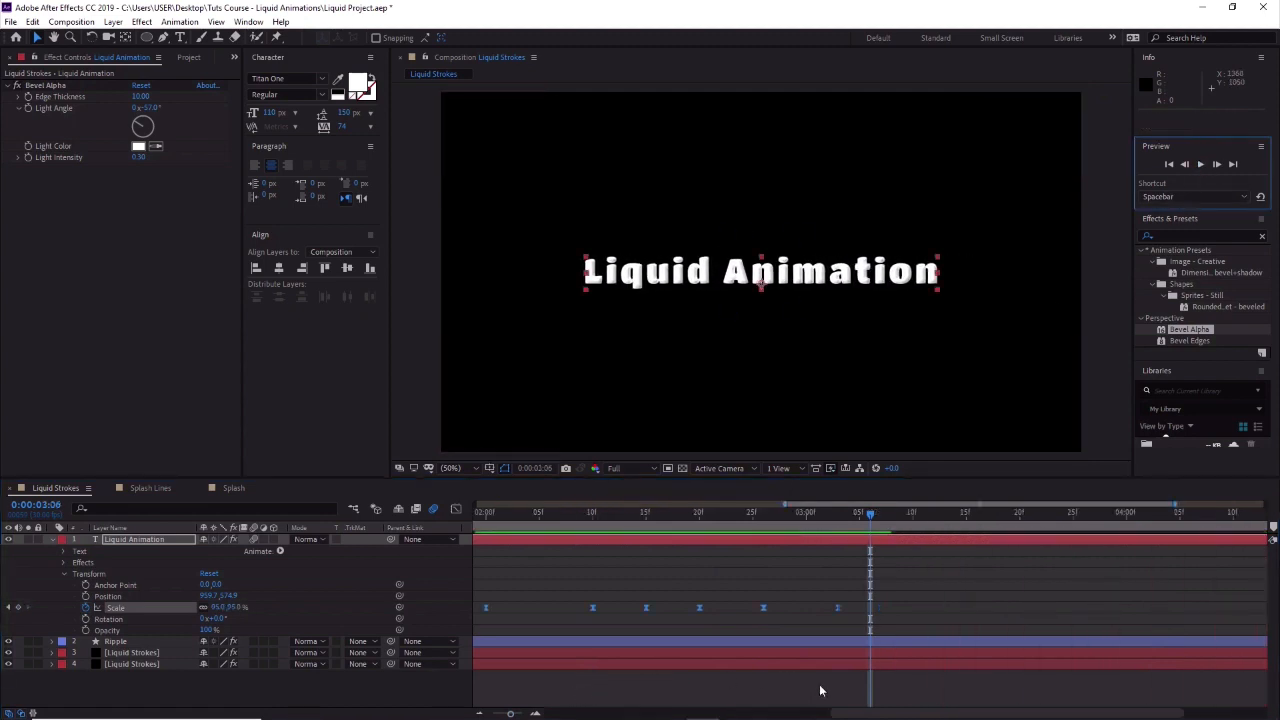
{"action": "left_click_drag", "start_coordinate": [849, 713], "coordinate": [757, 712]}
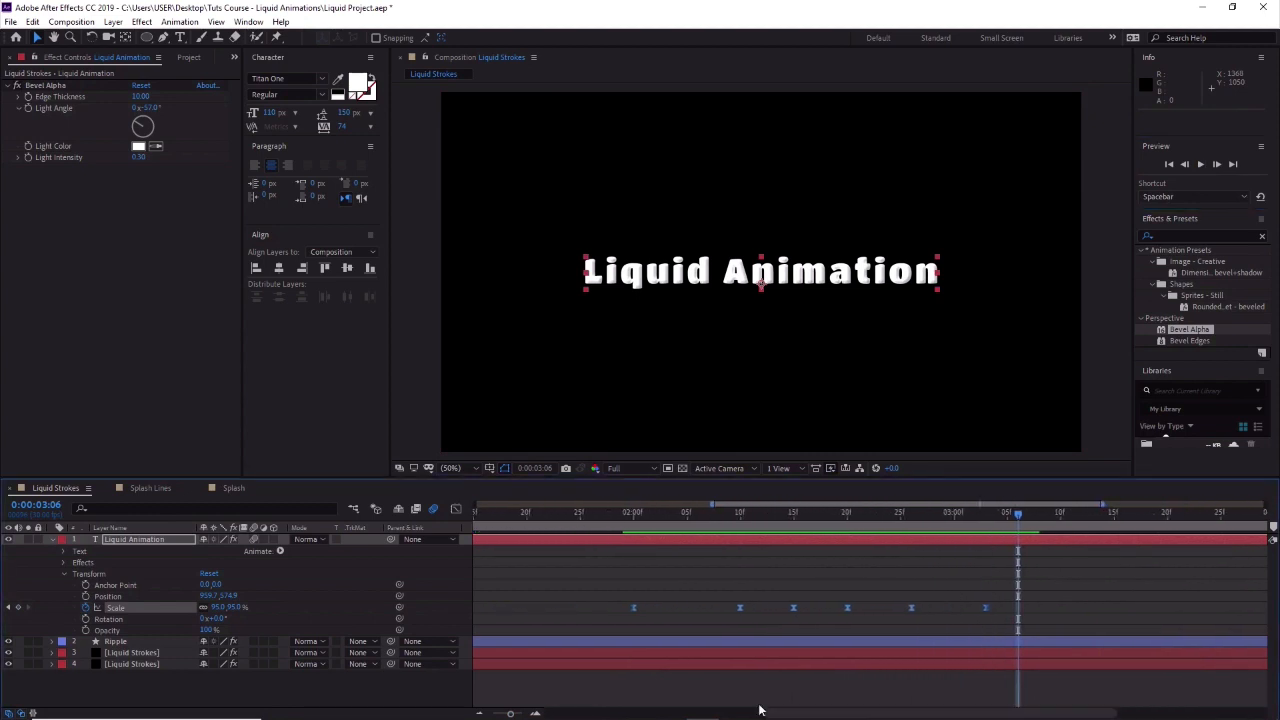
Preview the title's scale animation from just before the text's first Scale keyframe.
{"action": "left_click_drag", "start_coordinate": [512, 714], "coordinate": [507, 716]}
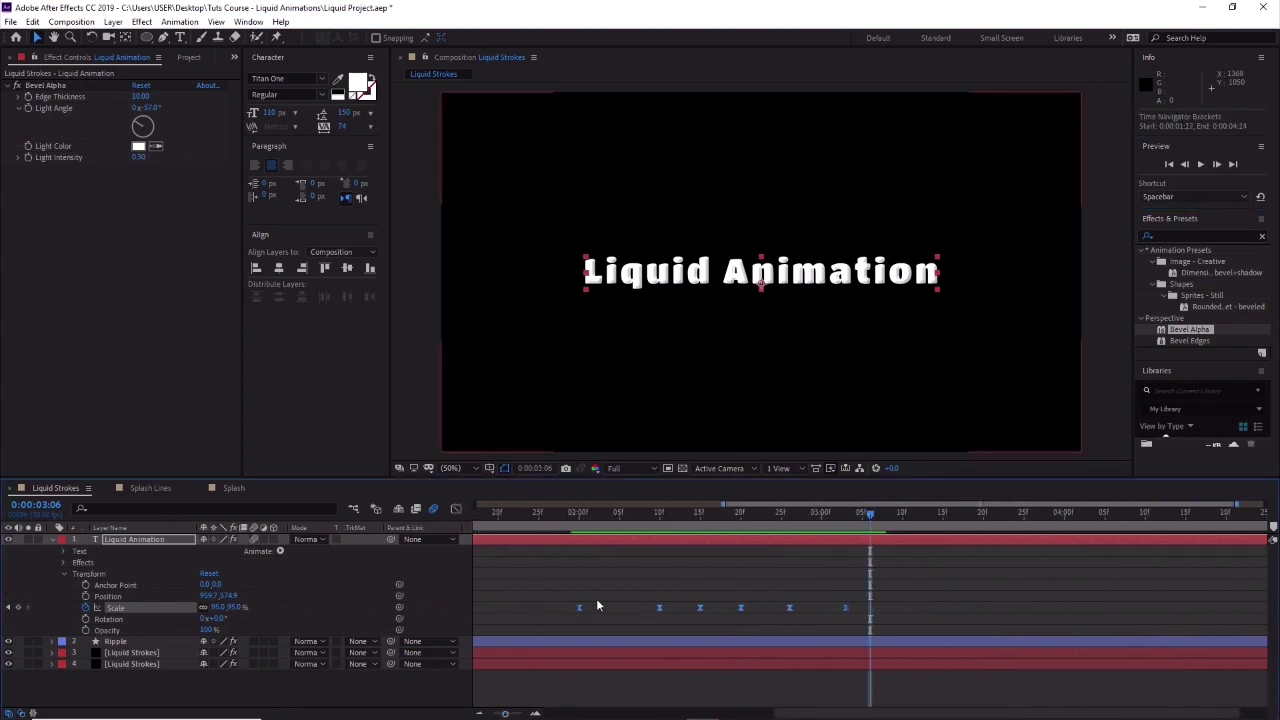
{"action": "left_click", "coordinate": [563, 514]}
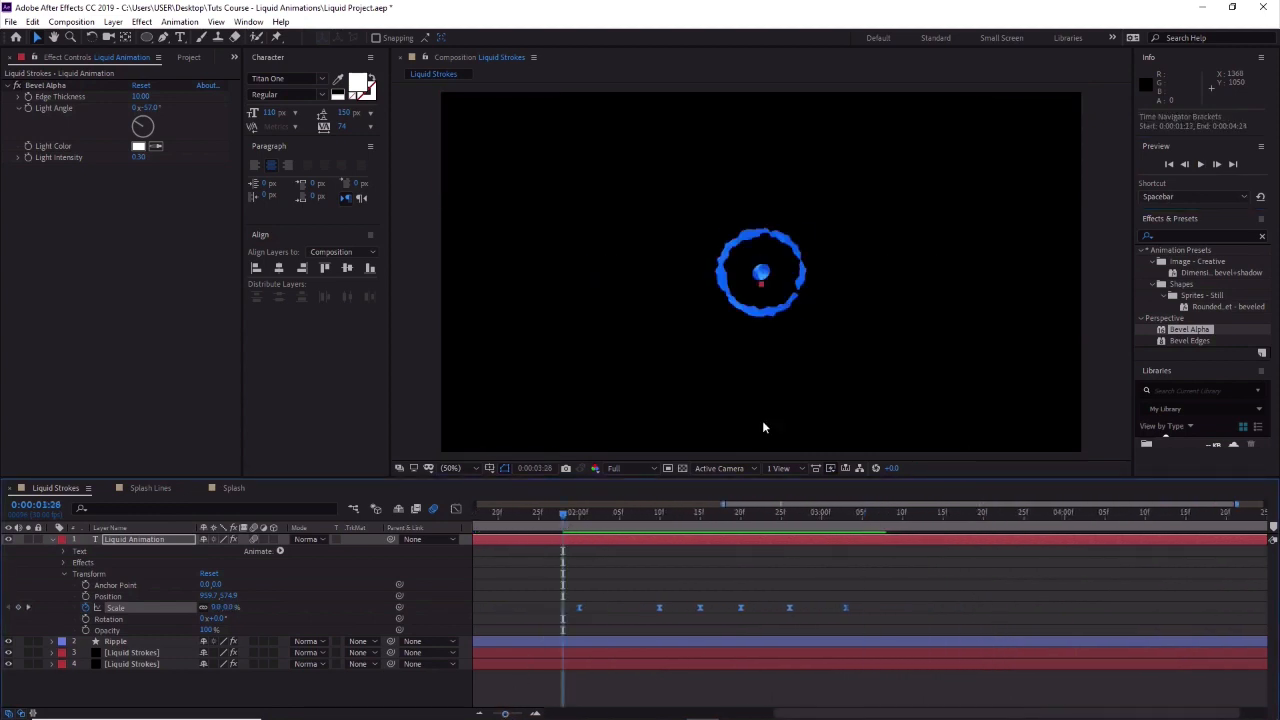
{"action": "left_click", "coordinate": [1201, 164]}
{"action": "left_click", "coordinate": [1201, 164]}
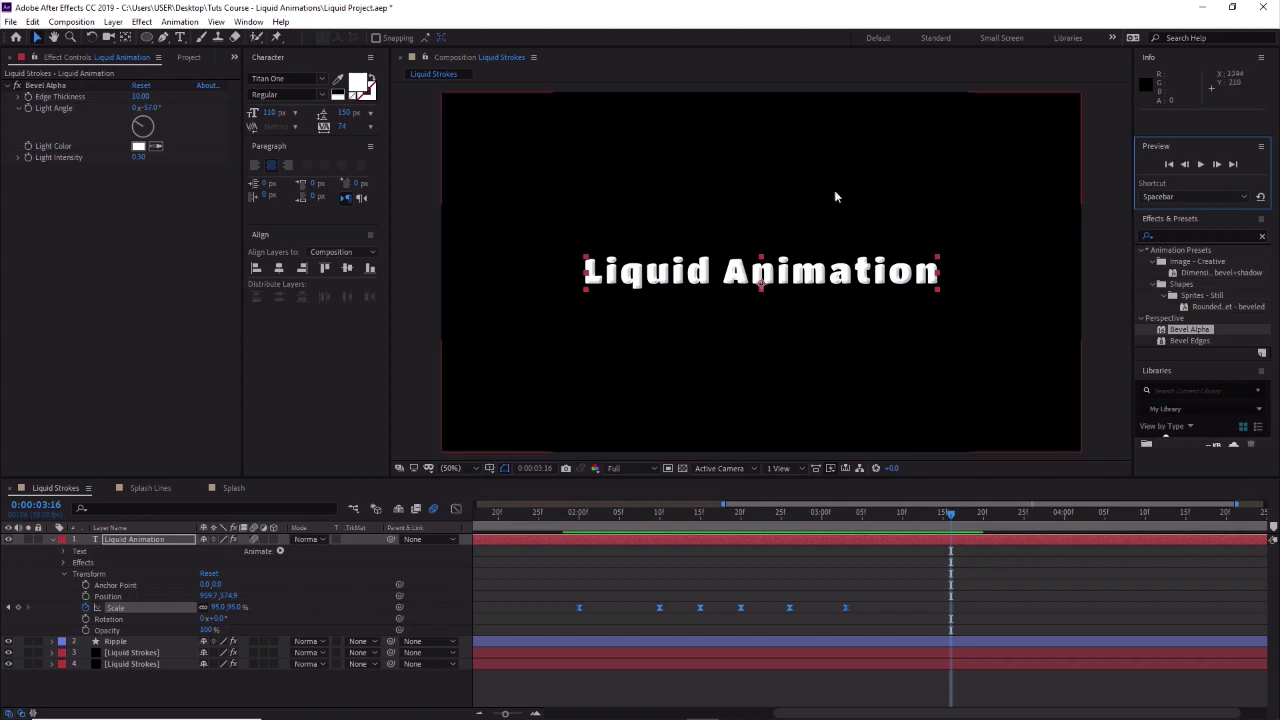
Find the CC Bender effect and apply it to the Liquid Animation text layer.
{"action": "left_click", "coordinate": [165, 538]}
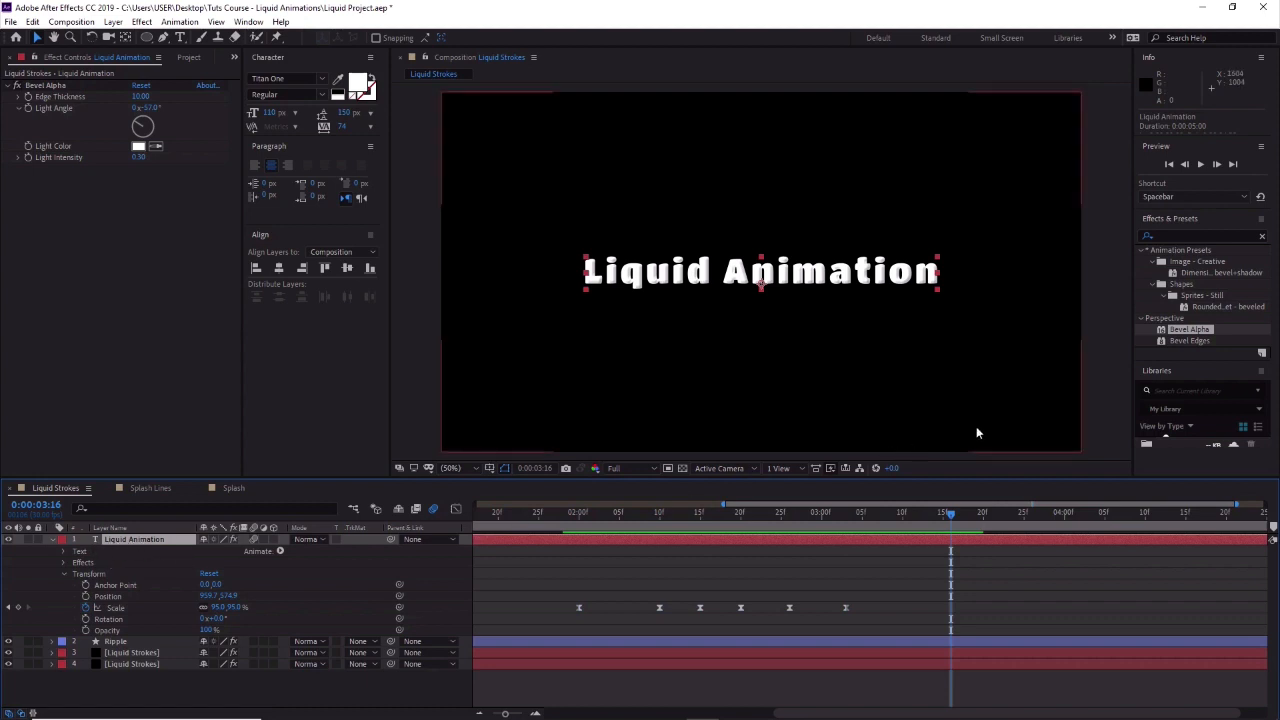
{"action": "left_click", "coordinate": [1180, 235]}
{"action": "type", "text": "bevel"}
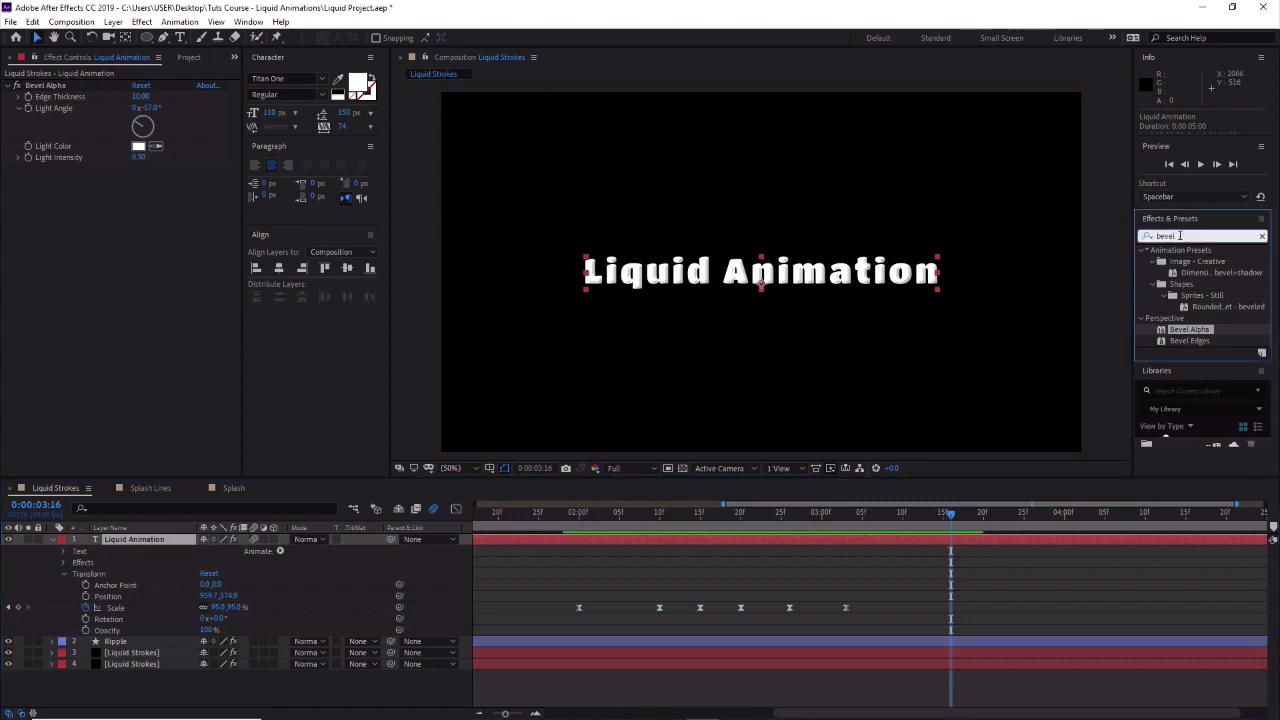
{"action": "type", "text": "c"}
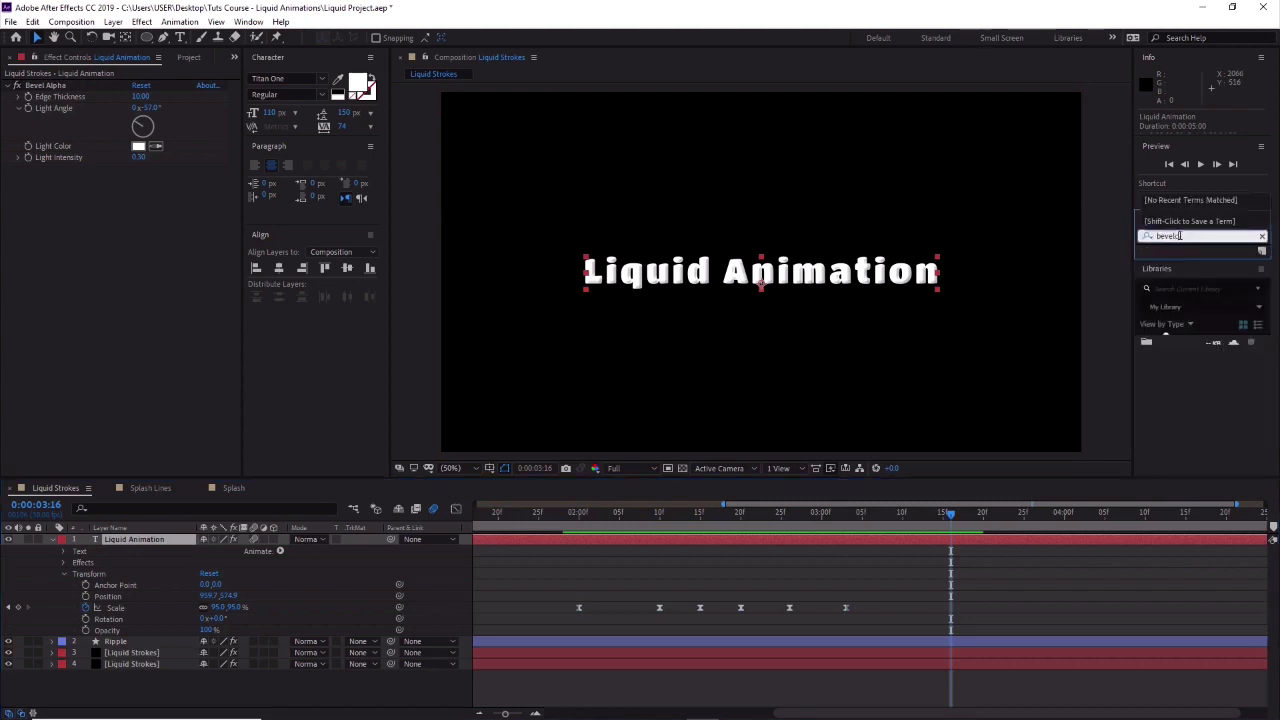
{"action": "type", "text": "c bend"}
{"action": "left_click", "coordinate": [1211, 238]}
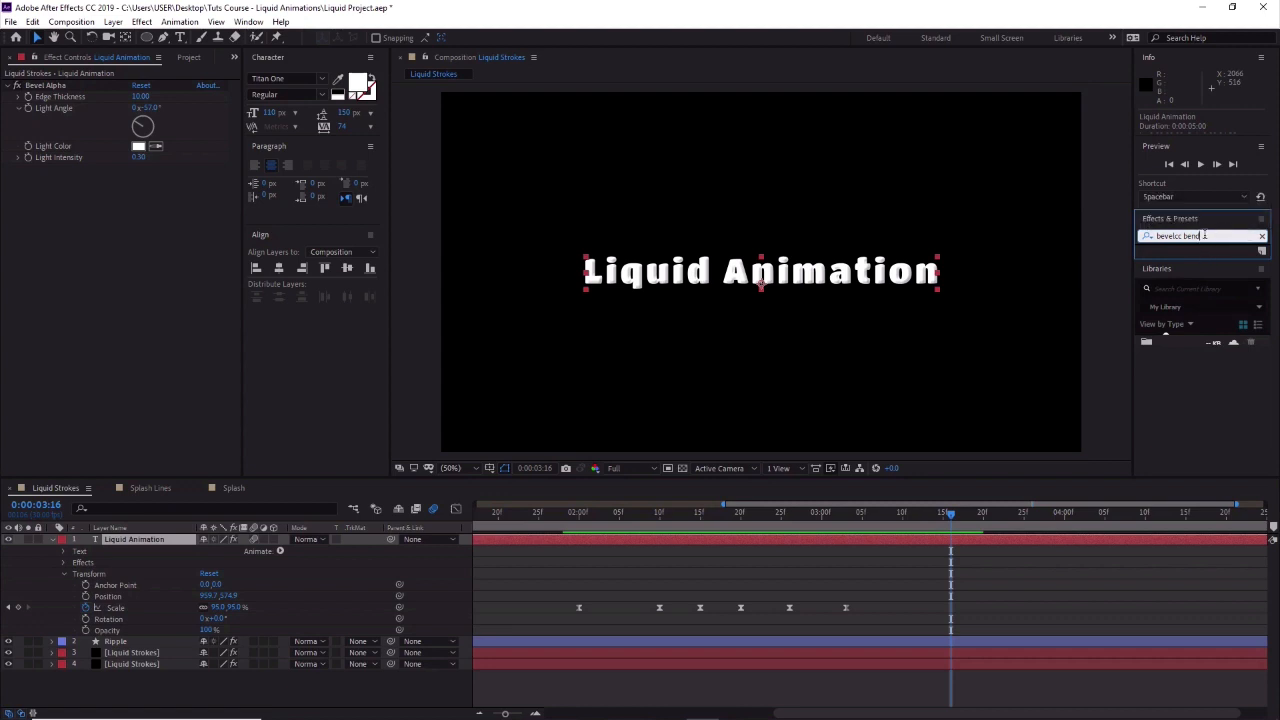
{"action": "left_click_drag", "start_coordinate": [1205, 236], "coordinate": [1093, 239]}
{"action": "type", "text": "cc"}
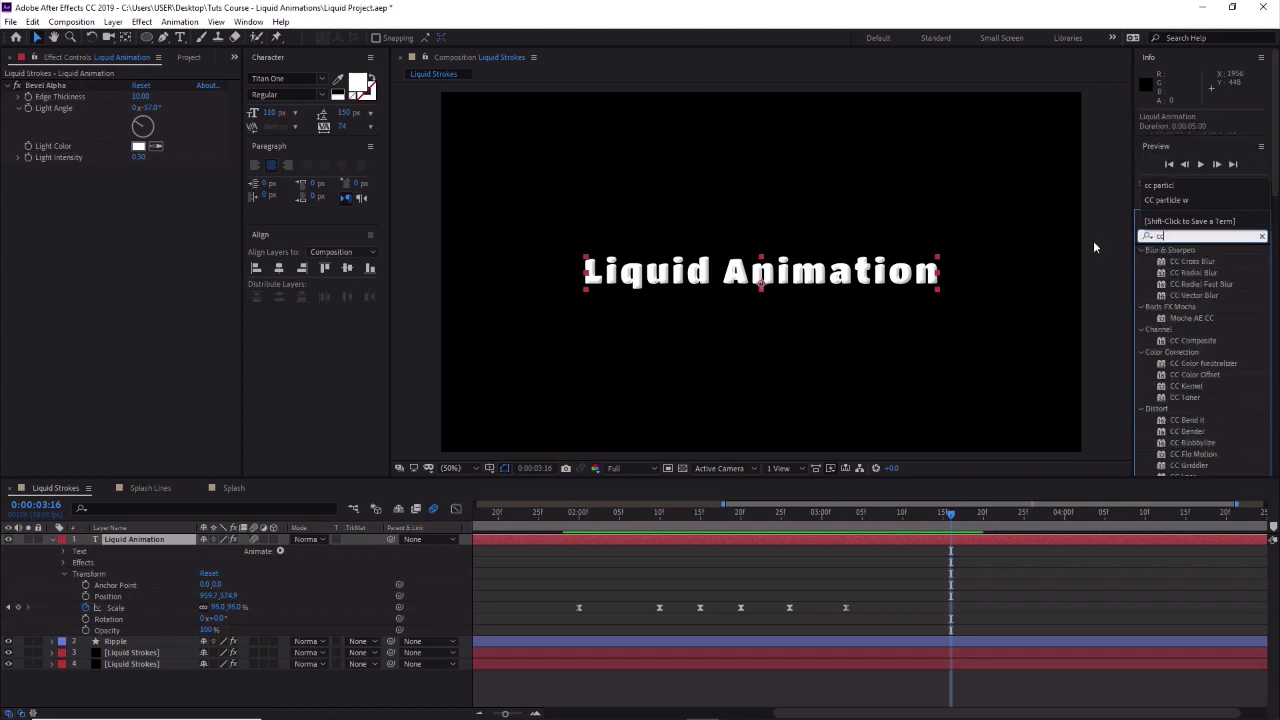
{"action": "type", "text": " ben"}
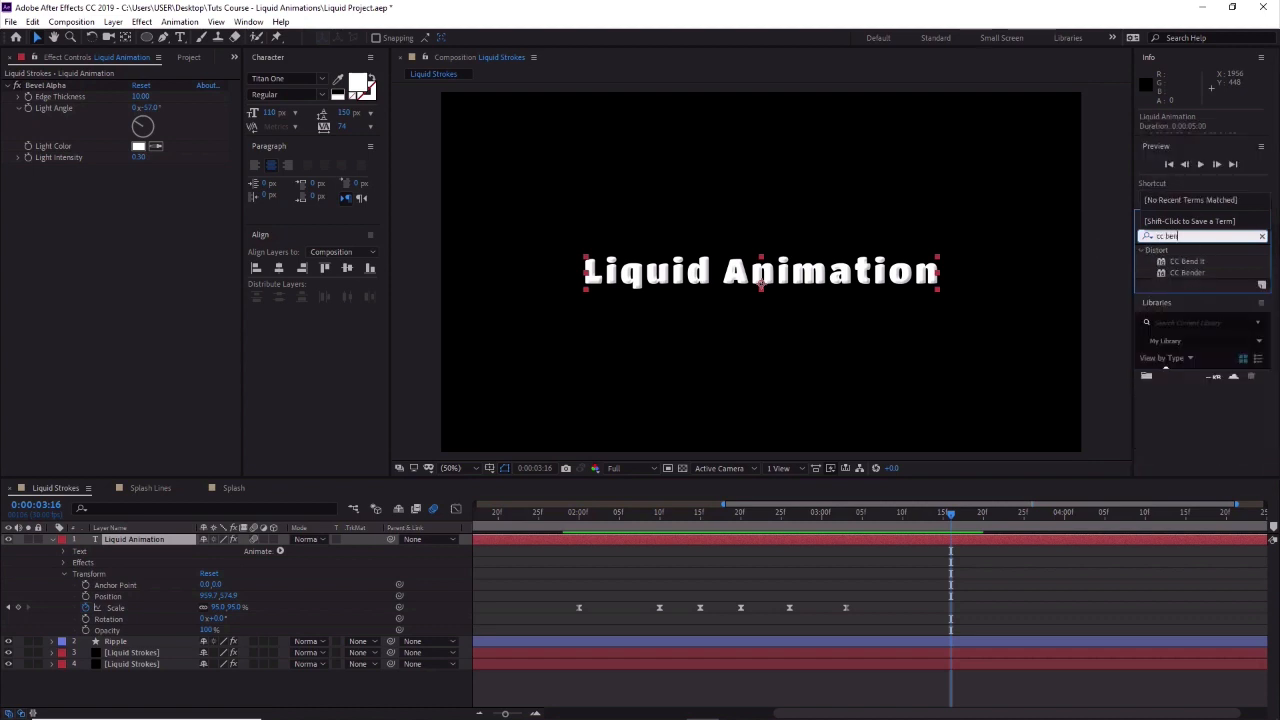
{"action": "type", "text": "der"}
{"action": "double_click", "coordinate": [1184, 261]}
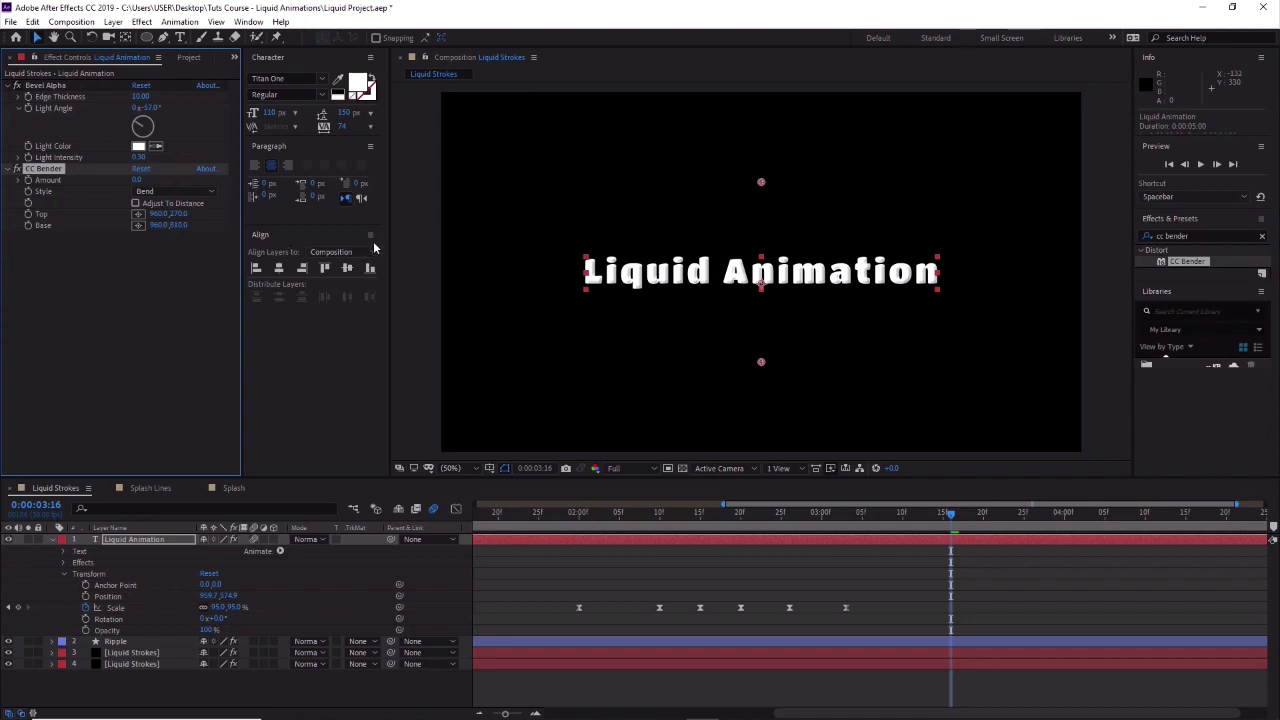
Start animating CC Bender's Amount on the Liquid Animation text with a keyframe of 0 at 0:00:02:00.
{"action": "key", "text": "space"}
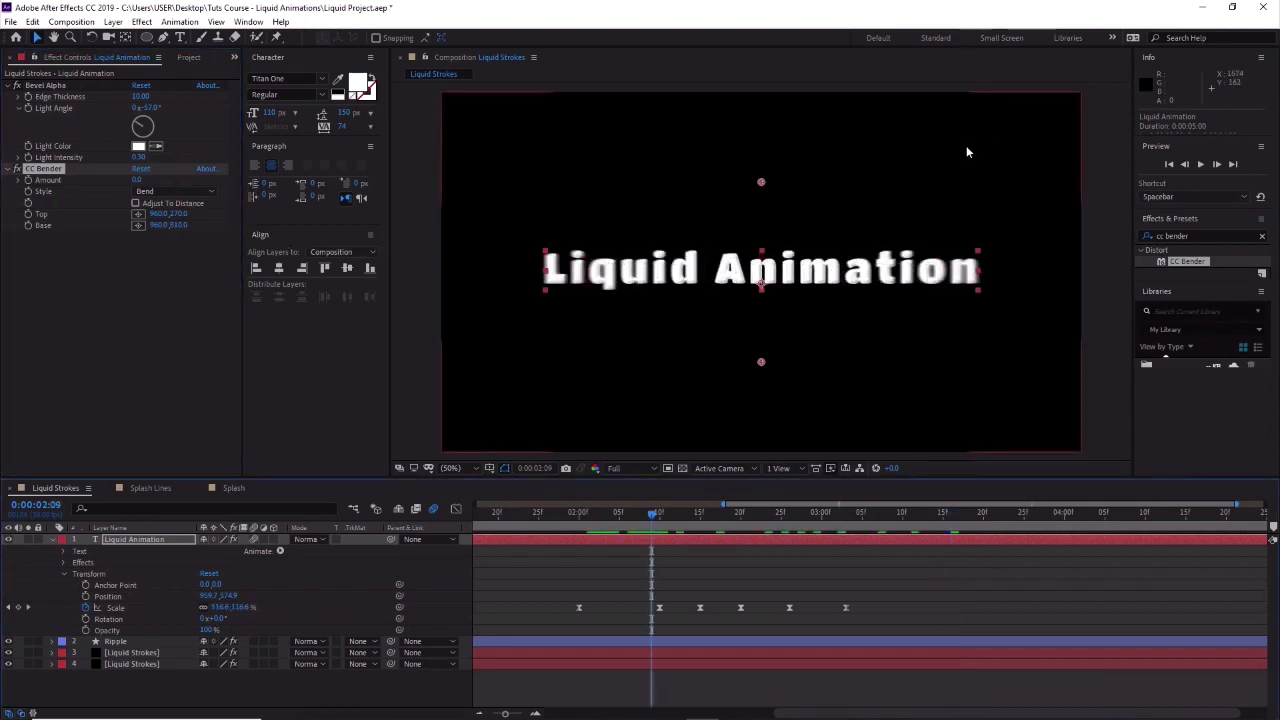
{"action": "left_click", "coordinate": [66, 576]}
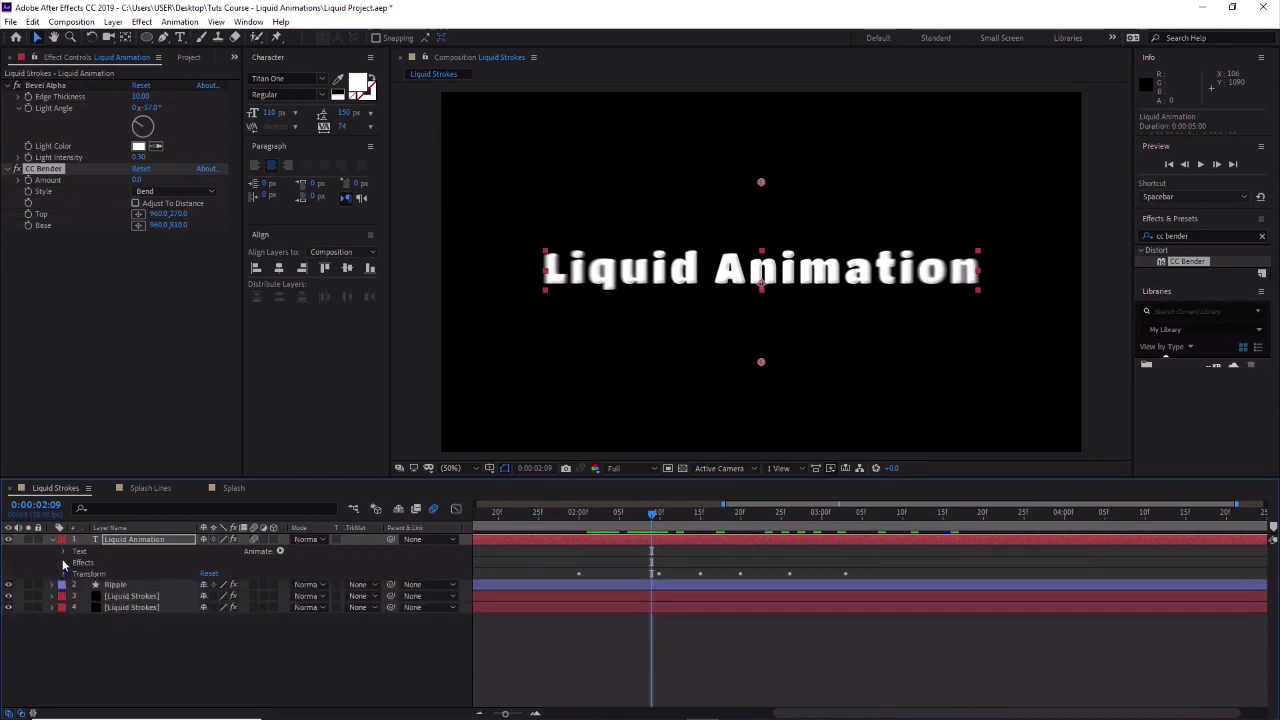
{"action": "left_click", "coordinate": [65, 564]}
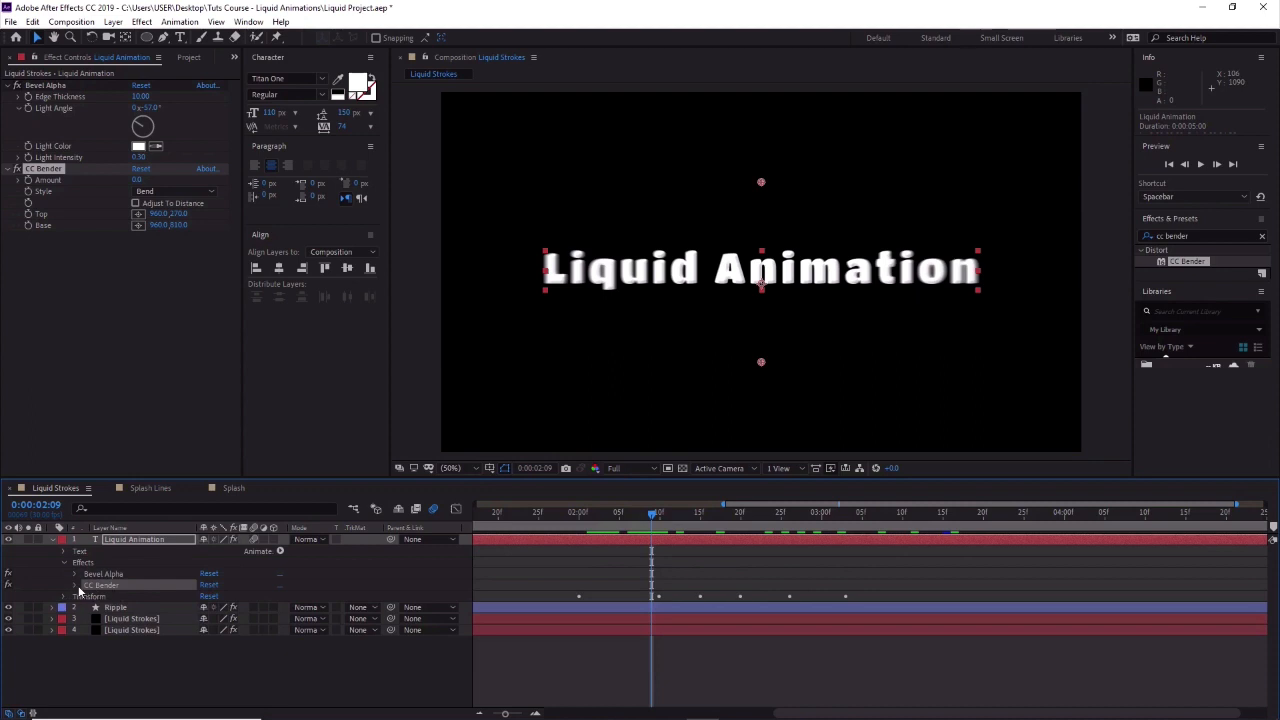
{"action": "left_click", "coordinate": [76, 586]}
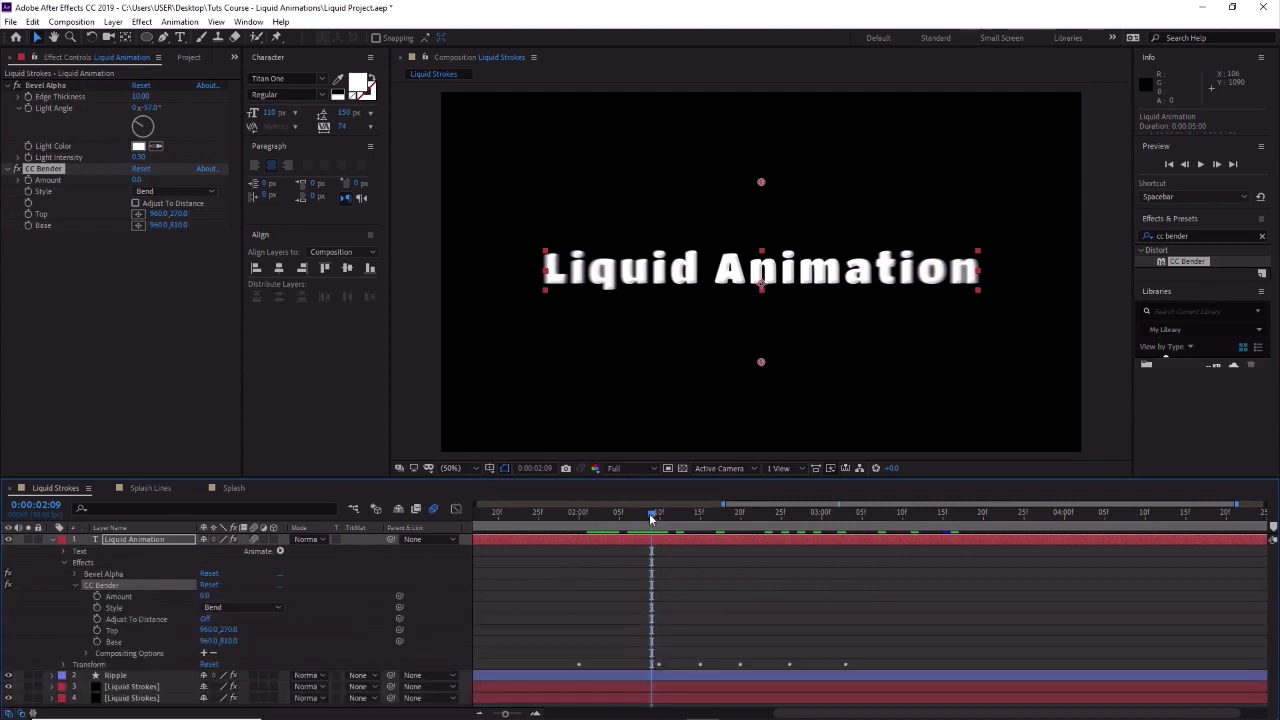
{"action": "left_click_drag", "start_coordinate": [651, 517], "coordinate": [577, 555]}
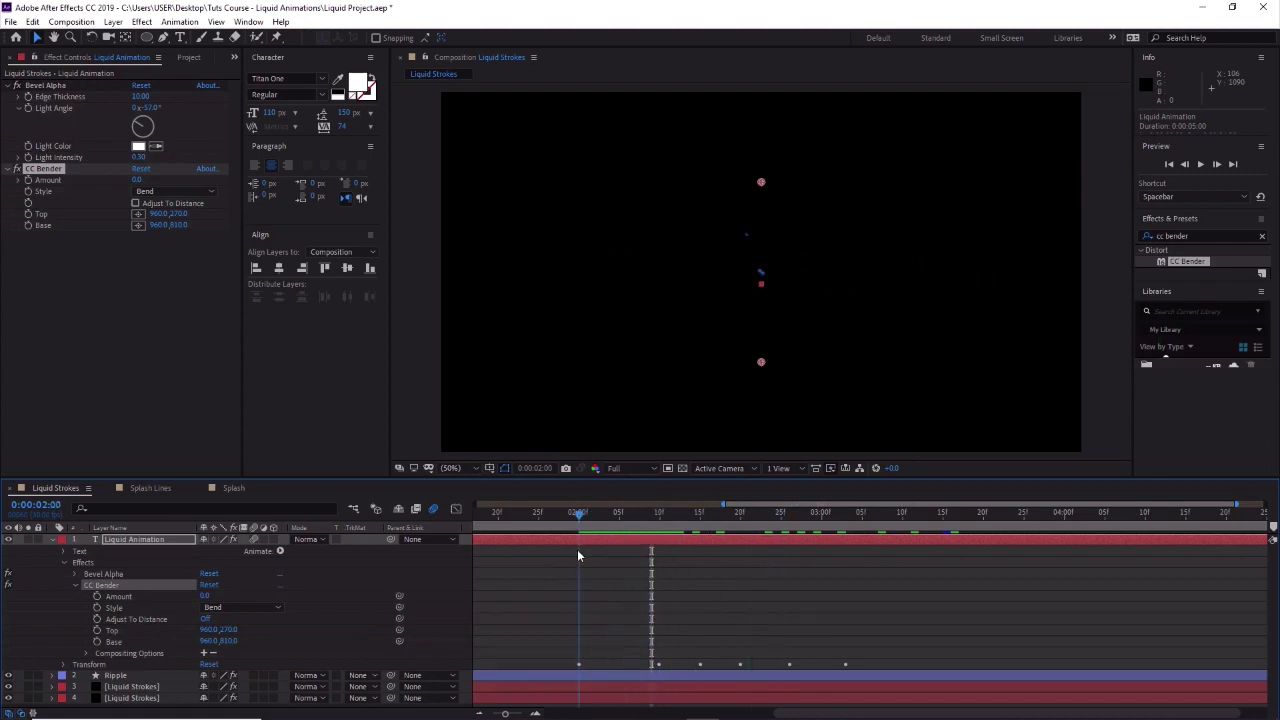
{"action": "mouse_move", "coordinate": [578, 555]}
{"action": "left_mouse_down"}
{"action": "mouse_move", "coordinate": [605, 566]}
{"action": "mouse_move", "coordinate": [581, 568]}
{"action": "left_mouse_up"}
{"action": "left_click", "coordinate": [97, 598]}
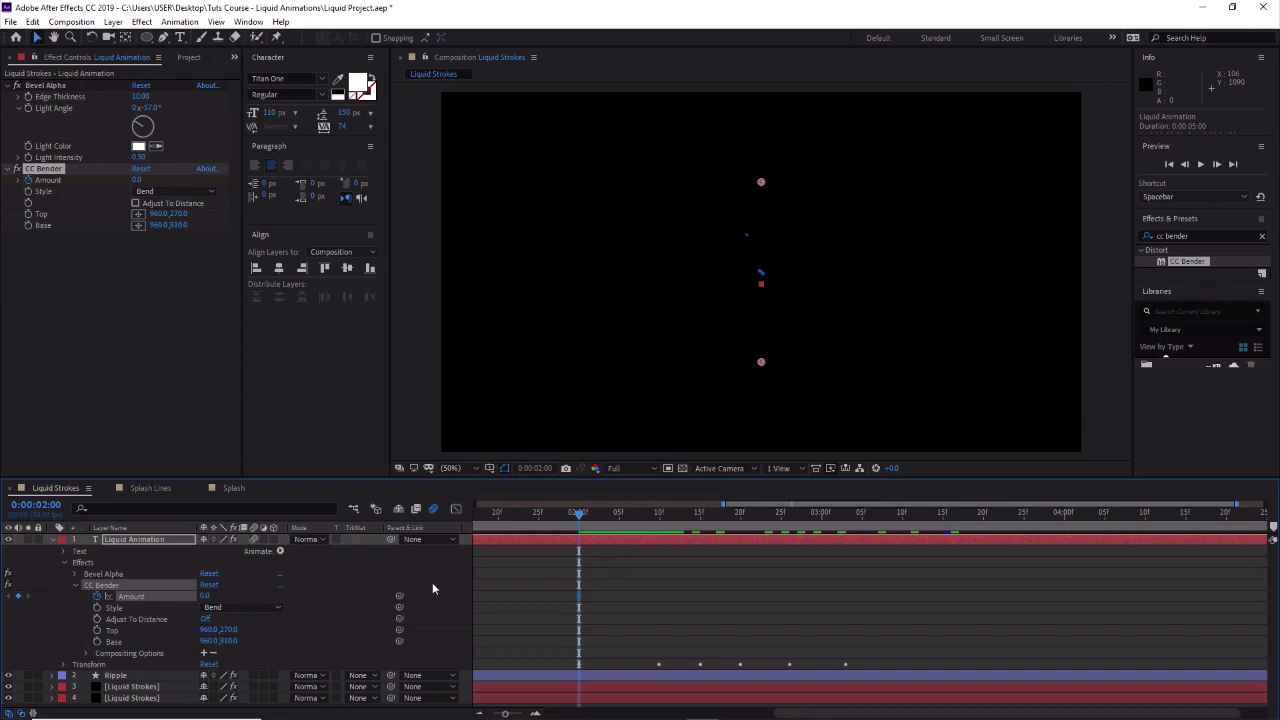
Show only the text layer's keyframed properties and add a CC Bender Amount keyframe of 7 at 0:00:02:10.
{"action": "left_click", "coordinate": [53, 540]}
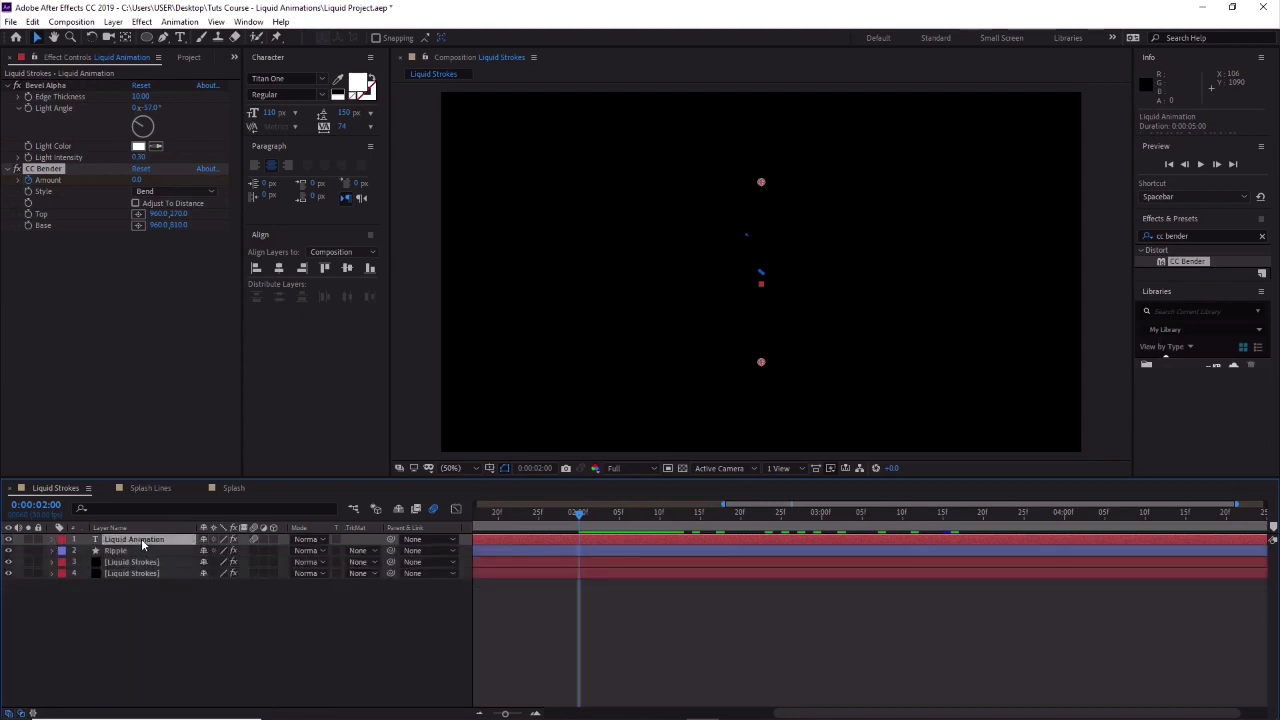
{"action": "left_click", "coordinate": [141, 539]}
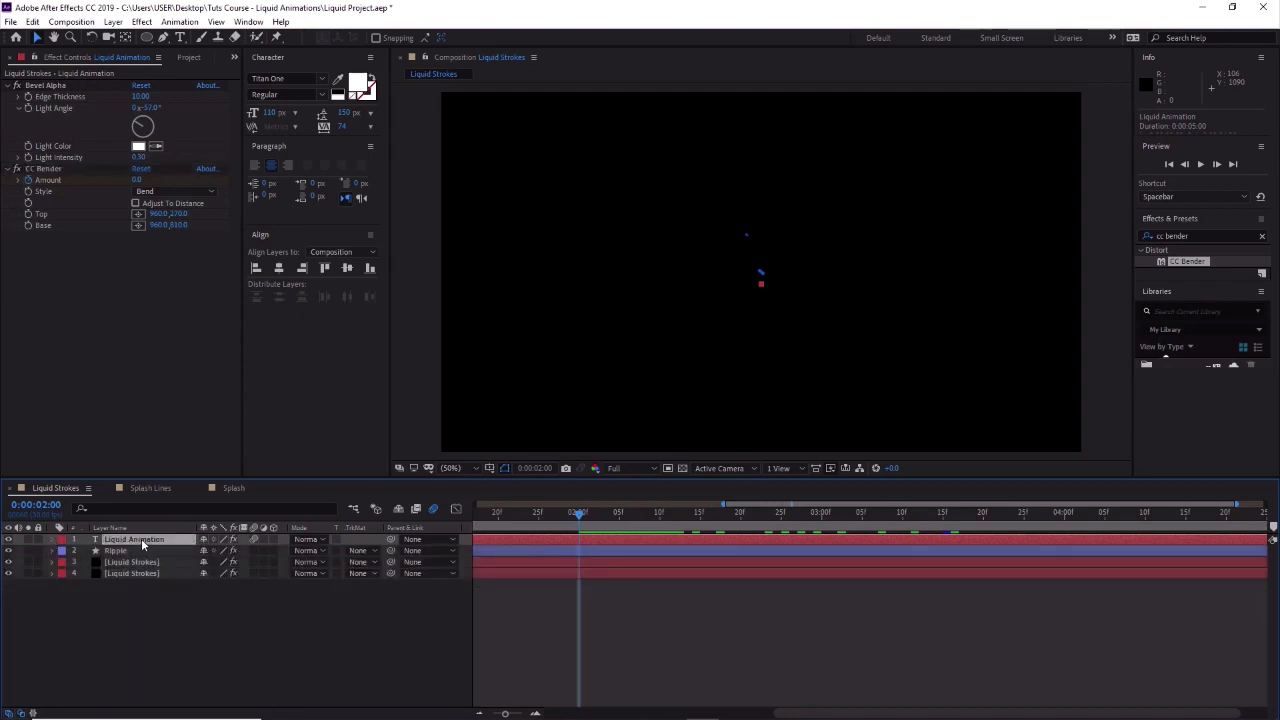
{"action": "key", "text": "u"}
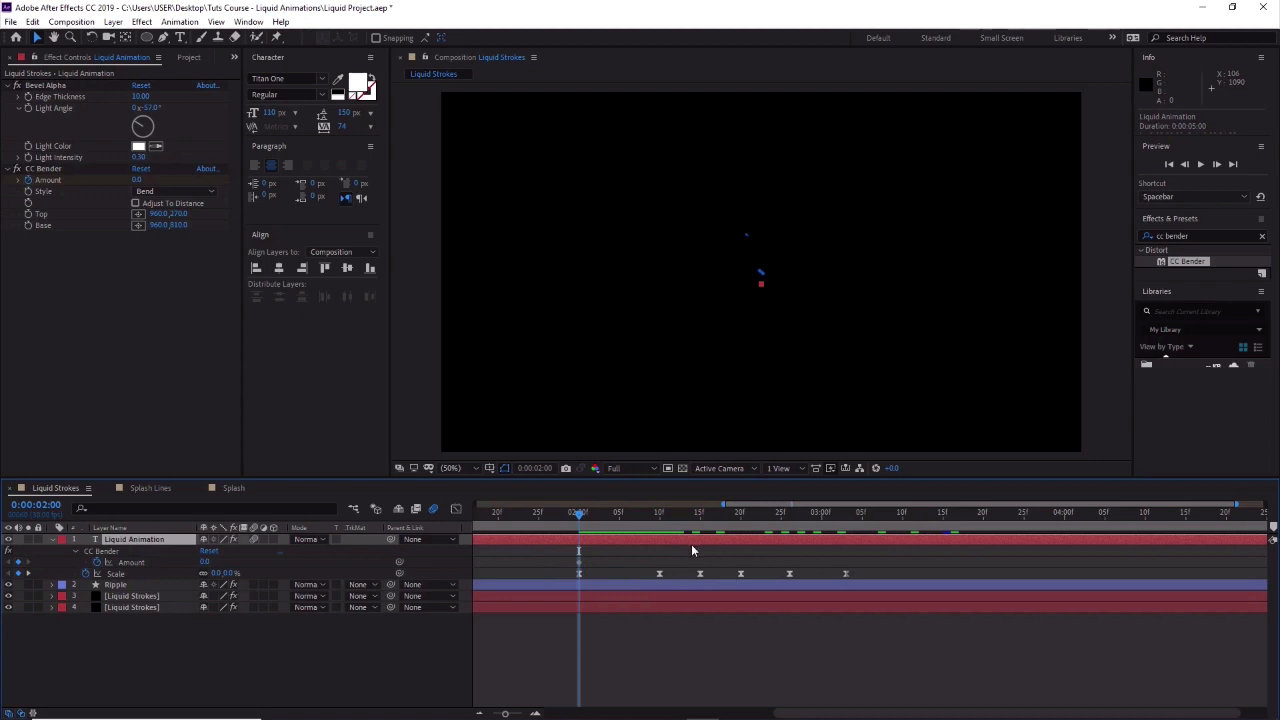
{"action": "left_click_drag", "start_coordinate": [578, 515], "coordinate": [659, 531]}
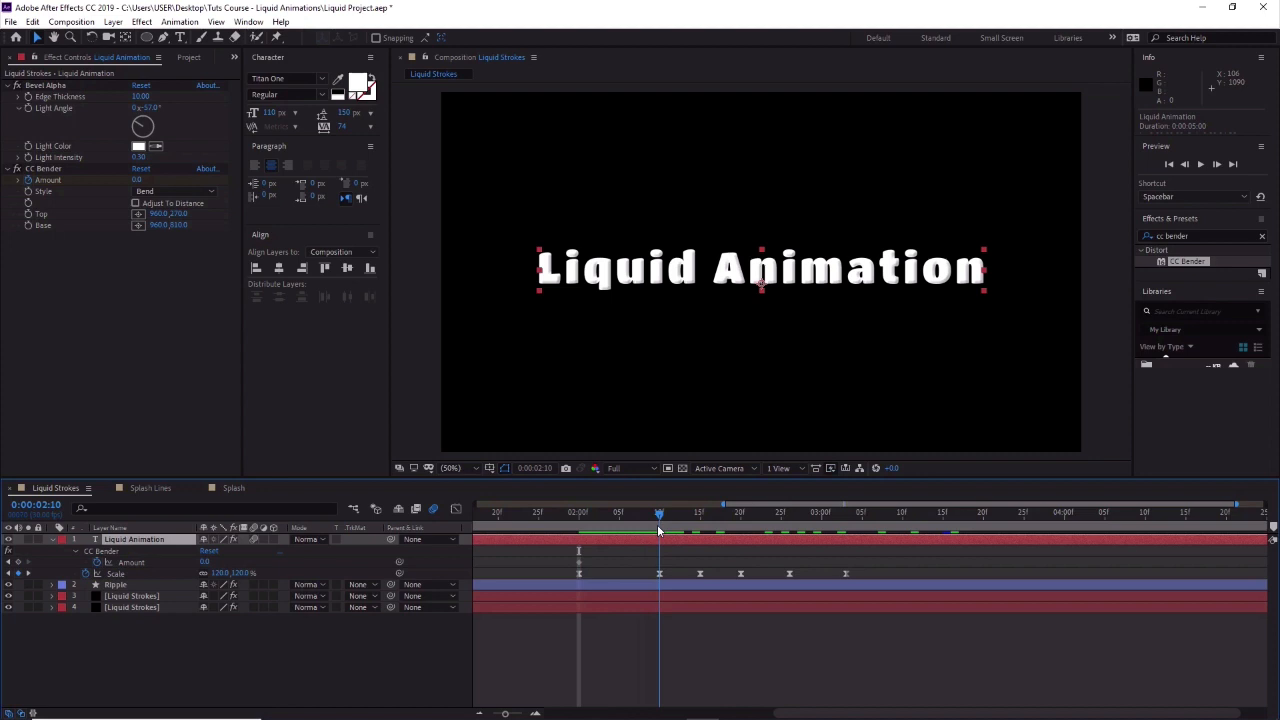
{"action": "left_click", "coordinate": [211, 562]}
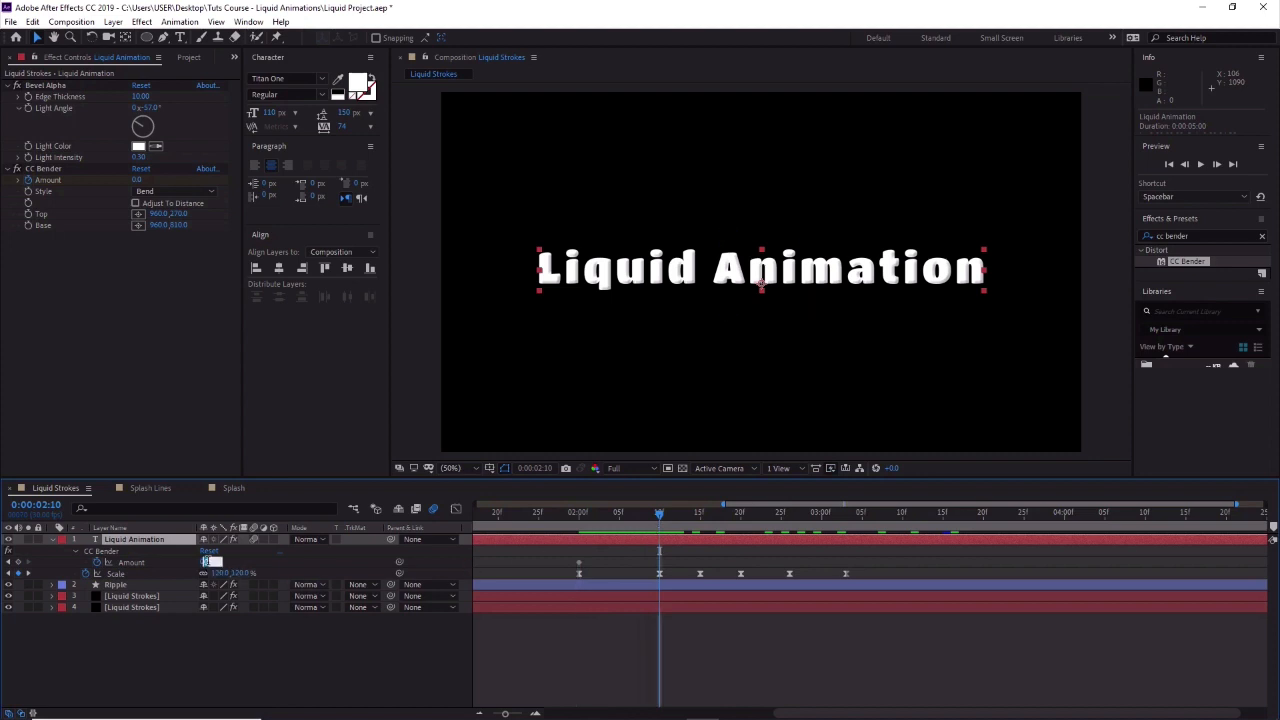
{"action": "type", "text": "5"}
{"action": "type", "text": "7"}
{"action": "key", "text": "Return"}
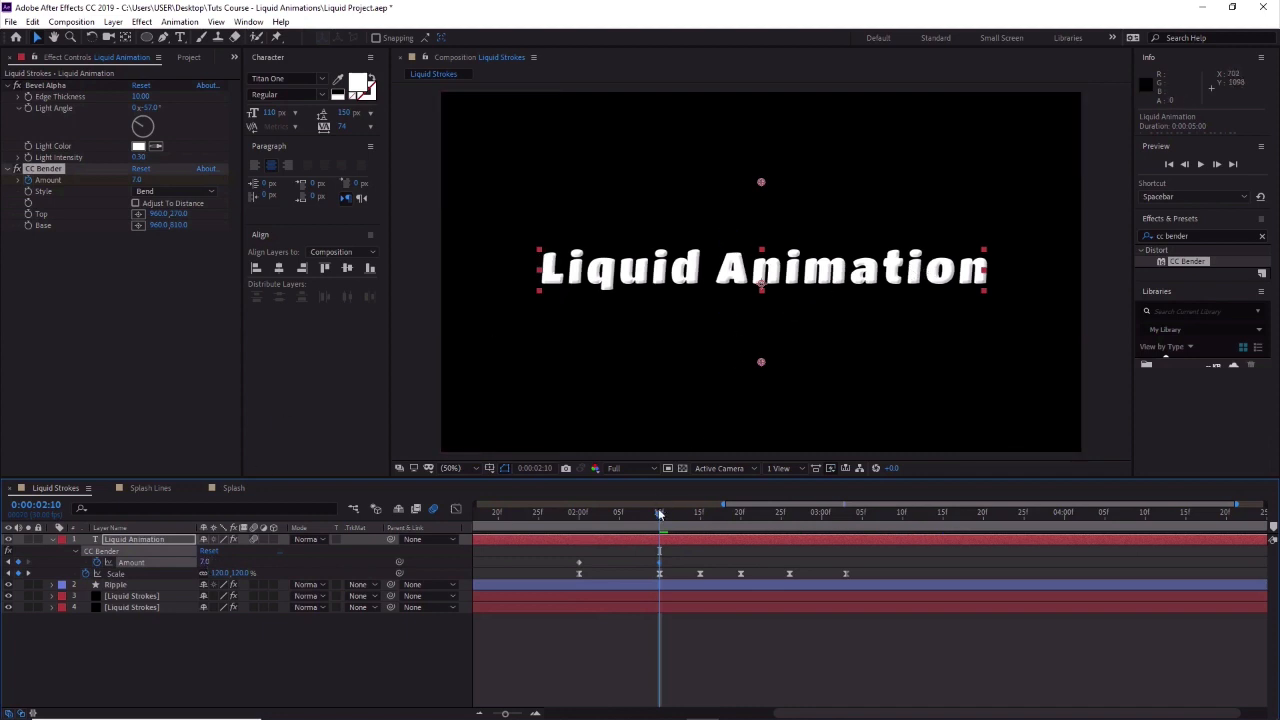
Add a CC Bender Amount keyframe of -6 to the Liquid Animation text at 0:00:02:15.
{"action": "left_click_drag", "start_coordinate": [659, 516], "coordinate": [698, 523]}
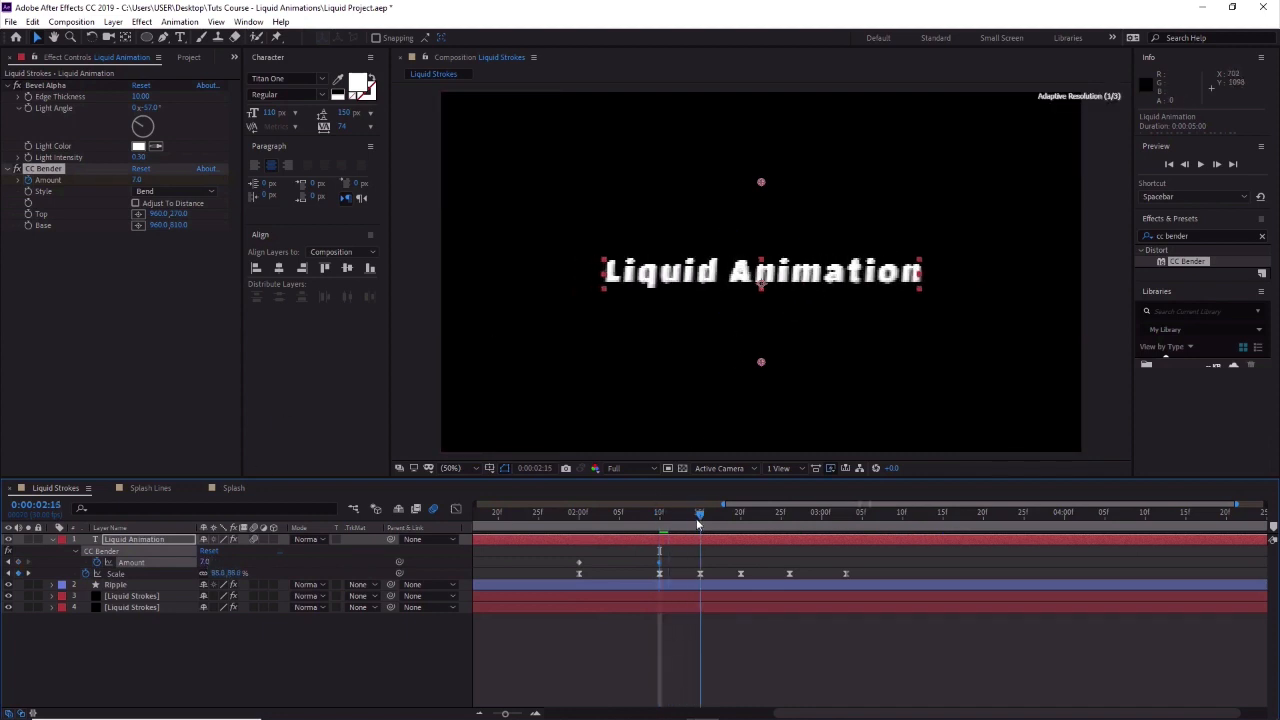
{"action": "left_click", "coordinate": [205, 562]}
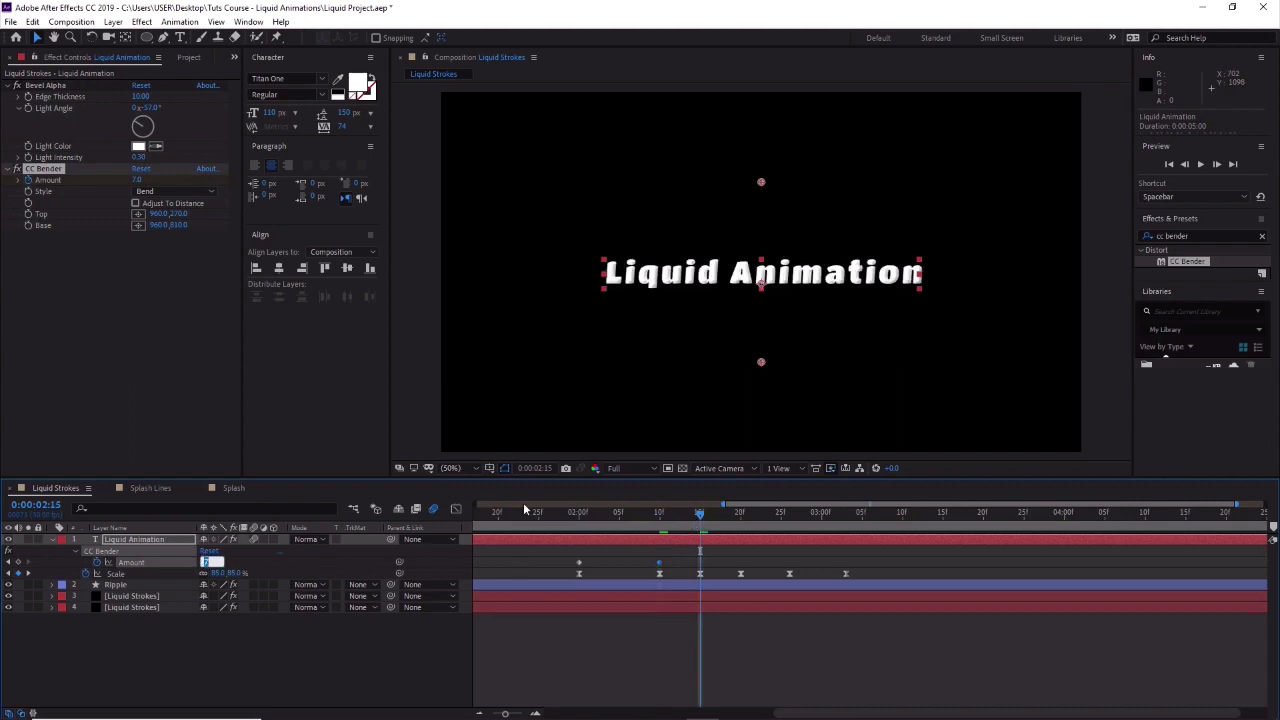
{"action": "type", "text": "-6"}
{"action": "key", "text": "Return"}
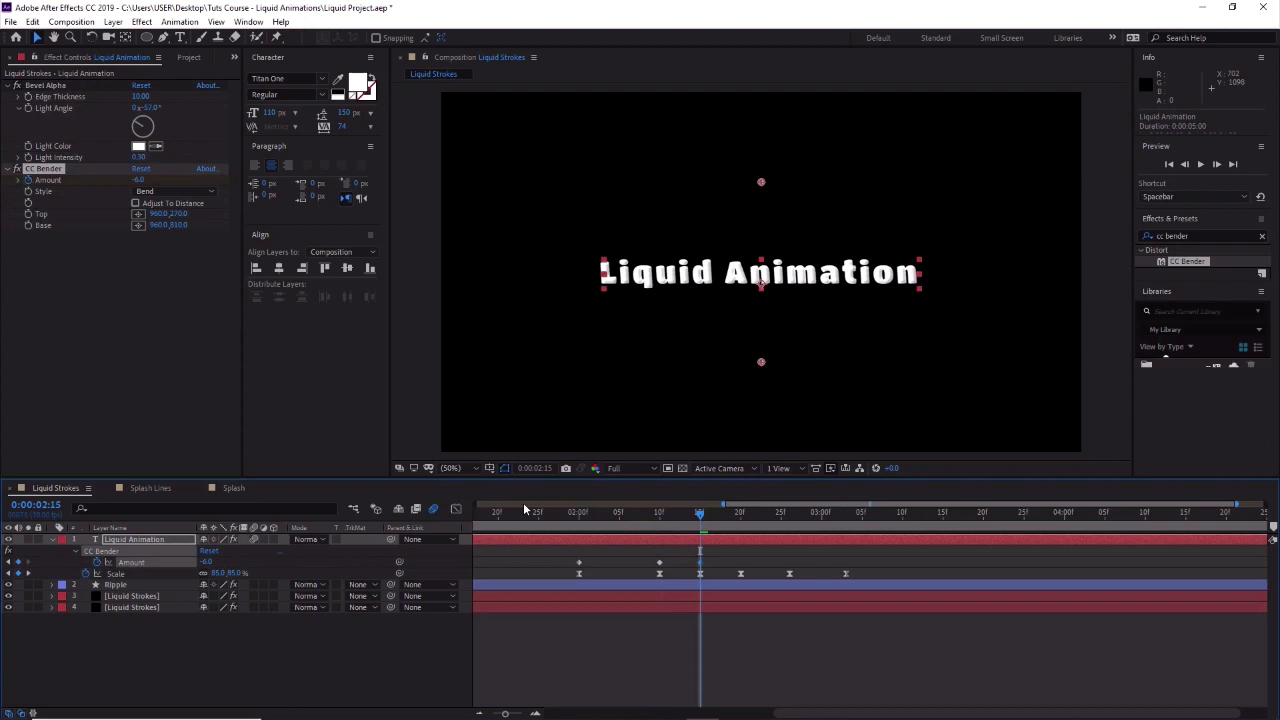
Add a CC Bender Amount keyframe of 5 to the Liquid Animation text at 0:00:02:20.
{"action": "left_click_drag", "start_coordinate": [701, 518], "coordinate": [742, 520]}
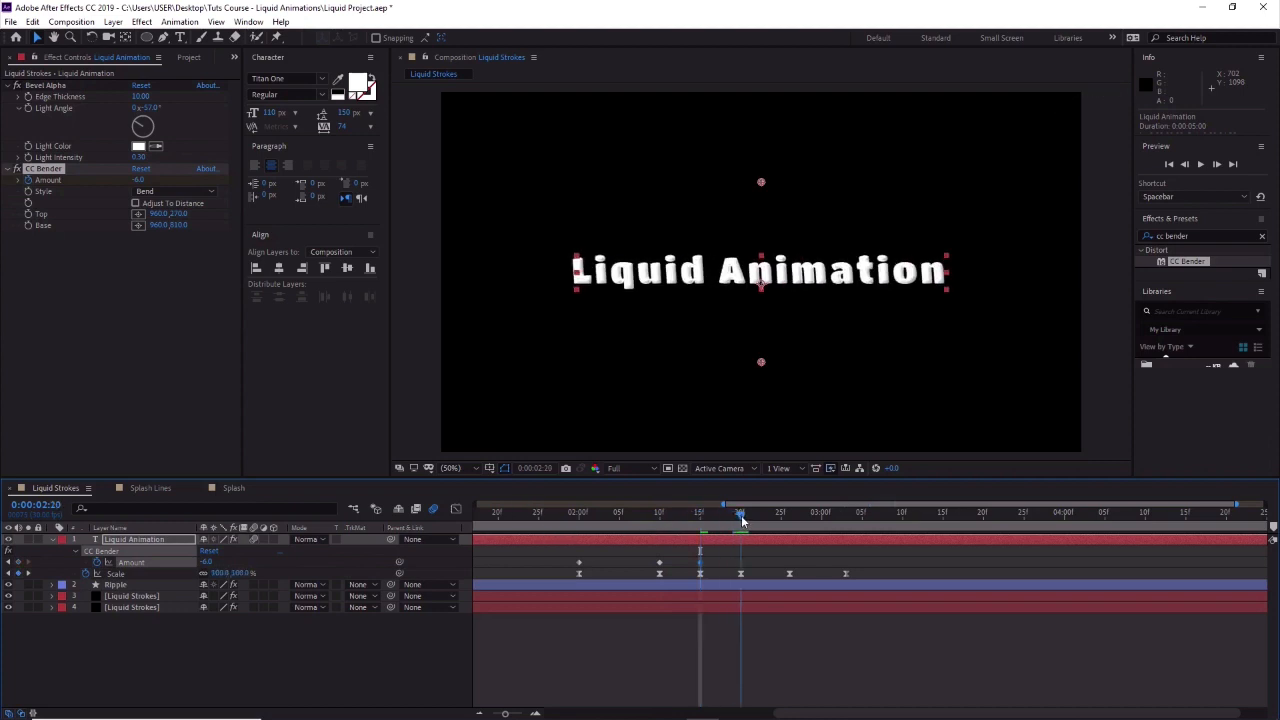
{"action": "left_click", "coordinate": [210, 562]}
{"action": "type", "text": "5"}
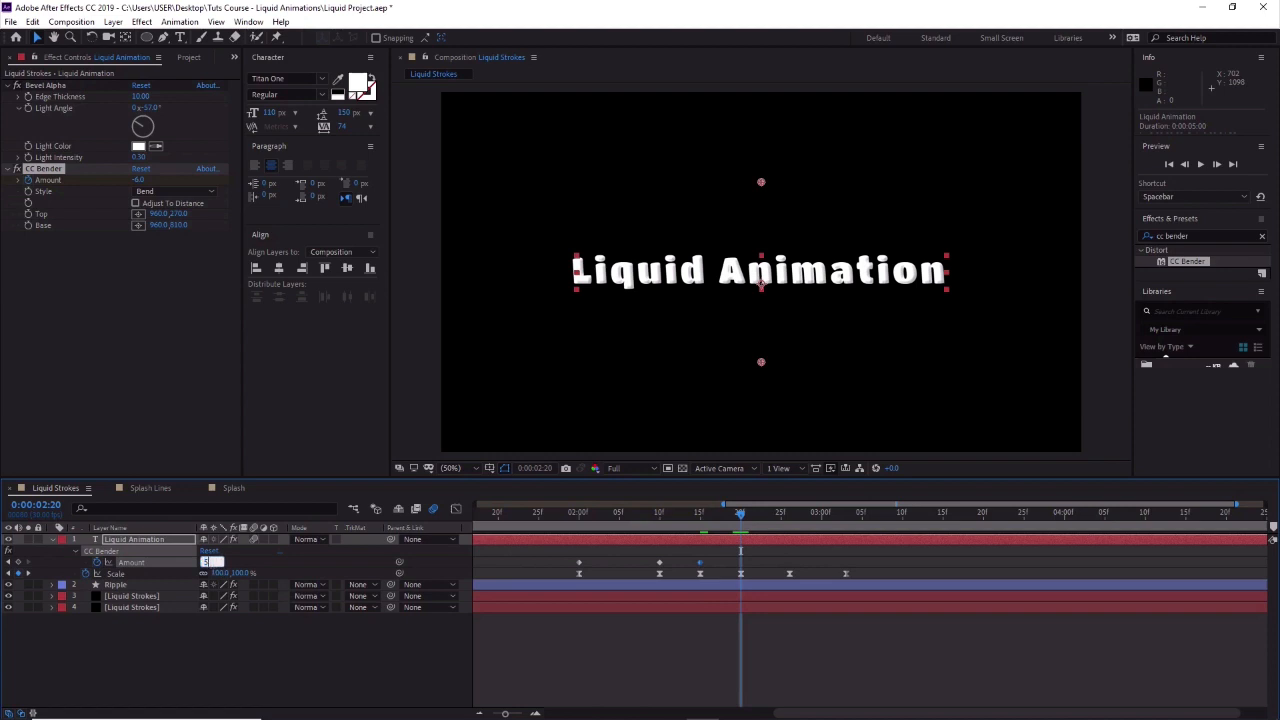
{"action": "key", "text": "Return"}
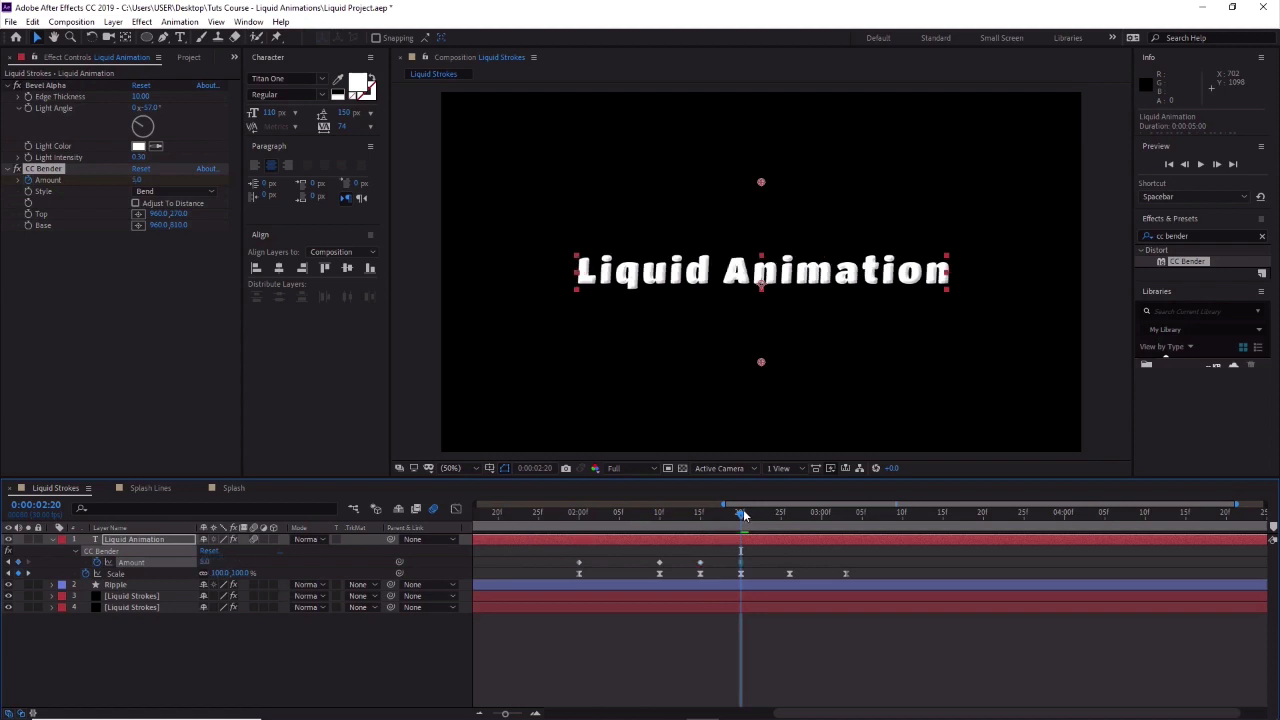
Add a CC Bender Amount keyframe of -3 to the Liquid Animation text at 0:00:02:26.
{"action": "left_click_drag", "start_coordinate": [742, 516], "coordinate": [790, 522]}
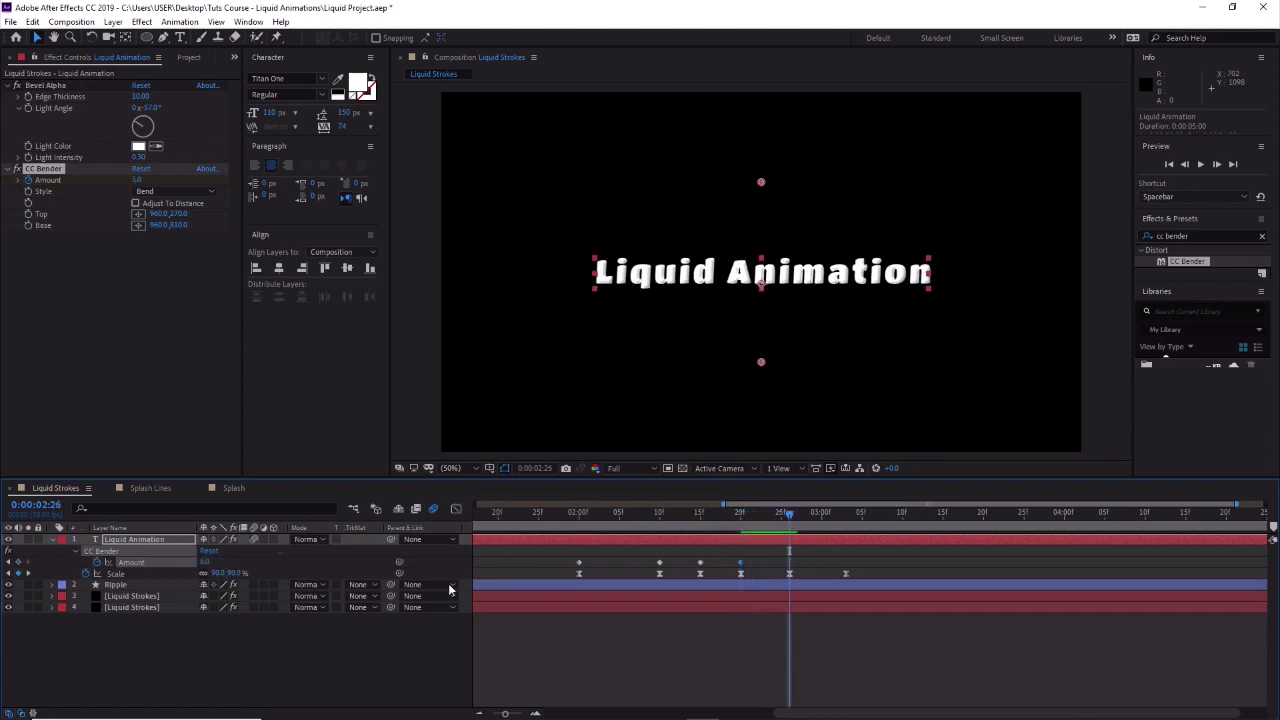
{"action": "left_click", "coordinate": [205, 562]}
{"action": "type", "text": "-3"}
{"action": "key", "text": "Return"}
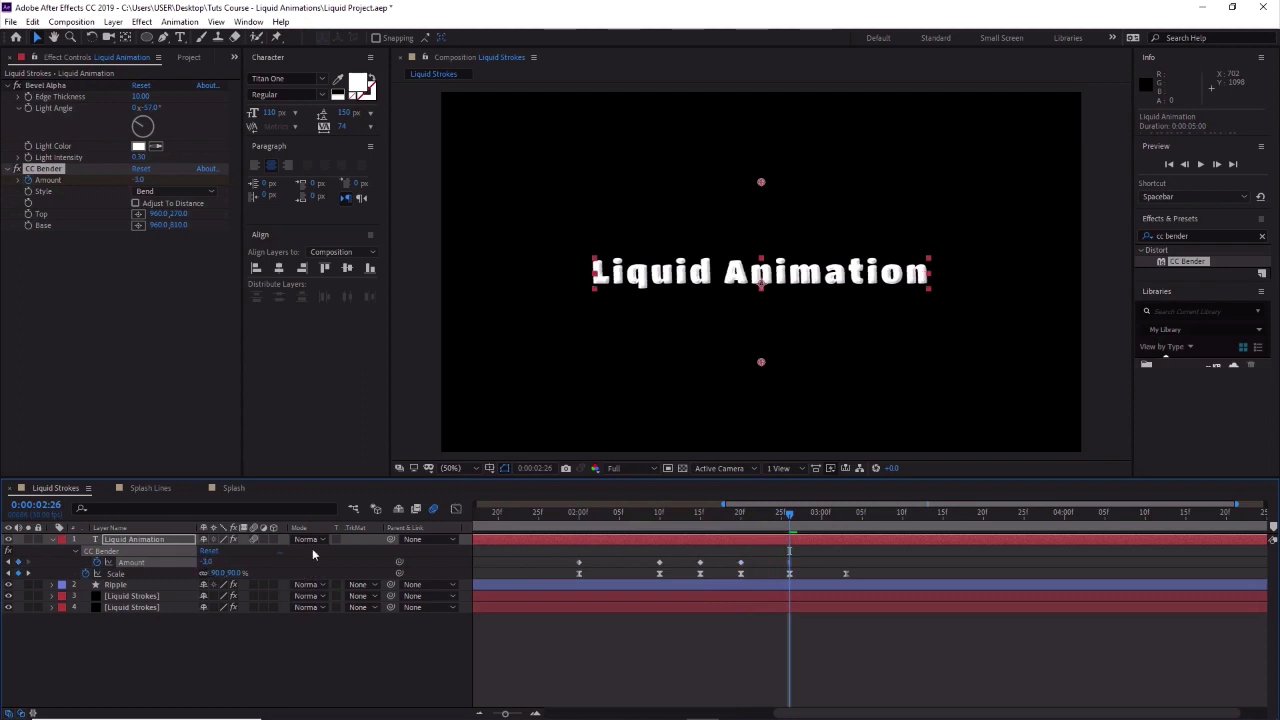
Add a CC Bender Amount keyframe of 0 to the Liquid Animation text at 0:00:03:03.
{"action": "left_click_drag", "start_coordinate": [789, 514], "coordinate": [847, 525]}
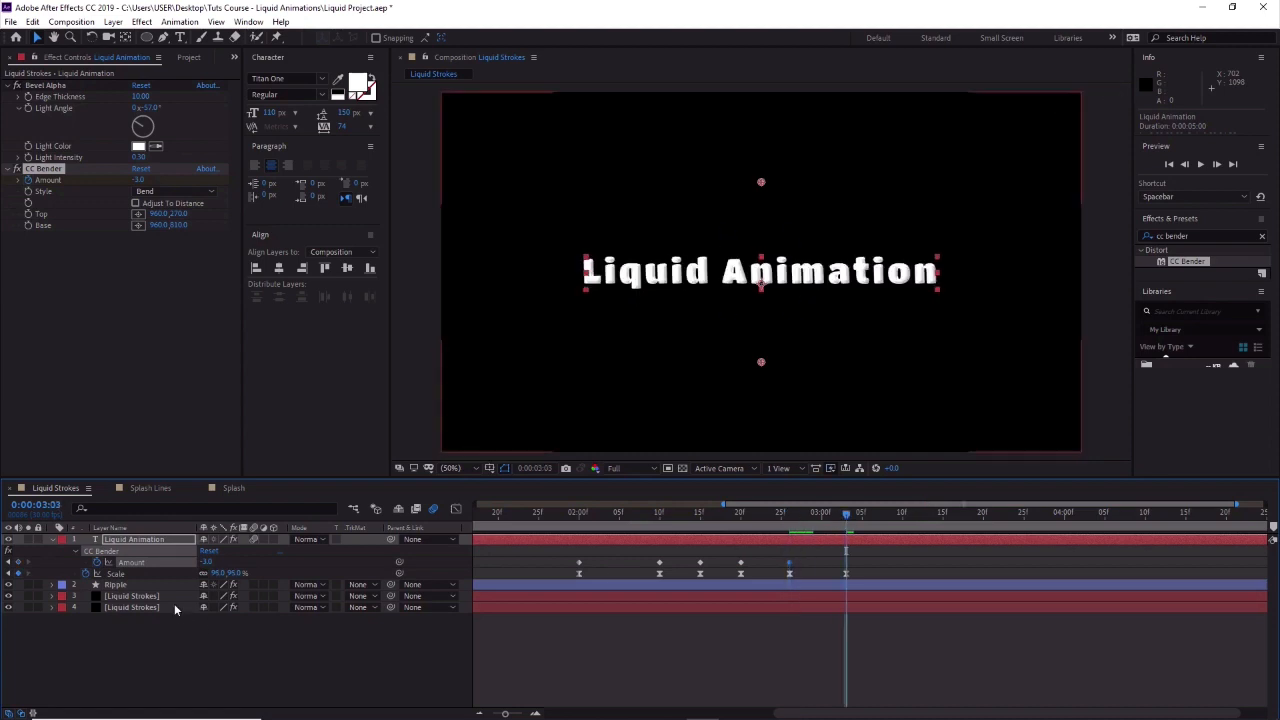
{"action": "left_click", "coordinate": [208, 562]}
{"action": "type", "text": "0"}
{"action": "key", "text": "Return"}
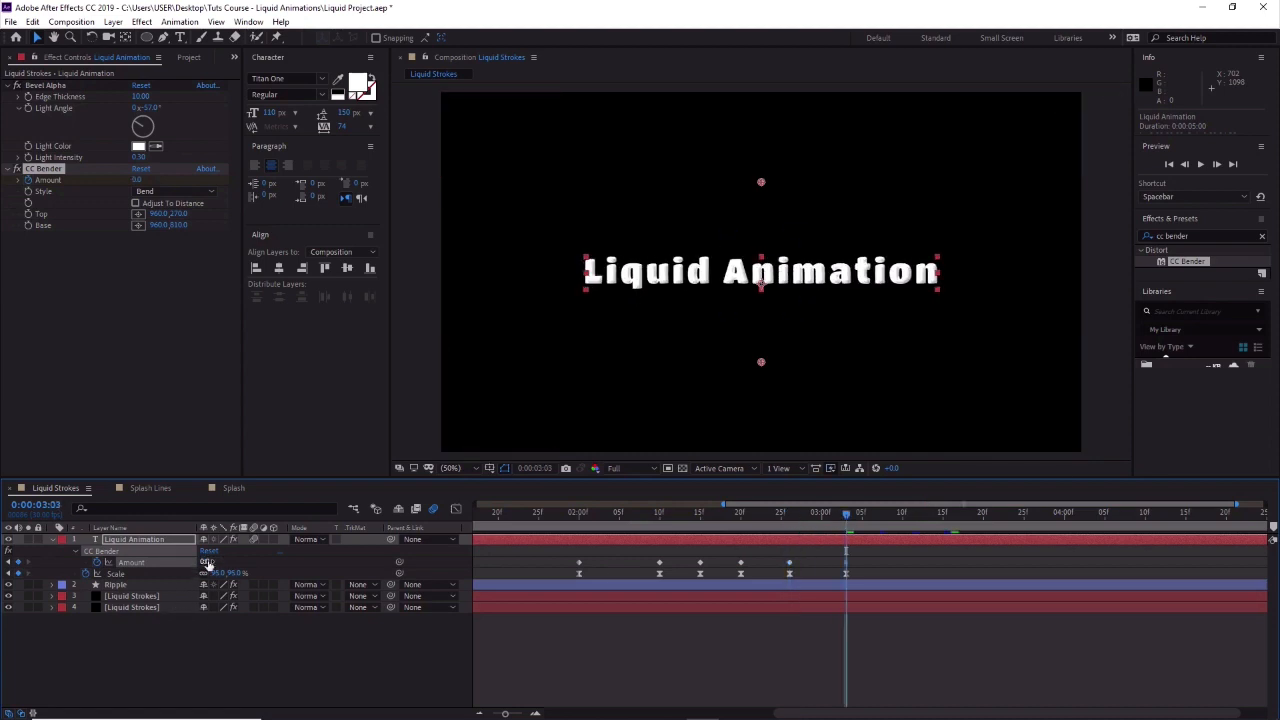
Preview the title's bending and scaling animation from 0:00:01:26.
{"action": "mouse_move", "coordinate": [846, 514]}
{"action": "left_mouse_down"}
{"action": "mouse_move", "coordinate": [574, 521]}
{"action": "mouse_move", "coordinate": [847, 531]}
{"action": "left_mouse_up"}
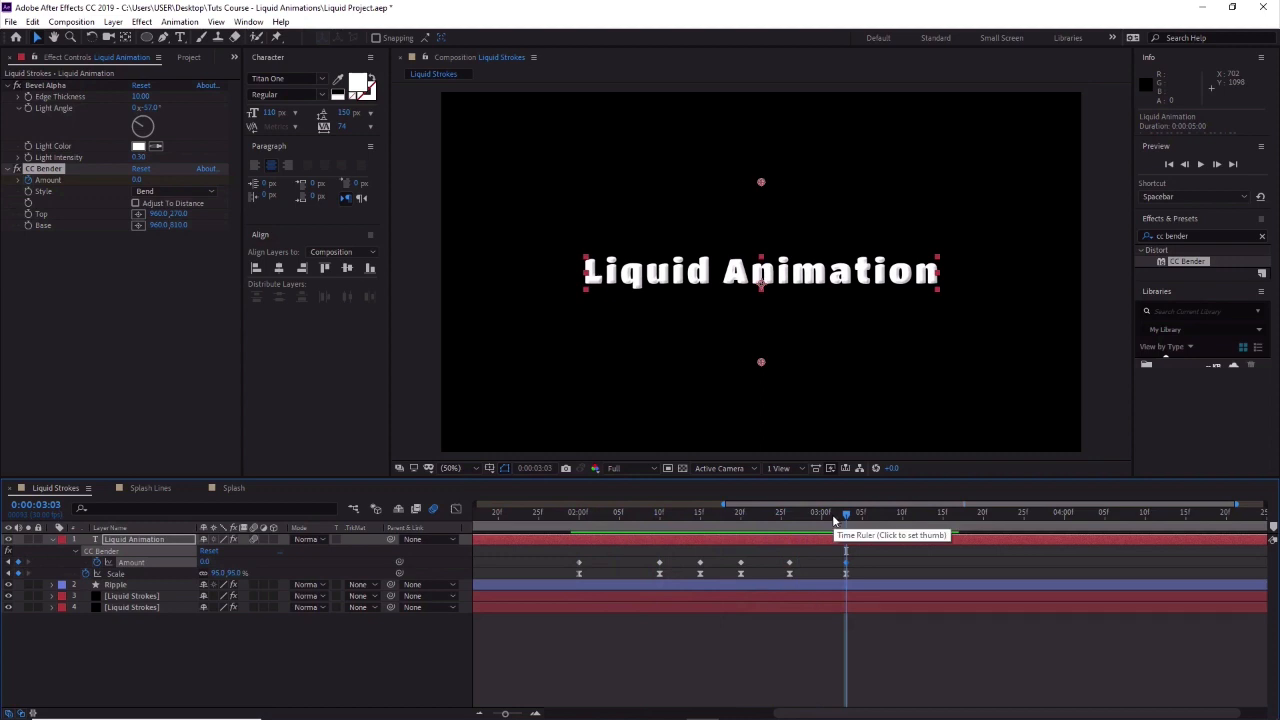
{"action": "key", "text": "space"}
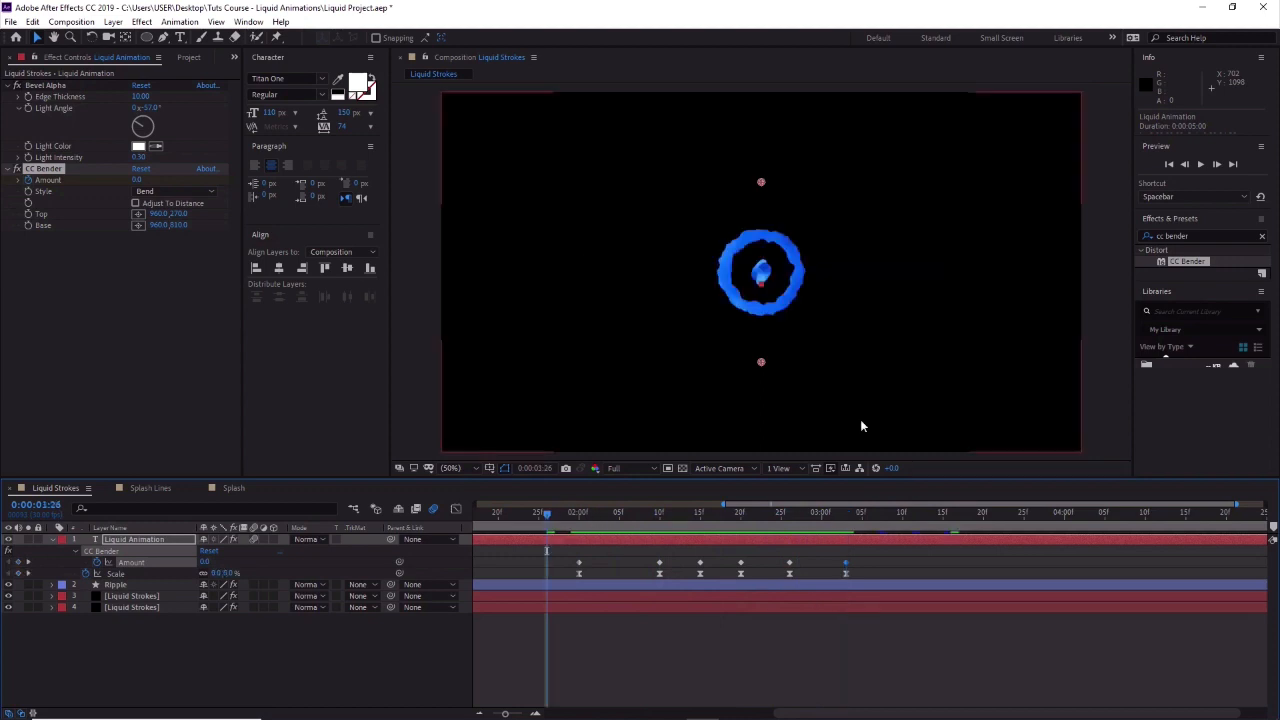
{"action": "left_click", "coordinate": [1200, 164]}
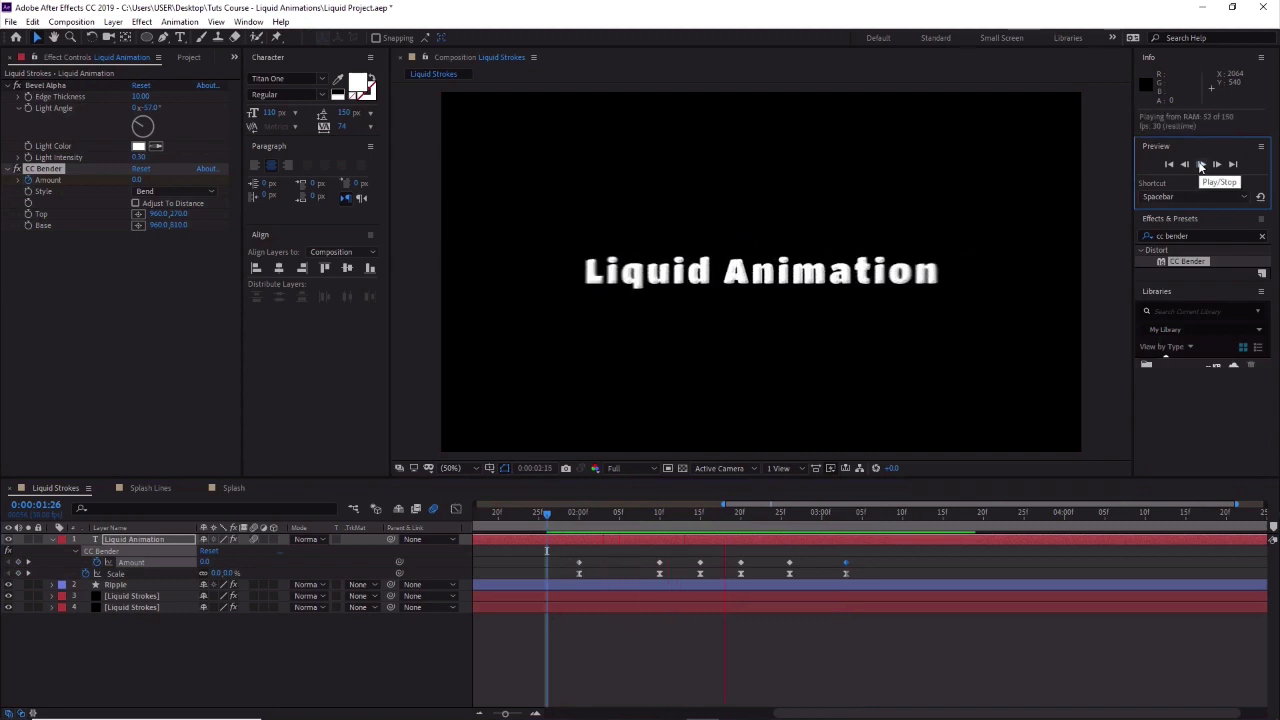
Replay the Liquid Animation title's scale and bend animation twice from 0:00:01:28.
{"action": "left_click", "coordinate": [1200, 164]}
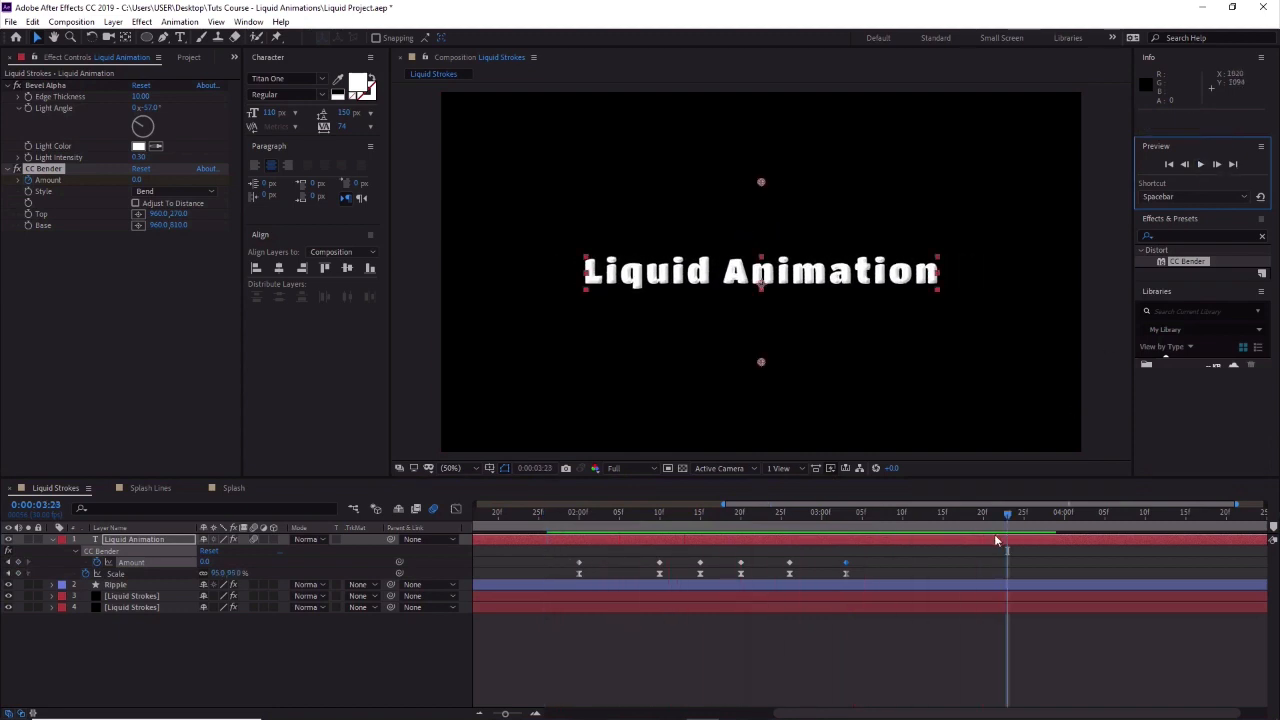
{"action": "left_click_drag", "start_coordinate": [1008, 514], "coordinate": [563, 516]}
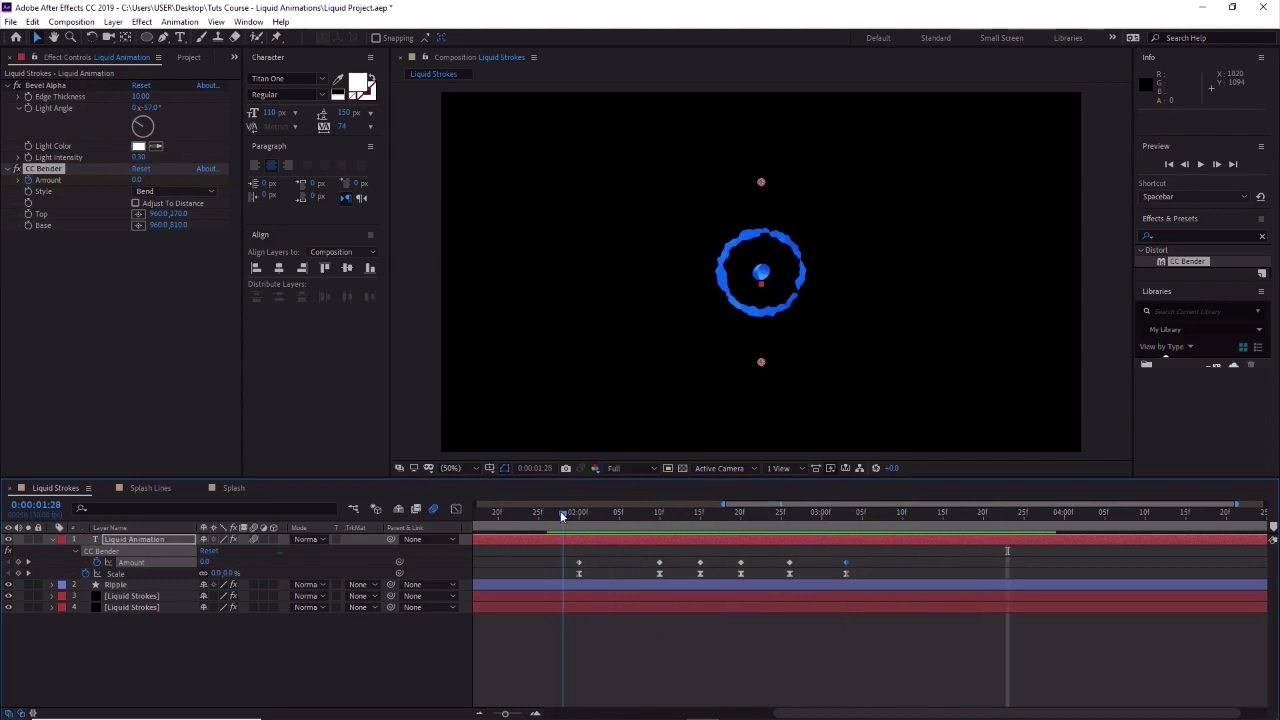
{"action": "left_click", "coordinate": [1199, 164]}
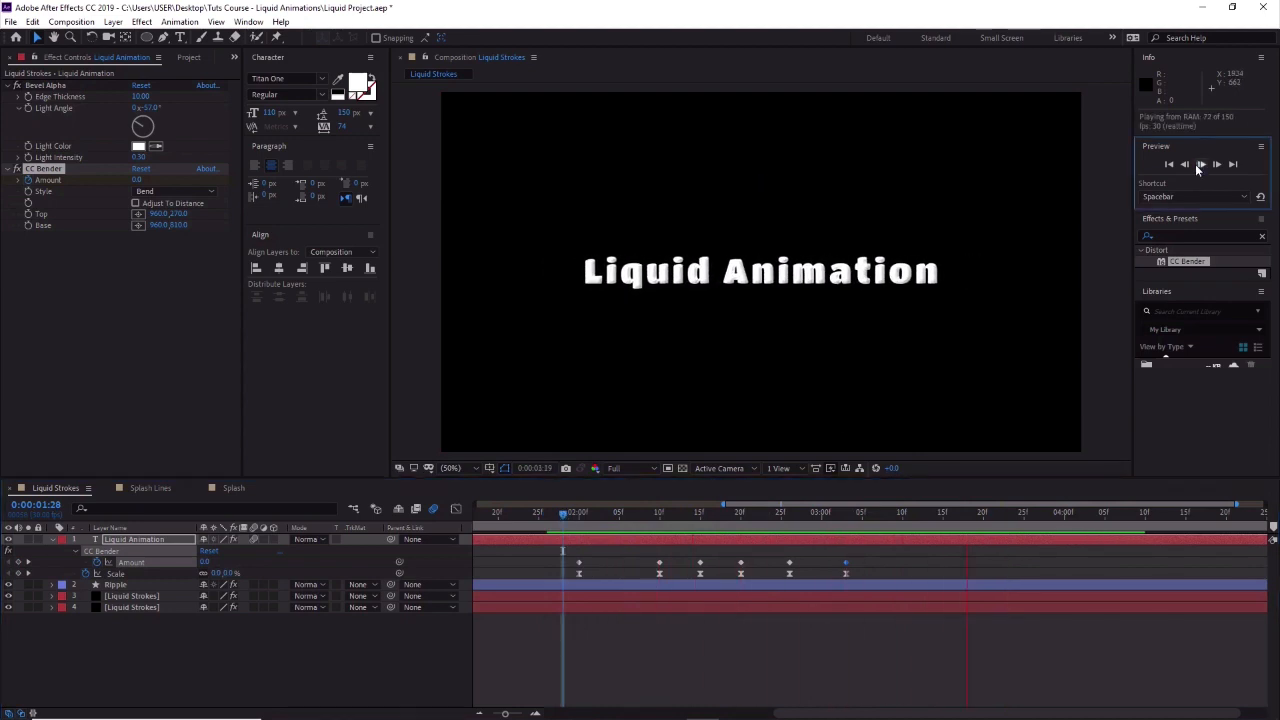
{"action": "left_click", "coordinate": [1199, 165]}
{"action": "left_click_drag", "start_coordinate": [1034, 513], "coordinate": [563, 512]}
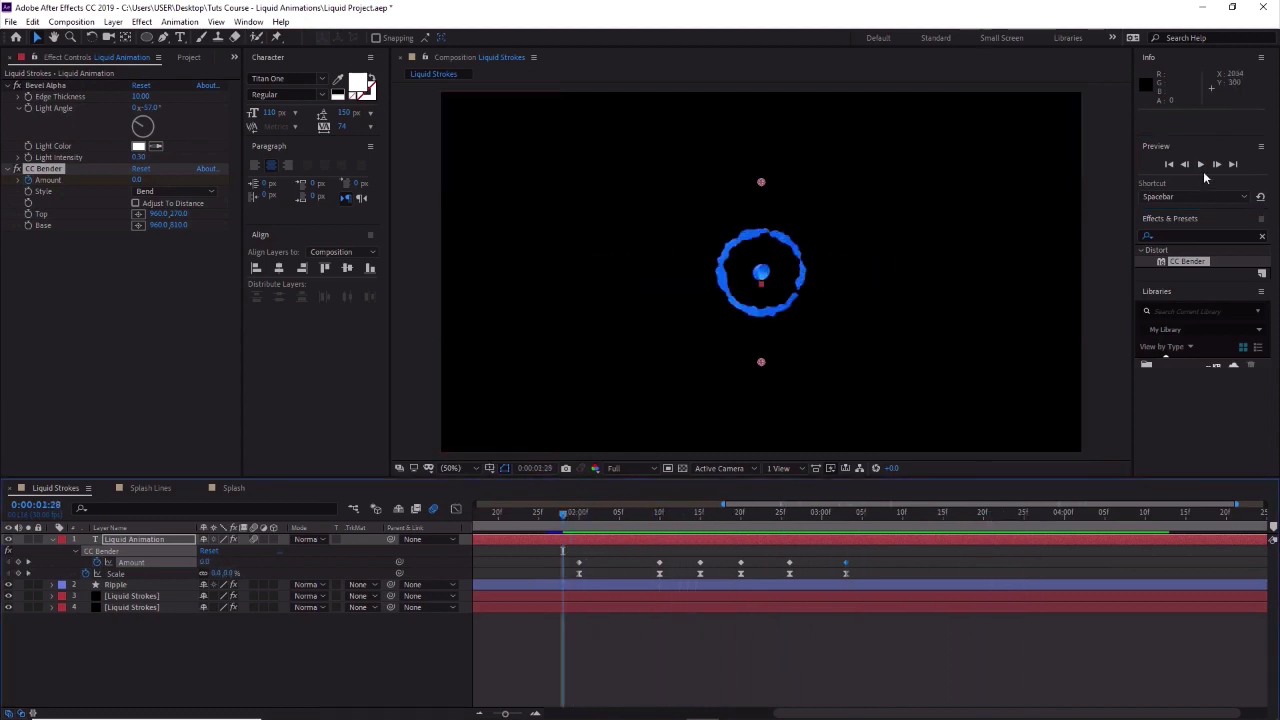
{"action": "left_click", "coordinate": [1201, 166]}
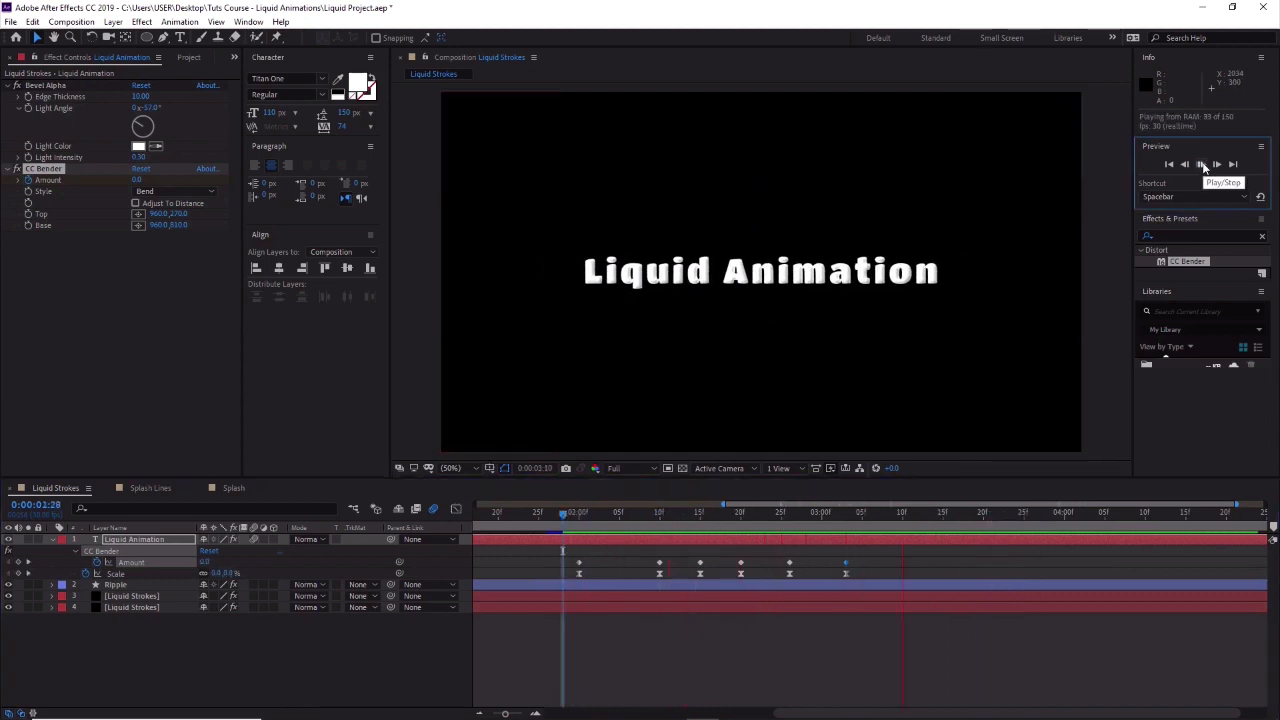
{"action": "left_click", "coordinate": [1201, 165]}
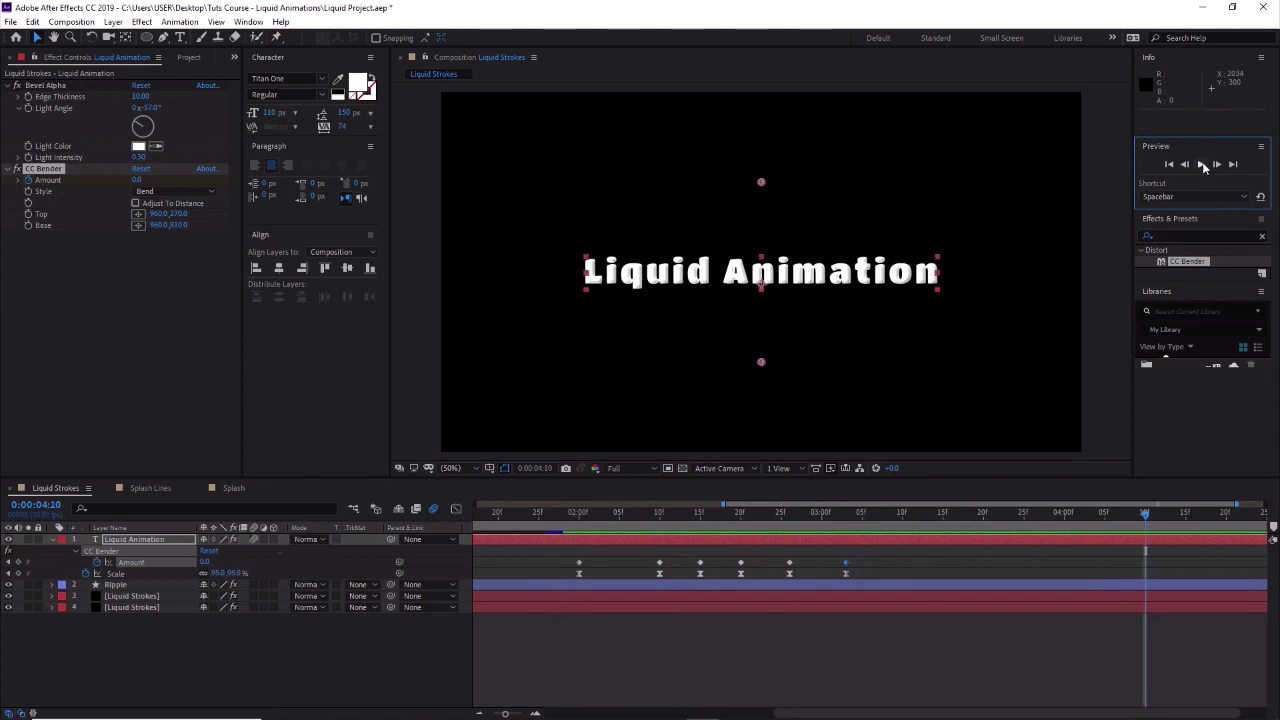
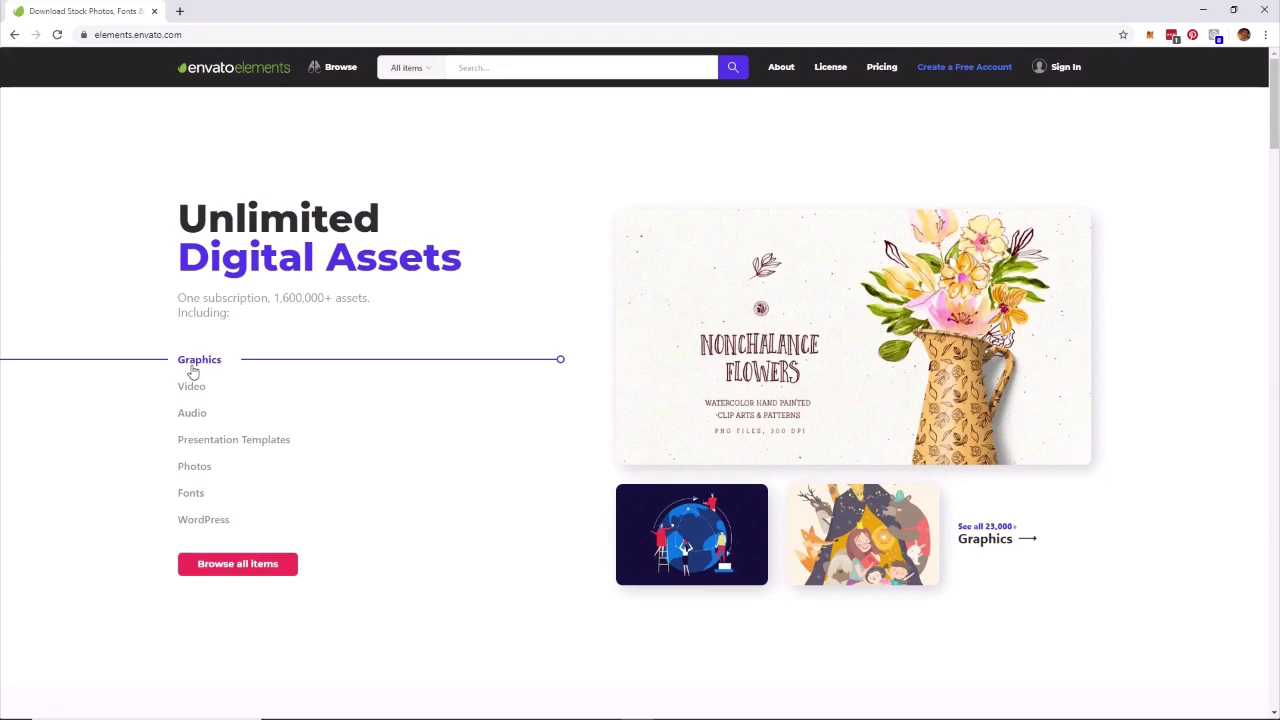
Switch to Envato Elements in the browser, open the Stock Video category, and hide and restore its filters.
{"action": "mouse_move", "coordinate": [353, 75]}
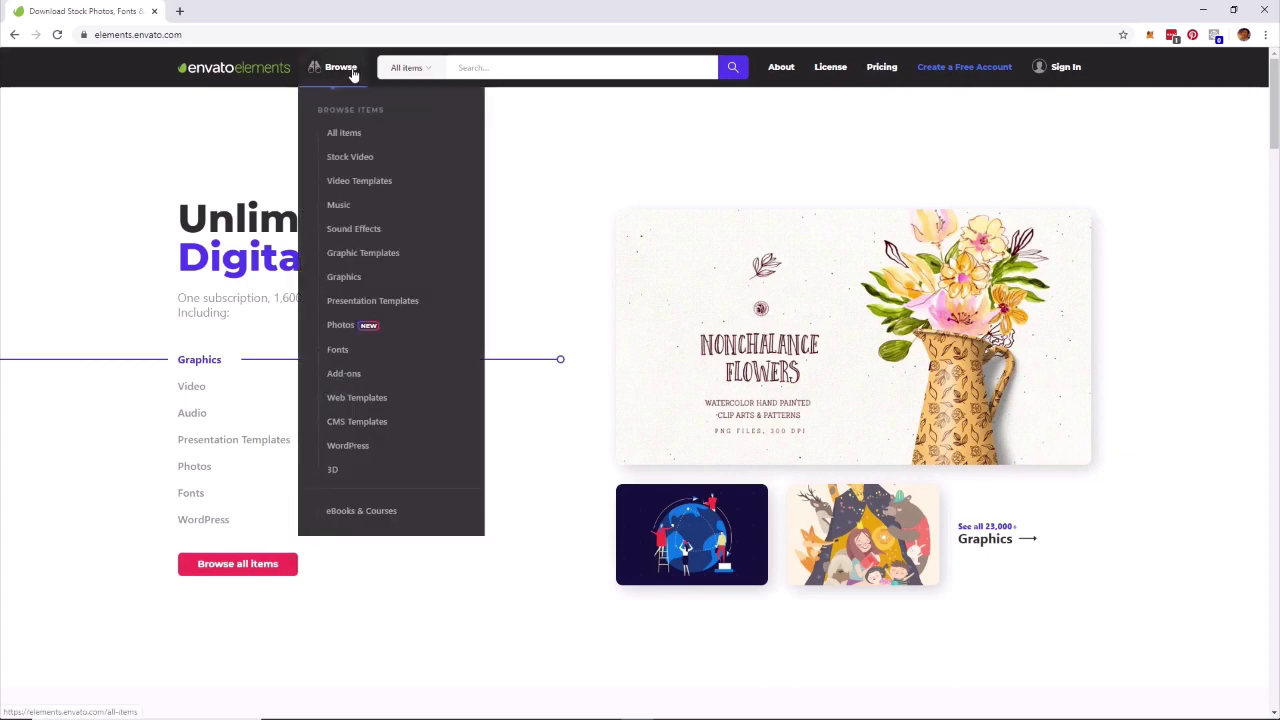
{"action": "mouse_move", "coordinate": [342, 166]}
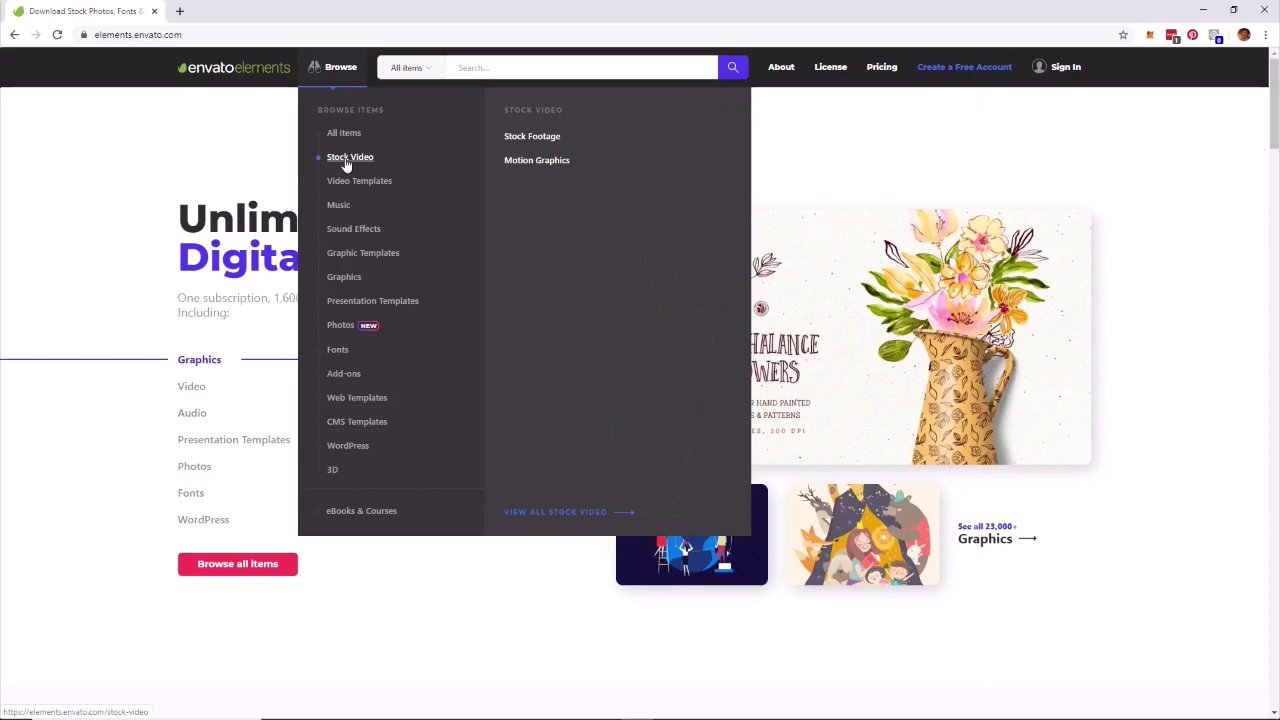
{"action": "left_click", "coordinate": [346, 165]}
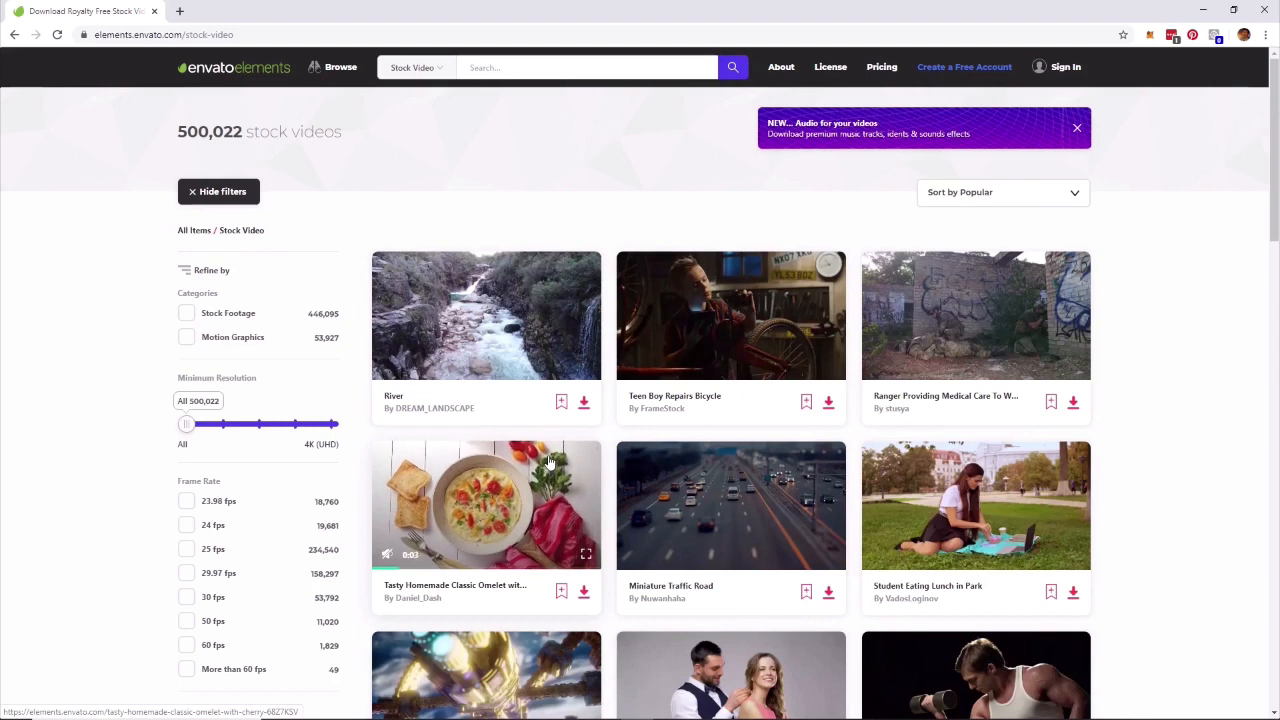
{"action": "left_click", "coordinate": [243, 200]}
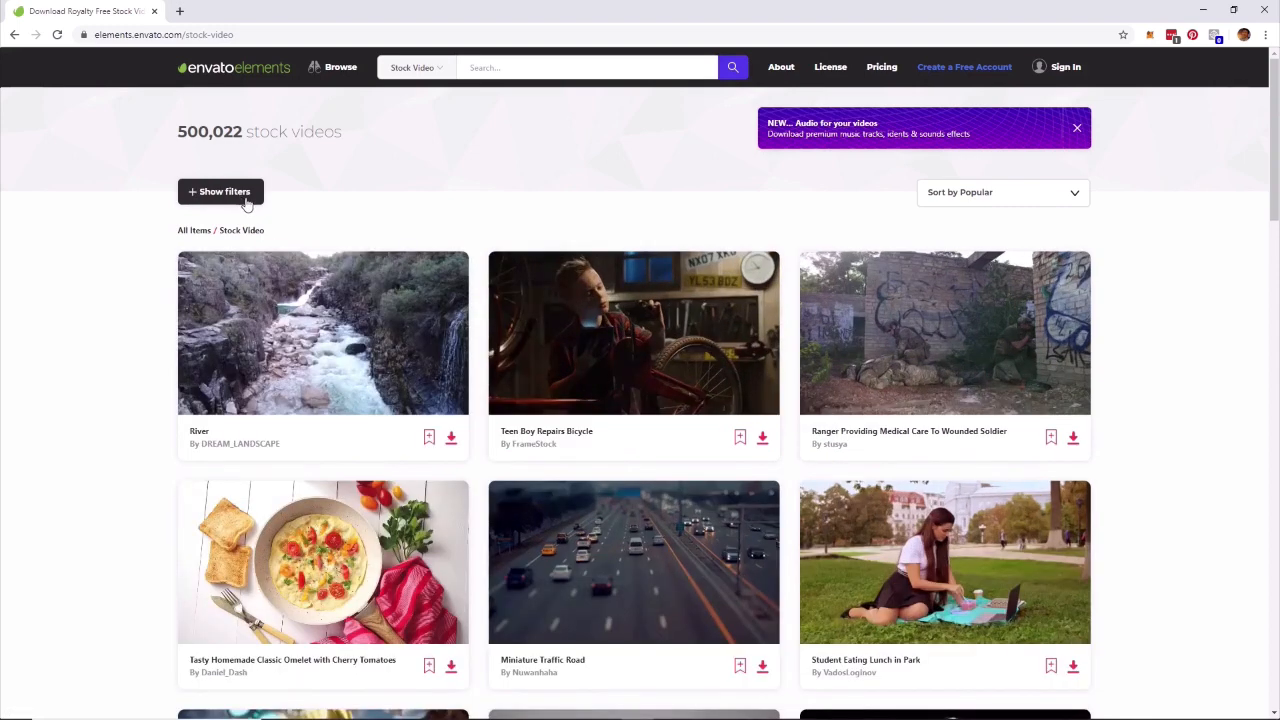
{"action": "left_click", "coordinate": [245, 202]}
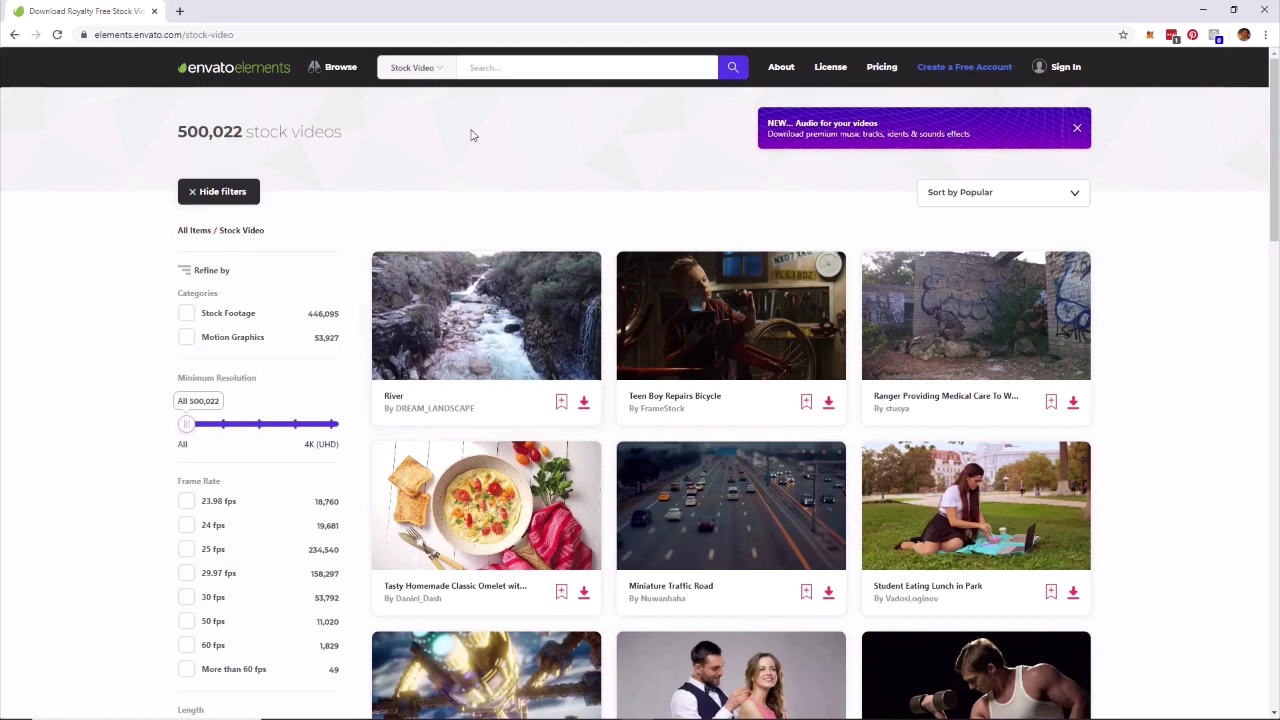
Search the Stock Video category for "idyllic paradise tropical island".
{"action": "left_click", "coordinate": [500, 66]}
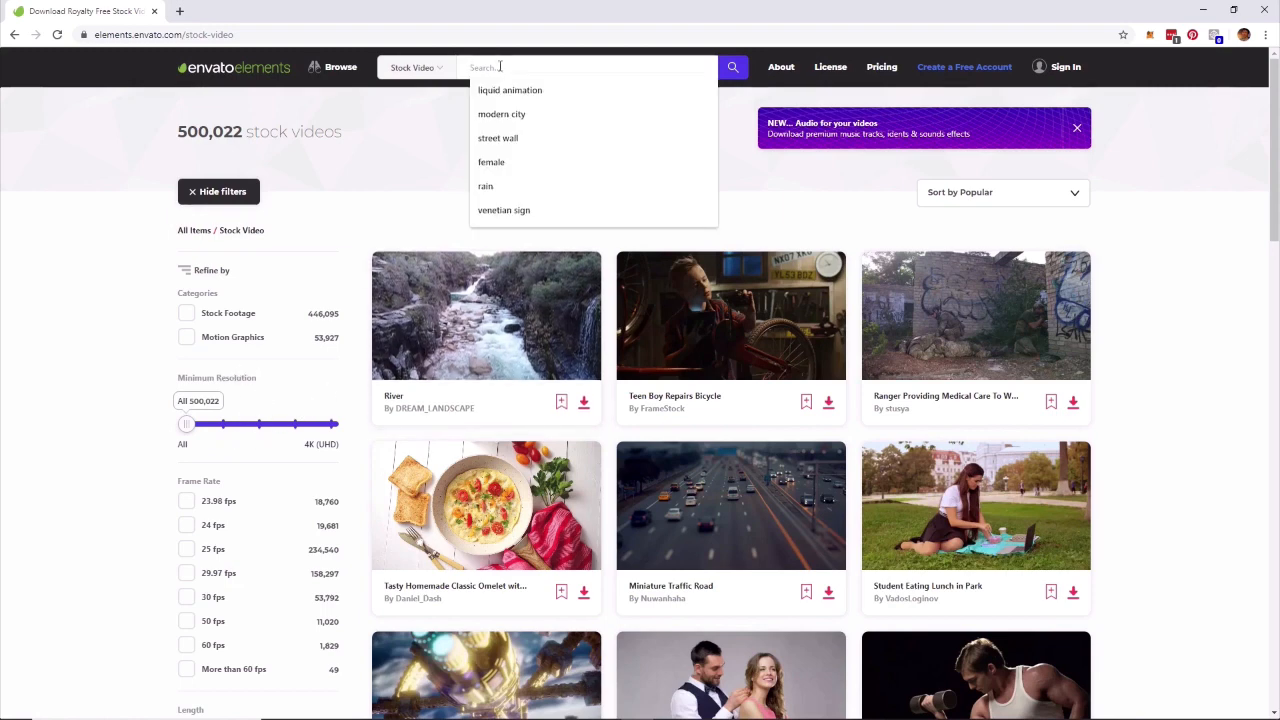
{"action": "left_click", "coordinate": [407, 74]}
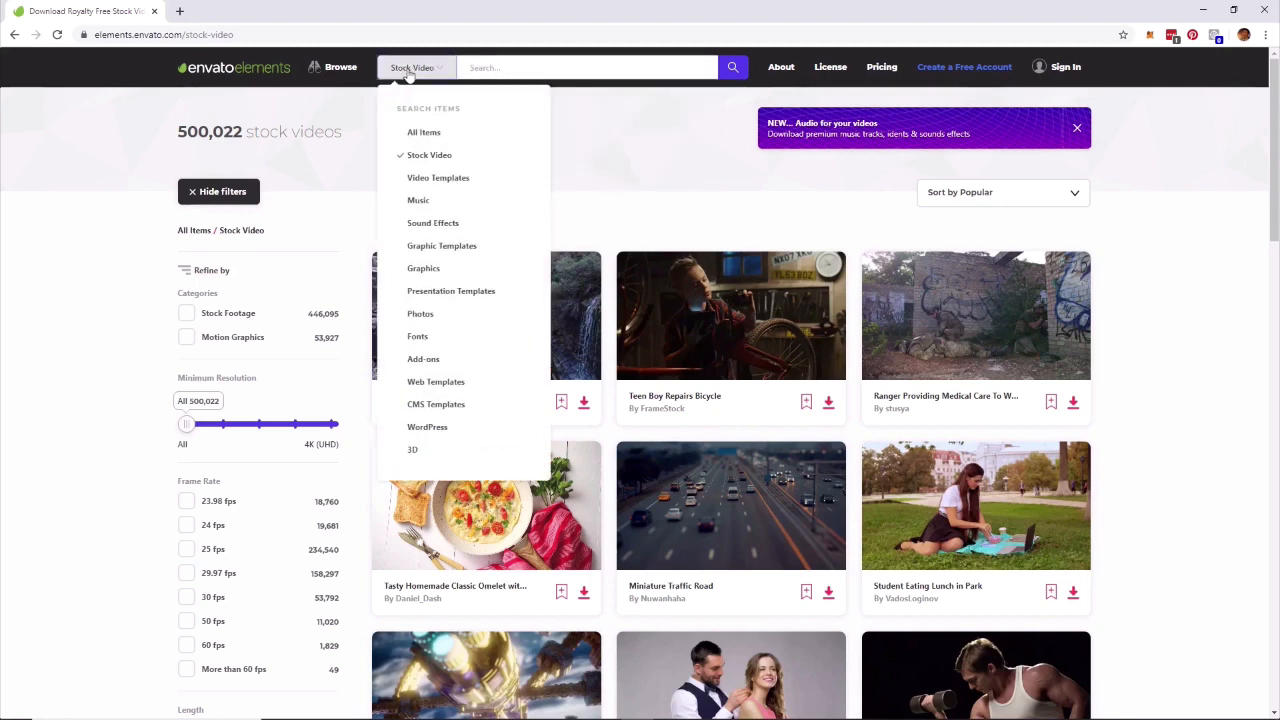
{"action": "left_click", "coordinate": [435, 156]}
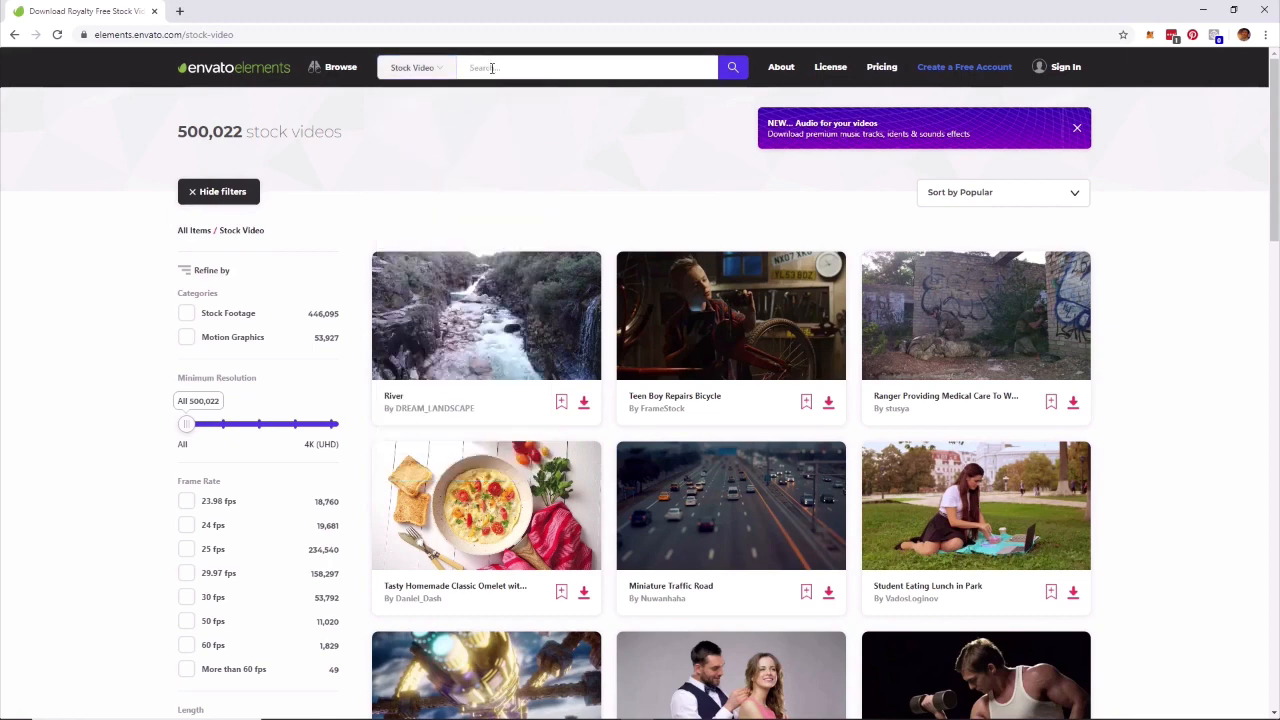
{"action": "left_click", "coordinate": [492, 68]}
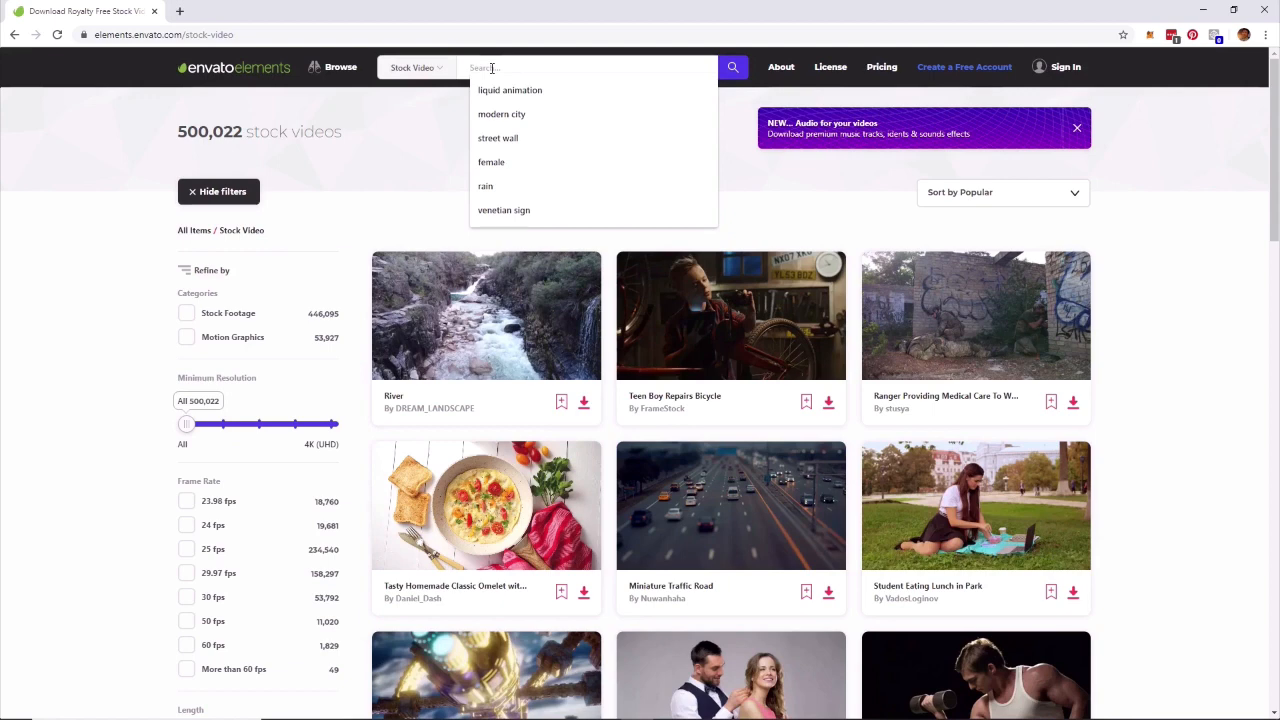
{"action": "type", "text": "idyllic paradise trop"}
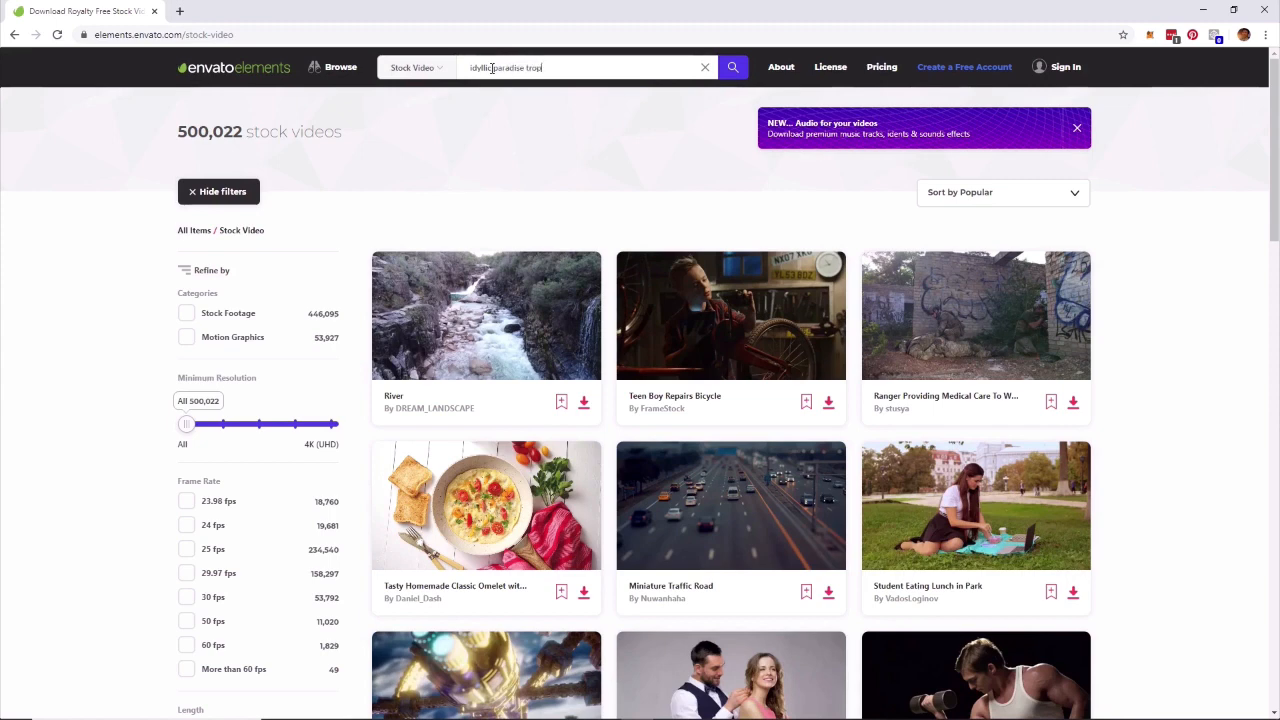
{"action": "type", "text": "sland"}
{"action": "left_click", "coordinate": [728, 74]}
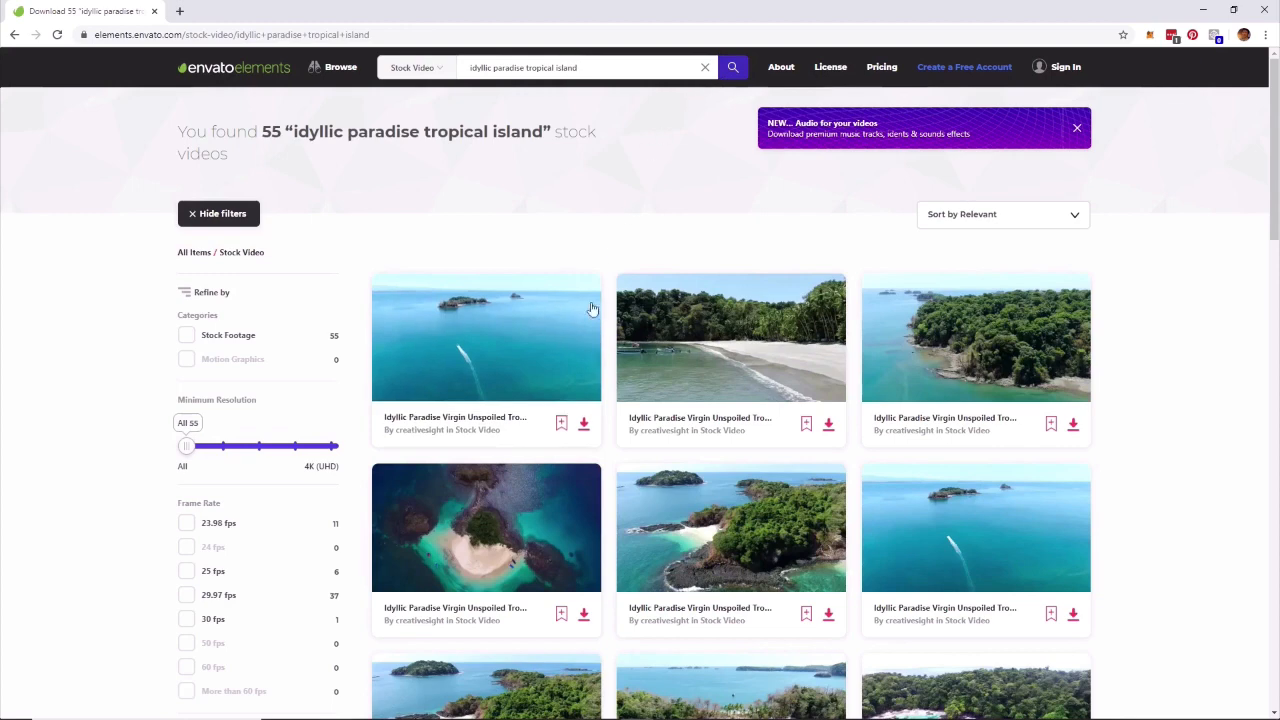
Preview several island clips in the results and view the page of the Idyllic Paradise Virgin Unspoiled Tropical Island clip with the rocky beach.
{"action": "mouse_move", "coordinate": [585, 325]}
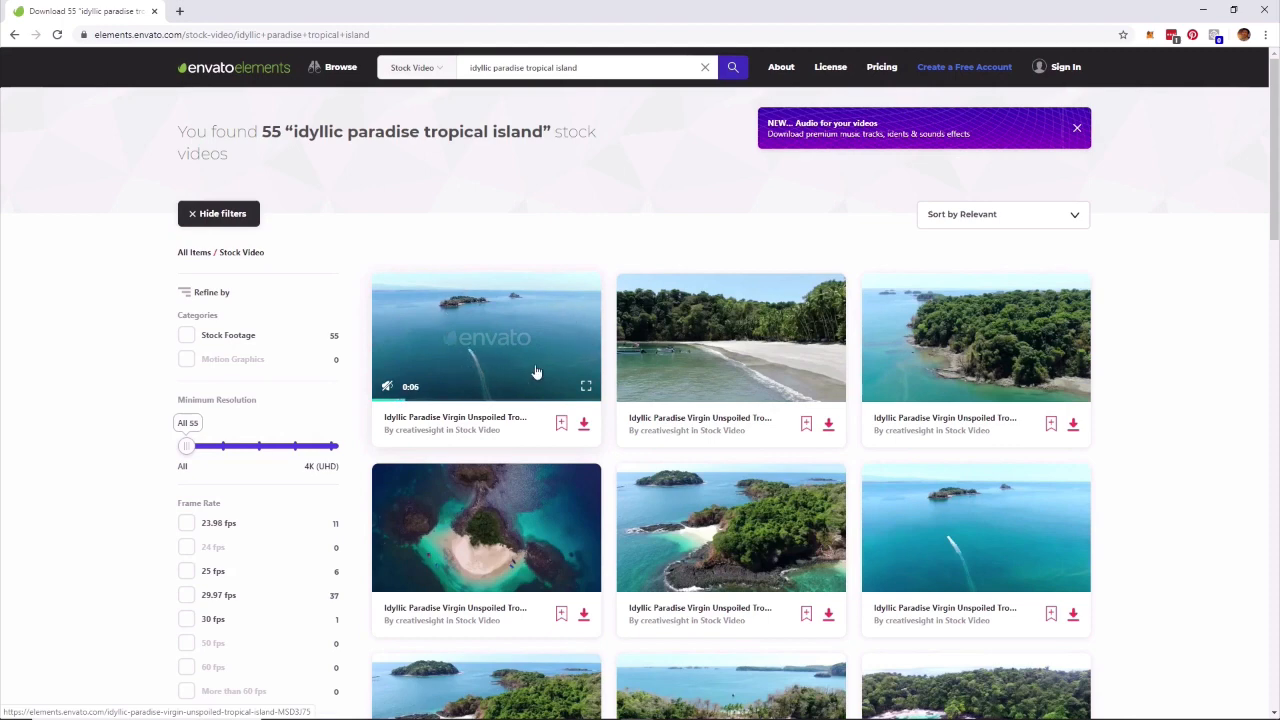
{"action": "mouse_move", "coordinate": [697, 343]}
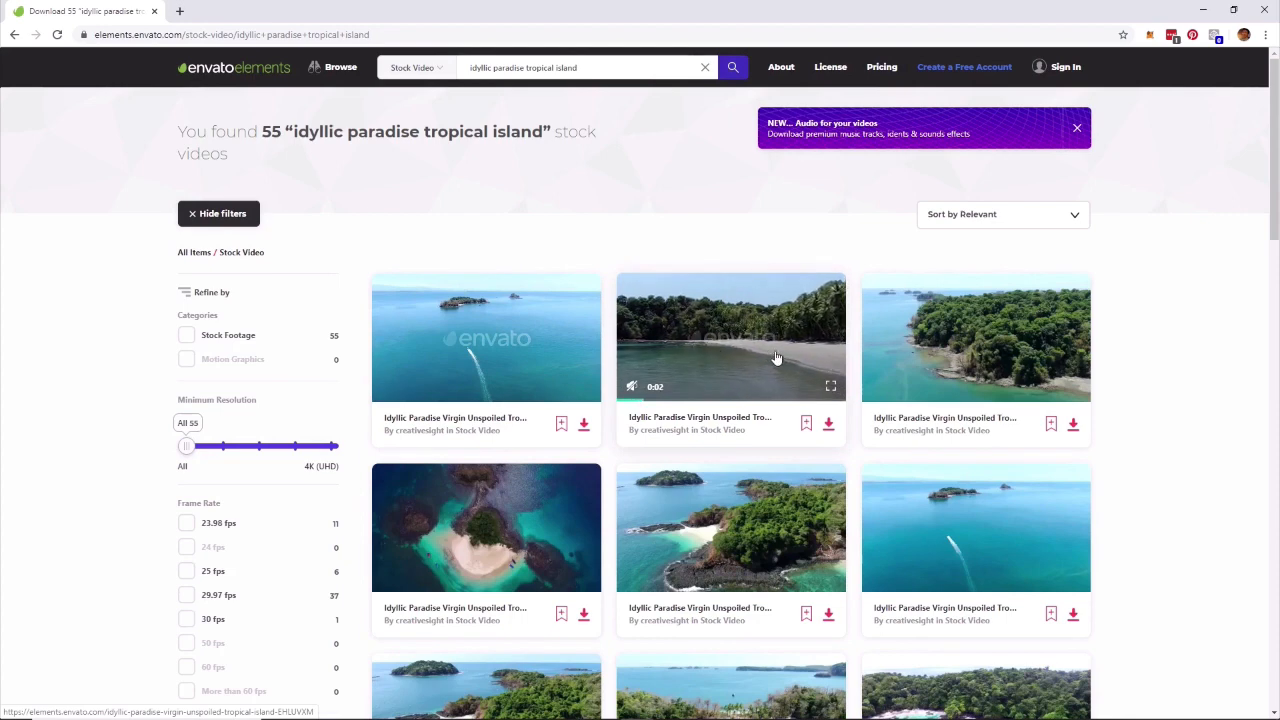
{"action": "mouse_move", "coordinate": [930, 345]}
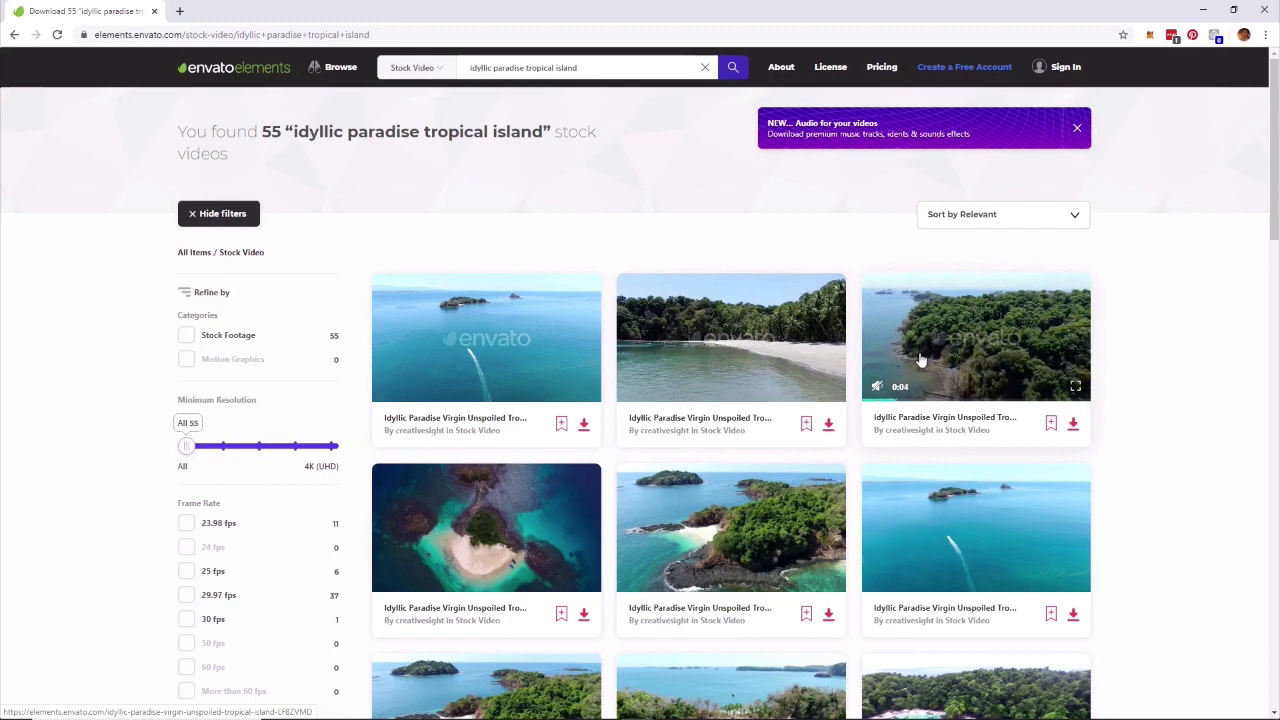
{"action": "mouse_move", "coordinate": [778, 468]}
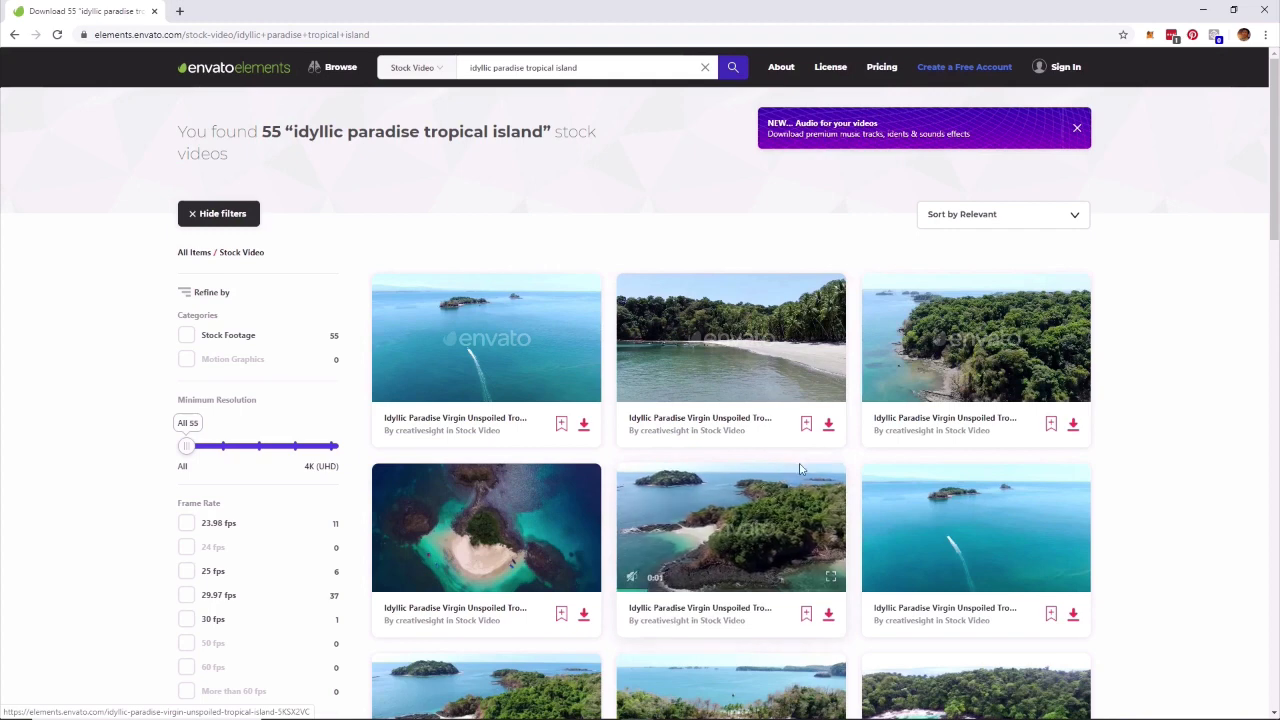
{"action": "scroll", "coordinate": [790, 478], "scroll_direction": "down", "scroll_amount": 1}
{"action": "scroll", "coordinate": [789, 477], "scroll_direction": "down", "scroll_amount": 1}
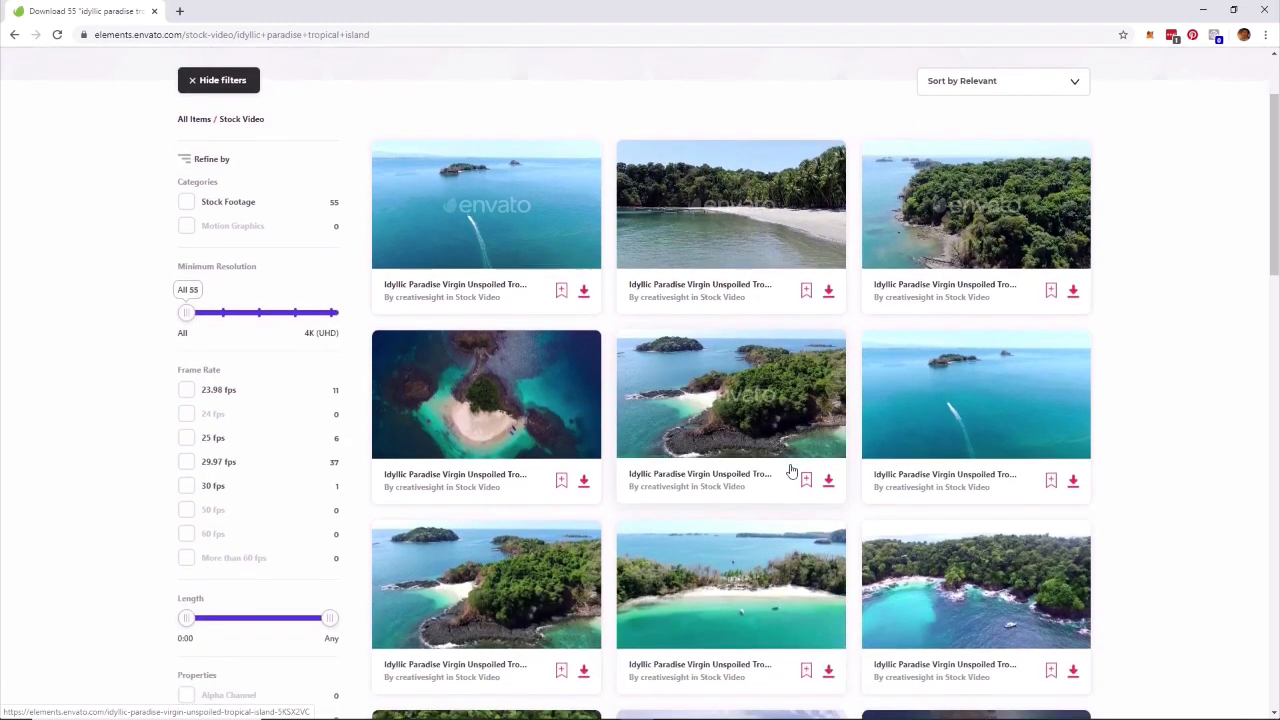
{"action": "left_click", "coordinate": [778, 411]}
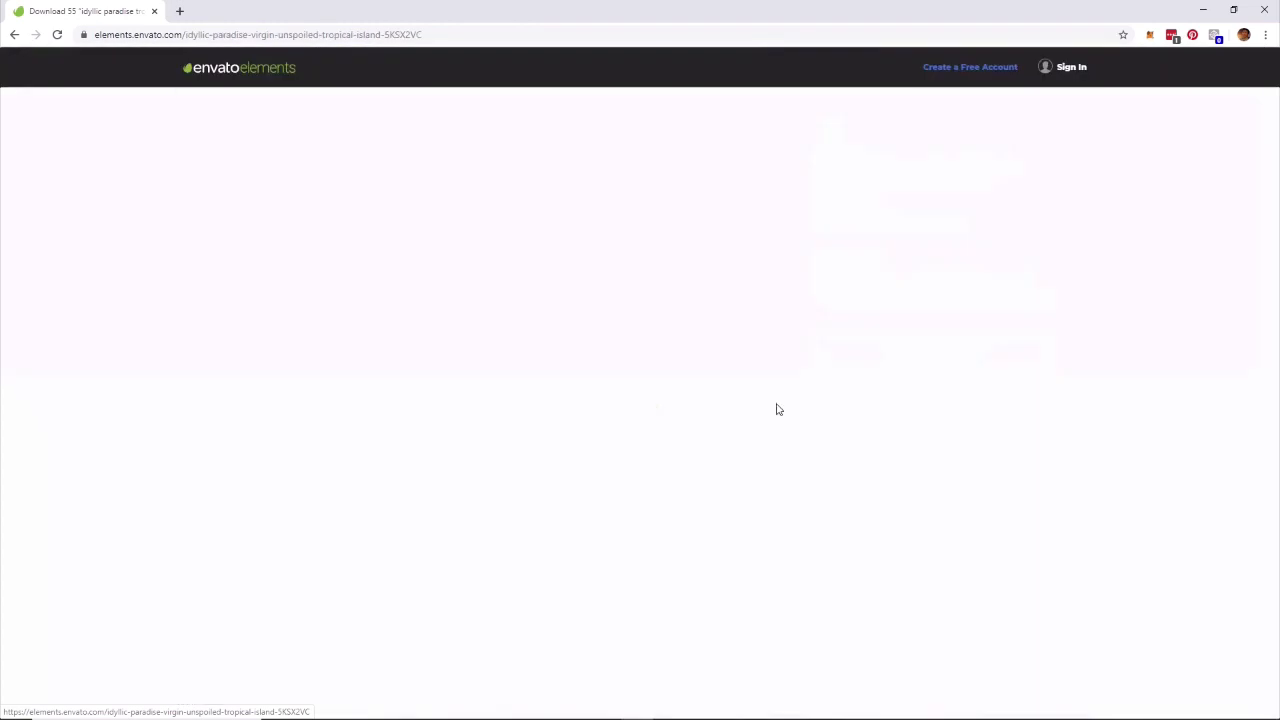
{"action": "left_click", "coordinate": [196, 540]}
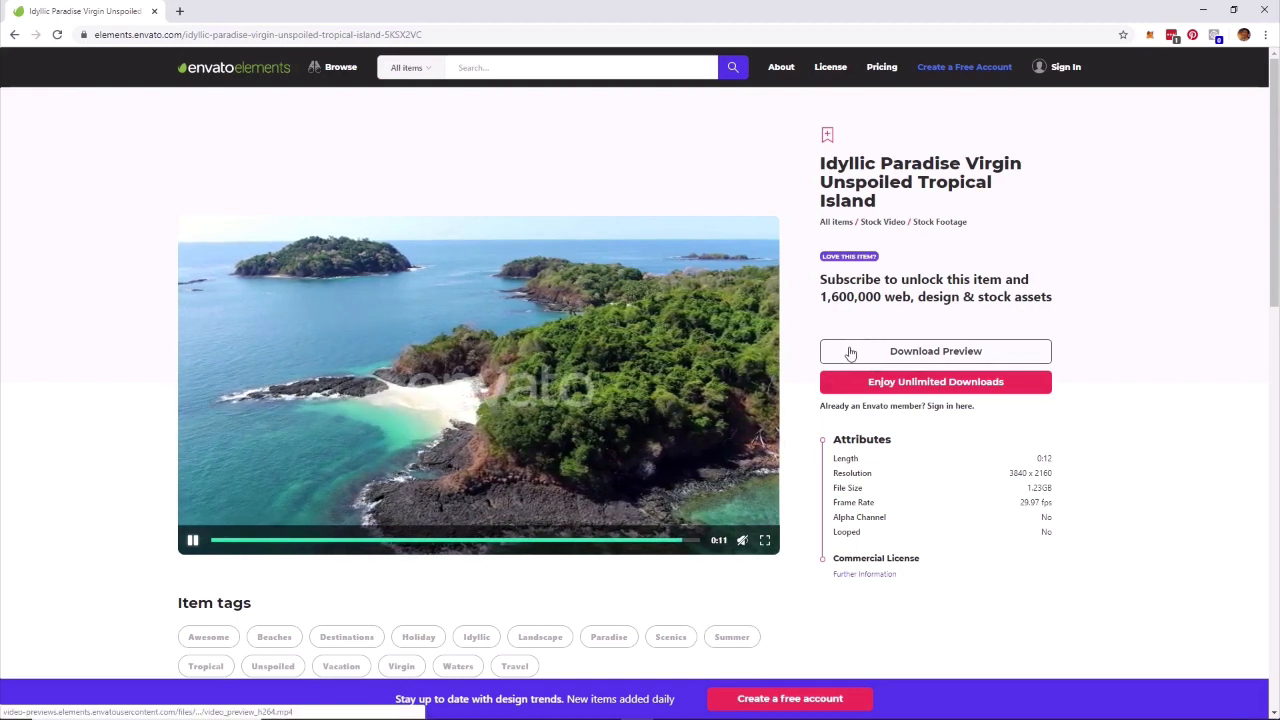
{"action": "left_click", "coordinate": [14, 35]}
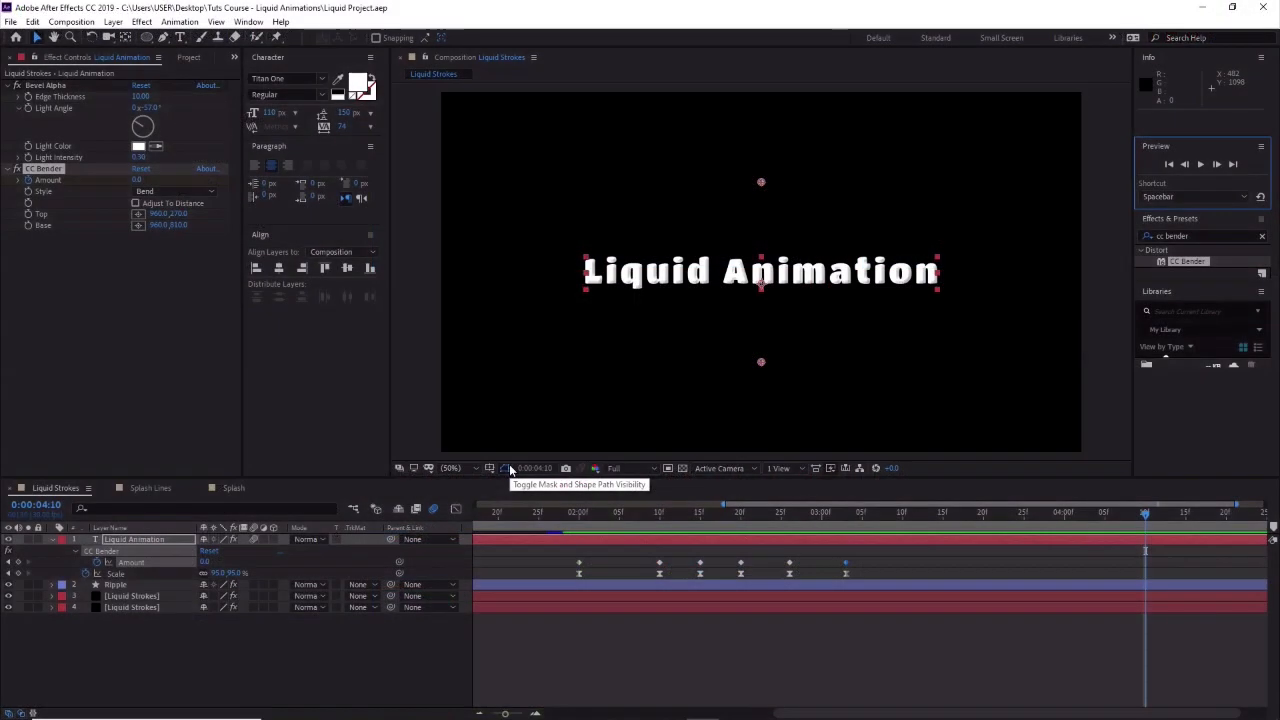
Switch back to After Effects and set the Liquid Strokes composition's current time to 0:00:00:00.
{"action": "left_click", "coordinate": [507, 468]}
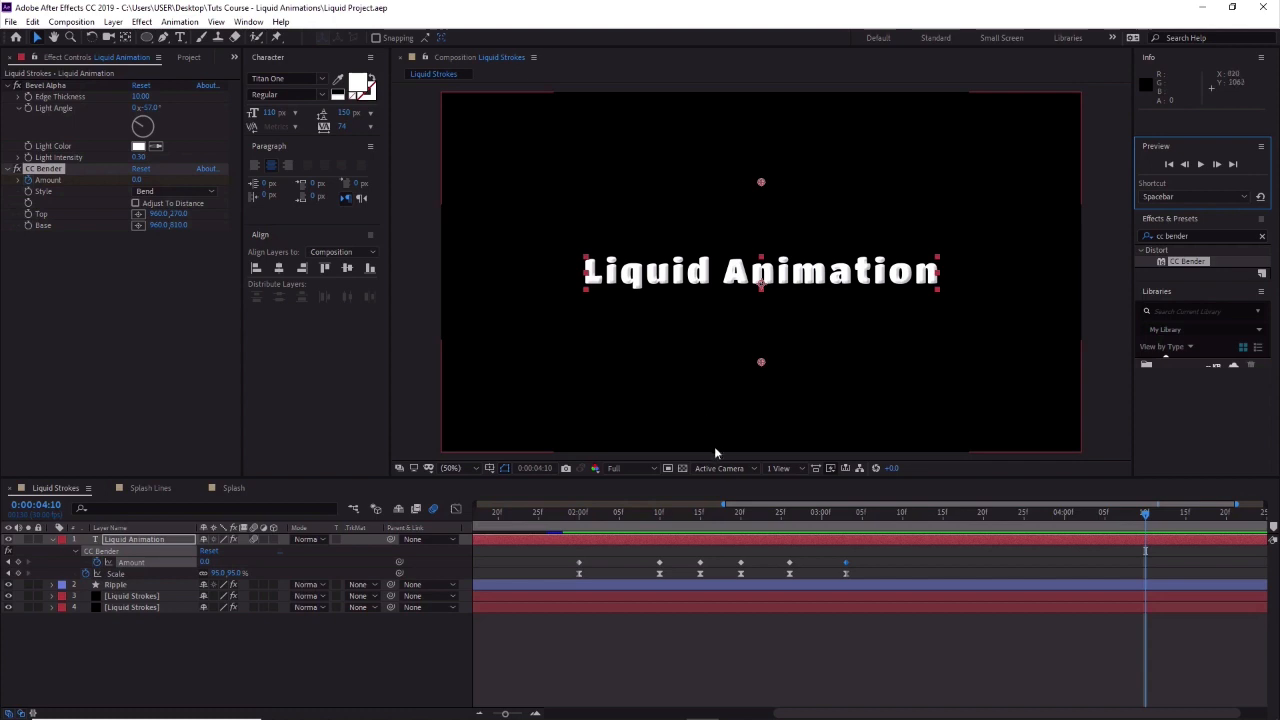
{"action": "left_click_drag", "start_coordinate": [1145, 516], "coordinate": [555, 516]}
{"action": "left_click_drag", "start_coordinate": [782, 713], "coordinate": [492, 714]}
{"action": "left_click_drag", "start_coordinate": [775, 516], "coordinate": [426, 512]}
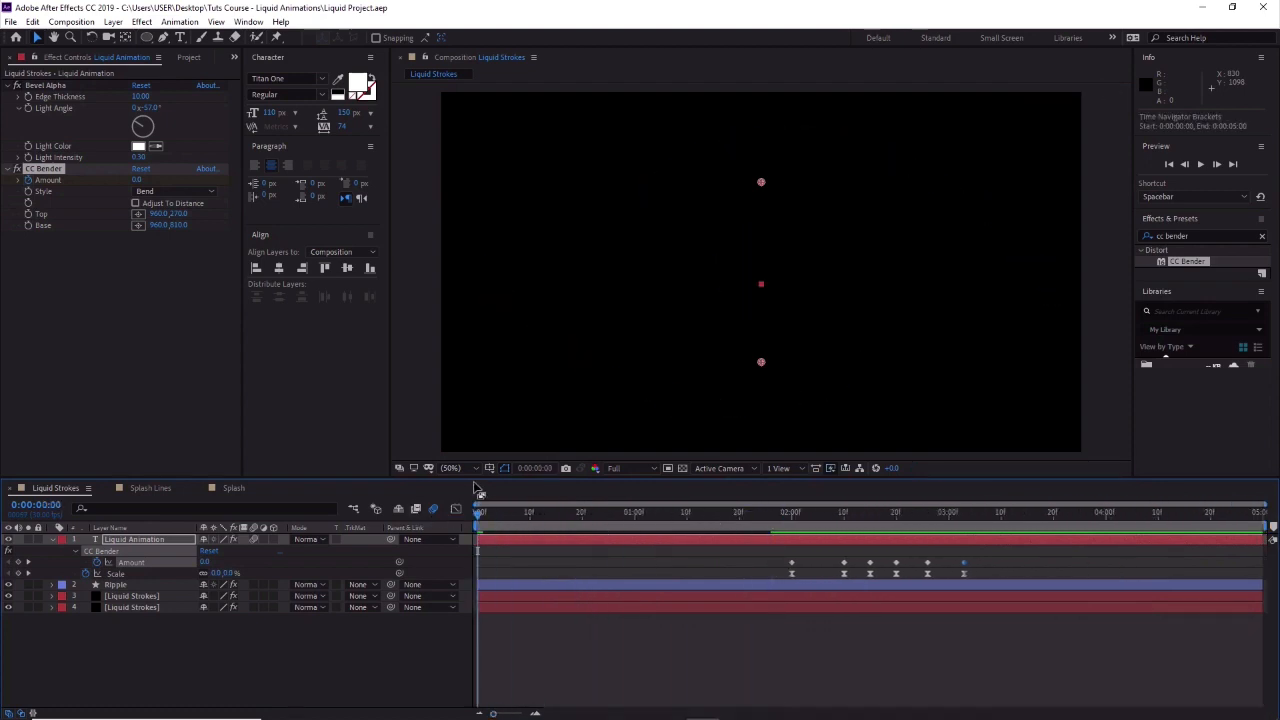
Import idyllic-paradise-virgin-unspoiled-tropical-island-5M2LEG7.mov as footage and place it as the lowest layer in Liquid Strokes.
{"action": "left_click", "coordinate": [11, 22]}
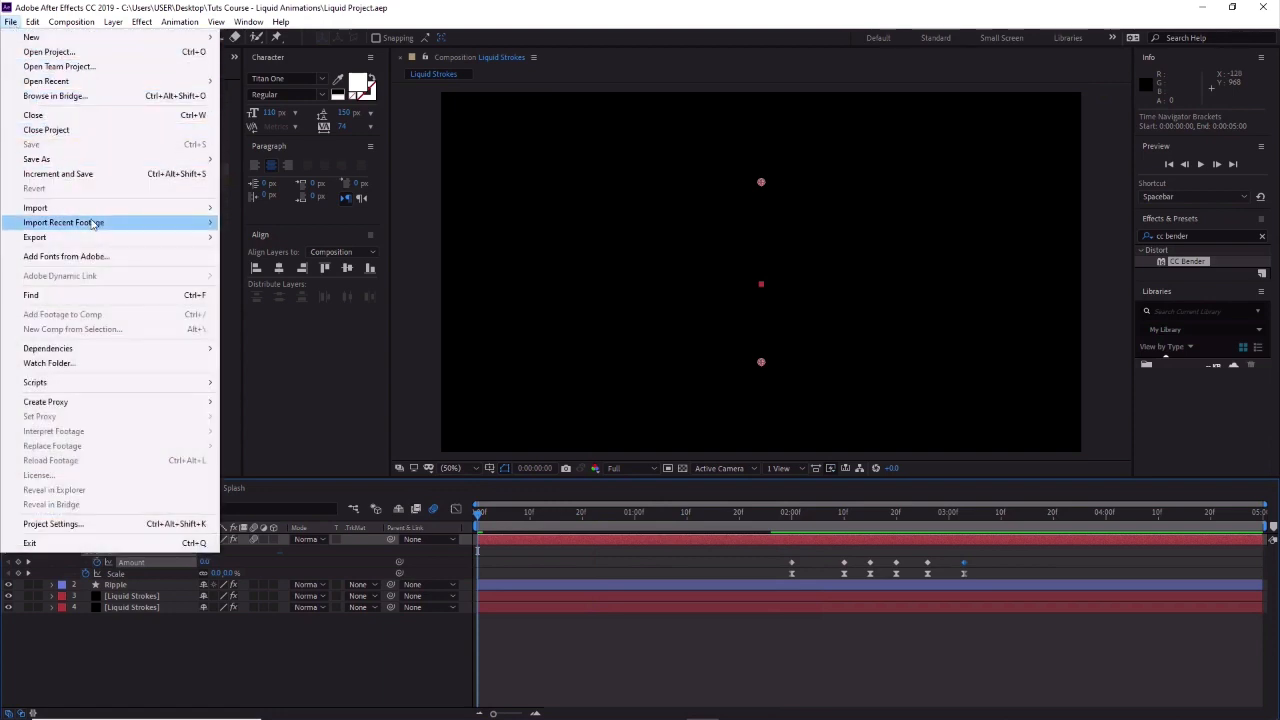
{"action": "mouse_move", "coordinate": [95, 208]}
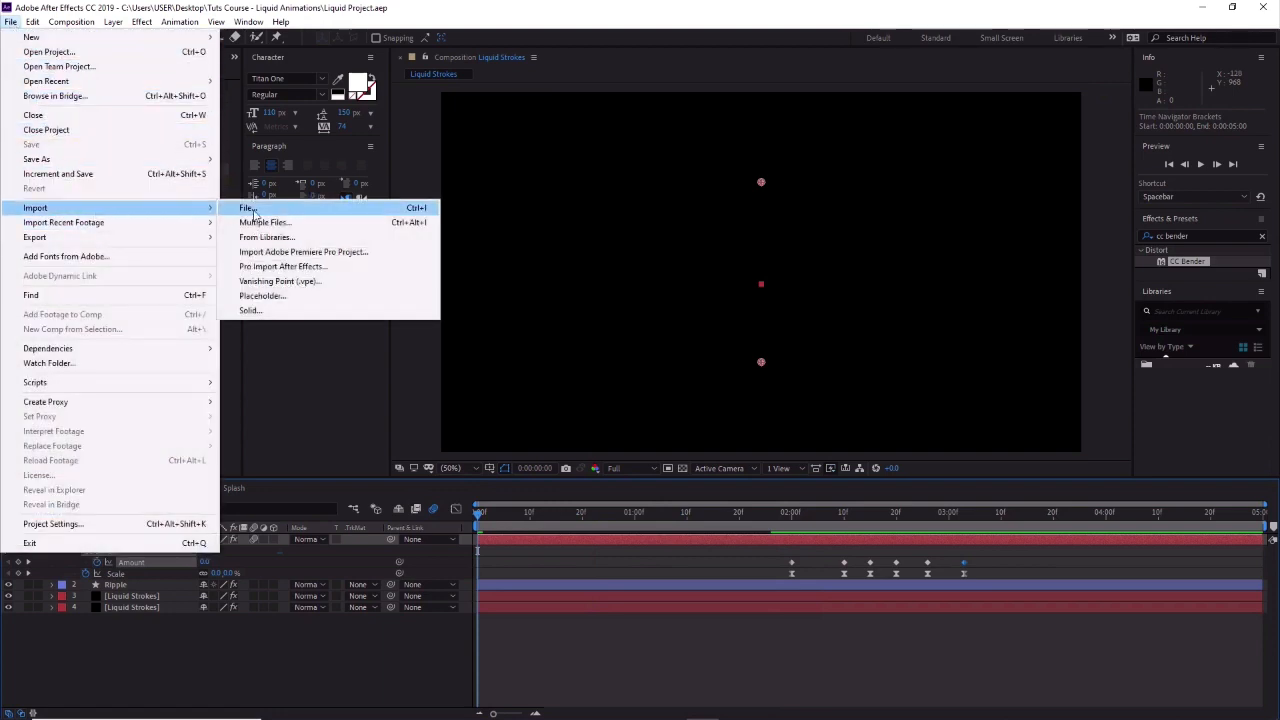
{"action": "left_click", "coordinate": [250, 210]}
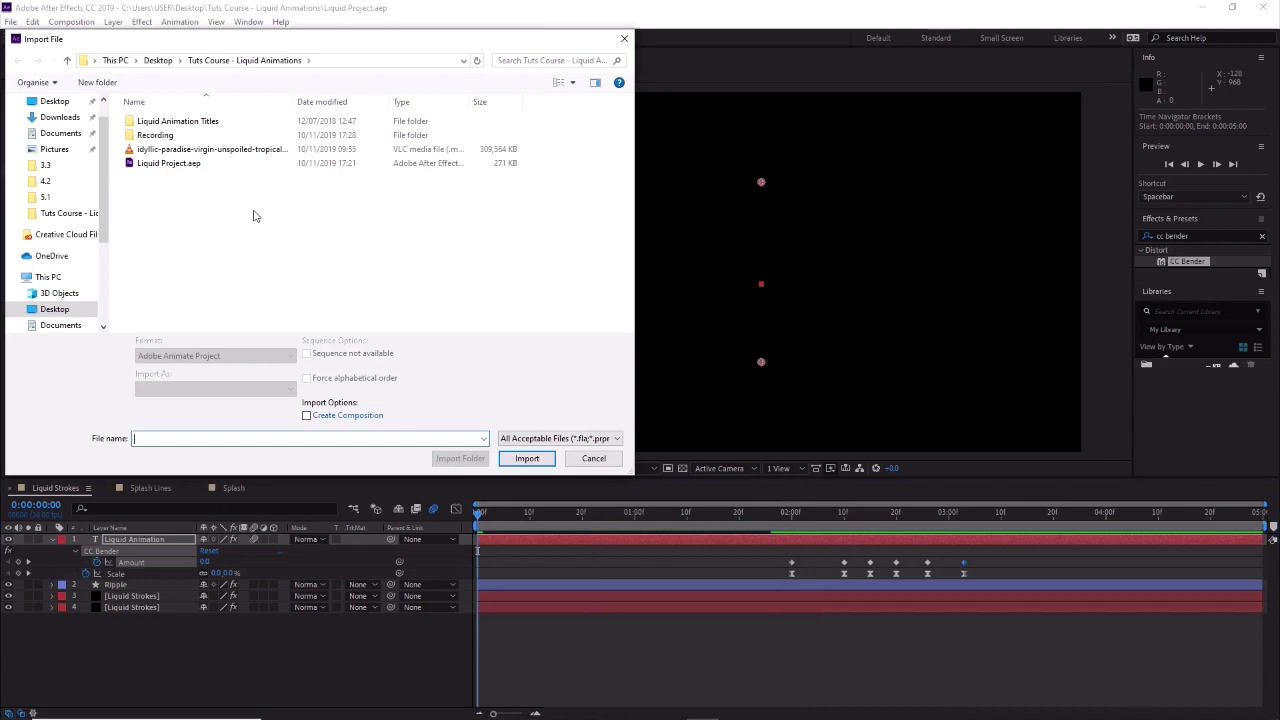
{"action": "left_click", "coordinate": [270, 152]}
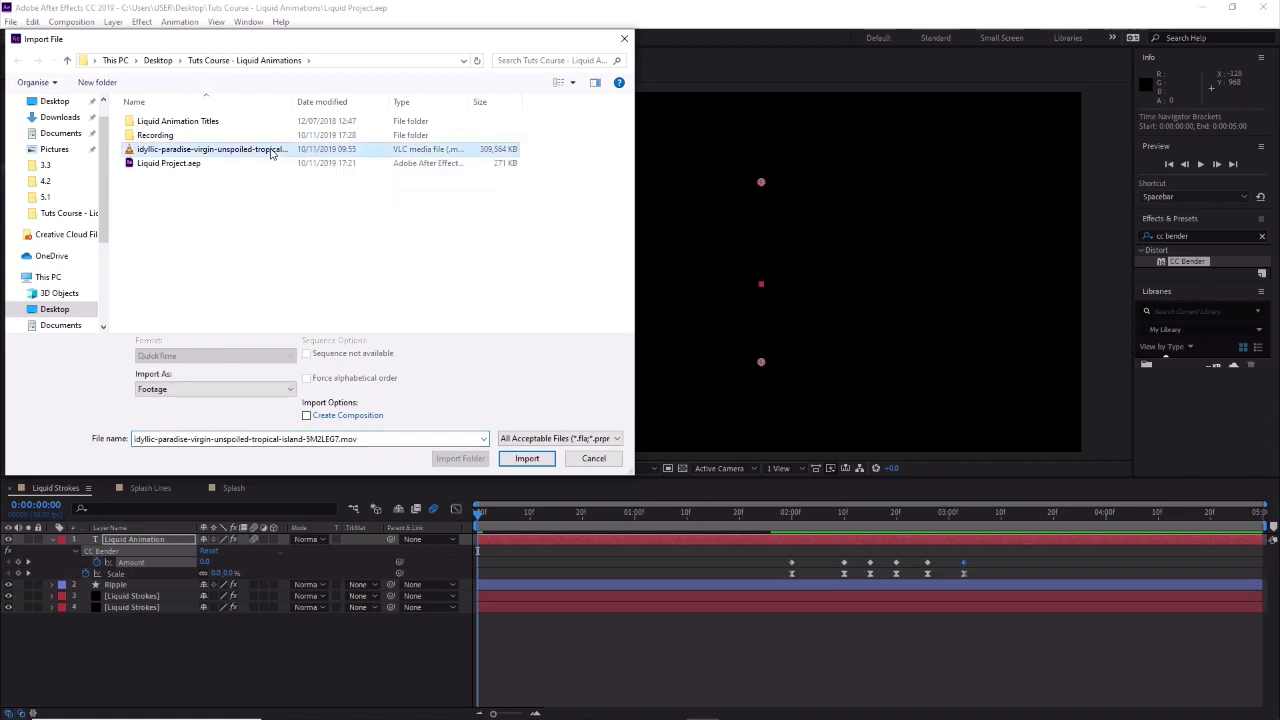
{"action": "left_click", "coordinate": [531, 459]}
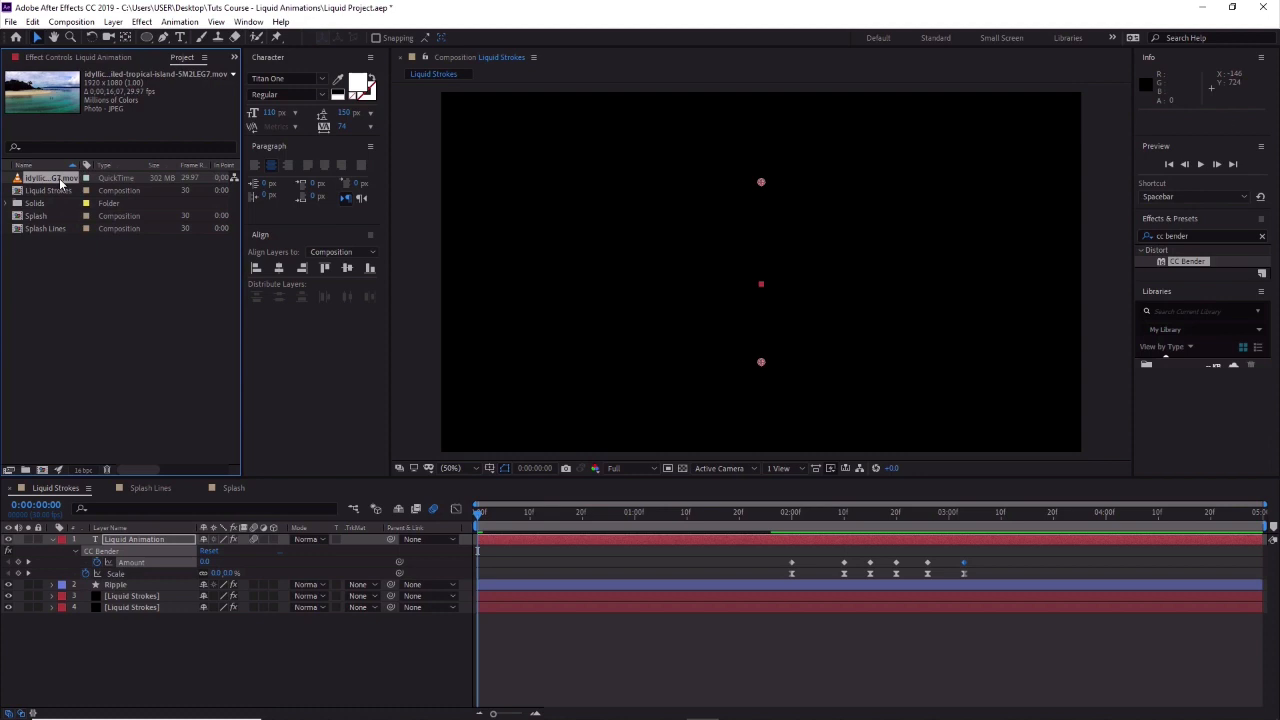
{"action": "left_click_drag", "start_coordinate": [60, 182], "coordinate": [201, 645]}
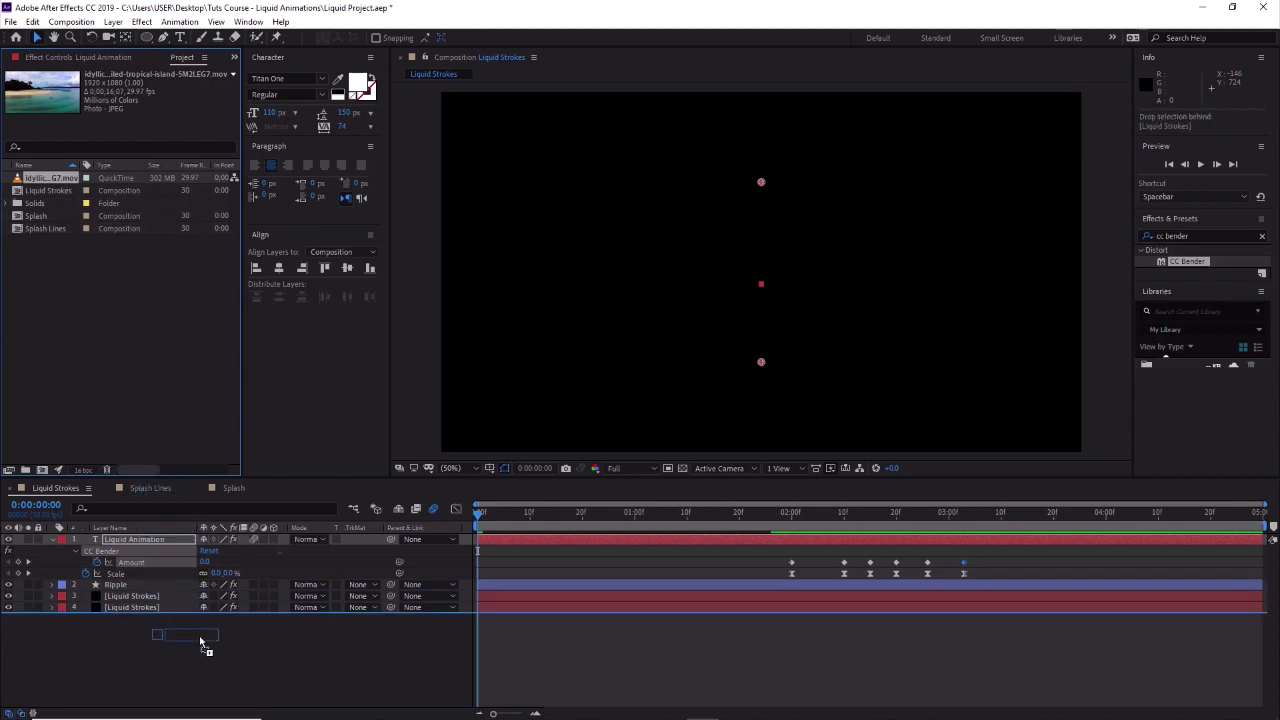
{"action": "left_click_drag", "start_coordinate": [201, 645], "coordinate": [200, 642]}
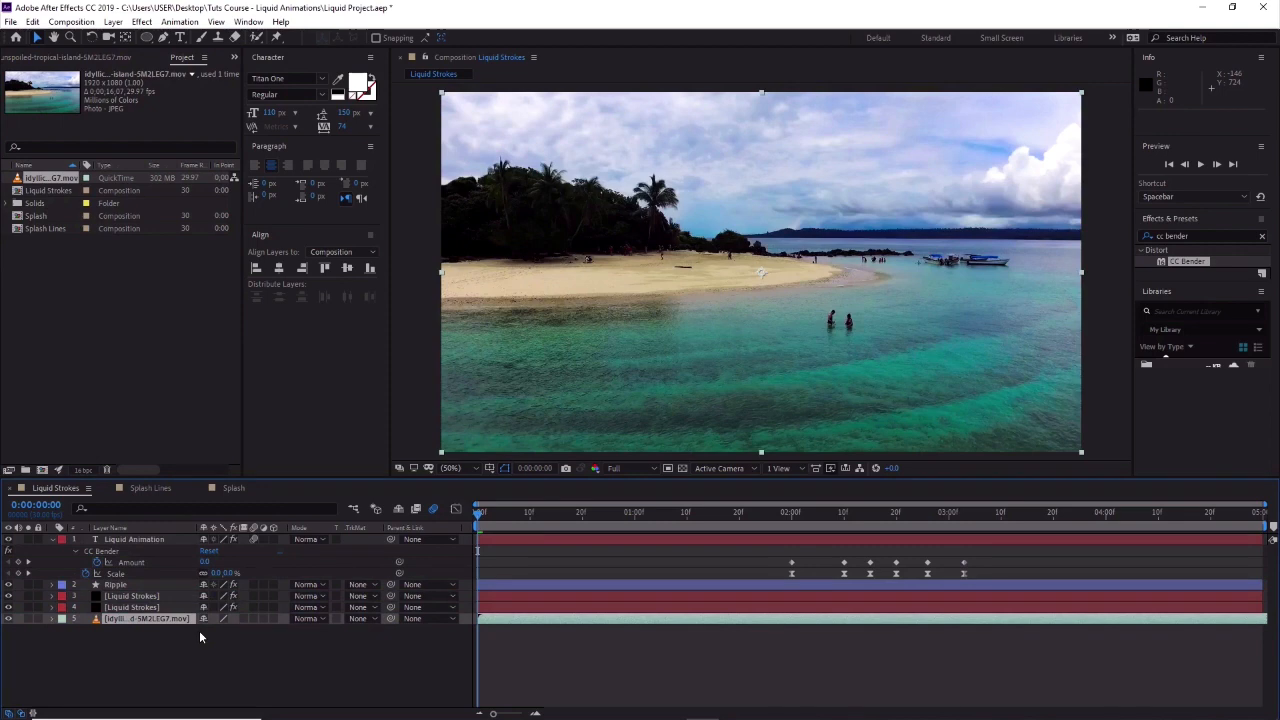
Show the Transform properties of the island footage layer and try adjusting its Scale.
{"action": "left_click", "coordinate": [51, 619]}
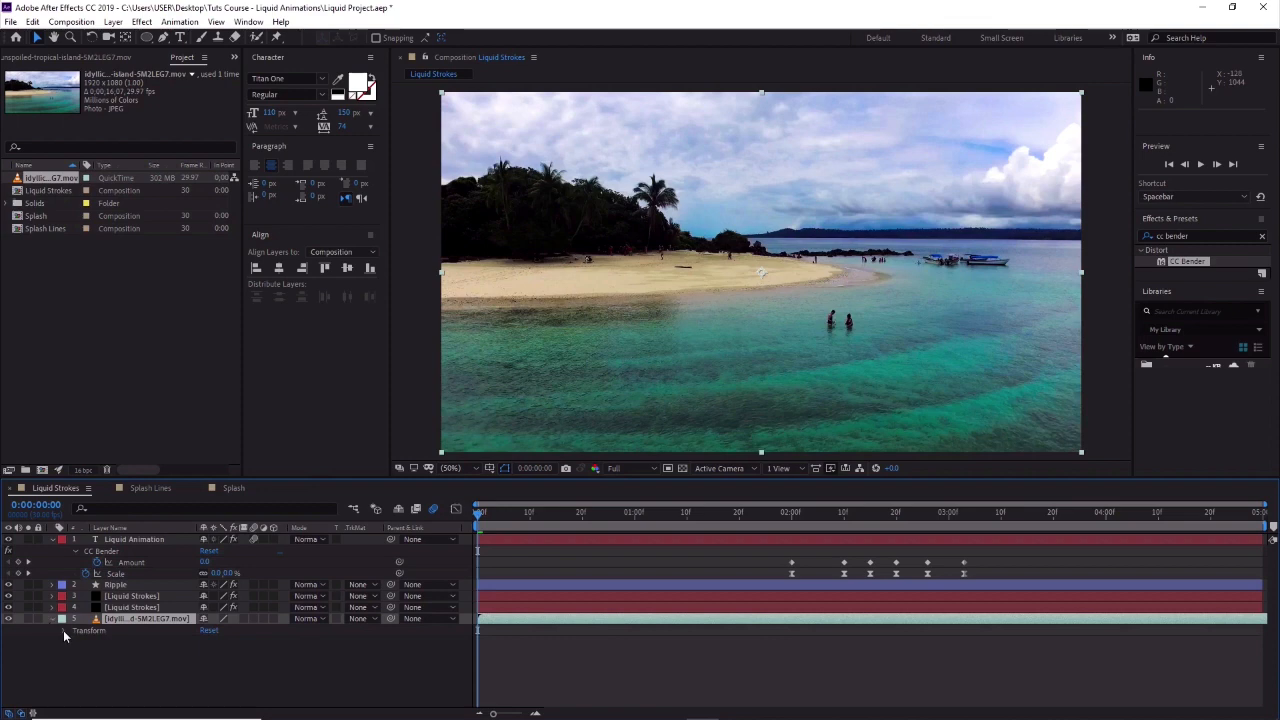
{"action": "left_click", "coordinate": [63, 630]}
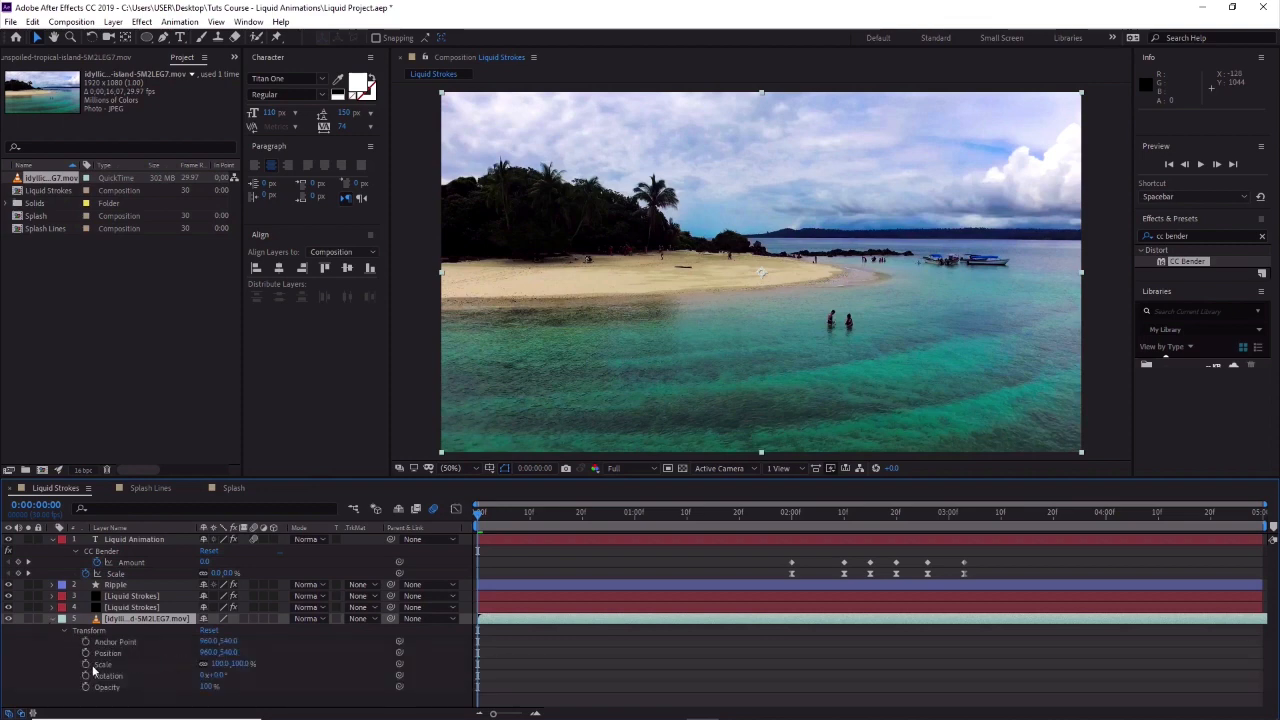
{"action": "mouse_move", "coordinate": [216, 664]}
{"action": "left_mouse_down"}
{"action": "mouse_move", "coordinate": [248, 664]}
{"action": "mouse_move", "coordinate": [200, 663]}
{"action": "mouse_move", "coordinate": [207, 655]}
{"action": "left_mouse_up"}
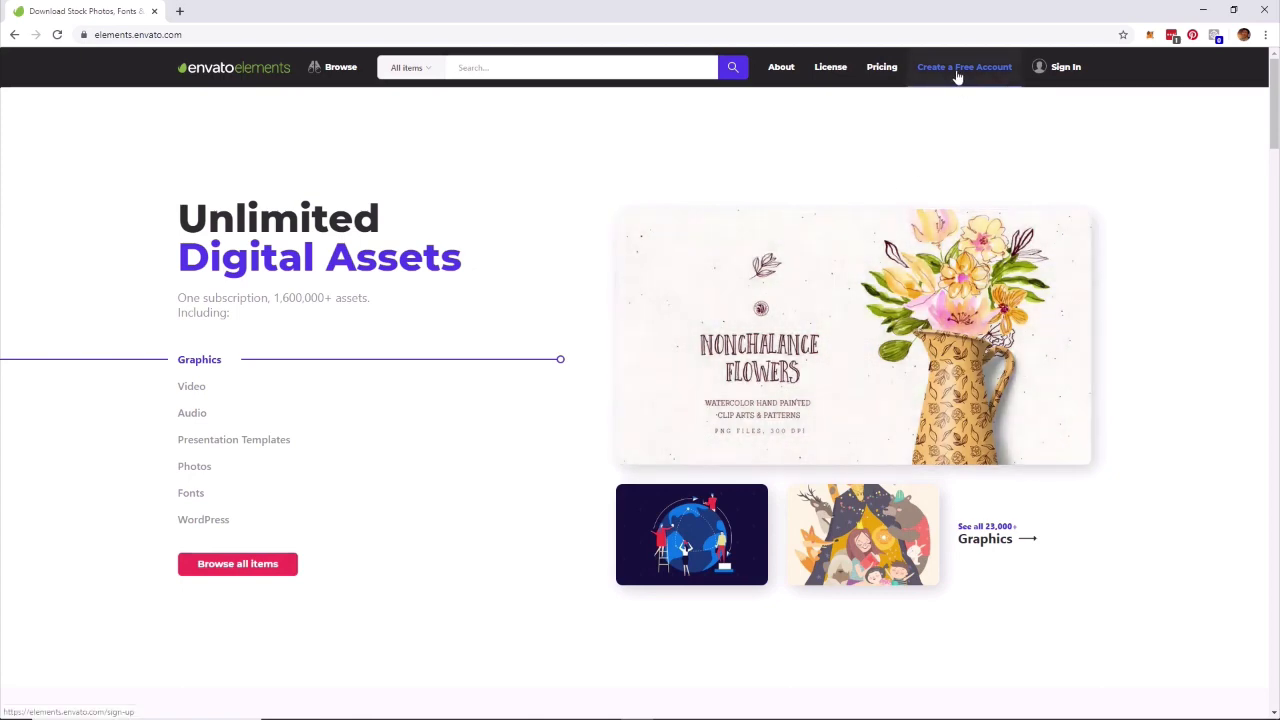
View the Envato Elements sign-up page, return to the homepage and look through its subscription and free files sections.
{"action": "left_click", "coordinate": [957, 70]}
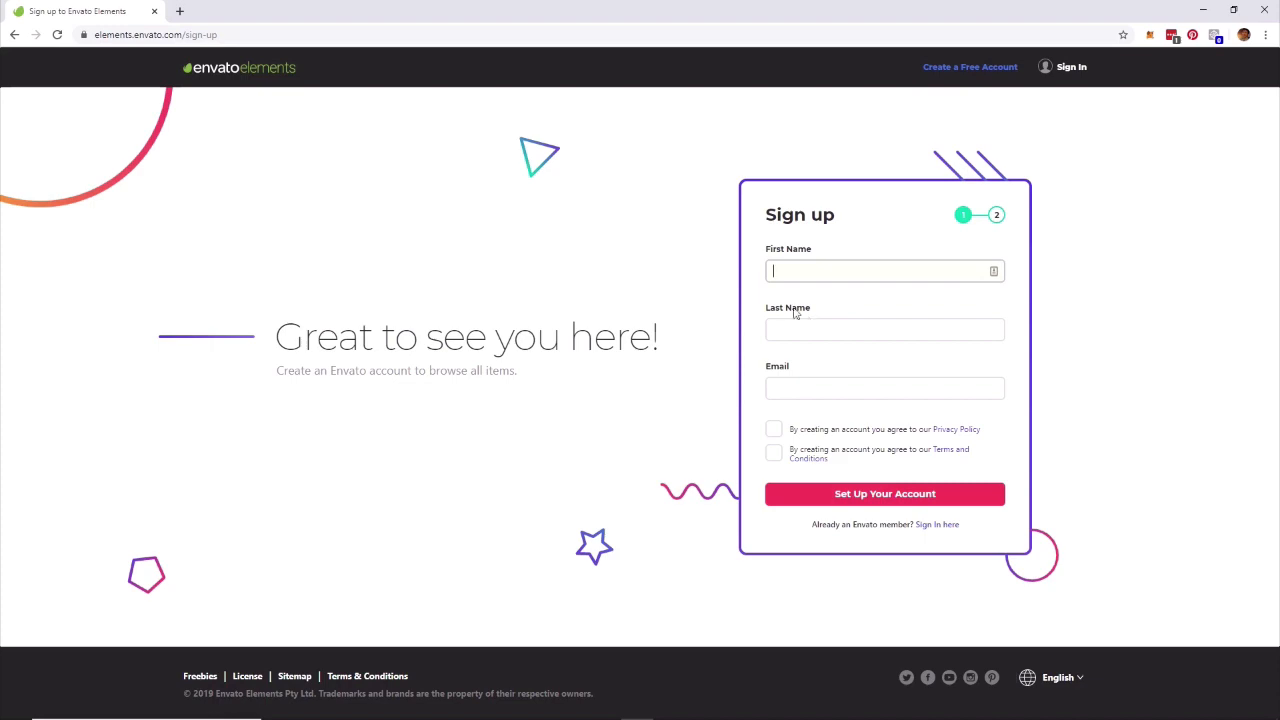
{"action": "left_click", "coordinate": [234, 78]}
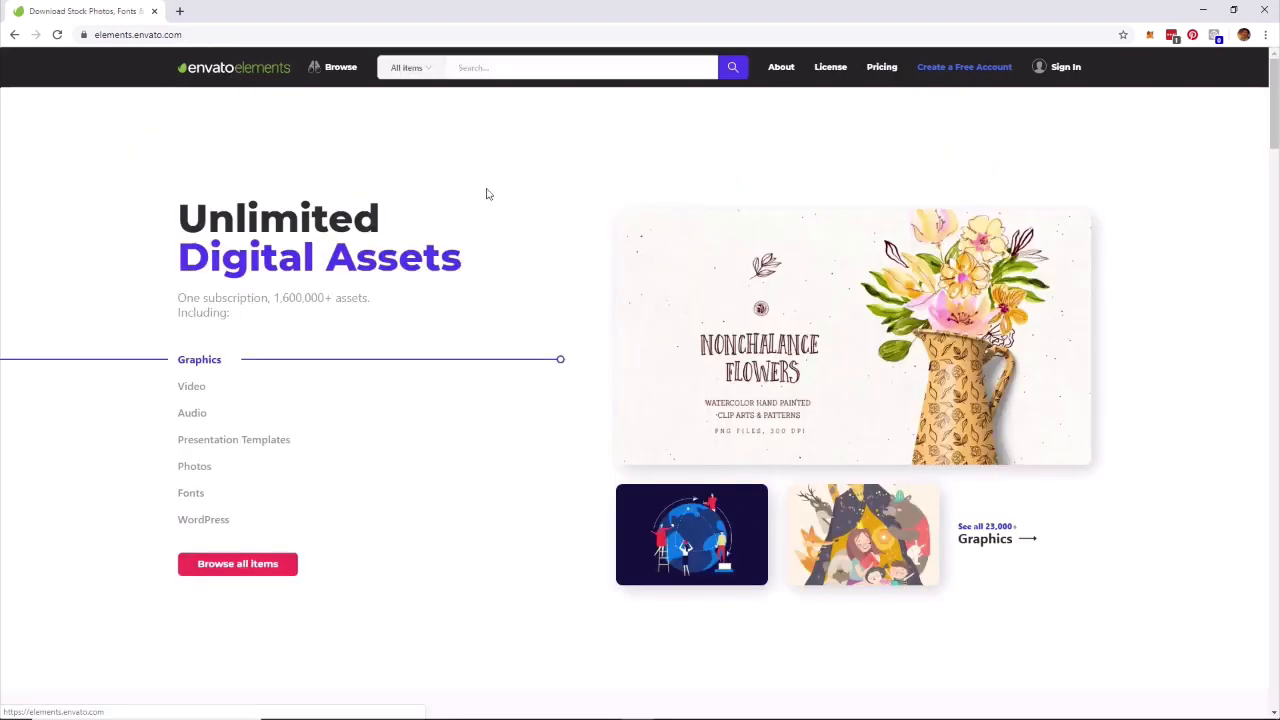
{"action": "scroll", "coordinate": [594, 283], "scroll_direction": "down", "scroll_amount": 5}
{"action": "scroll", "coordinate": [596, 287], "scroll_direction": "down", "scroll_amount": 10}
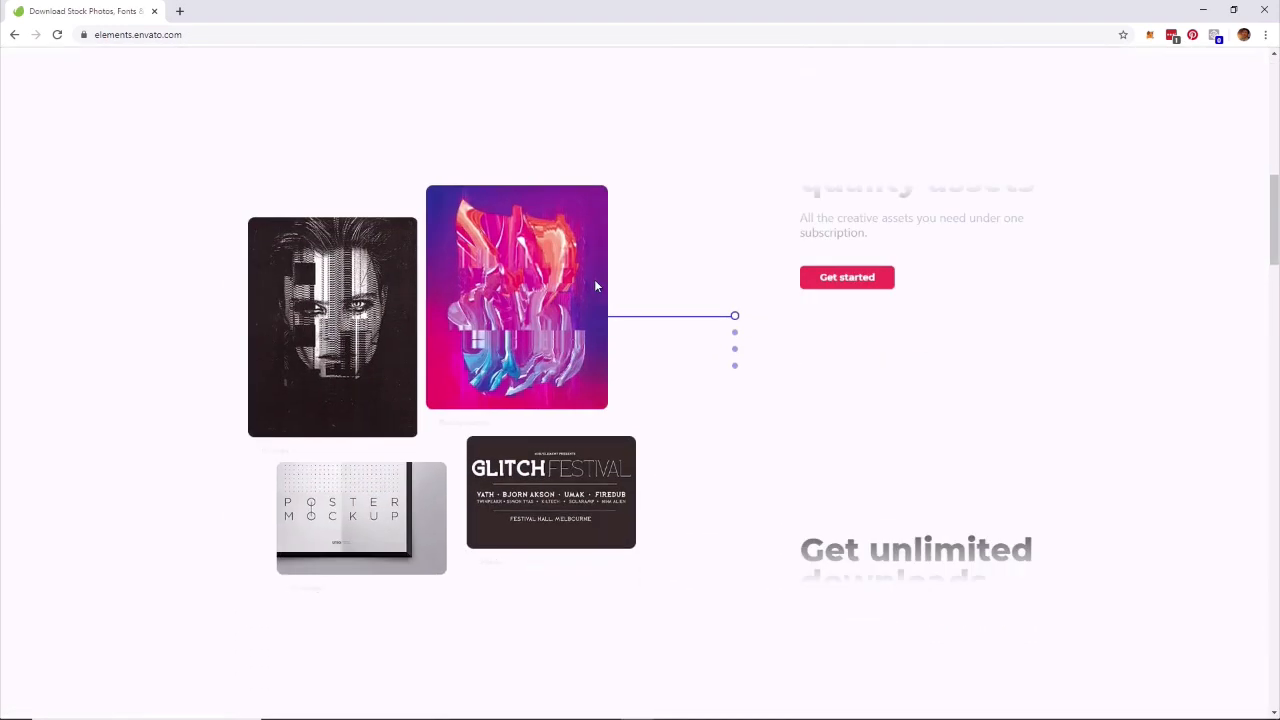
{"action": "scroll", "coordinate": [596, 287], "scroll_direction": "down", "scroll_amount": 10}
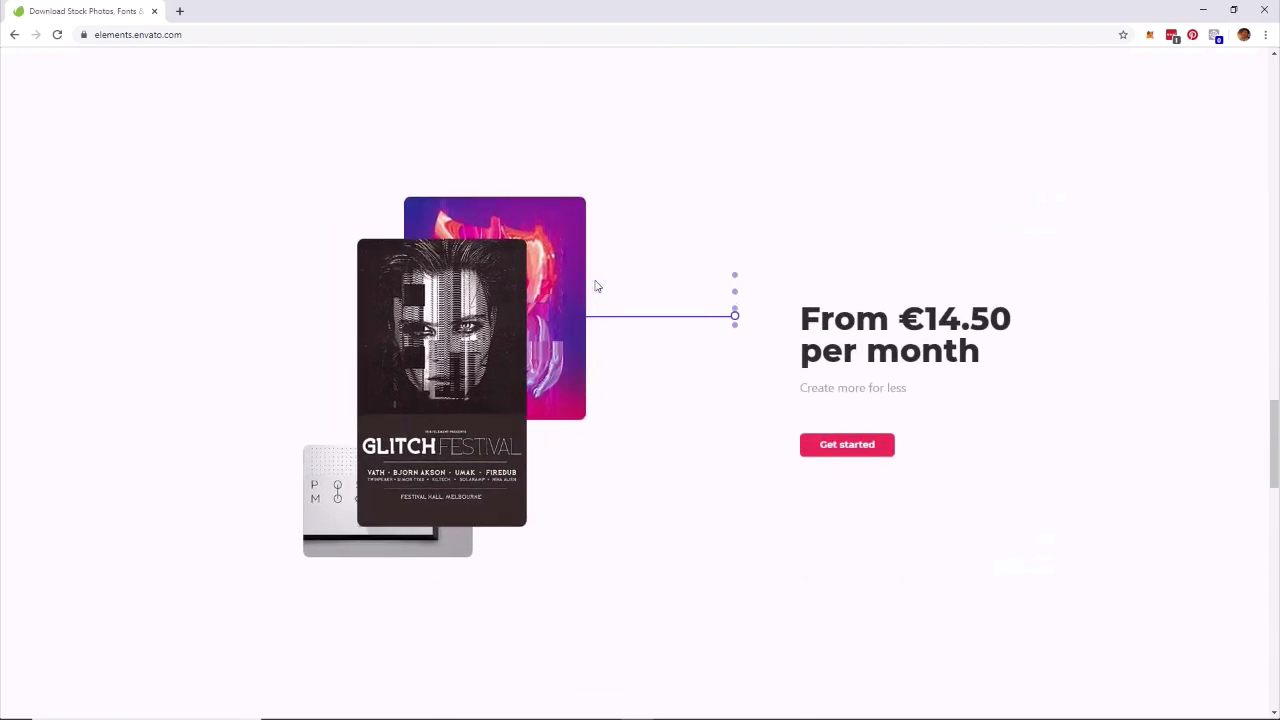
{"action": "scroll", "coordinate": [613, 377], "scroll_direction": "down", "scroll_amount": 6}
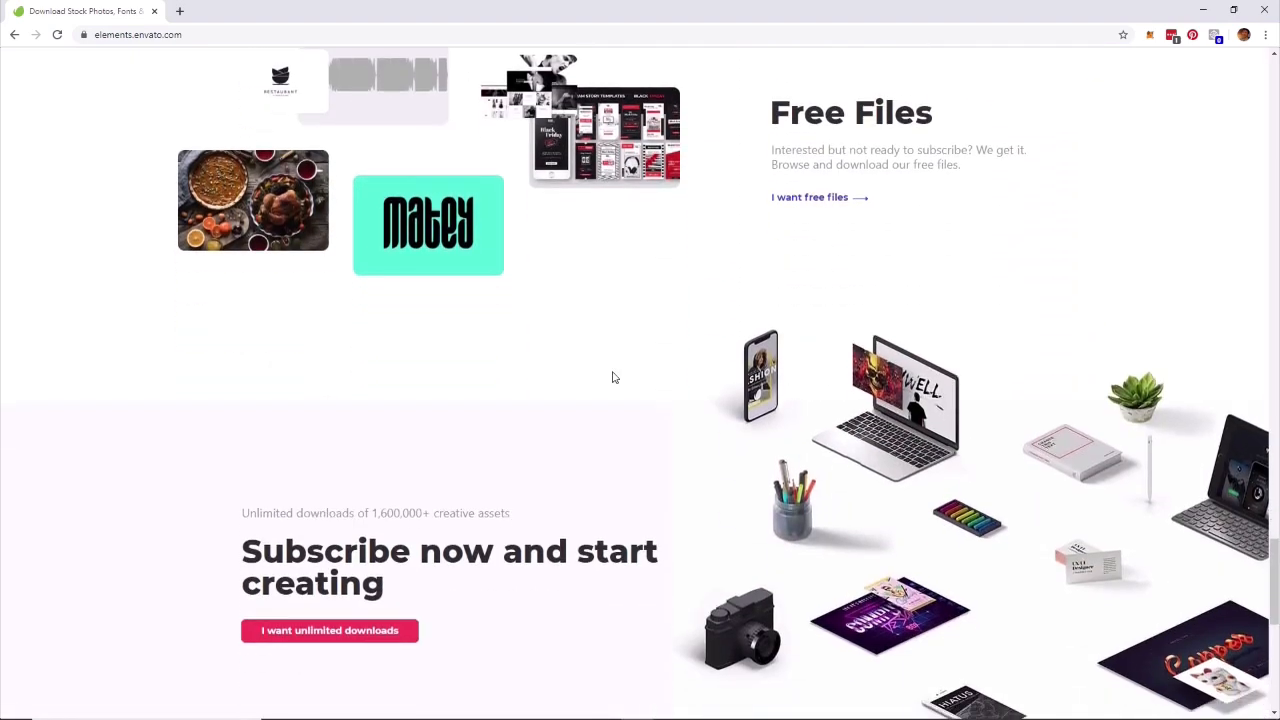
{"action": "scroll", "coordinate": [570, 357], "scroll_direction": "down", "scroll_amount": 2}
{"action": "scroll", "coordinate": [480, 314], "scroll_direction": "up", "scroll_amount": 2}
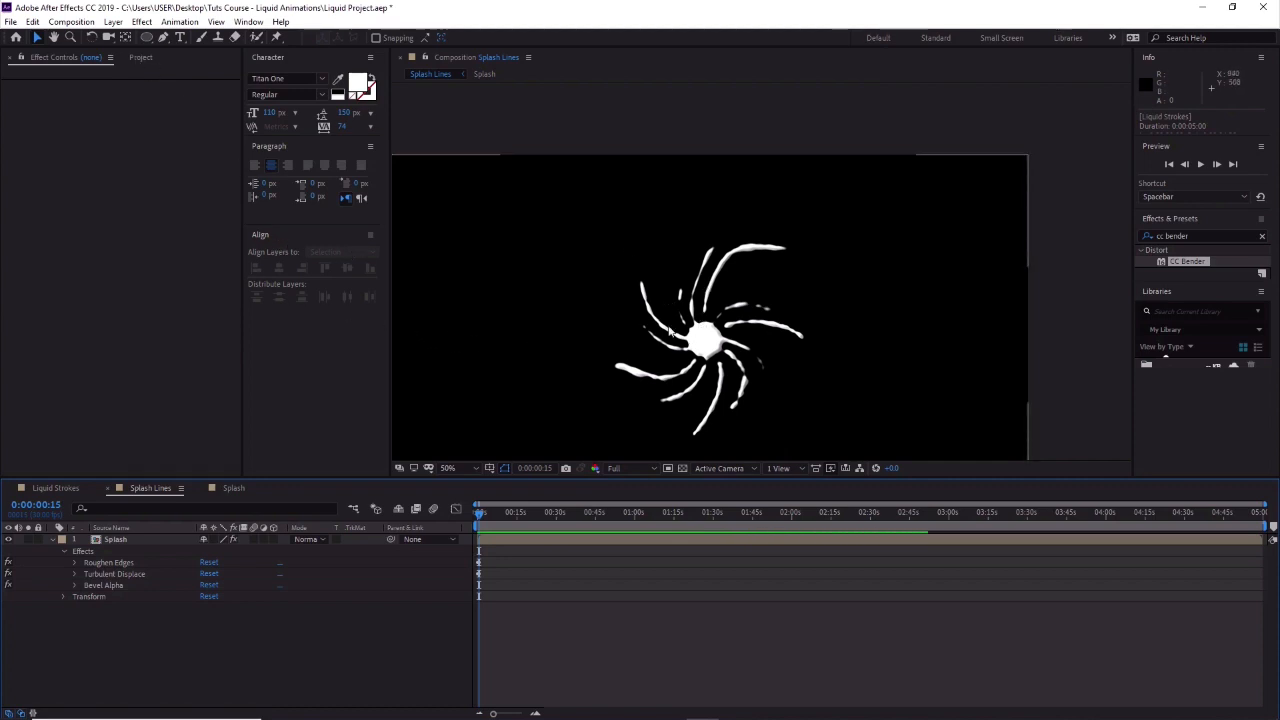
Open the Splash composition and set the stroke color of Shape Layer 2 to 0B72FF.
{"action": "left_click", "coordinate": [138, 539]}
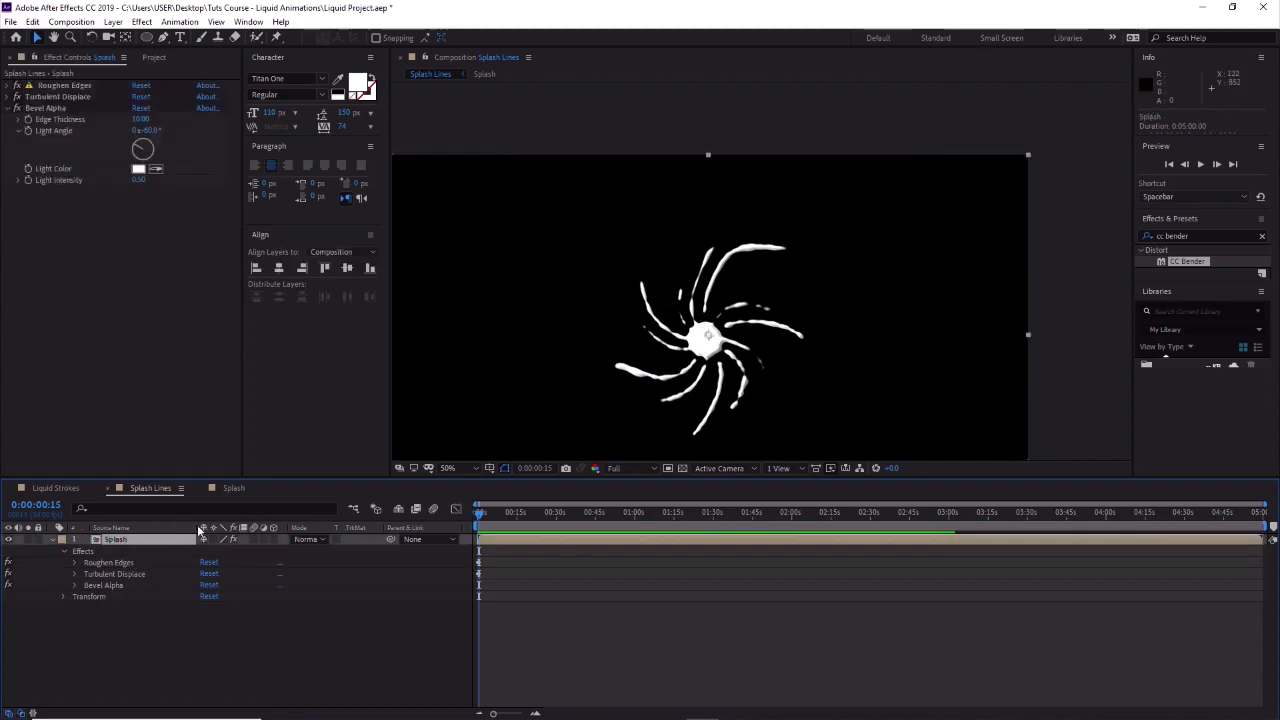
{"action": "left_click", "coordinate": [235, 489]}
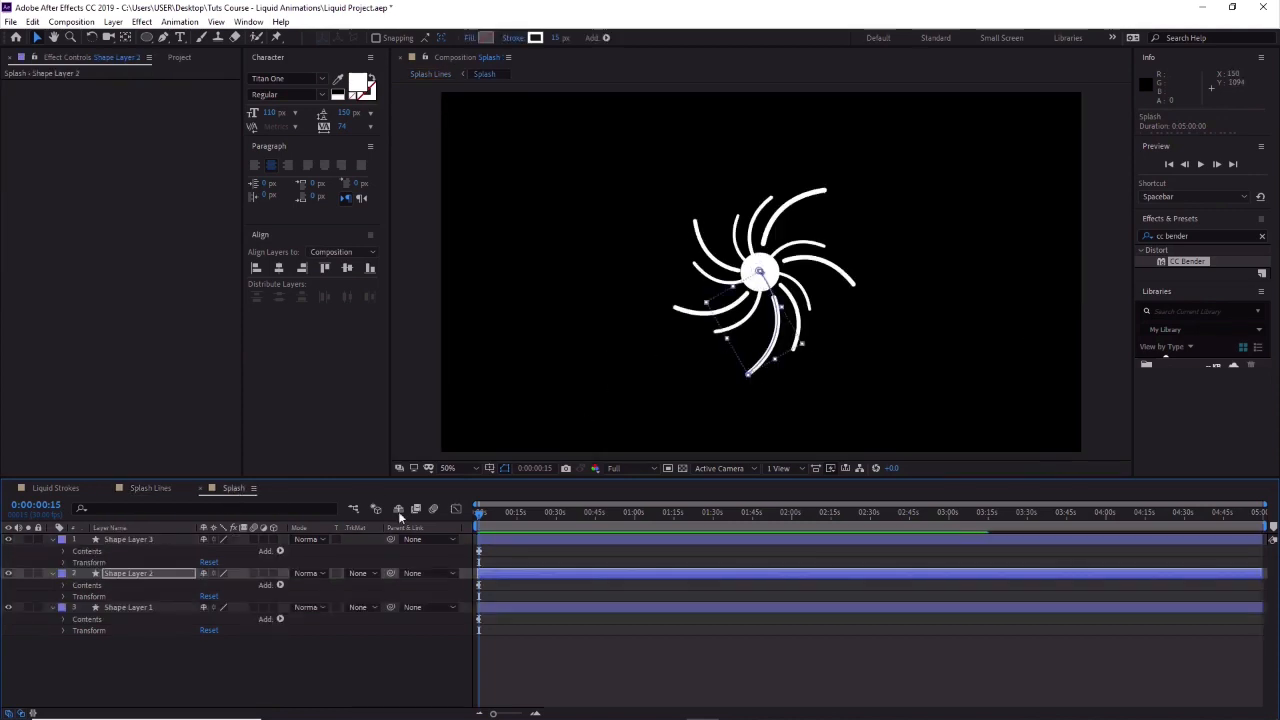
{"action": "left_click", "coordinate": [535, 38]}
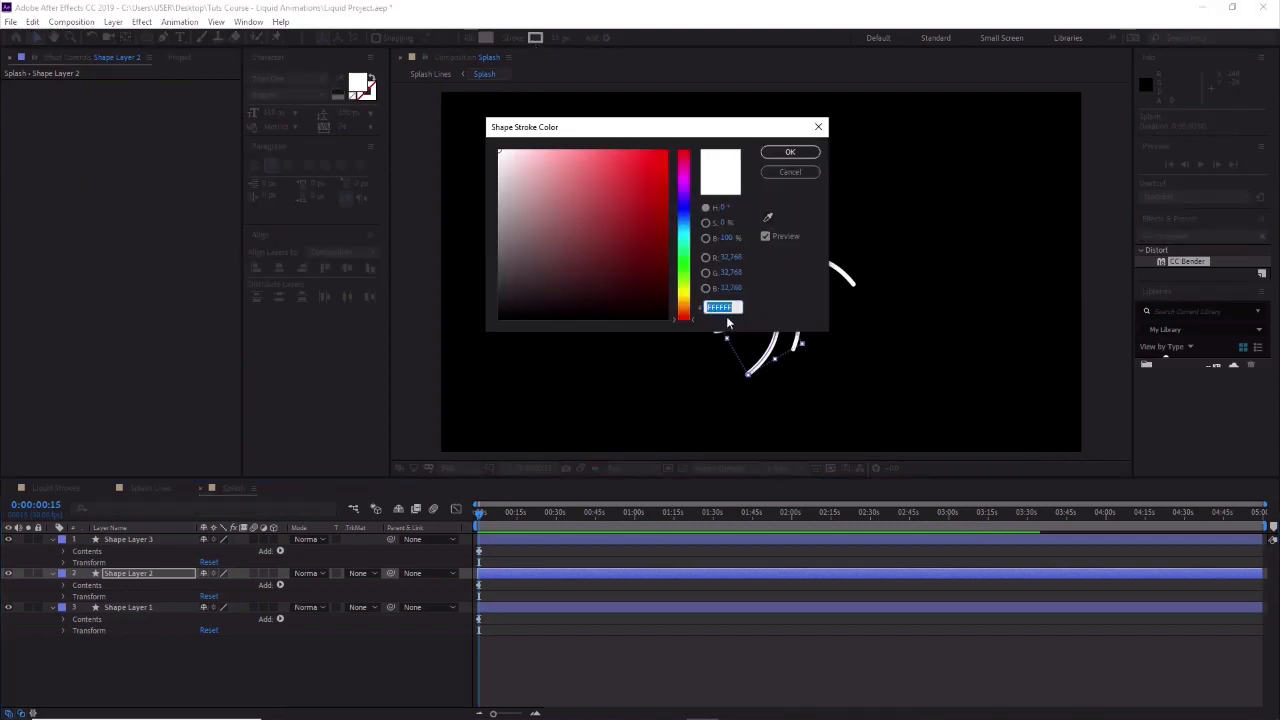
{"action": "type", "text": "0B72FF"}
{"action": "left_click", "coordinate": [790, 152]}
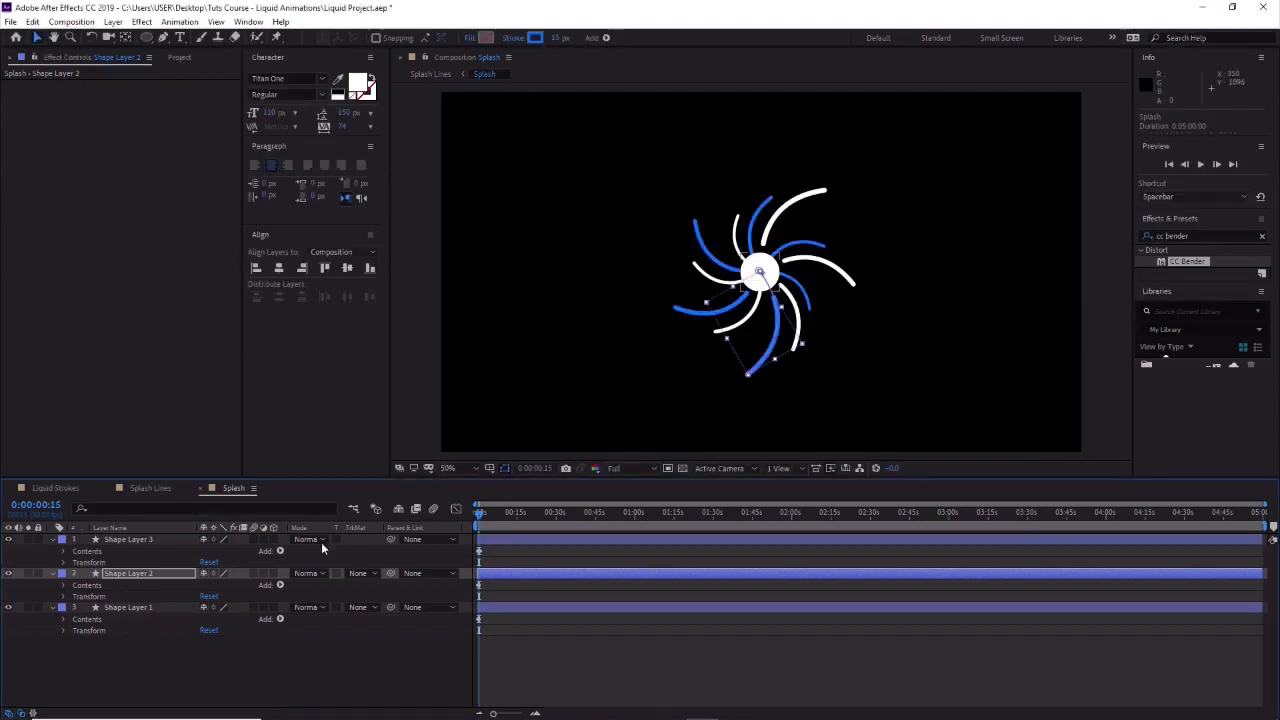
Set the stroke color of Shape Layer 1 to 0B72FF.
{"action": "left_click", "coordinate": [158, 608]}
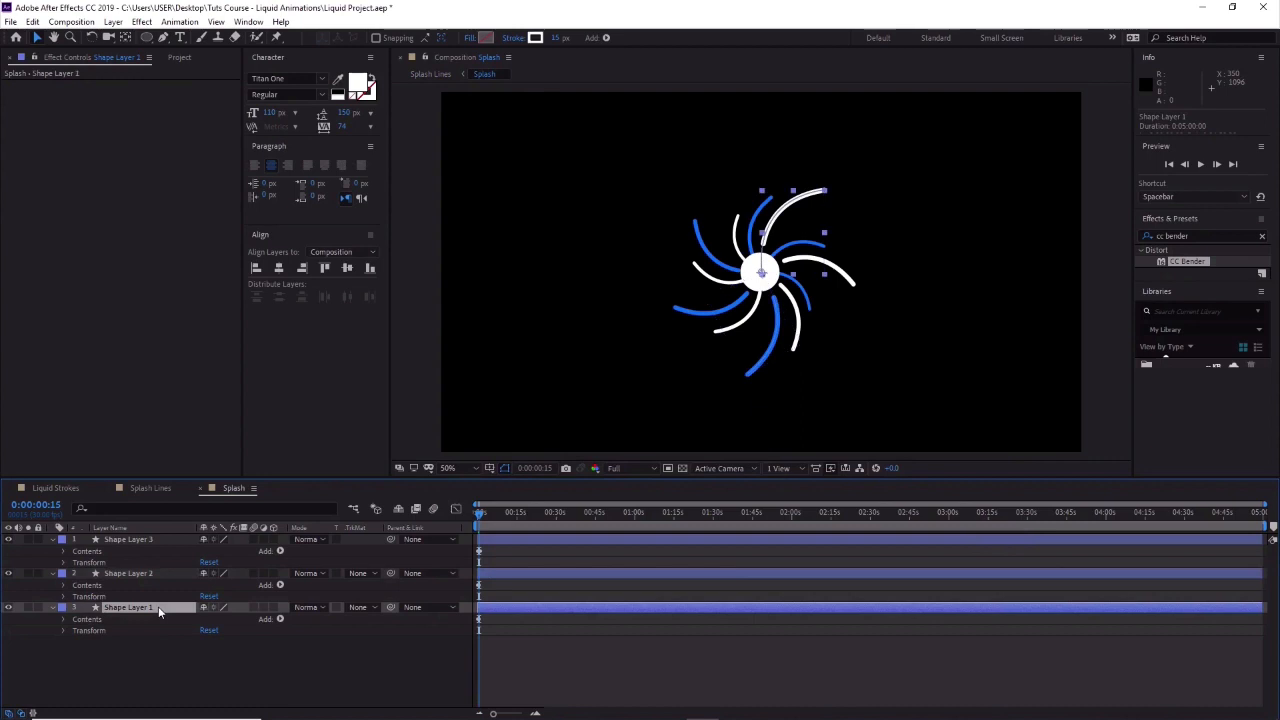
{"action": "left_click", "coordinate": [541, 40]}
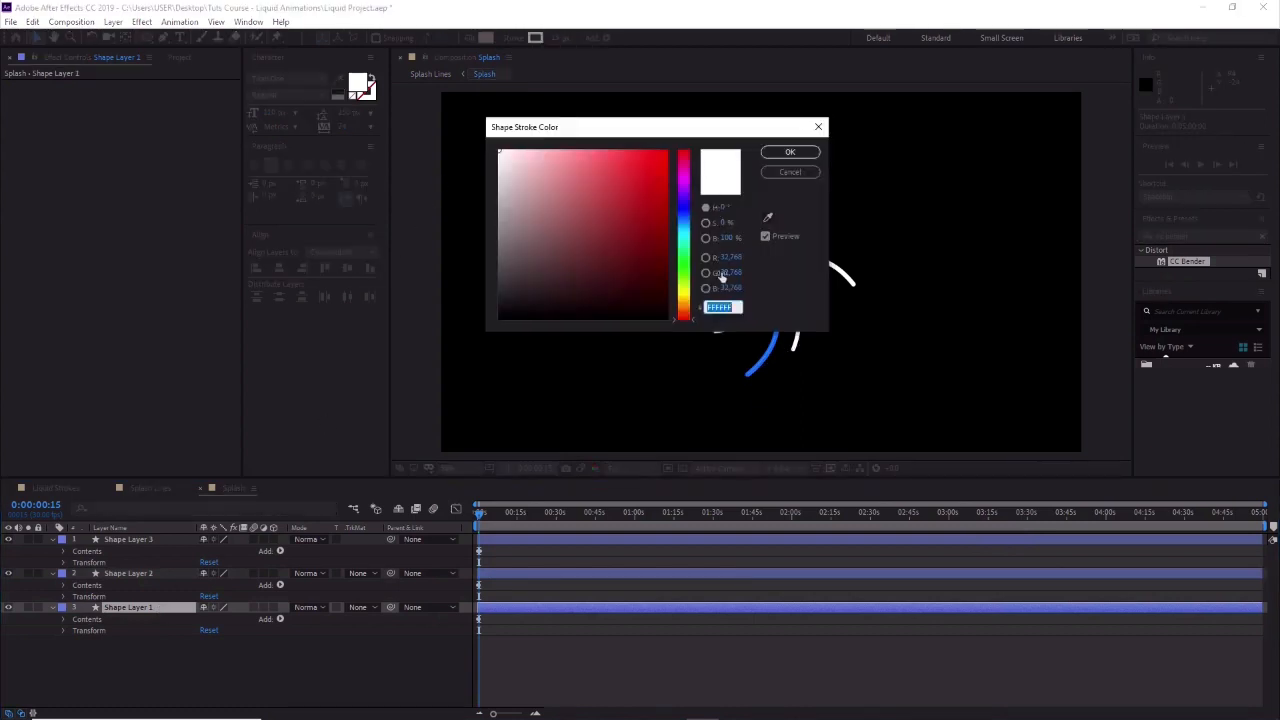
{"action": "type", "text": "0B72FF"}
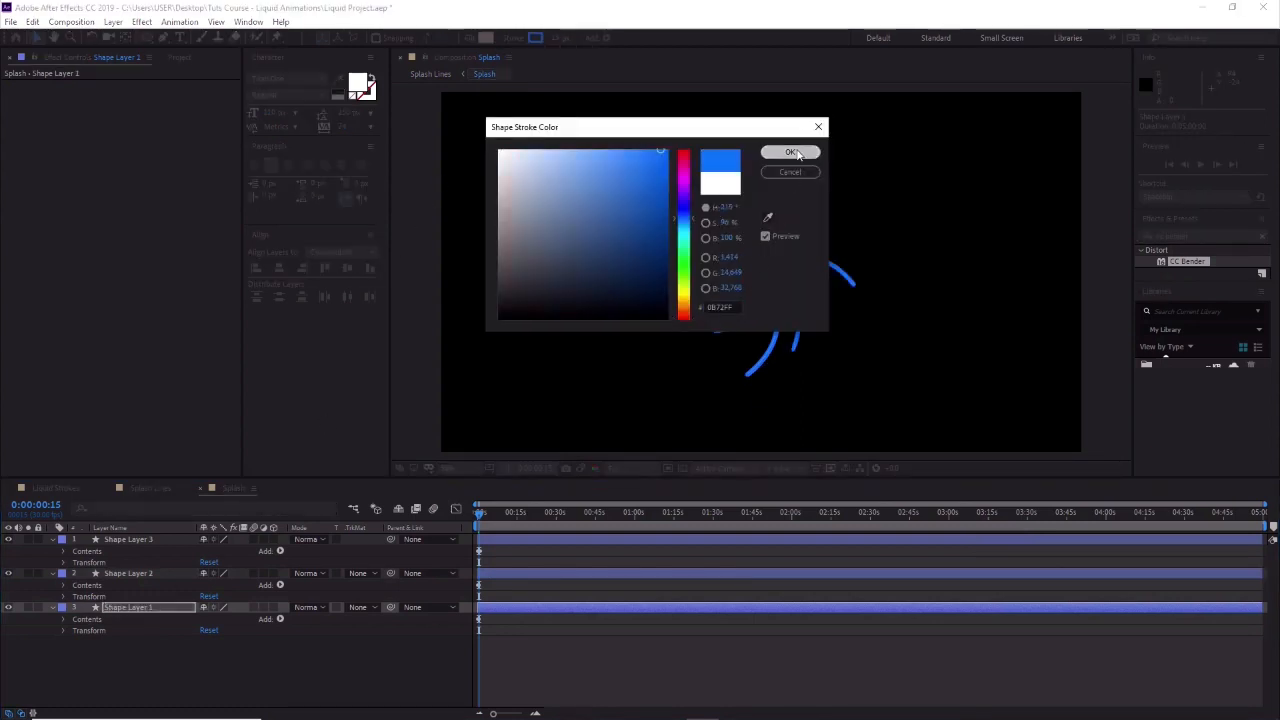
{"action": "left_click", "coordinate": [790, 152]}
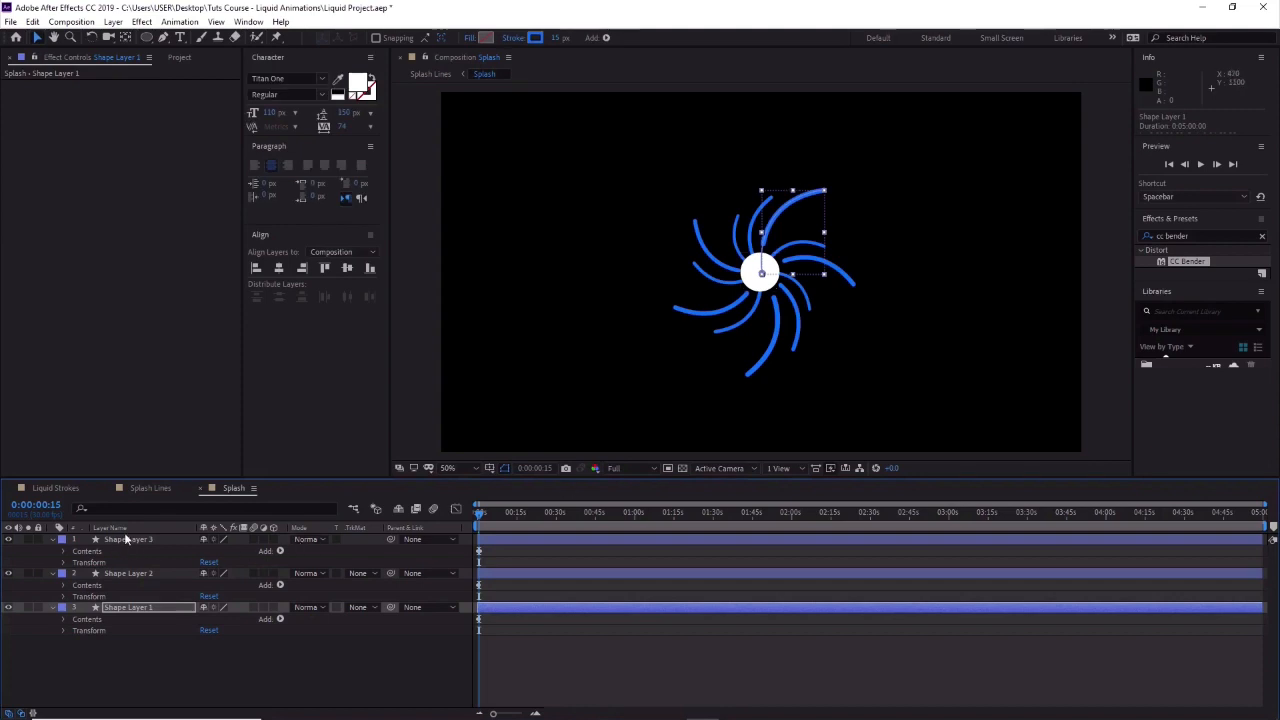
Set the fill color of Shape Layer 3 to 0B72FF and check the recolored splash in the Splash Lines composition.
{"action": "left_click", "coordinate": [124, 539]}
{"action": "left_click", "coordinate": [478, 38]}
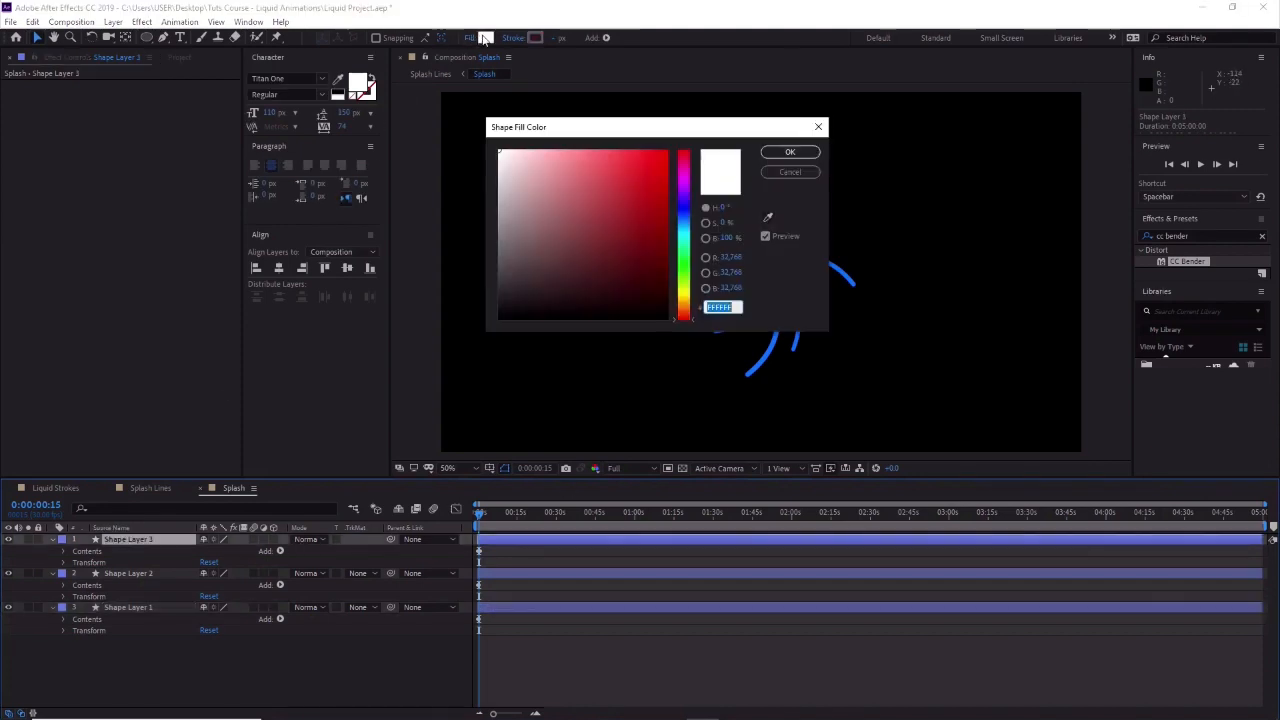
{"action": "type", "text": "0B72FF"}
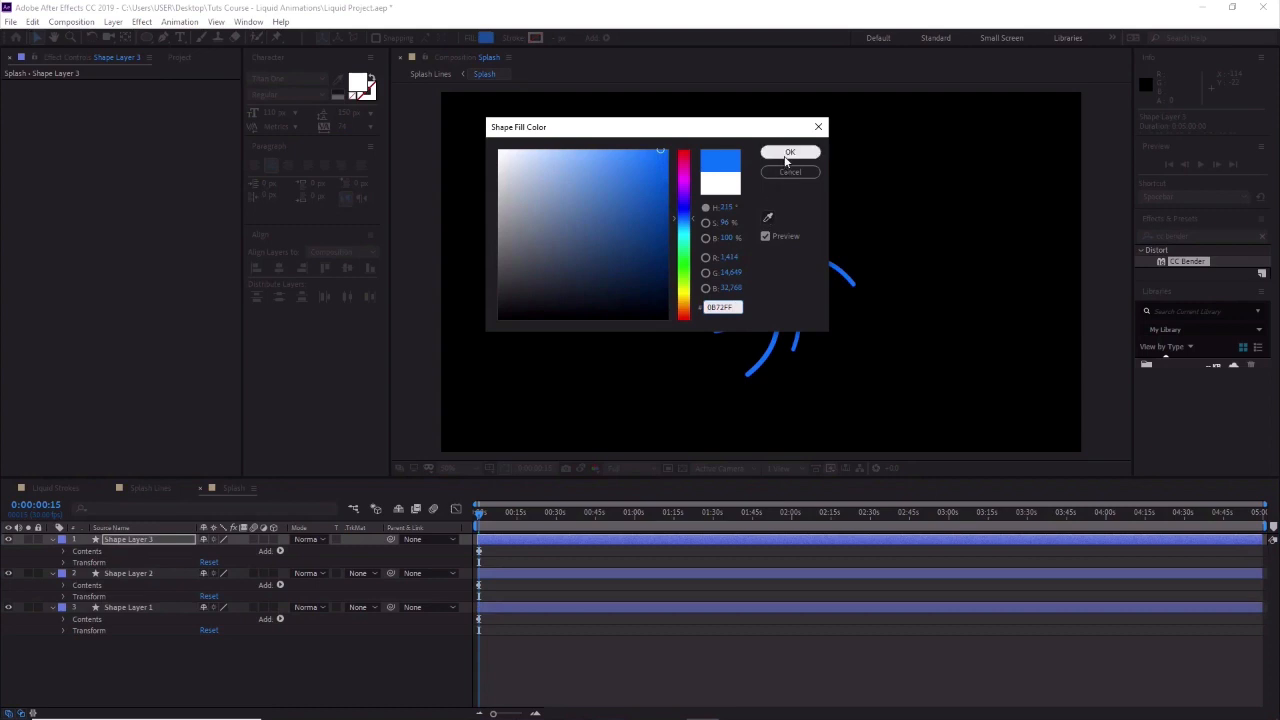
{"action": "left_click", "coordinate": [791, 154]}
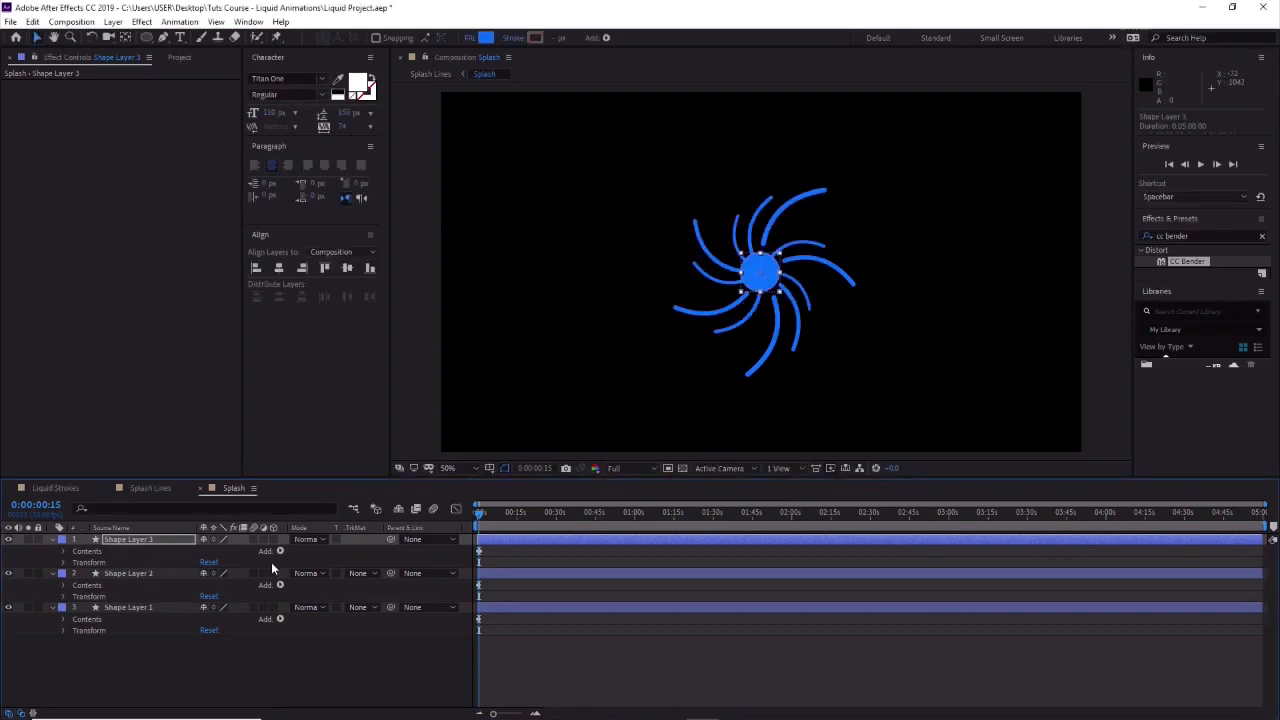
{"action": "left_click", "coordinate": [147, 488]}
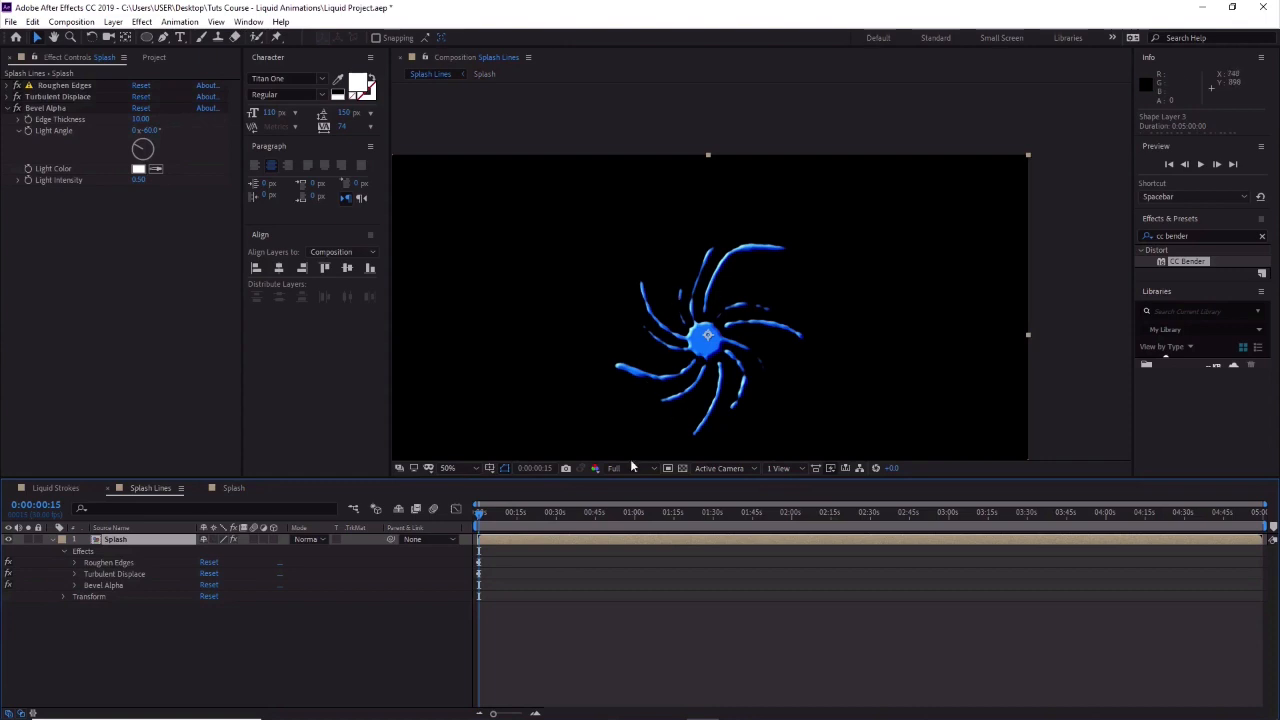
{"action": "mouse_move", "coordinate": [480, 513]}
{"action": "left_mouse_down"}
{"action": "mouse_move", "coordinate": [537, 513]}
{"action": "mouse_move", "coordinate": [464, 523]}
{"action": "mouse_move", "coordinate": [481, 521]}
{"action": "left_mouse_up"}
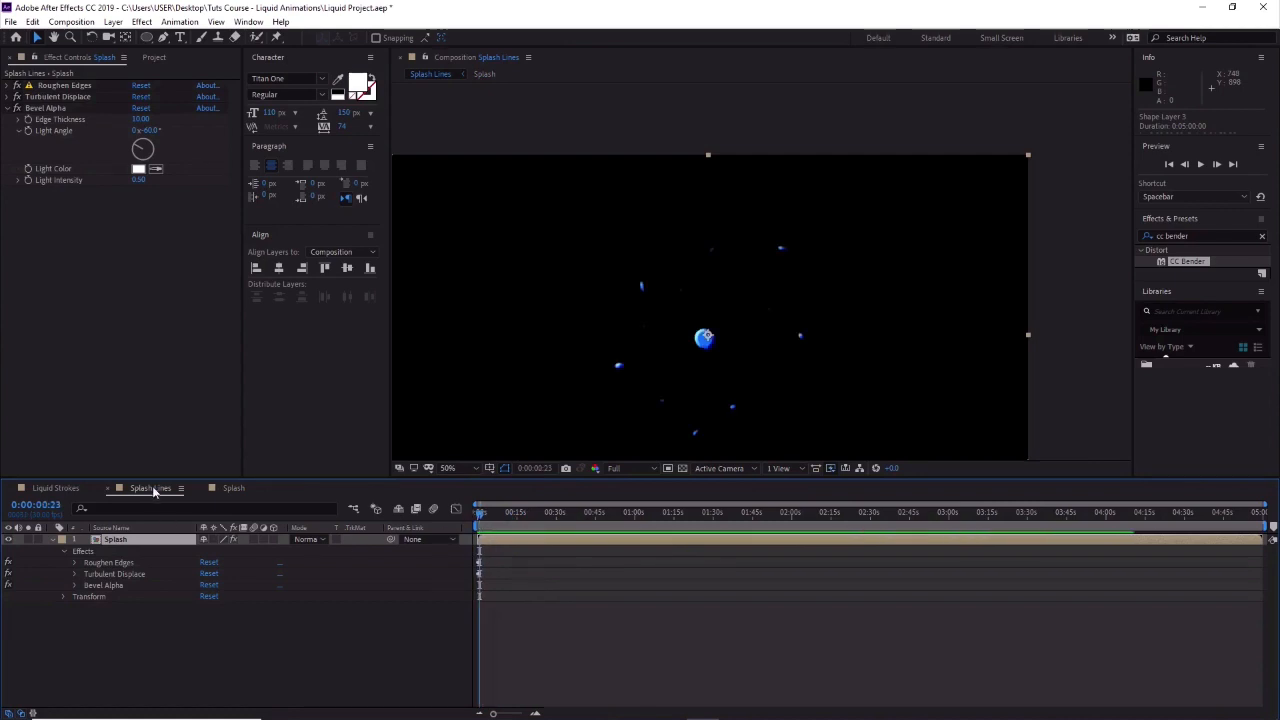
In the Liquid Strokes composition, hide the mask paths and add the Splash Lines composition as the uppermost layer.
{"action": "left_click", "coordinate": [58, 490]}
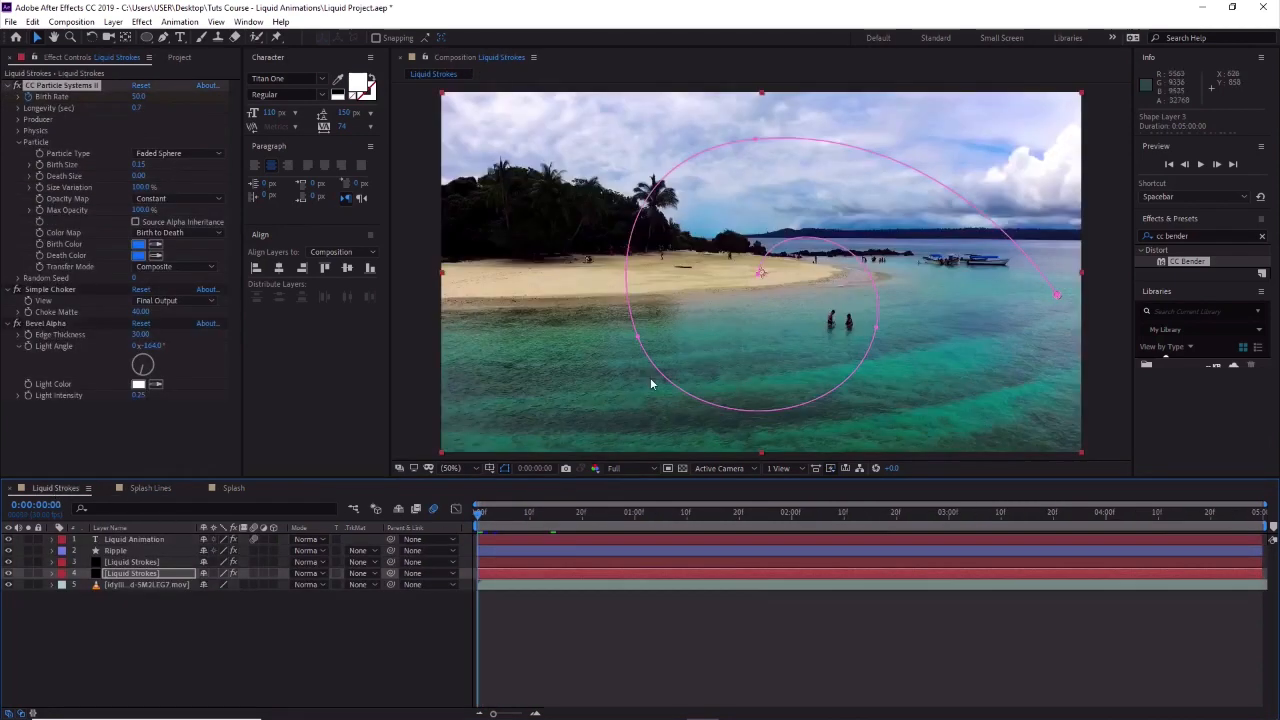
{"action": "left_click", "coordinate": [505, 470]}
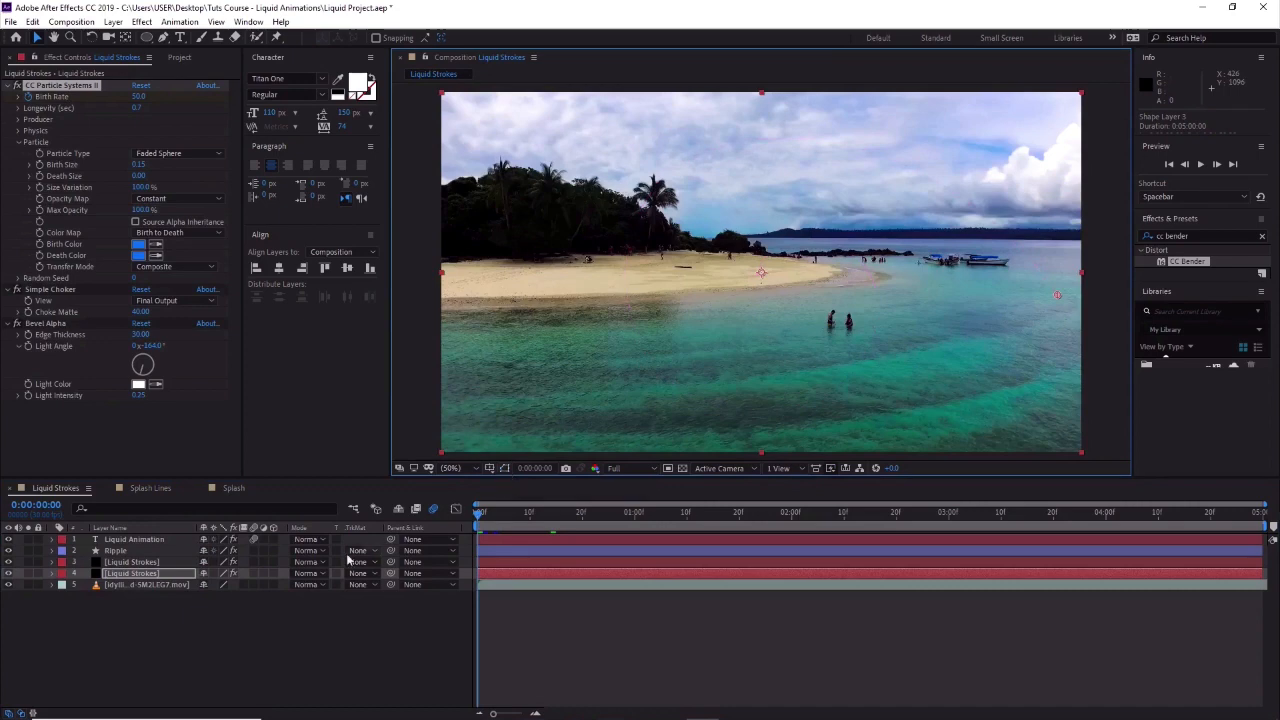
{"action": "left_click", "coordinate": [181, 57]}
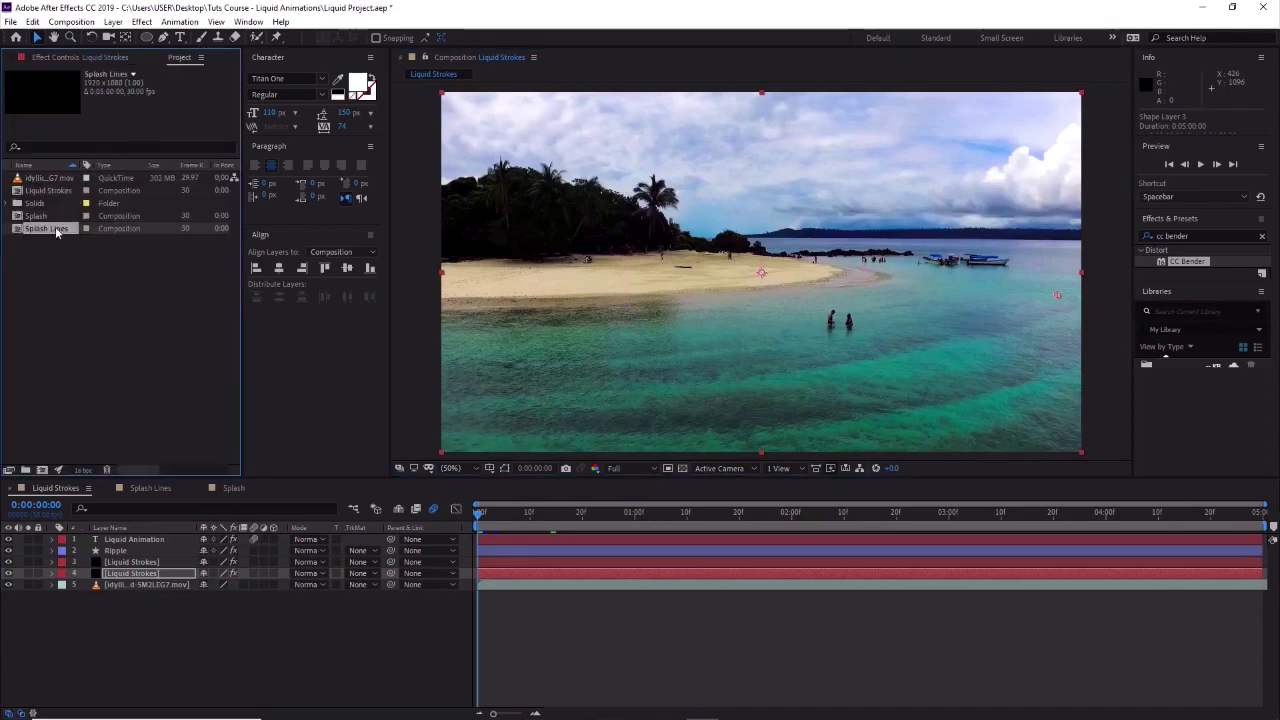
{"action": "left_click_drag", "start_coordinate": [55, 226], "coordinate": [166, 541]}
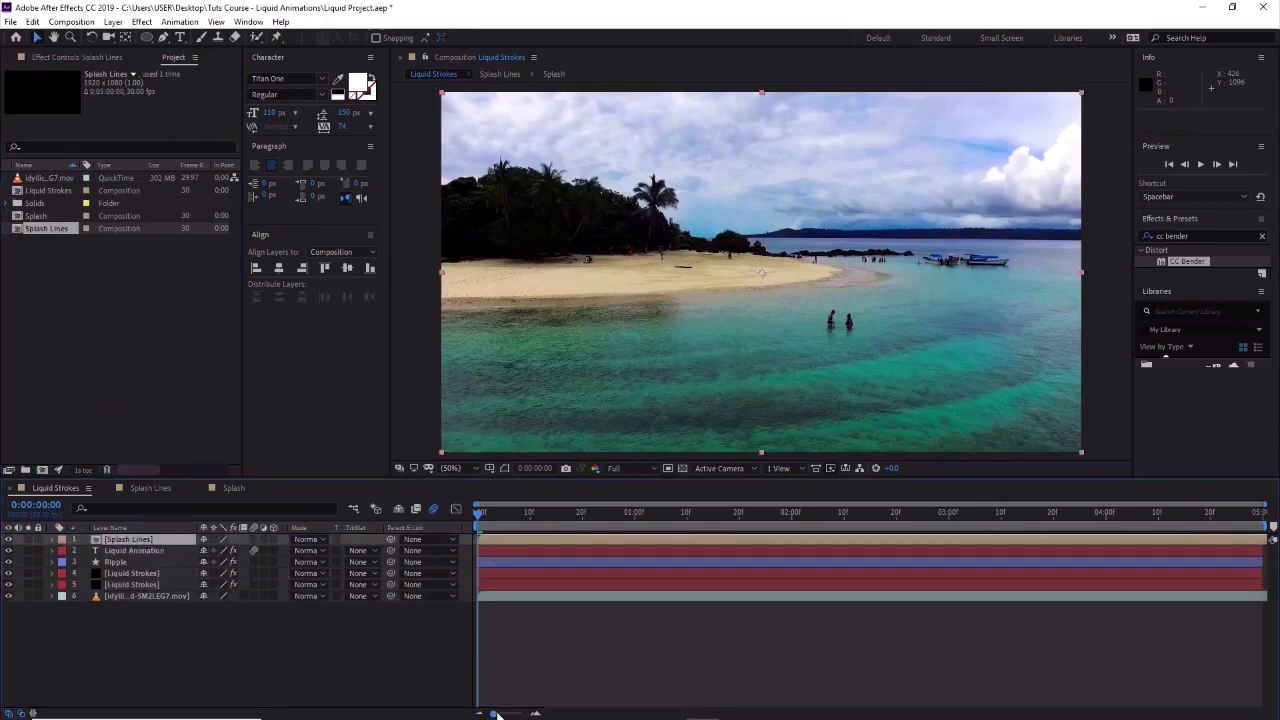
Shift the Splash Lines layer to start at 0:00:01:16, where the liquid strokes meet at the center, and preview the splash timing.
{"action": "left_click_drag", "start_coordinate": [494, 714], "coordinate": [518, 714]}
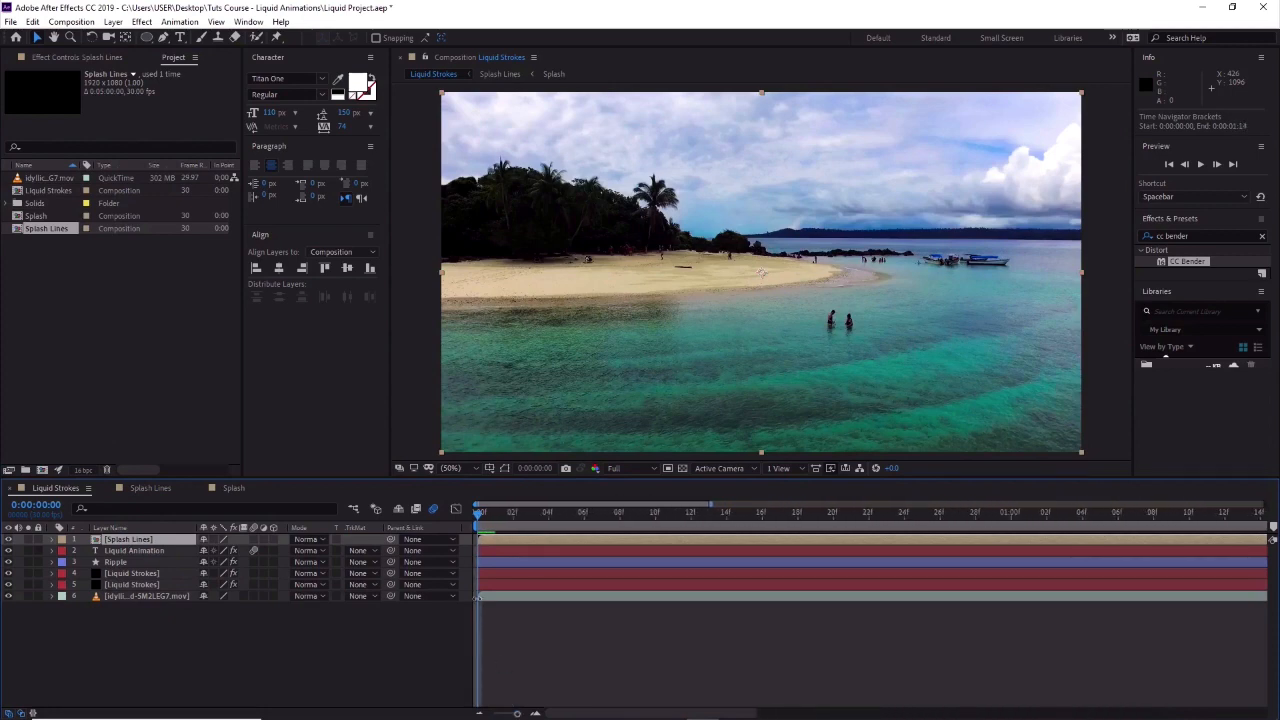
{"action": "left_click_drag", "start_coordinate": [486, 516], "coordinate": [1172, 532]}
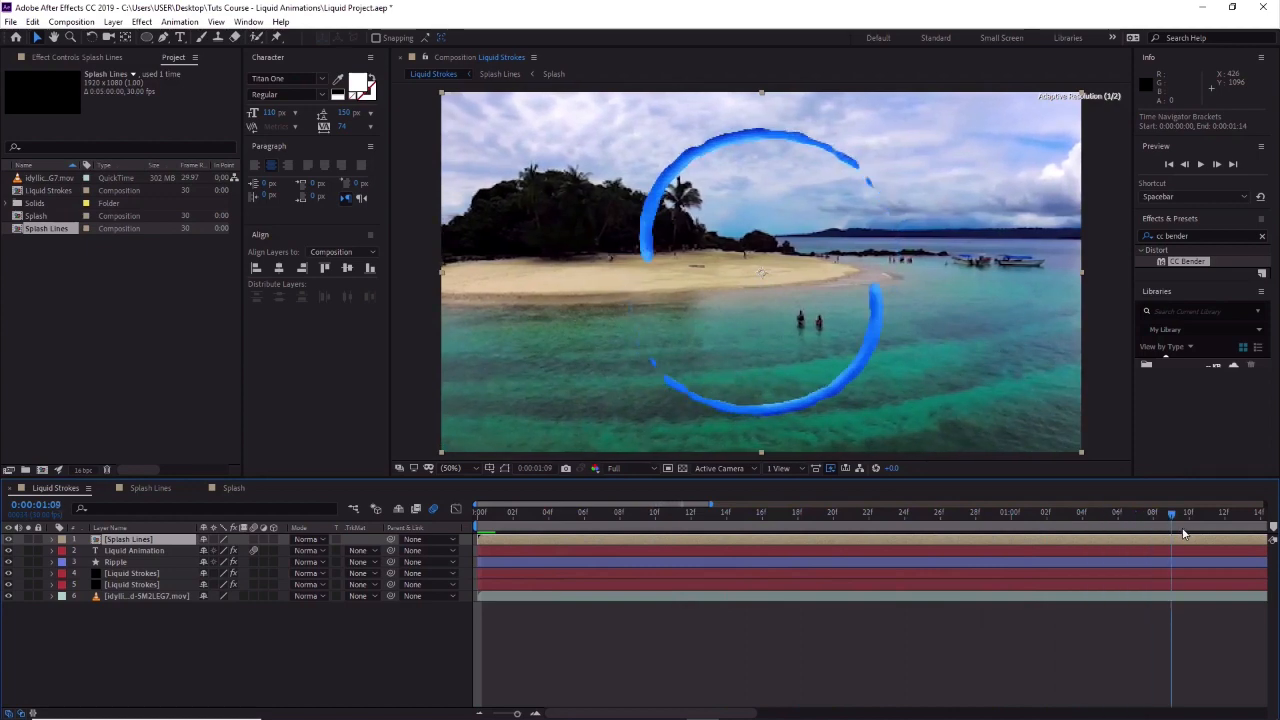
{"action": "left_click_drag", "start_coordinate": [517, 714], "coordinate": [510, 714]}
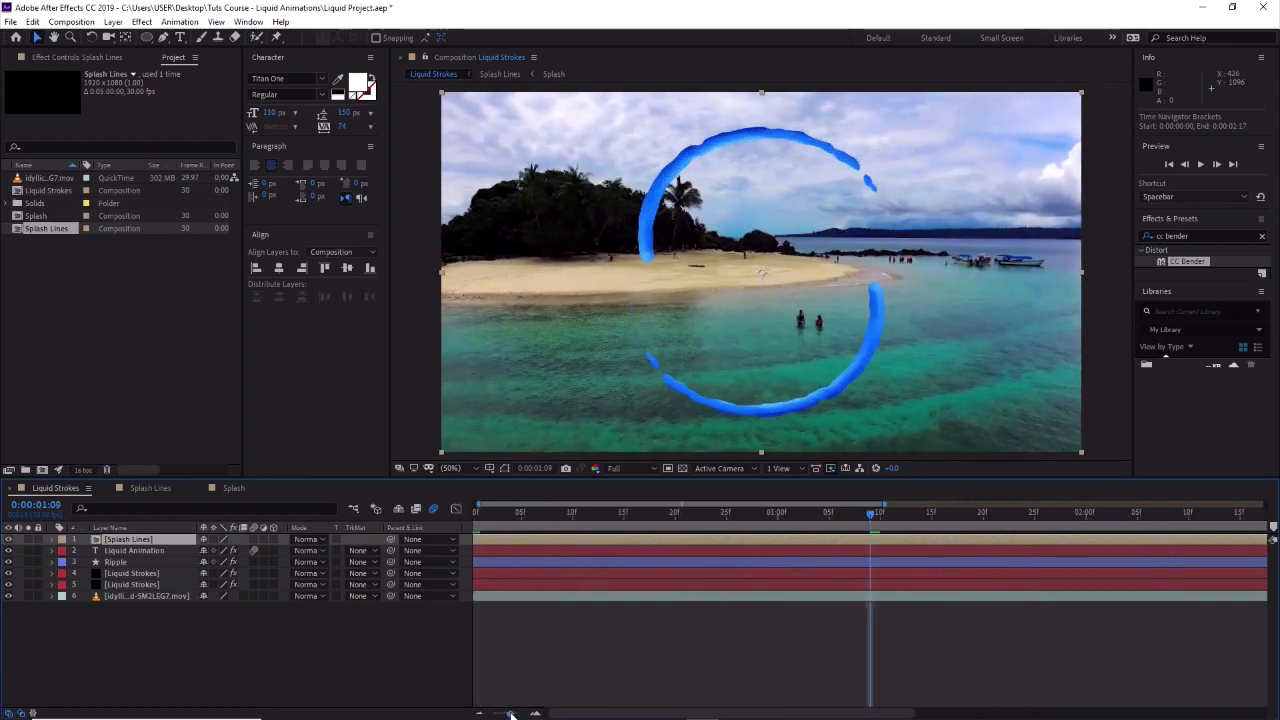
{"action": "mouse_move", "coordinate": [873, 514]}
{"action": "left_mouse_down"}
{"action": "mouse_move", "coordinate": [1031, 519]}
{"action": "mouse_move", "coordinate": [988, 524]}
{"action": "left_mouse_up"}
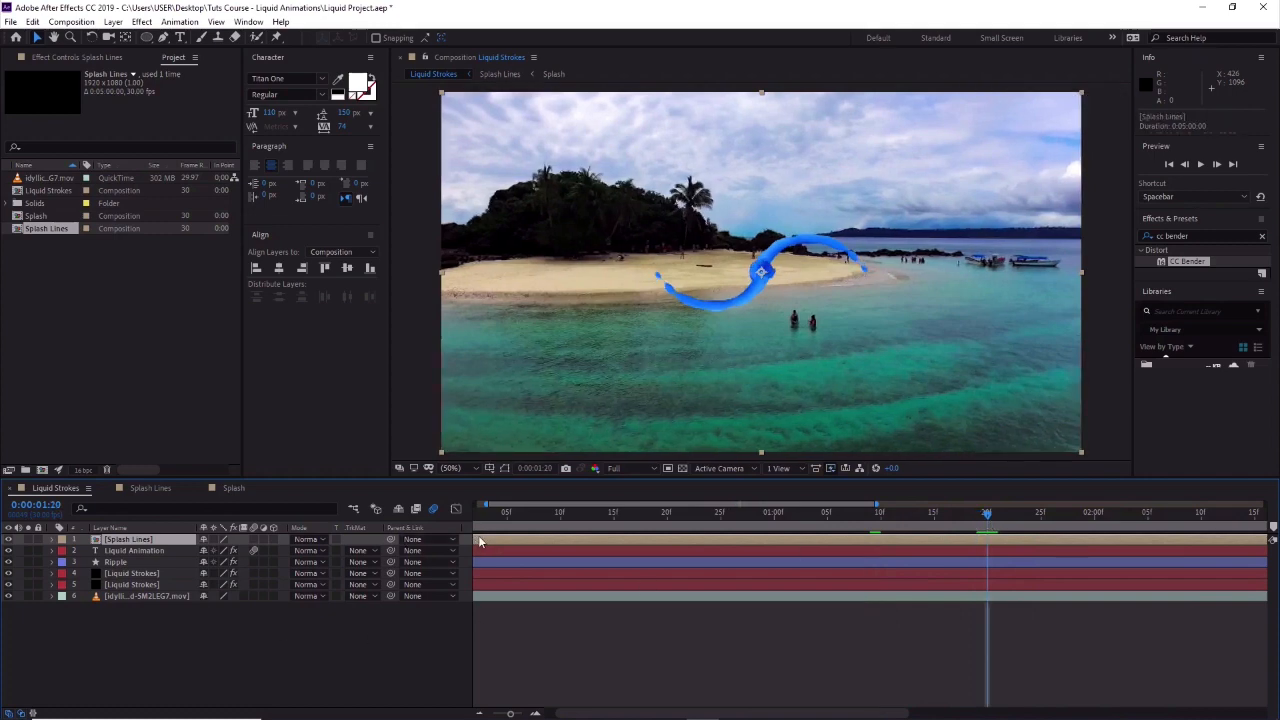
{"action": "mouse_move", "coordinate": [479, 541]}
{"action": "left_mouse_down"}
{"action": "mouse_move", "coordinate": [986, 535]}
{"action": "mouse_move", "coordinate": [932, 538]}
{"action": "mouse_move", "coordinate": [969, 540]}
{"action": "mouse_move", "coordinate": [977, 517]}
{"action": "mouse_move", "coordinate": [880, 517]}
{"action": "left_mouse_up"}
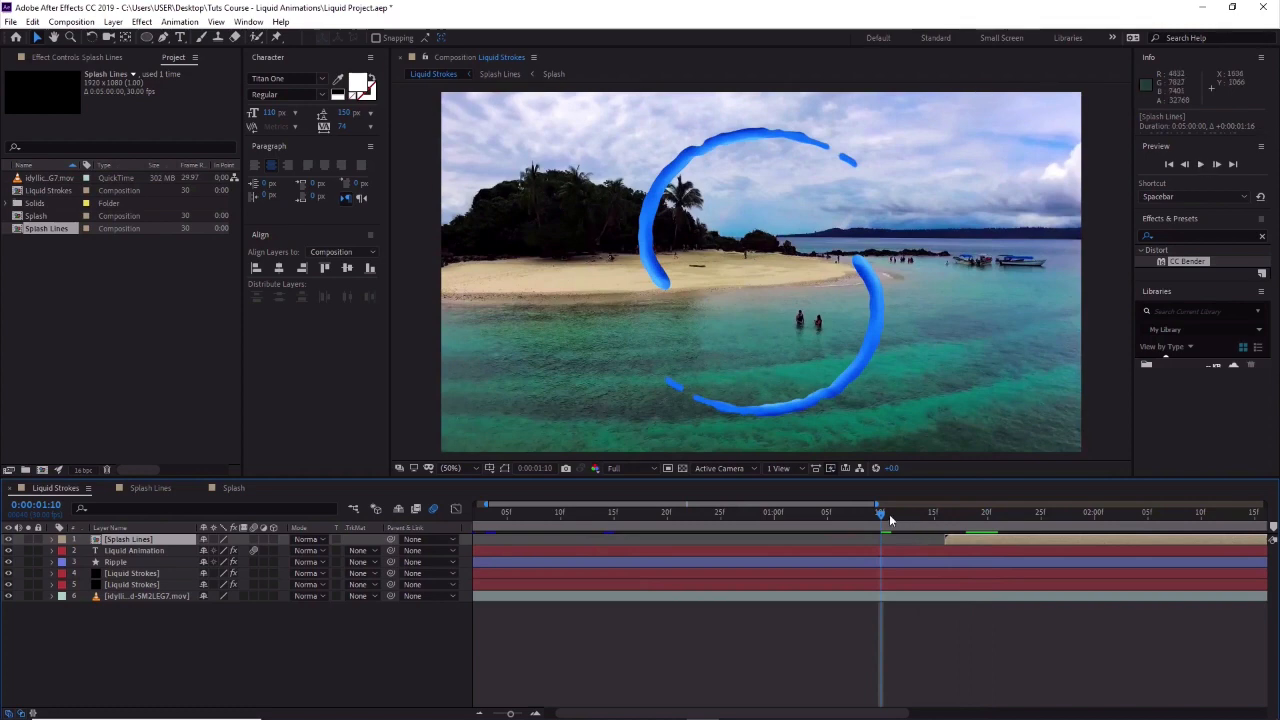
{"action": "mouse_move", "coordinate": [880, 517]}
{"action": "left_mouse_down"}
{"action": "mouse_move", "coordinate": [1240, 525]}
{"action": "mouse_move", "coordinate": [980, 537]}
{"action": "mouse_move", "coordinate": [1070, 535]}
{"action": "mouse_move", "coordinate": [1046, 535]}
{"action": "left_mouse_up"}
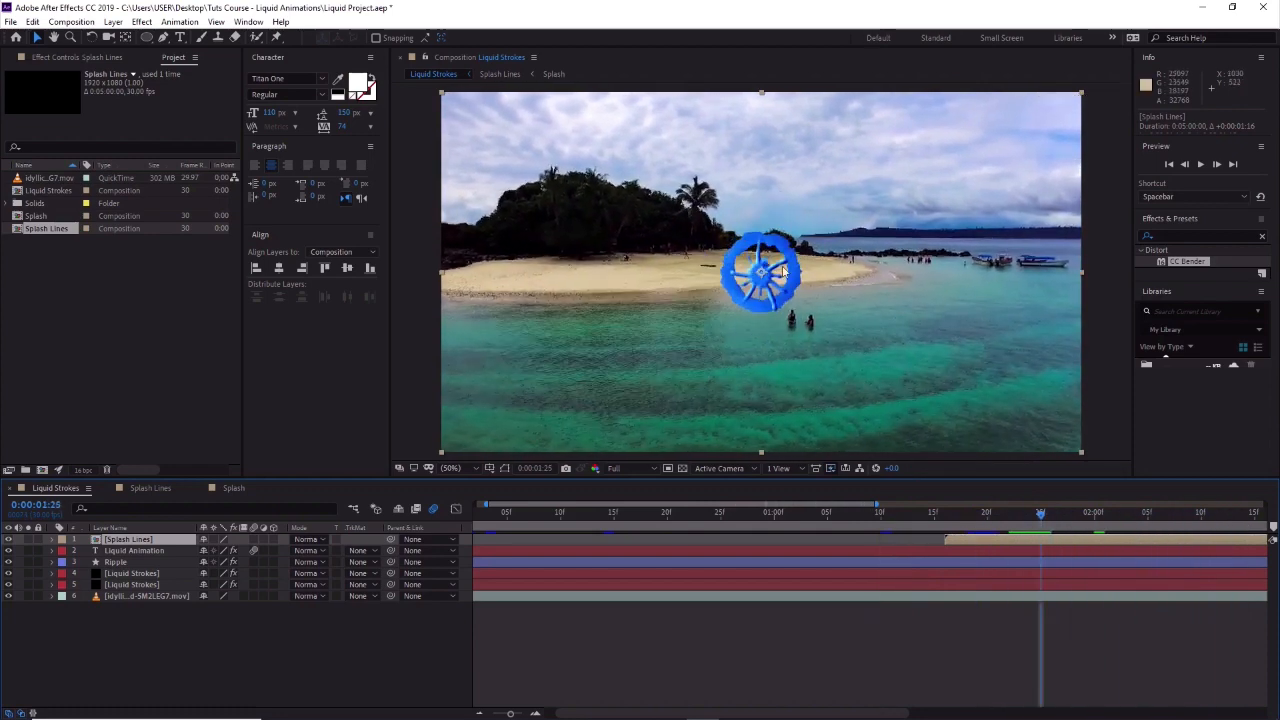
Duplicate the Ripple layer and look through the copy's contents and effects in the timeline.
{"action": "left_click", "coordinate": [125, 564]}
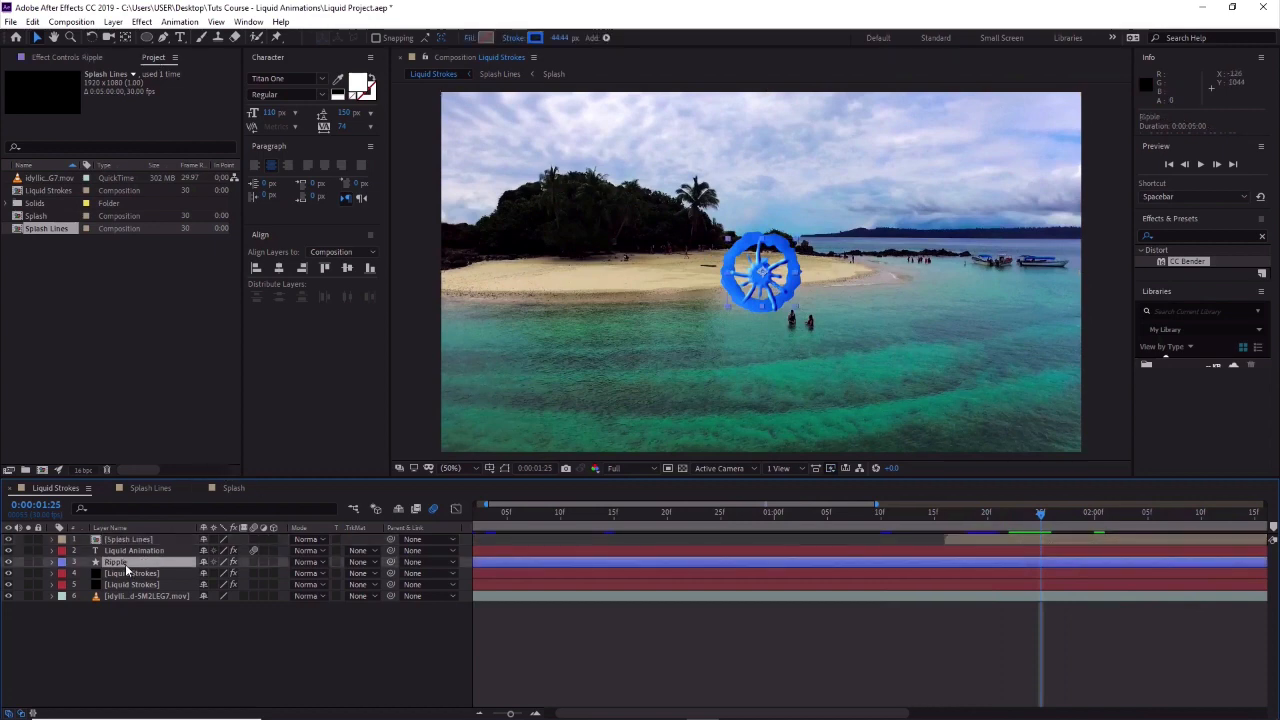
{"action": "key", "text": "ctrl+d"}
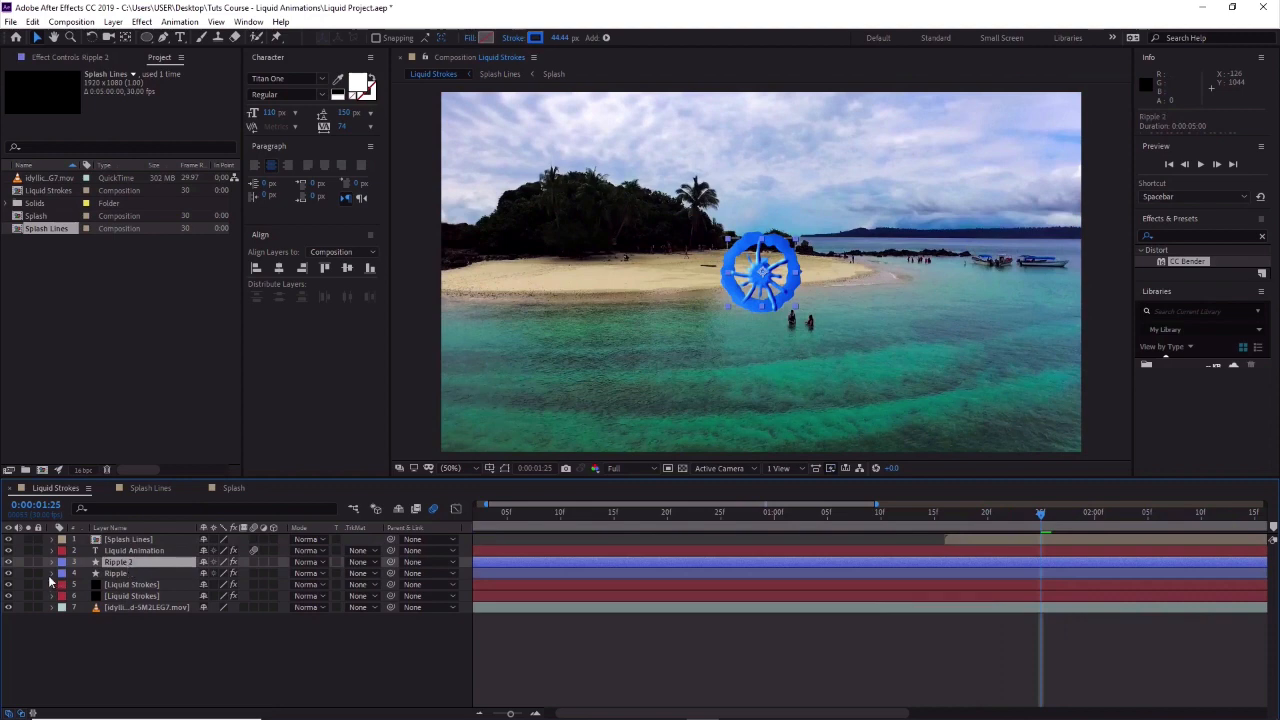
{"action": "left_click", "coordinate": [51, 563]}
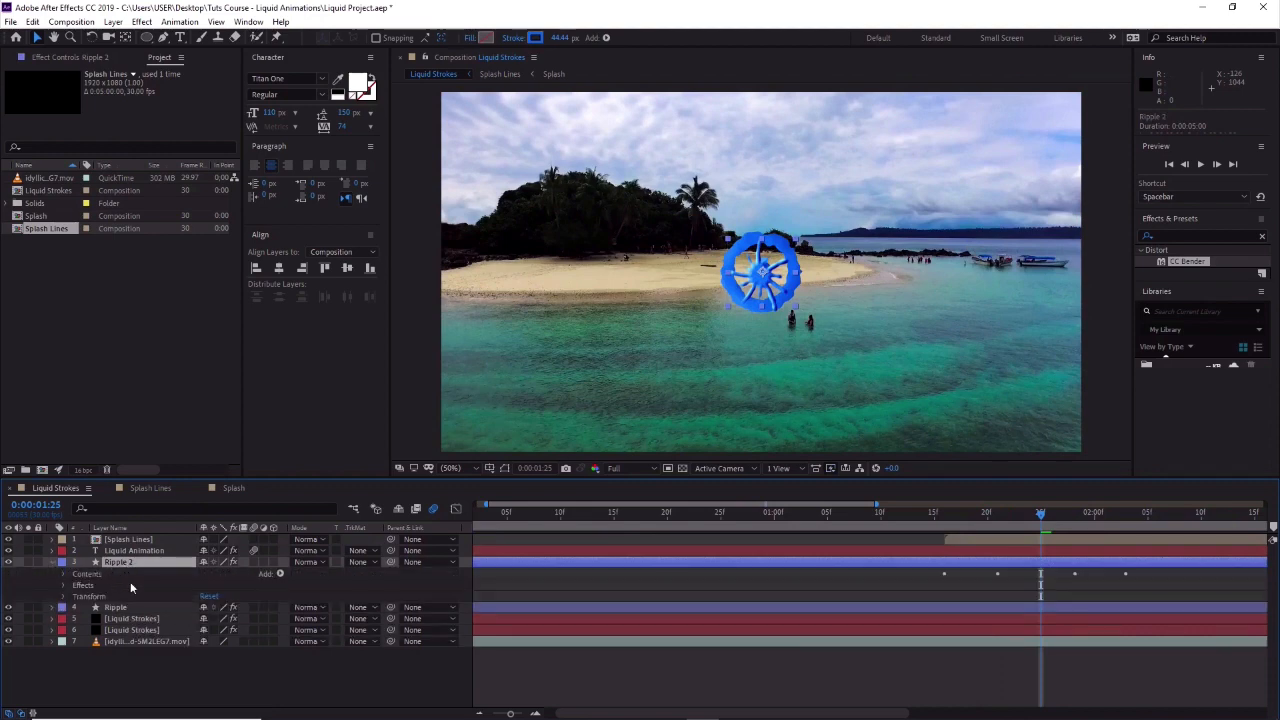
{"action": "left_click", "coordinate": [87, 578]}
{"action": "left_click", "coordinate": [63, 575]}
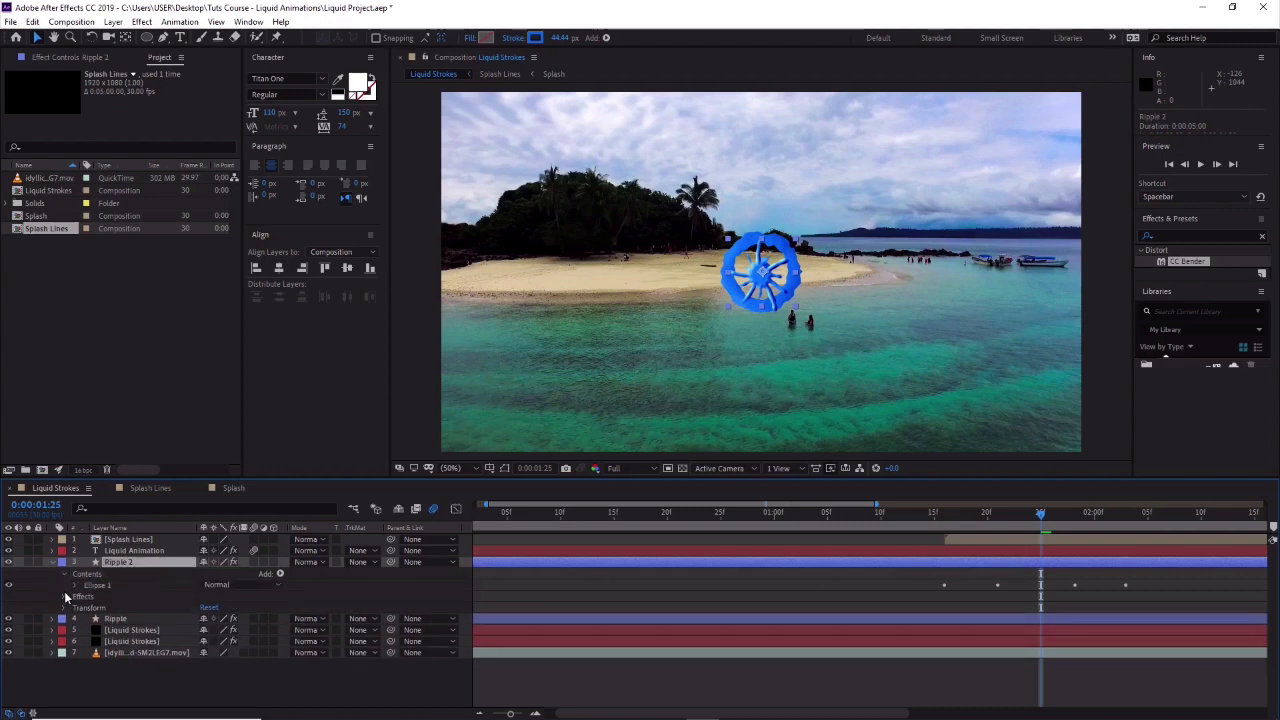
{"action": "left_click", "coordinate": [63, 596]}
{"action": "left_click", "coordinate": [62, 594]}
{"action": "left_click", "coordinate": [63, 575]}
Set the Roughen Edges Border of the Ripple 2 layer to 20.
{"action": "left_click", "coordinate": [95, 57]}
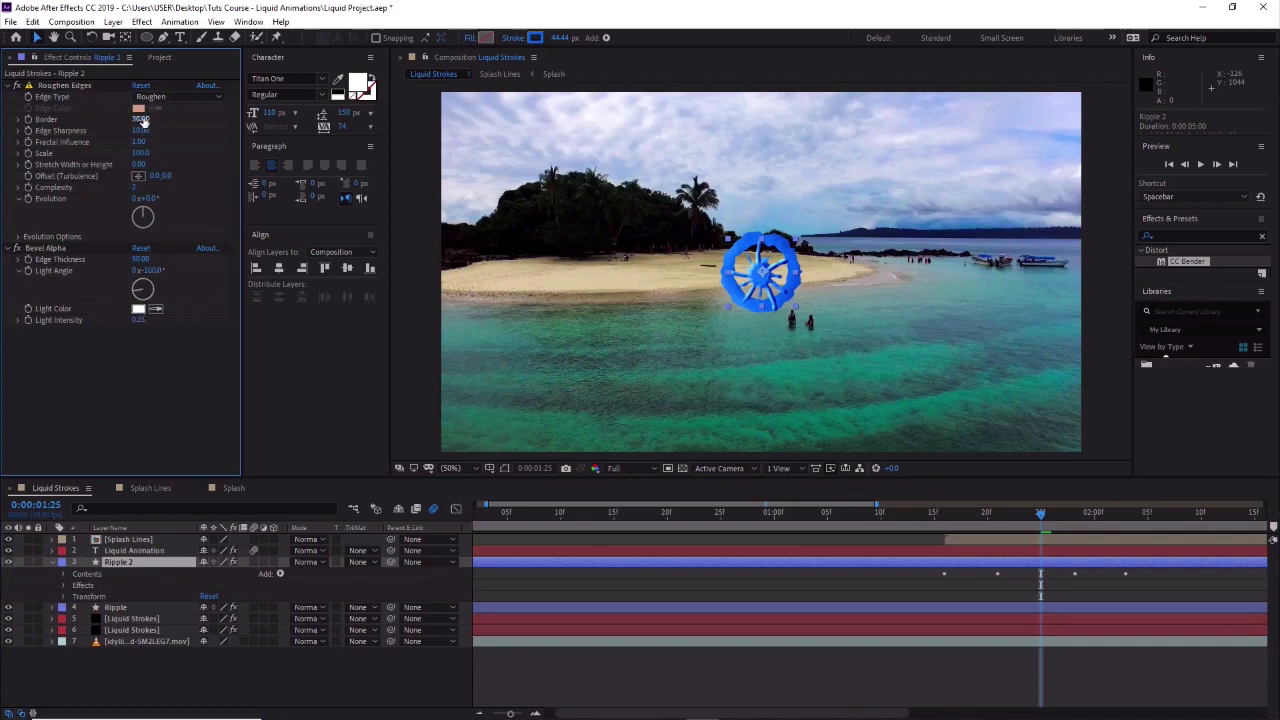
{"action": "left_click", "coordinate": [141, 119]}
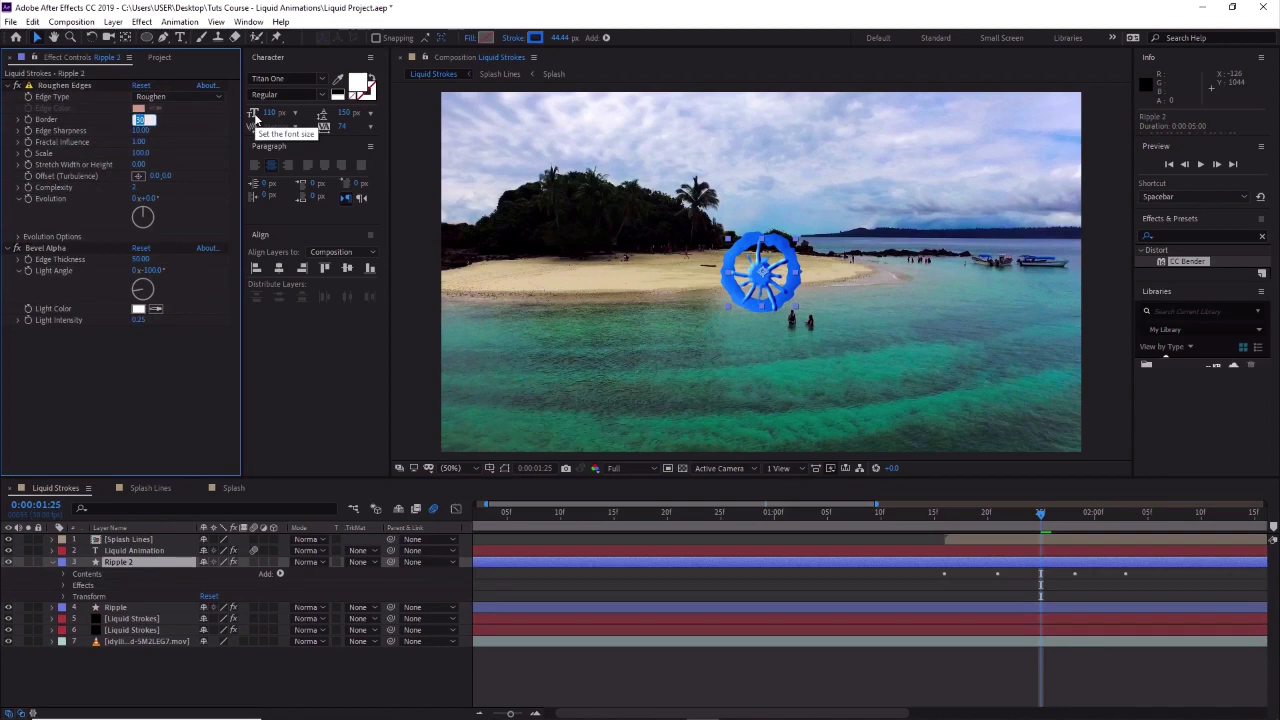
{"action": "type", "text": "20"}
{"action": "key", "text": "Return"}
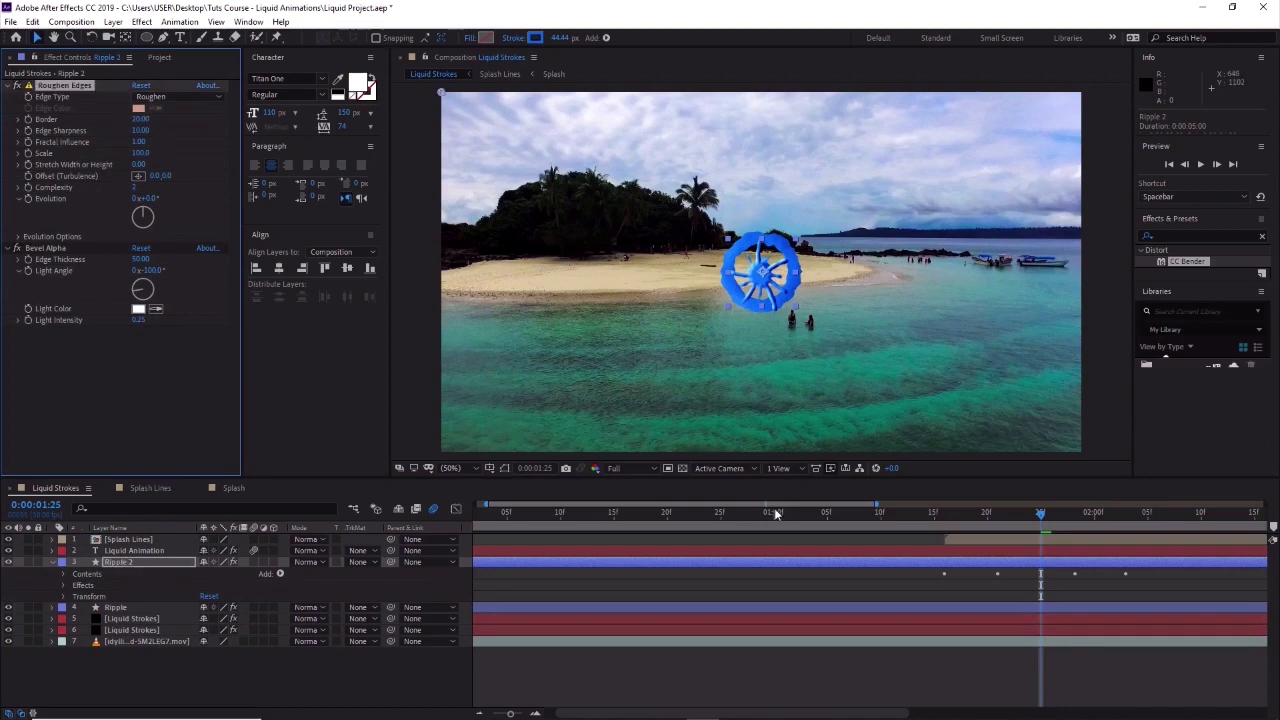
Shift the Ripple 2 layer six frames earlier and preview the ripple timing from 0:00:01:08 and 0:00:01:15.
{"action": "left_click", "coordinate": [935, 562]}
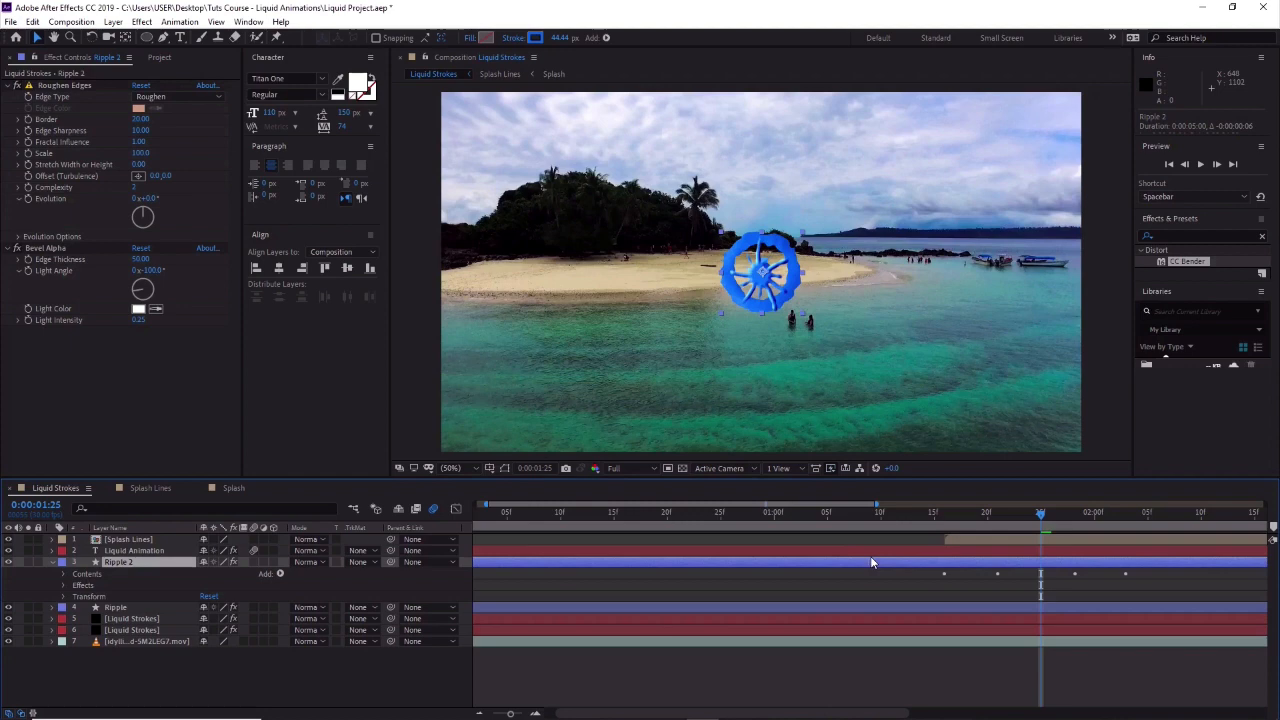
{"action": "left_click_drag", "start_coordinate": [935, 562], "coordinate": [871, 562]}
{"action": "mouse_move", "coordinate": [1033, 516]}
{"action": "left_mouse_down"}
{"action": "mouse_move", "coordinate": [849, 522]}
{"action": "mouse_move", "coordinate": [1108, 545]}
{"action": "mouse_move", "coordinate": [862, 537]}
{"action": "left_mouse_up"}
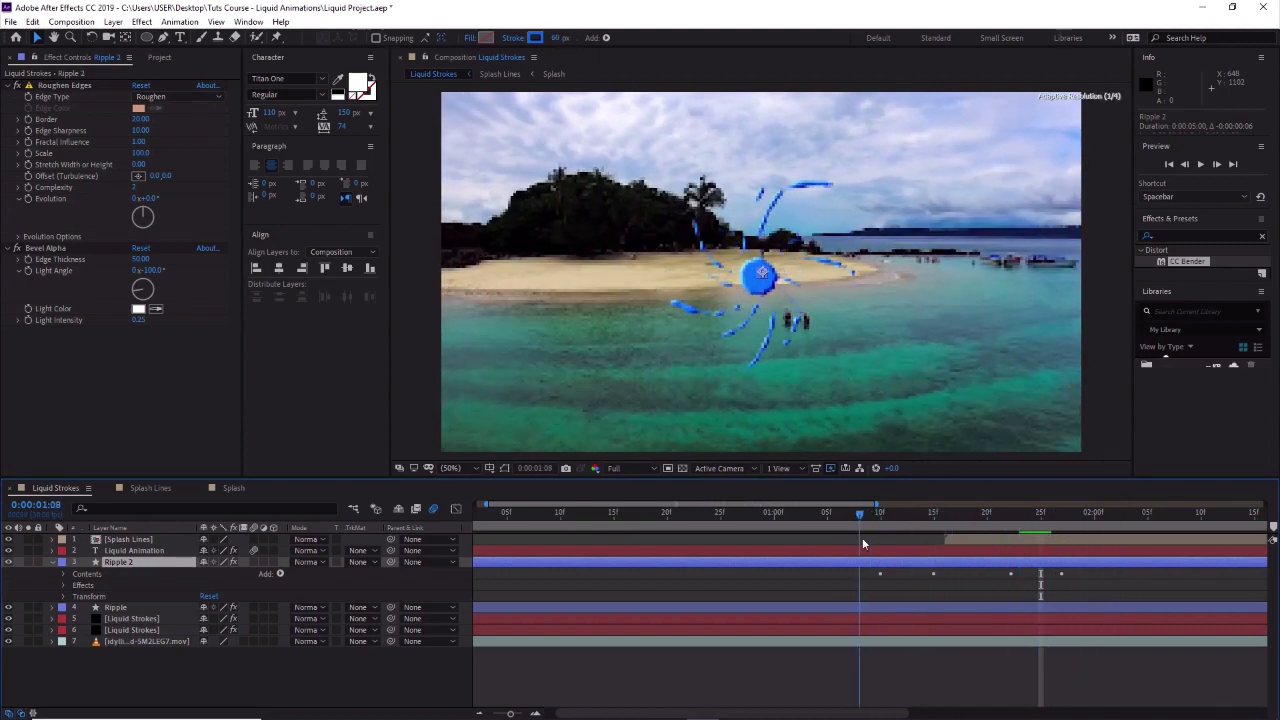
{"action": "left_click", "coordinate": [1199, 164]}
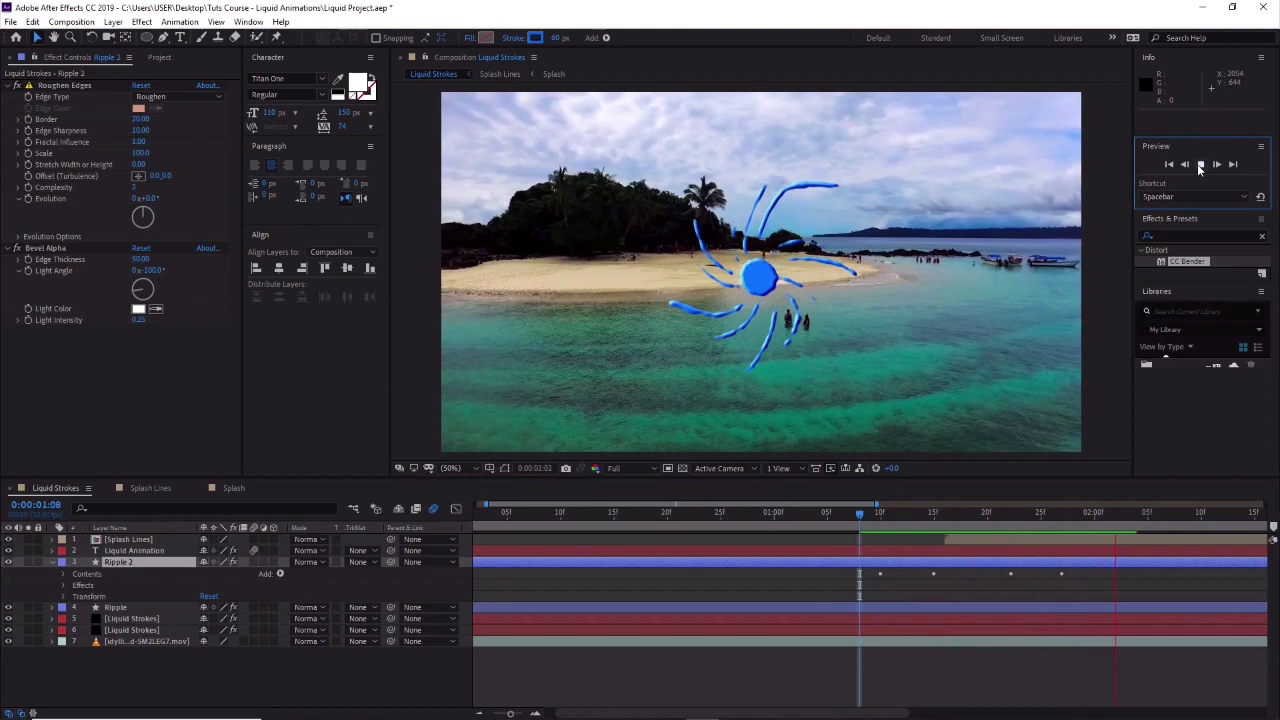
{"action": "left_click", "coordinate": [933, 512]}
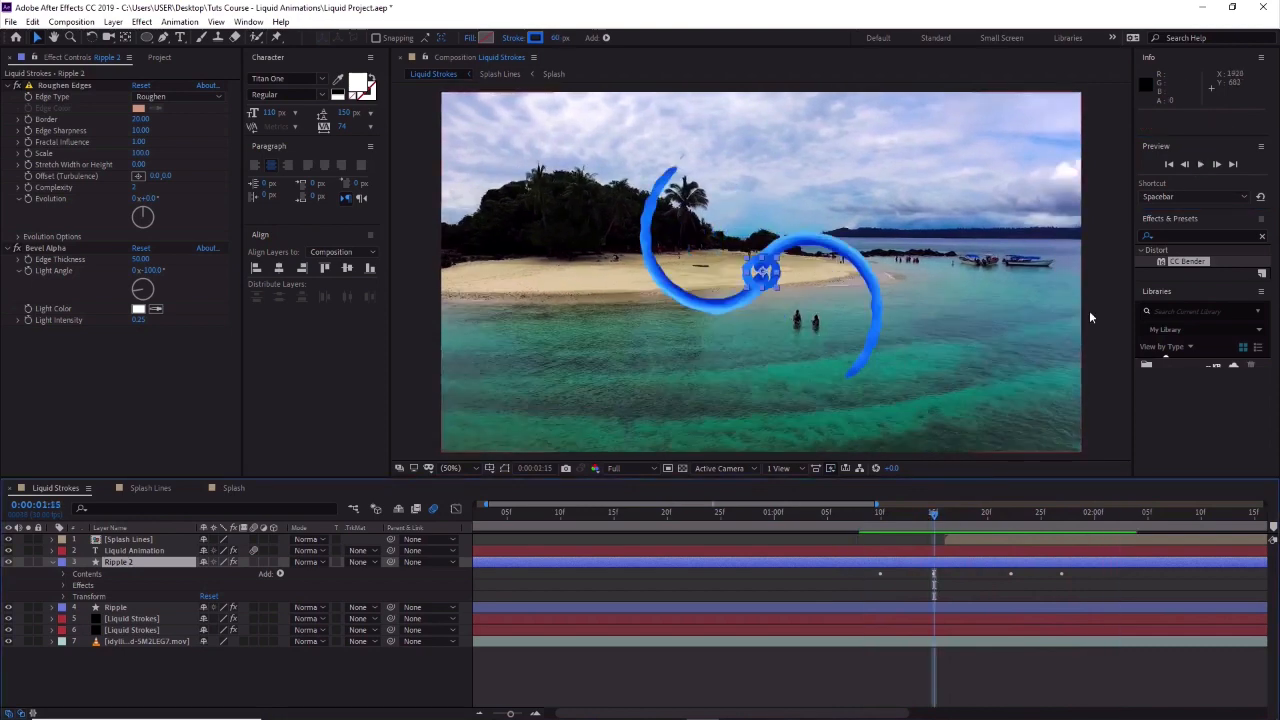
{"action": "left_click", "coordinate": [1199, 165]}
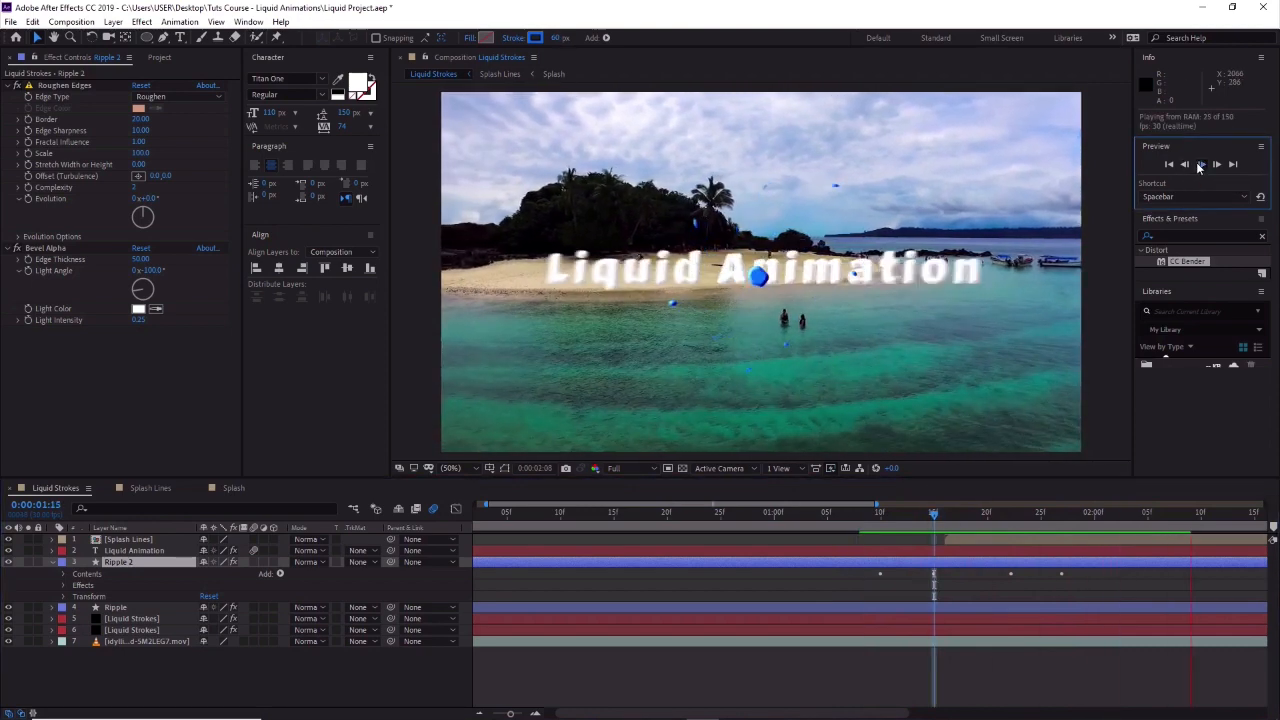
Shift the Splash Lines layer to start at 0:00:01:06 and check the splash against the ripples at 0:00:01:18.
{"action": "mouse_move", "coordinate": [1188, 513]}
{"action": "left_mouse_down"}
{"action": "mouse_move", "coordinate": [886, 513]}
{"action": "mouse_move", "coordinate": [1094, 512]}
{"action": "left_mouse_up"}
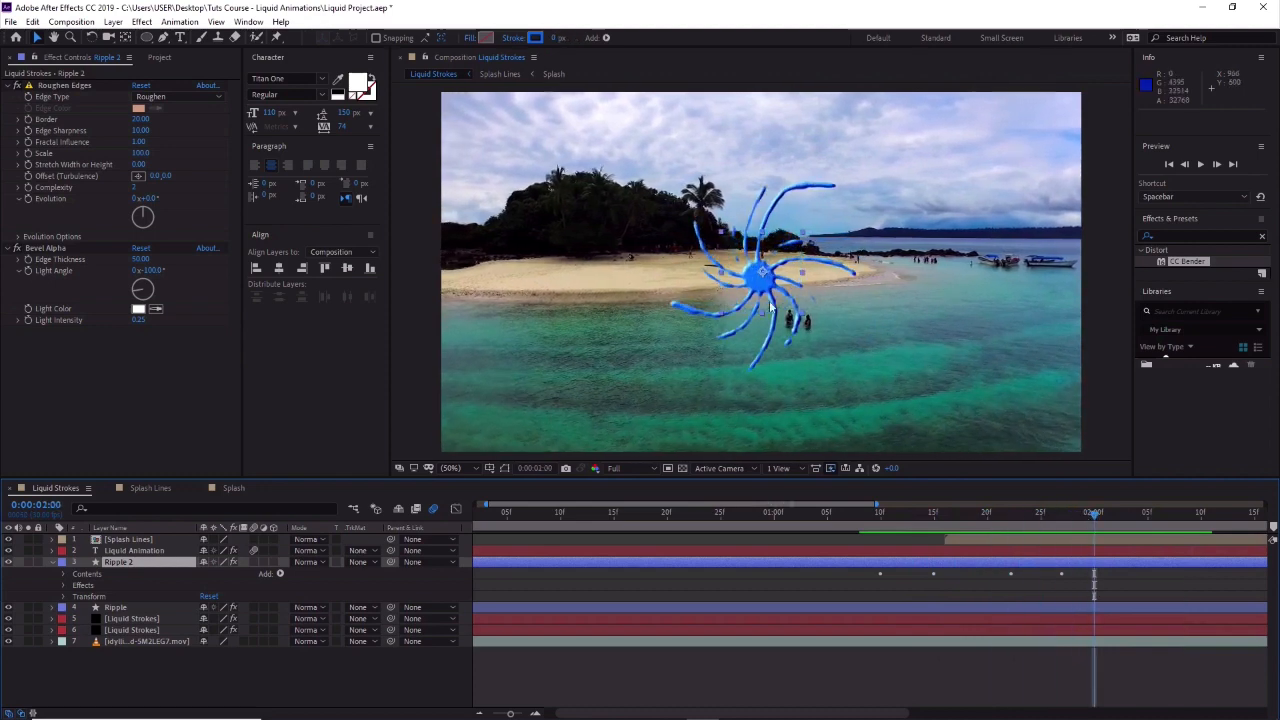
{"action": "left_click_drag", "start_coordinate": [1001, 538], "coordinate": [940, 539]}
{"action": "left_click_drag", "start_coordinate": [1091, 510], "coordinate": [965, 521]}
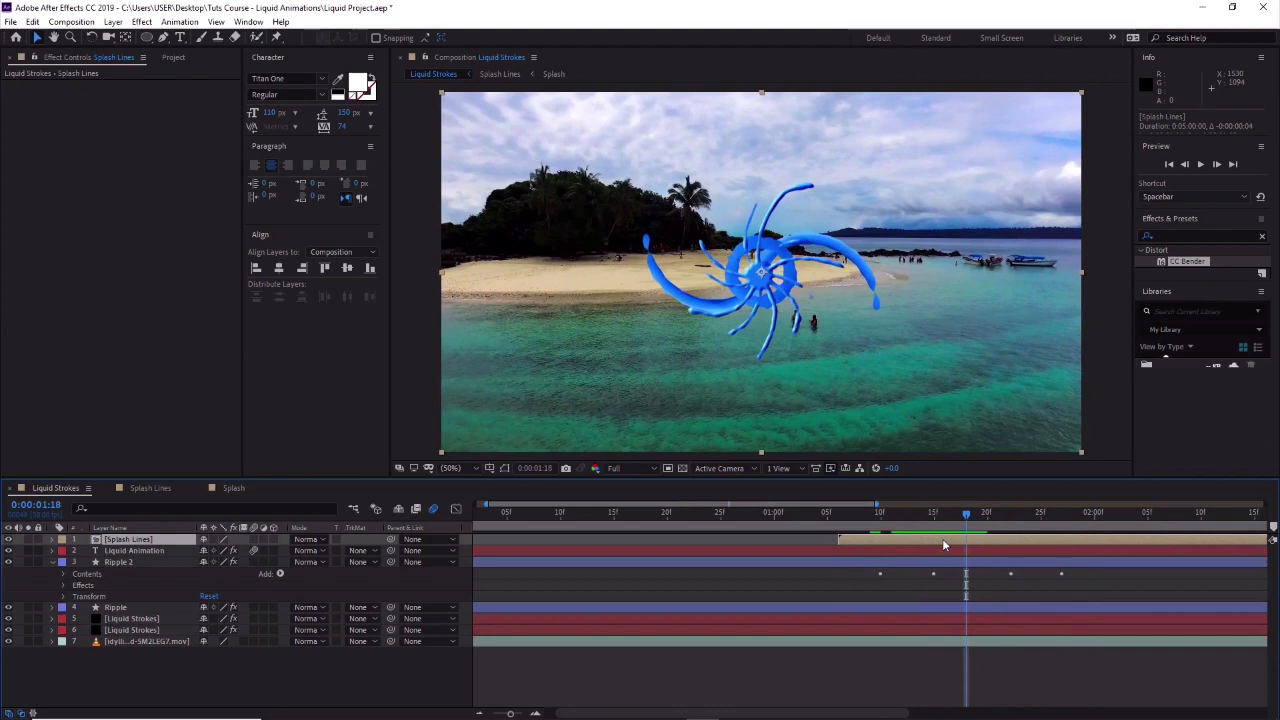
Move the Splash Lines, Ripple 2 and Ripple layers together four frames later, with Splash Lines starting at 0:00:01:10, and collapse Ripple 2.
{"action": "left_click", "coordinate": [682, 563], "text": "ctrl"}
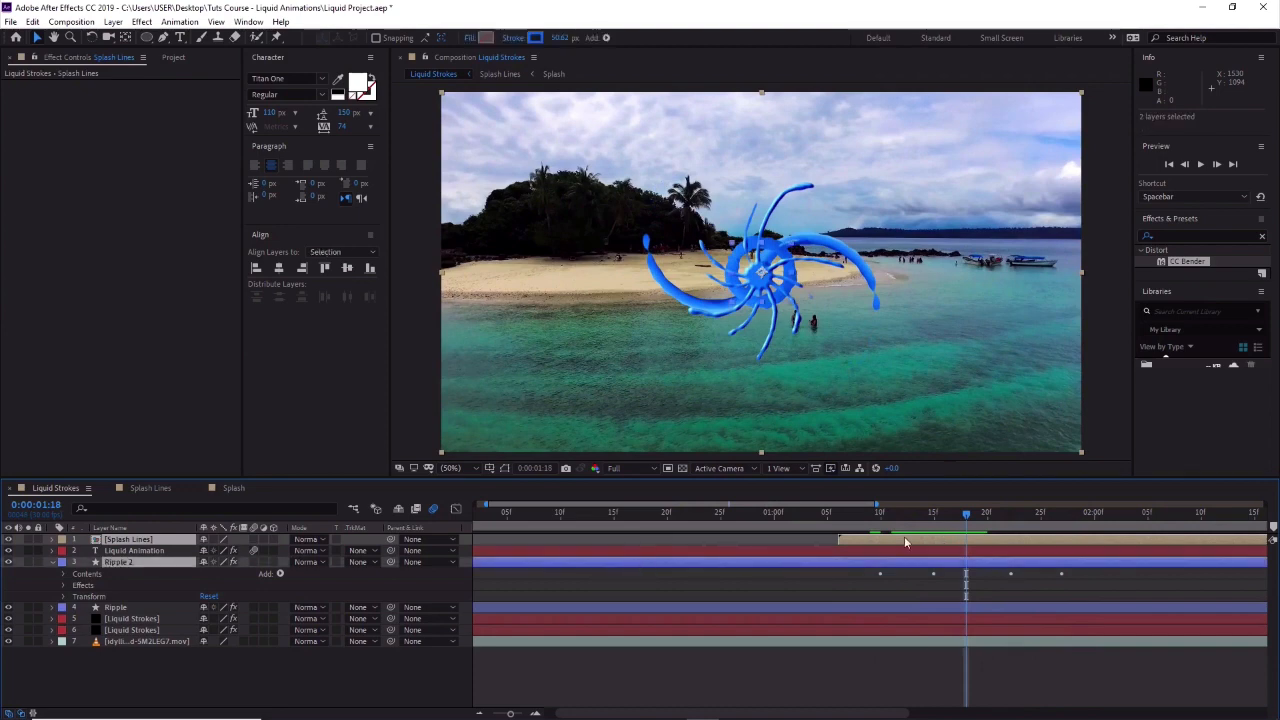
{"action": "left_click_drag", "start_coordinate": [905, 536], "coordinate": [968, 535]}
{"action": "key", "text": "ctrl+z"}
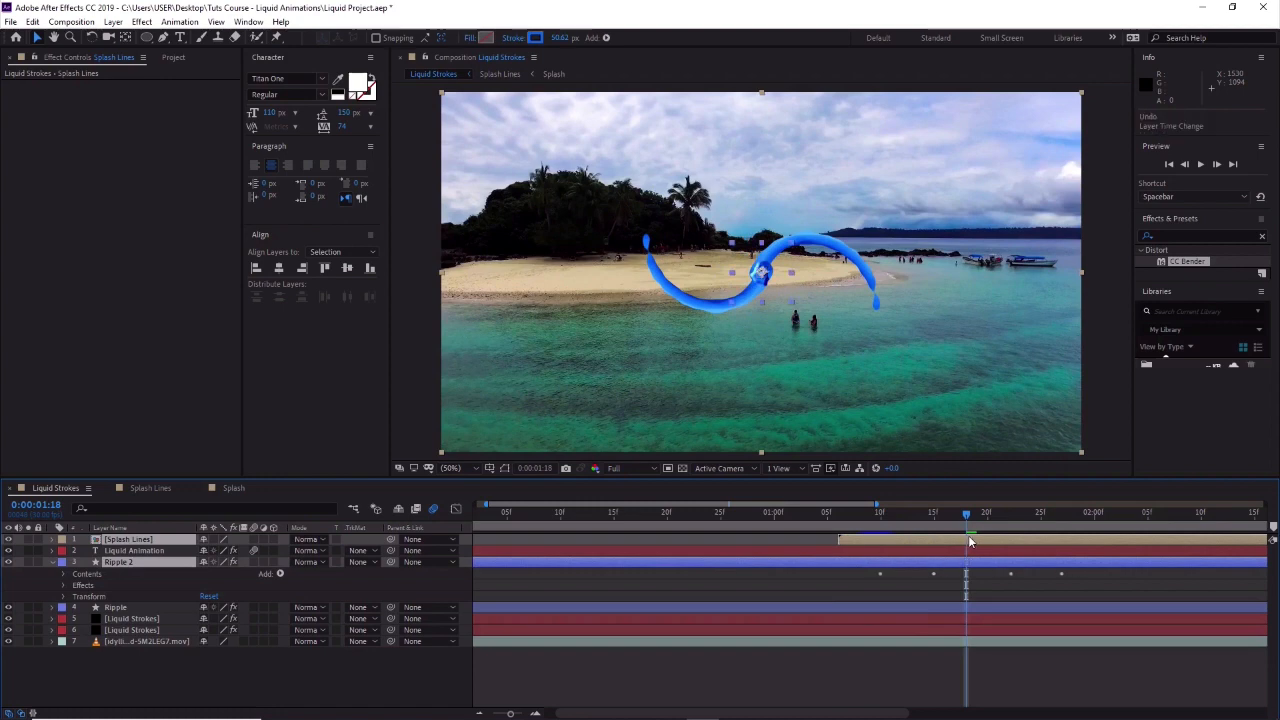
{"action": "left_click", "coordinate": [124, 610], "text": "ctrl"}
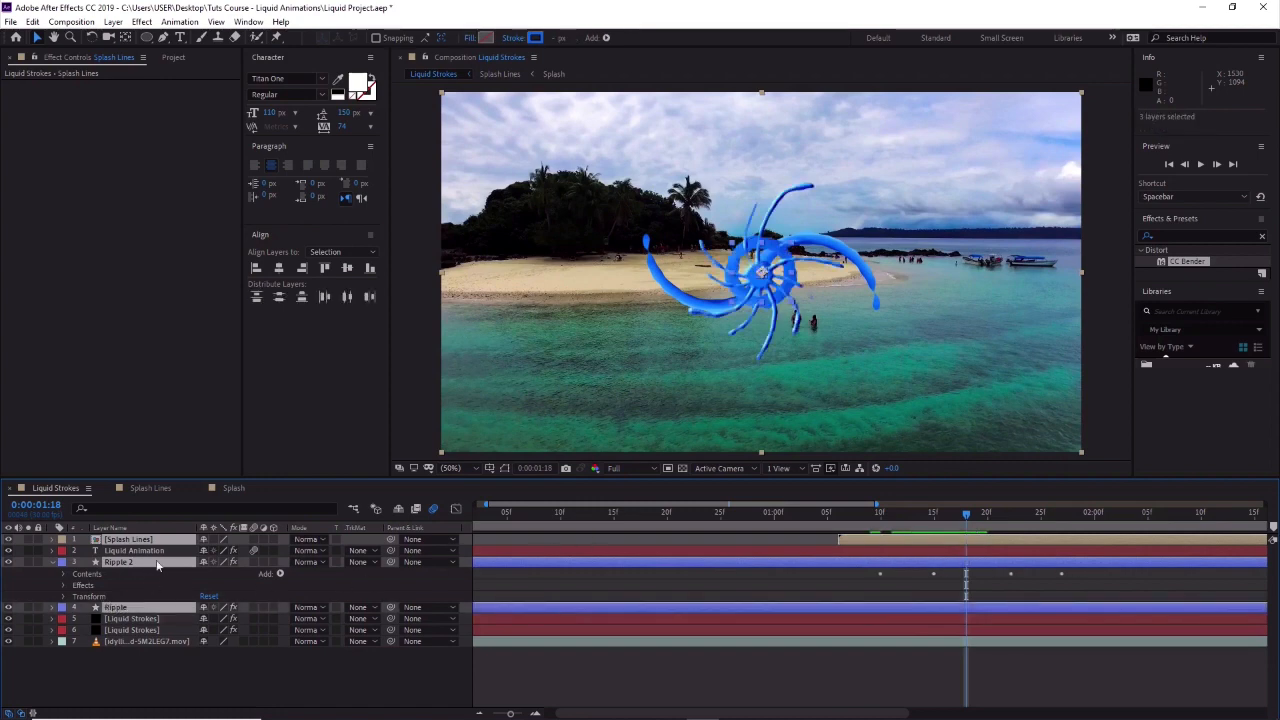
{"action": "mouse_move", "coordinate": [904, 536]}
{"action": "left_mouse_down"}
{"action": "mouse_move", "coordinate": [940, 536]}
{"action": "mouse_move", "coordinate": [881, 519]}
{"action": "mouse_move", "coordinate": [1193, 515]}
{"action": "mouse_move", "coordinate": [940, 540]}
{"action": "mouse_move", "coordinate": [1046, 537]}
{"action": "left_mouse_up"}
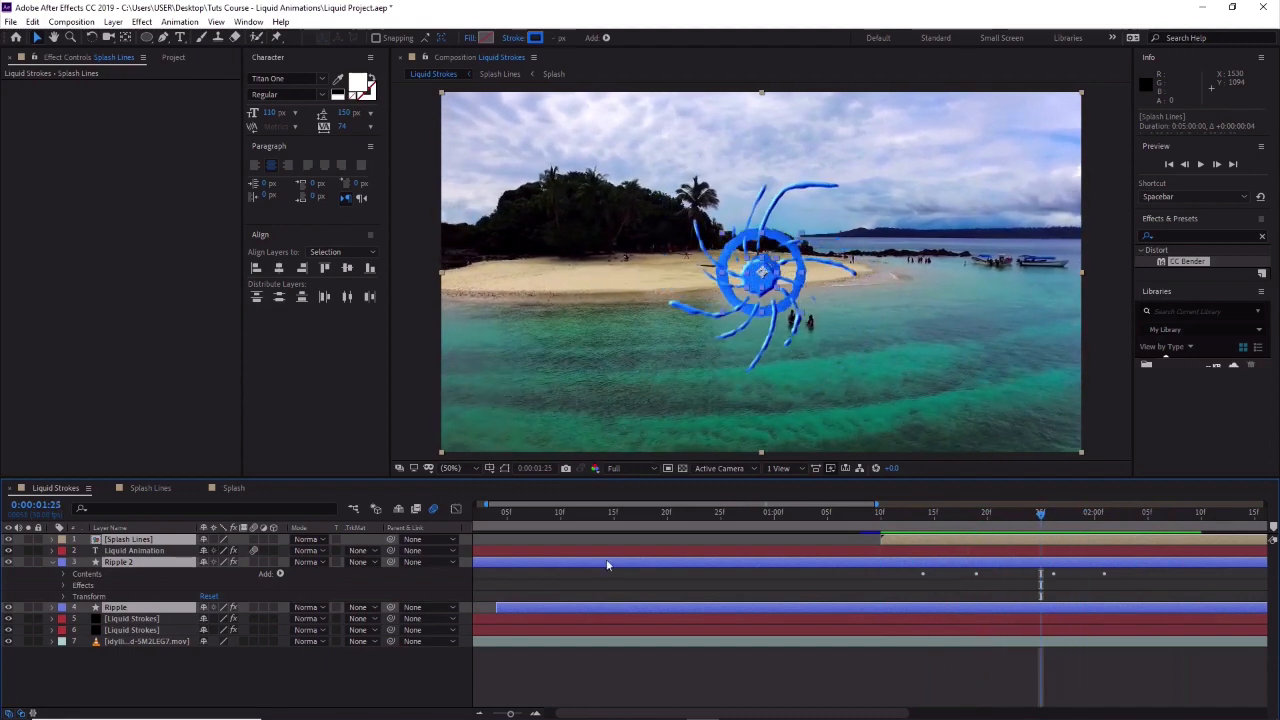
{"action": "left_click", "coordinate": [52, 563]}
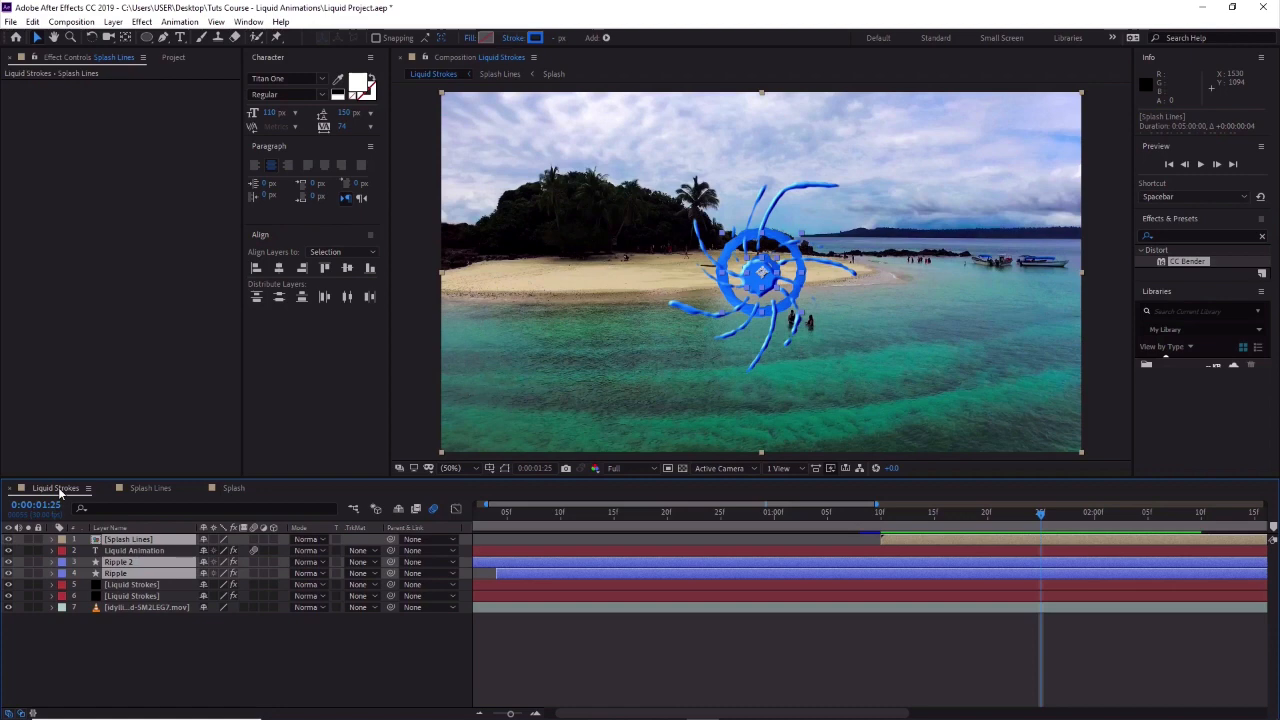
Add the Liquid Strokes composition to the render queue and accept the render settings with Best quality and Full resolution.
{"action": "left_click", "coordinate": [85, 23]}
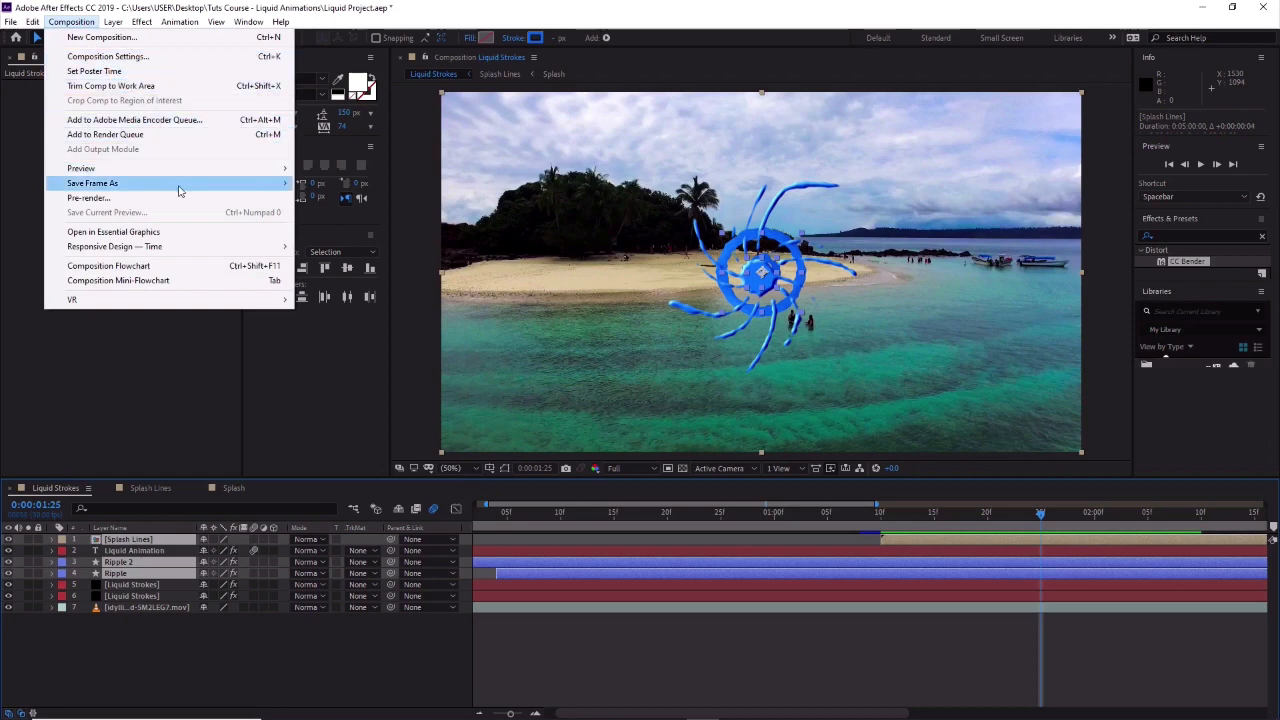
{"action": "left_click", "coordinate": [198, 137]}
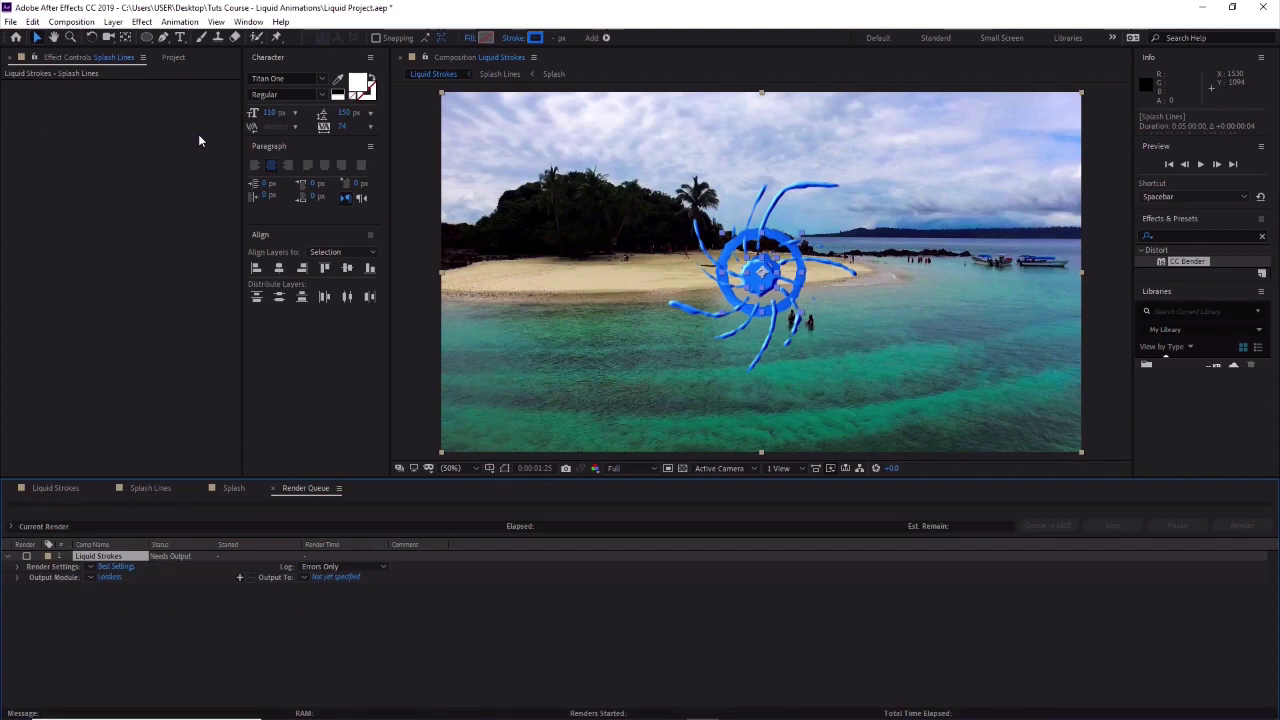
{"action": "left_click", "coordinate": [117, 566]}
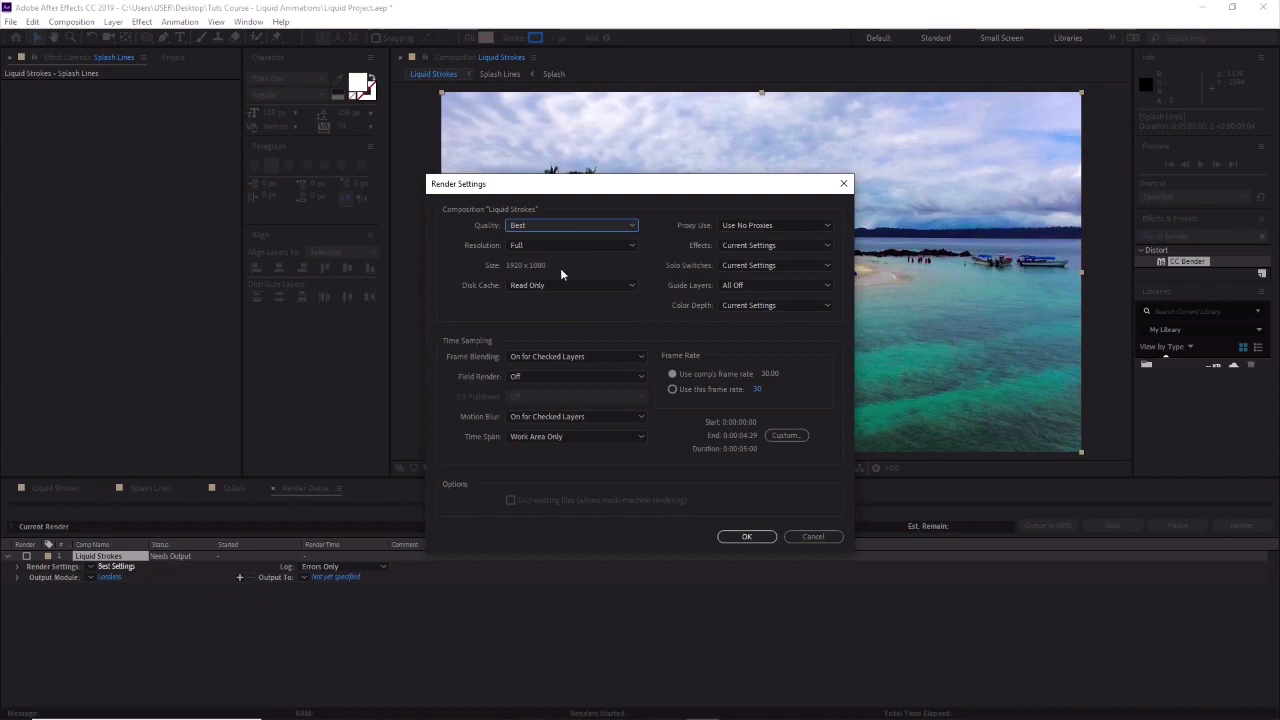
{"action": "left_click", "coordinate": [746, 538]}
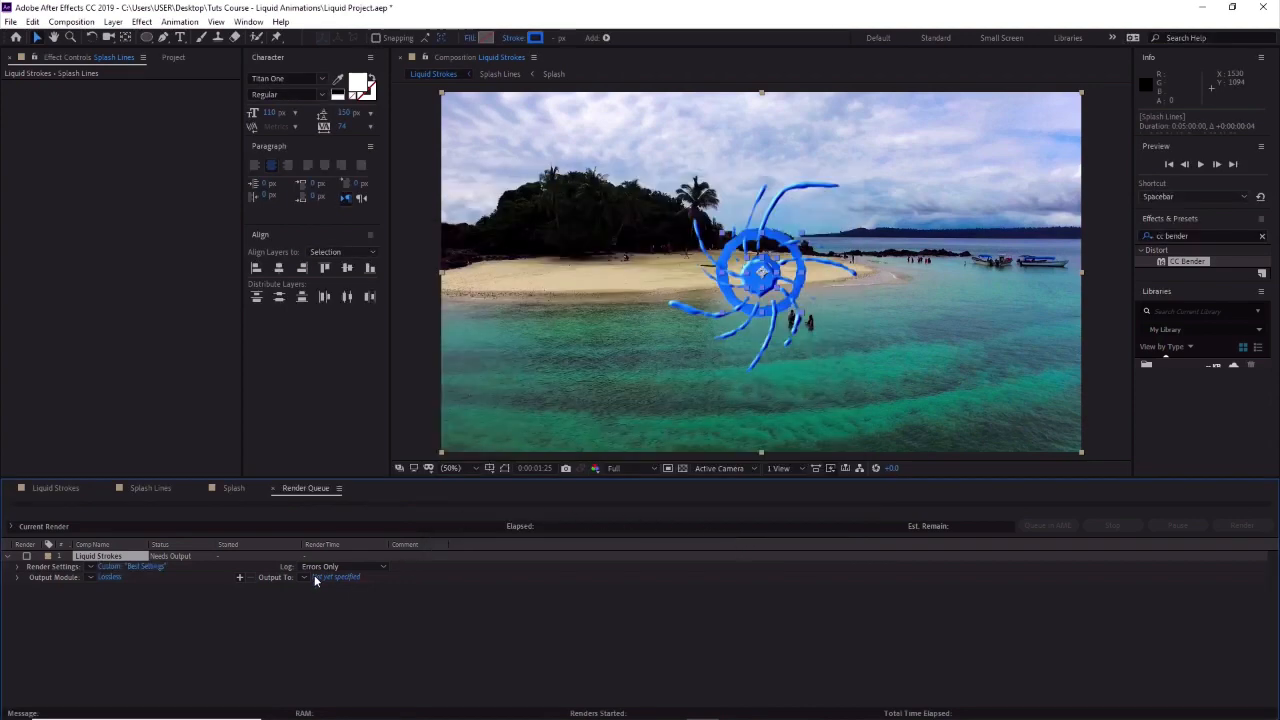
Configure the output module for the AVI format with Resize enabled at 1920 x 1080.
{"action": "left_click", "coordinate": [106, 577]}
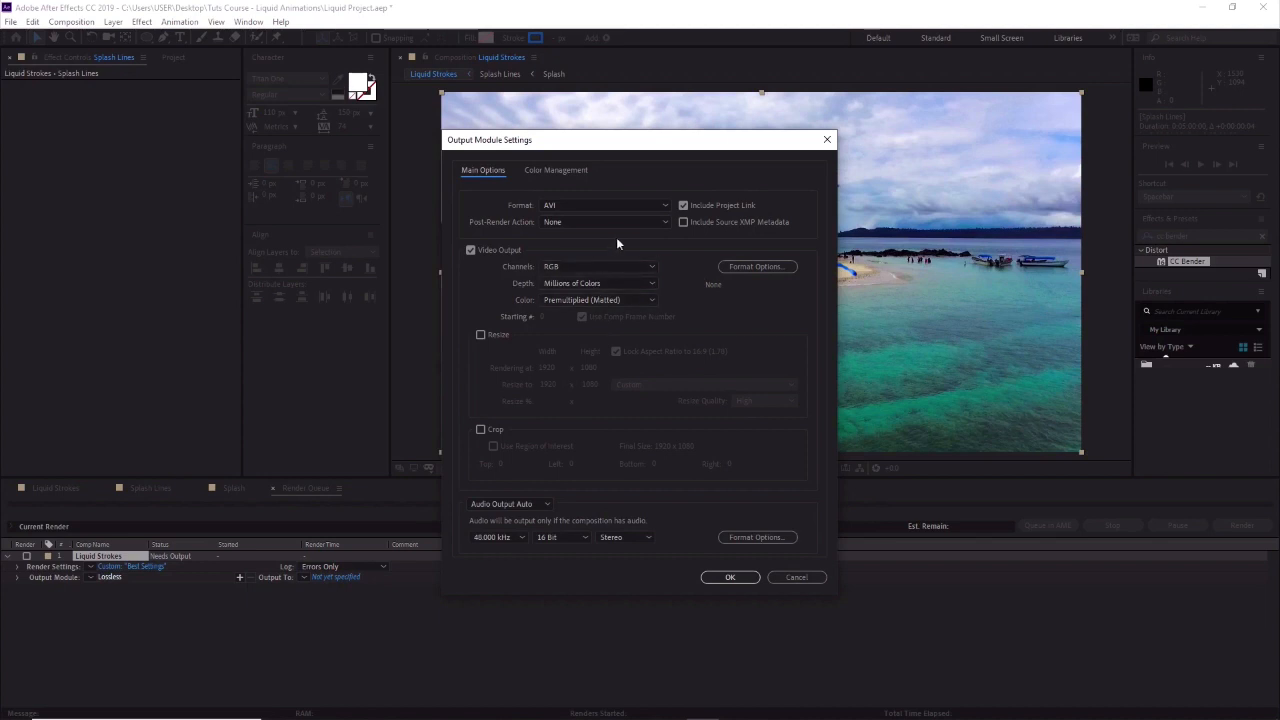
{"action": "left_click", "coordinate": [622, 206]}
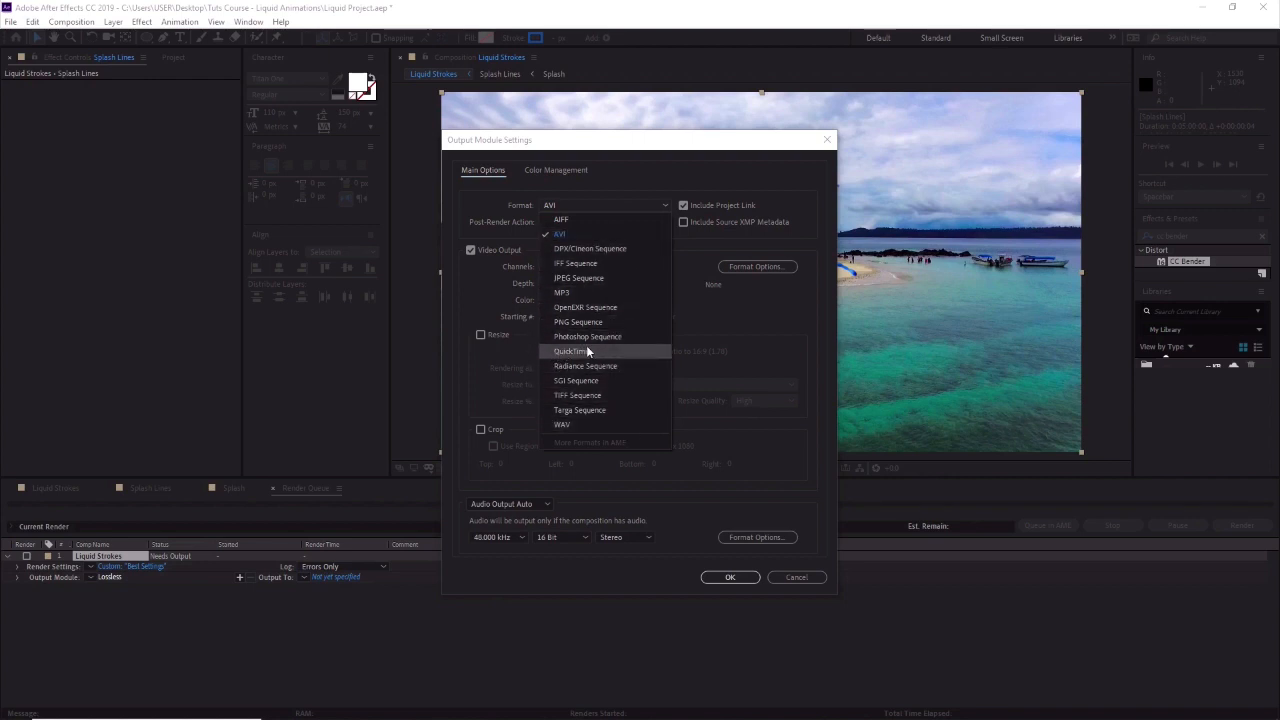
{"action": "left_click", "coordinate": [579, 233]}
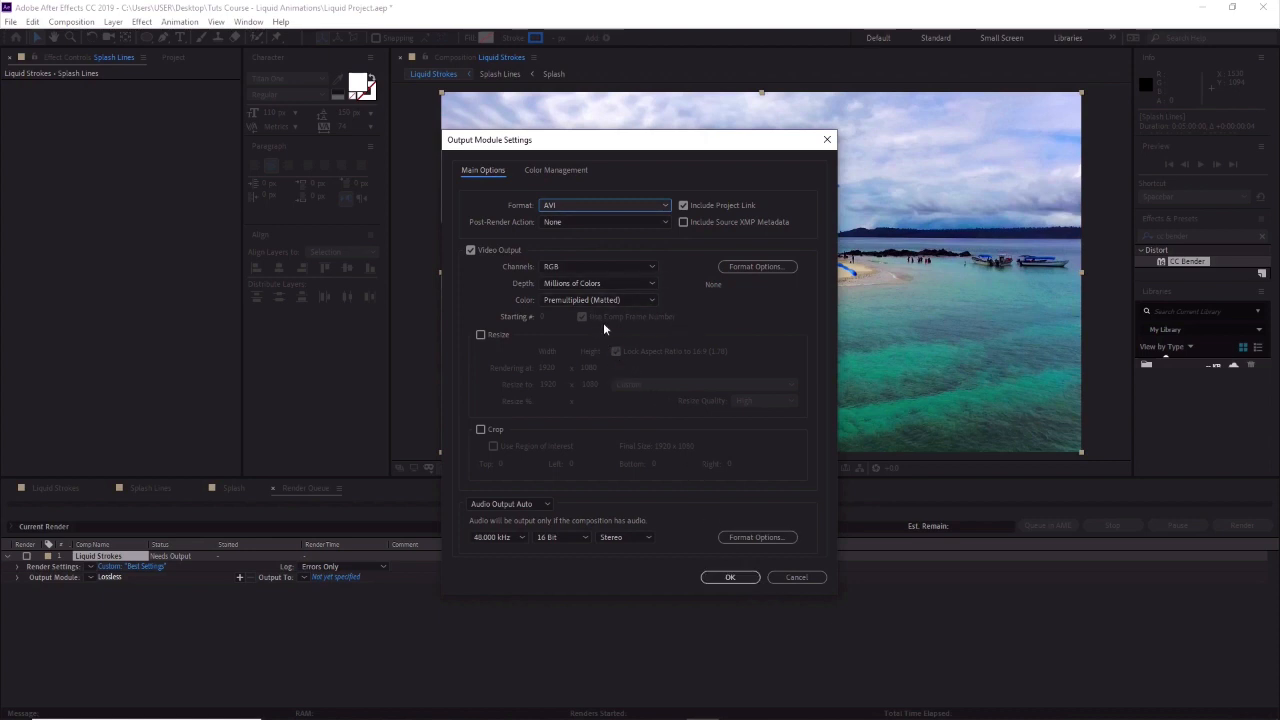
{"action": "left_click", "coordinate": [482, 335]}
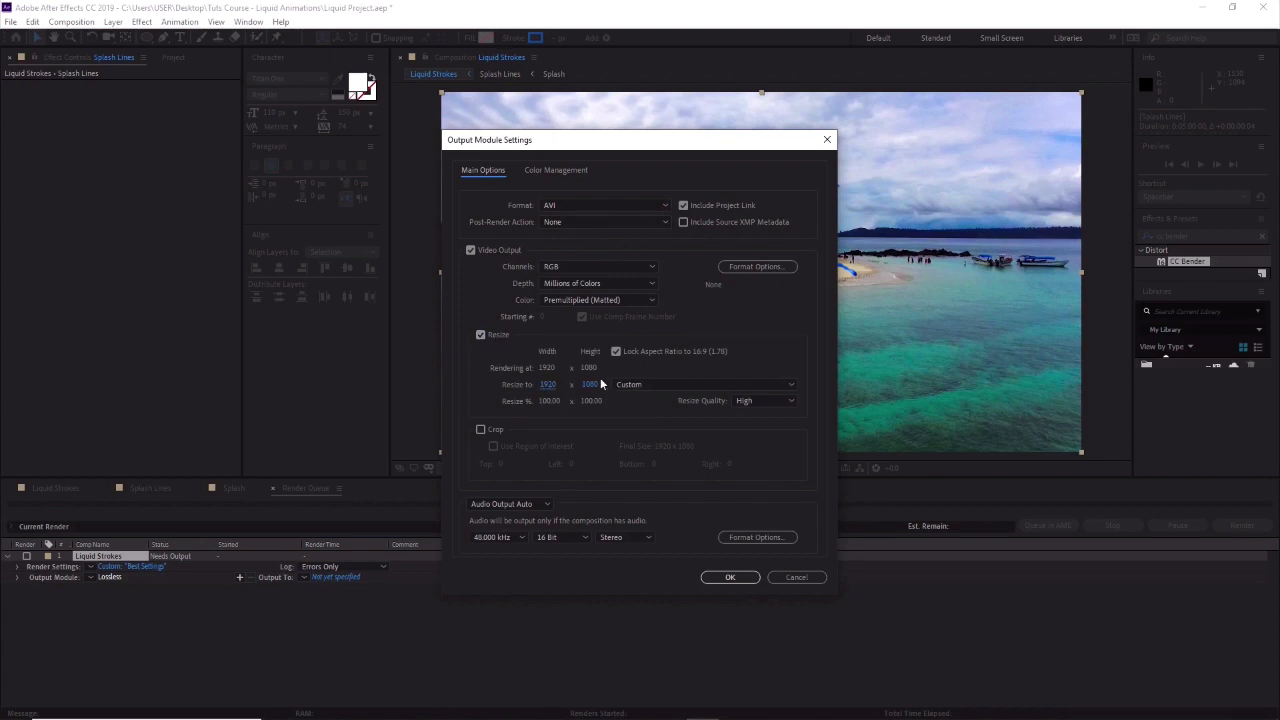
{"action": "left_click", "coordinate": [546, 385]}
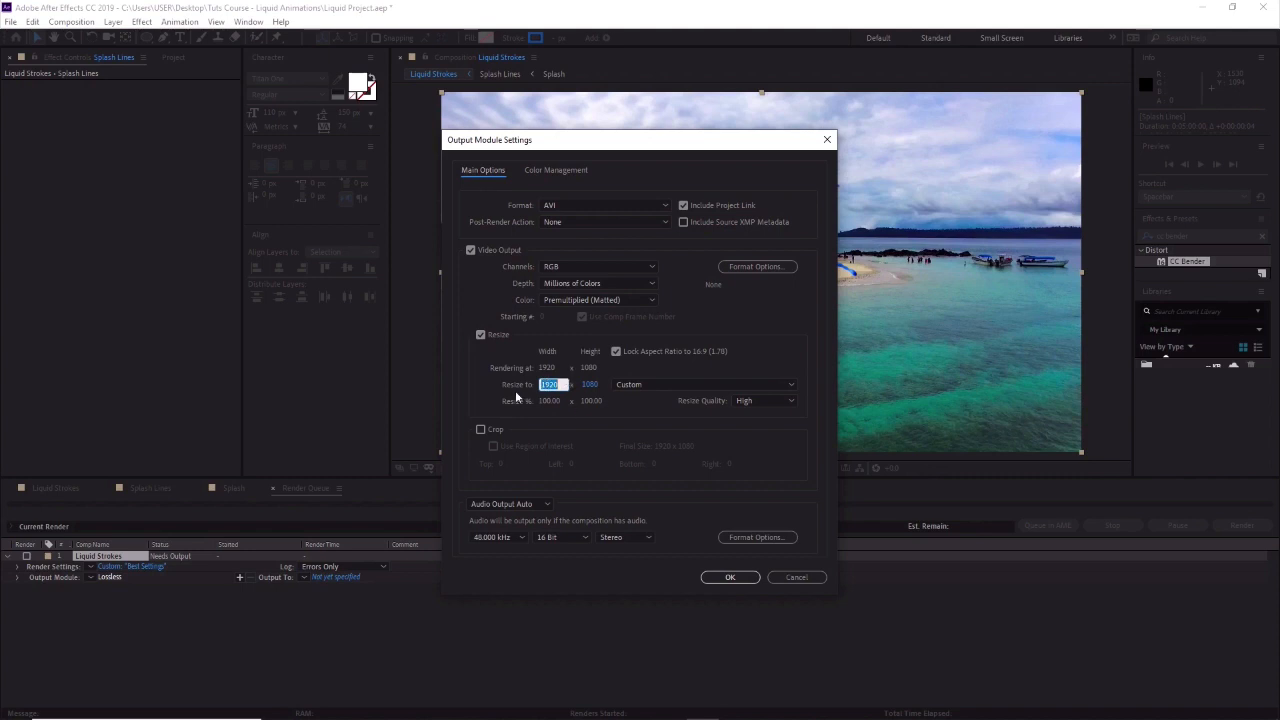
{"action": "left_click", "coordinate": [801, 437]}
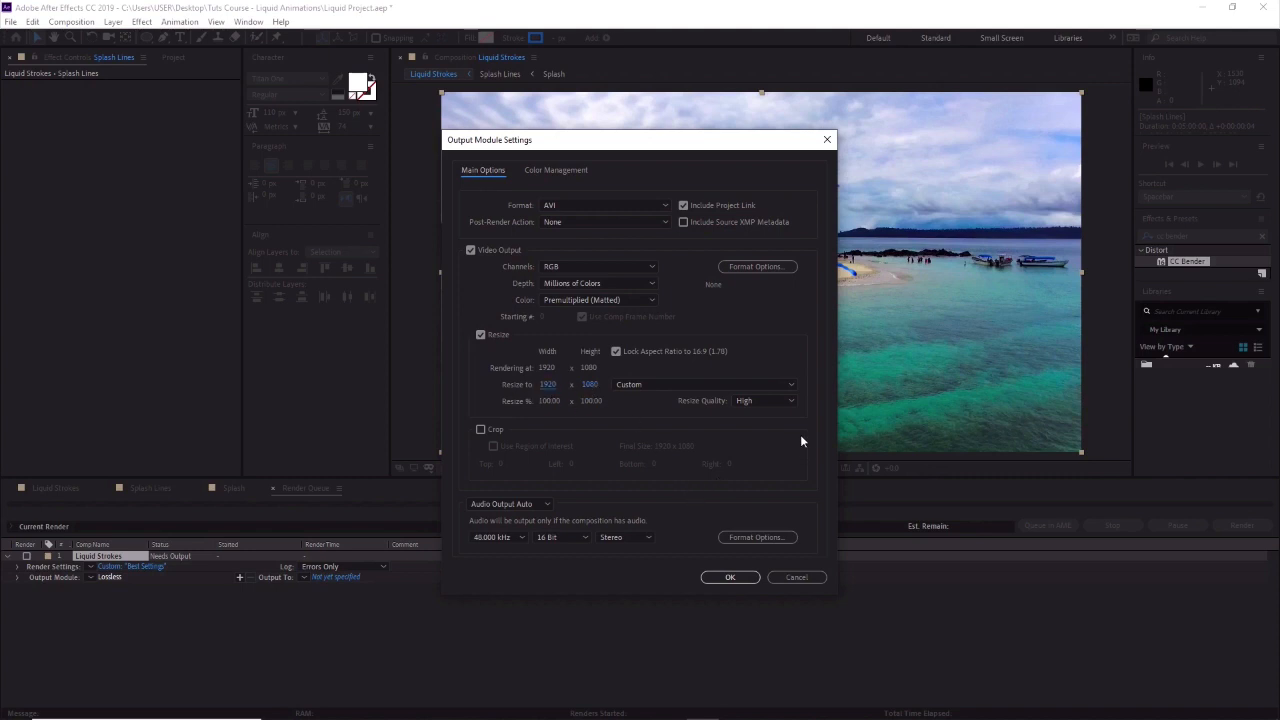
{"action": "left_click", "coordinate": [728, 577]}
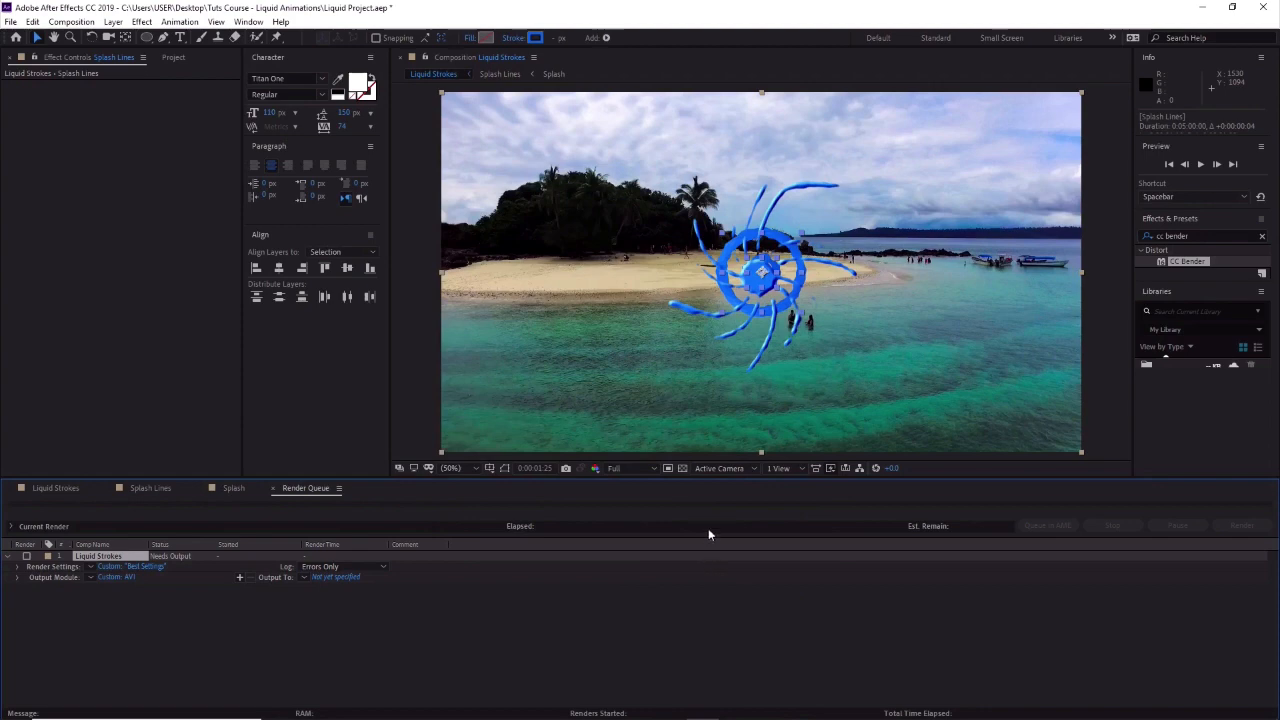
Set the render output to the Tuts Course - Liquid Animations folder with the file name Liquid Animation Title.
{"action": "left_click", "coordinate": [334, 579]}
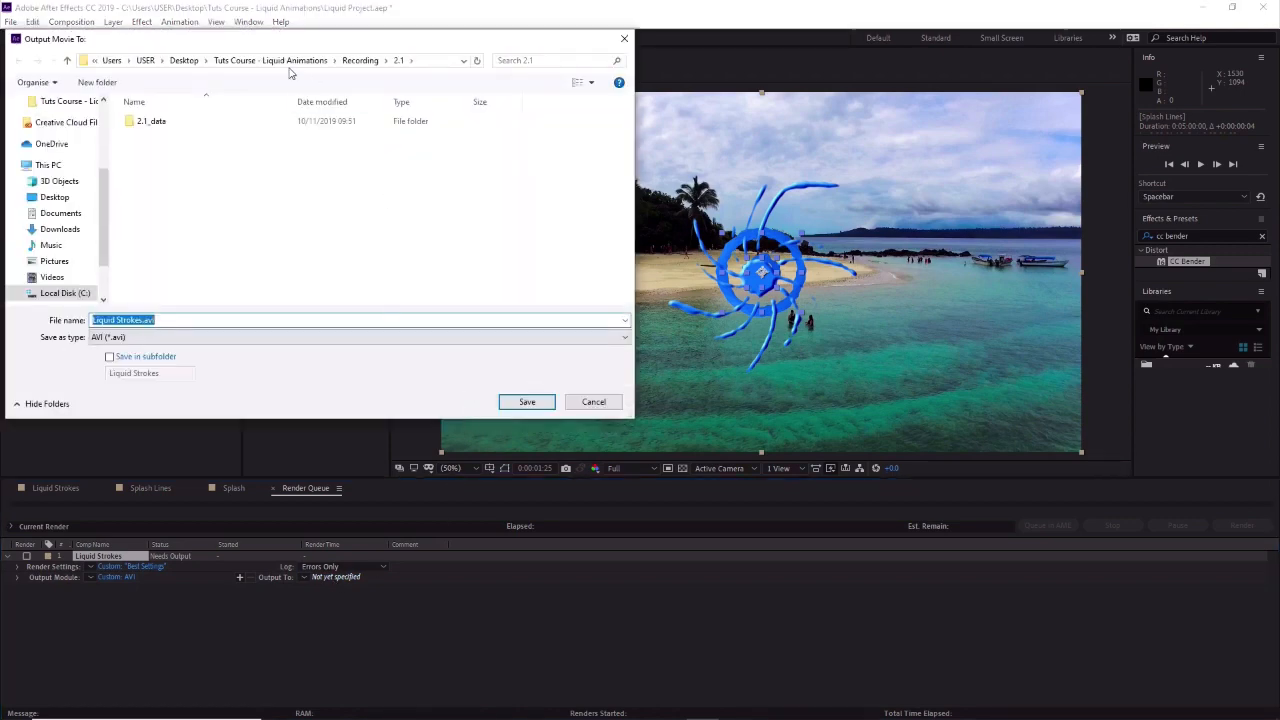
{"action": "left_click", "coordinate": [238, 61]}
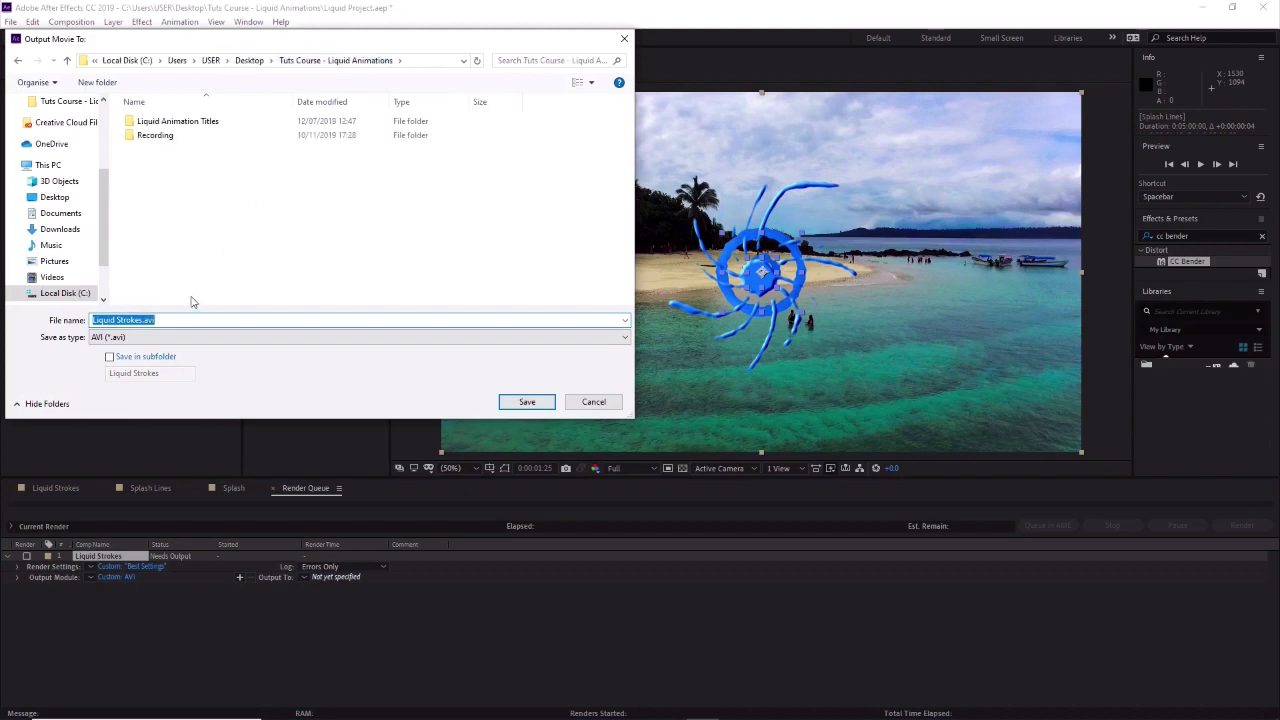
{"action": "left_click_drag", "start_coordinate": [376, 48], "coordinate": [622, 91]}
{"action": "left_click", "coordinate": [375, 364]}
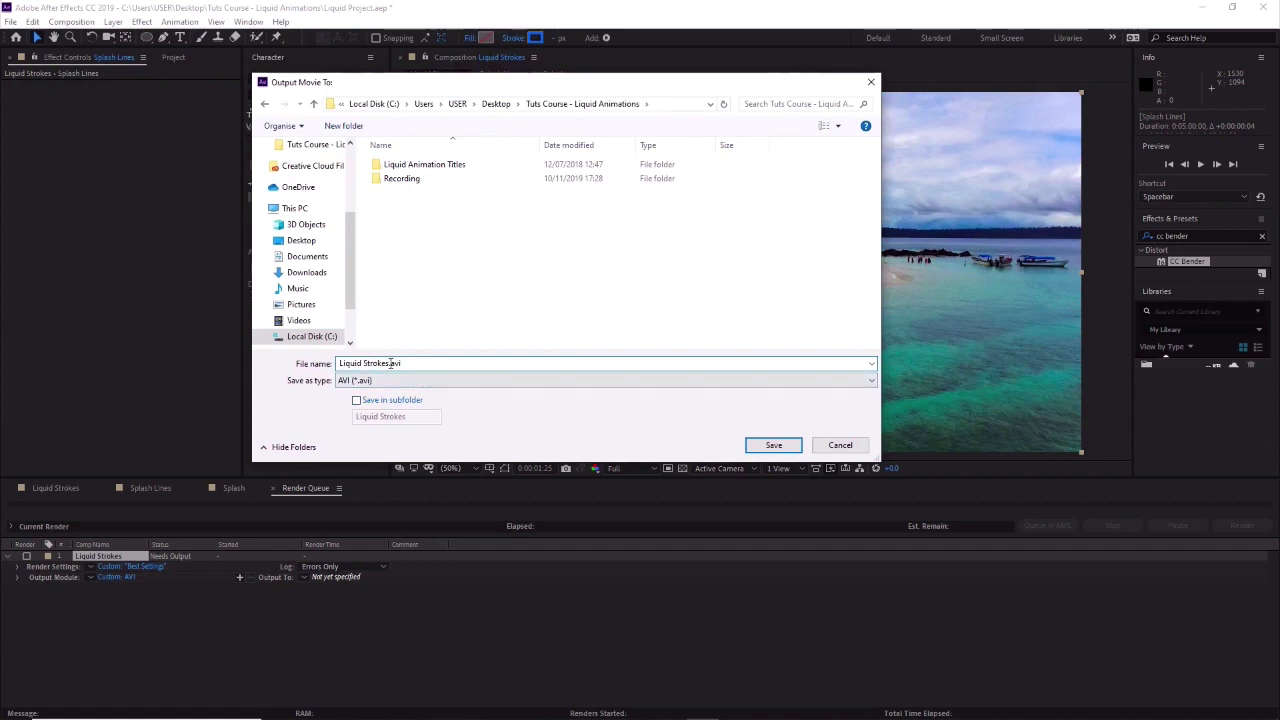
{"action": "left_click_drag", "start_coordinate": [389, 364], "coordinate": [291, 365]}
{"action": "type", "text": "Liquid Animation Title"}
{"action": "left_click", "coordinate": [773, 446]}
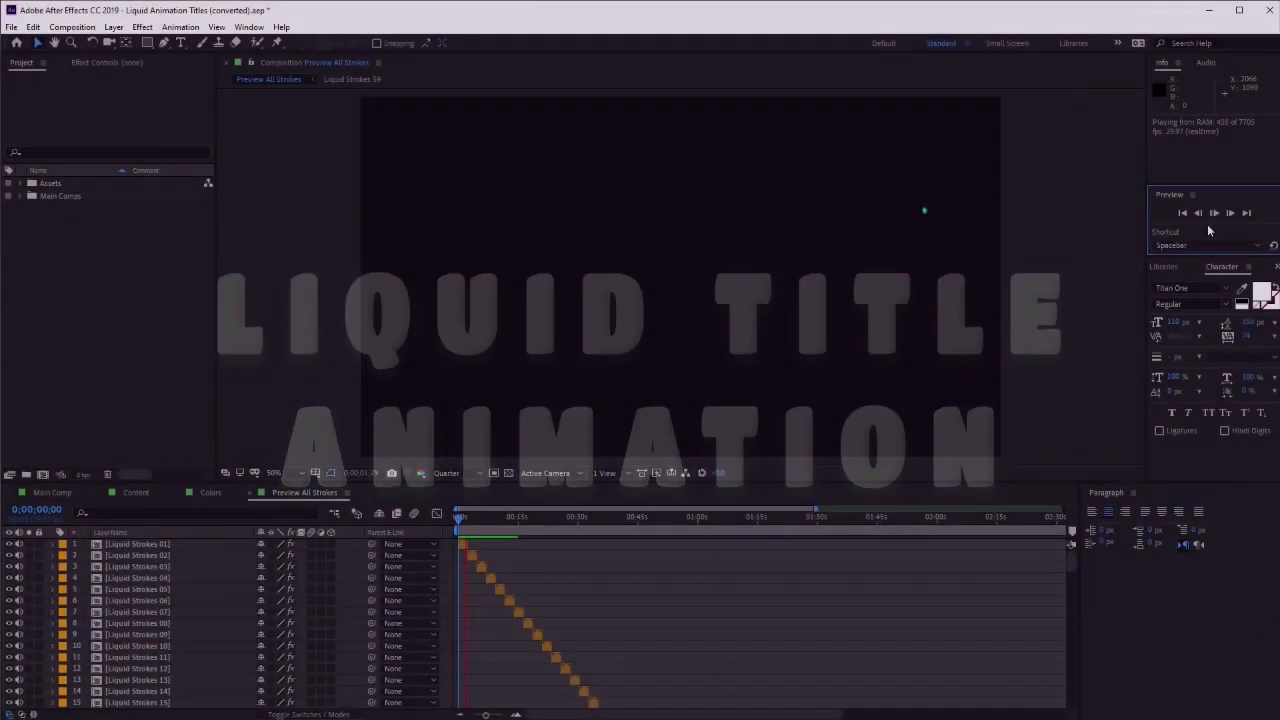
In the browser's Envato Elements results, open the Liquid Animation Titles template and play its preview video.
{"action": "key", "text": "space"}
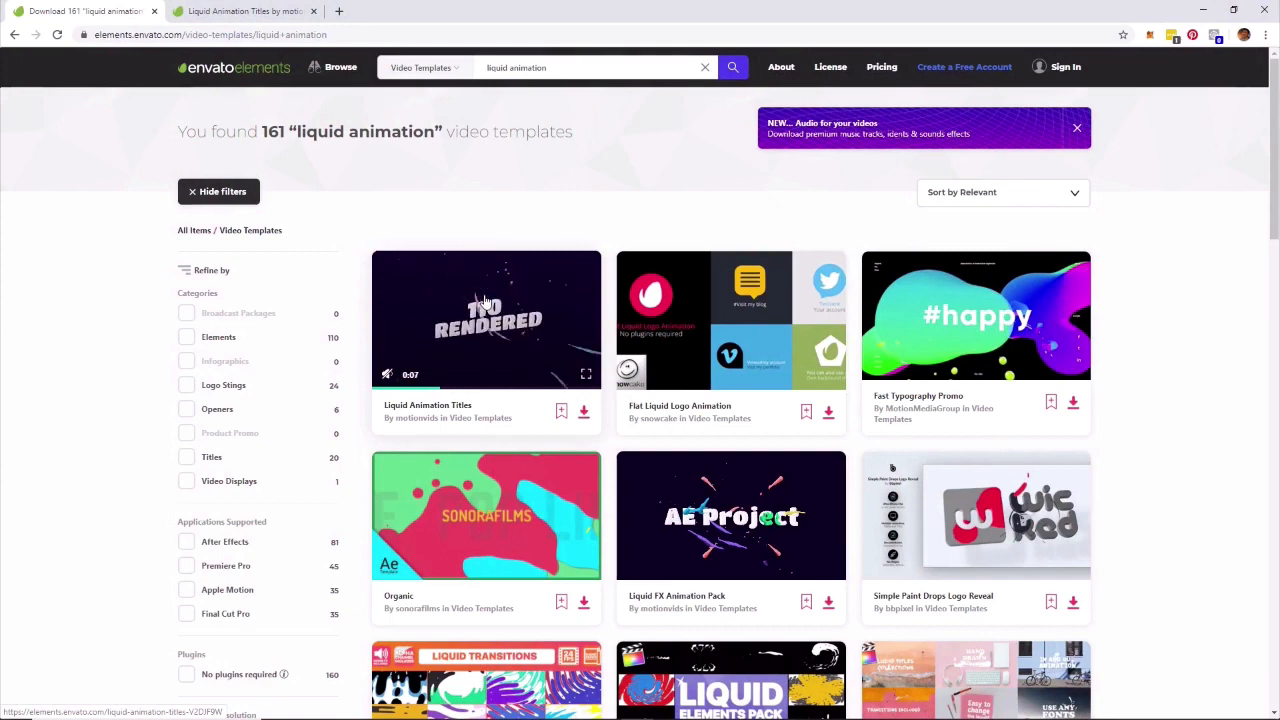
{"action": "left_click", "coordinate": [484, 300]}
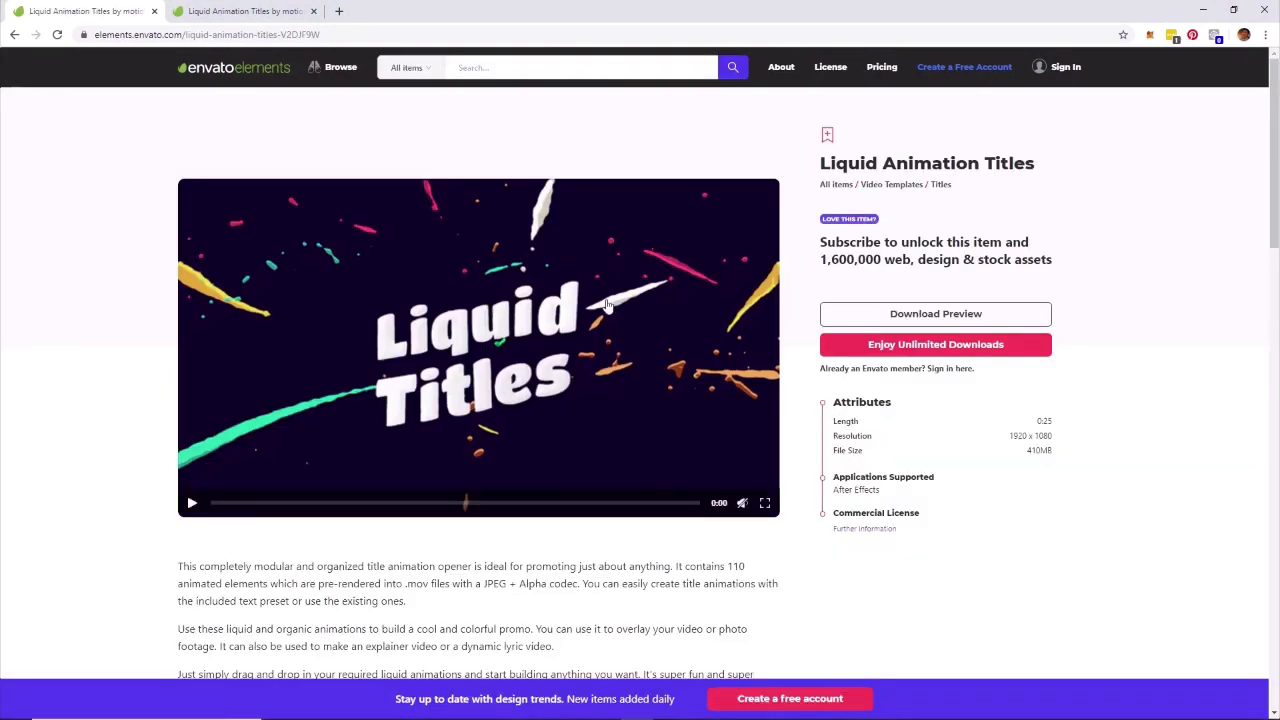
{"action": "left_click", "coordinate": [191, 504]}
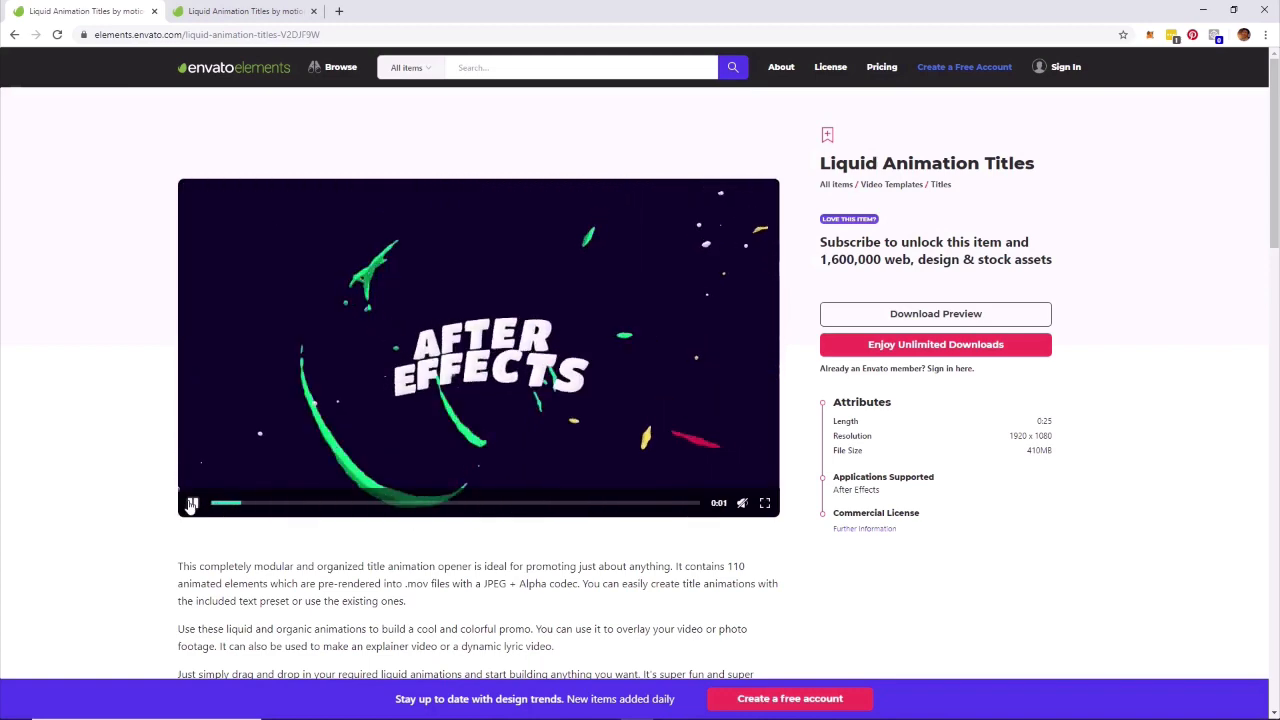